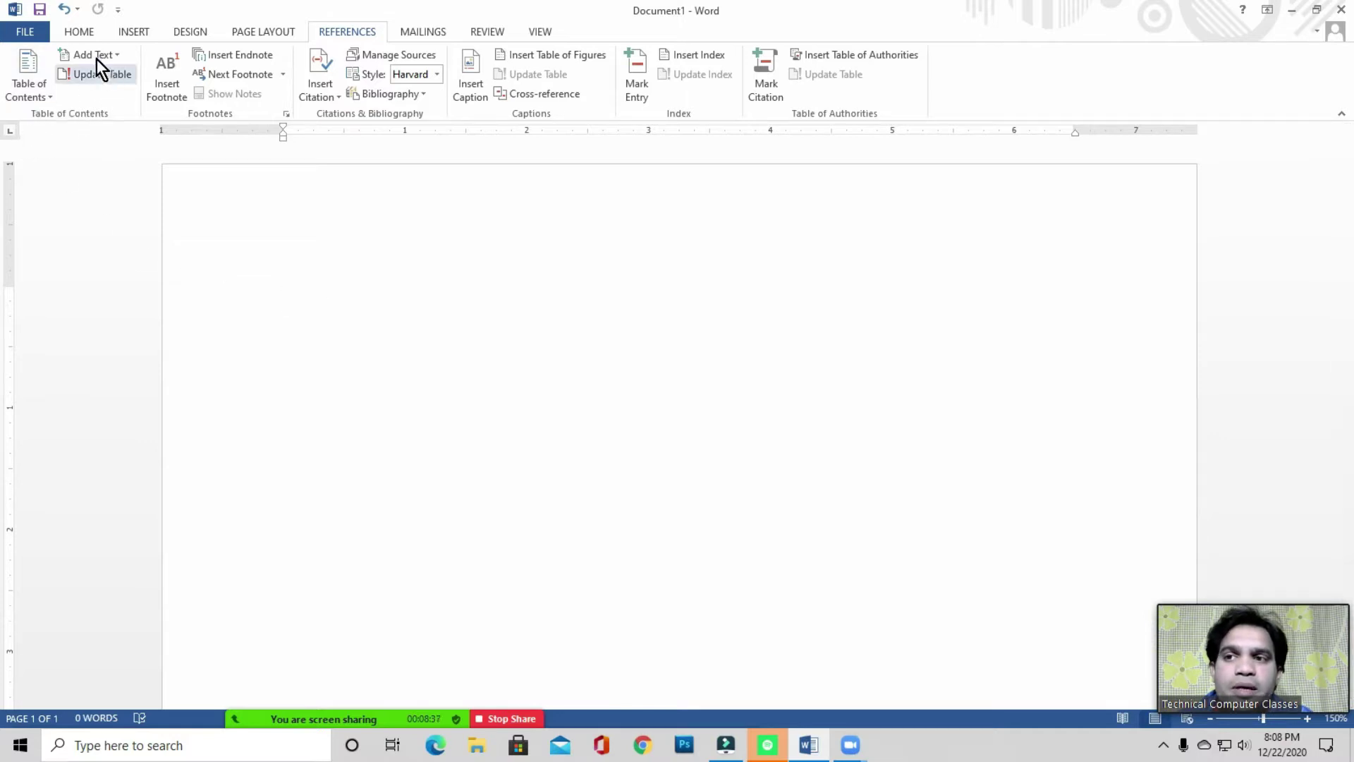
- Insert a blank page so the document has a second page
{"action": "left_click", "coordinate": [86, 93]}
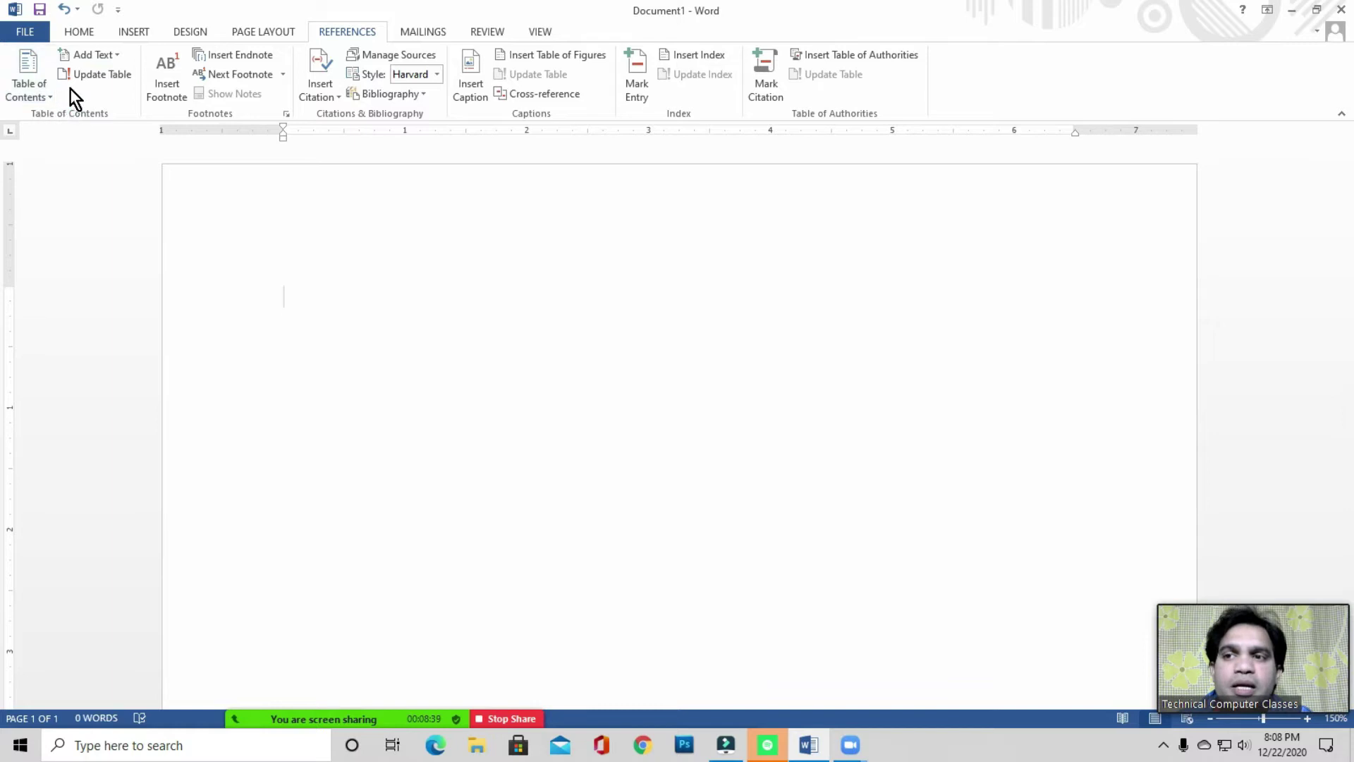
{"action": "left_click", "coordinate": [313, 299]}
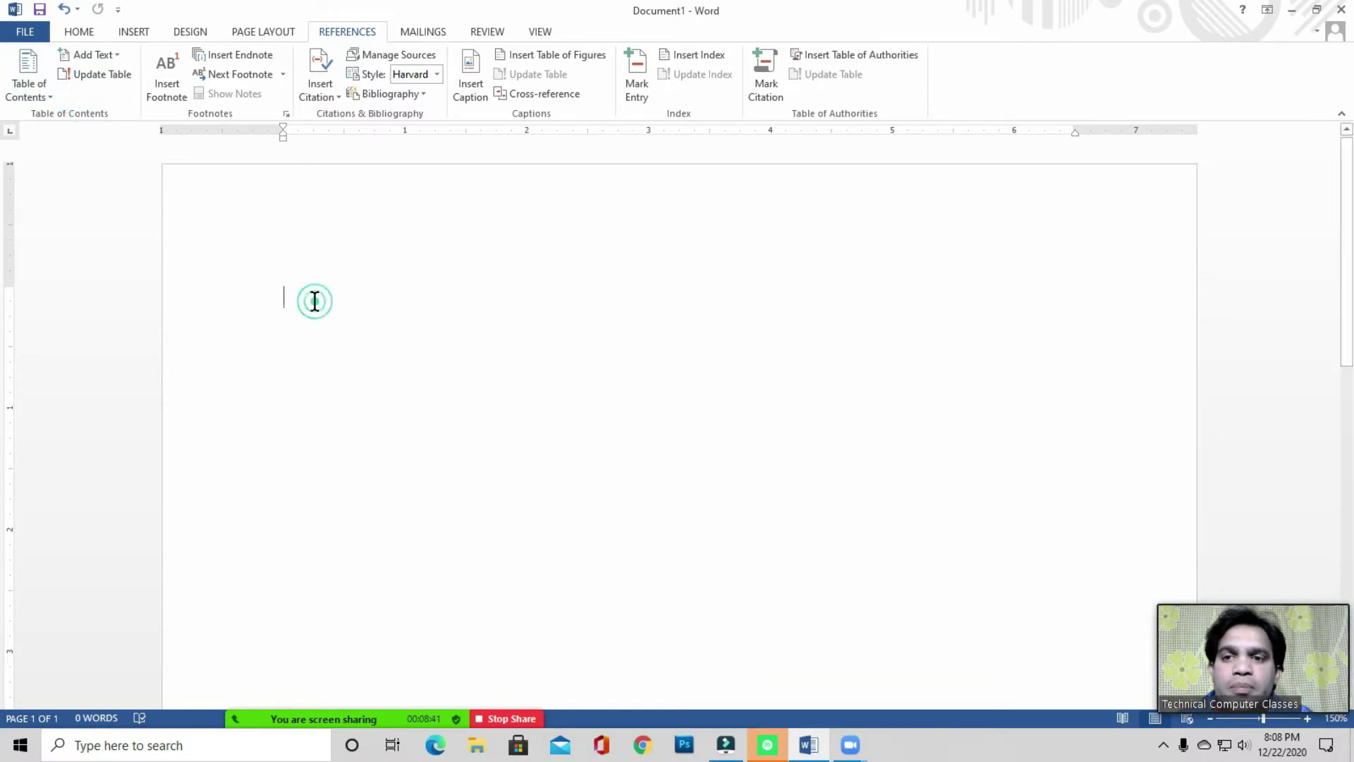
{"action": "left_click", "coordinate": [305, 299]}
{"action": "scroll", "coordinate": [376, 292], "scroll_direction": "down", "scroll_amount": 1}
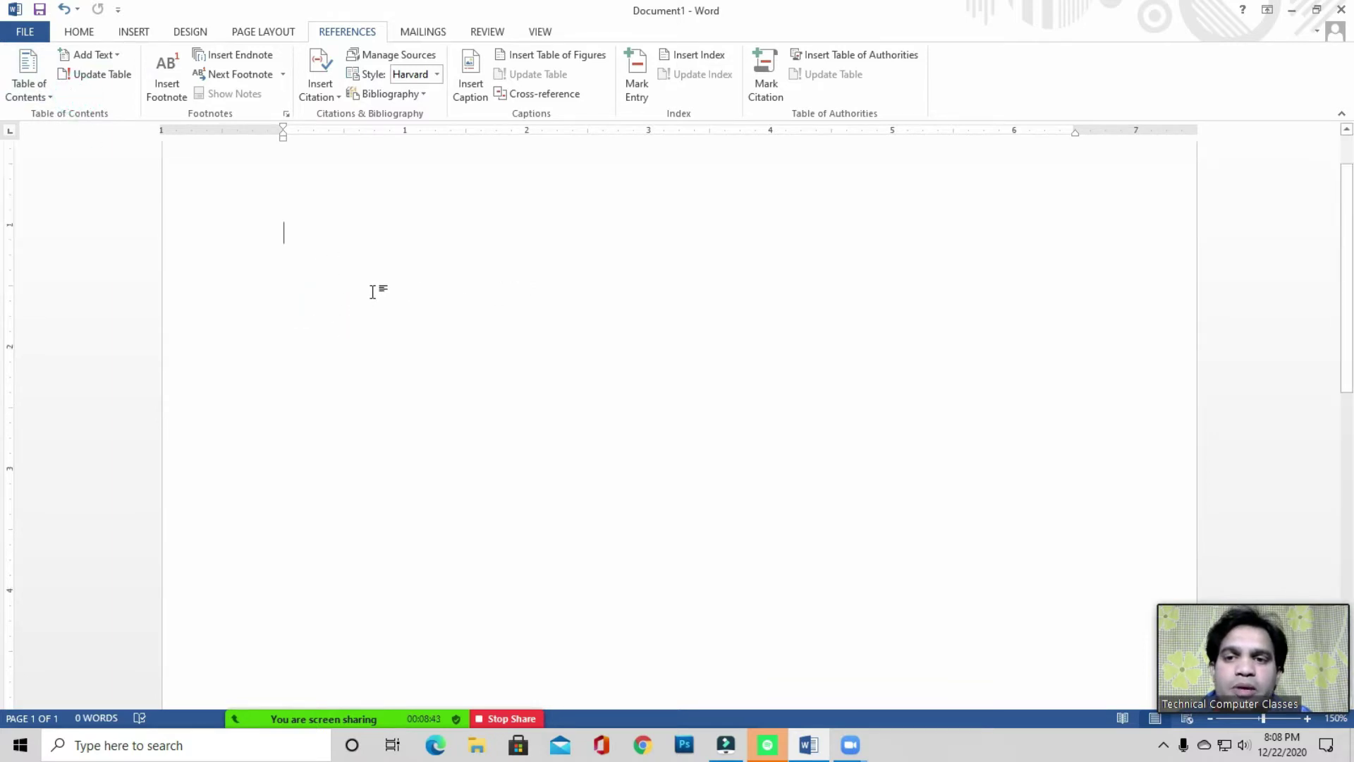
{"action": "scroll", "coordinate": [374, 291], "scroll_direction": "up", "scroll_amount": 1}
{"action": "left_click", "coordinate": [319, 287]}
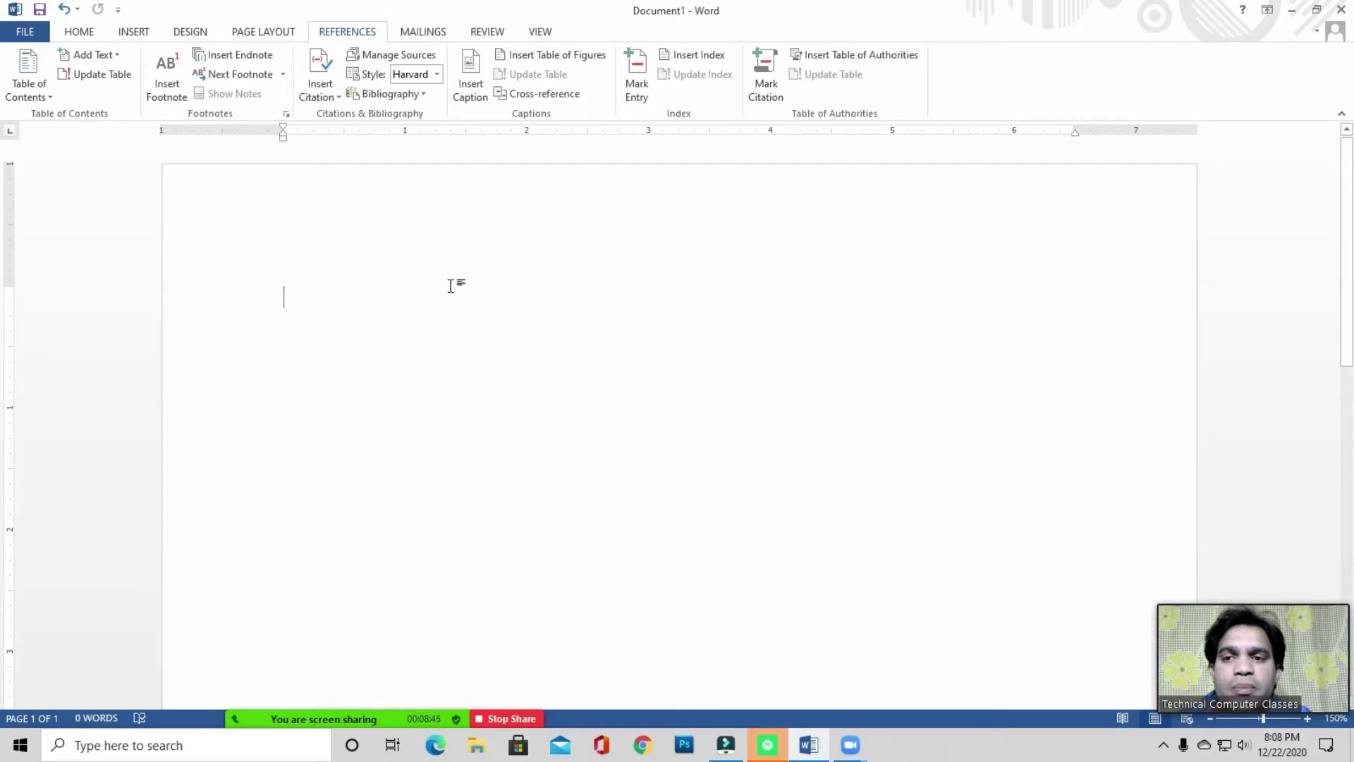
{"action": "left_click", "coordinate": [308, 296]}
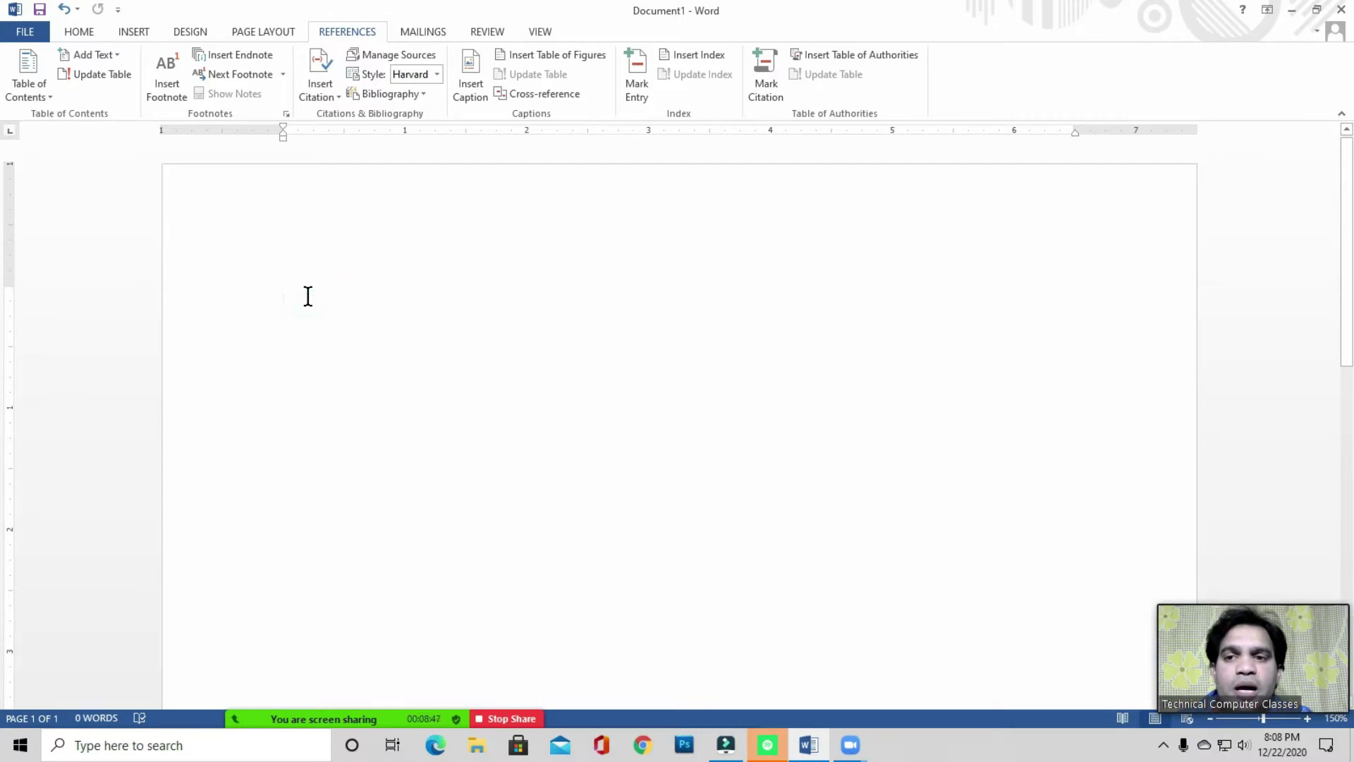
{"action": "left_click", "coordinate": [307, 295]}
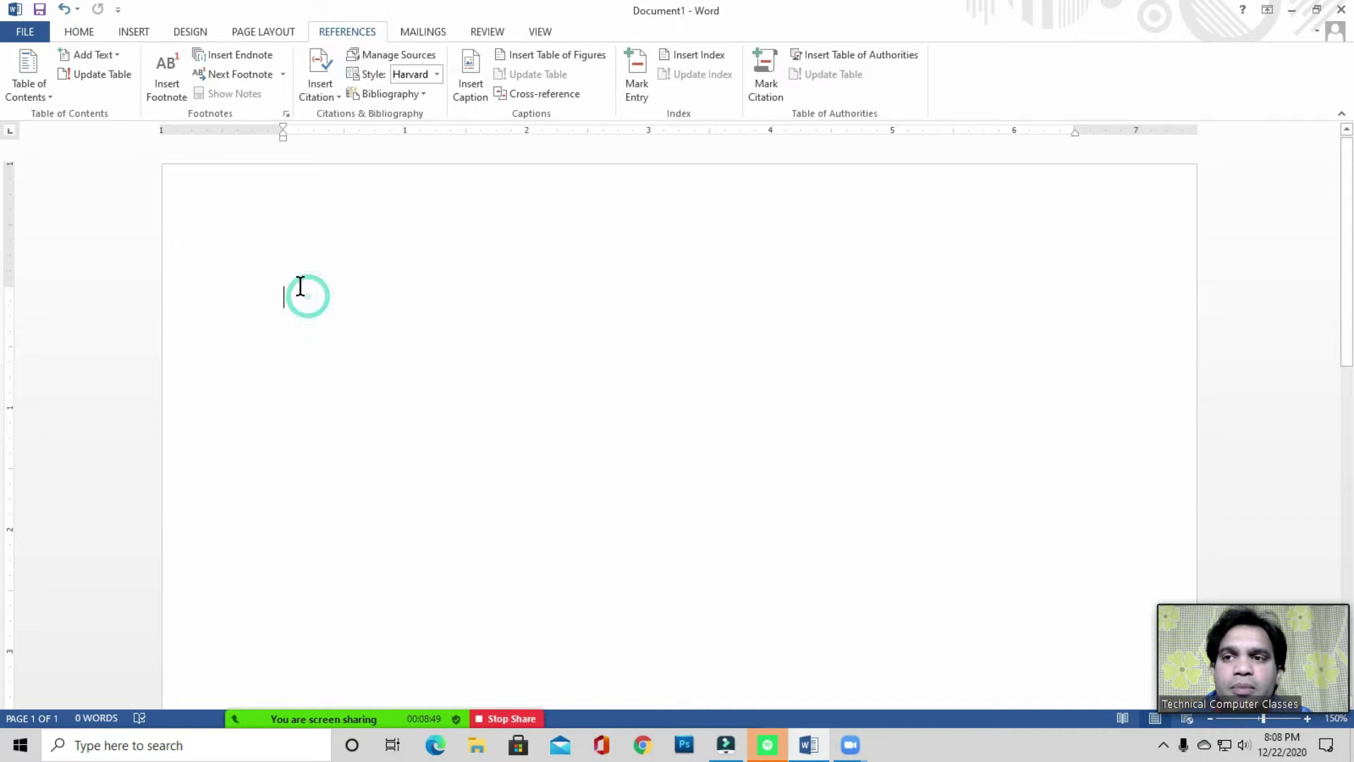
{"action": "left_click", "coordinate": [134, 33]}
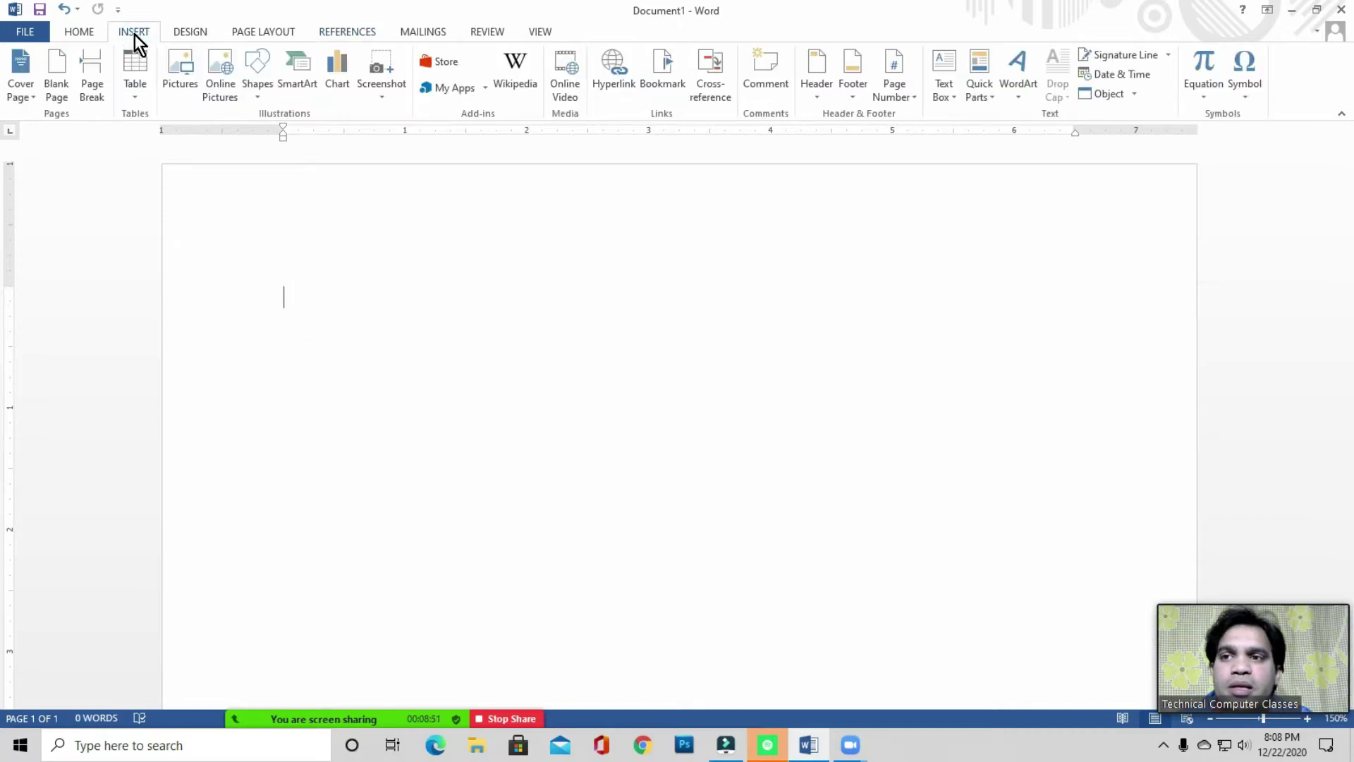
{"action": "left_click", "coordinate": [58, 92]}
- Type 'Chapter 1' in 22-point text at the top of page 2
{"action": "scroll", "coordinate": [315, 327], "scroll_direction": "down", "scroll_amount": 4}
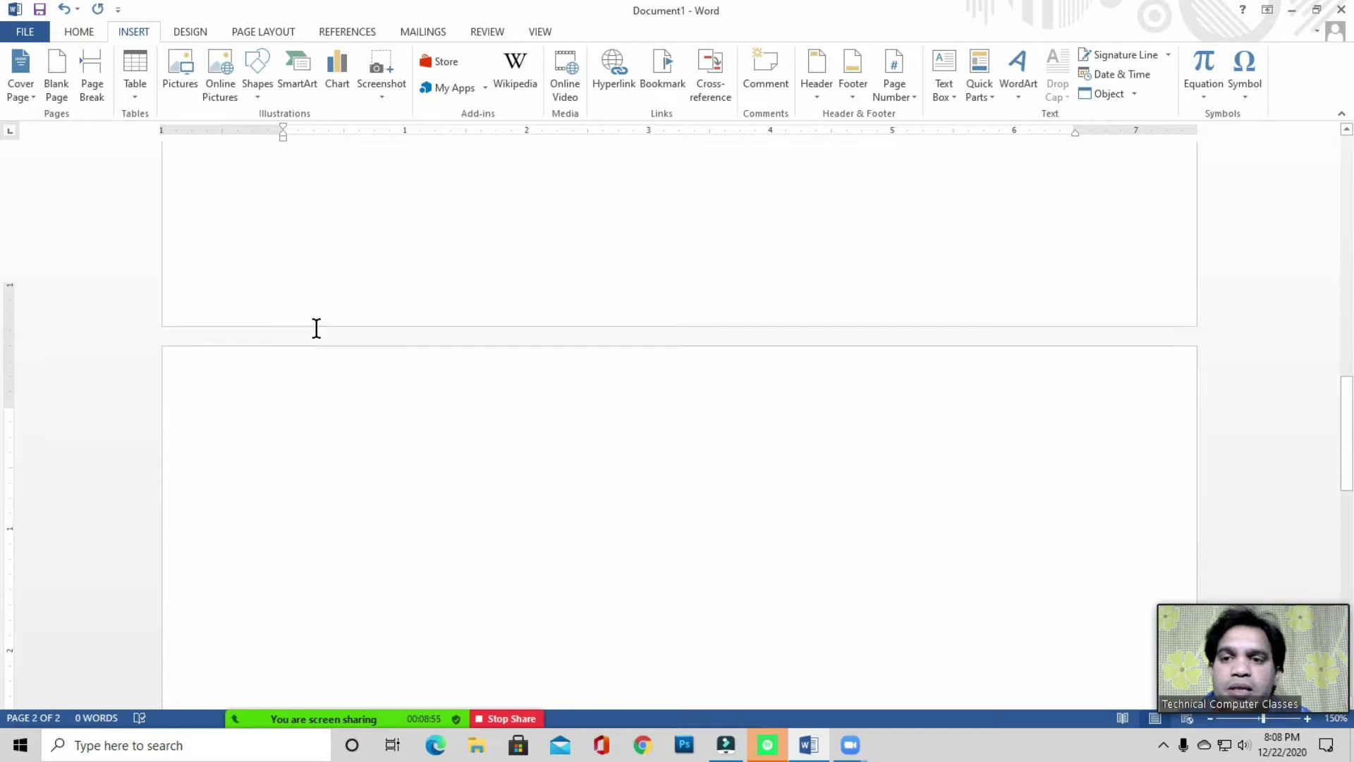
{"action": "left_click", "coordinate": [299, 356]}
{"action": "left_click", "coordinate": [94, 35]}
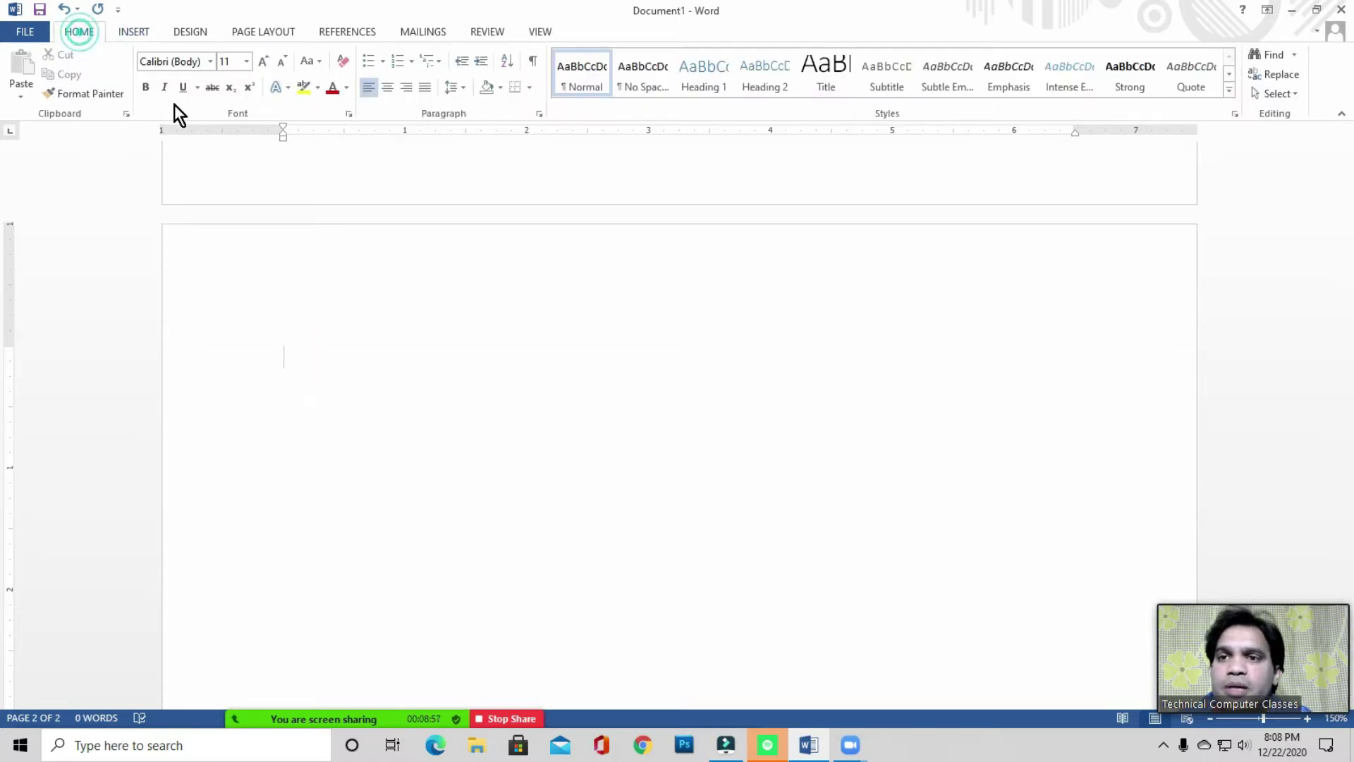
{"action": "left_click", "coordinate": [265, 65]}
{"action": "left_click", "coordinate": [265, 65]}
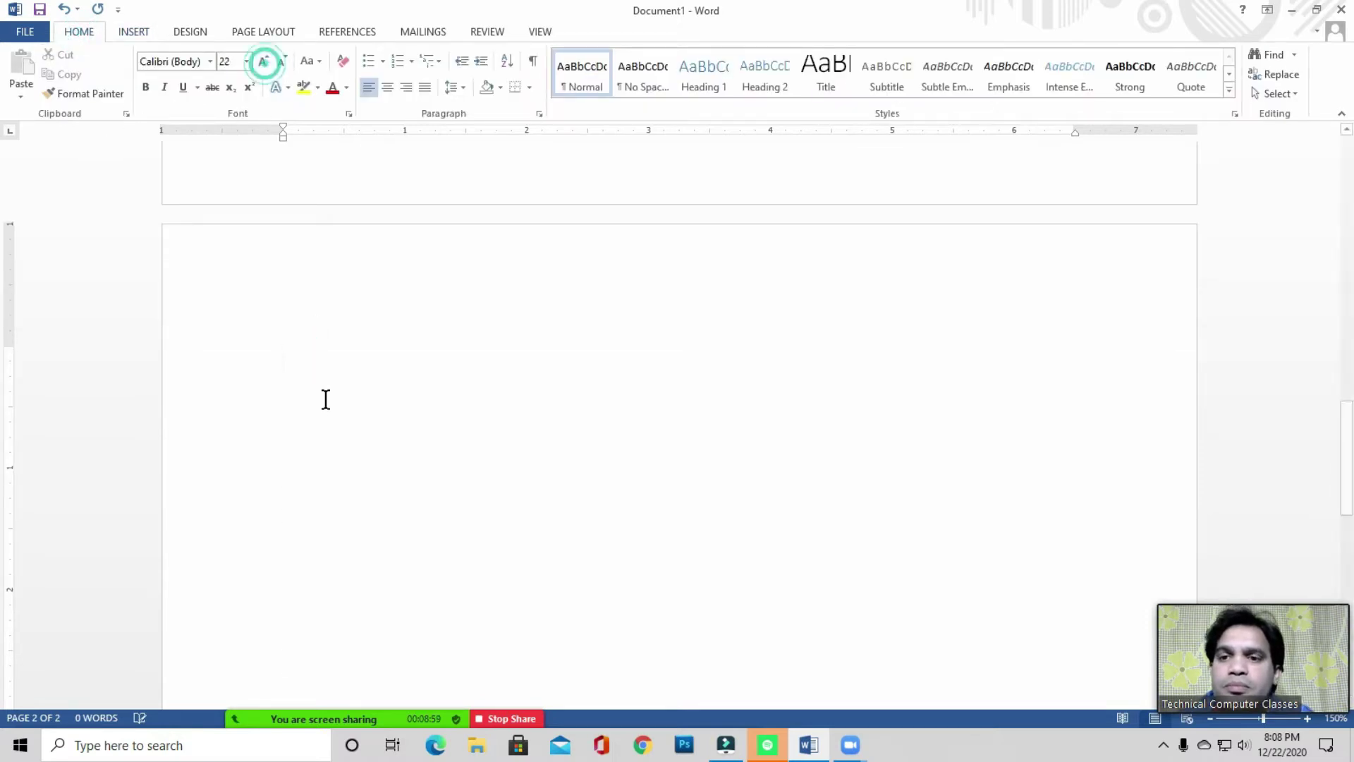
{"action": "type", "text": "Cha[ter"}
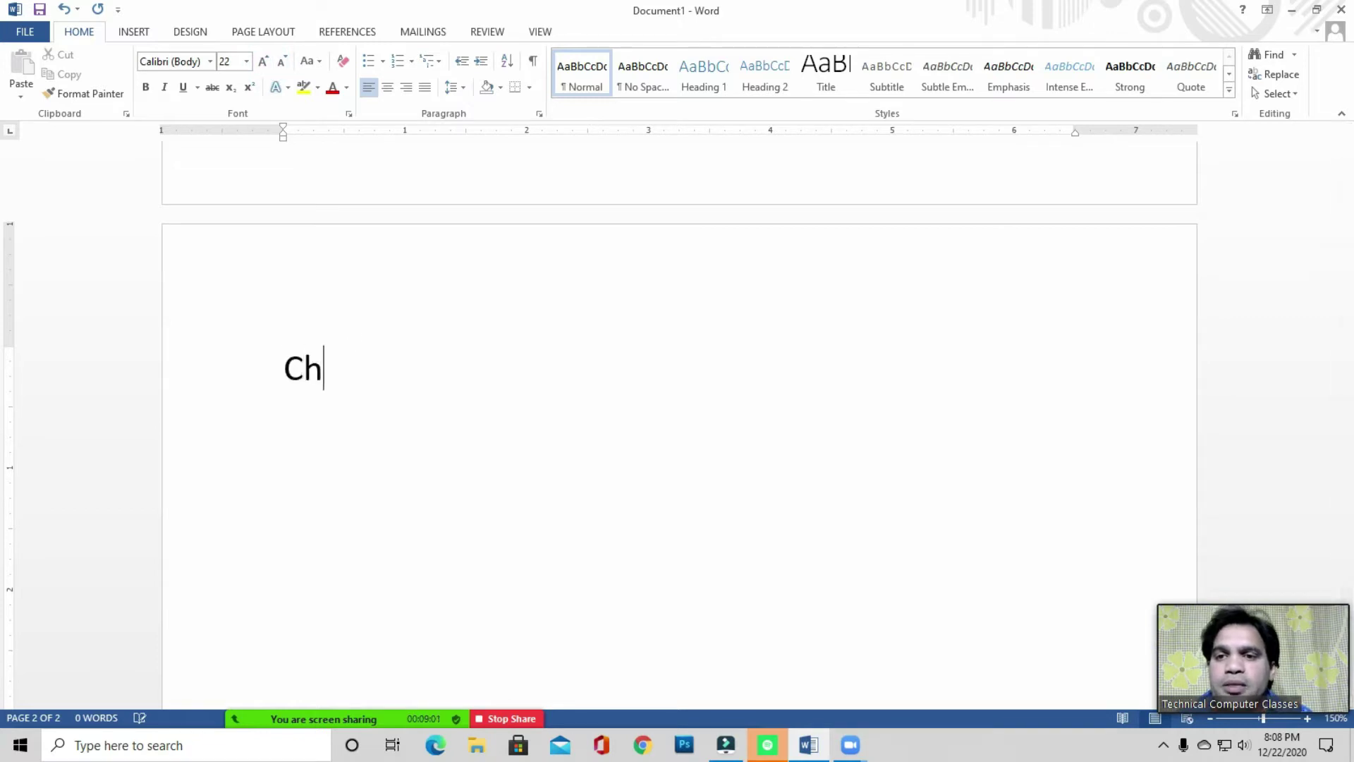
{"action": "key", "text": "BackSpace"}
{"action": "key", "text": "BackSpace"}
{"action": "key", "text": "BackSpace"}
{"action": "key", "text": "BackSpace"}
{"action": "type", "text": "pter 1"}
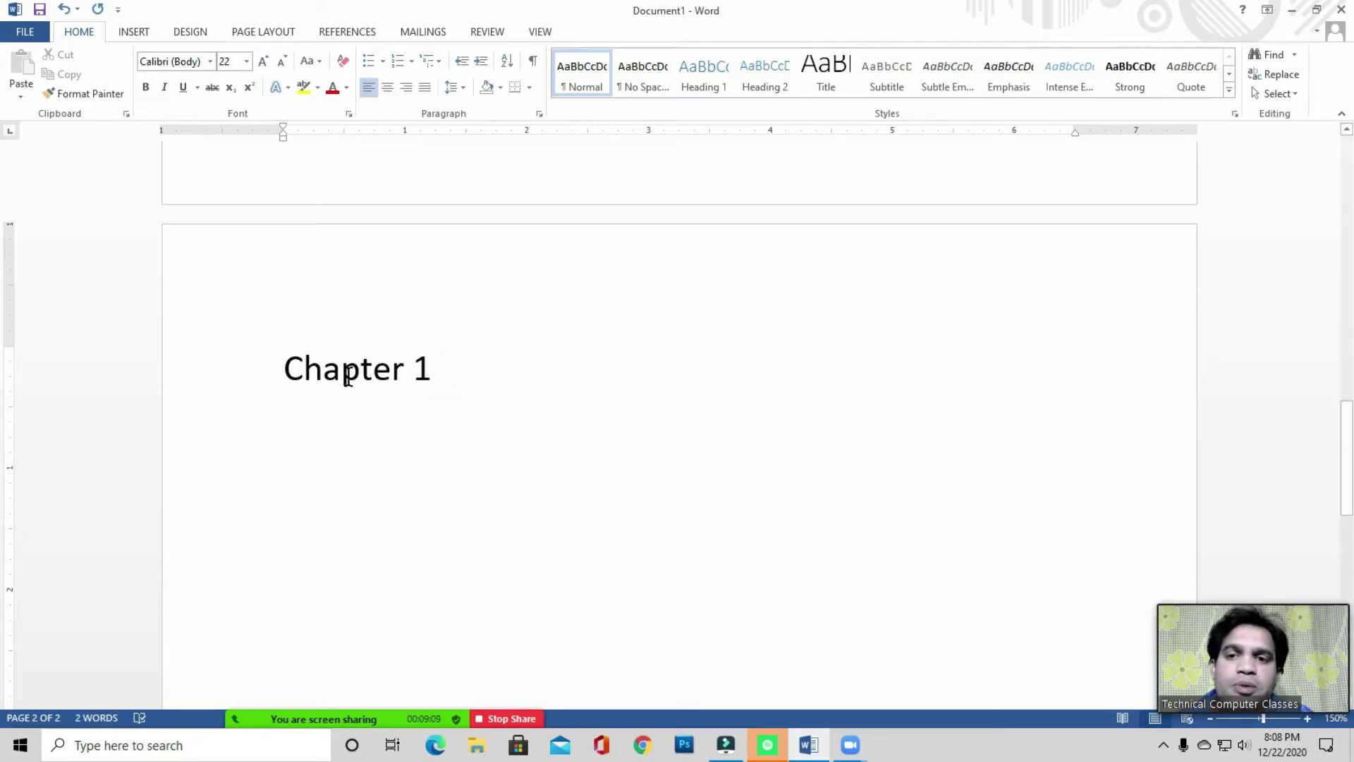
{"action": "left_click", "coordinate": [439, 372]}
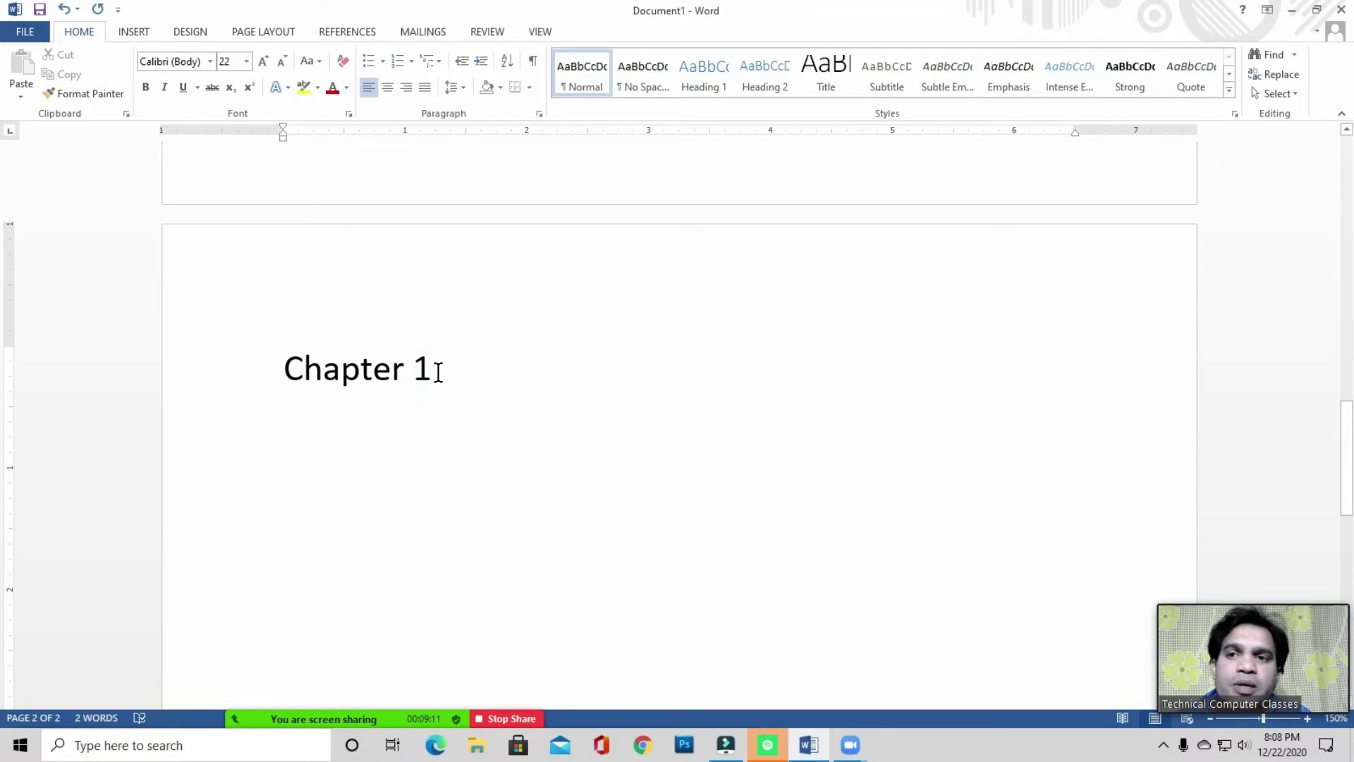
- Mark 'Chapter 1' as a Level 1 contents entry and add an empty line below it
{"action": "left_click", "coordinate": [349, 32]}
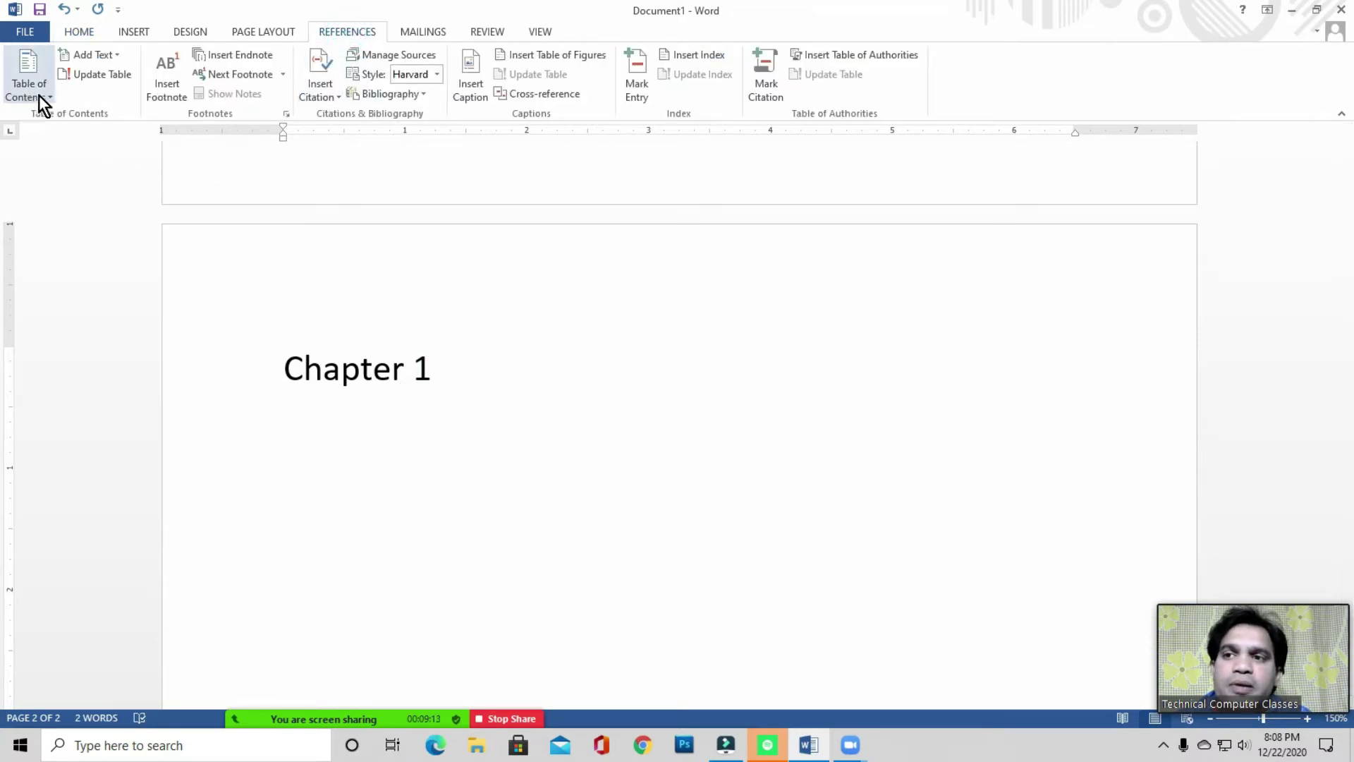
{"action": "left_click", "coordinate": [447, 375]}
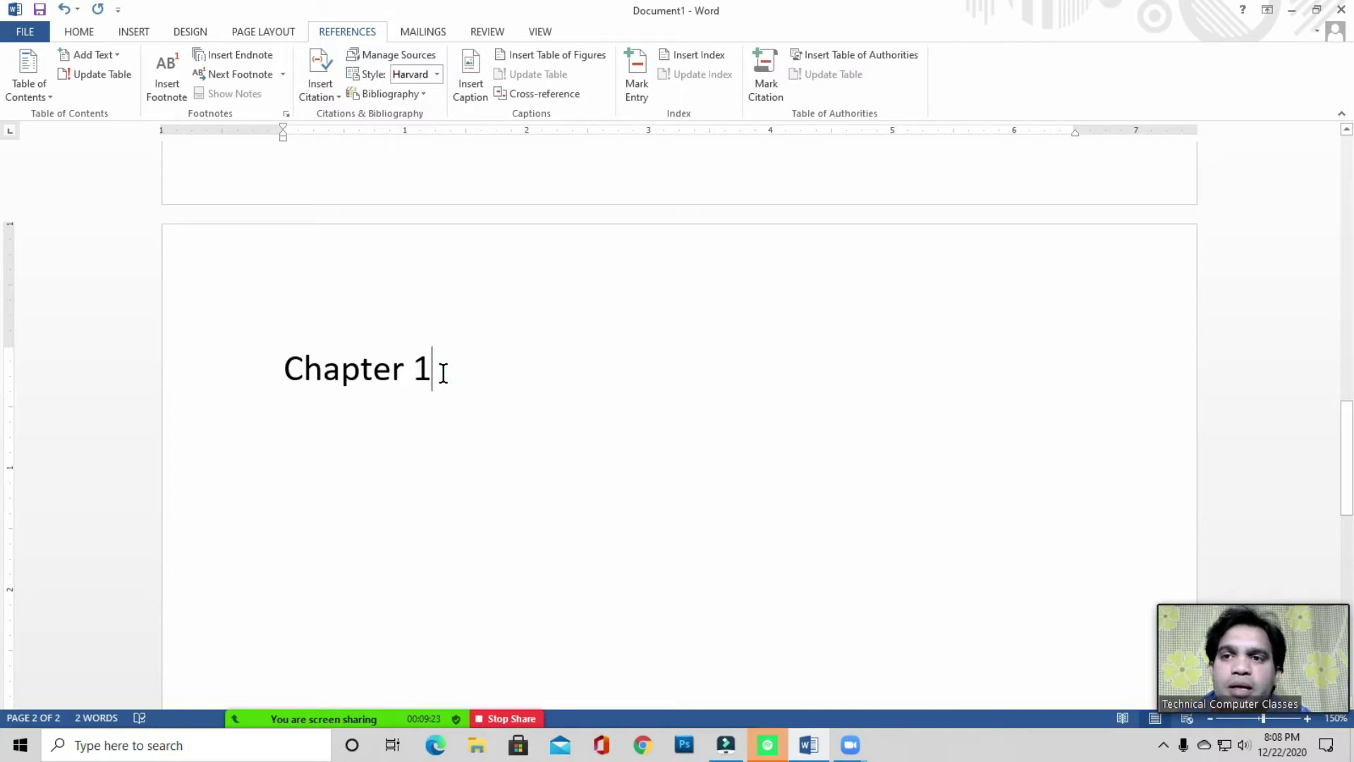
{"action": "left_click", "coordinate": [78, 31]}
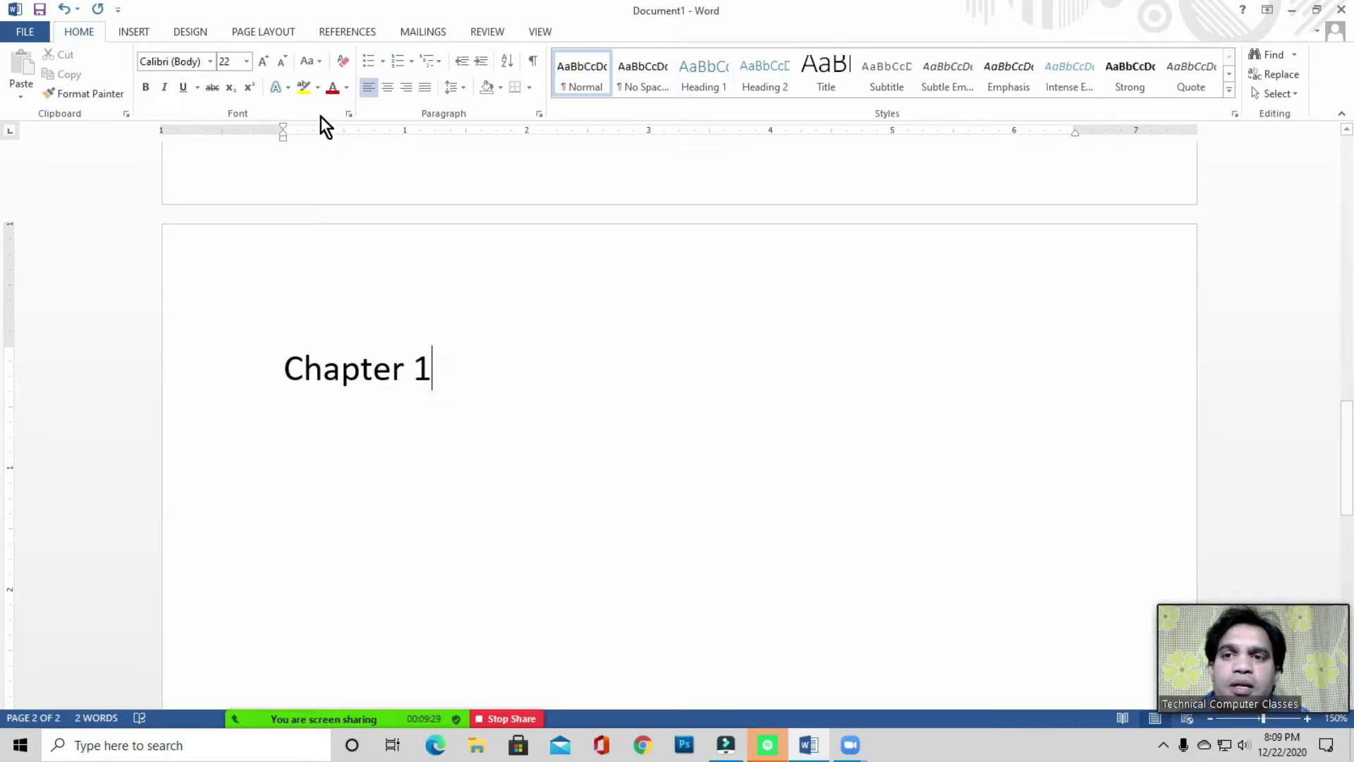
{"action": "left_click", "coordinate": [341, 30]}
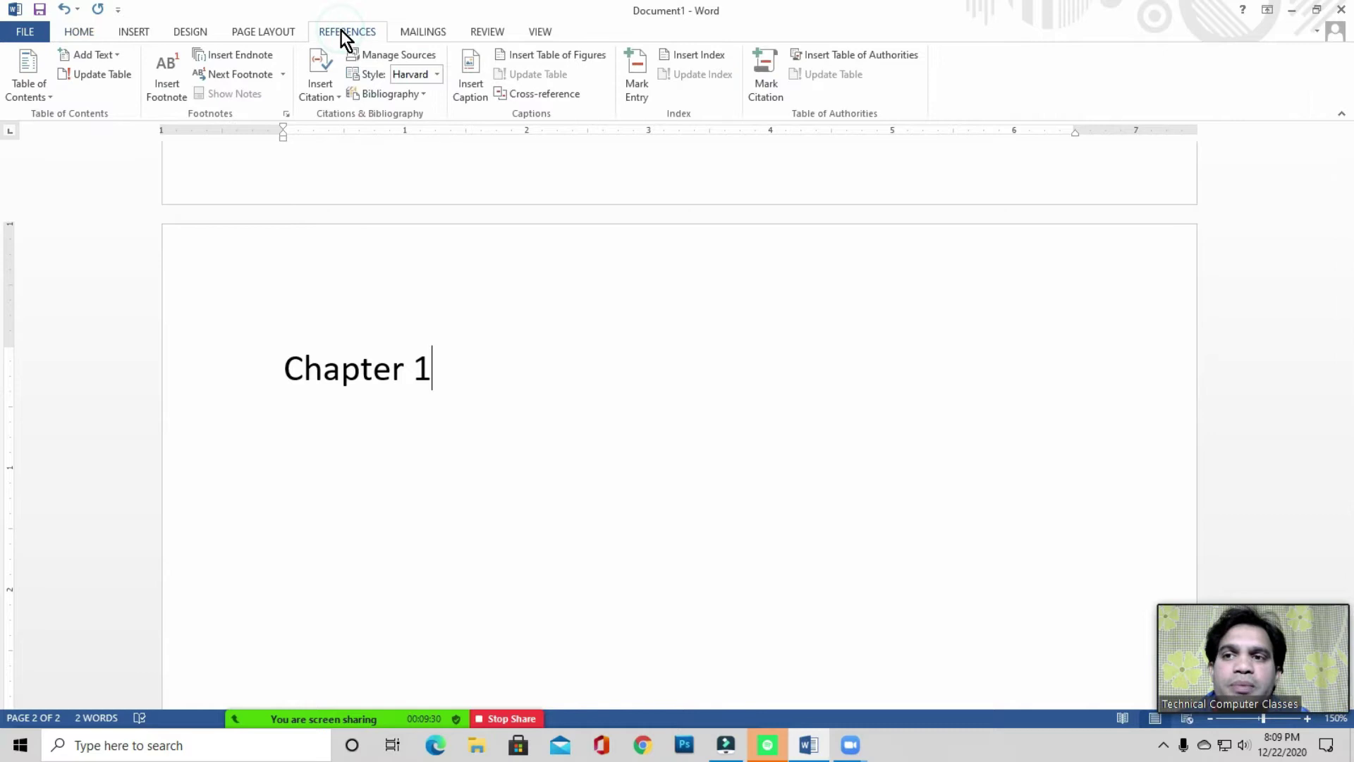
{"action": "left_click", "coordinate": [109, 57]}
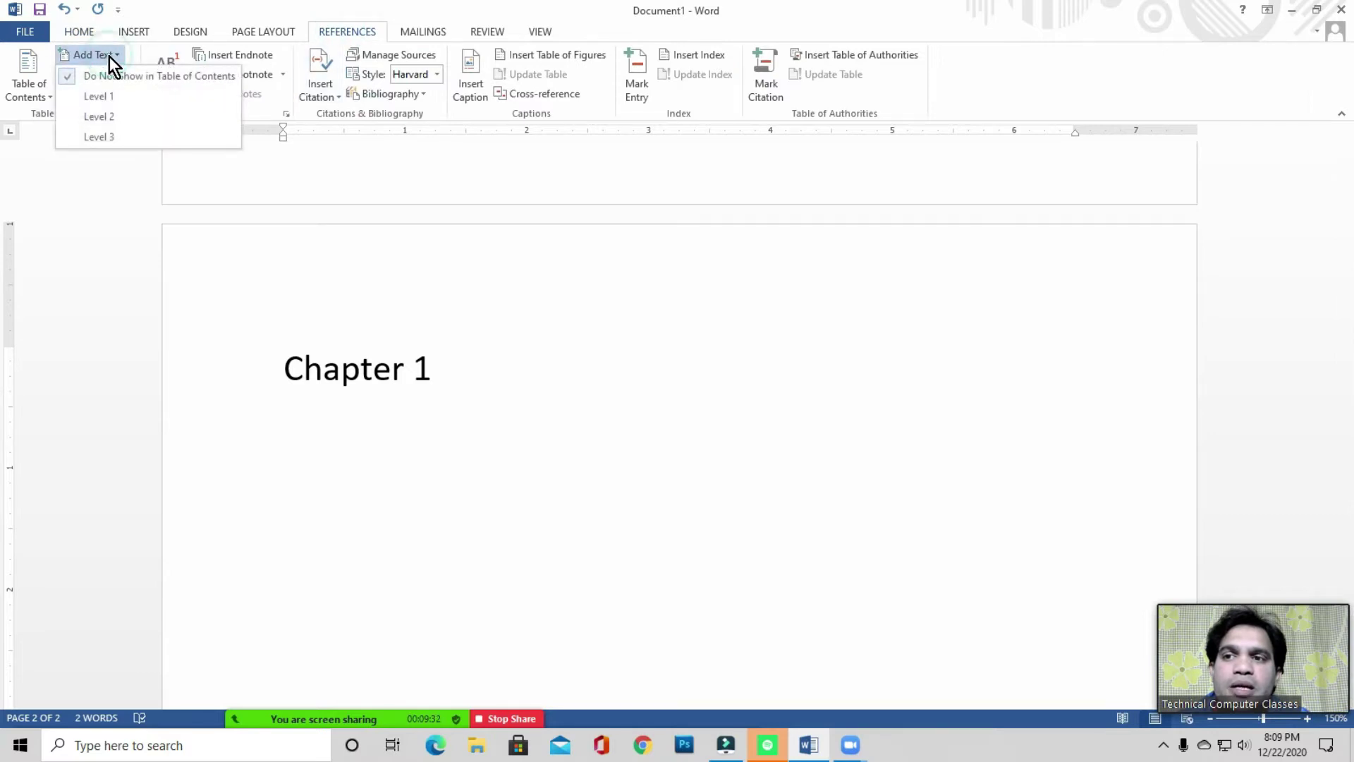
{"action": "left_click", "coordinate": [103, 96]}
{"action": "left_click", "coordinate": [453, 372]}
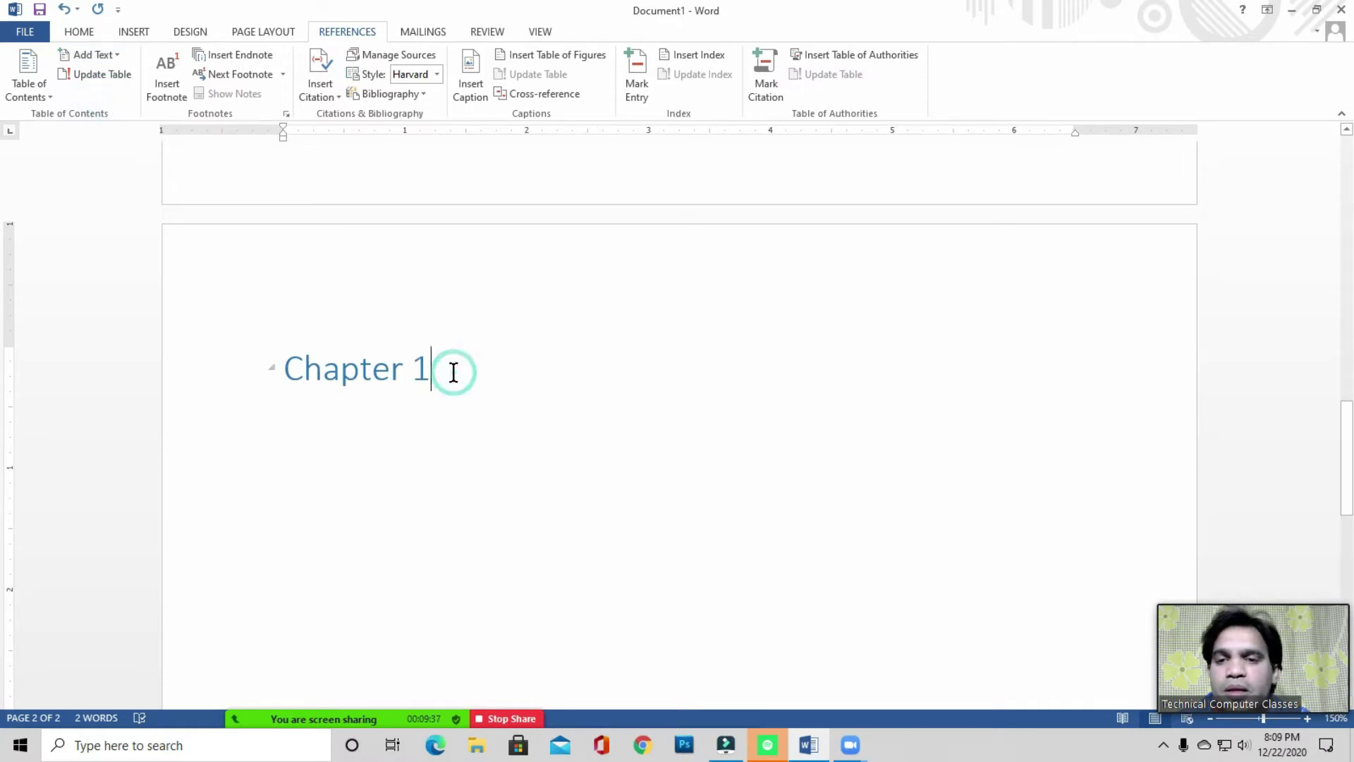
{"action": "key", "text": "Return"}
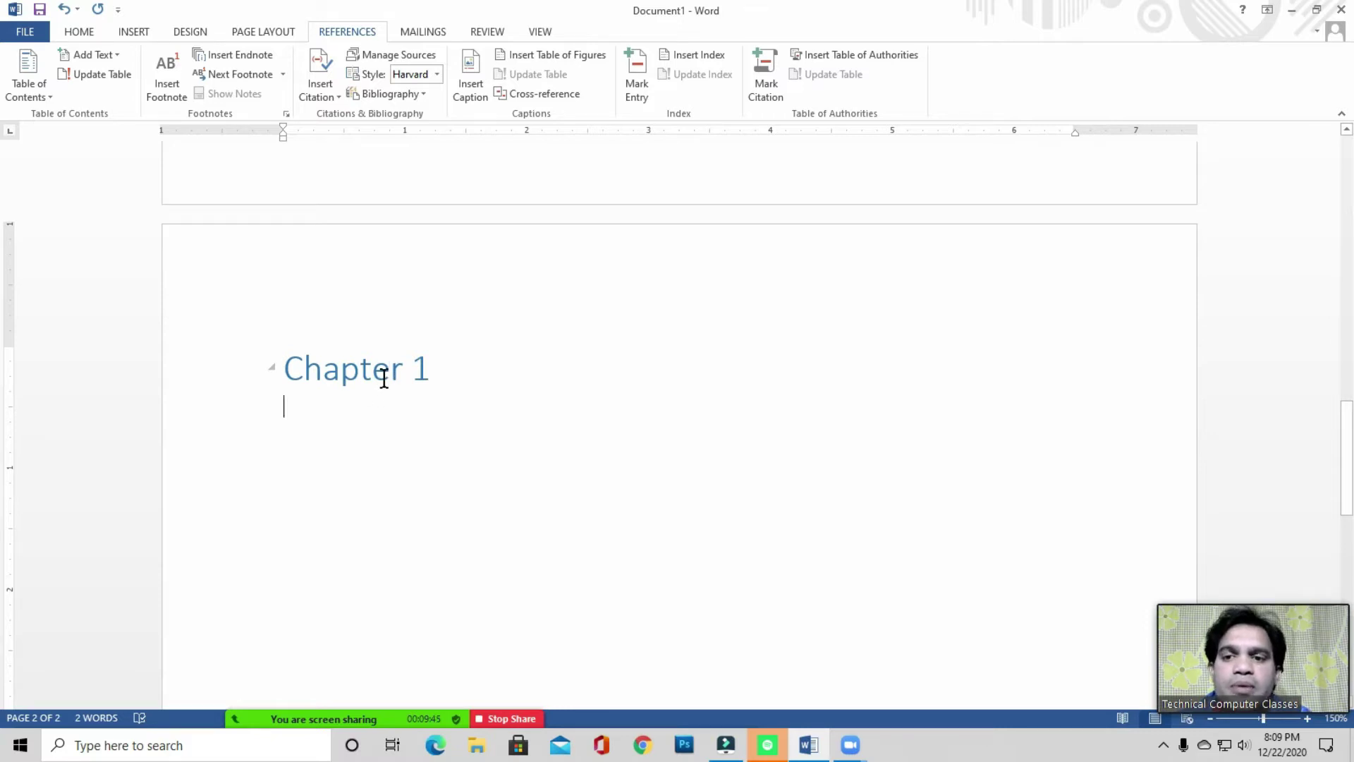
- Add three more blank pages and place the caret at the top of page 6
{"action": "left_click", "coordinate": [315, 414]}
{"action": "left_click", "coordinate": [309, 412]}
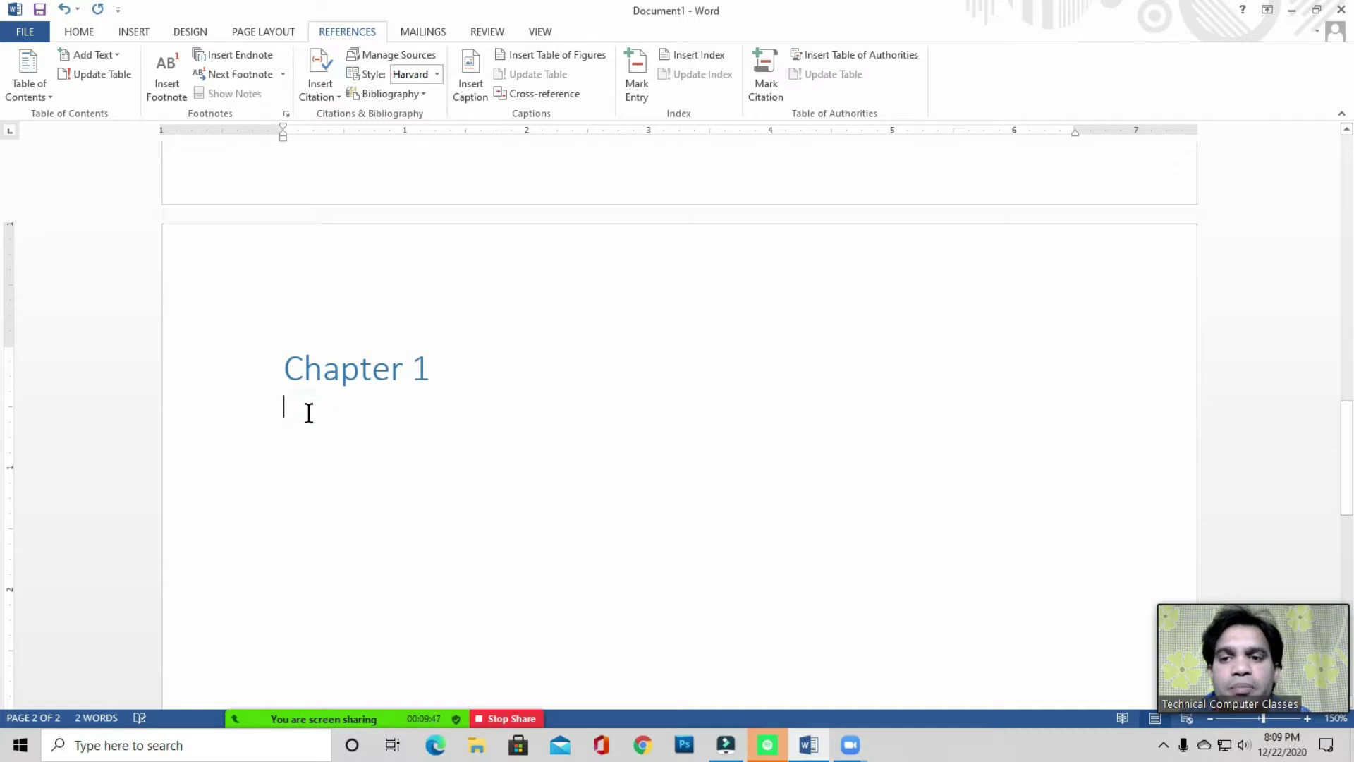
{"action": "left_click", "coordinate": [129, 35]}
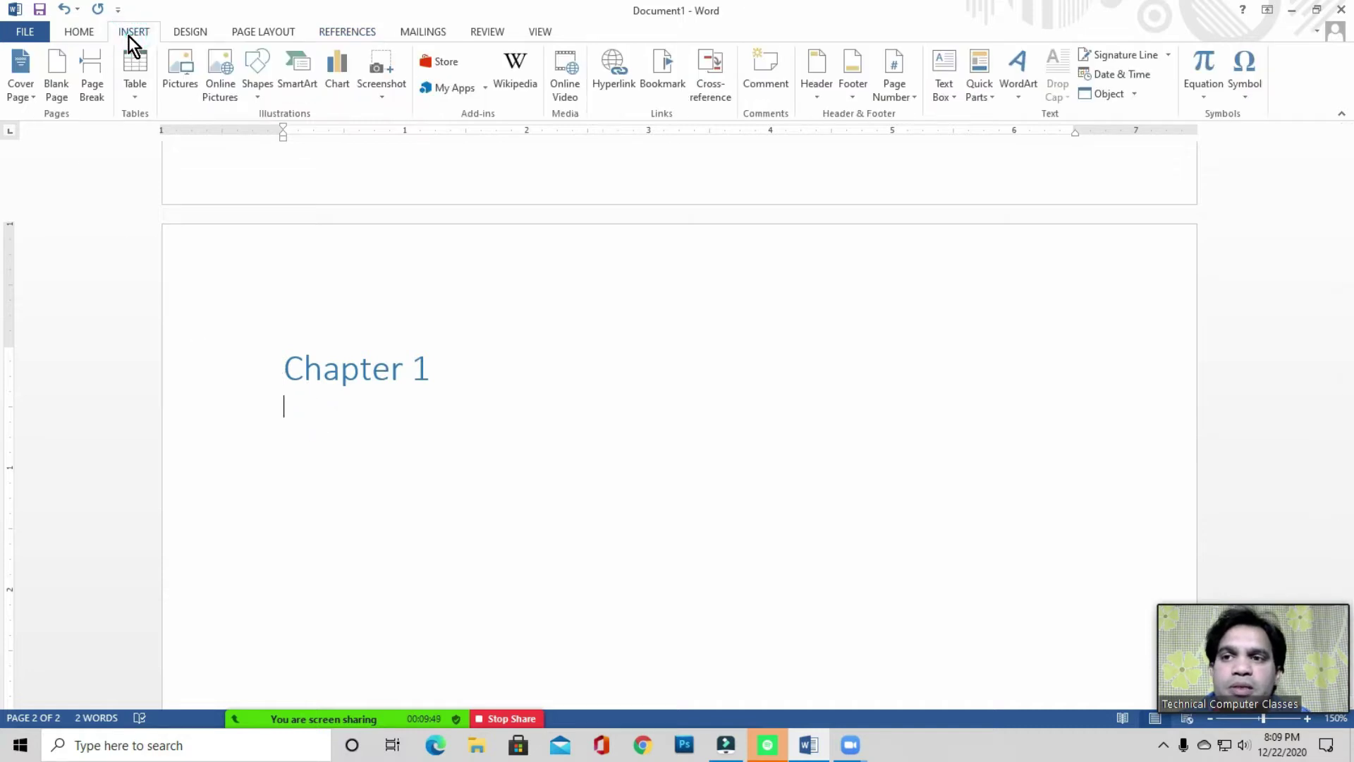
{"action": "left_click", "coordinate": [57, 88]}
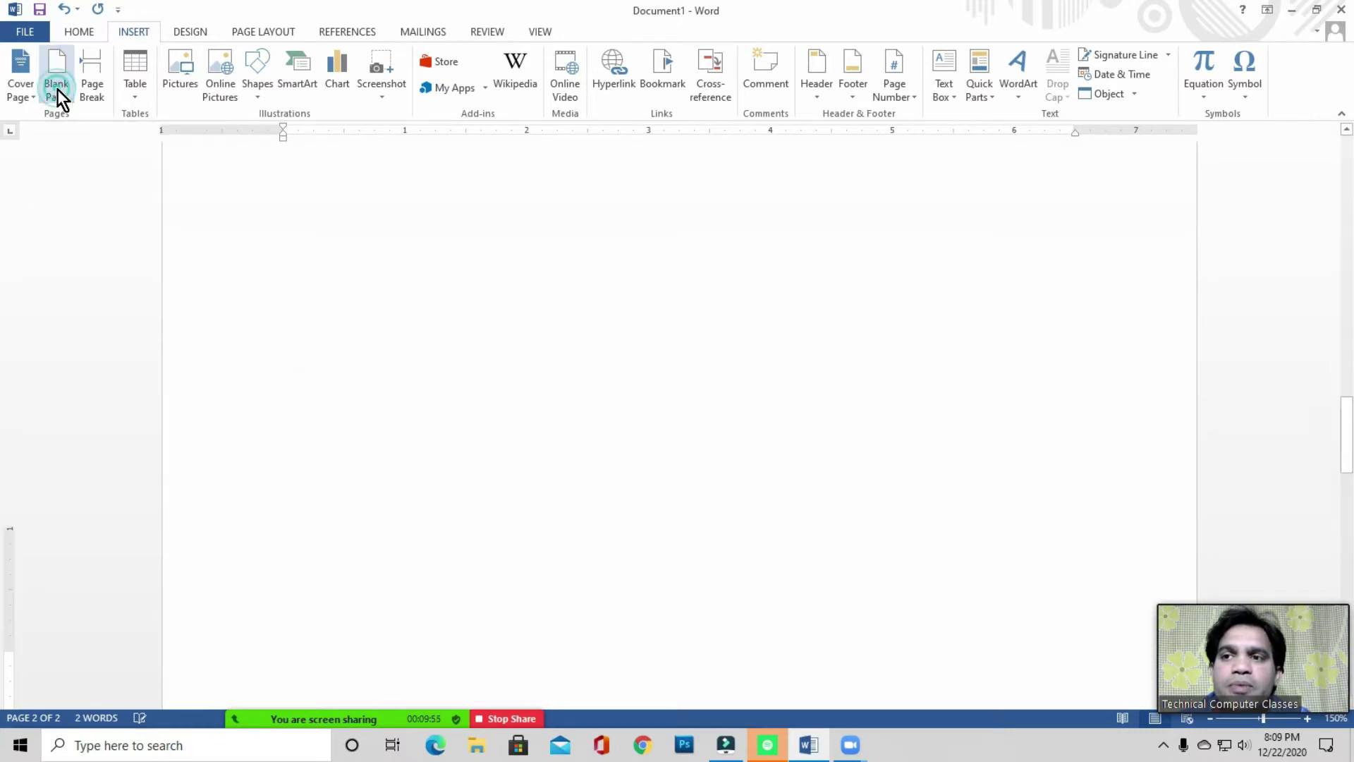
{"action": "left_click", "coordinate": [57, 89]}
{"action": "left_click", "coordinate": [57, 89]}
{"action": "left_click", "coordinate": [57, 89]}
{"action": "left_click", "coordinate": [57, 89]}
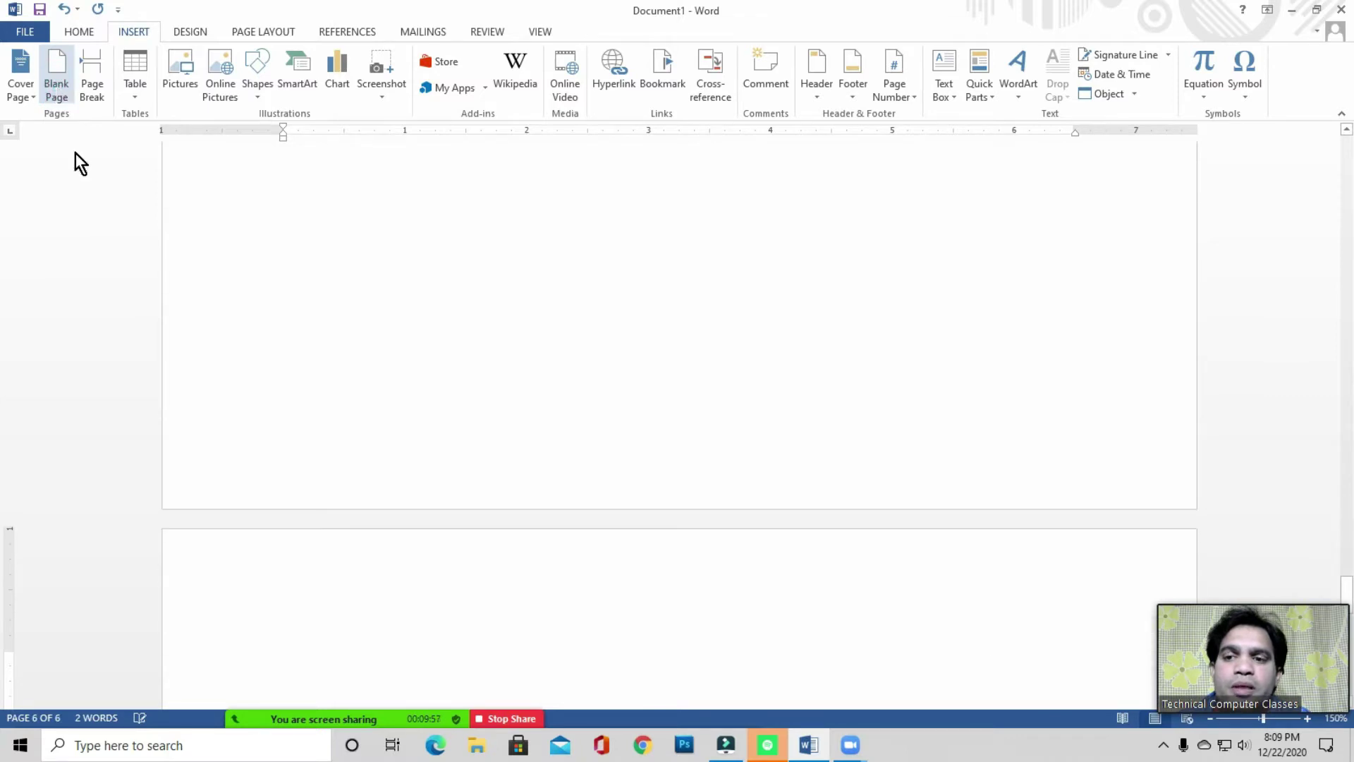
{"action": "scroll", "coordinate": [381, 339], "scroll_direction": "down", "scroll_amount": 4}
{"action": "left_click", "coordinate": [302, 420]}
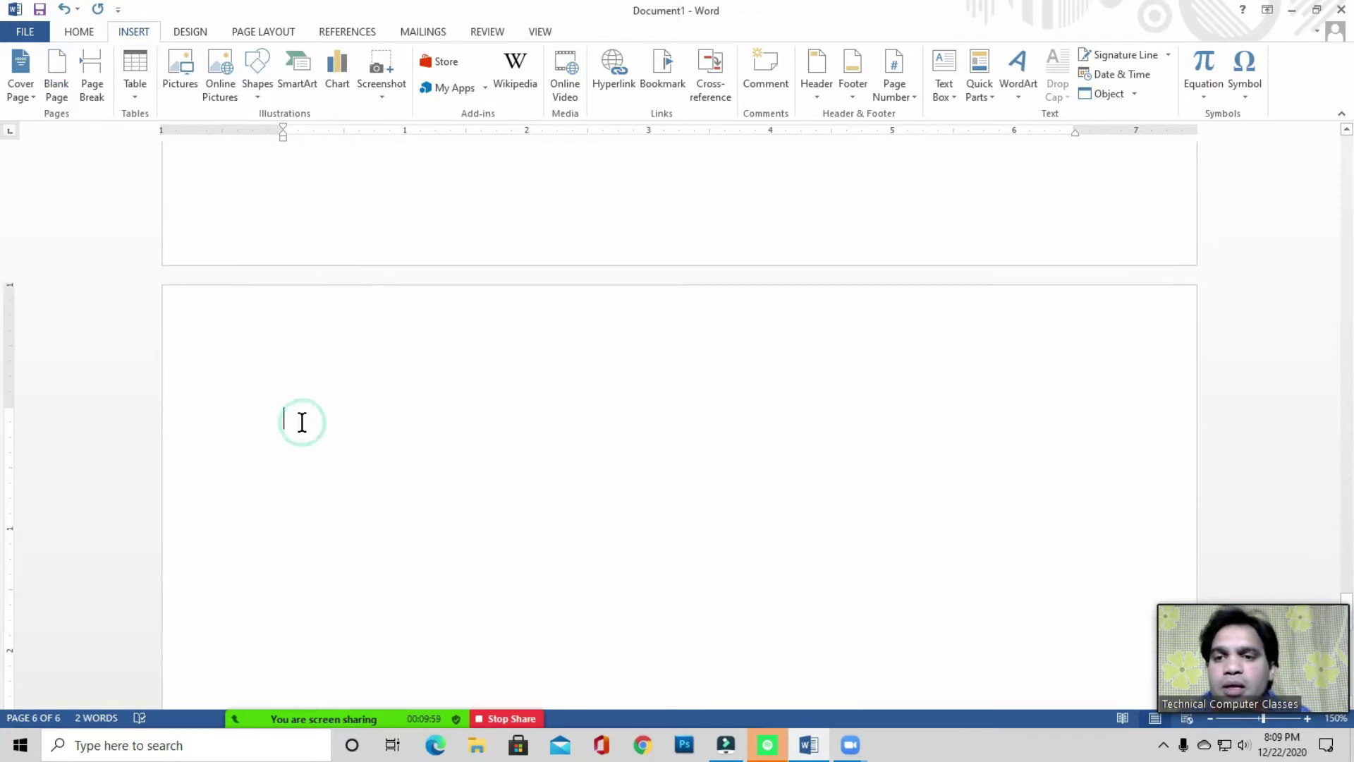
- Type 'Chapter 2' on page 6 and enlarge it to 22 pt
{"action": "type", "text": "Chapter 2"}
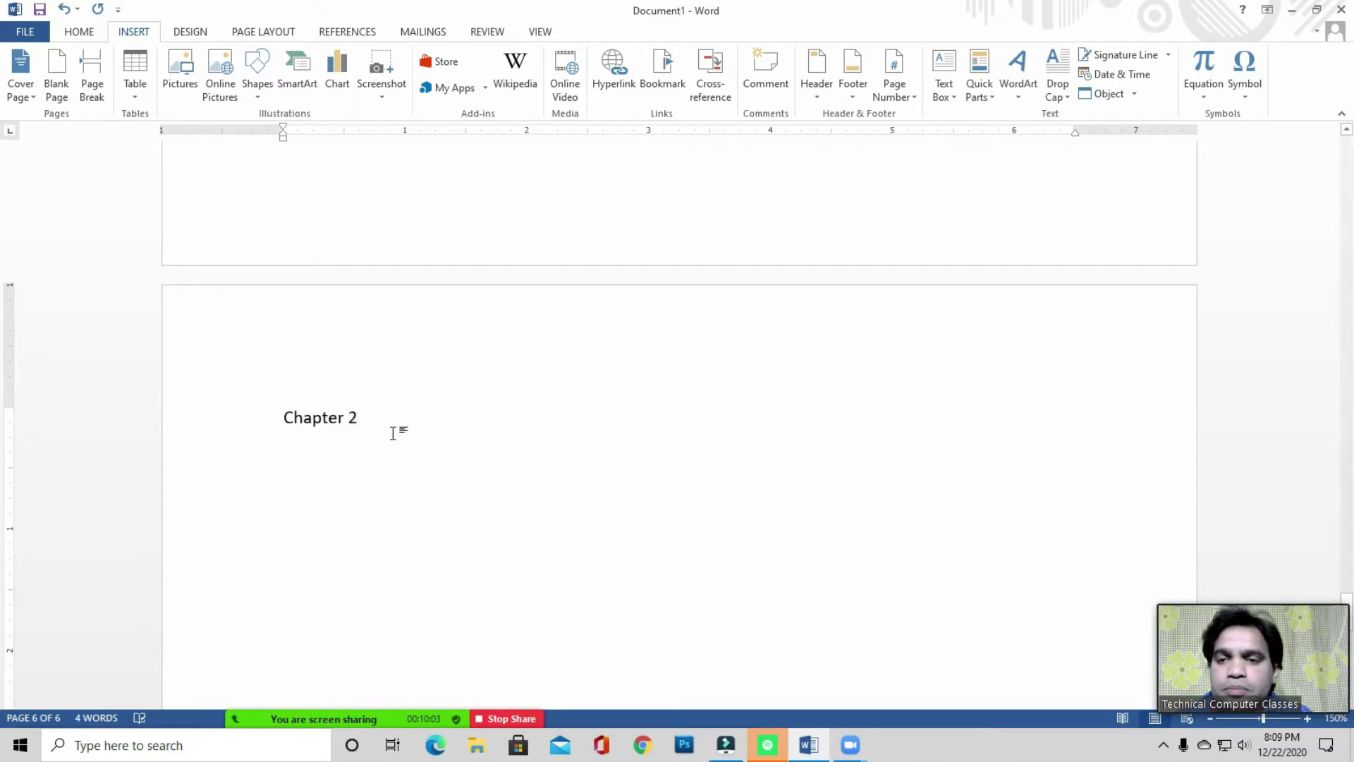
{"action": "left_click_drag", "start_coordinate": [283, 420], "coordinate": [390, 422]}
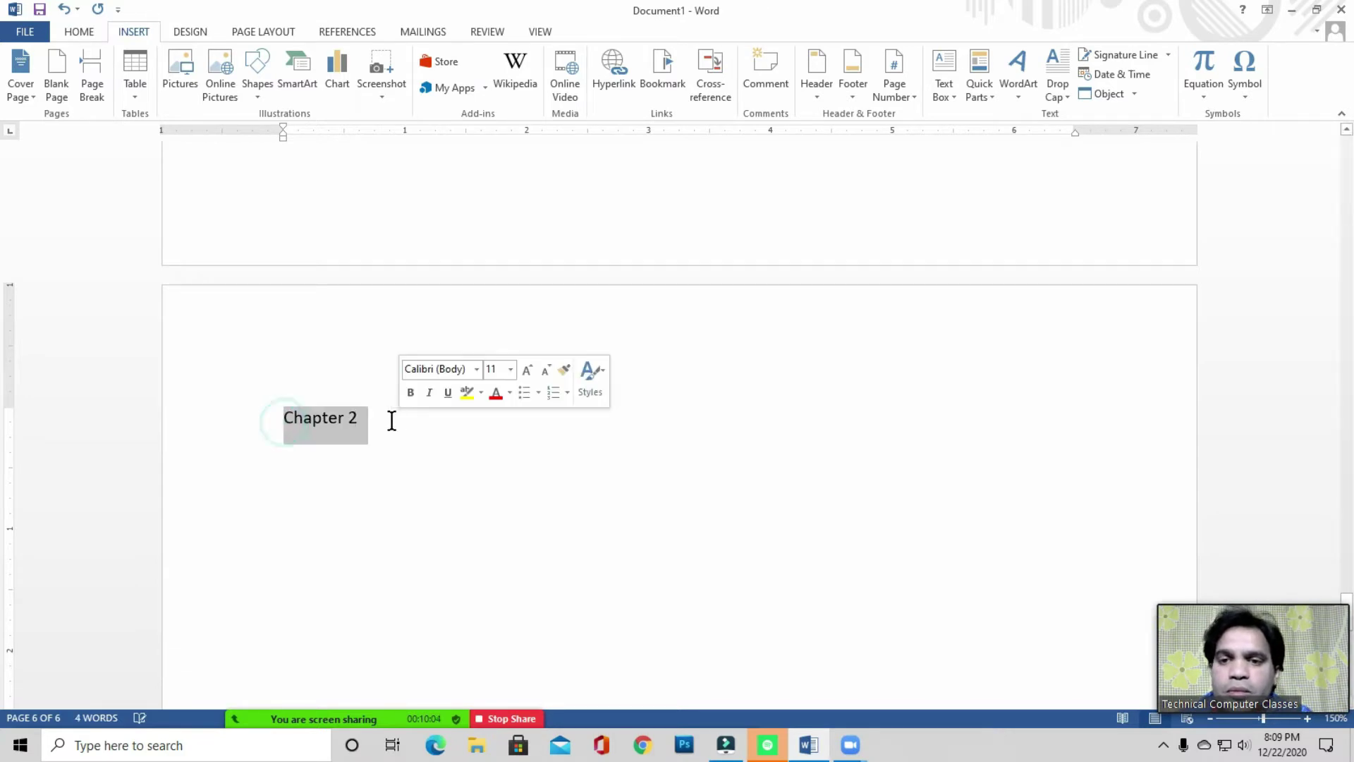
{"action": "left_click", "coordinate": [89, 33]}
{"action": "left_click", "coordinate": [268, 65]}
{"action": "left_click", "coordinate": [269, 65]}
{"action": "left_click", "coordinate": [269, 65]}
{"action": "left_click", "coordinate": [269, 64]}
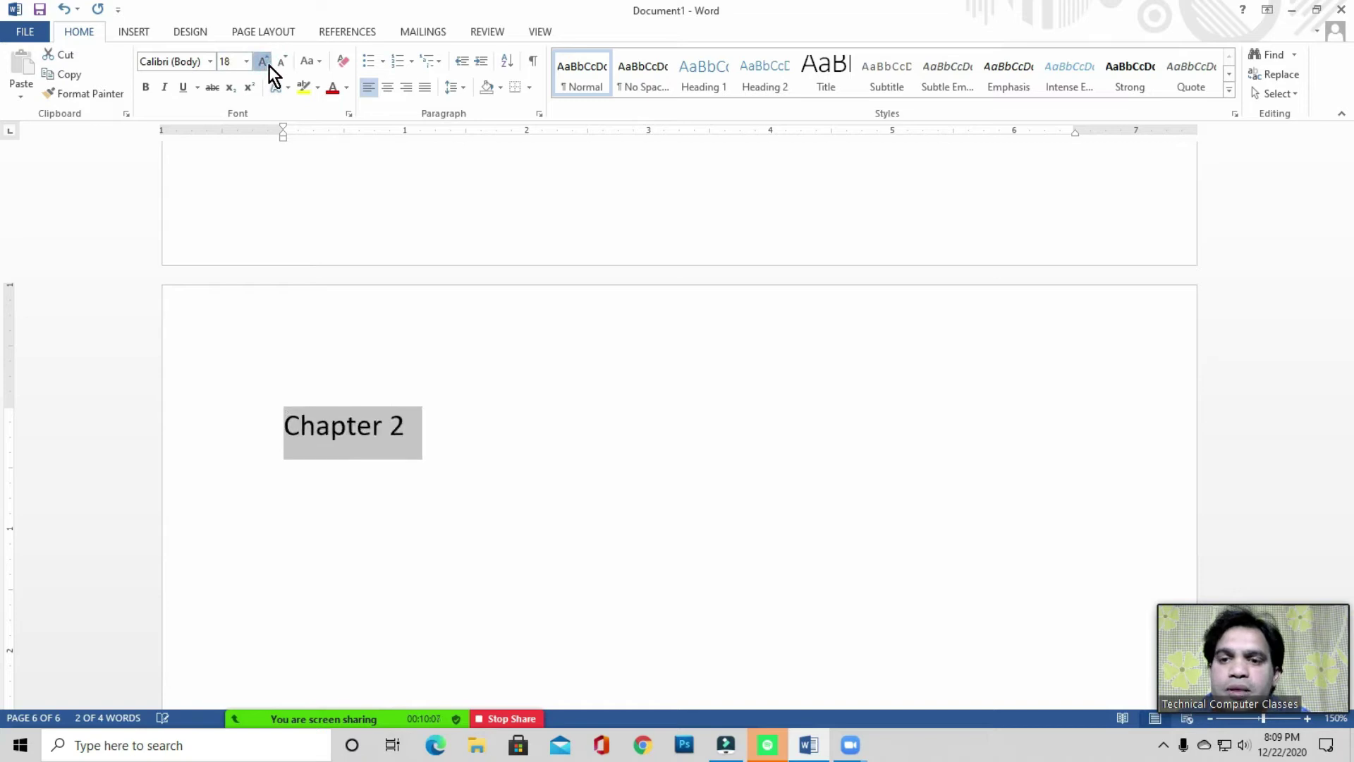
{"action": "left_click", "coordinate": [269, 65]}
{"action": "left_click", "coordinate": [269, 64]}
{"action": "left_click", "coordinate": [467, 415]}
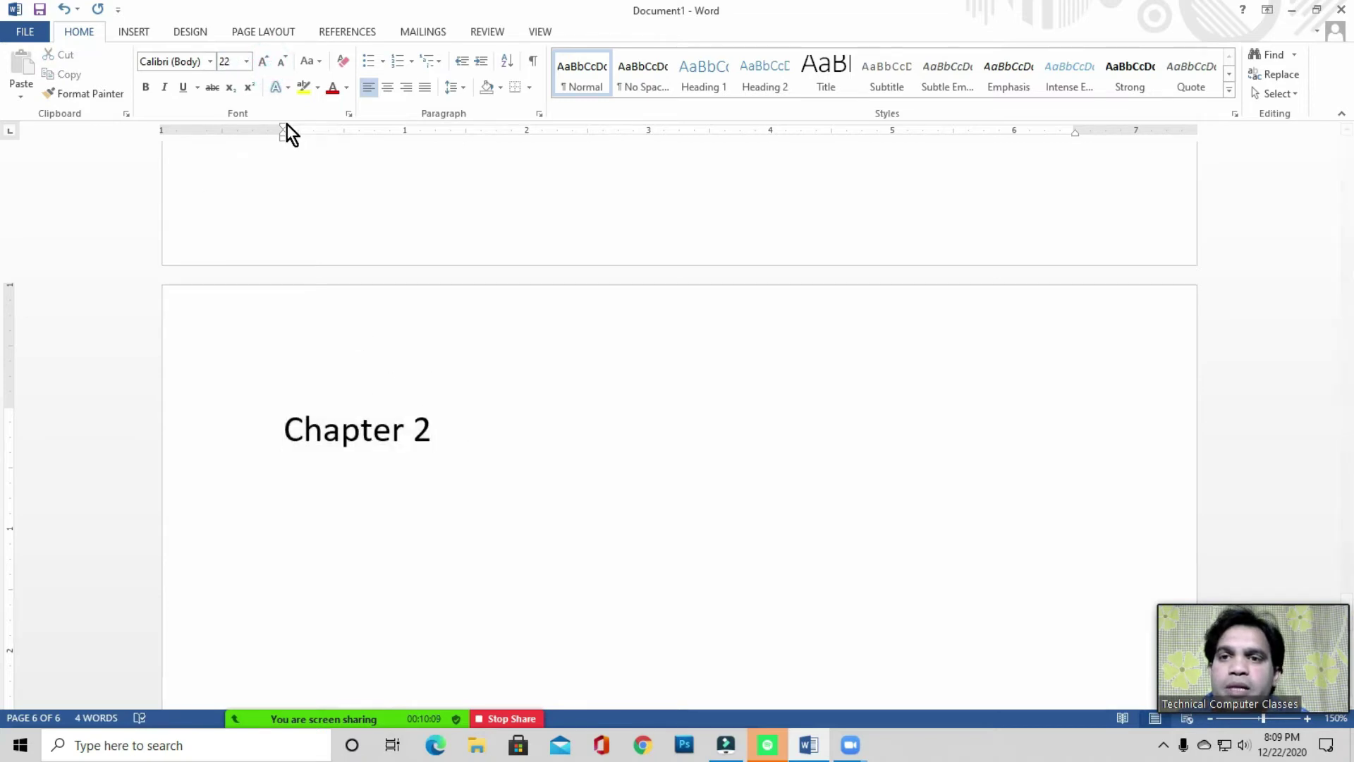
- Mark 'Chapter 2' as a Level 1 contents entry and add an empty line below it
{"action": "left_click", "coordinate": [353, 32]}
{"action": "left_click", "coordinate": [105, 56]}
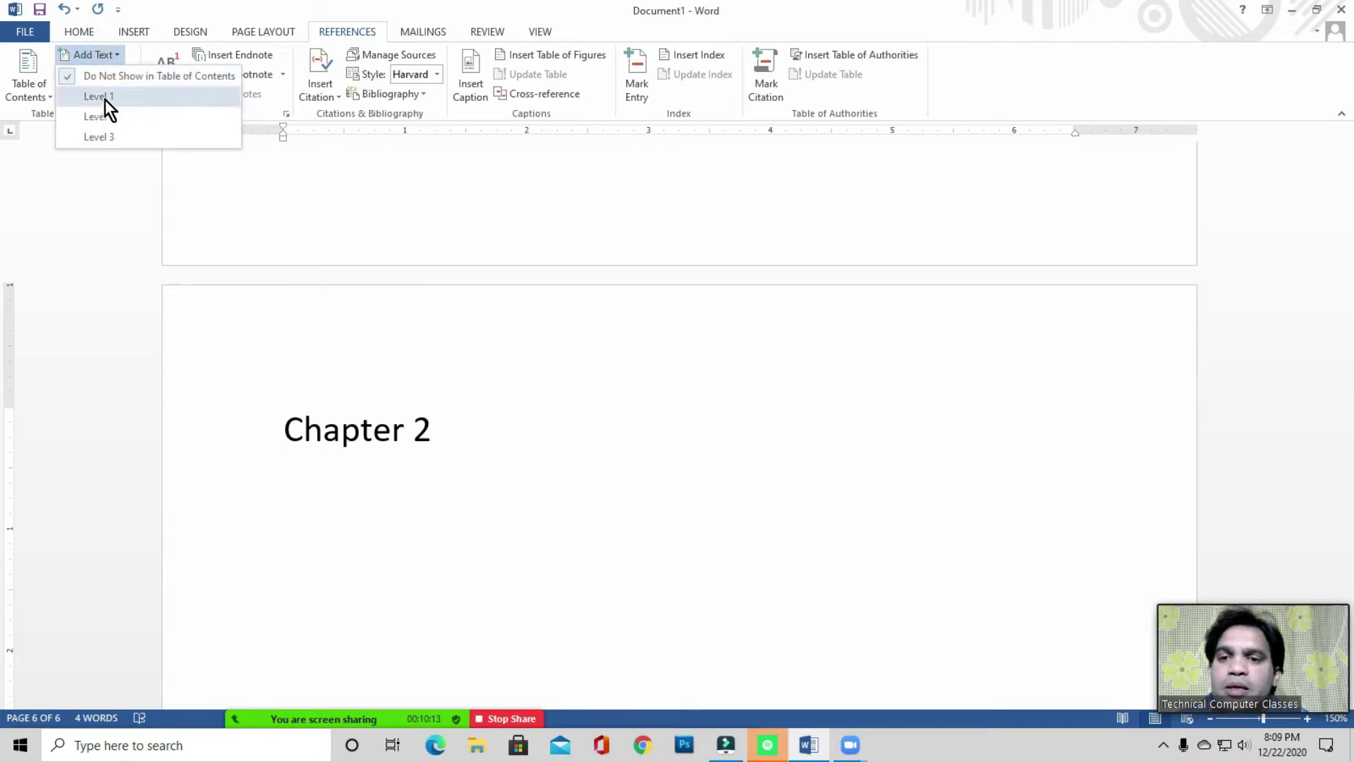
{"action": "left_click", "coordinate": [104, 98]}
{"action": "key", "text": "Return"}
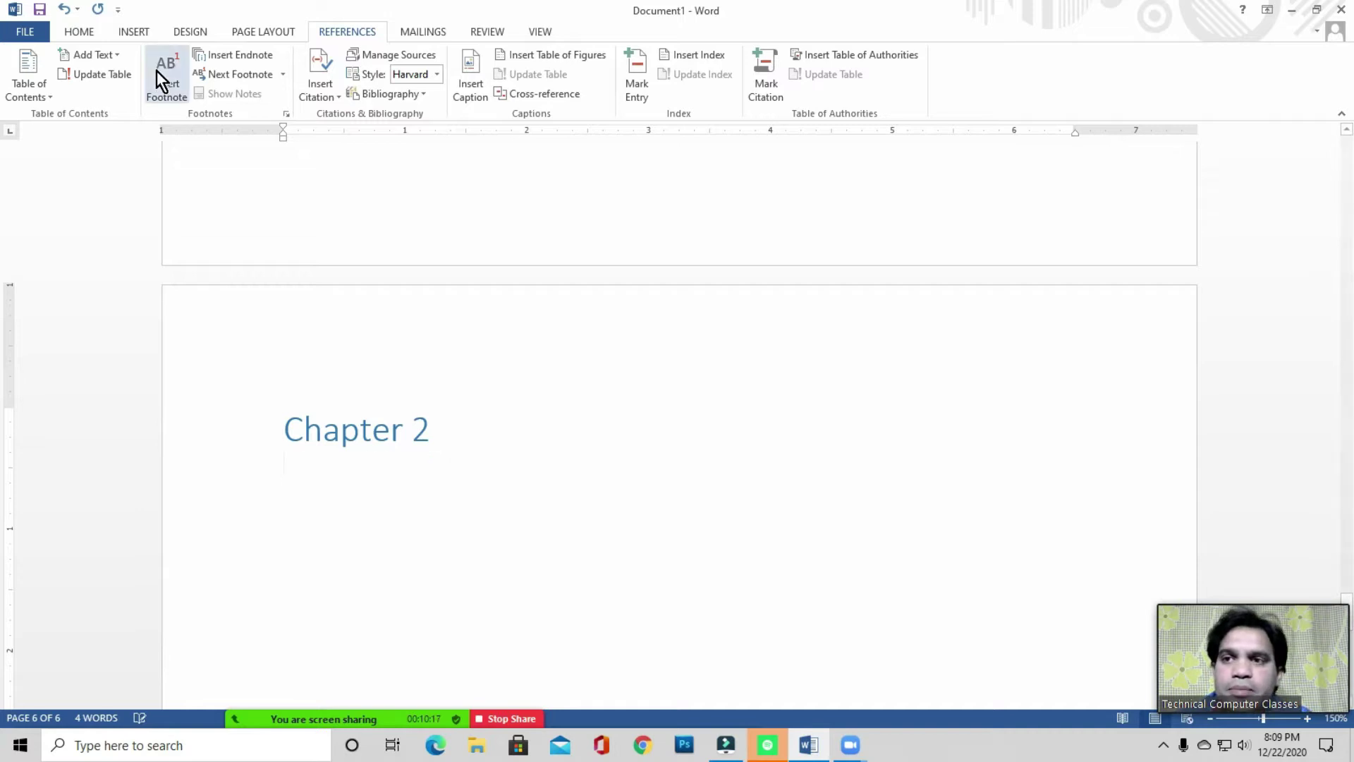
{"action": "left_click", "coordinate": [136, 31]}
- Add a blank page after Chapter 2 and type 'Chapter 3' on it
{"action": "left_click", "coordinate": [56, 90]}
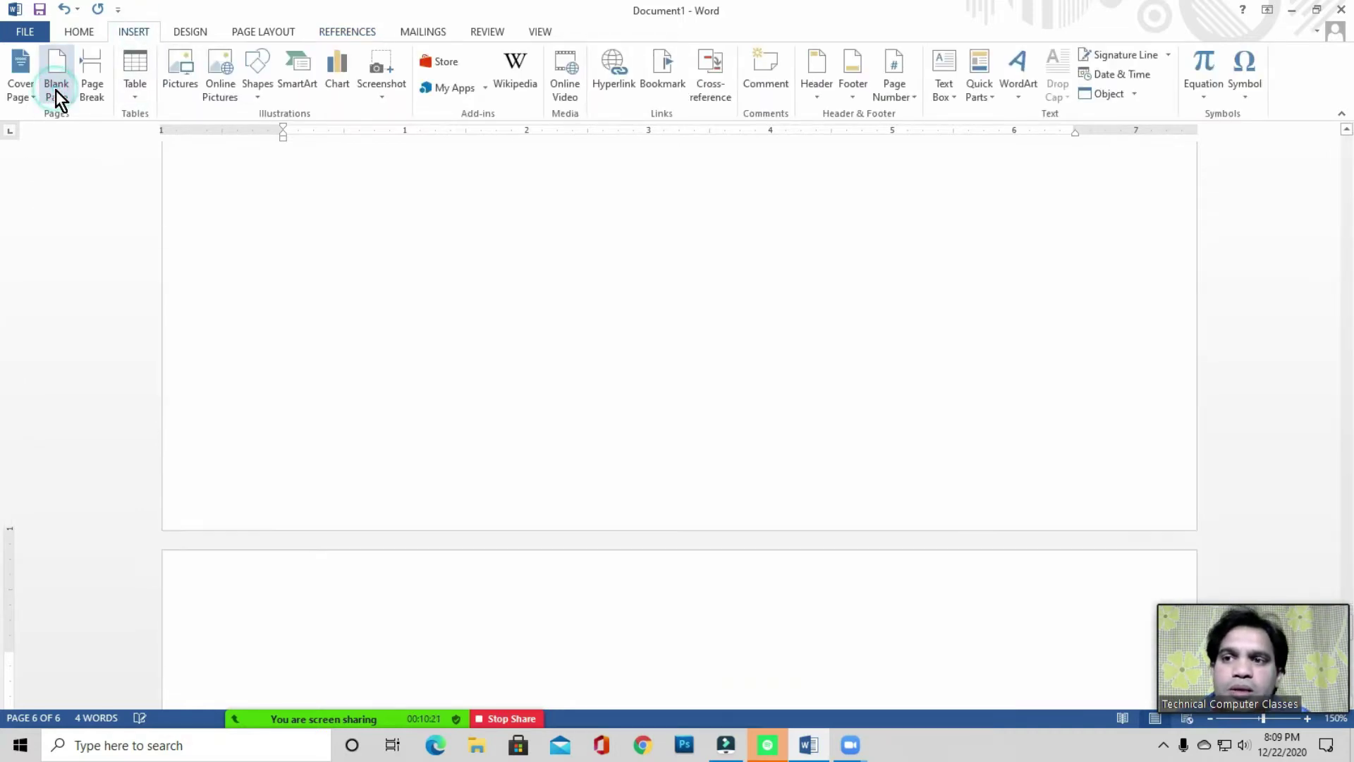
{"action": "scroll", "coordinate": [345, 479], "scroll_direction": "down", "scroll_amount": 3}
{"action": "type", "text": "Chapter 3"}
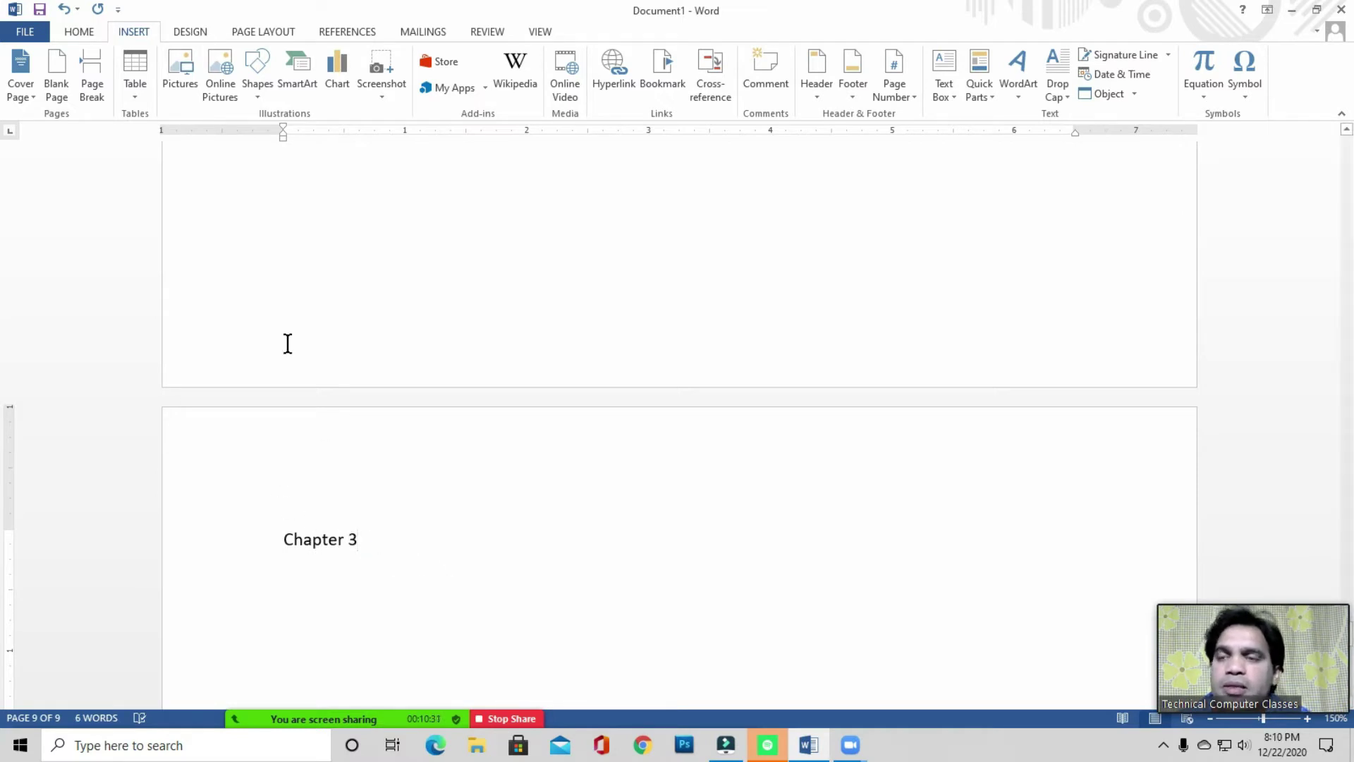
- Enlarge the 'Chapter 3' line on page 9 to 22 pt
{"action": "triple_click", "coordinate": [284, 537]}
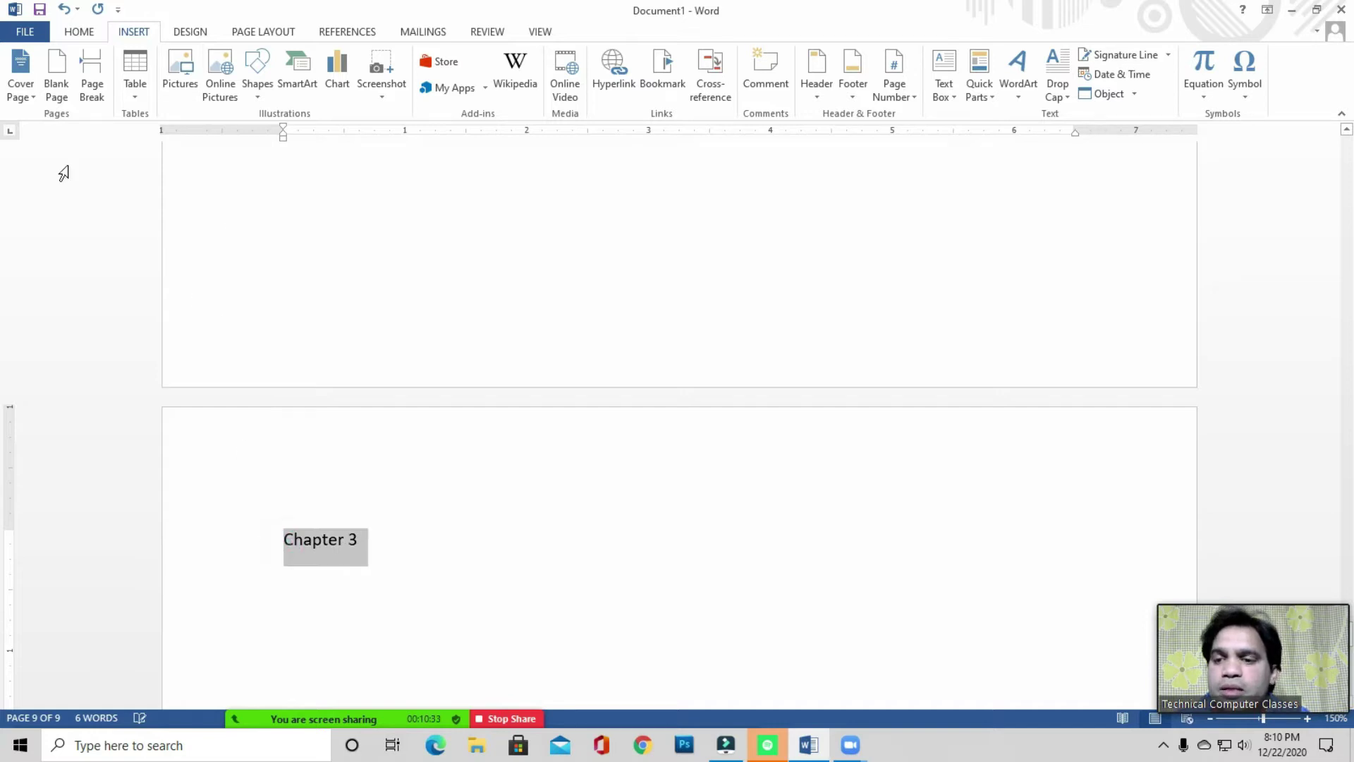
{"action": "left_click", "coordinate": [77, 32]}
{"action": "left_click", "coordinate": [268, 61]}
{"action": "left_click", "coordinate": [268, 61]}
{"action": "left_click", "coordinate": [268, 61]}
{"action": "left_click", "coordinate": [268, 61]}
{"action": "left_click", "coordinate": [267, 61]}
{"action": "left_click", "coordinate": [268, 61]}
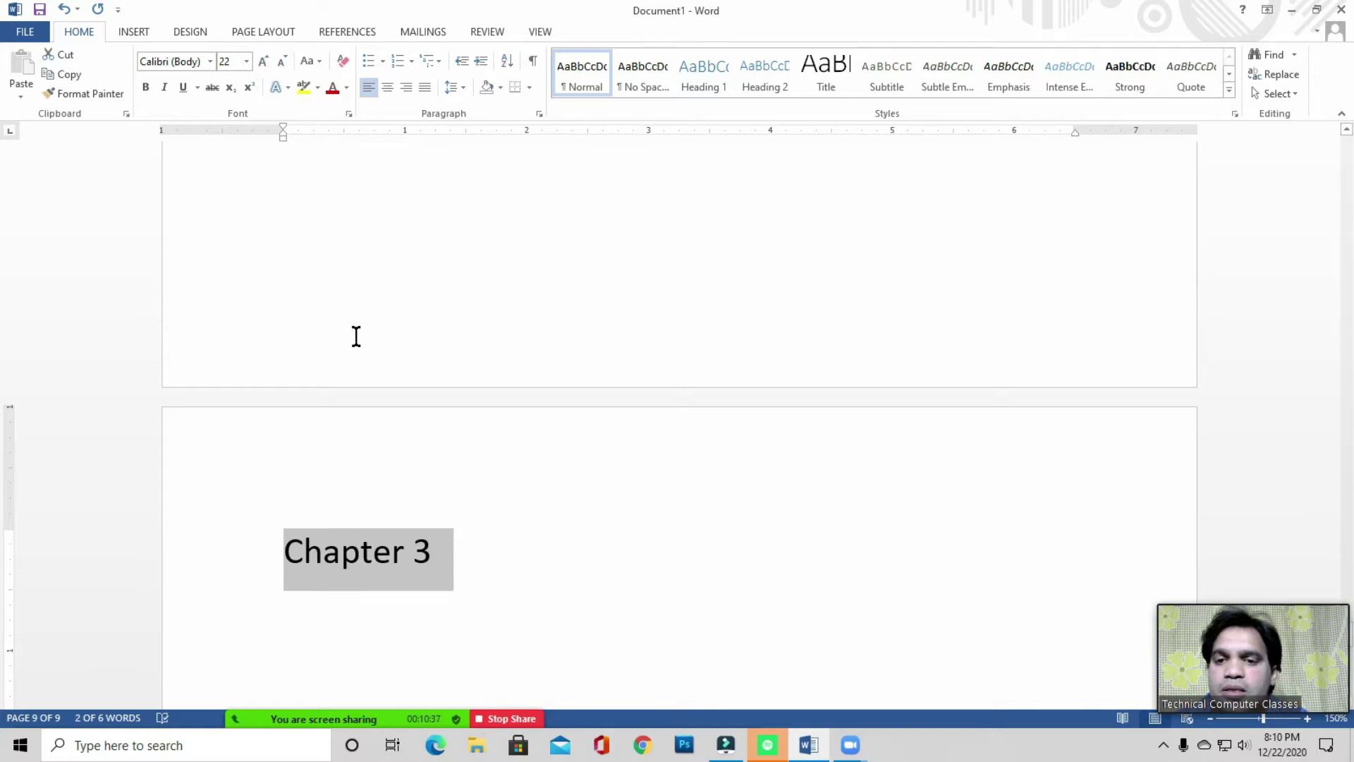
{"action": "left_click", "coordinate": [451, 539]}
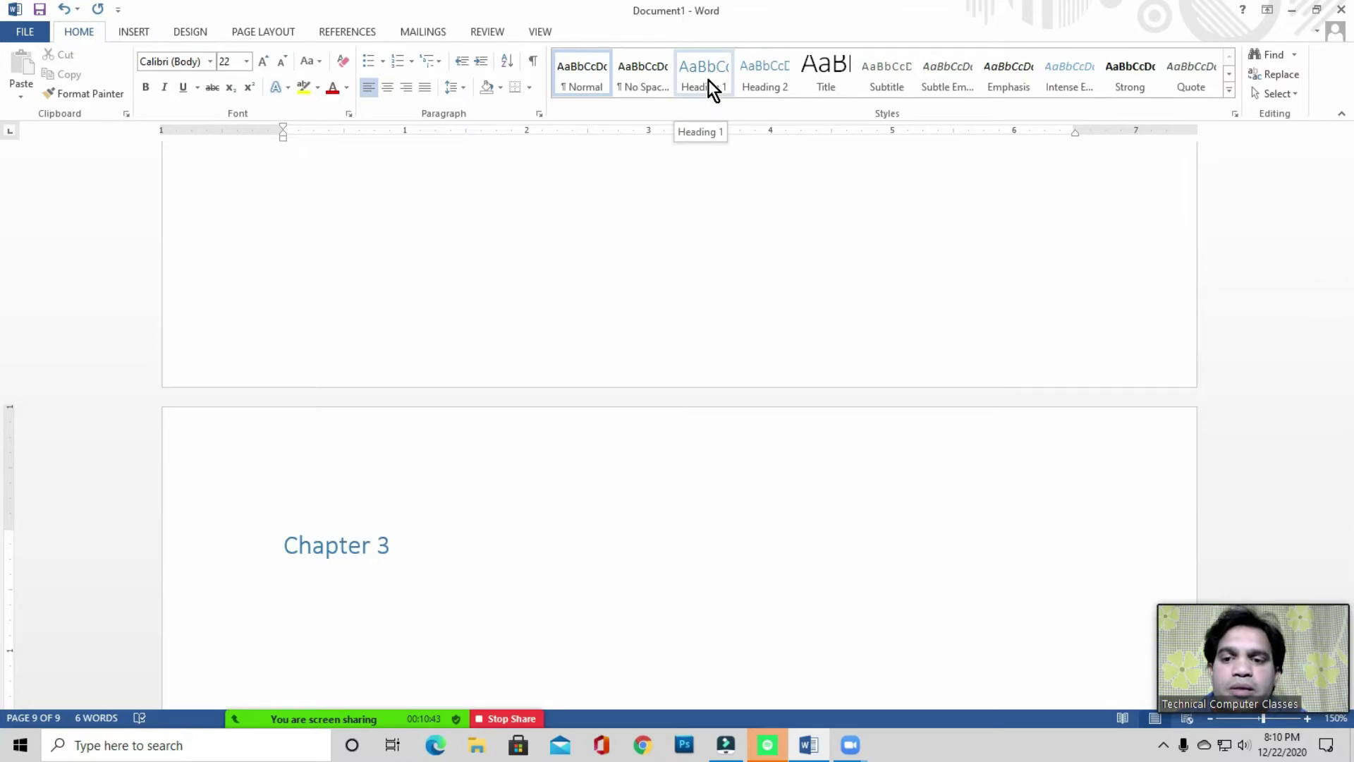
{"action": "left_click", "coordinate": [347, 31]}
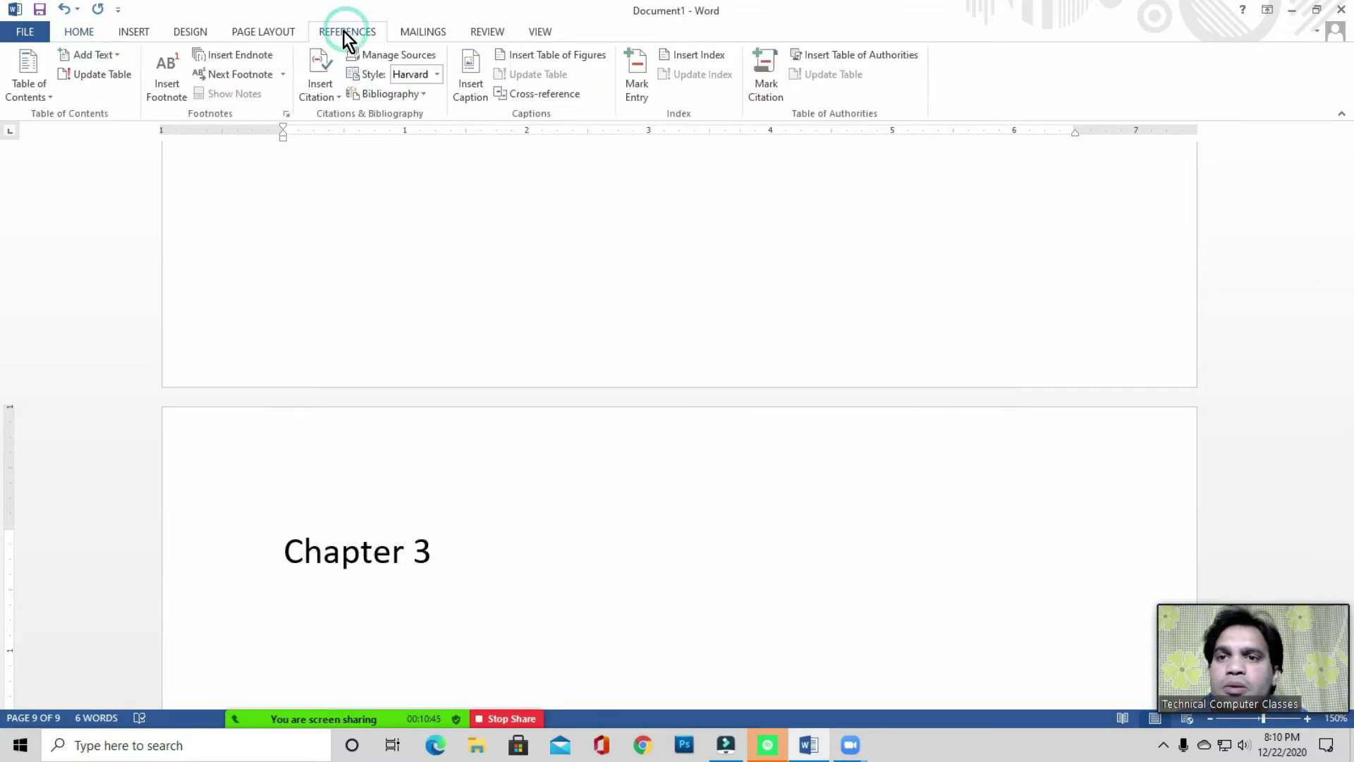
- Mark 'Chapter 3' as a Level 1 contents entry and start a new line below it
{"action": "left_click", "coordinate": [77, 31]}
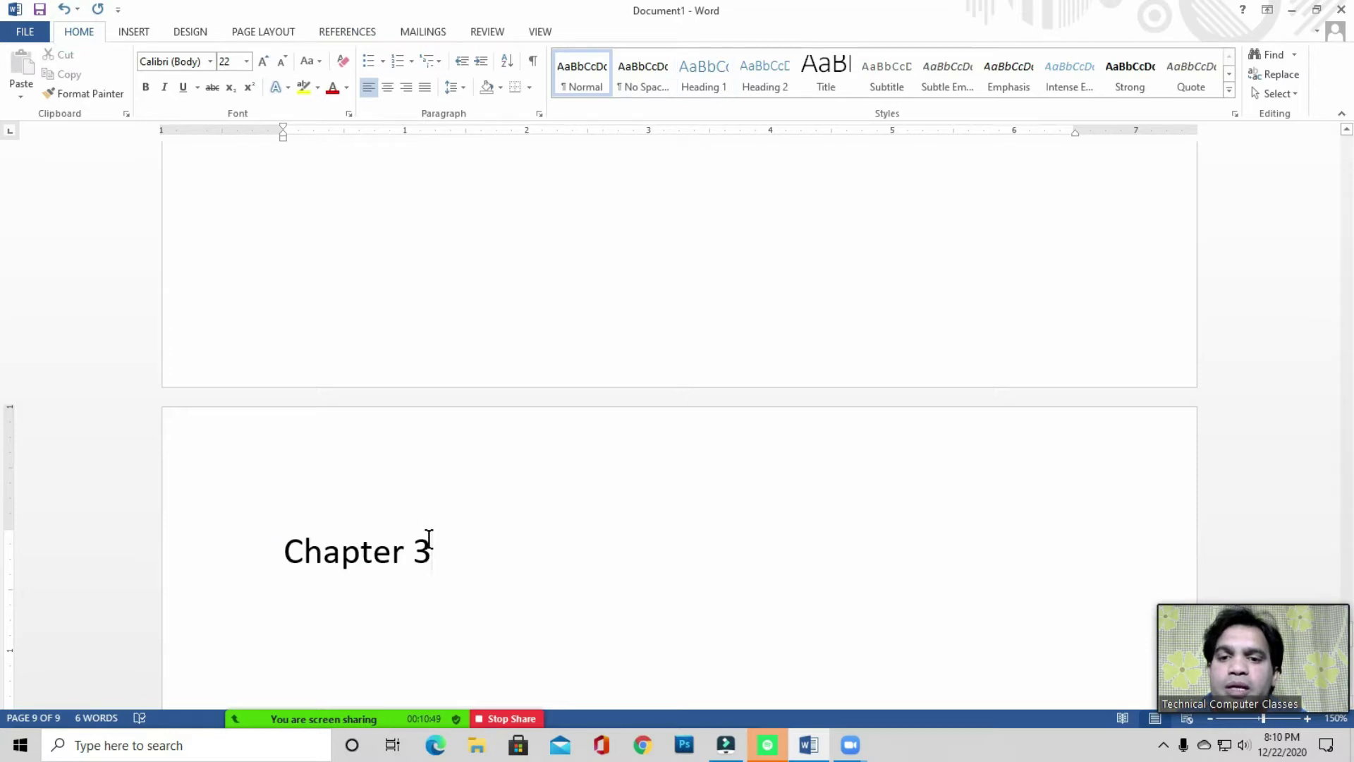
{"action": "left_click", "coordinate": [347, 31]}
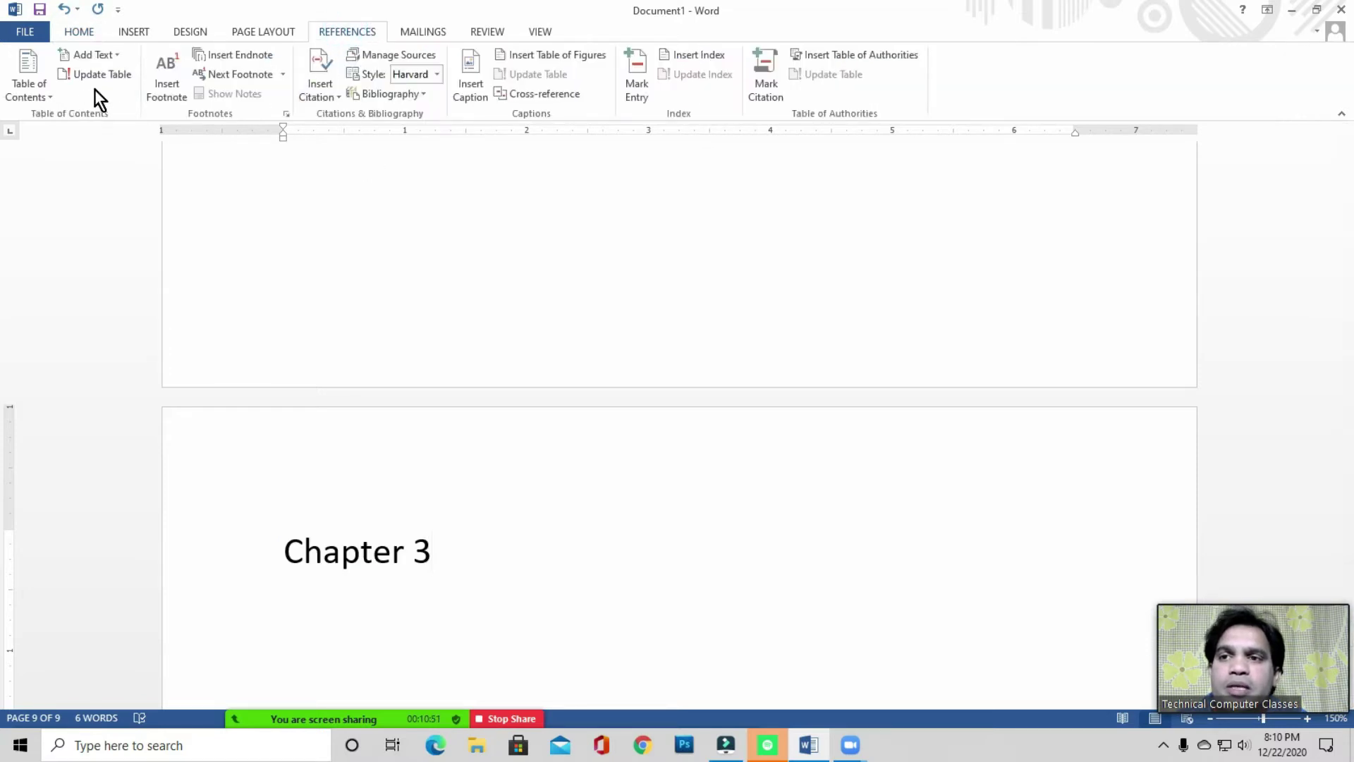
{"action": "left_click", "coordinate": [107, 57]}
{"action": "left_click", "coordinate": [106, 95]}
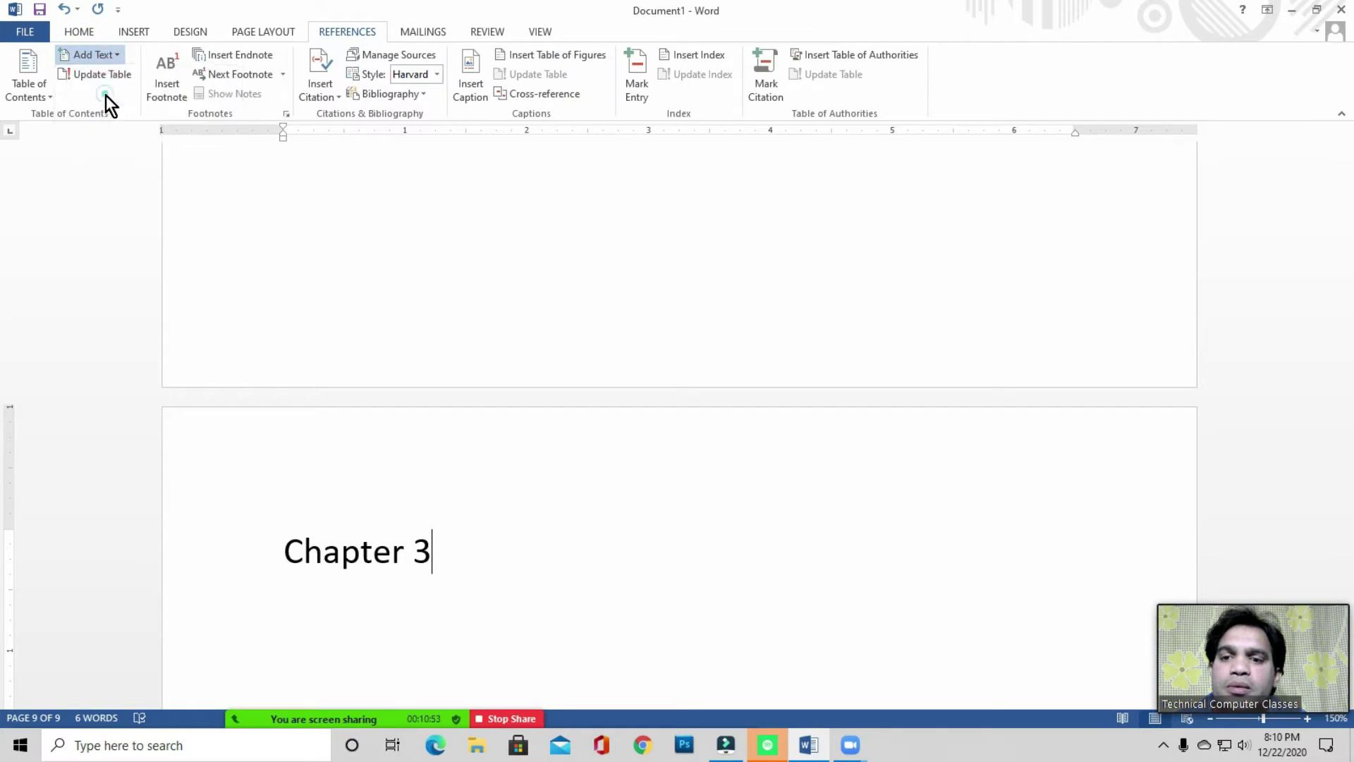
{"action": "key", "text": "Return"}
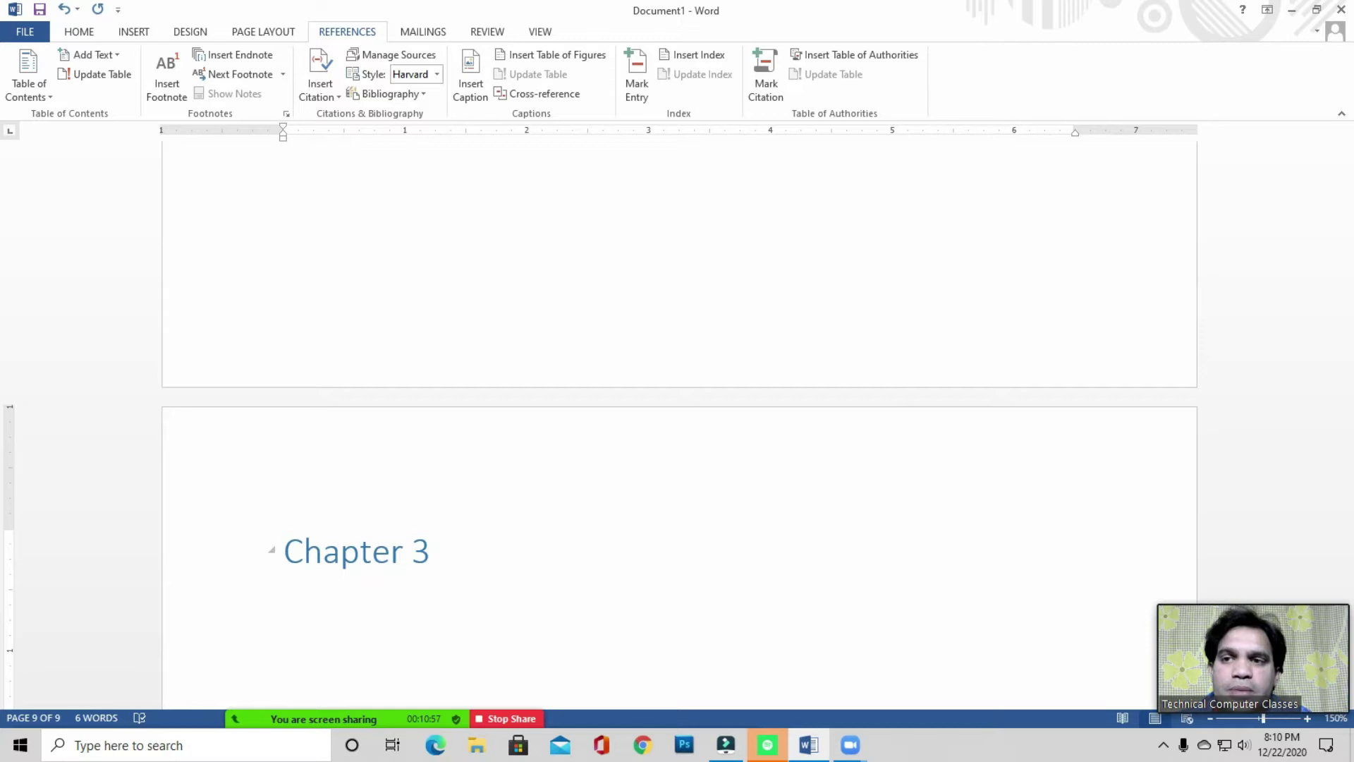
- Add blank pages after Chapter 3, bringing the document to 14 pages
{"action": "left_click", "coordinate": [133, 33]}
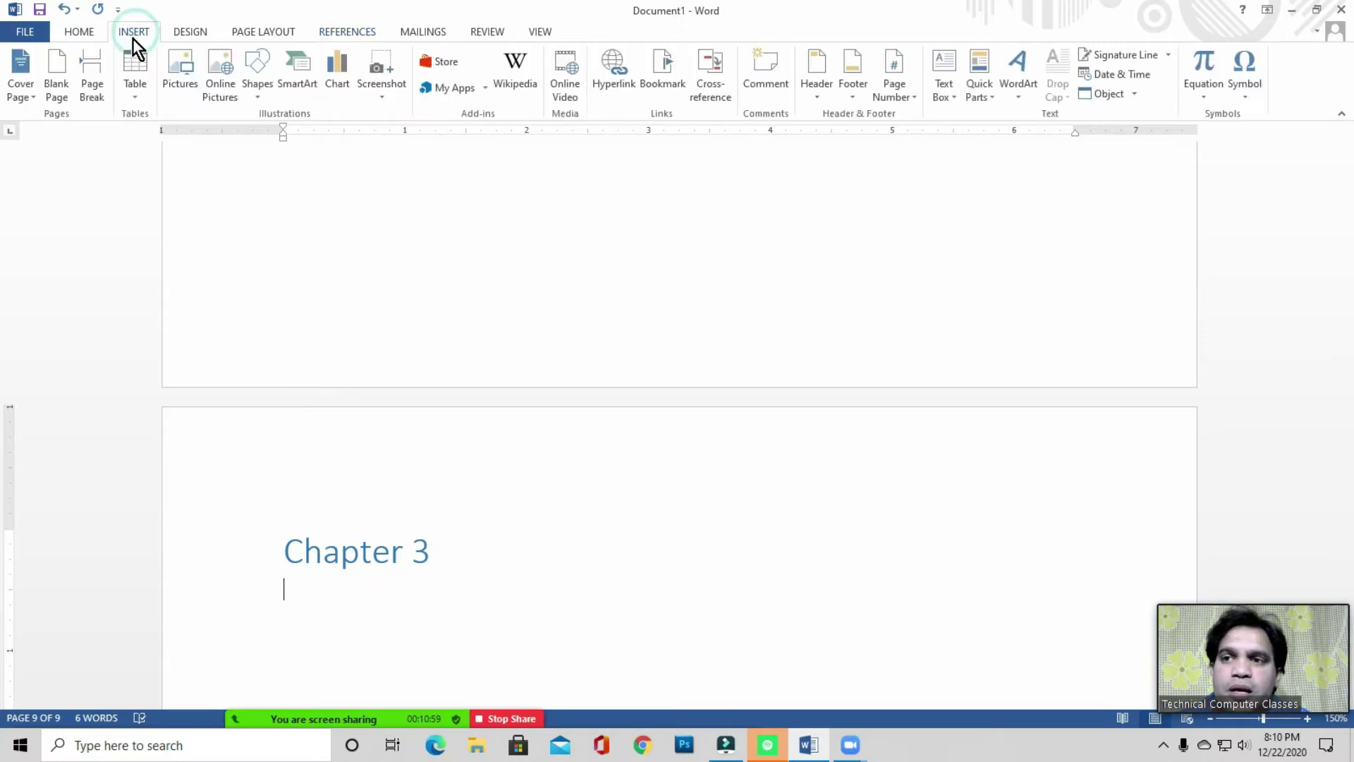
{"action": "left_click", "coordinate": [57, 90]}
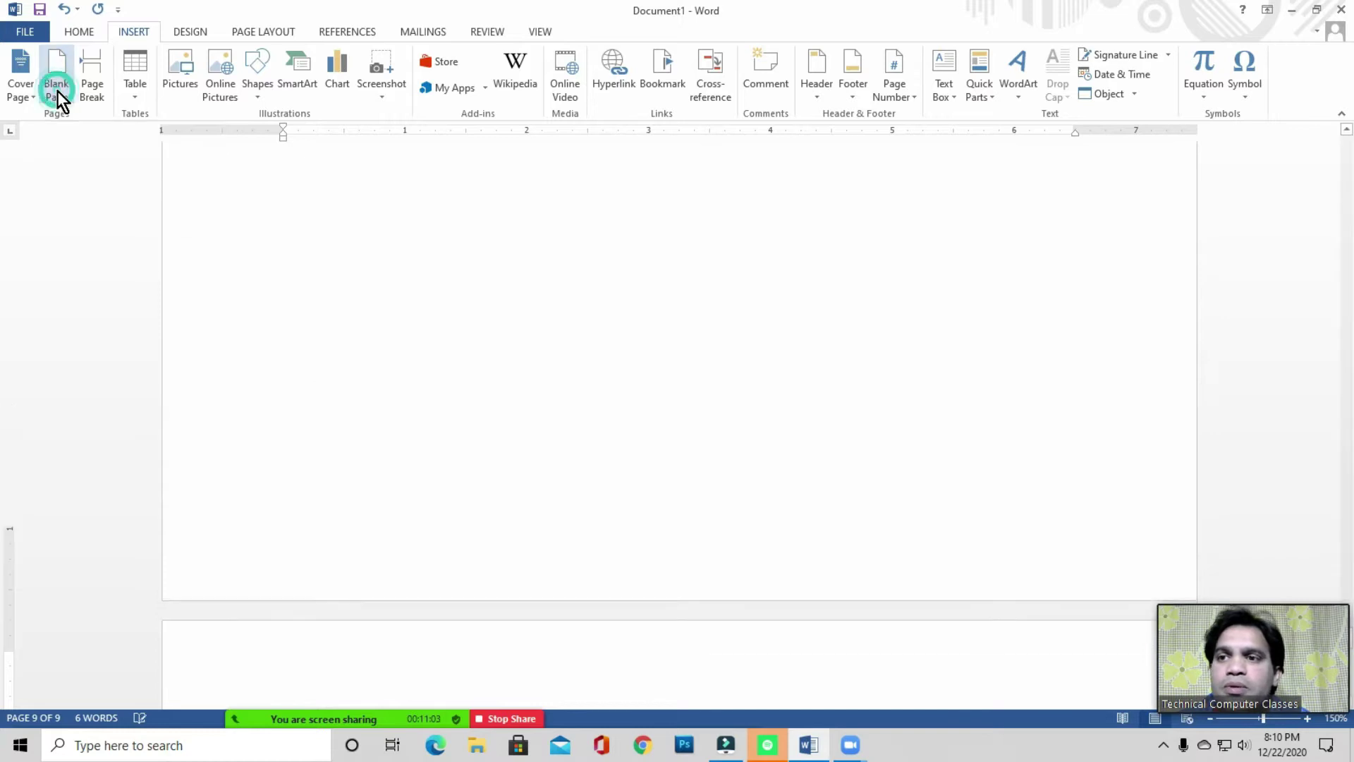
{"action": "left_click", "coordinate": [297, 644]}
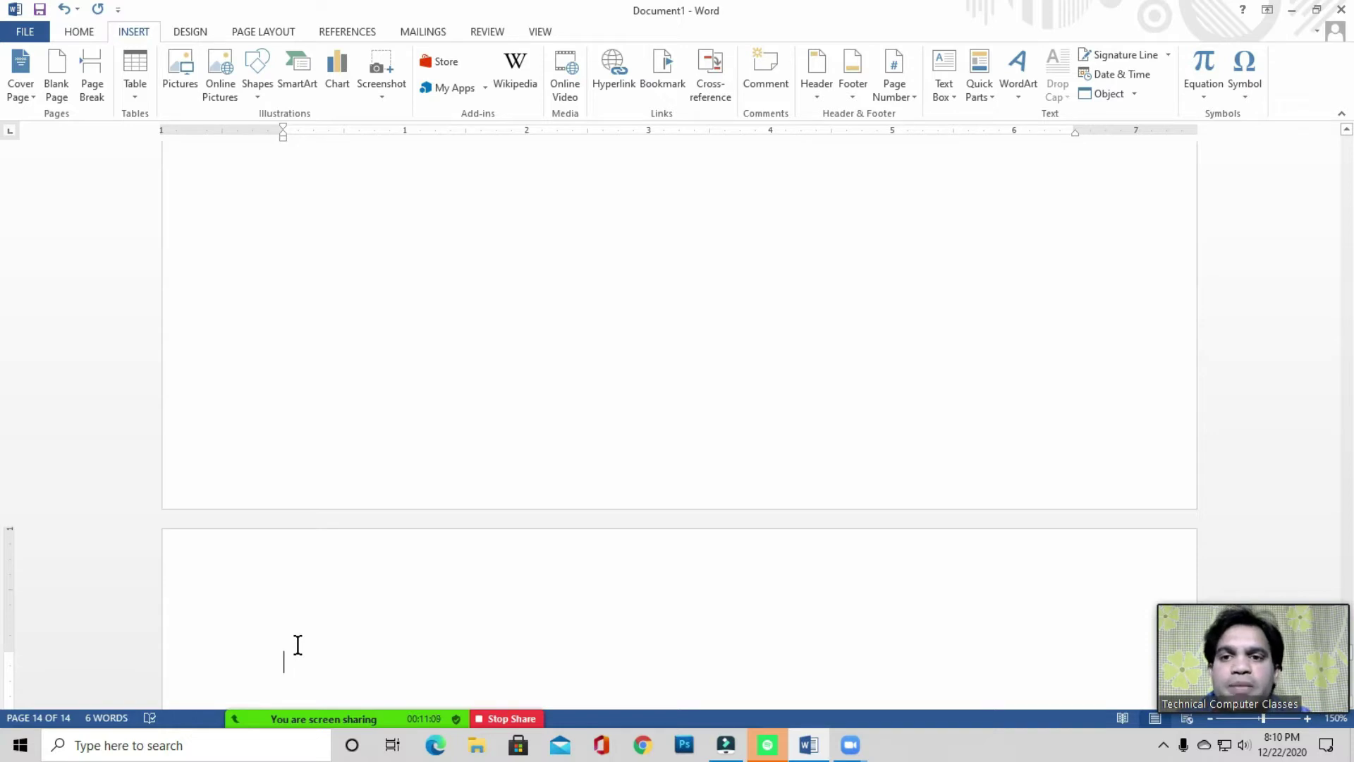
{"action": "left_click", "coordinate": [327, 649]}
{"action": "mouse_move", "coordinate": [1292, 643]}
{"action": "left_click_drag", "start_coordinate": [1293, 642], "coordinate": [1200, 651]}
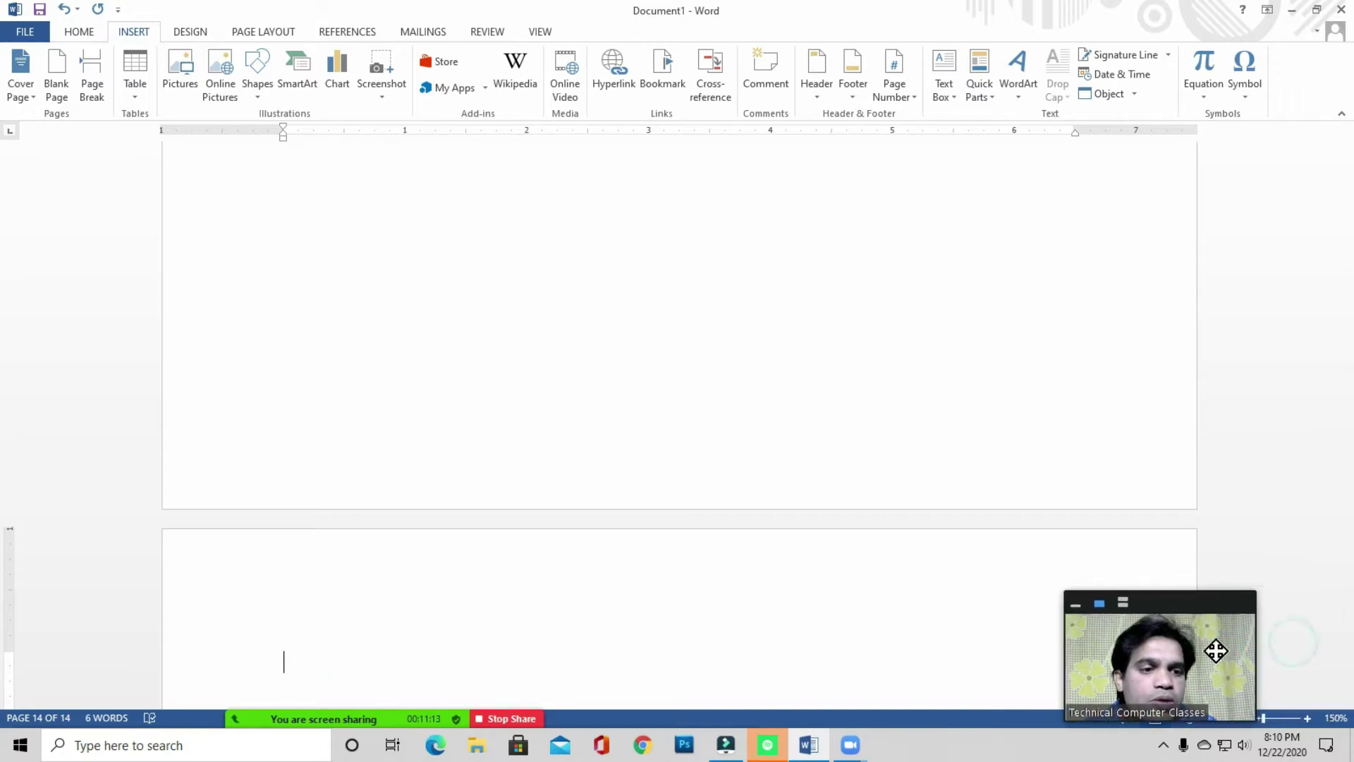
{"action": "left_click_drag", "start_coordinate": [1350, 656], "coordinate": [1345, 571]}
- Return to the top of the empty first page with Ctrl+Home
{"action": "left_click", "coordinate": [385, 511]}
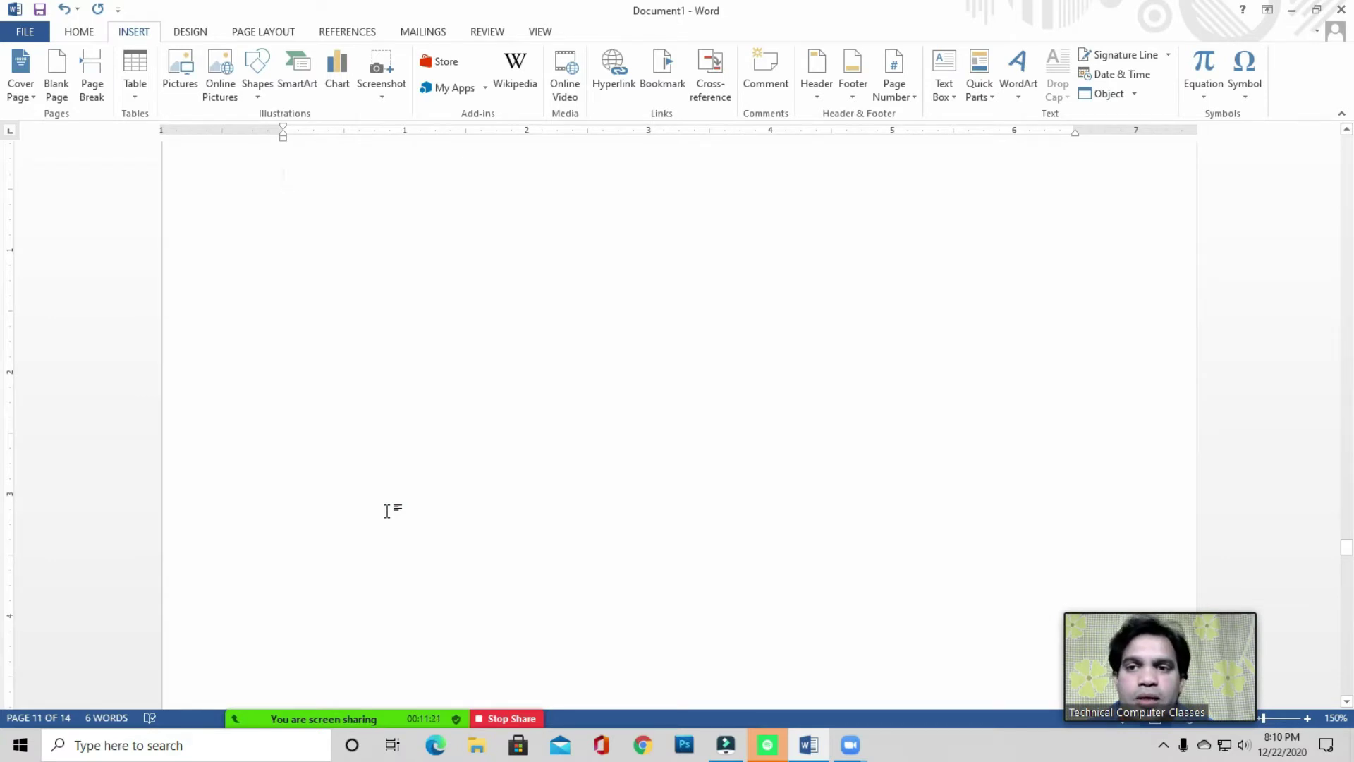
{"action": "key", "text": "ctrl+Home"}
{"action": "left_click", "coordinate": [312, 292]}
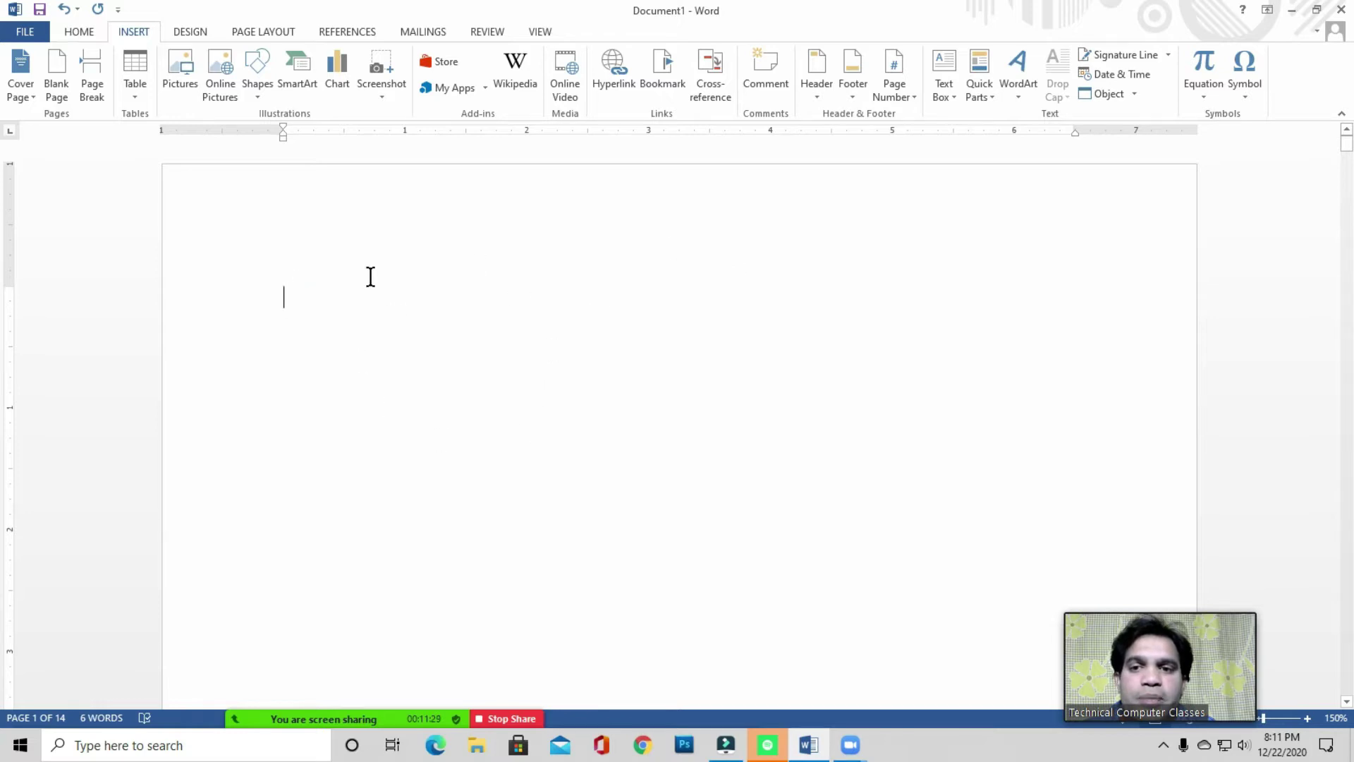
{"action": "left_click", "coordinate": [313, 296]}
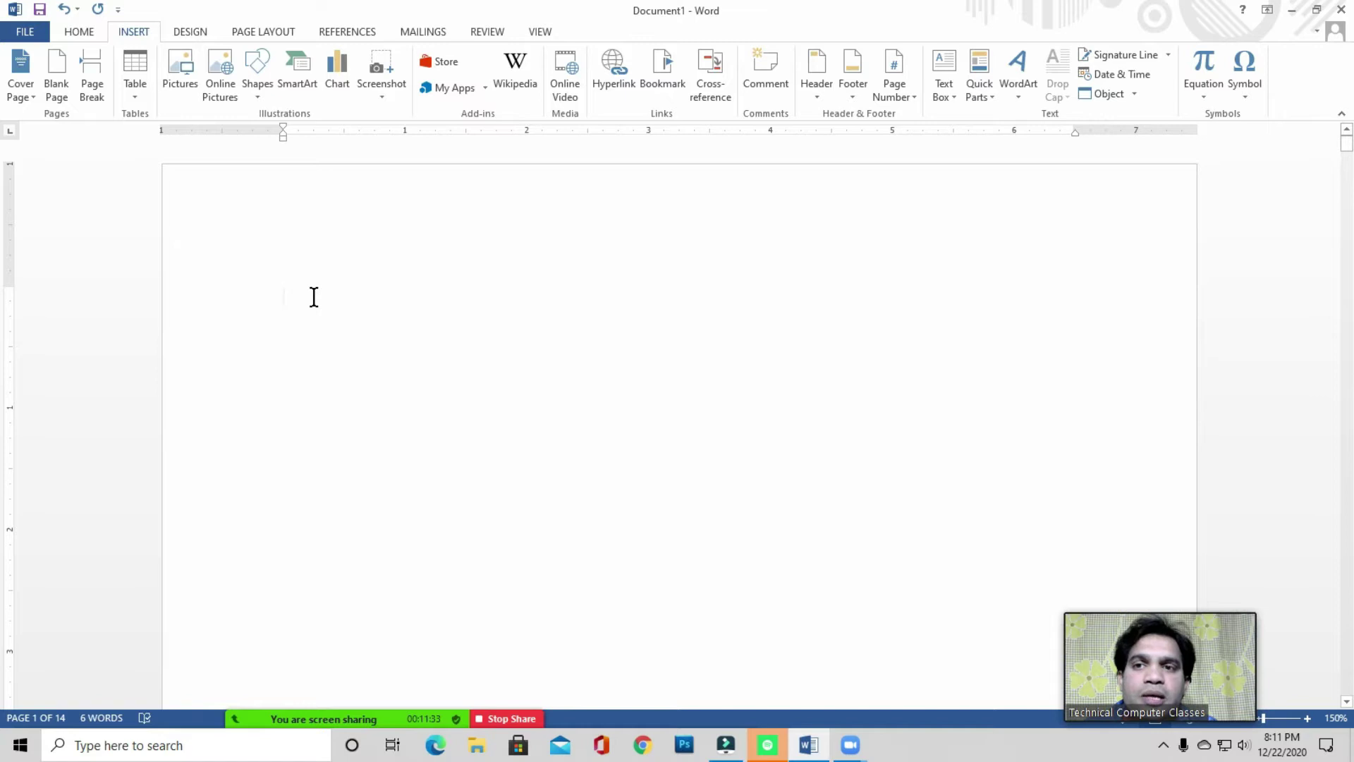
{"action": "left_click", "coordinate": [314, 297]}
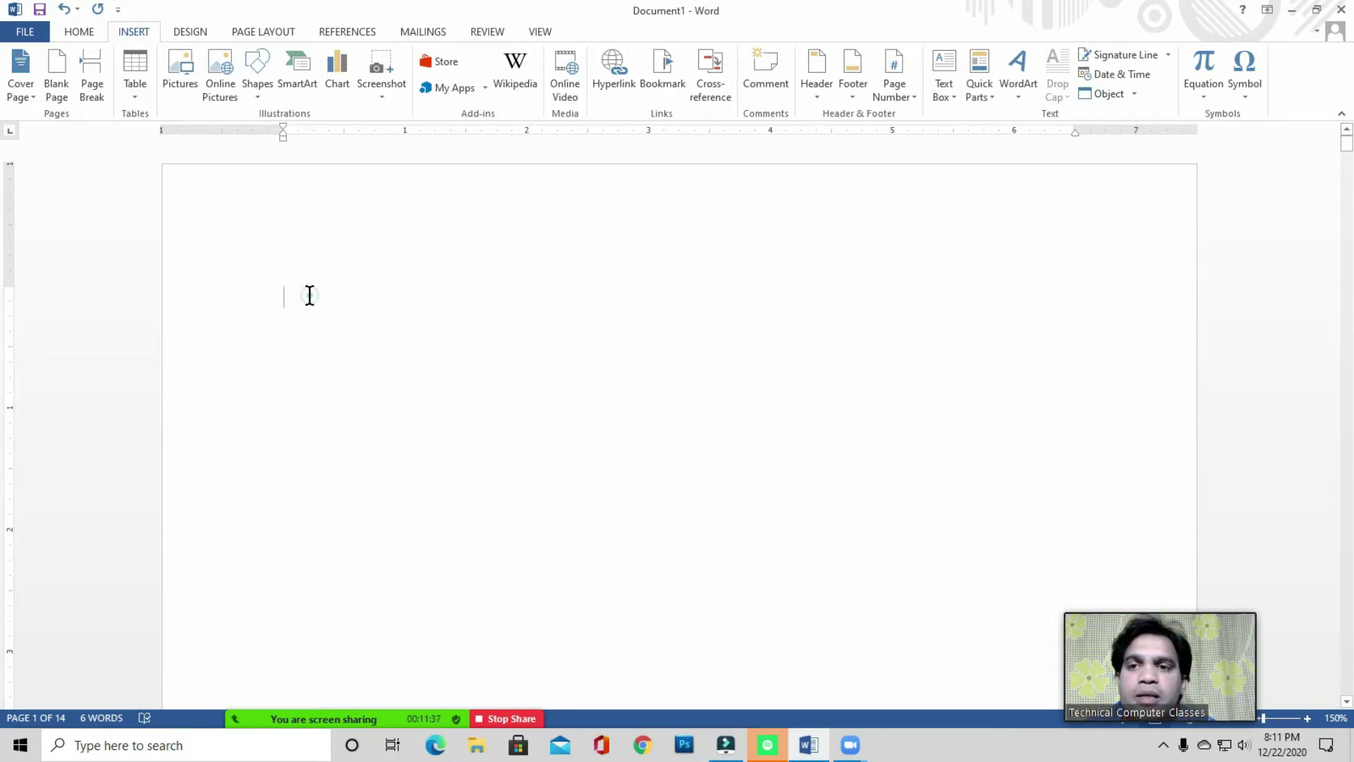
- With the caret on page 1, open the References Table of Contents gallery
{"action": "left_click", "coordinate": [346, 32]}
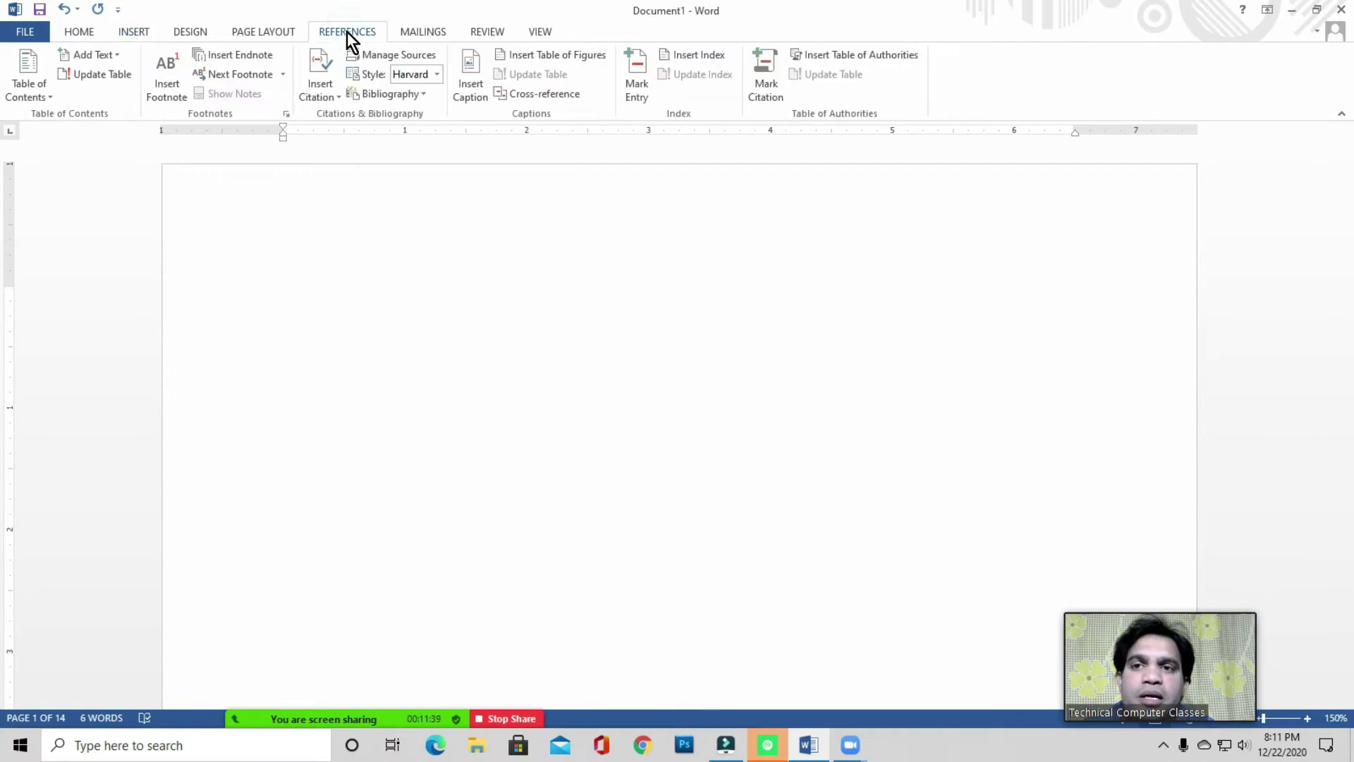
{"action": "left_click", "coordinate": [305, 296]}
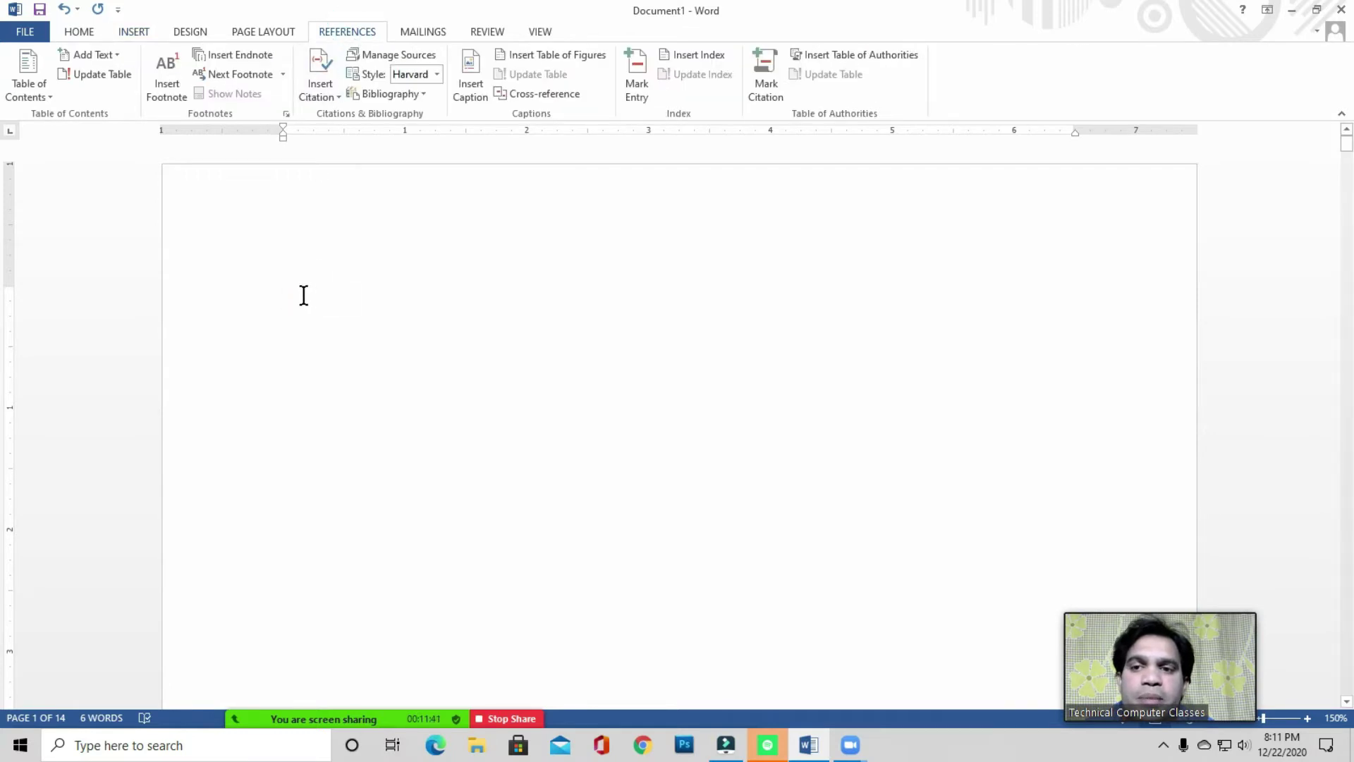
{"action": "left_click", "coordinate": [299, 294]}
{"action": "left_click", "coordinate": [311, 304]}
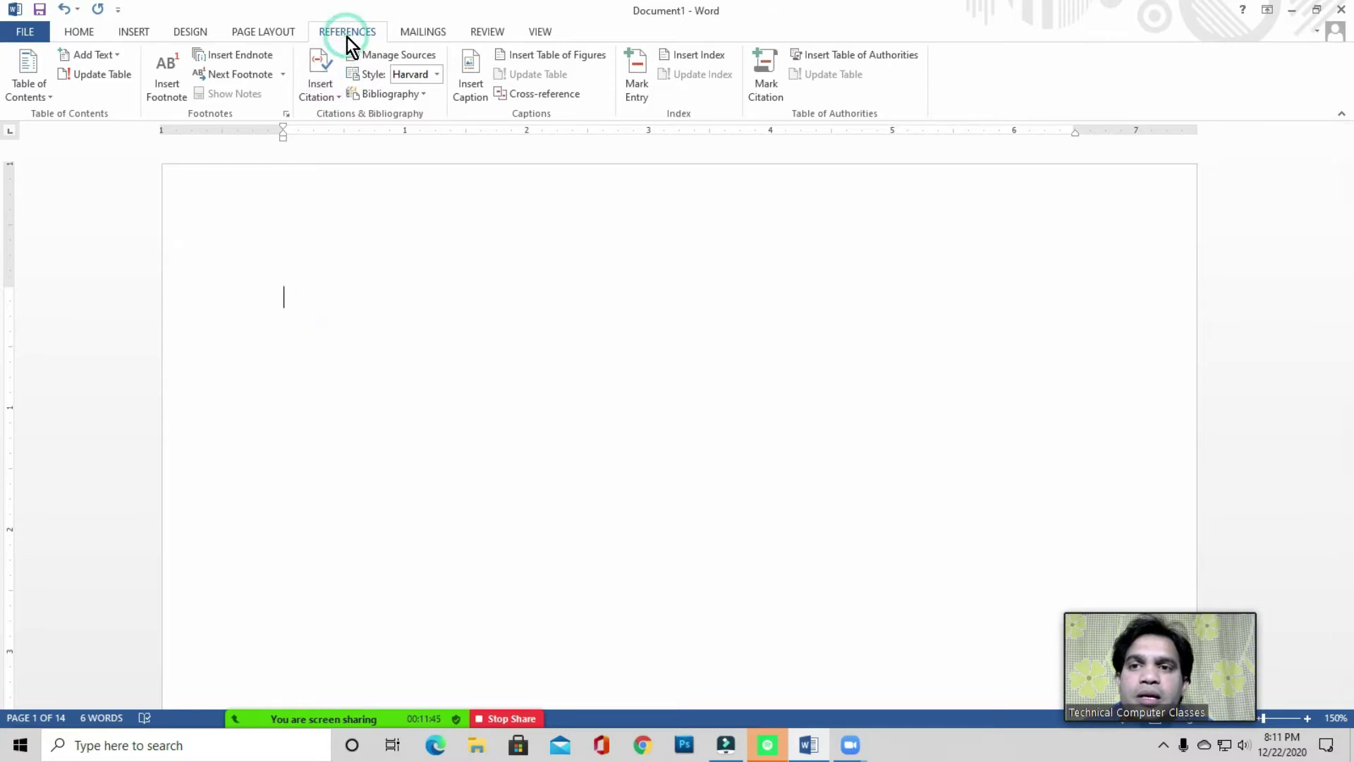
{"action": "left_click", "coordinate": [29, 88]}
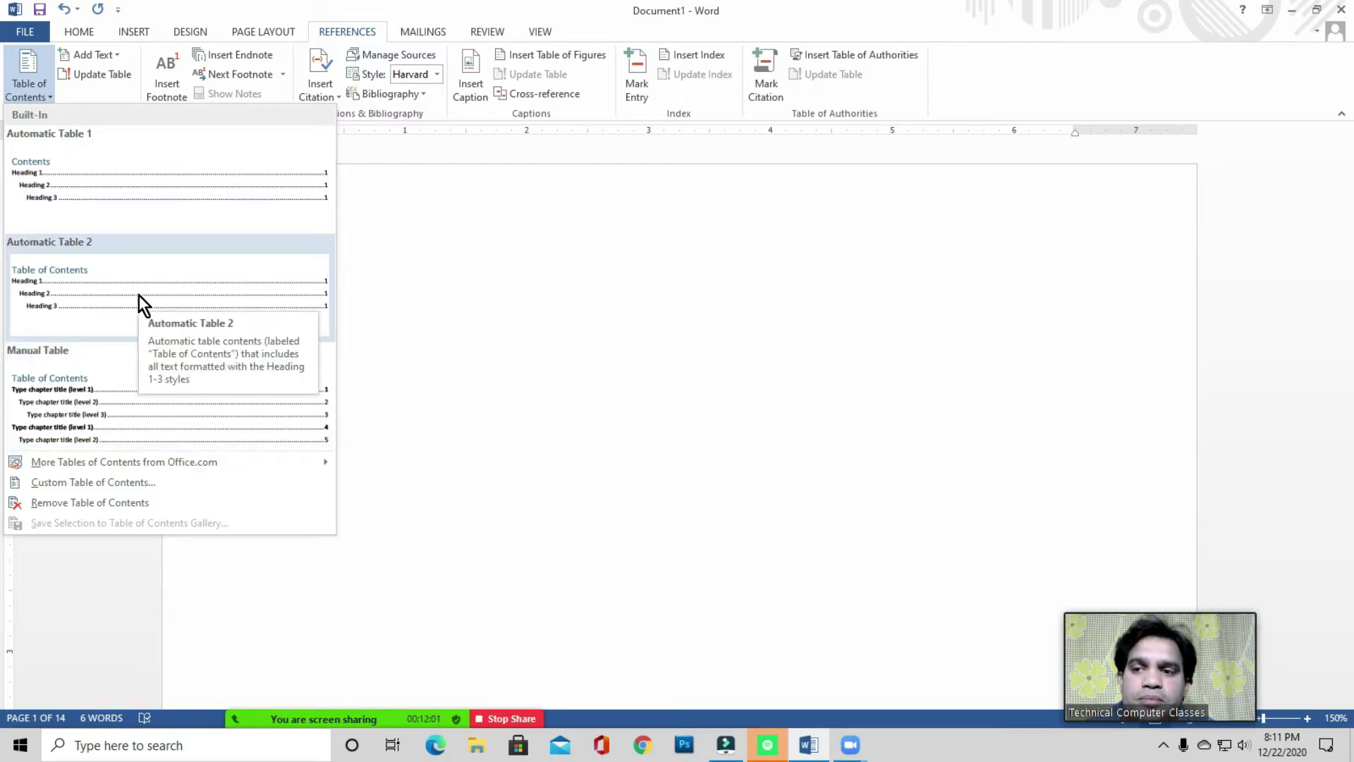
- Open the custom table of contents settings and choose the Distinctive format
{"action": "left_click", "coordinate": [119, 482]}
{"action": "left_click_drag", "start_coordinate": [526, 133], "coordinate": [655, 224]}
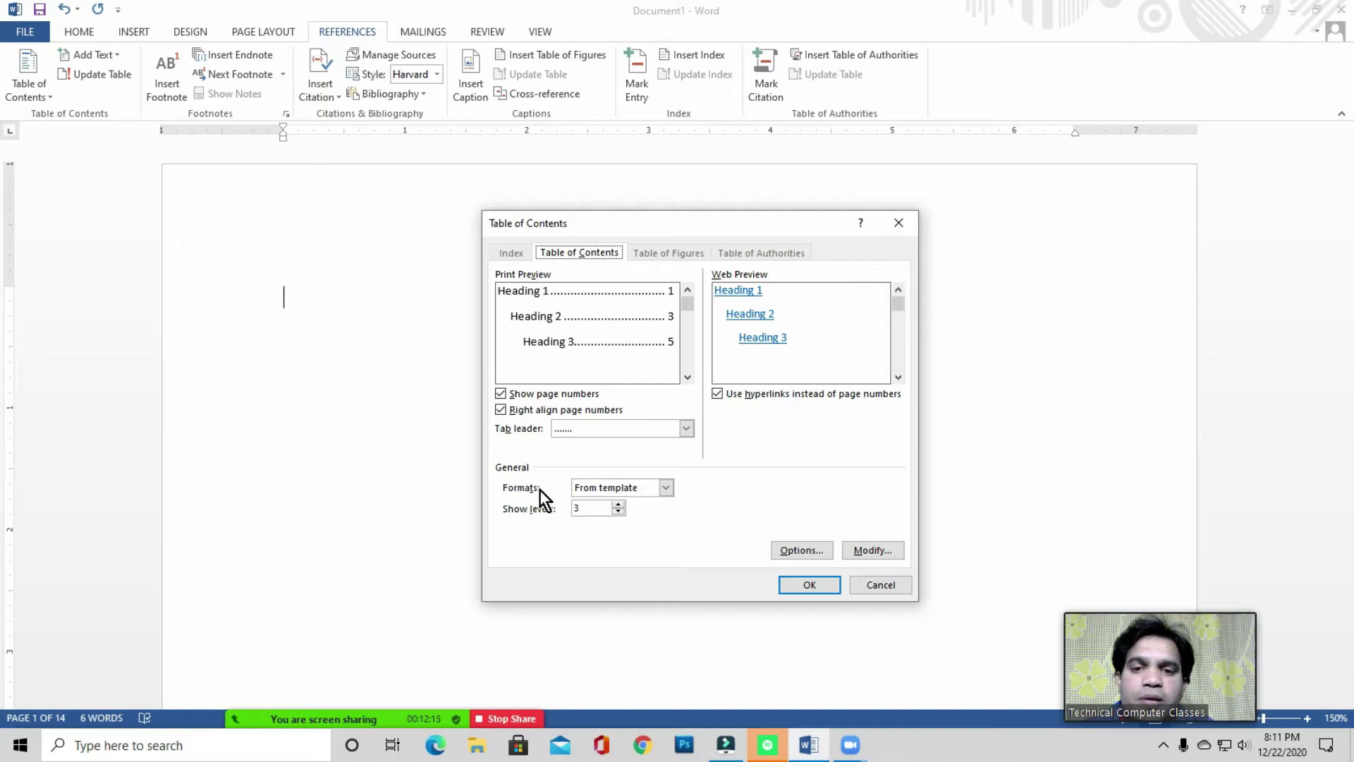
{"action": "left_click", "coordinate": [618, 488]}
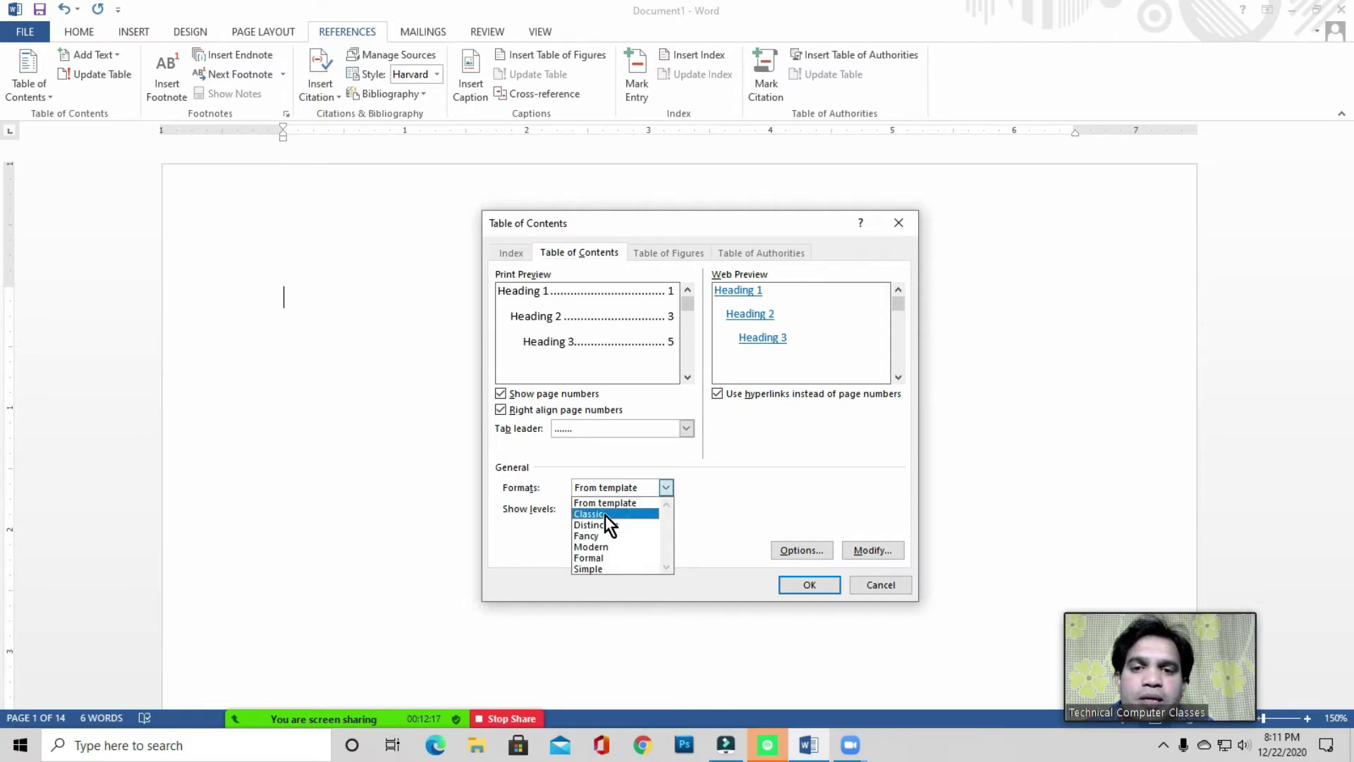
{"action": "left_click", "coordinate": [605, 515]}
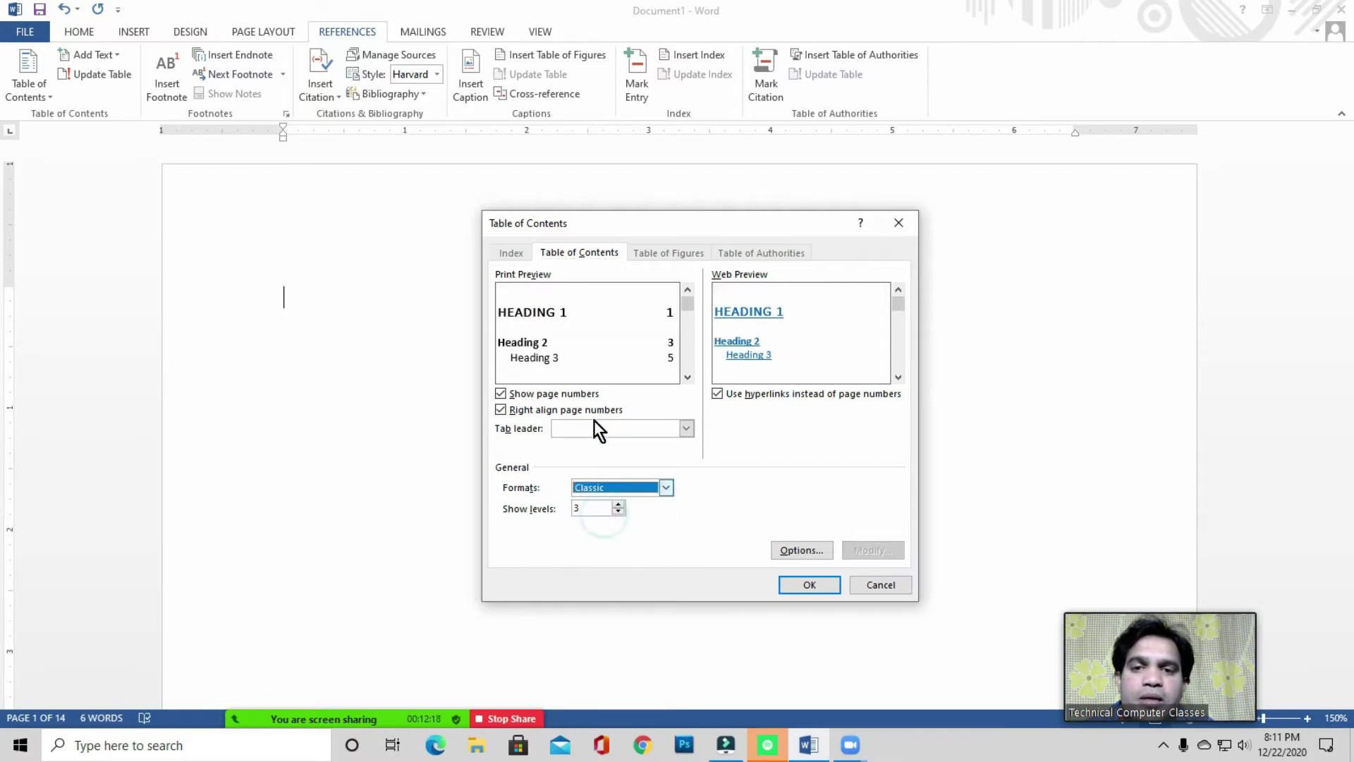
{"action": "left_click", "coordinate": [608, 487]}
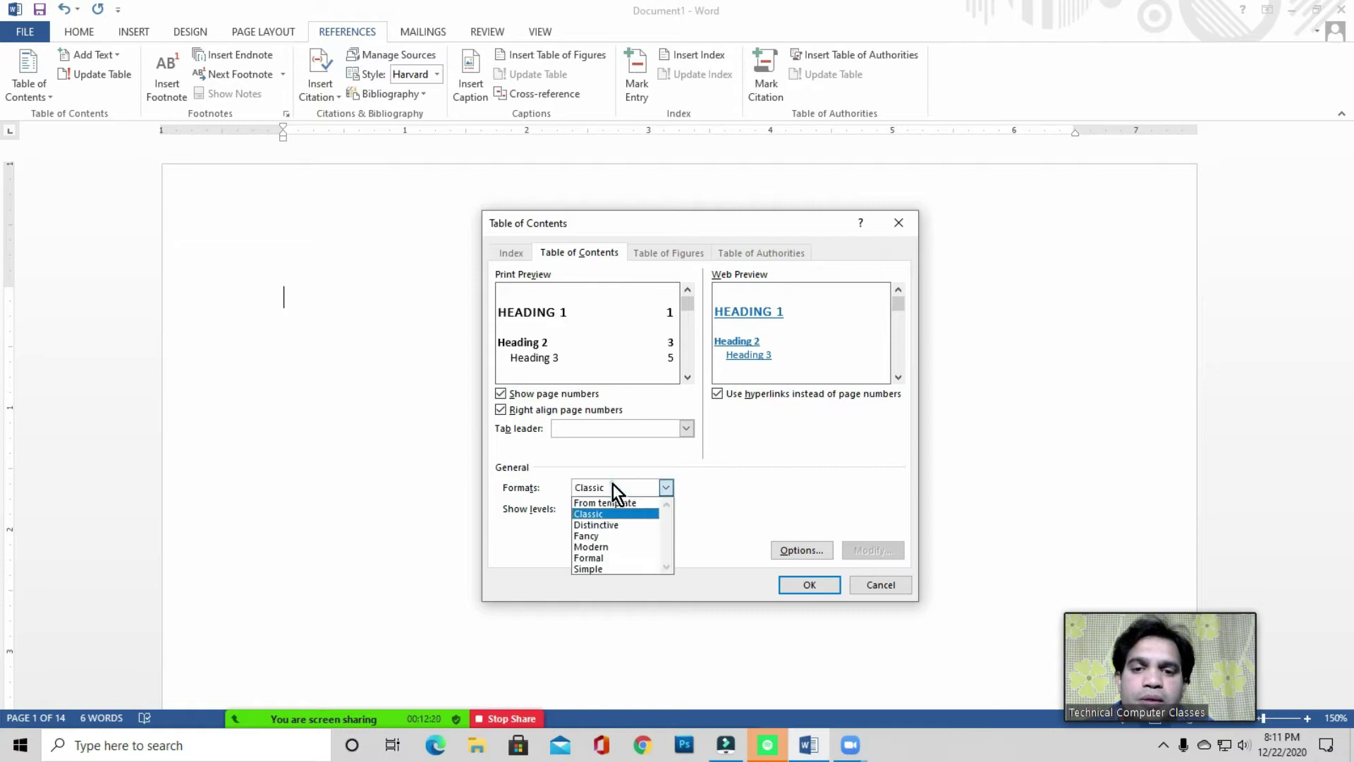
{"action": "left_click", "coordinate": [611, 528]}
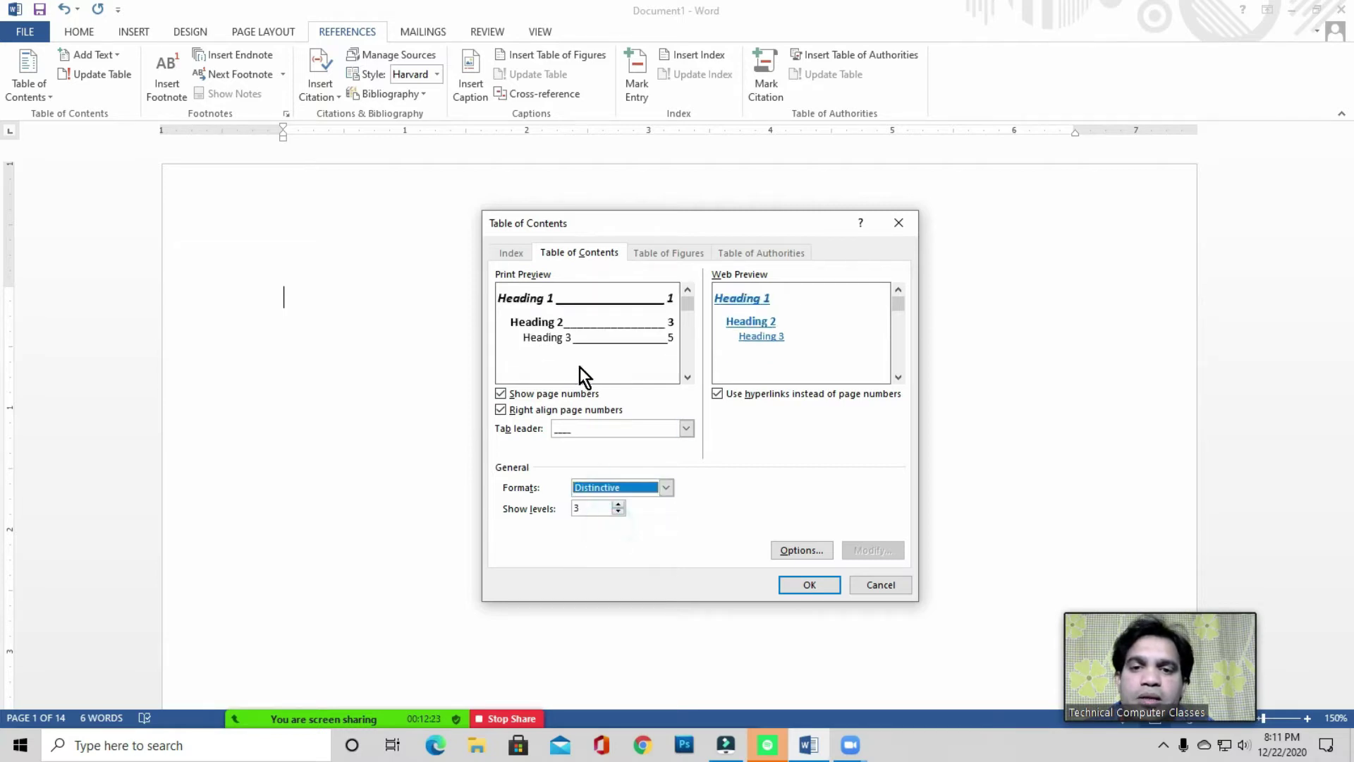
{"action": "left_click", "coordinate": [599, 487]}
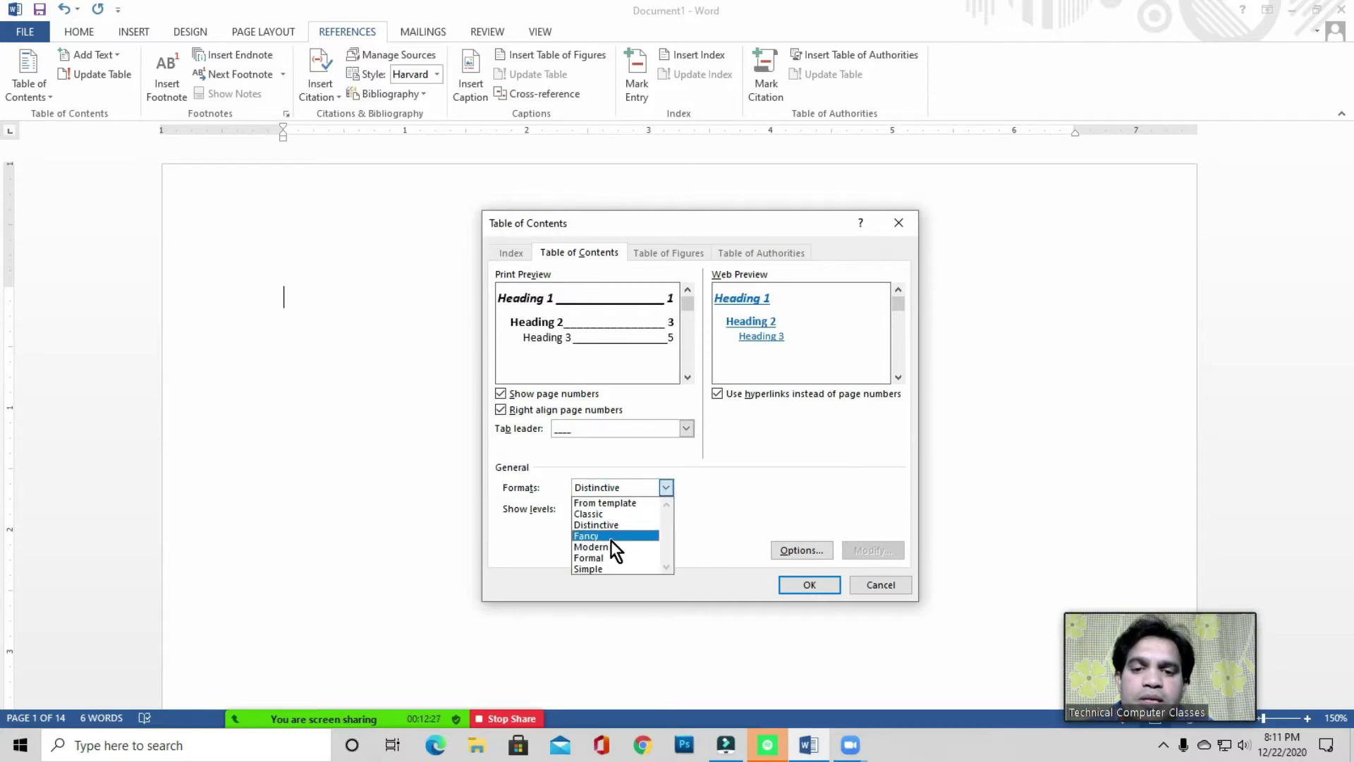
{"action": "left_click", "coordinate": [561, 459]}
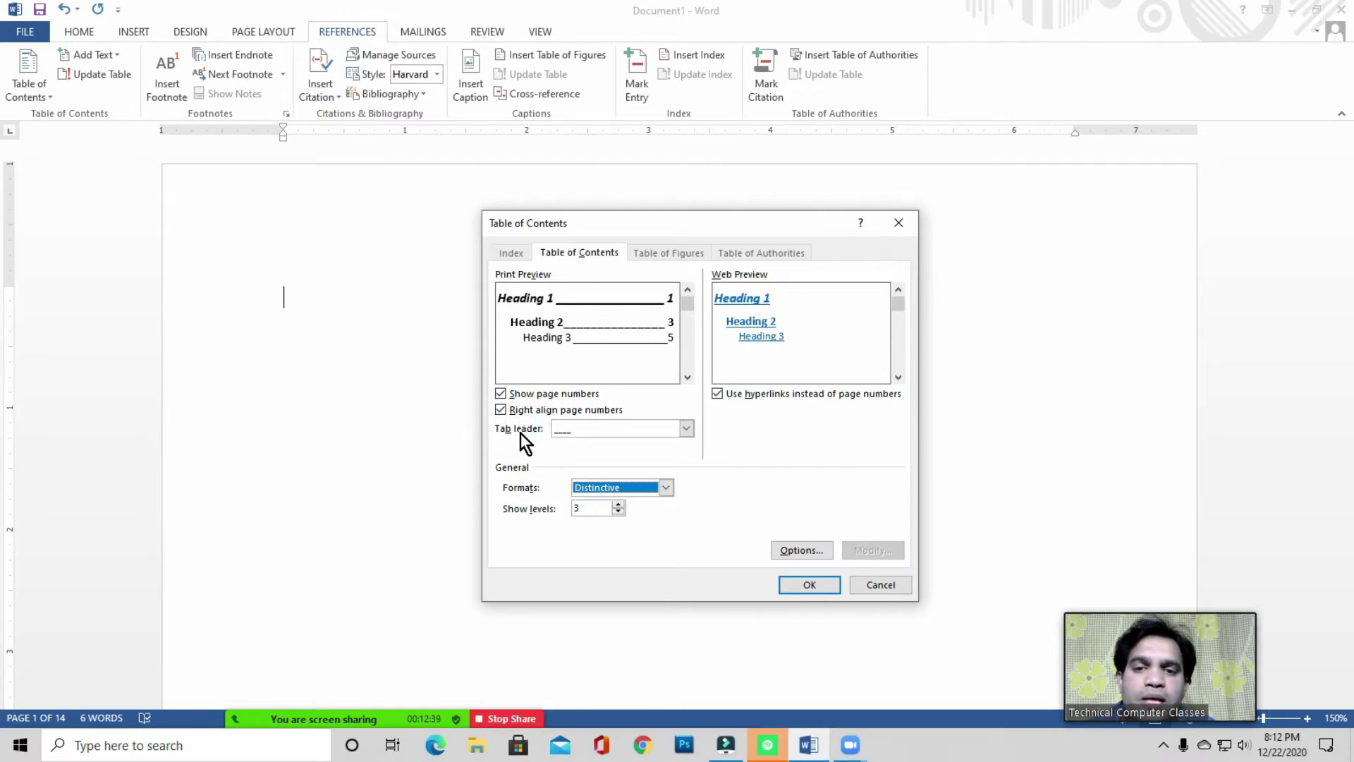
- Set a dotted tab leader and insert the table of contents on page 1
{"action": "left_click", "coordinate": [570, 432]}
{"action": "left_click", "coordinate": [577, 456]}
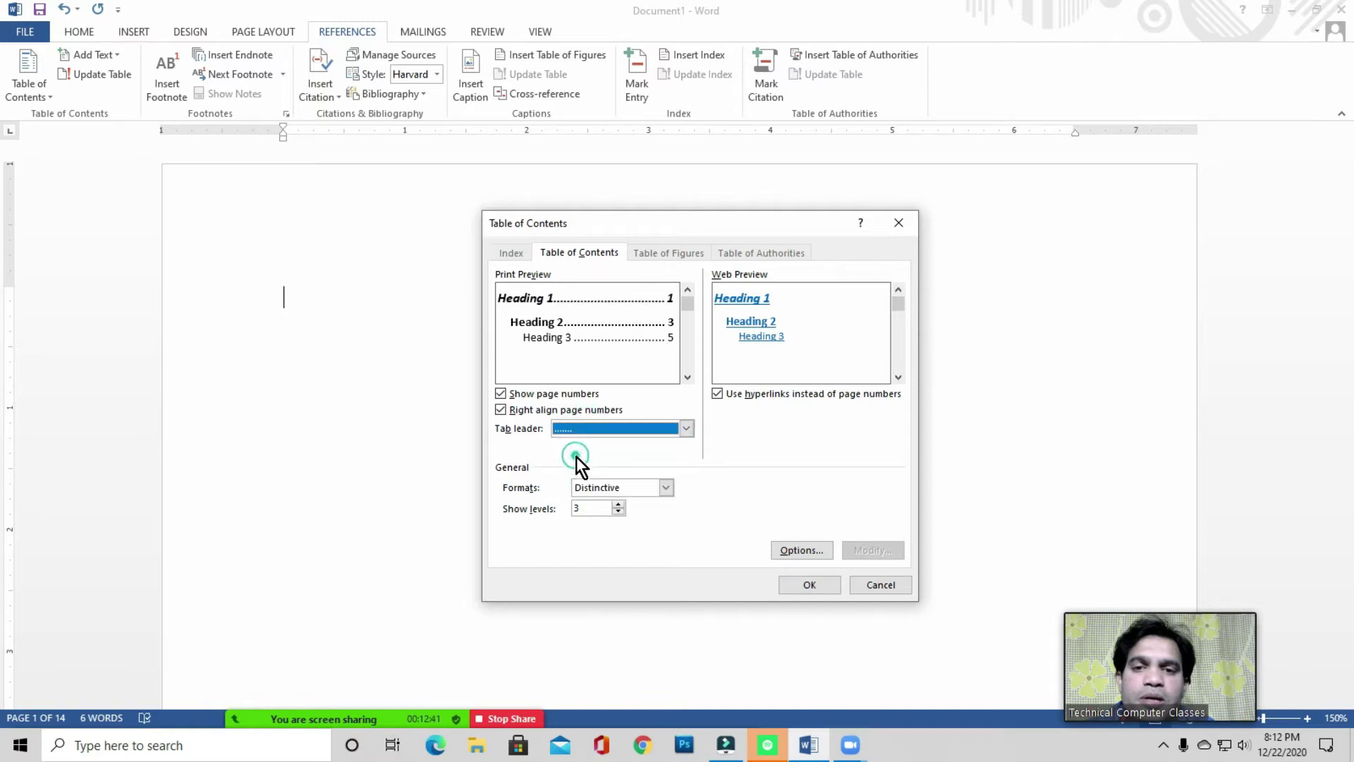
{"action": "left_click", "coordinate": [601, 427]}
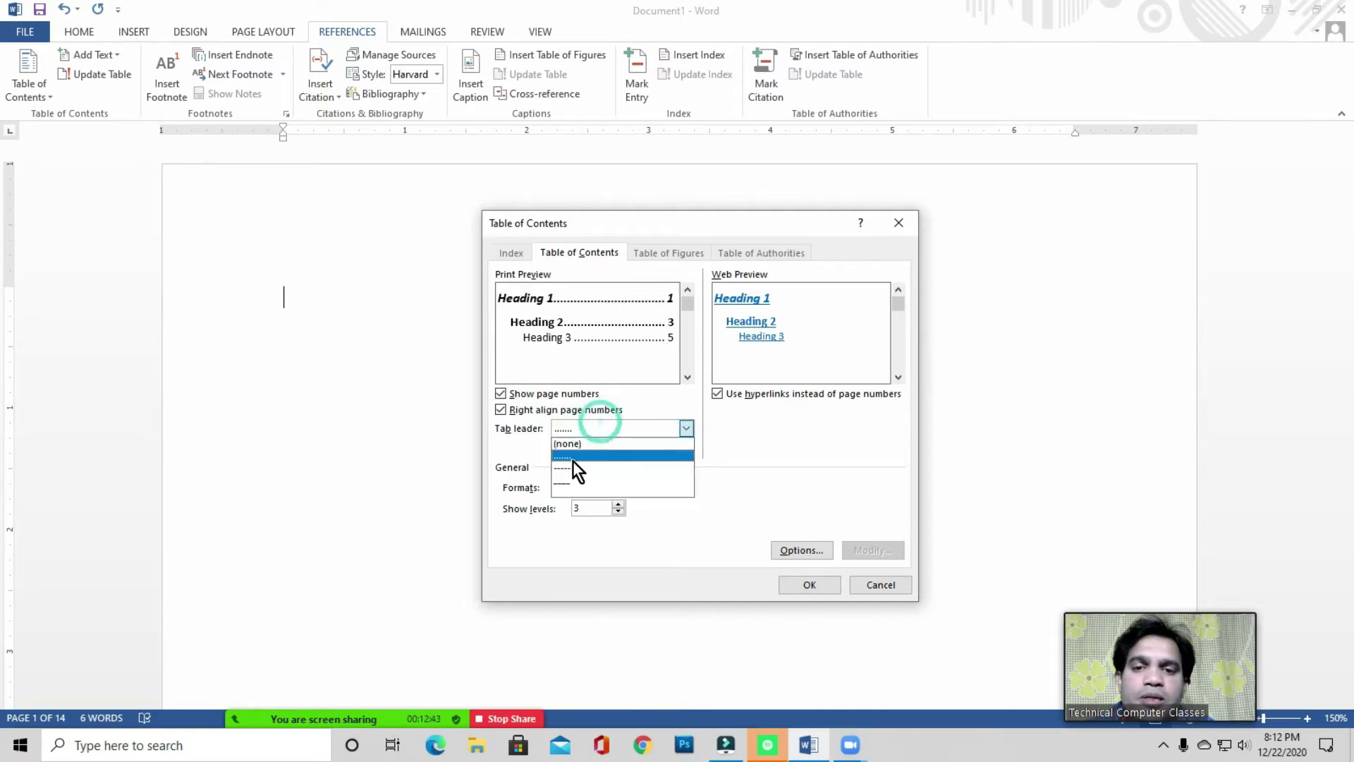
{"action": "left_click", "coordinate": [572, 455]}
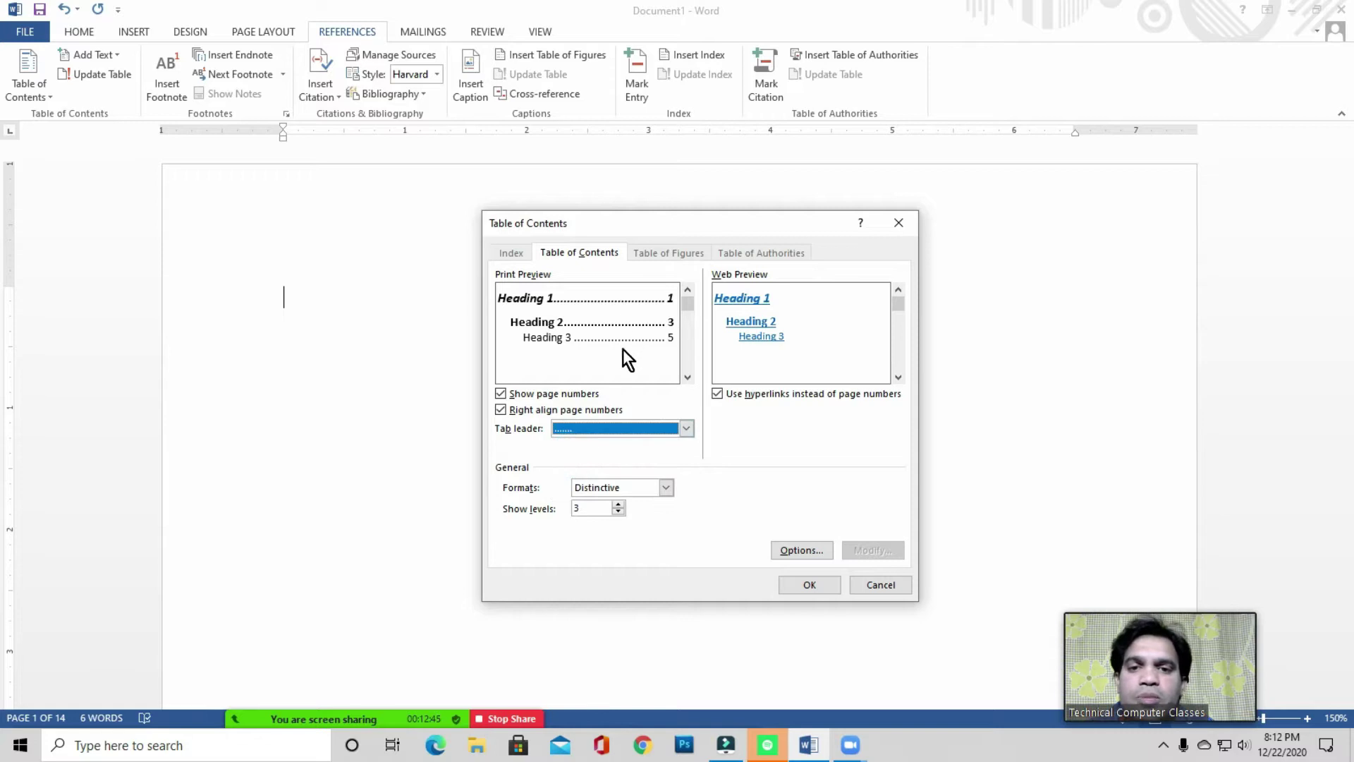
{"action": "left_click", "coordinate": [806, 582]}
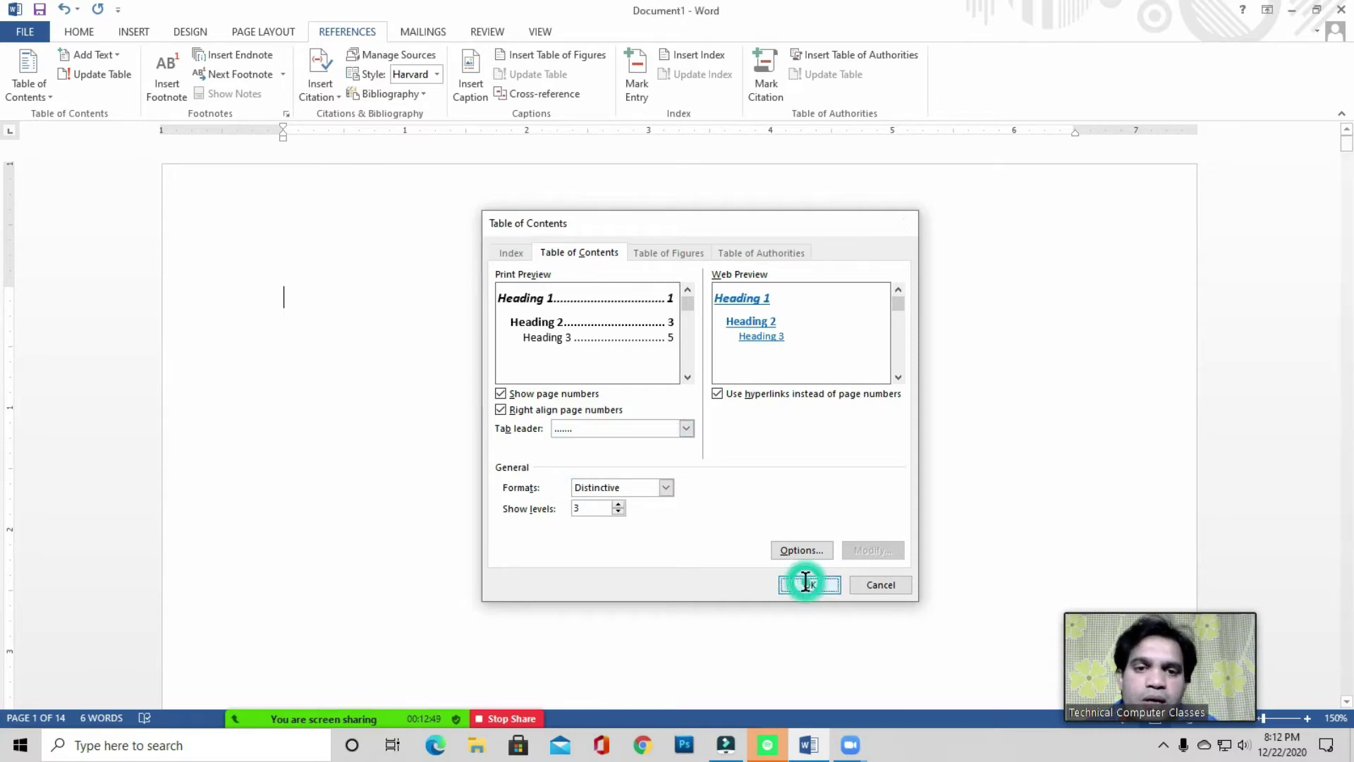
{"action": "double_click", "coordinate": [539, 458]}
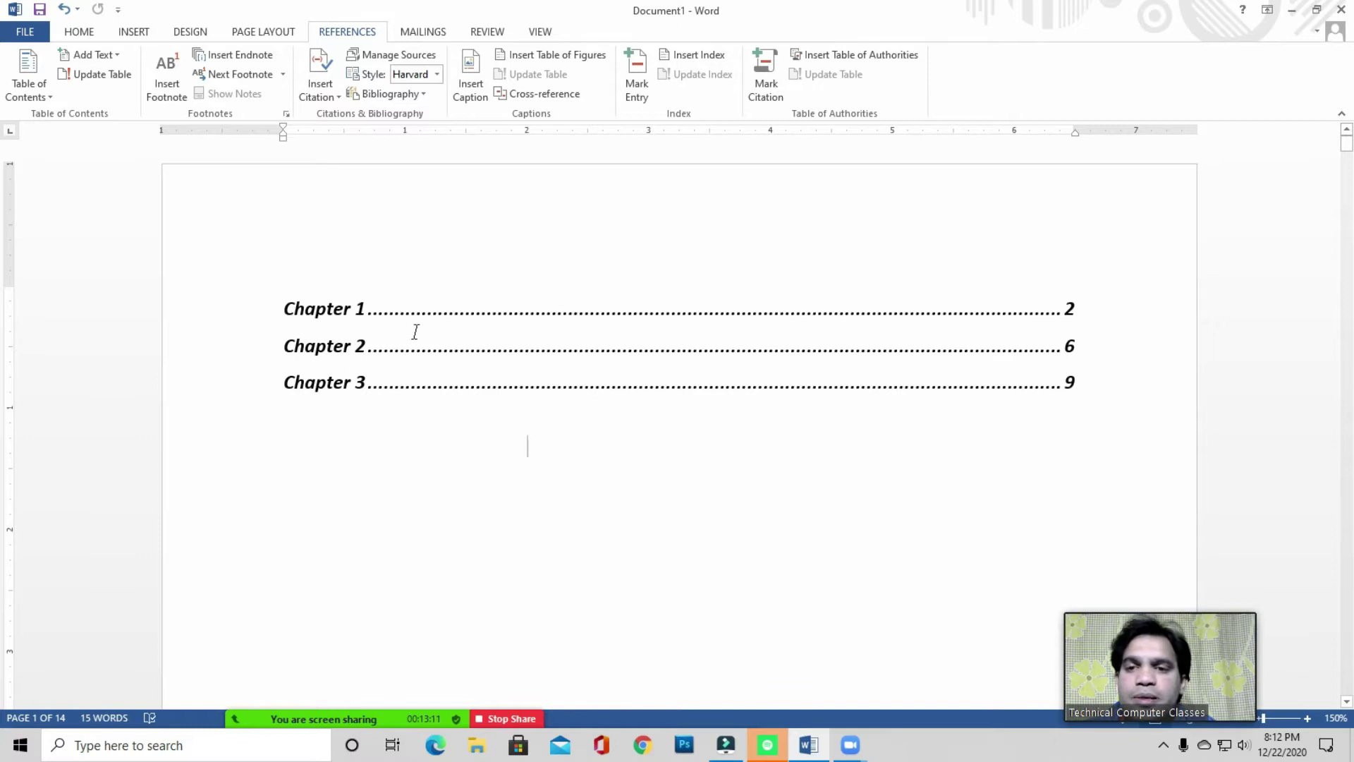
- Scroll from the table of contents down to the Chapter 1 heading on page 2
{"action": "left_click", "coordinate": [362, 478]}
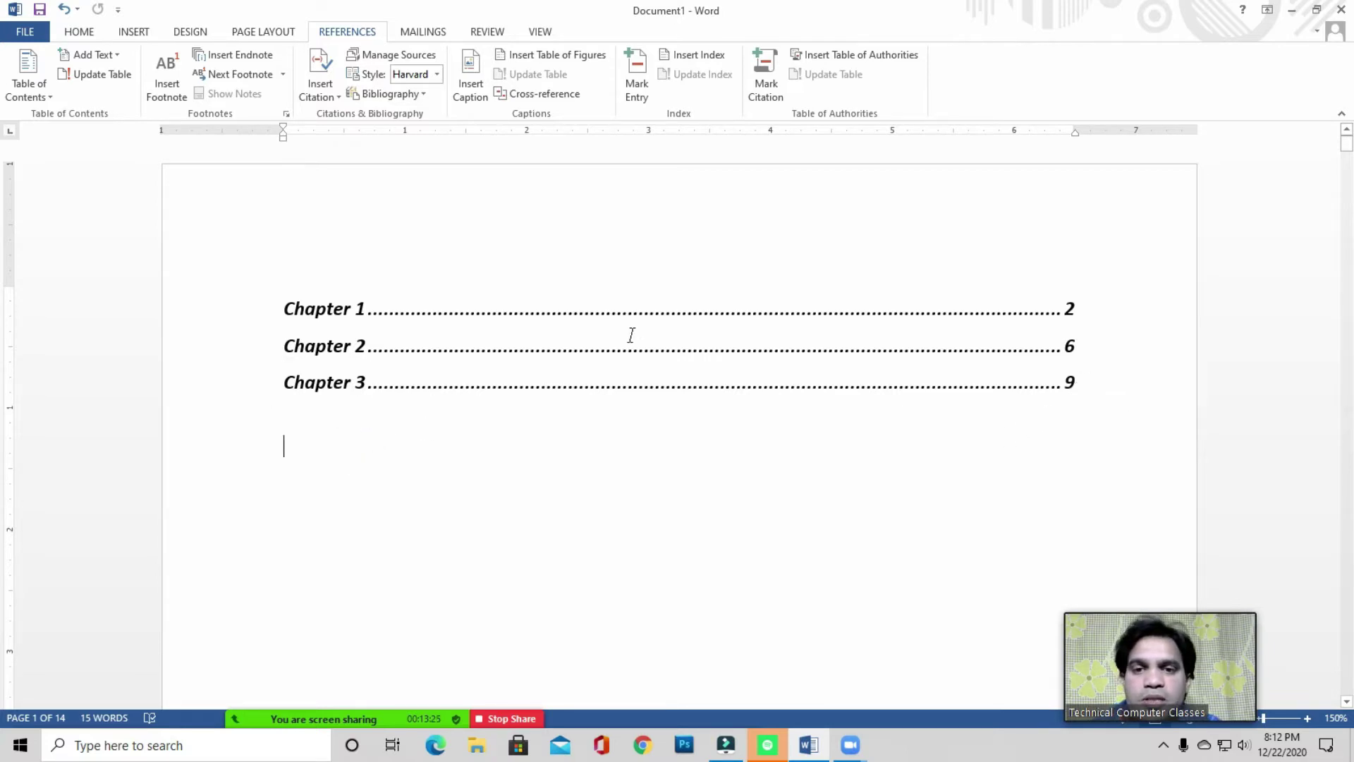
{"action": "left_click", "coordinate": [322, 447]}
{"action": "left_click", "coordinate": [322, 447]}
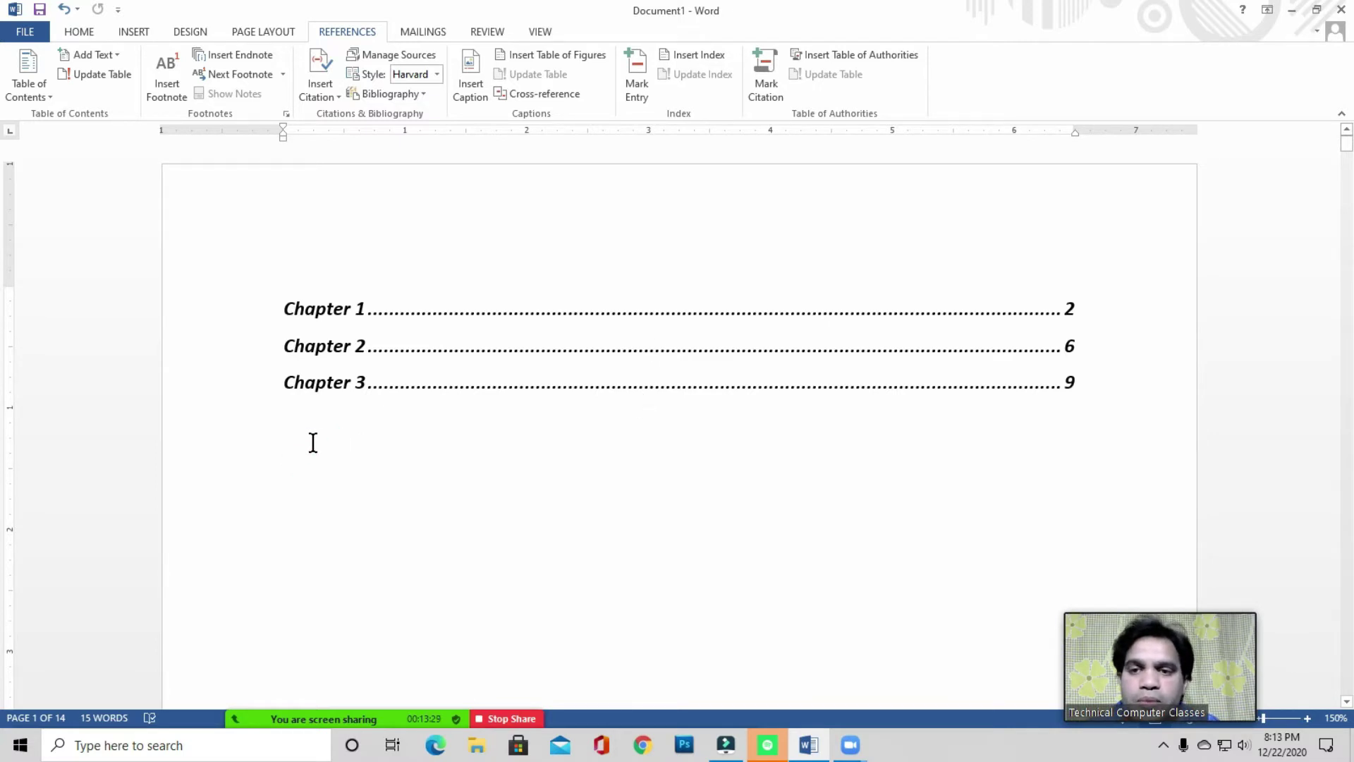
{"action": "scroll", "coordinate": [311, 442], "scroll_direction": "down", "scroll_amount": 2}
{"action": "scroll", "coordinate": [311, 441], "scroll_direction": "up", "scroll_amount": 2}
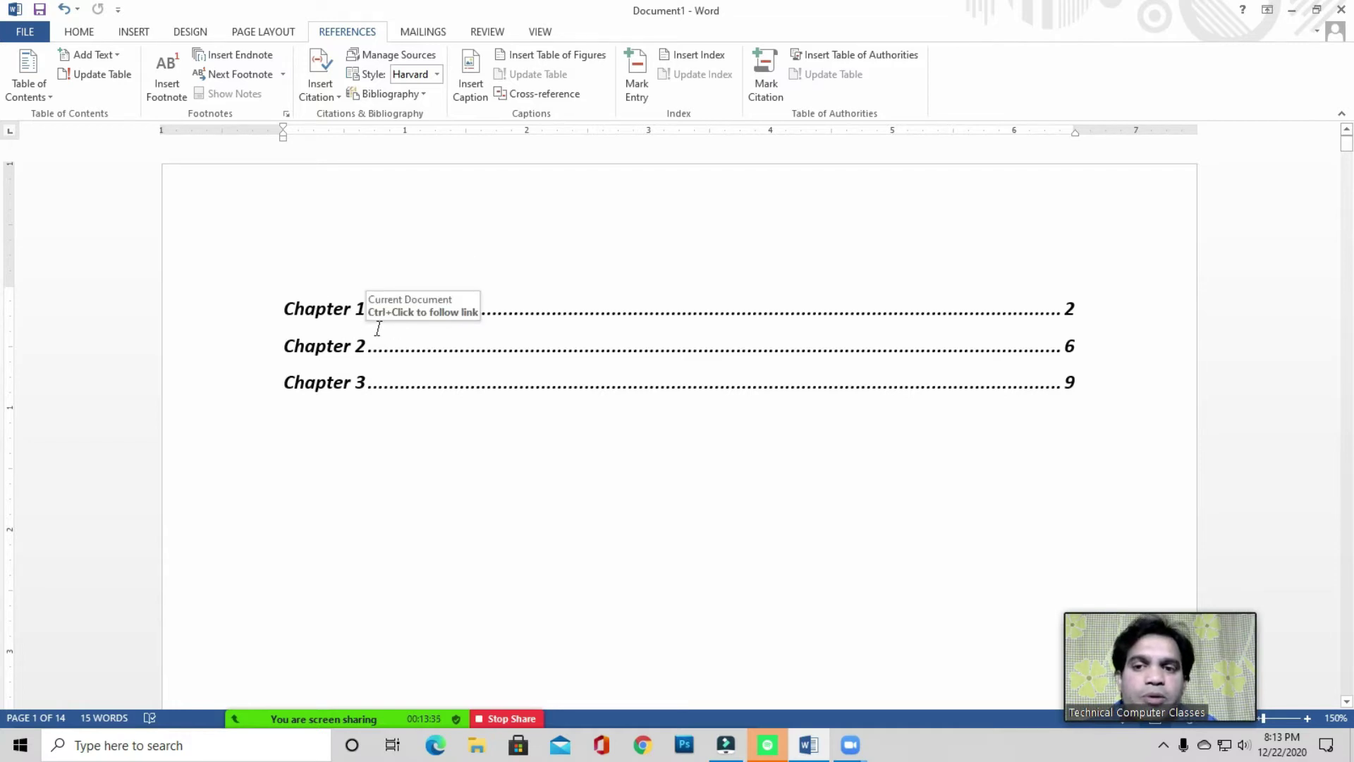
{"action": "left_click", "coordinate": [315, 446]}
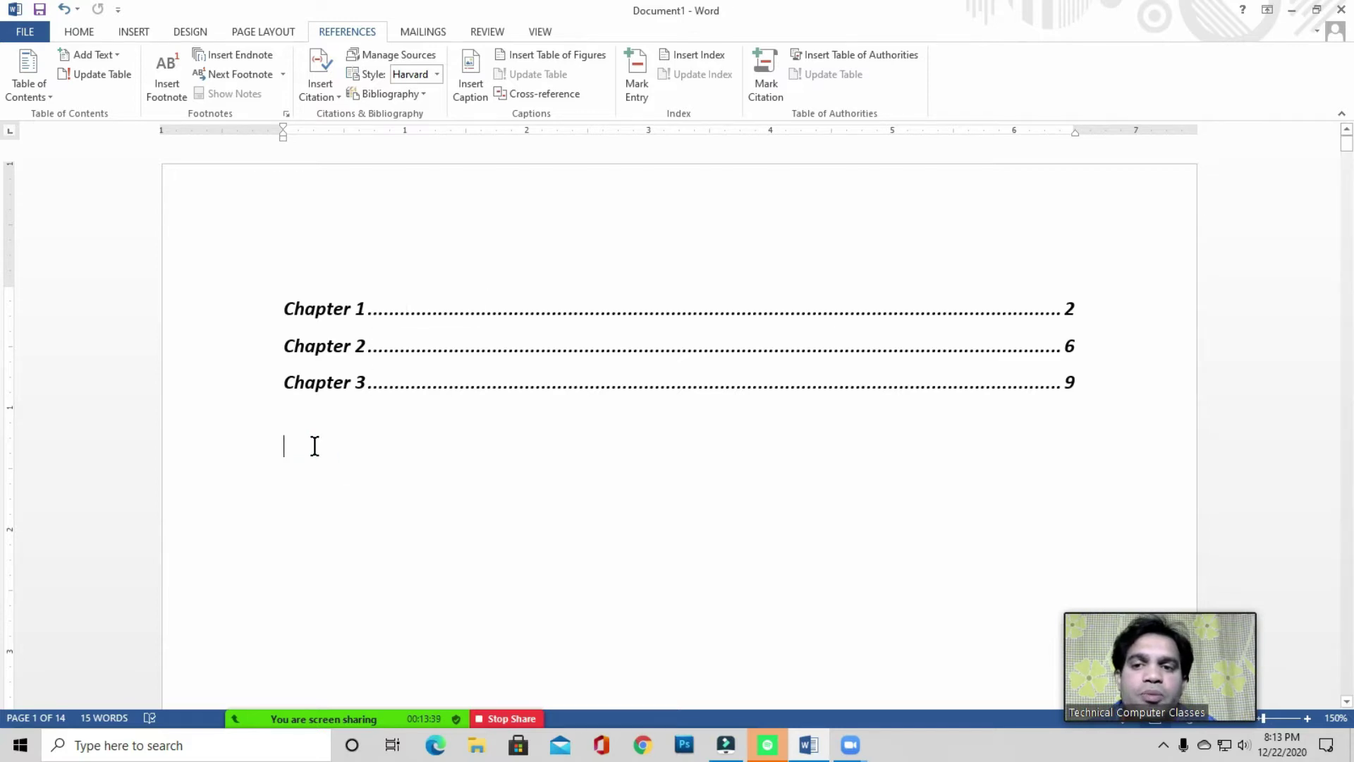
{"action": "scroll", "coordinate": [314, 446], "scroll_direction": "down", "scroll_amount": 10}
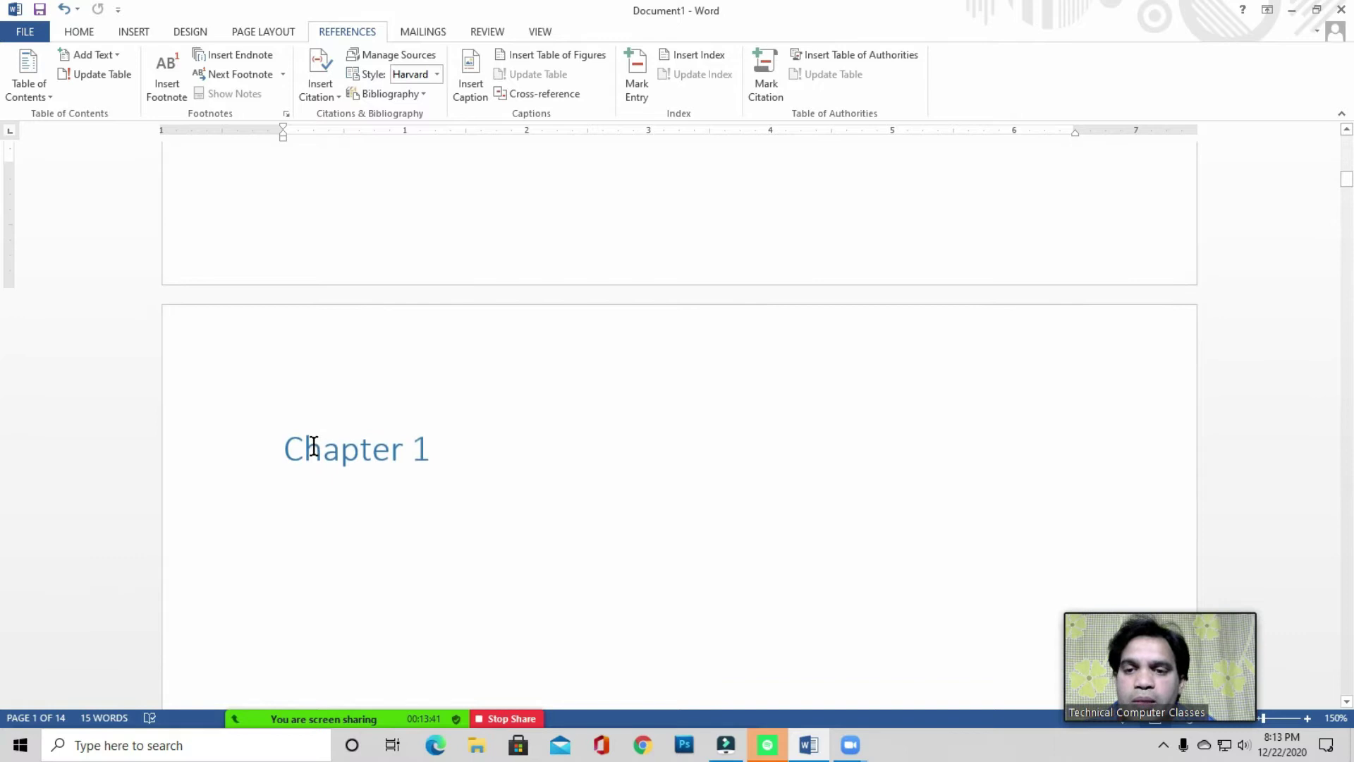
- Type 'Basic Computer Course' a few lines below Chapter 1 and compare its style
{"action": "left_click", "coordinate": [438, 447]}
{"action": "key", "text": "Return"}
{"action": "key", "text": "Return"}
{"action": "key", "text": "Return"}
{"action": "key", "text": "Return"}
{"action": "key", "text": "Return"}
{"action": "scroll", "coordinate": [426, 435], "scroll_direction": "down", "scroll_amount": 3}
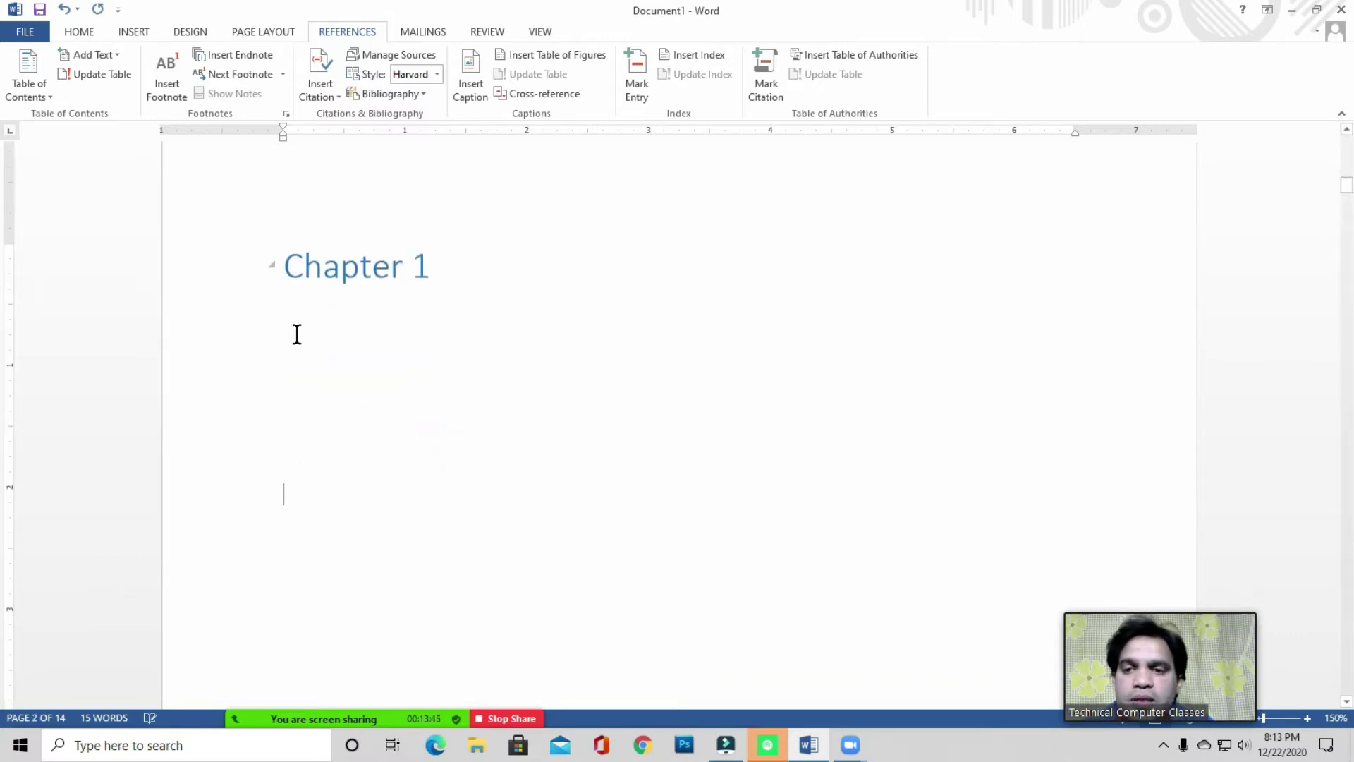
{"action": "left_click", "coordinate": [302, 504]}
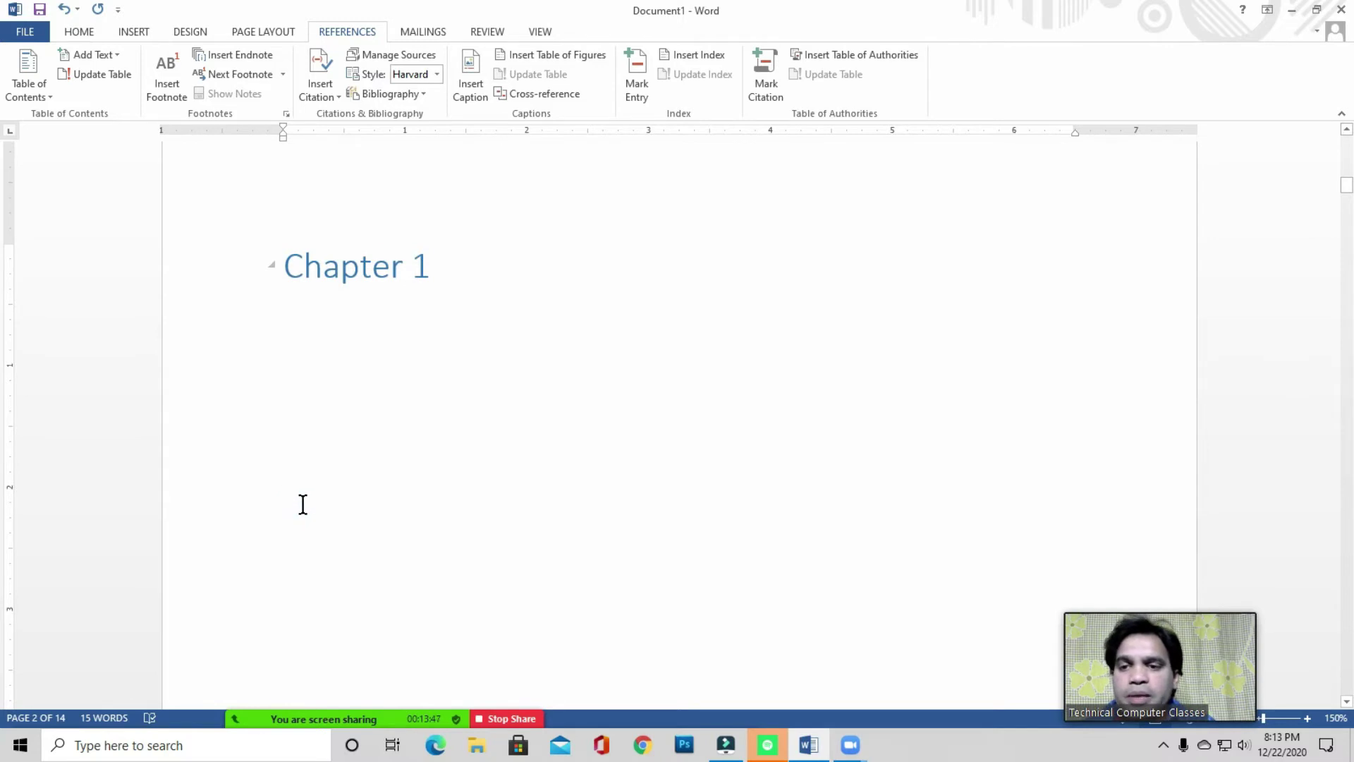
{"action": "type", "text": "Basic"}
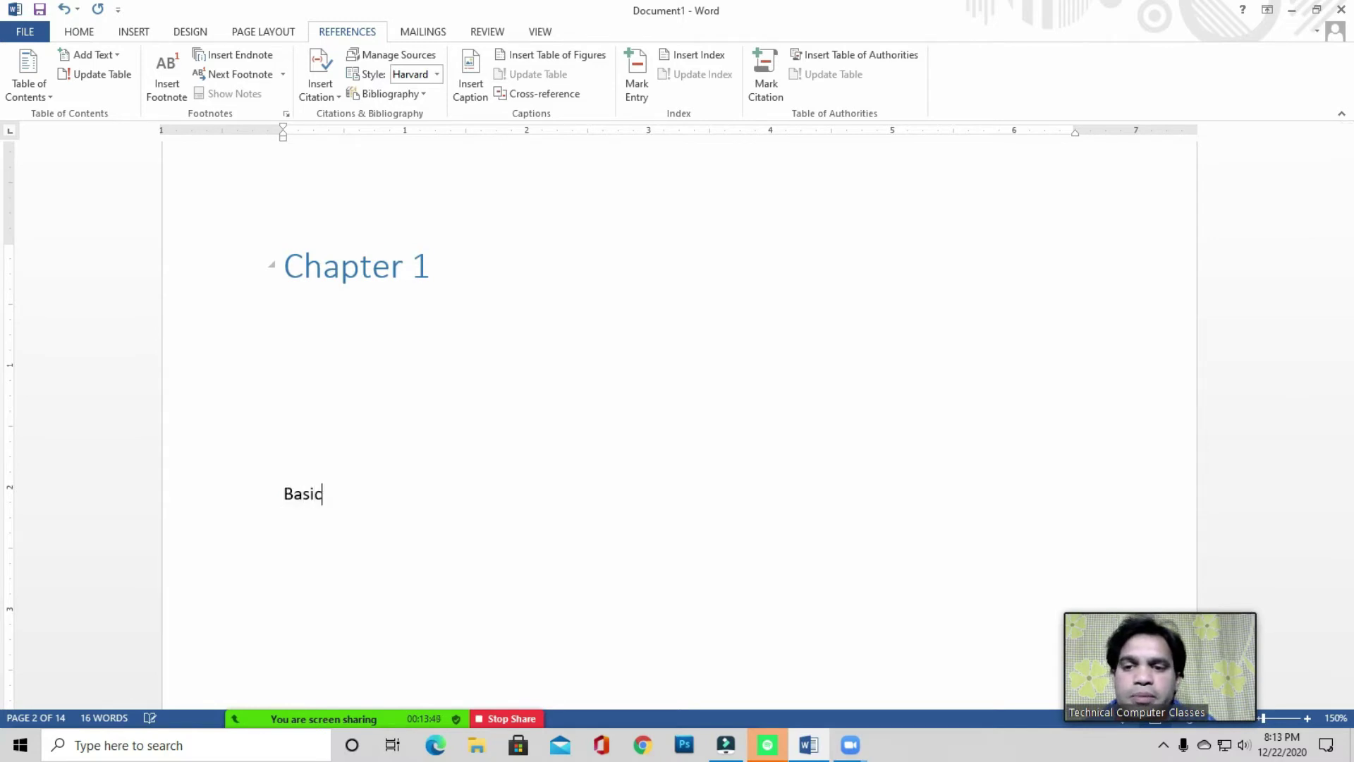
{"action": "type", "text": " Computer C"}
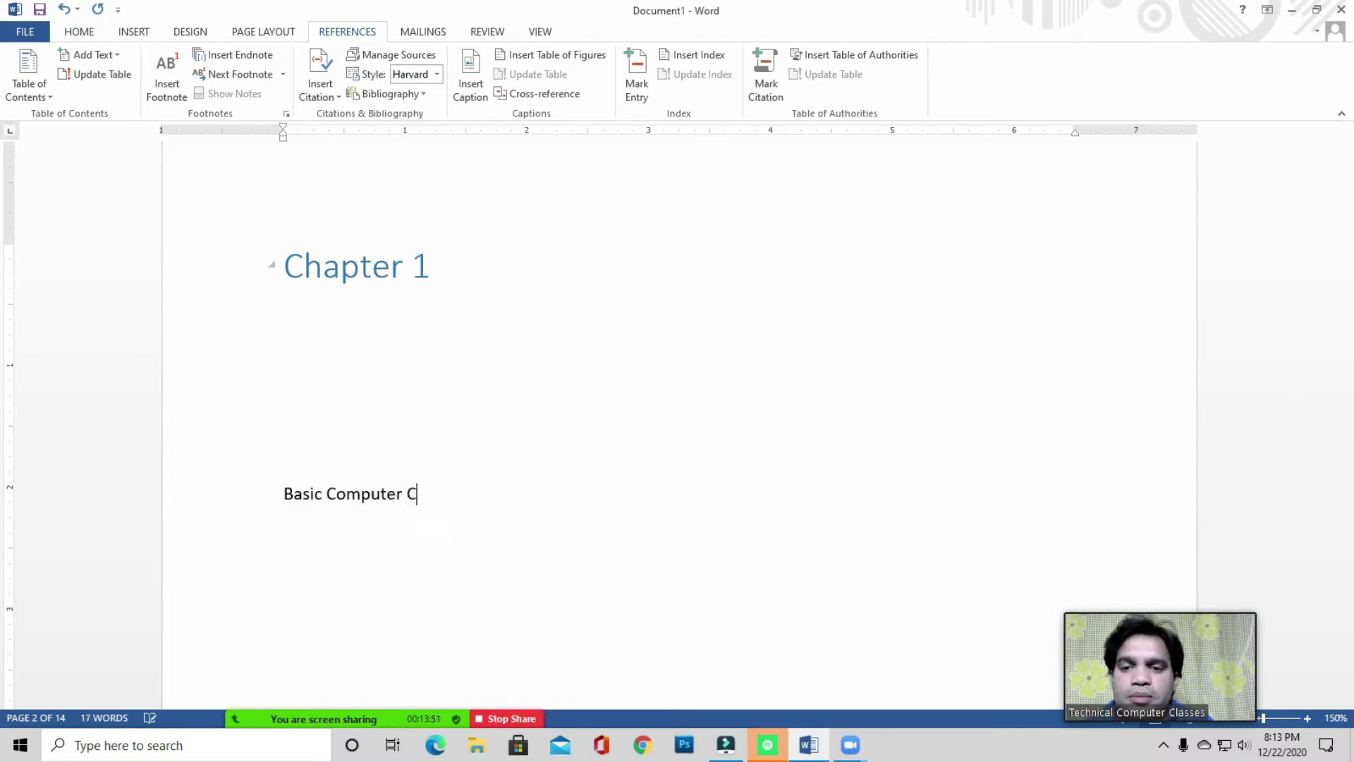
{"action": "type", "text": "ourse"}
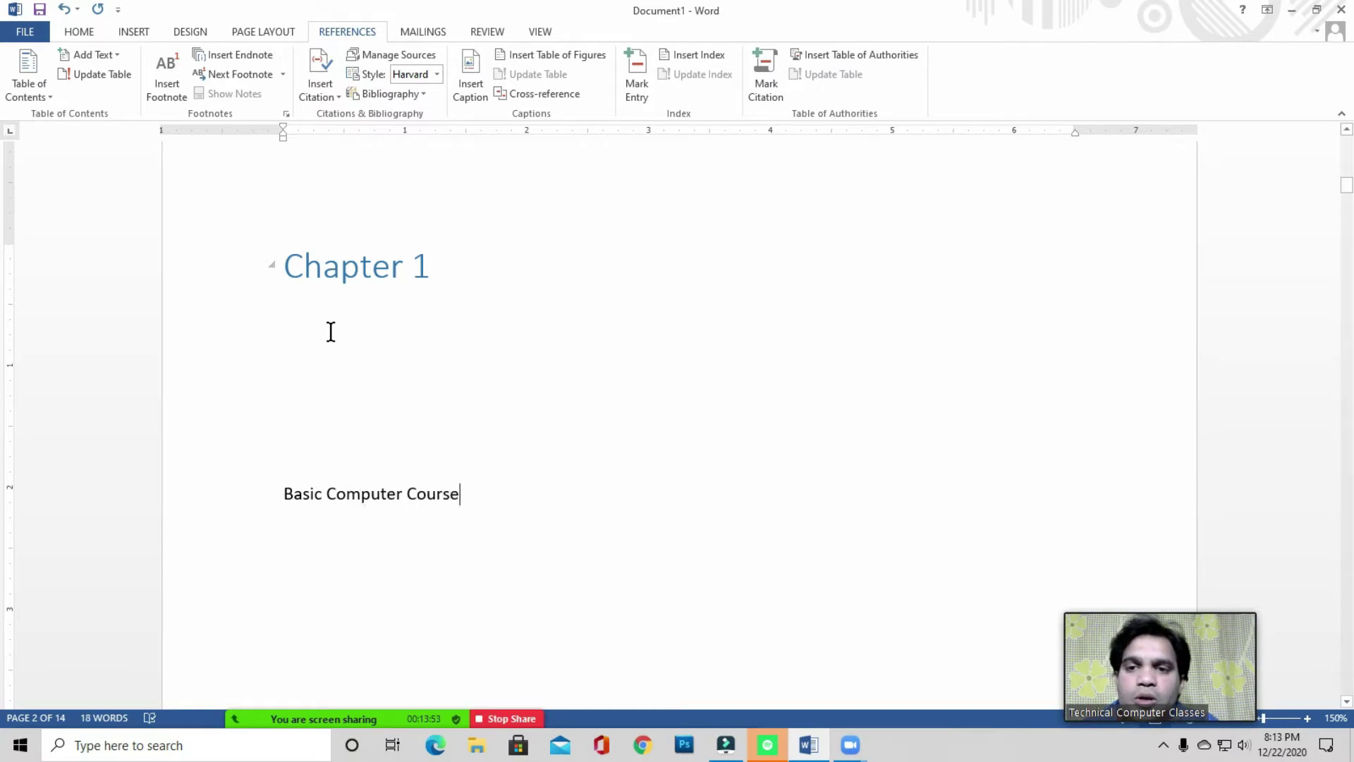
{"action": "left_click", "coordinate": [379, 489]}
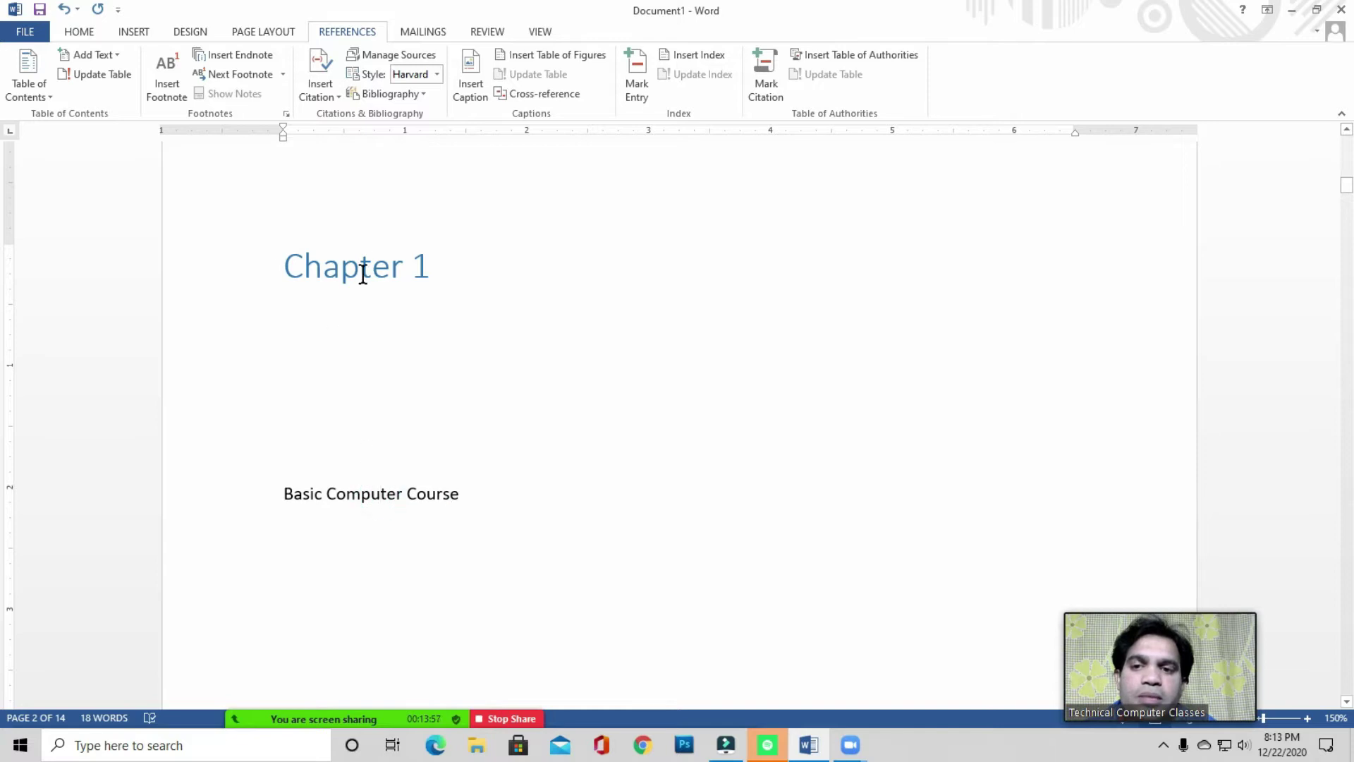
{"action": "left_click", "coordinate": [89, 36]}
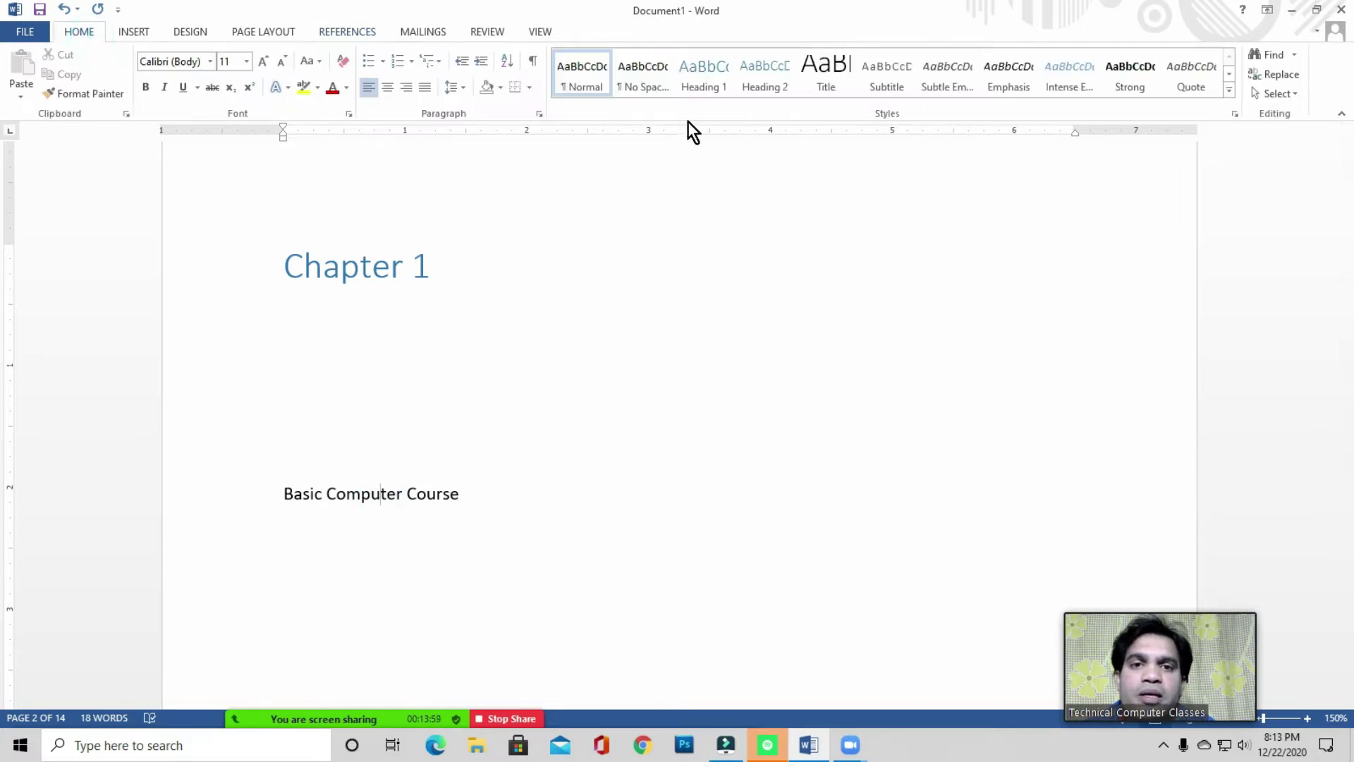
{"action": "left_click", "coordinate": [435, 268]}
{"action": "left_click", "coordinate": [454, 491]}
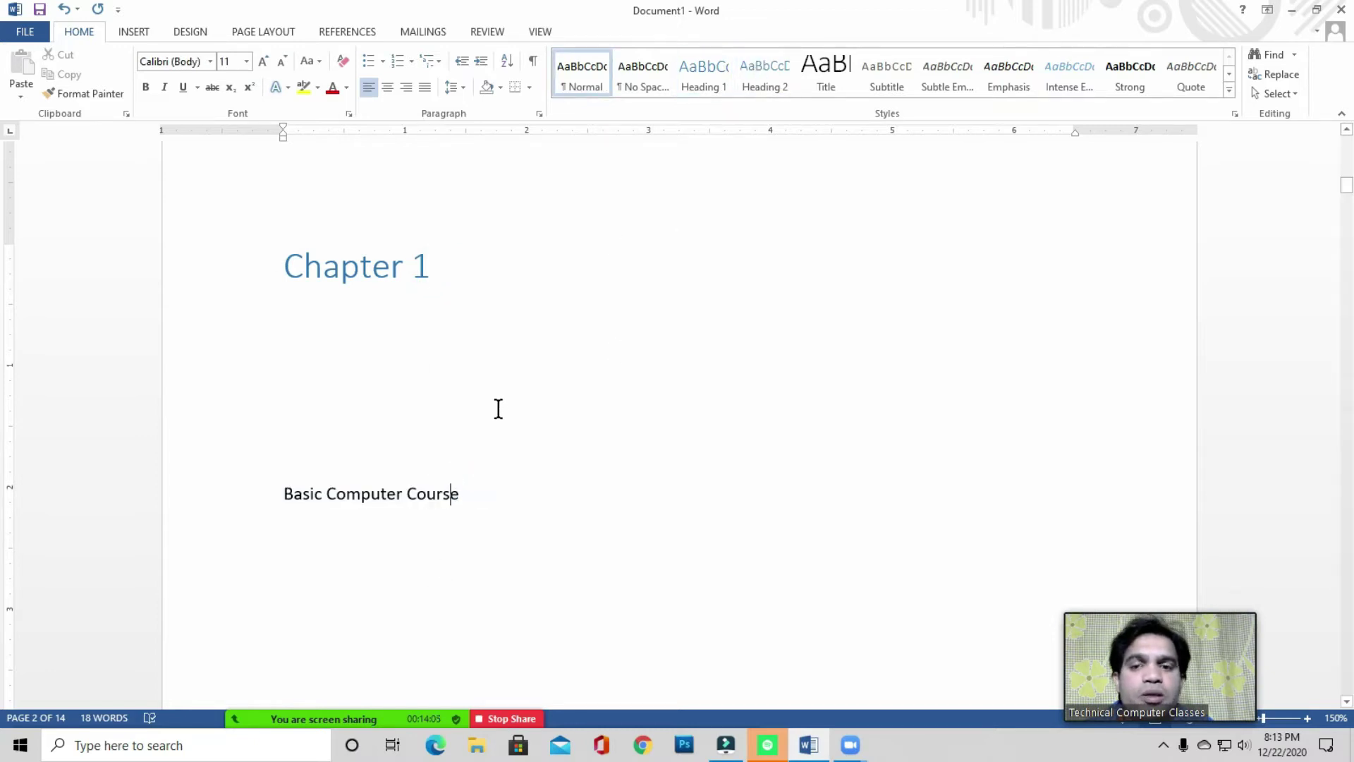
- Mark 'Basic Computer Course' under Chapter 1 as a Level 2 table-of-contents entry
{"action": "left_click", "coordinate": [469, 491]}
{"action": "left_click", "coordinate": [347, 32]}
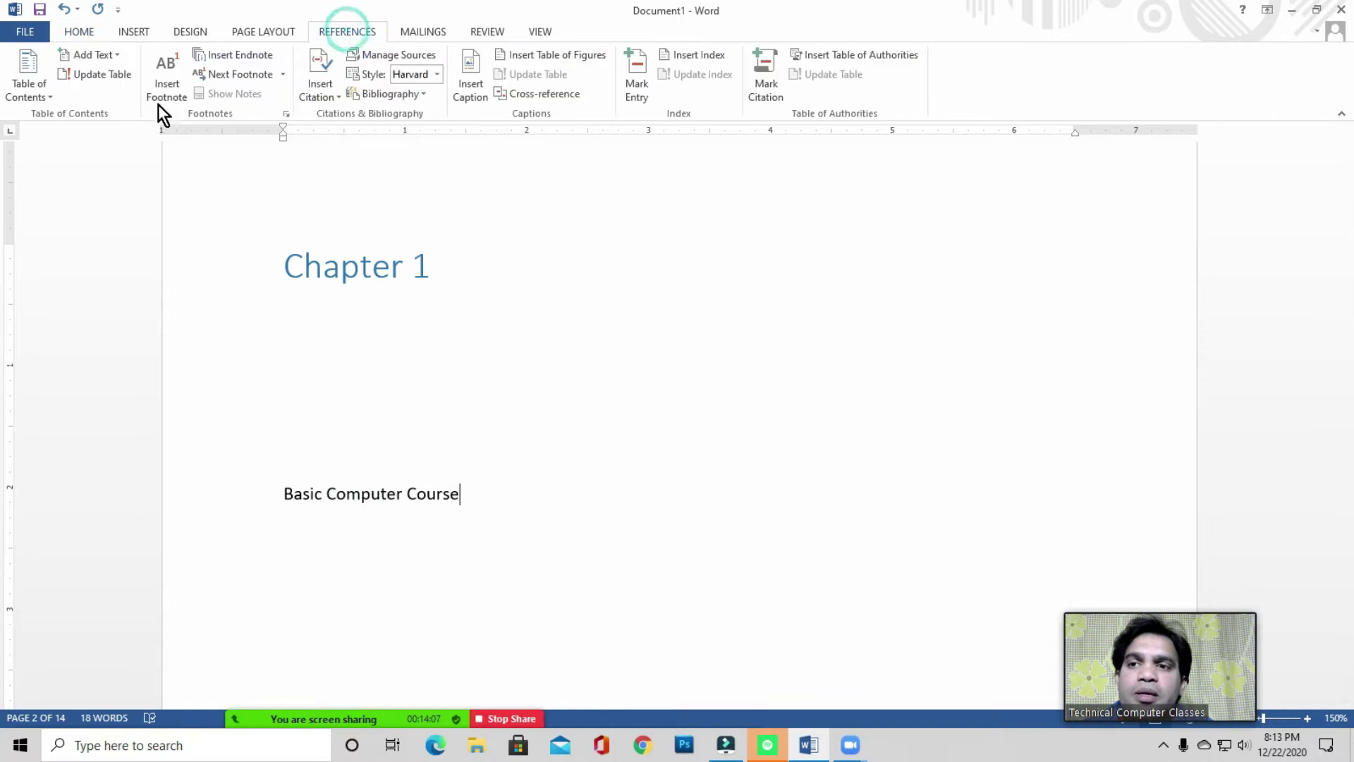
{"action": "left_click", "coordinate": [108, 57]}
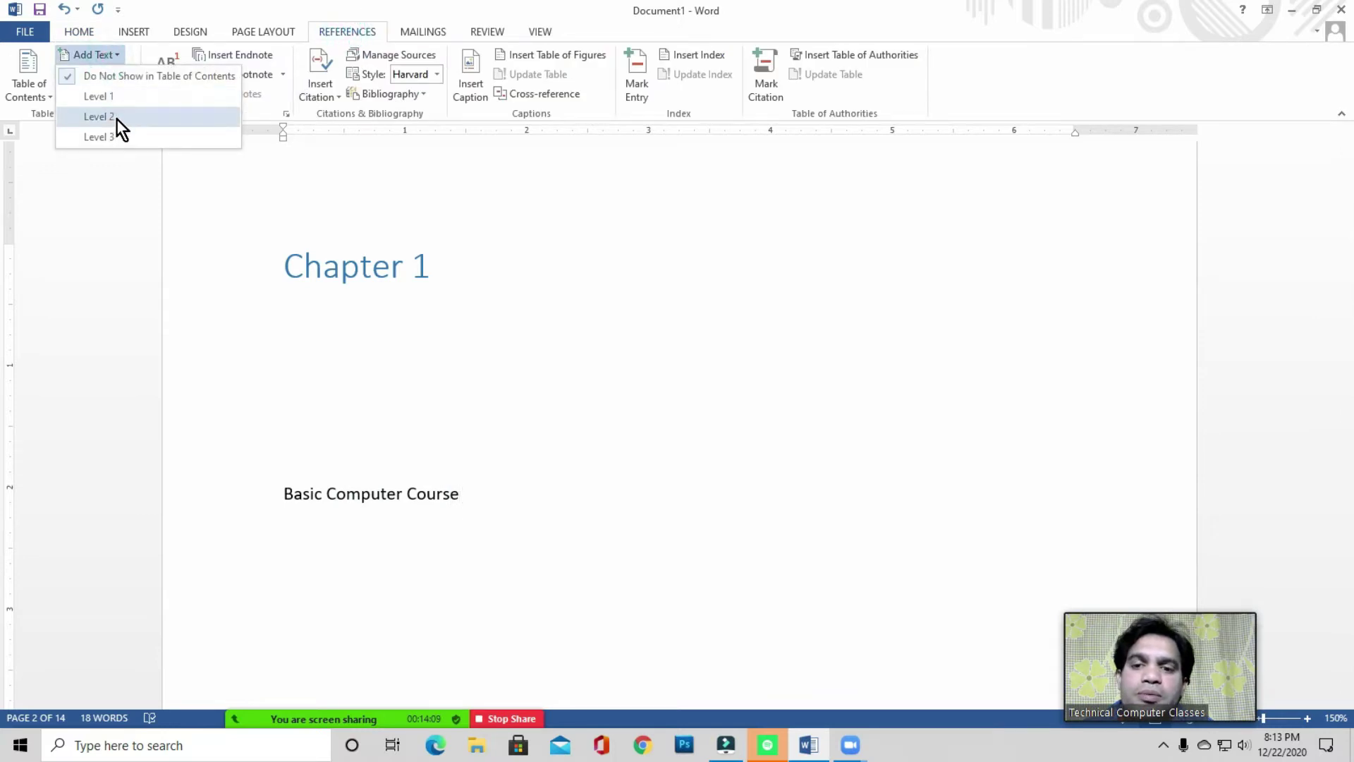
{"action": "left_click", "coordinate": [117, 119]}
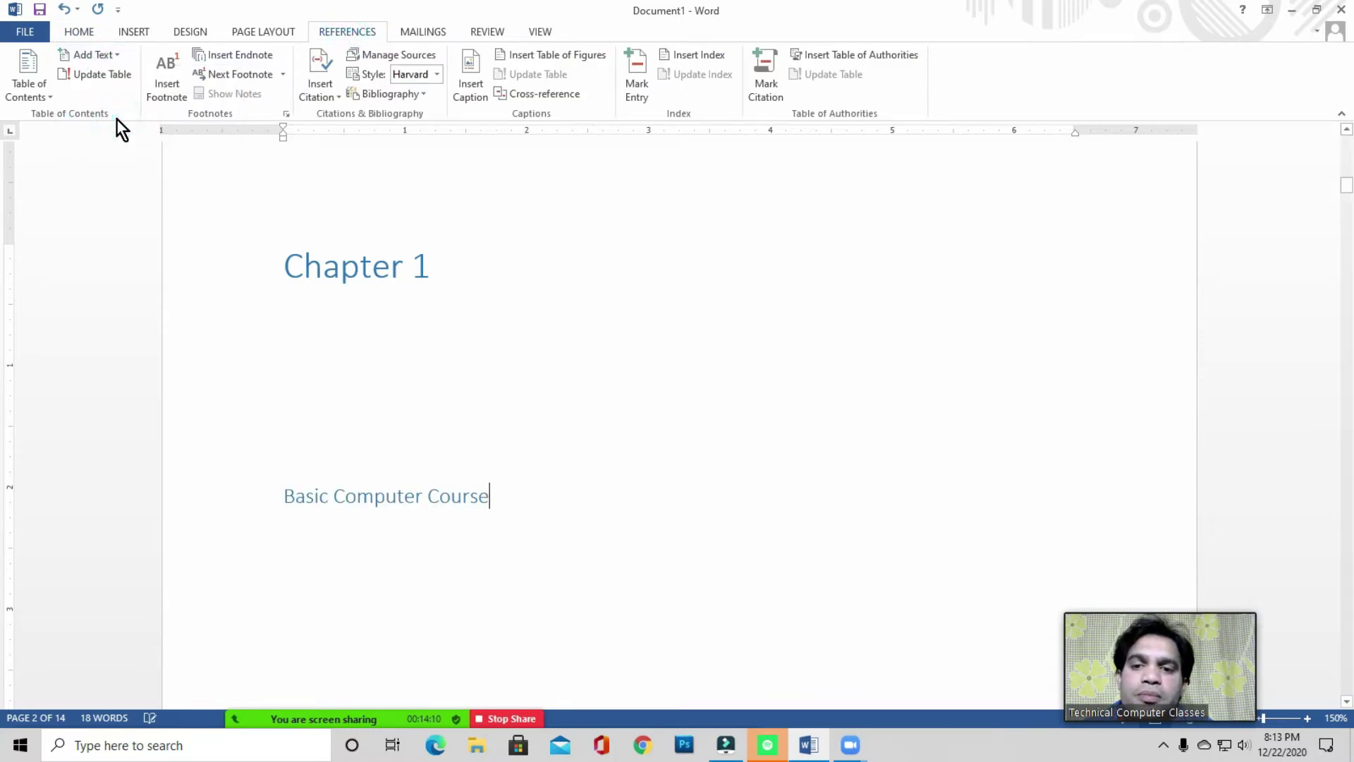
{"action": "left_click", "coordinate": [516, 503]}
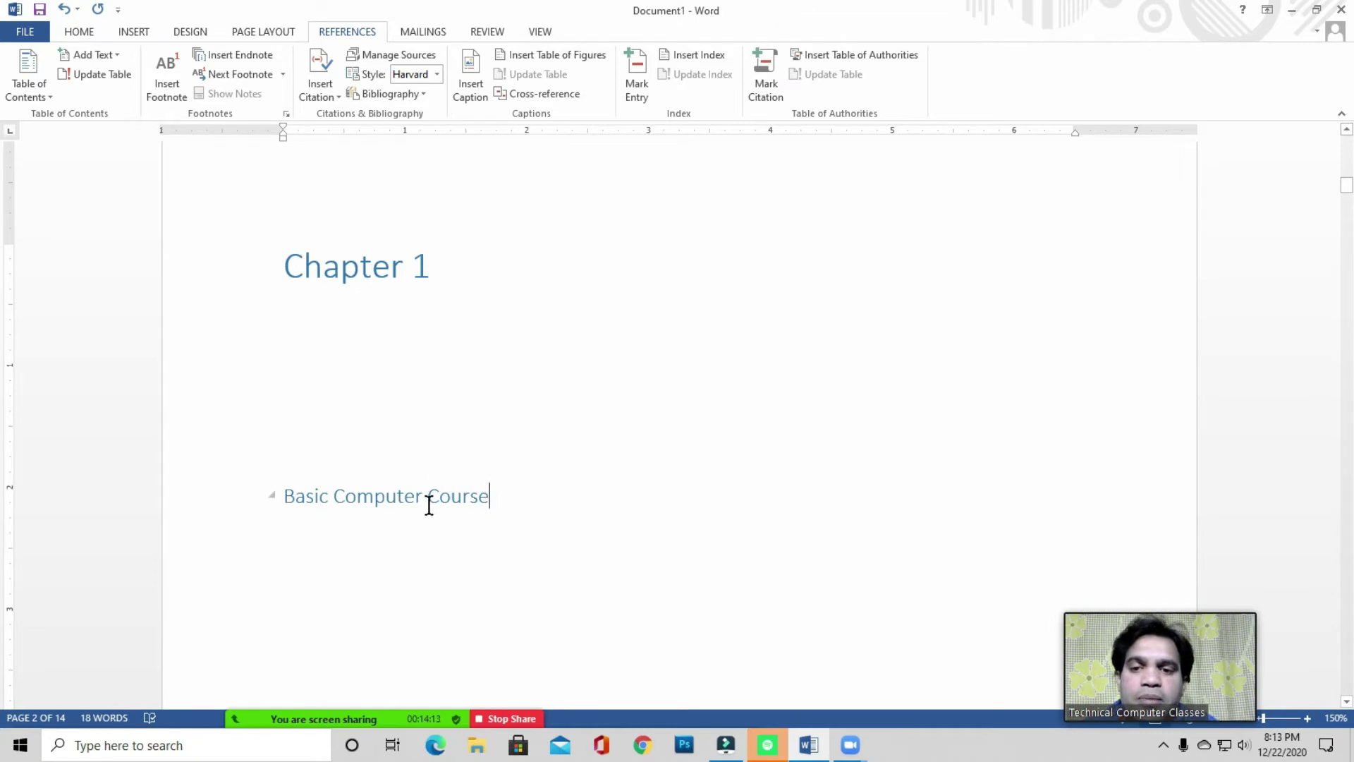
{"action": "scroll", "coordinate": [514, 476], "scroll_direction": "up", "scroll_amount": 15}
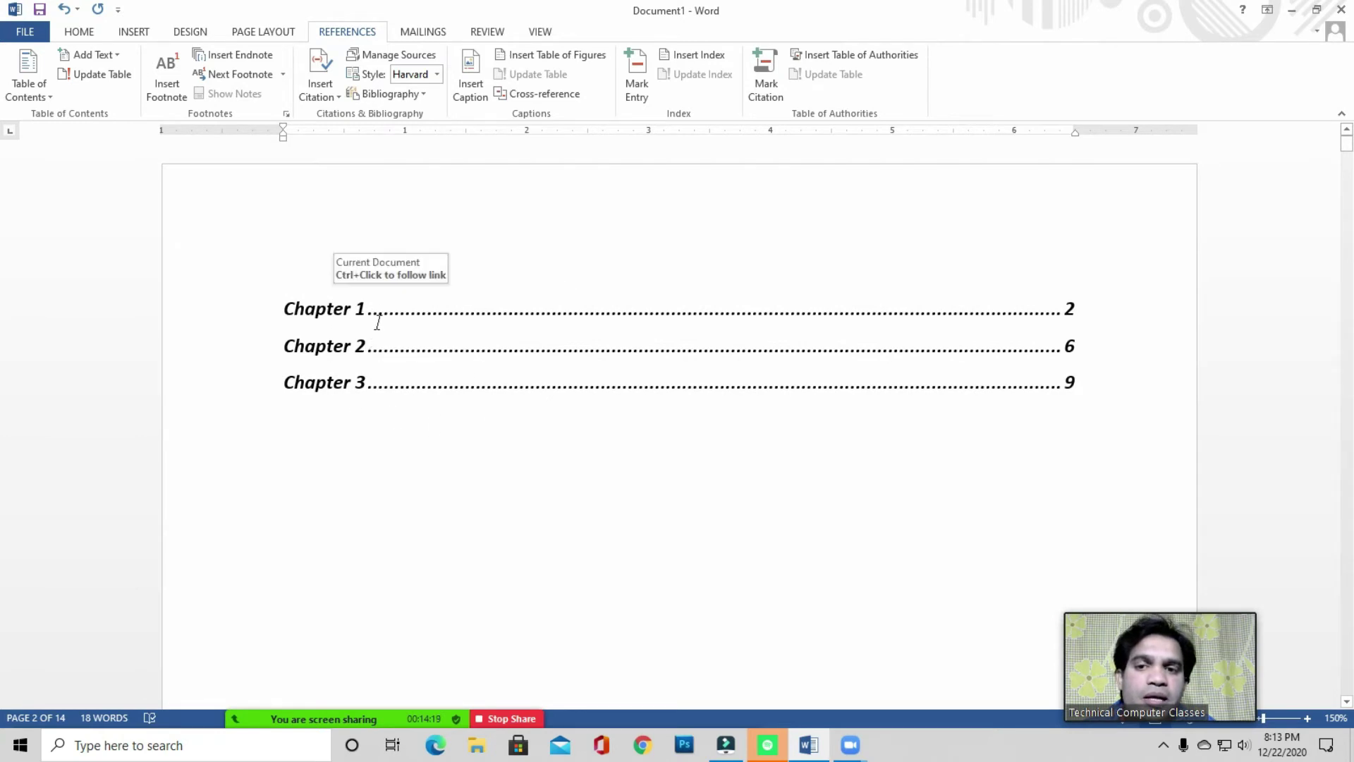
{"action": "scroll", "coordinate": [400, 408], "scroll_direction": "down", "scroll_amount": 15}
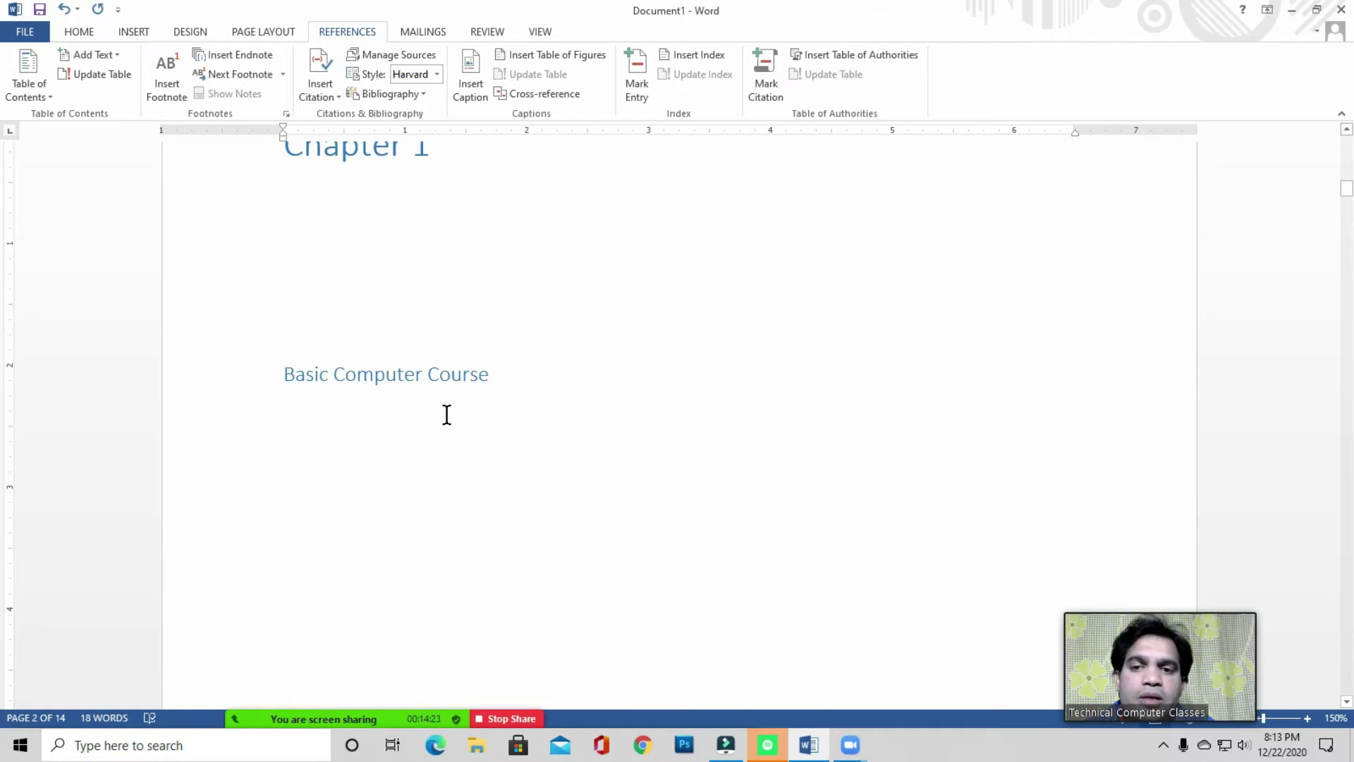
- Update the entire table of contents so Basic Computer Course appears under Chapter 1 on page 2
{"action": "scroll", "coordinate": [447, 415], "scroll_direction": "up", "scroll_amount": 15}
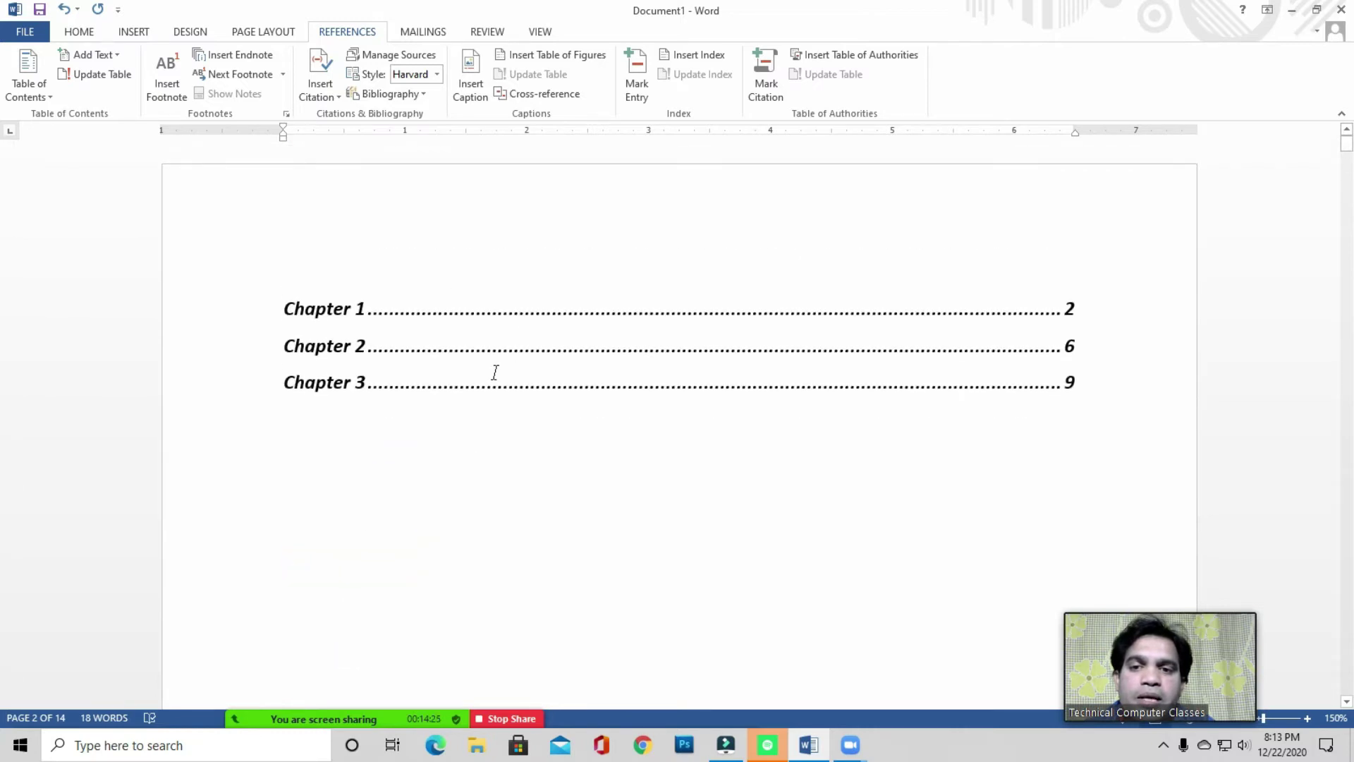
{"action": "left_click", "coordinate": [458, 348]}
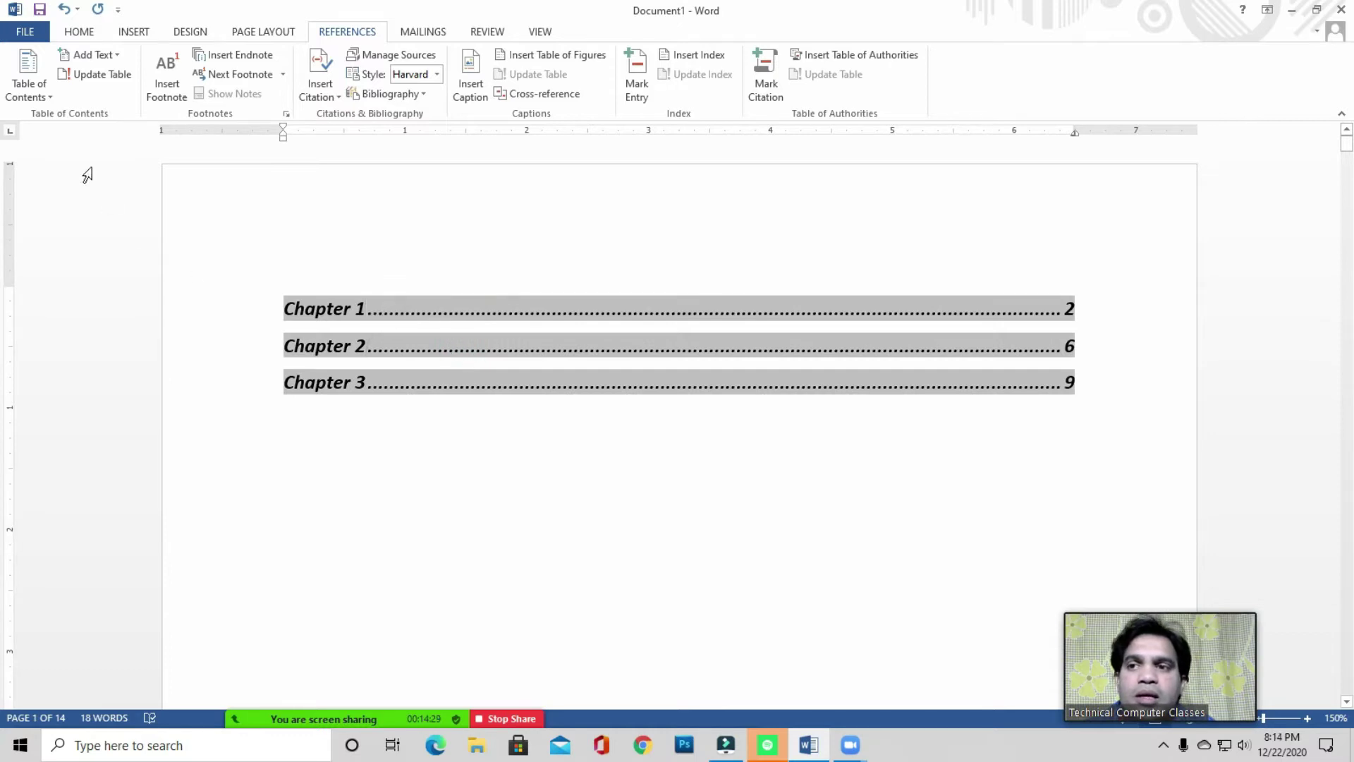
{"action": "left_click", "coordinate": [112, 75]}
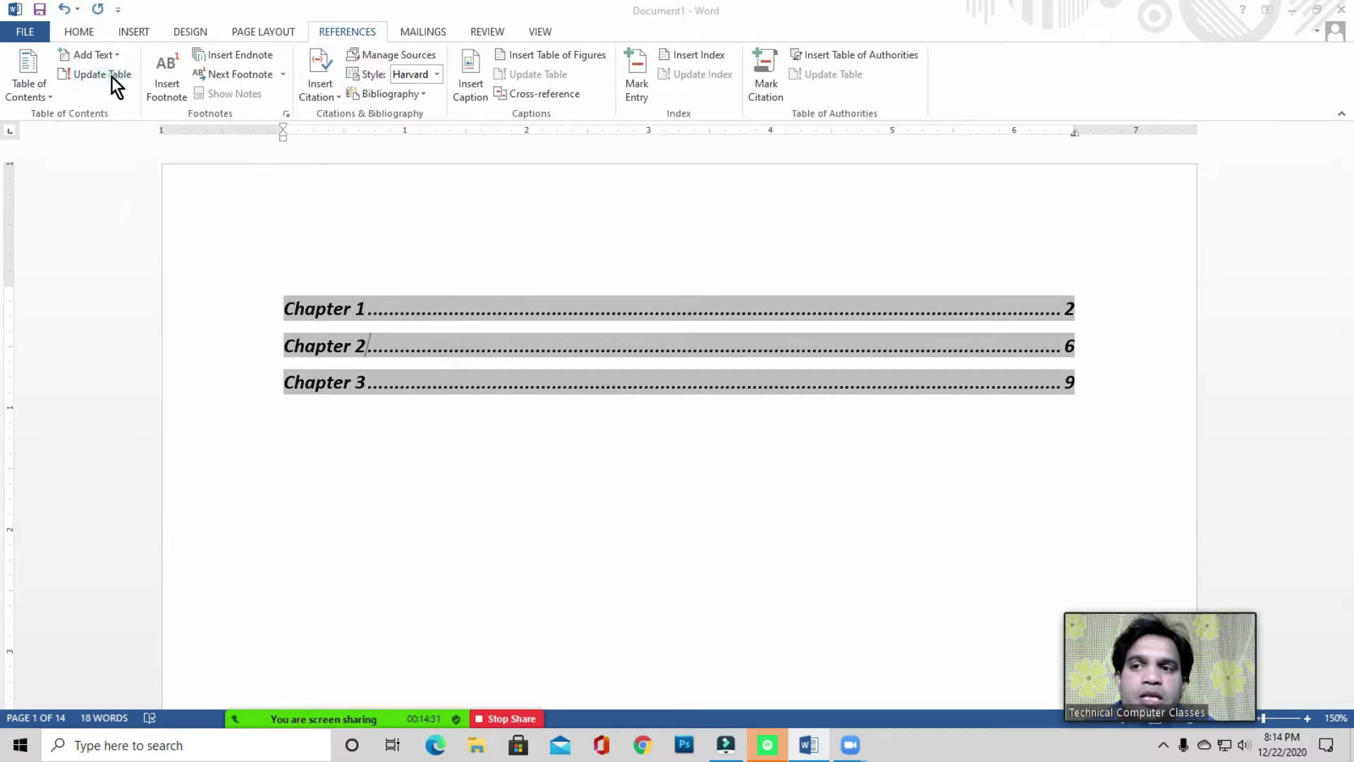
{"action": "left_click_drag", "start_coordinate": [565, 186], "coordinate": [505, 169]}
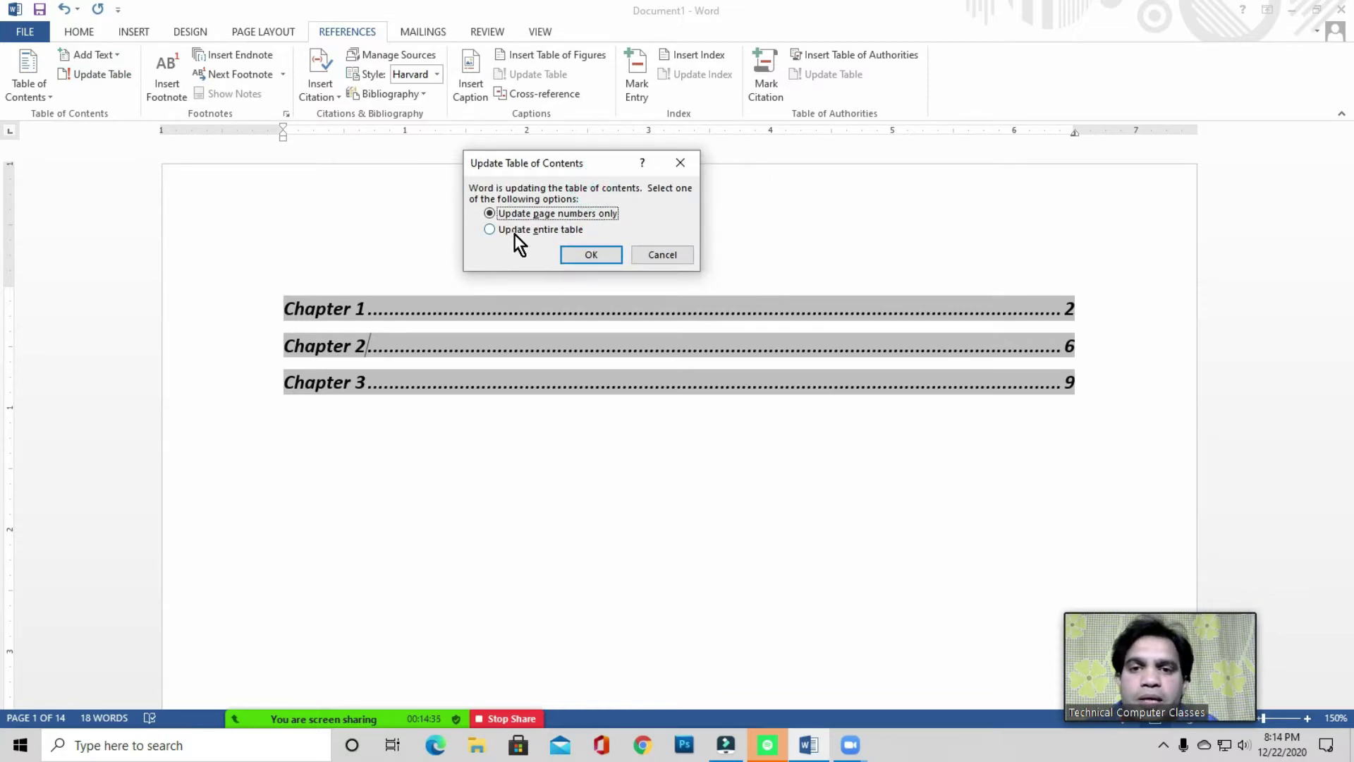
{"action": "left_click", "coordinate": [556, 231]}
{"action": "left_click", "coordinate": [592, 256]}
{"action": "left_click", "coordinate": [413, 481]}
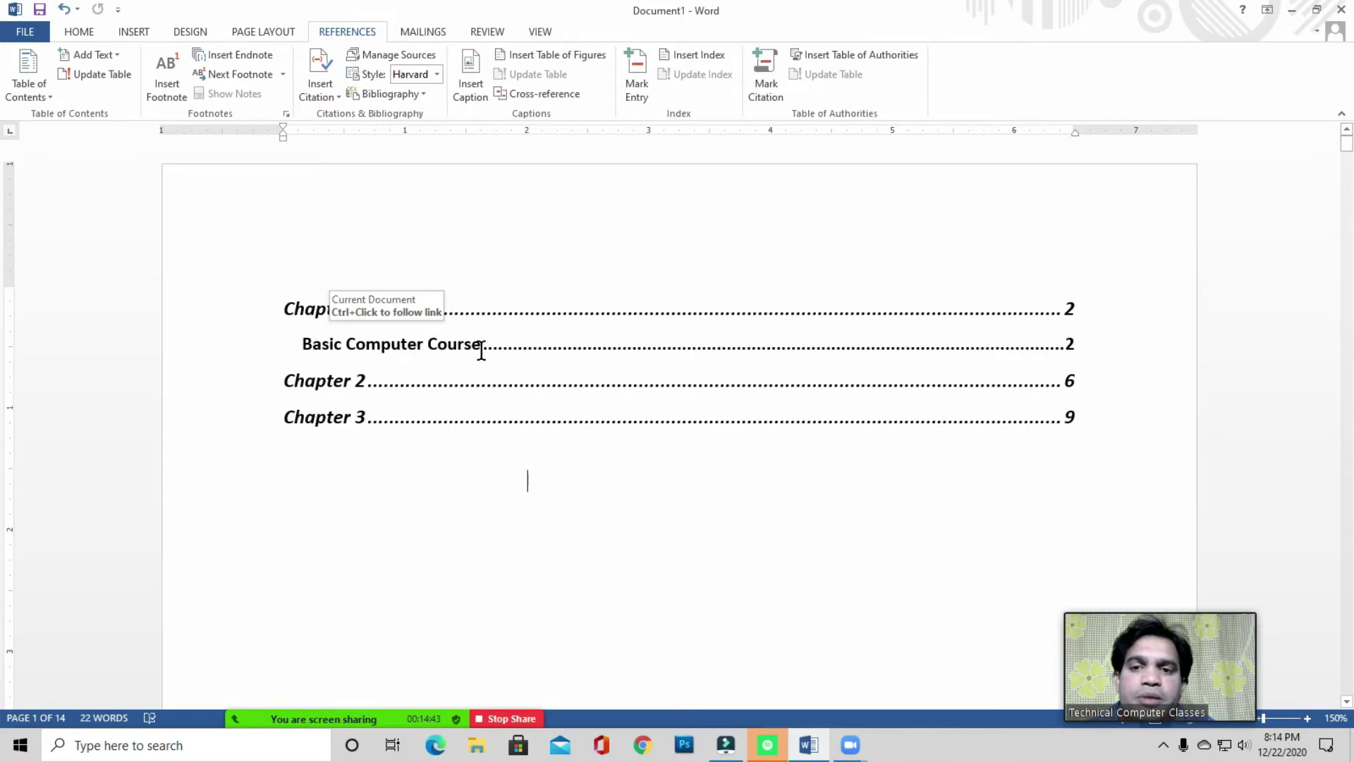
{"action": "left_click", "coordinate": [412, 475]}
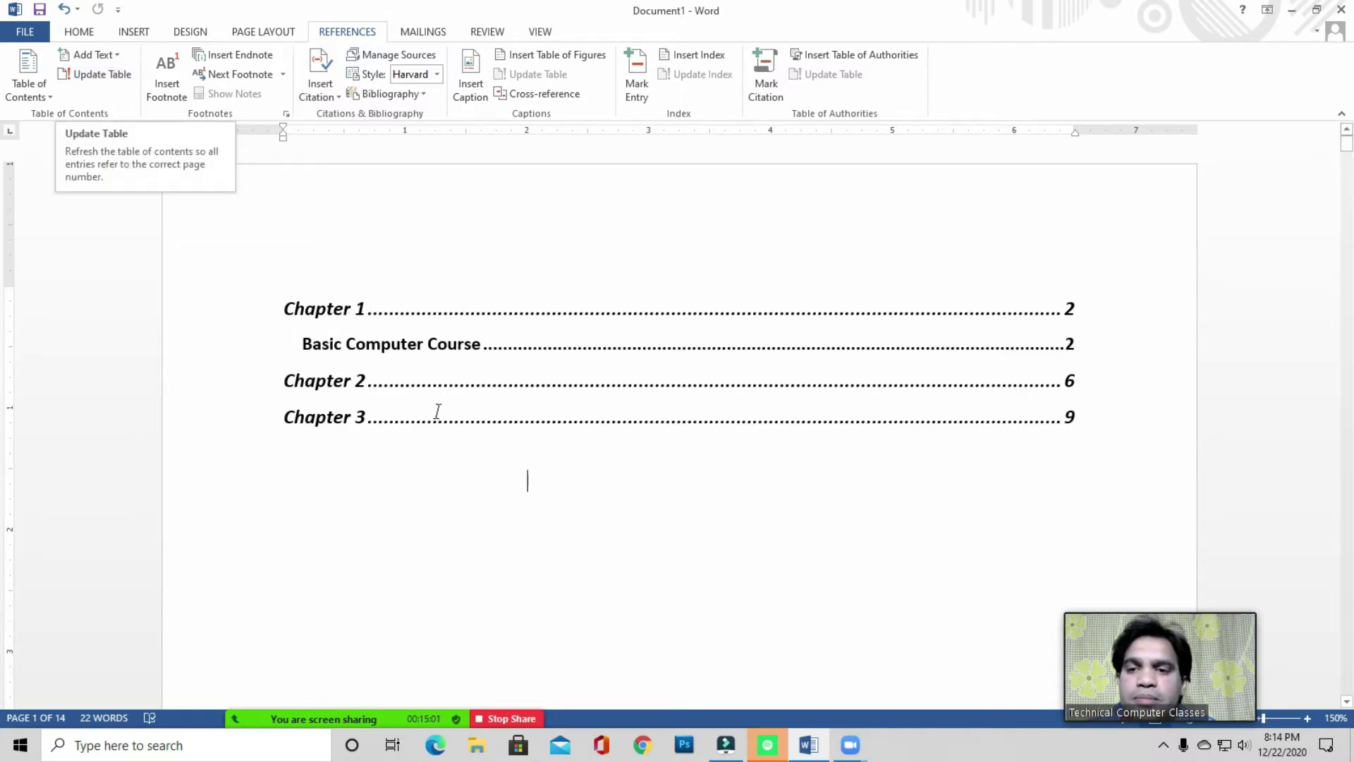
- Select the whole document with Ctrl+A and delete everything, leaving one empty page
{"action": "left_click", "coordinate": [390, 445]}
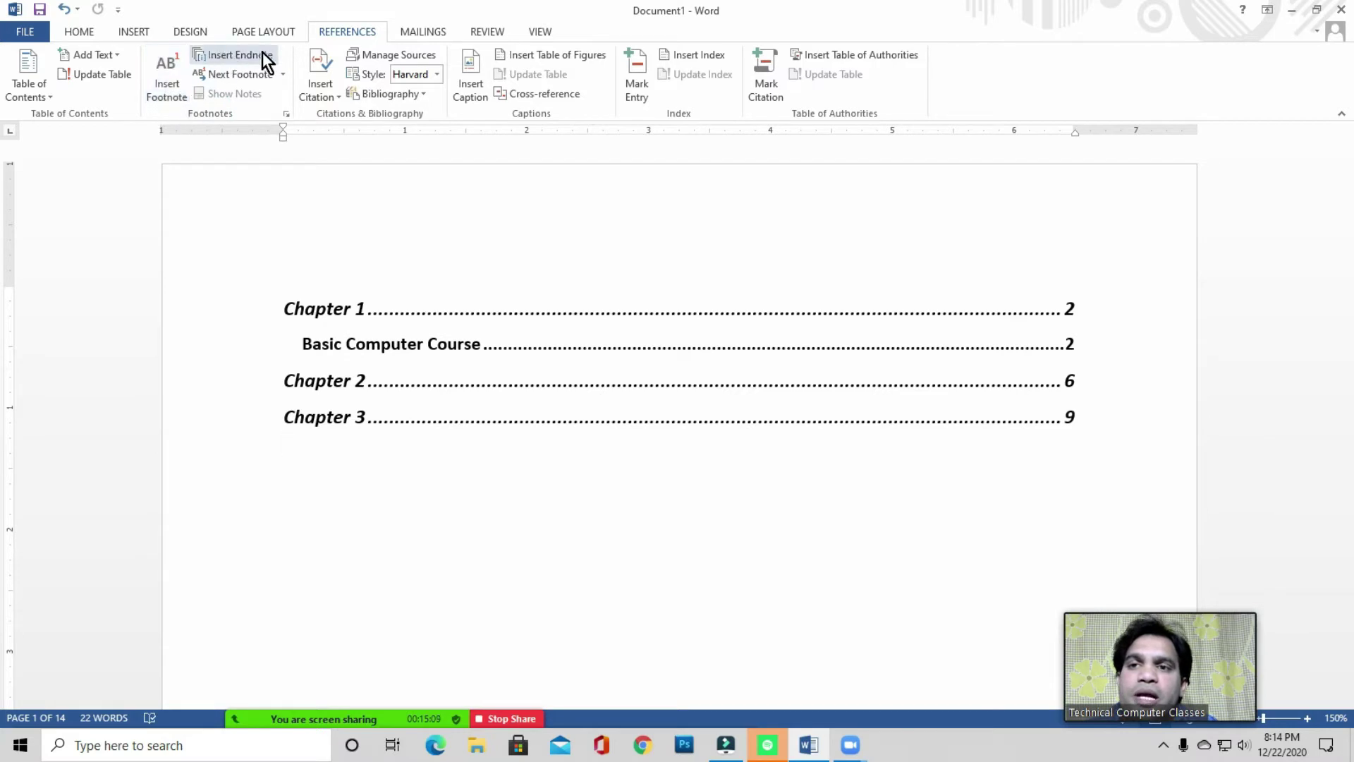
{"action": "left_click", "coordinate": [372, 433]}
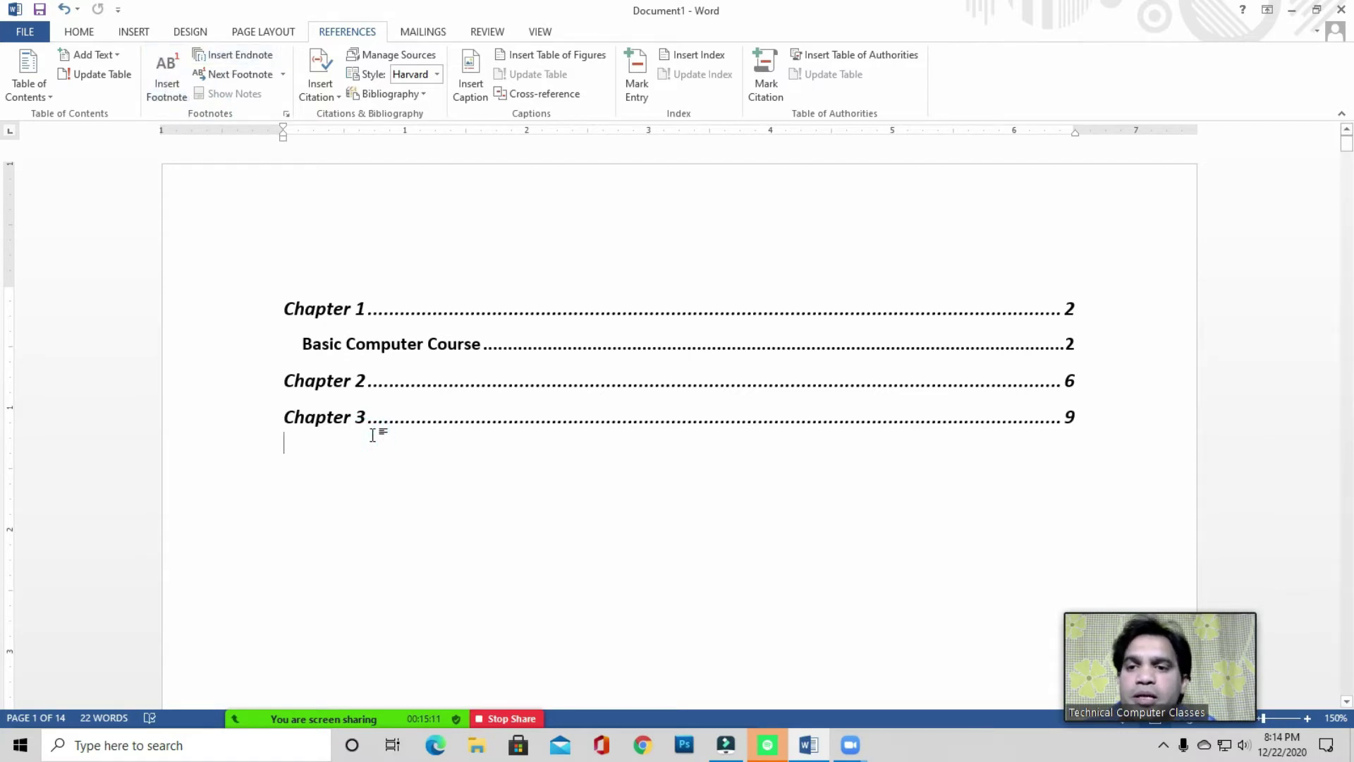
{"action": "left_click", "coordinate": [83, 32]}
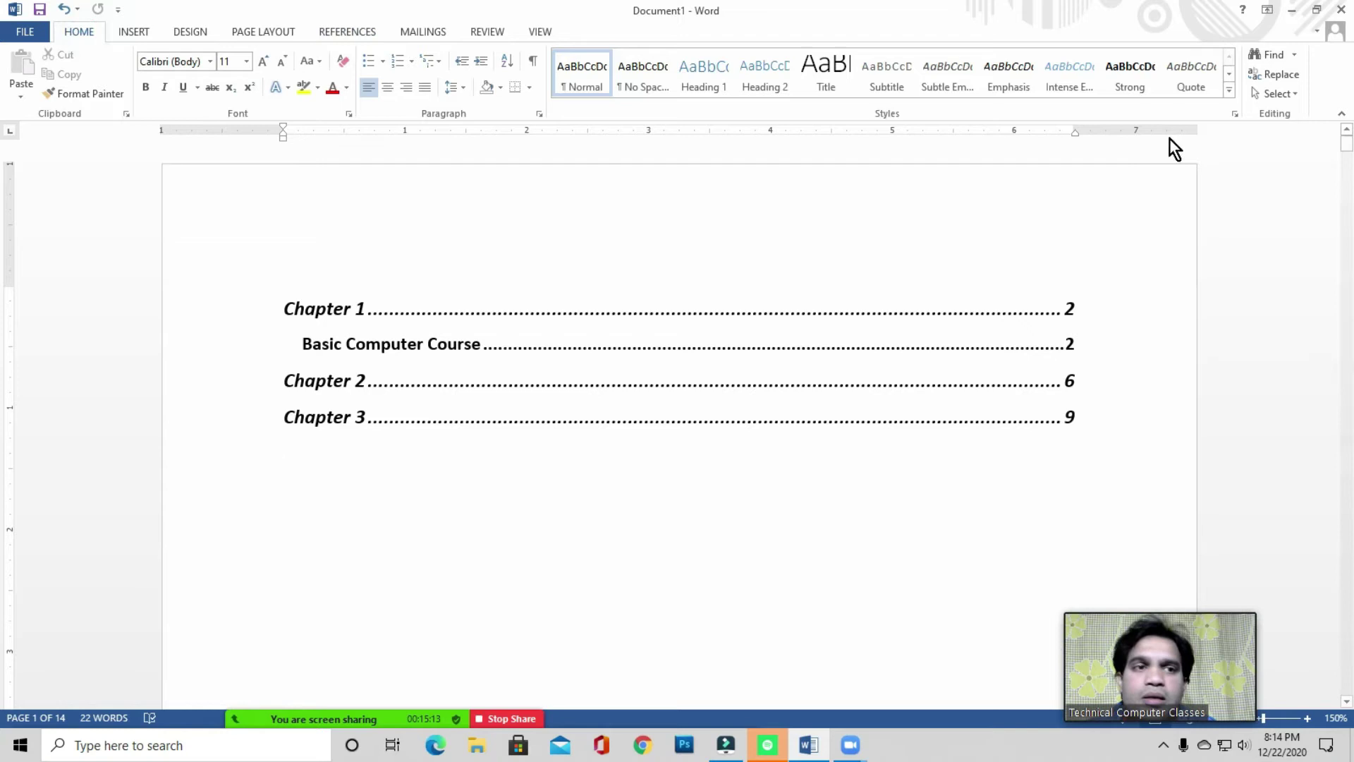
{"action": "left_click", "coordinate": [1273, 94]}
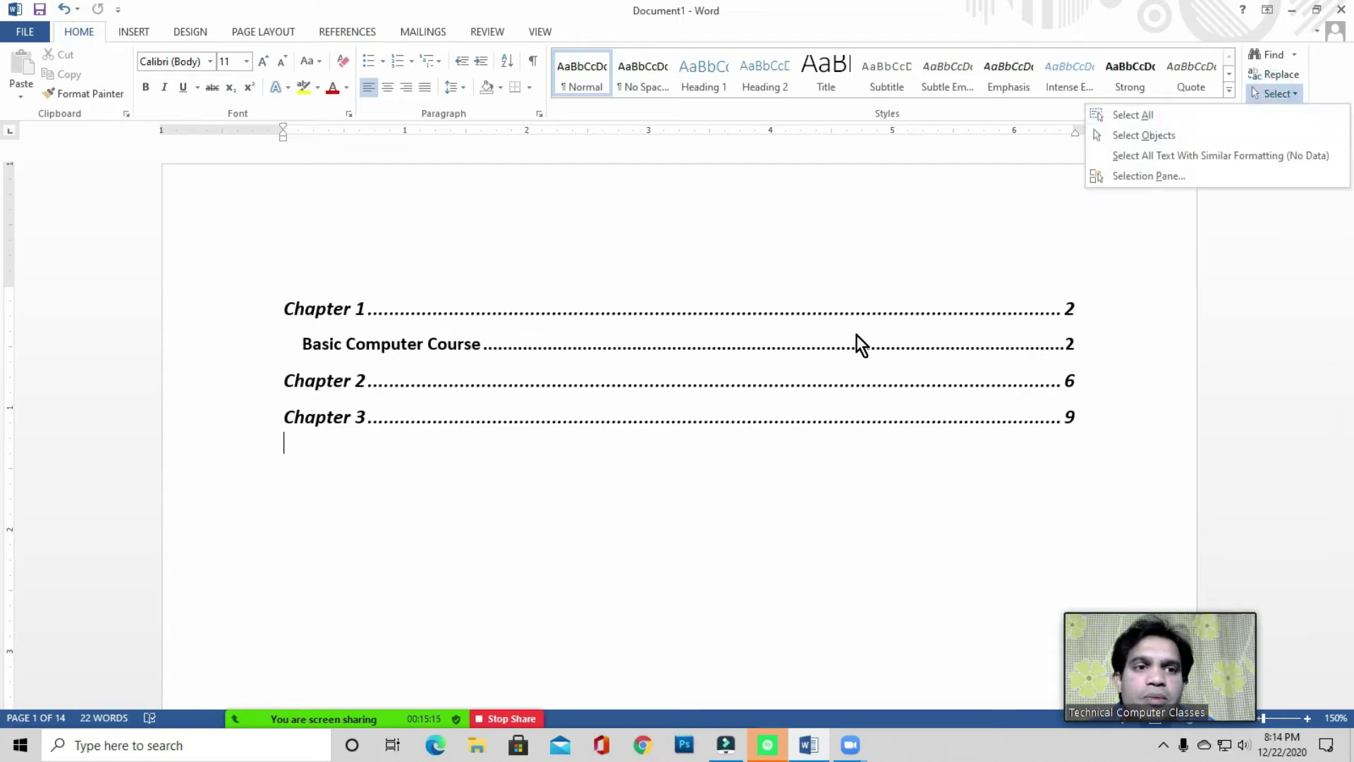
{"action": "left_click", "coordinate": [477, 456]}
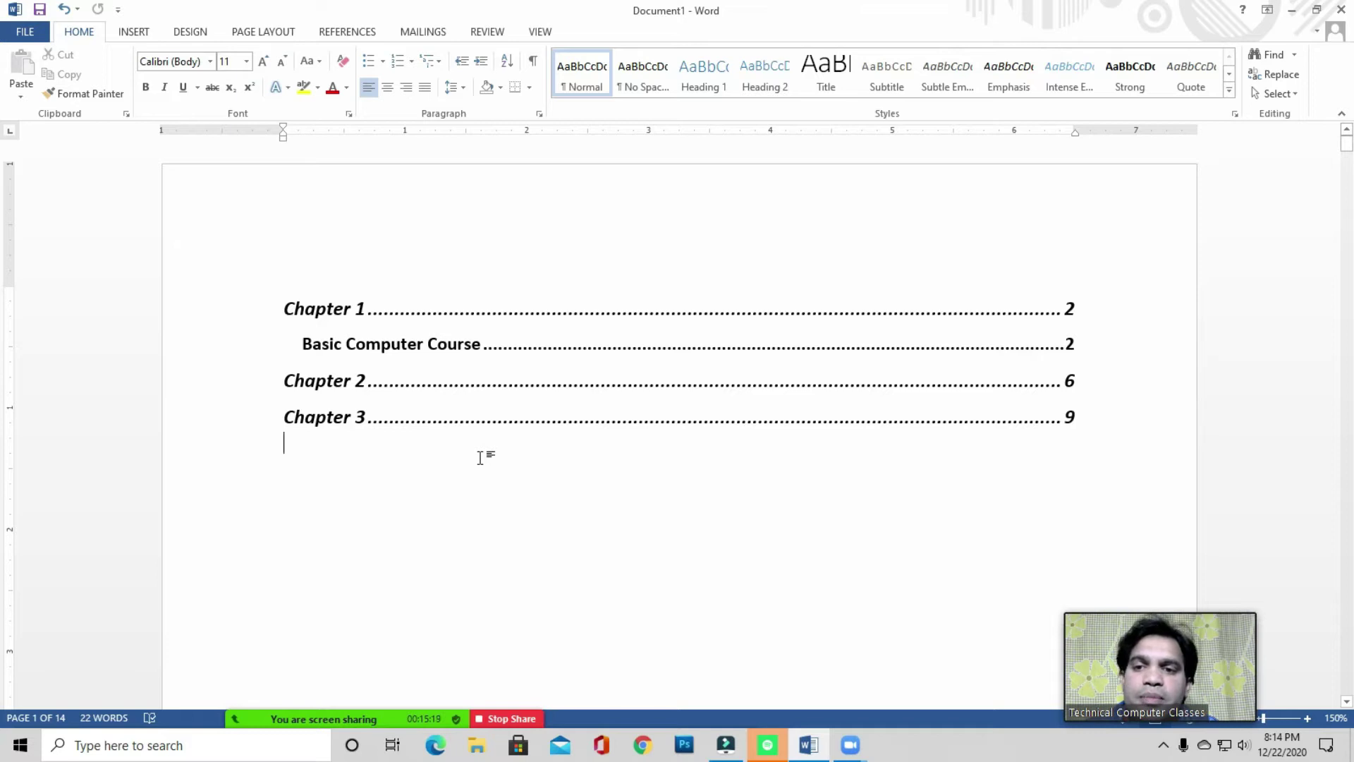
{"action": "key", "text": "ctrl+a"}
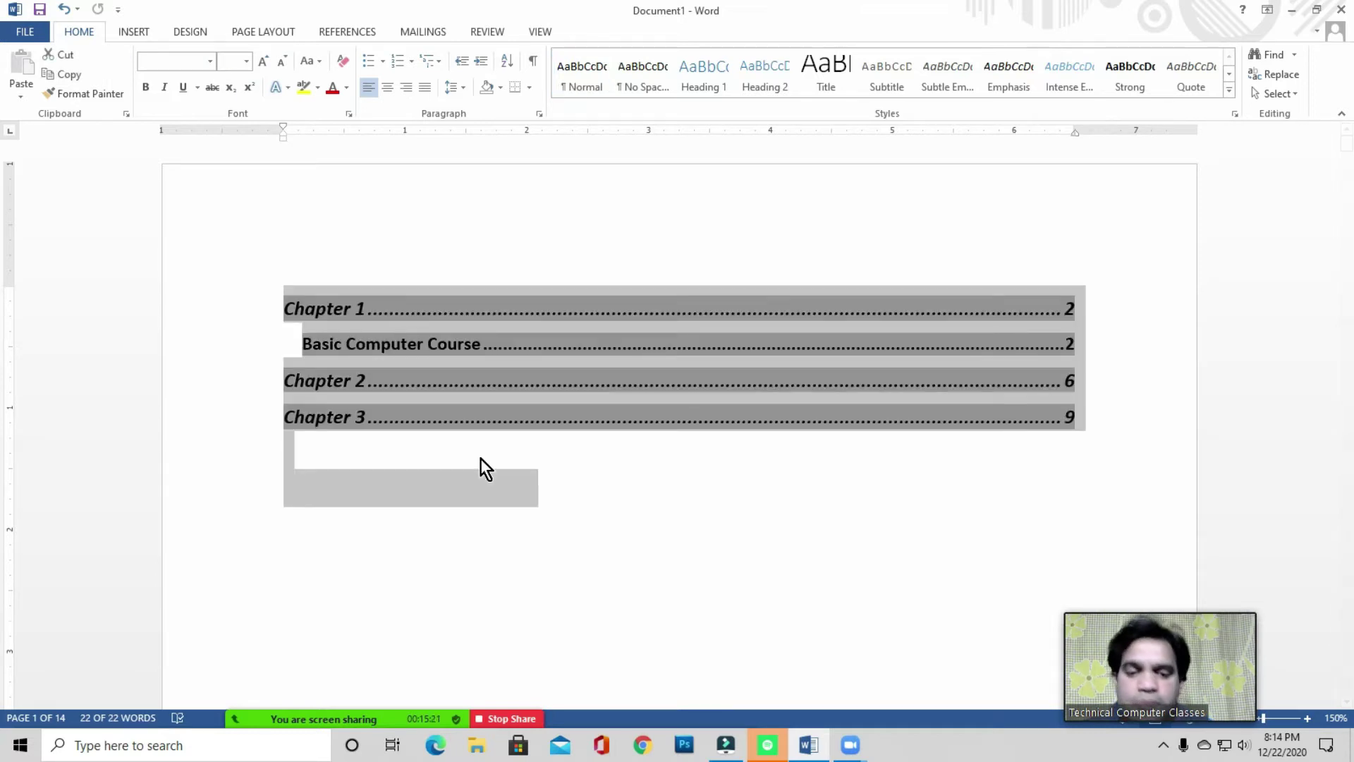
{"action": "key", "text": "Delete"}
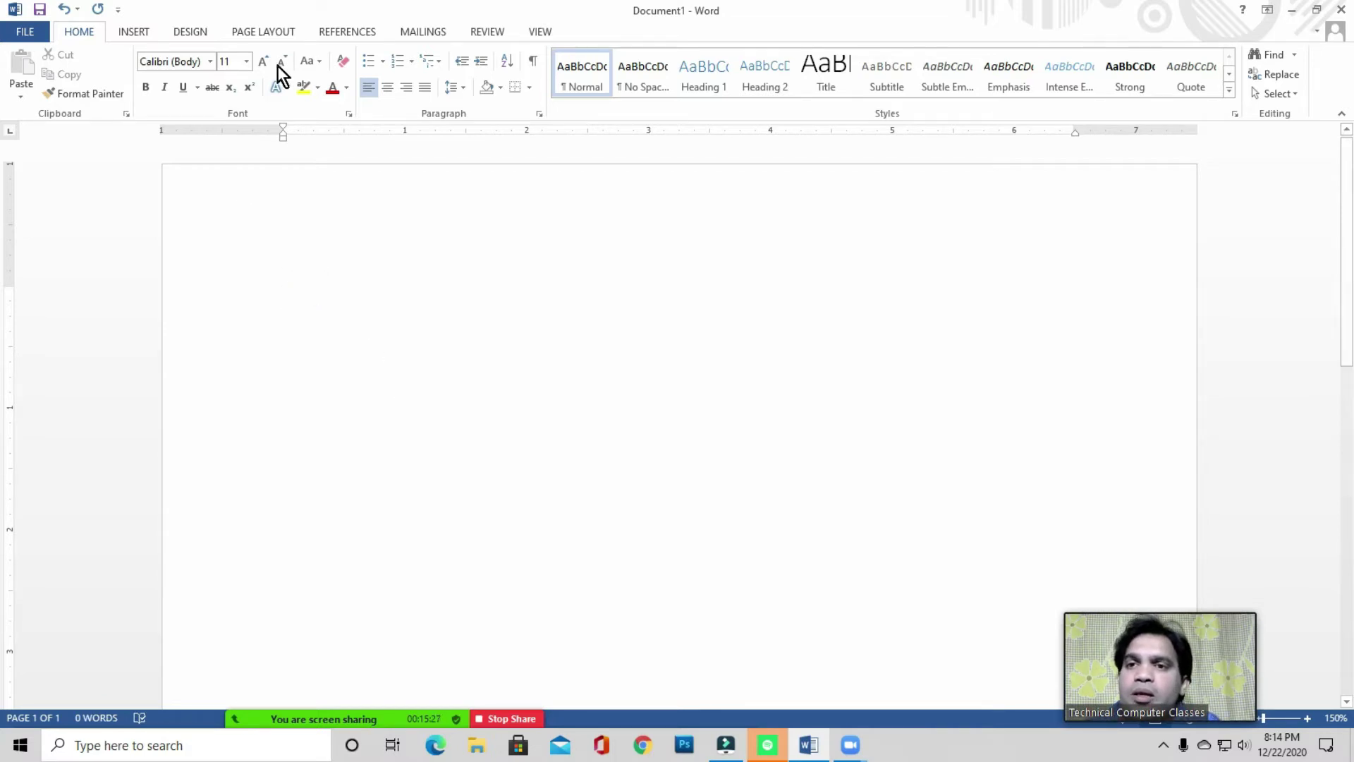
- Generate five paragraphs of sample text on the blank page with =rand()
{"action": "left_click", "coordinate": [335, 29]}
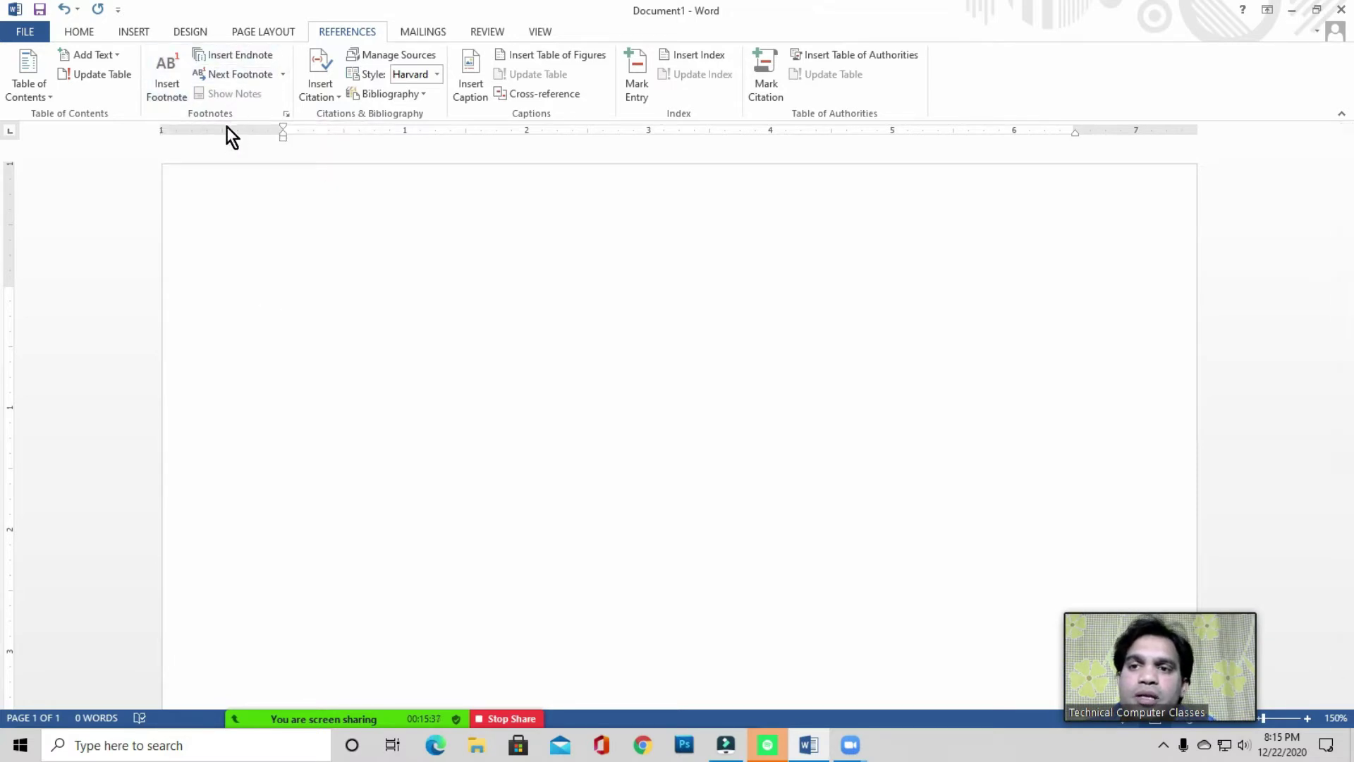
{"action": "left_click", "coordinate": [318, 303]}
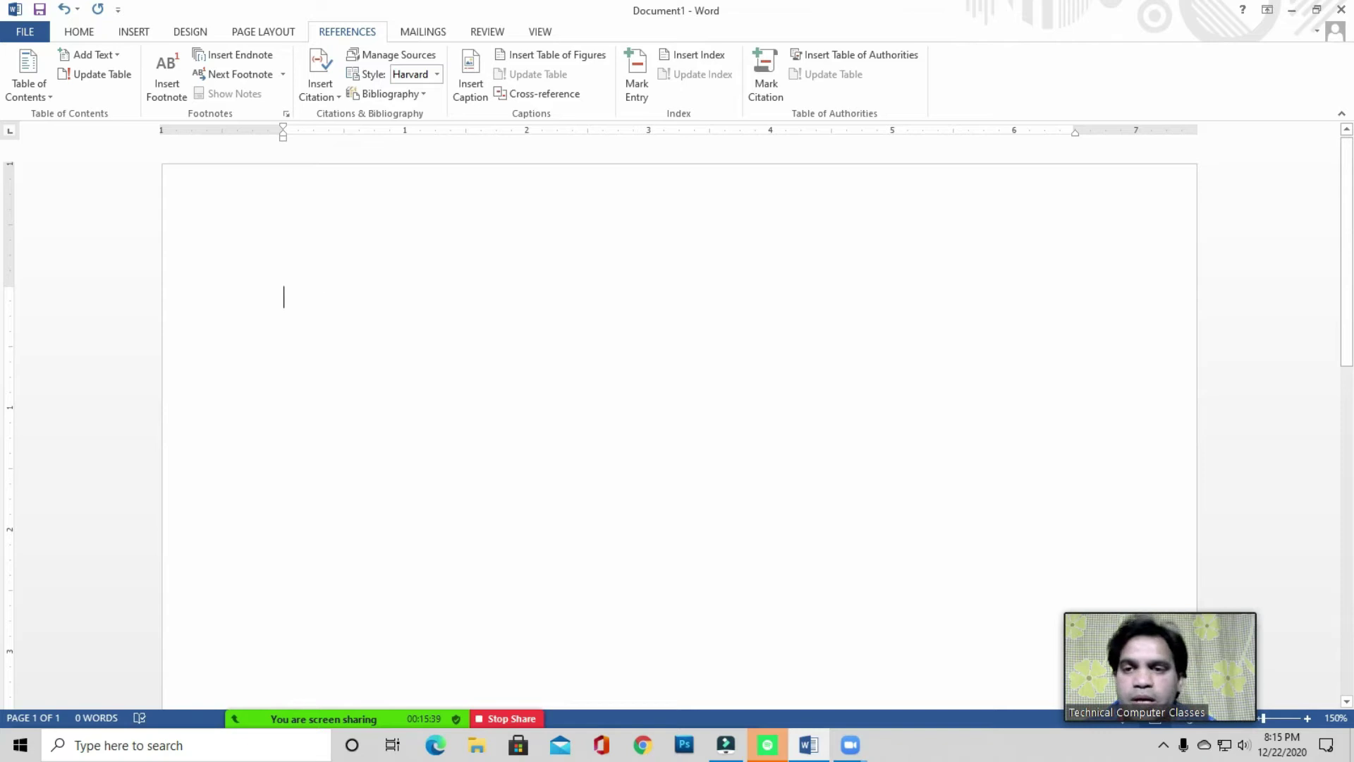
{"action": "type", "text": "=rand "}
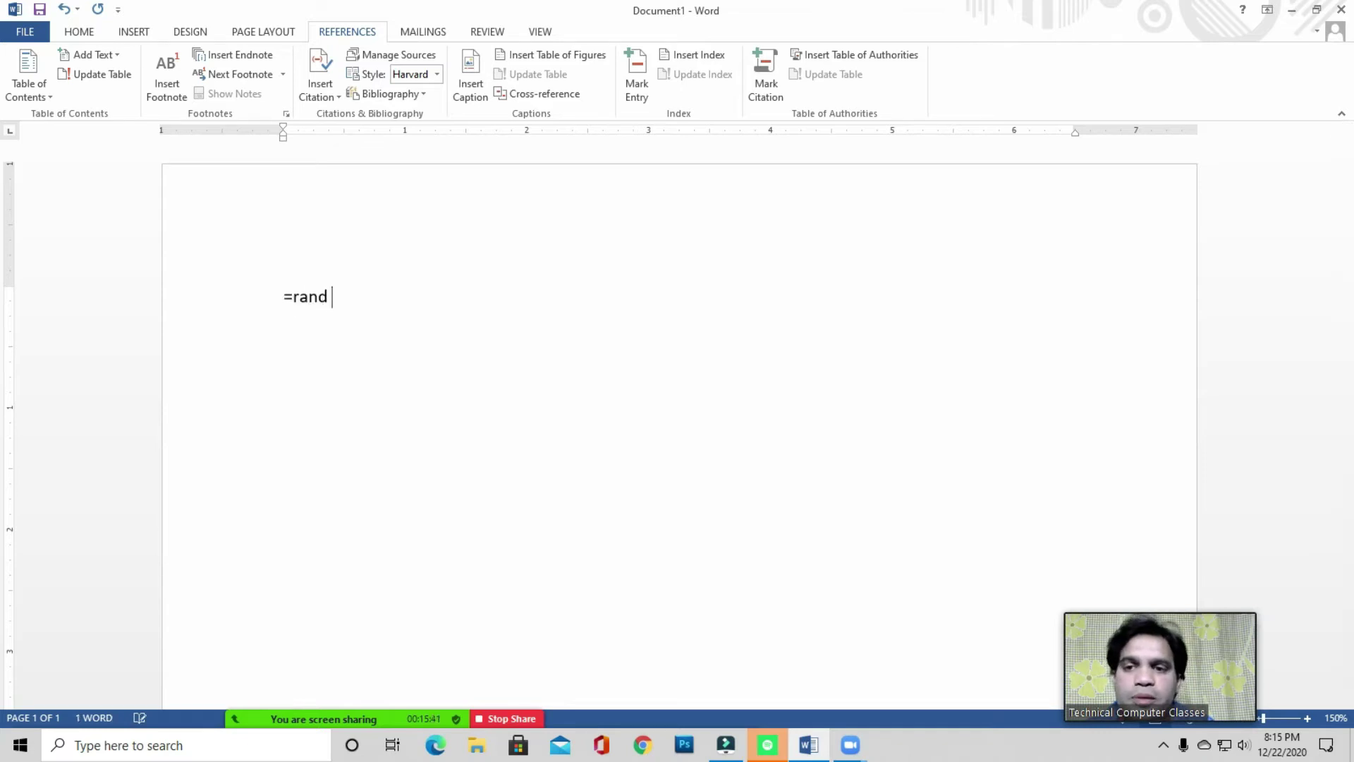
{"action": "type", "text": "()"}
{"action": "key", "text": "Return"}
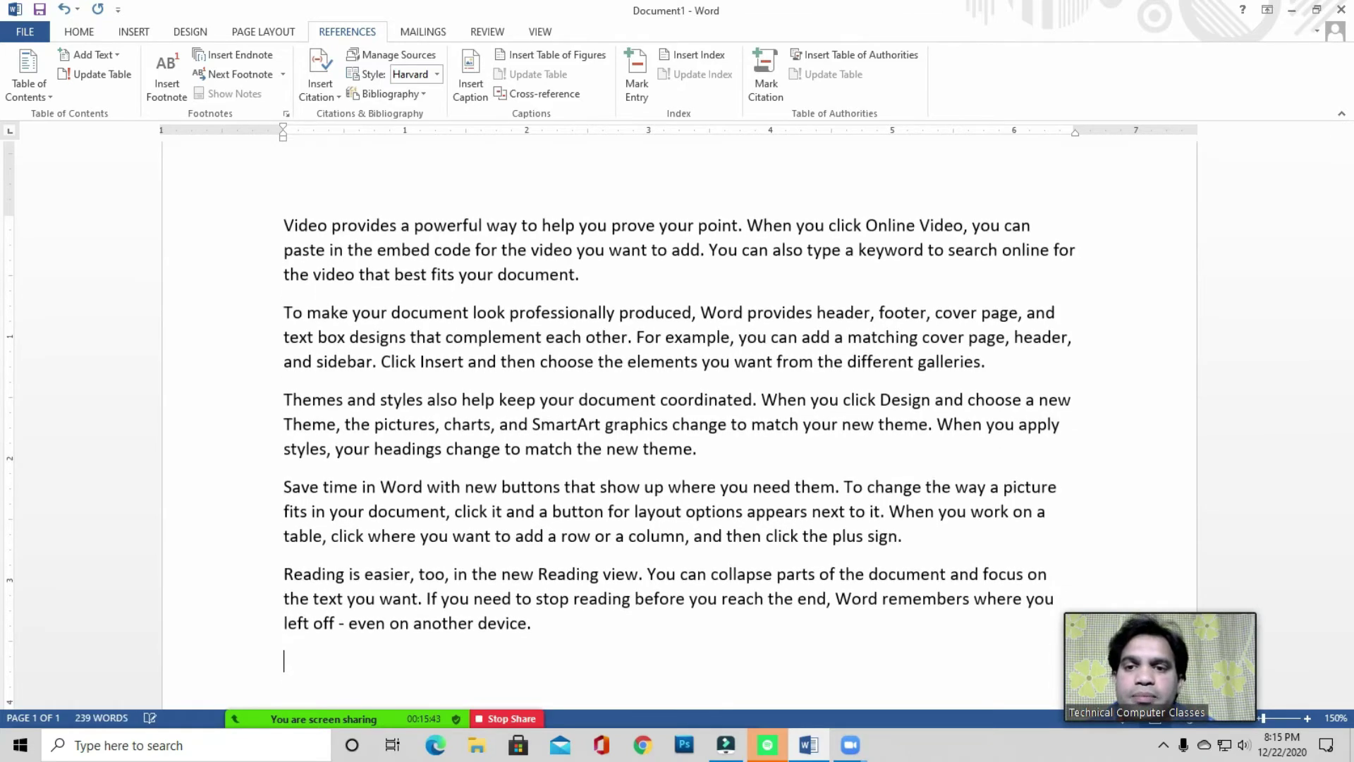
{"action": "left_click", "coordinate": [536, 312]}
{"action": "scroll", "coordinate": [518, 310], "scroll_direction": "up", "scroll_amount": 1}
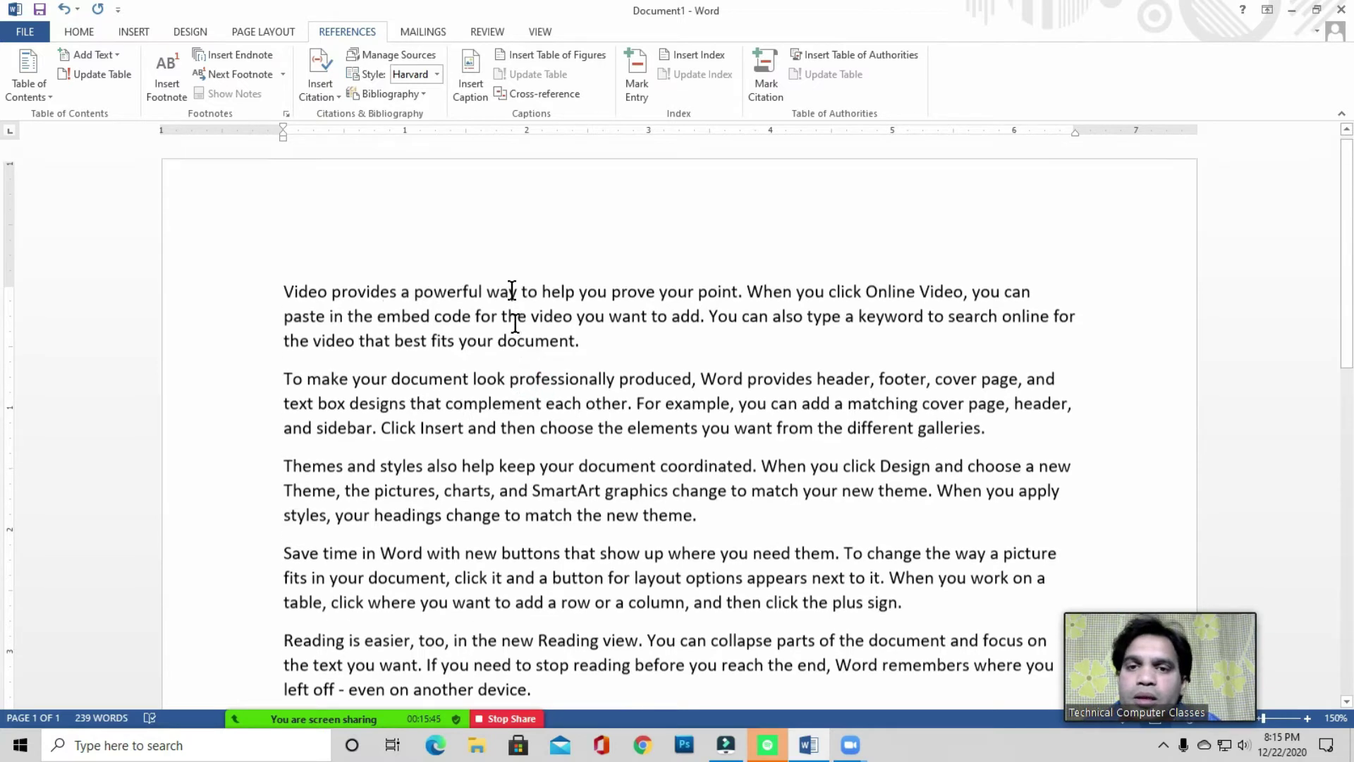
{"action": "left_click", "coordinate": [460, 320]}
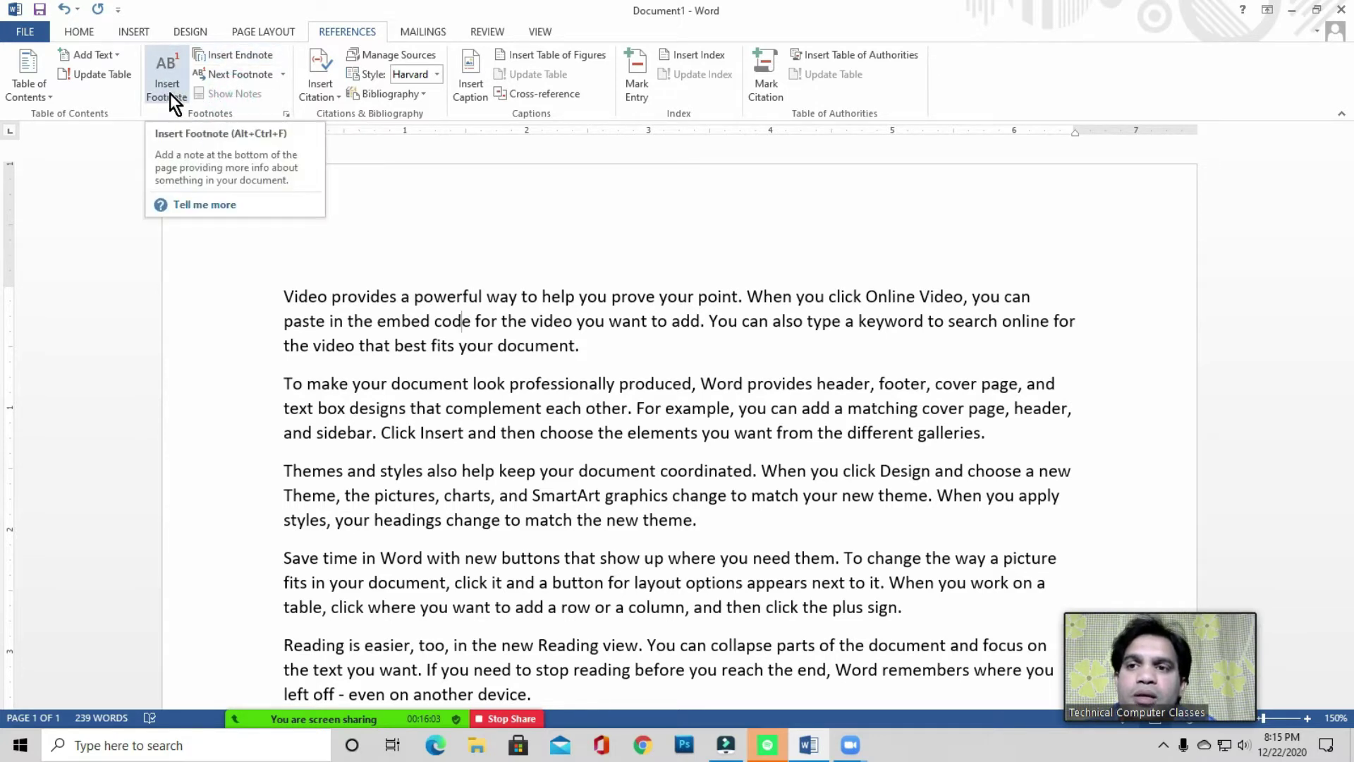
{"action": "scroll", "coordinate": [328, 319], "scroll_direction": "down", "scroll_amount": 4}
{"action": "scroll", "coordinate": [328, 319], "scroll_direction": "down", "scroll_amount": 3}
{"action": "scroll", "coordinate": [330, 317], "scroll_direction": "up", "scroll_amount": 2}
{"action": "scroll", "coordinate": [384, 379], "scroll_direction": "down", "scroll_amount": 6}
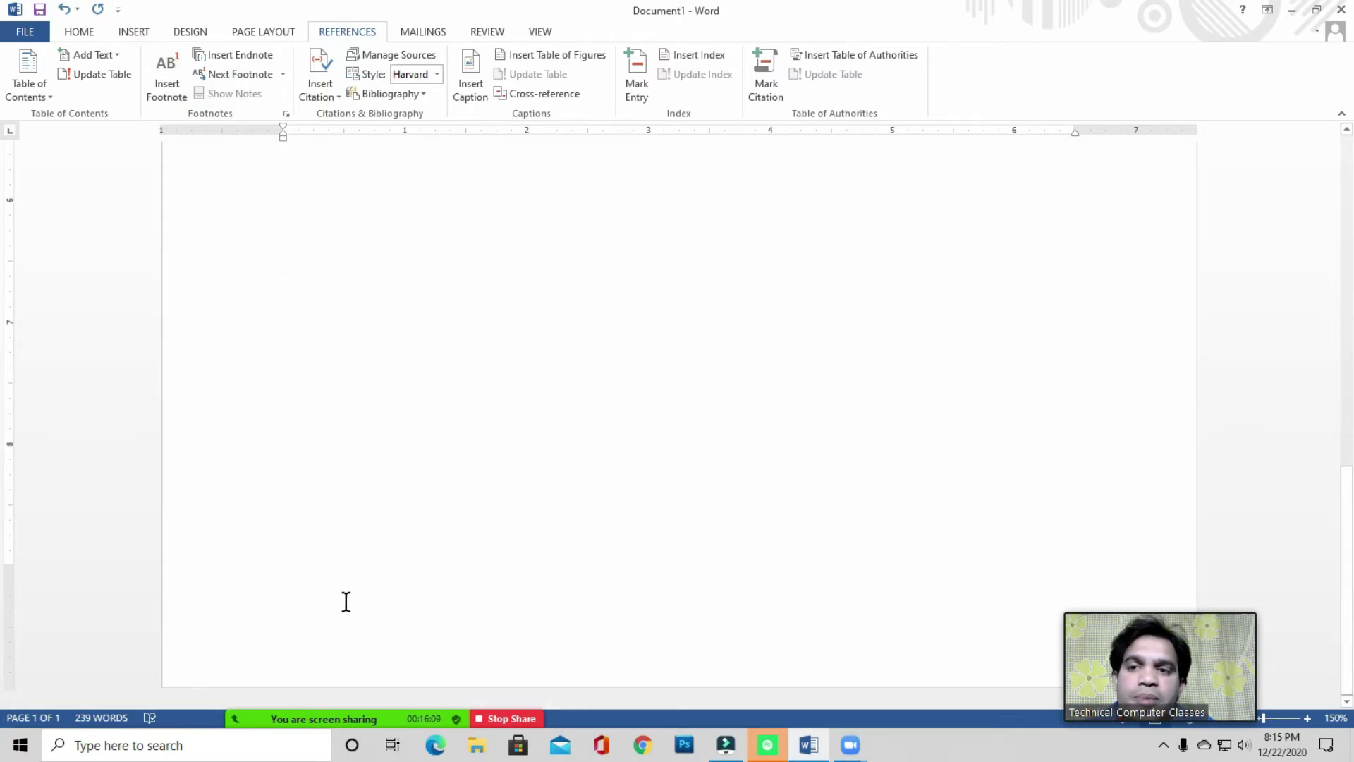
{"action": "scroll", "coordinate": [368, 340], "scroll_direction": "up", "scroll_amount": 8}
{"action": "scroll", "coordinate": [368, 340], "scroll_direction": "up", "scroll_amount": 3}
{"action": "left_click", "coordinate": [378, 294]}
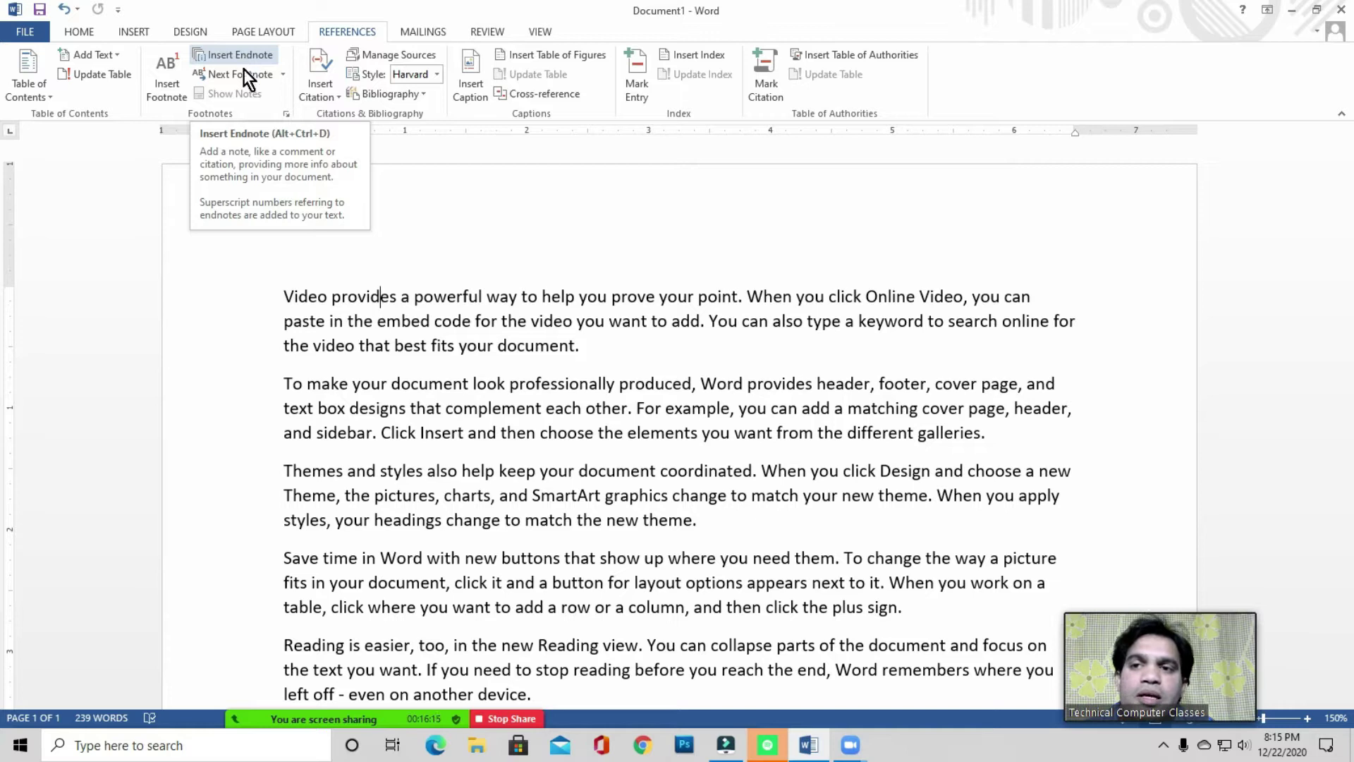
{"action": "scroll", "coordinate": [320, 300], "scroll_direction": "down", "scroll_amount": 4}
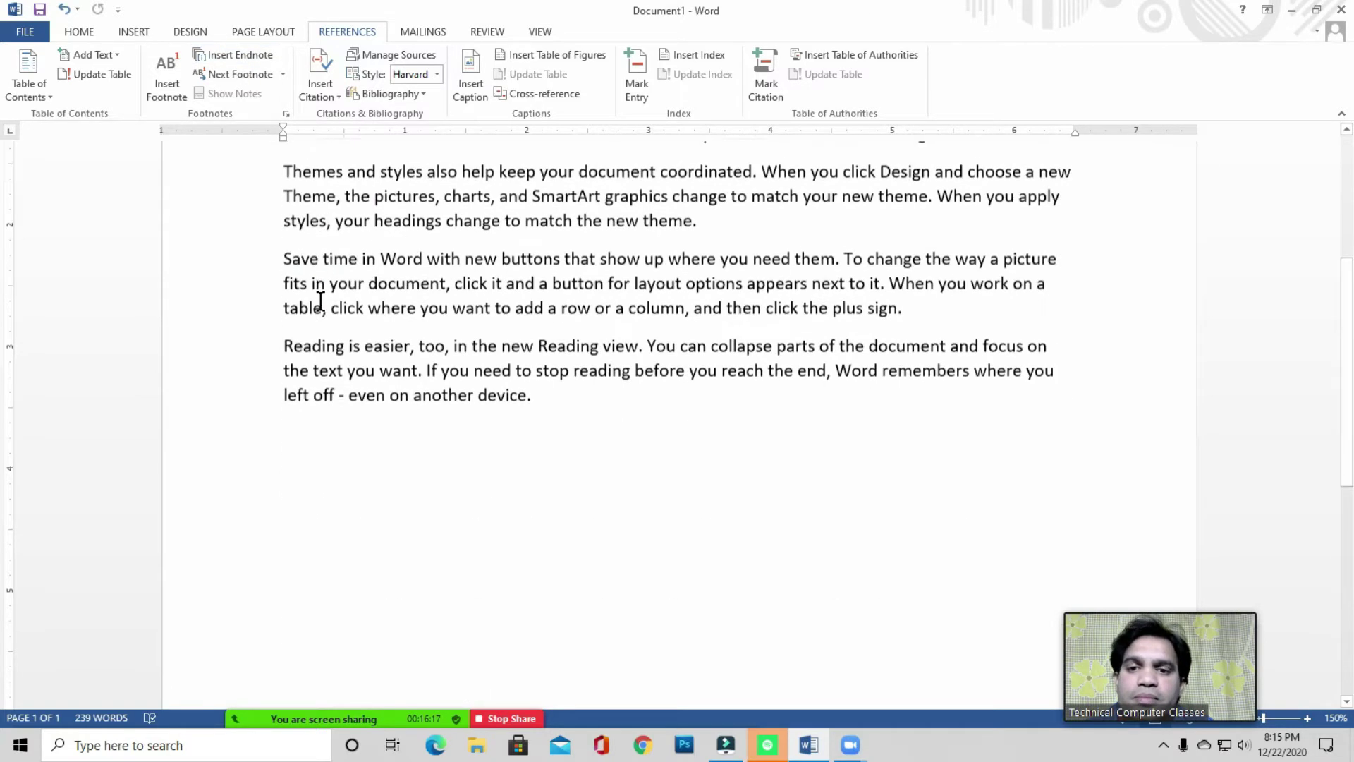
{"action": "left_click", "coordinate": [554, 384]}
{"action": "left_click", "coordinate": [547, 385]}
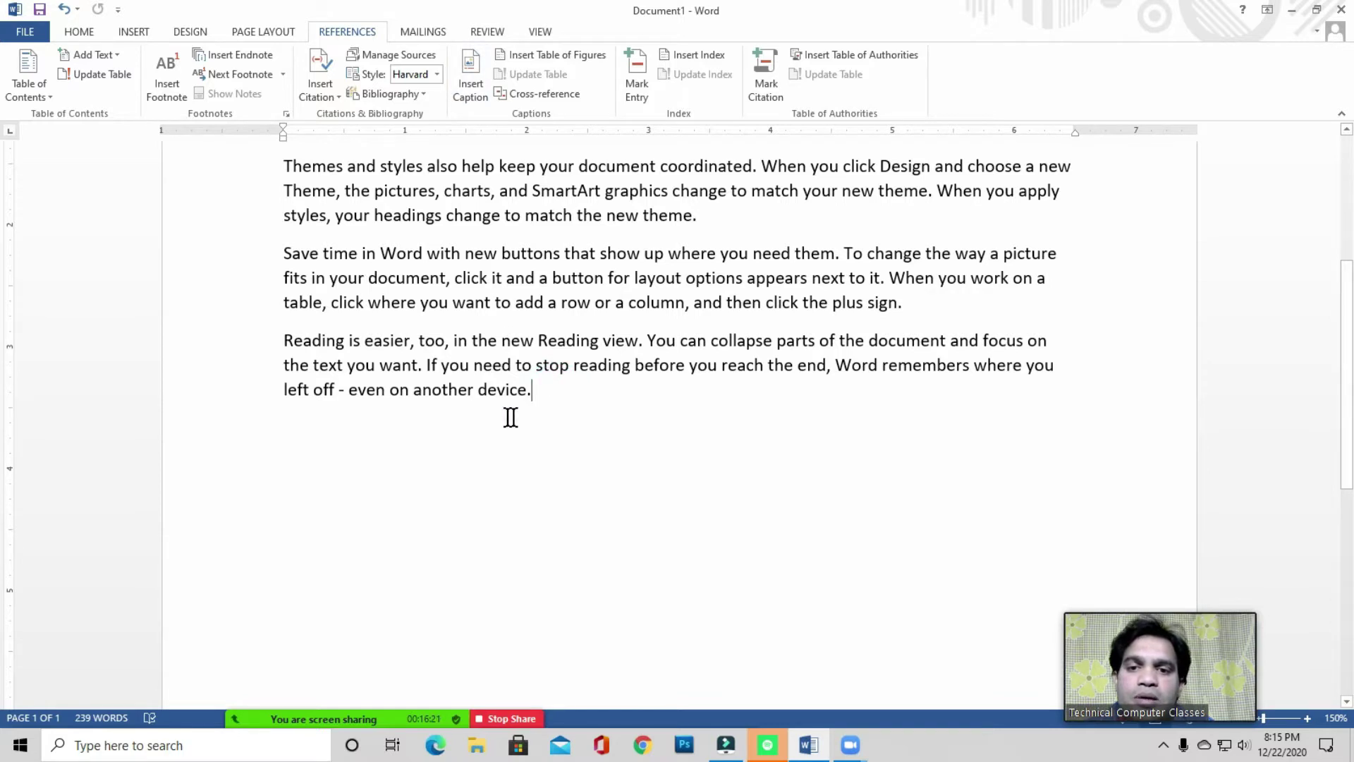
{"action": "left_click", "coordinate": [547, 392]}
{"action": "left_click", "coordinate": [290, 458]}
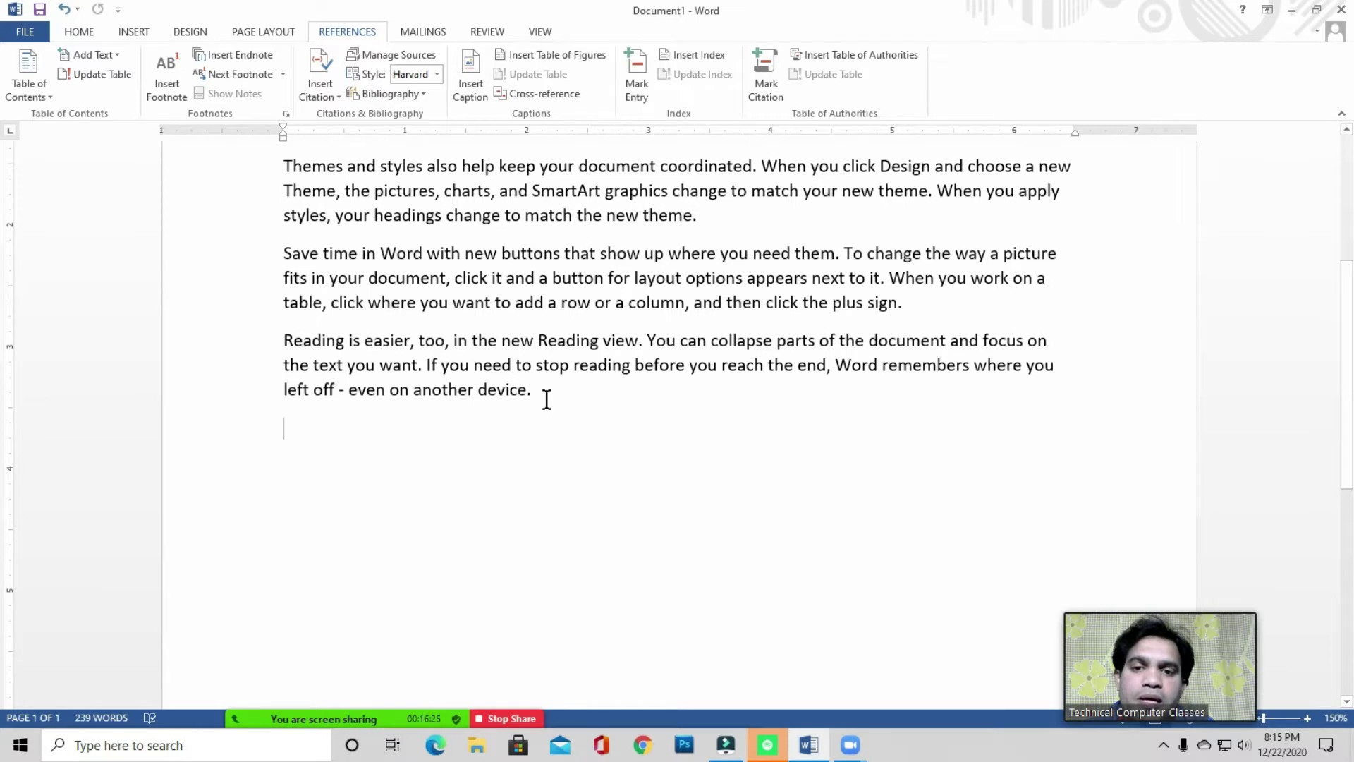
{"action": "scroll", "coordinate": [547, 396], "scroll_direction": "down", "scroll_amount": 2}
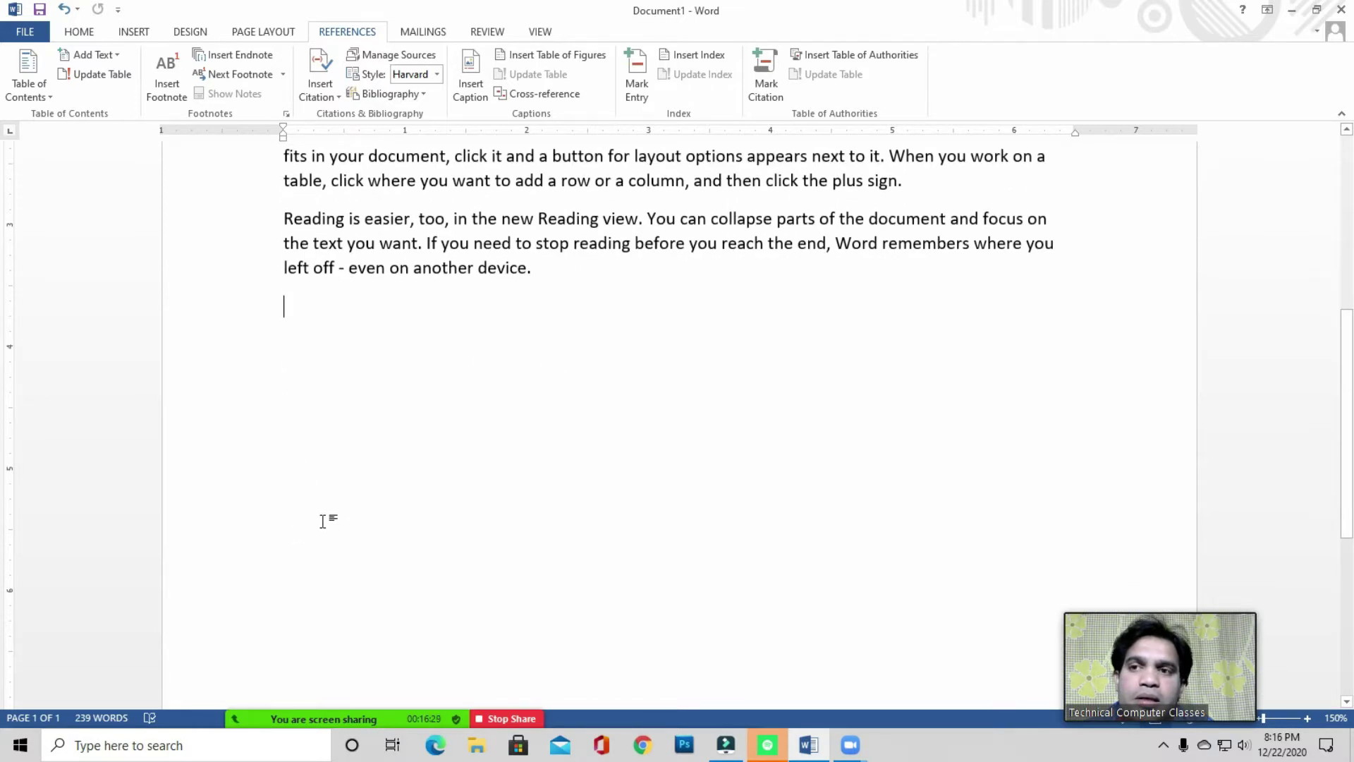
{"action": "scroll", "coordinate": [323, 522], "scroll_direction": "up", "scroll_amount": 7}
{"action": "left_click", "coordinate": [349, 296]}
{"action": "left_click", "coordinate": [362, 296]}
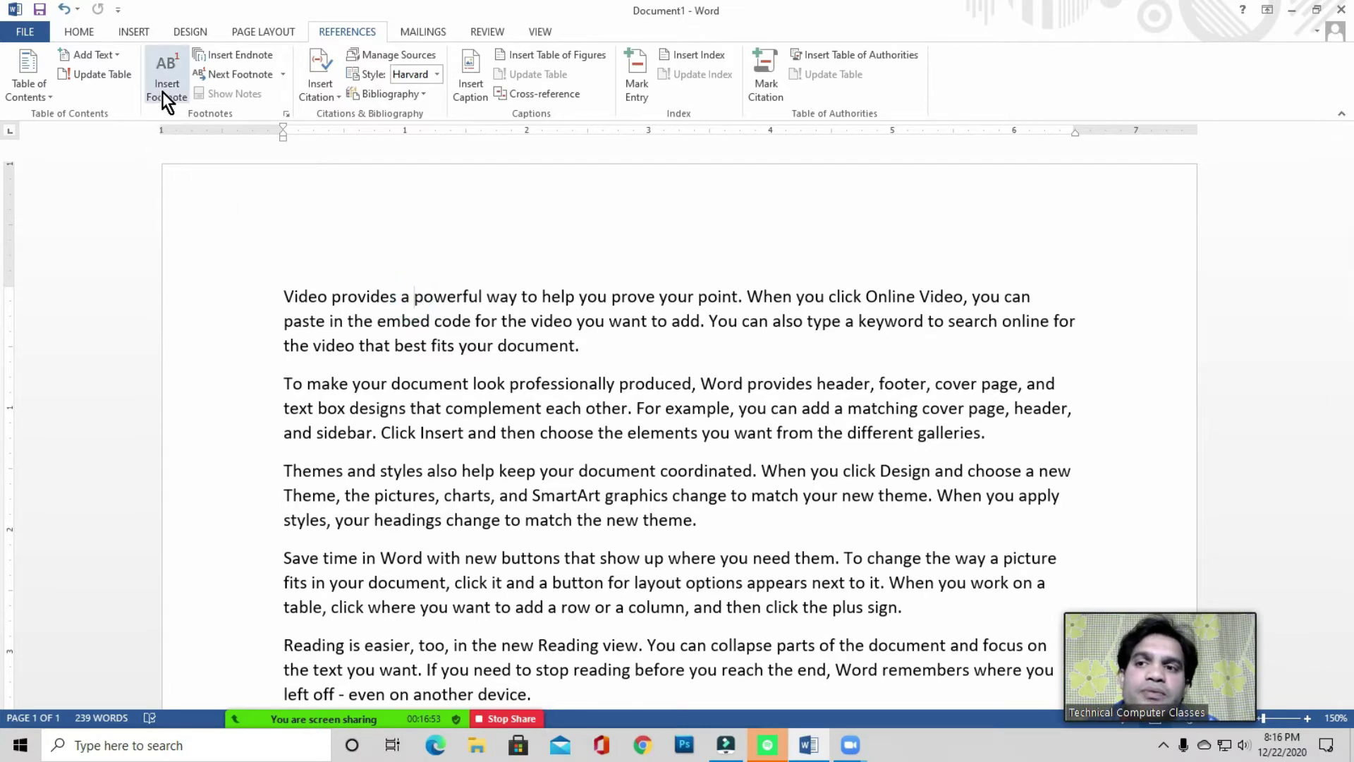
{"action": "left_click", "coordinate": [484, 297]}
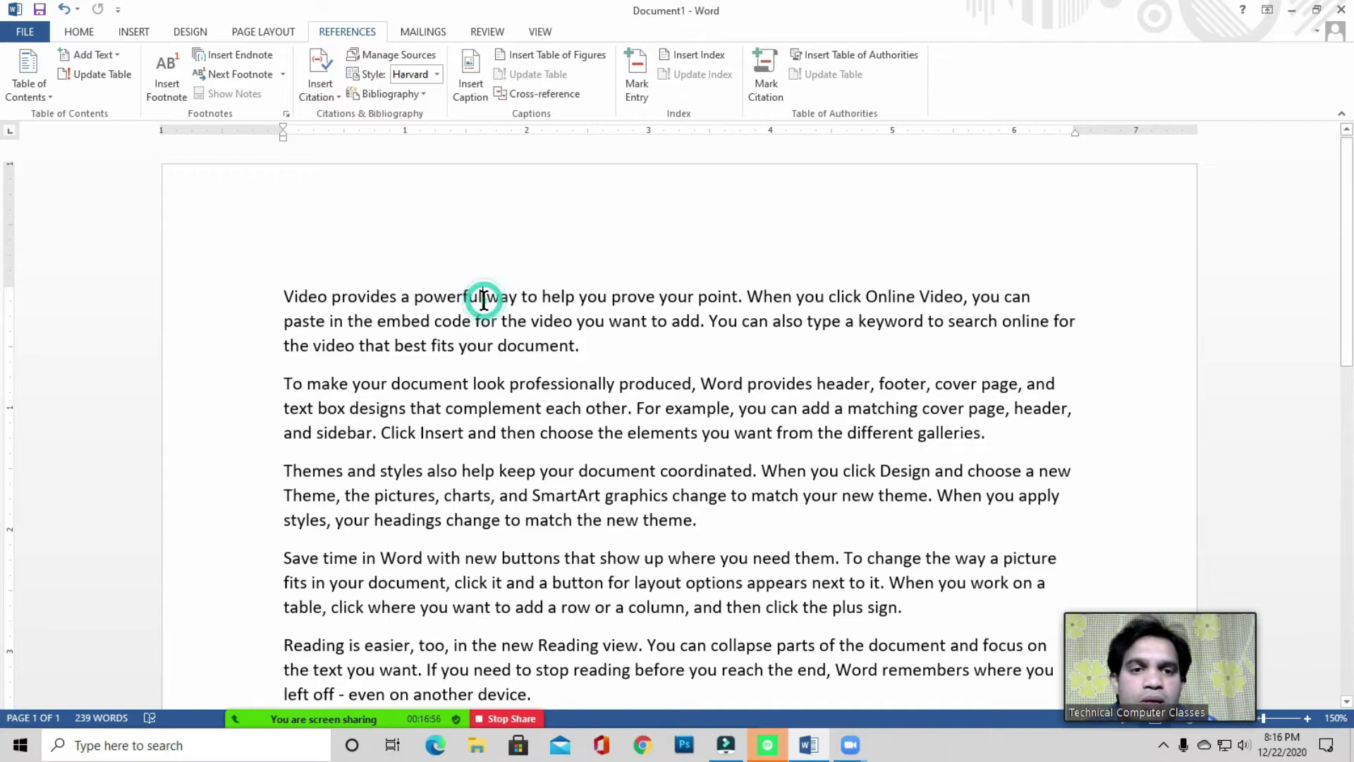
{"action": "left_click", "coordinate": [606, 300]}
{"action": "scroll", "coordinate": [613, 282], "scroll_direction": "down", "scroll_amount": 1}
{"action": "left_click", "coordinate": [553, 260]}
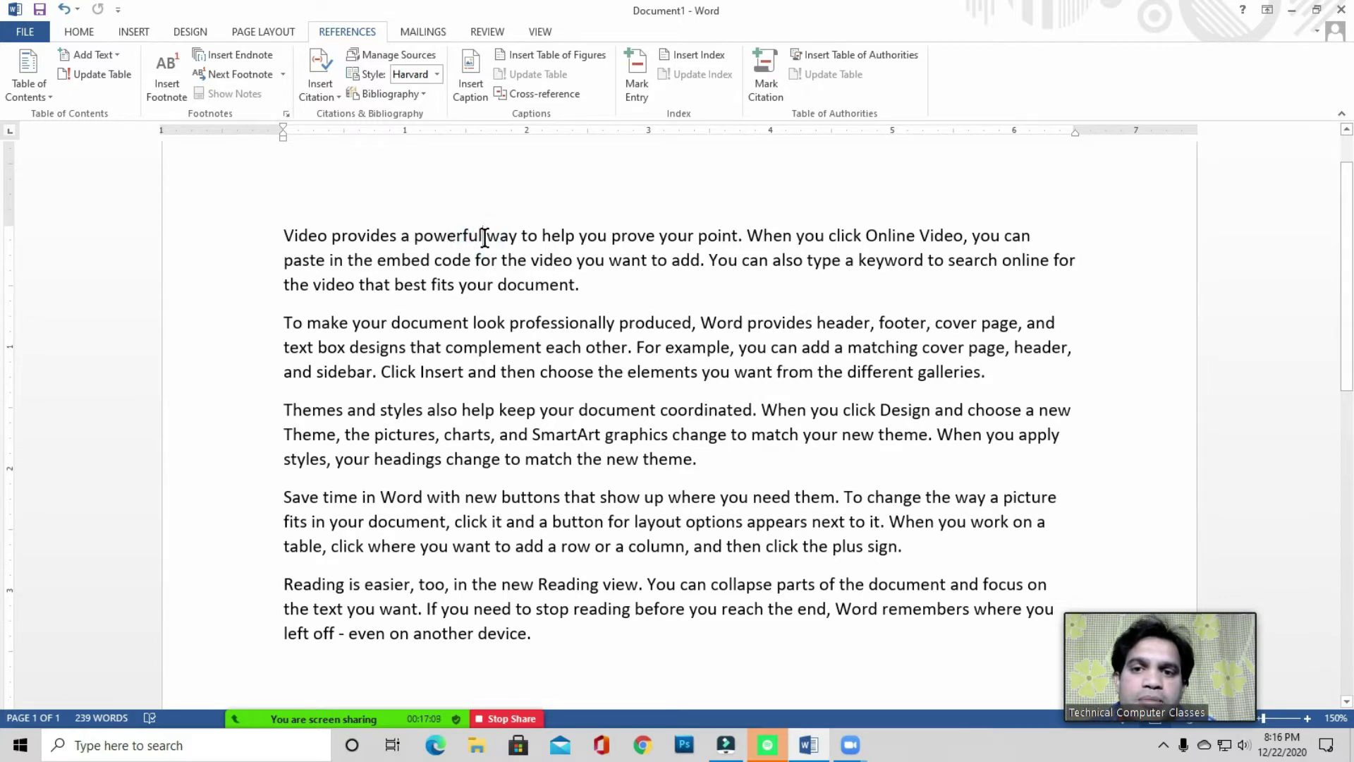
{"action": "left_click", "coordinate": [484, 237]}
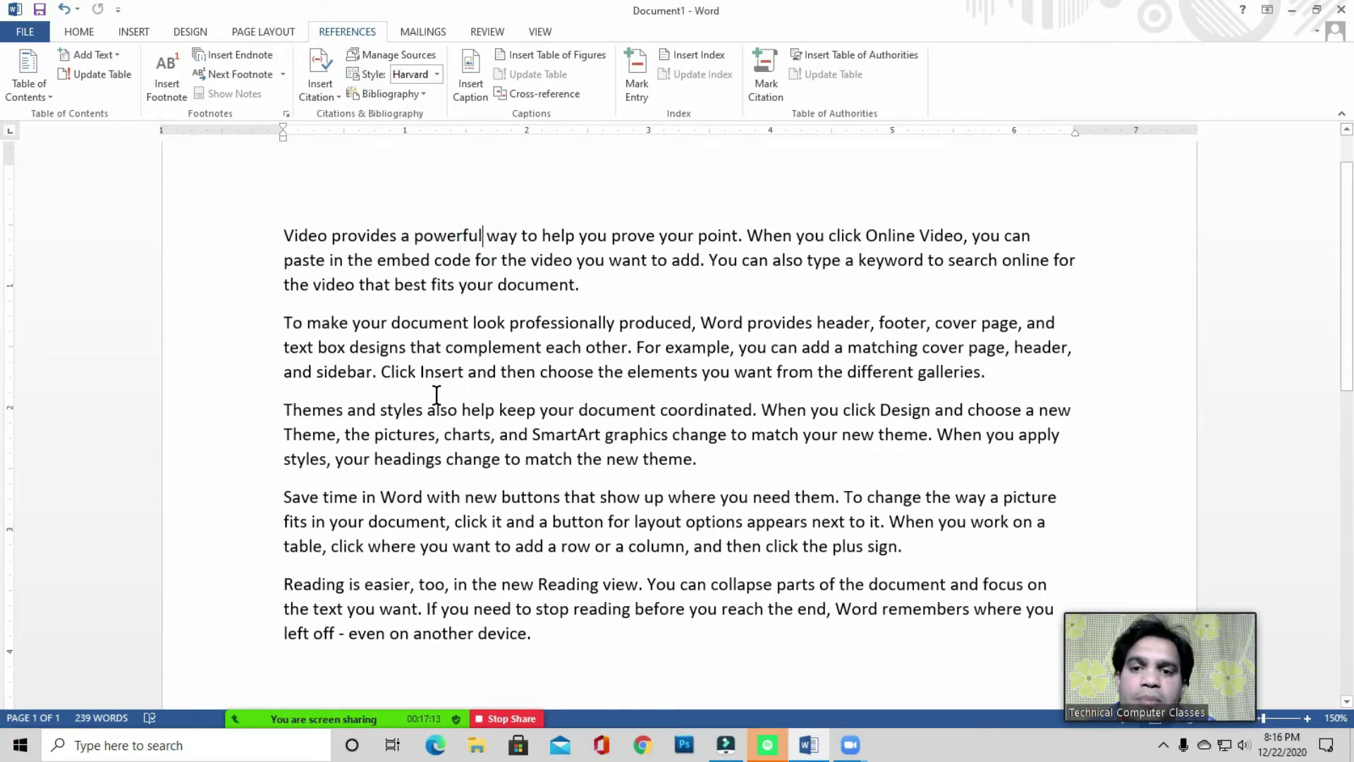
{"action": "scroll", "coordinate": [435, 393], "scroll_direction": "down", "scroll_amount": 2}
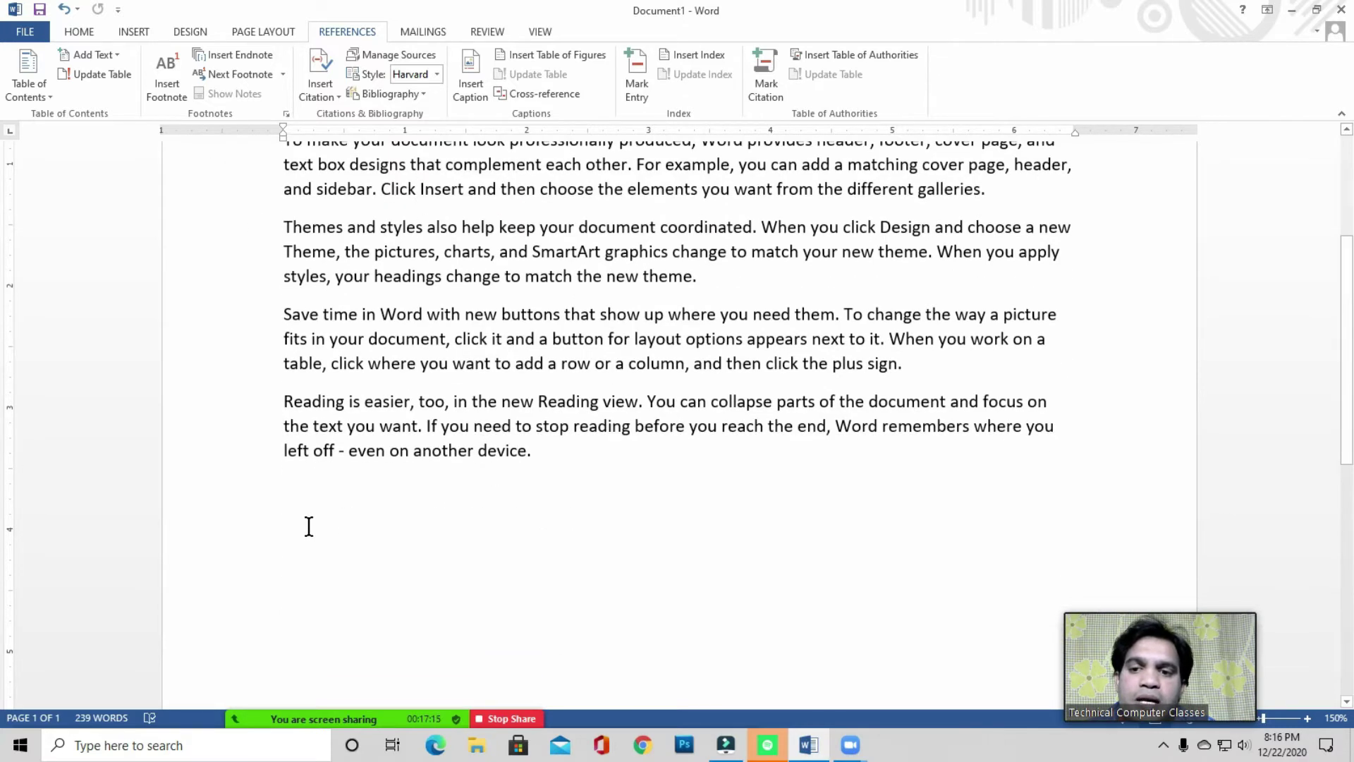
{"action": "scroll", "coordinate": [311, 521], "scroll_direction": "down", "scroll_amount": 5}
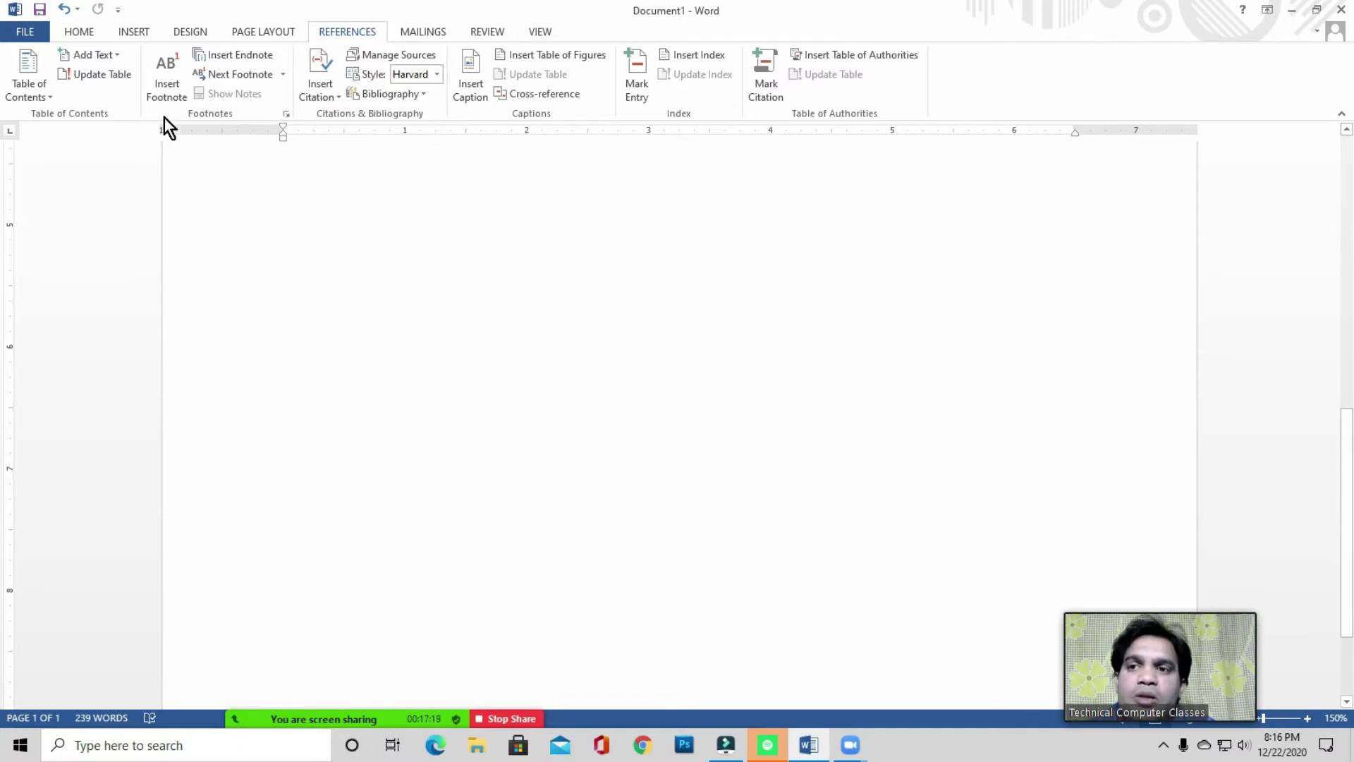
{"action": "scroll", "coordinate": [567, 343], "scroll_direction": "up", "scroll_amount": 5}
{"action": "scroll", "coordinate": [568, 343], "scroll_direction": "up", "scroll_amount": 1}
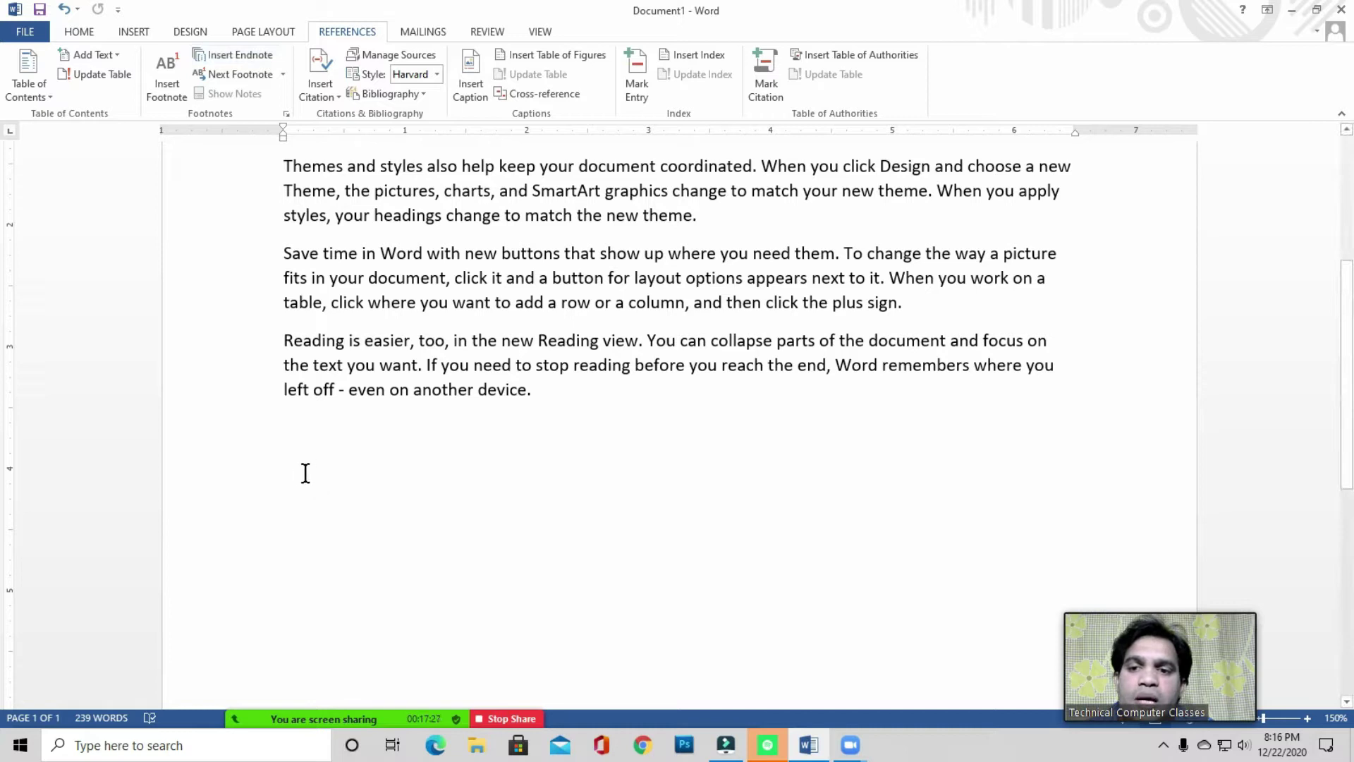
{"action": "scroll", "coordinate": [432, 459], "scroll_direction": "up", "scroll_amount": 4}
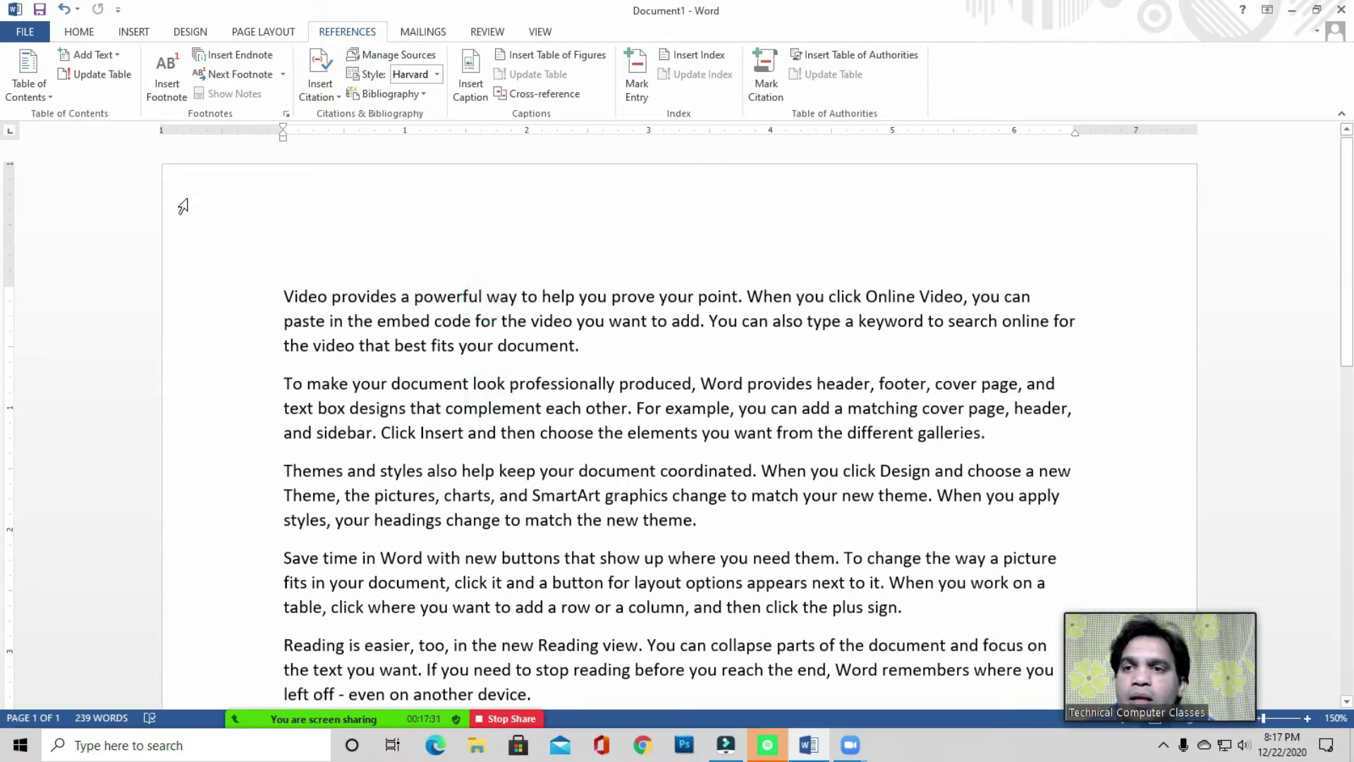
{"action": "left_click", "coordinate": [167, 87]}
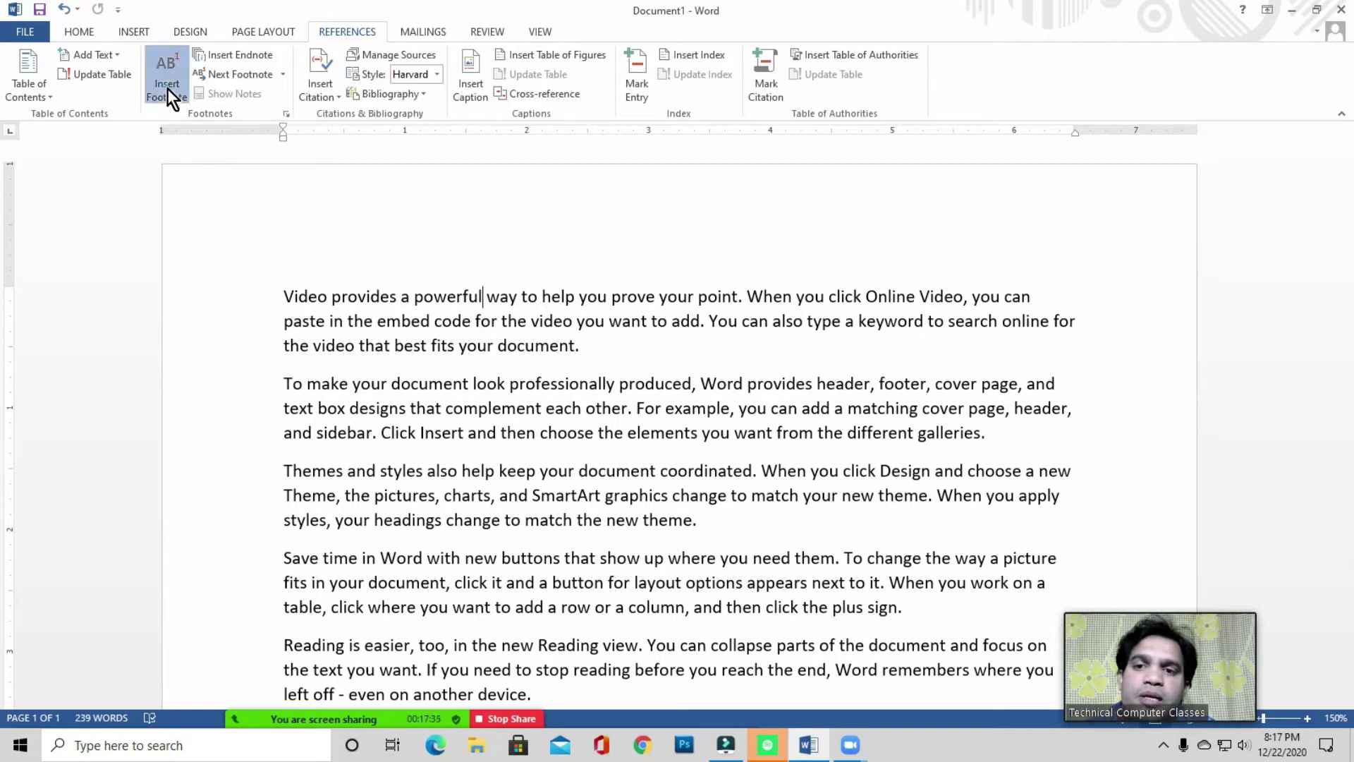
{"action": "scroll", "coordinate": [334, 666], "scroll_direction": "down", "scroll_amount": 2}
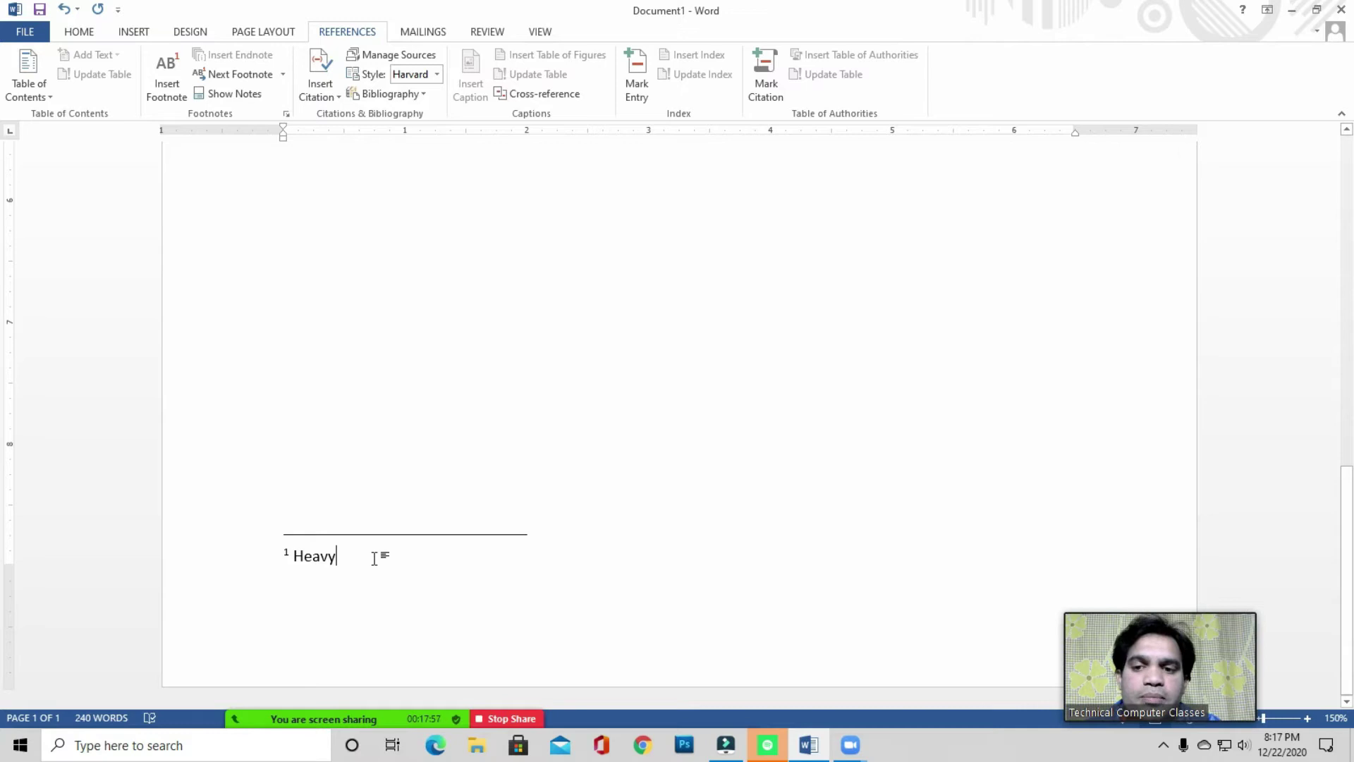
{"action": "scroll", "coordinate": [387, 555], "scroll_direction": "up", "scroll_amount": 10}
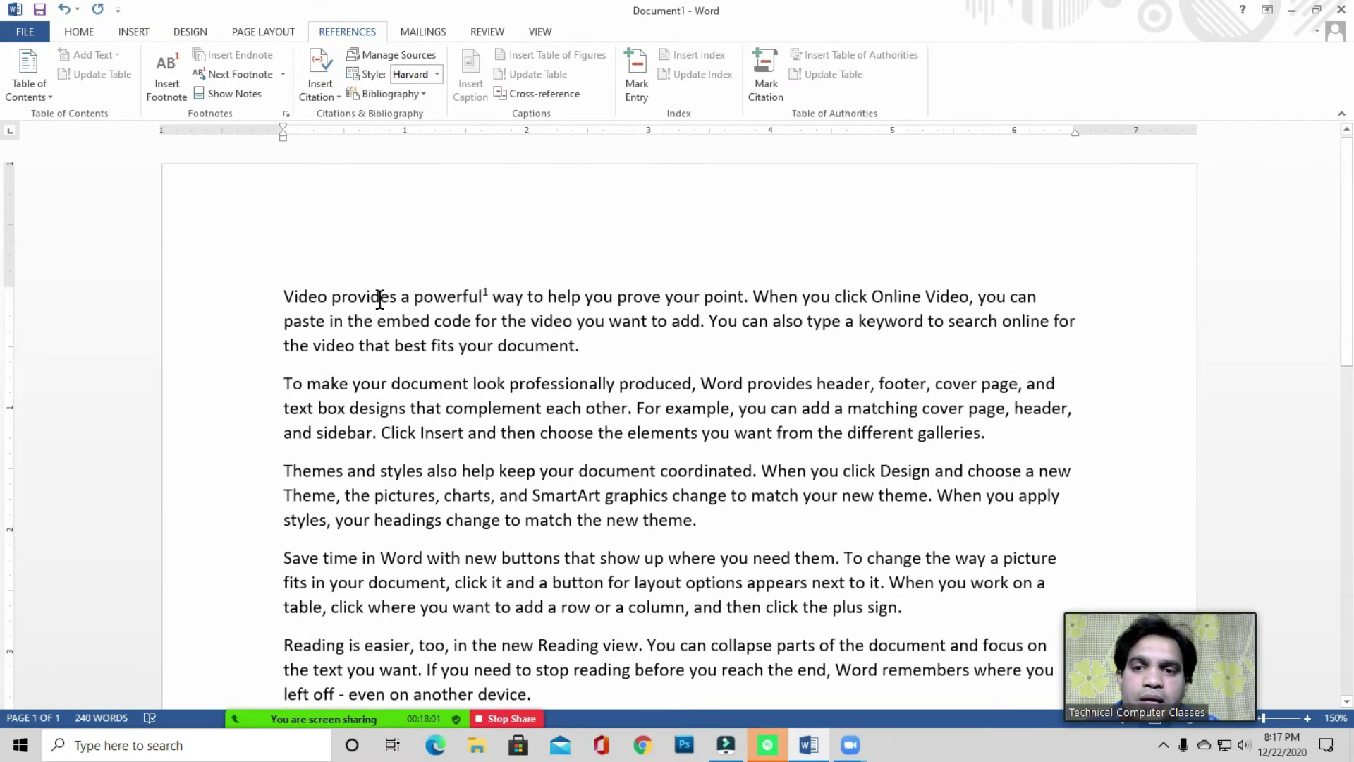
- View footnote 1, then insert an endnote after 'document' in the first paragraph
{"action": "mouse_move", "coordinate": [455, 296]}
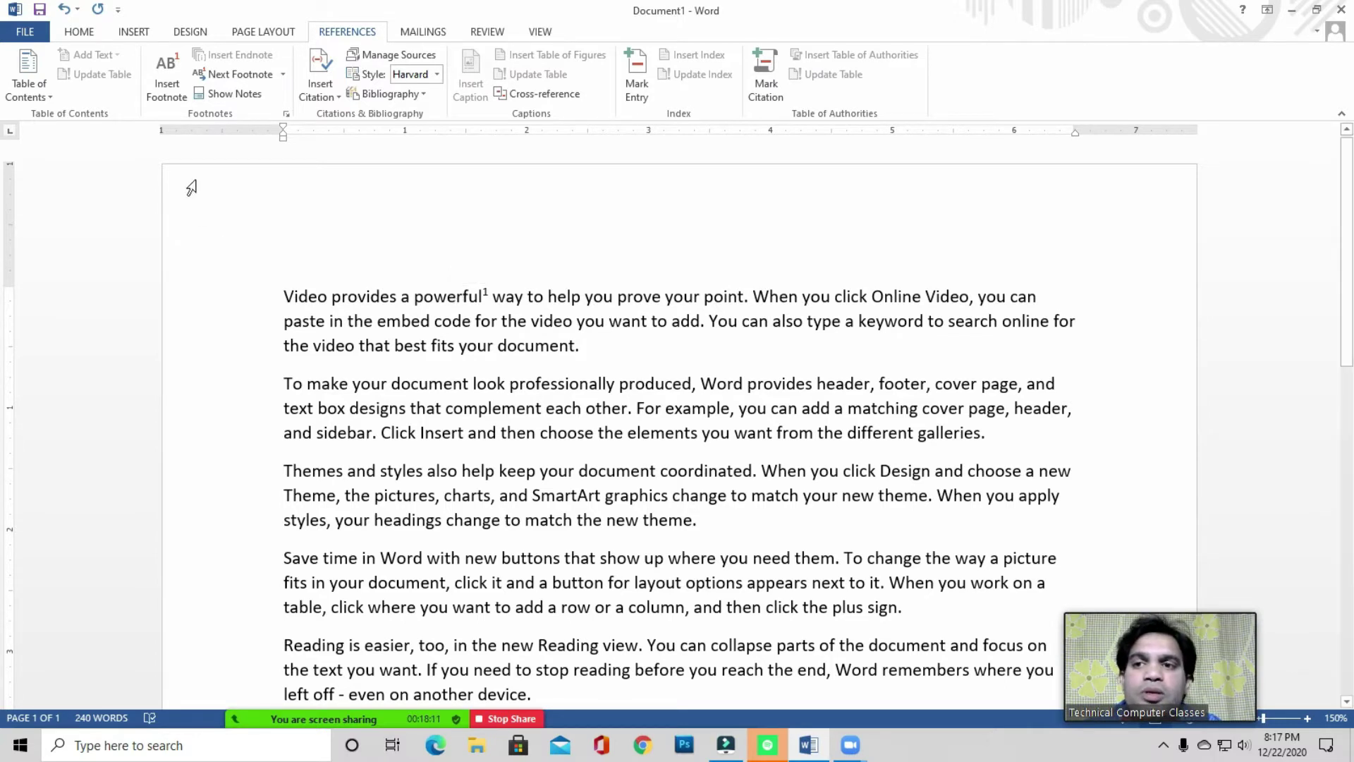
{"action": "double_click", "coordinate": [484, 295]}
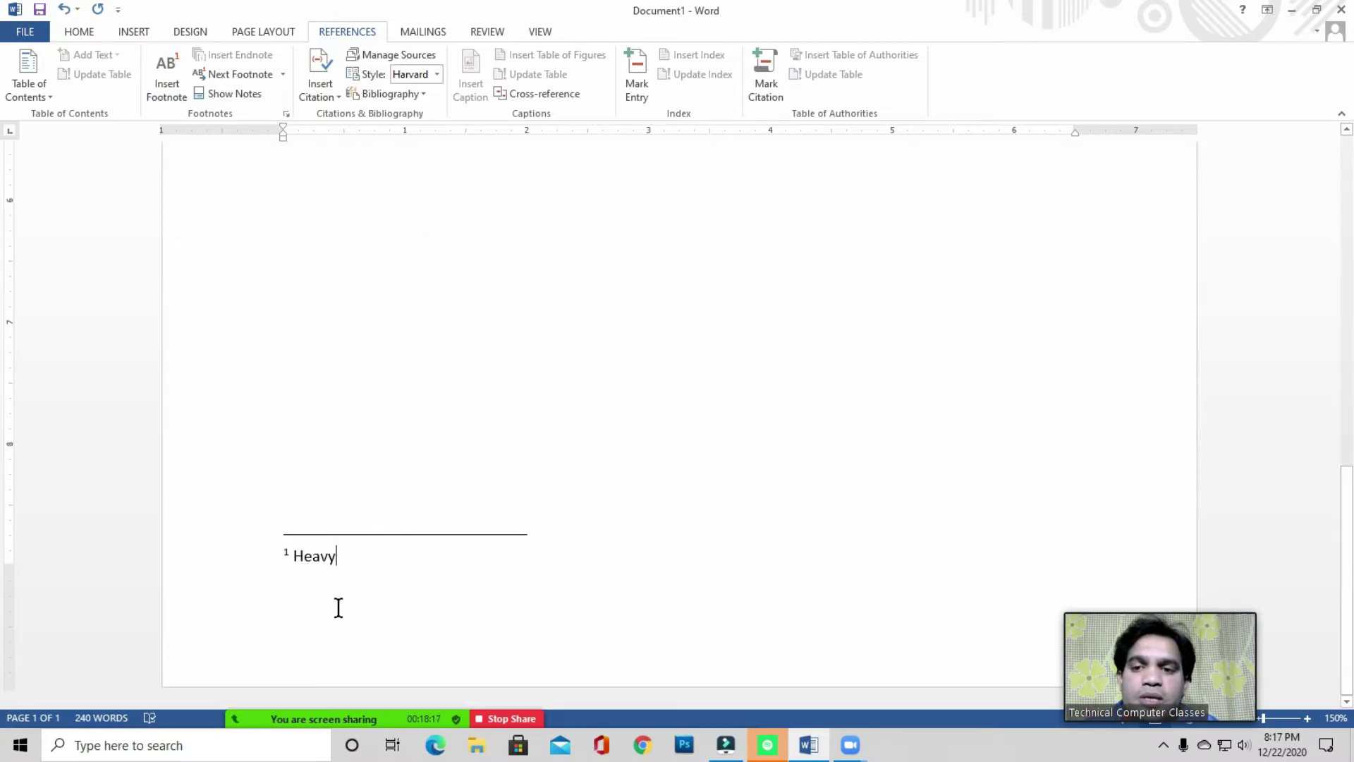
{"action": "scroll", "coordinate": [394, 553], "scroll_direction": "up", "scroll_amount": 10}
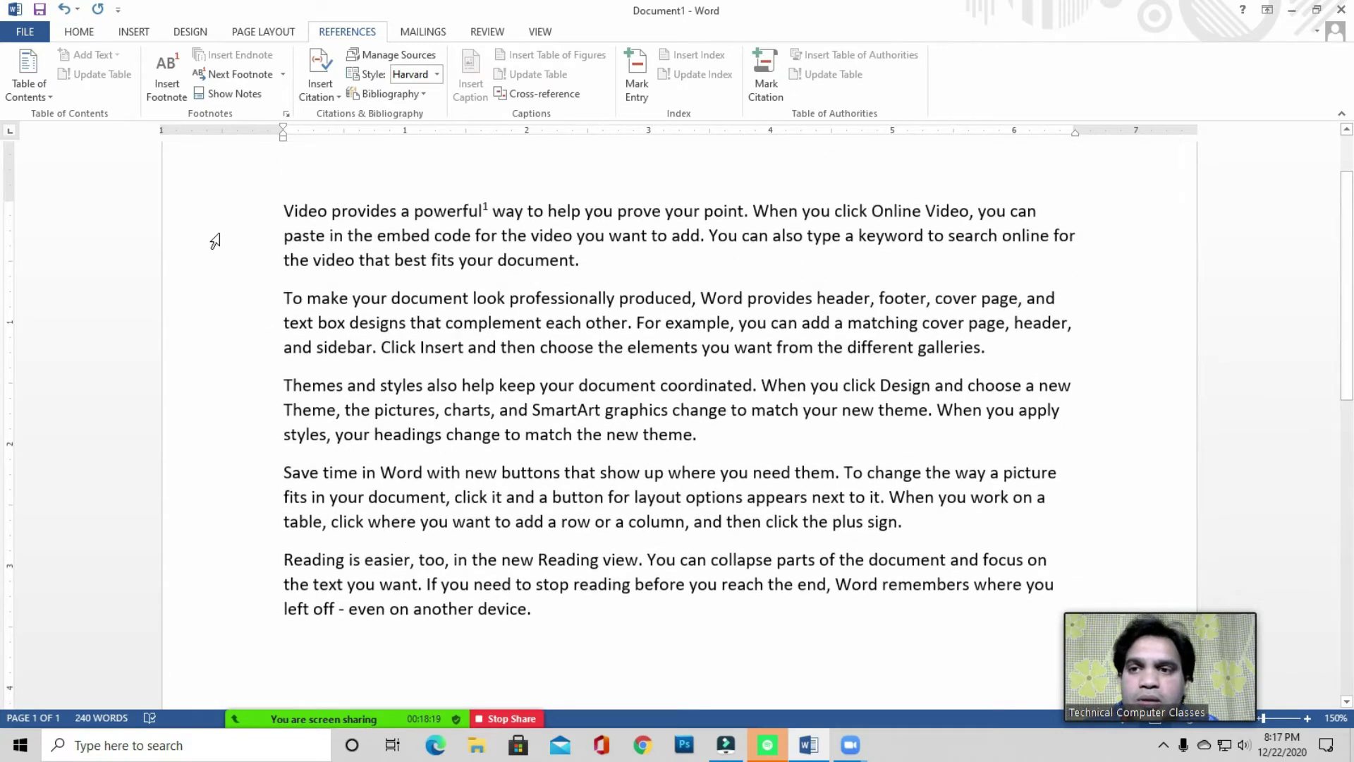
{"action": "left_click", "coordinate": [476, 261]}
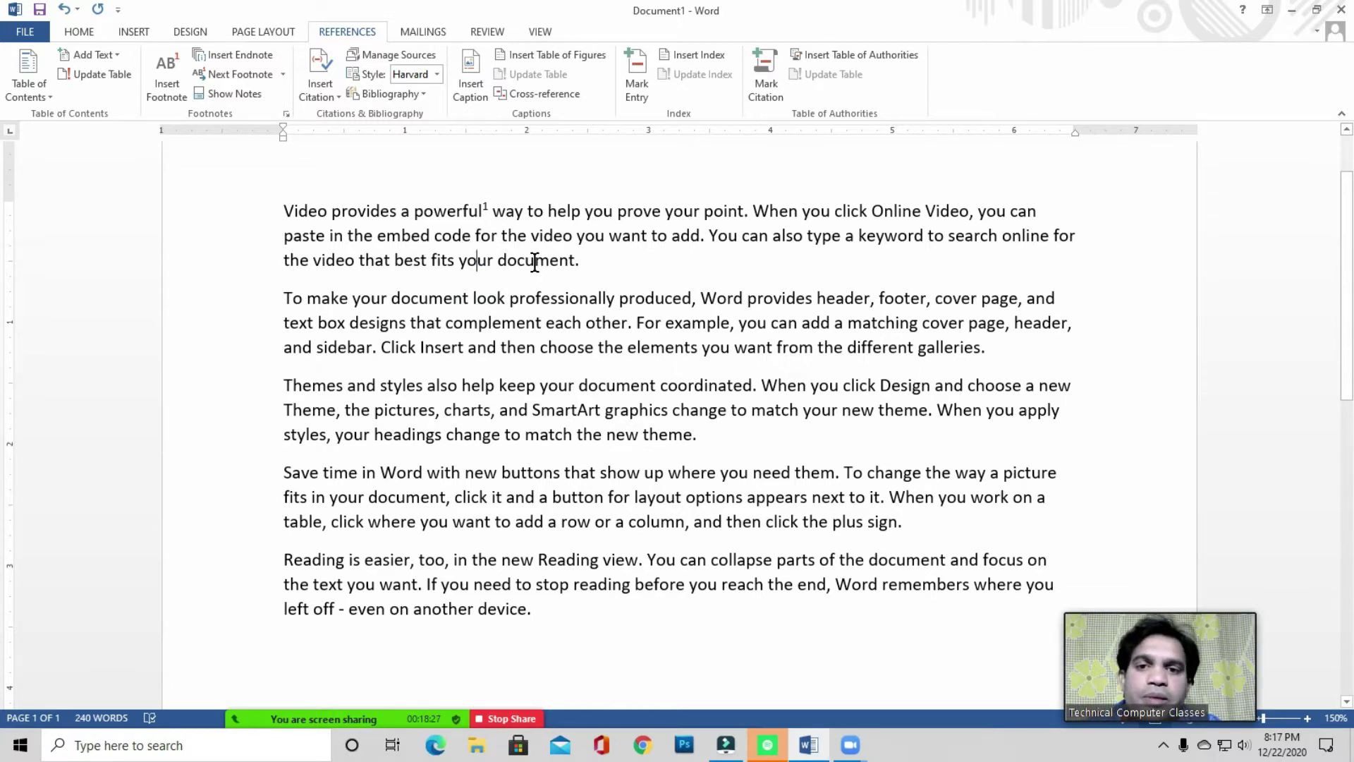
{"action": "left_click", "coordinate": [571, 262]}
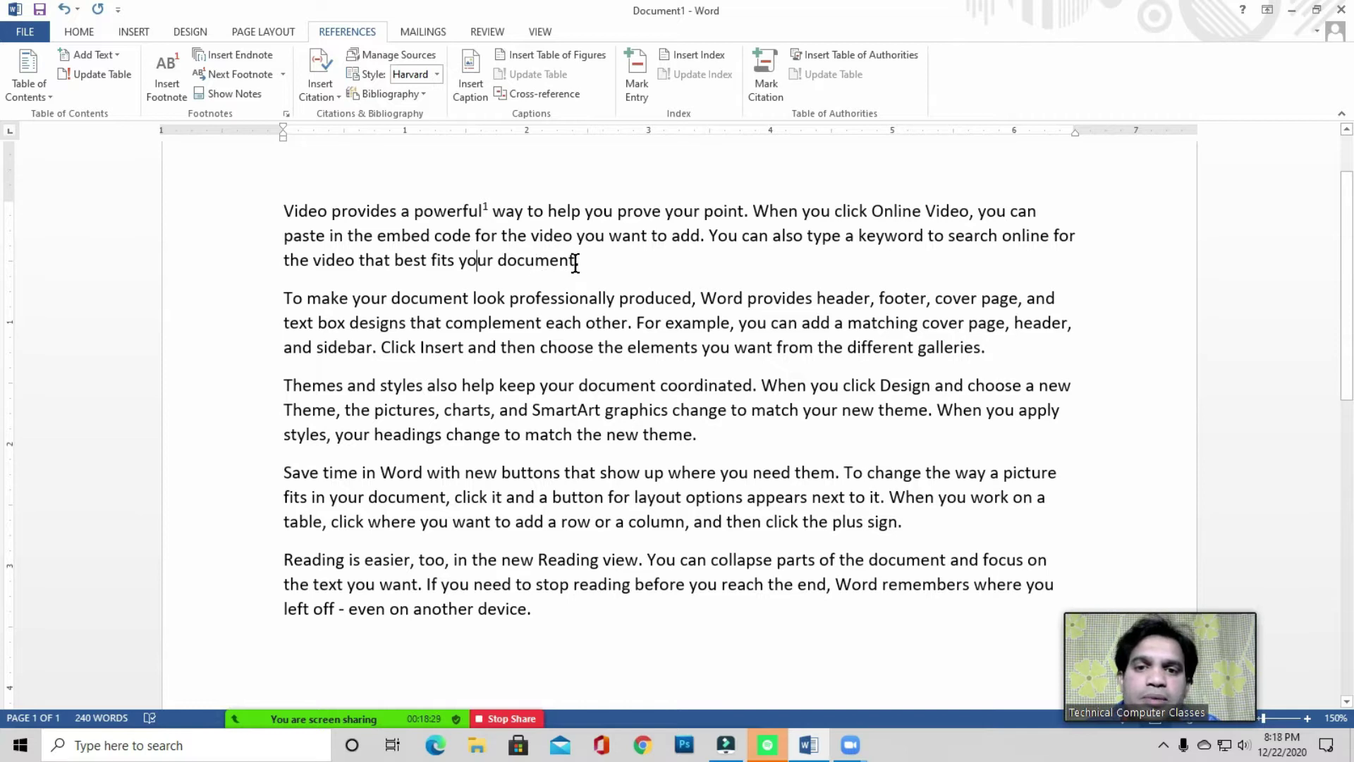
{"action": "left_click", "coordinate": [234, 56]}
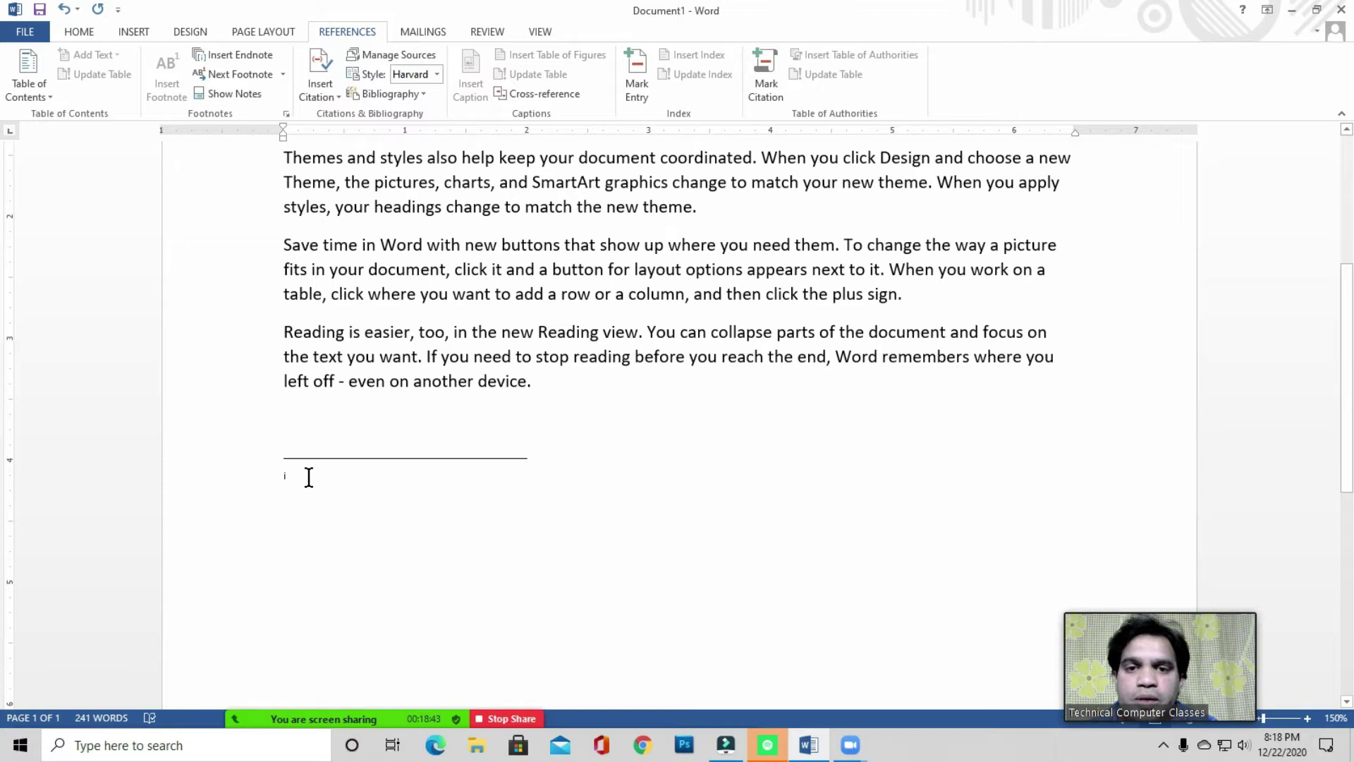
- Type 'Letter, Resume, Project' as the endnote text, correcting typos along the way
{"action": "type", "text": "t"}
{"action": "key", "text": "BackSpace"}
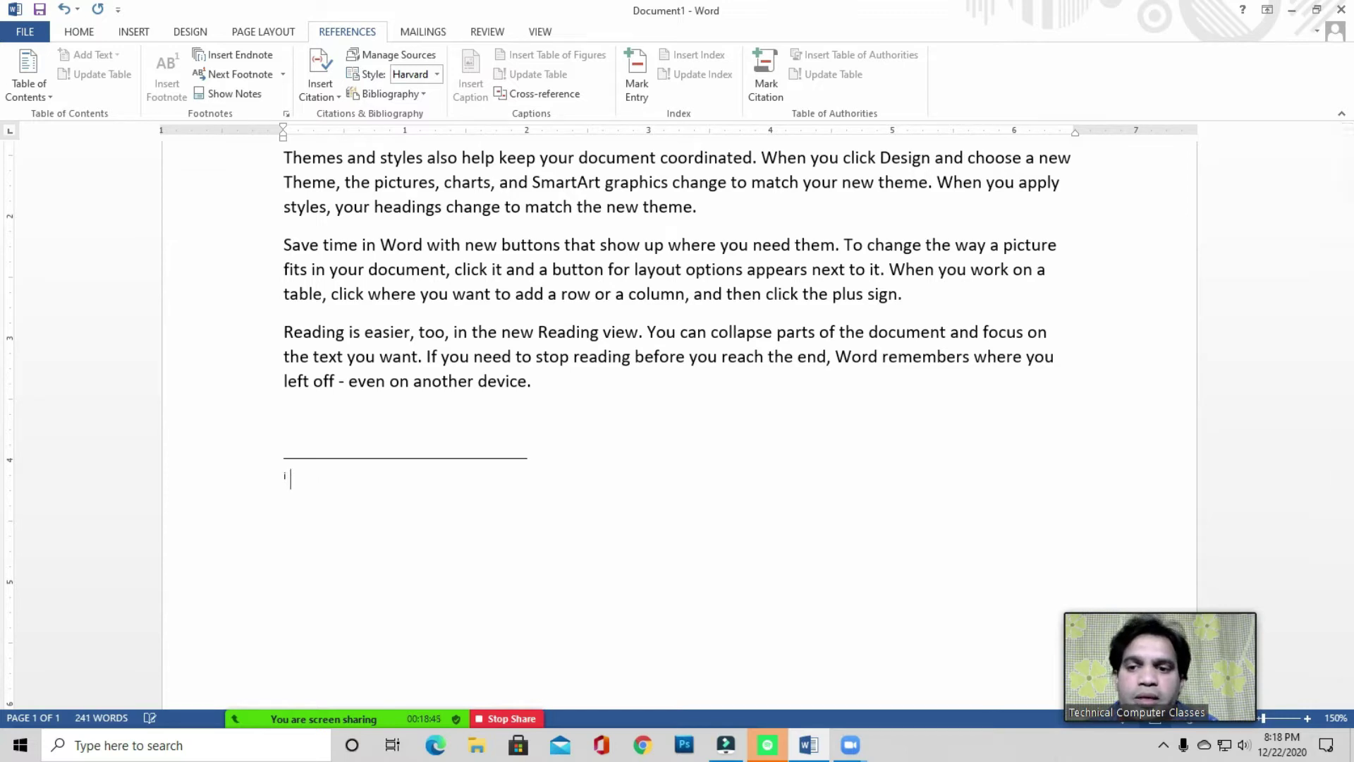
{"action": "type", "text": "Letter,"}
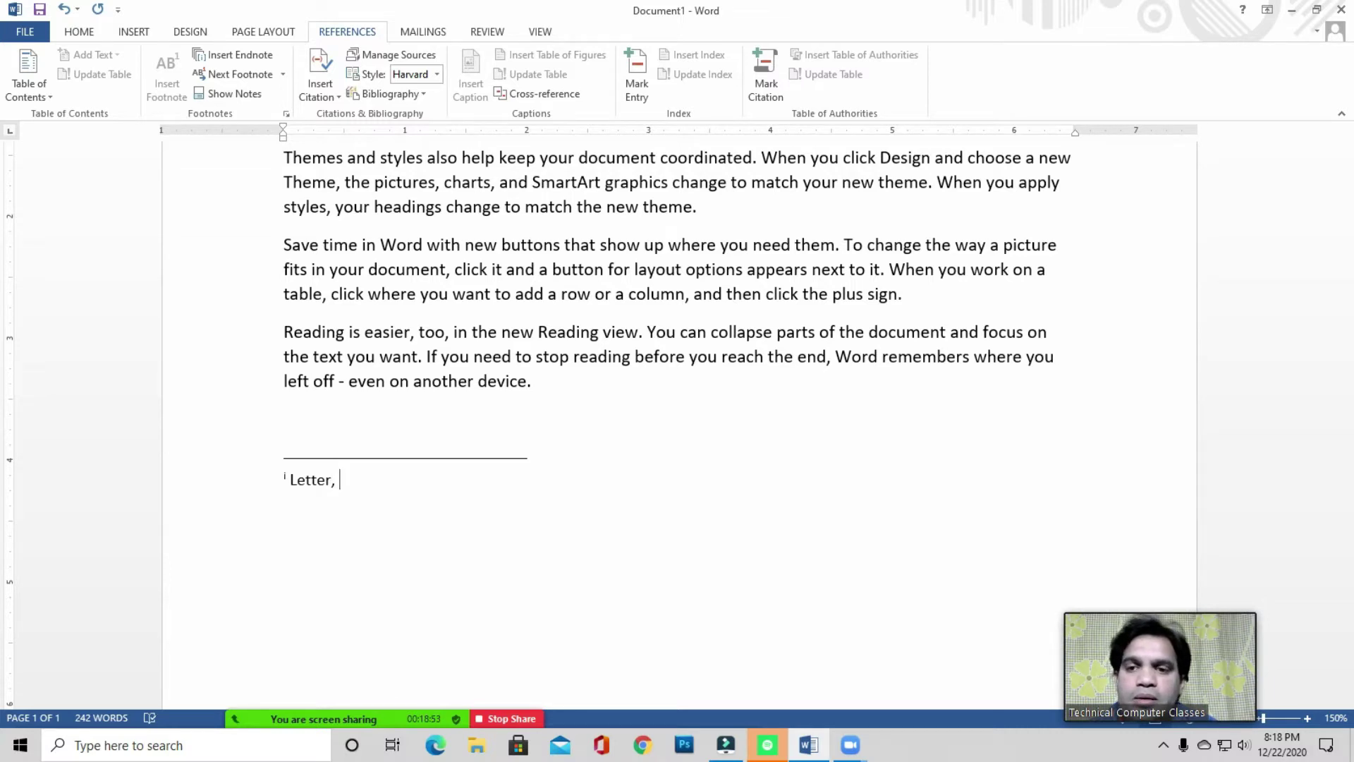
{"action": "key", "text": "BackSpace"}
{"action": "type", "text": "Pub"}
{"action": "key", "text": "BackSpace"}
{"action": "key", "text": "BackSpace"}
{"action": "key", "text": "BackSpace"}
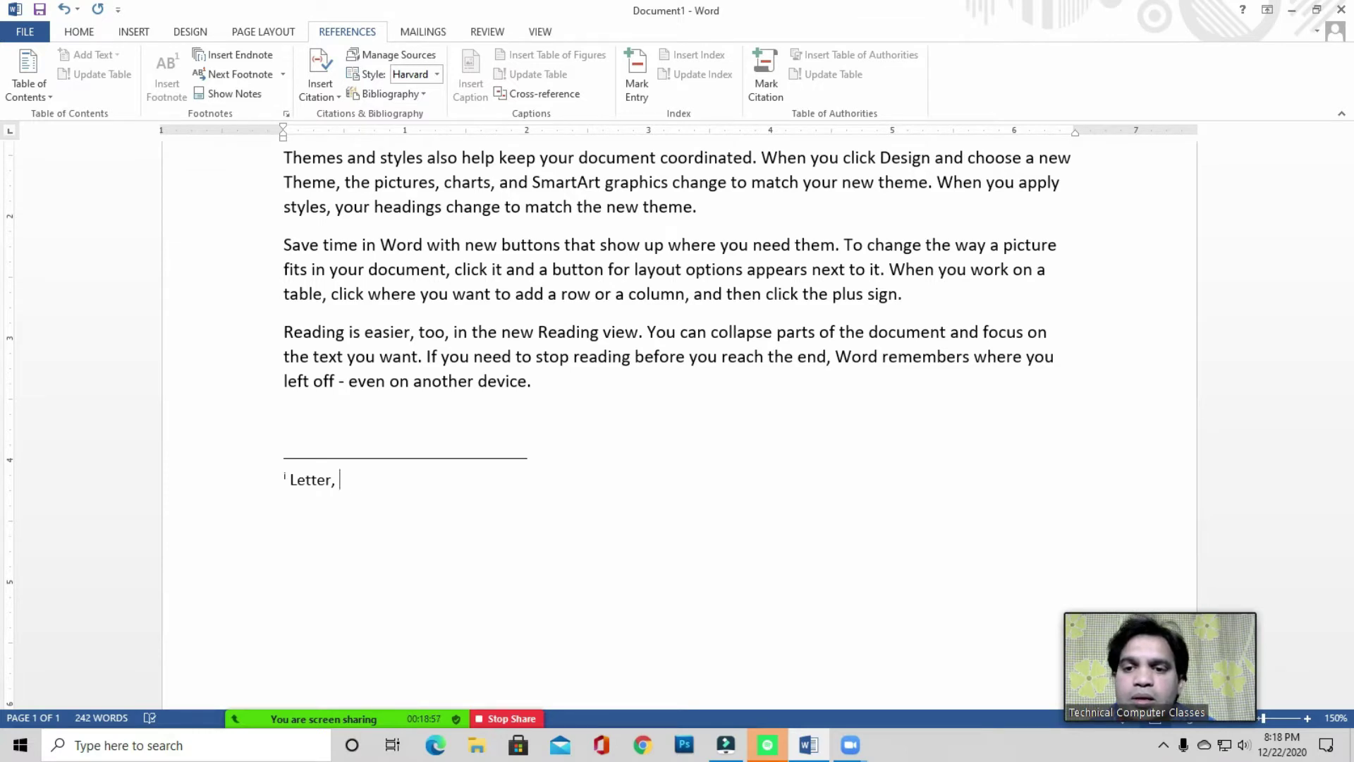
{"action": "type", "text": "B"}
{"action": "key", "text": "BackSpace"}
{"action": "scroll", "coordinate": [348, 416], "scroll_direction": "up", "scroll_amount": 5}
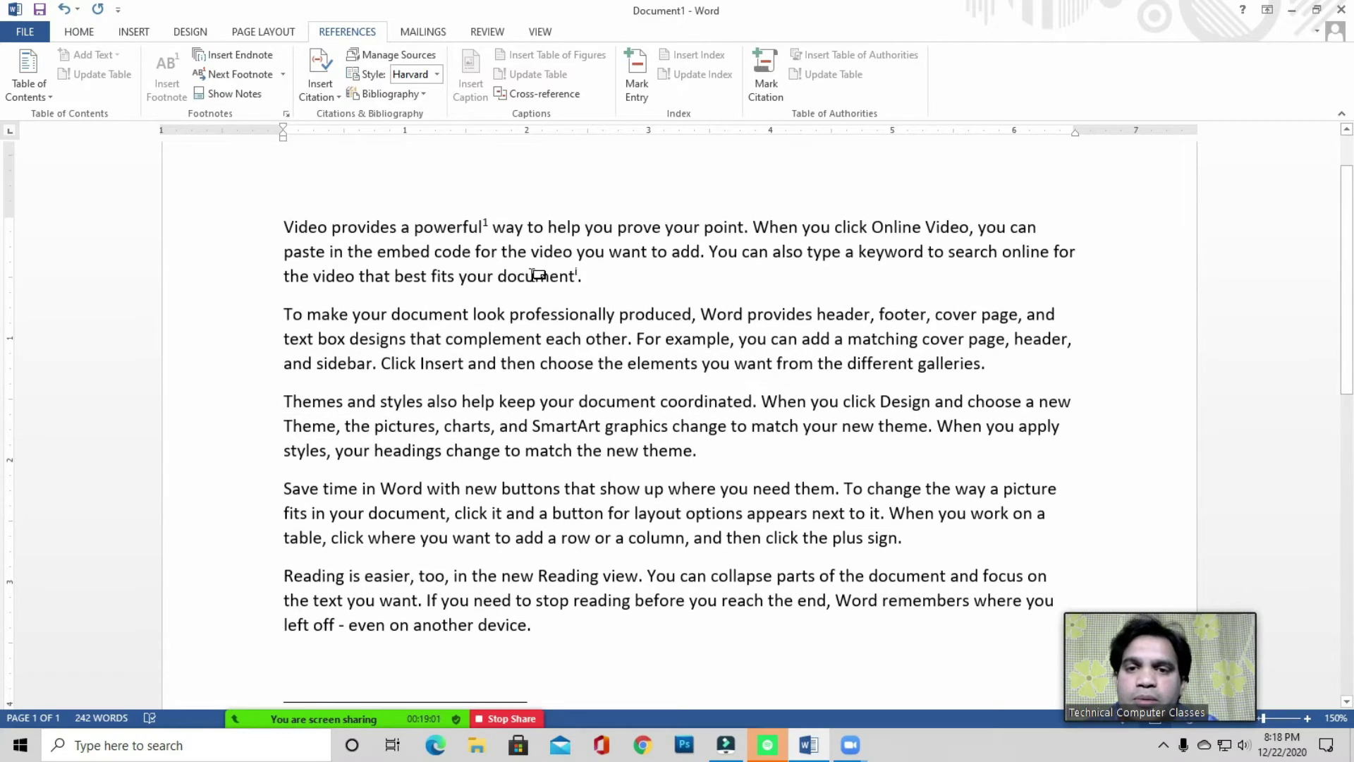
{"action": "scroll", "coordinate": [518, 349], "scroll_direction": "down", "scroll_amount": 4}
{"action": "left_click", "coordinate": [348, 489]}
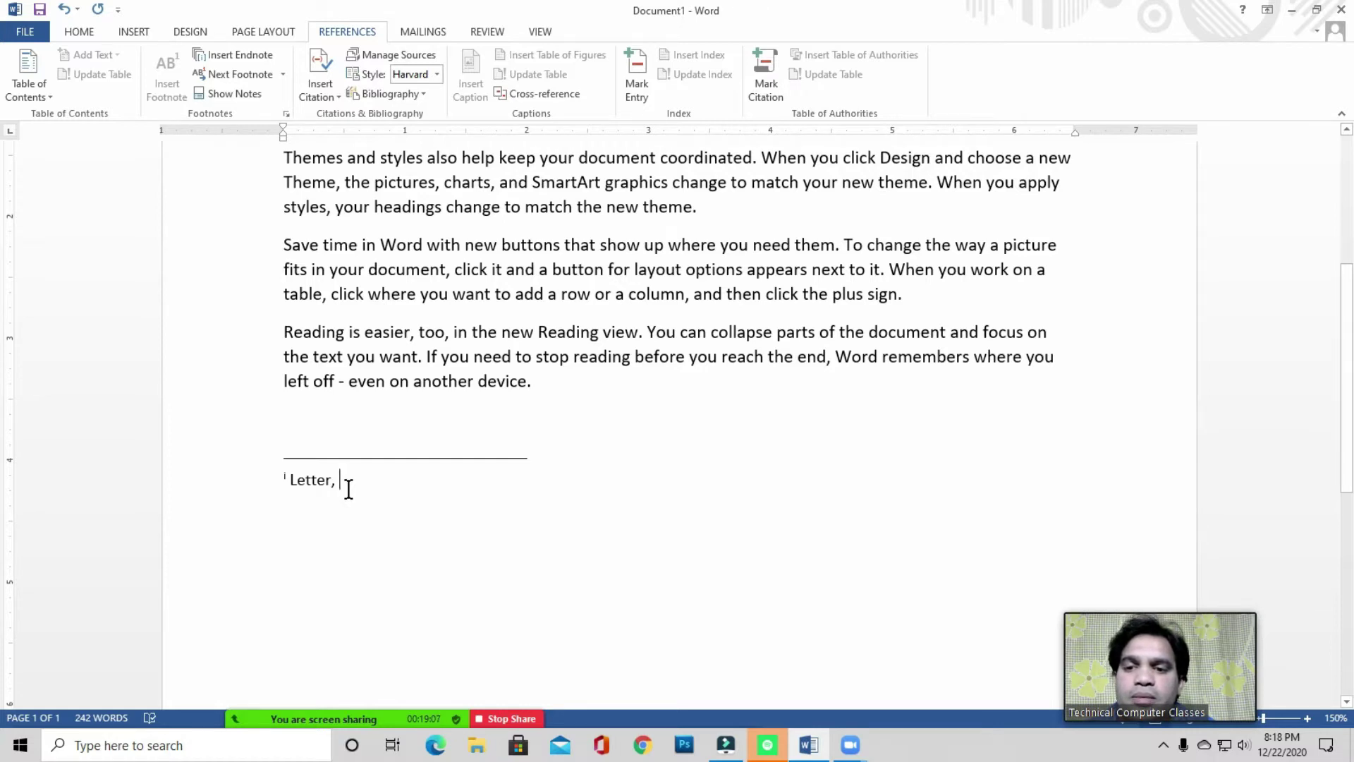
{"action": "type", "text": "Resu"}
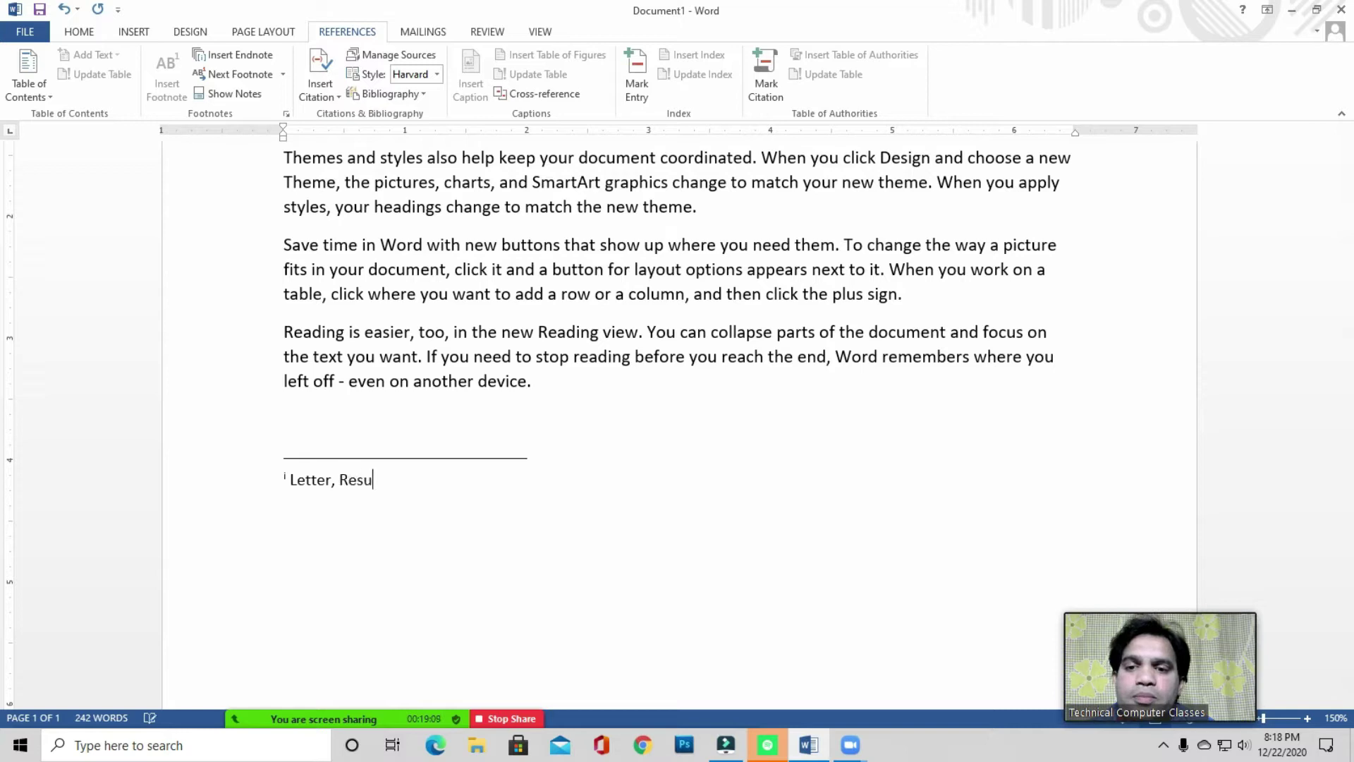
{"action": "type", "text": "me"}
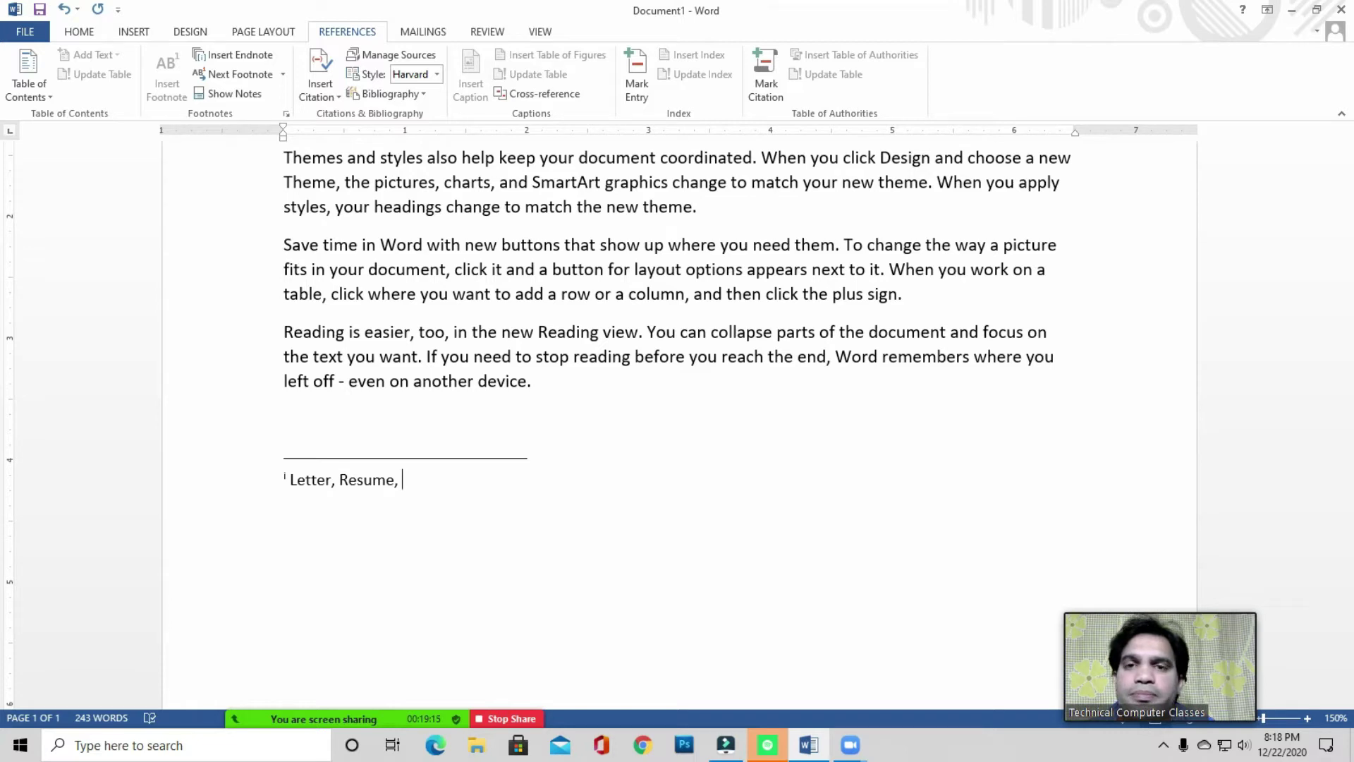
{"action": "type", "text": ", Project"}
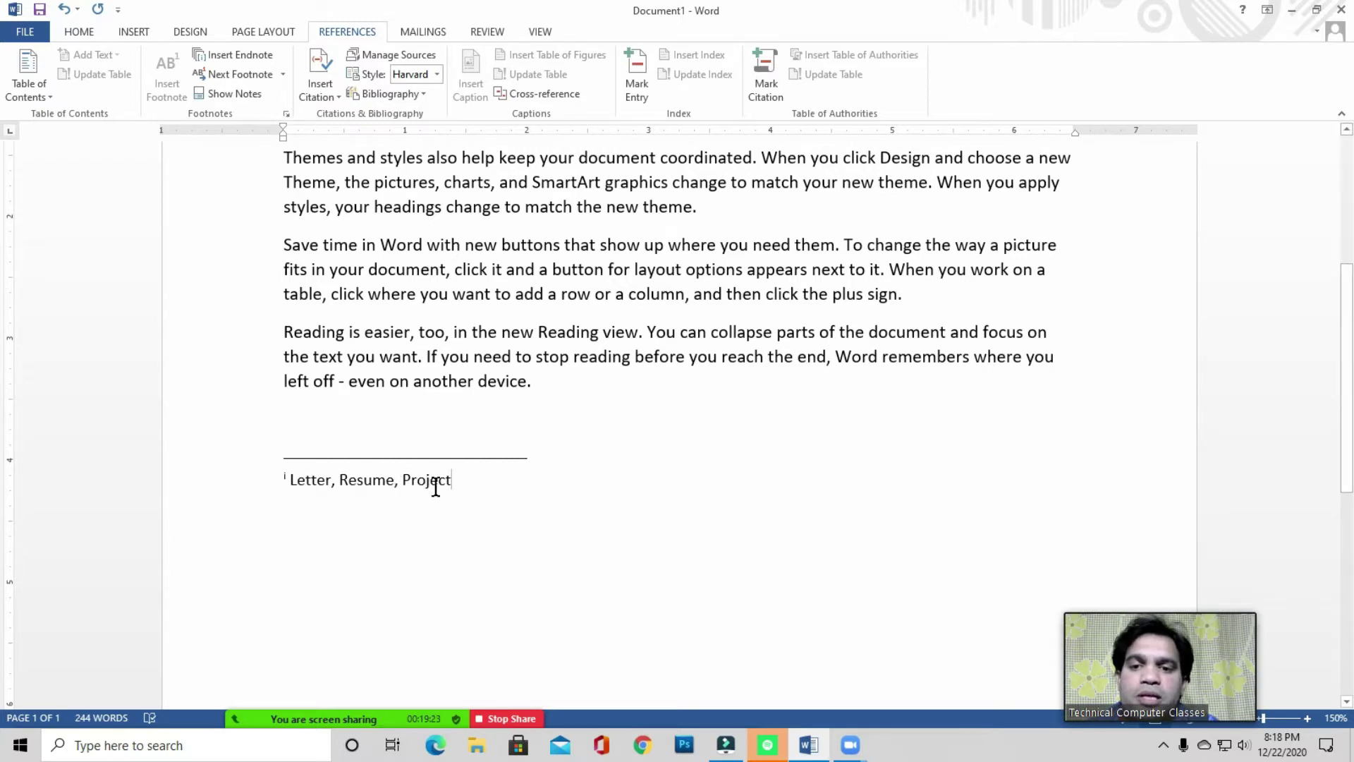
{"action": "scroll", "coordinate": [435, 486], "scroll_direction": "up", "scroll_amount": 4}
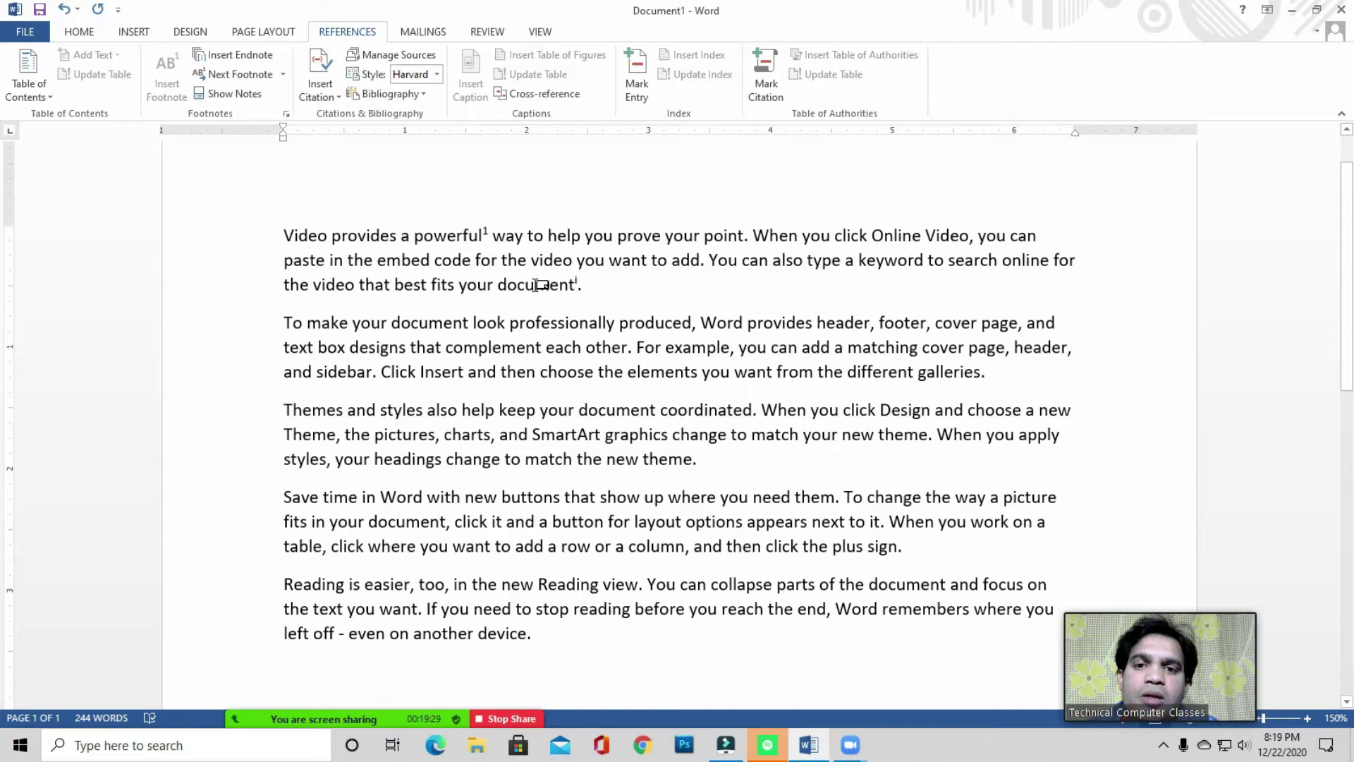
{"action": "mouse_move", "coordinate": [538, 284]}
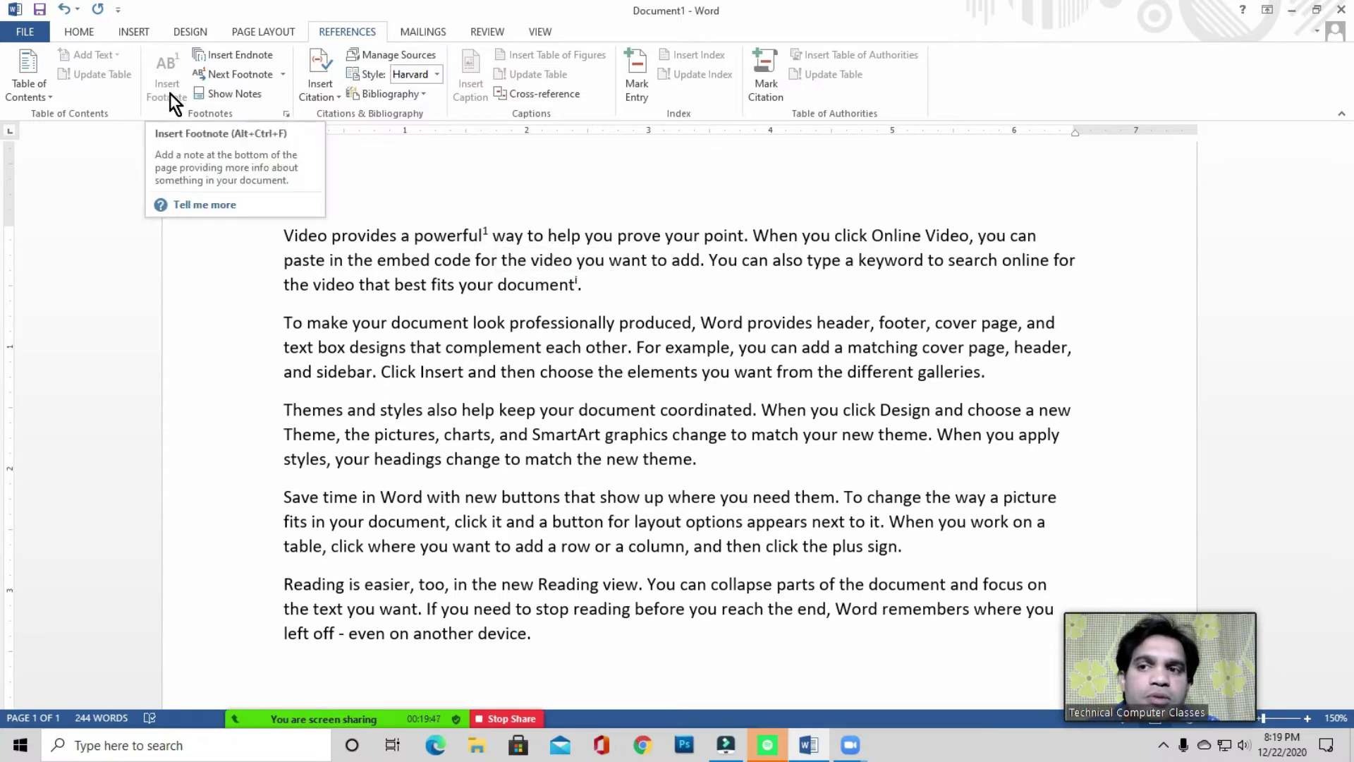
{"action": "scroll", "coordinate": [421, 329], "scroll_direction": "down", "scroll_amount": 9}
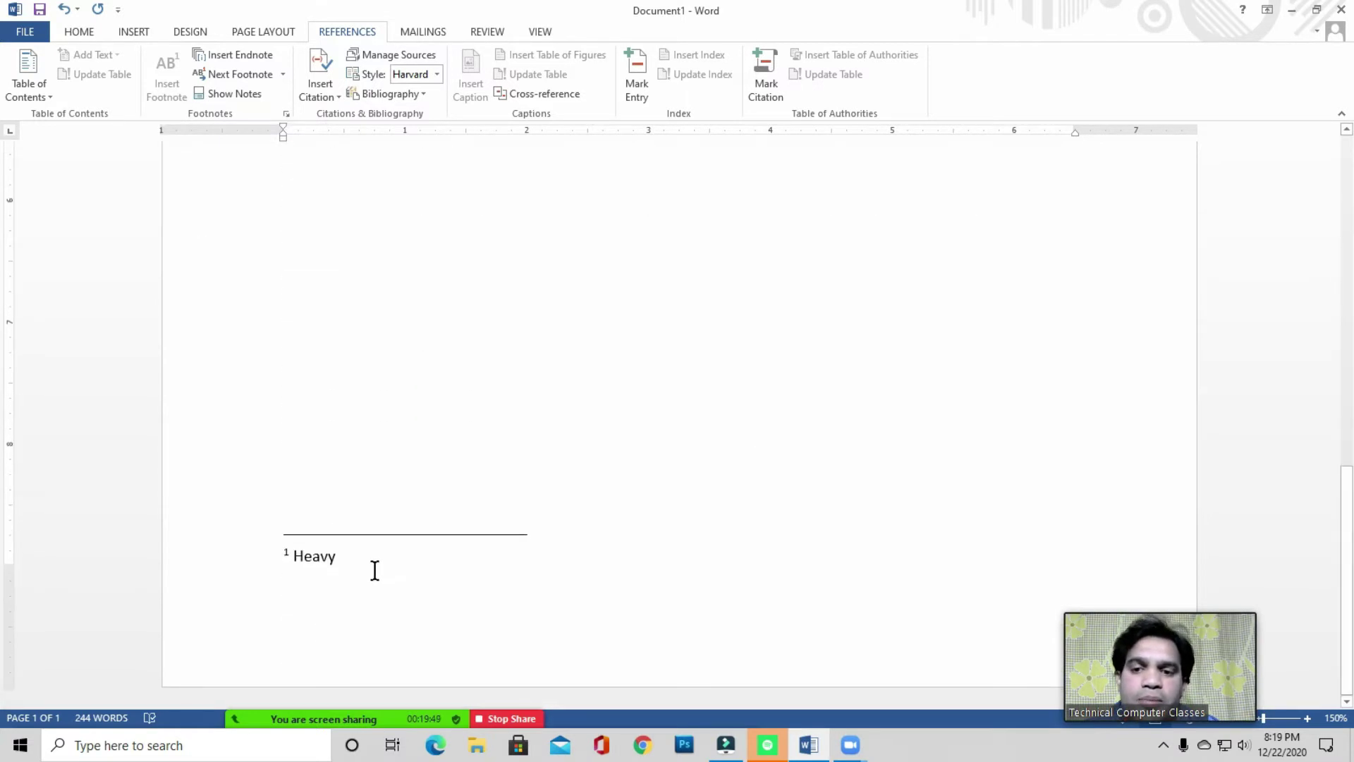
{"action": "scroll", "coordinate": [414, 507], "scroll_direction": "up", "scroll_amount": 10}
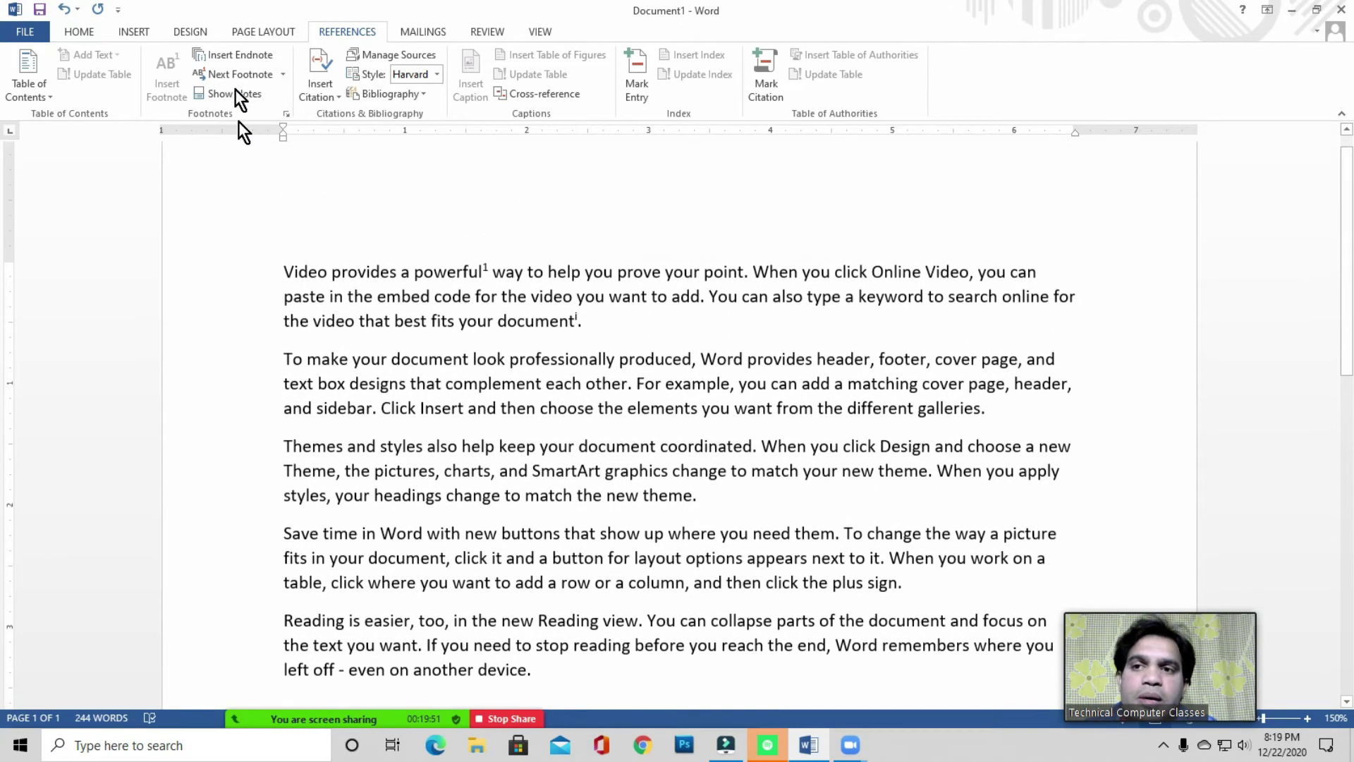
{"action": "scroll", "coordinate": [451, 352], "scroll_direction": "down", "scroll_amount": 7}
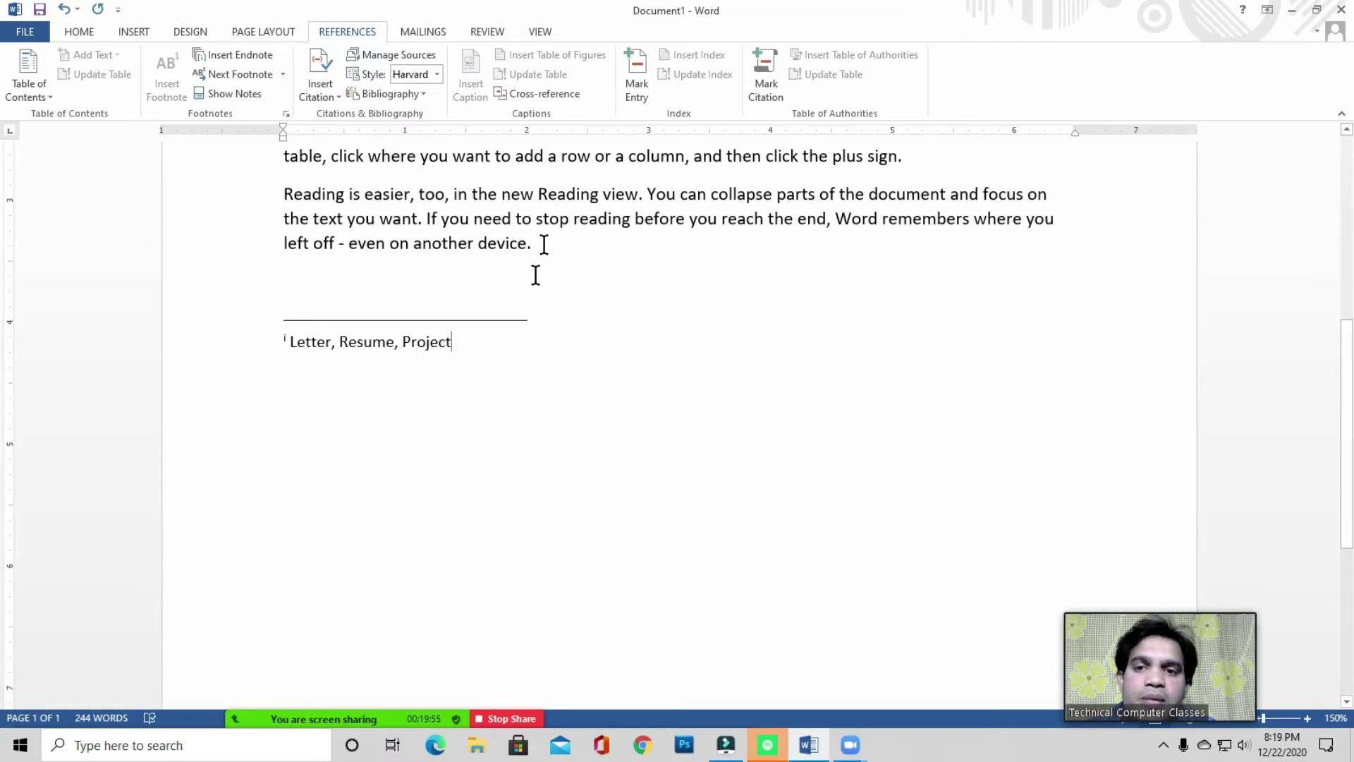
{"action": "left_click", "coordinate": [465, 344]}
{"action": "key", "text": "ctrl+Home"}
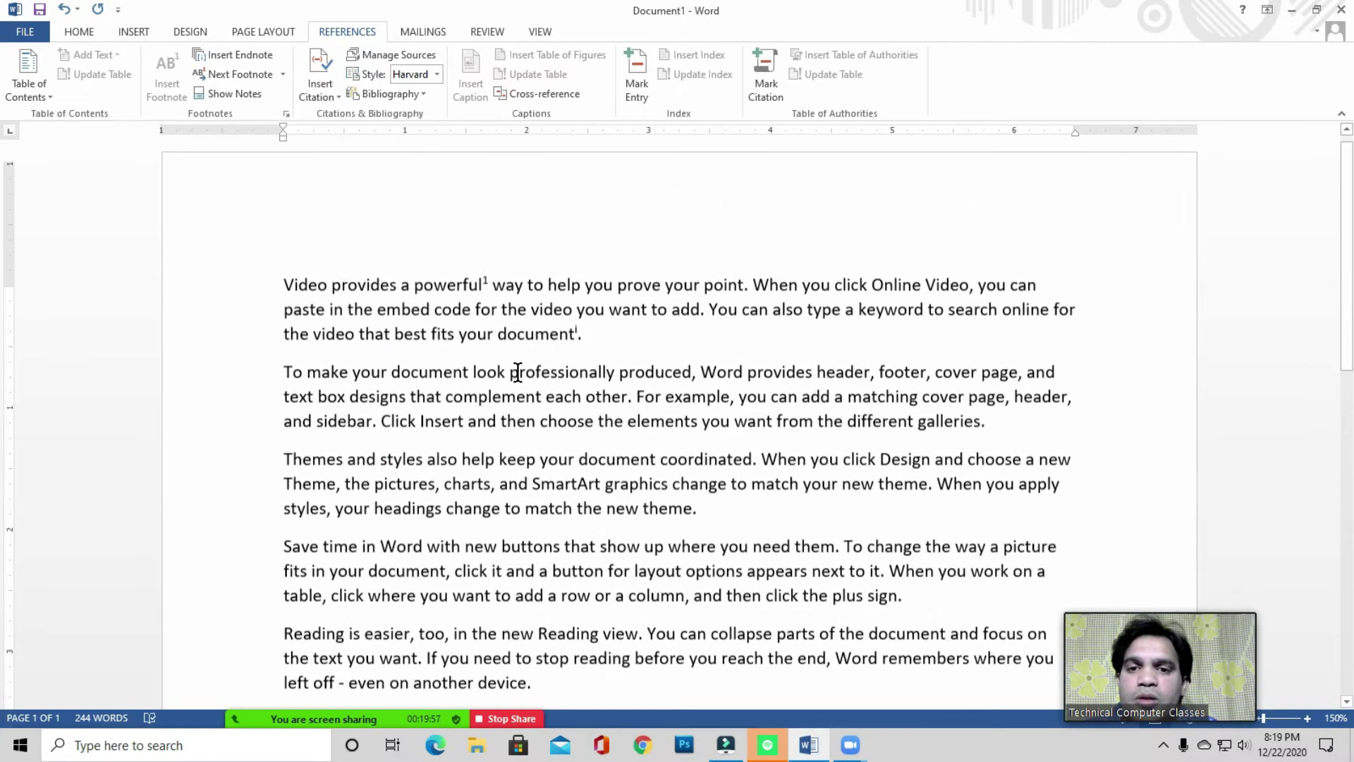
{"action": "left_click", "coordinate": [441, 322]}
{"action": "left_click", "coordinate": [308, 296]}
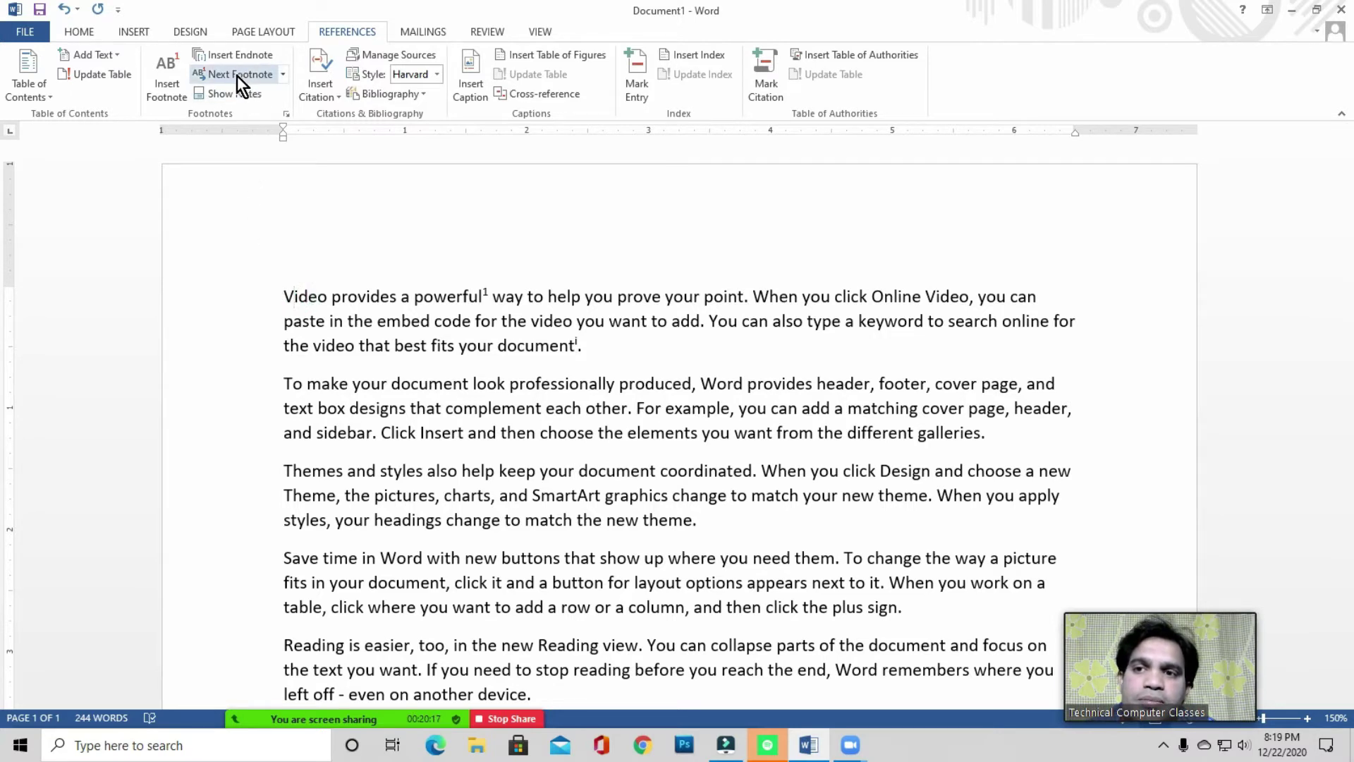
{"action": "left_click", "coordinate": [282, 75]}
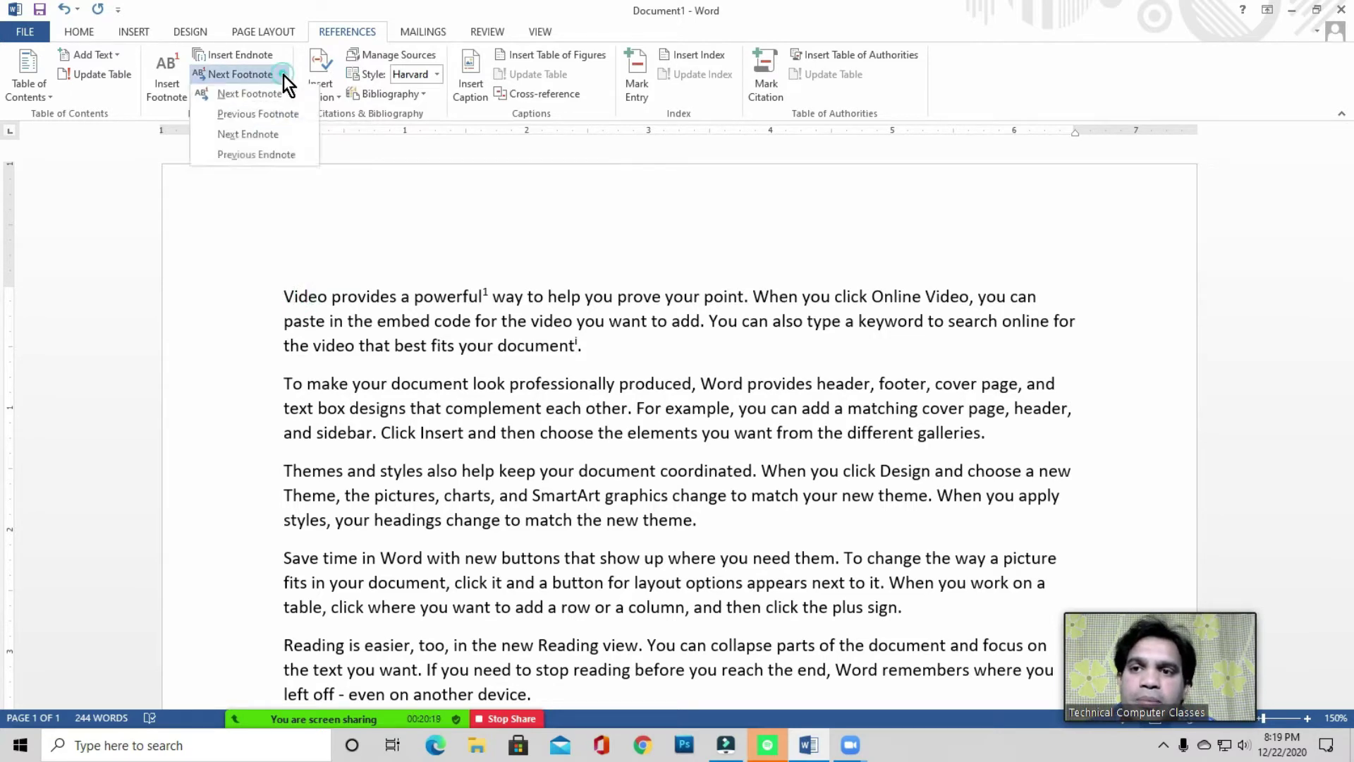
{"action": "left_click", "coordinate": [252, 97]}
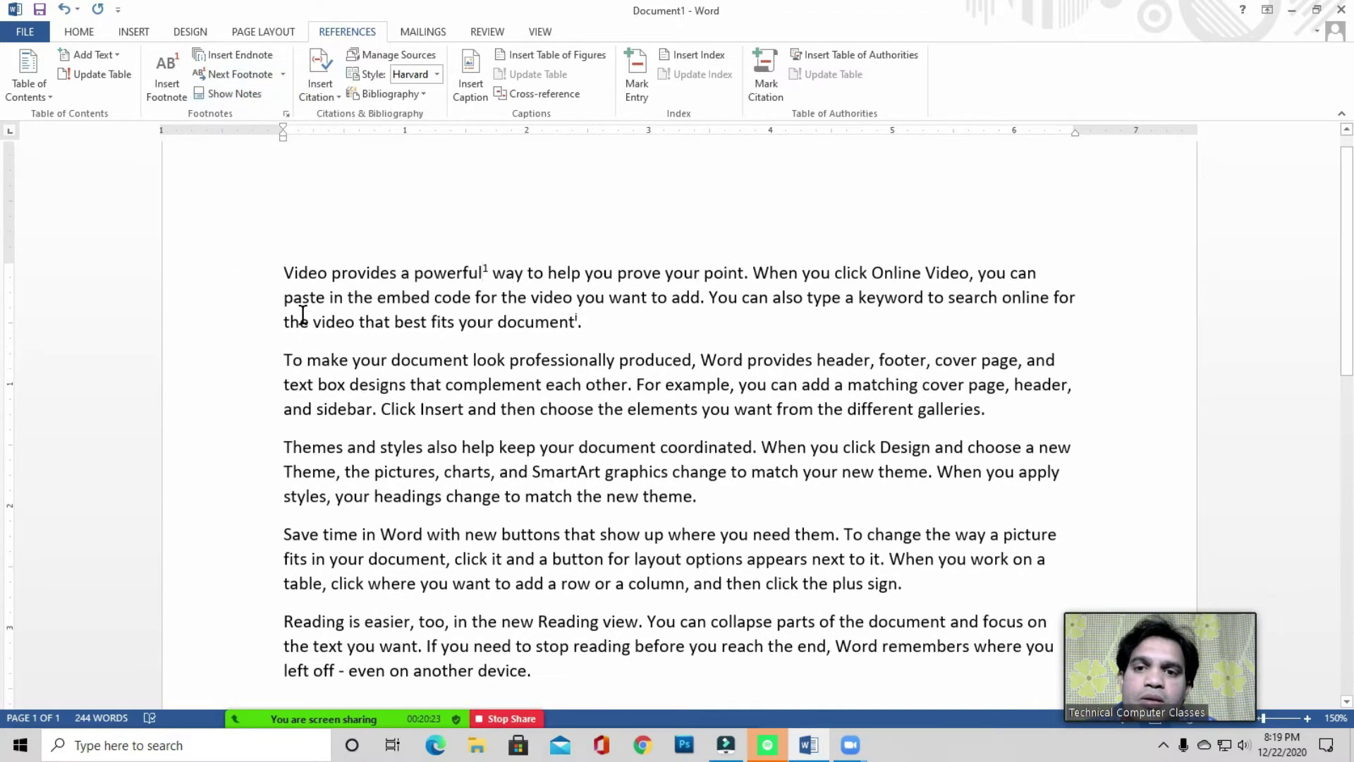
{"action": "mouse_move", "coordinate": [482, 275]}
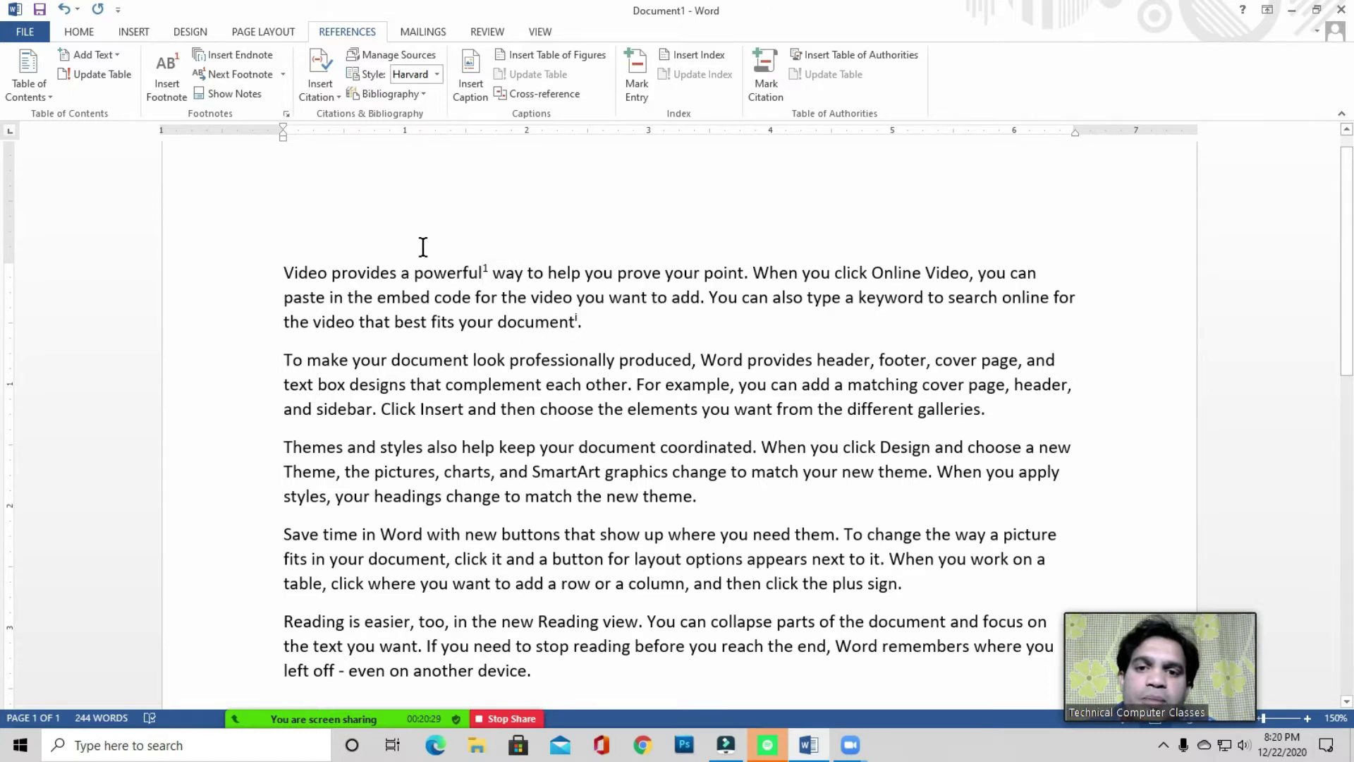
{"action": "left_click", "coordinate": [283, 75]}
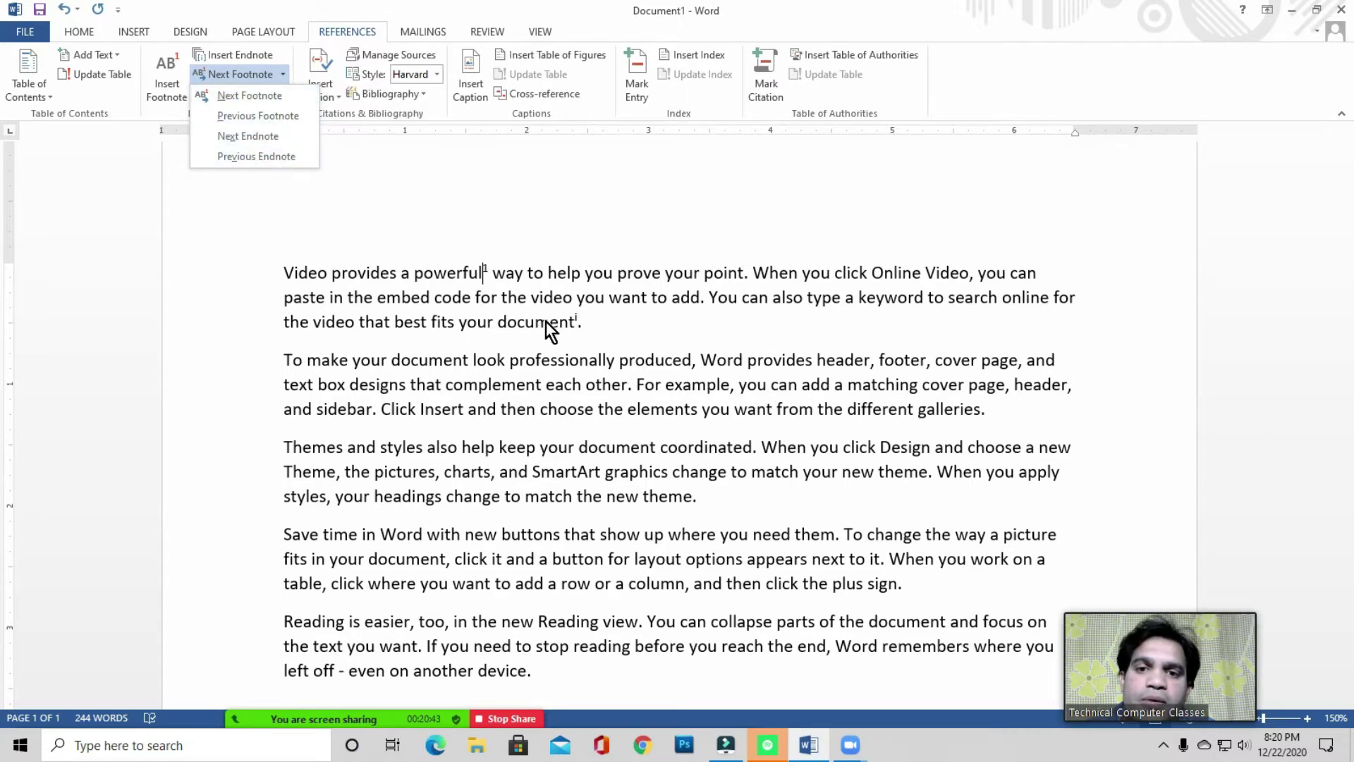
{"action": "left_click", "coordinate": [247, 137]}
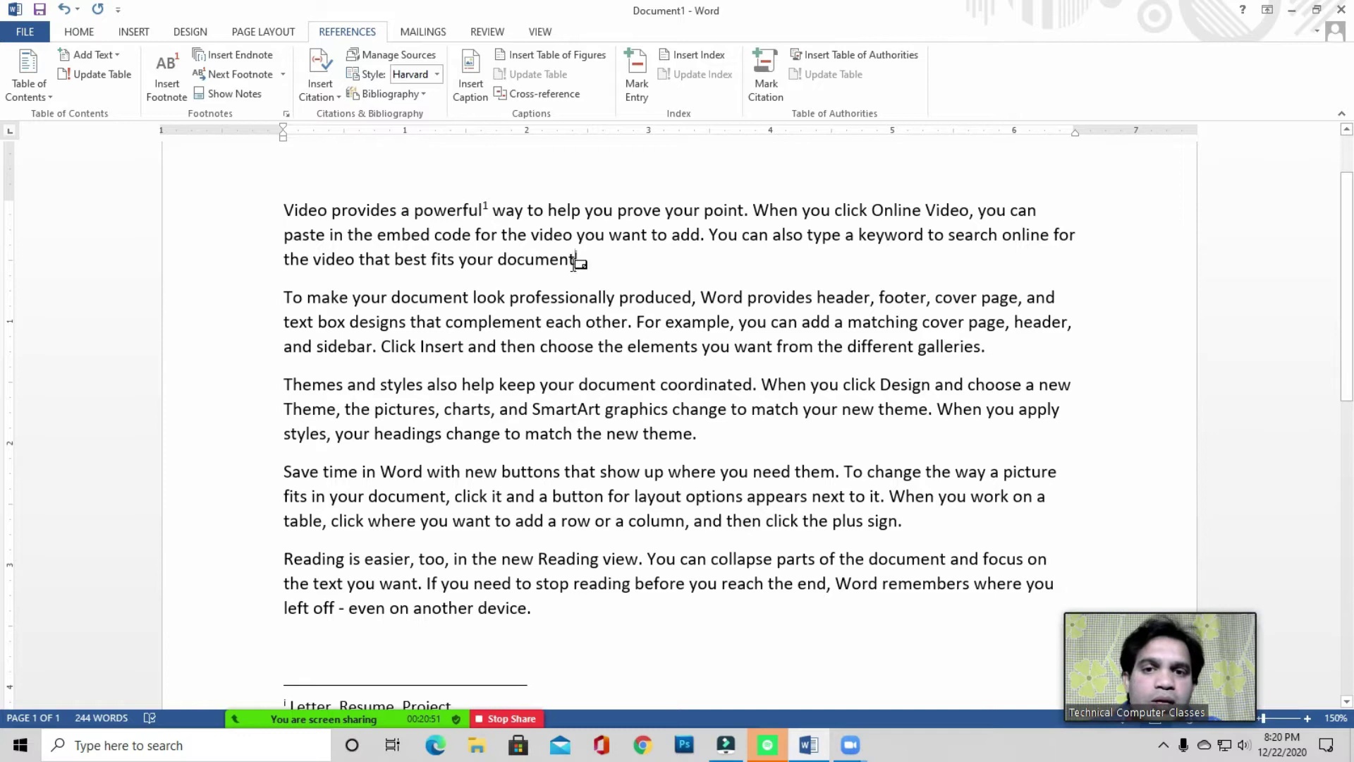
- Select and delete the endnote mark after 'document'
{"action": "left_click", "coordinate": [576, 258]}
{"action": "left_click", "coordinate": [598, 297]}
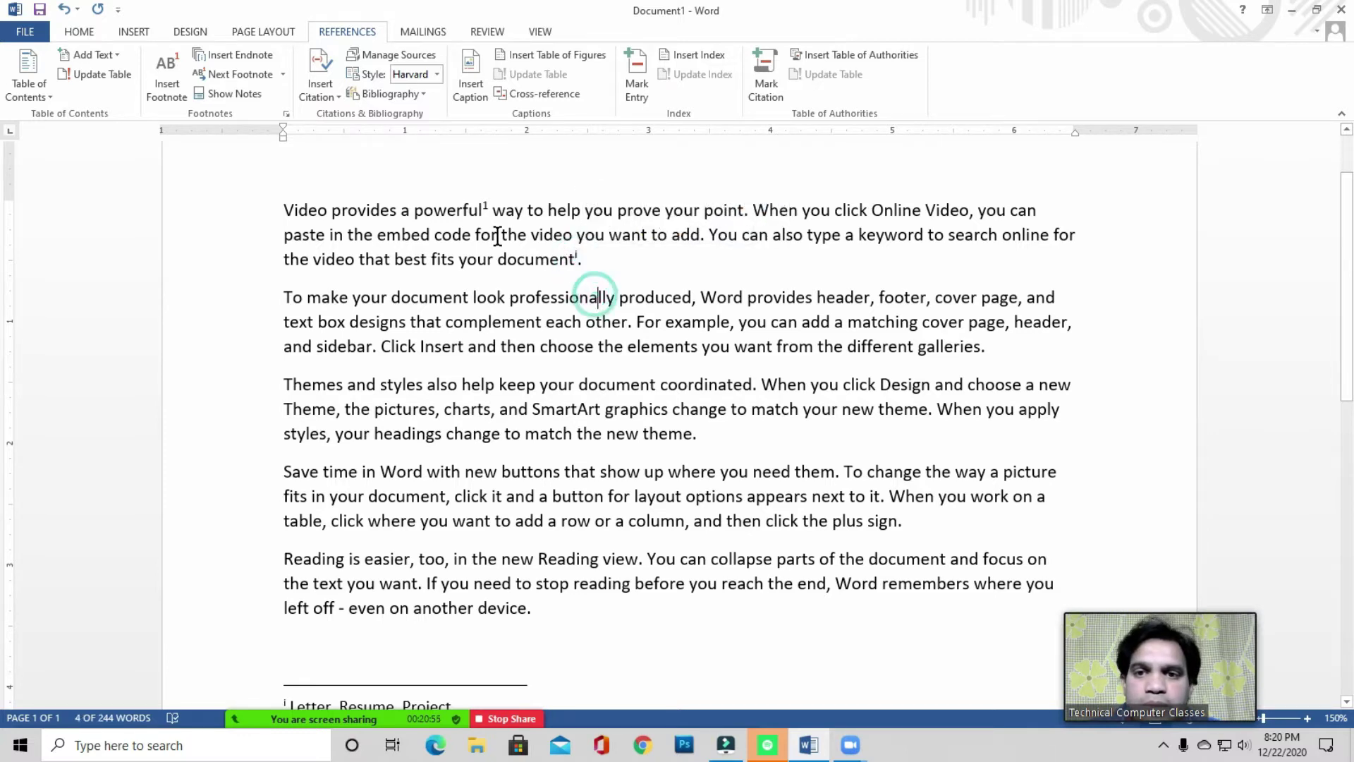
{"action": "double_click", "coordinate": [577, 258]}
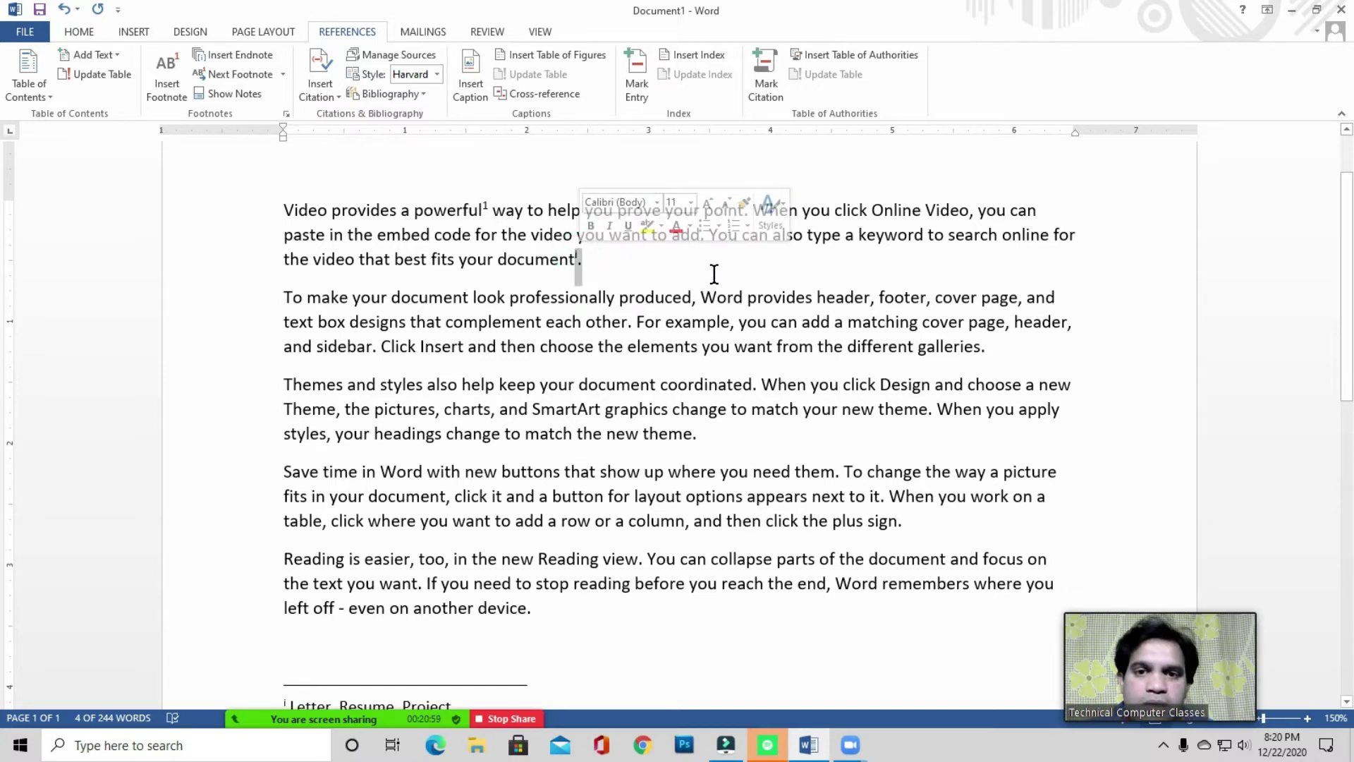
{"action": "key", "text": "Delete"}
{"action": "scroll", "coordinate": [713, 273], "scroll_direction": "down", "scroll_amount": 3}
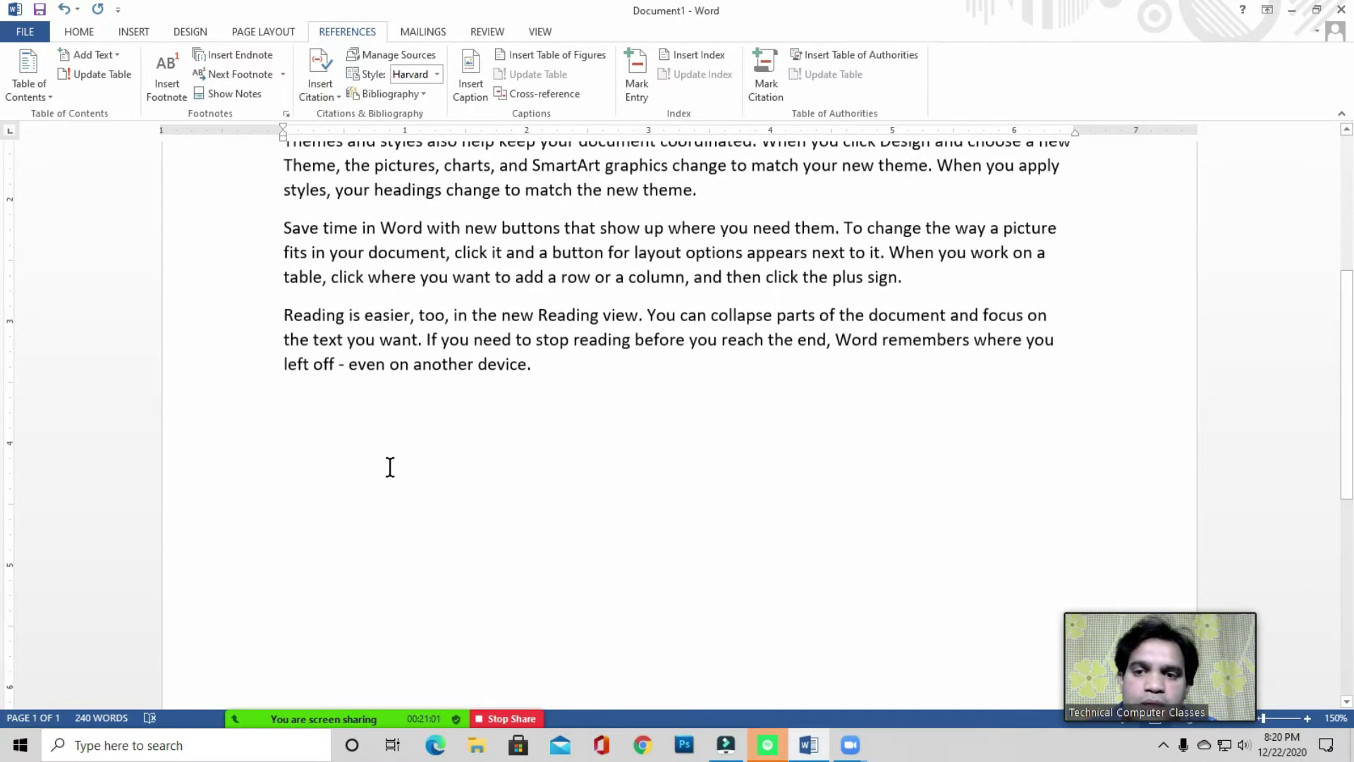
{"action": "scroll", "coordinate": [353, 497], "scroll_direction": "up", "scroll_amount": 4}
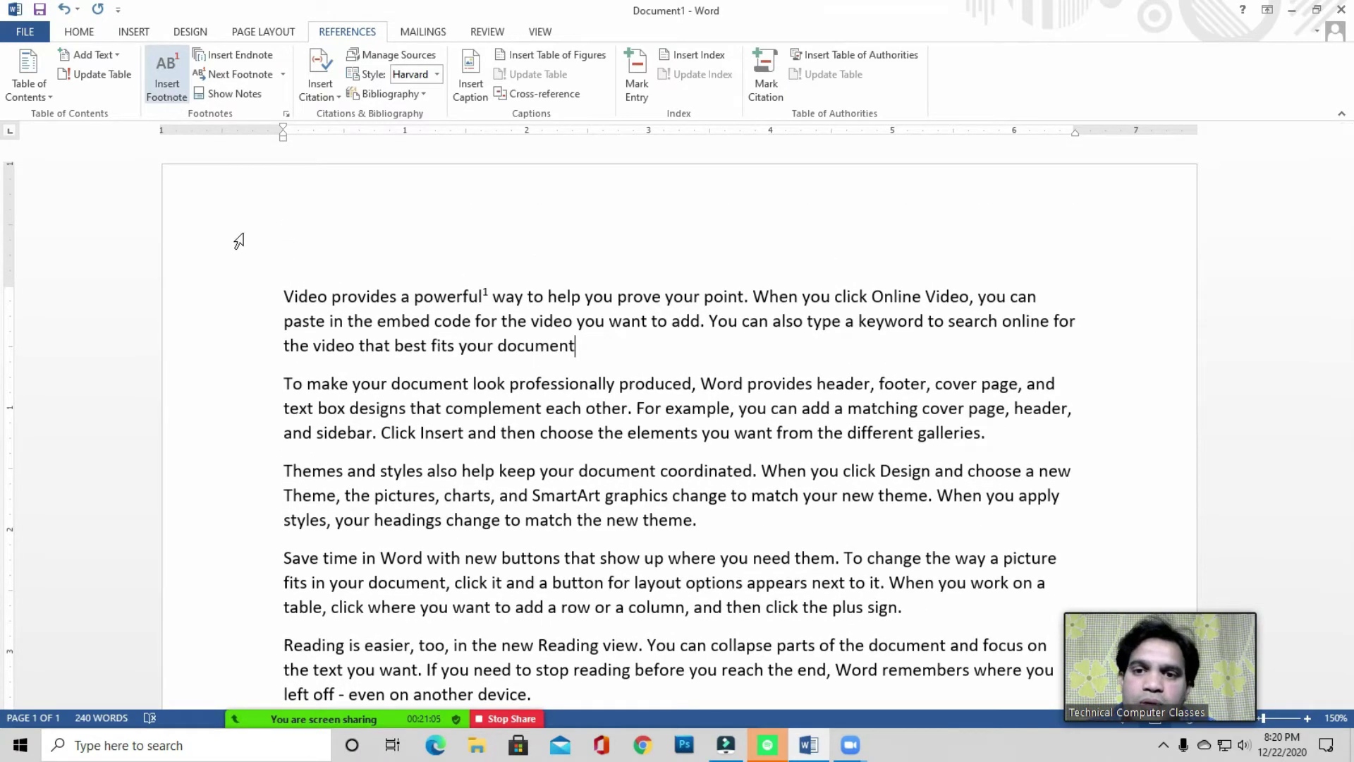
- Delete the footnote mark after 'powerful', then undo to restore both note marks
{"action": "left_click_drag", "start_coordinate": [489, 292], "coordinate": [487, 293]}
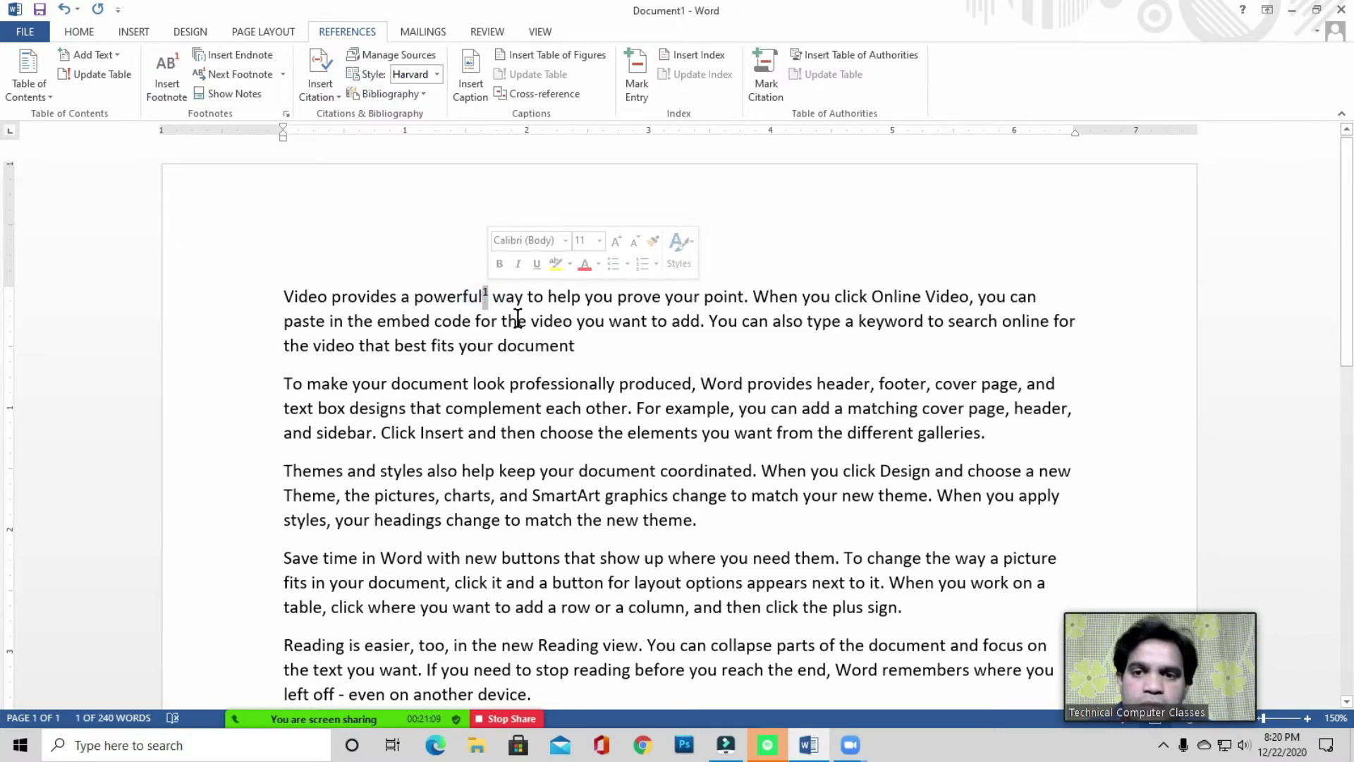
{"action": "key", "text": "Delete"}
{"action": "scroll", "coordinate": [484, 519], "scroll_direction": "down", "scroll_amount": 10}
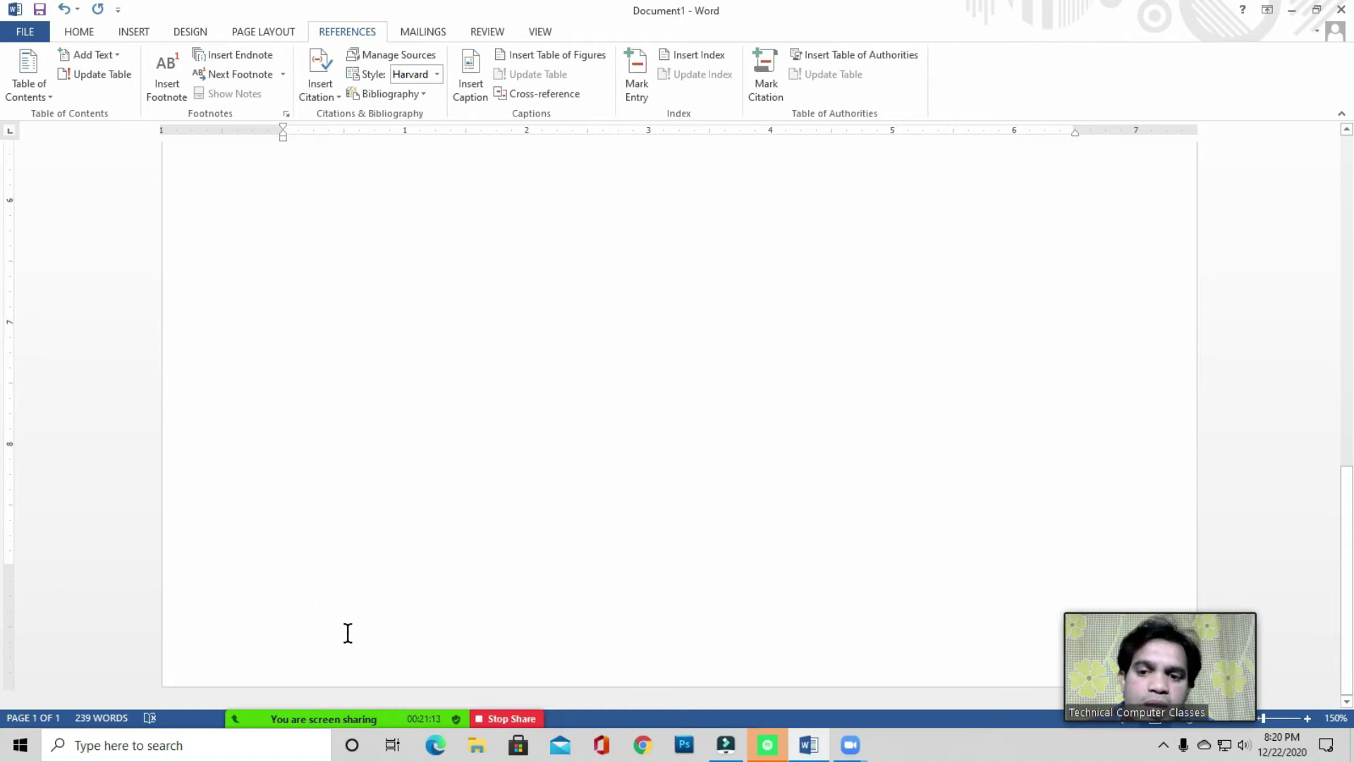
{"action": "scroll", "coordinate": [484, 445], "scroll_direction": "up", "scroll_amount": 10}
{"action": "scroll", "coordinate": [394, 247], "scroll_direction": "up", "scroll_amount": 3}
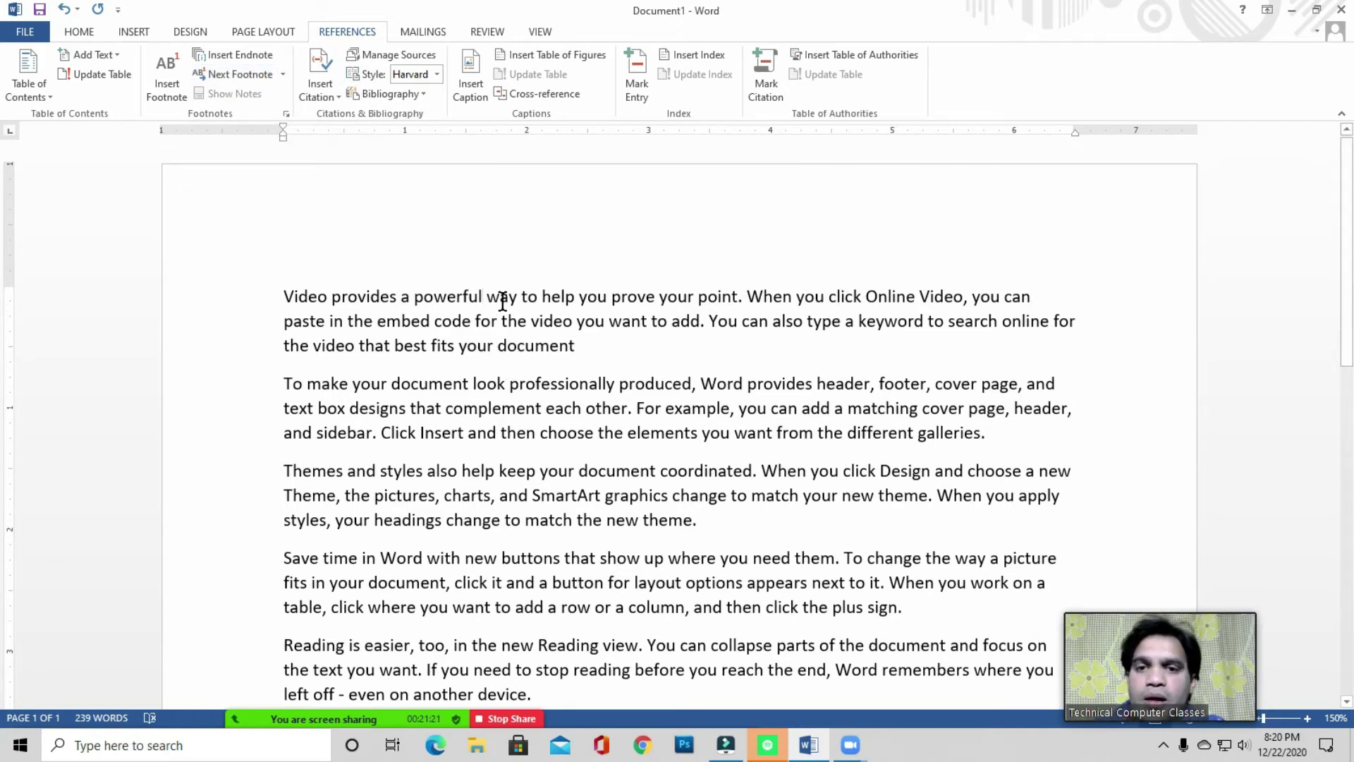
{"action": "key", "text": "ctrl+z"}
{"action": "key", "text": "ctrl+z"}
{"action": "key", "text": "ctrl+z"}
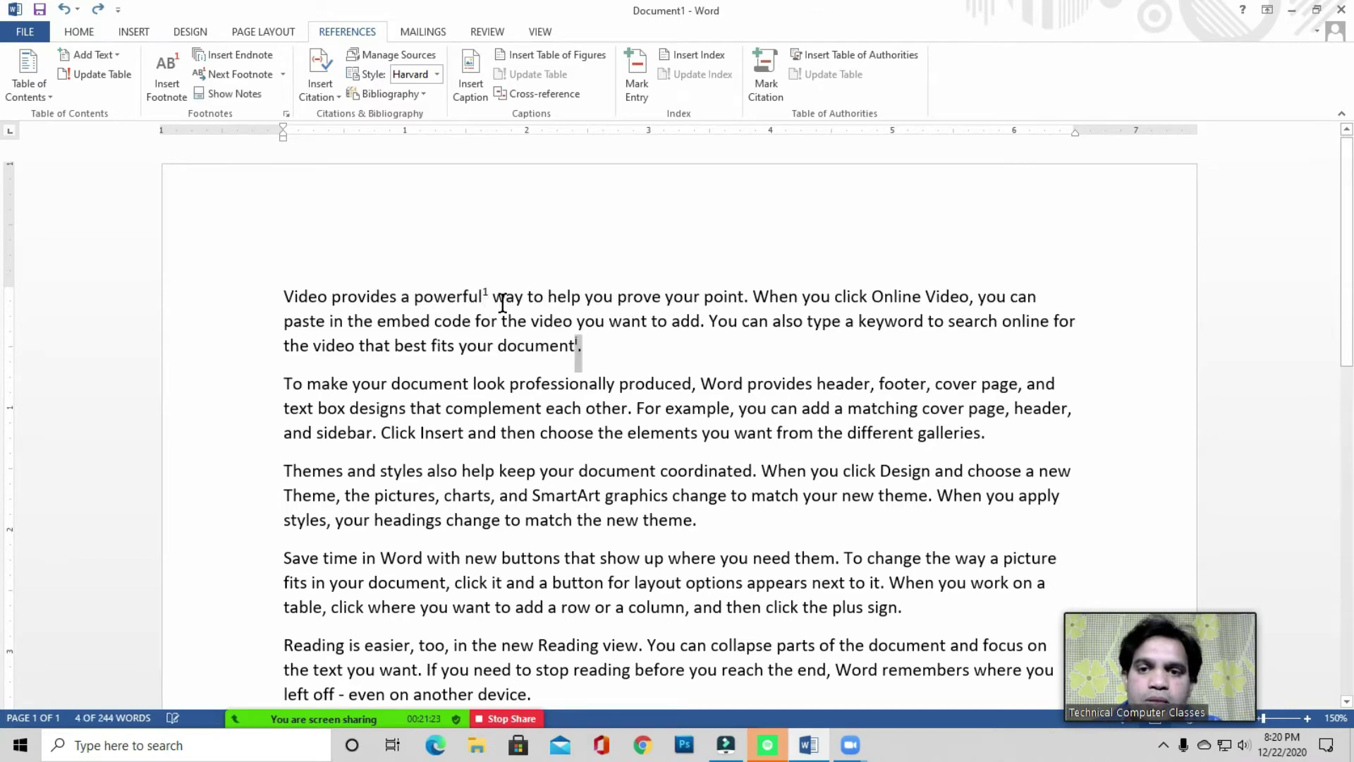
{"action": "left_click", "coordinate": [238, 95]}
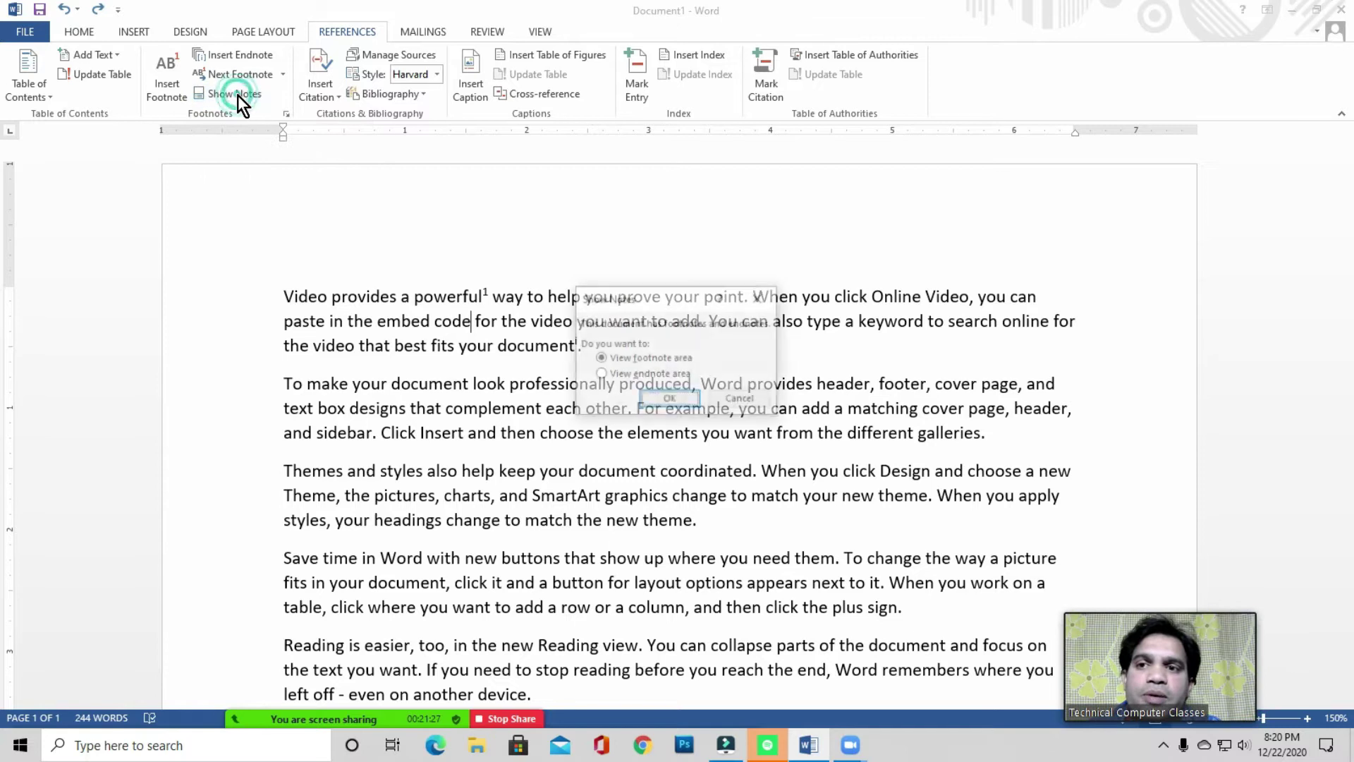
{"action": "left_click_drag", "start_coordinate": [639, 293], "coordinate": [531, 205]}
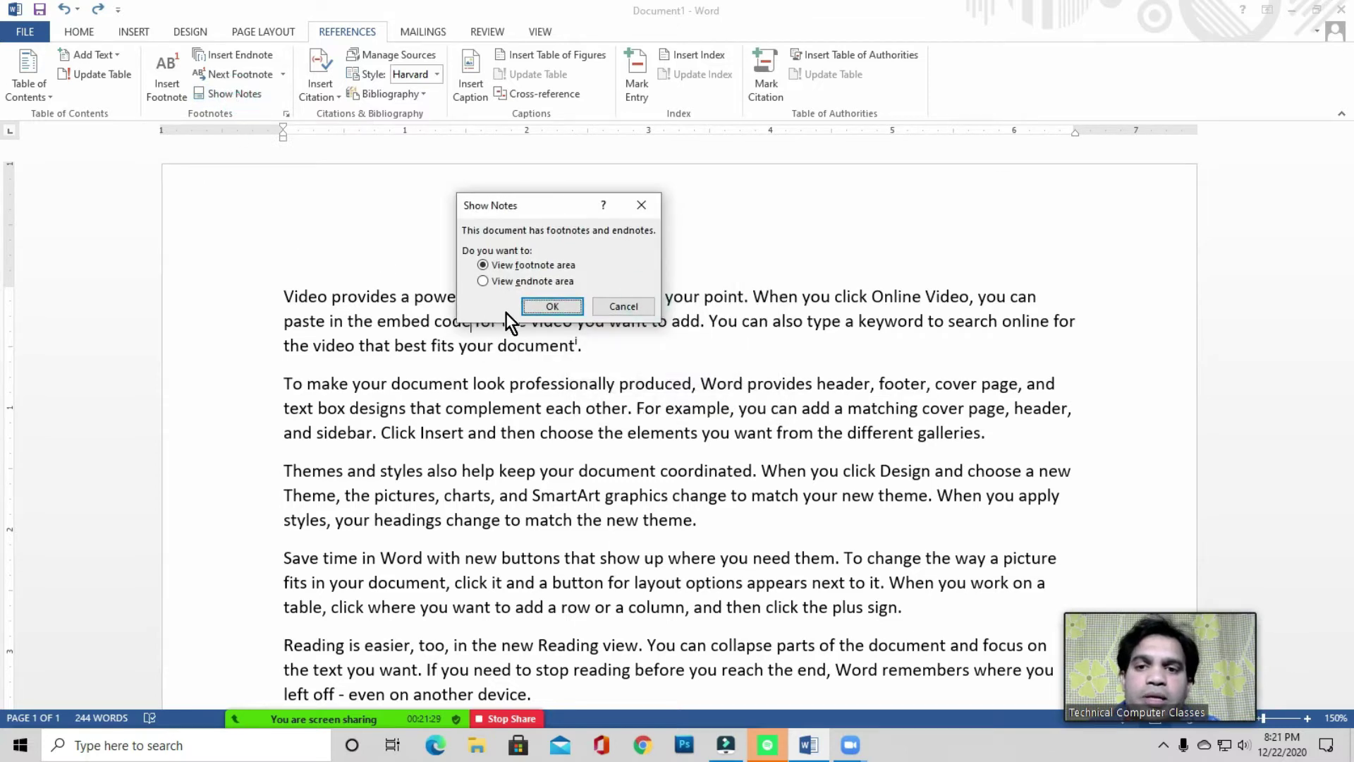
{"action": "left_click", "coordinate": [622, 306]}
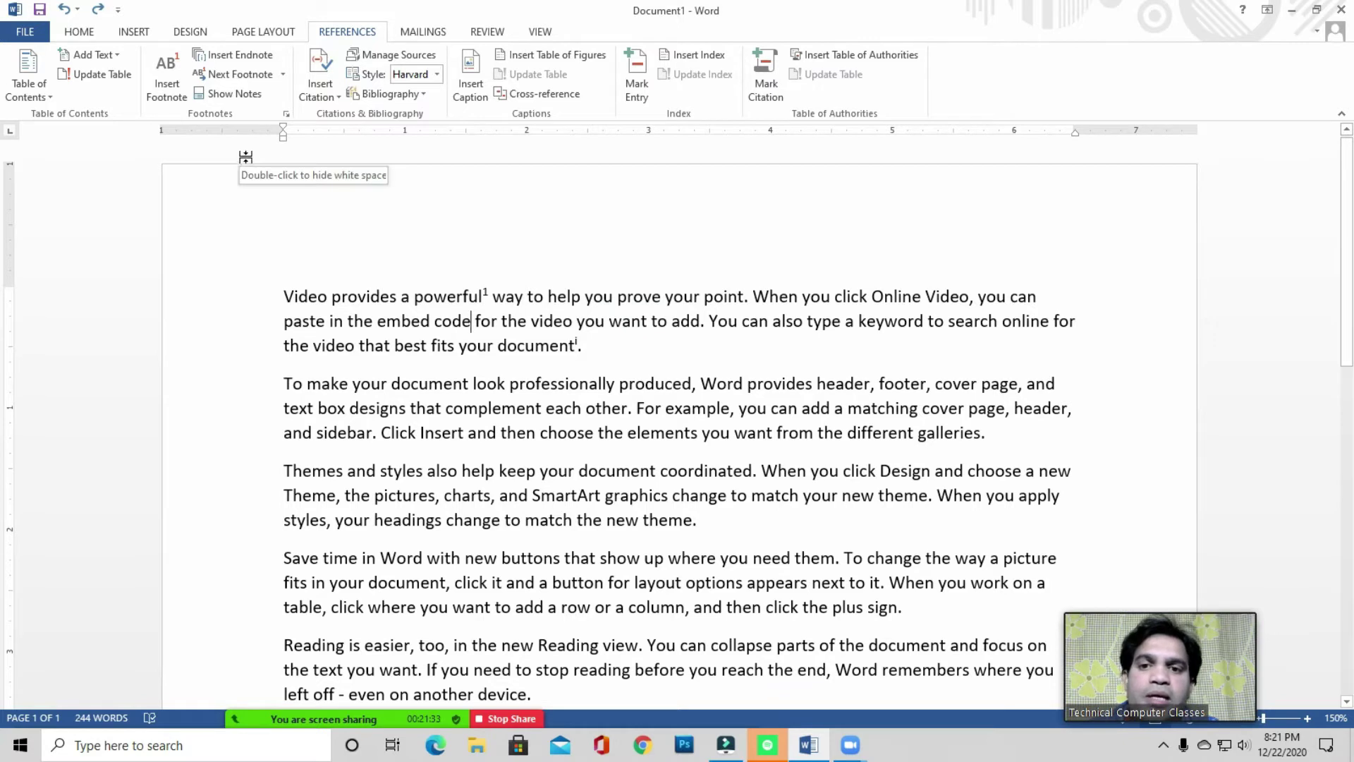
{"action": "left_click", "coordinate": [235, 93]}
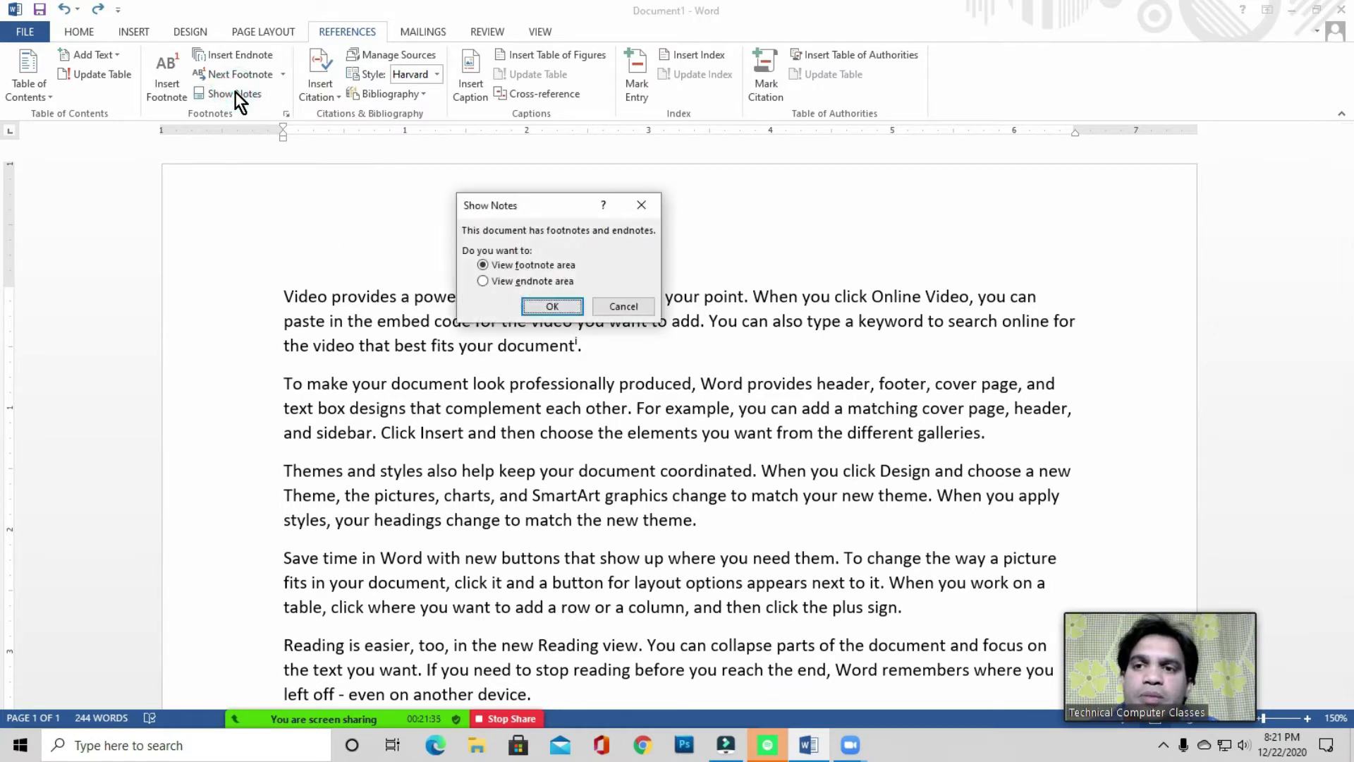
{"action": "left_click_drag", "start_coordinate": [557, 213], "coordinate": [522, 194]}
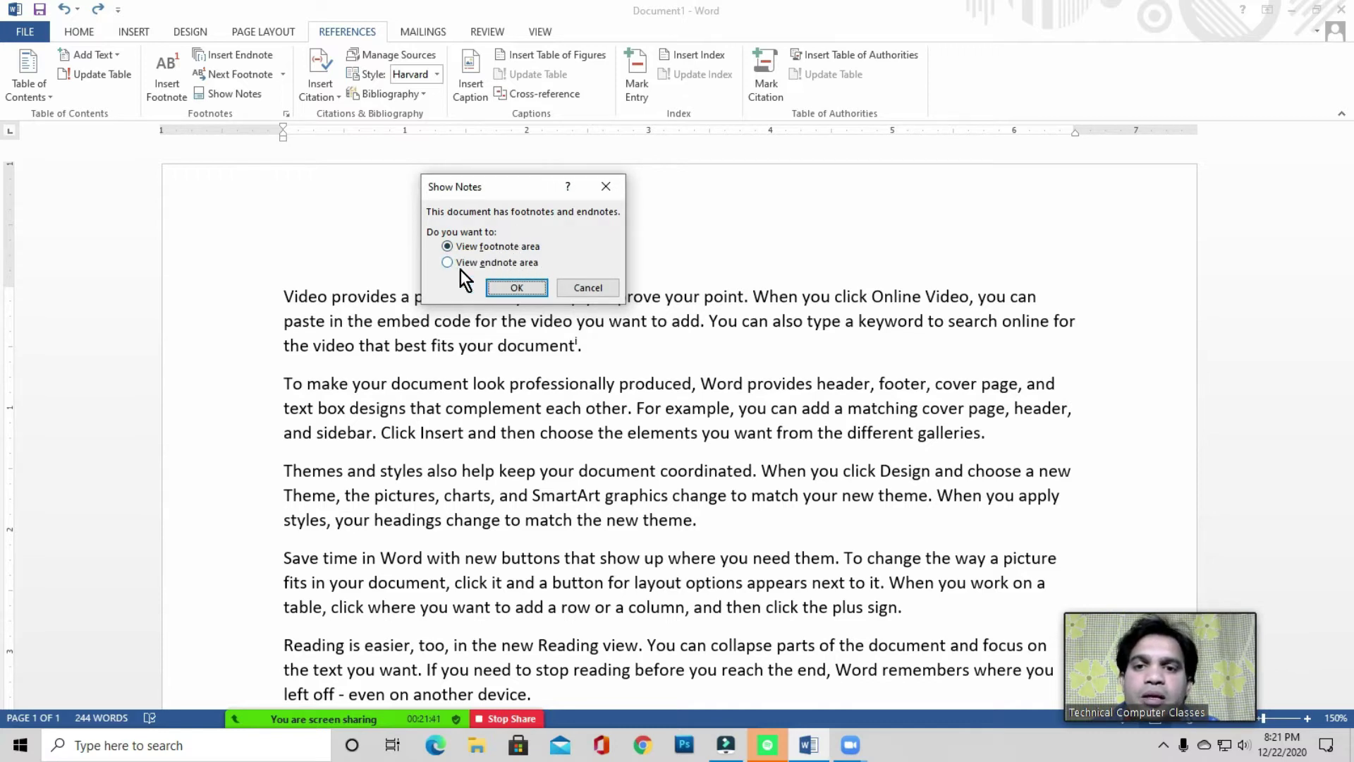
{"action": "left_click", "coordinate": [495, 247]}
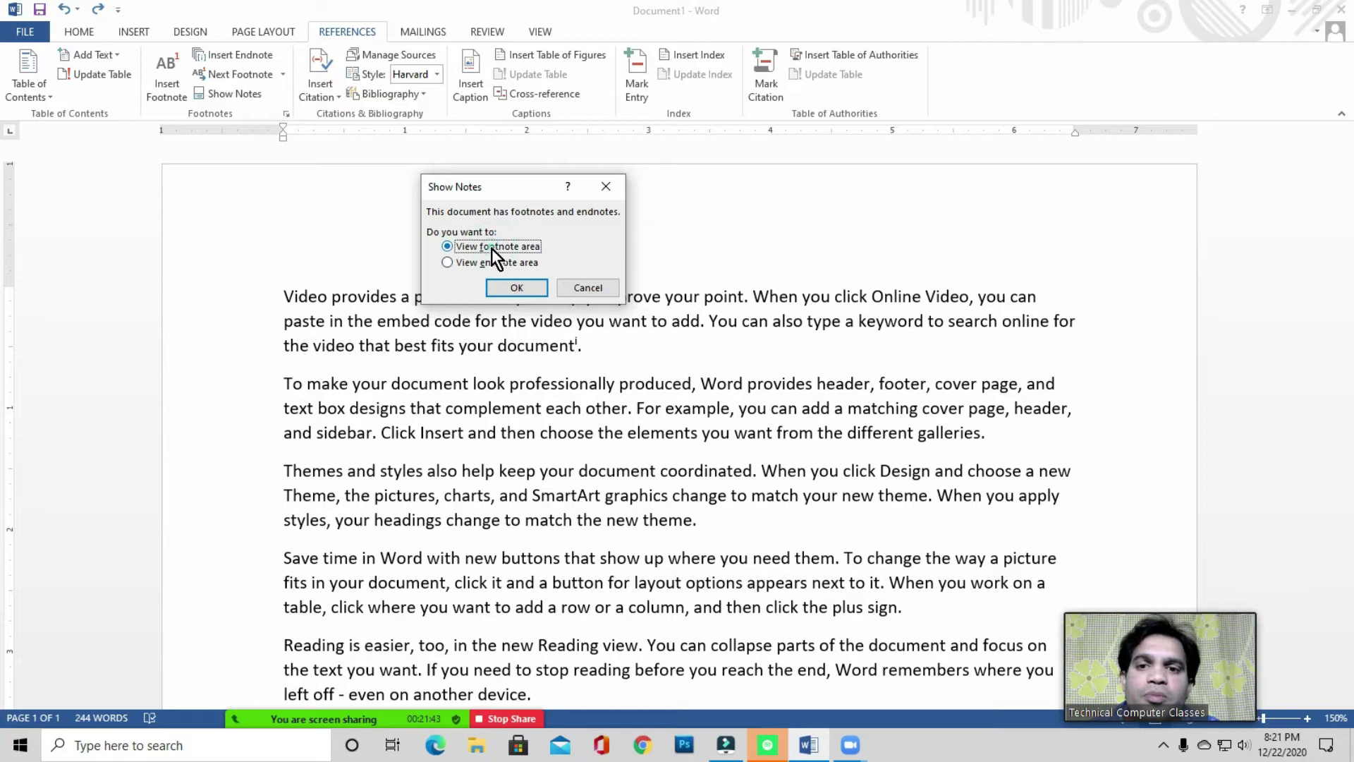
{"action": "left_click", "coordinate": [511, 294]}
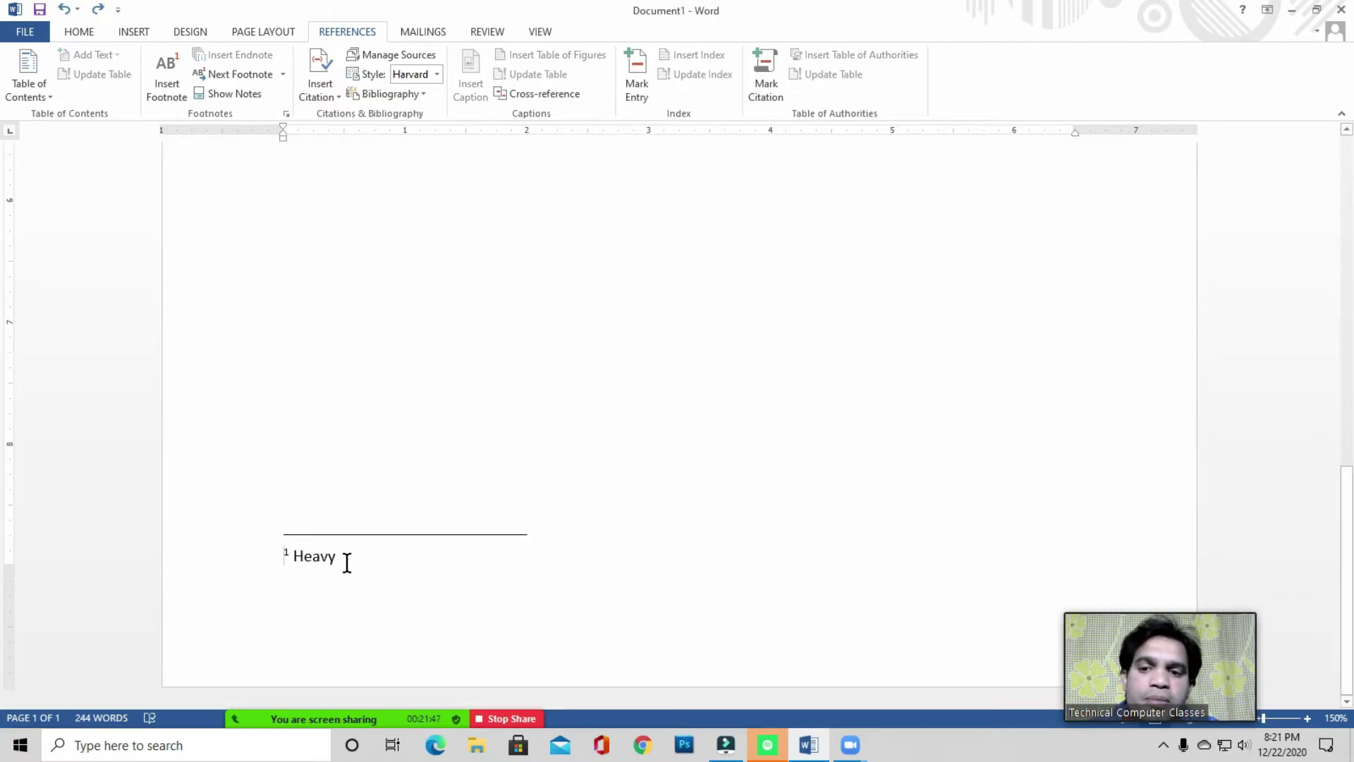
{"action": "scroll", "coordinate": [361, 560], "scroll_direction": "up", "scroll_amount": 5}
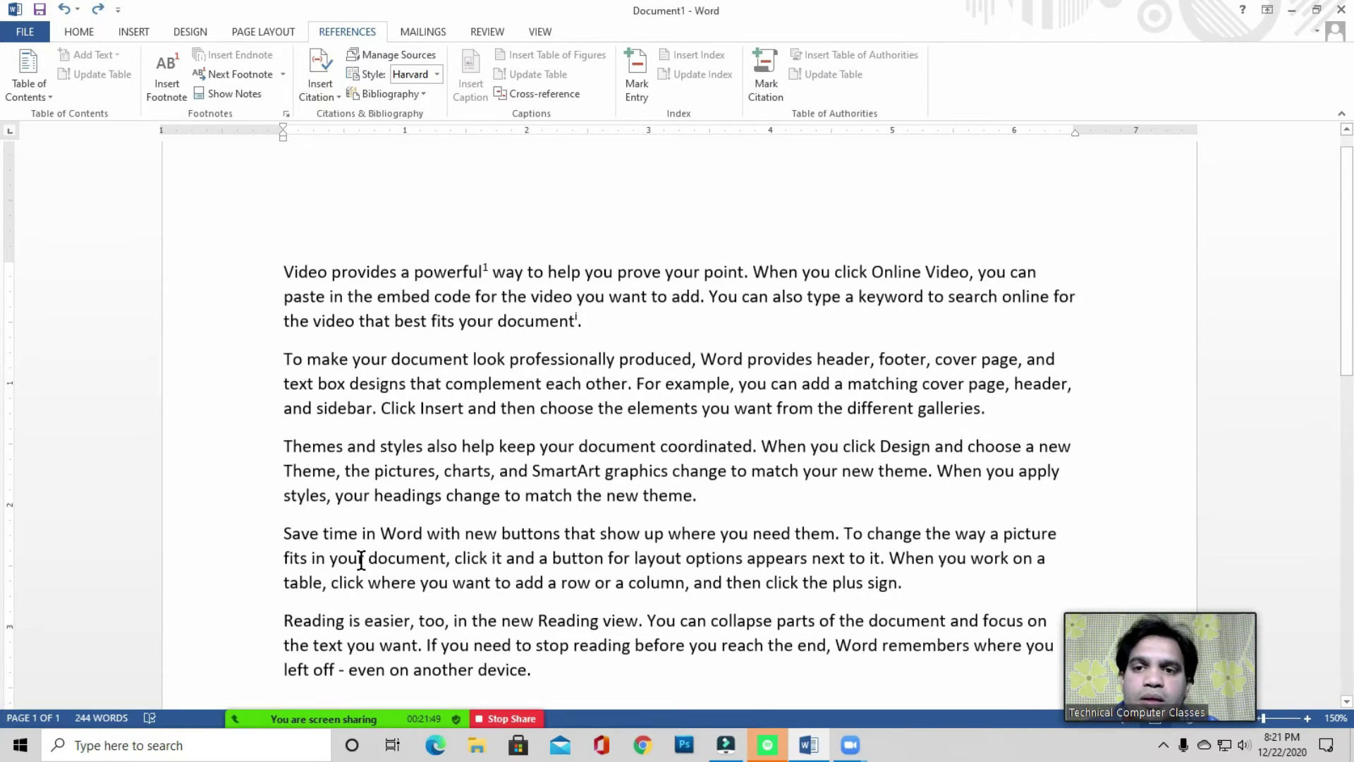
{"action": "left_click", "coordinate": [364, 266]}
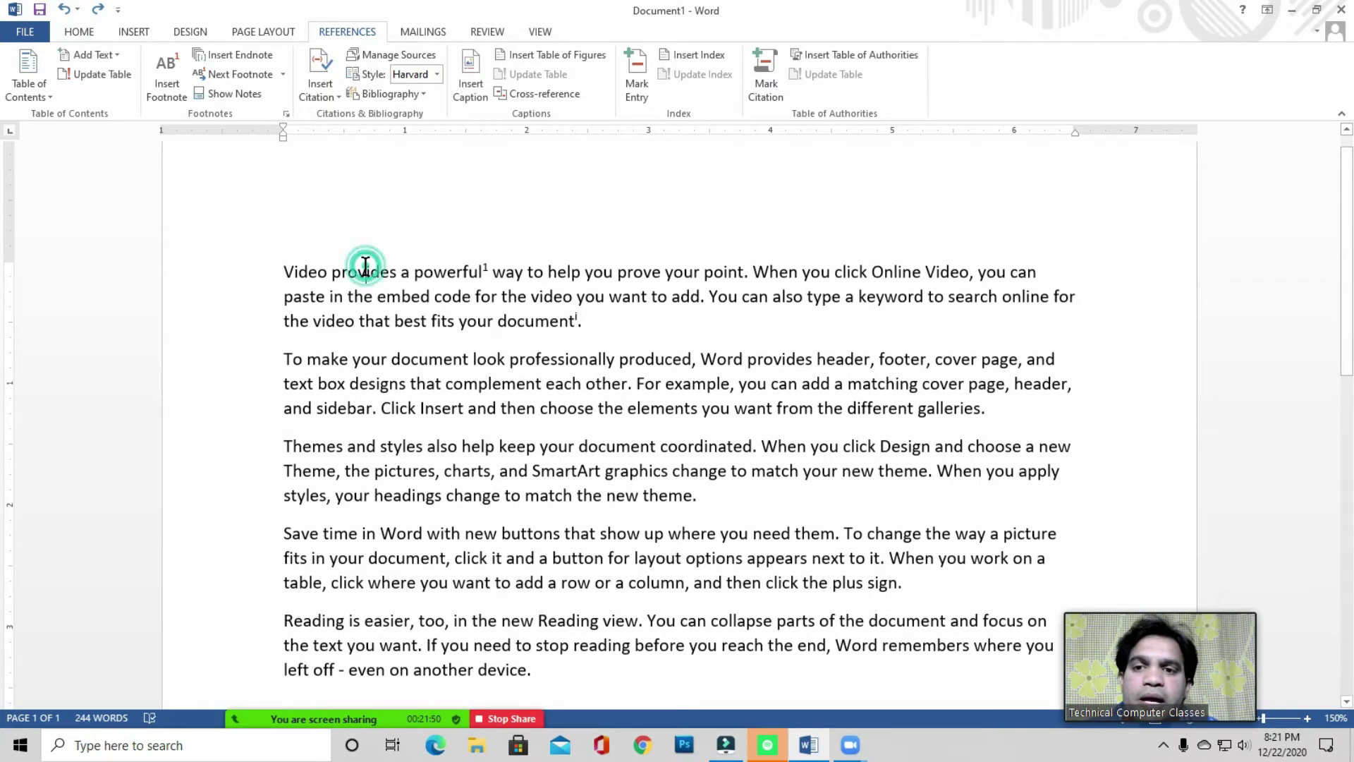
{"action": "left_click", "coordinate": [247, 92]}
{"action": "left_click", "coordinate": [500, 264]}
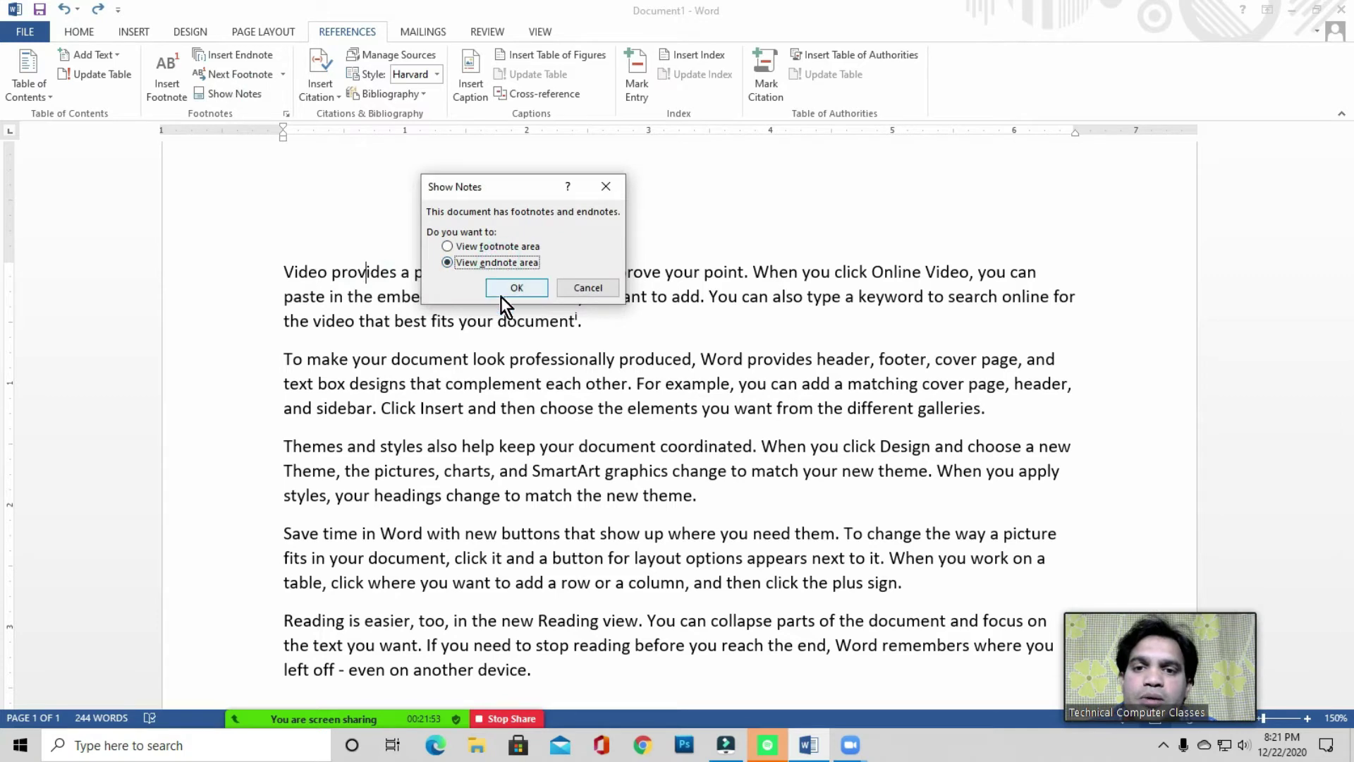
{"action": "left_click", "coordinate": [523, 291]}
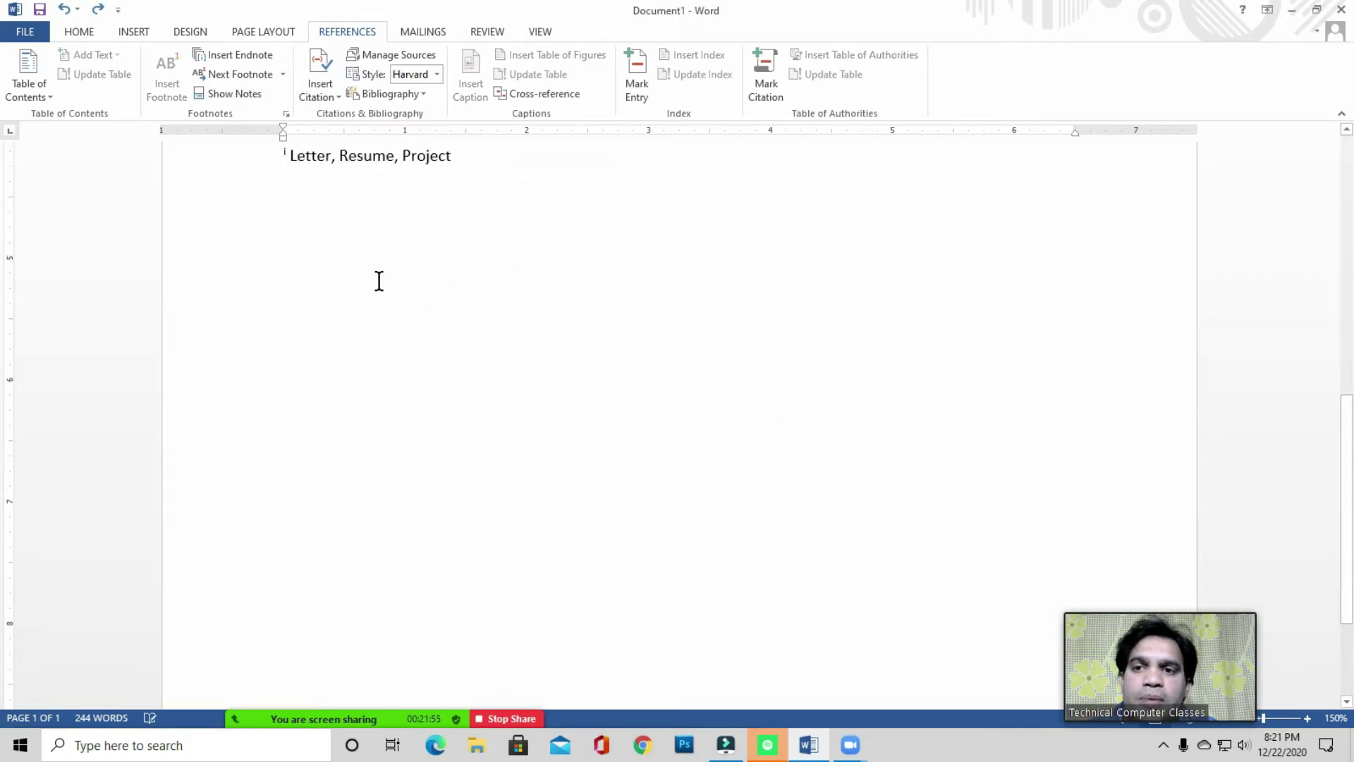
{"action": "scroll", "coordinate": [373, 279], "scroll_direction": "up", "scroll_amount": 2}
{"action": "mouse_move", "coordinate": [307, 720]}
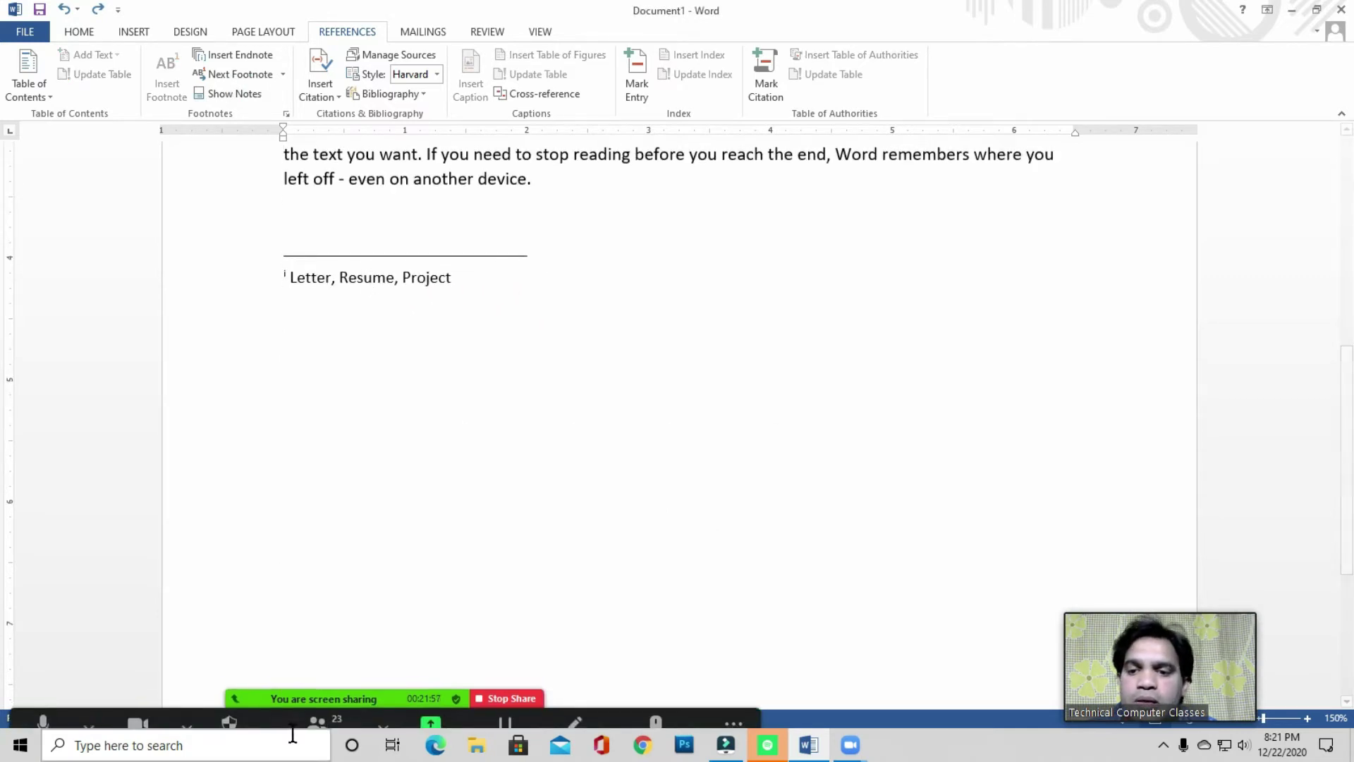
{"action": "left_click", "coordinate": [461, 276]}
{"action": "scroll", "coordinate": [458, 282], "scroll_direction": "up", "scroll_amount": 5}
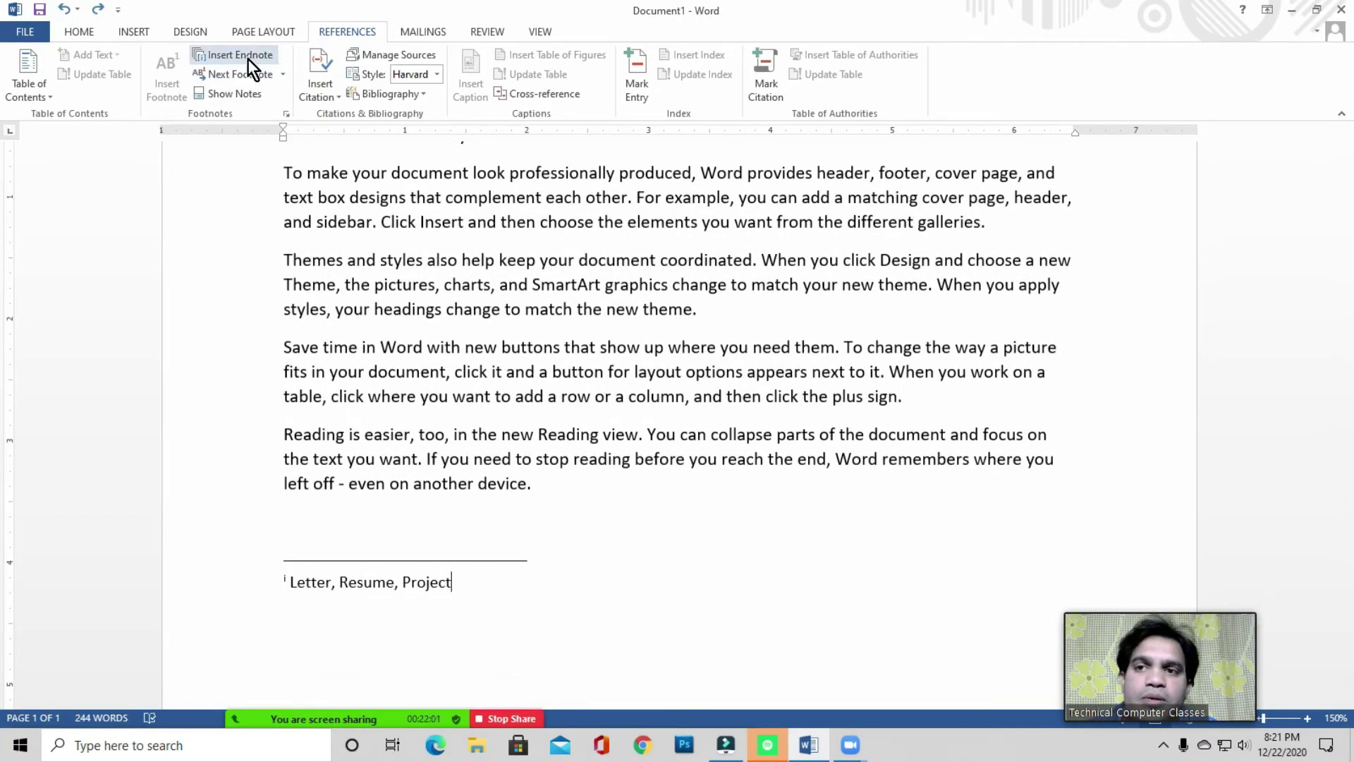
{"action": "left_click", "coordinate": [381, 222]}
{"action": "scroll", "coordinate": [382, 240], "scroll_direction": "up", "scroll_amount": 3}
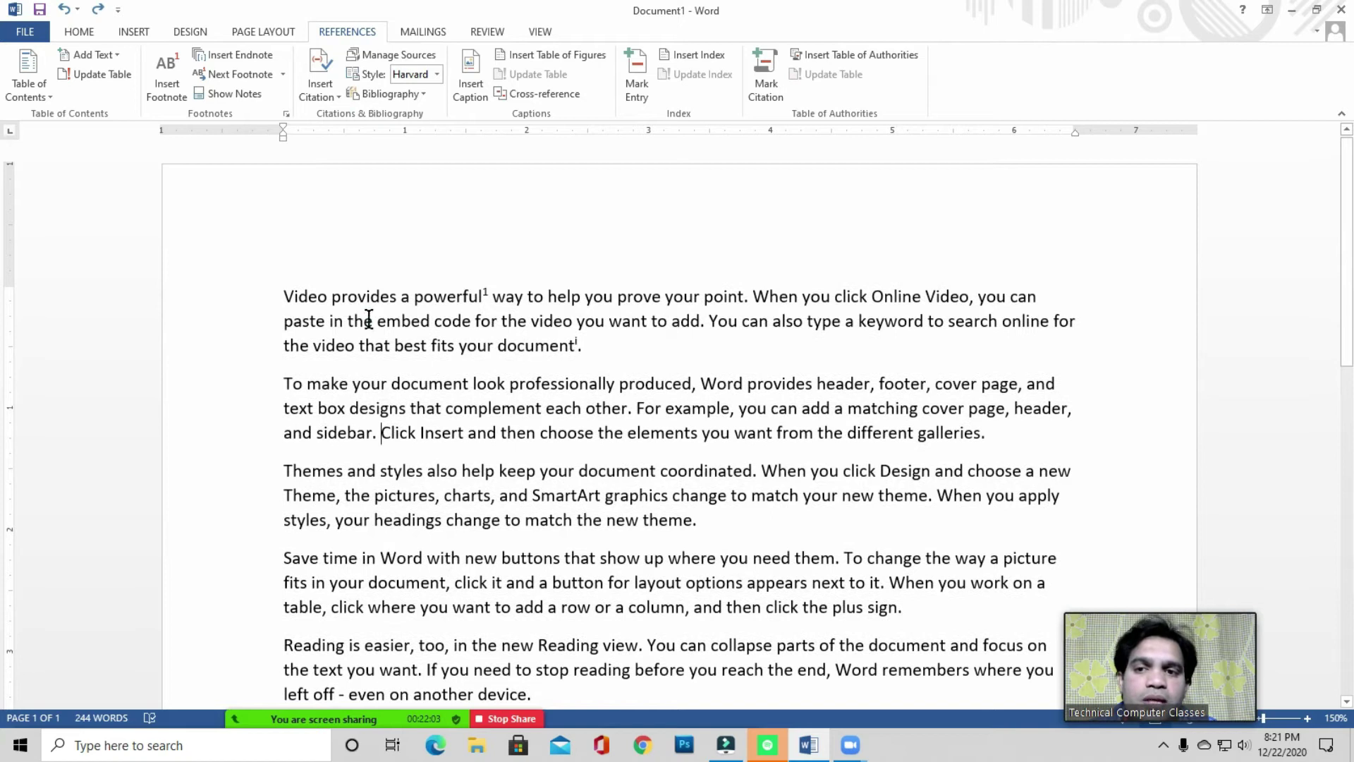
{"action": "left_click_drag", "start_coordinate": [272, 296], "coordinate": [595, 351]}
{"action": "left_click", "coordinate": [600, 353]}
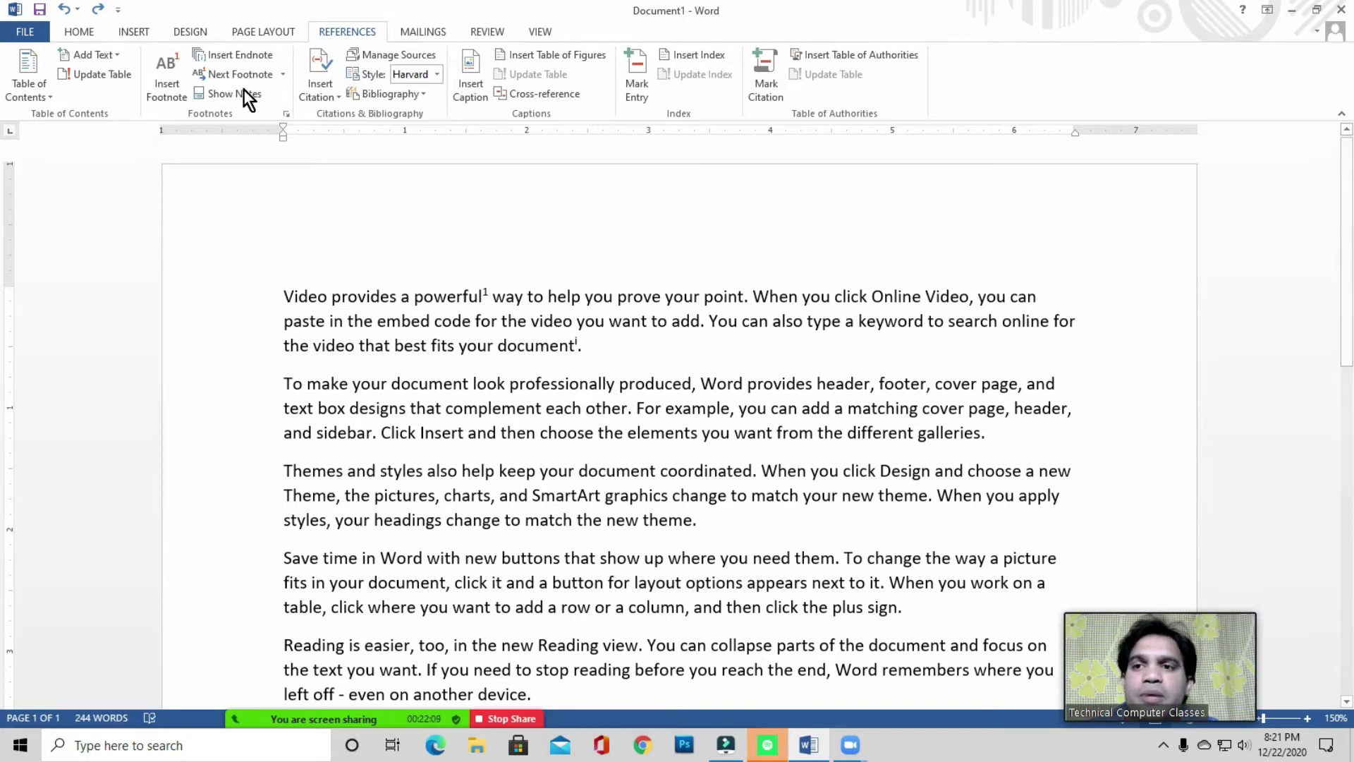
{"action": "left_click", "coordinate": [379, 289]}
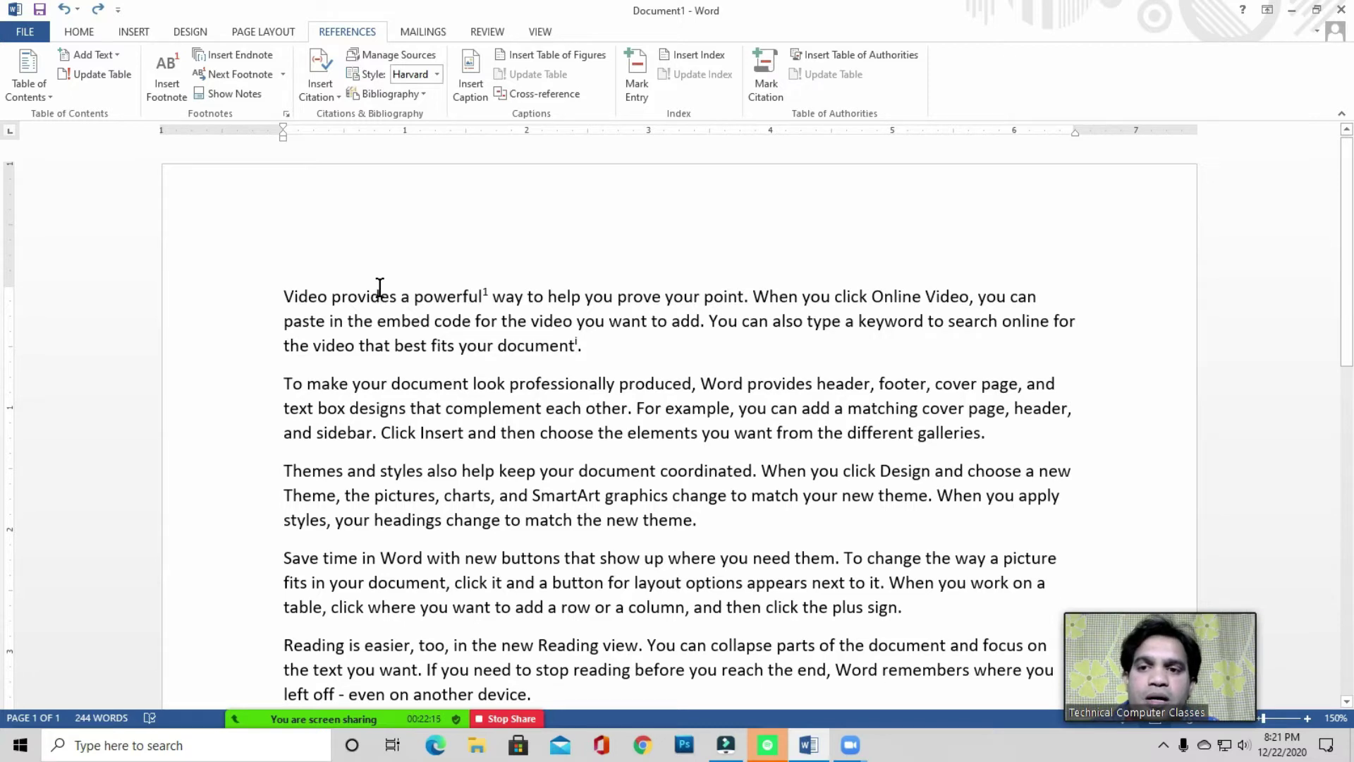
{"action": "left_click_drag", "start_coordinate": [287, 295], "coordinate": [613, 320]}
{"action": "left_click", "coordinate": [599, 359]}
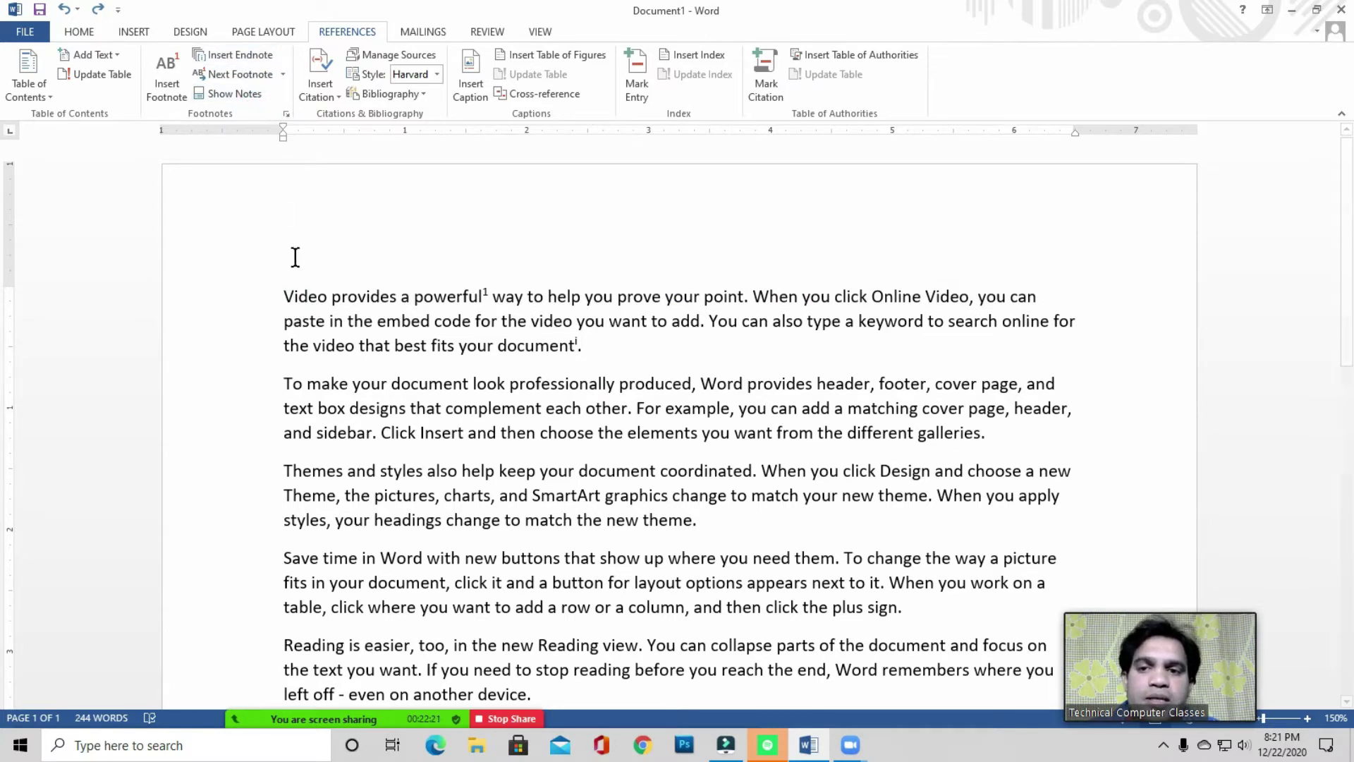
{"action": "left_click_drag", "start_coordinate": [302, 295], "coordinate": [649, 321]}
{"action": "left_click", "coordinate": [600, 357]}
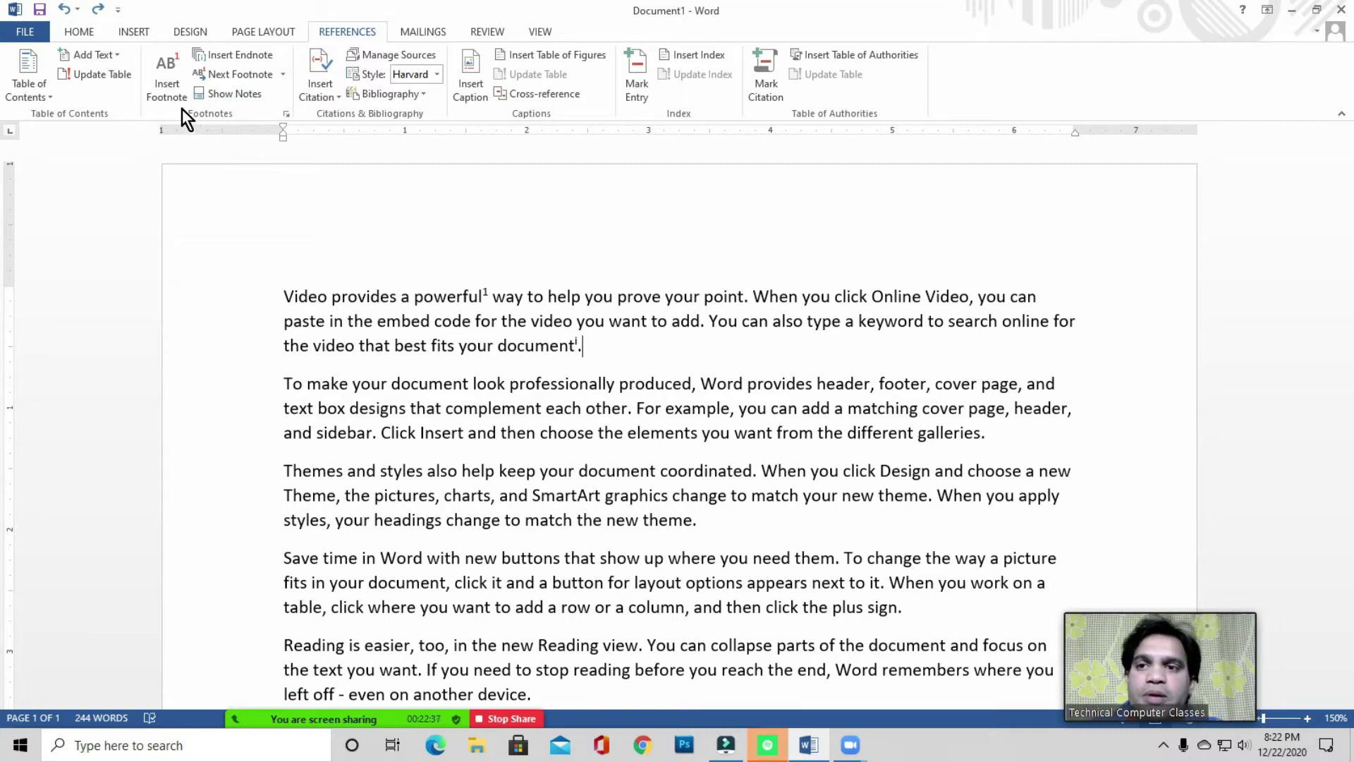
{"action": "left_click", "coordinate": [413, 287]}
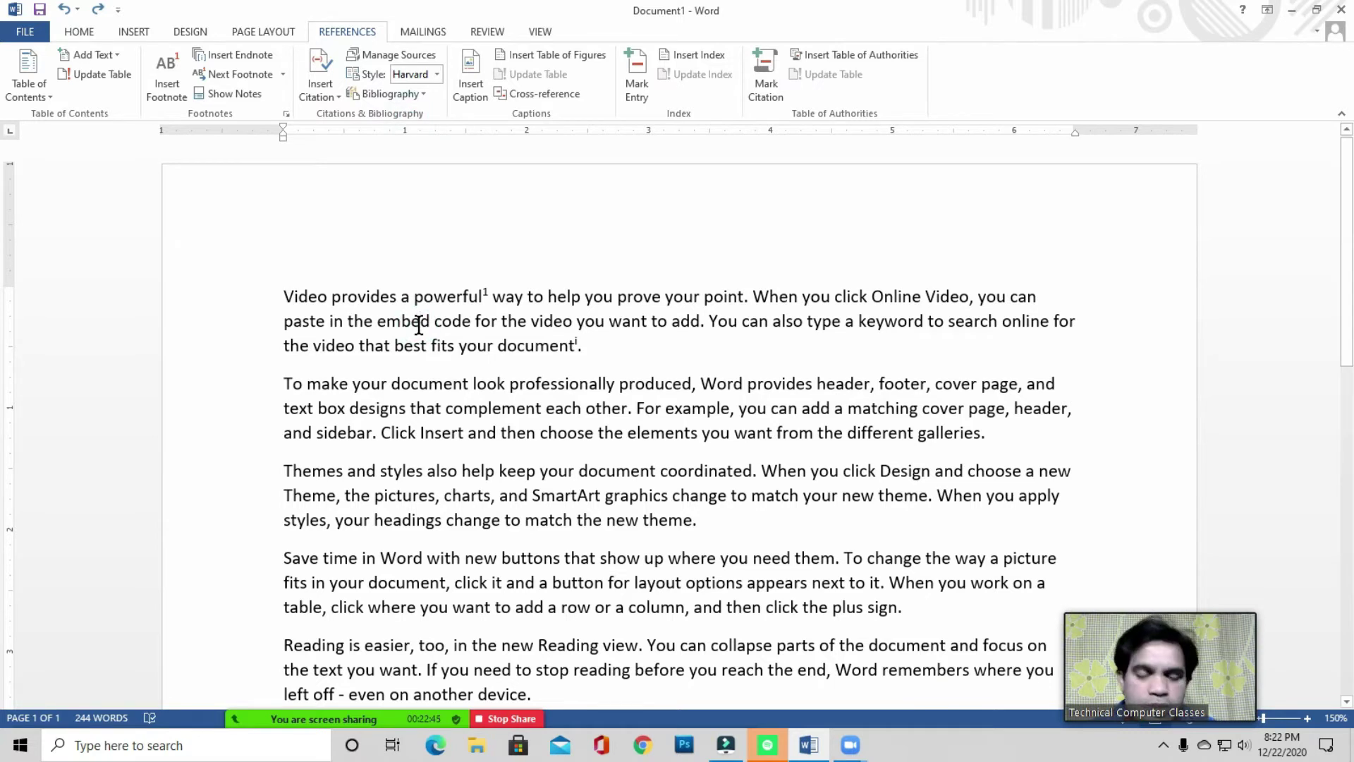
{"action": "key", "text": "ctrl+a"}
- Delete the remaining text and place the caret at the top of the blank page
{"action": "key", "text": "BackSpace"}
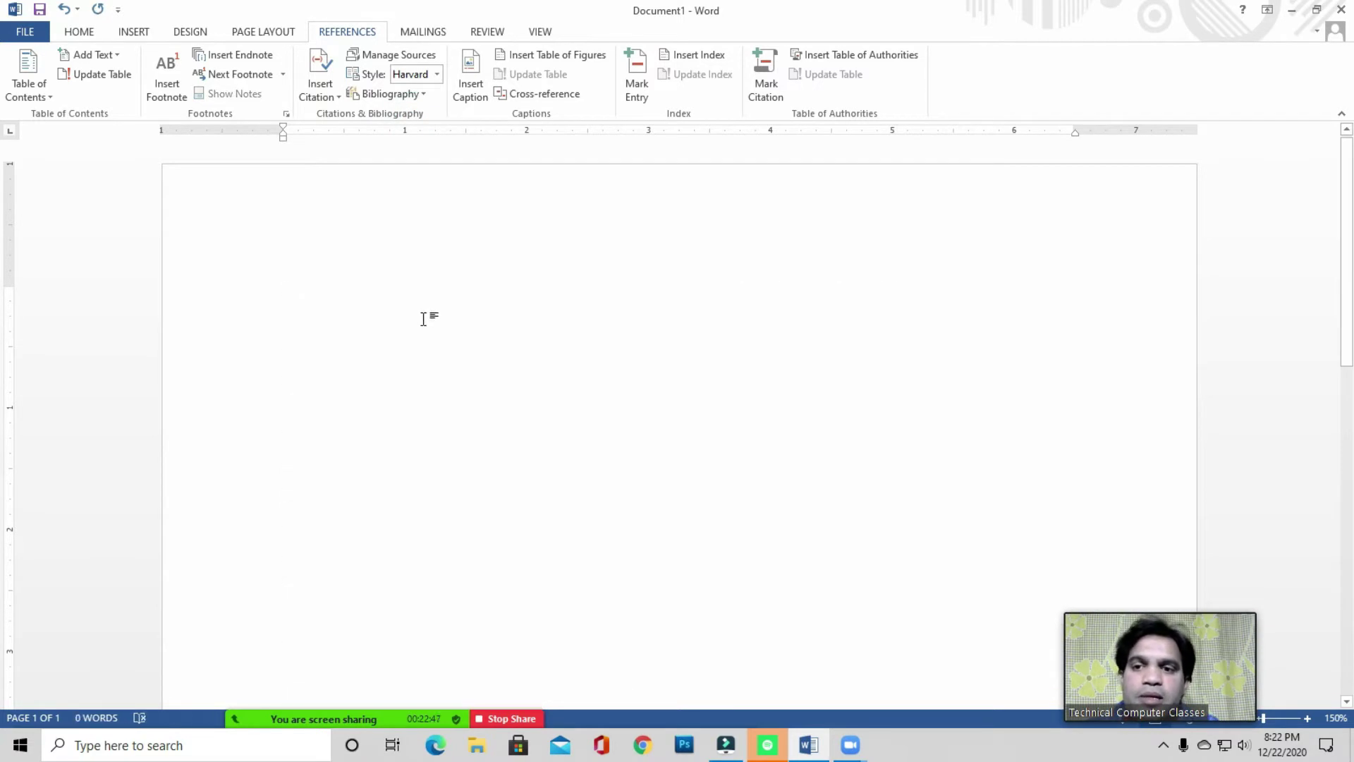
{"action": "left_click", "coordinate": [296, 292]}
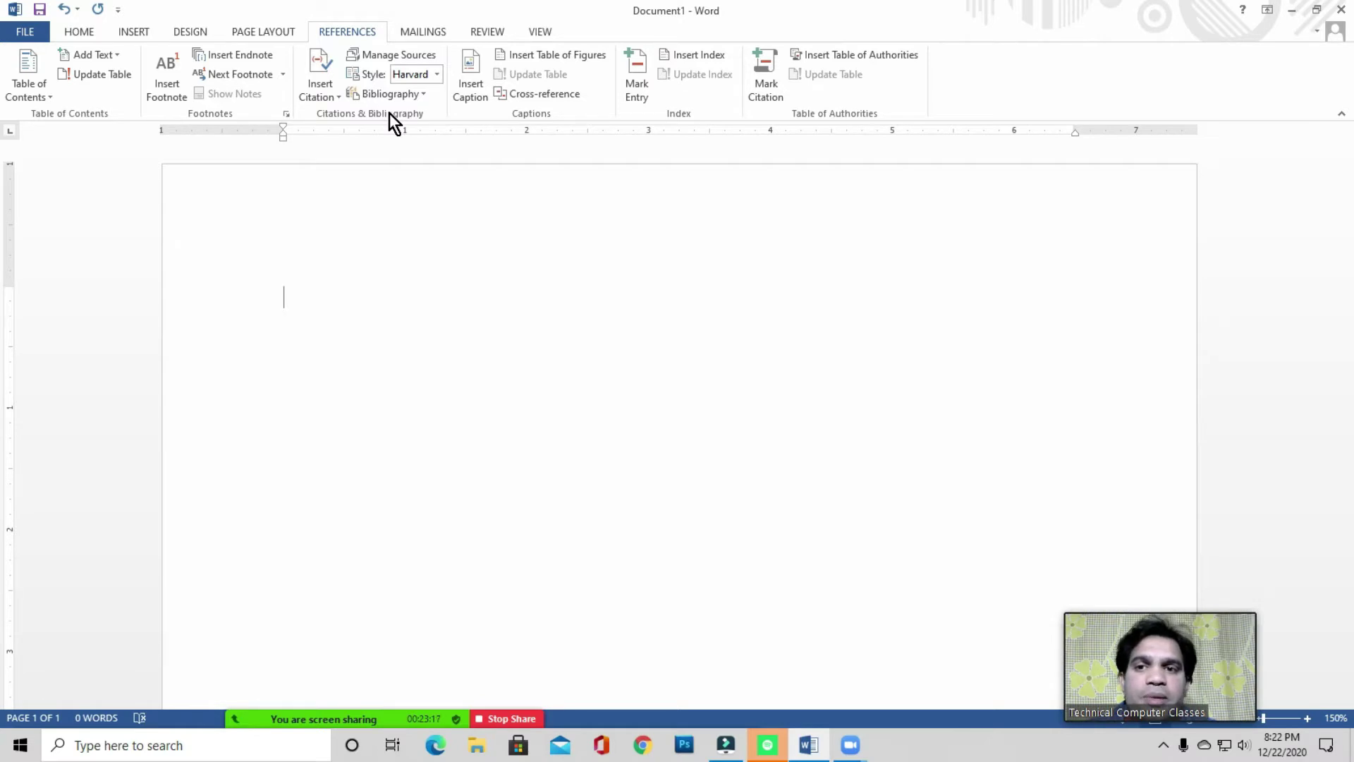
{"action": "left_click", "coordinate": [301, 303]}
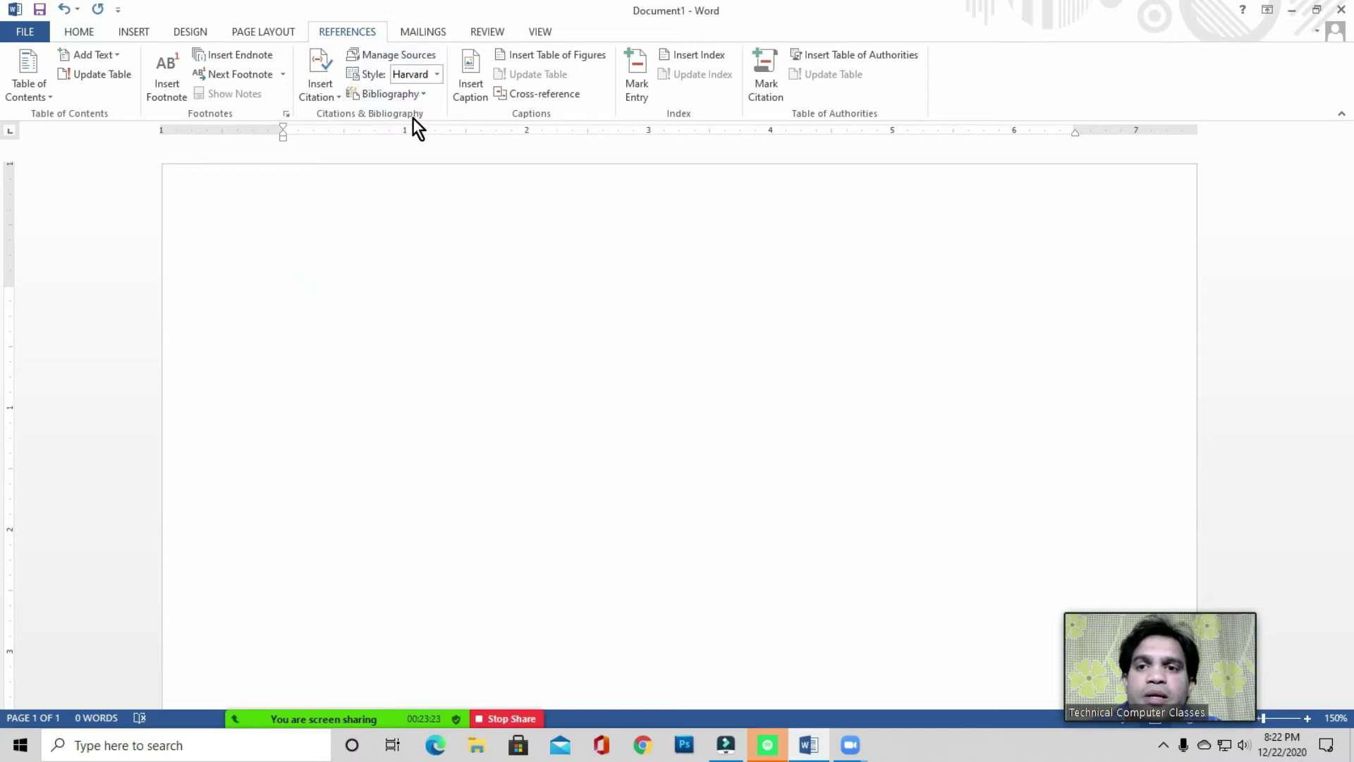
{"action": "left_click", "coordinate": [332, 278]}
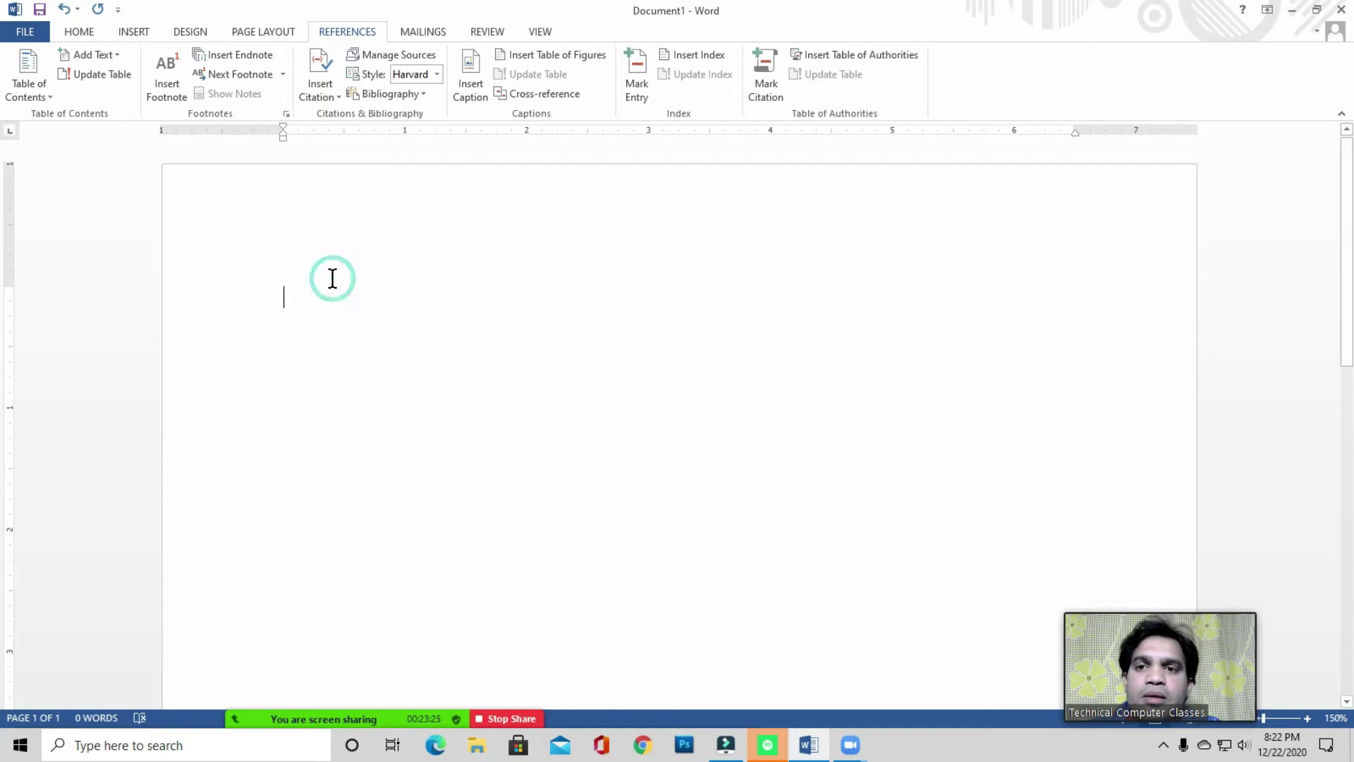
{"action": "left_click", "coordinate": [329, 281]}
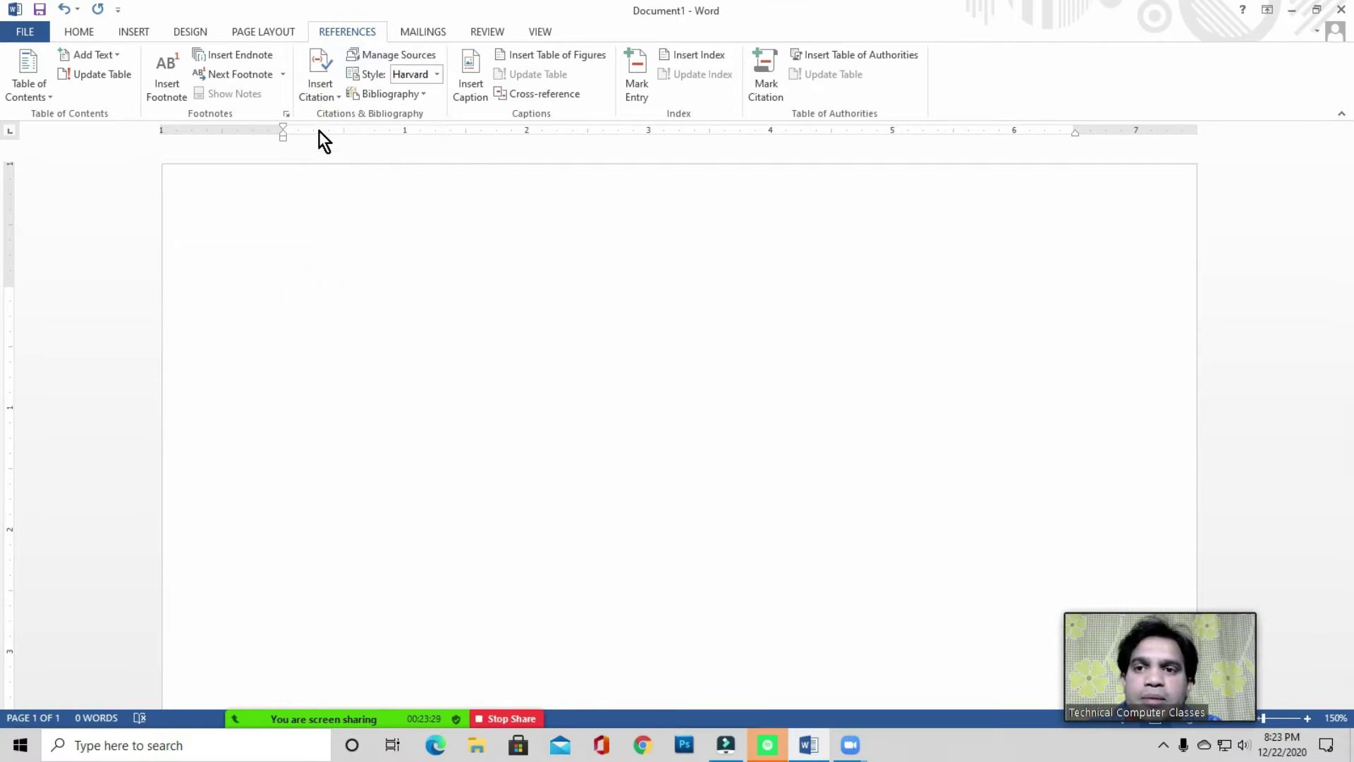
- Show the Insert Citation list with the existing source and add-new-source options
{"action": "left_click", "coordinate": [324, 95]}
{"action": "left_click", "coordinate": [320, 295]}
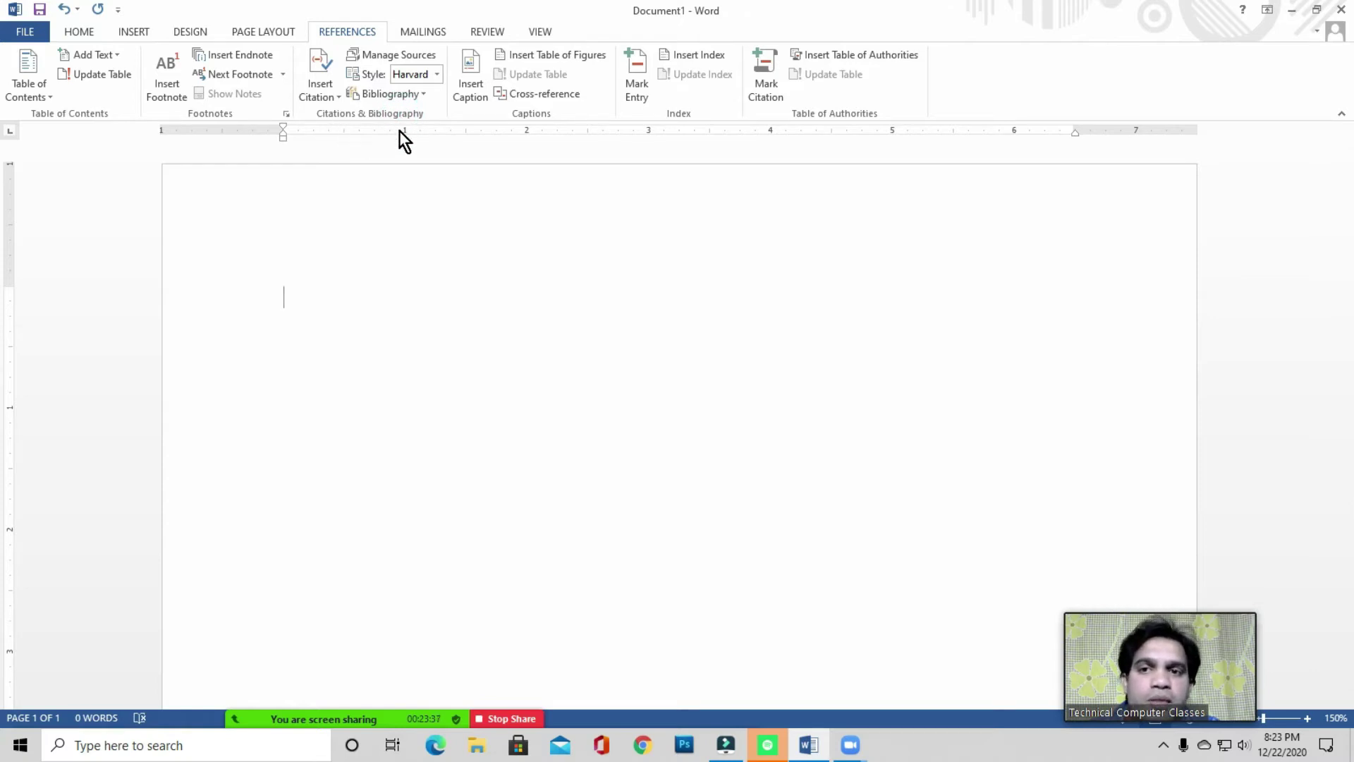
{"action": "left_click", "coordinate": [364, 108]}
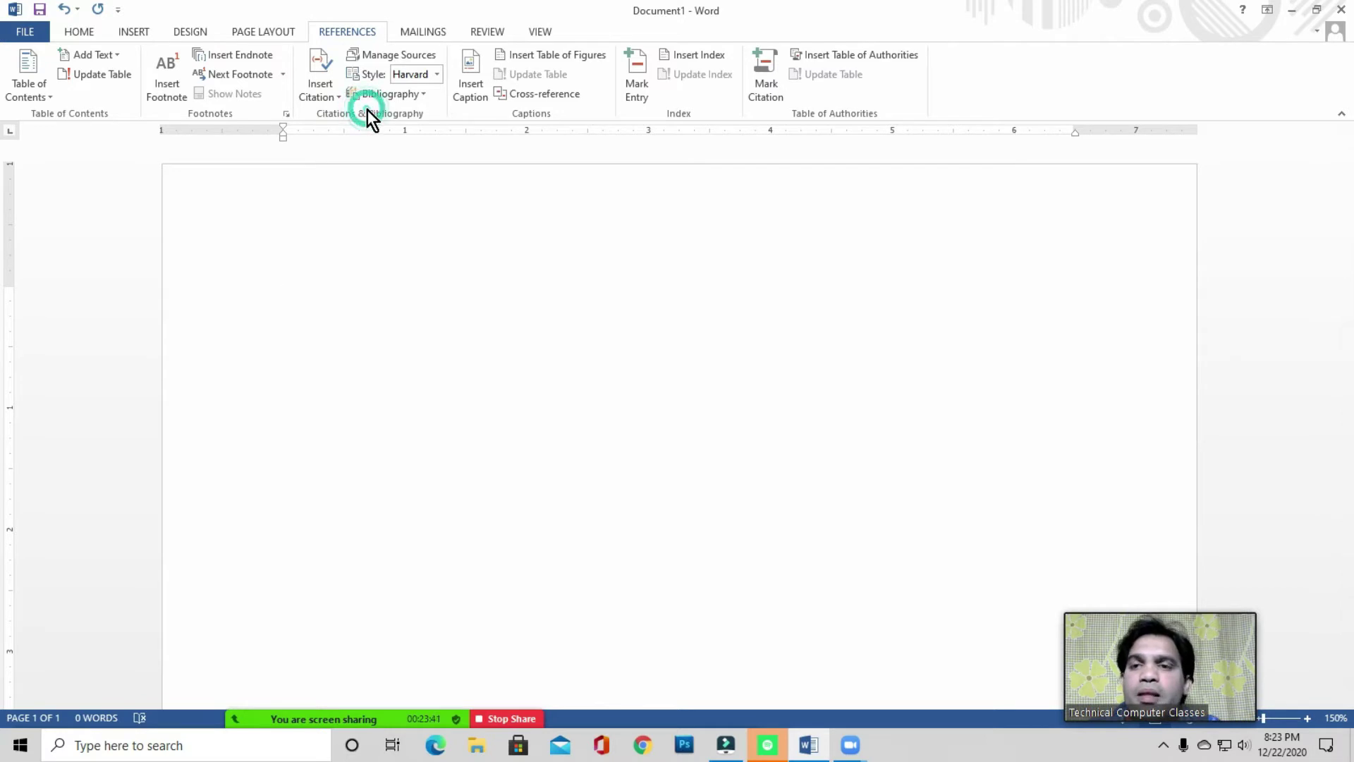
{"action": "left_click", "coordinate": [323, 96]}
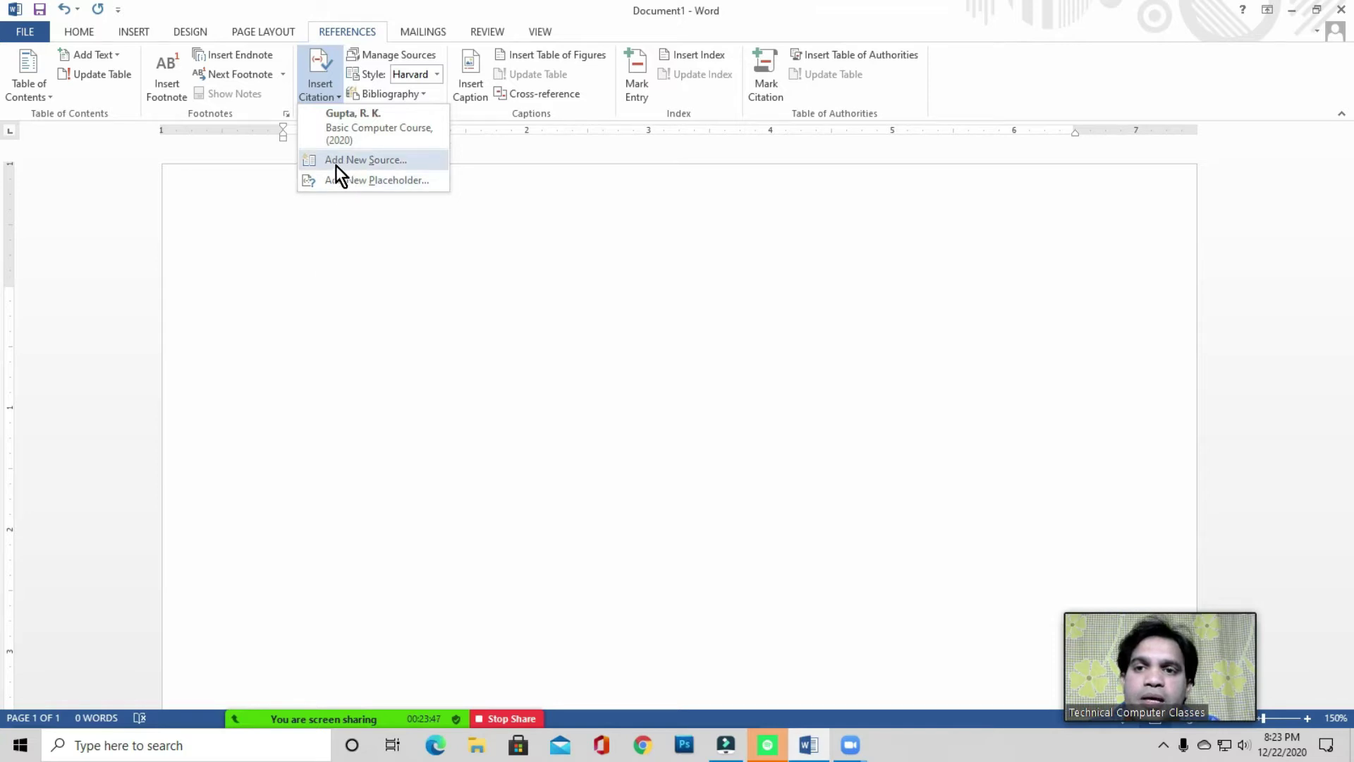
- Start a new citation source and set its type to Film
{"action": "left_click", "coordinate": [377, 159]}
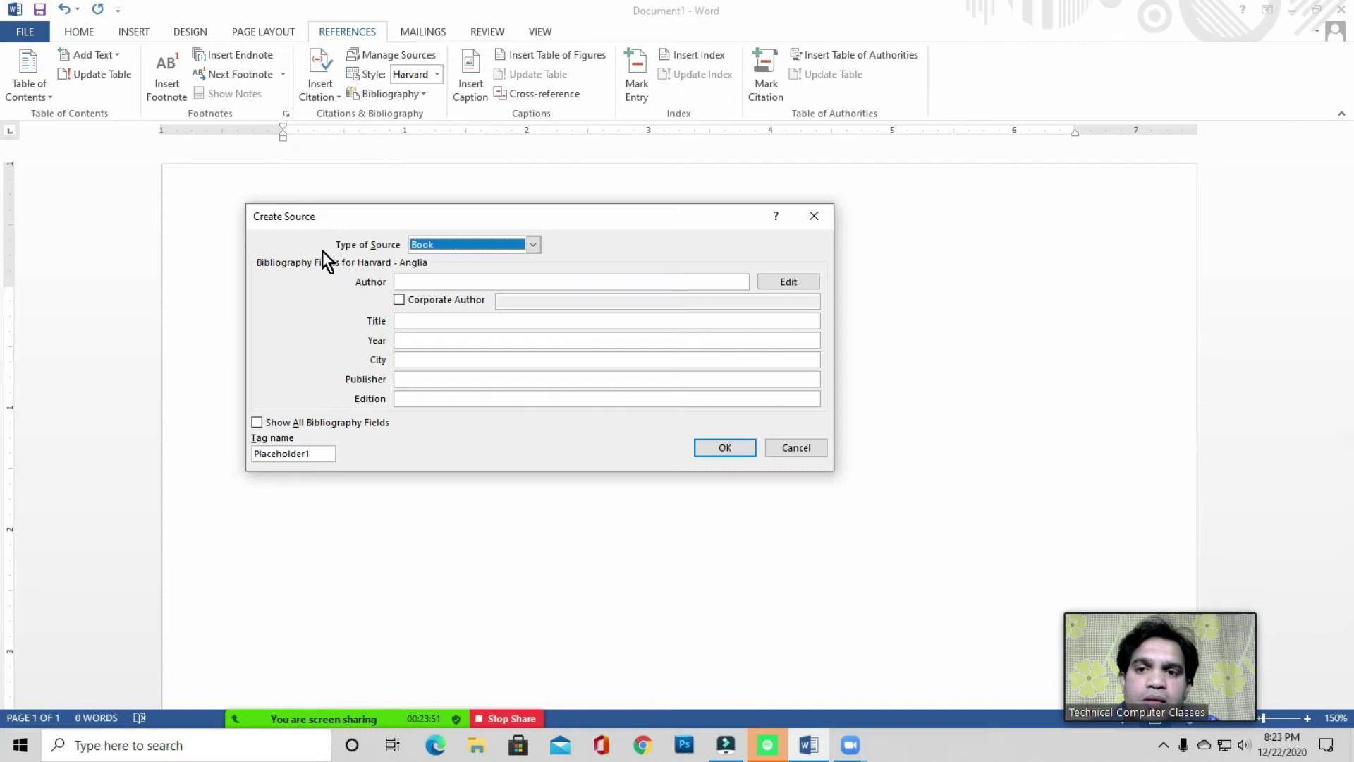
{"action": "left_click_drag", "start_coordinate": [424, 218], "coordinate": [478, 197]}
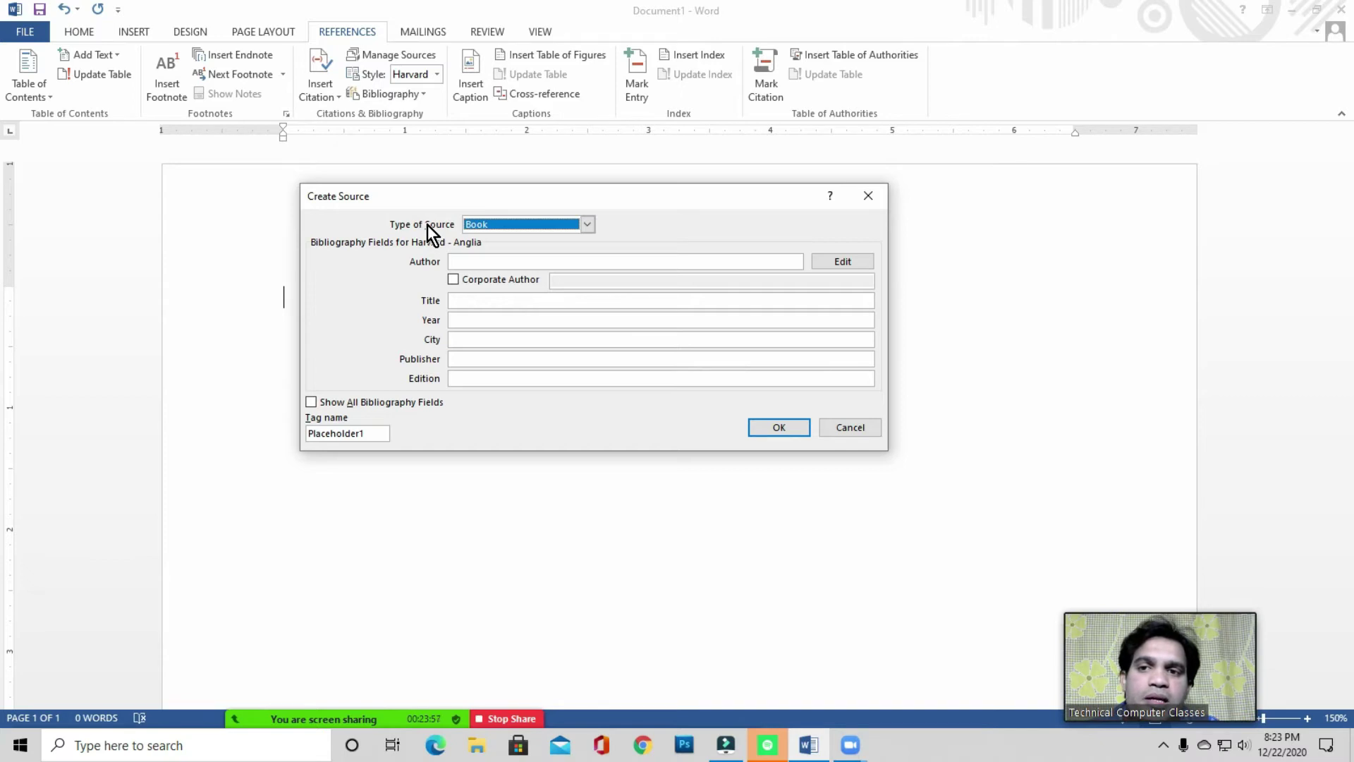
{"action": "left_click", "coordinate": [504, 226]}
{"action": "left_click", "coordinate": [503, 226]}
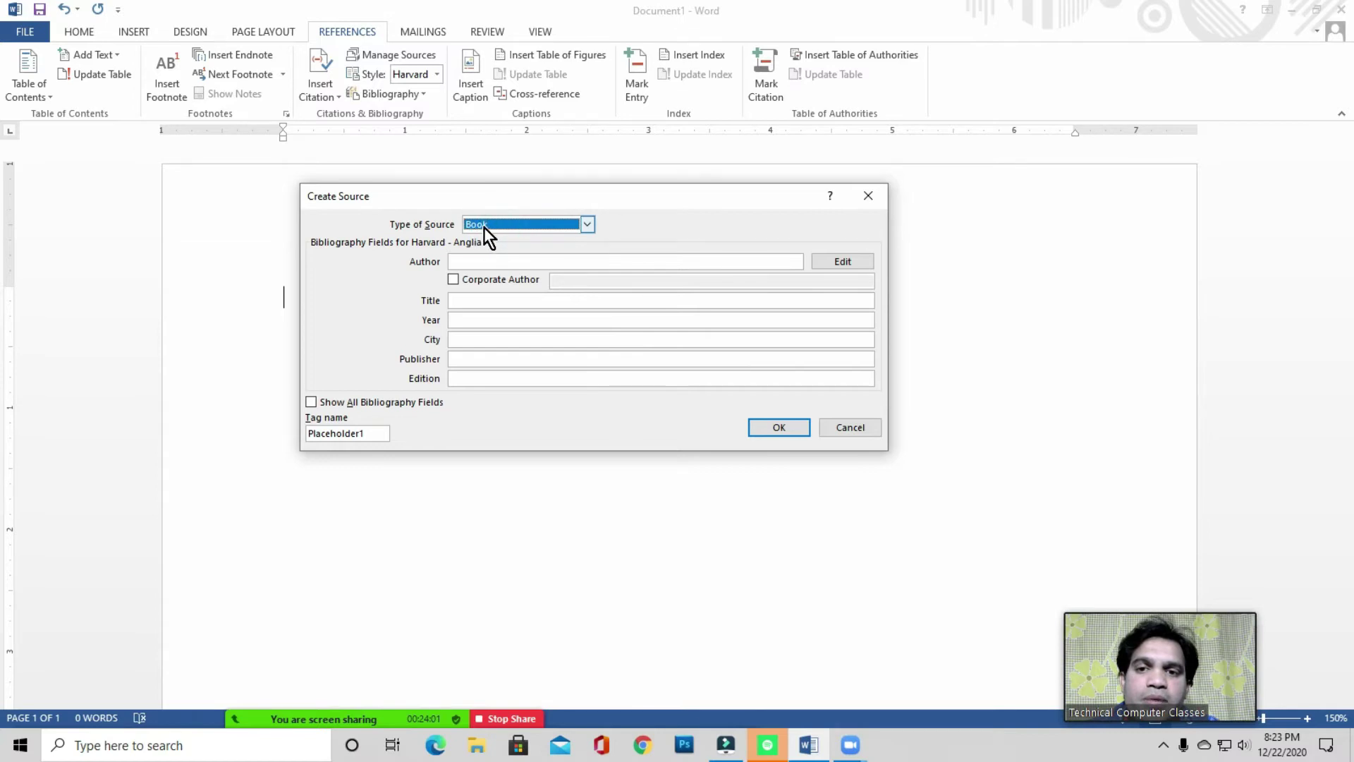
{"action": "left_click", "coordinate": [497, 222]}
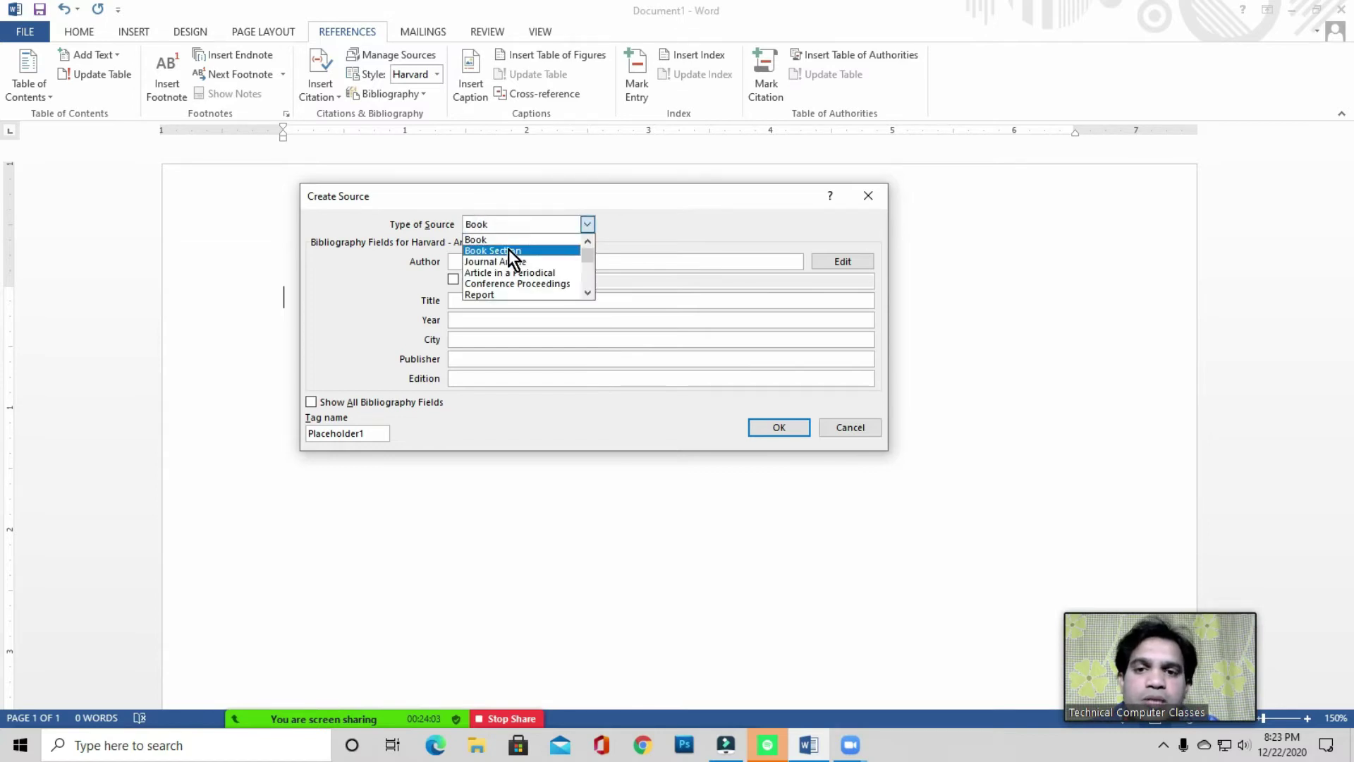
{"action": "scroll", "coordinate": [516, 280], "scroll_direction": "down", "scroll_amount": 2}
{"action": "scroll", "coordinate": [514, 278], "scroll_direction": "down", "scroll_amount": 3}
{"action": "scroll", "coordinate": [514, 278], "scroll_direction": "down", "scroll_amount": 2}
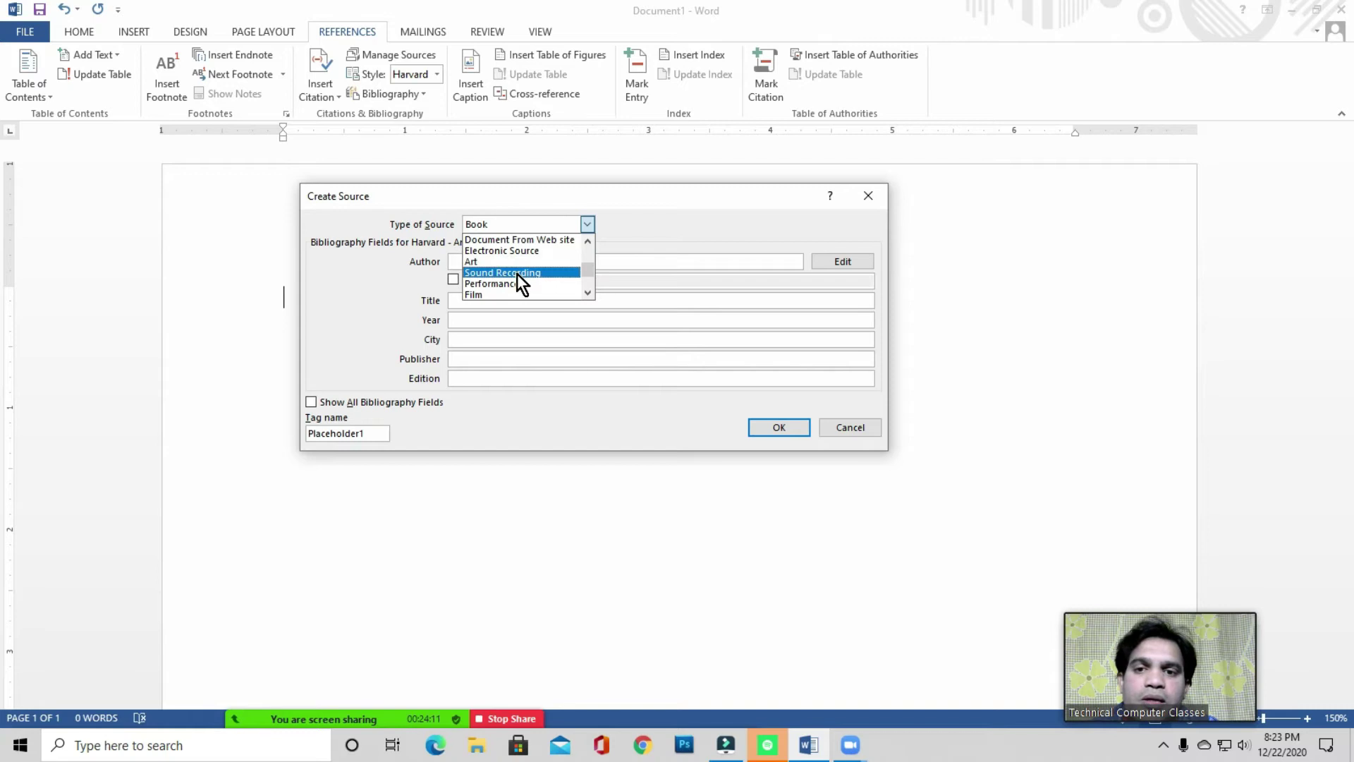
{"action": "scroll", "coordinate": [517, 273], "scroll_direction": "down", "scroll_amount": 1}
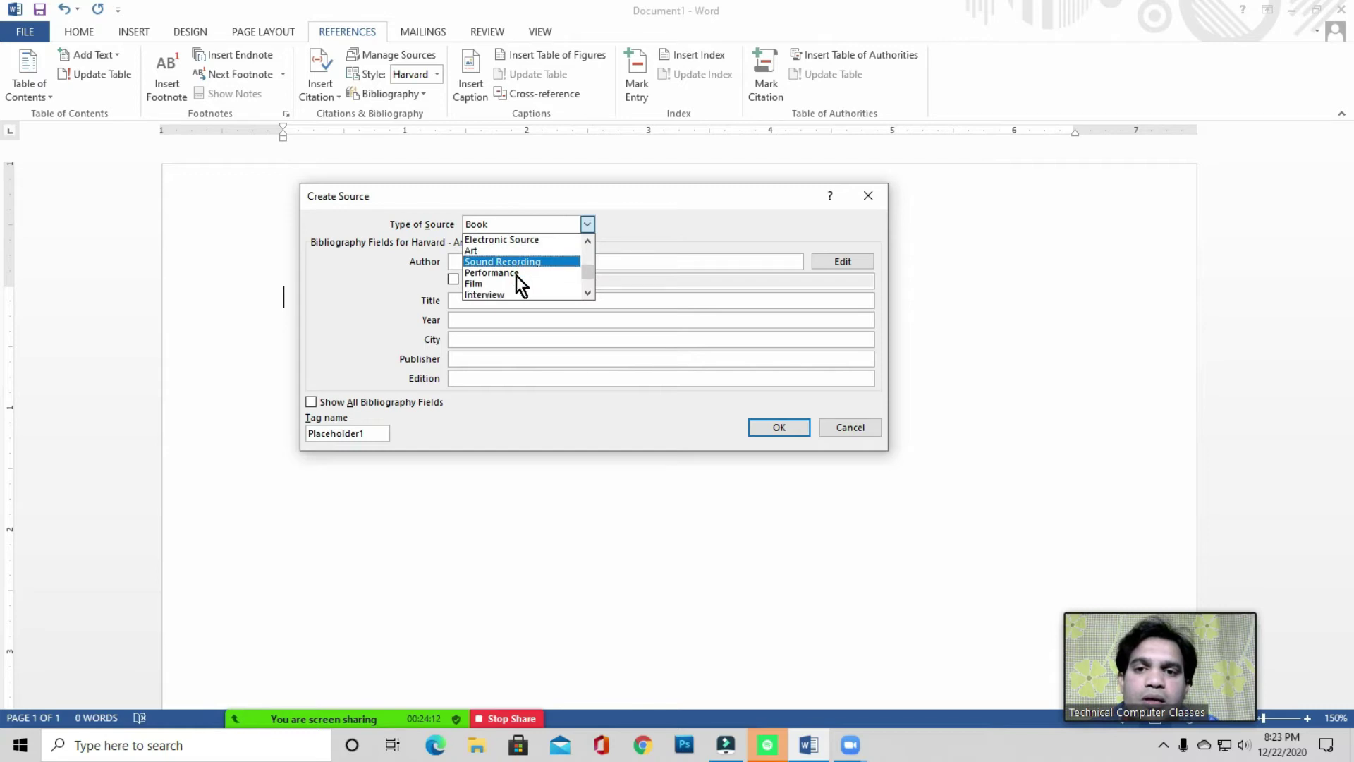
{"action": "left_click", "coordinate": [480, 285]}
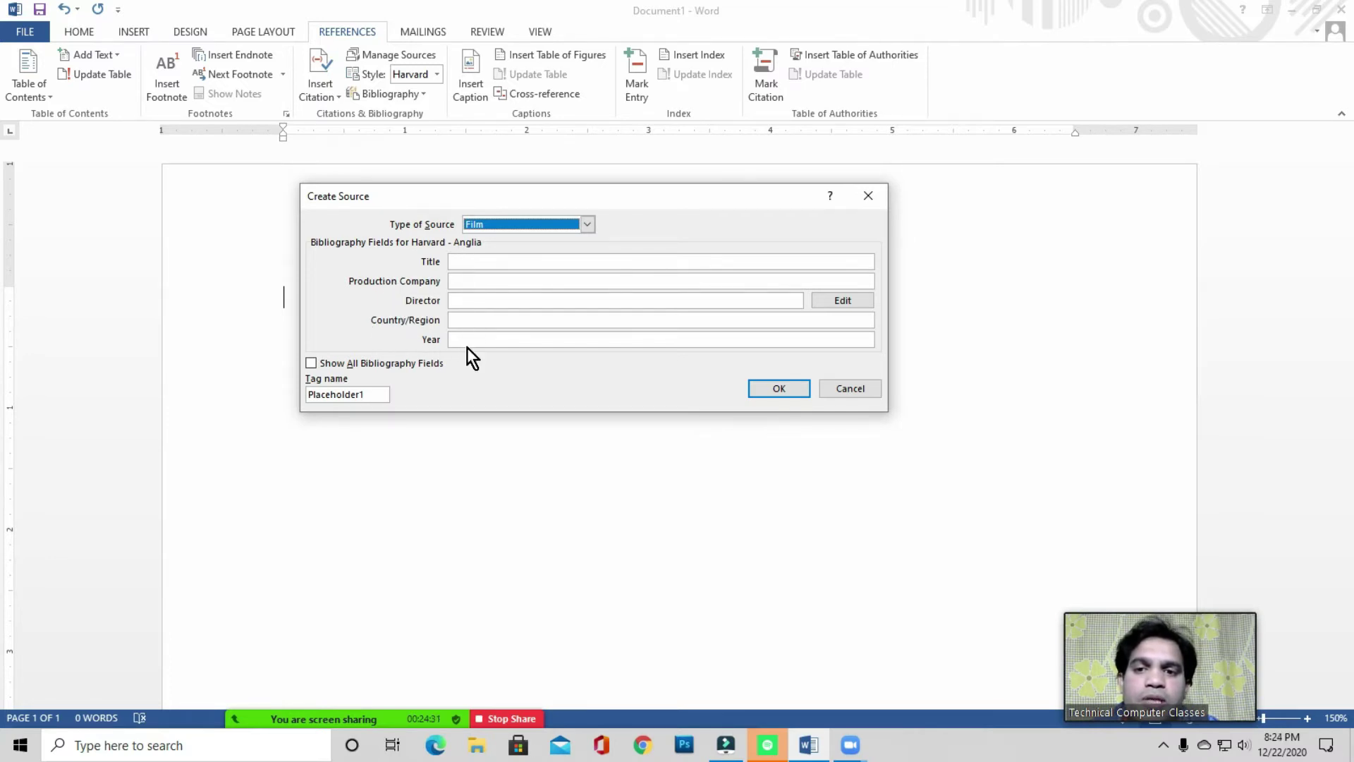
- Toggle Show All Bibliography Fields on and off, then change the source type back to Book
{"action": "left_click", "coordinate": [311, 364]}
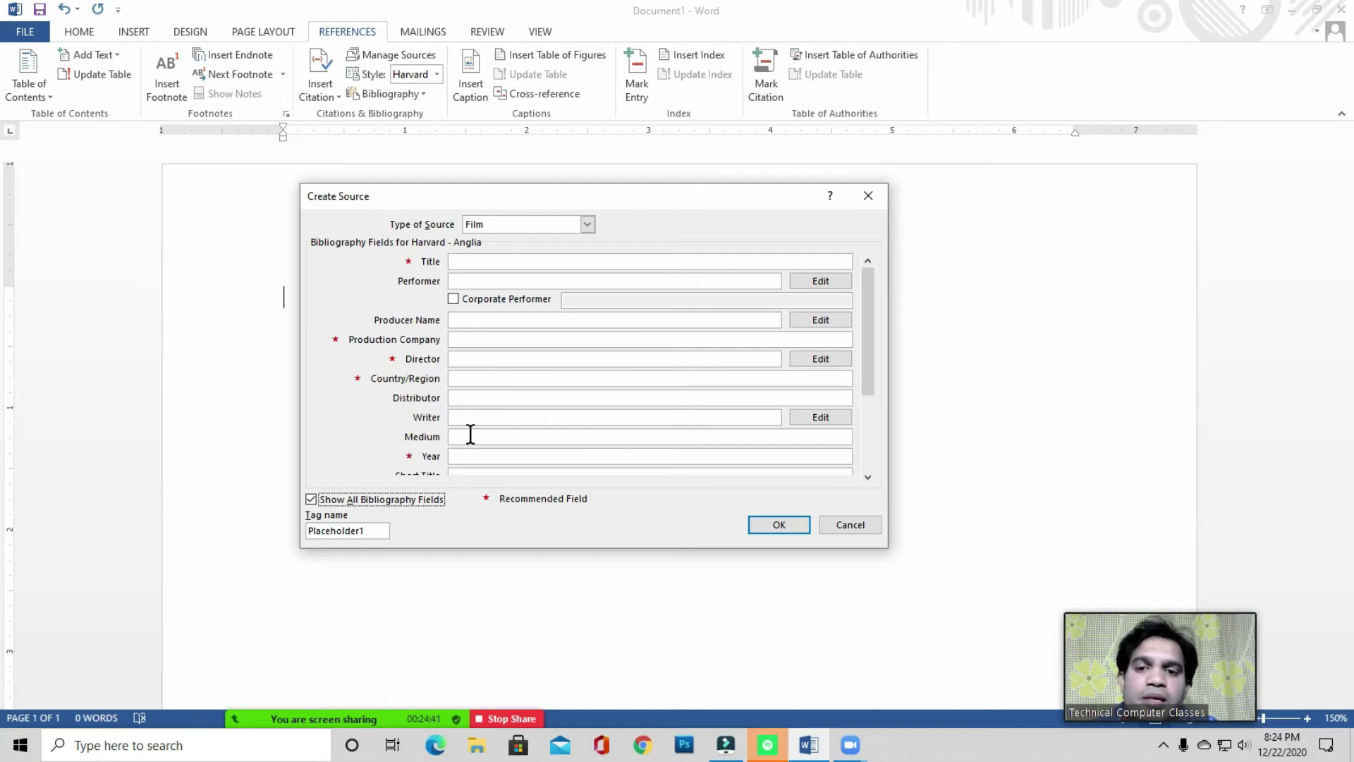
{"action": "left_click", "coordinate": [311, 499]}
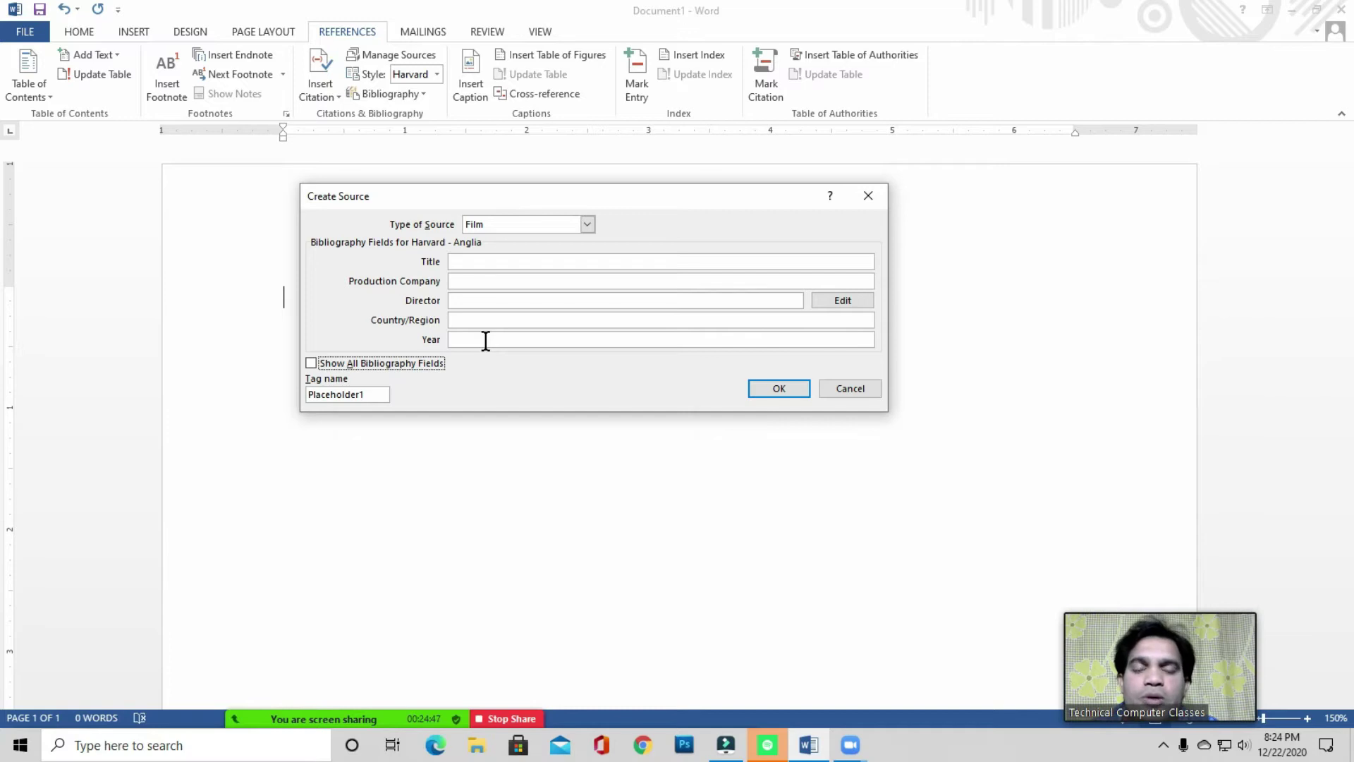
{"action": "left_click", "coordinate": [506, 224]}
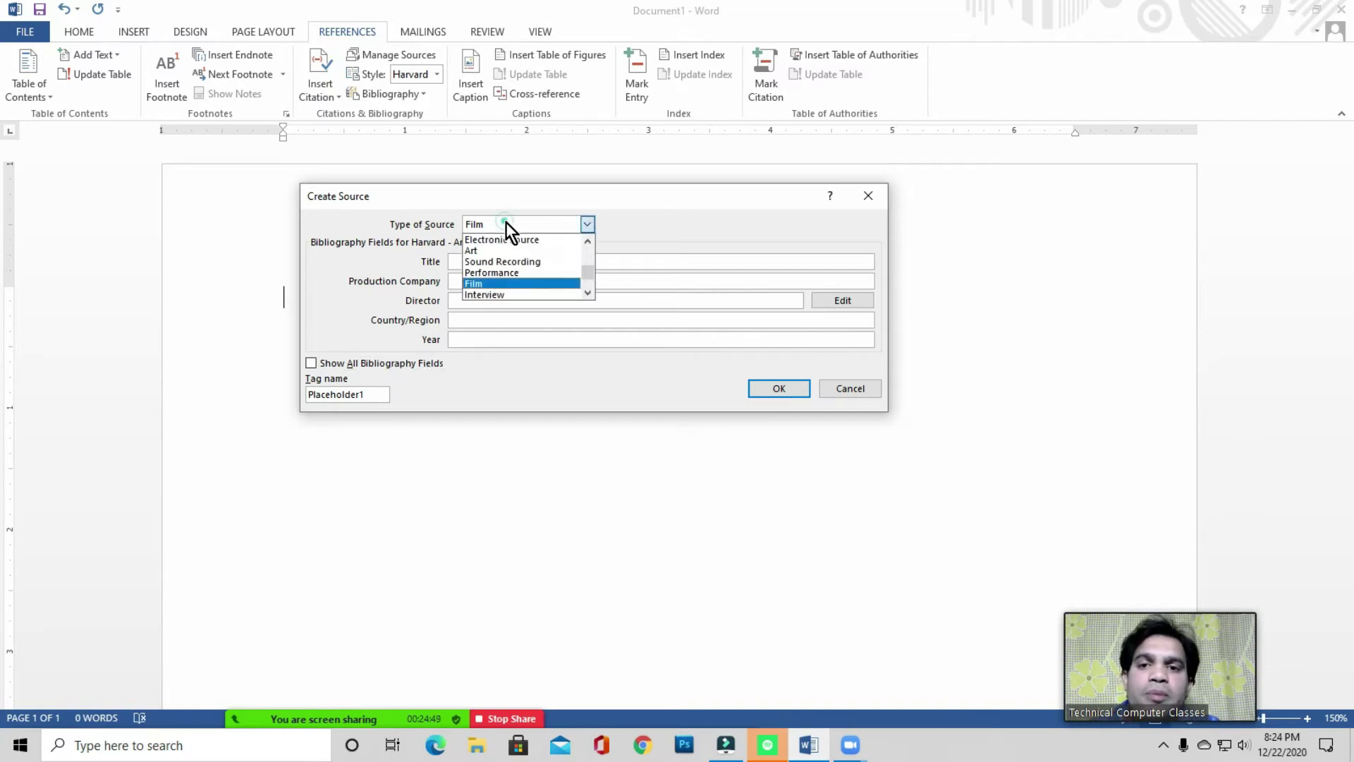
{"action": "scroll", "coordinate": [512, 265], "scroll_direction": "up", "scroll_amount": 3}
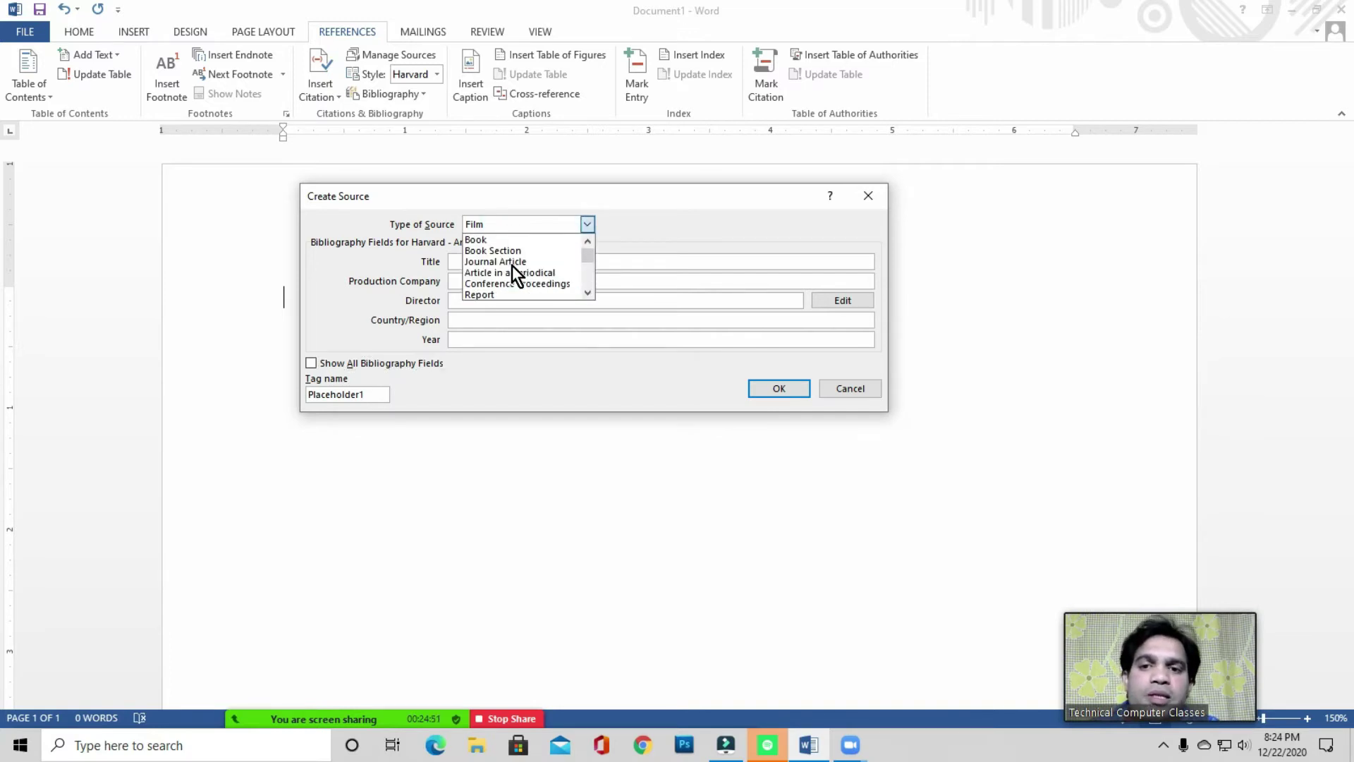
{"action": "left_click", "coordinate": [480, 240]}
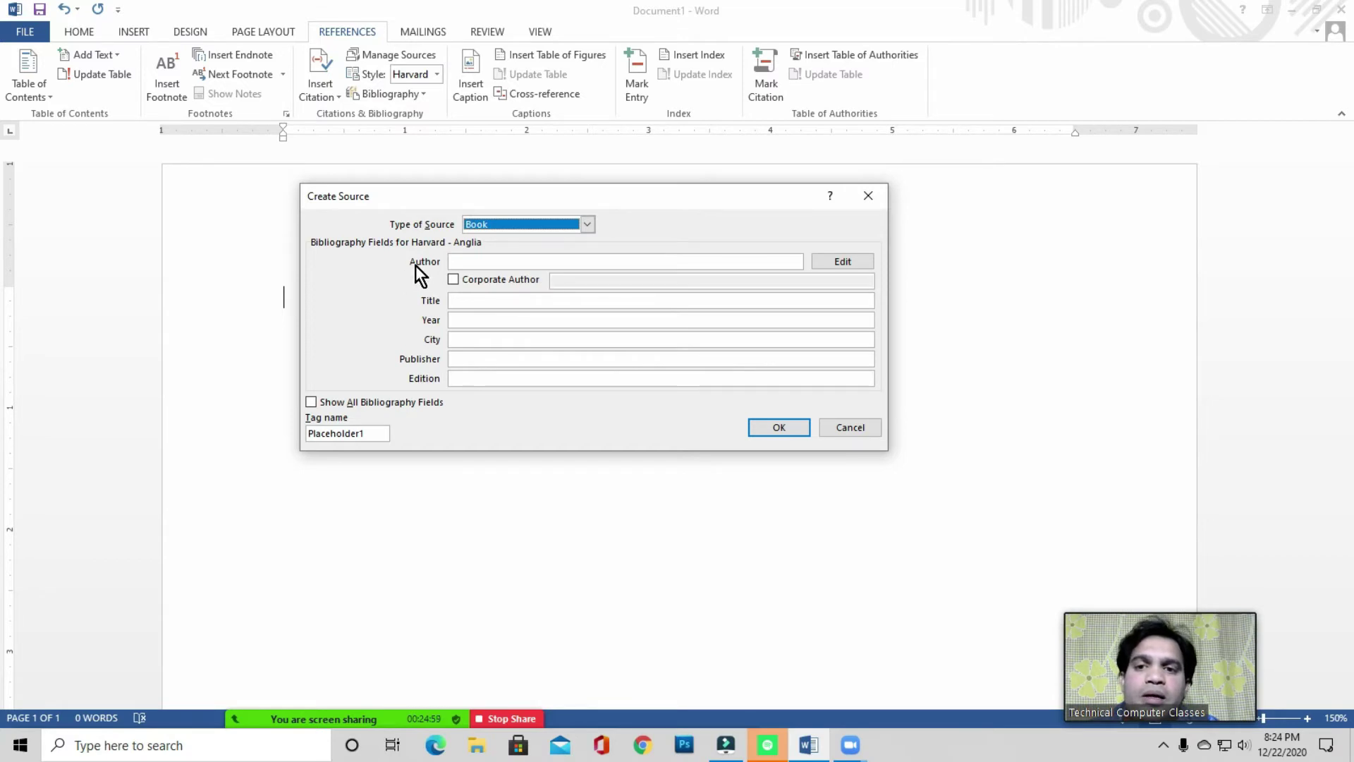
- Enter the author's name and the title 'Basic Computer Course'
{"action": "left_click", "coordinate": [466, 261]}
{"action": "type", "text": "R."}
{"action": "key", "text": "BackSpace"}
{"action": "key", "text": "BackSpace"}
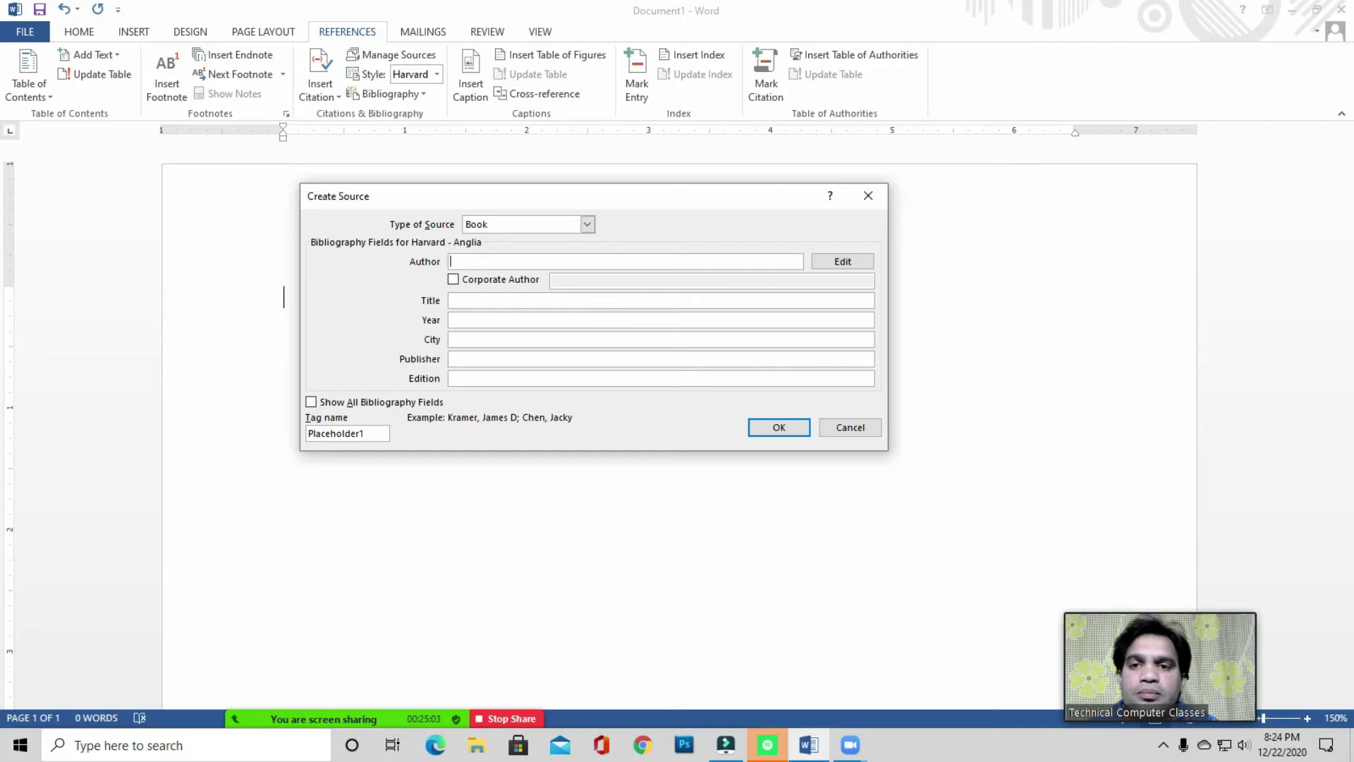
{"action": "type", "text": "K"}
{"action": "key", "text": "BackSpace"}
{"action": "type", "text": "J. Km"}
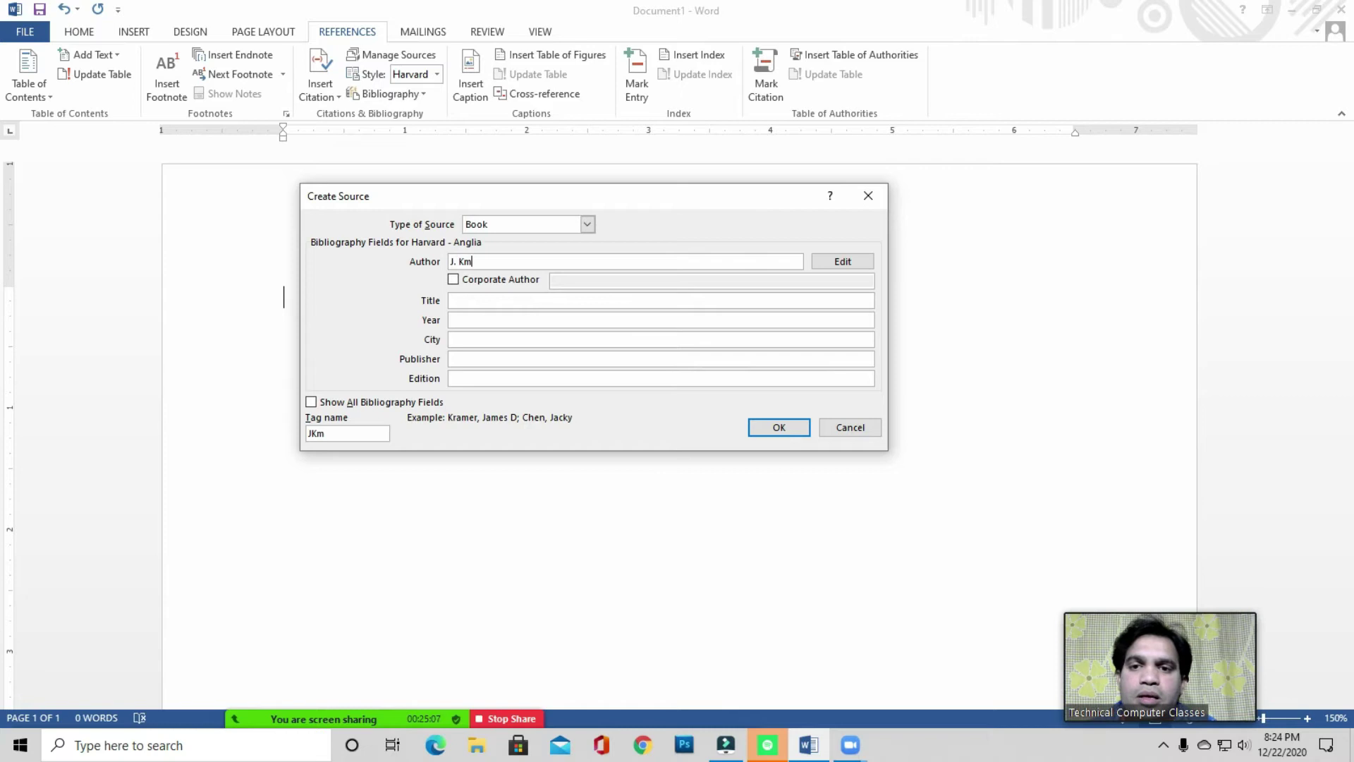
{"action": "key", "text": "BackSpace"}
{"action": "type", "text": "gh"}
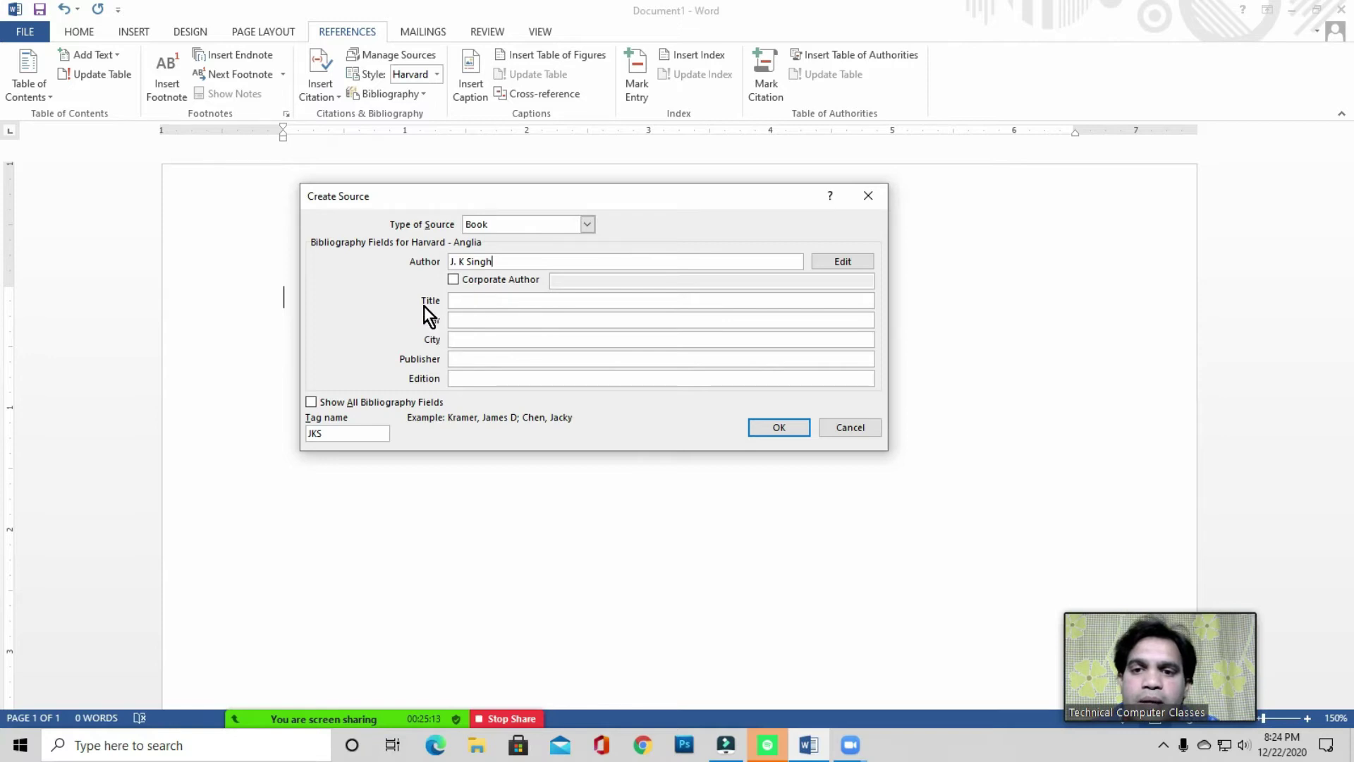
{"action": "left_click", "coordinate": [474, 302]}
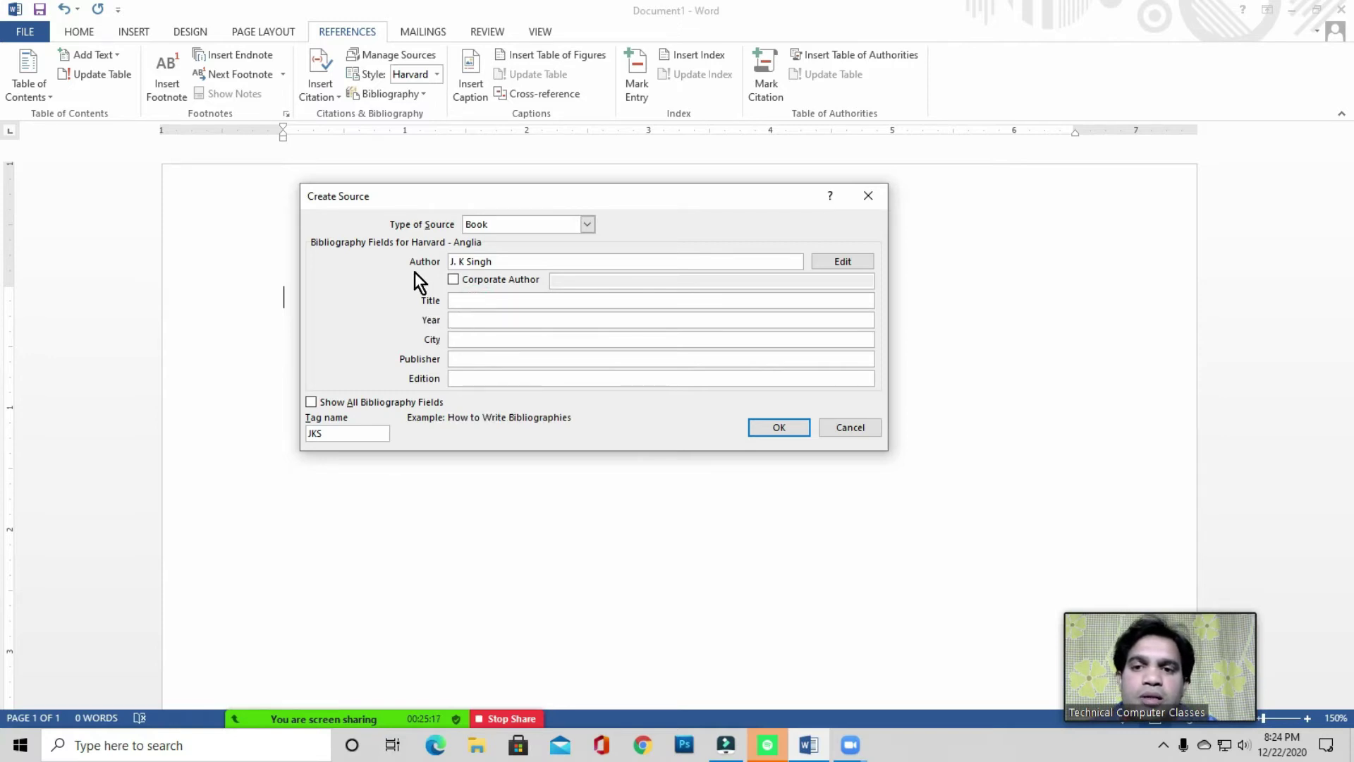
{"action": "left_click", "coordinate": [469, 305]}
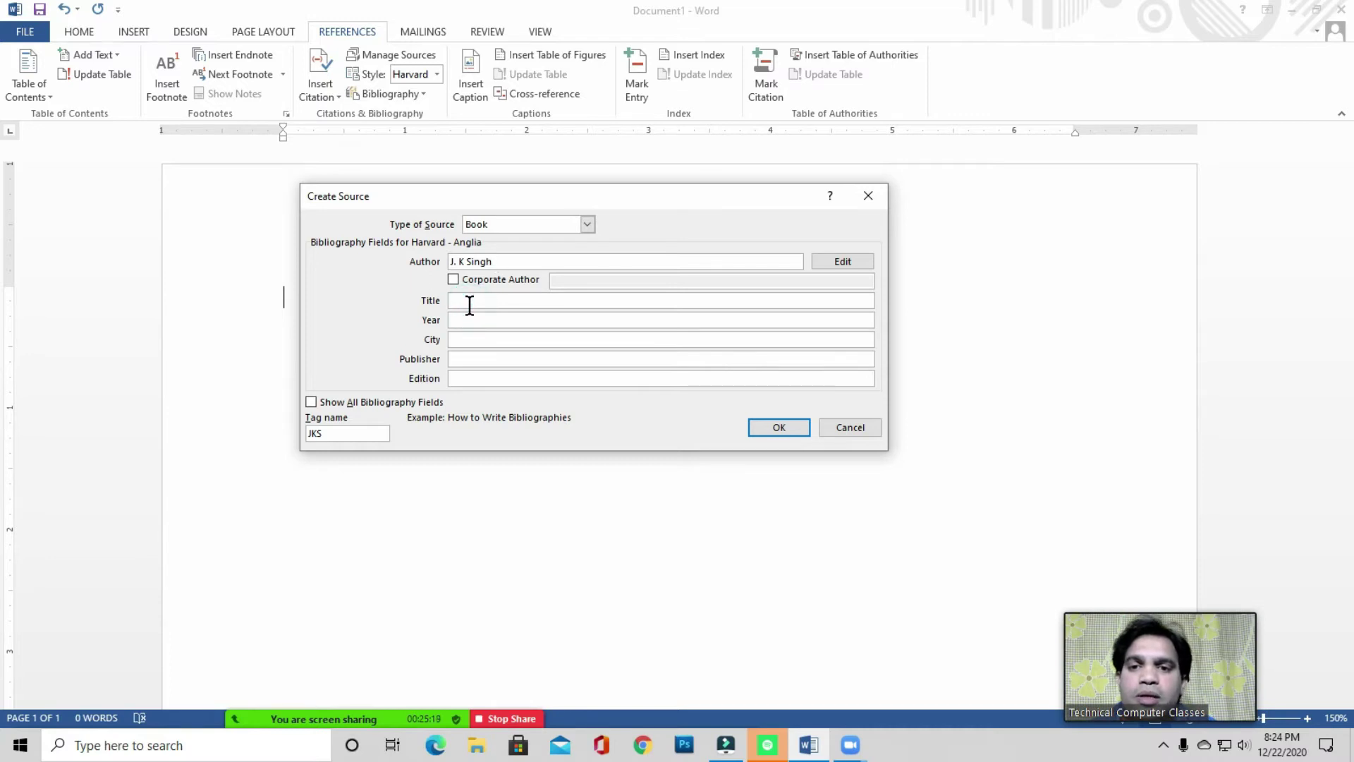
{"action": "type", "text": "B"}
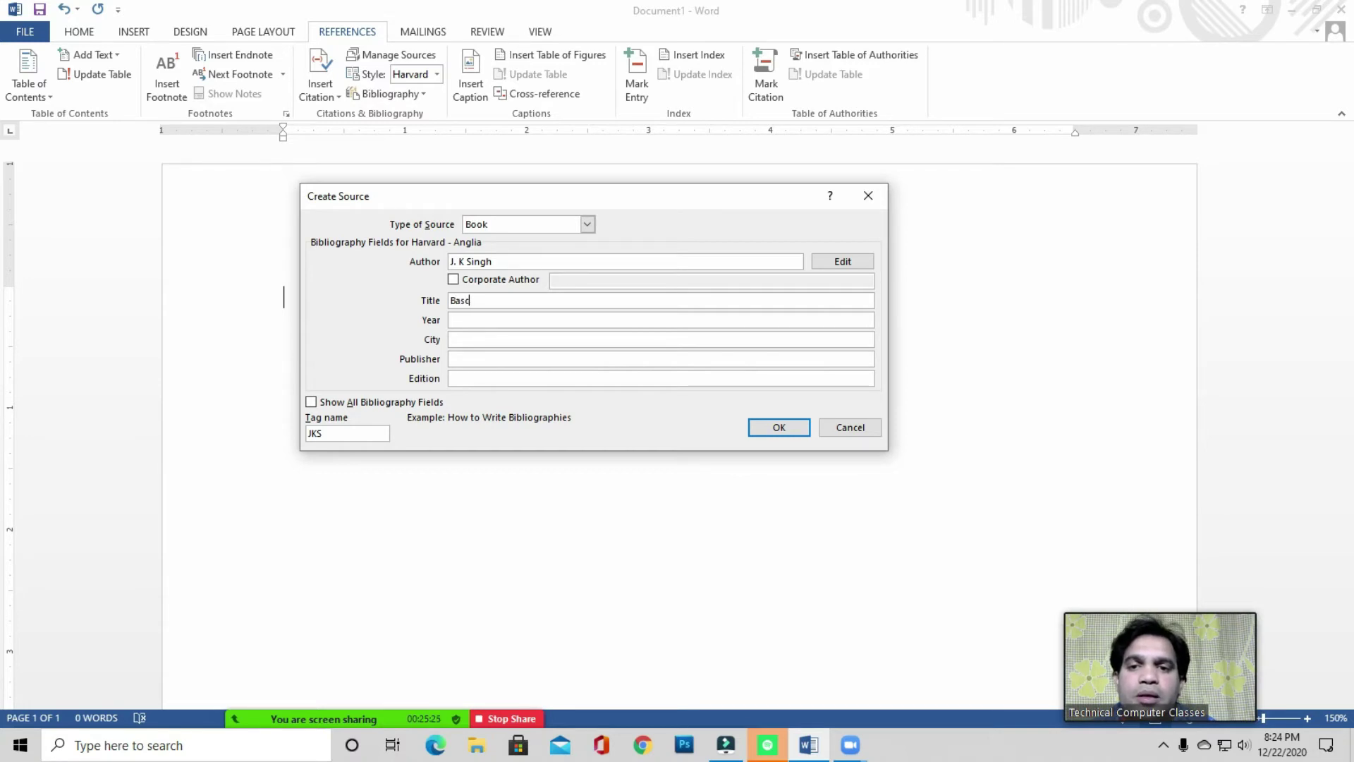
{"action": "type", "text": "asic Computer "}
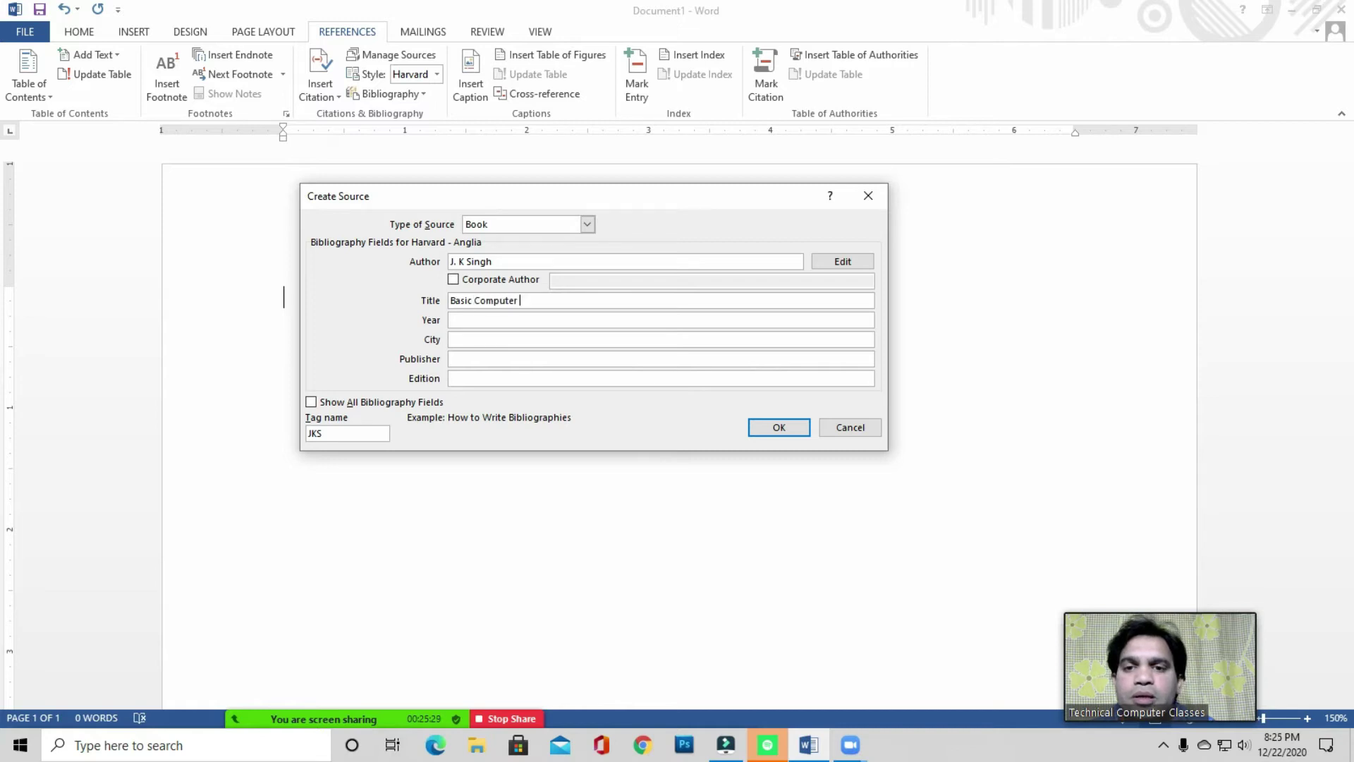
{"action": "type", "text": "Course"}
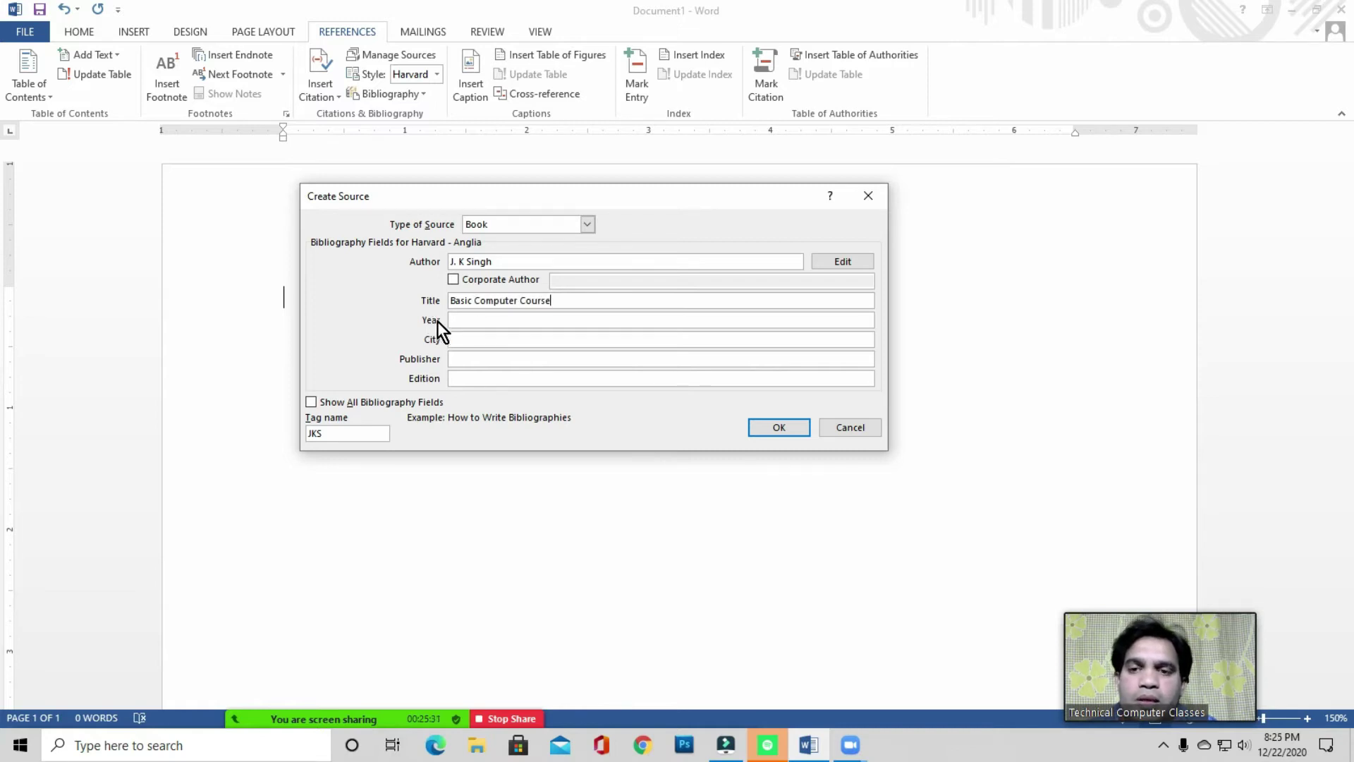
- Fill in year 2020, city New Delhi and the publisher, toggling Corporate Author on and off
{"action": "left_click", "coordinate": [451, 321]}
{"action": "type", "text": "2020"}
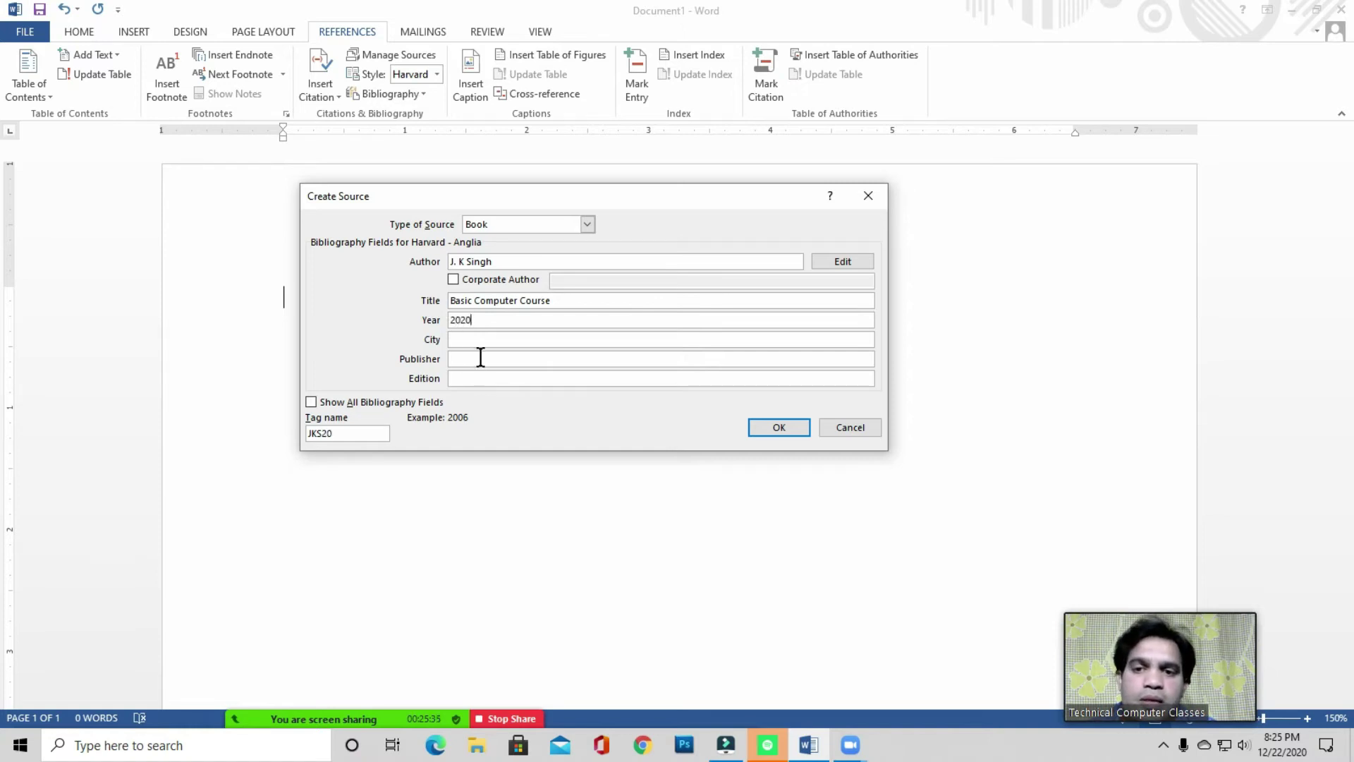
{"action": "left_click", "coordinate": [478, 337]}
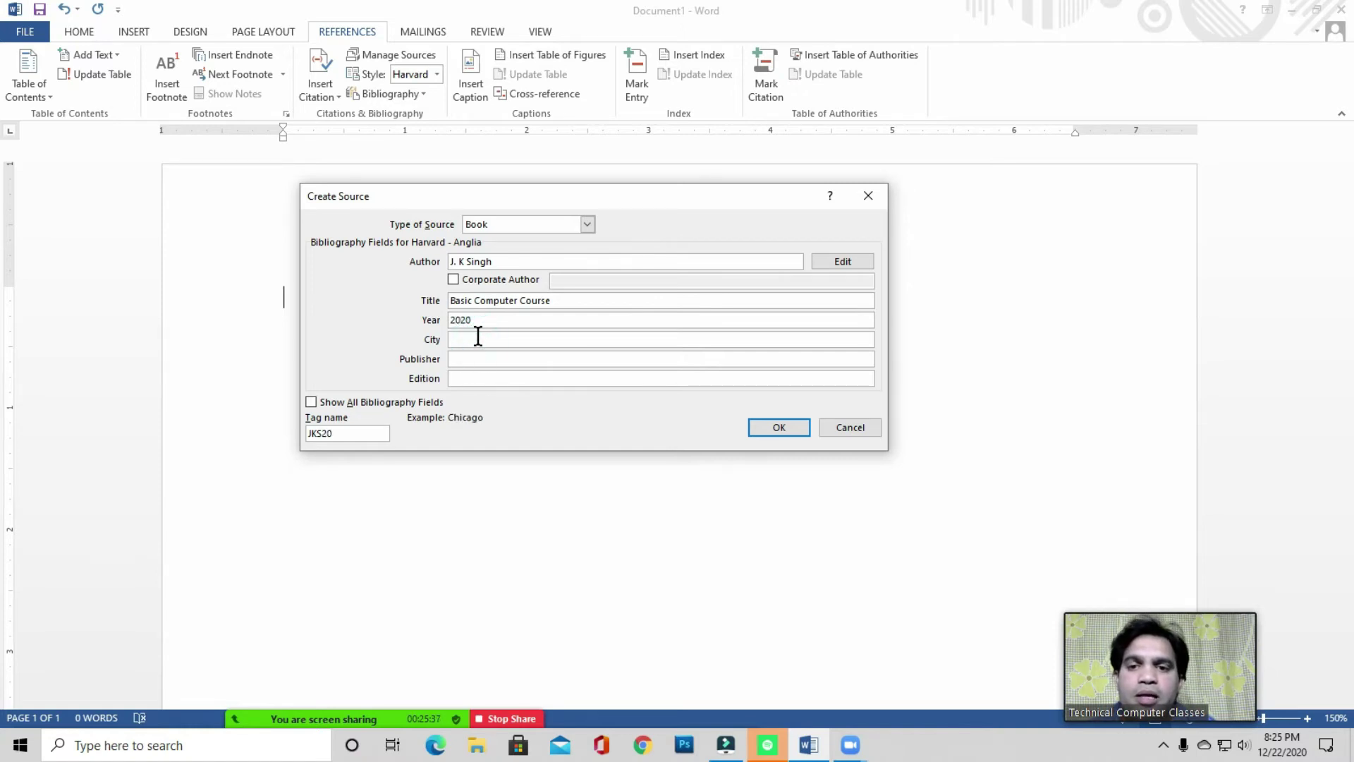
{"action": "type", "text": "New Delhoi"}
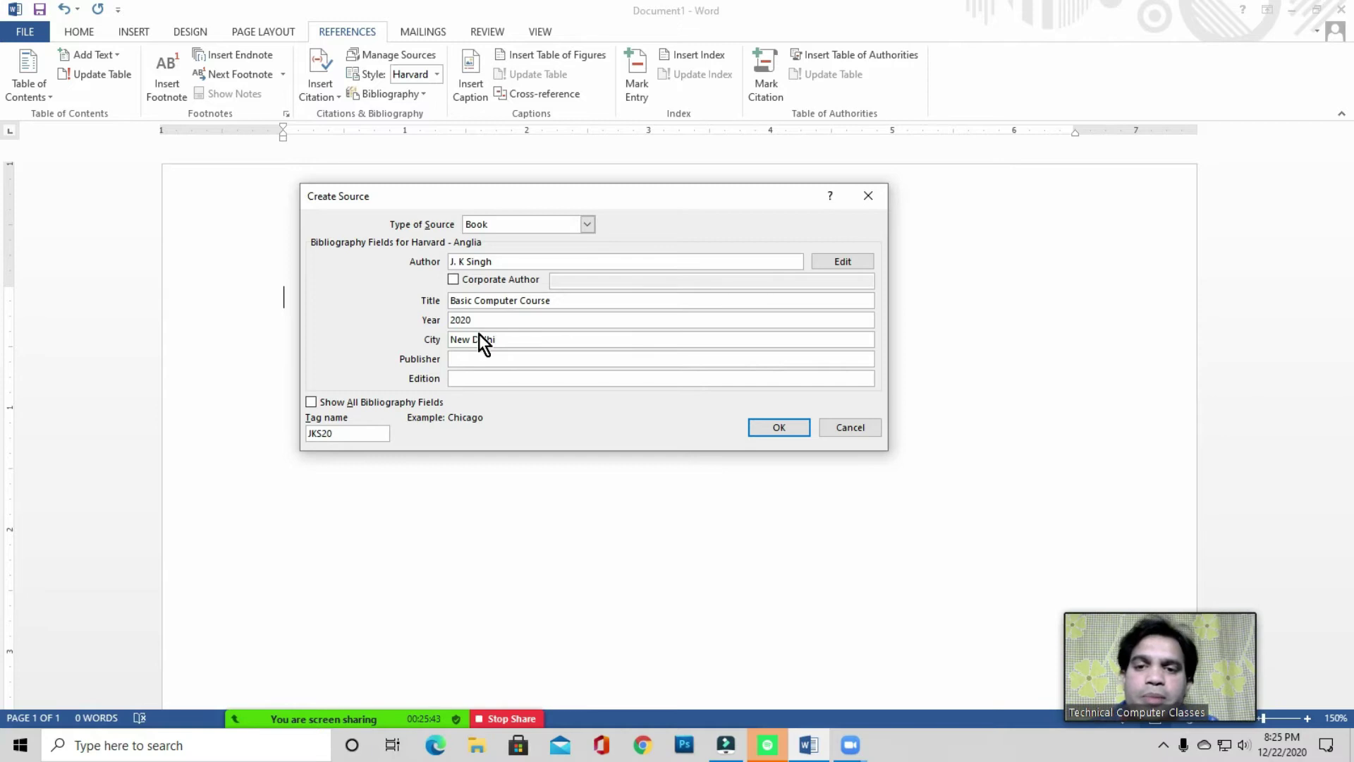
{"action": "left_click", "coordinate": [468, 358]}
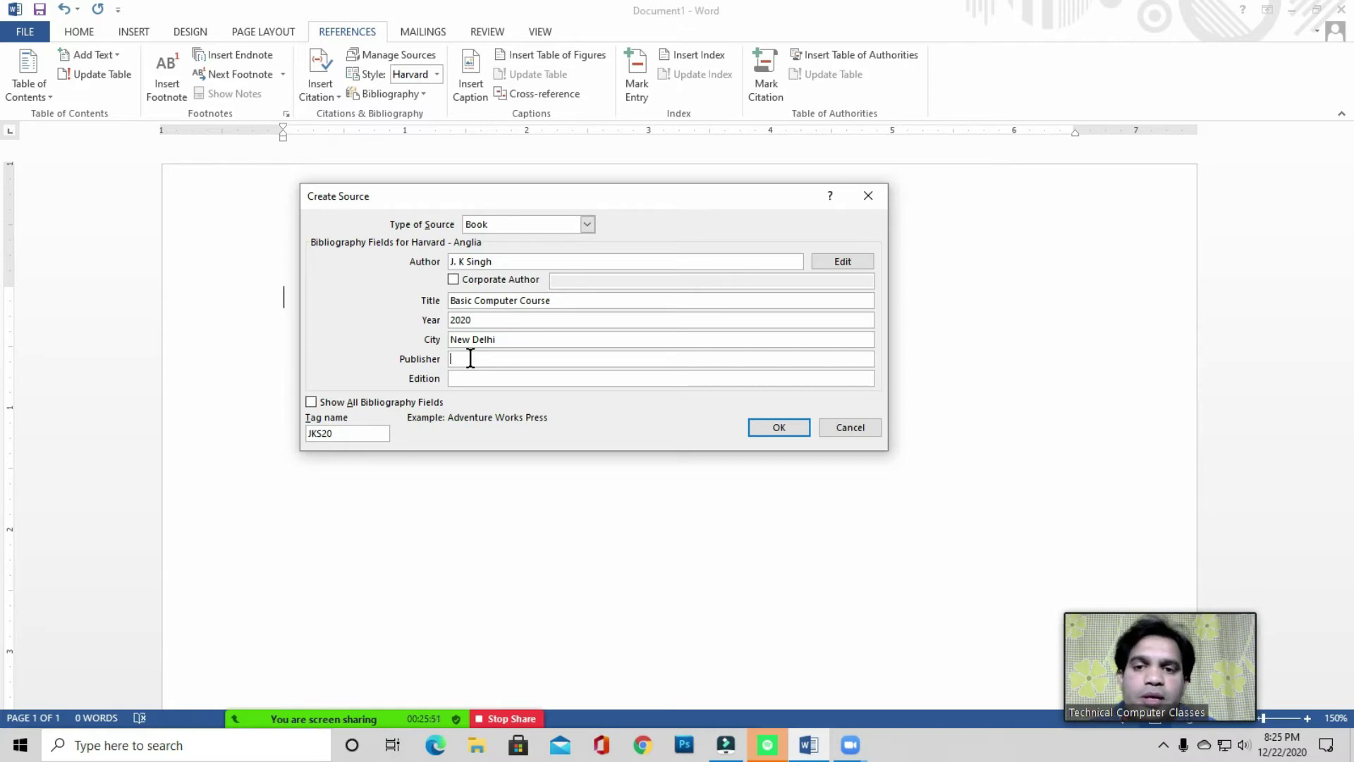
{"action": "type", "text": "Raj"}
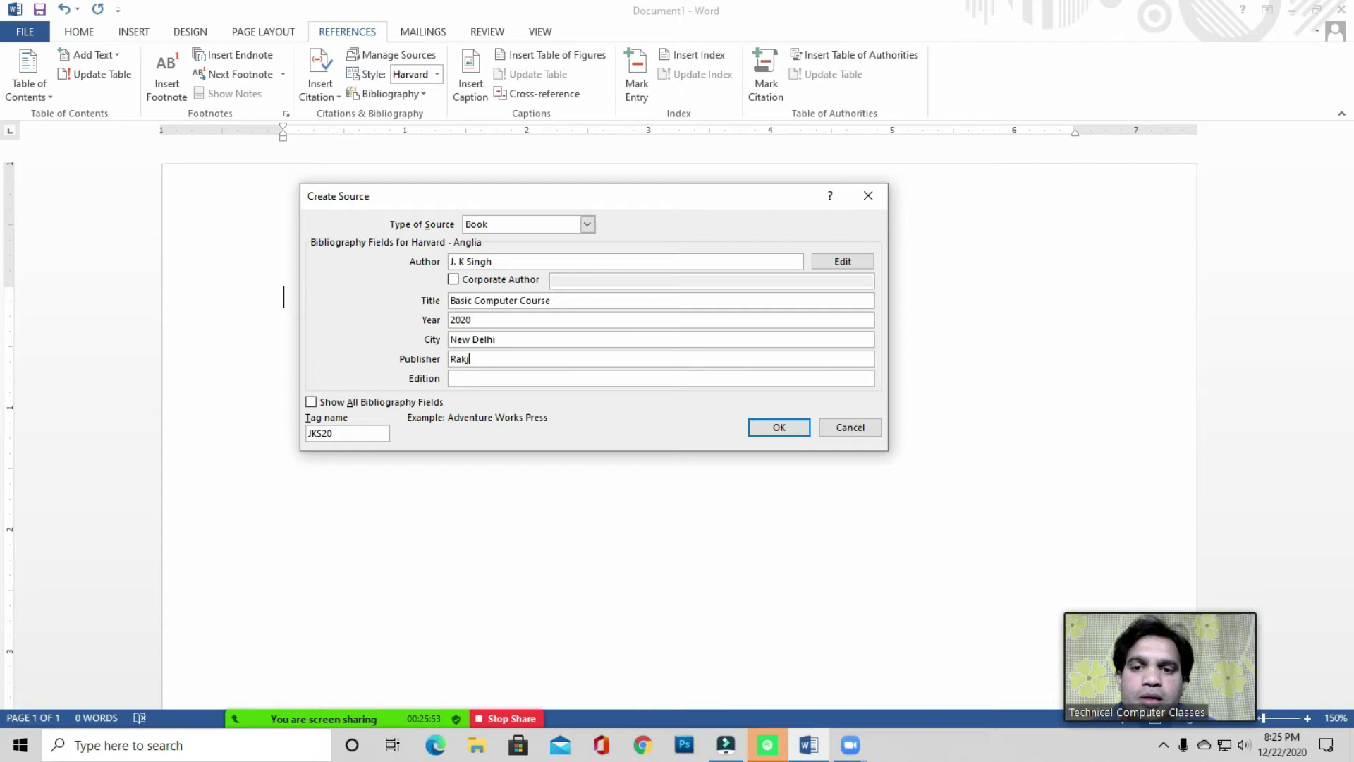
{"action": "type", "text": "esh Book Store"}
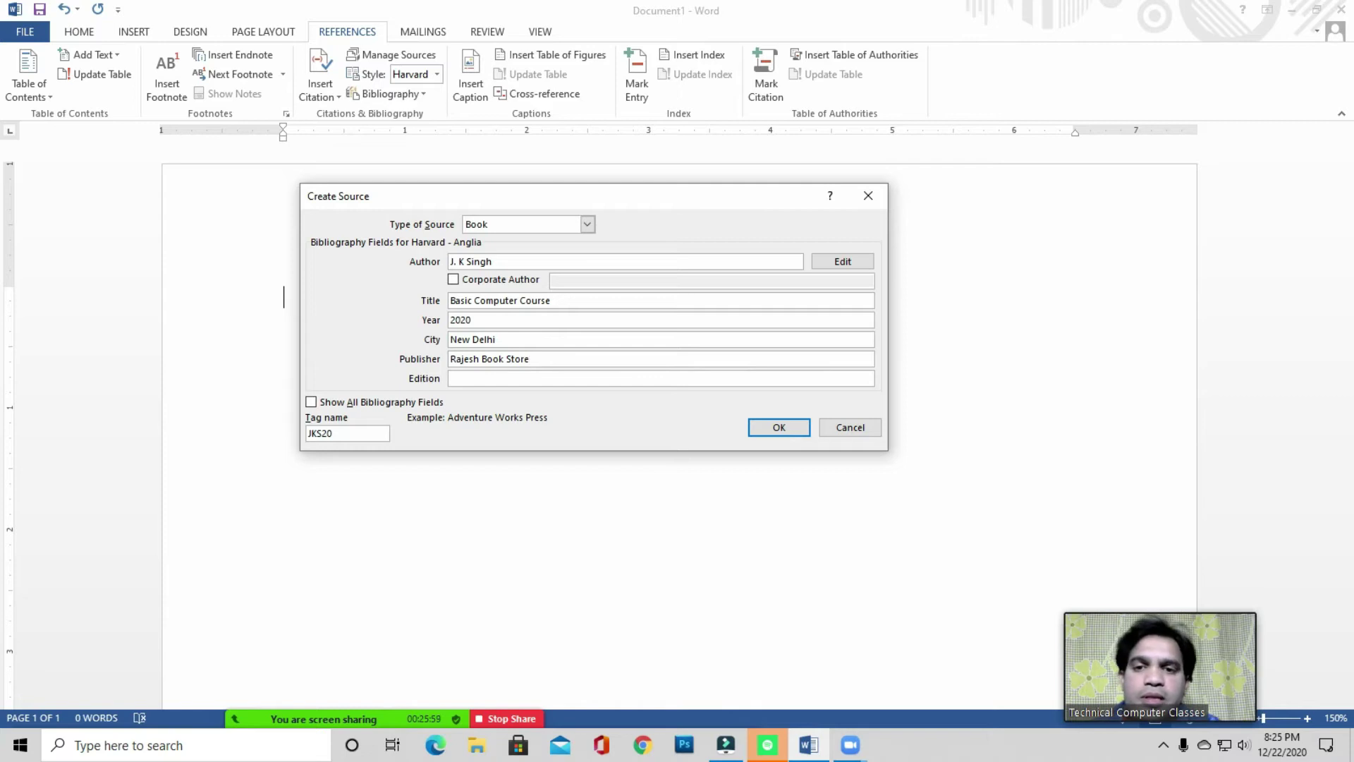
{"action": "left_click", "coordinate": [457, 377]}
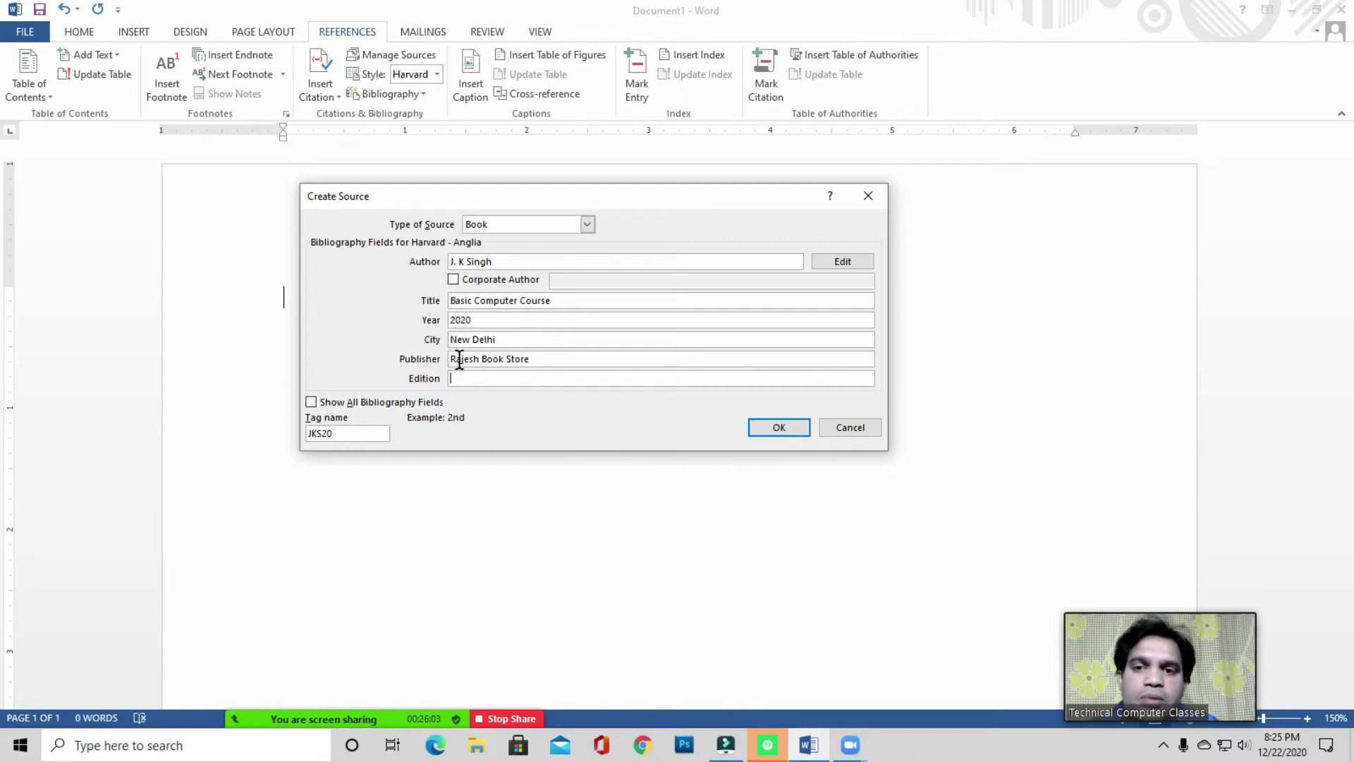
{"action": "left_click", "coordinate": [467, 380]}
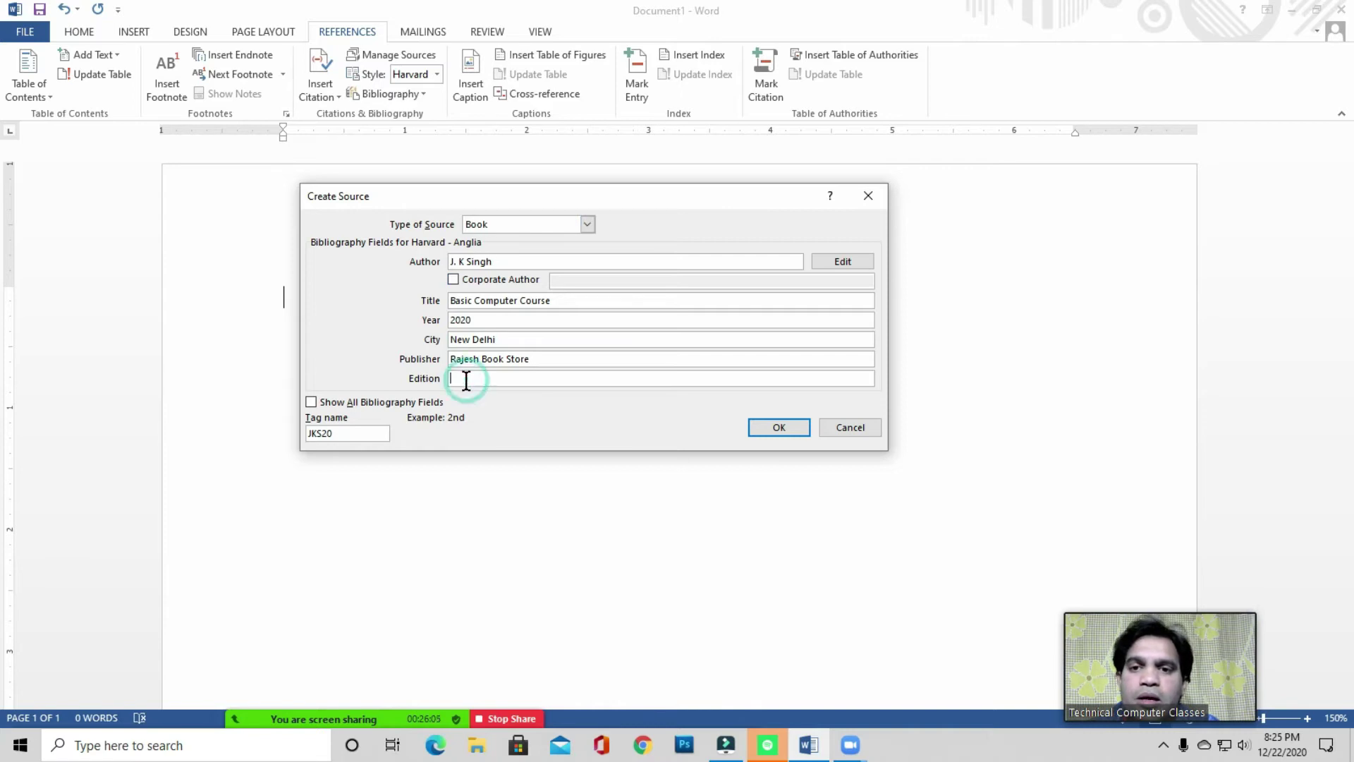
{"action": "left_click", "coordinate": [454, 280]}
{"action": "left_click", "coordinate": [453, 280]}
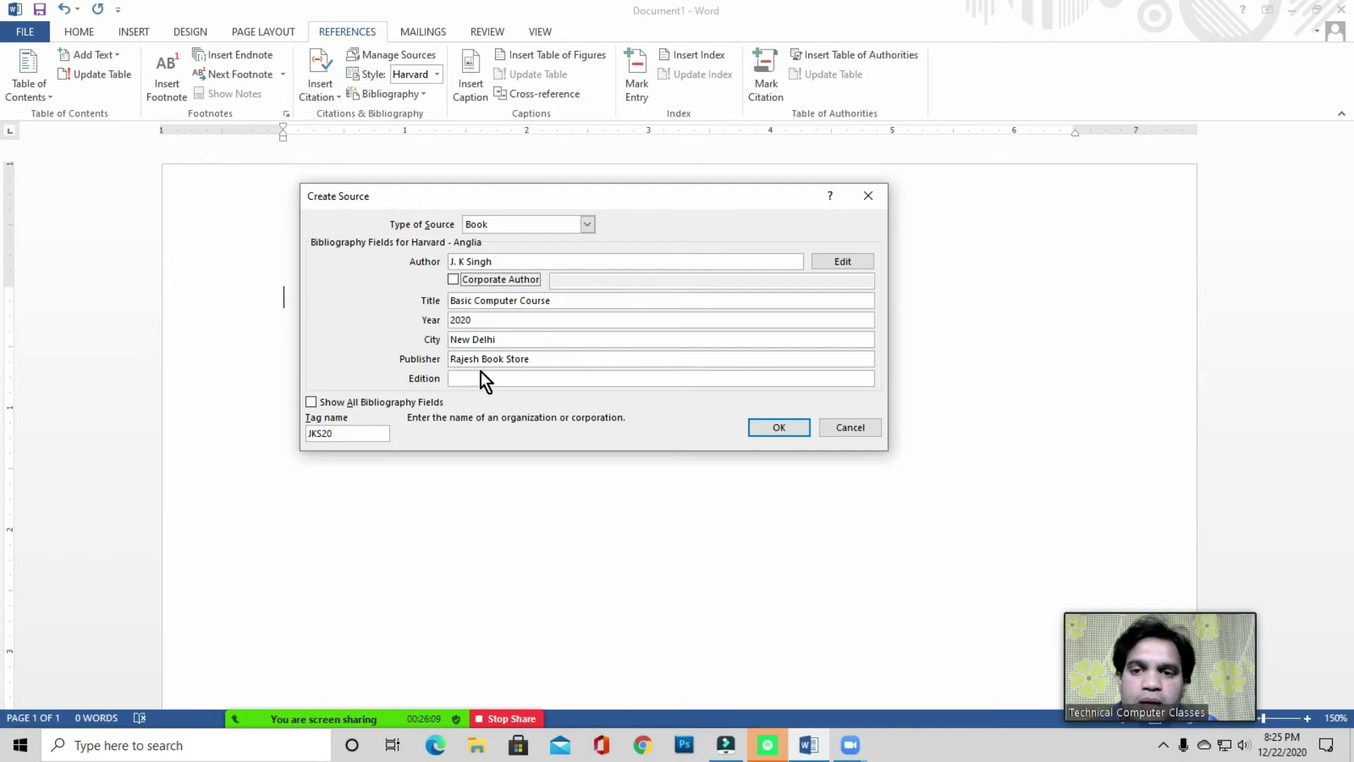
- Review the book source's extra fields (Pages, Comments, Medium), then return to the basic fields
{"action": "left_click", "coordinate": [312, 402]}
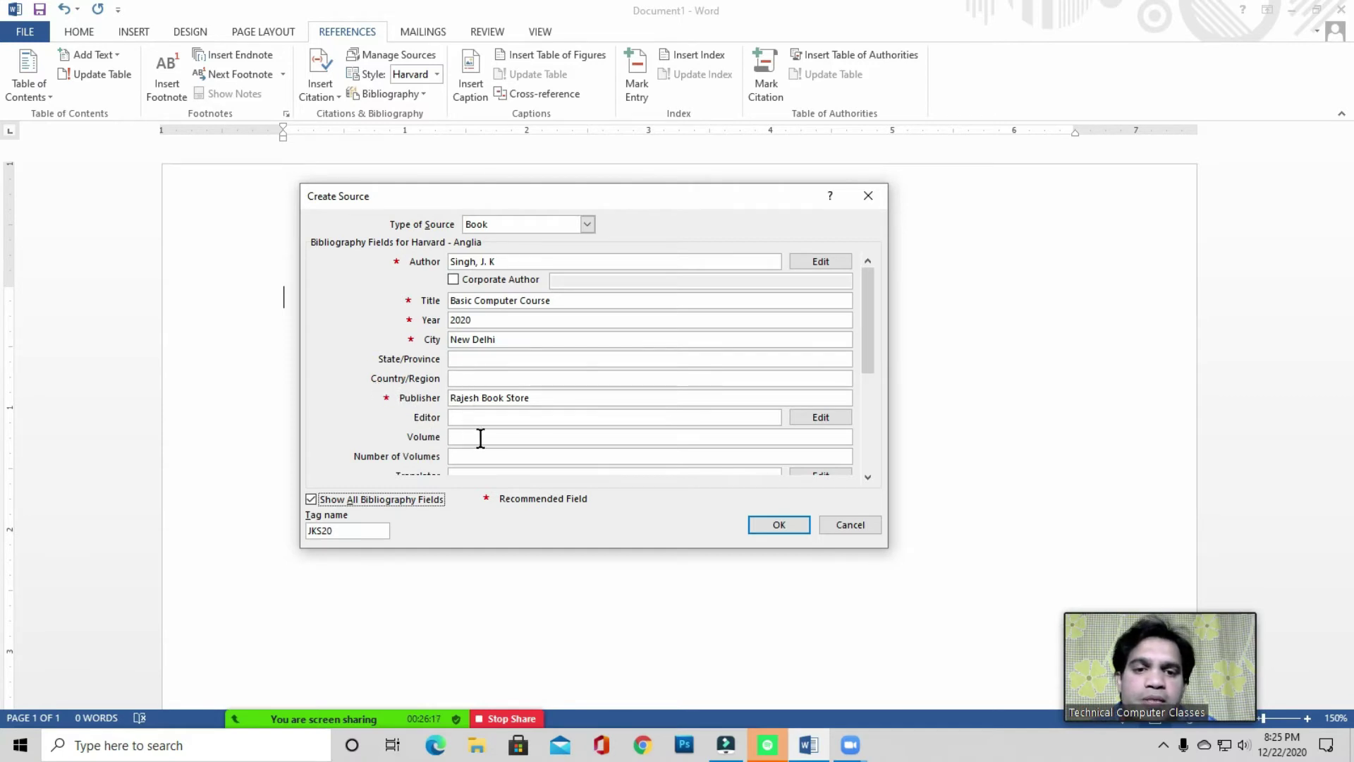
{"action": "left_click_drag", "start_coordinate": [868, 337], "coordinate": [873, 405]}
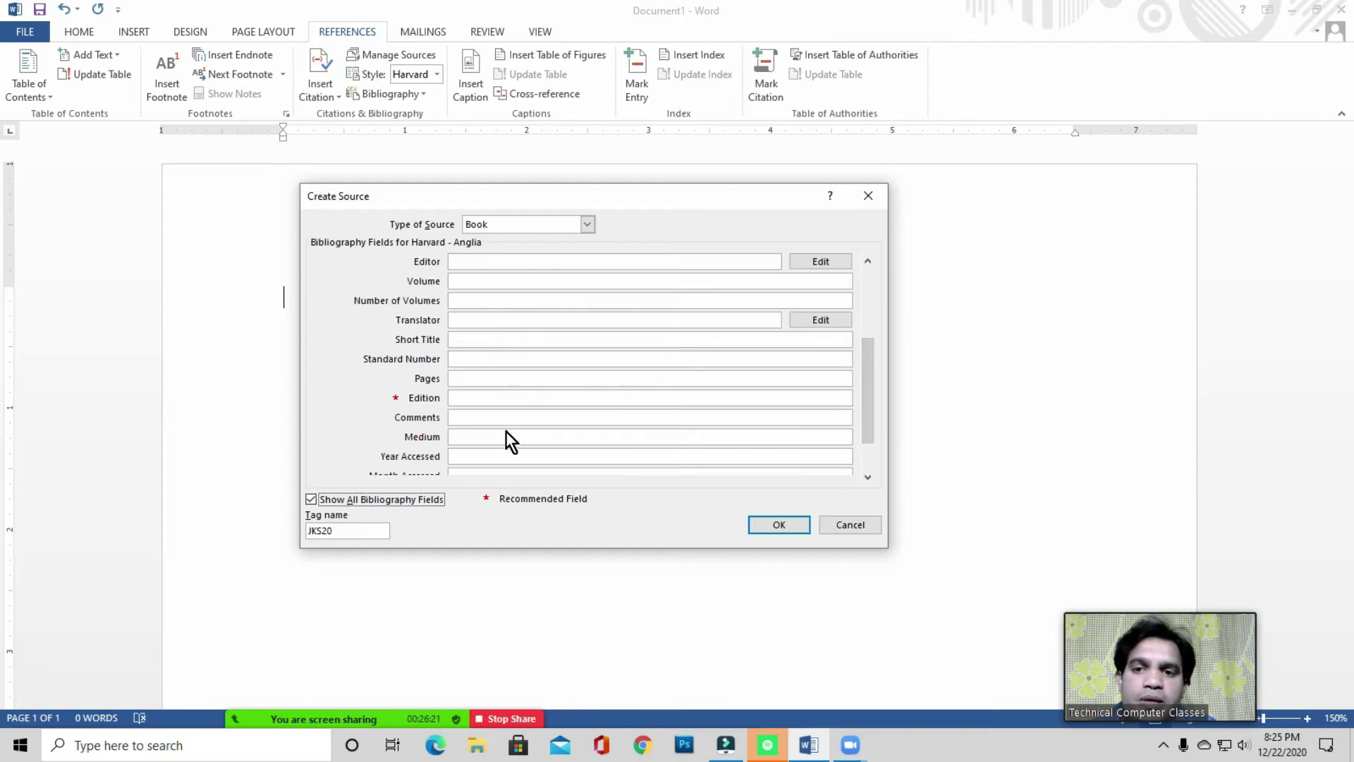
{"action": "left_click", "coordinate": [460, 377]}
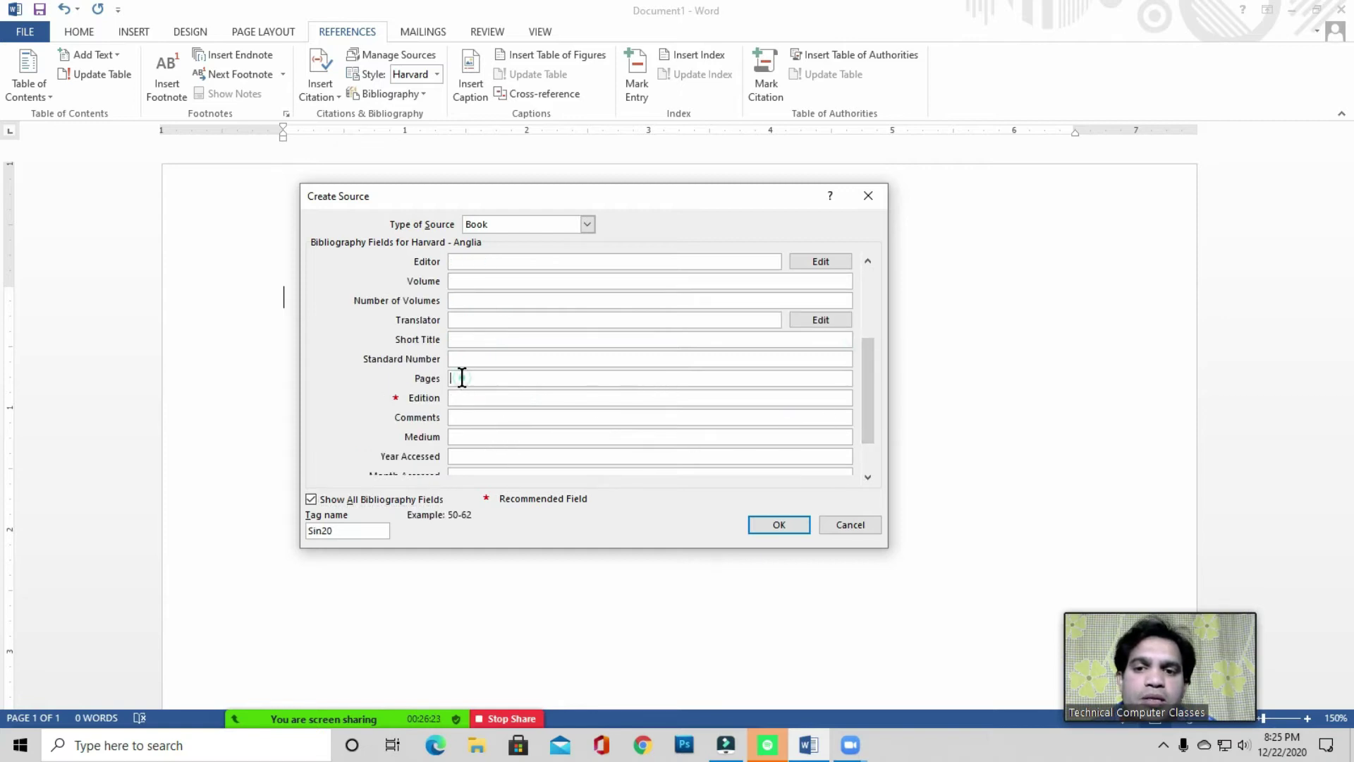
{"action": "left_click", "coordinate": [463, 415]}
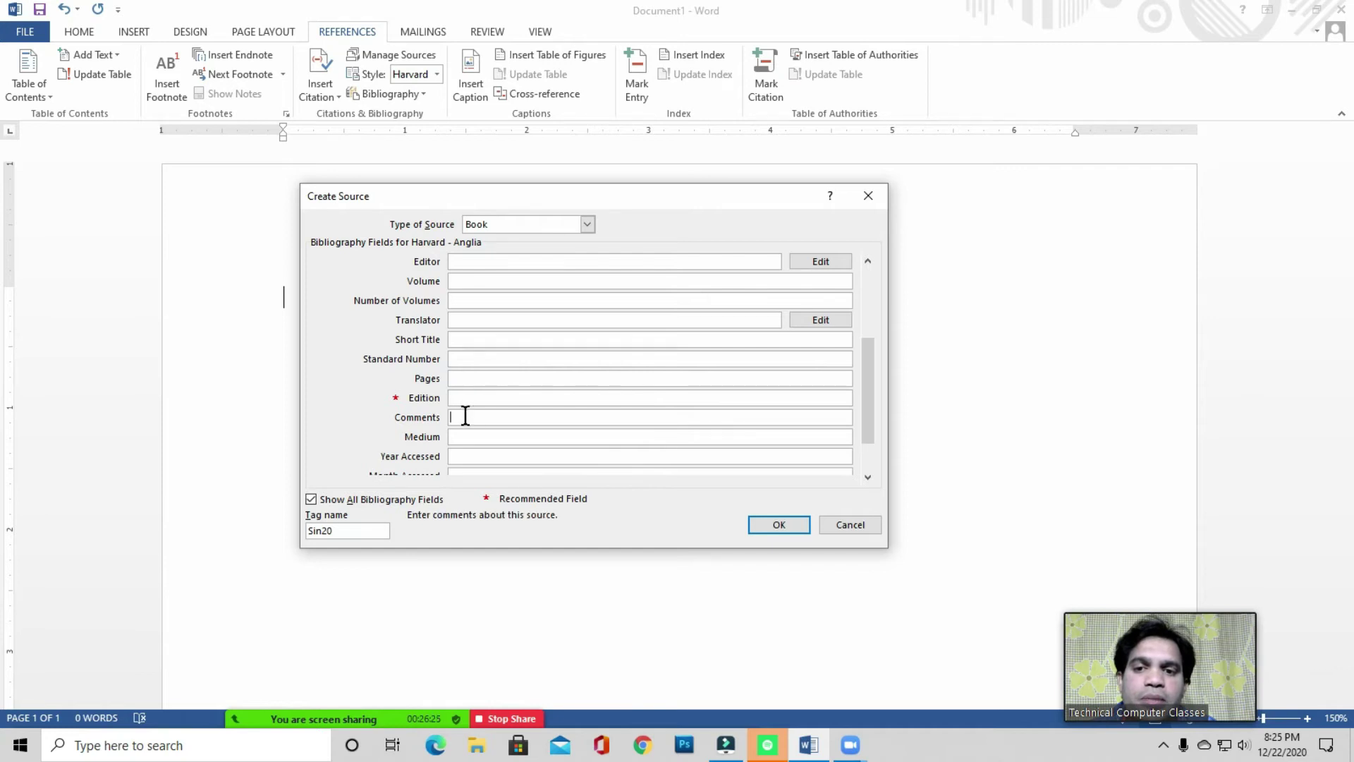
{"action": "left_click", "coordinate": [464, 437]}
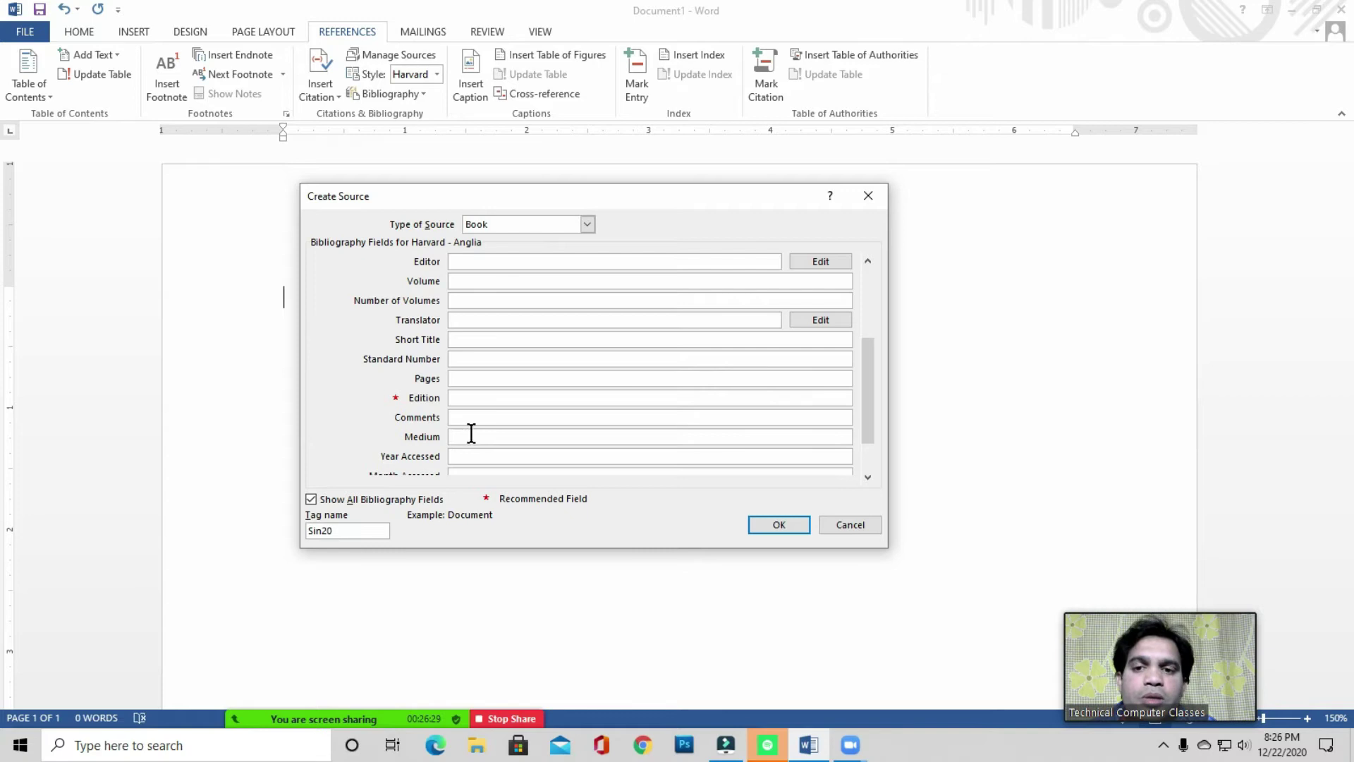
{"action": "left_click", "coordinate": [315, 498]}
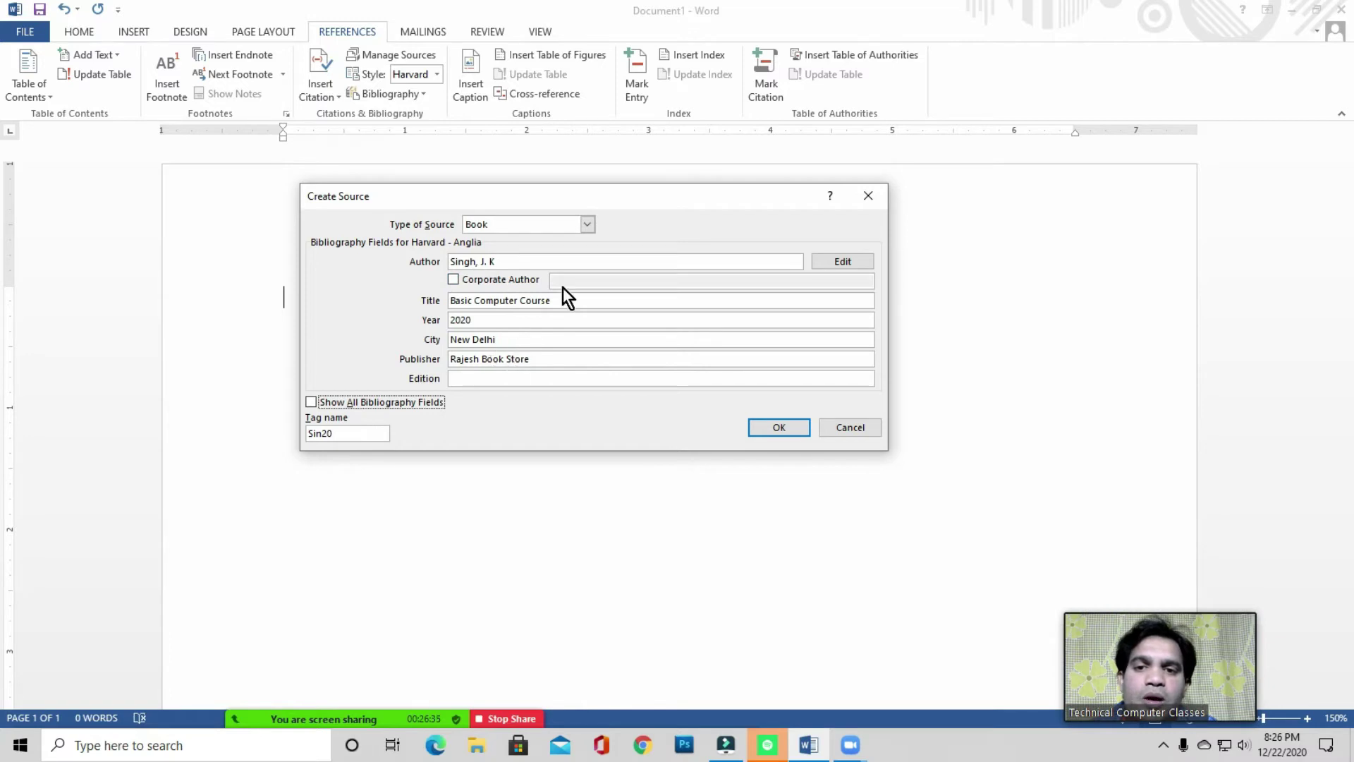
- Save the Basic Computer Course source as a citation and insert a built-in bibliography below it
{"action": "left_click", "coordinate": [778, 427]}
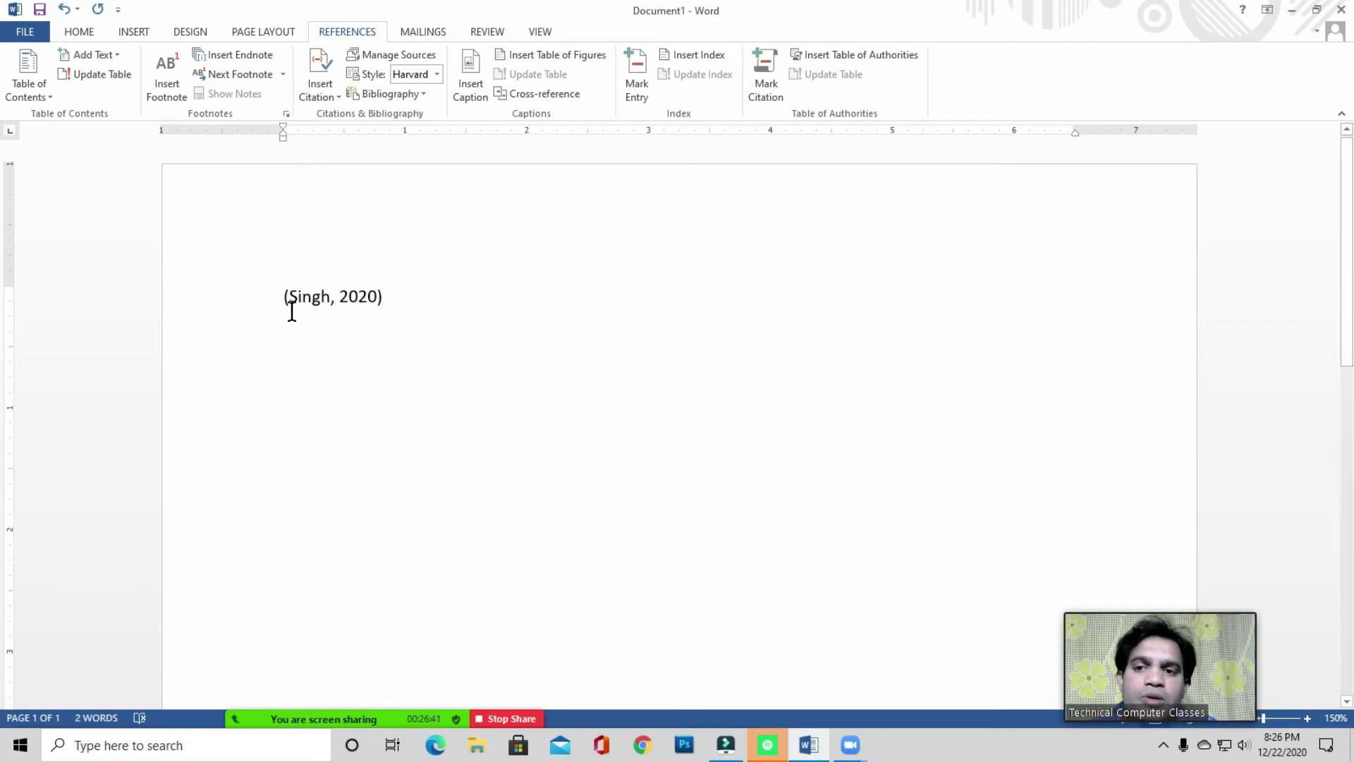
{"action": "left_click", "coordinate": [413, 308]}
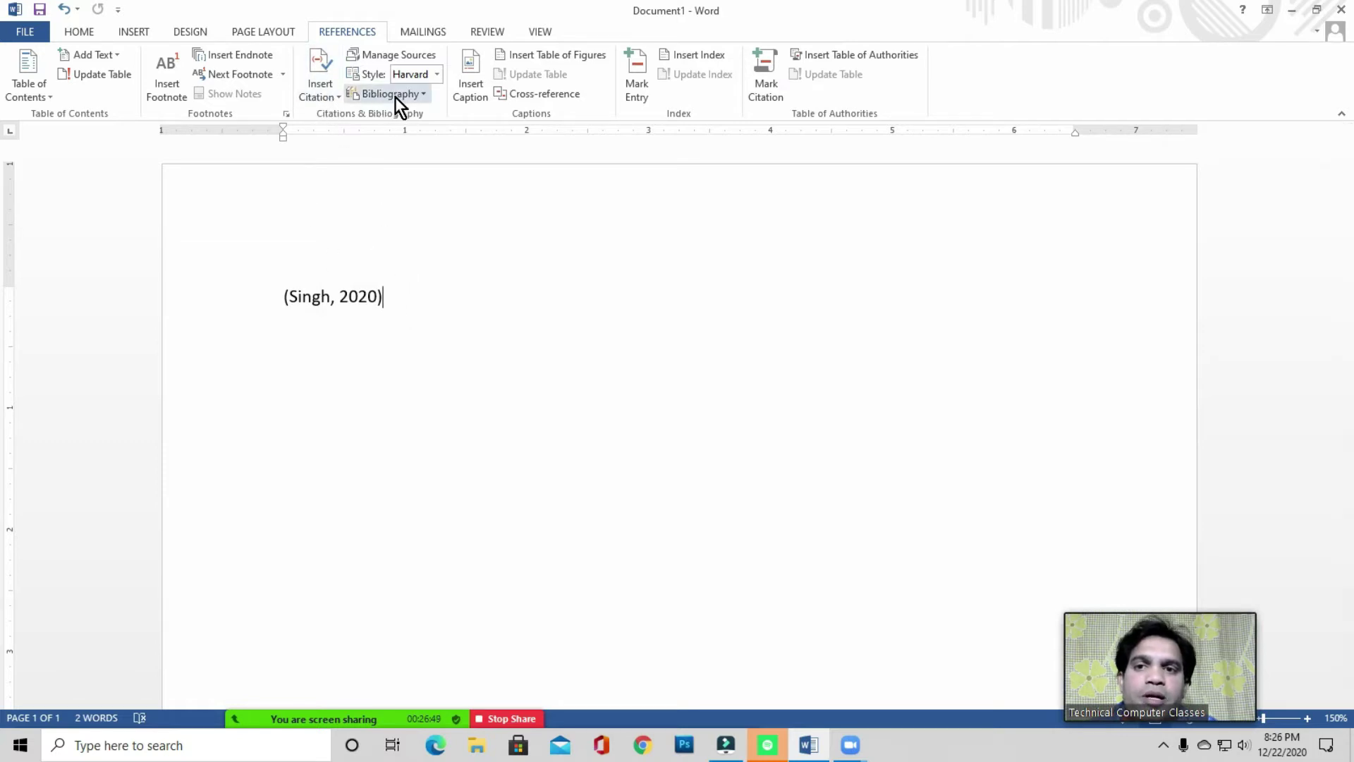
{"action": "left_click", "coordinate": [423, 96]}
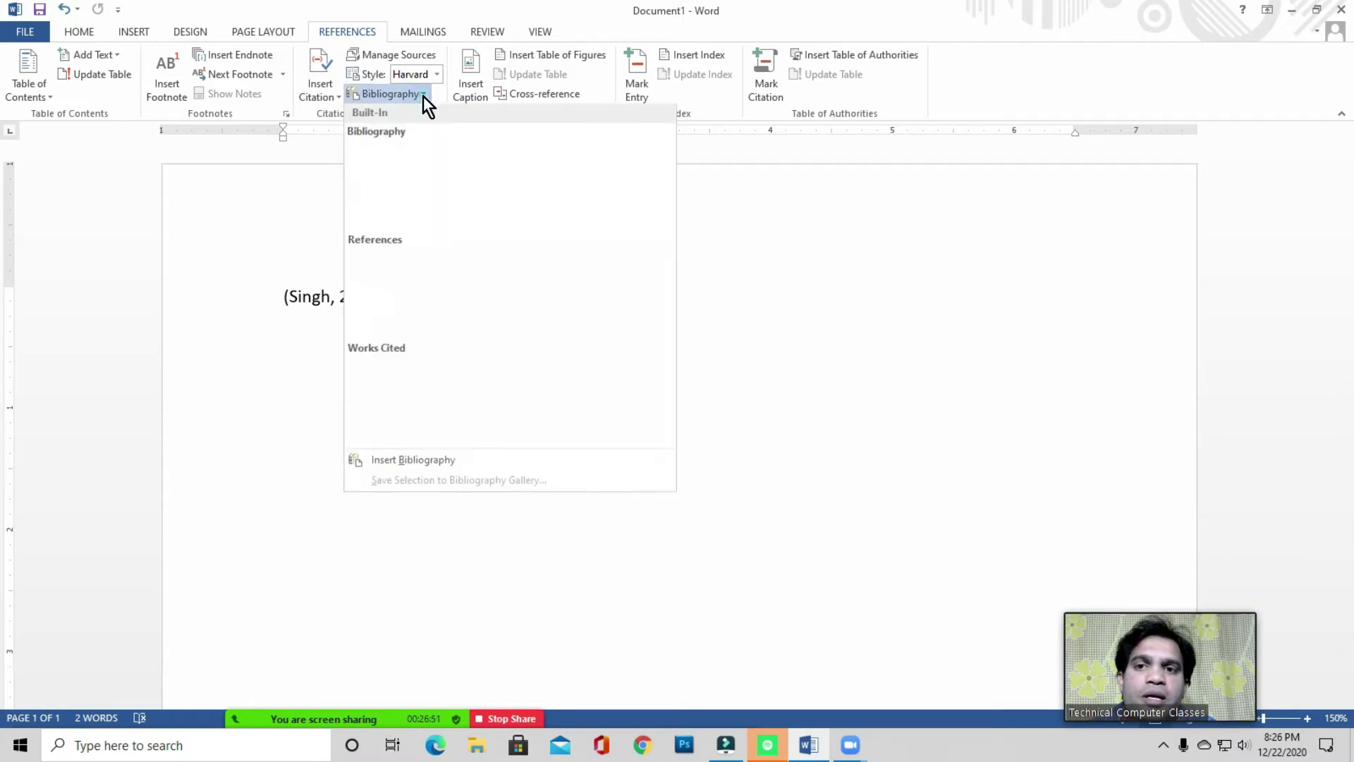
{"action": "left_click", "coordinate": [432, 472]}
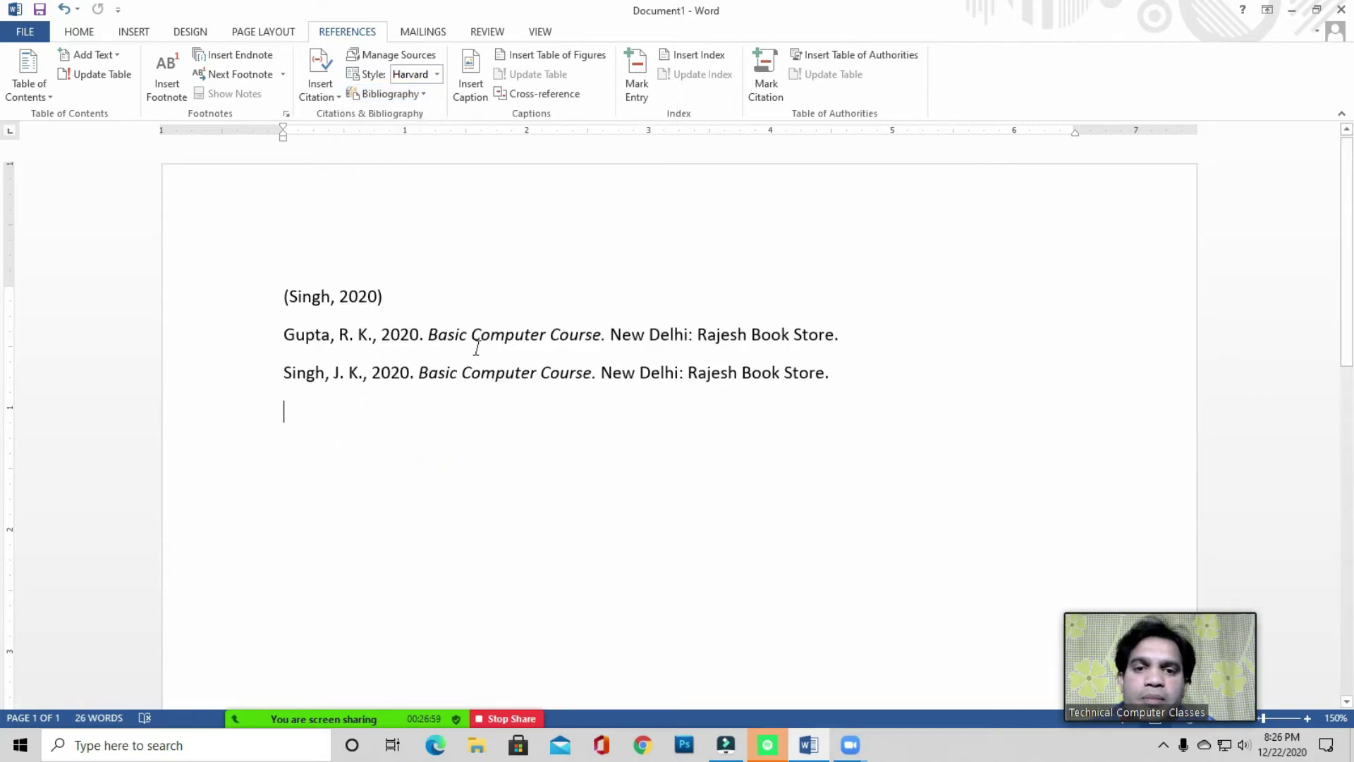
- Delete the duplicate author's entry from the bibliography
{"action": "left_click_drag", "start_coordinate": [276, 334], "coordinate": [873, 346]}
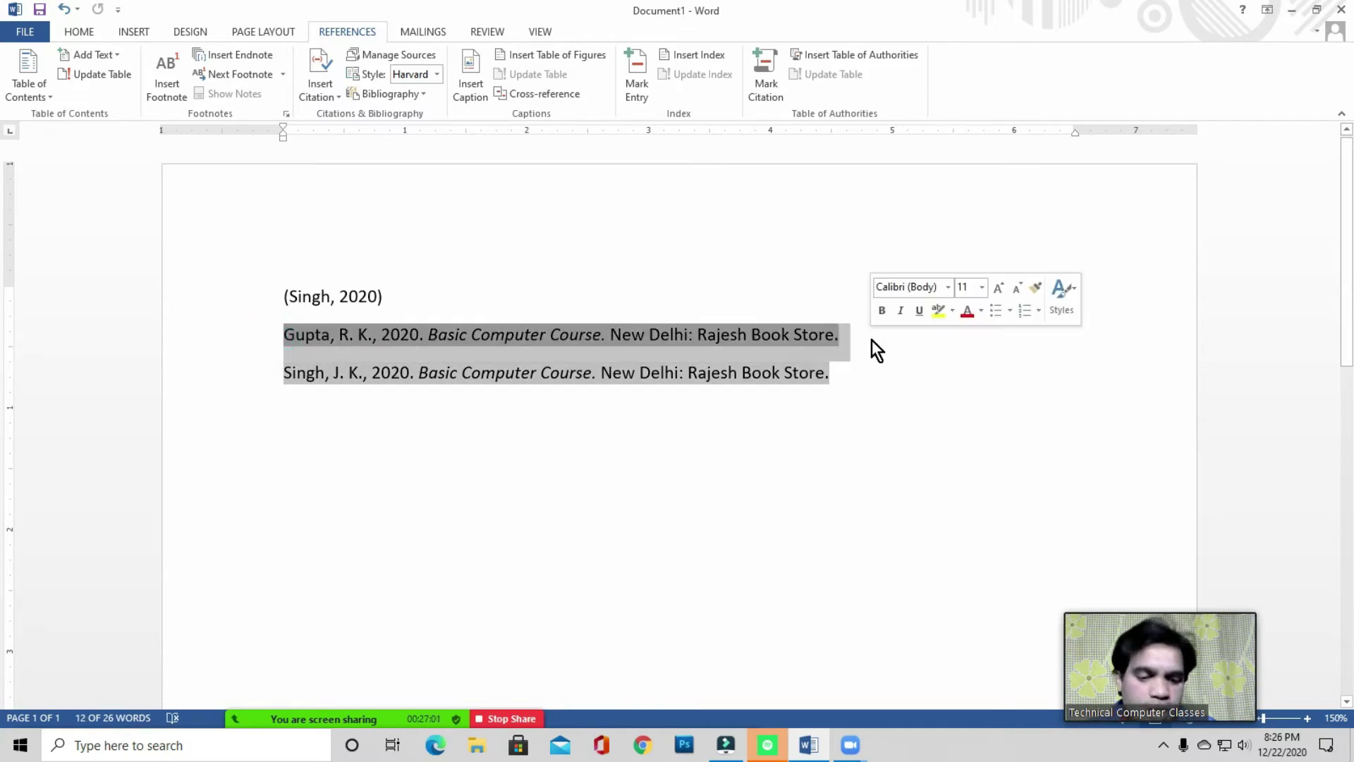
{"action": "key", "text": "Delete"}
{"action": "left_click", "coordinate": [574, 340]}
{"action": "left_click", "coordinate": [571, 416]}
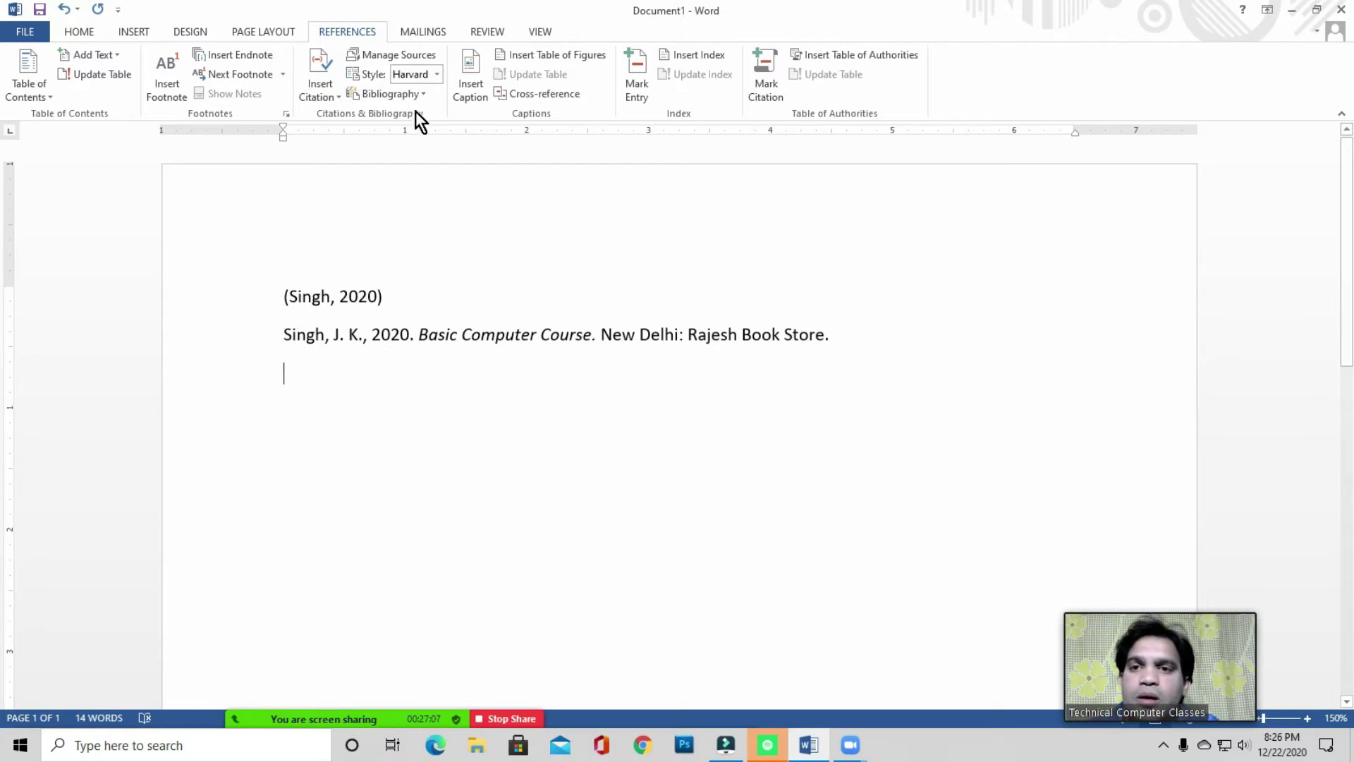
- Remove the duplicate source in Manage Sources, then delete the old bibliography
{"action": "left_click", "coordinate": [331, 95]}
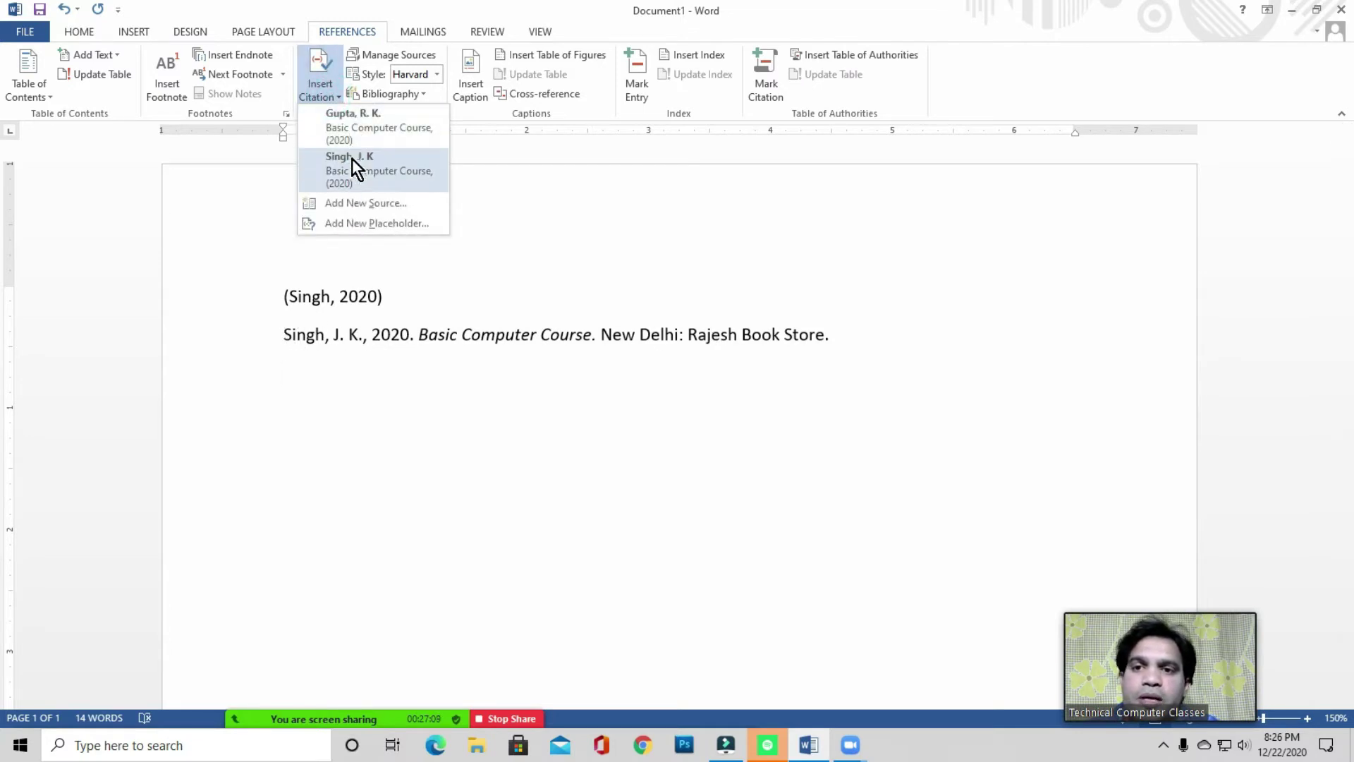
{"action": "right_click", "coordinate": [356, 126]}
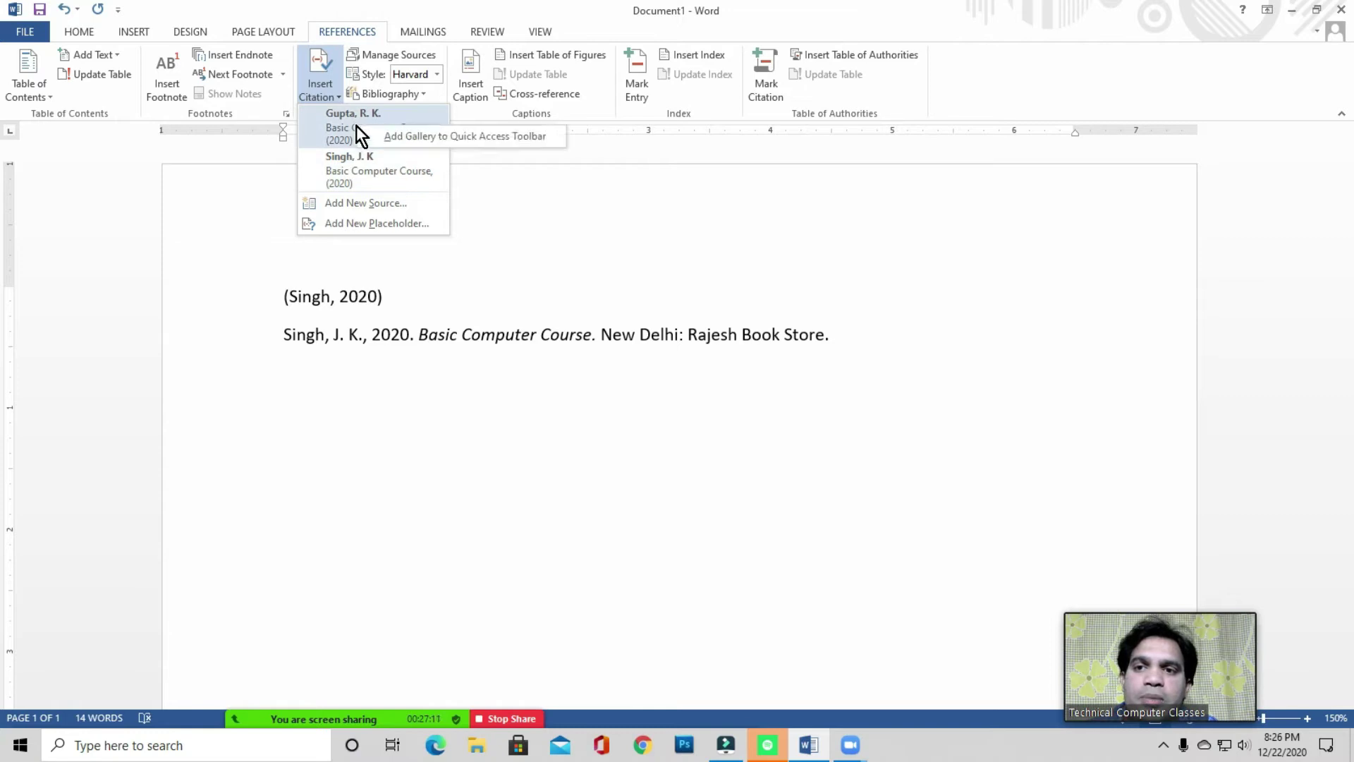
{"action": "left_click", "coordinate": [384, 54]}
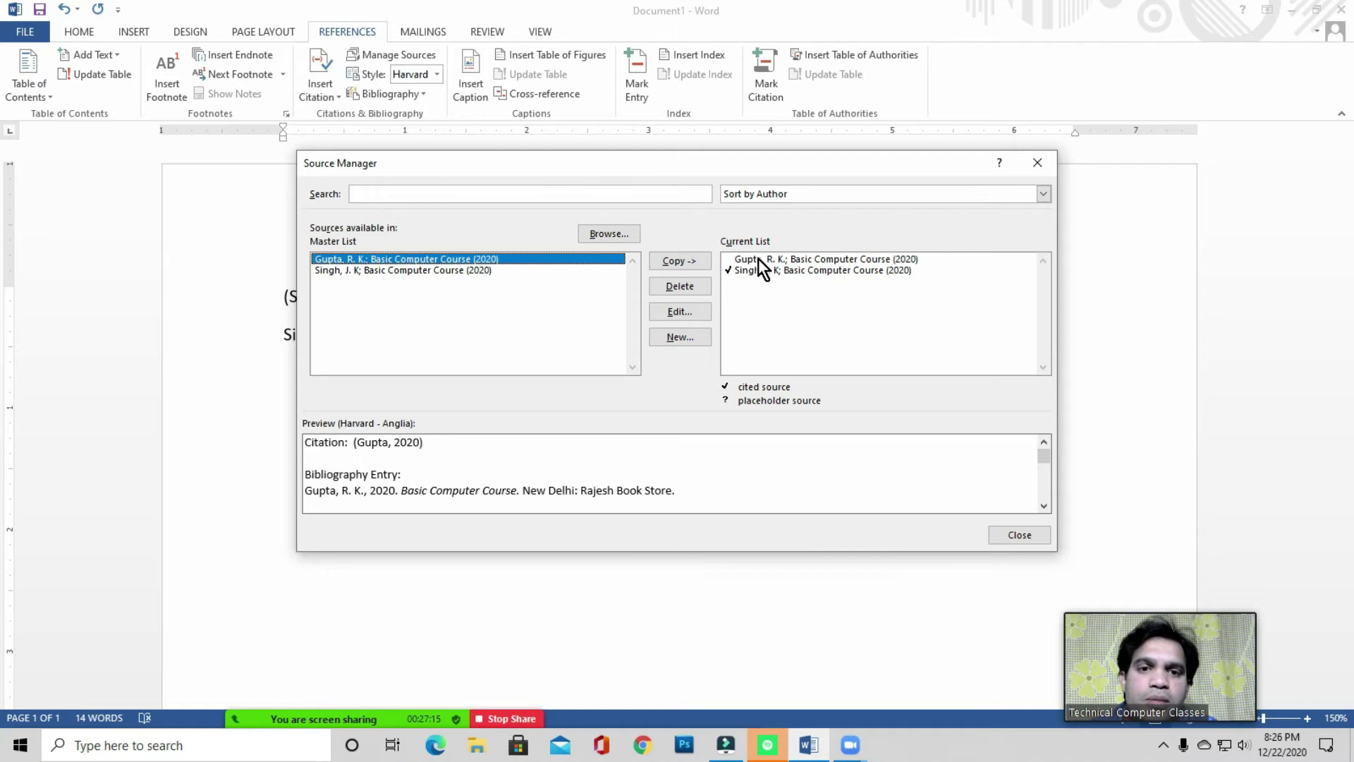
{"action": "left_click", "coordinate": [756, 258]}
{"action": "left_click", "coordinate": [681, 284]}
{"action": "left_click", "coordinate": [1019, 534]}
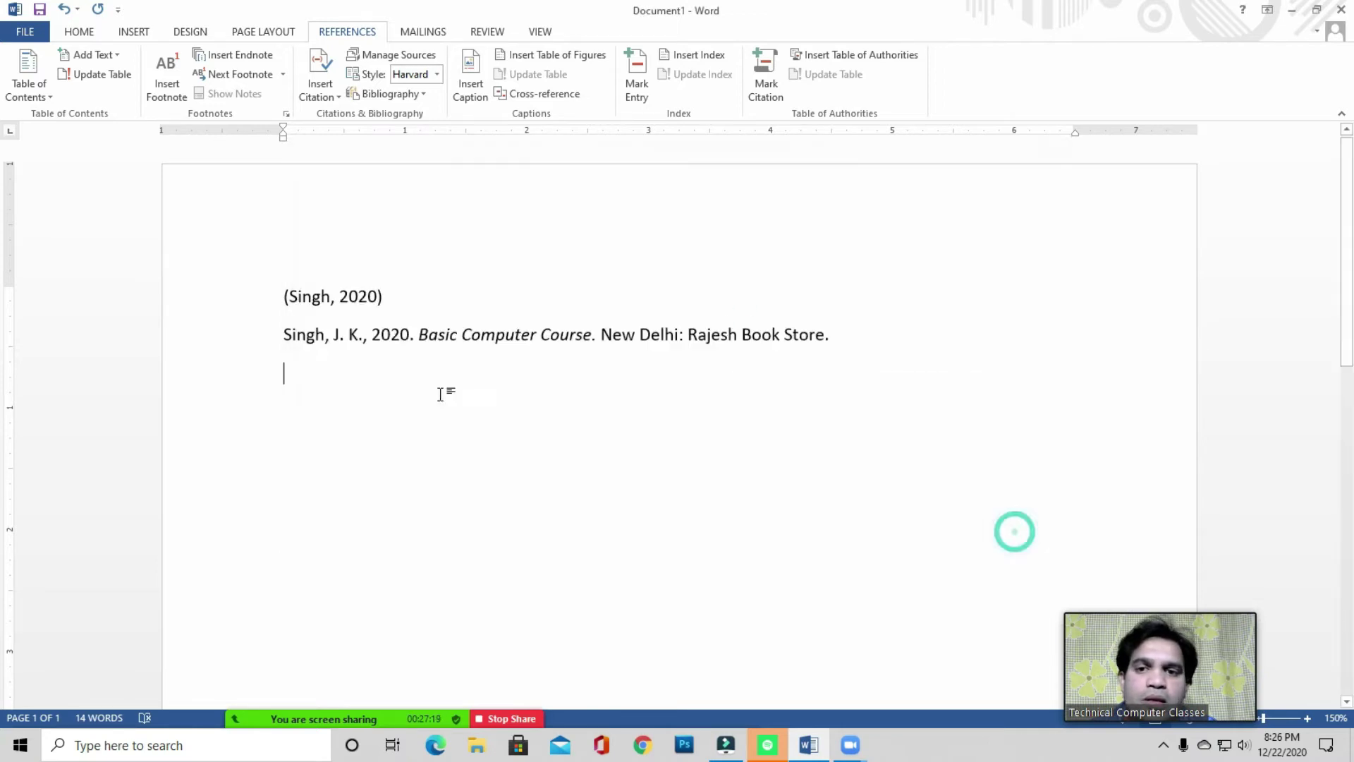
{"action": "left_click_drag", "start_coordinate": [272, 341], "coordinate": [877, 341]}
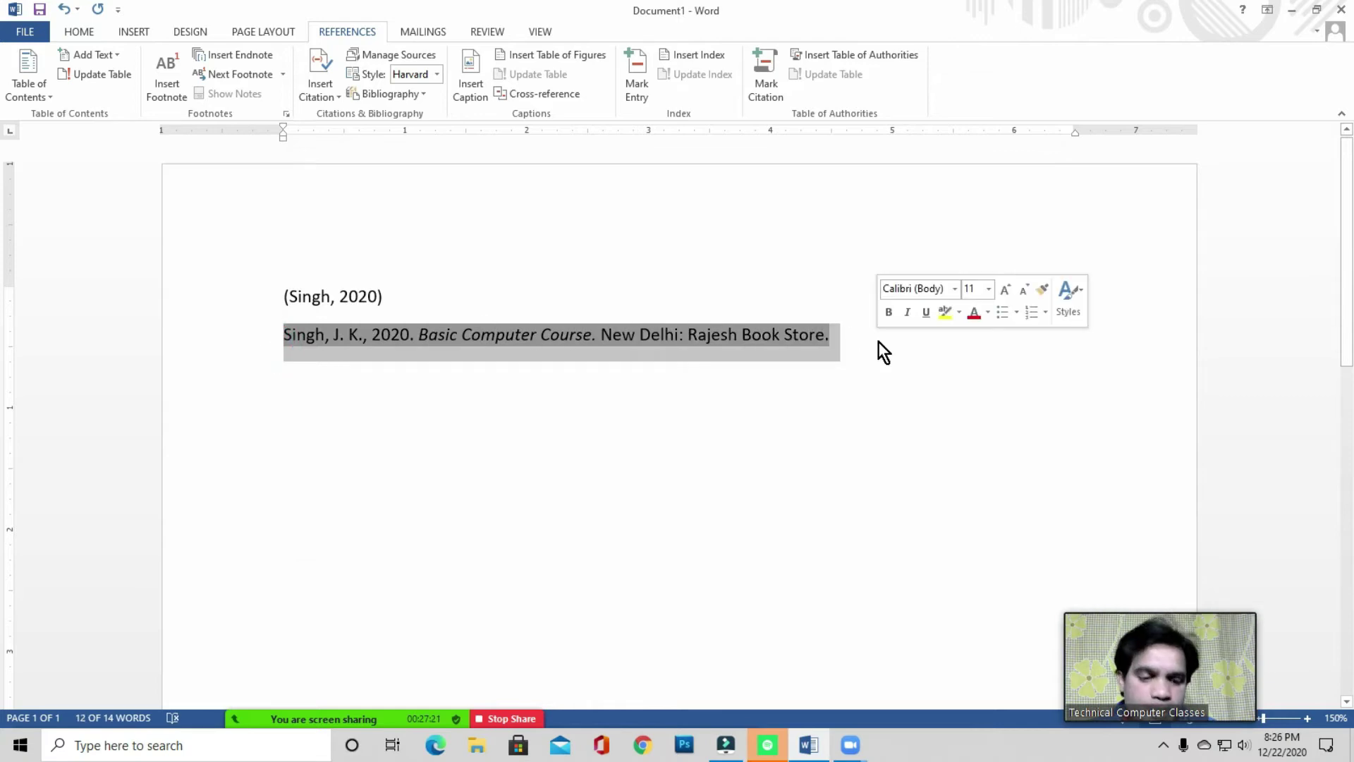
{"action": "key", "text": "BackSpace"}
{"action": "key", "text": "BackSpace"}
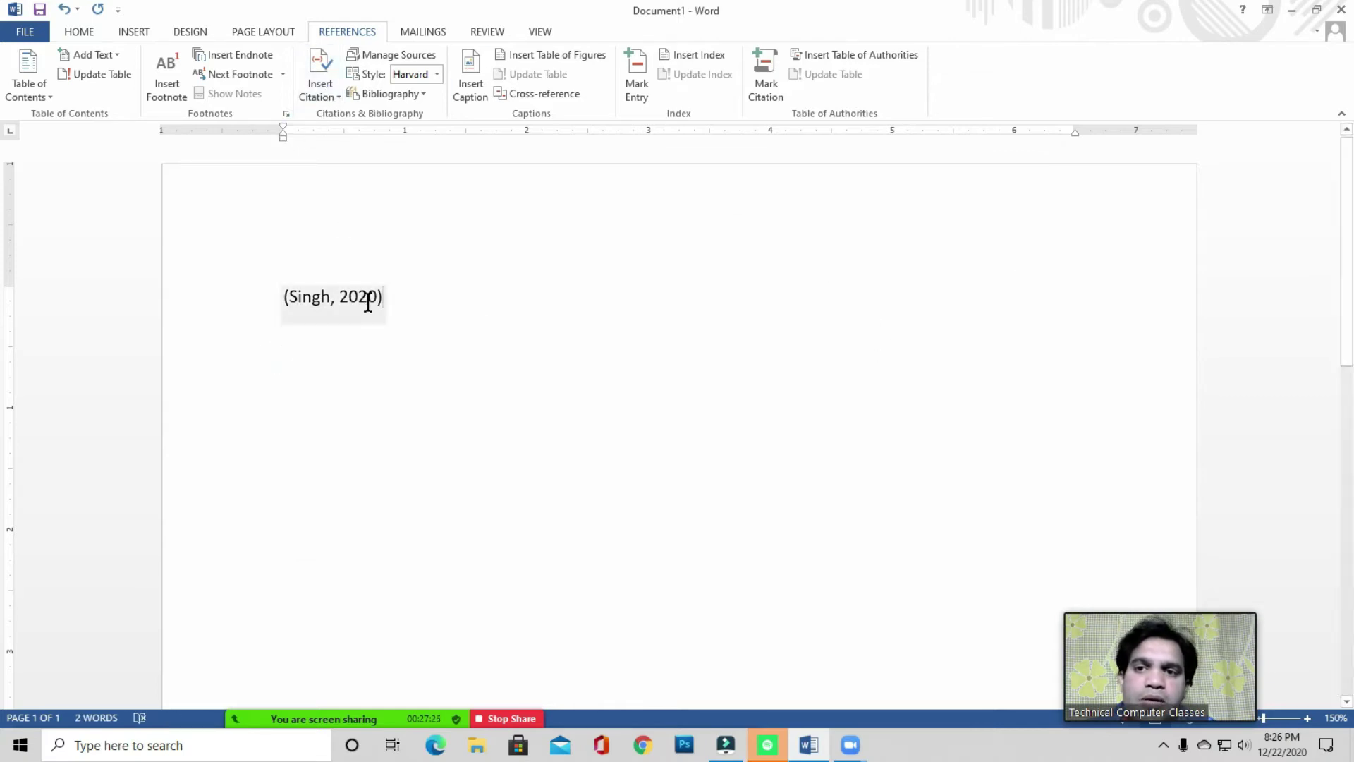
- Insert a fresh References bibliography listing only the 2020 Basic Computer Course entry
{"action": "left_click", "coordinate": [424, 96]}
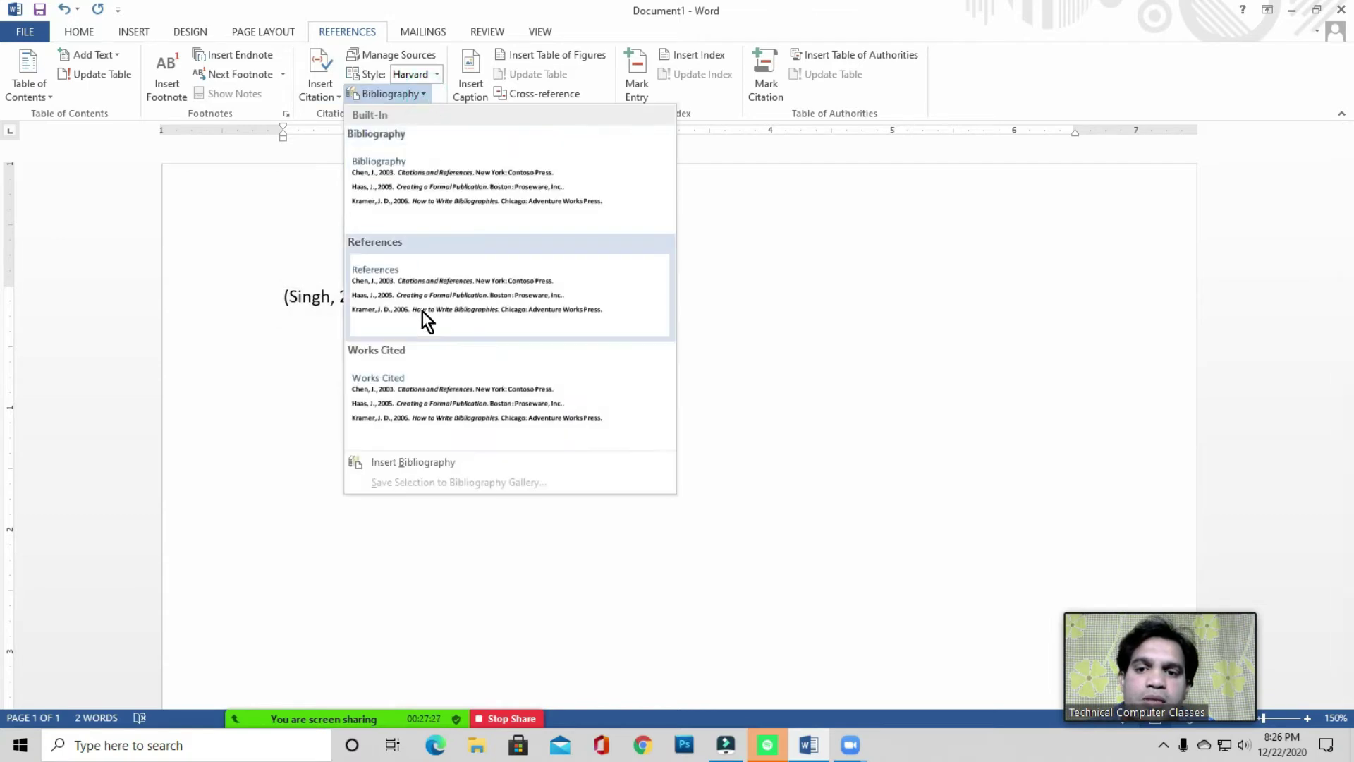
{"action": "left_click", "coordinate": [412, 464]}
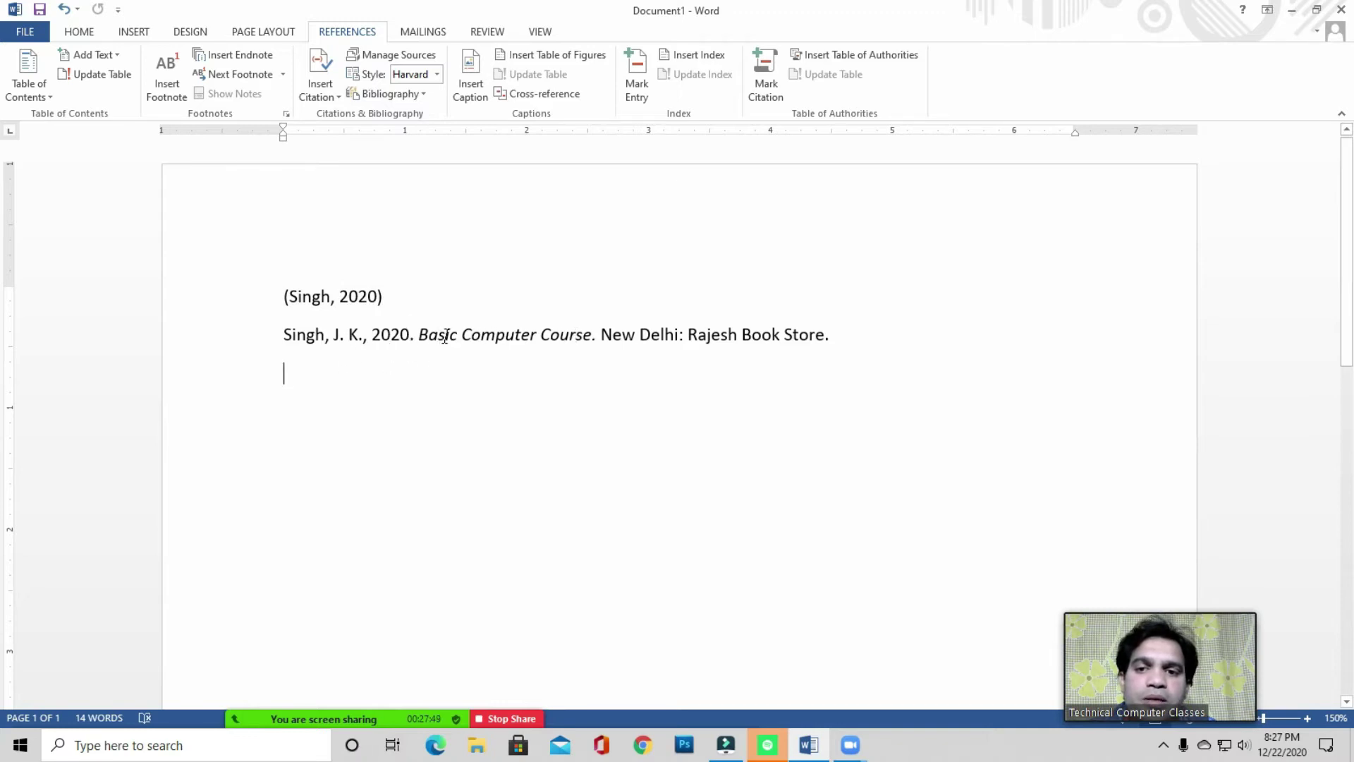
{"action": "left_click", "coordinate": [562, 336]}
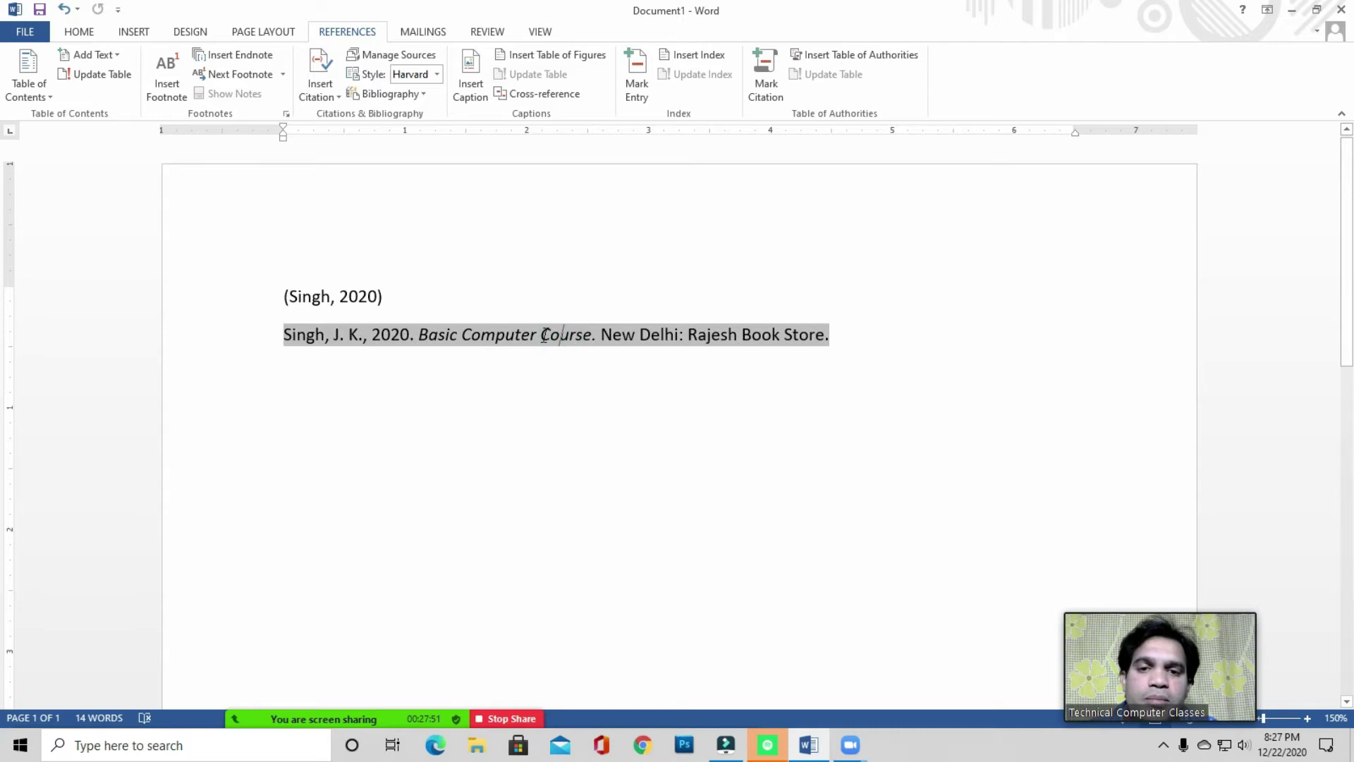
{"action": "left_click", "coordinate": [563, 395]}
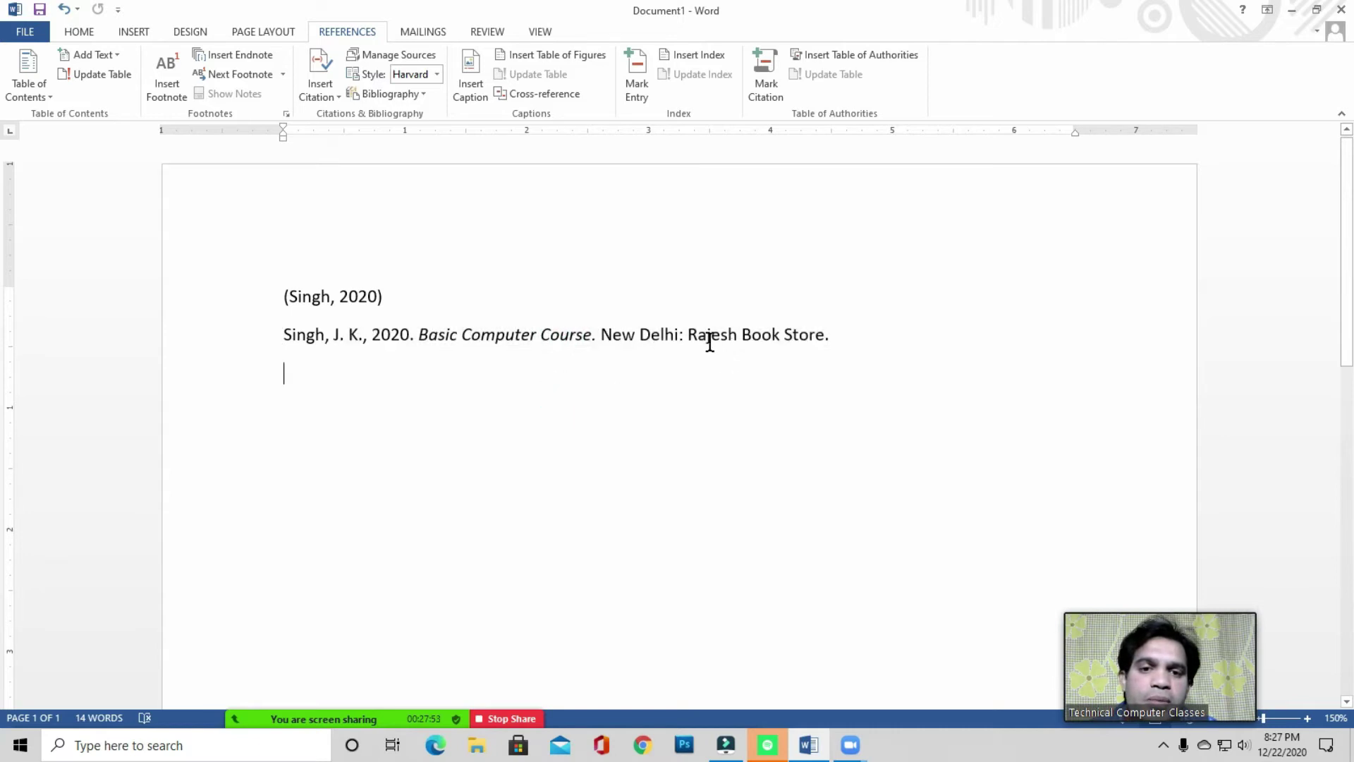
{"action": "left_click", "coordinate": [843, 340]}
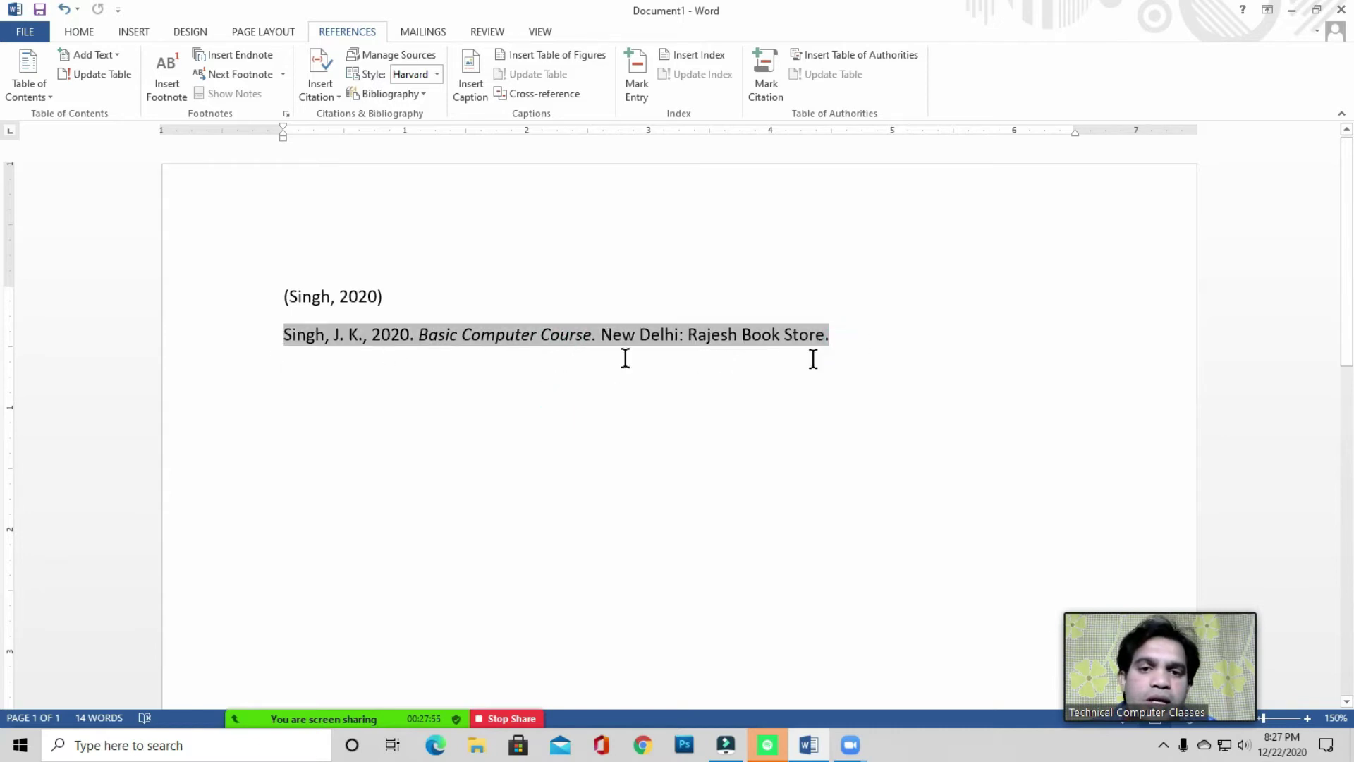
{"action": "left_click", "coordinate": [855, 341]}
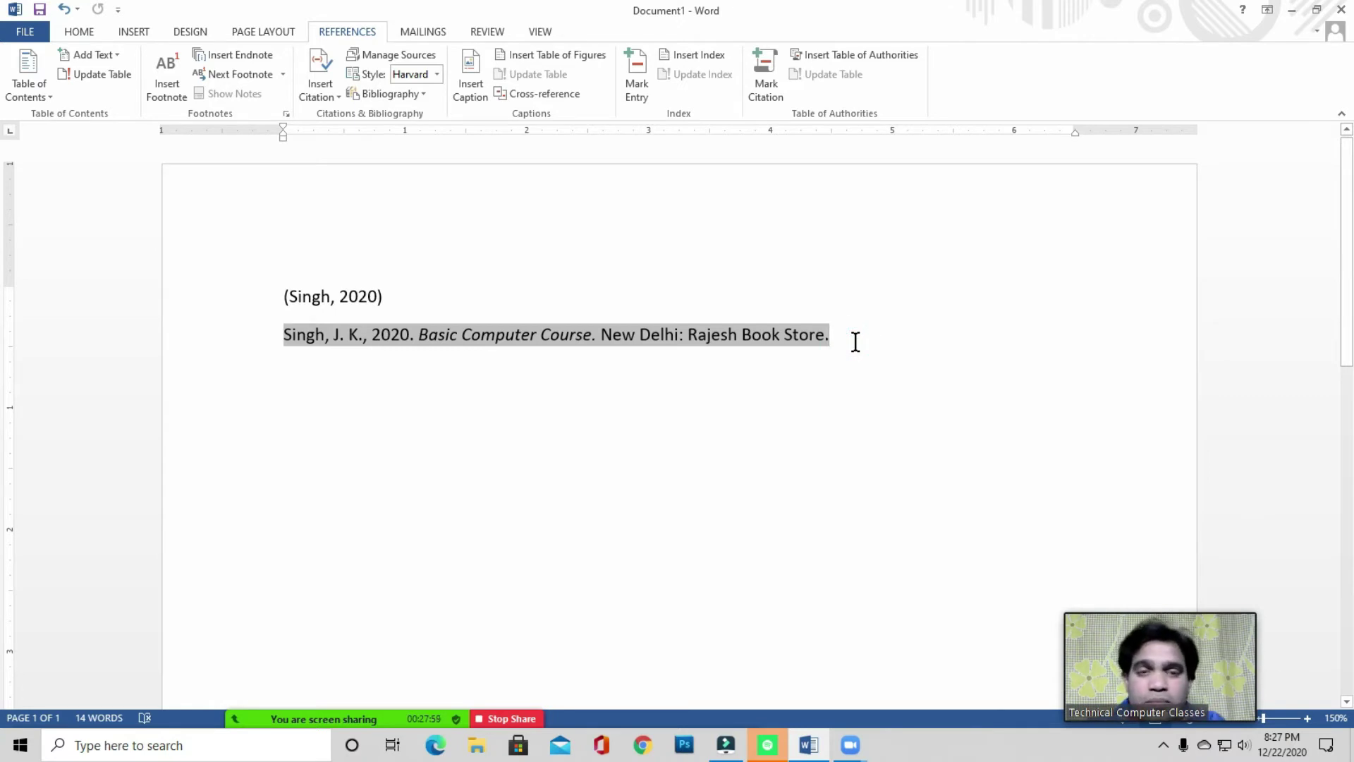
{"action": "left_click", "coordinate": [514, 333]}
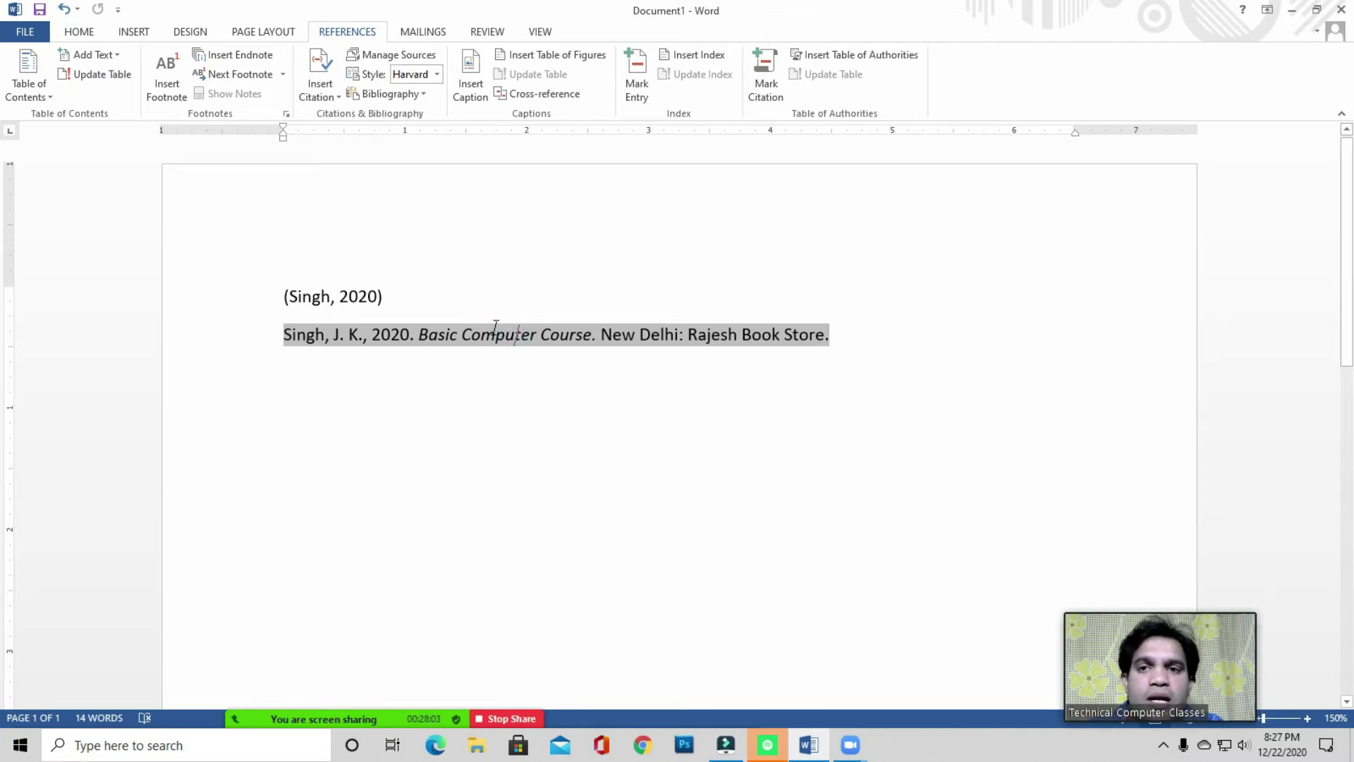
- Try the Chicago citation style and another style, then return to Harvard - Anglia
{"action": "left_click", "coordinate": [437, 76]}
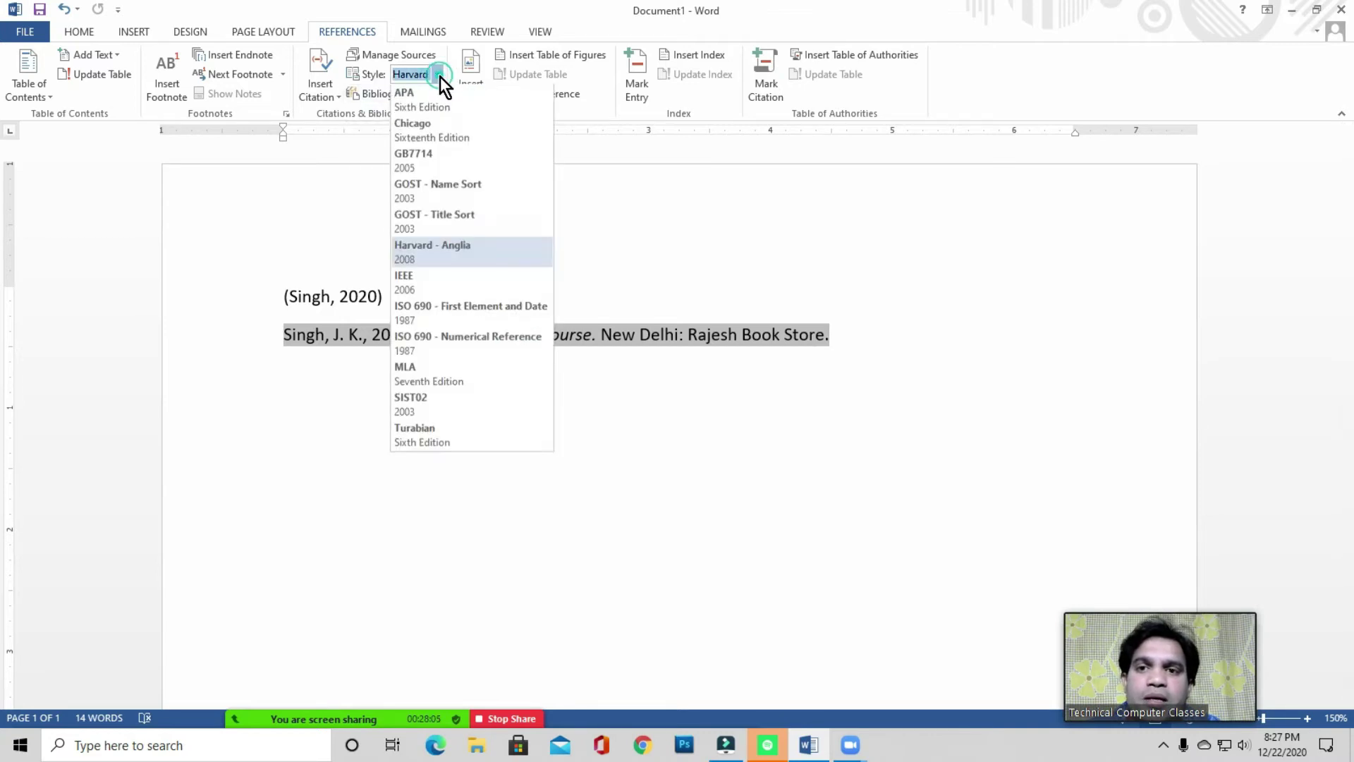
{"action": "left_click", "coordinate": [424, 129]}
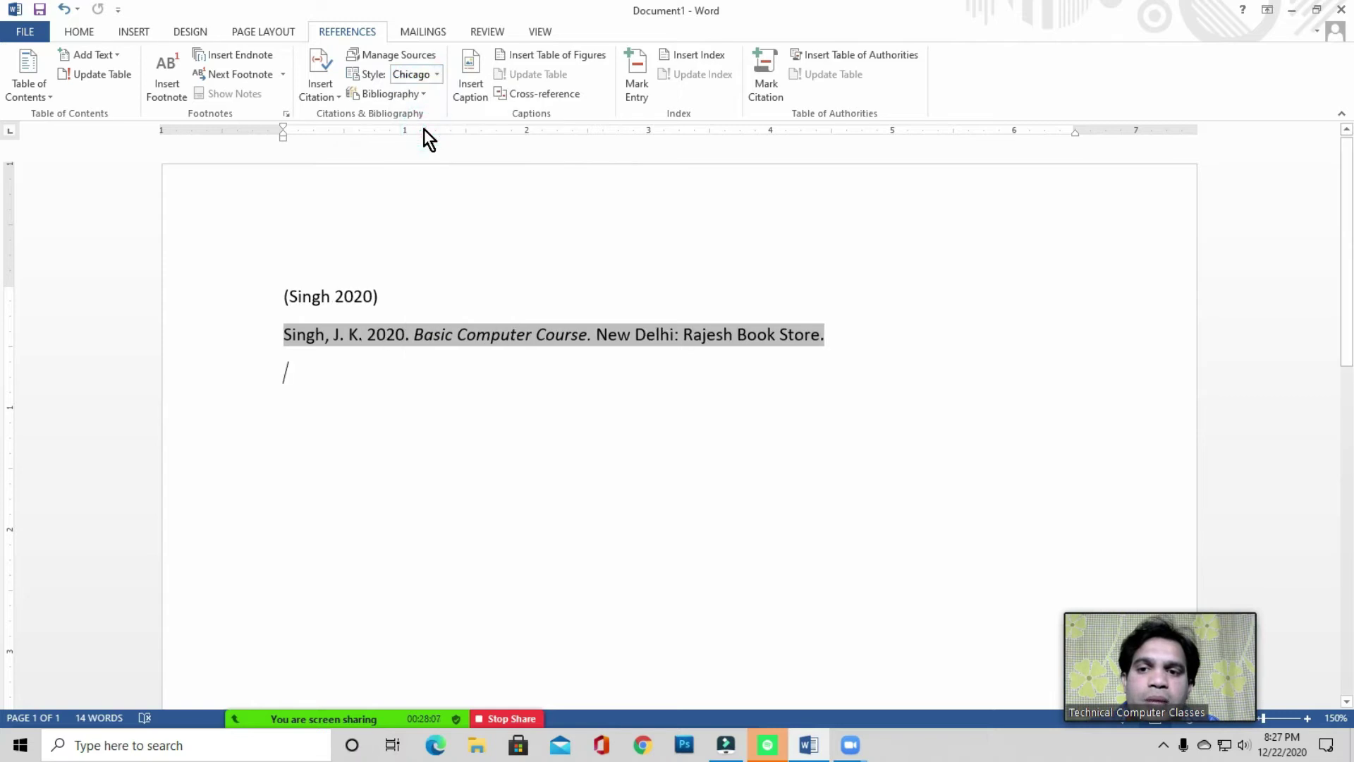
{"action": "left_click", "coordinate": [438, 75]}
{"action": "left_click", "coordinate": [422, 173]}
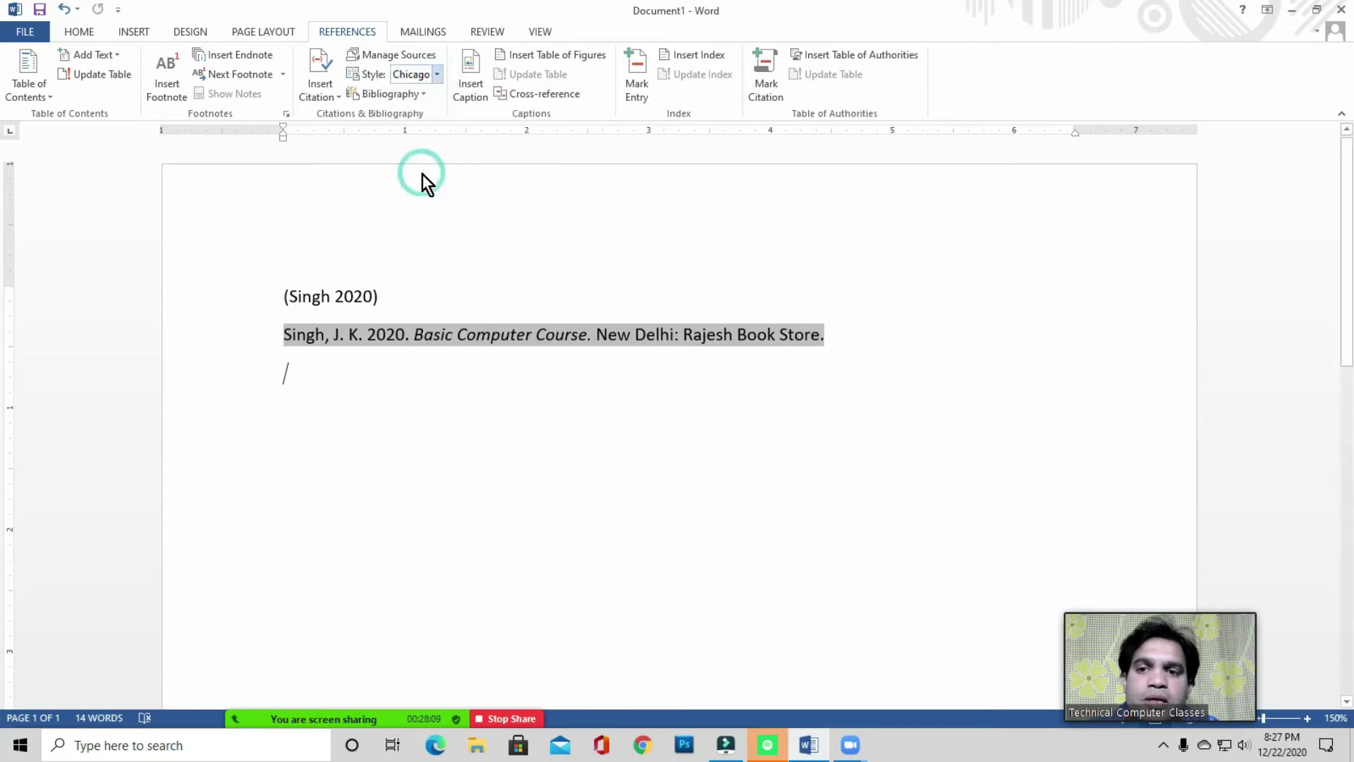
{"action": "left_click", "coordinate": [437, 72]}
{"action": "left_click", "coordinate": [425, 248]}
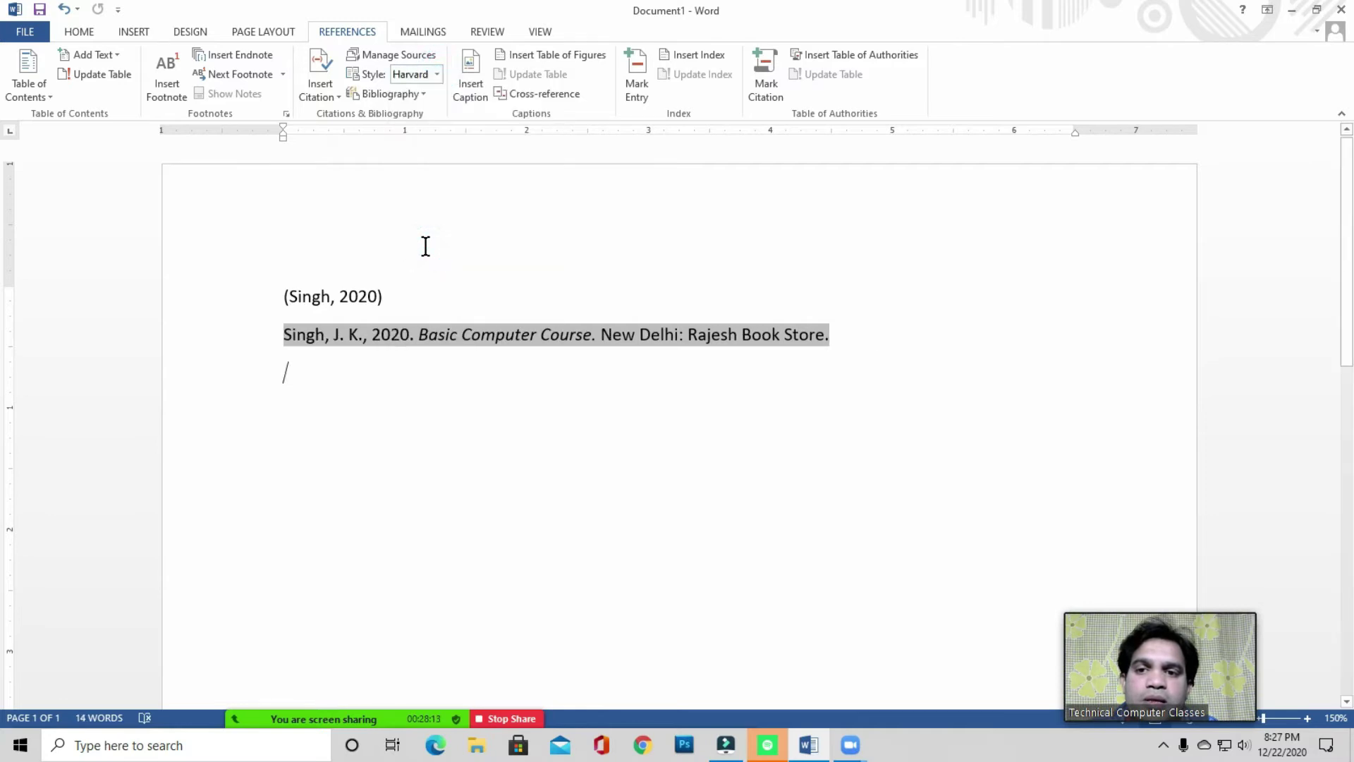
- Compare ISO 690 - First Element and Date, SIST02 and Turabian, finishing on GB7714
{"action": "left_click", "coordinate": [438, 74]}
{"action": "left_click", "coordinate": [417, 306]}
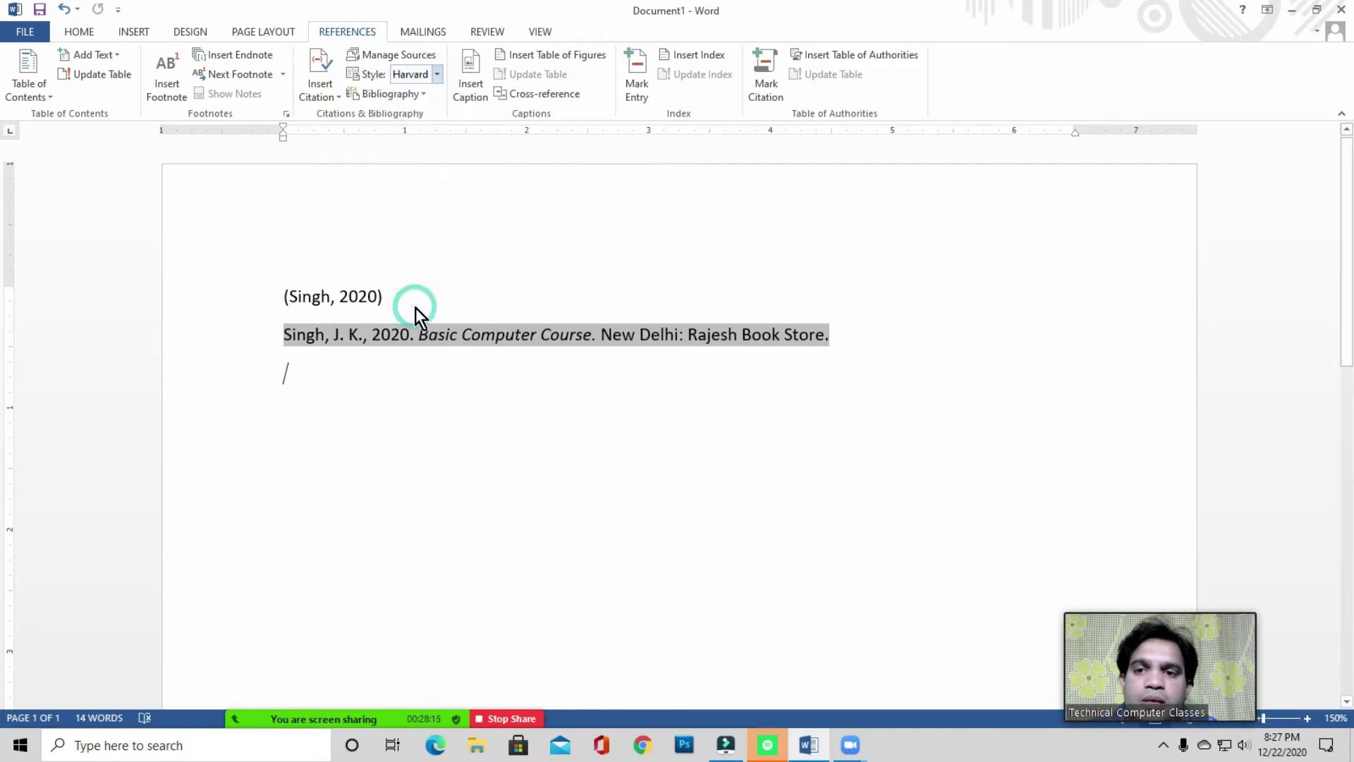
{"action": "left_click", "coordinate": [435, 74]}
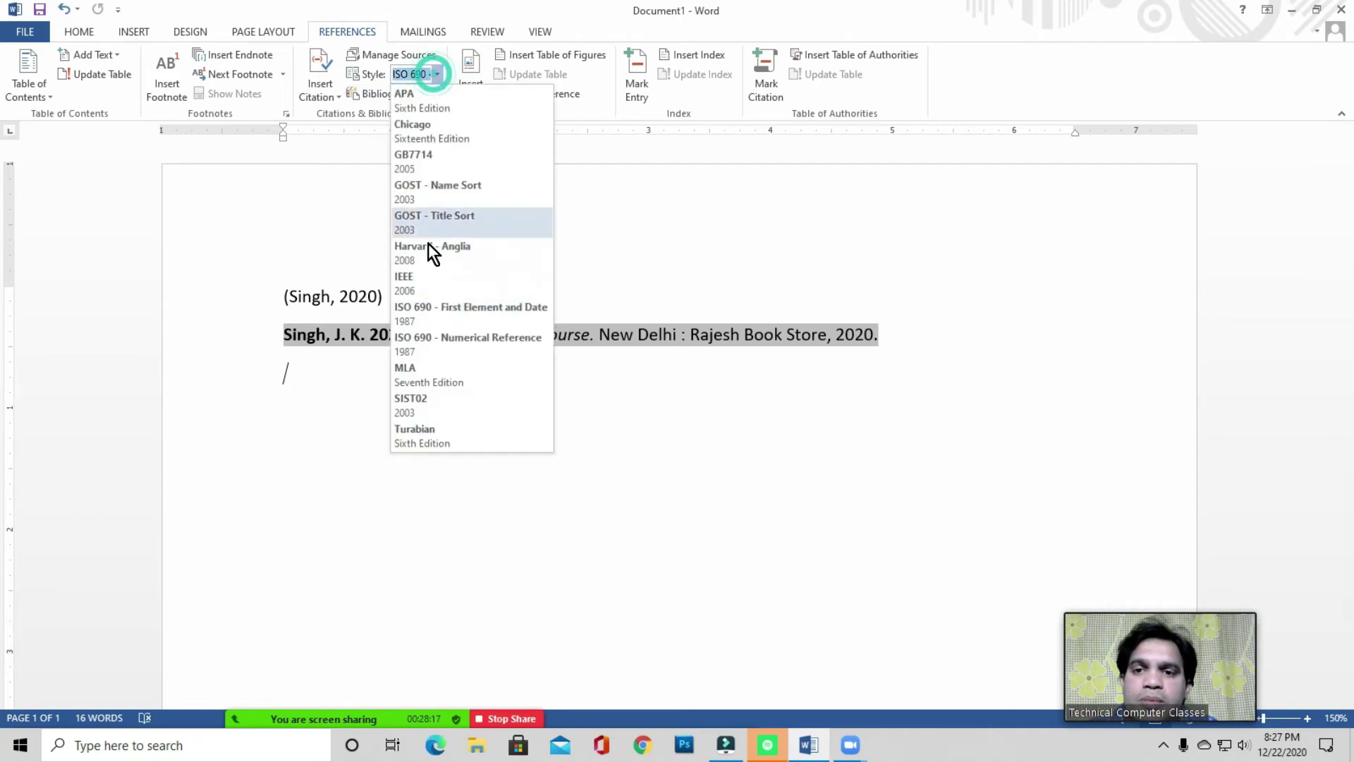
{"action": "left_click", "coordinate": [426, 402]}
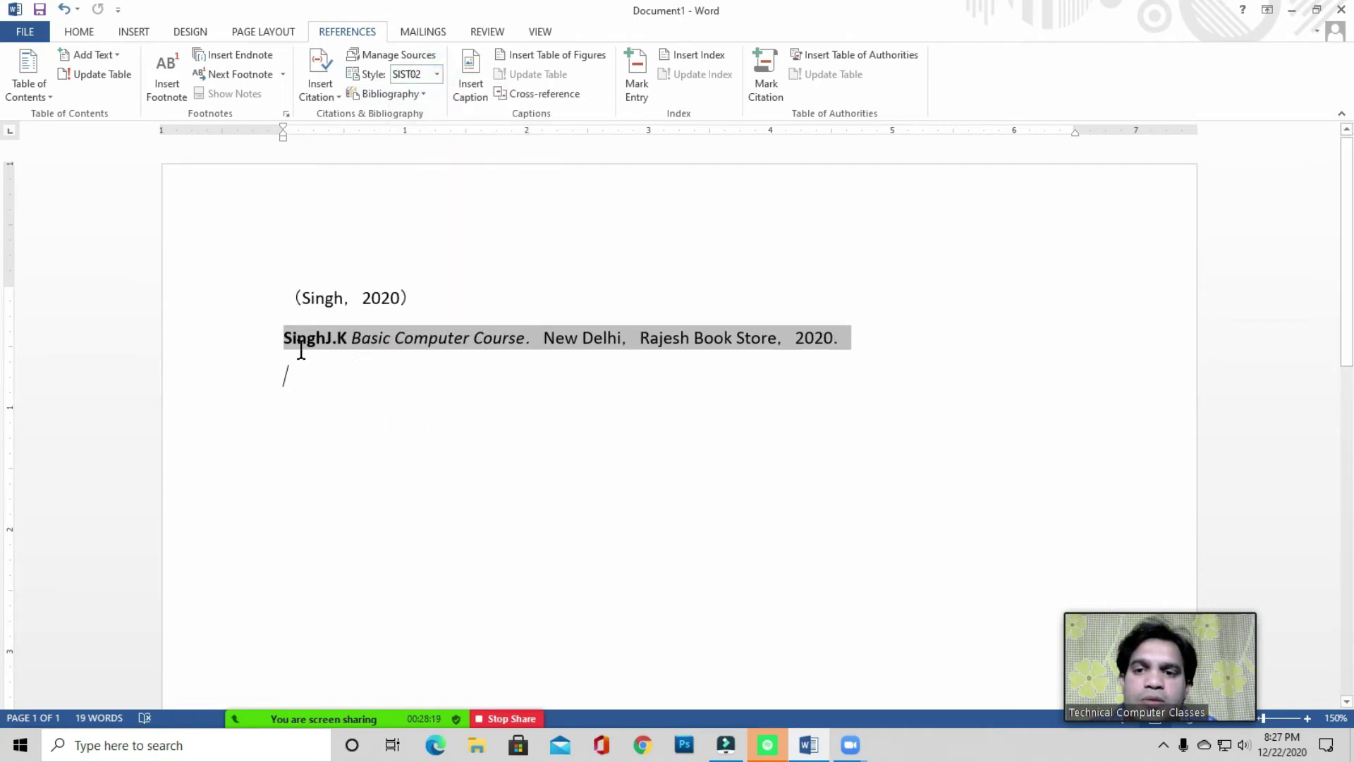
{"action": "left_click", "coordinate": [437, 74]}
{"action": "left_click", "coordinate": [437, 430]}
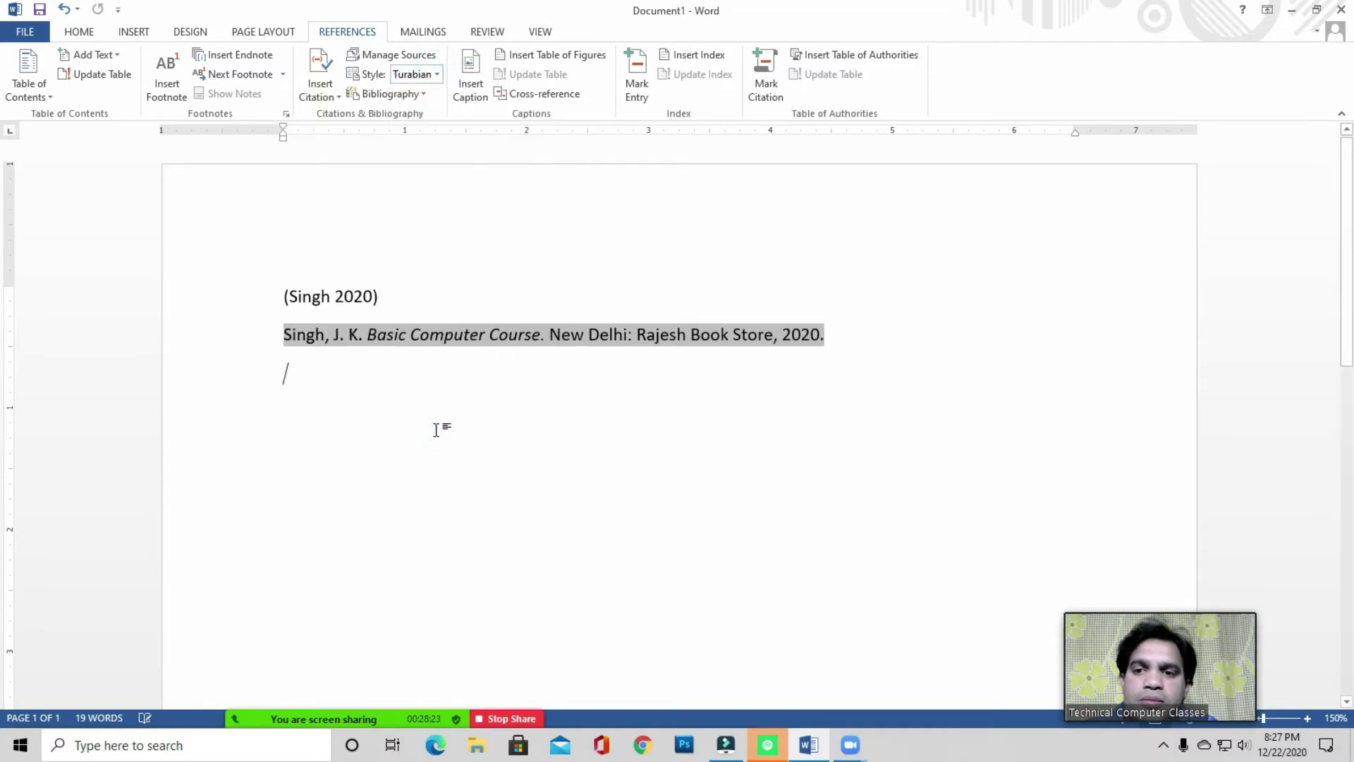
{"action": "left_click", "coordinate": [386, 290]}
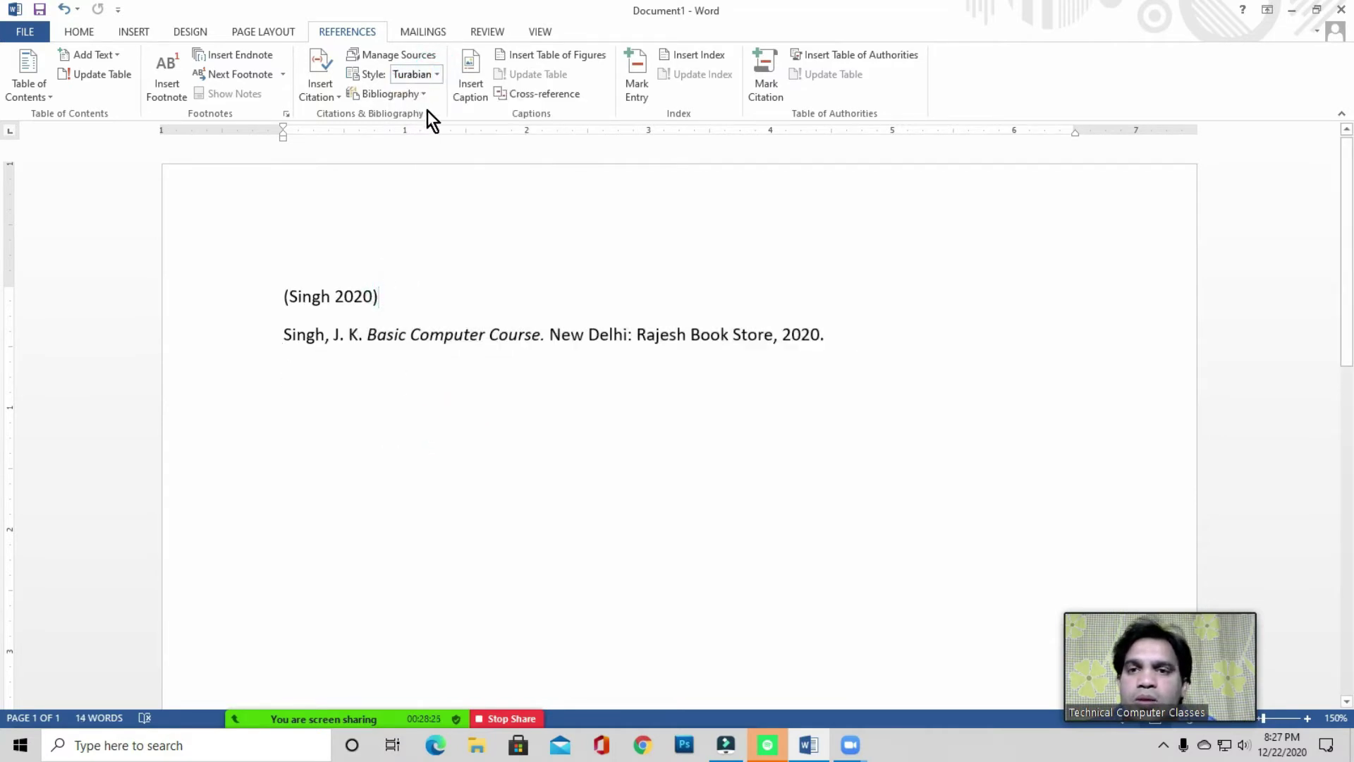
{"action": "left_click", "coordinate": [437, 74]}
{"action": "left_click", "coordinate": [434, 164]}
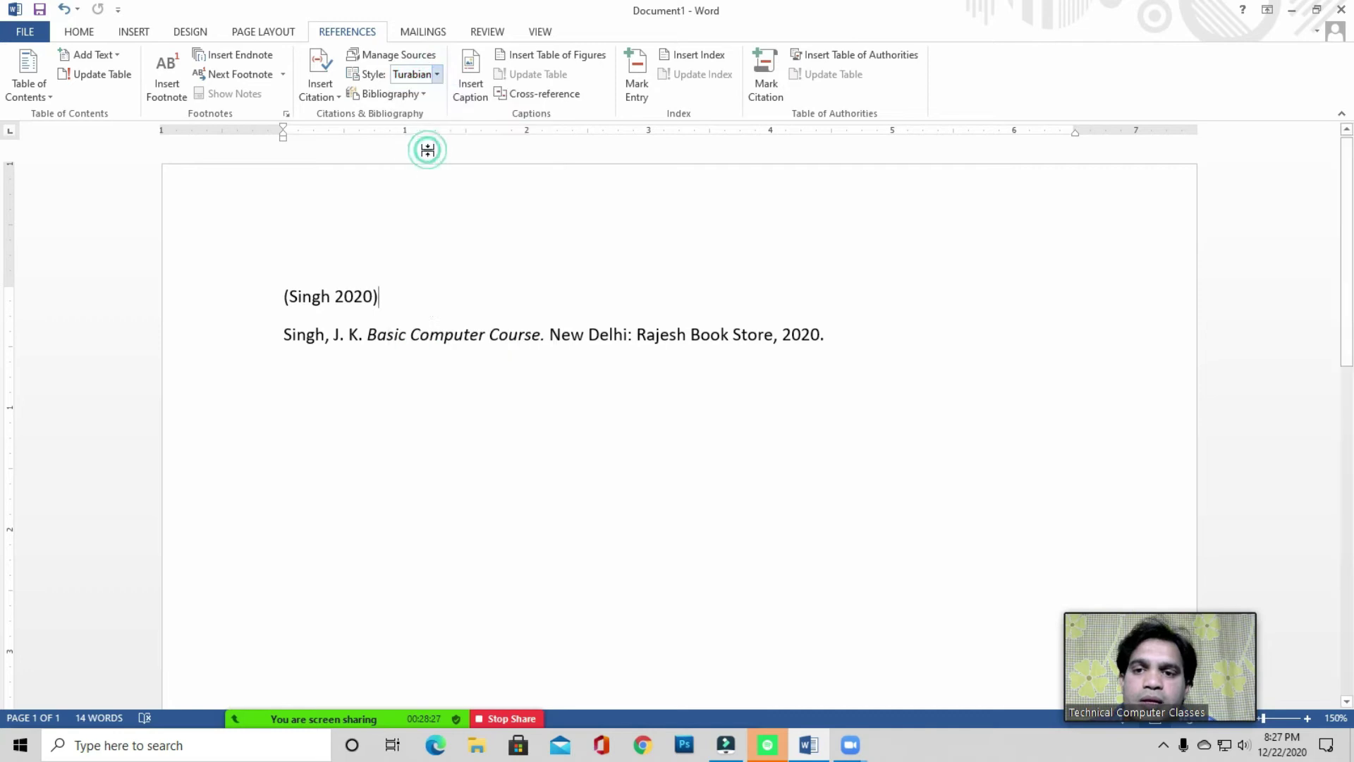
{"action": "left_click", "coordinate": [600, 335]}
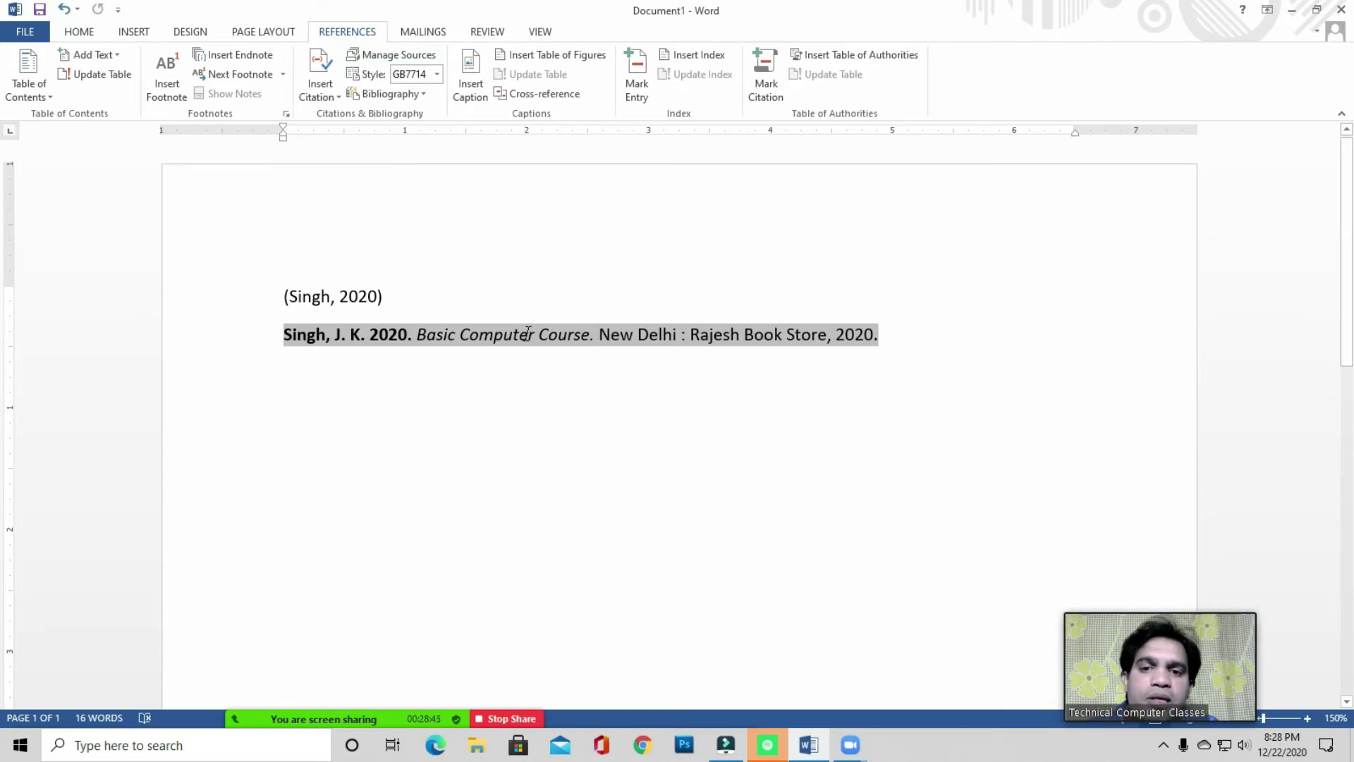
{"action": "left_click", "coordinate": [397, 61]}
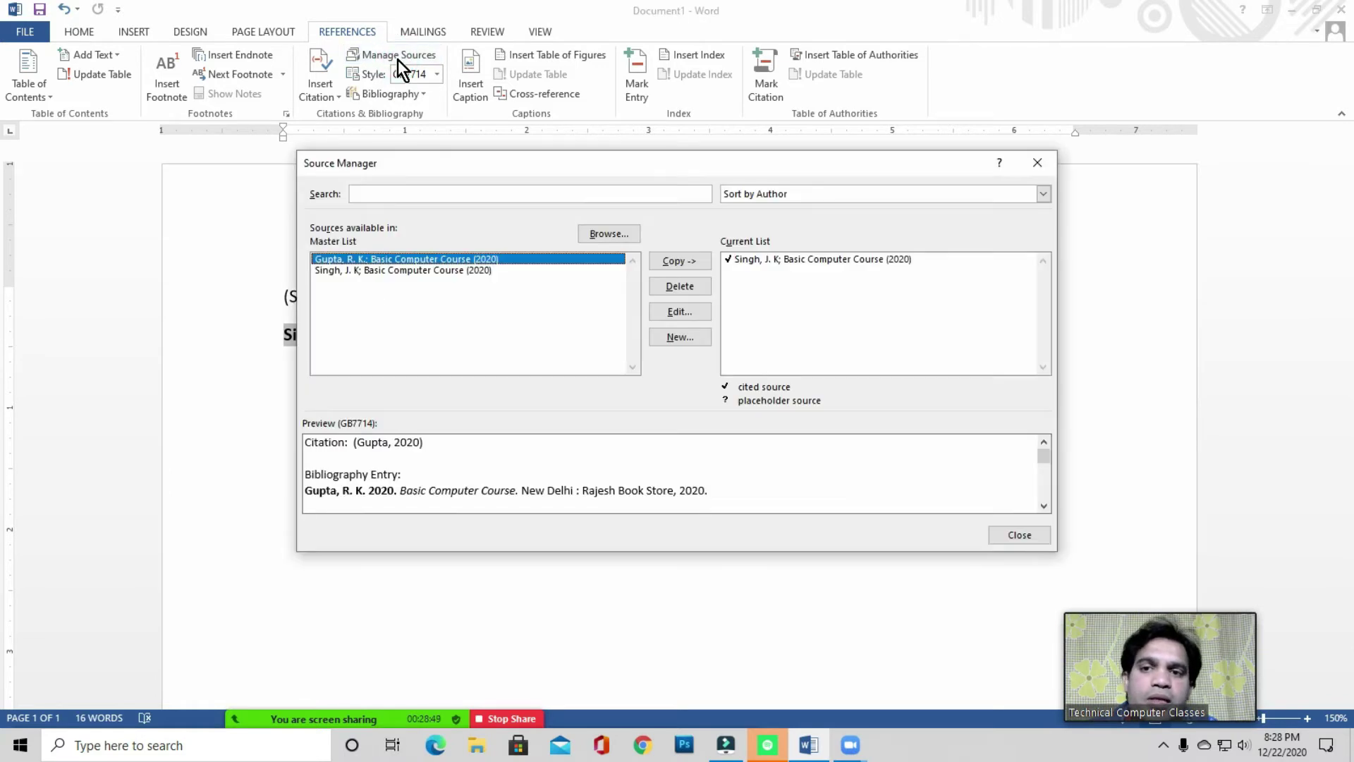
{"action": "left_click_drag", "start_coordinate": [461, 163], "coordinate": [435, 144]}
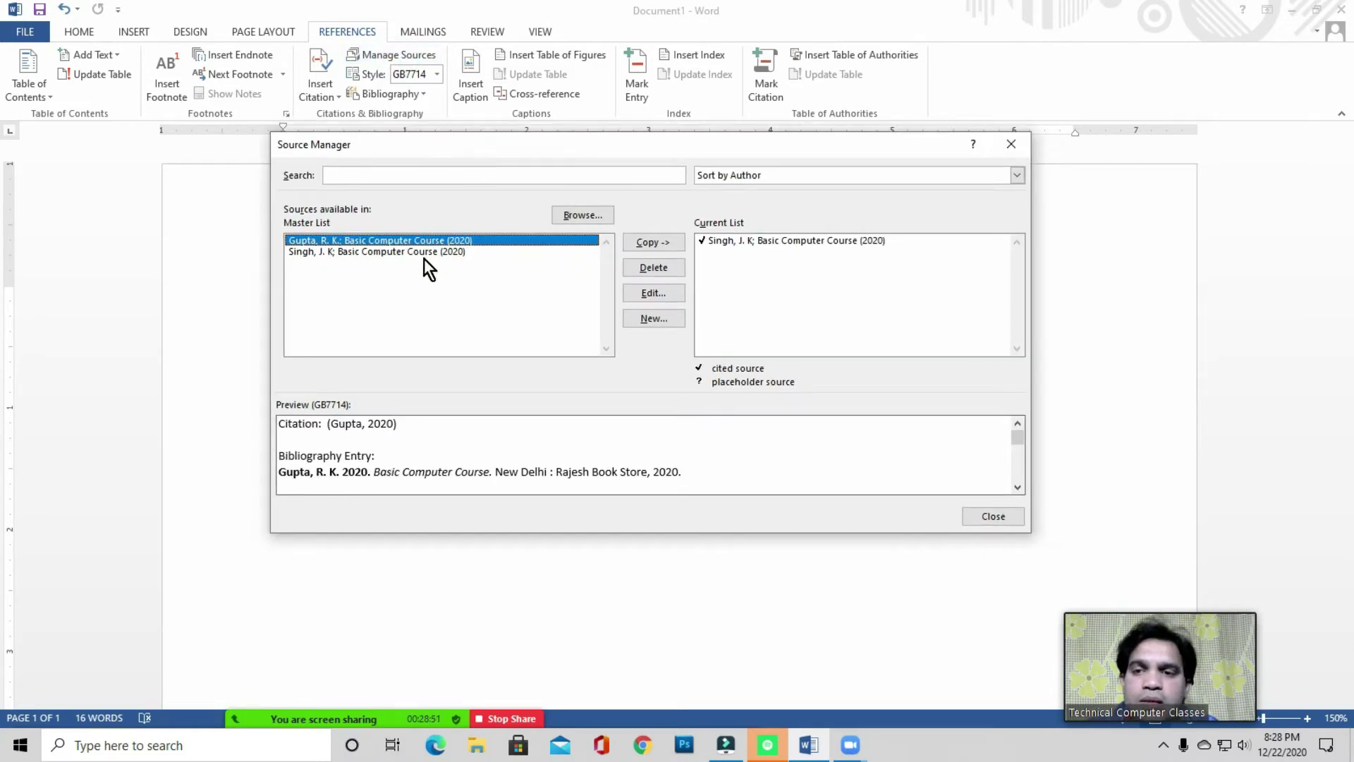
{"action": "left_click", "coordinate": [378, 253]}
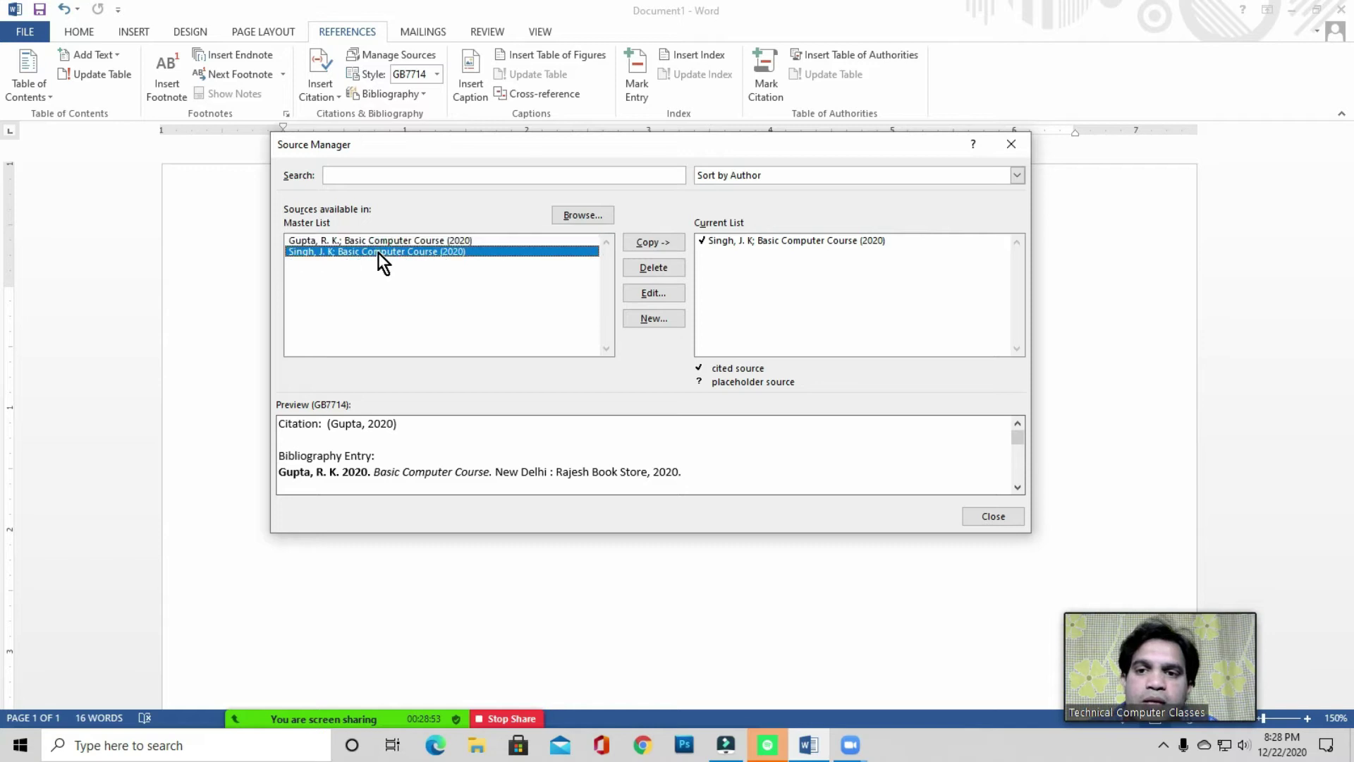
{"action": "left_click", "coordinate": [649, 294]}
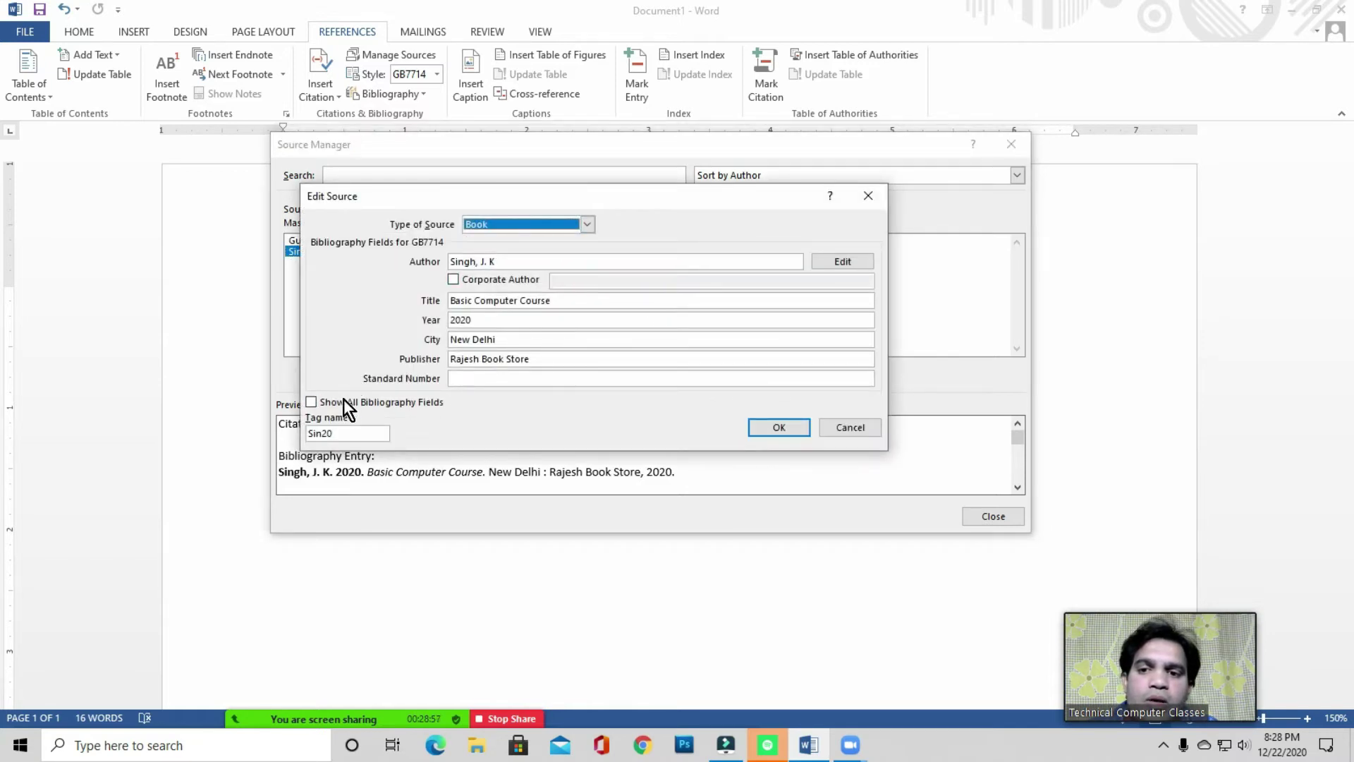
{"action": "left_click", "coordinate": [348, 399]}
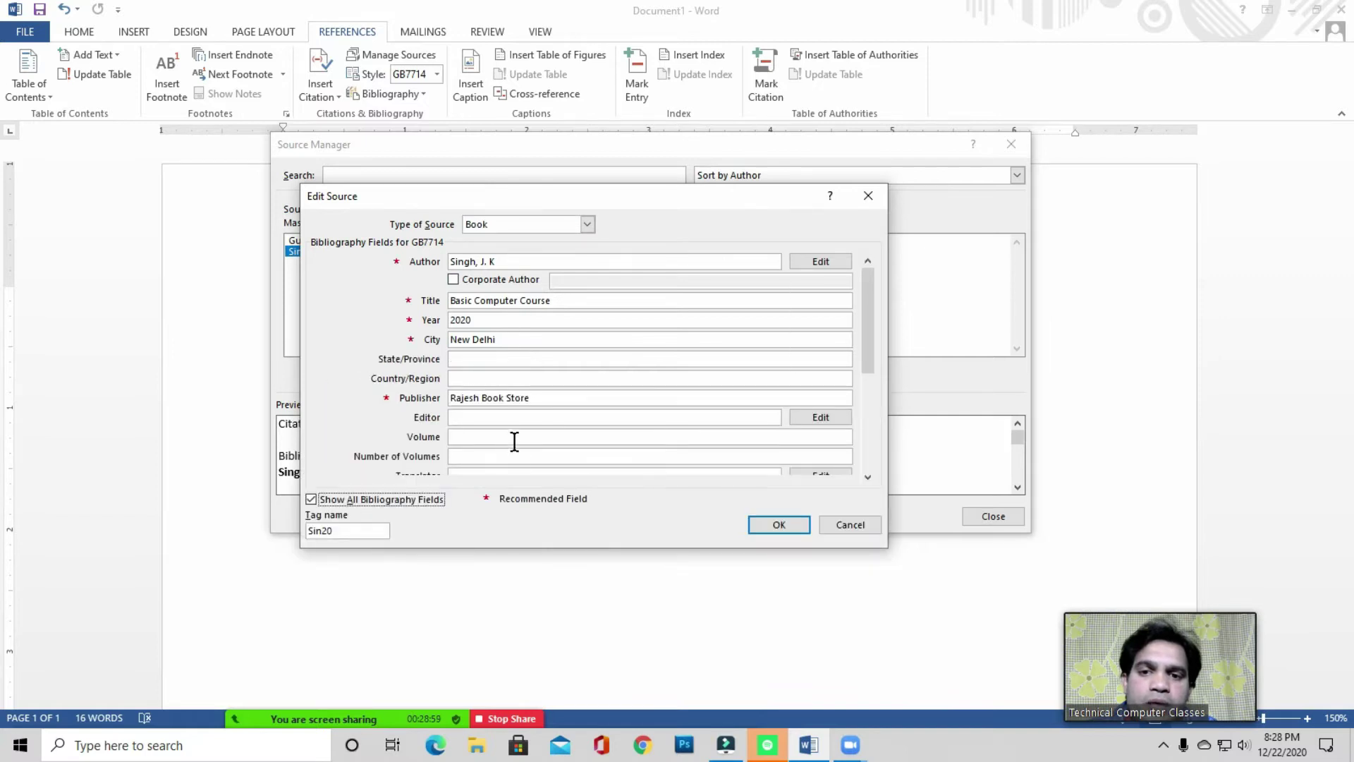
{"action": "left_click", "coordinate": [388, 499]}
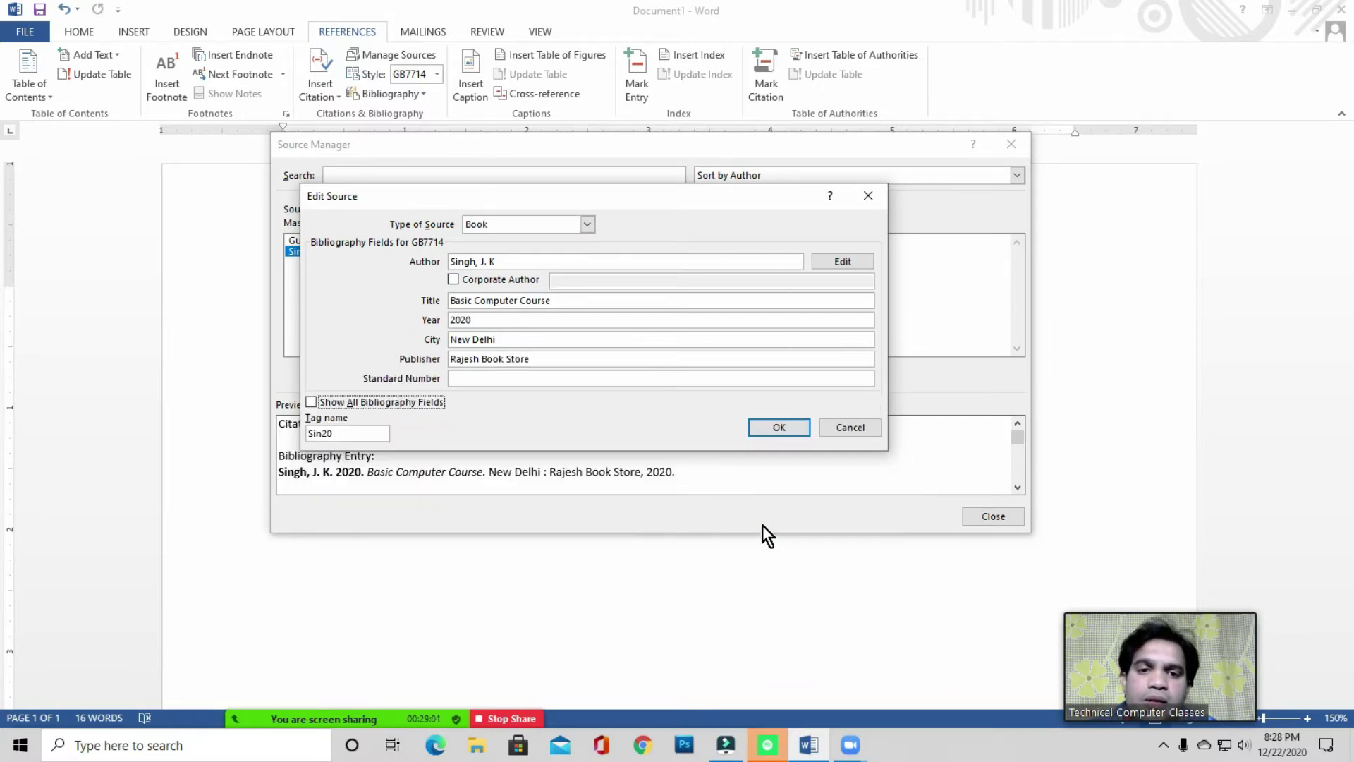
{"action": "left_click", "coordinate": [783, 426]}
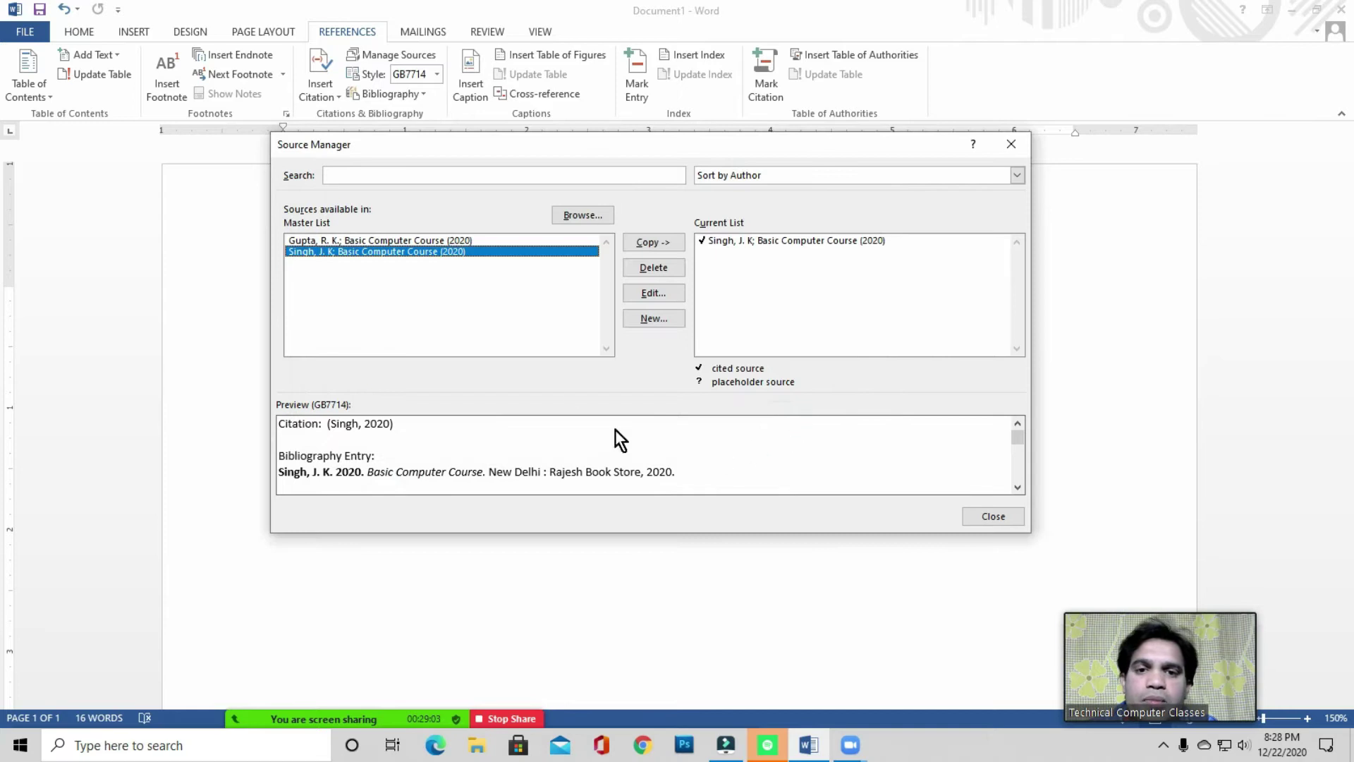
{"action": "left_click", "coordinate": [985, 515]}
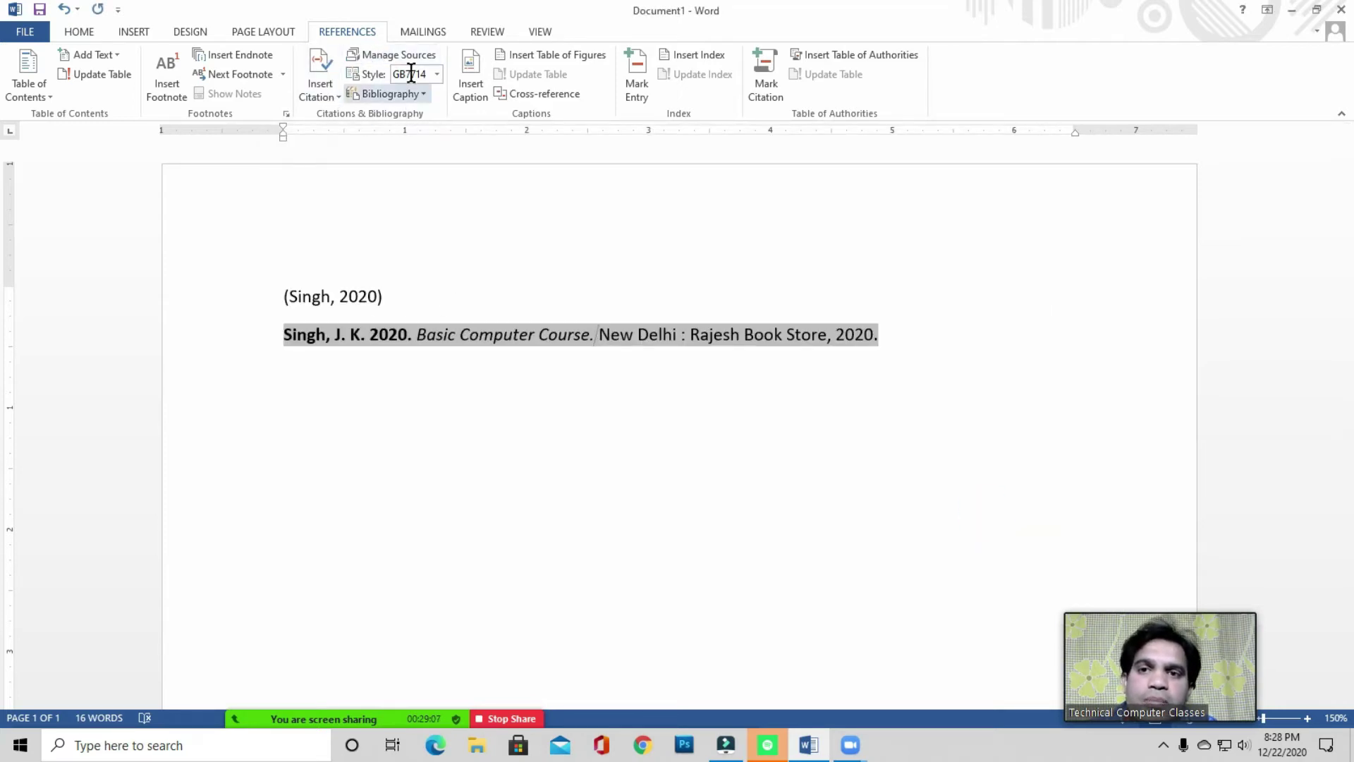
- Select the citation and bibliography lines together and delete them
{"action": "left_click", "coordinate": [412, 301]}
{"action": "left_click_drag", "start_coordinate": [250, 301], "coordinate": [930, 349]}
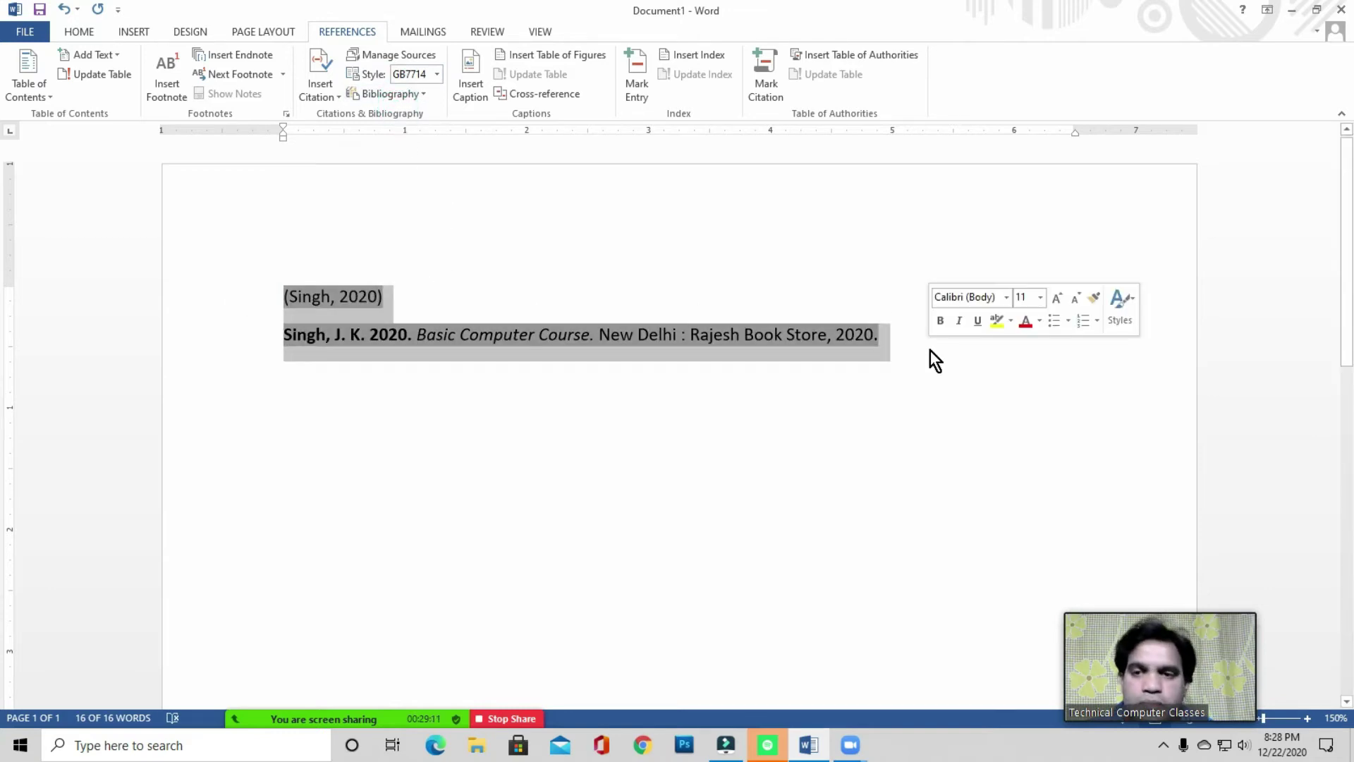
{"action": "key", "text": "Delete"}
{"action": "left_click", "coordinate": [324, 297]}
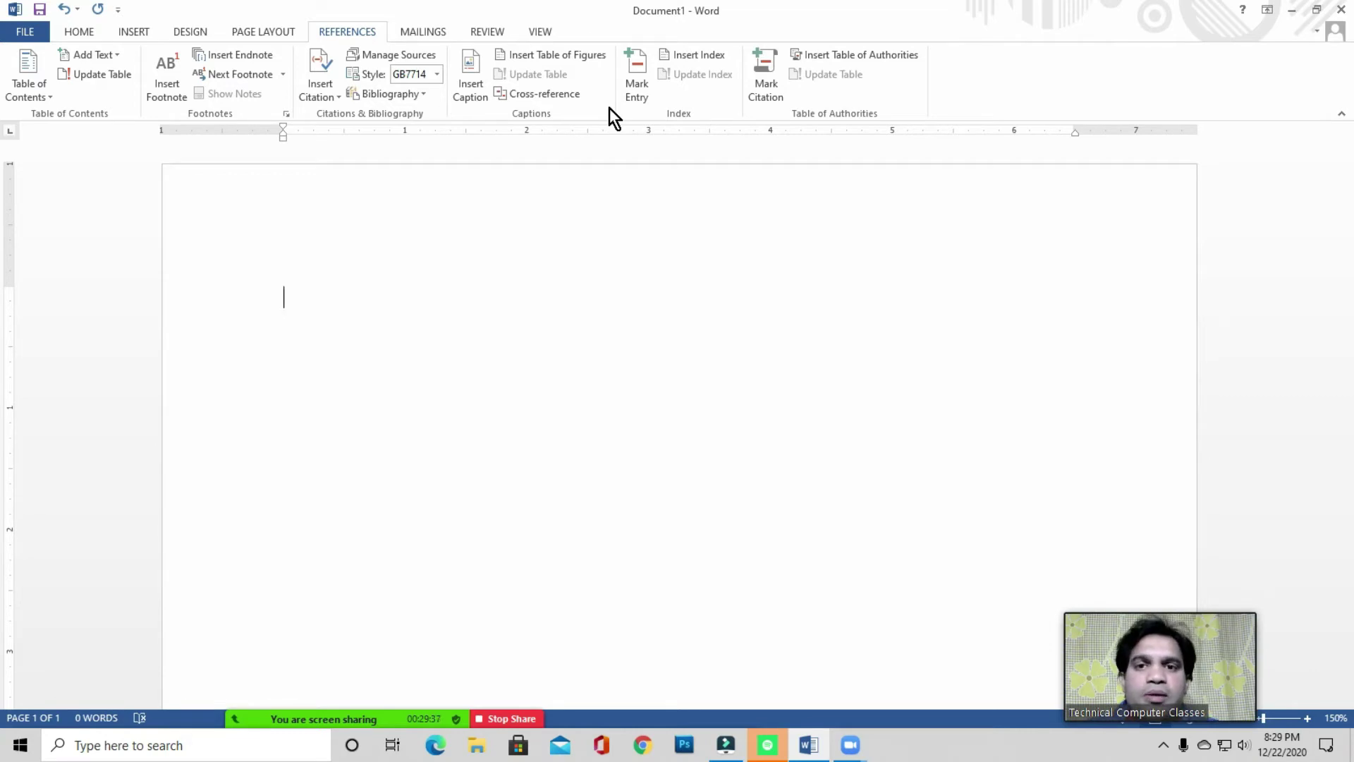
- Click around the empty document, then open the Zoom meeting participants list
{"action": "left_click", "coordinate": [340, 296]}
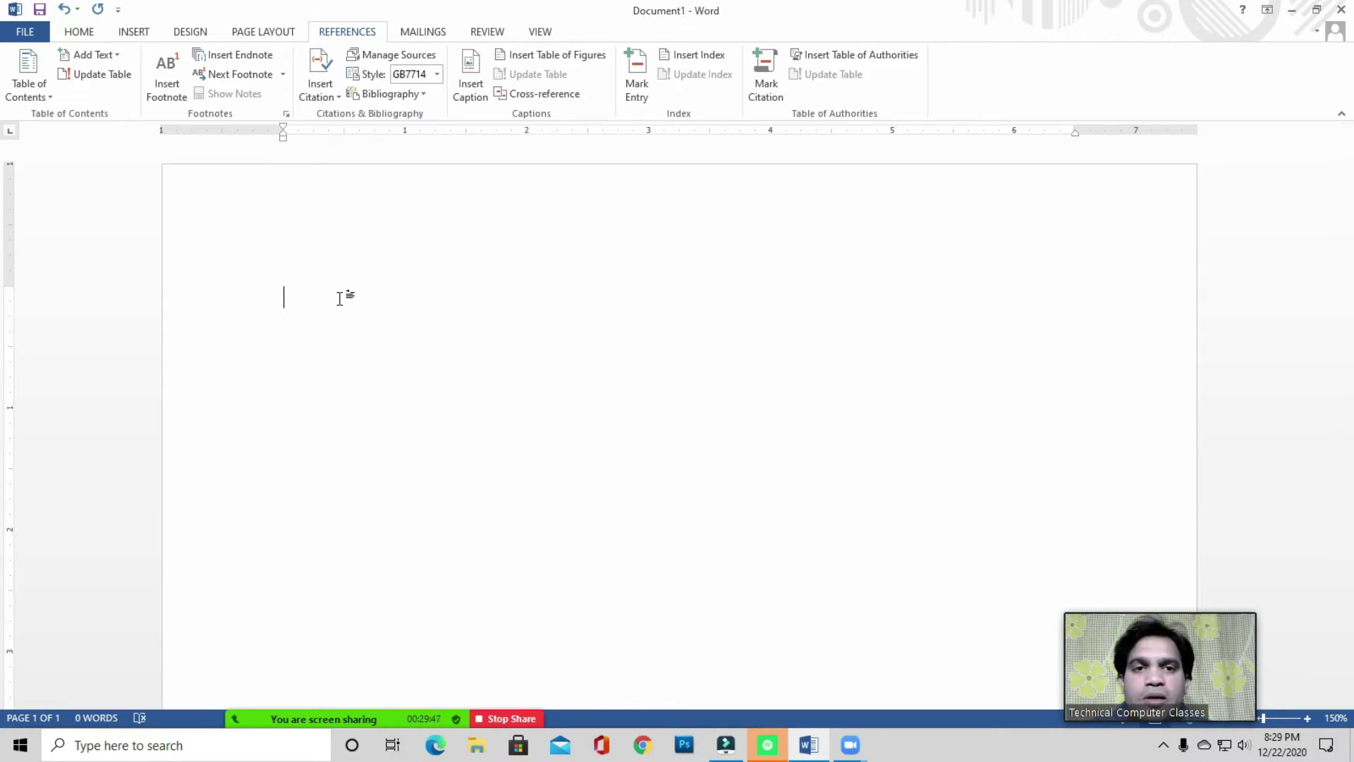
{"action": "left_click", "coordinate": [332, 296]}
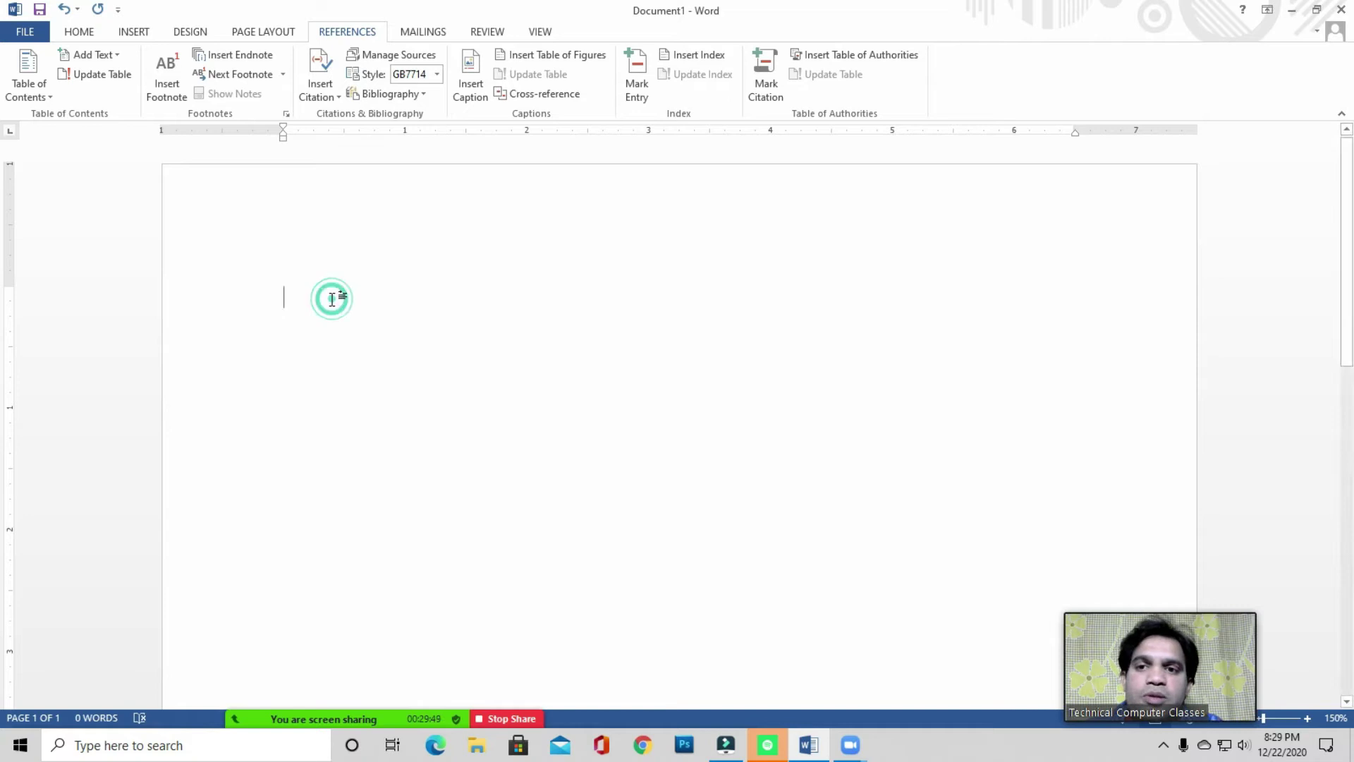
{"action": "left_click", "coordinate": [327, 305]}
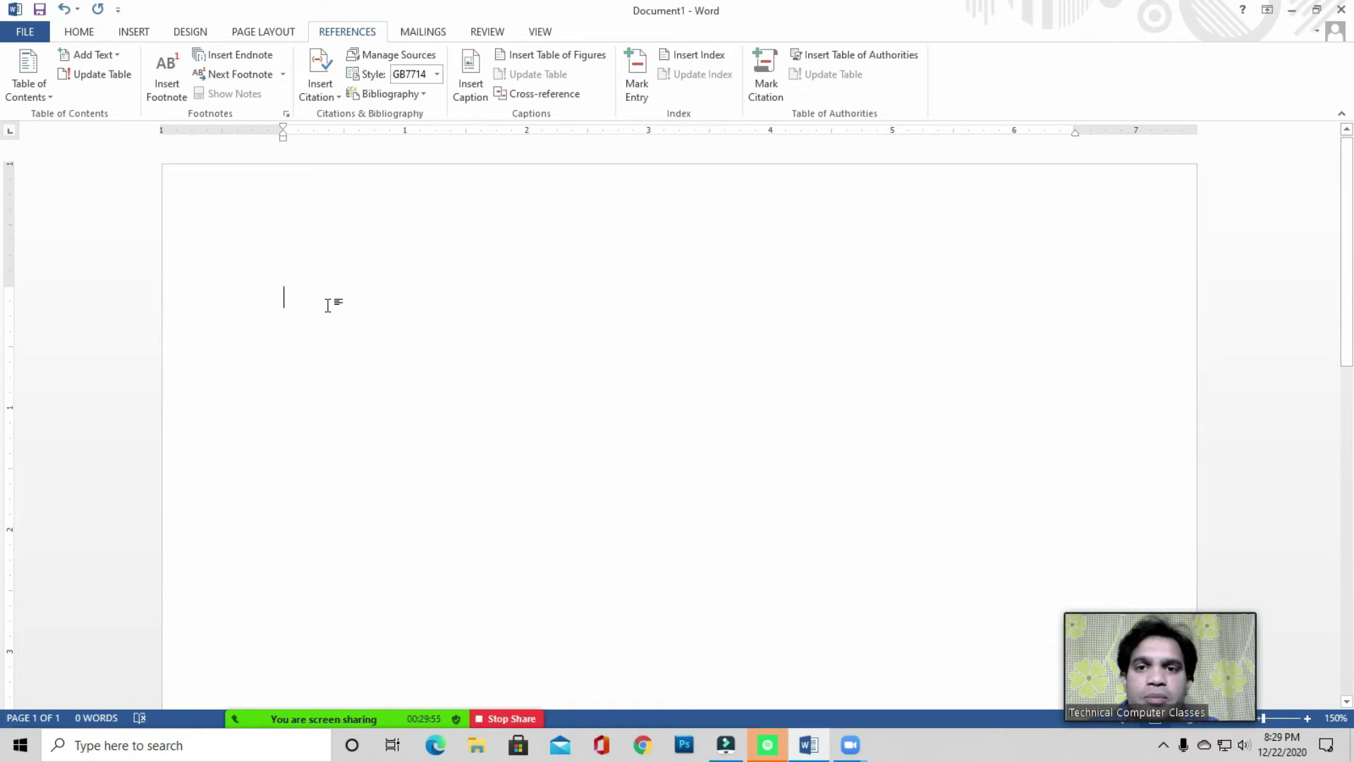
{"action": "left_click", "coordinate": [445, 106]}
{"action": "left_click", "coordinate": [446, 110]}
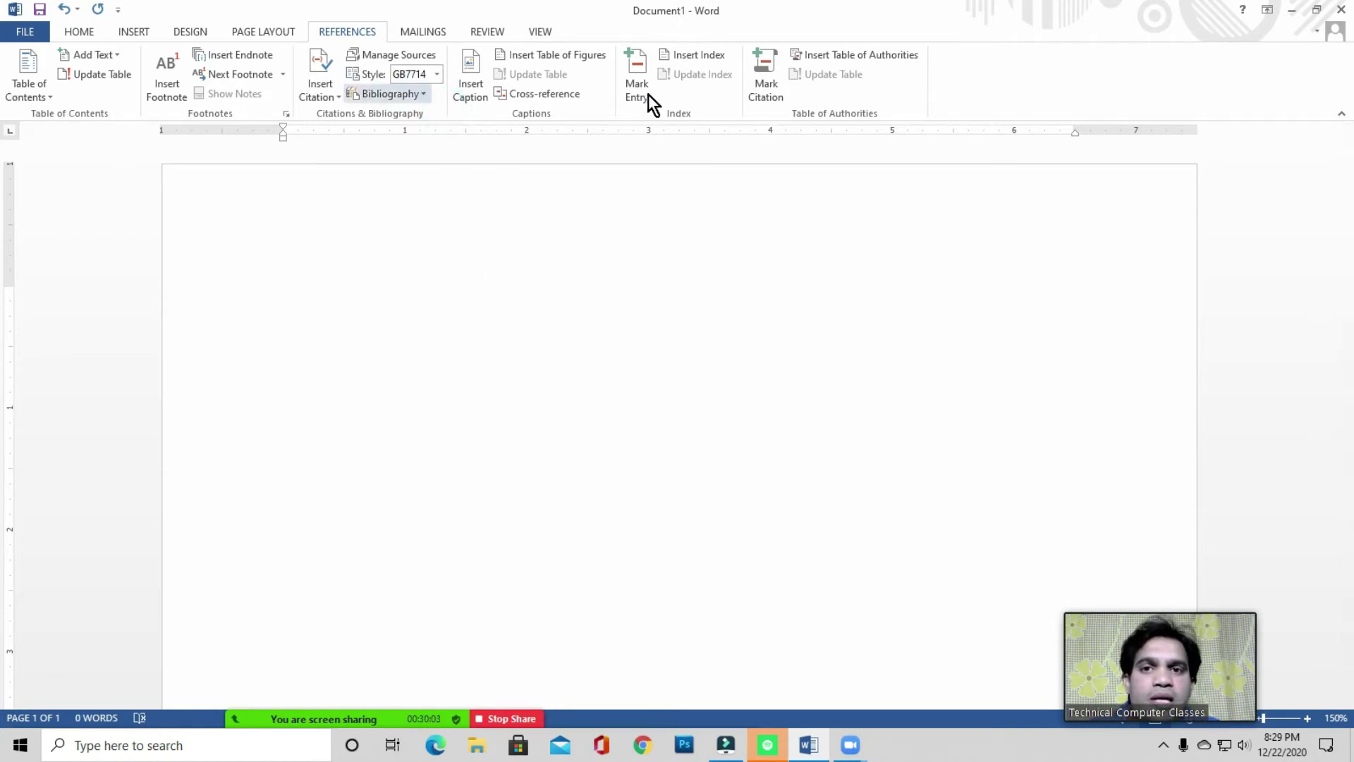
{"action": "left_click", "coordinate": [608, 112]}
{"action": "left_click", "coordinate": [343, 283]}
{"action": "left_click", "coordinate": [296, 290]}
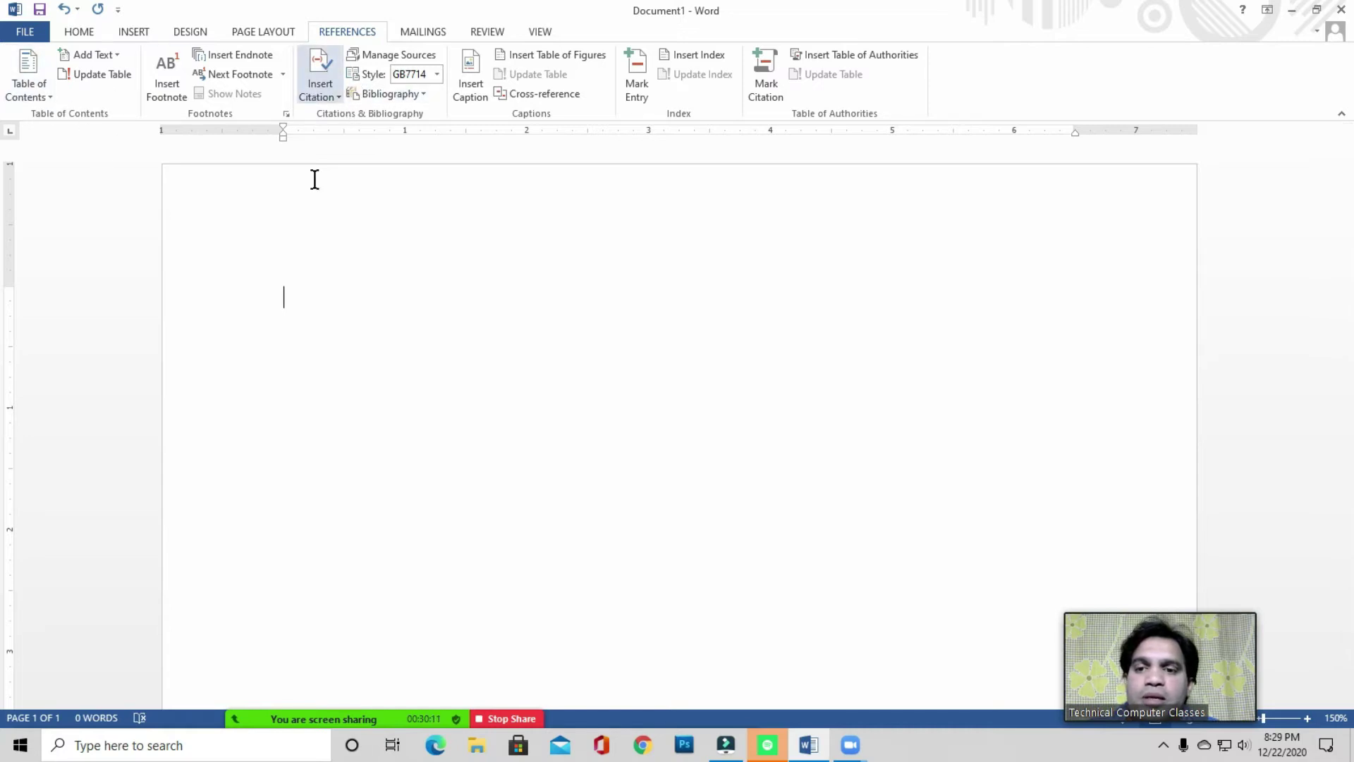
{"action": "left_click", "coordinate": [313, 279]}
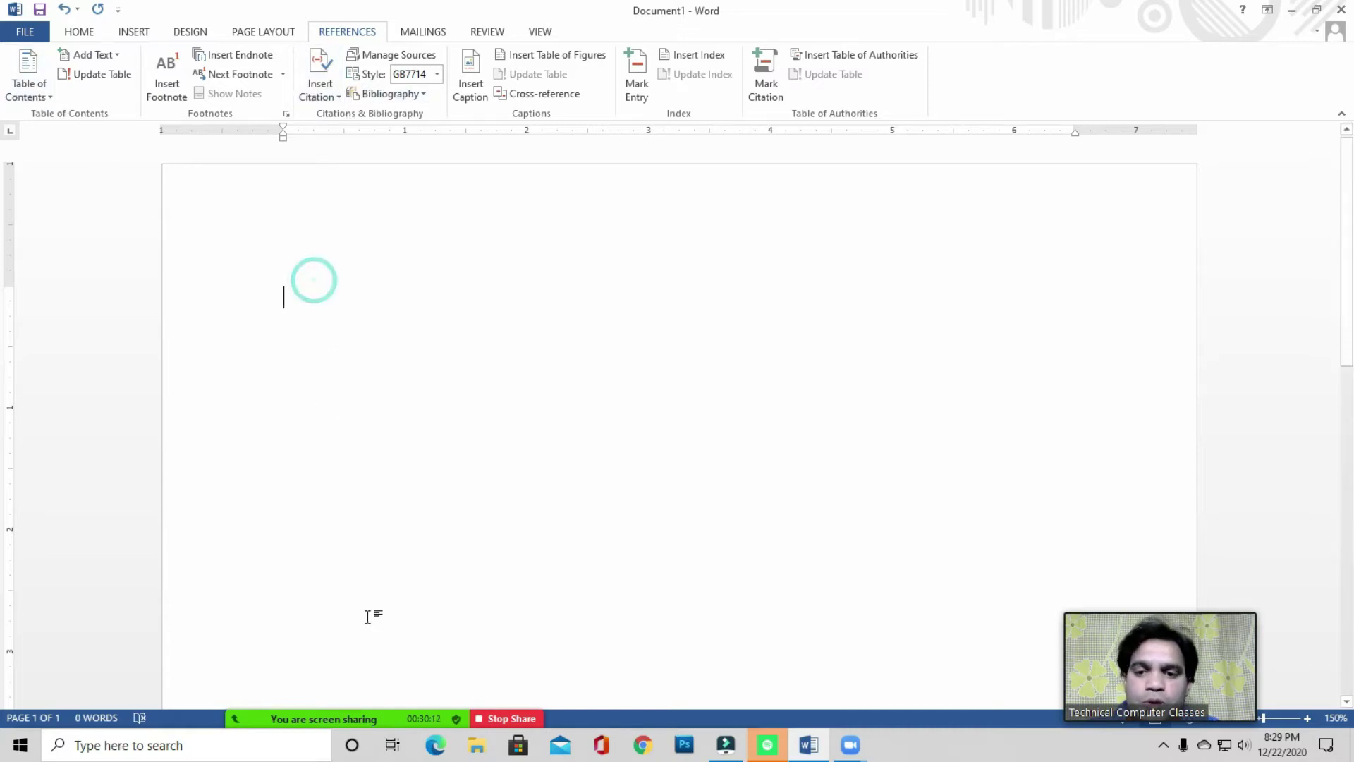
{"action": "left_click", "coordinate": [319, 709]}
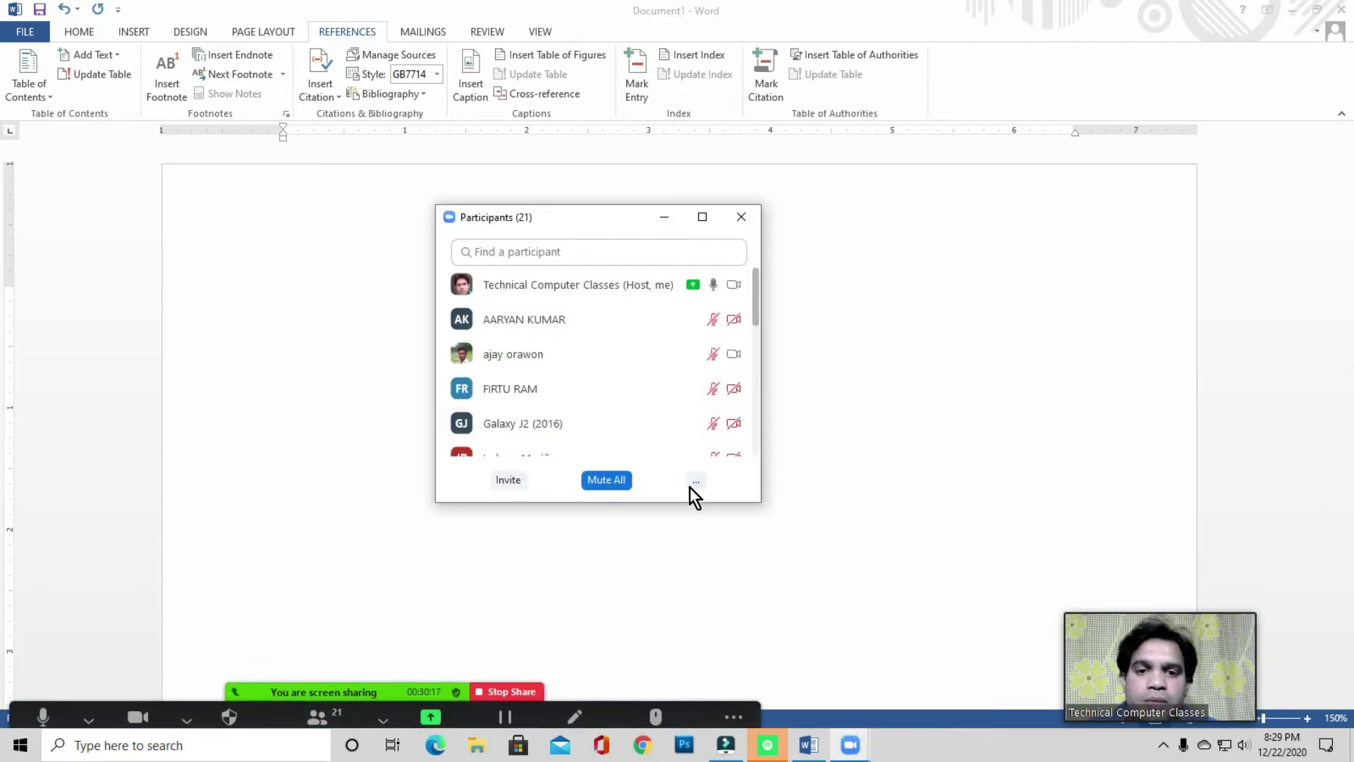
{"action": "left_click", "coordinate": [695, 480]}
{"action": "left_click", "coordinate": [752, 506]}
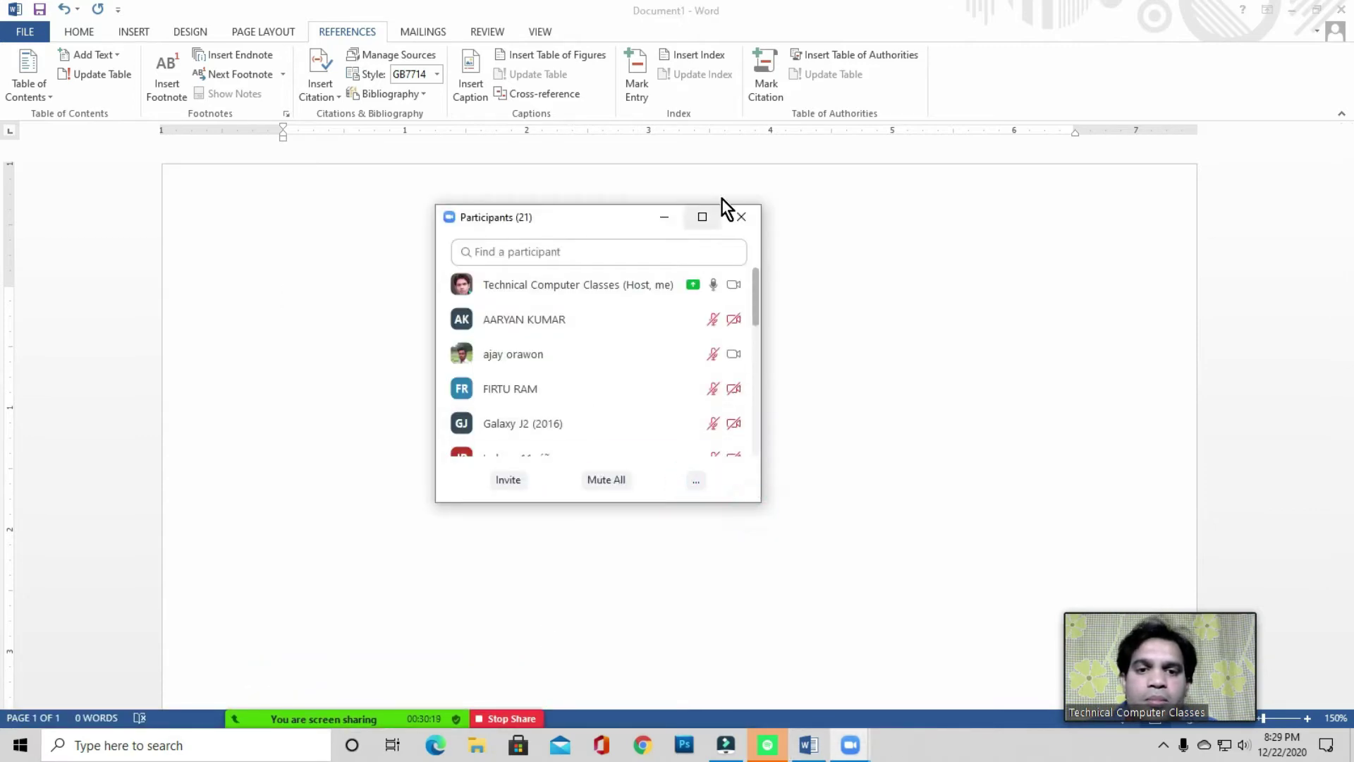
{"action": "left_click", "coordinate": [751, 218]}
{"action": "left_click", "coordinate": [307, 294]}
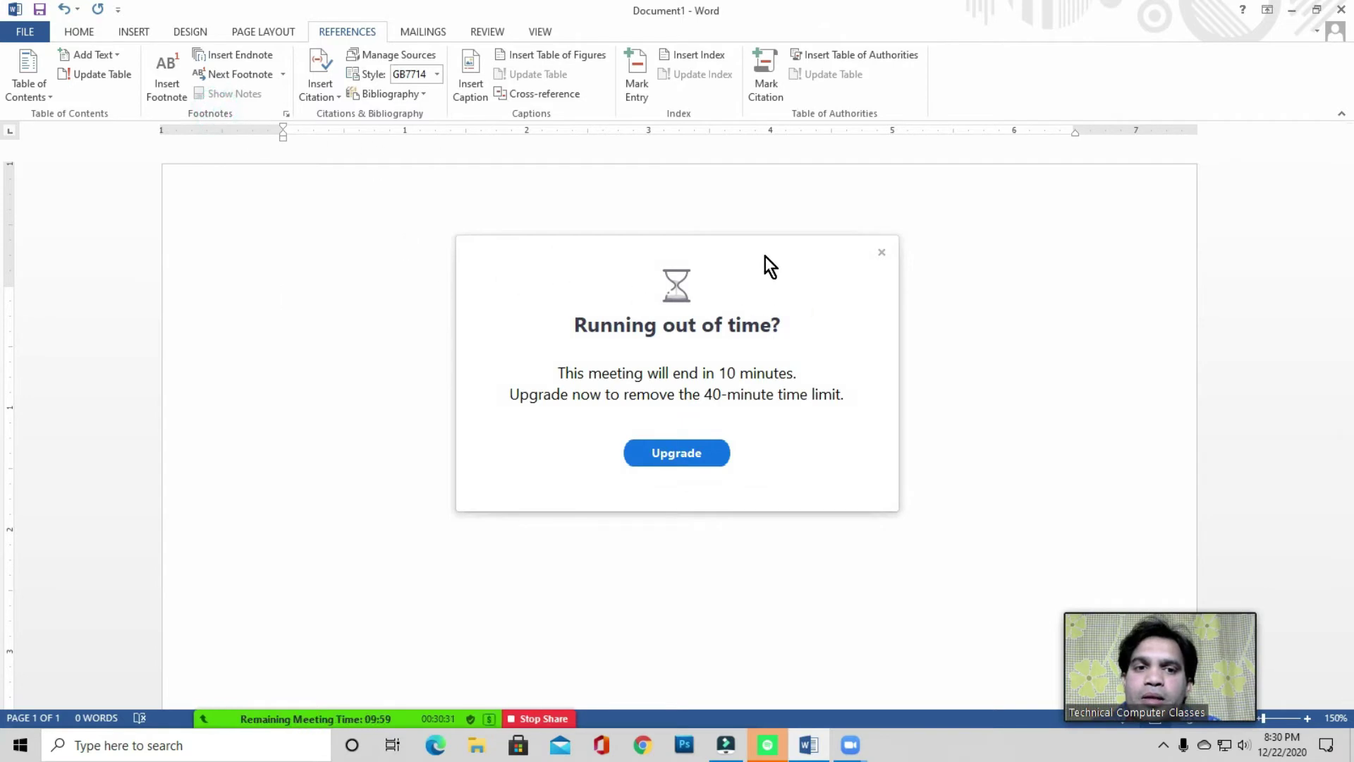
{"action": "left_click_drag", "start_coordinate": [735, 251], "coordinate": [840, 407]}
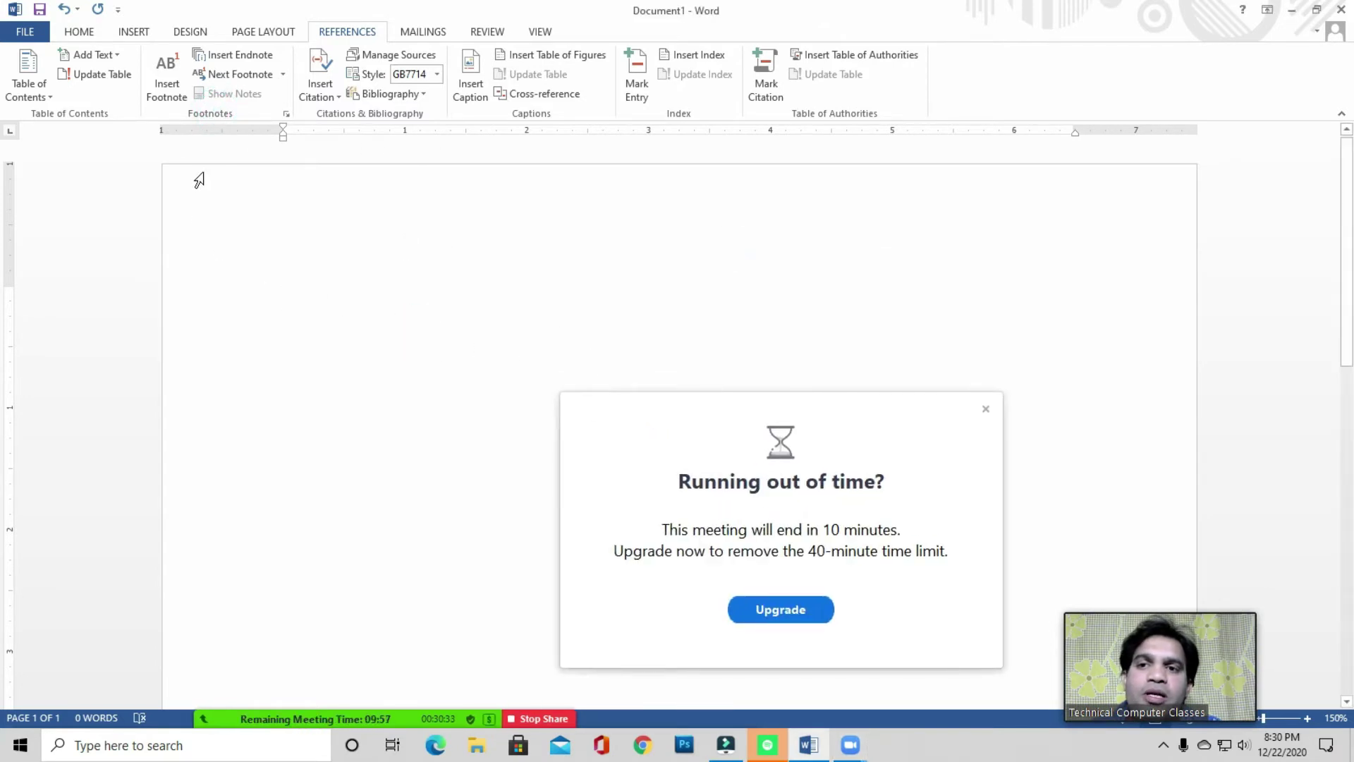
{"action": "left_click", "coordinate": [367, 113]}
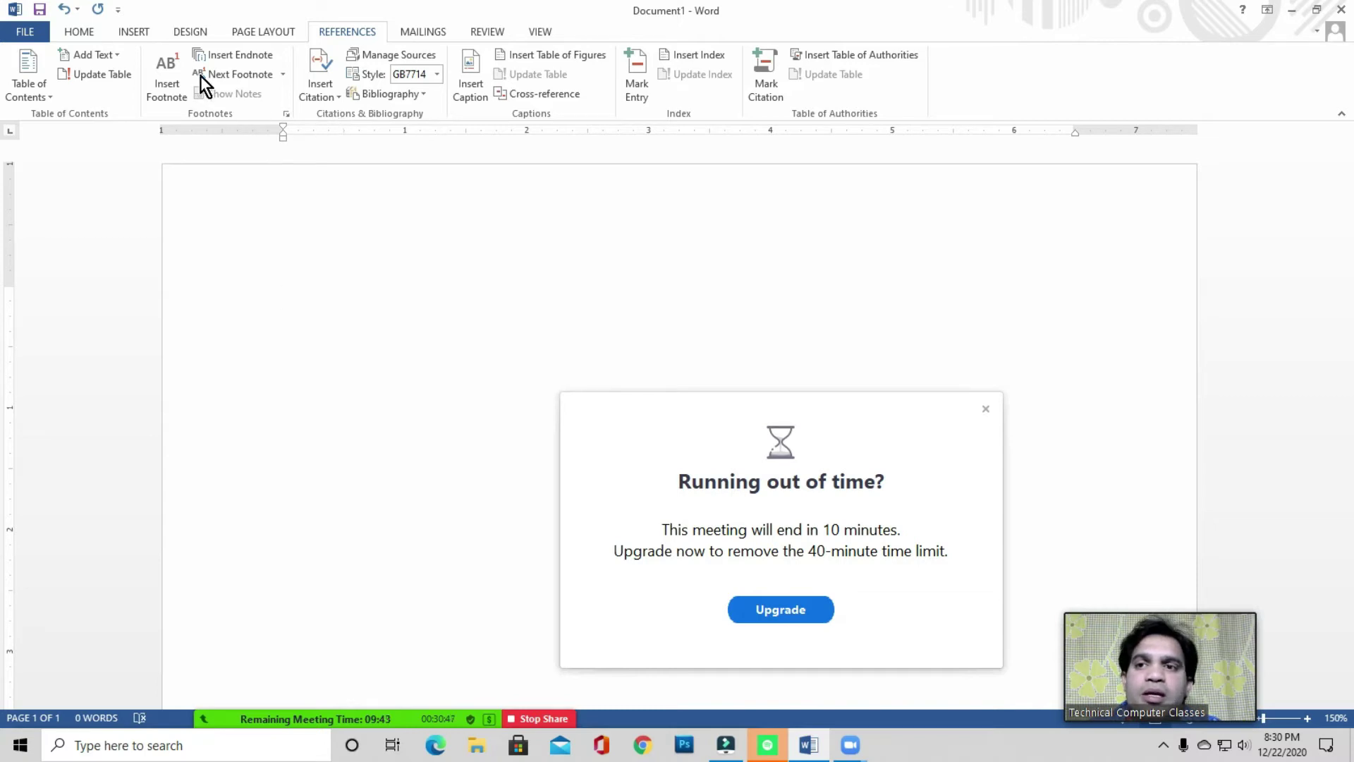
{"action": "left_click", "coordinate": [77, 32]}
{"action": "left_click", "coordinate": [136, 32]}
{"action": "left_click", "coordinate": [192, 33]}
{"action": "left_click", "coordinate": [271, 36]}
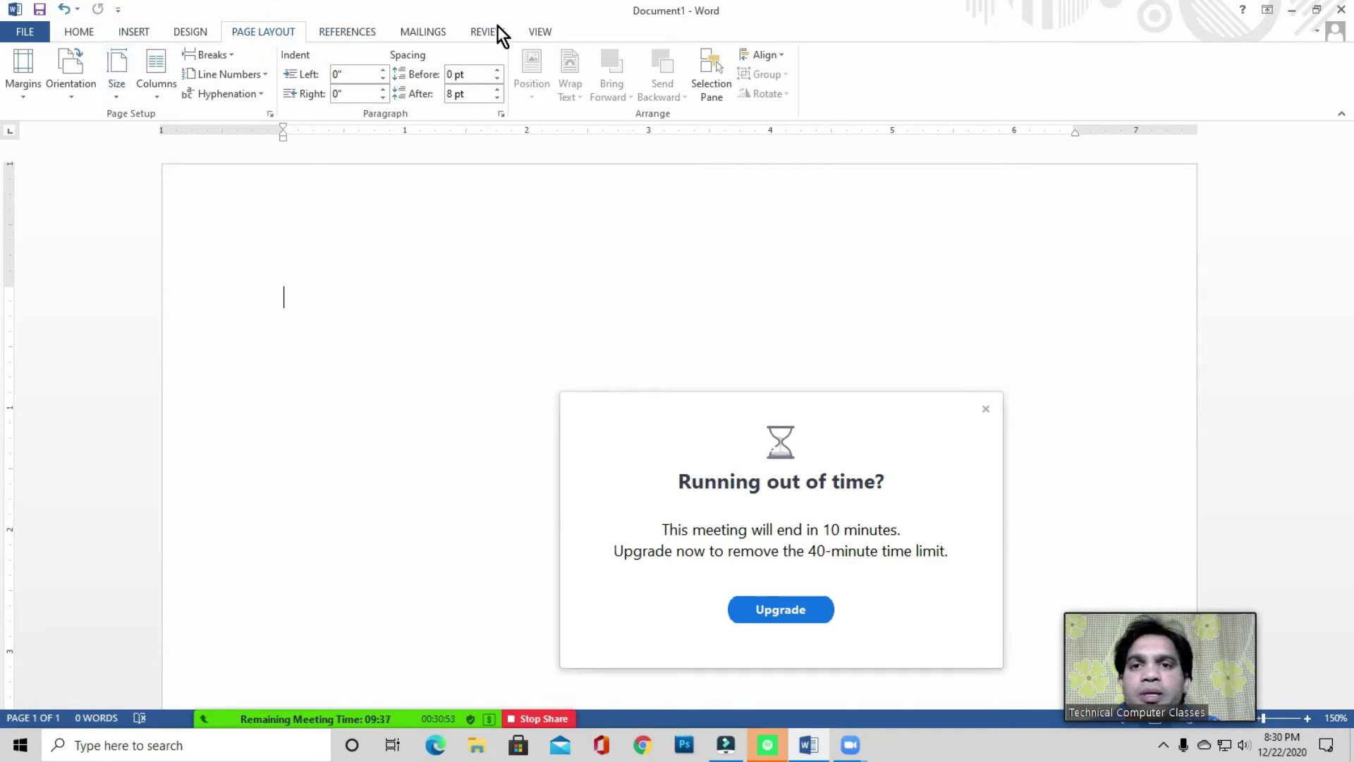
{"action": "left_click", "coordinate": [361, 33]}
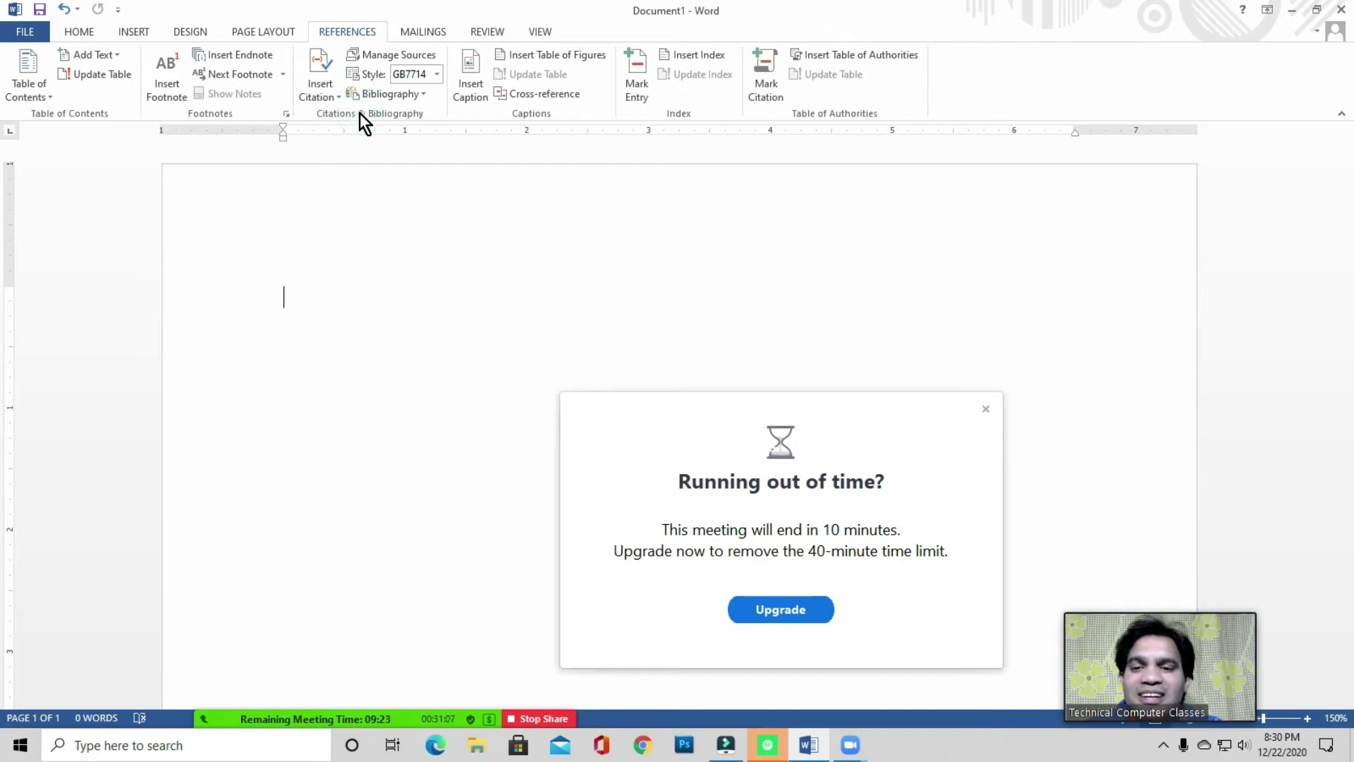
{"action": "left_click", "coordinate": [323, 289]}
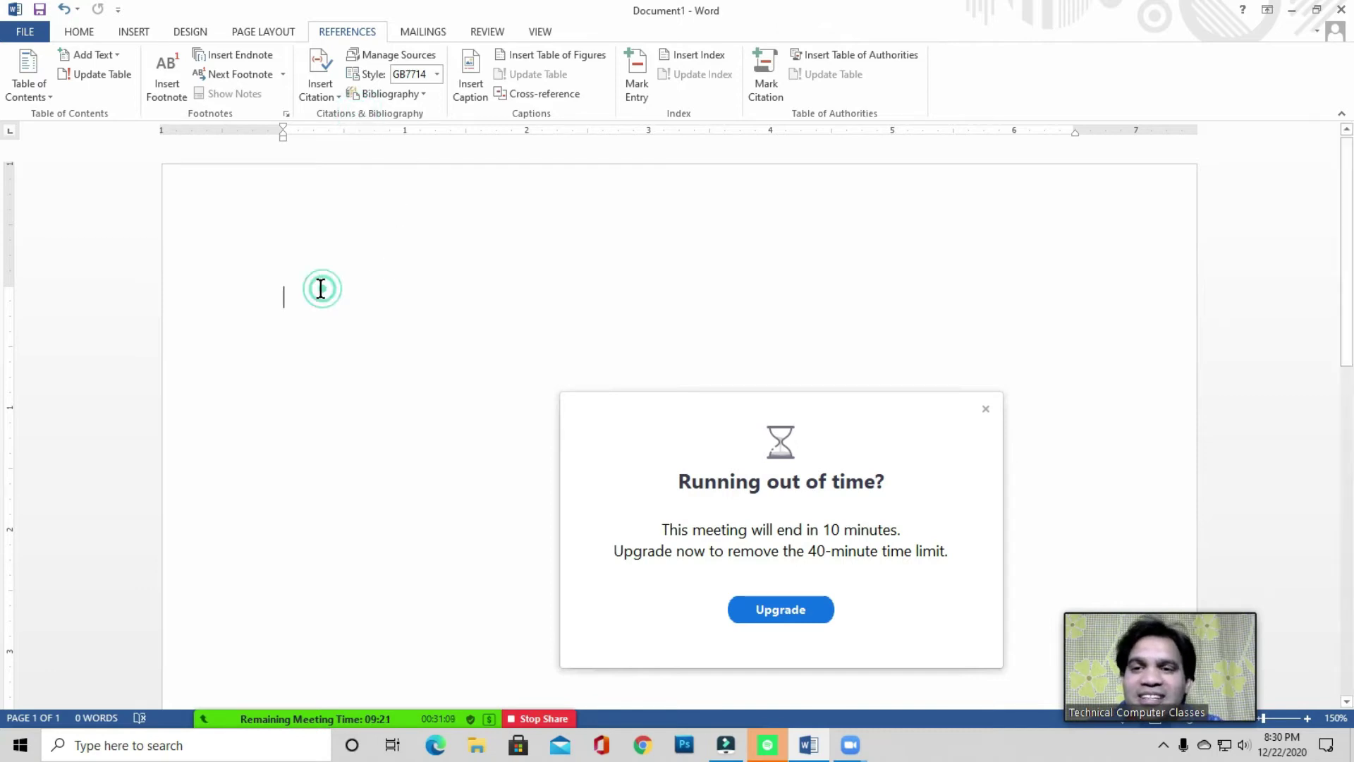
{"action": "left_click", "coordinate": [323, 709]}
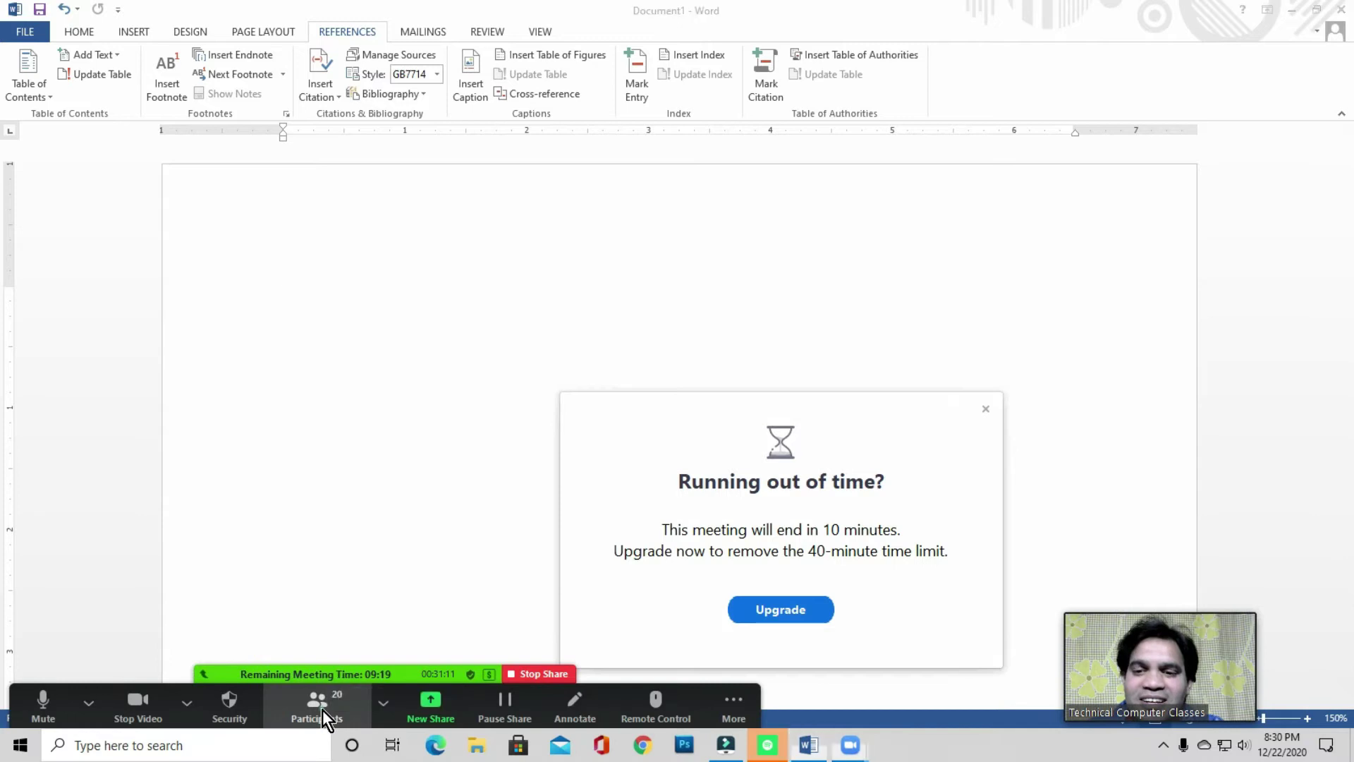
{"action": "left_click_drag", "start_coordinate": [603, 226], "coordinate": [422, 242]}
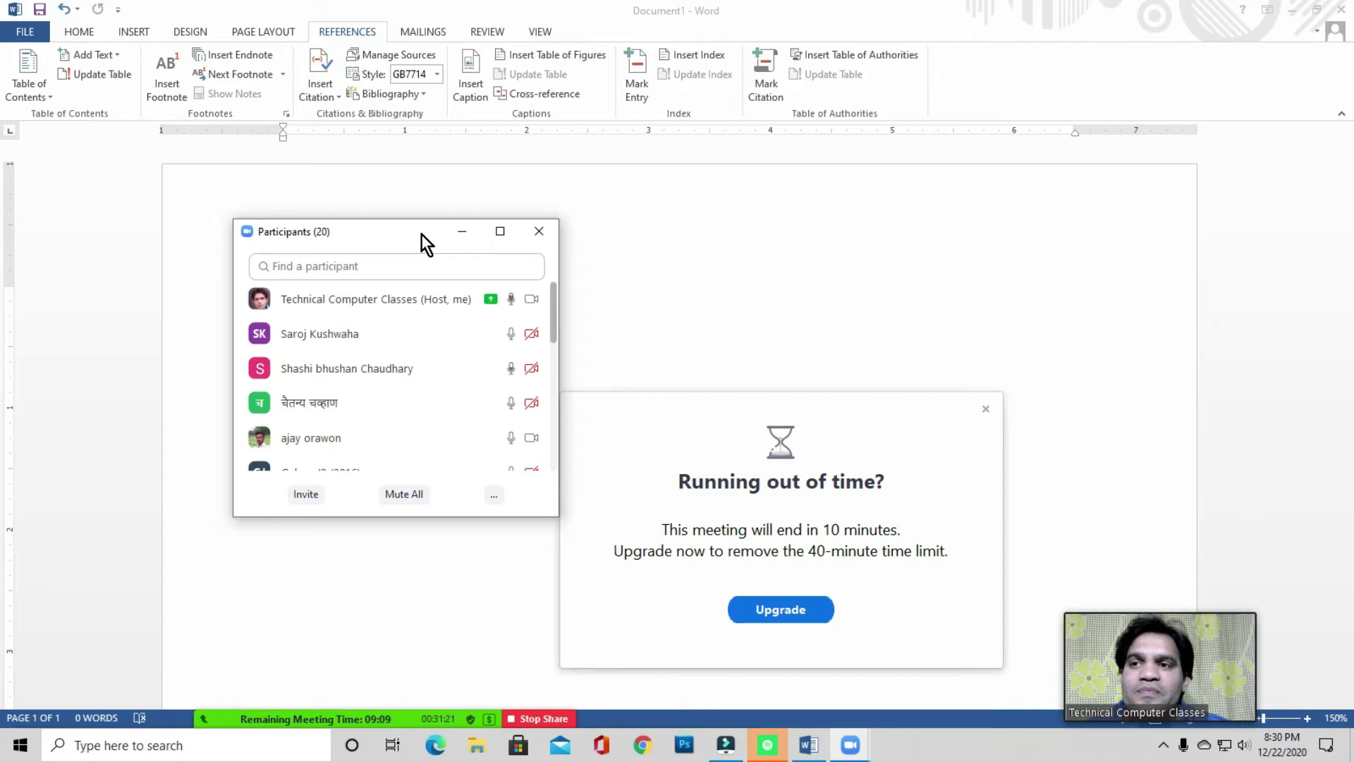
{"action": "left_click_drag", "start_coordinate": [421, 234], "coordinate": [367, 226]}
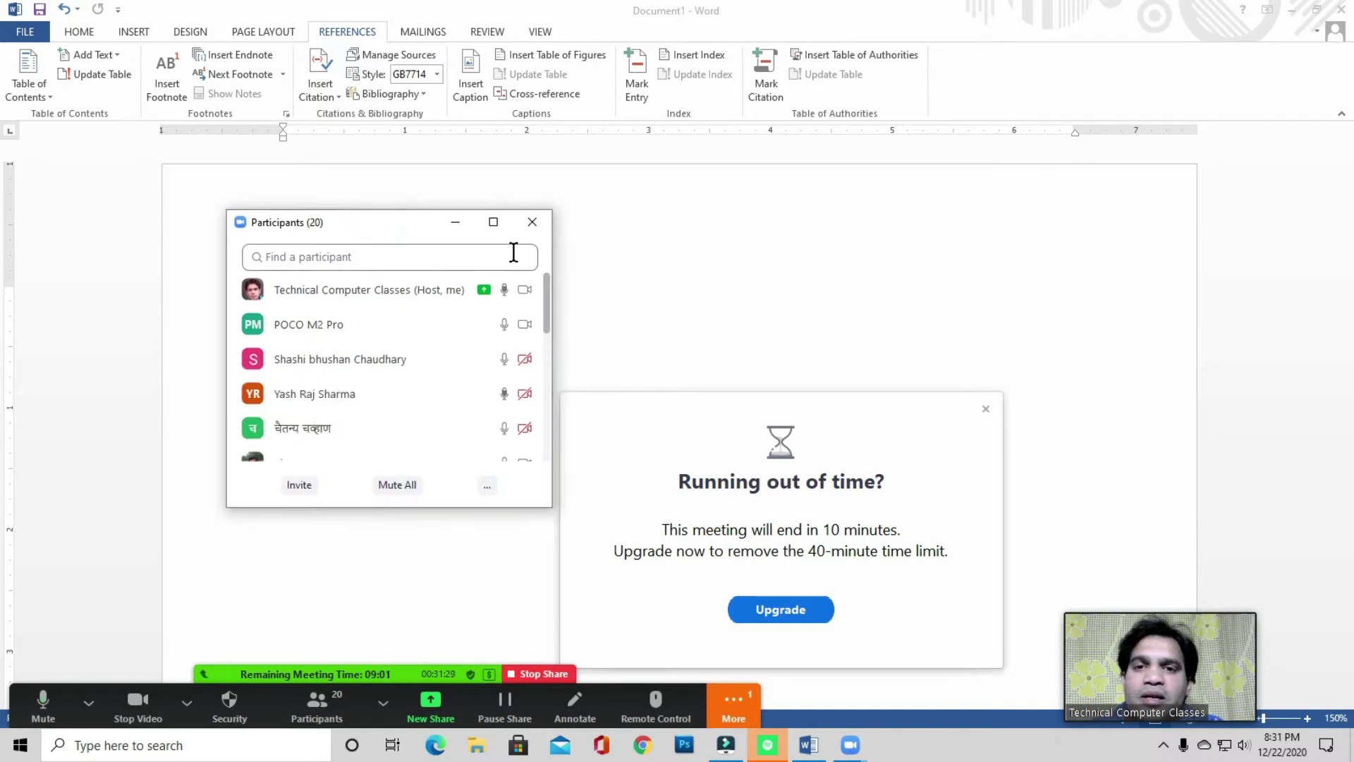
{"action": "left_click", "coordinate": [535, 223]}
{"action": "left_click", "coordinate": [306, 254]}
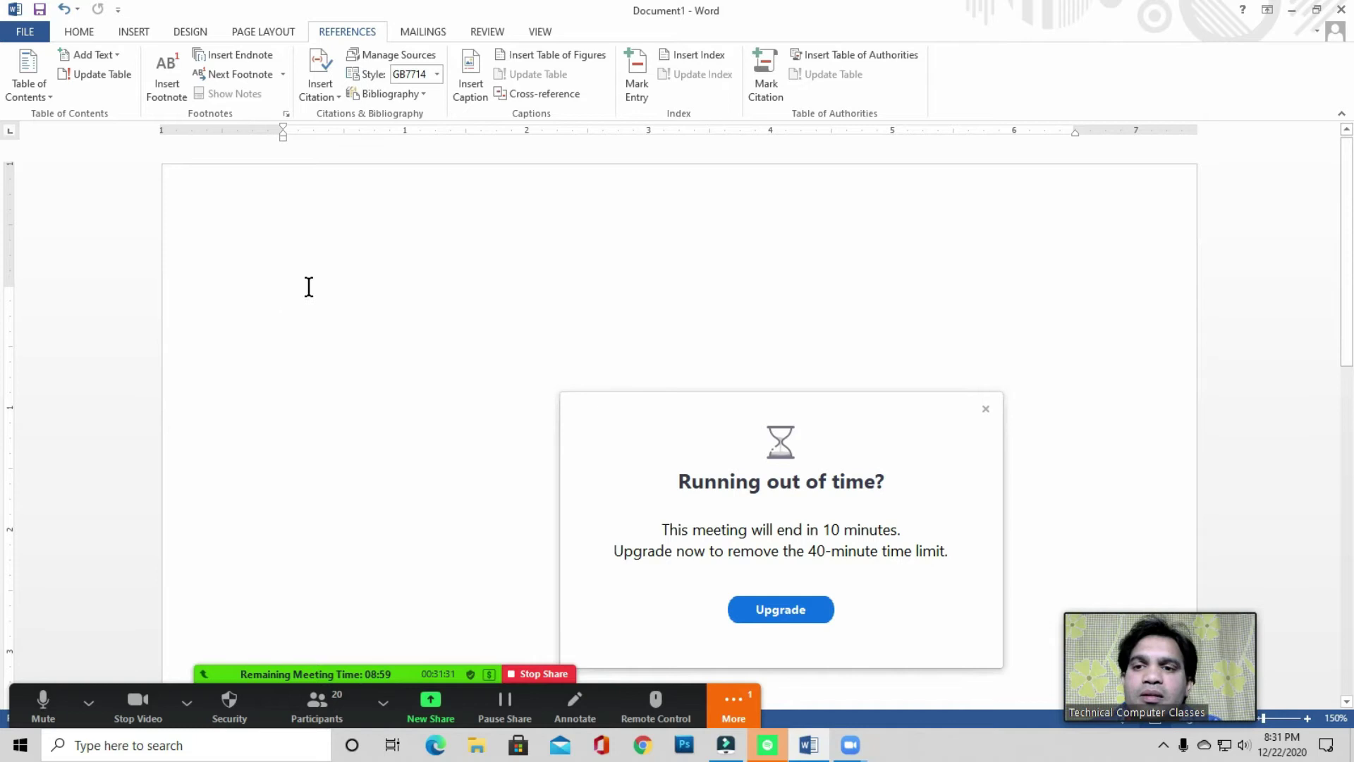
- Show the Insert tab and dismiss the Zoom time-limit notice covering the page
{"action": "left_click", "coordinate": [133, 32]}
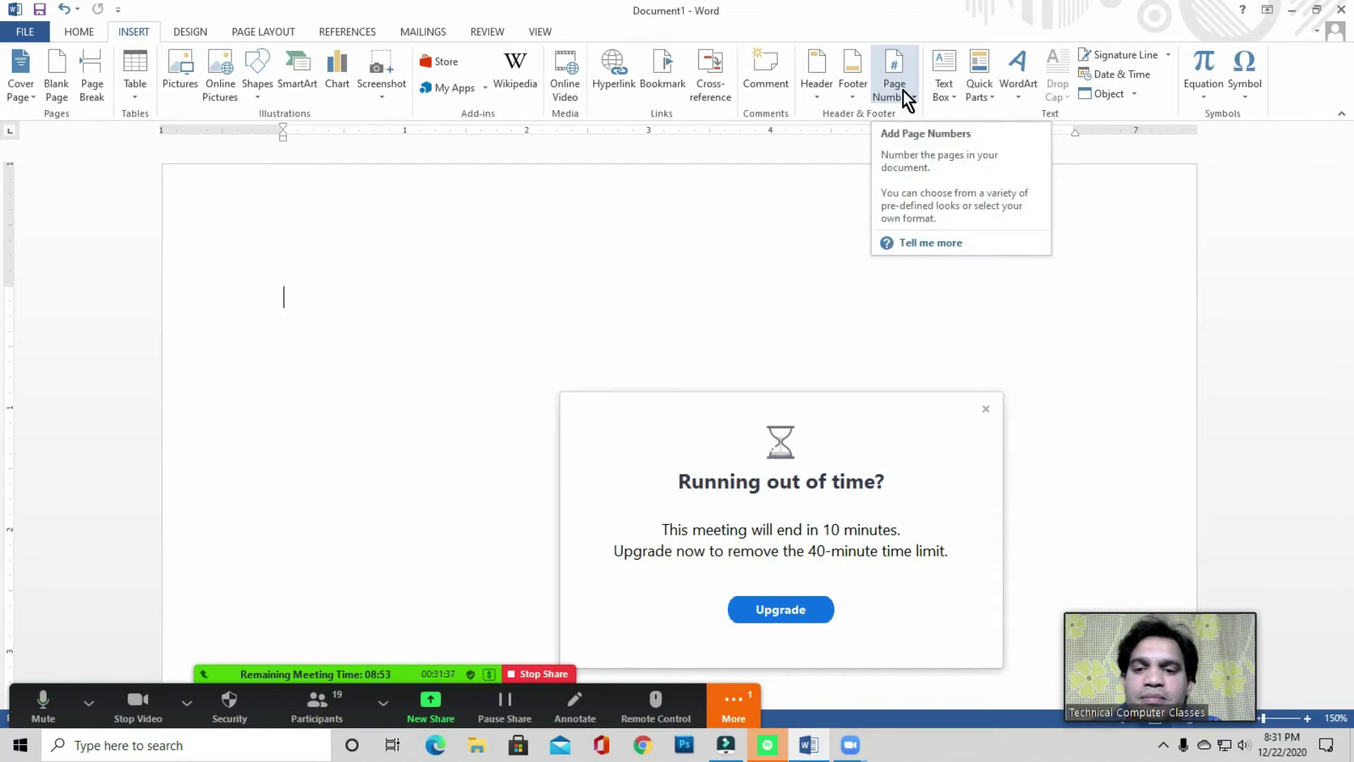
{"action": "left_click_drag", "start_coordinate": [864, 441], "coordinate": [385, 374]}
{"action": "left_click", "coordinate": [502, 340]}
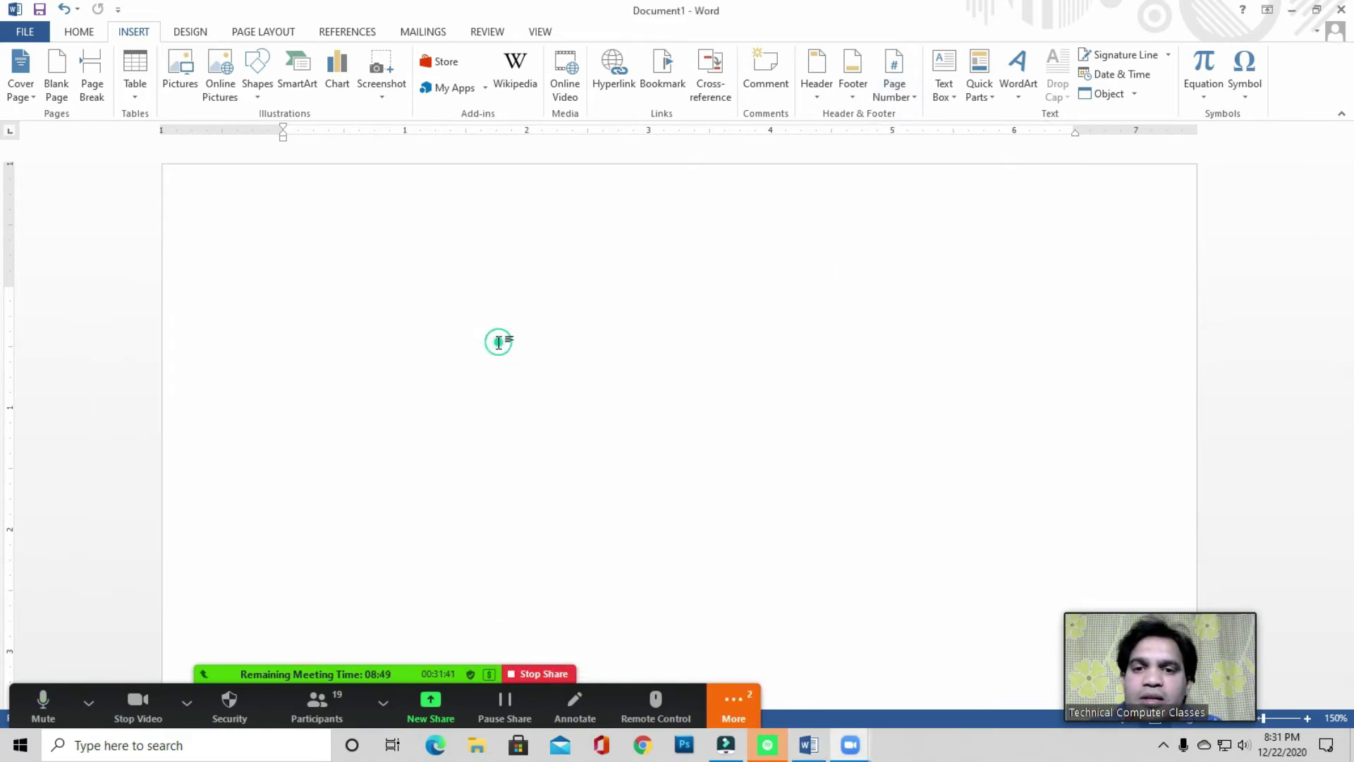
{"action": "scroll", "coordinate": [347, 382], "scroll_direction": "down", "scroll_amount": 10}
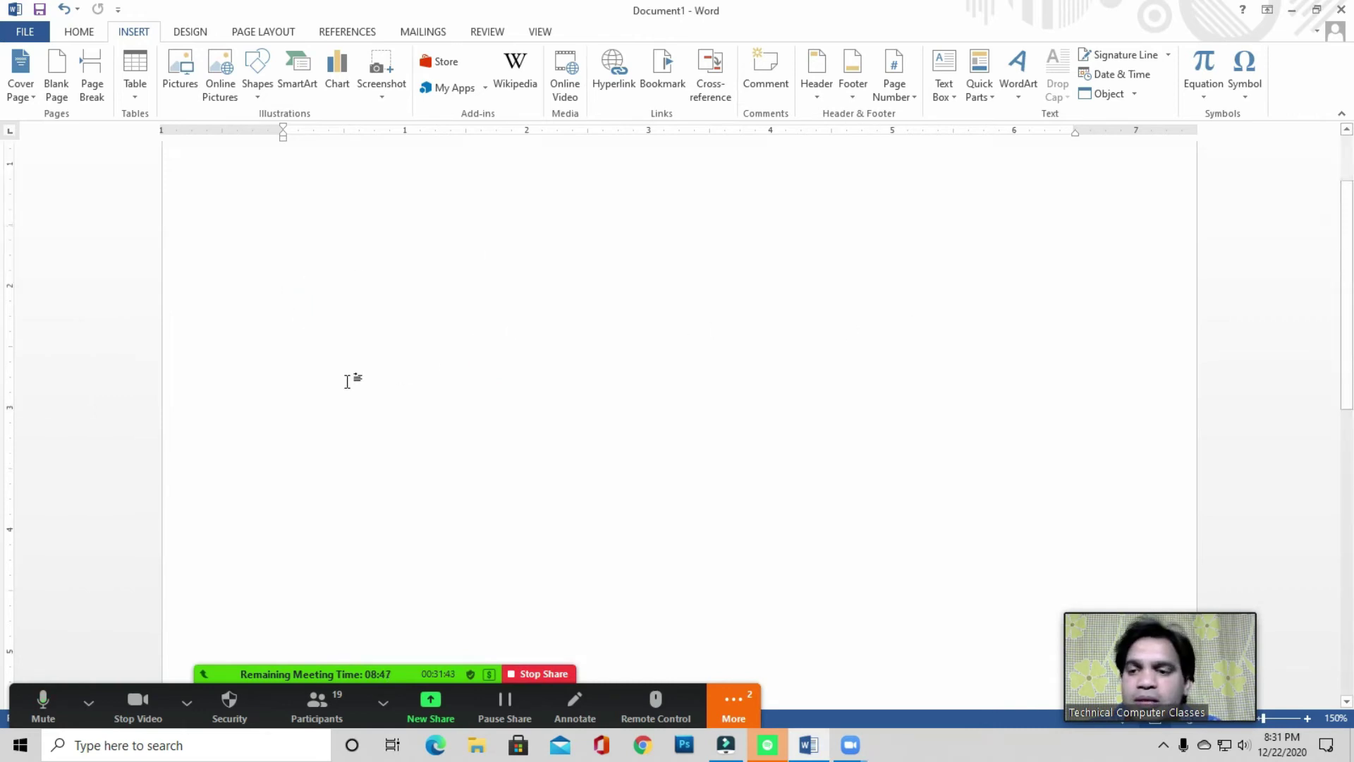
{"action": "scroll", "coordinate": [314, 269], "scroll_direction": "up", "scroll_amount": 8}
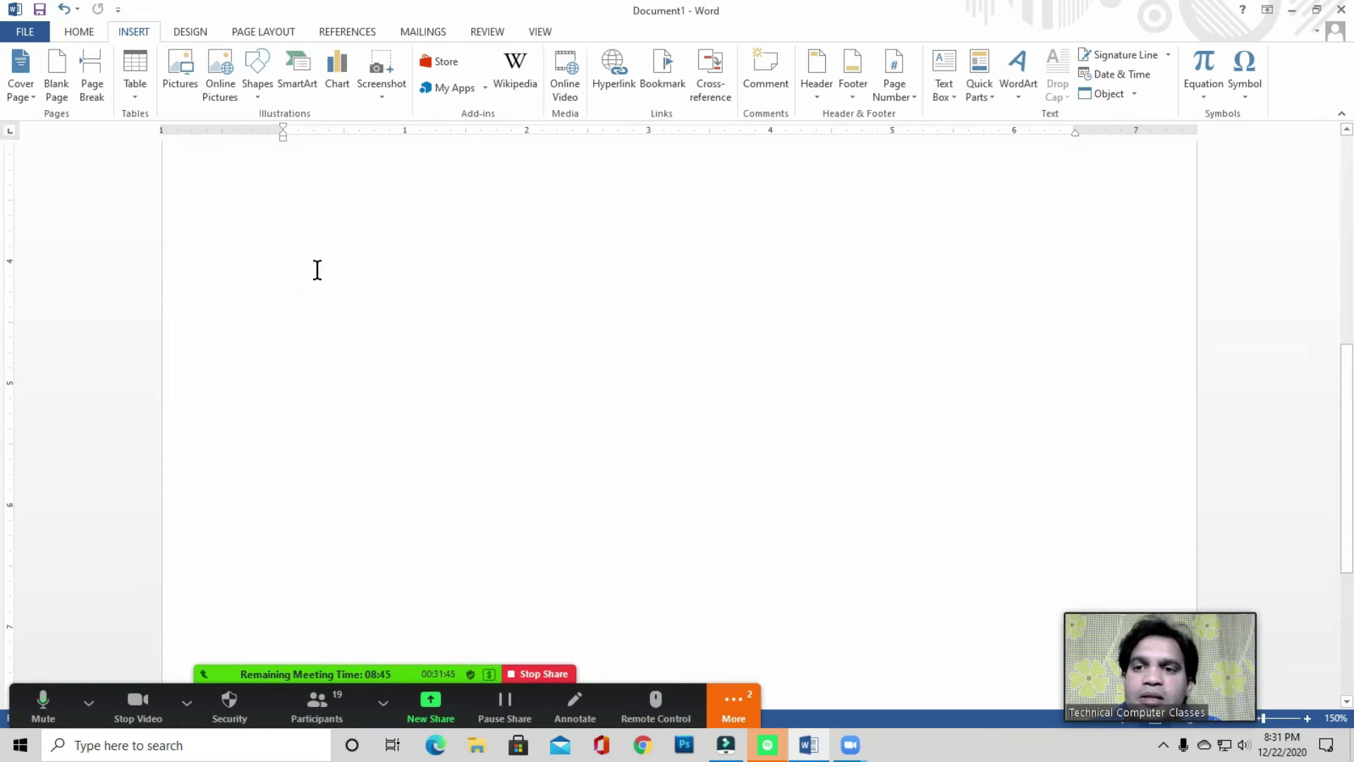
- Add a Blank Page from the top of the document, then return to page 1
{"action": "left_click", "coordinate": [311, 240]}
{"action": "scroll", "coordinate": [312, 239], "scroll_direction": "up", "scroll_amount": 3}
{"action": "left_click", "coordinate": [315, 311]}
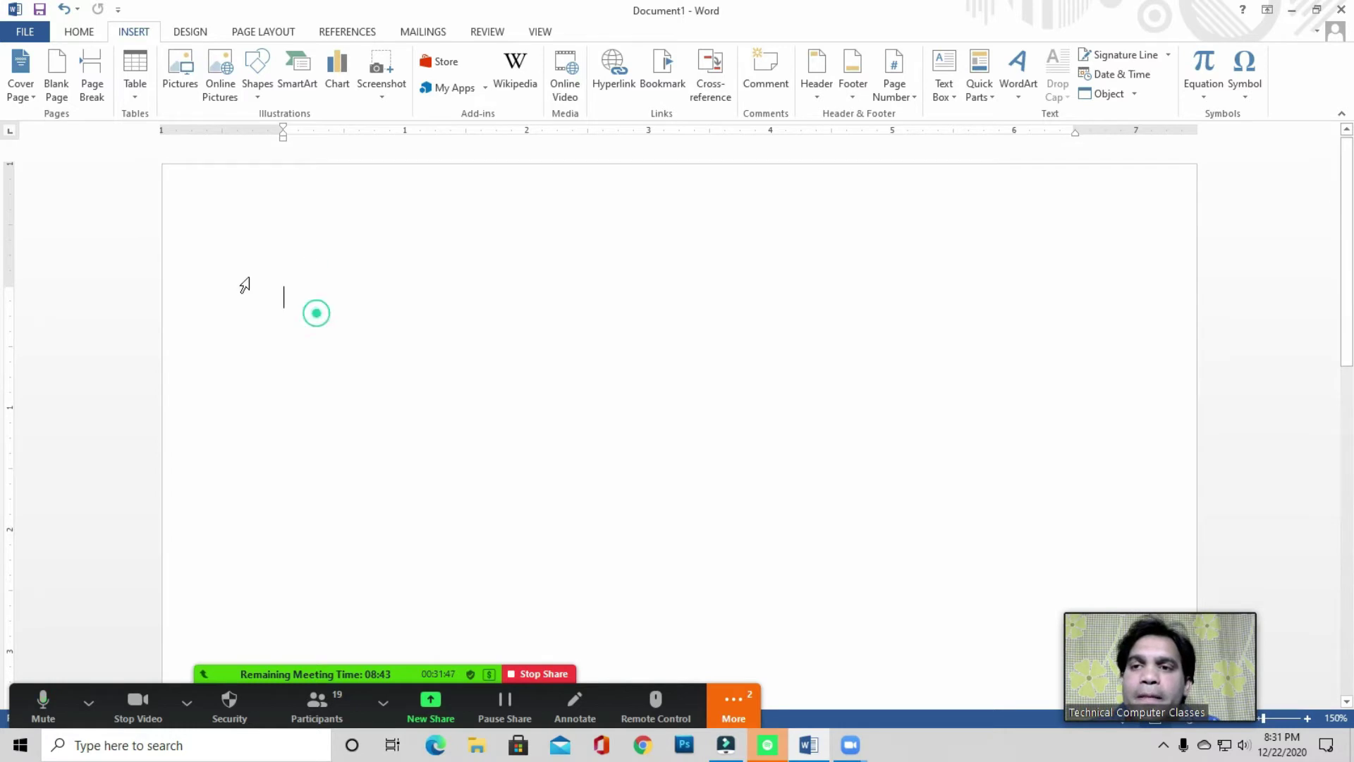
{"action": "left_click", "coordinate": [134, 31]}
{"action": "left_click", "coordinate": [57, 93]}
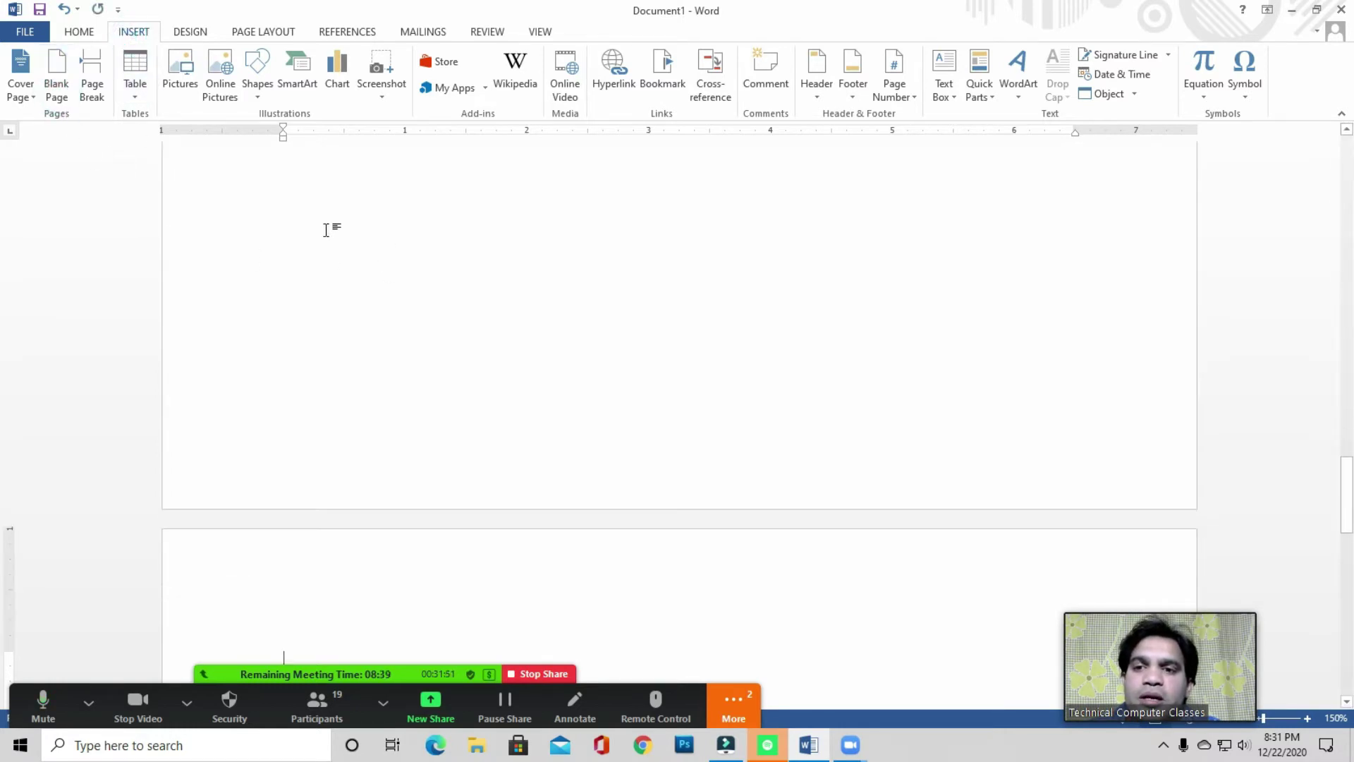
{"action": "left_click_drag", "start_coordinate": [1347, 423], "coordinate": [1347, 169]}
{"action": "left_click", "coordinate": [356, 266]}
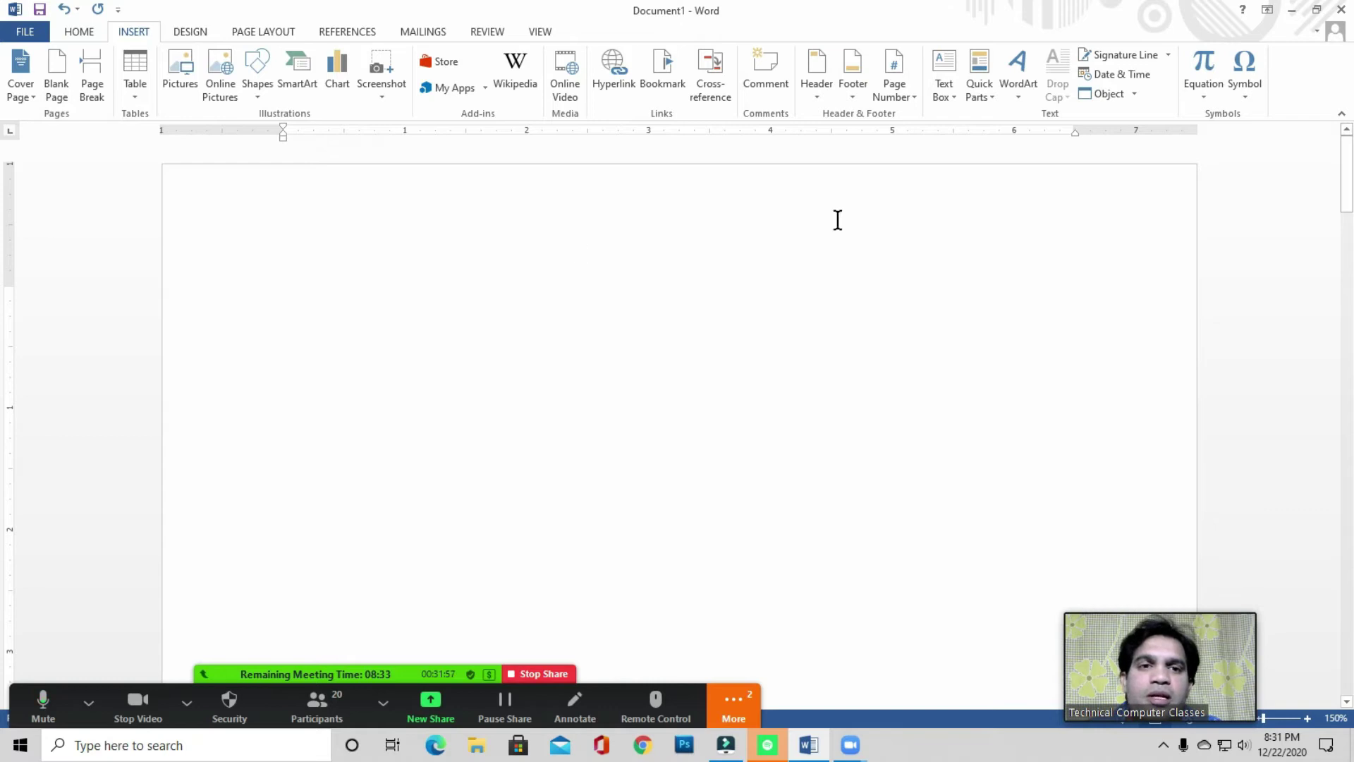
- Add Plain Number 3 page numbers at the bottom right and check page 3's number
{"action": "left_click", "coordinate": [899, 98]}
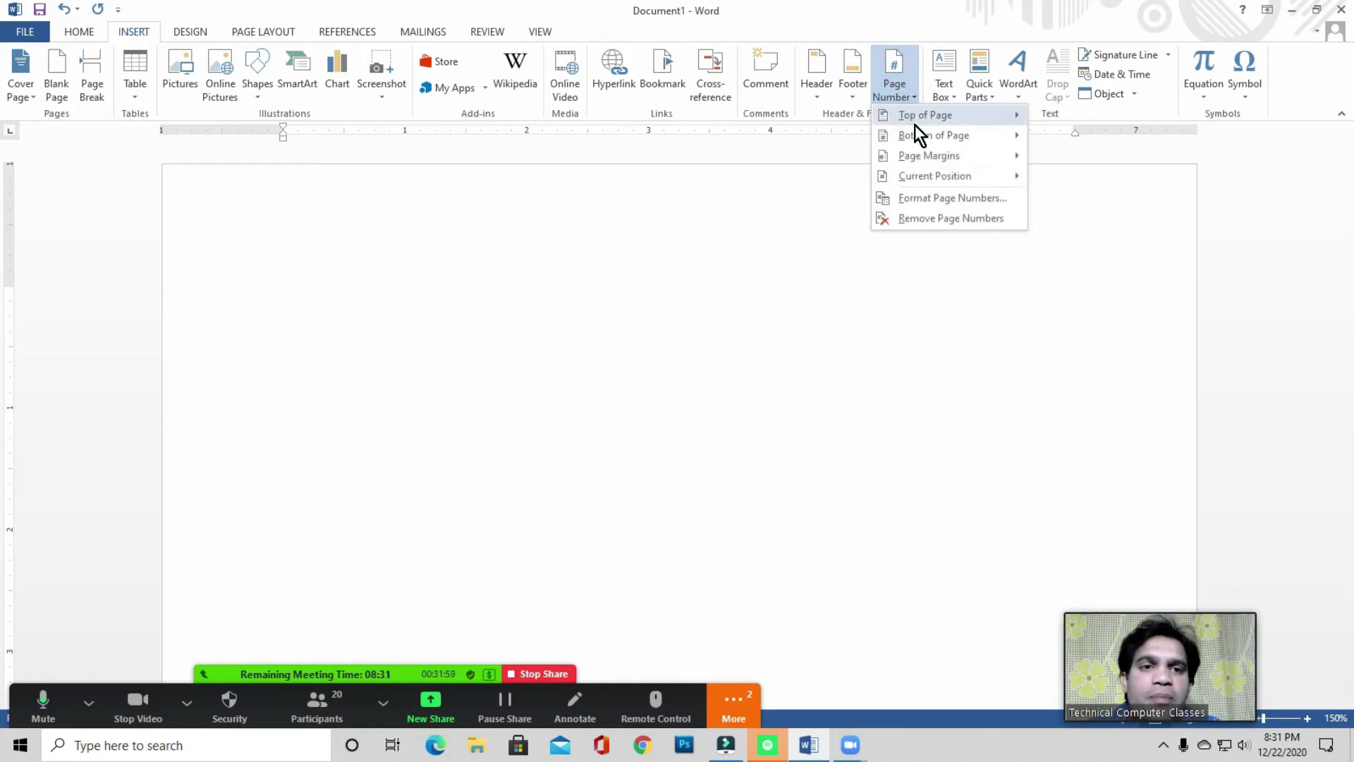
{"action": "mouse_move", "coordinate": [906, 116]}
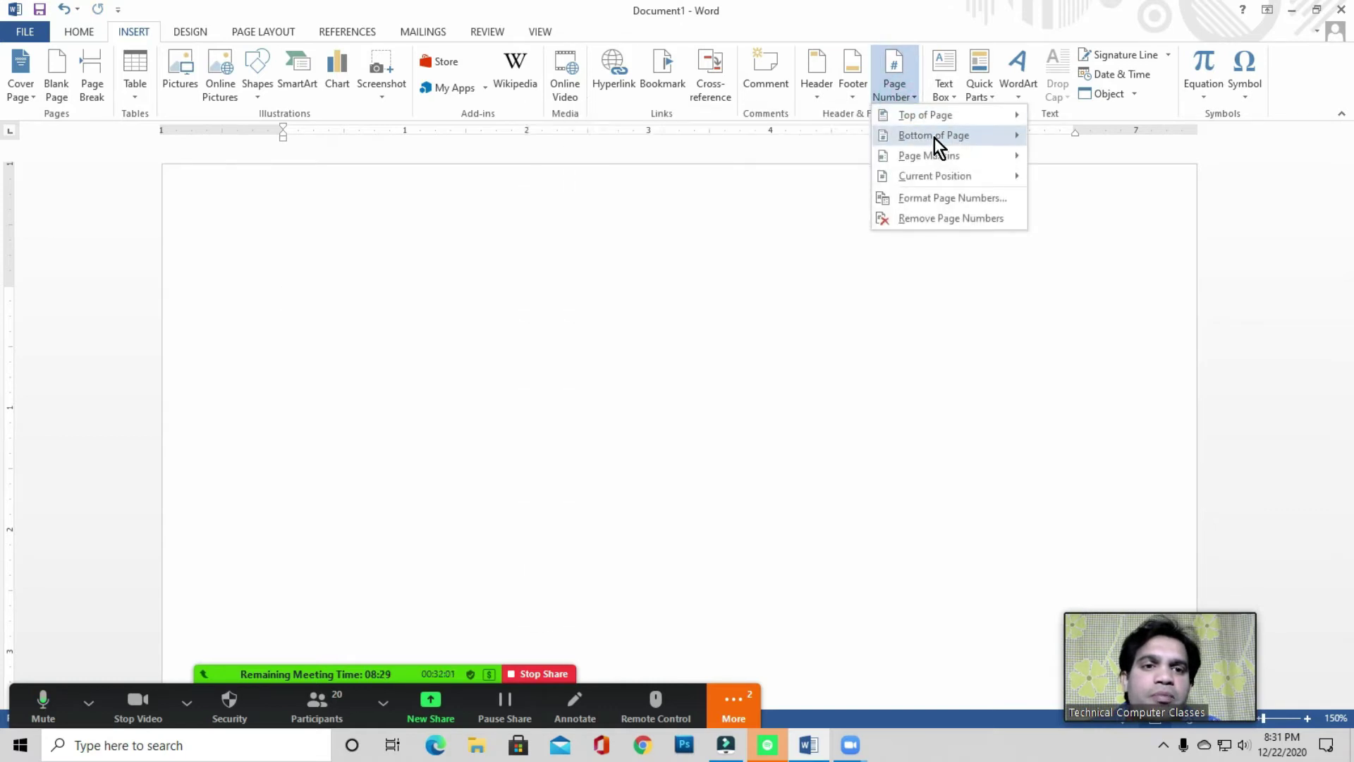
{"action": "mouse_move", "coordinate": [934, 136]}
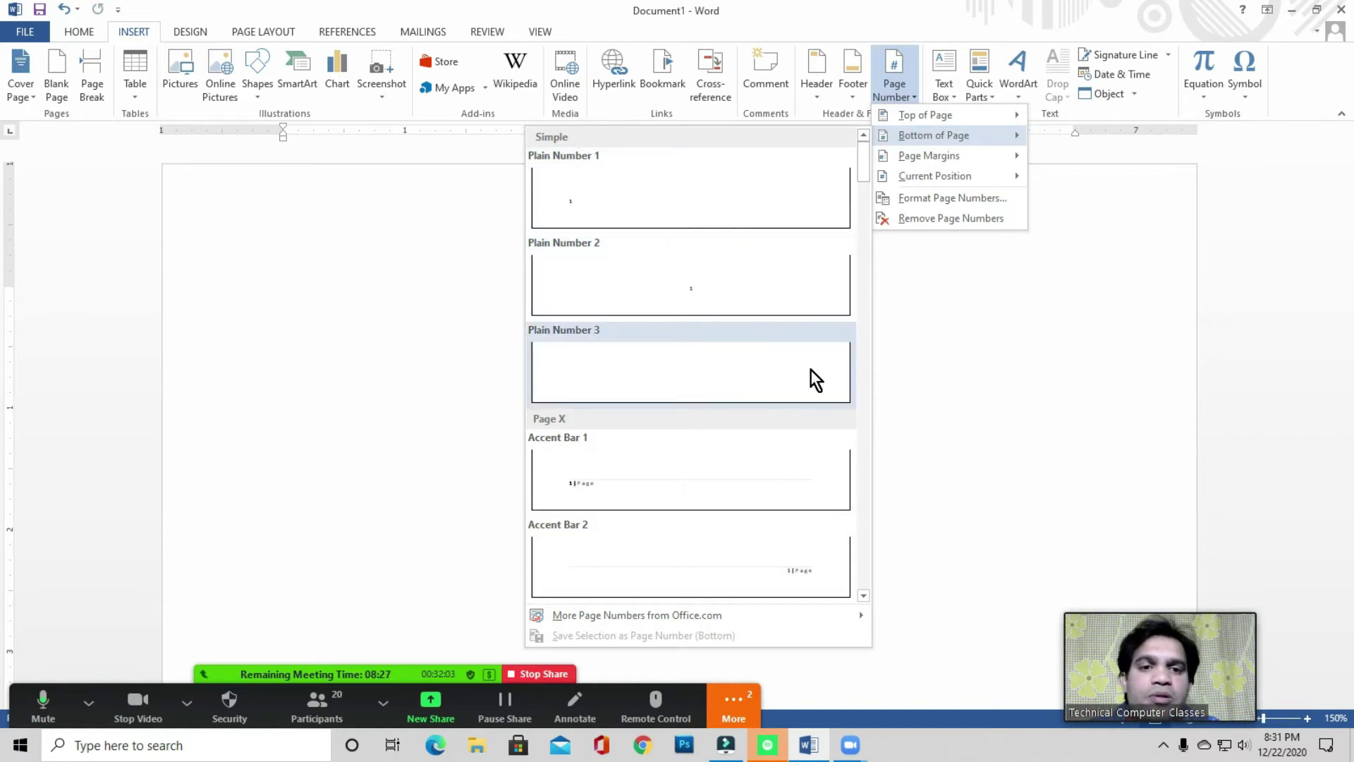
{"action": "left_click", "coordinate": [810, 369]}
{"action": "scroll", "coordinate": [1009, 459], "scroll_direction": "down", "scroll_amount": 3}
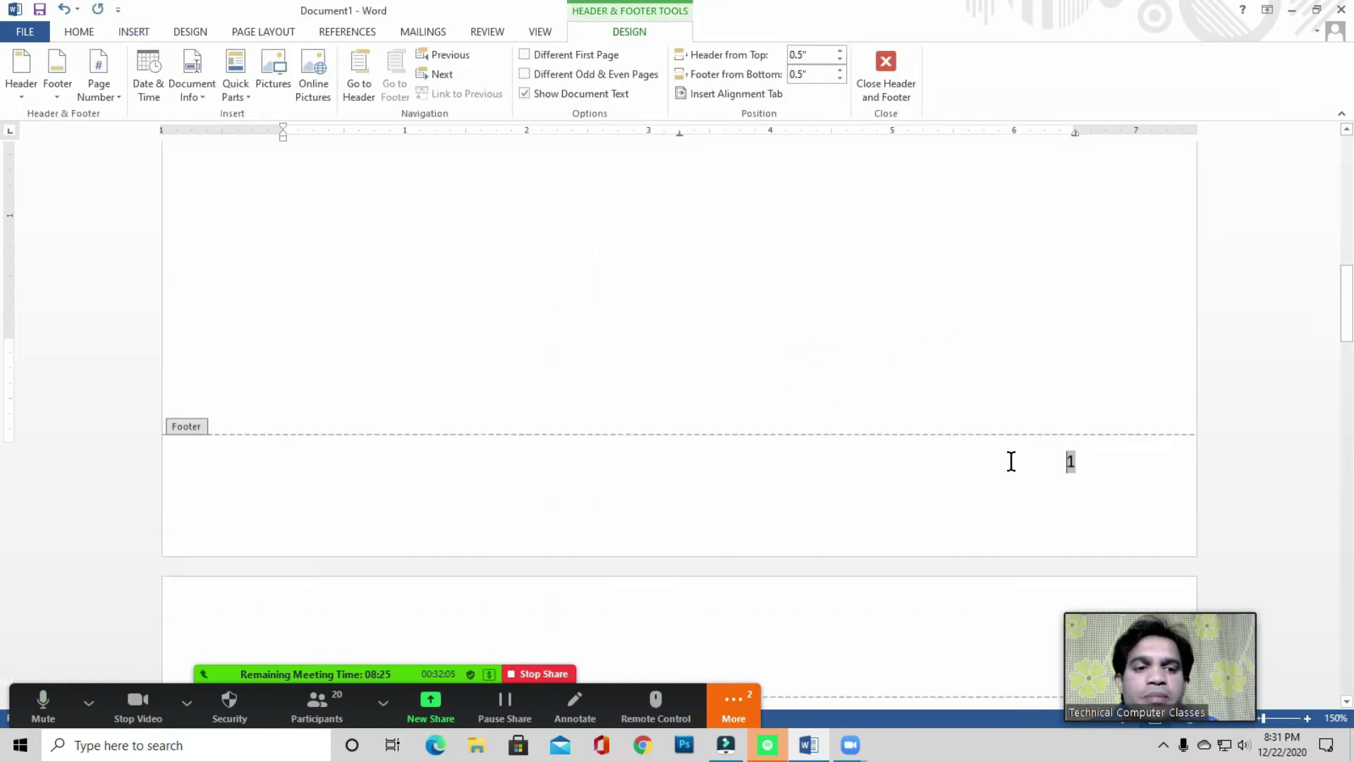
{"action": "left_click", "coordinate": [1097, 348]}
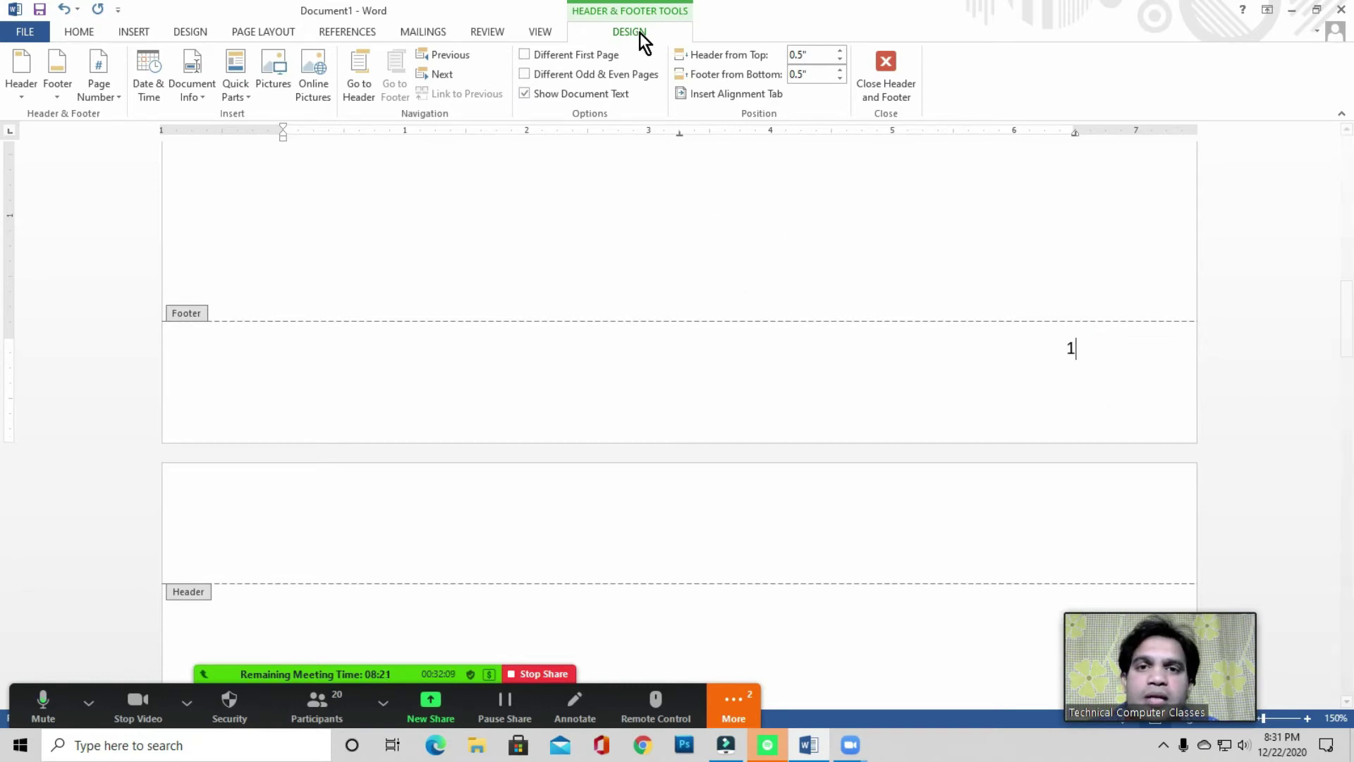
{"action": "left_click", "coordinate": [890, 88]}
{"action": "left_click_drag", "start_coordinate": [1345, 211], "coordinate": [1, 361]}
{"action": "left_click_drag", "start_coordinate": [1352, 358], "coordinate": [6, 669]}
{"action": "left_click_drag", "start_coordinate": [1126, 663], "coordinate": [1267, 596]}
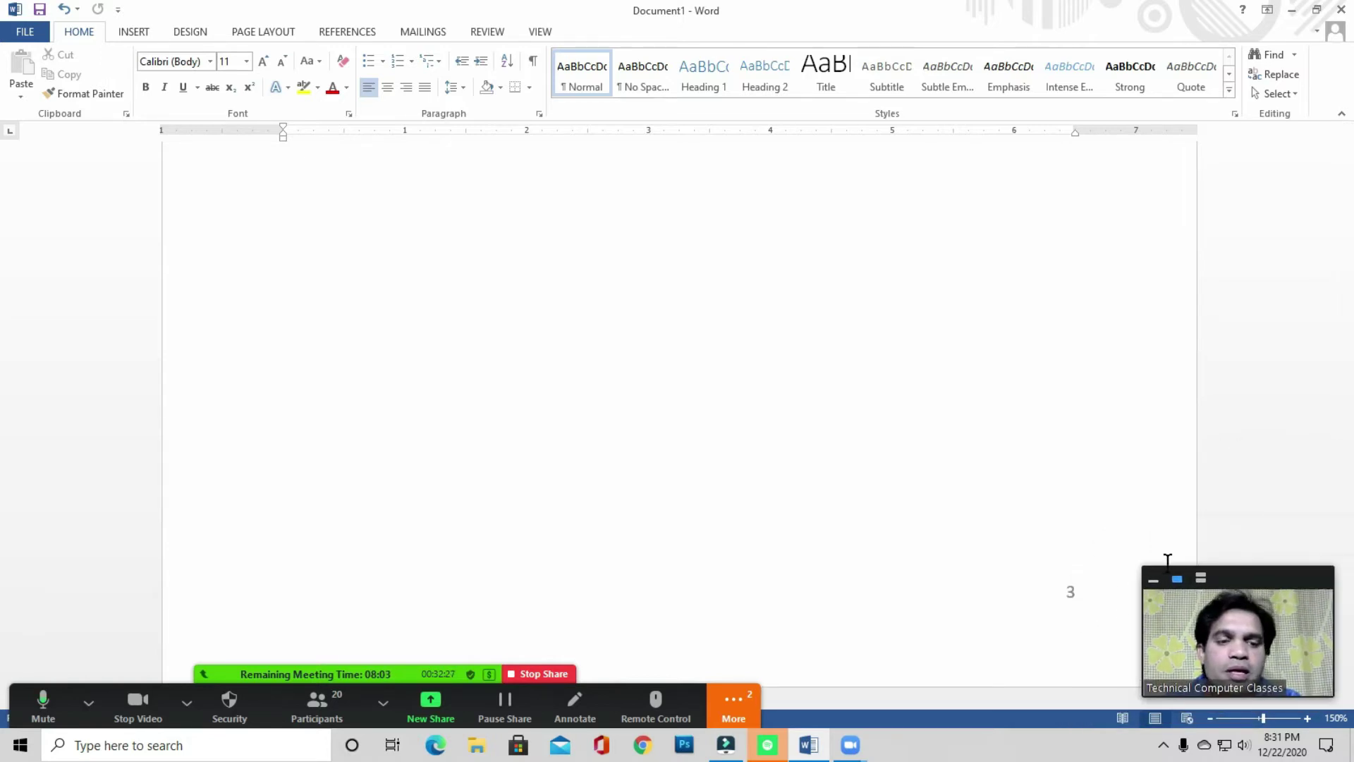
- Show the References tab, indicating its Footnotes and Citations & Bibliography groups
{"action": "left_click", "coordinate": [353, 32]}
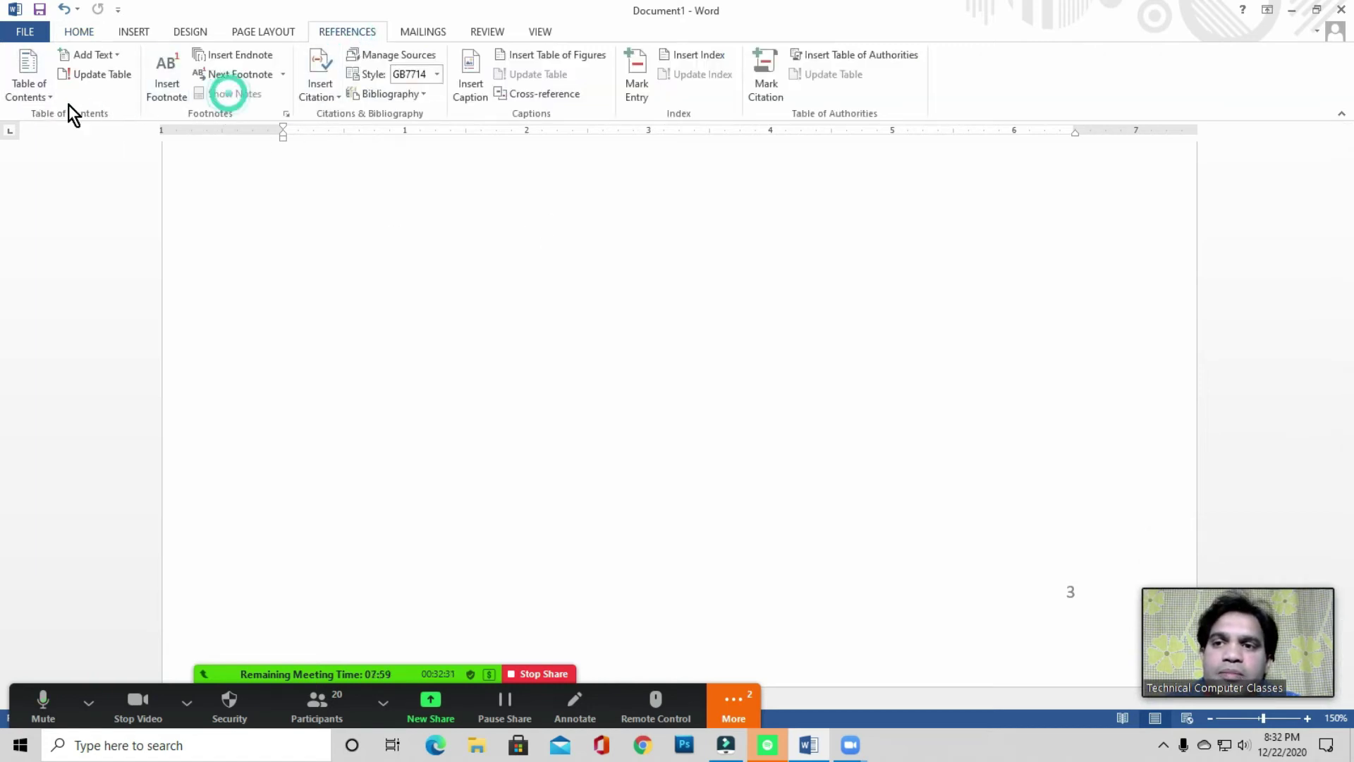
{"action": "left_click", "coordinate": [261, 99]}
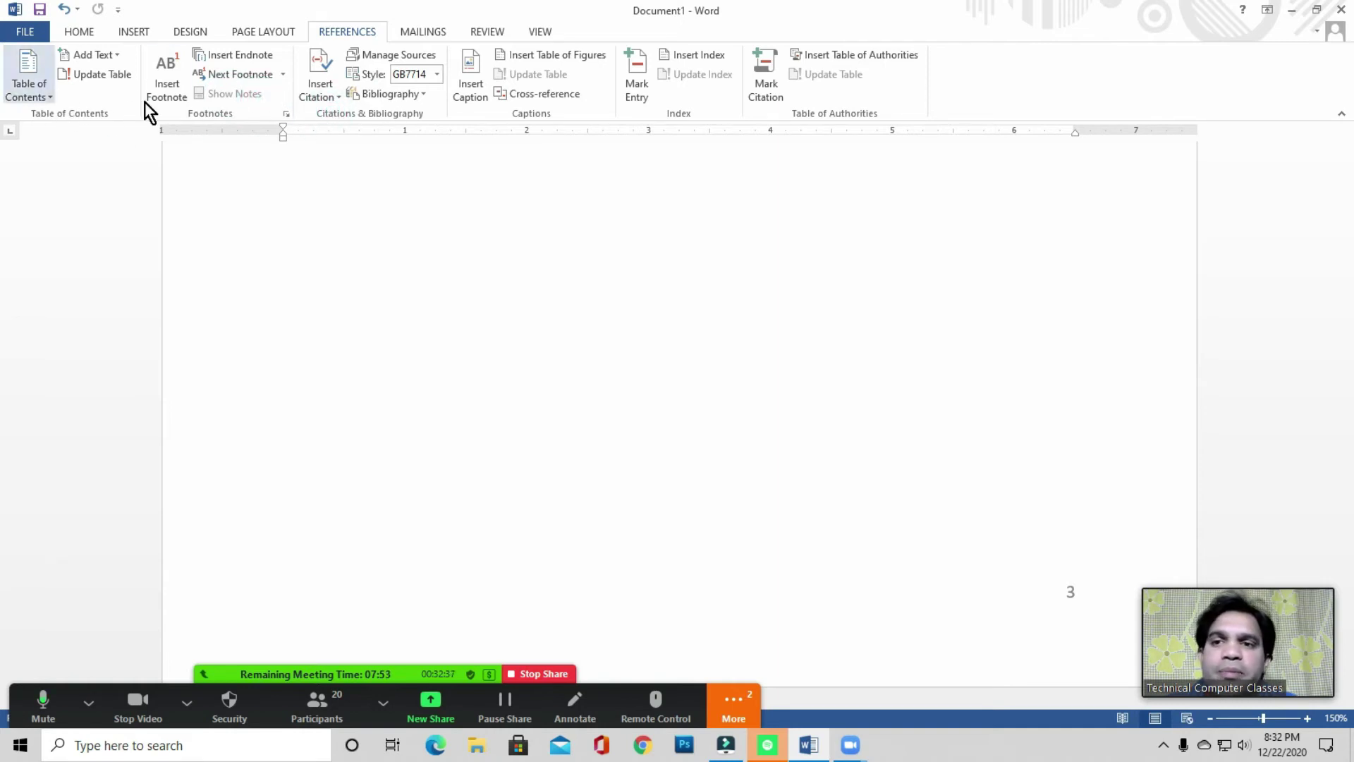
{"action": "left_click", "coordinate": [349, 110]}
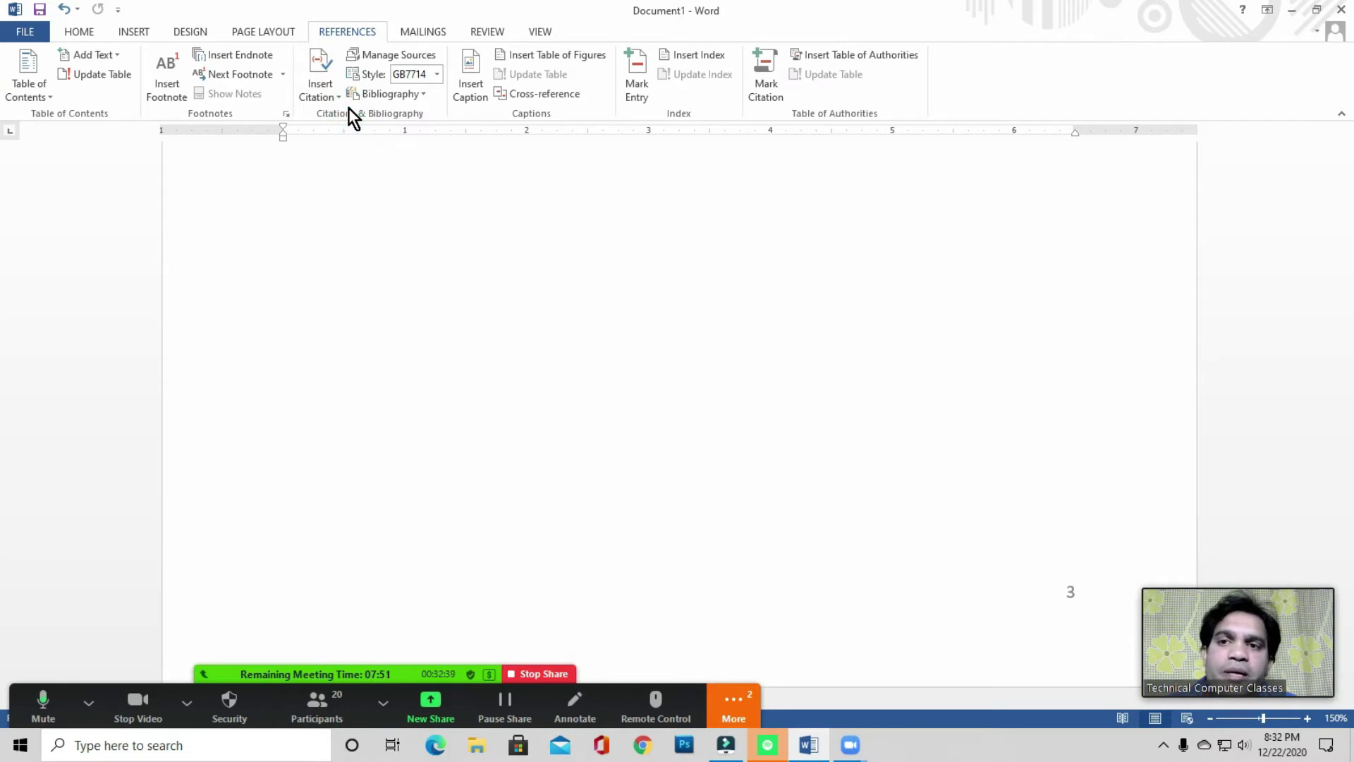
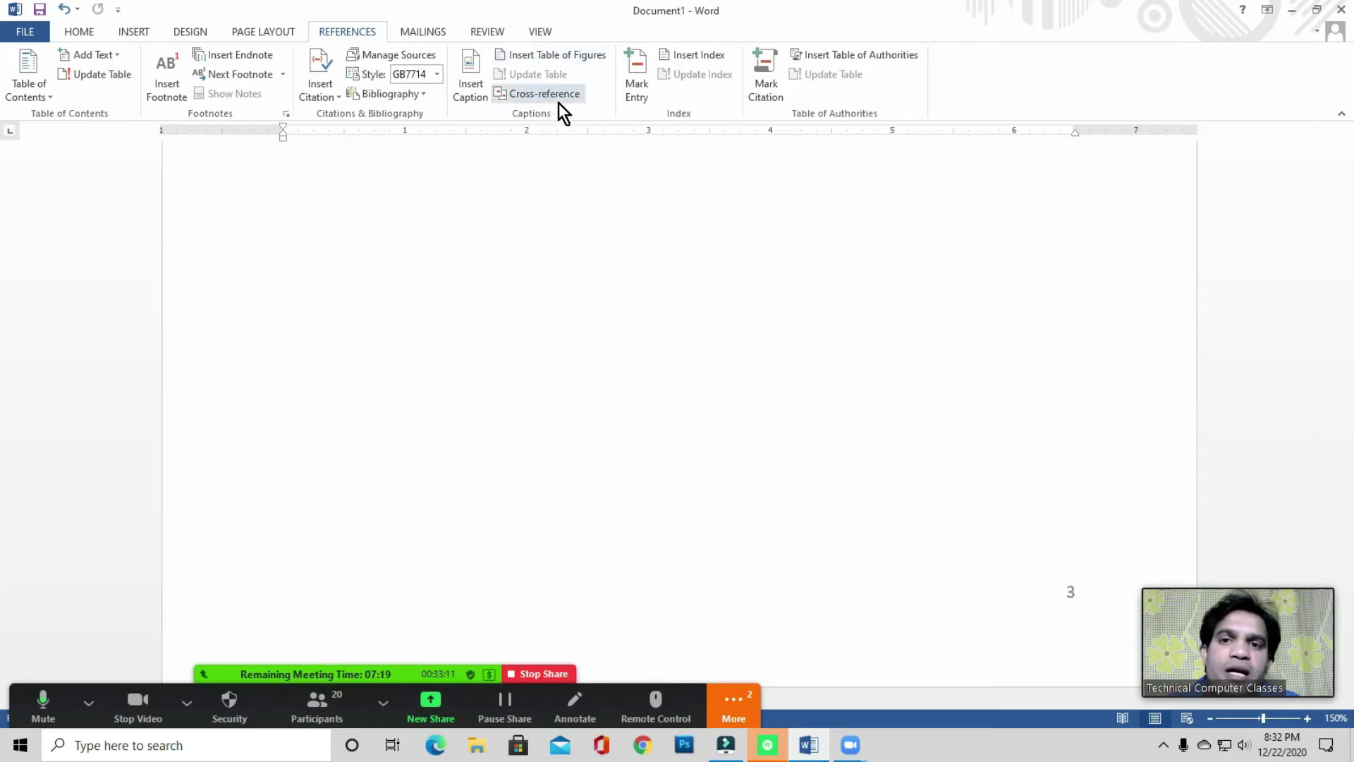
- Open the Cross-reference dialog and close it without inserting, glancing at Insert before returning to References
{"action": "left_click", "coordinate": [535, 95]}
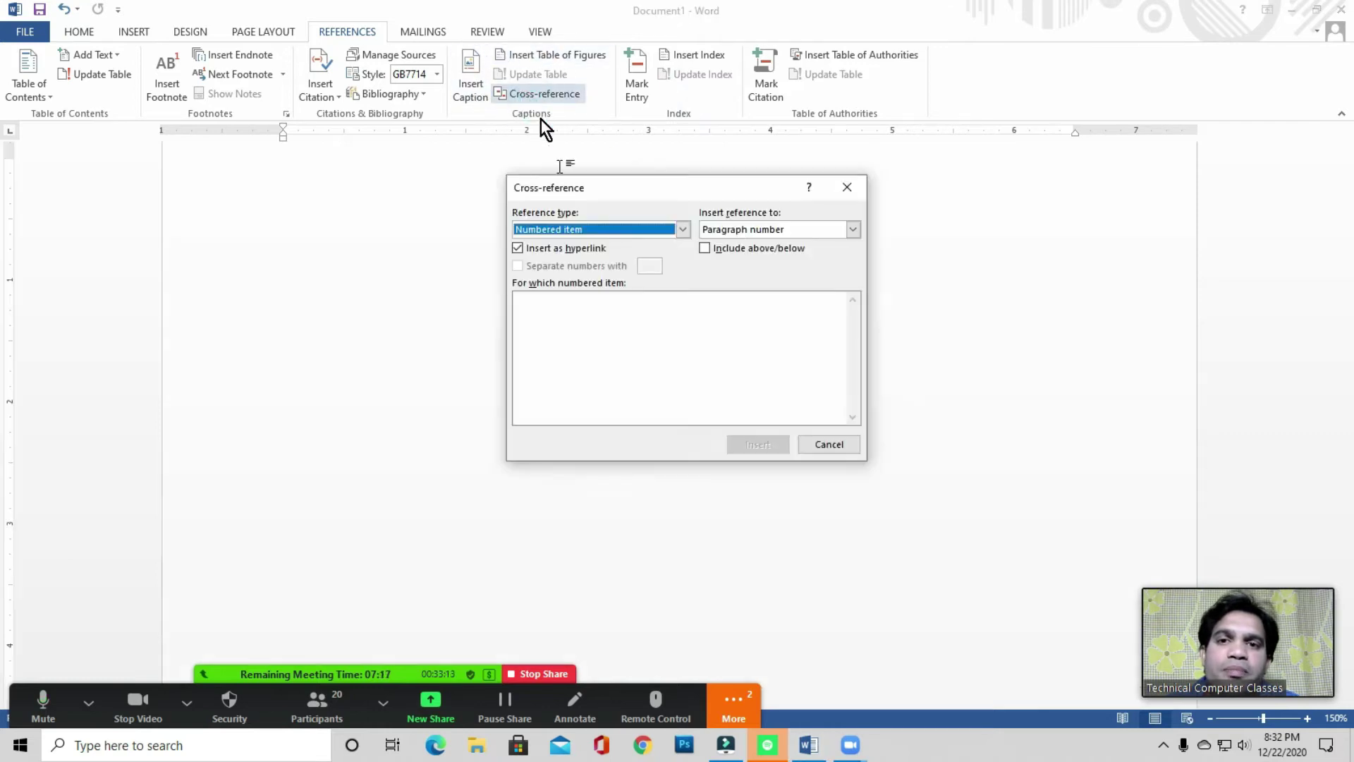
{"action": "left_click", "coordinate": [836, 190]}
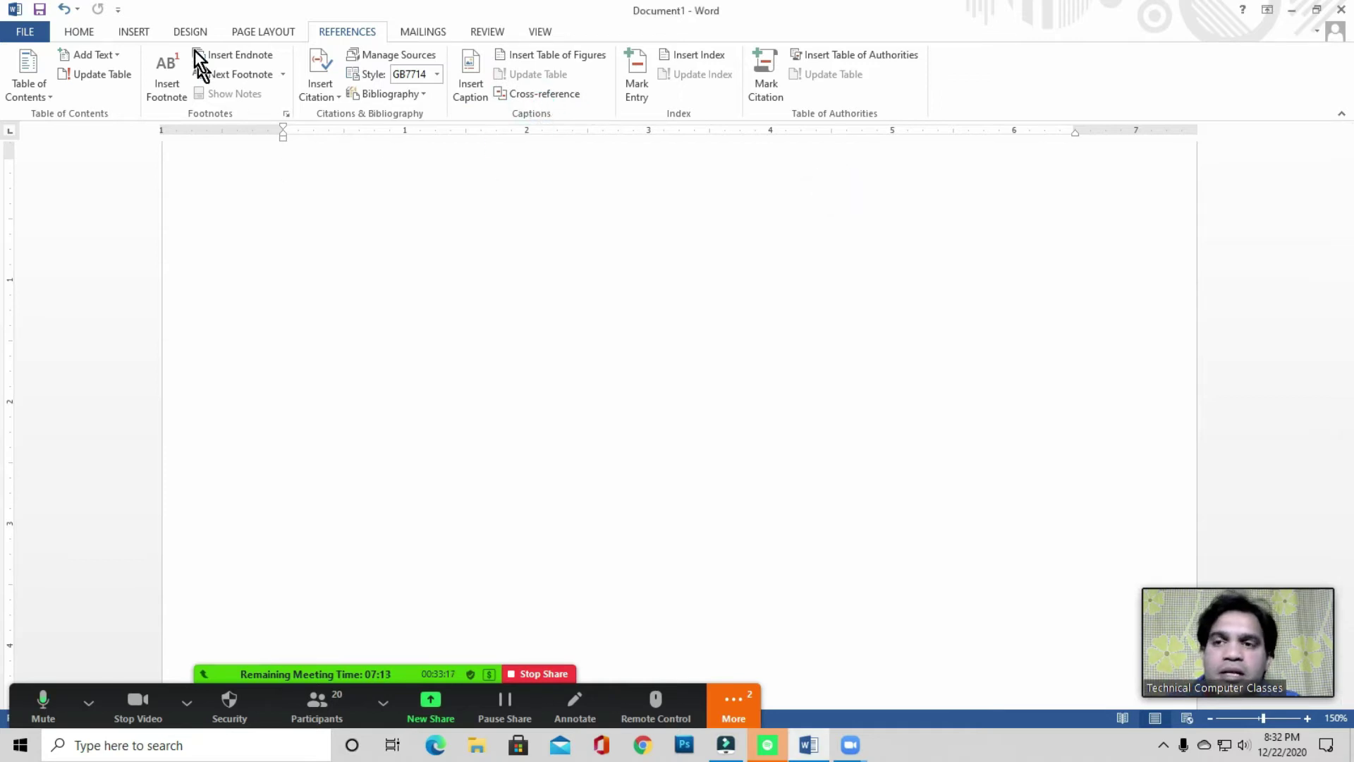
{"action": "left_click", "coordinate": [134, 33]}
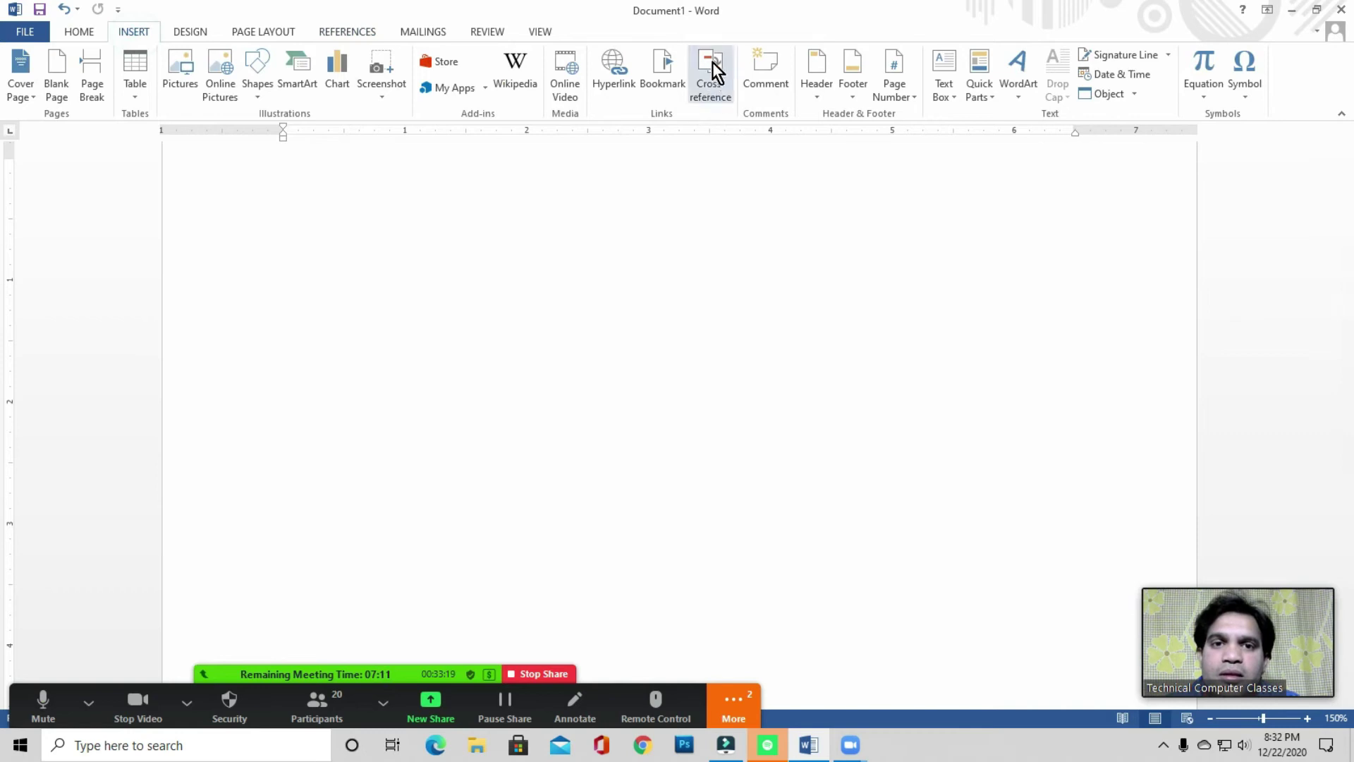
{"action": "left_click", "coordinate": [341, 33]}
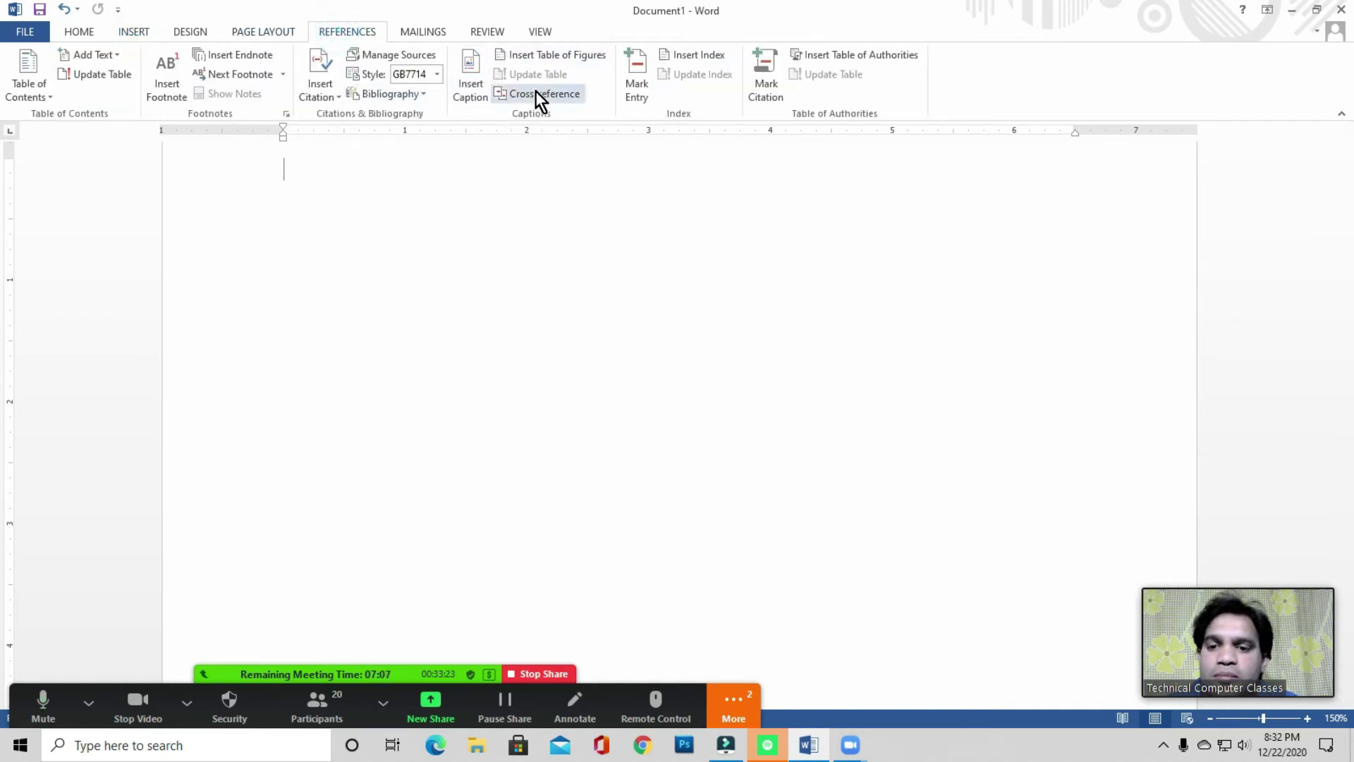
- Put the cursor on the first line of the page and try Update Index
{"action": "left_click", "coordinate": [317, 178]}
{"action": "scroll", "coordinate": [318, 248], "scroll_direction": "up", "scroll_amount": 2}
{"action": "left_click", "coordinate": [309, 291]}
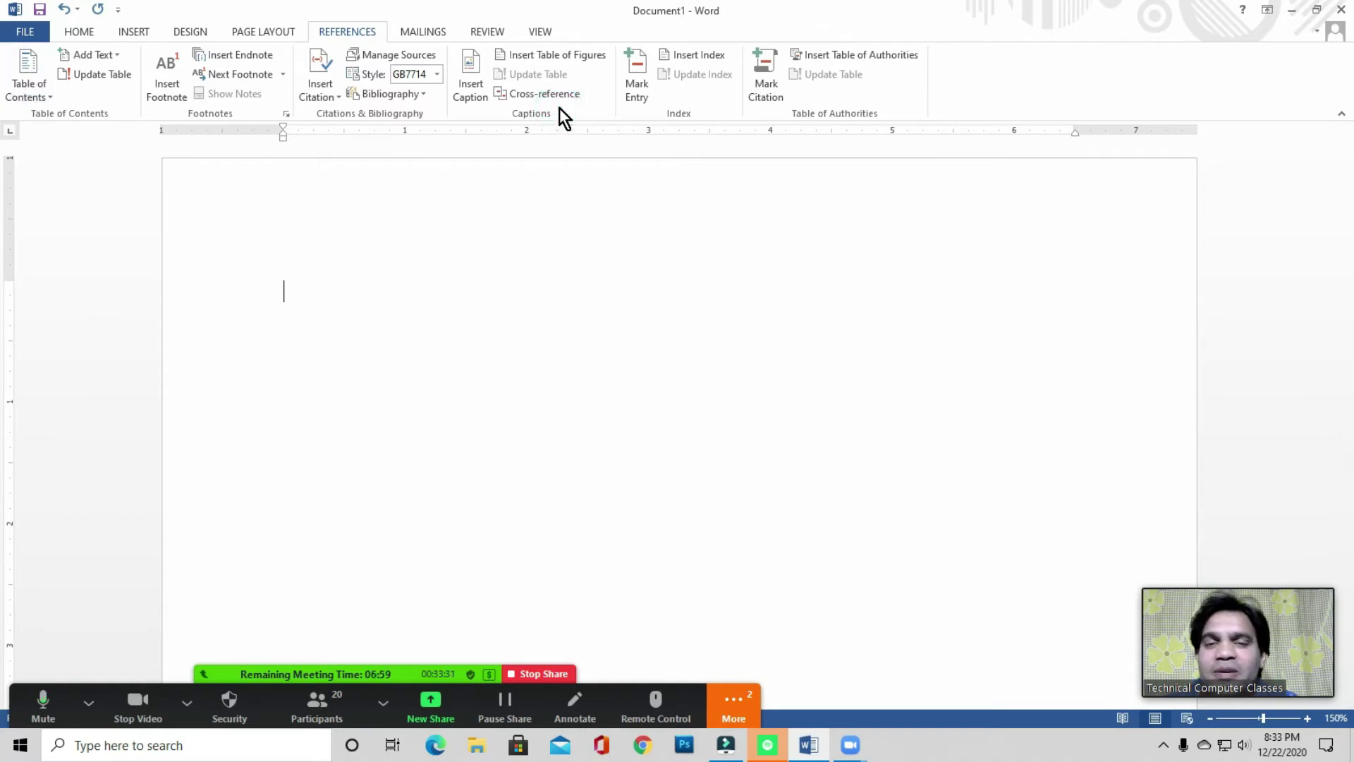
{"action": "left_click", "coordinate": [332, 287]}
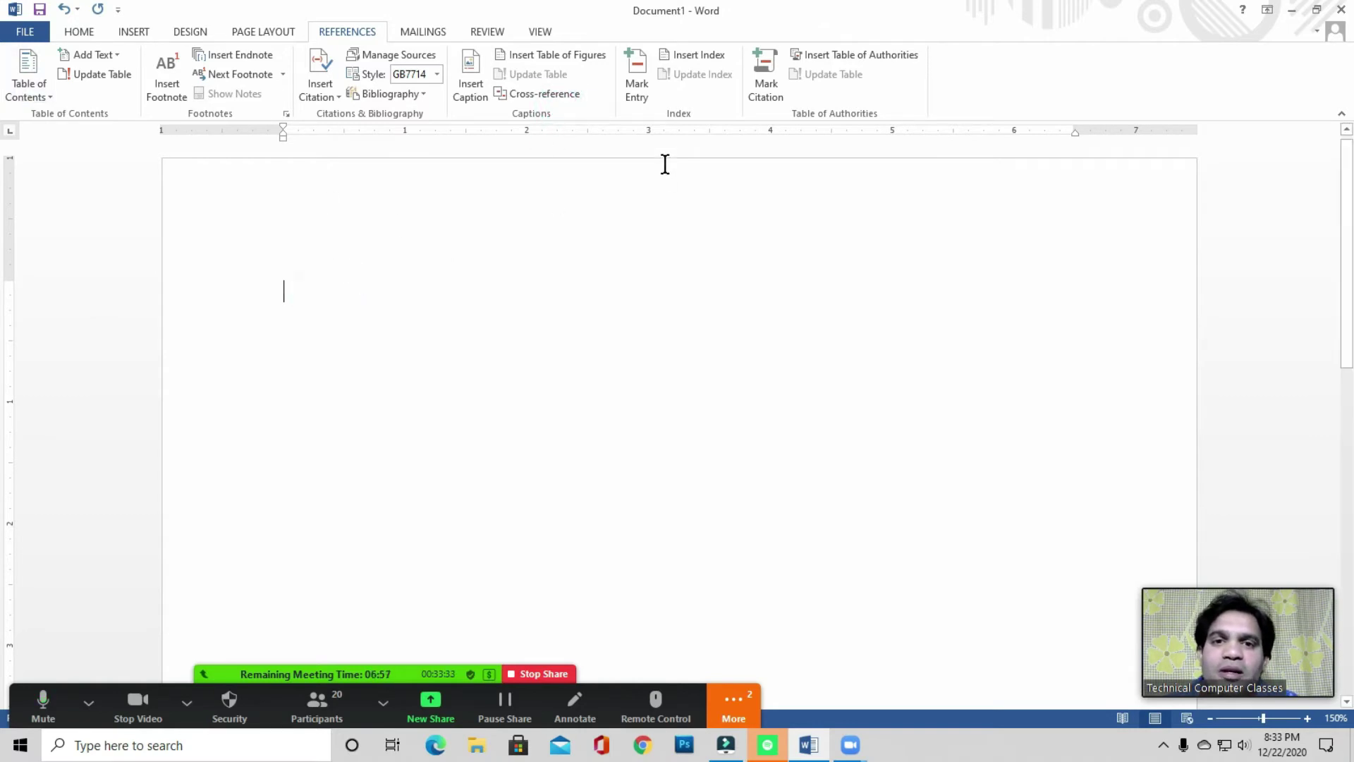
{"action": "left_click", "coordinate": [299, 293]}
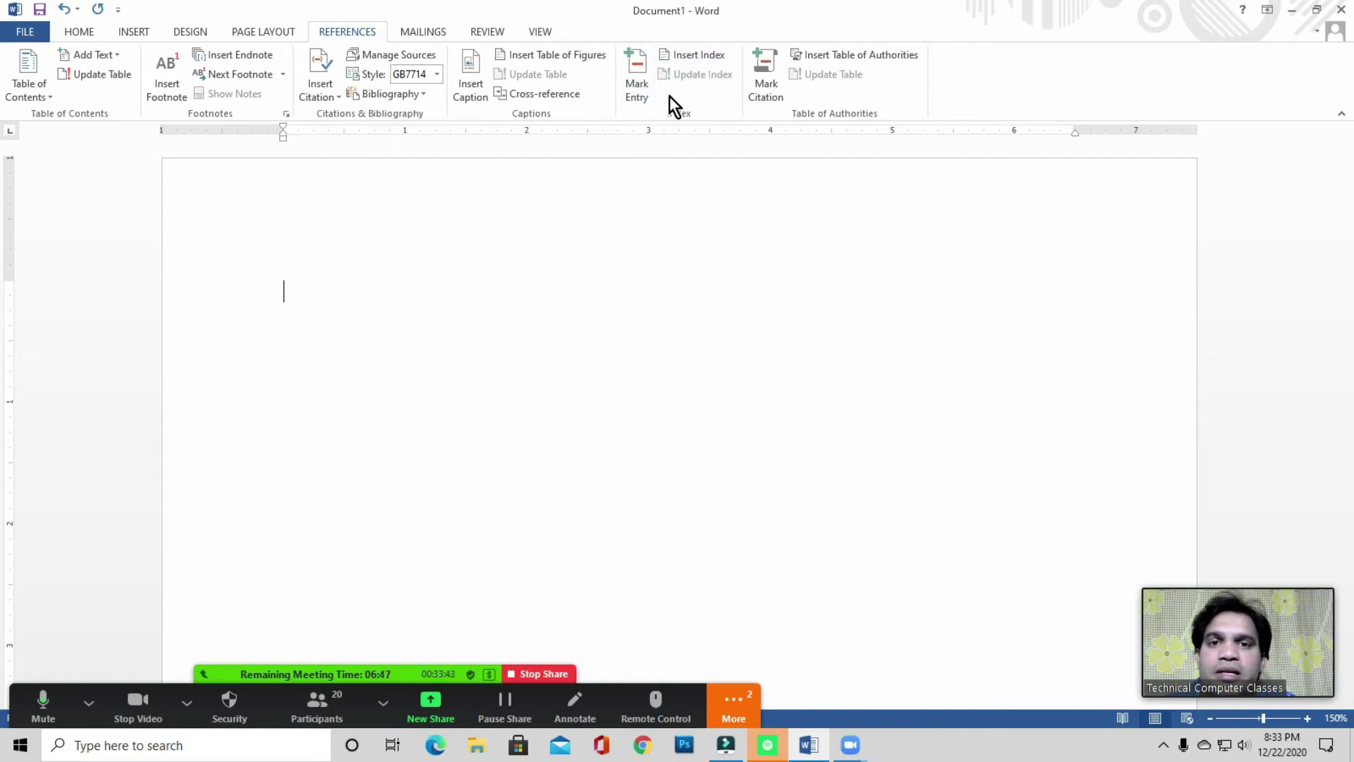
{"action": "left_click", "coordinate": [687, 87]}
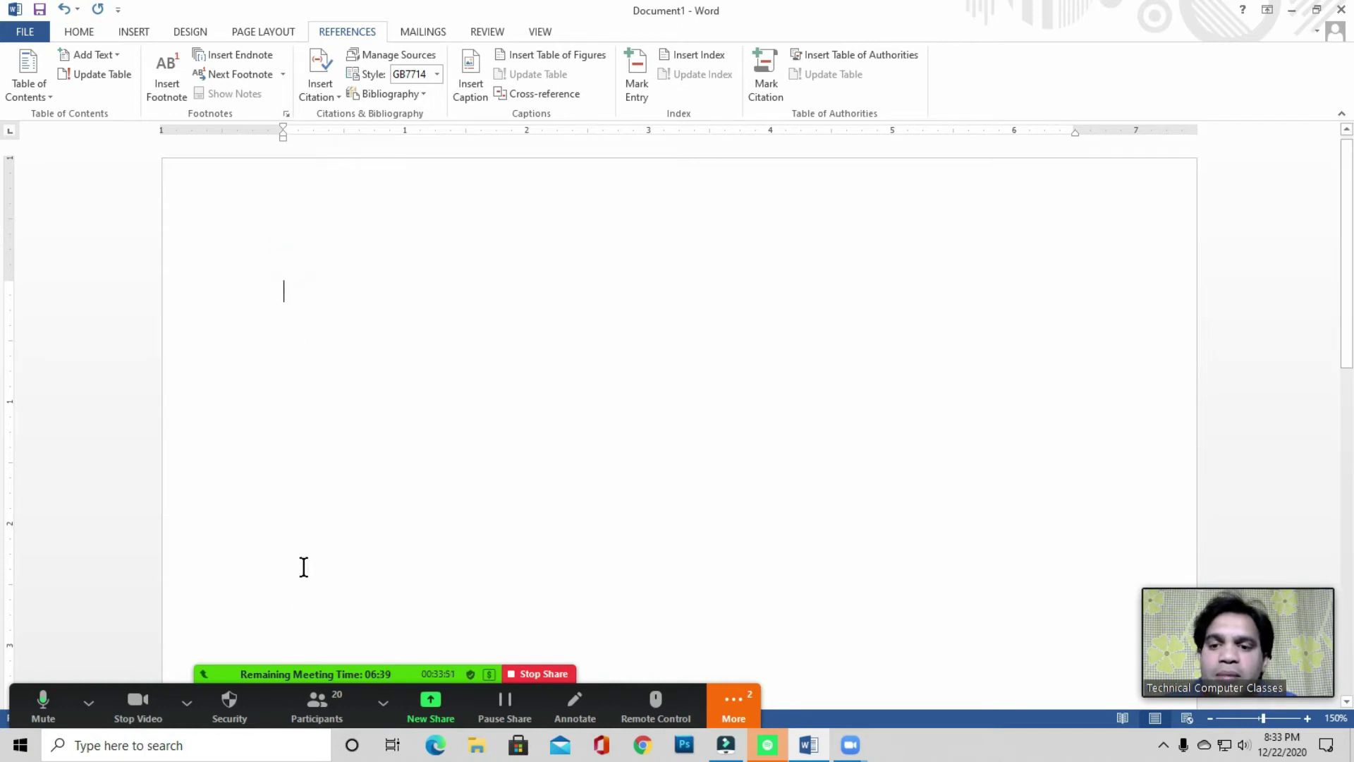
- Mute all participants in the meeting's participants list, close it, and return to Word
{"action": "left_click", "coordinate": [332, 708]}
{"action": "left_click_drag", "start_coordinate": [404, 220], "coordinate": [670, 185]}
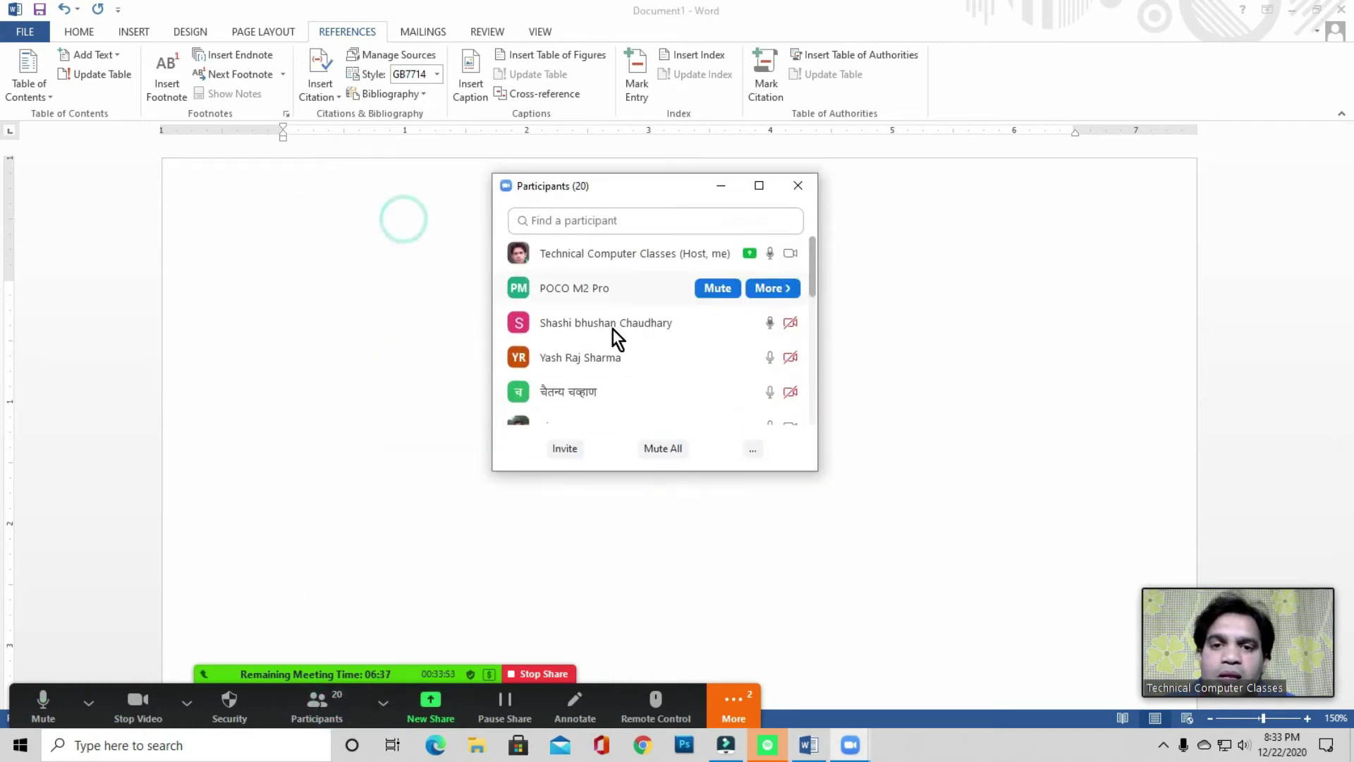
{"action": "left_click", "coordinate": [667, 450]}
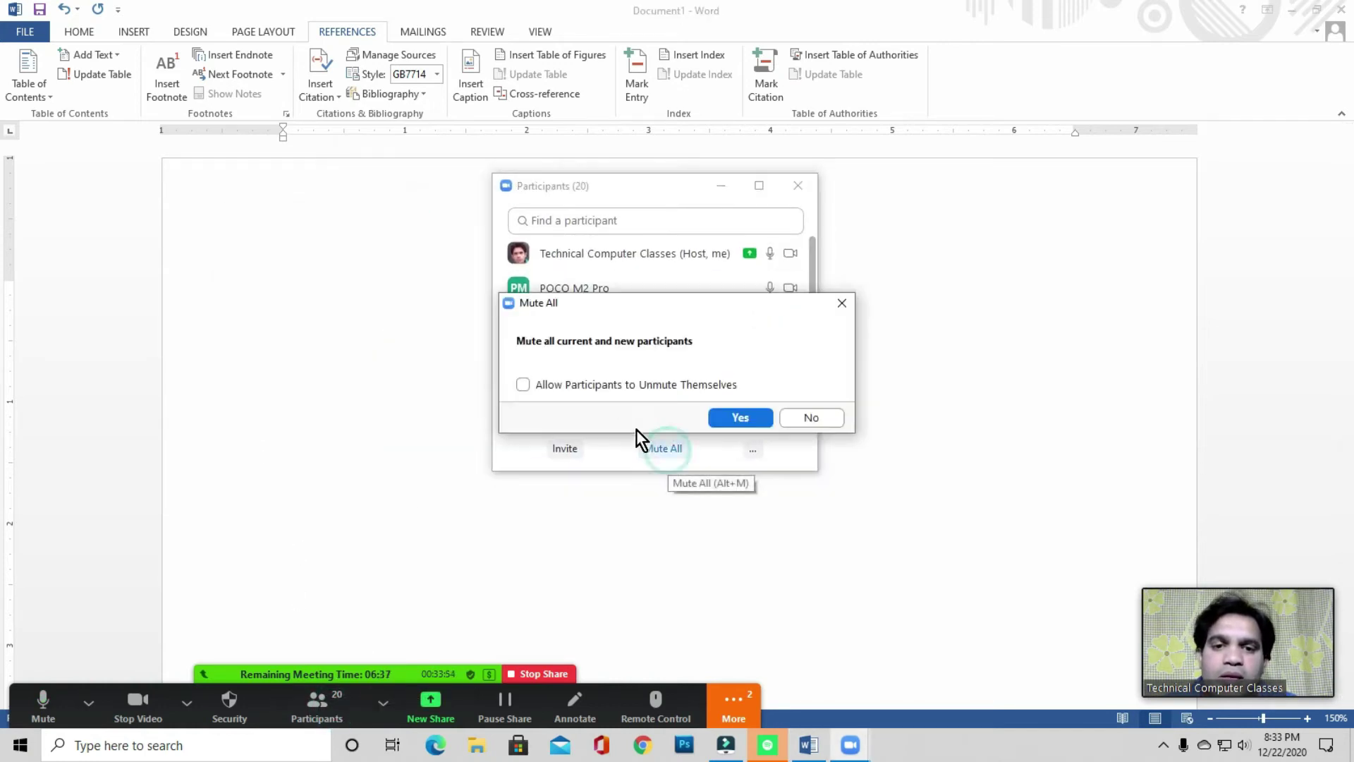
{"action": "left_click", "coordinate": [739, 418]}
{"action": "left_click", "coordinate": [800, 185]}
{"action": "left_click", "coordinate": [350, 274]}
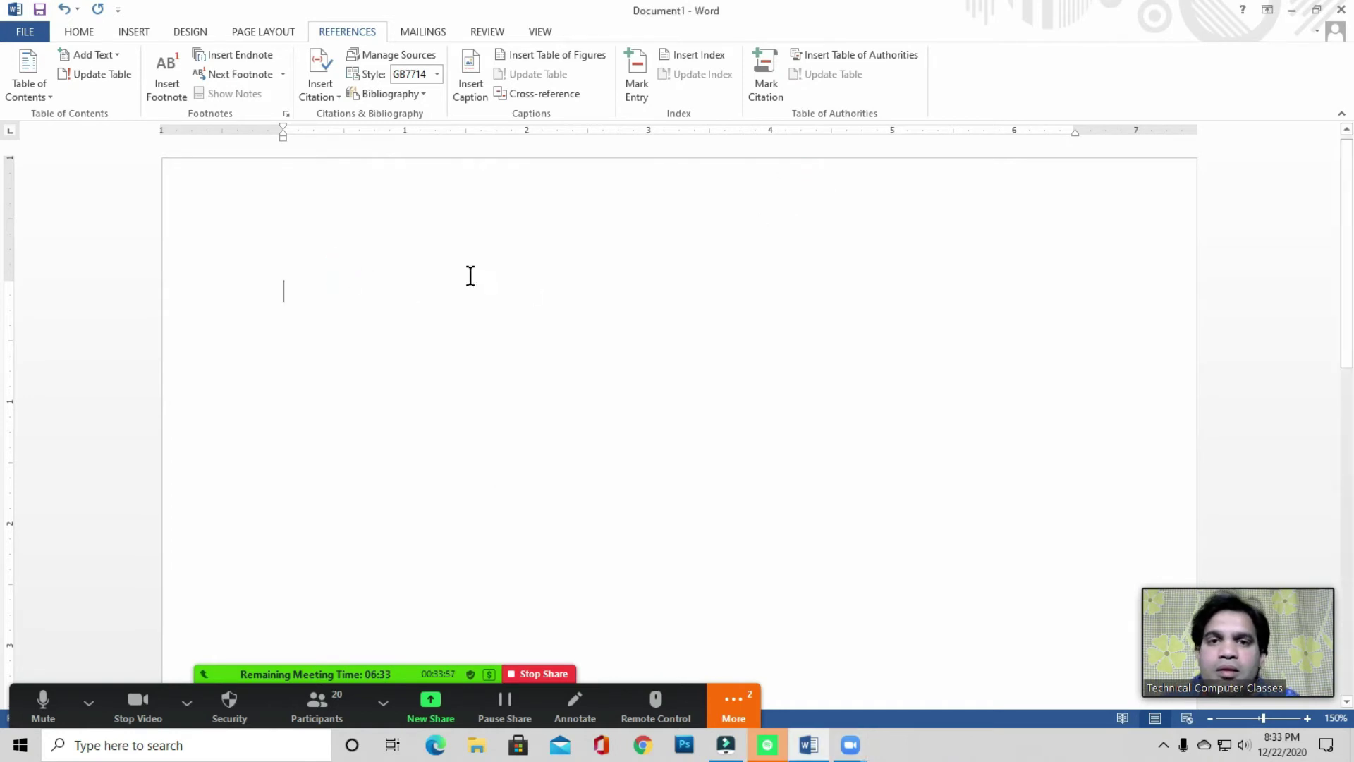
- Try updating the index again and place the cursor on the page's first line
{"action": "left_click", "coordinate": [685, 92]}
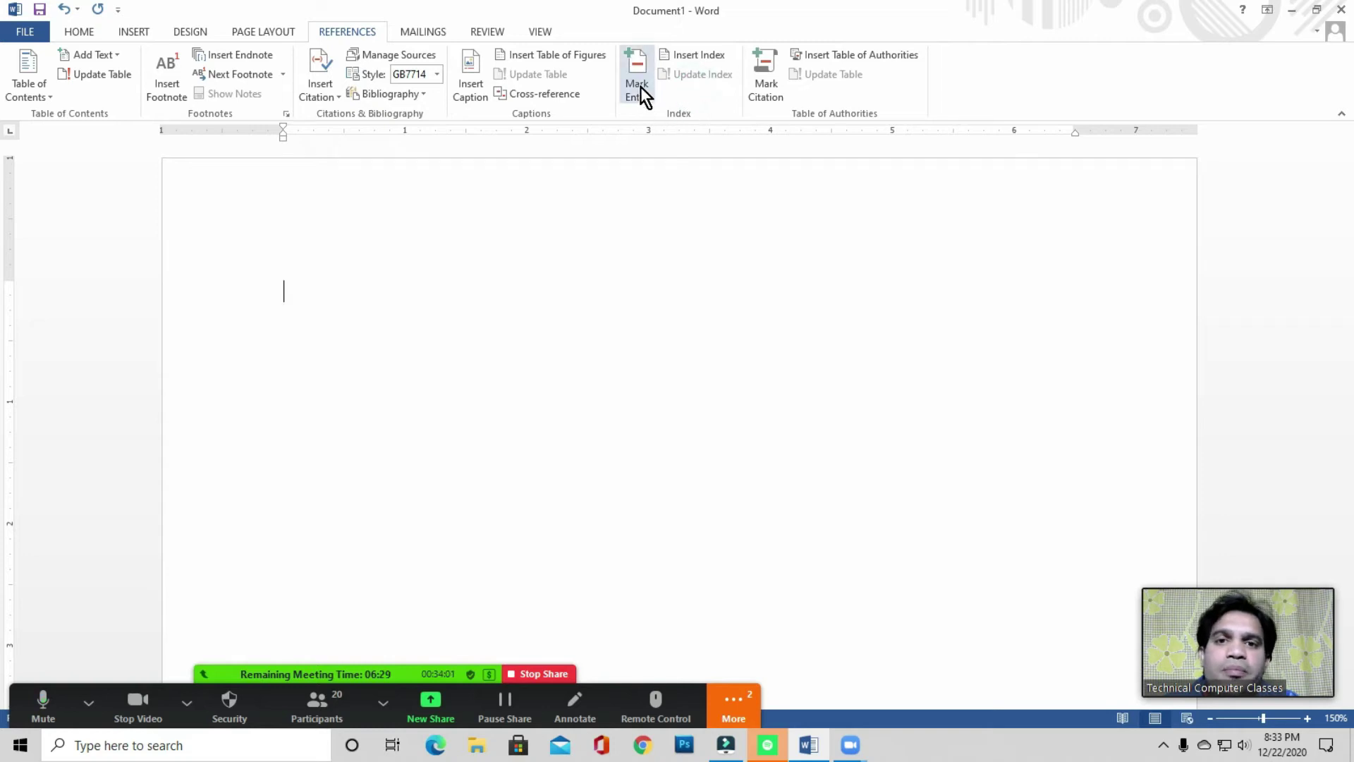
{"action": "left_click", "coordinate": [691, 87]}
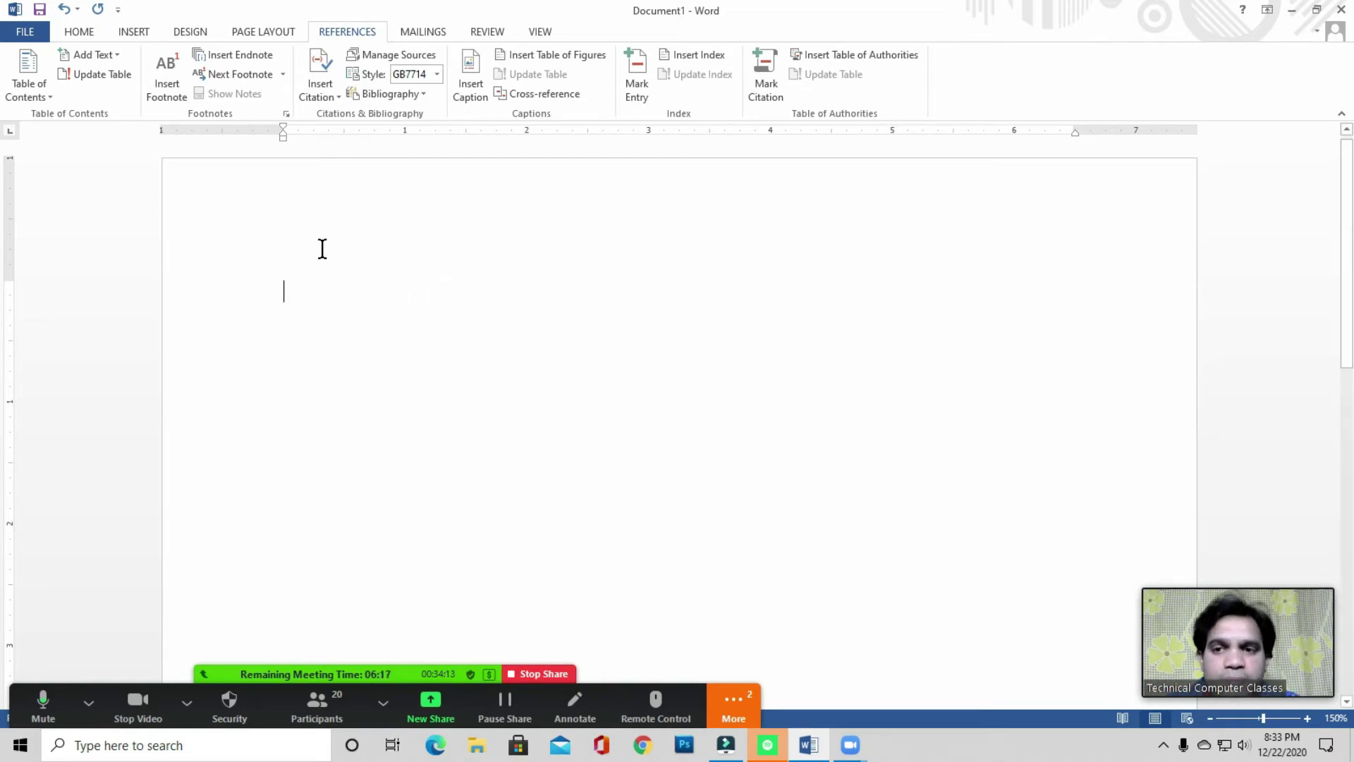
{"action": "left_click", "coordinate": [323, 299]}
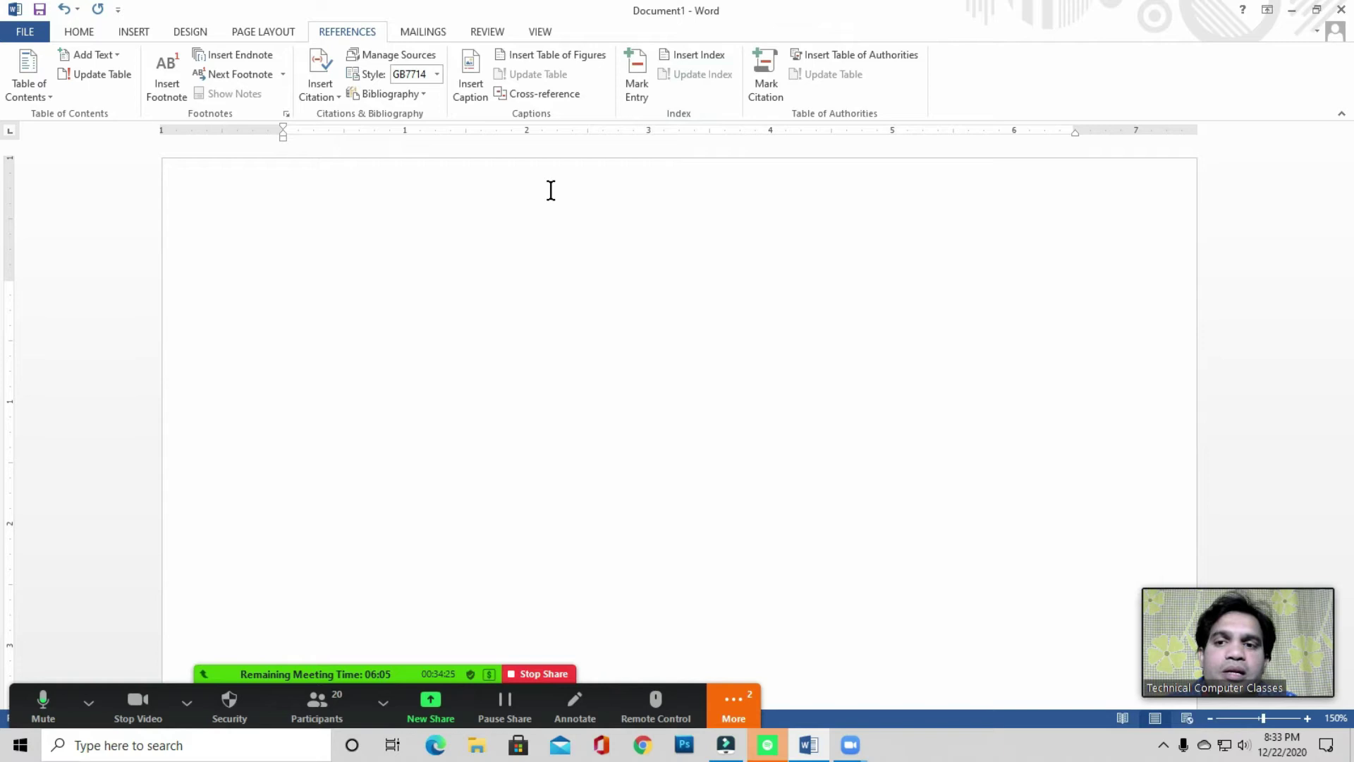
{"action": "left_click", "coordinate": [330, 284]}
{"action": "left_click", "coordinate": [293, 308]}
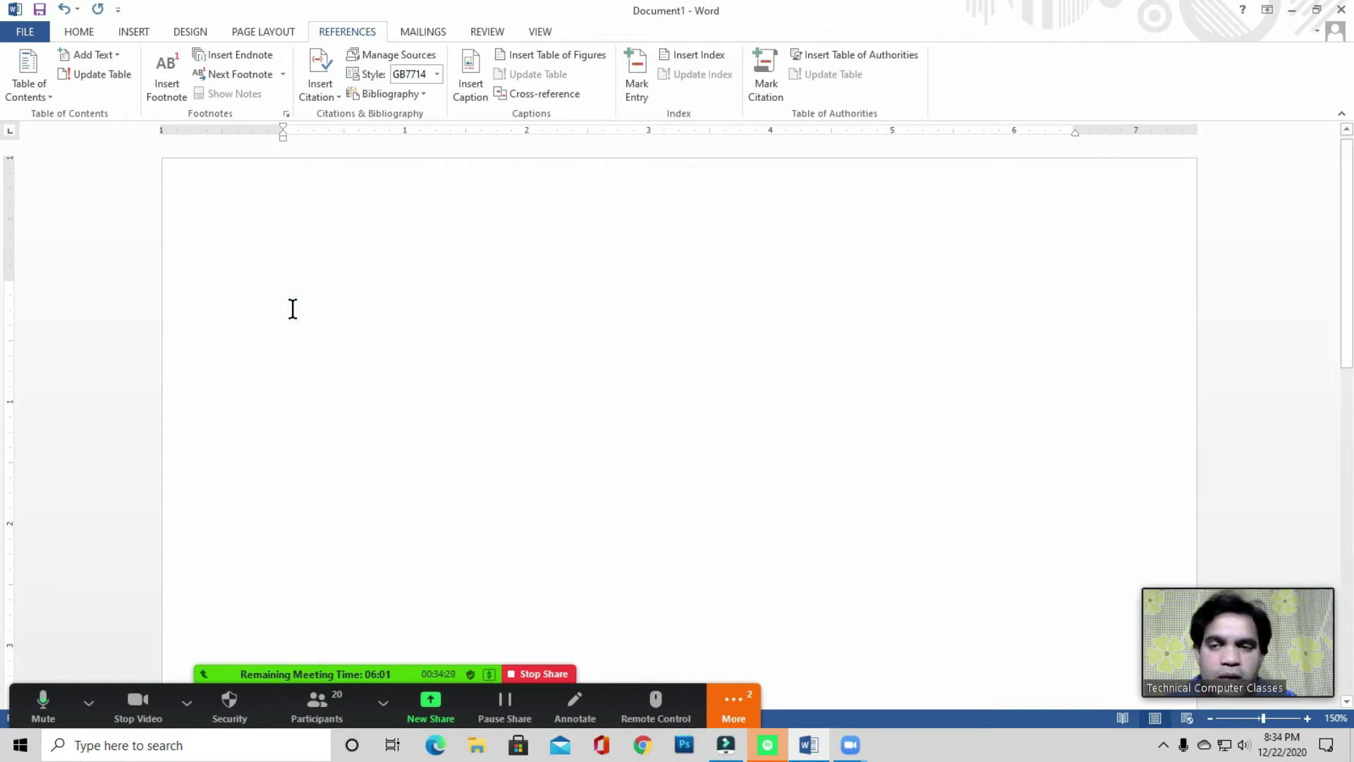
- Type Delhi, Haryana, Aman, Orange and Red on separate lines
{"action": "type", "text": "Del"}
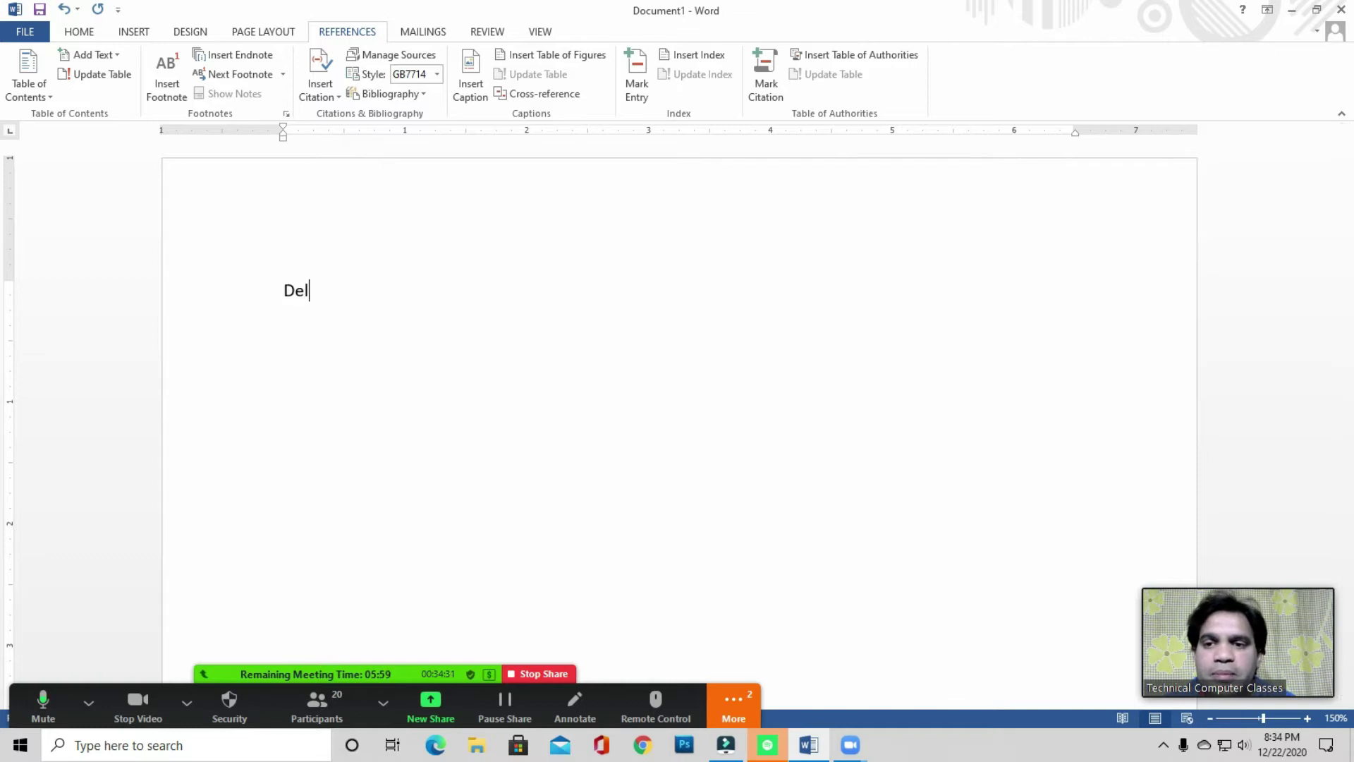
{"action": "type", "text": "hHaryaa"}
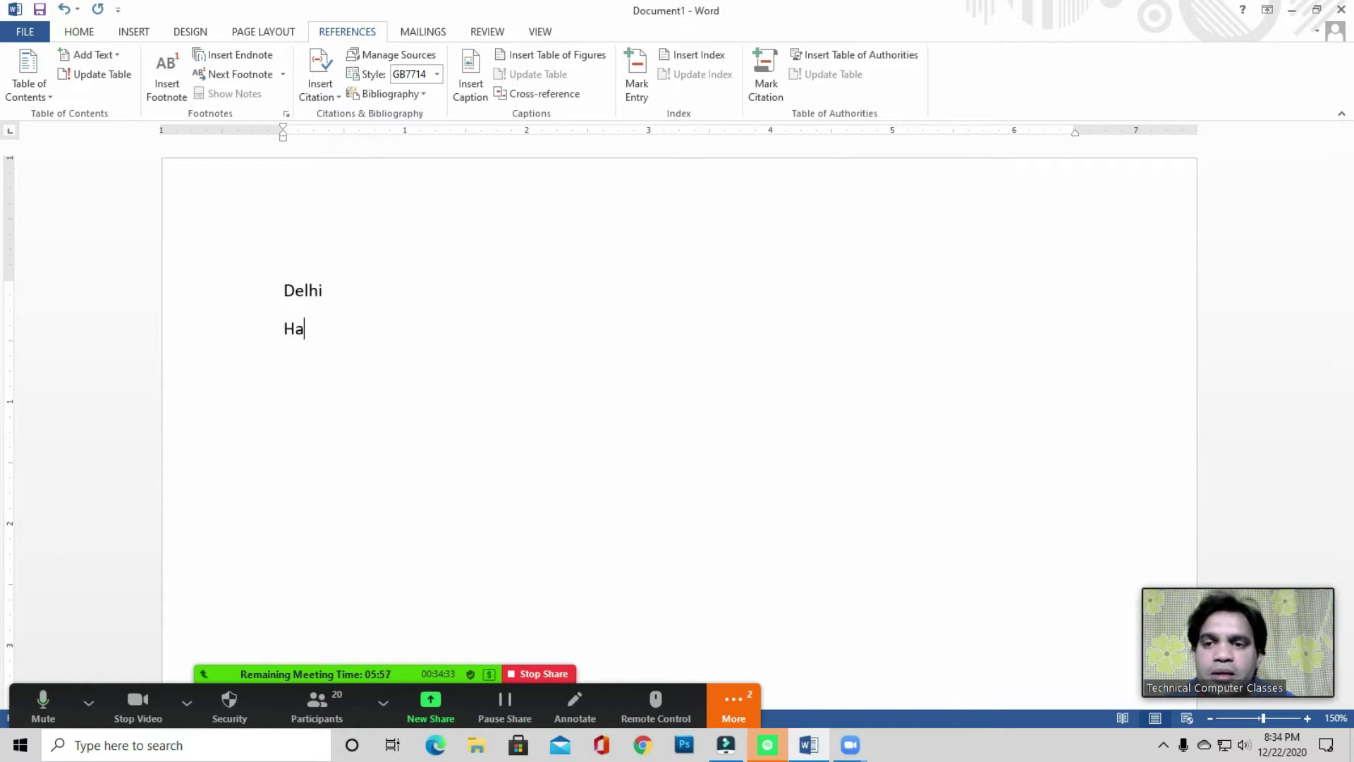
{"action": "key", "text": "BackSpace"}
{"action": "type", "text": "na"}
{"action": "key", "text": "Return"}
{"action": "type", "text": "Aman"}
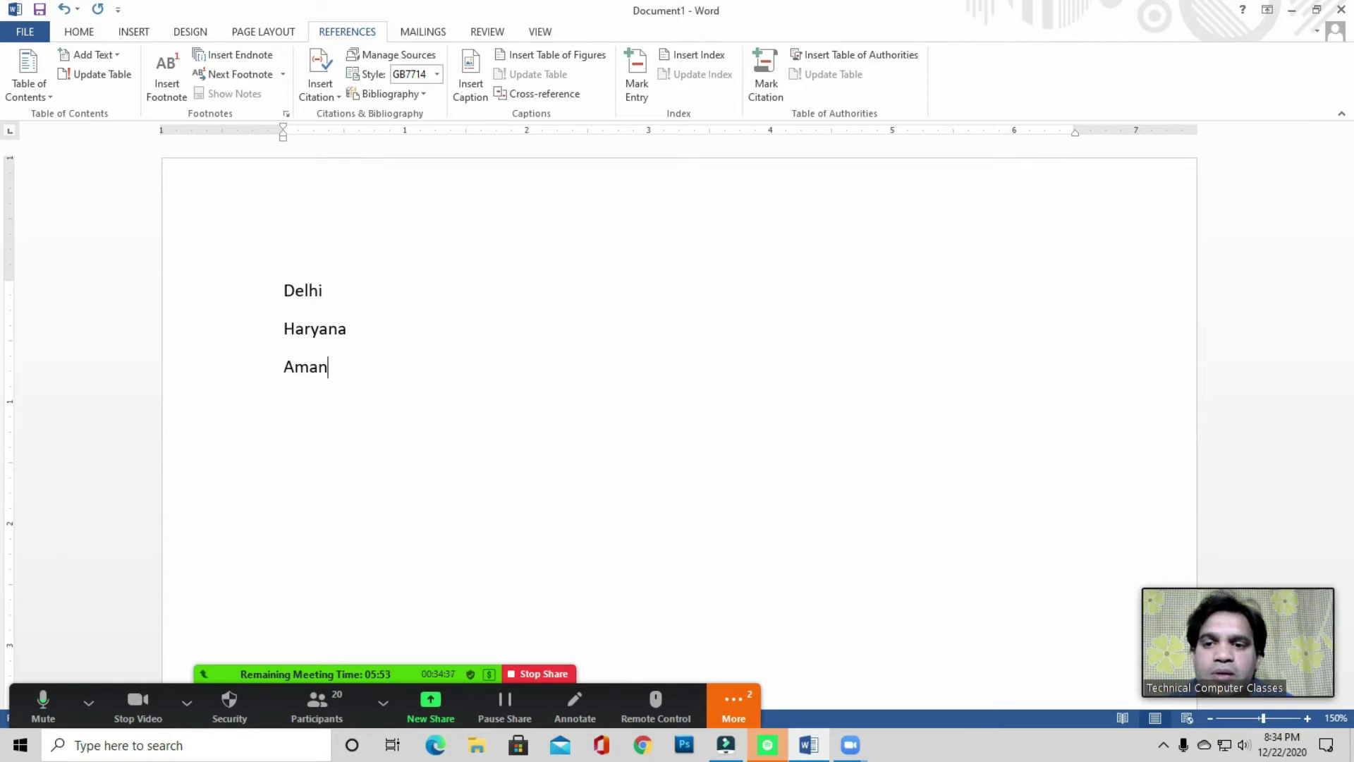
{"action": "key", "text": "Return"}
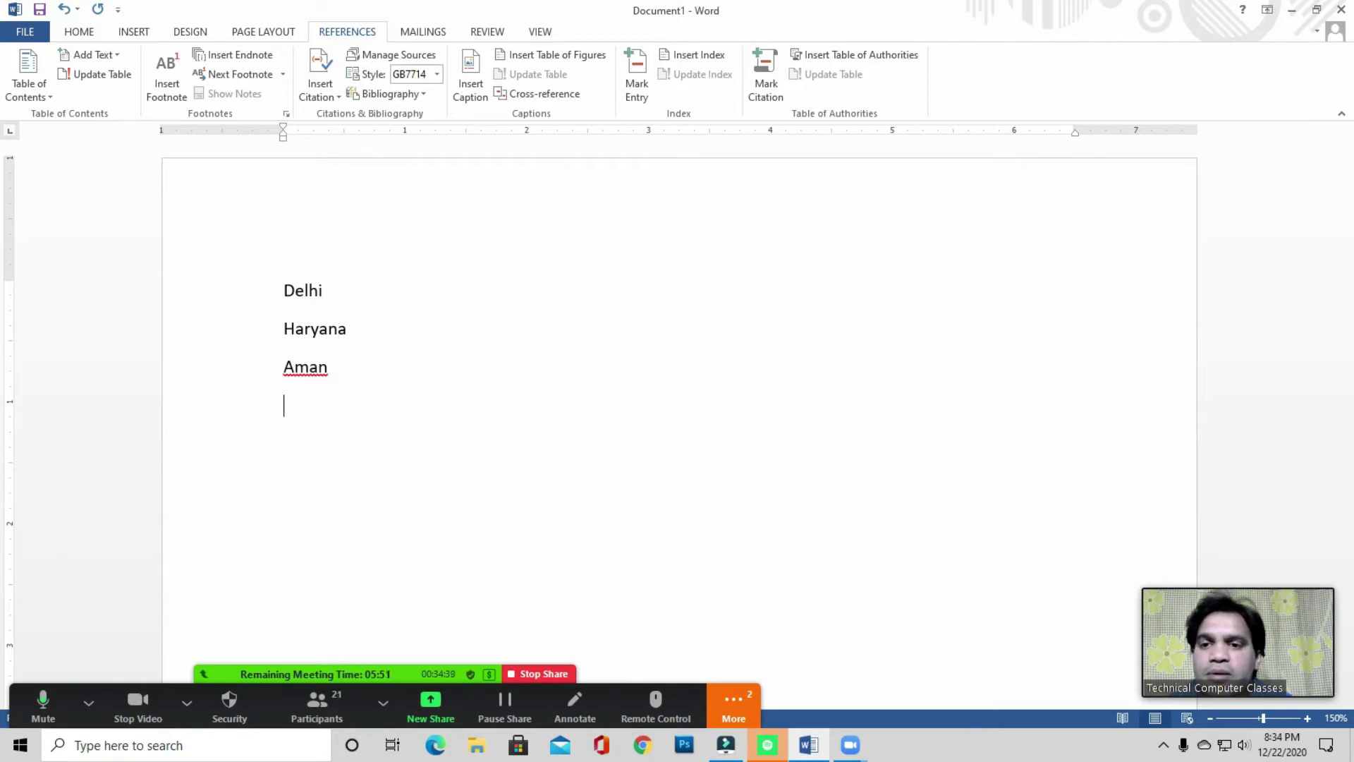
{"action": "type", "text": "Pha"}
{"action": "key", "text": "BackSpace"}
{"action": "key", "text": "BackSpace"}
{"action": "key", "text": "BackSpace"}
{"action": "type", "text": "O"}
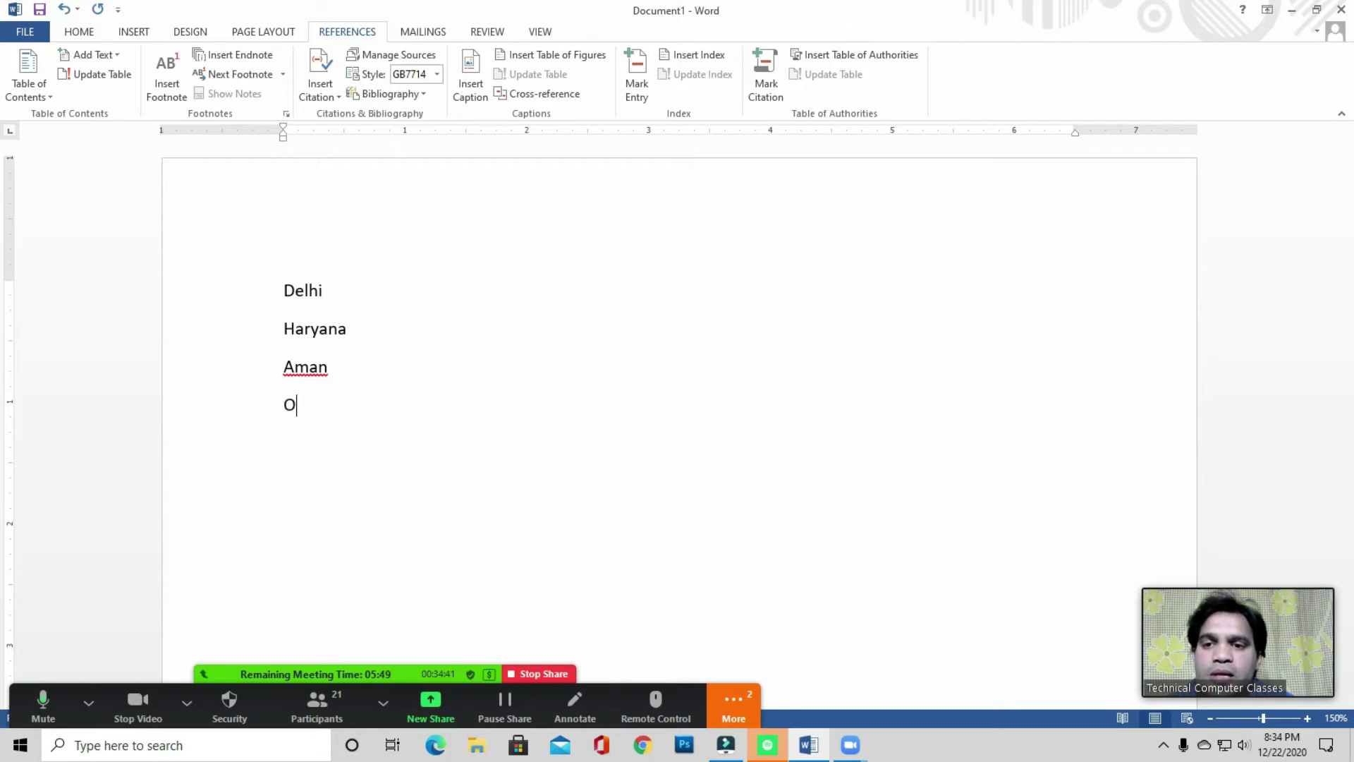
{"action": "type", "text": "range"}
{"action": "key", "text": "Return"}
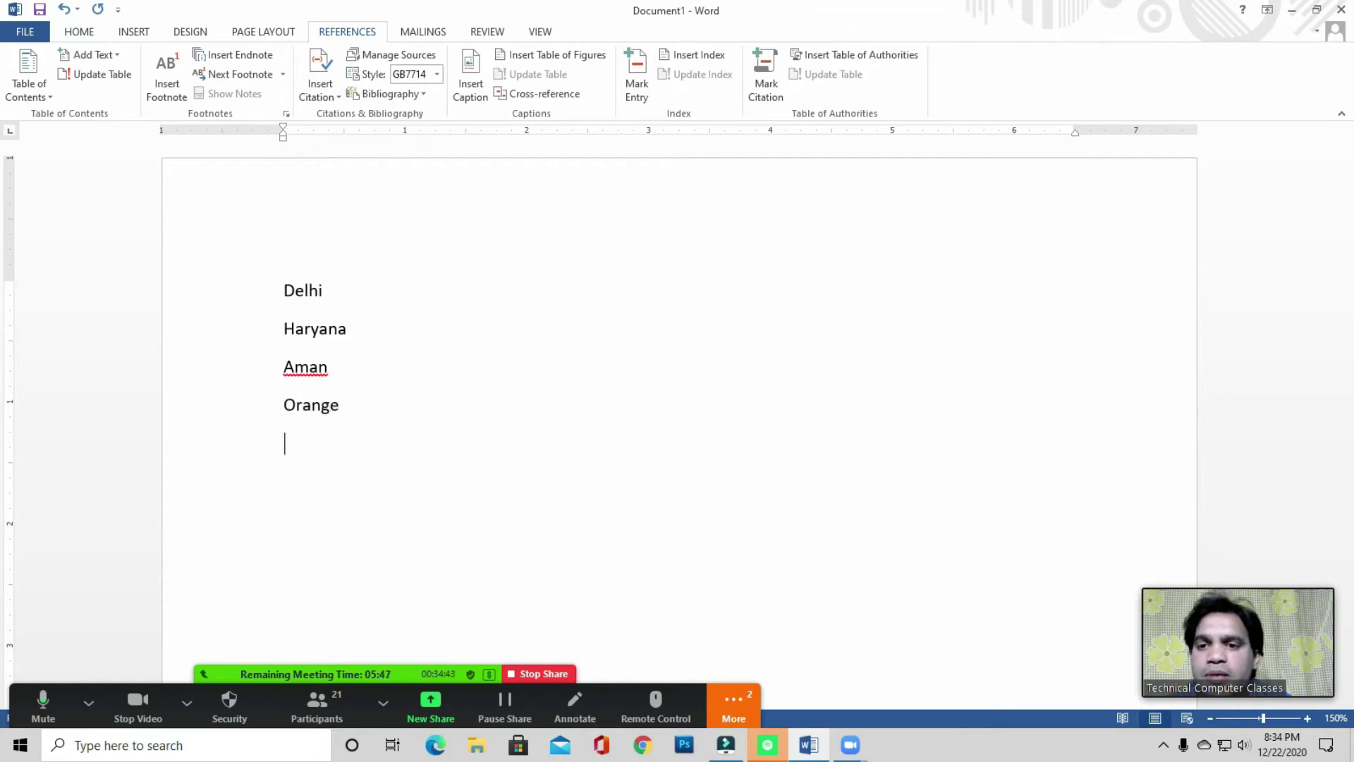
{"action": "type", "text": "Red"}
{"action": "key", "text": "Return"}
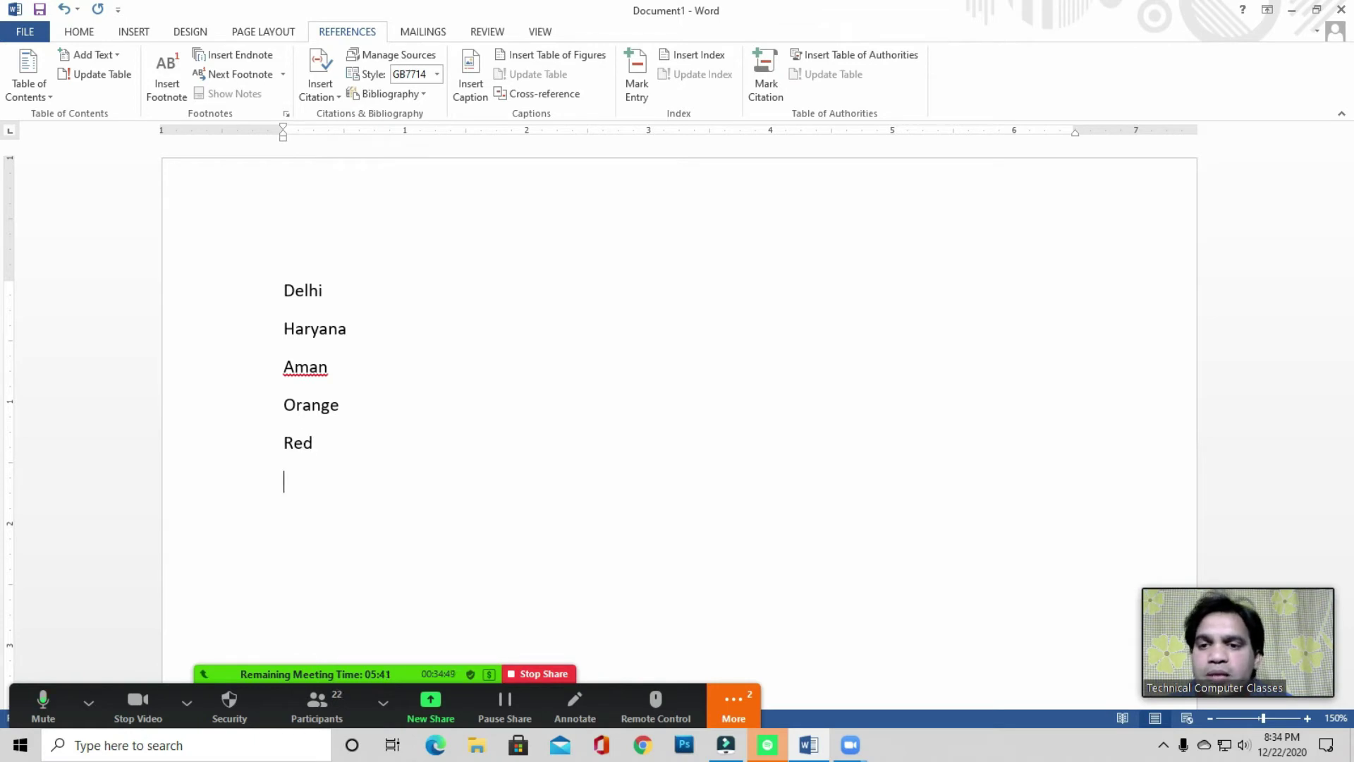
- Add White, Black, Armaan and Suraj to the list
{"action": "type", "text": "White "}
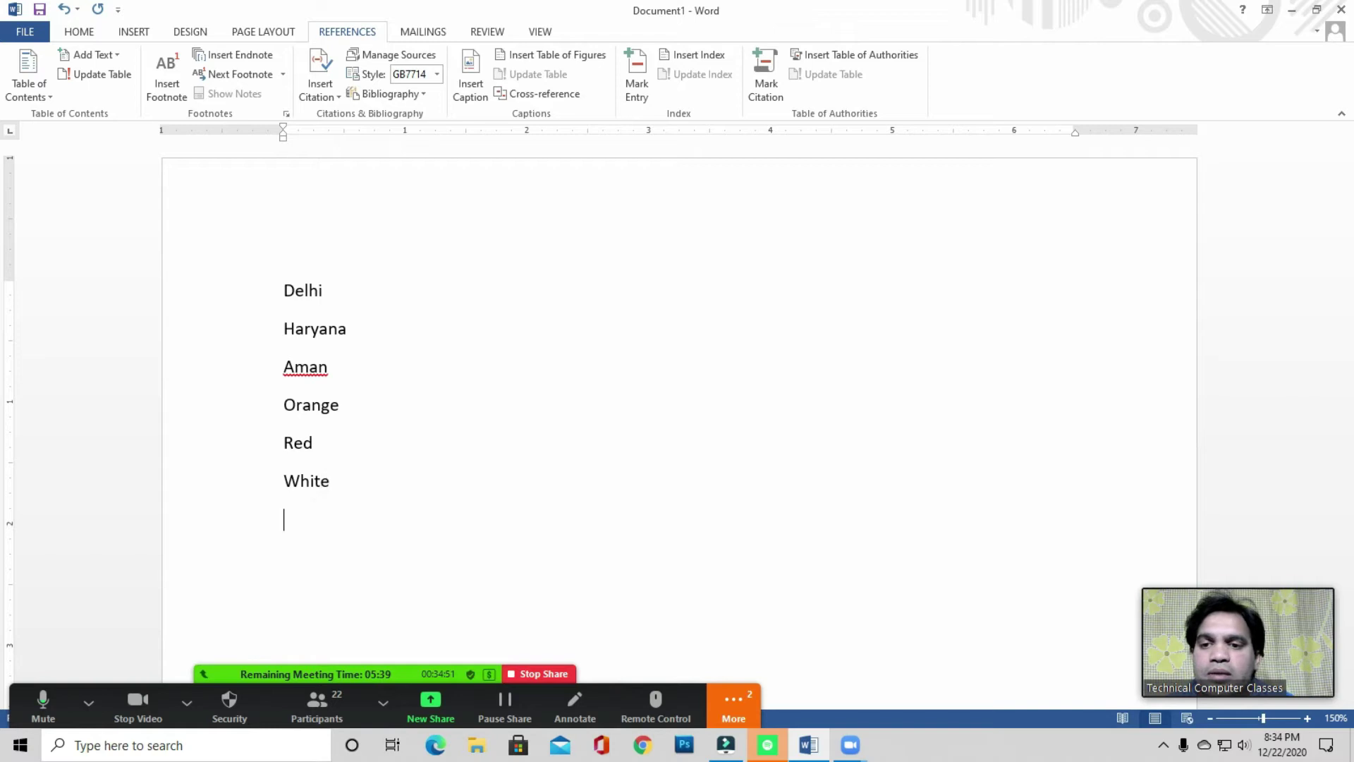
{"action": "type", "text": "Black "}
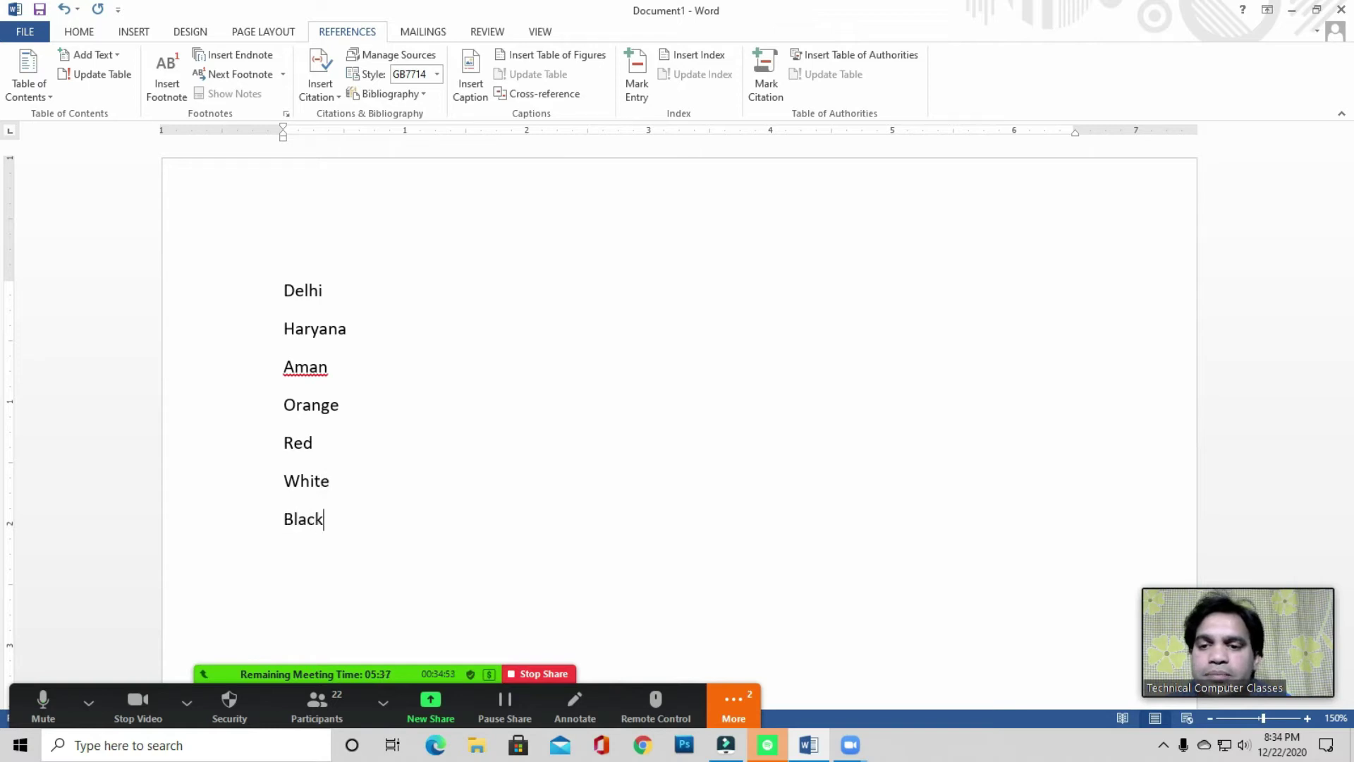
{"action": "type", "text": "Armaan"}
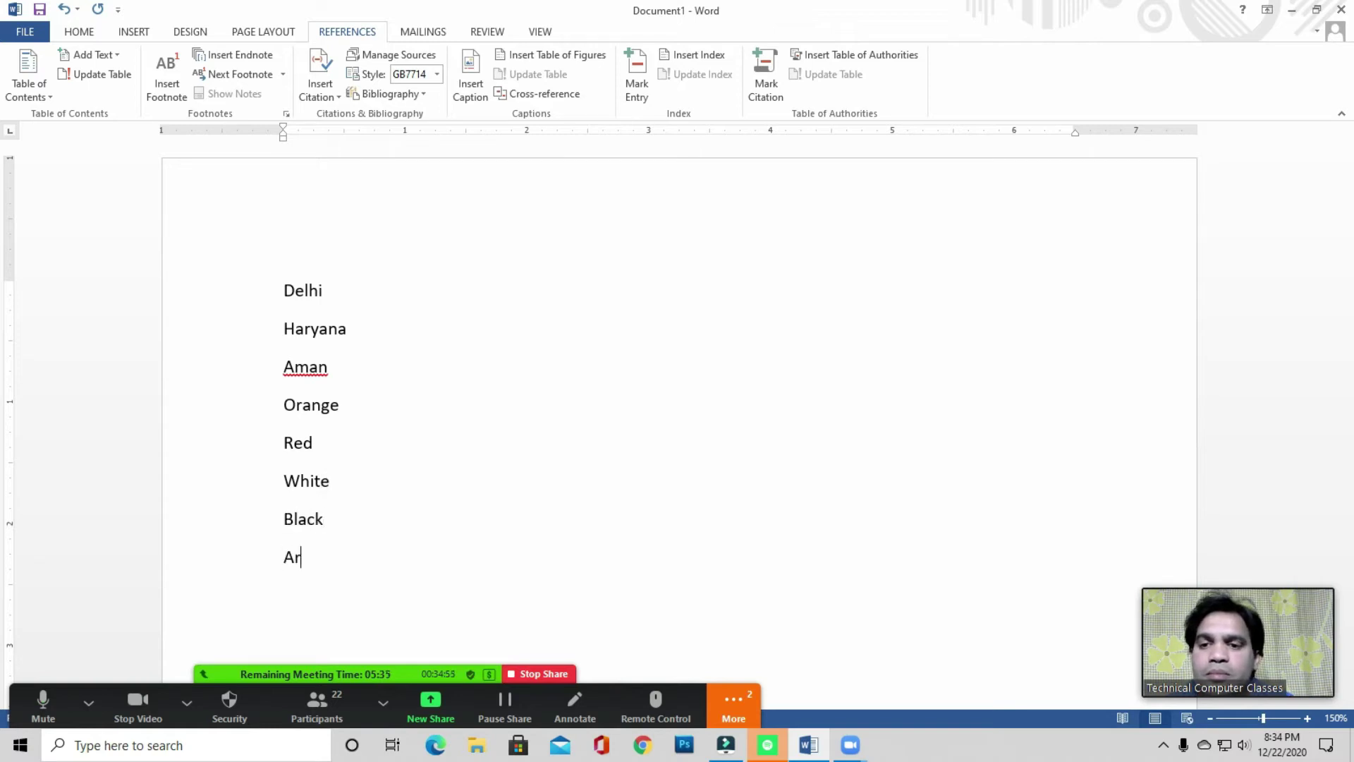
{"action": "key", "text": "Return"}
{"action": "type", "text": "Sure"}
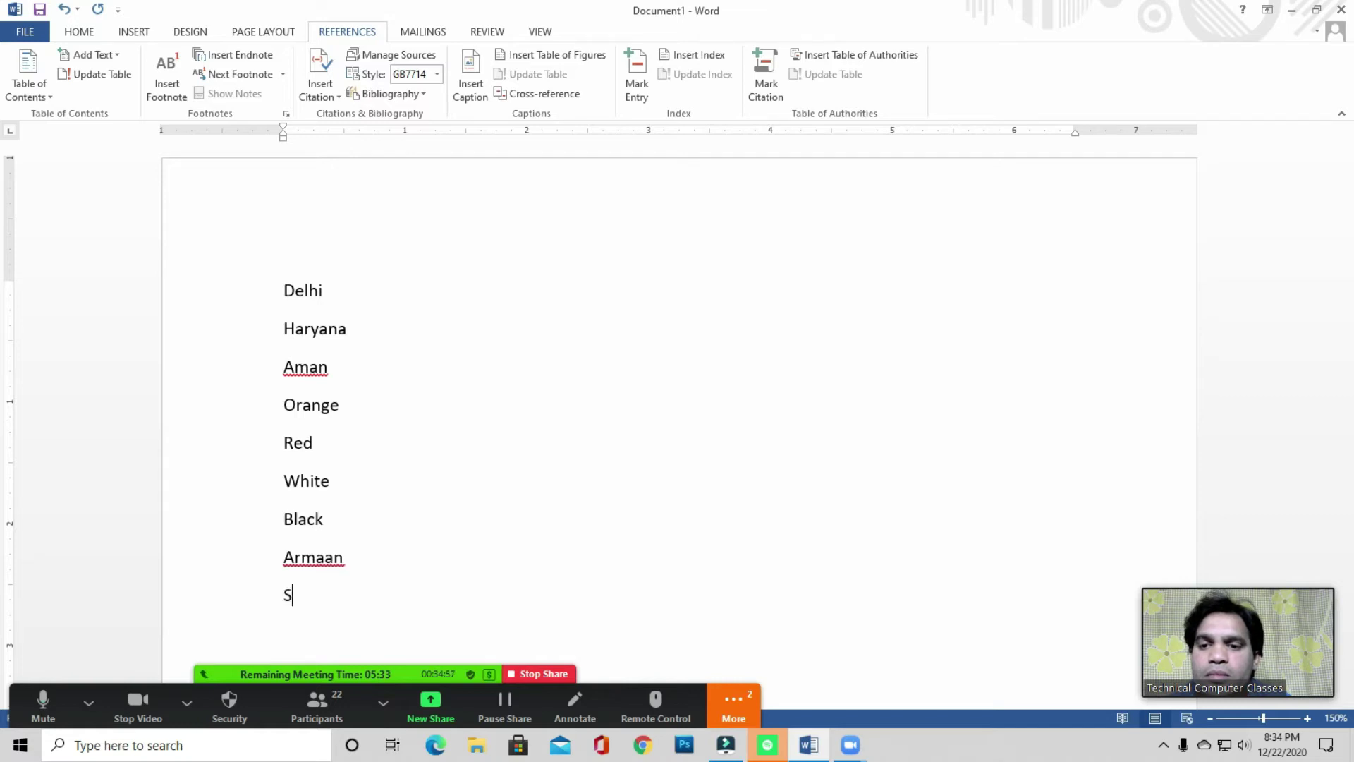
{"action": "key", "text": "BackSpace"}
{"action": "key", "text": "BackSpace"}
{"action": "key", "text": "BackSpace"}
{"action": "type", "text": "uraj"}
{"action": "key", "text": "Return"}
- Add Deepak, Arvind and Prakash, each on its own line
{"action": "type", "text": "Deepak"}
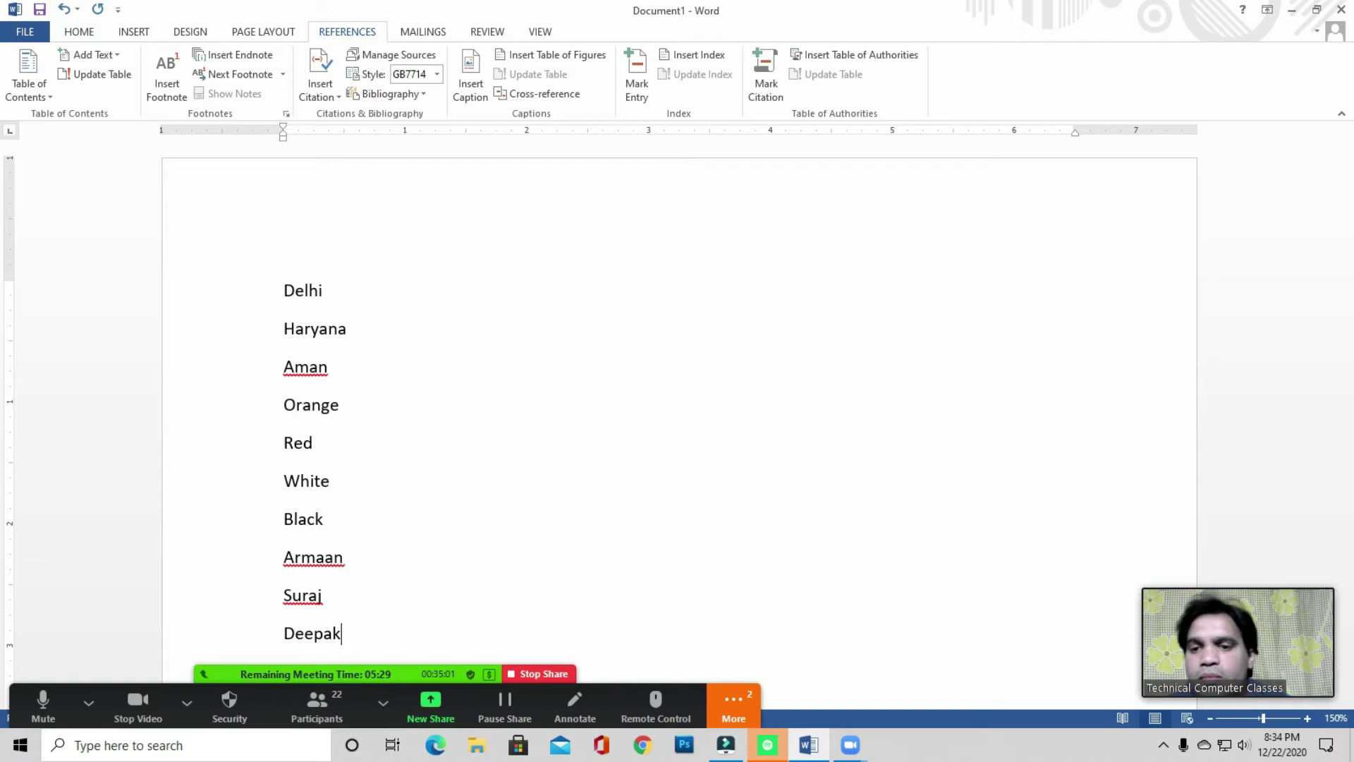
{"action": "scroll", "coordinate": [303, 408], "scroll_direction": "down", "scroll_amount": 3}
{"action": "left_click", "coordinate": [365, 344]}
{"action": "key", "text": "Return"}
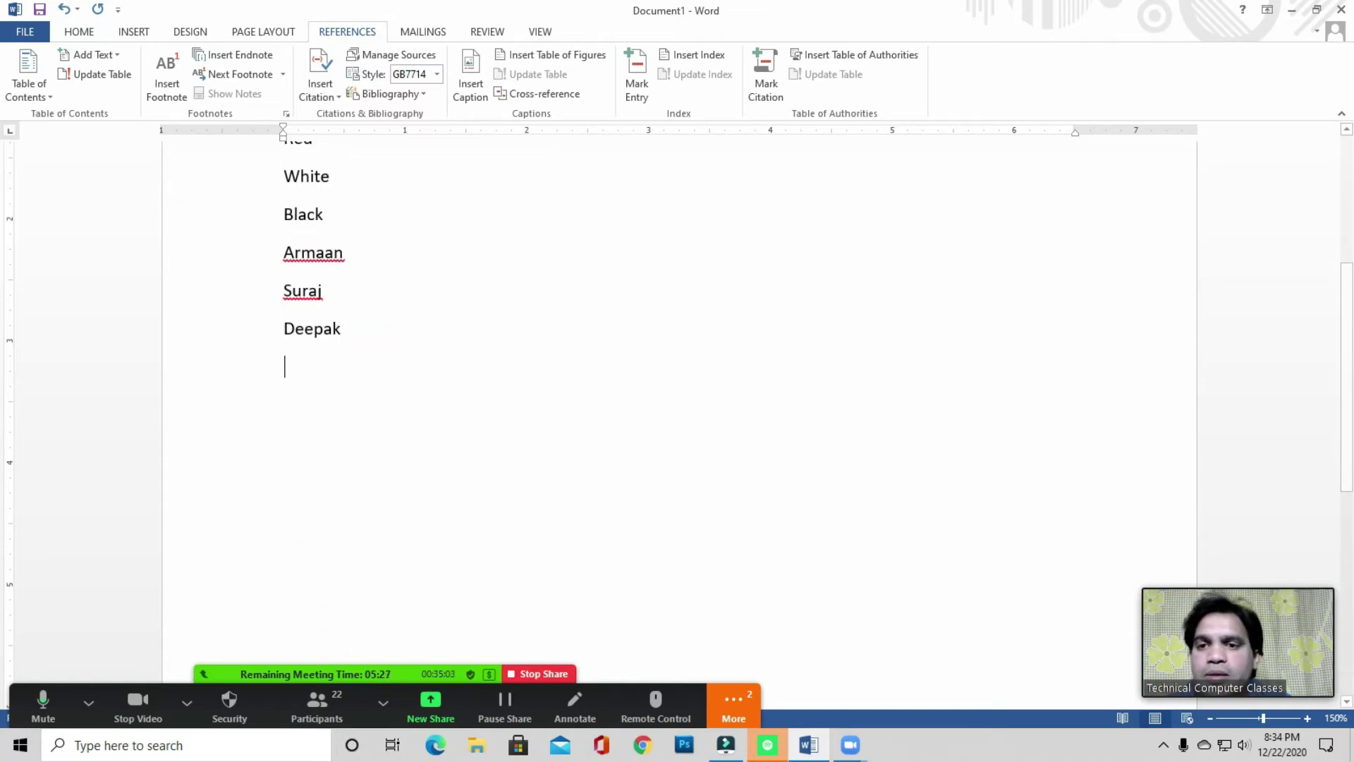
{"action": "type", "text": "Arvind"}
{"action": "key", "text": "Return"}
{"action": "type", "text": "Prakash"}
{"action": "key", "text": "Return"}
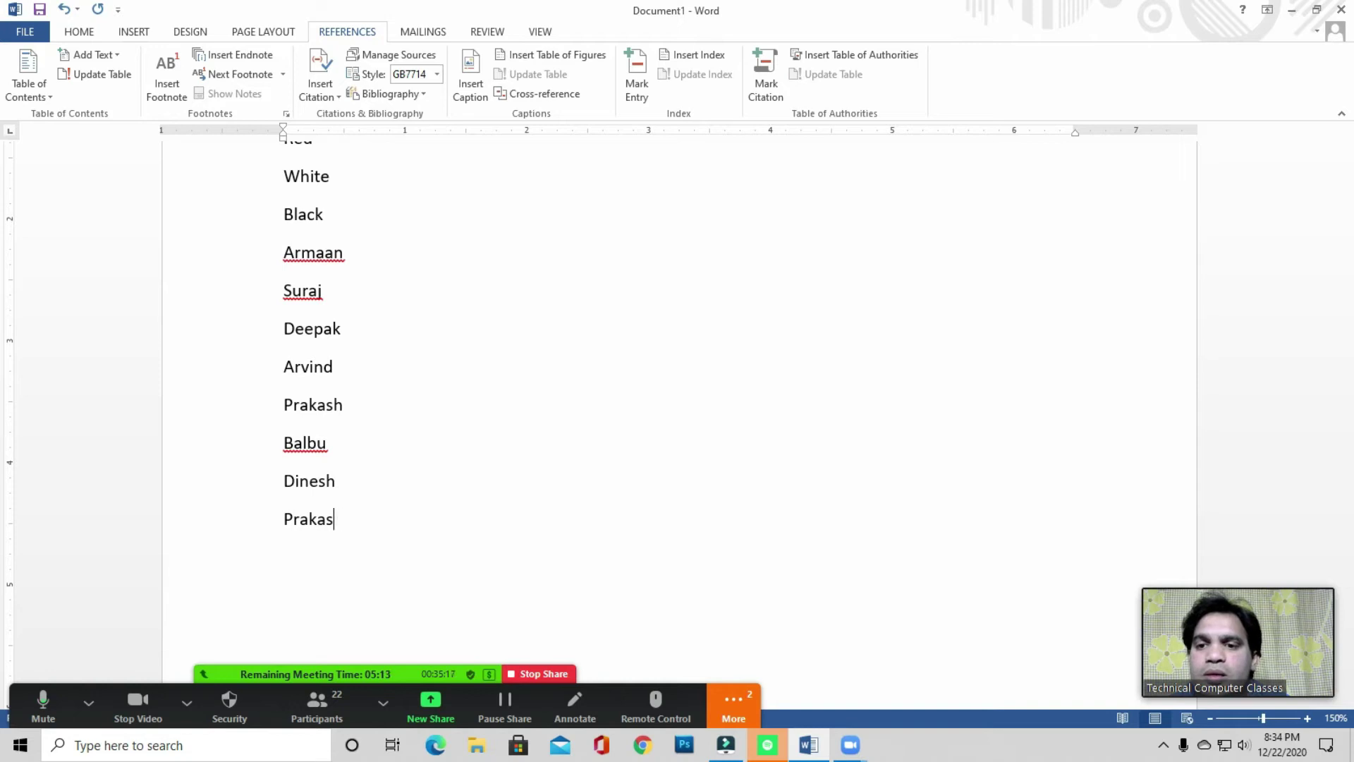
- Finish the list with Mohan and Suraj as the last entries
{"action": "type", "text": "Moha"}
{"action": "key", "text": "Return"}
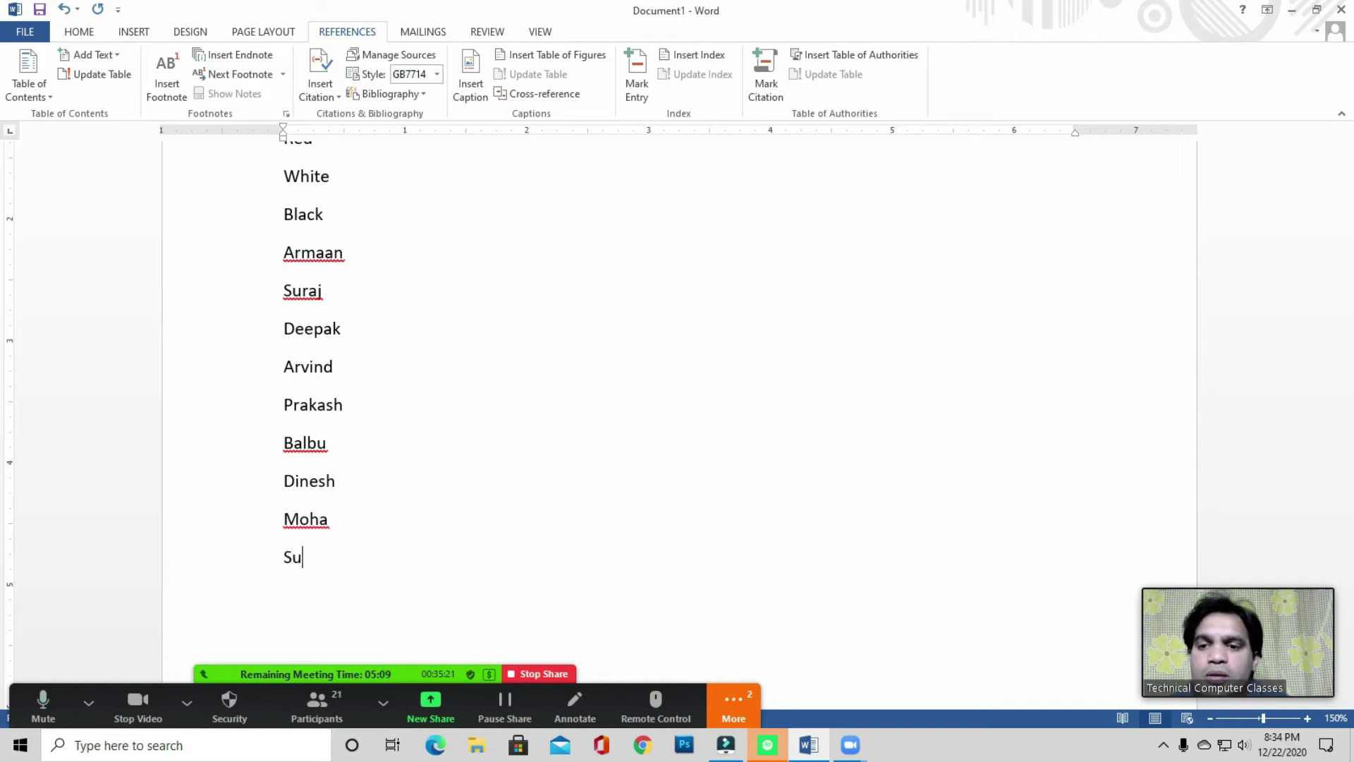
{"action": "type", "text": "an"}
{"action": "key", "text": "Return"}
- Scroll back to the top of the list and select Delhi
{"action": "scroll", "coordinate": [356, 437], "scroll_direction": "up", "scroll_amount": 3}
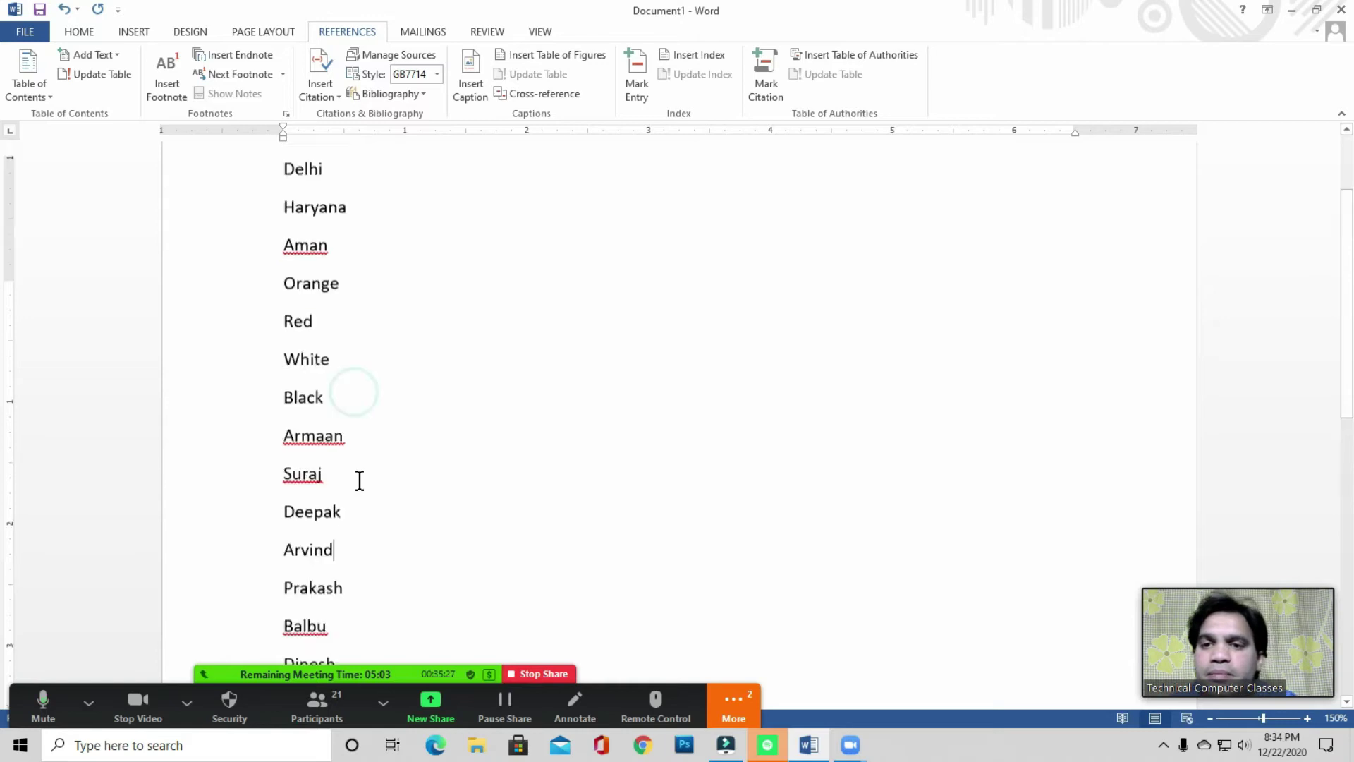
{"action": "left_click", "coordinate": [381, 396]}
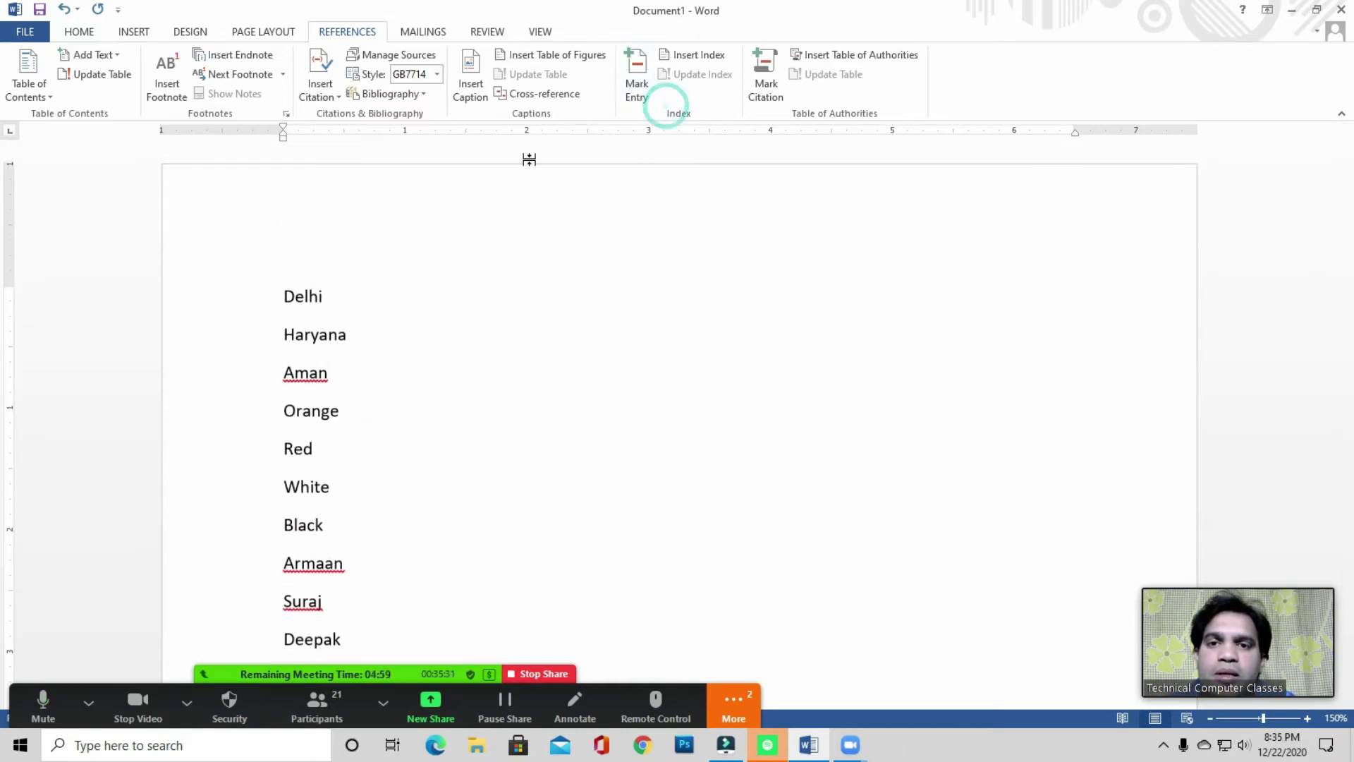
{"action": "left_click_drag", "start_coordinate": [275, 299], "coordinate": [357, 293]}
- Mark Delhi and Haryana as index entries with Mark Entry
{"action": "left_click", "coordinate": [318, 319]}
{"action": "left_click", "coordinate": [643, 91]}
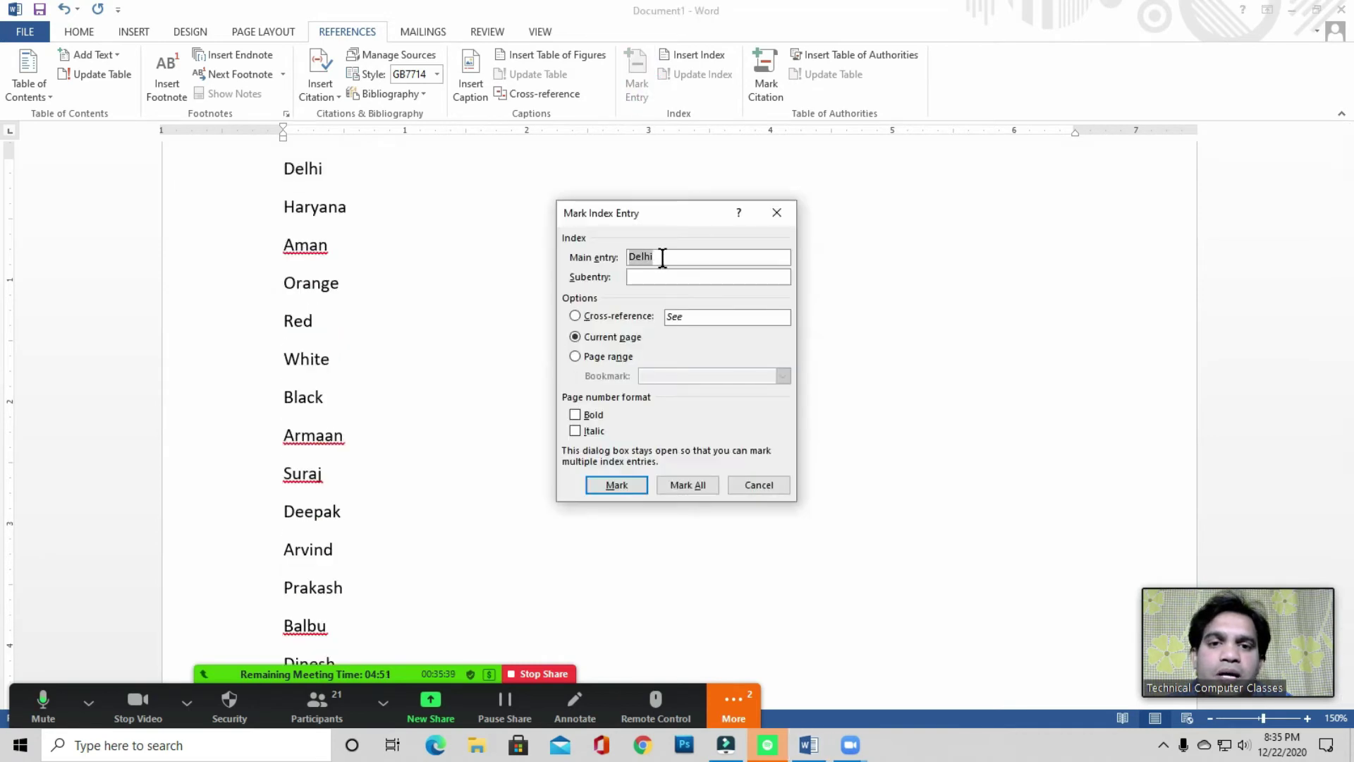
{"action": "left_click", "coordinate": [617, 484]}
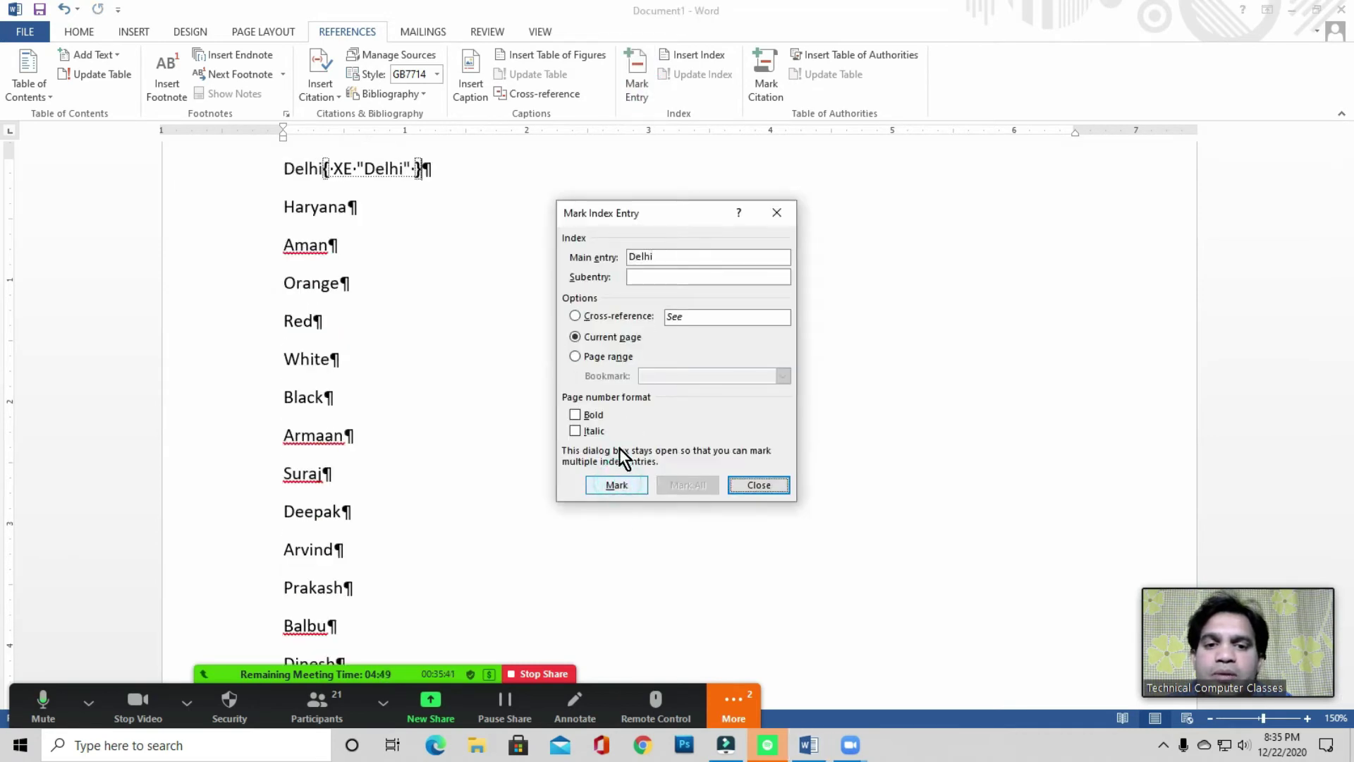
{"action": "left_click_drag", "start_coordinate": [671, 211], "coordinate": [720, 184]}
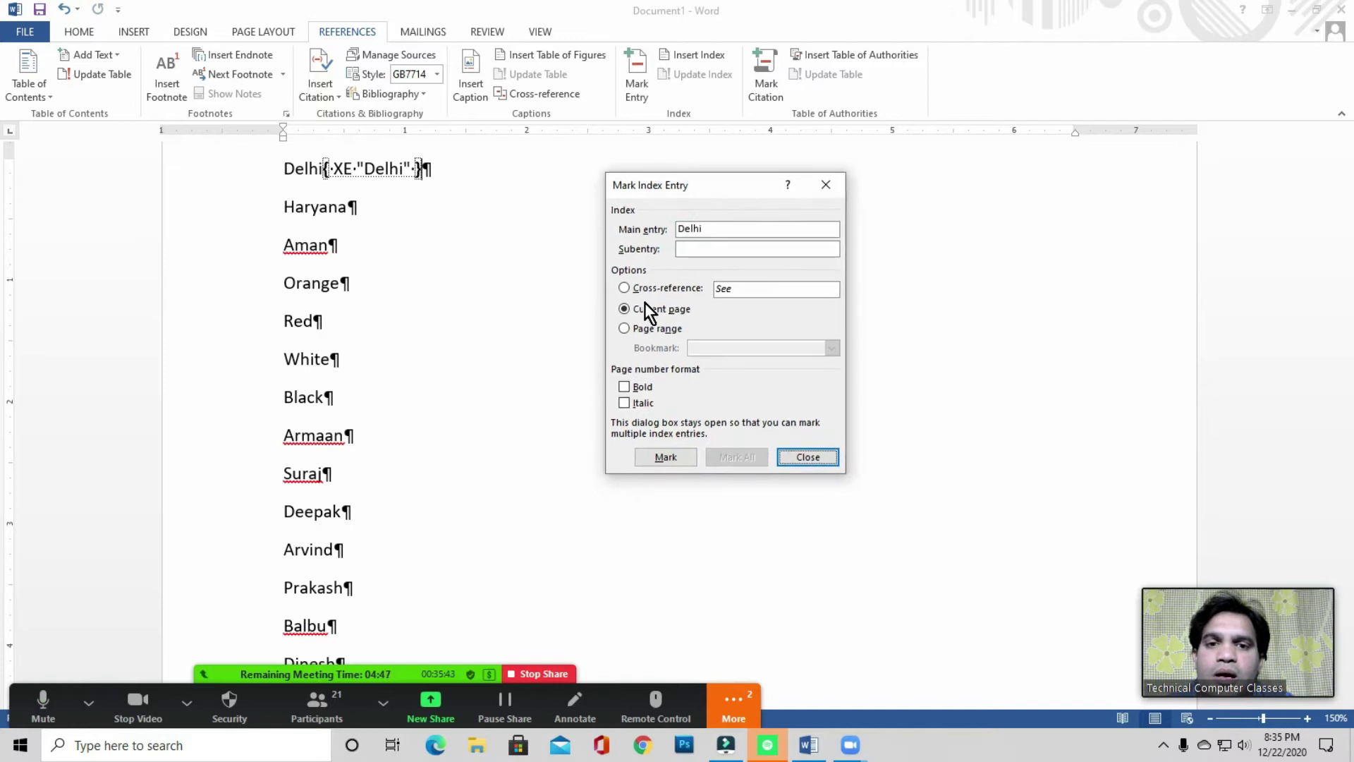
{"action": "left_click", "coordinate": [305, 218]}
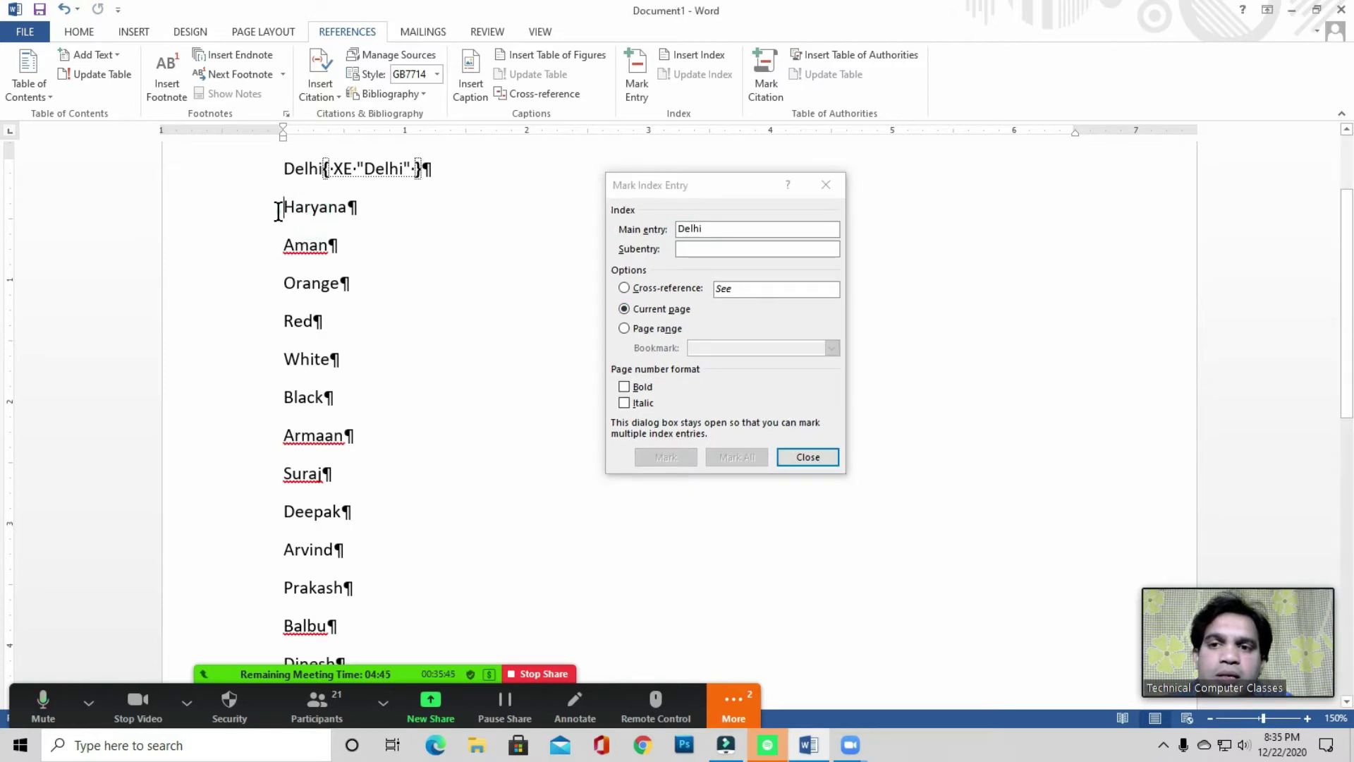
{"action": "left_click_drag", "start_coordinate": [278, 211], "coordinate": [387, 212]}
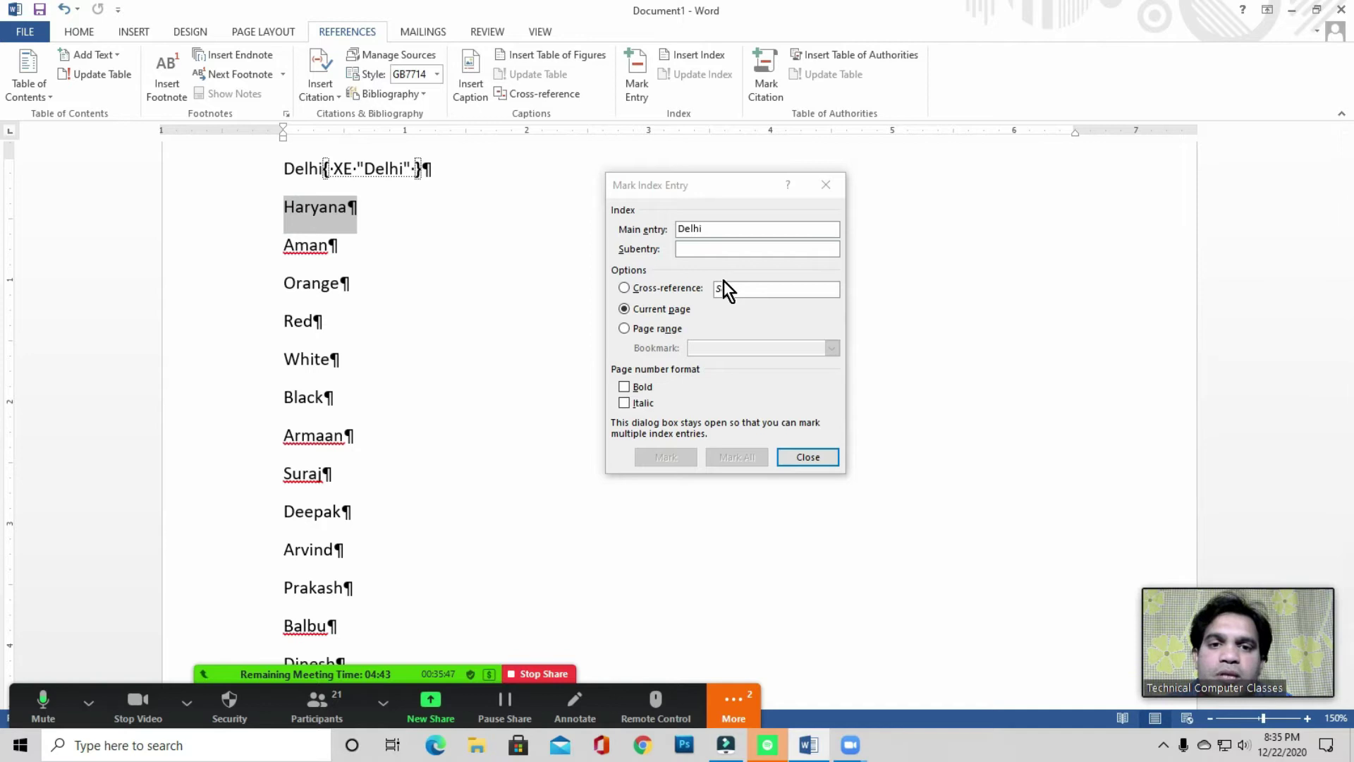
{"action": "left_click_drag", "start_coordinate": [289, 211], "coordinate": [401, 207]}
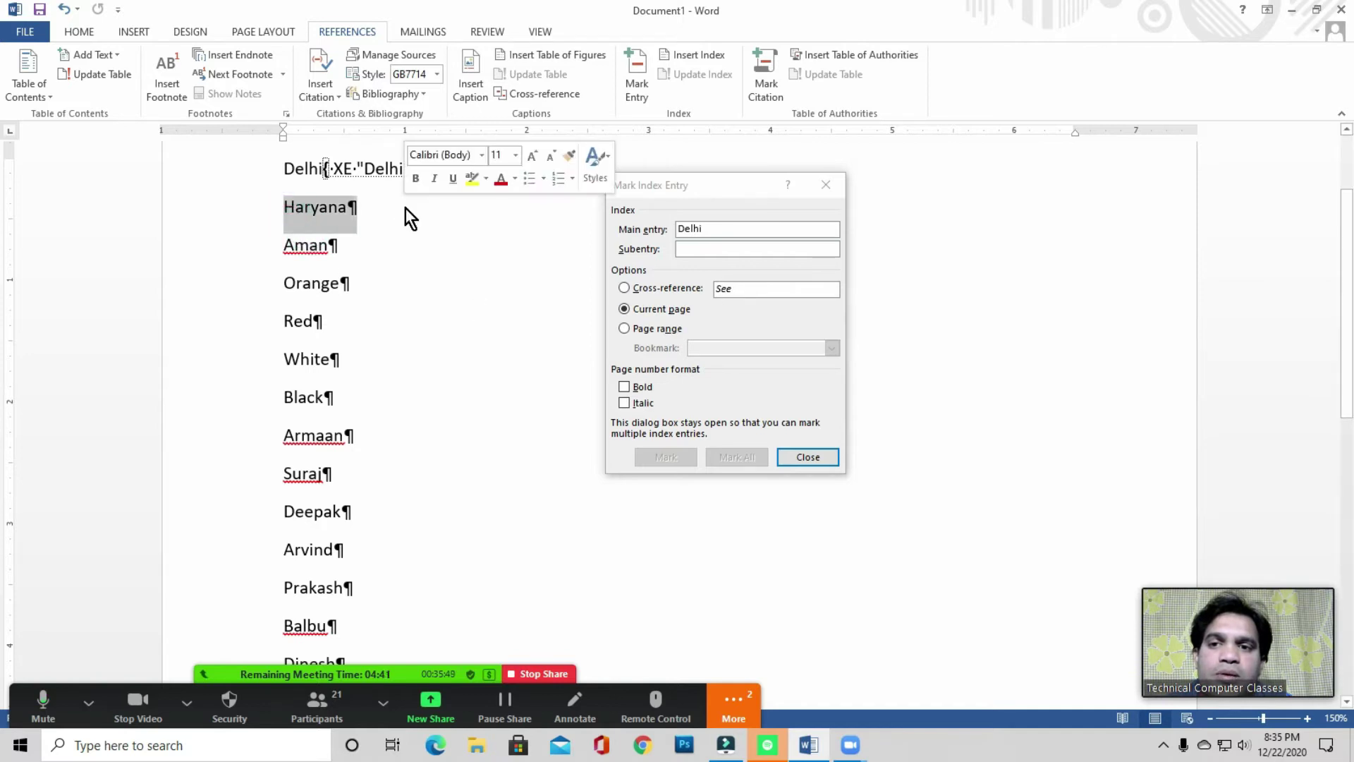
{"action": "left_click", "coordinate": [730, 386]}
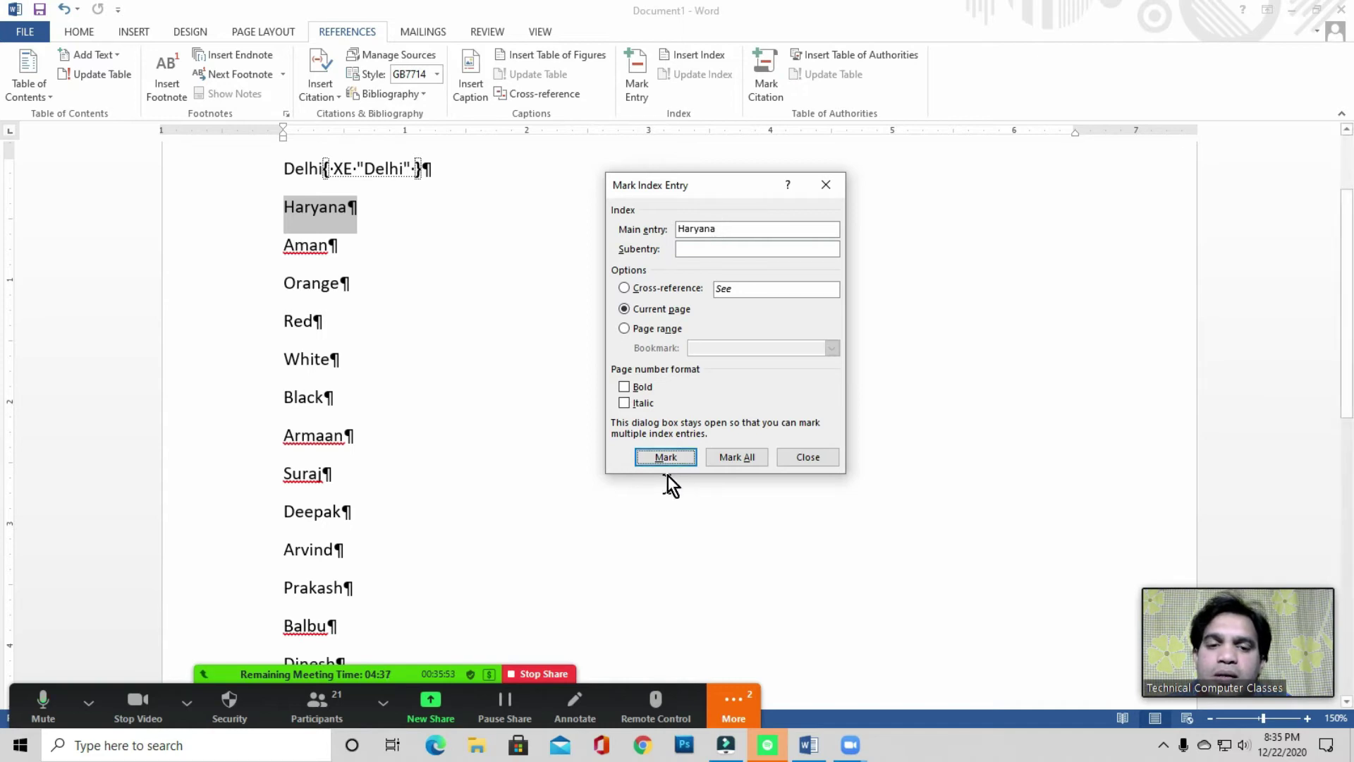
{"action": "left_click", "coordinate": [665, 457]}
- Mark Aman, Orange and Red as index entries
{"action": "left_click", "coordinate": [299, 200]}
{"action": "left_click_drag", "start_coordinate": [282, 210], "coordinate": [390, 209]}
{"action": "left_click", "coordinate": [717, 350]}
{"action": "left_click", "coordinate": [665, 457]}
{"action": "scroll", "coordinate": [309, 218], "scroll_direction": "down", "scroll_amount": 1}
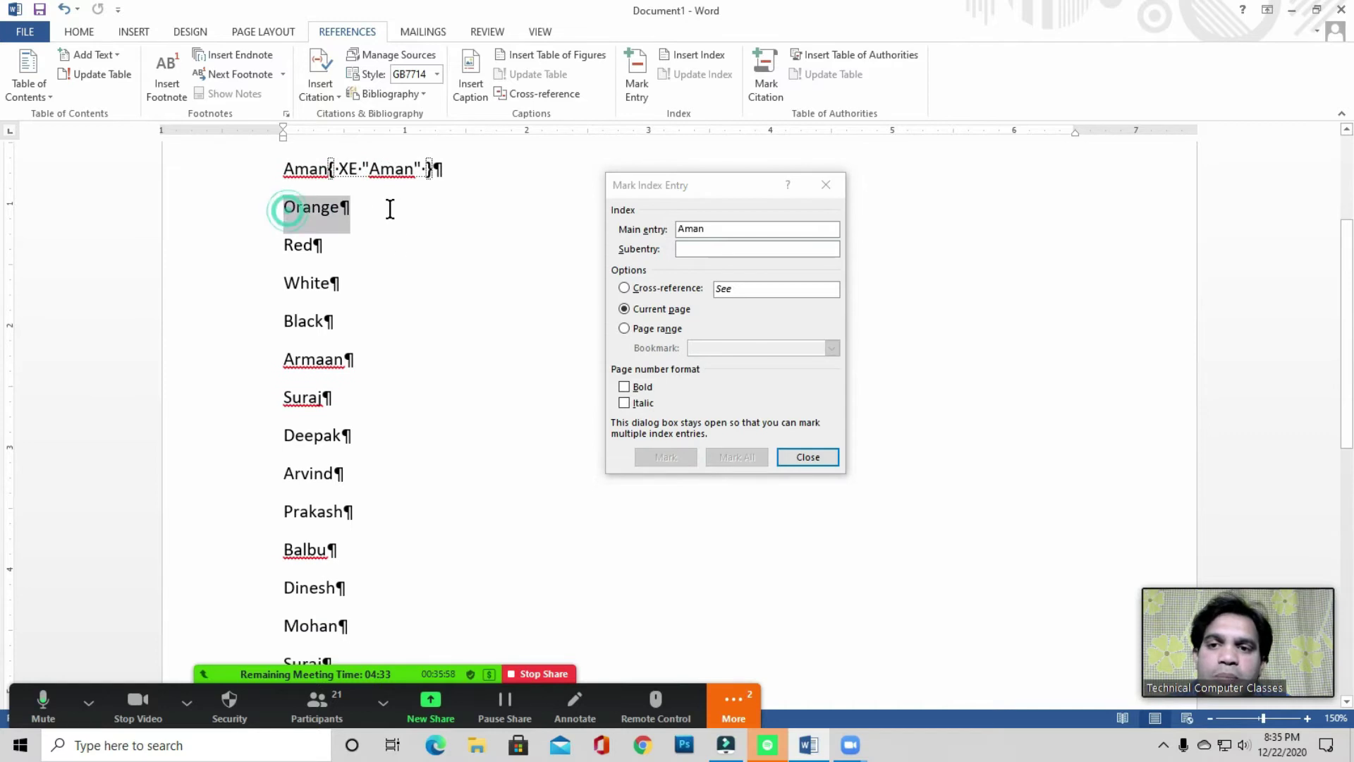
{"action": "left_click", "coordinate": [729, 388]}
{"action": "left_click", "coordinate": [673, 458]}
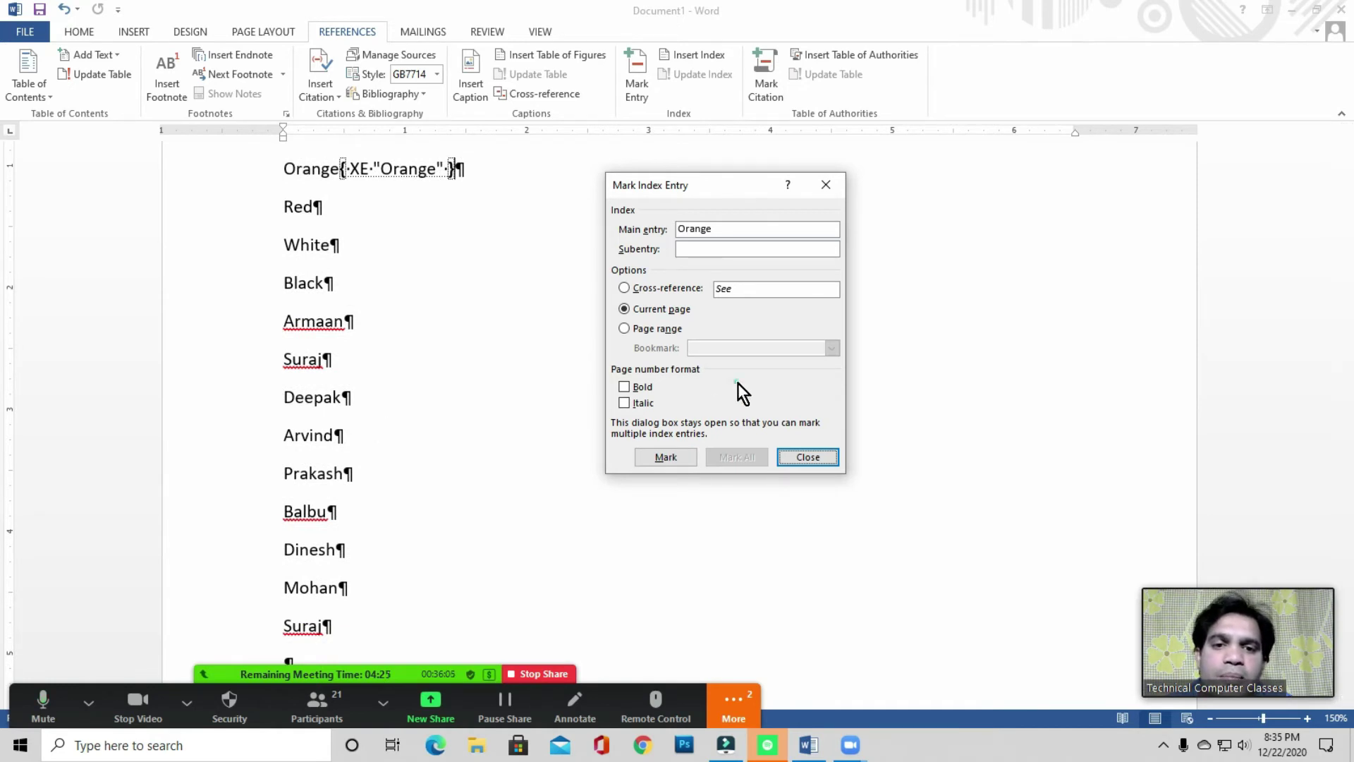
{"action": "left_click_drag", "start_coordinate": [284, 208], "coordinate": [372, 209]}
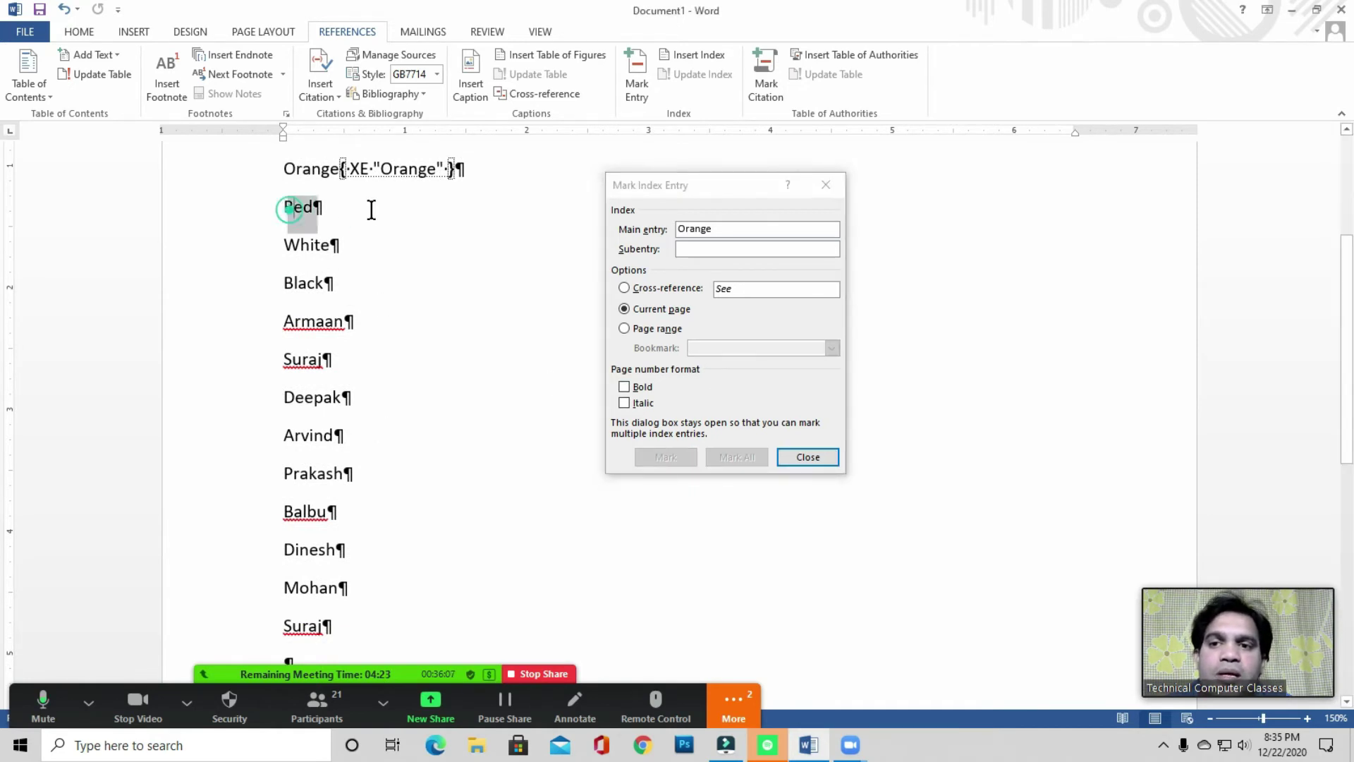
{"action": "left_click", "coordinate": [737, 367]}
{"action": "left_click", "coordinate": [678, 457]}
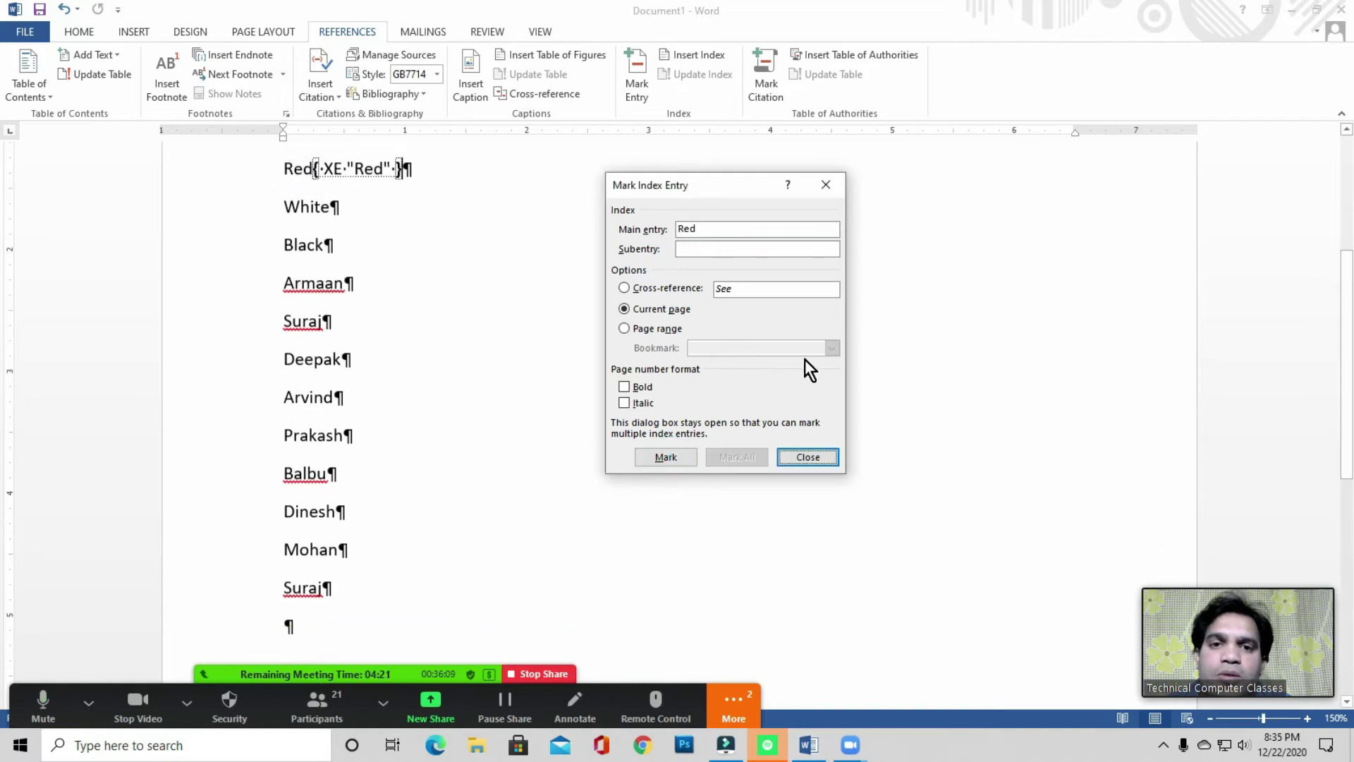
- Mark White, Black and Armaan as index entries
{"action": "left_click", "coordinate": [339, 211]}
{"action": "left_click_drag", "start_coordinate": [284, 208], "coordinate": [369, 208]}
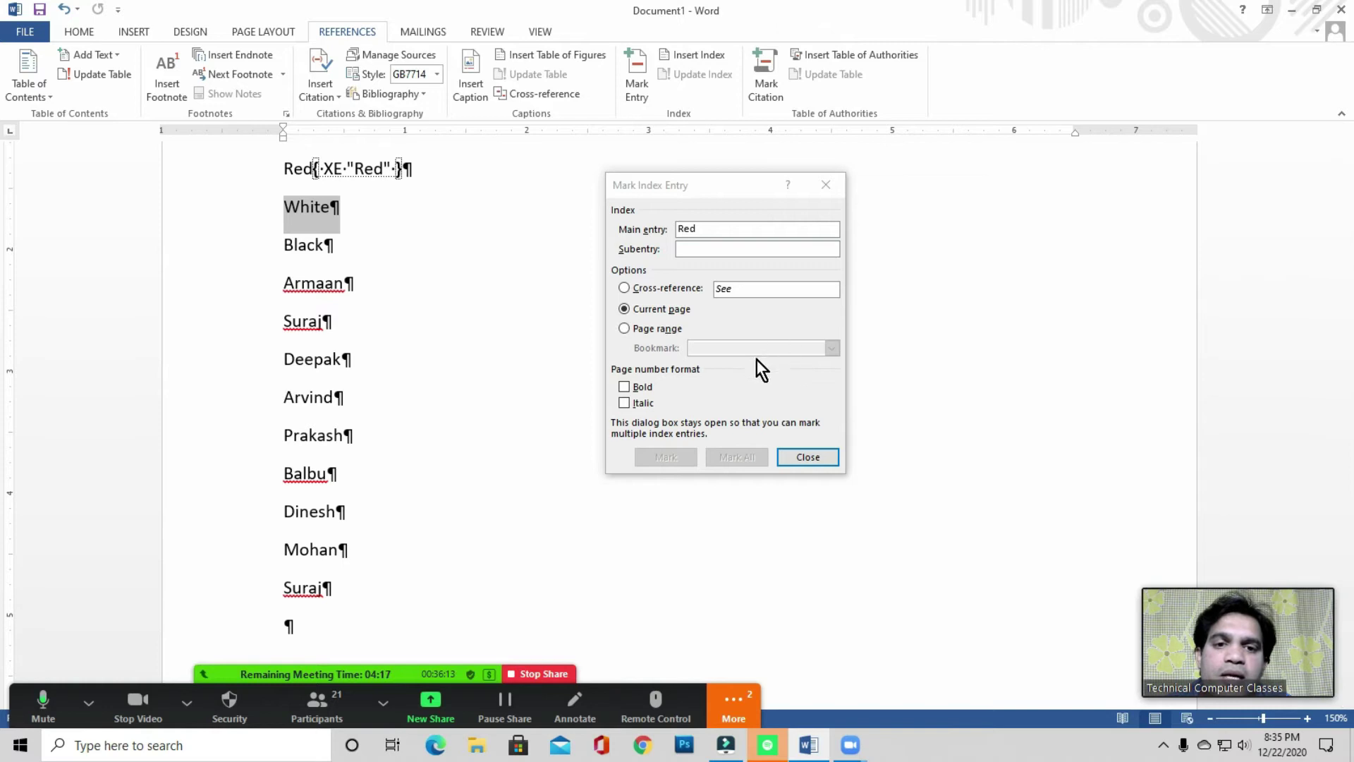
{"action": "left_click", "coordinate": [769, 378]}
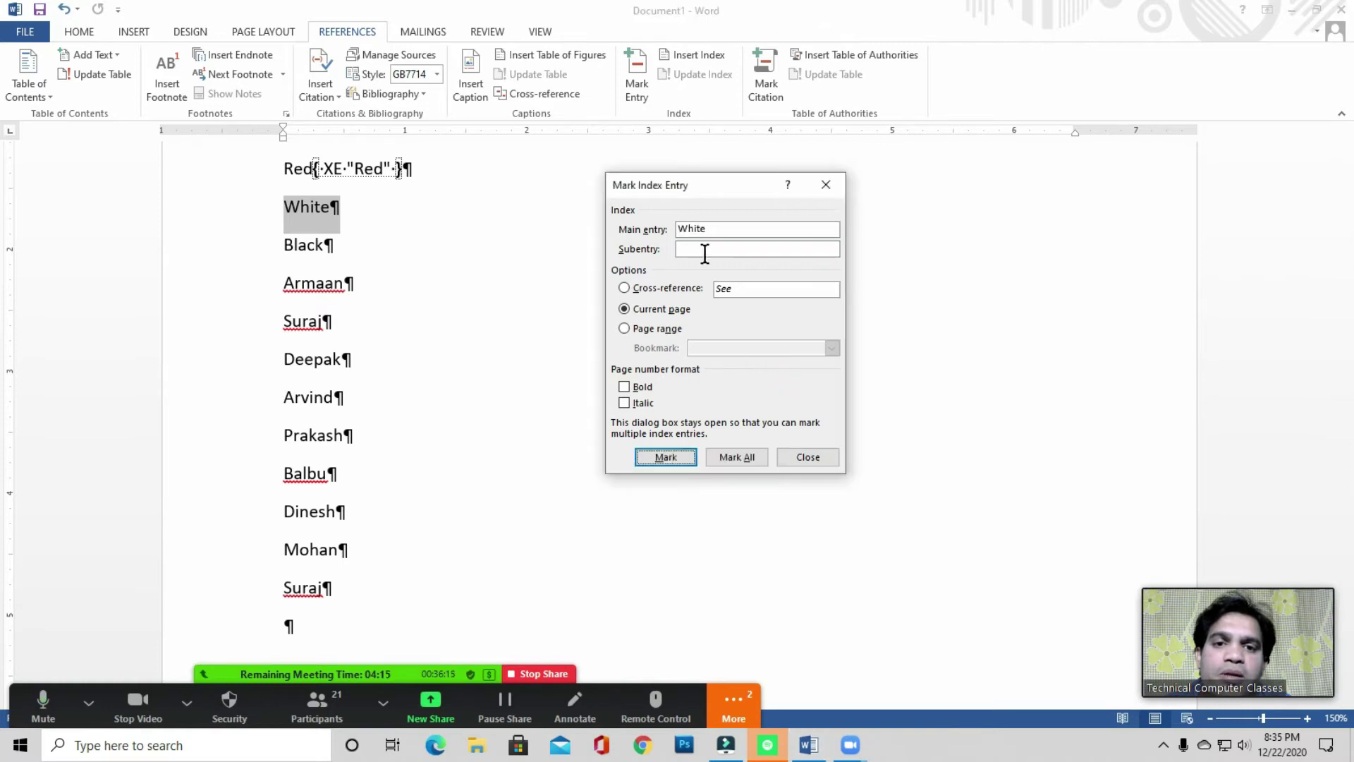
{"action": "left_click", "coordinate": [665, 457]}
{"action": "left_click_drag", "start_coordinate": [283, 209], "coordinate": [323, 209]}
{"action": "left_click", "coordinate": [750, 384]}
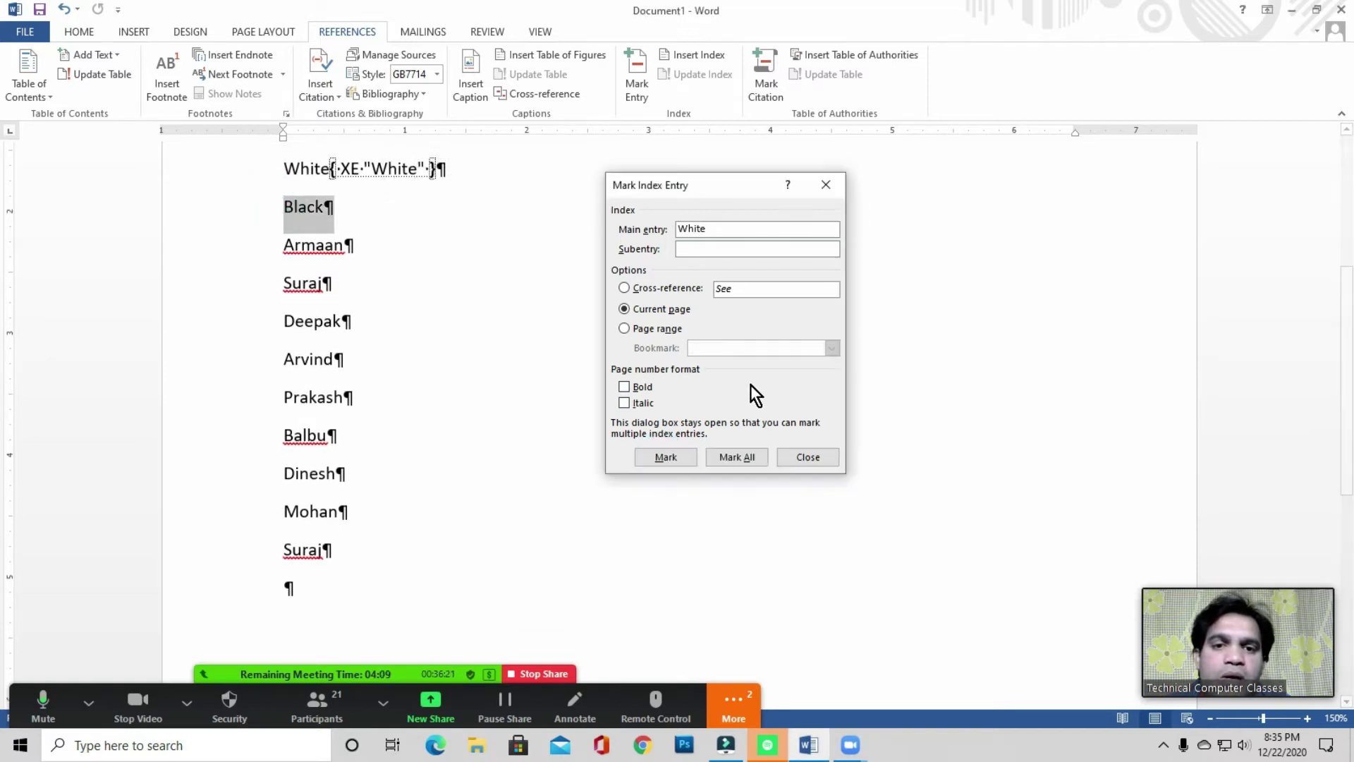
{"action": "left_click", "coordinate": [666, 457]}
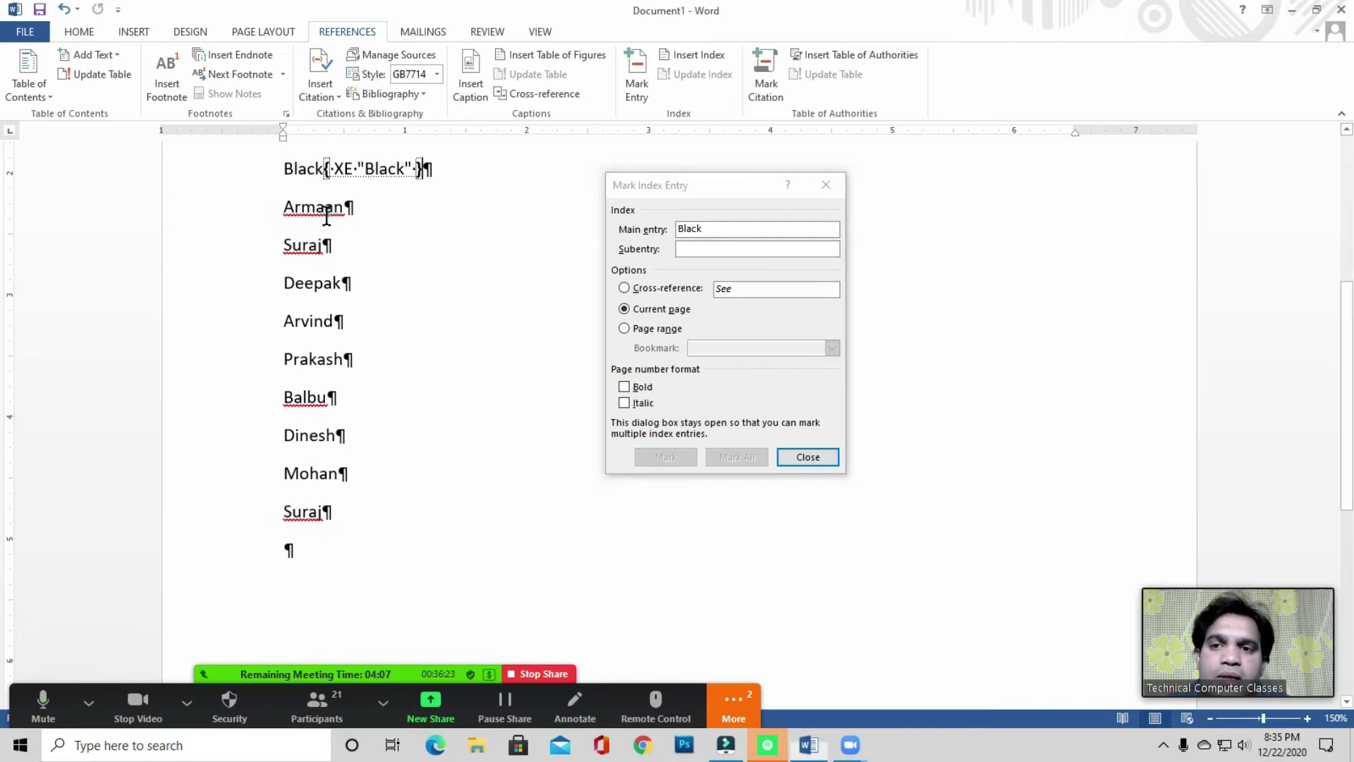
{"action": "left_click_drag", "start_coordinate": [272, 212], "coordinate": [385, 210]}
{"action": "left_click", "coordinate": [705, 370]}
{"action": "left_click", "coordinate": [665, 457]}
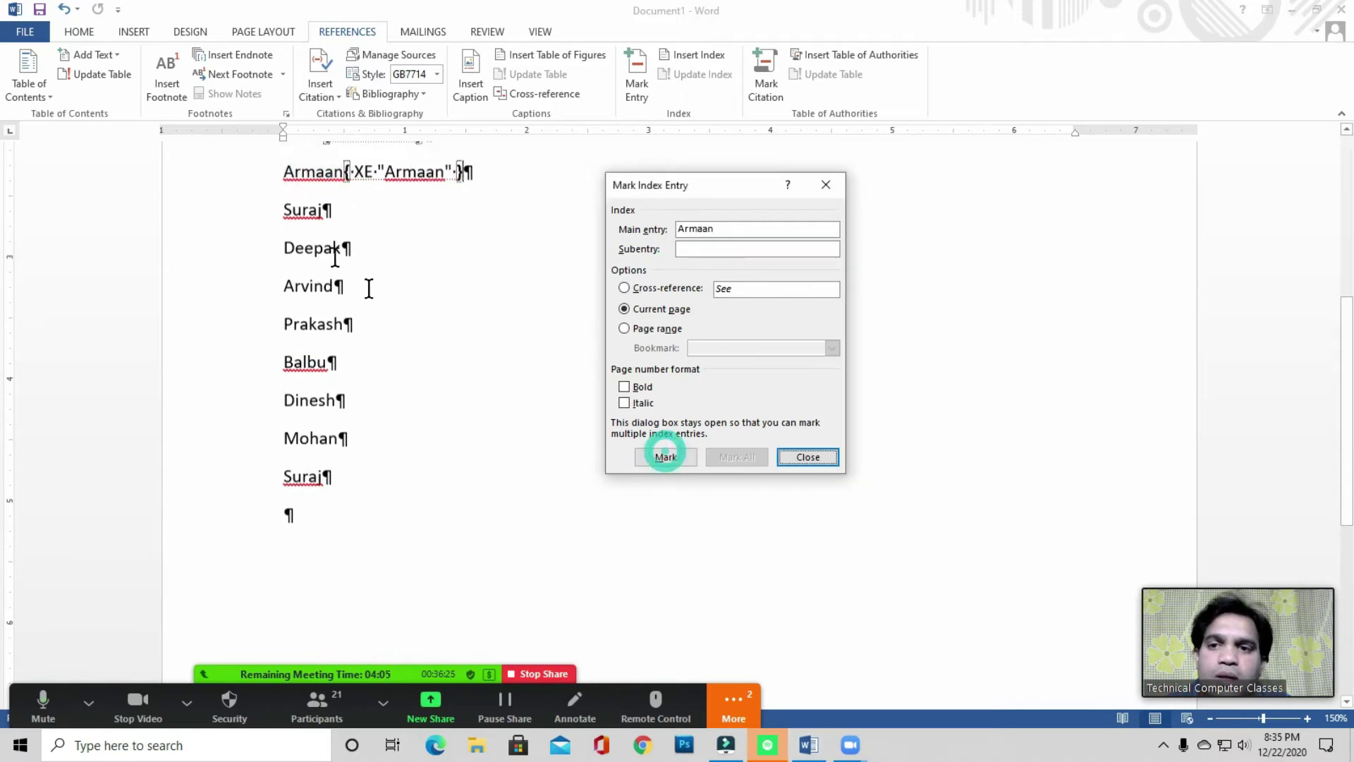
- Mark Suraj, Deepak, Arvind and Prakash as index entries
{"action": "left_click", "coordinate": [297, 184]}
{"action": "left_click_drag", "start_coordinate": [299, 211], "coordinate": [378, 212]}
{"action": "left_click", "coordinate": [694, 367]}
{"action": "left_click", "coordinate": [666, 457]}
{"action": "left_click", "coordinate": [708, 404]}
{"action": "left_click", "coordinate": [666, 457]}
{"action": "left_click", "coordinate": [698, 381]}
{"action": "left_click", "coordinate": [665, 457]}
{"action": "left_click", "coordinate": [713, 371]}
{"action": "left_click", "coordinate": [666, 457]}
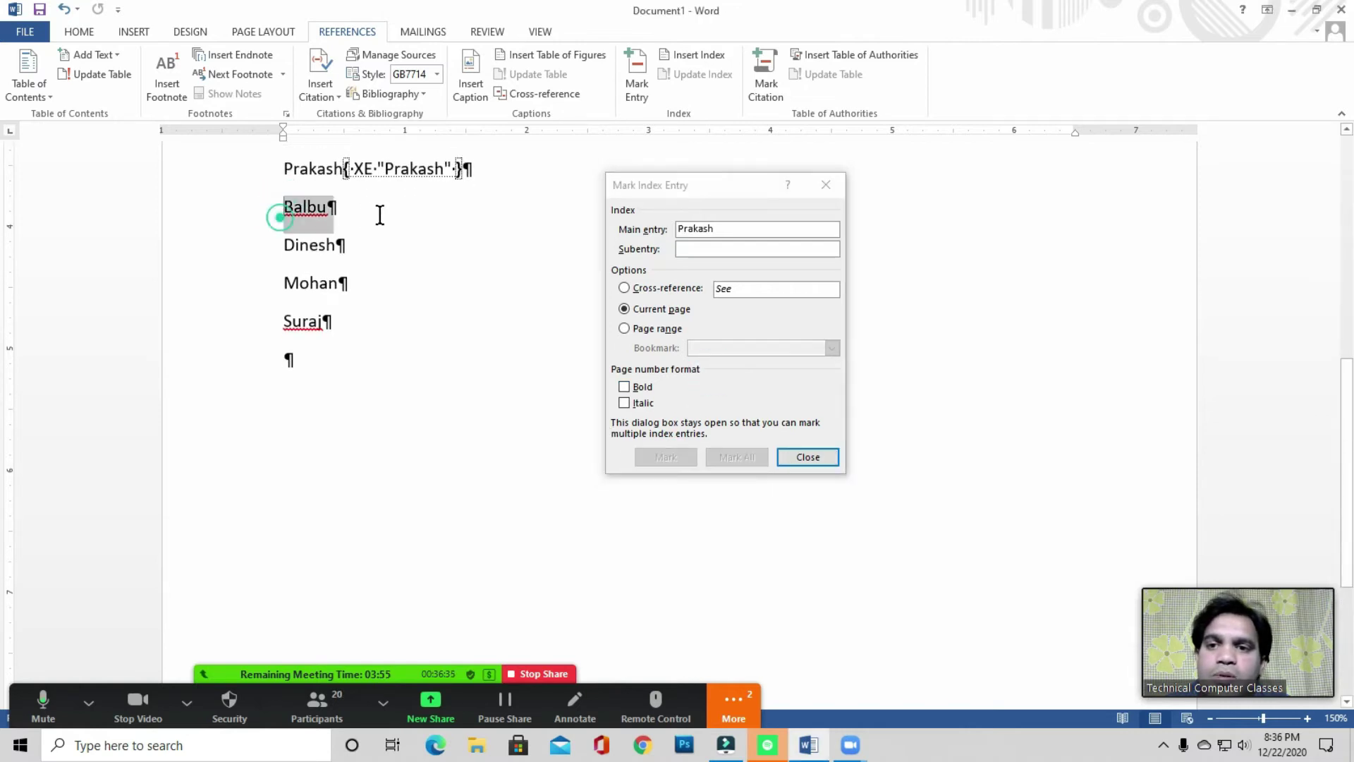
- Mark Balbu, Dinesh, Mohan and the final Suraj, then close the Mark Index Entry dialog
{"action": "left_click", "coordinate": [726, 379]}
{"action": "left_click", "coordinate": [673, 458]}
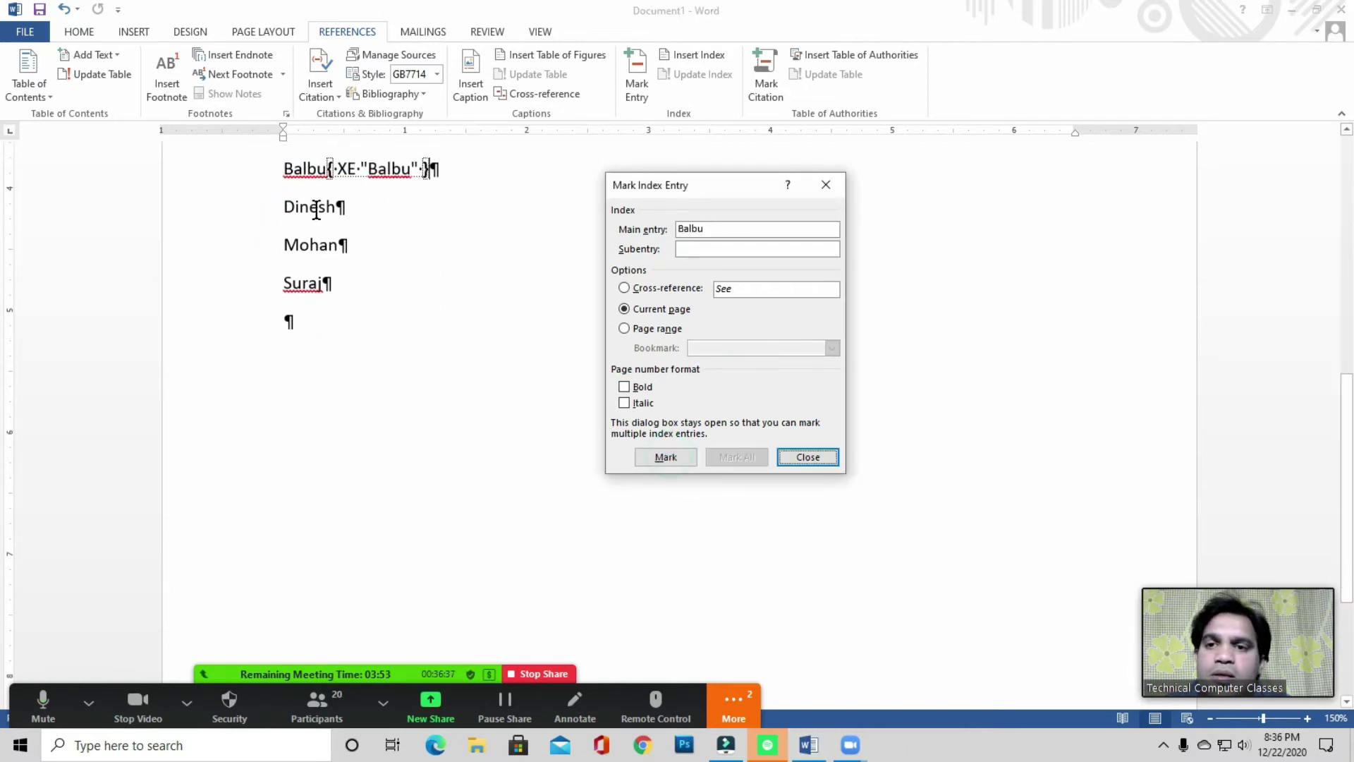
{"action": "left_click_drag", "start_coordinate": [283, 209], "coordinate": [396, 212]}
{"action": "left_click", "coordinate": [726, 381]}
{"action": "left_click", "coordinate": [665, 457]}
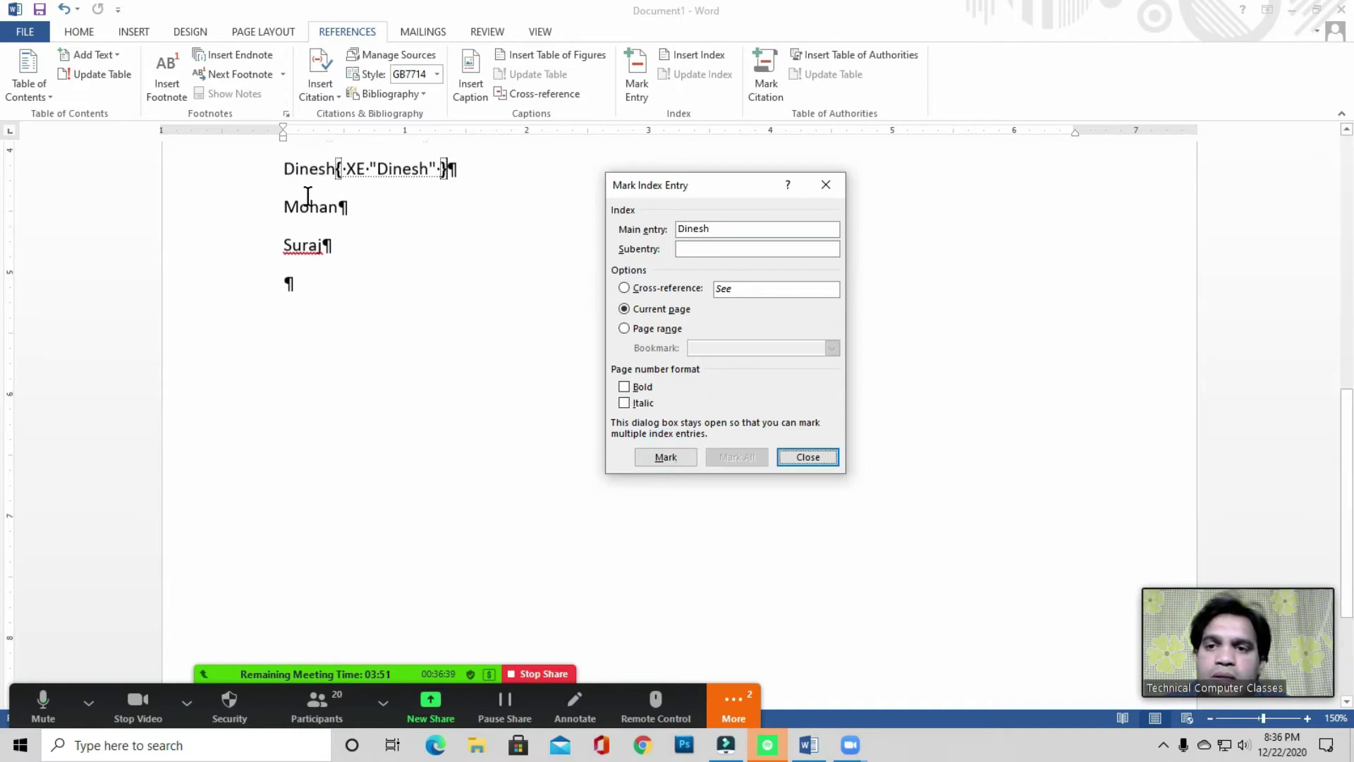
{"action": "left_click", "coordinate": [285, 208]}
{"action": "double_click", "coordinate": [318, 210]}
{"action": "left_click", "coordinate": [759, 348]}
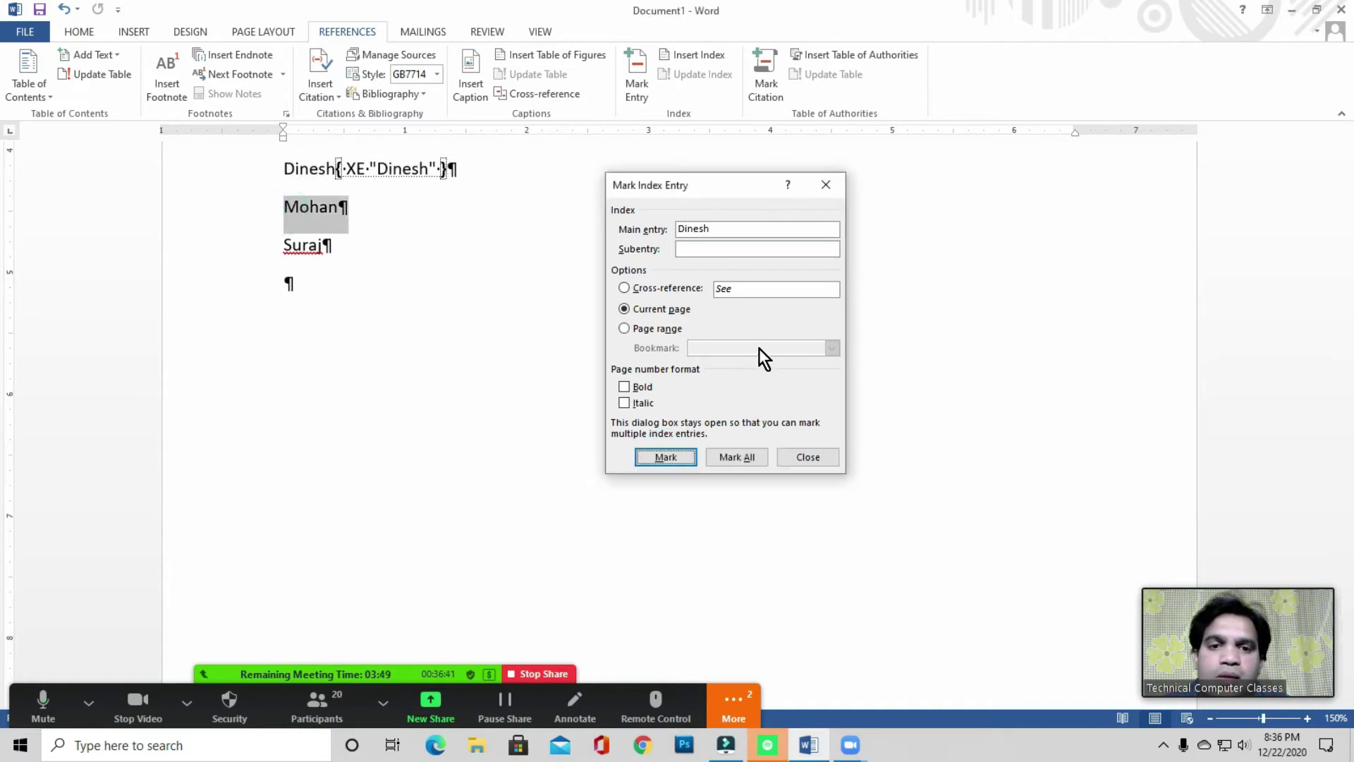
{"action": "left_click", "coordinate": [684, 462]}
{"action": "double_click", "coordinate": [301, 227]}
{"action": "left_click", "coordinate": [715, 364]}
{"action": "left_click", "coordinate": [673, 458]}
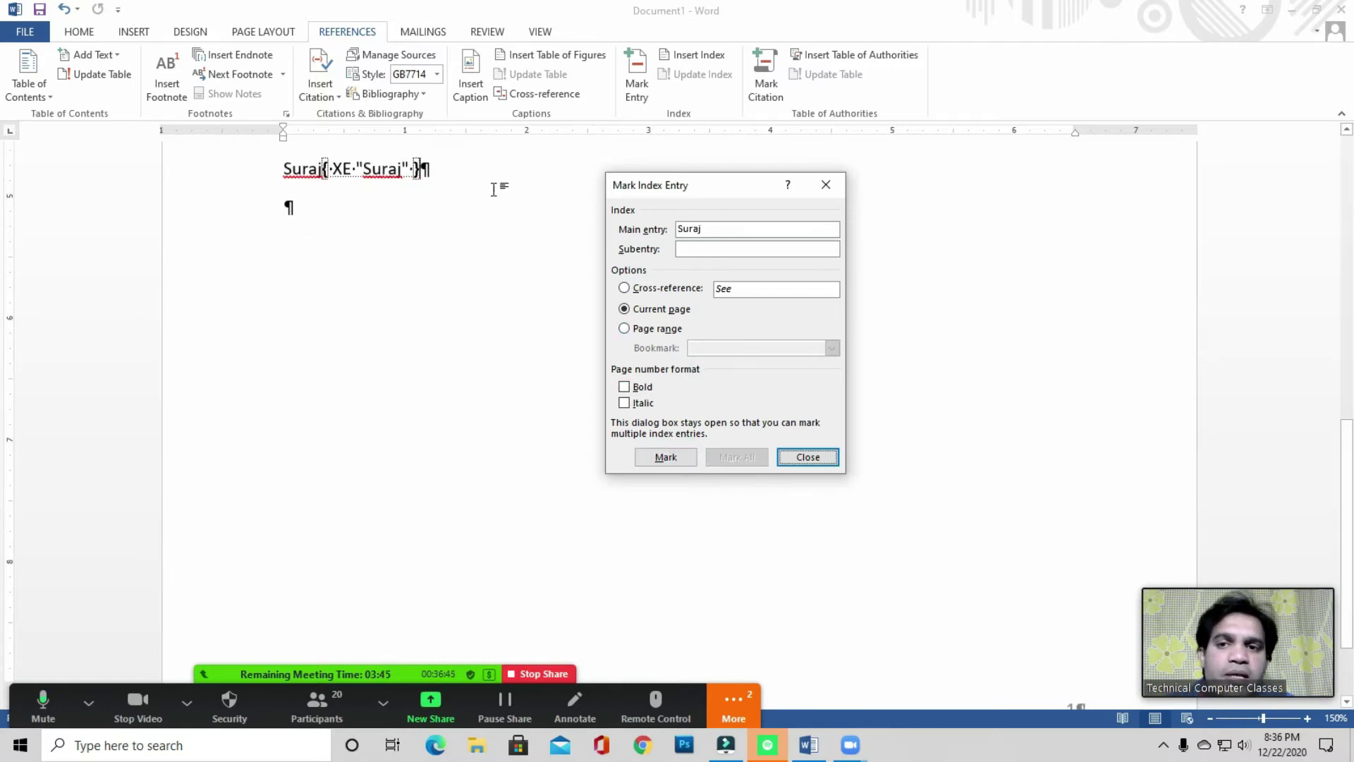
{"action": "left_click", "coordinate": [808, 457]}
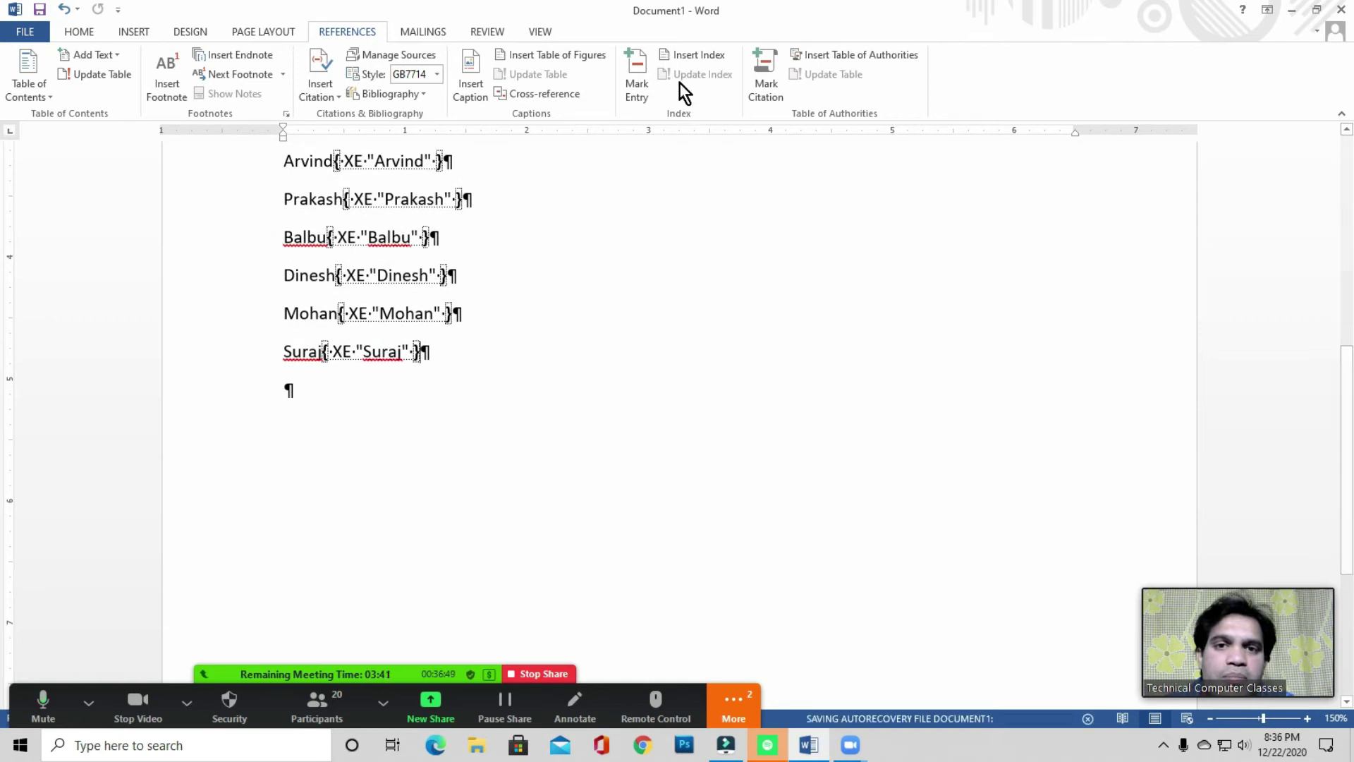
- Turn off Show/Hide ¶ to hide the XE fields, then add empty lines below Suraj
{"action": "left_click", "coordinate": [462, 351]}
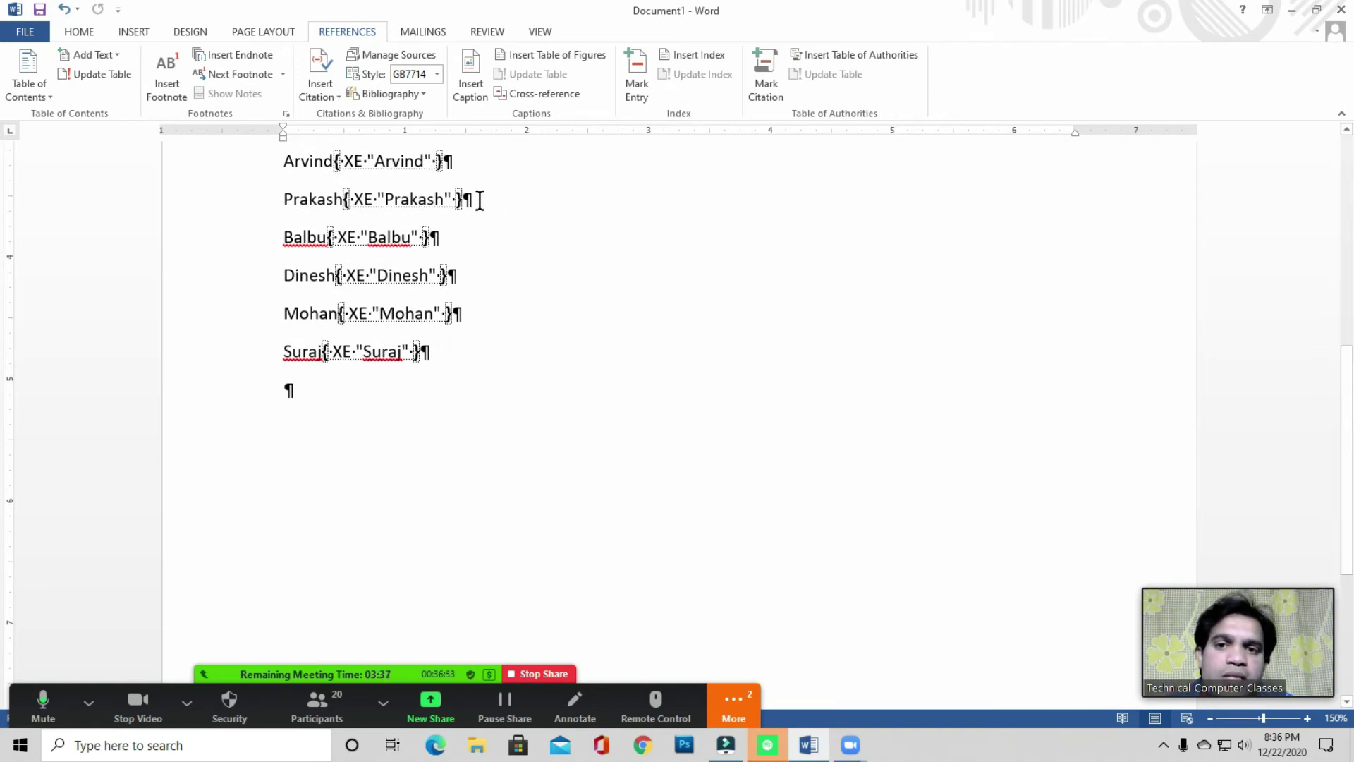
{"action": "left_click", "coordinate": [83, 33]}
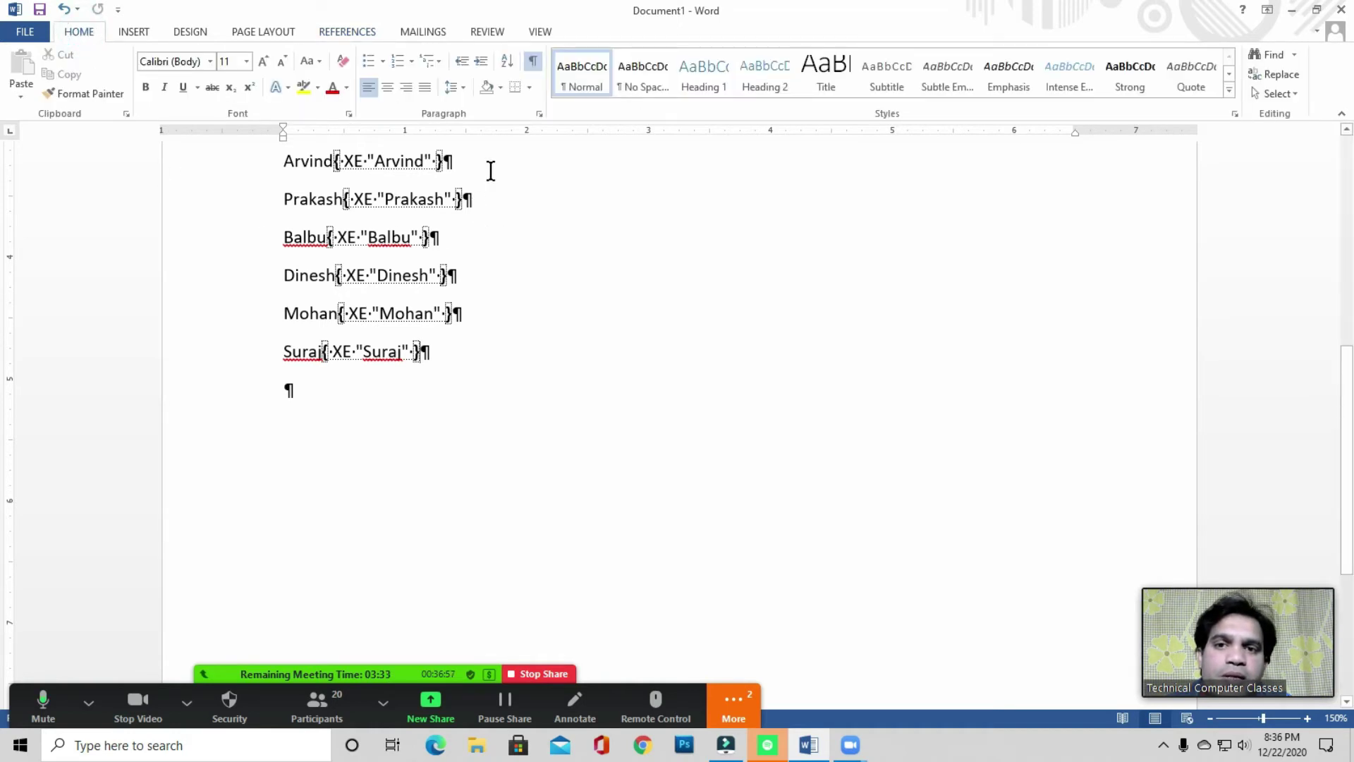
{"action": "left_click", "coordinate": [534, 62]}
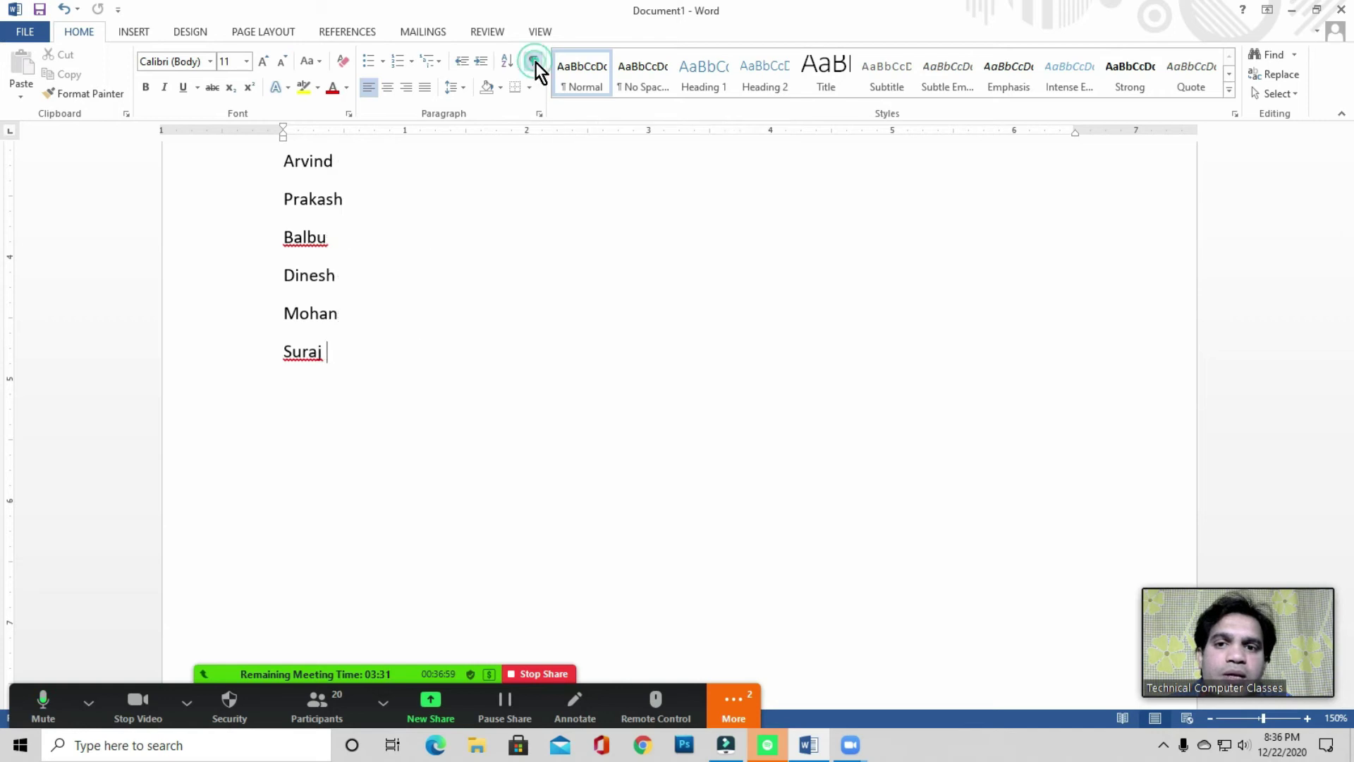
{"action": "left_click", "coordinate": [359, 345]}
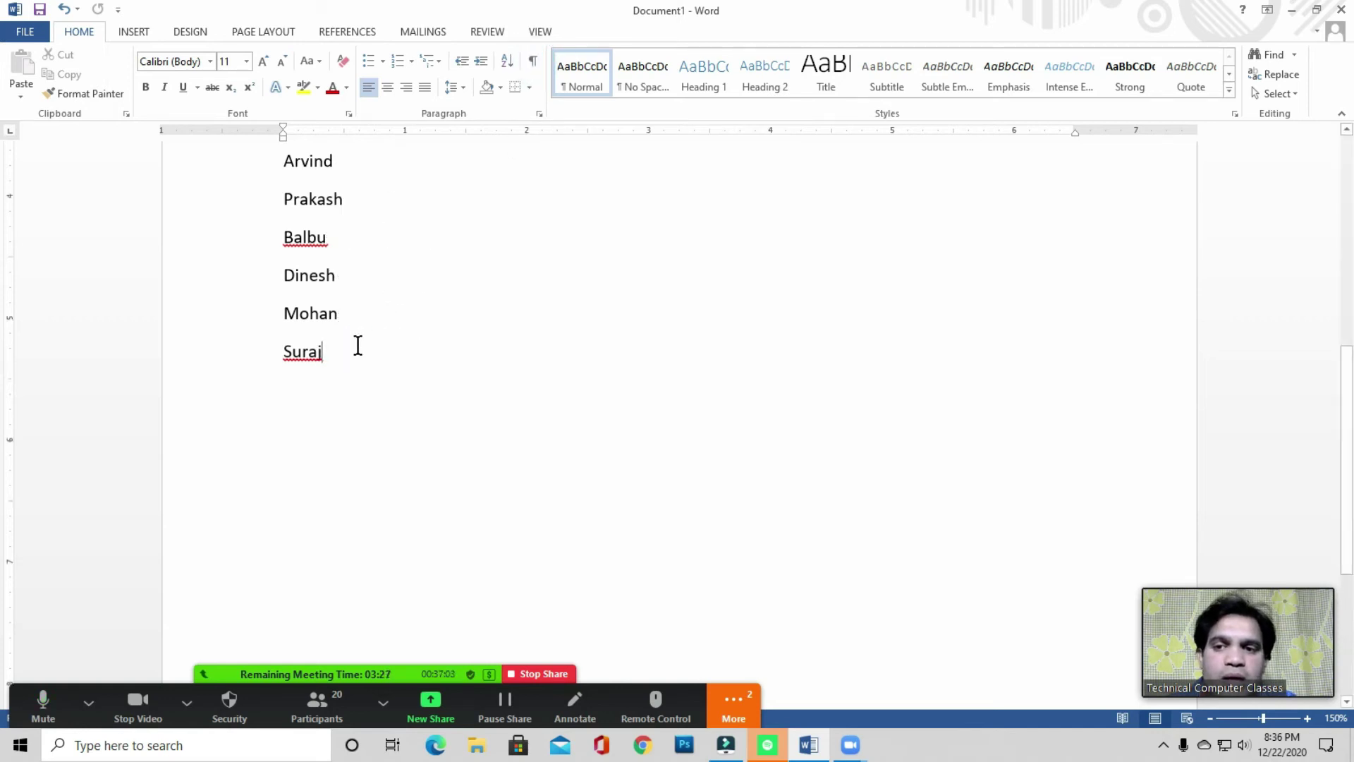
{"action": "scroll", "coordinate": [357, 346], "scroll_direction": "down", "scroll_amount": 3}
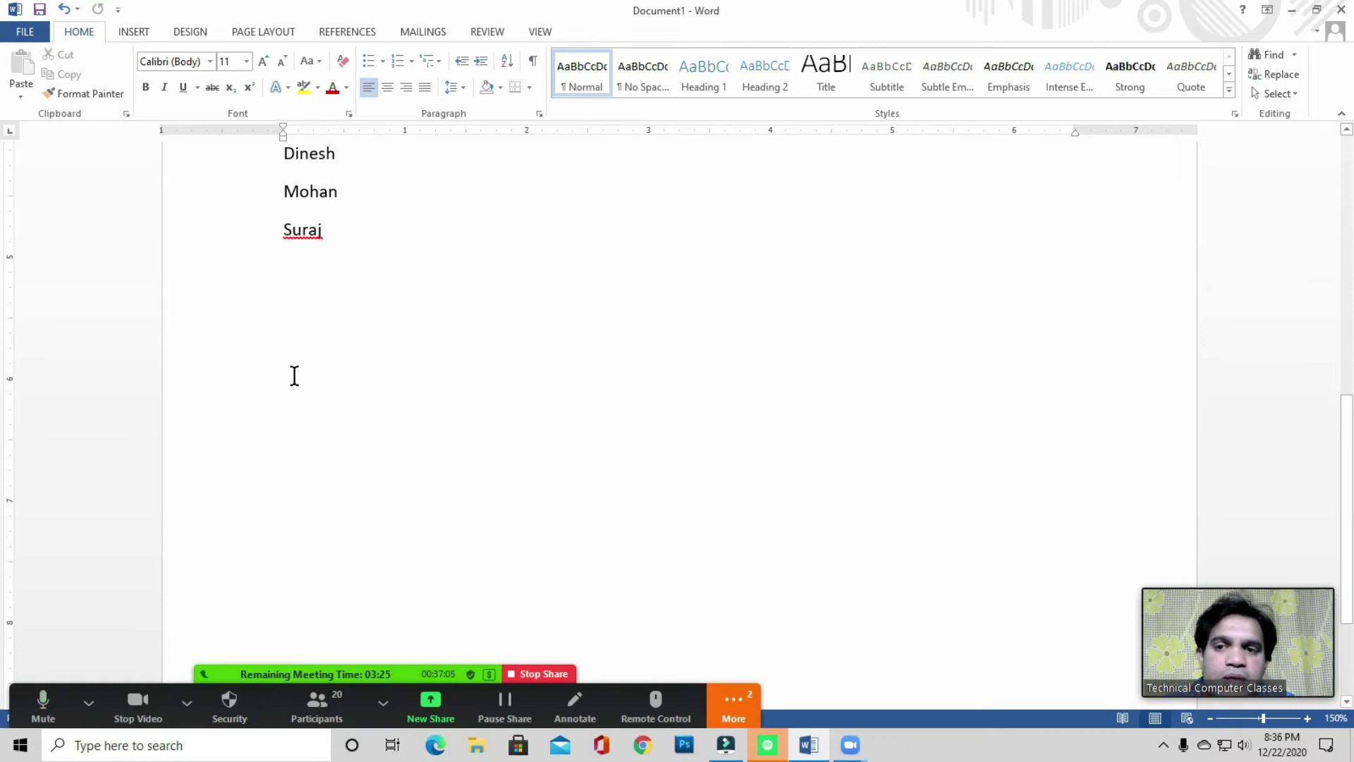
{"action": "key", "text": "Return"}
{"action": "key", "text": "Return"}
{"action": "left_click", "coordinate": [353, 247]}
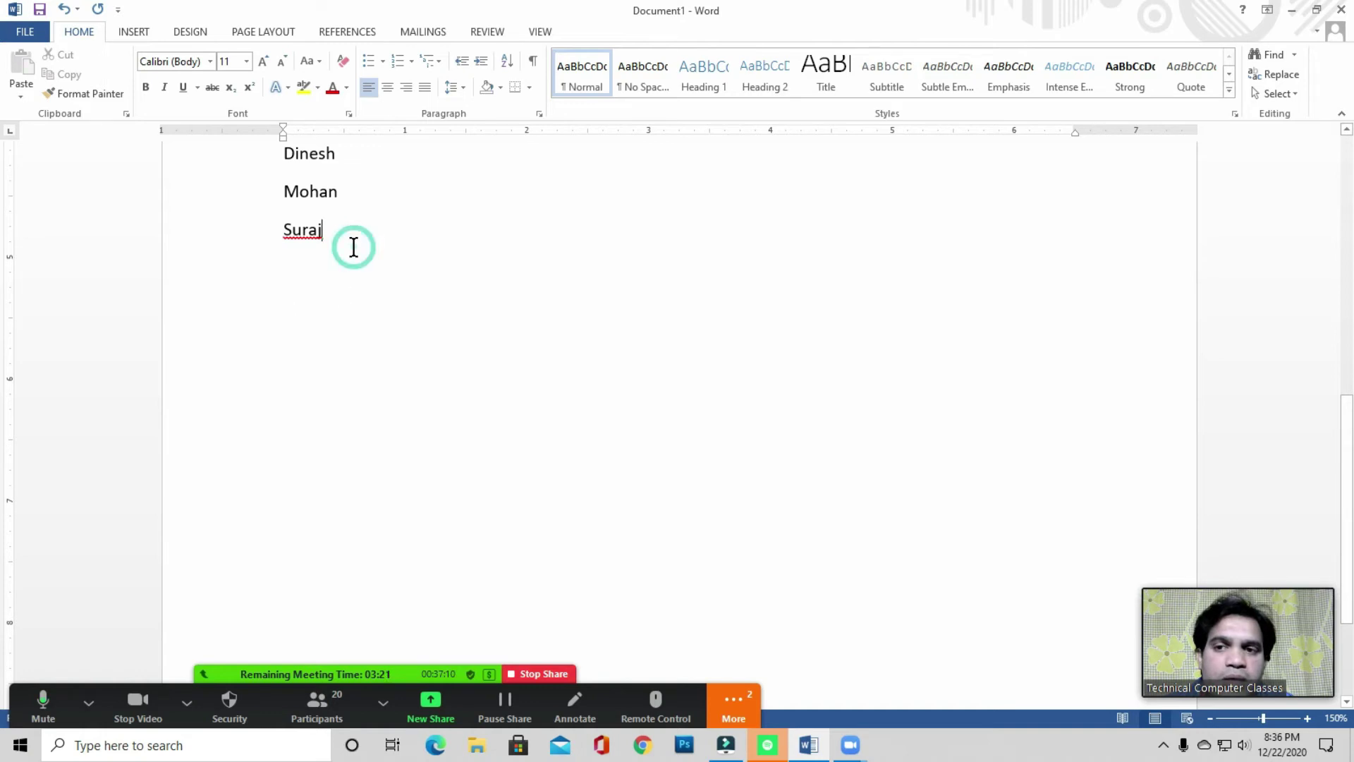
- Insert a Blank Page after the name list and put the cursor at its top
{"action": "left_click", "coordinate": [136, 33]}
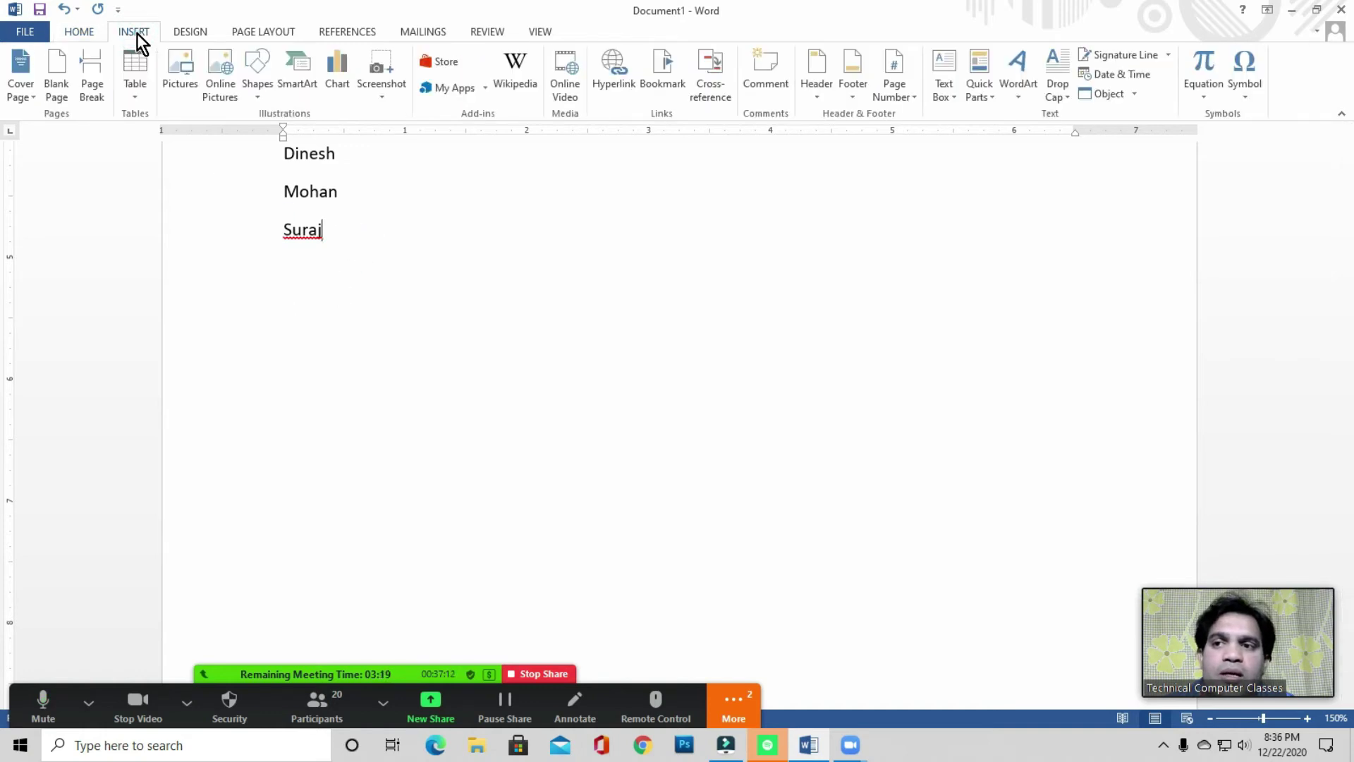
{"action": "left_click", "coordinate": [57, 93]}
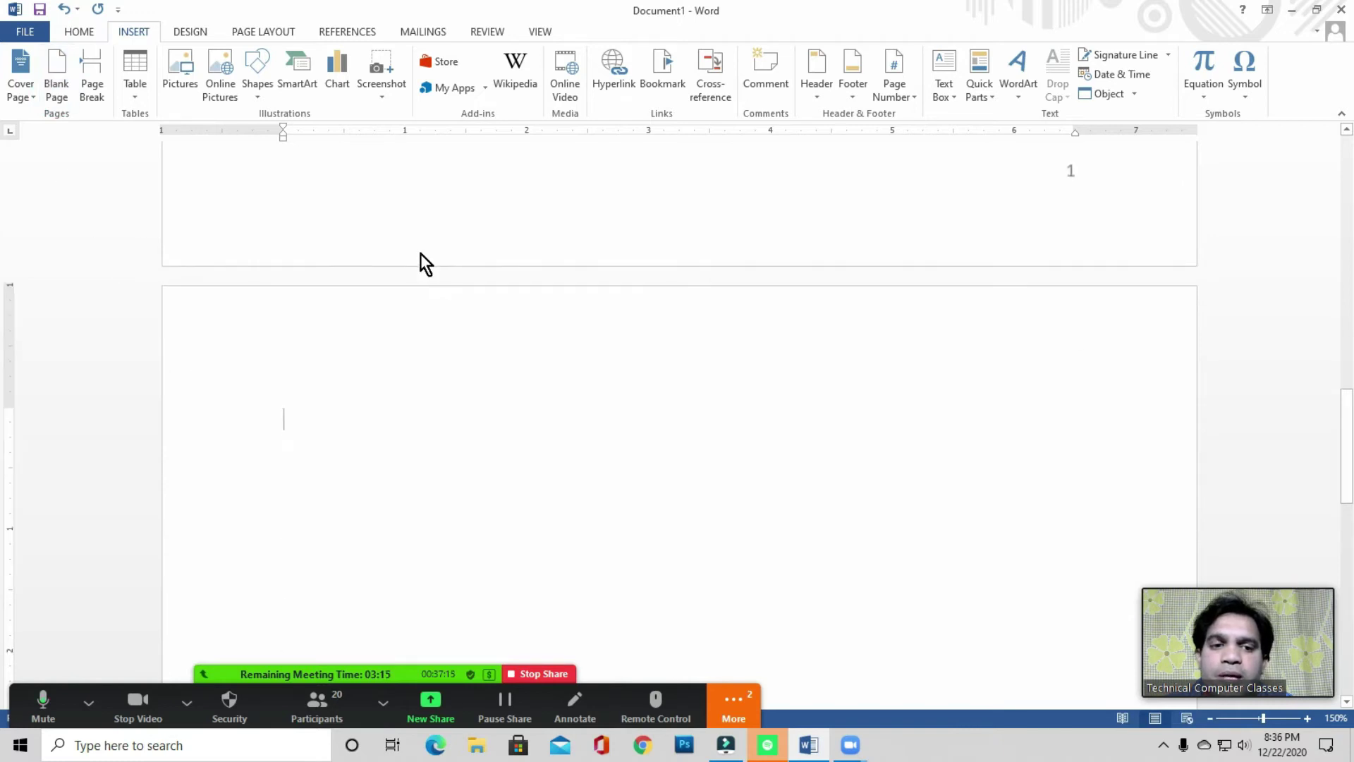
{"action": "left_click", "coordinate": [309, 426]}
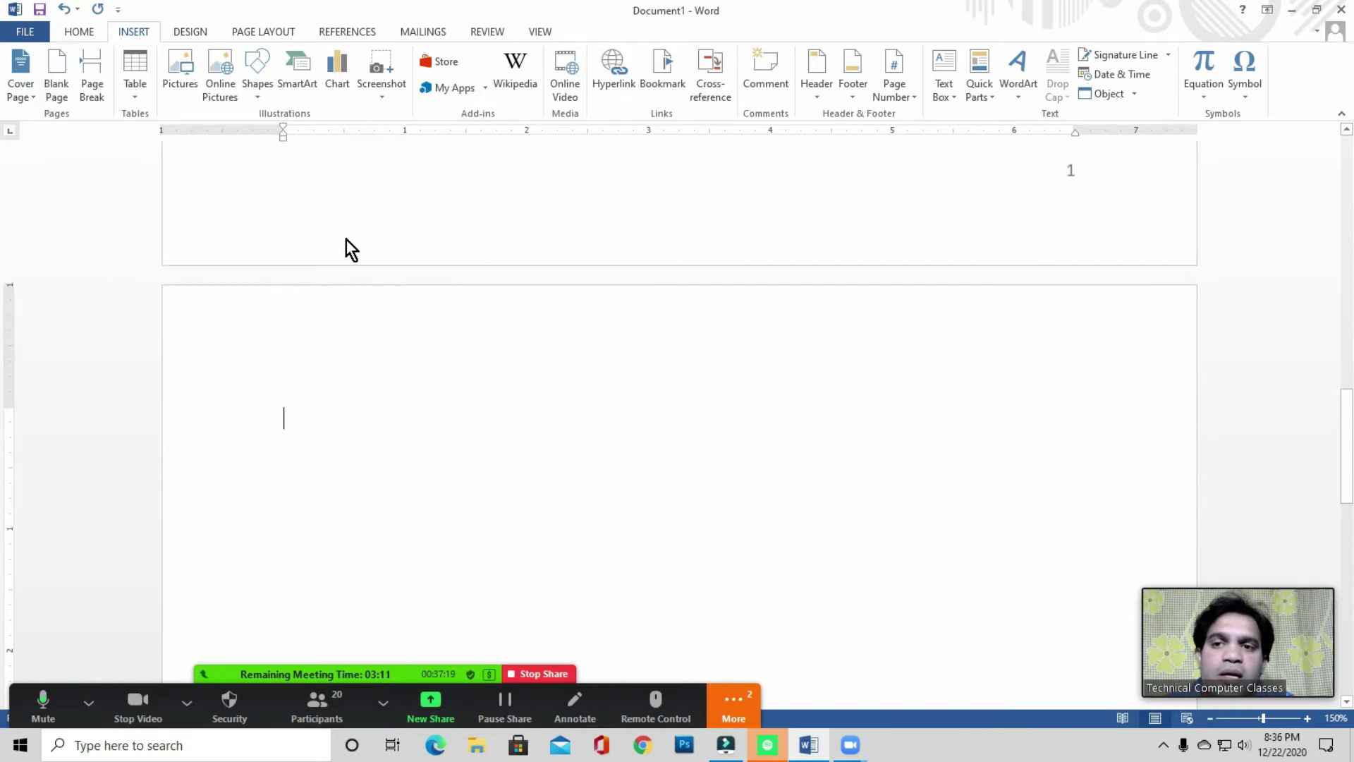
{"action": "left_click", "coordinate": [348, 33]}
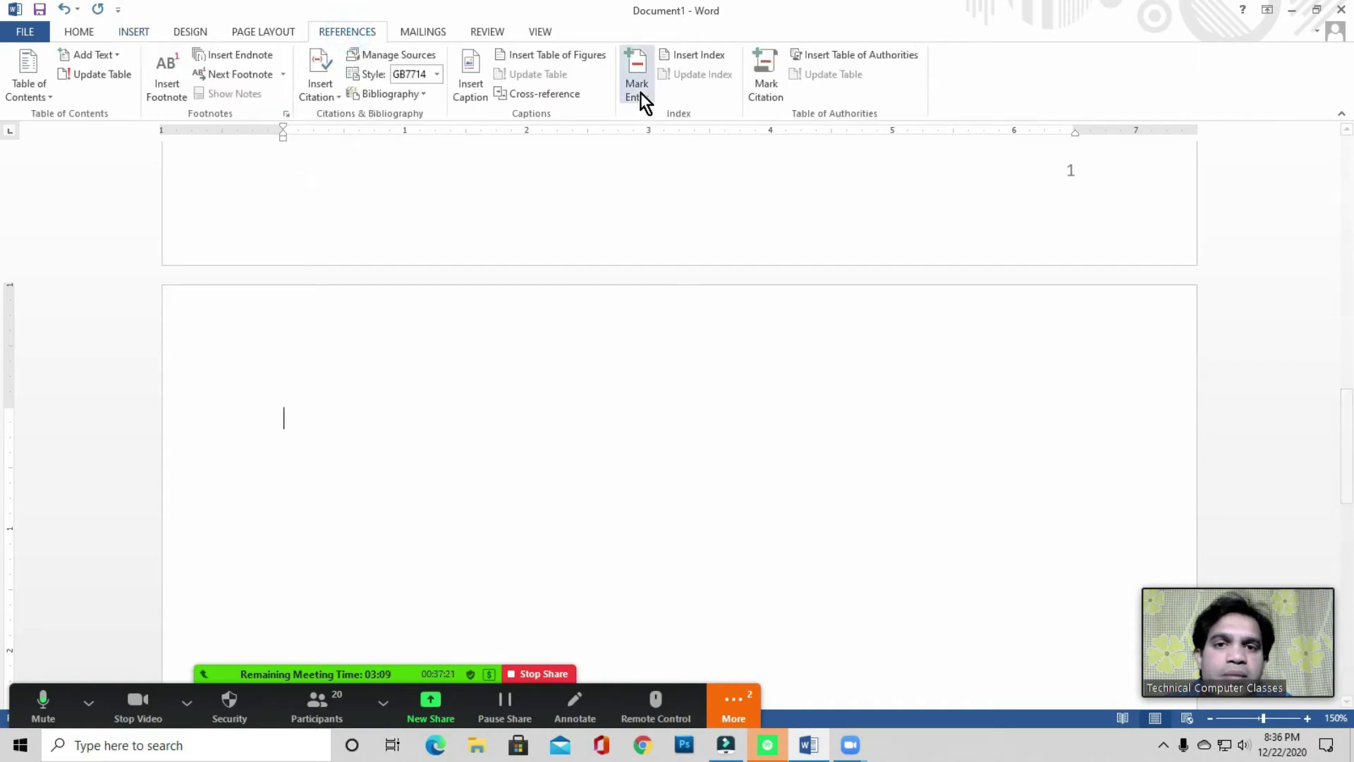
{"action": "left_click", "coordinate": [304, 417]}
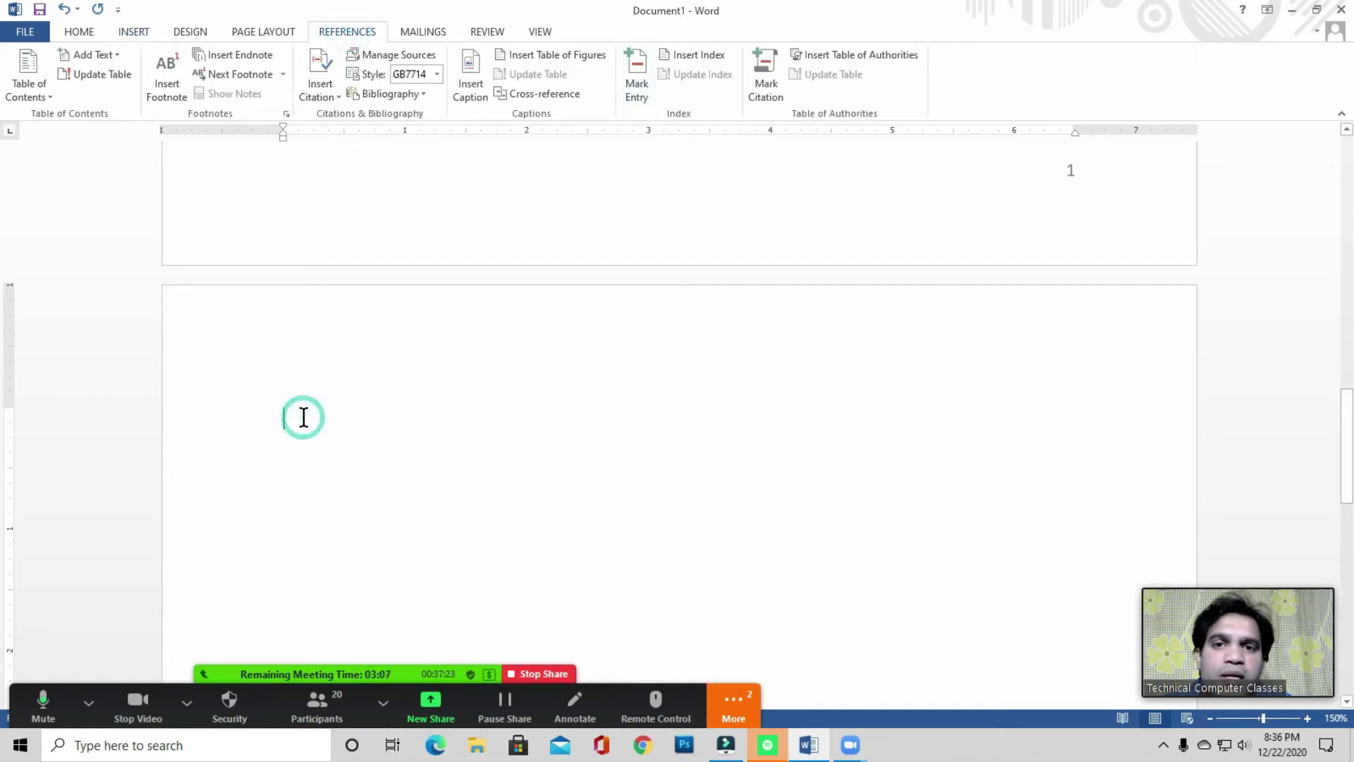
- Insert an index on the blank page in Fancy format after previewing Classic and Modern
{"action": "left_click", "coordinate": [701, 56]}
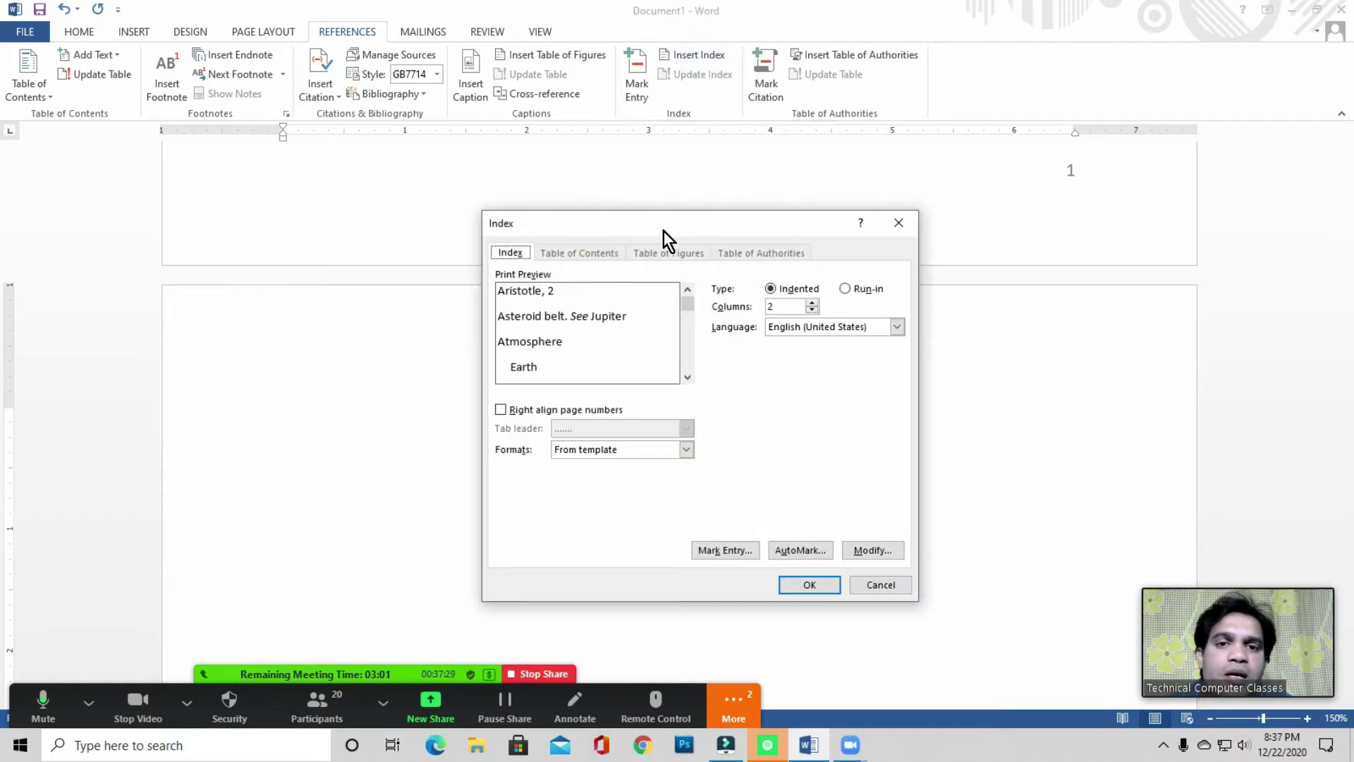
{"action": "left_click_drag", "start_coordinate": [663, 230], "coordinate": [659, 193]}
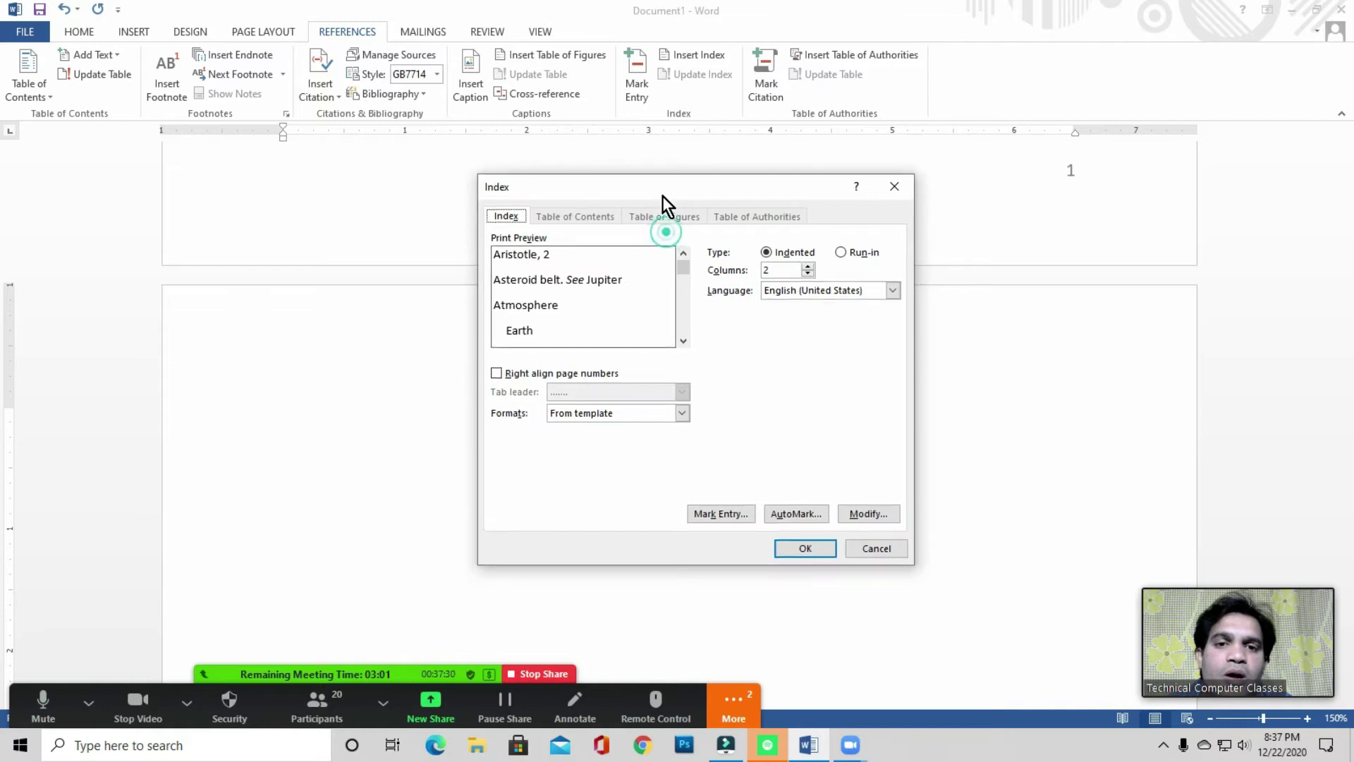
{"action": "left_click", "coordinate": [583, 409]}
{"action": "left_click", "coordinate": [571, 439]}
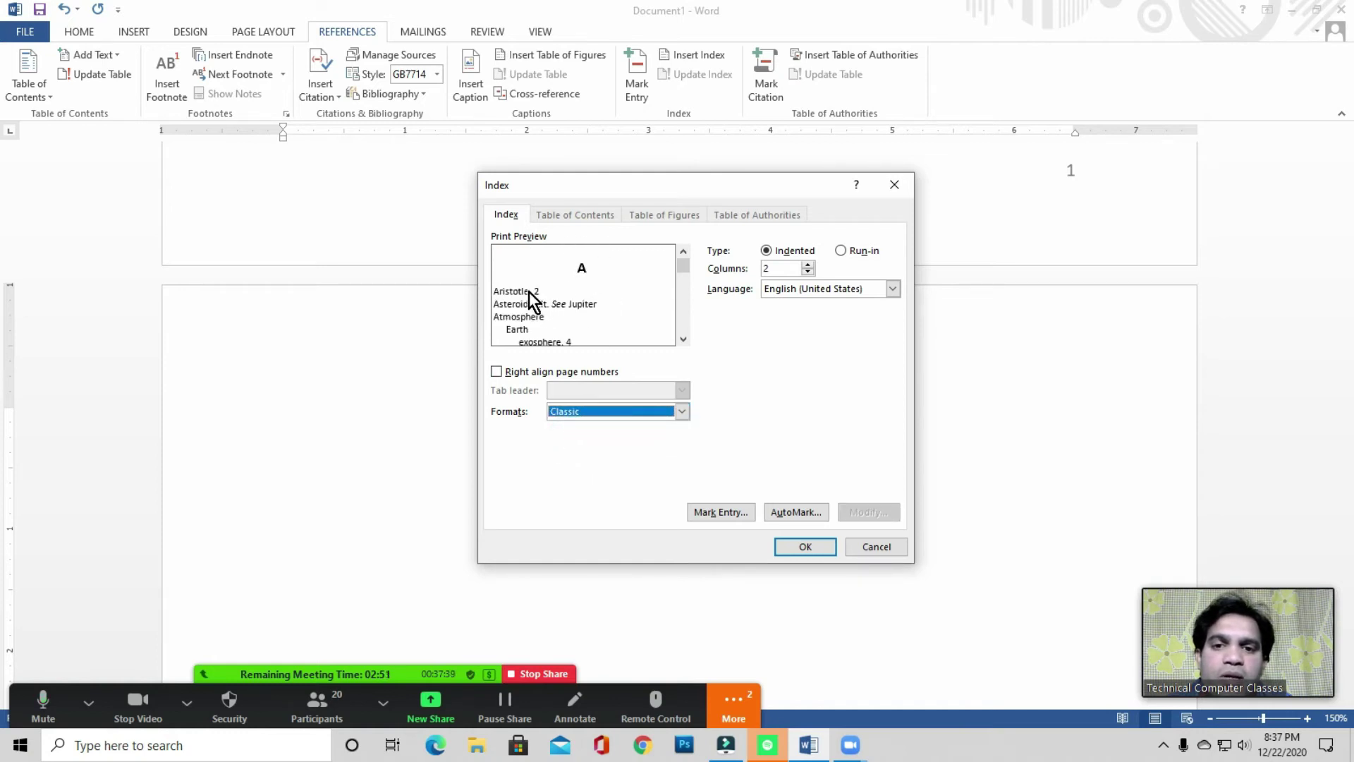
{"action": "left_click", "coordinate": [578, 411]}
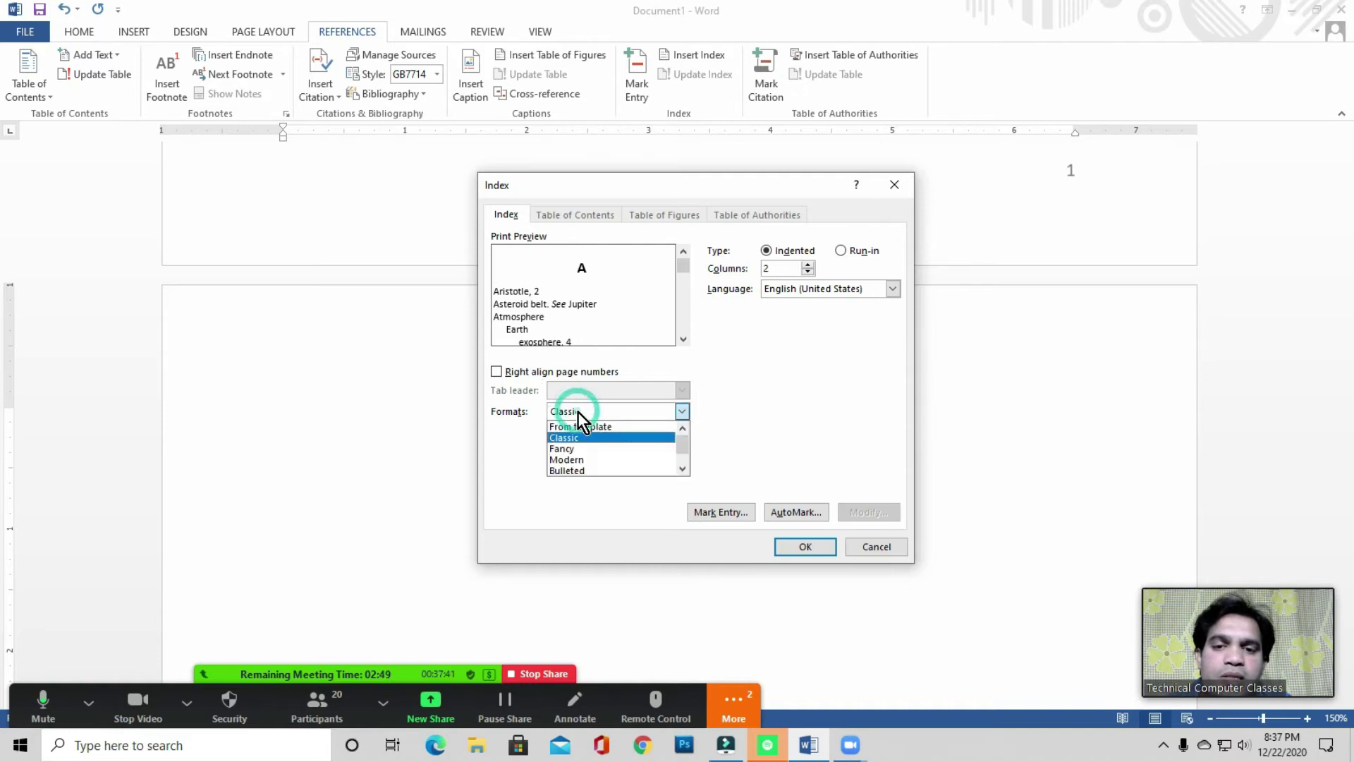
{"action": "left_click", "coordinate": [574, 449]}
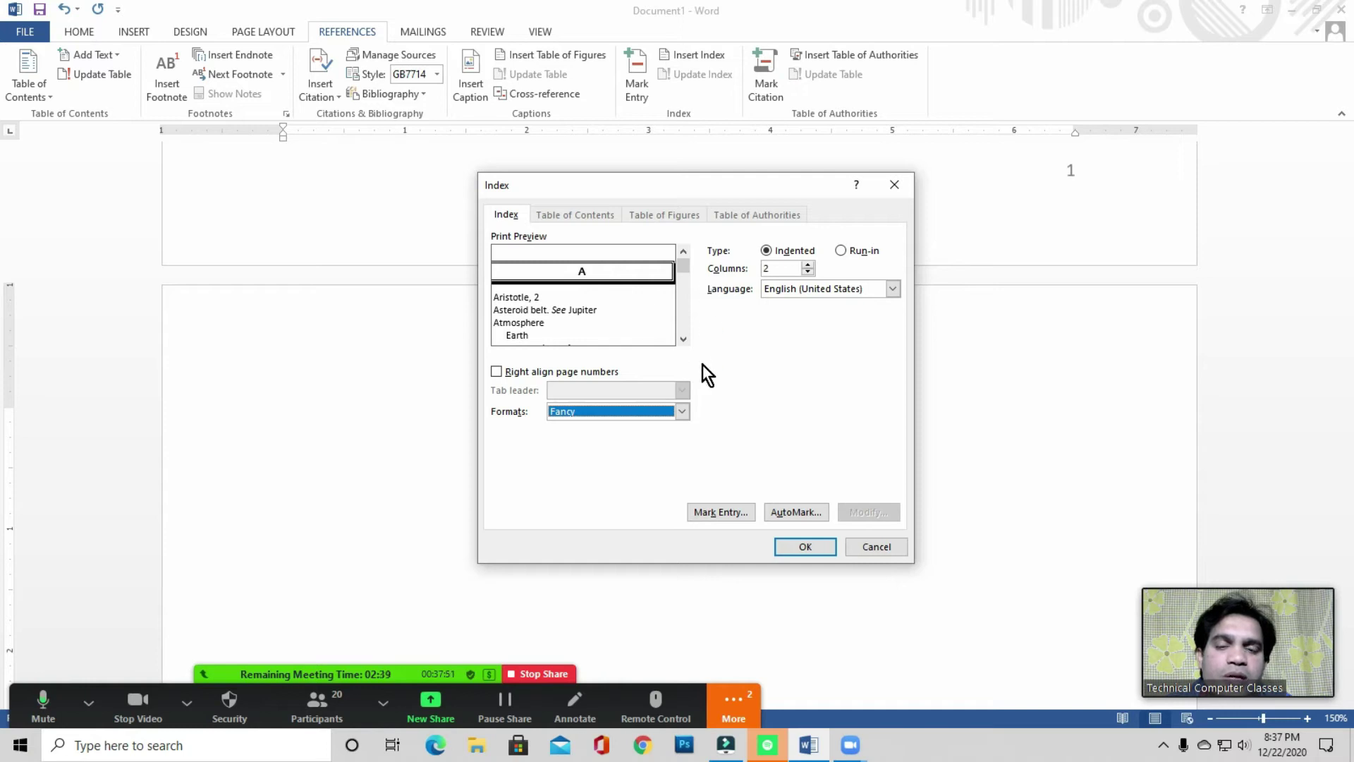
{"action": "left_click", "coordinate": [594, 414]}
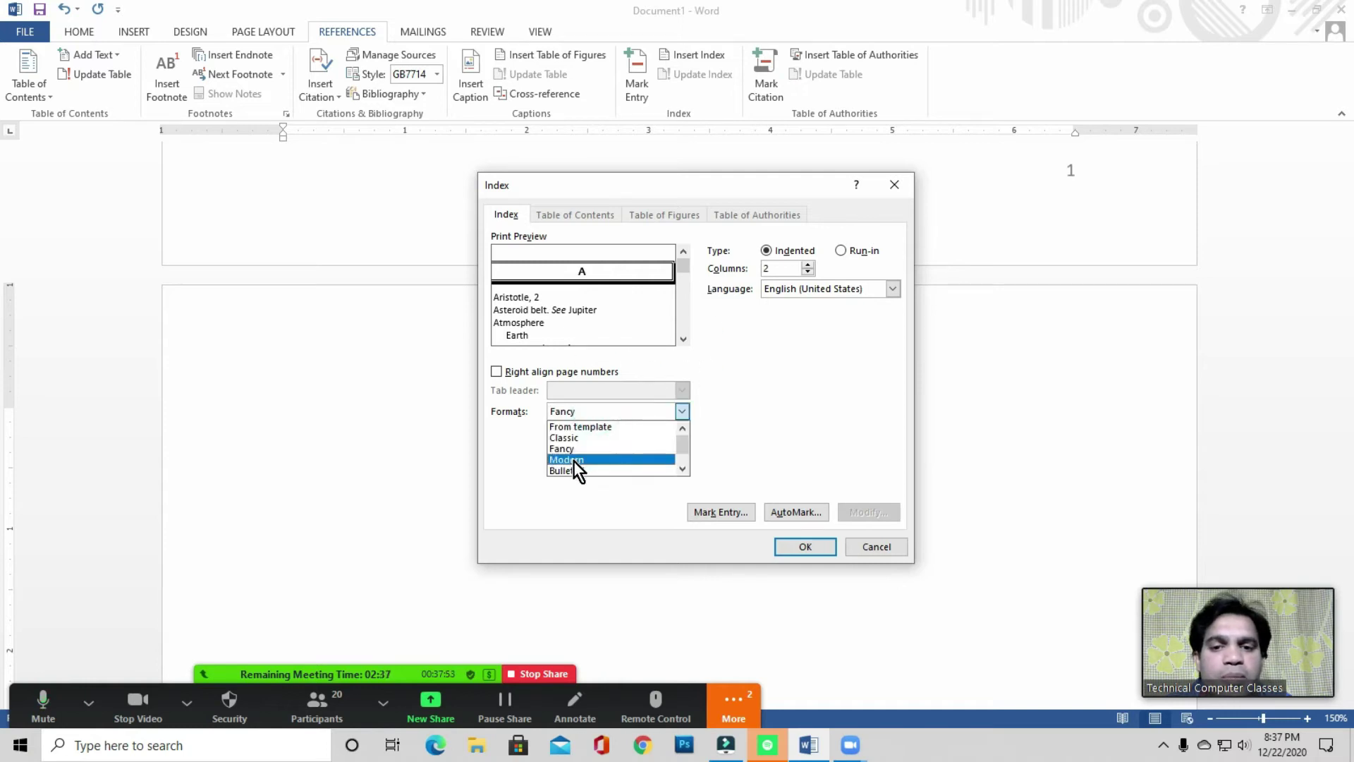
{"action": "left_click", "coordinate": [573, 460]}
{"action": "left_click", "coordinate": [591, 412]}
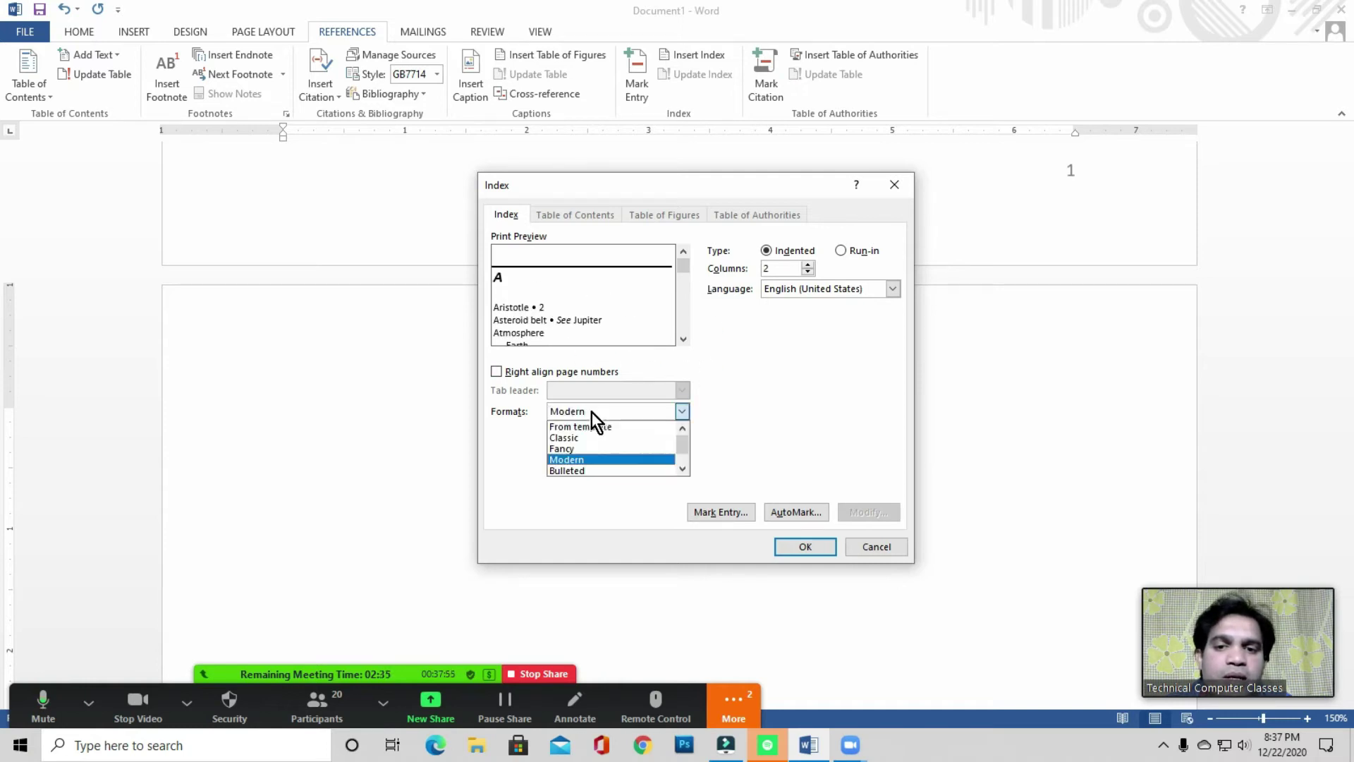
{"action": "left_click", "coordinate": [577, 449]}
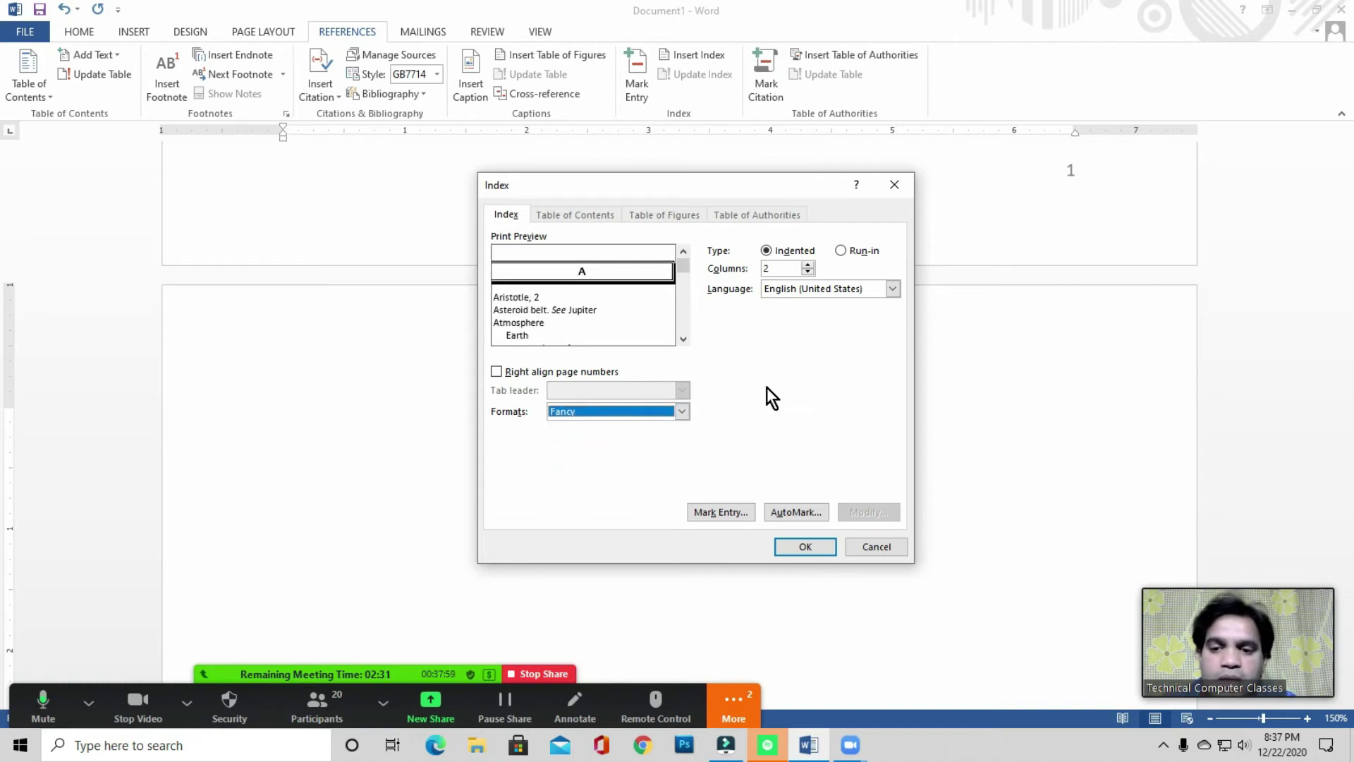
{"action": "left_click", "coordinate": [806, 546]}
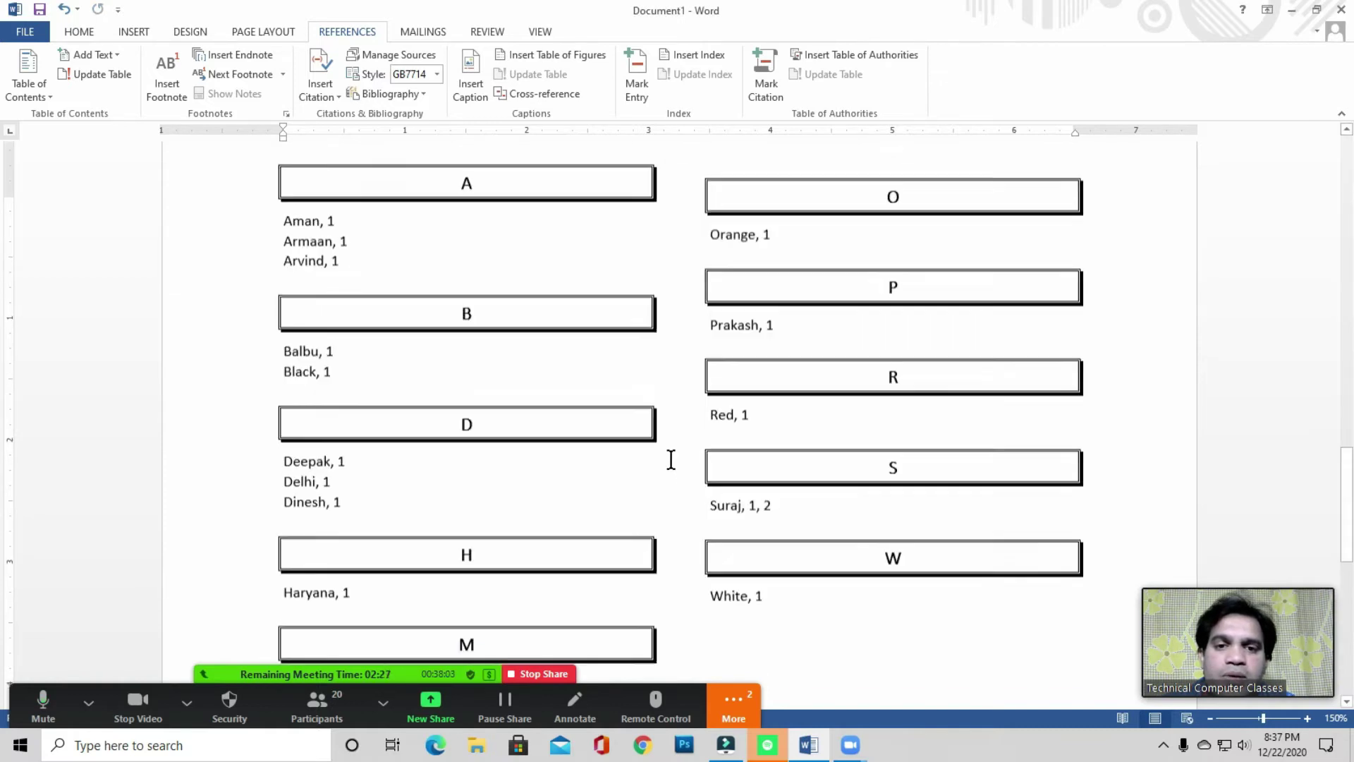
- Scroll through the two-column Fancy index and click among its entries beside Dinesh and White, 1
{"action": "scroll", "coordinate": [670, 460], "scroll_direction": "up", "scroll_amount": 1}
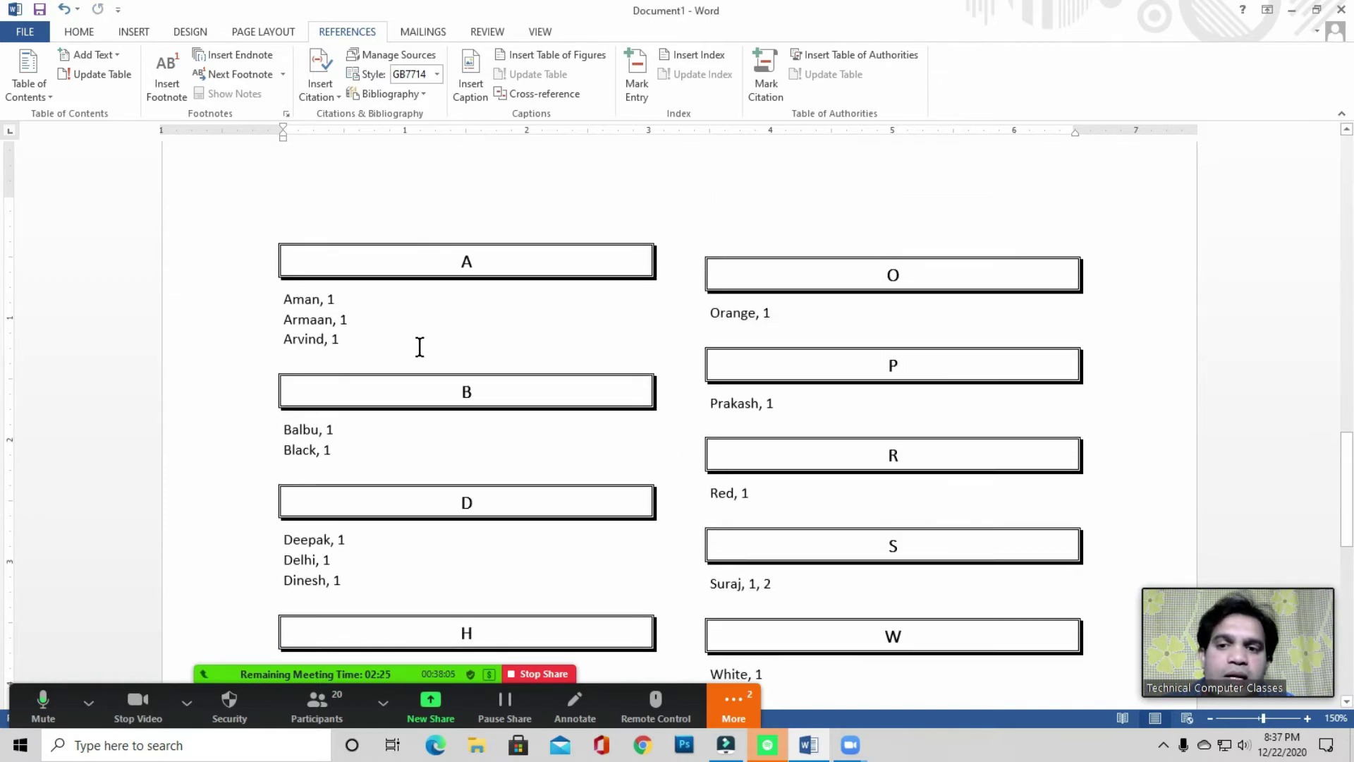
{"action": "scroll", "coordinate": [394, 335], "scroll_direction": "down", "scroll_amount": 2}
{"action": "scroll", "coordinate": [374, 349], "scroll_direction": "down", "scroll_amount": 1}
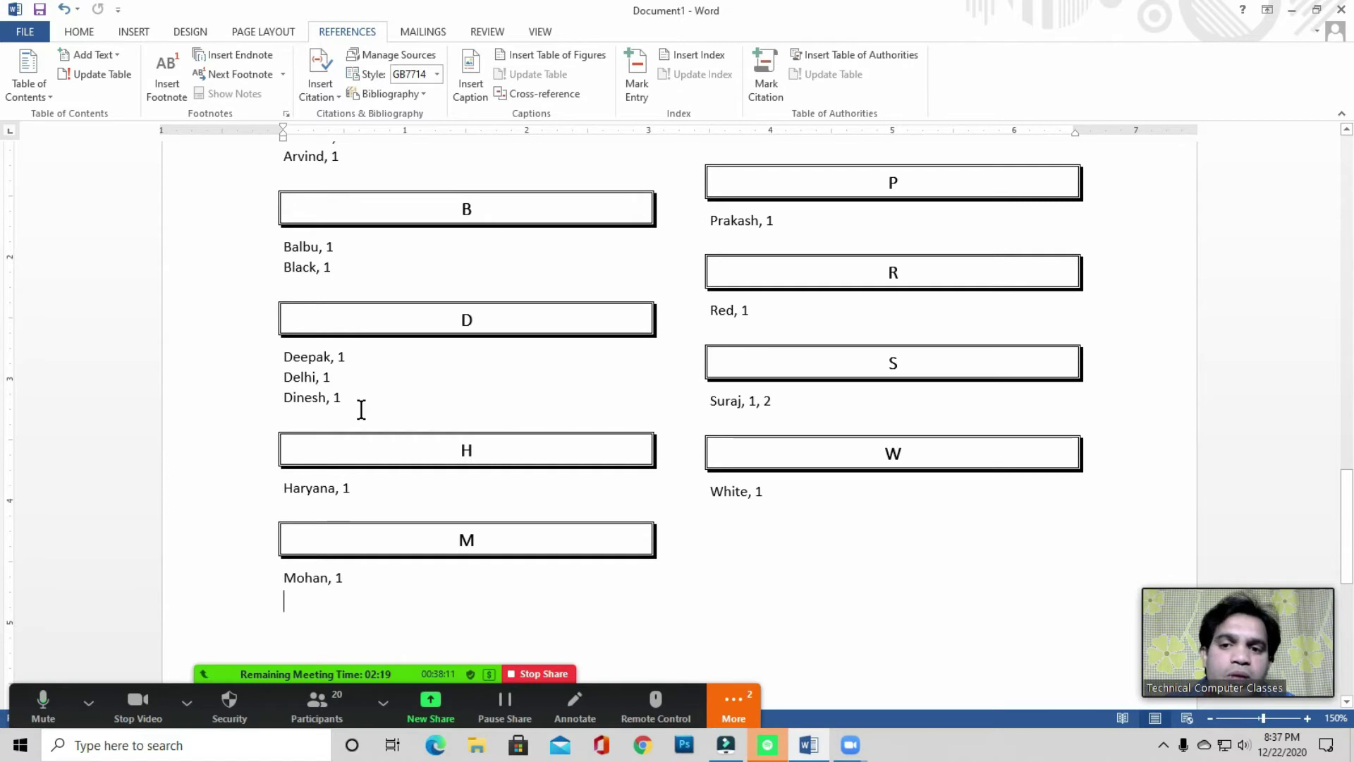
{"action": "scroll", "coordinate": [813, 435], "scroll_direction": "up", "scroll_amount": 3}
{"action": "scroll", "coordinate": [607, 450], "scroll_direction": "down", "scroll_amount": 3}
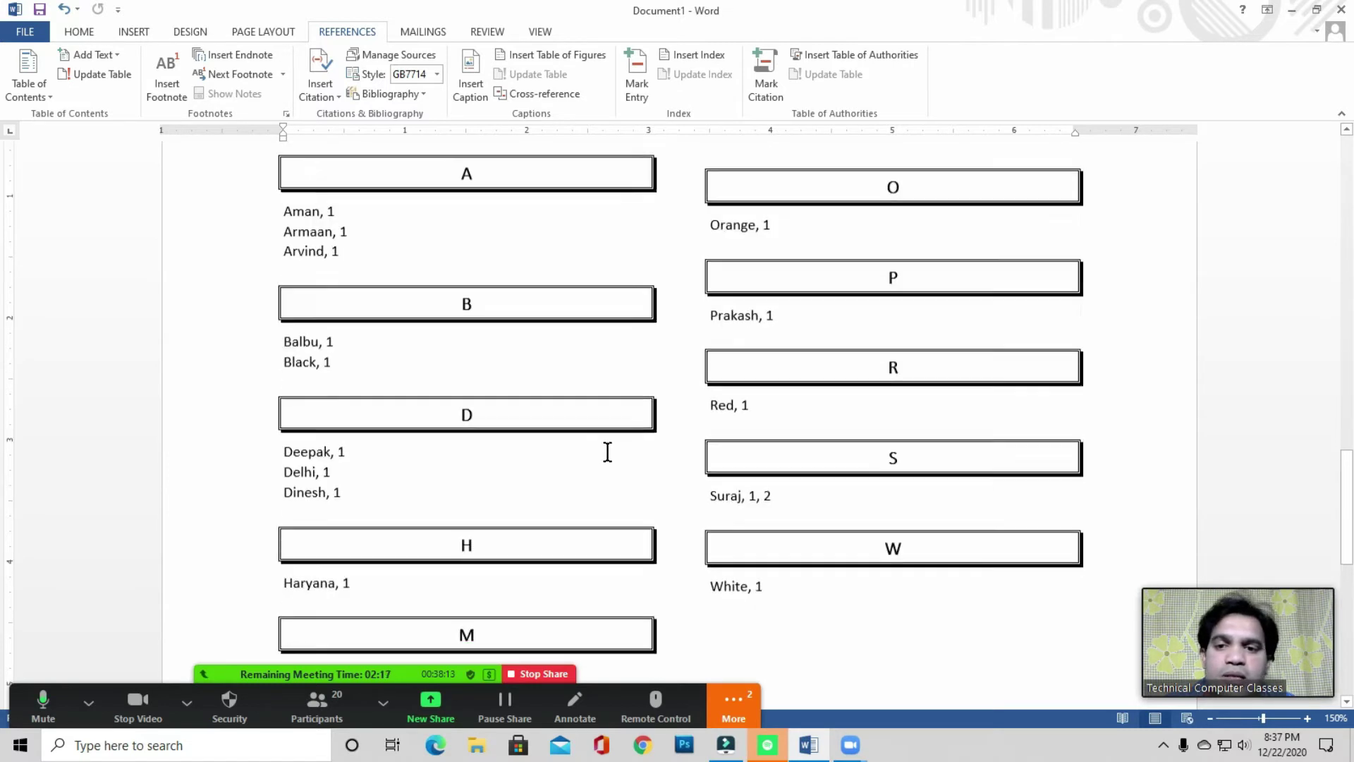
{"action": "left_click", "coordinate": [479, 387]}
{"action": "scroll", "coordinate": [580, 426], "scroll_direction": "up", "scroll_amount": 2}
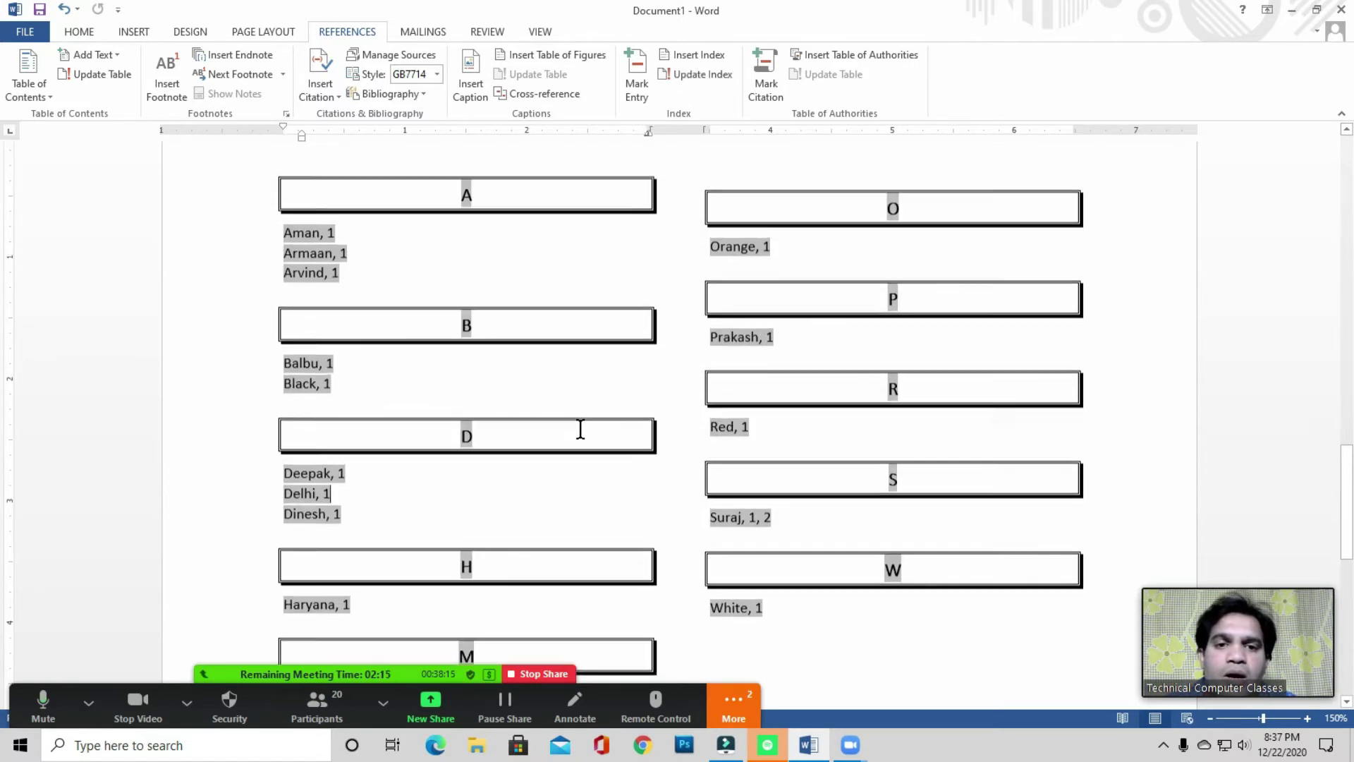
{"action": "left_click", "coordinate": [876, 659]}
{"action": "left_click", "coordinate": [823, 624]}
{"action": "left_click", "coordinate": [798, 624]}
{"action": "left_click", "coordinate": [828, 622]}
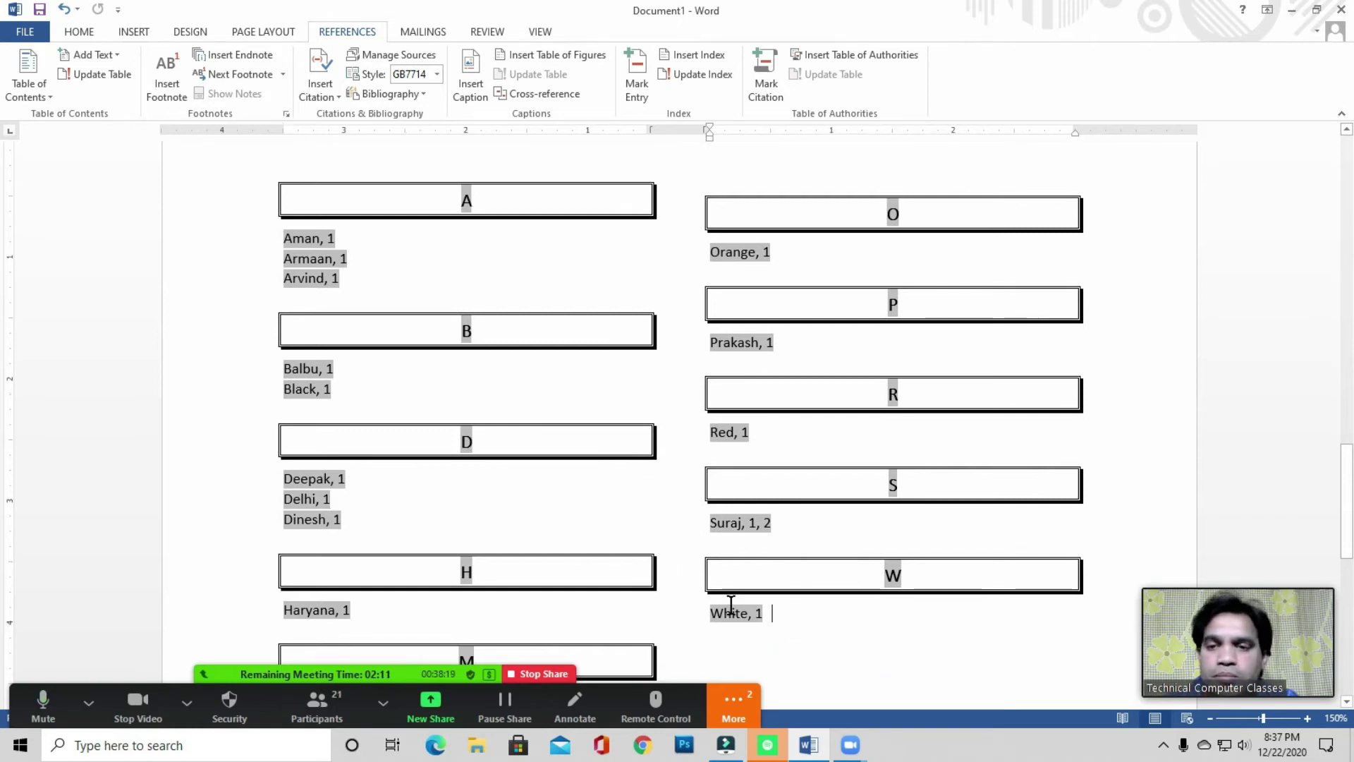
{"action": "left_click", "coordinate": [541, 489]}
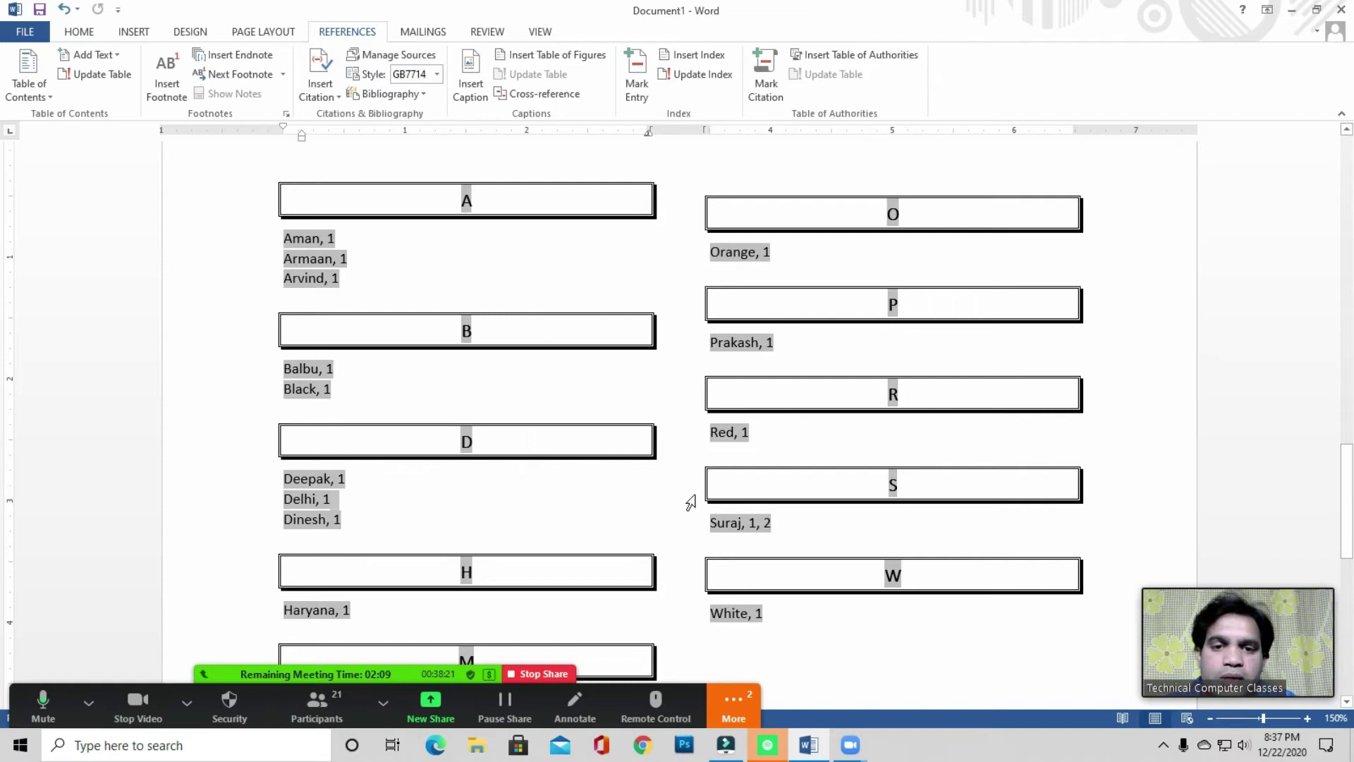
- Place the caret below the index after Mohan, 1 and open the Navigation search pane
{"action": "scroll", "coordinate": [575, 516], "scroll_direction": "down", "scroll_amount": 3}
{"action": "left_click", "coordinate": [447, 465]}
{"action": "scroll", "coordinate": [540, 495], "scroll_direction": "up", "scroll_amount": 3}
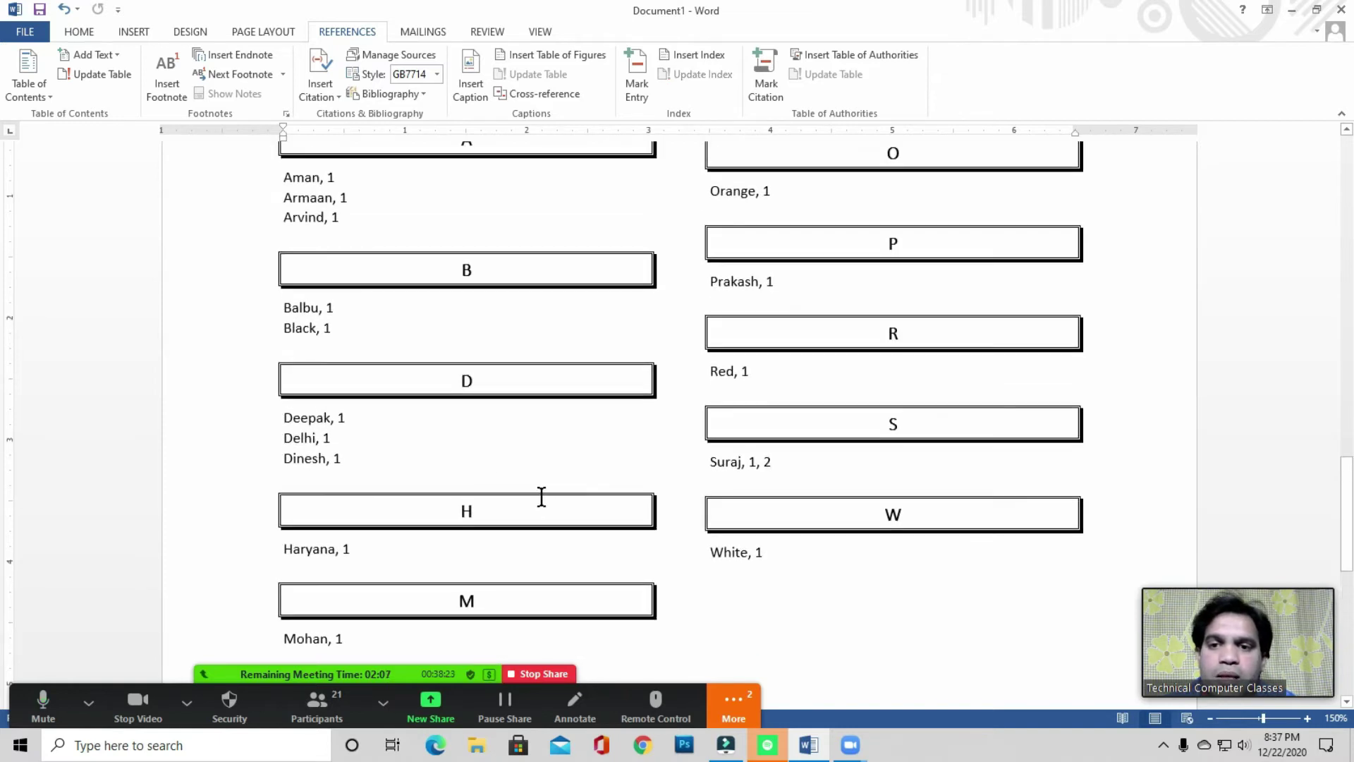
{"action": "scroll", "coordinate": [469, 456], "scroll_direction": "up", "scroll_amount": 3}
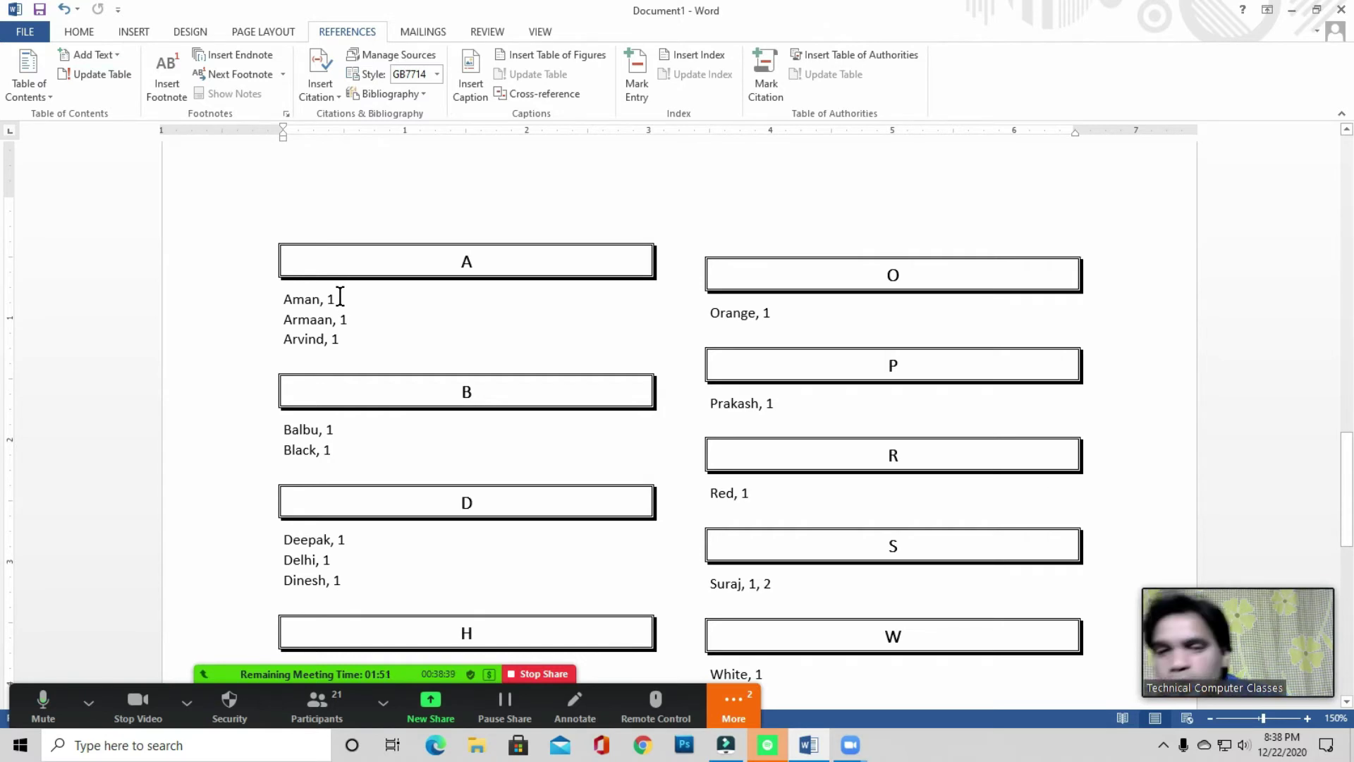
{"action": "key", "text": "ctrl+f"}
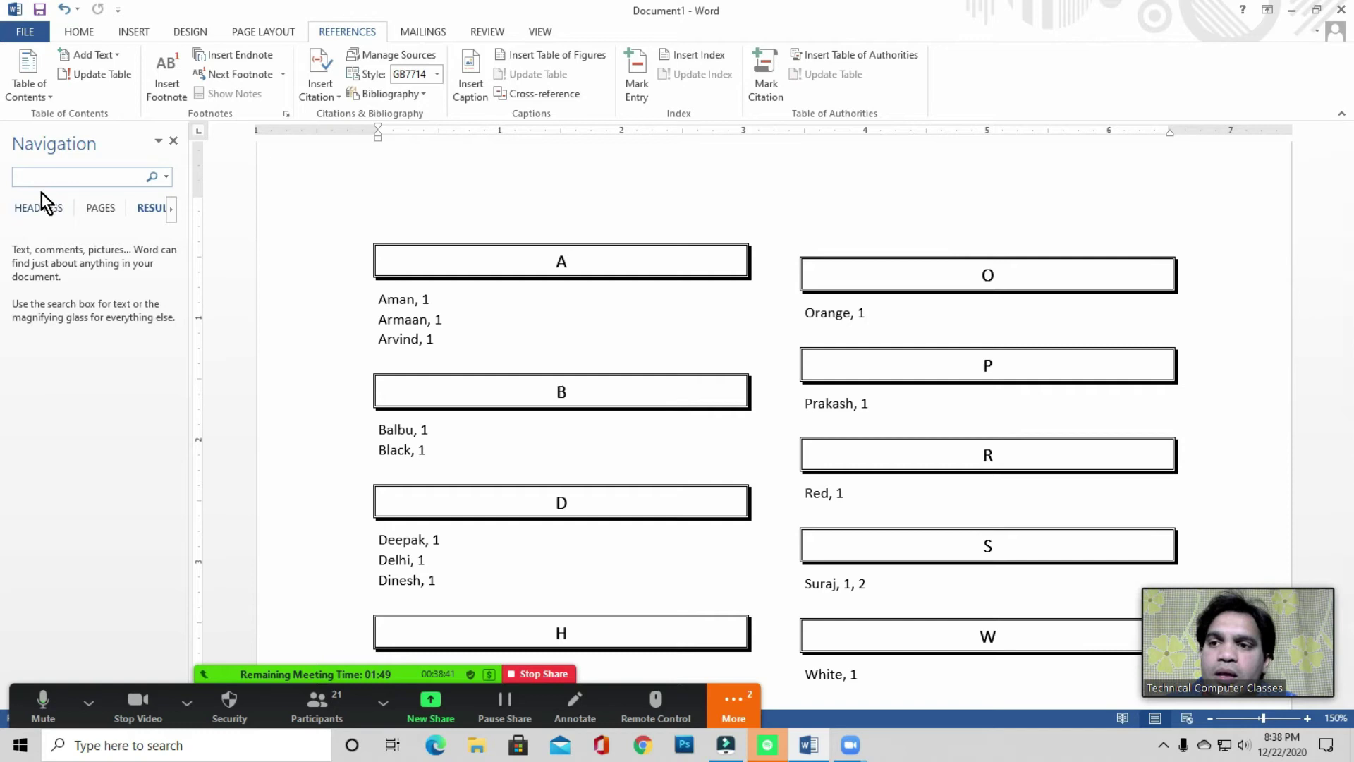
{"action": "left_click", "coordinate": [172, 141]}
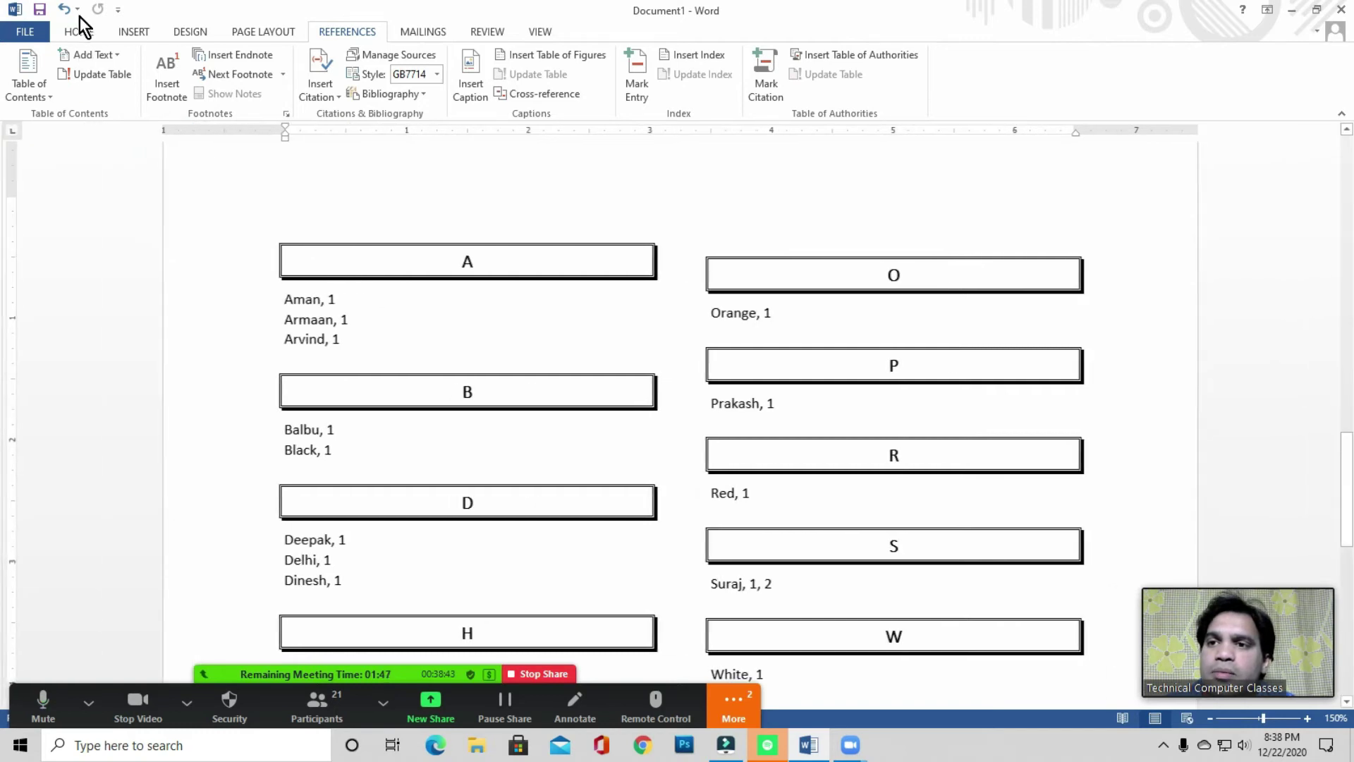
{"action": "left_click", "coordinate": [79, 31]}
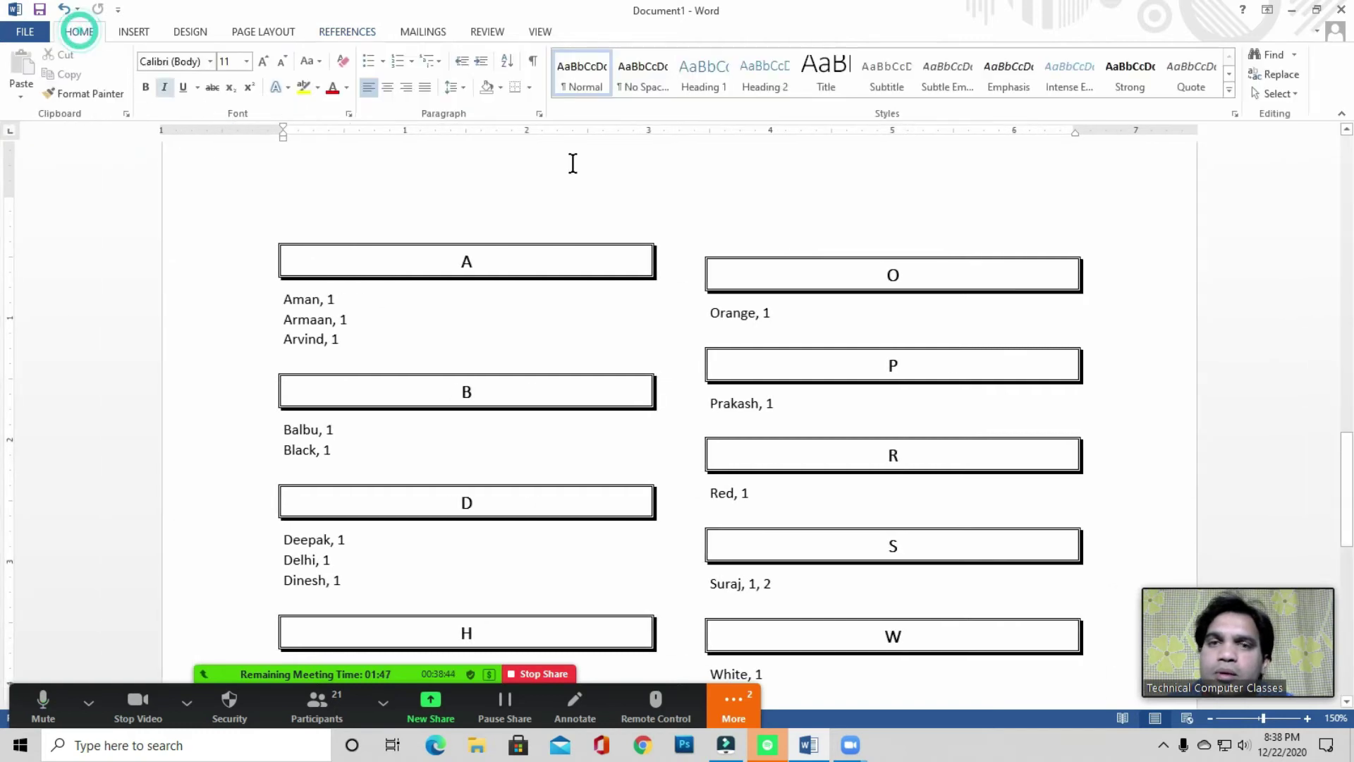
{"action": "left_click", "coordinate": [1270, 56]}
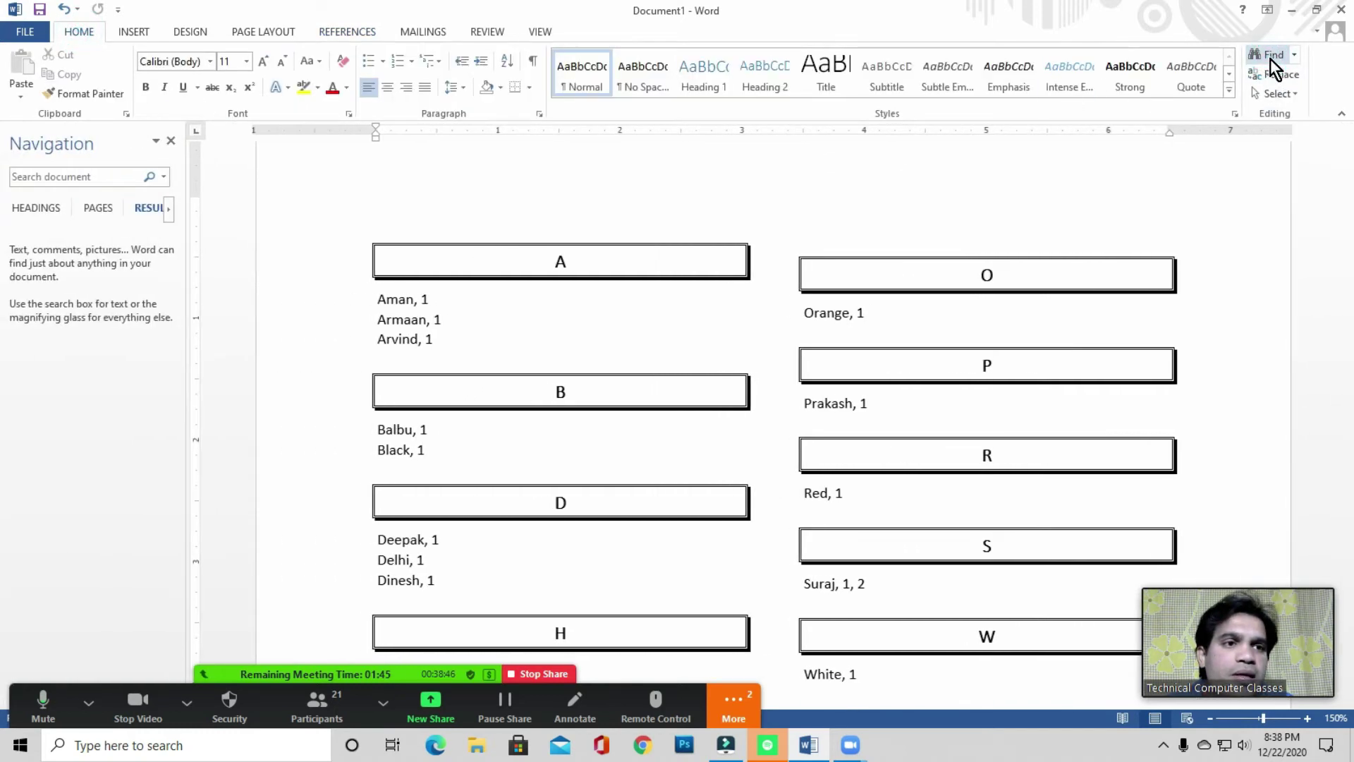
{"action": "left_click", "coordinate": [80, 175]}
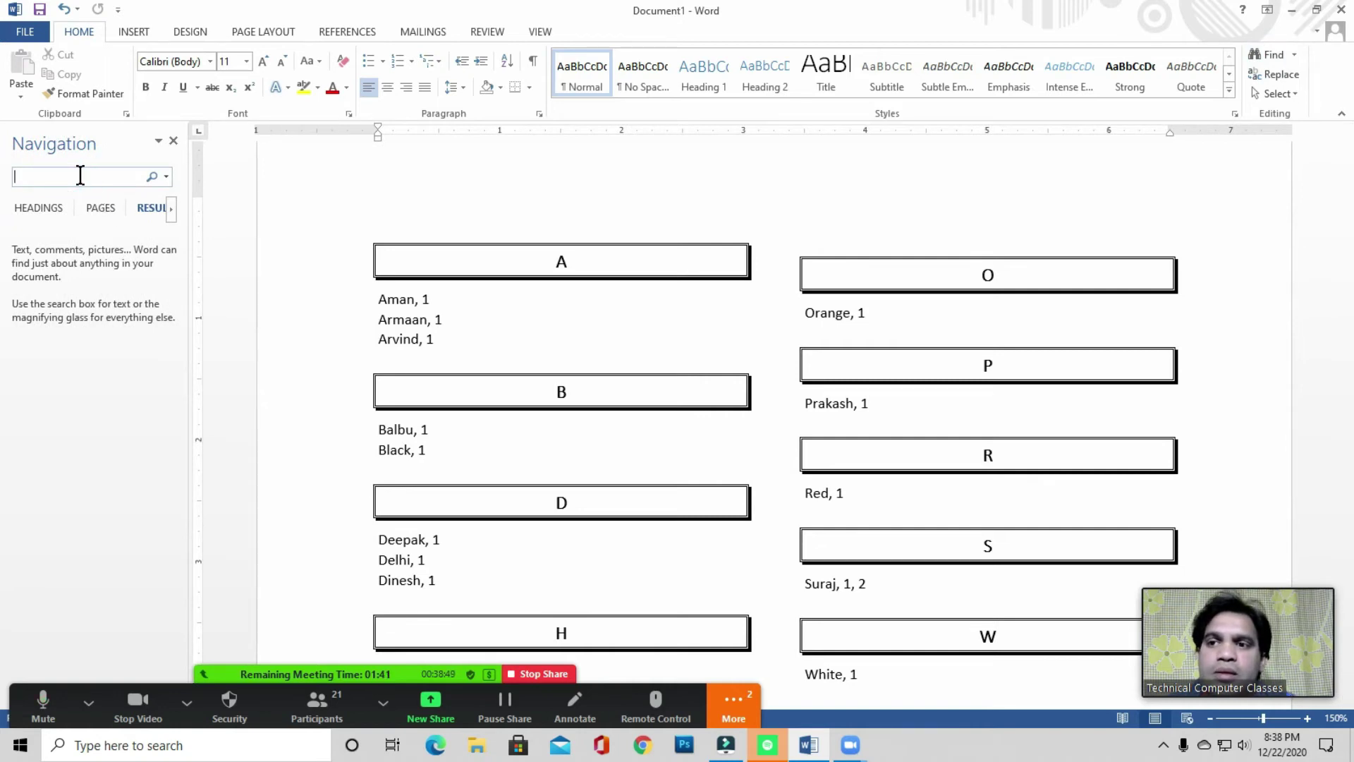
{"action": "left_click", "coordinate": [173, 140]}
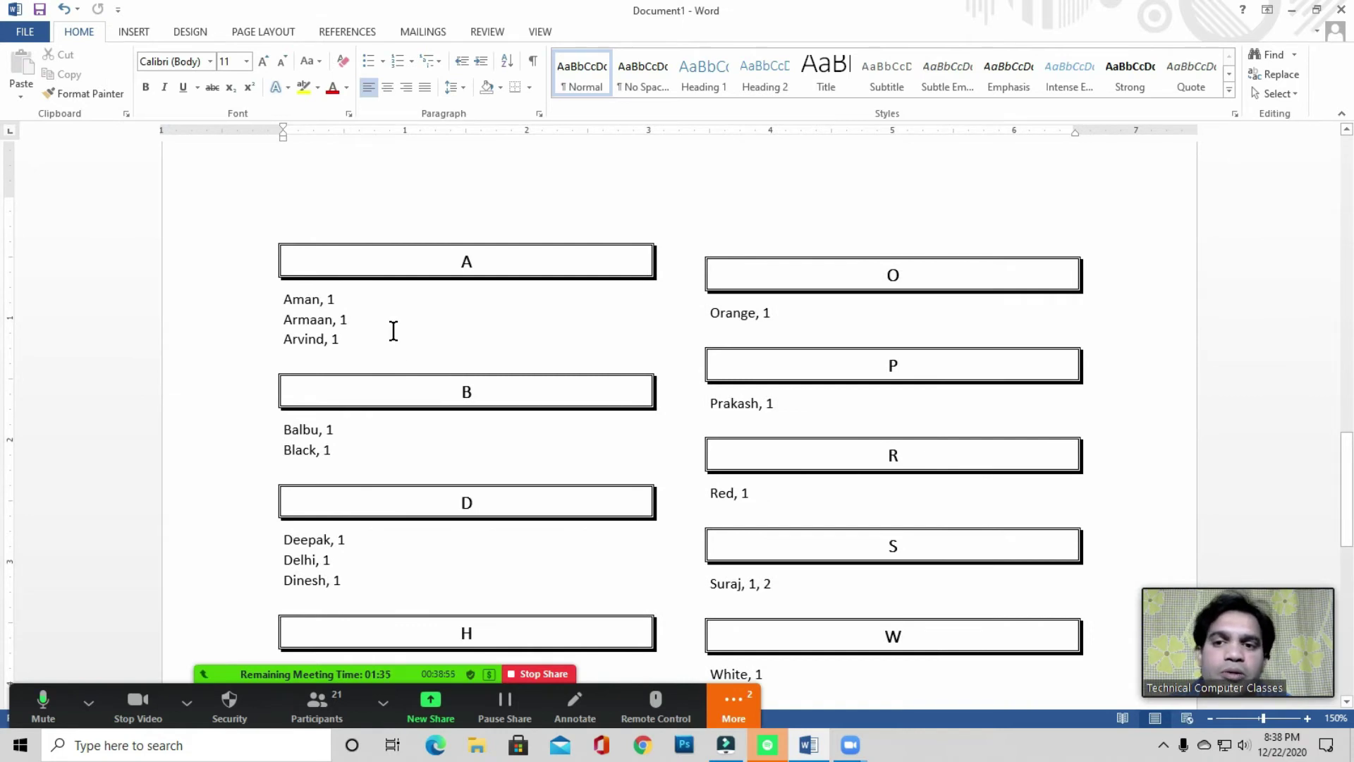
- Replace every 1 in the document with nothing, stripping the index page numbers
{"action": "key", "text": "ctrl+h"}
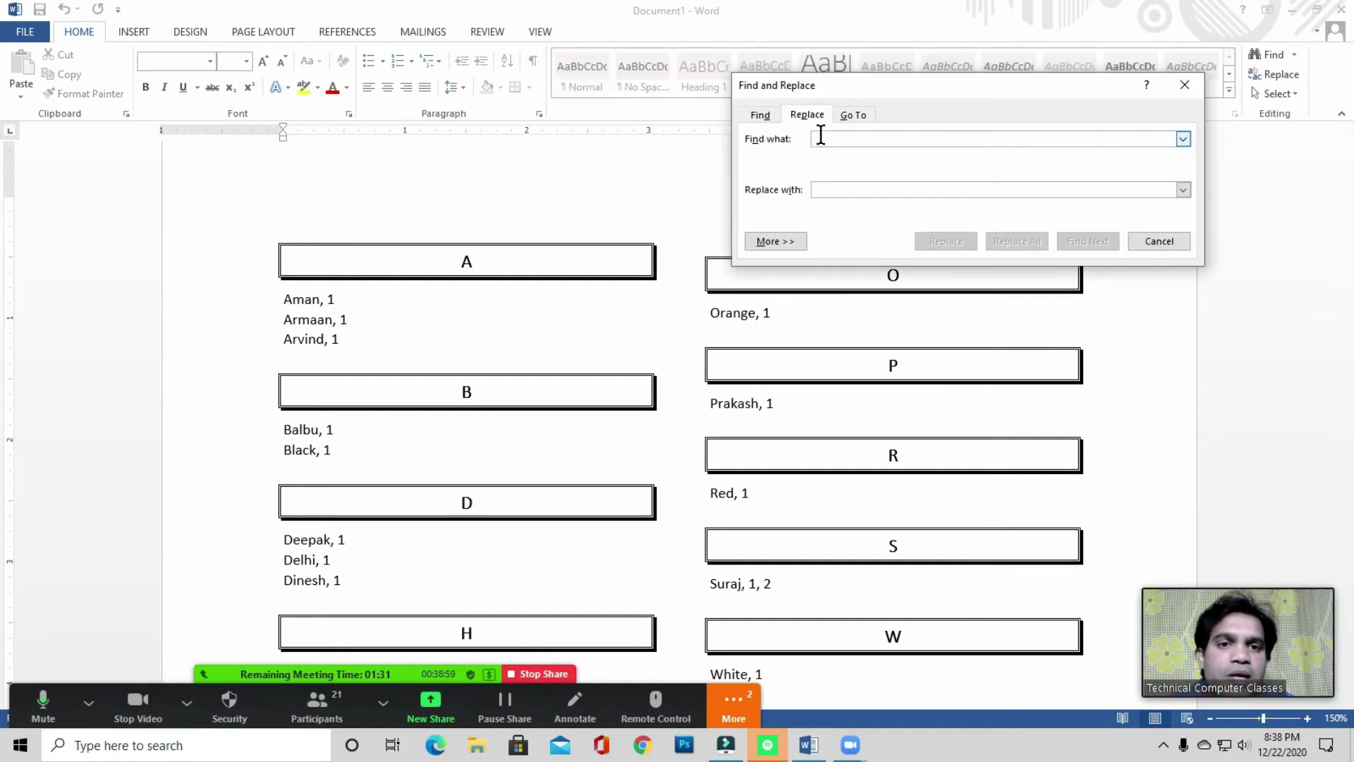
{"action": "type", "text": "1"}
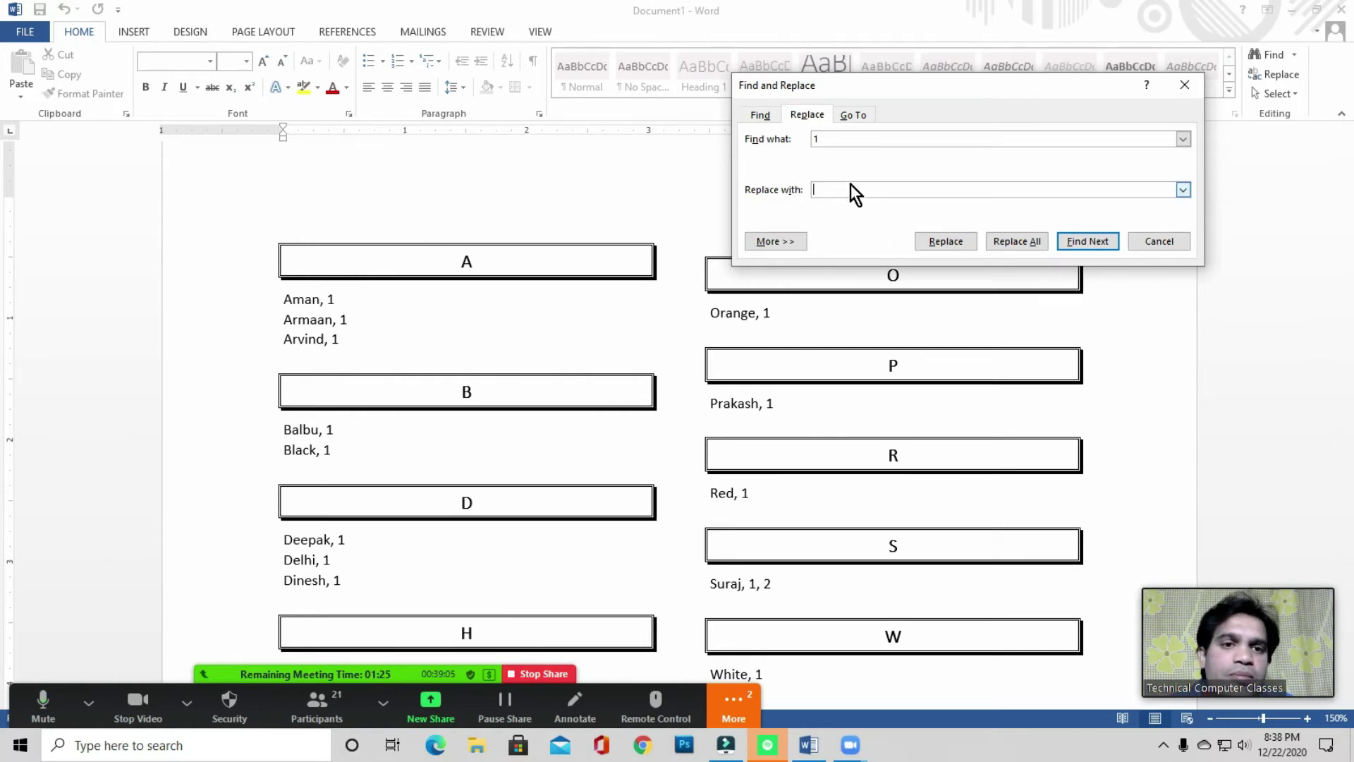
{"action": "left_click", "coordinate": [1025, 240]}
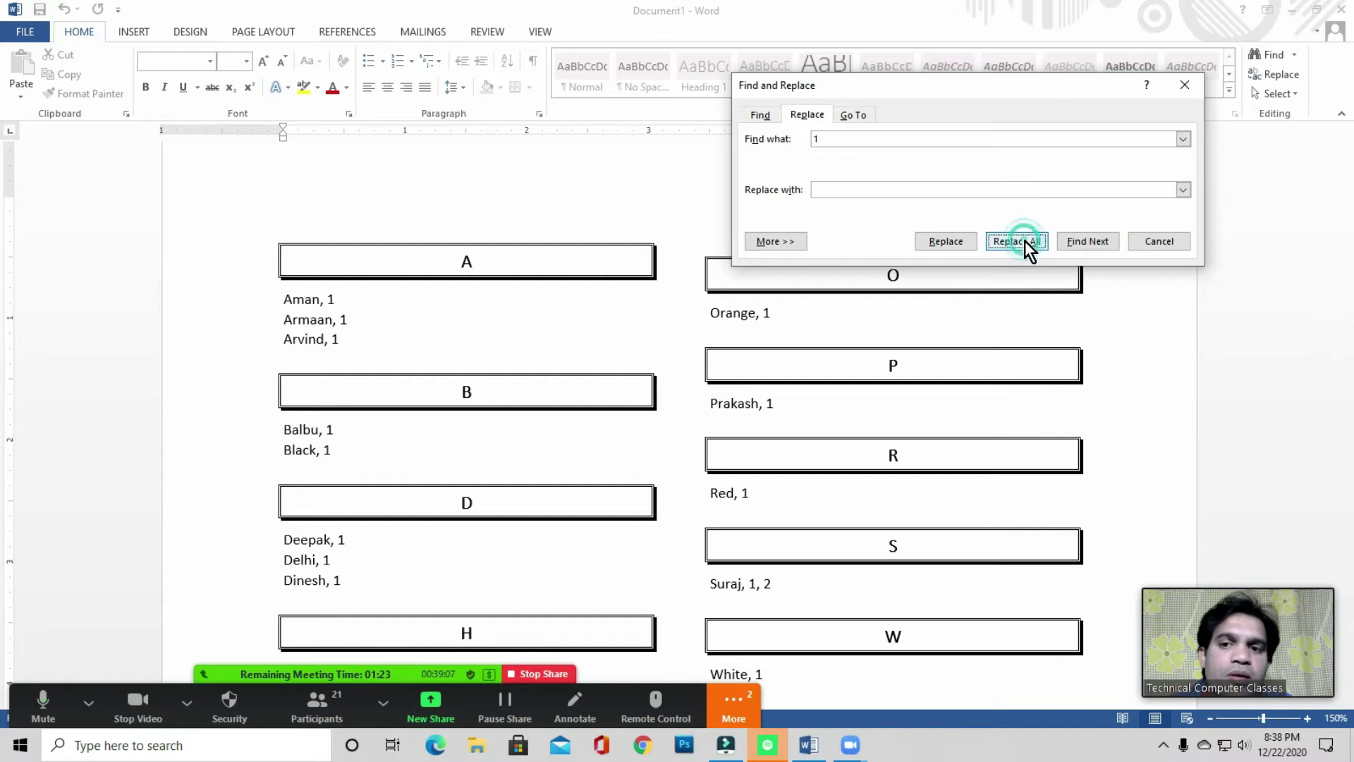
{"action": "left_click", "coordinate": [683, 420]}
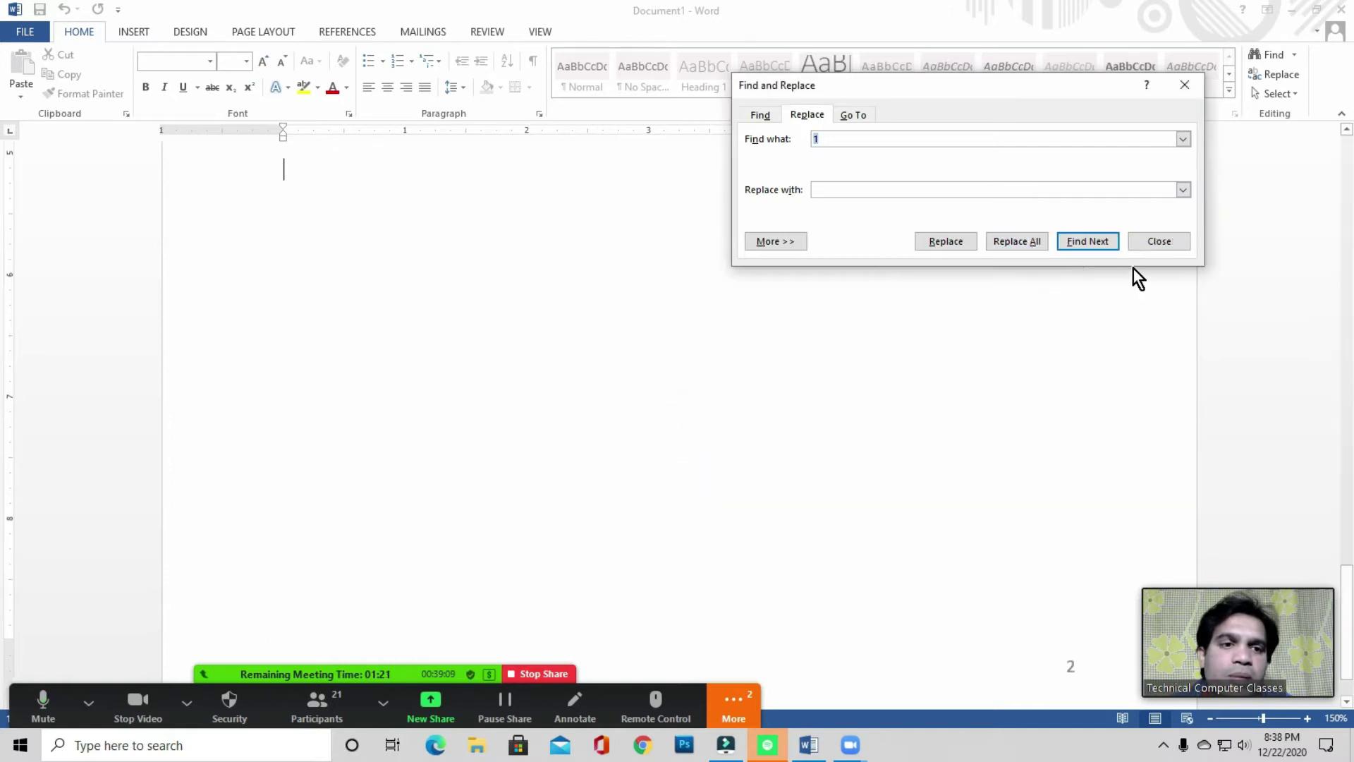
{"action": "left_click", "coordinate": [1149, 246]}
{"action": "scroll", "coordinate": [536, 423], "scroll_direction": "up", "scroll_amount": 15}
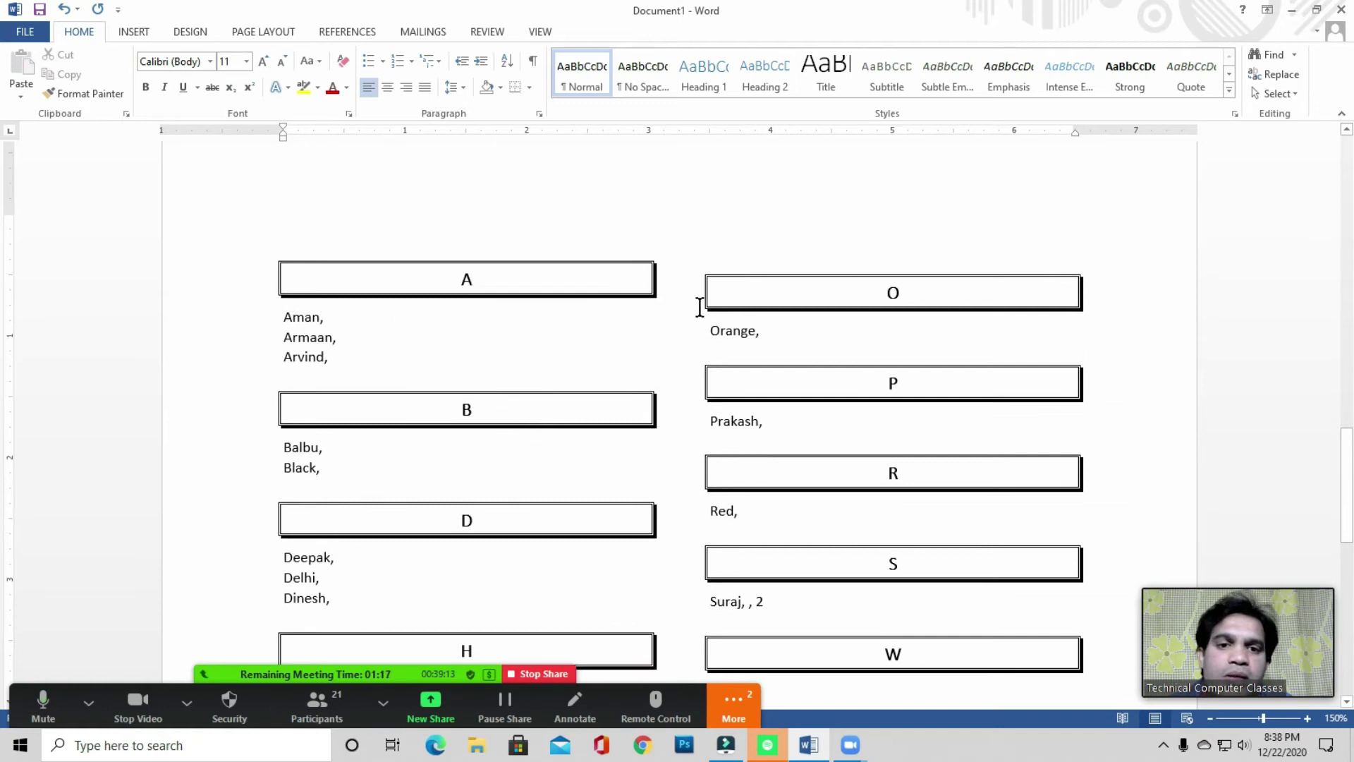
{"action": "scroll", "coordinate": [668, 390], "scroll_direction": "up", "scroll_amount": 1}
{"action": "scroll", "coordinate": [362, 414], "scroll_direction": "down", "scroll_amount": 6}
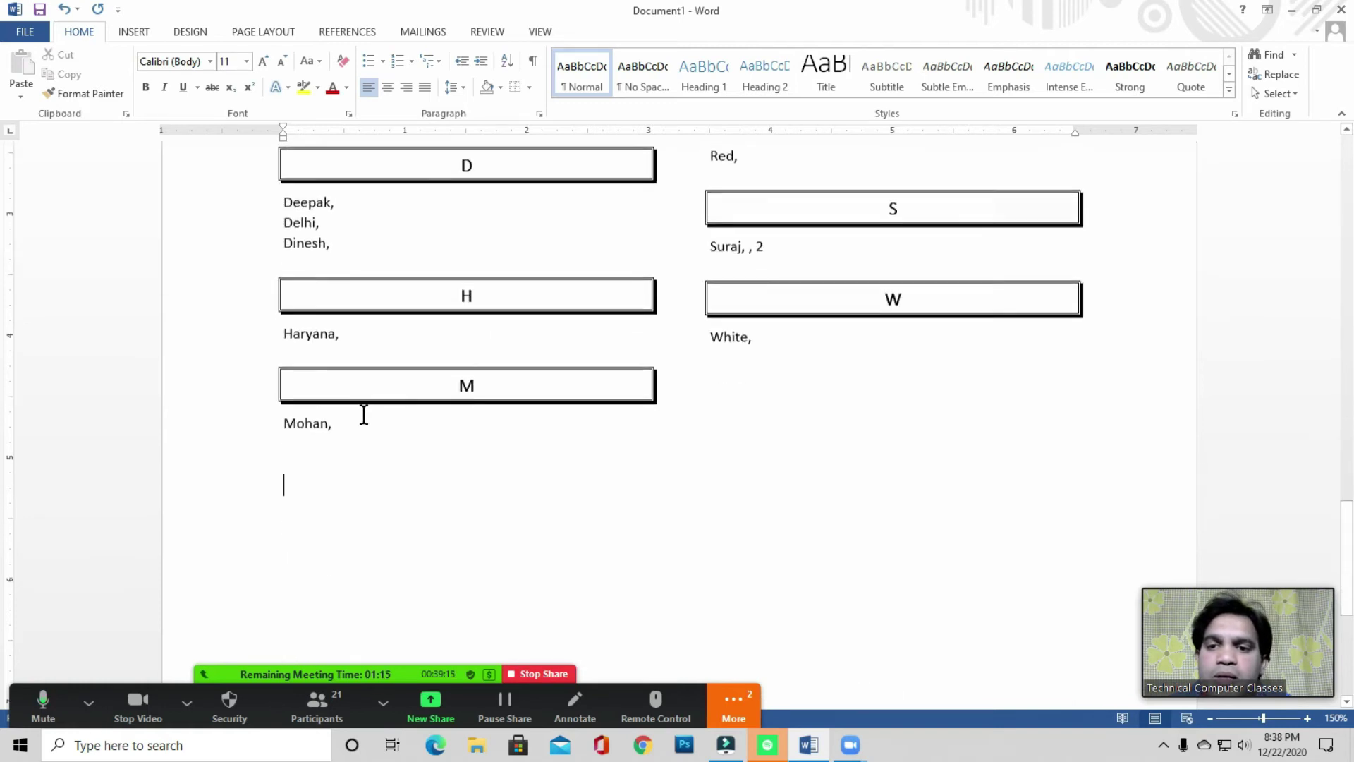
{"action": "scroll", "coordinate": [363, 414], "scroll_direction": "up", "scroll_amount": 4}
{"action": "scroll", "coordinate": [363, 414], "scroll_direction": "up", "scroll_amount": 4}
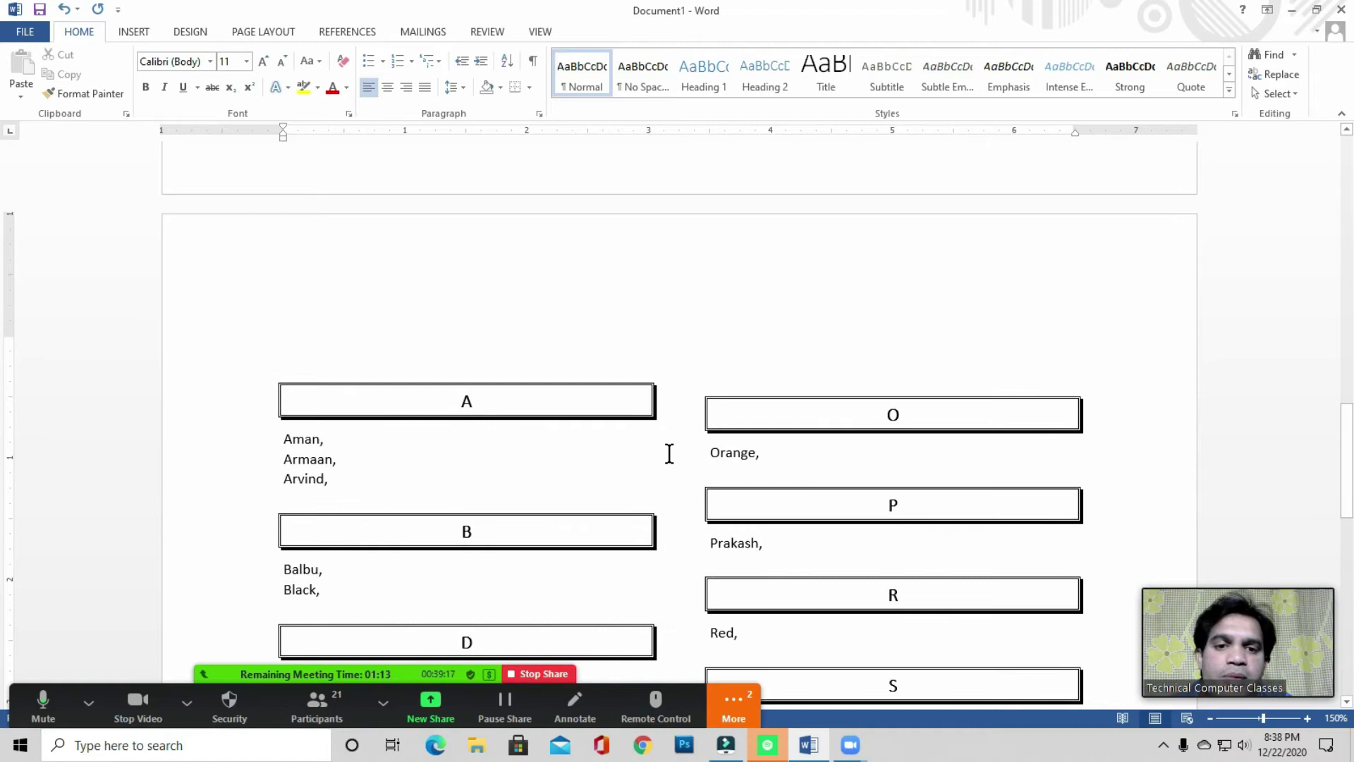
{"action": "scroll", "coordinate": [524, 430], "scroll_direction": "up", "scroll_amount": 4}
- On the References tab, try Update Table for the Table of Contents and Table of Authorities
{"action": "scroll", "coordinate": [583, 391], "scroll_direction": "down", "scroll_amount": 7}
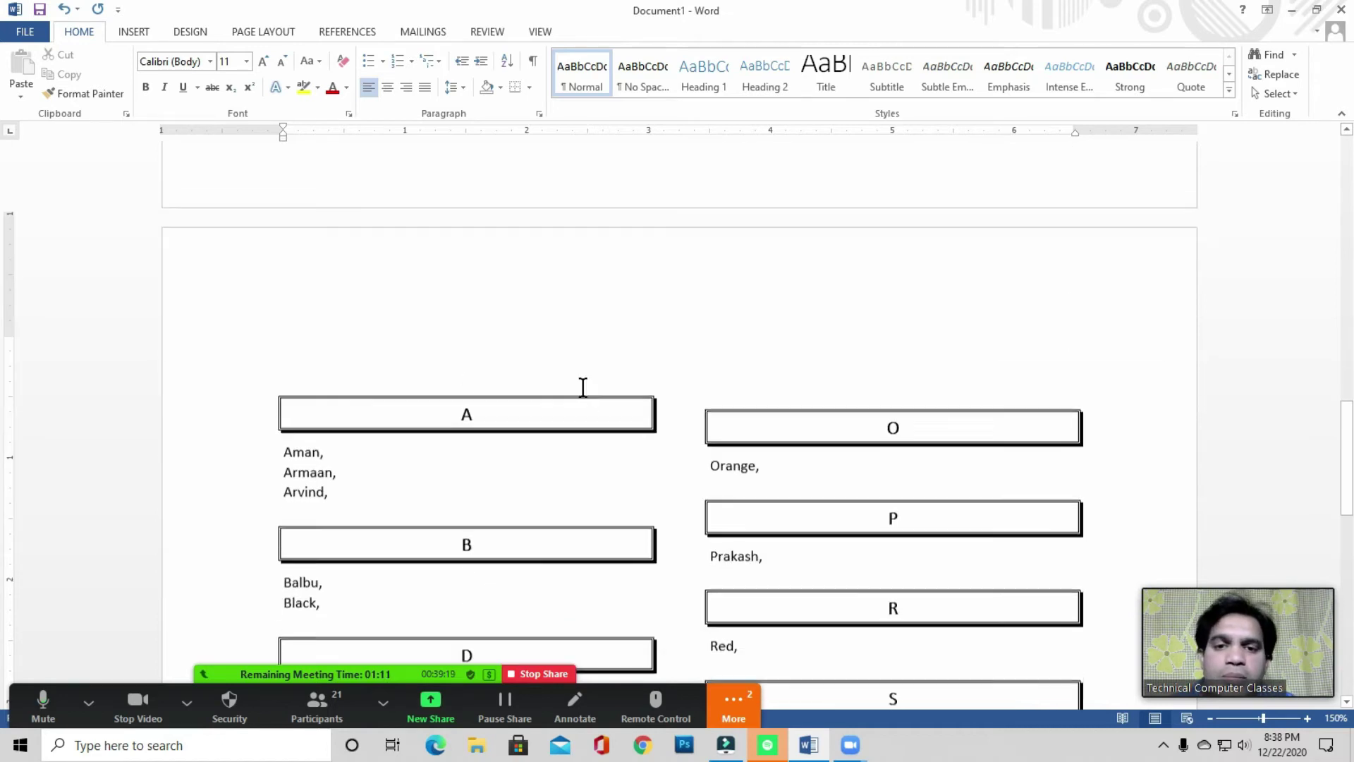
{"action": "scroll", "coordinate": [569, 332], "scroll_direction": "up", "scroll_amount": 1}
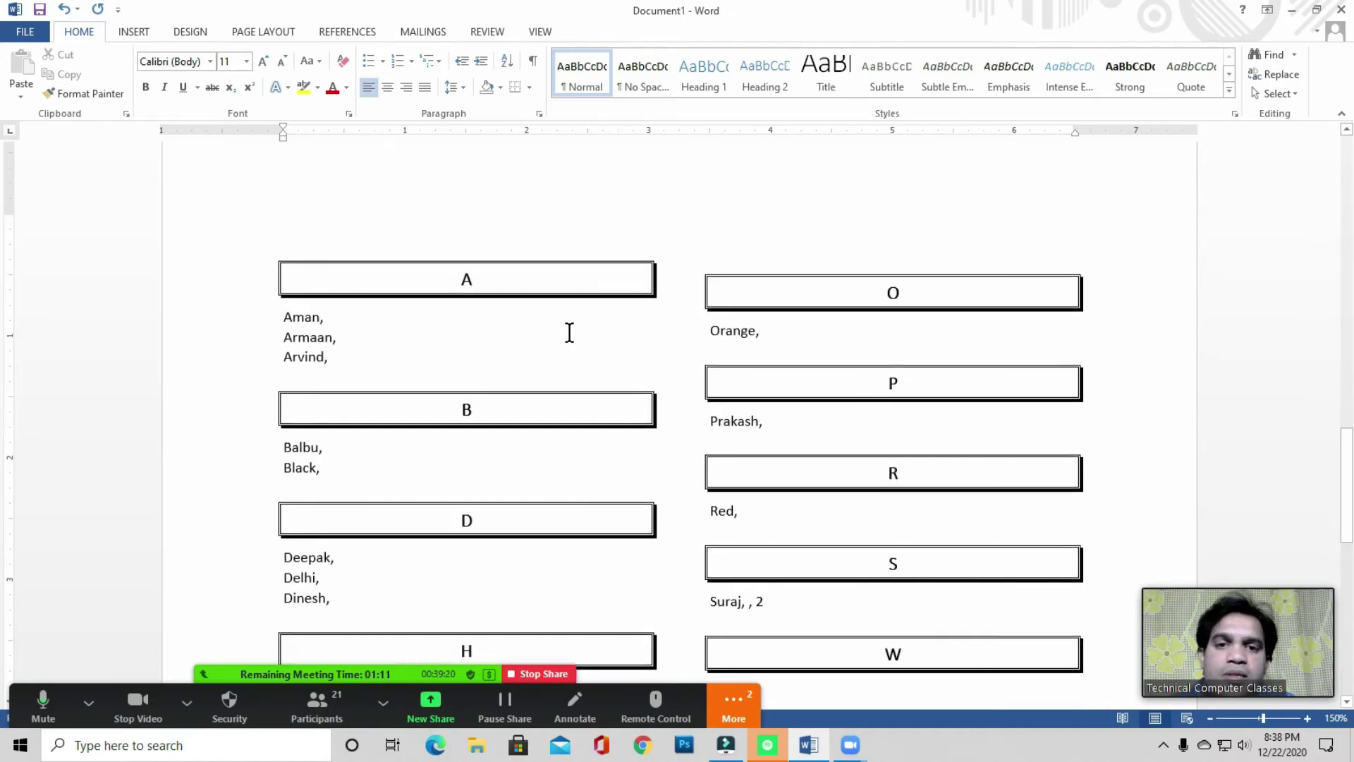
{"action": "left_click", "coordinate": [366, 31]}
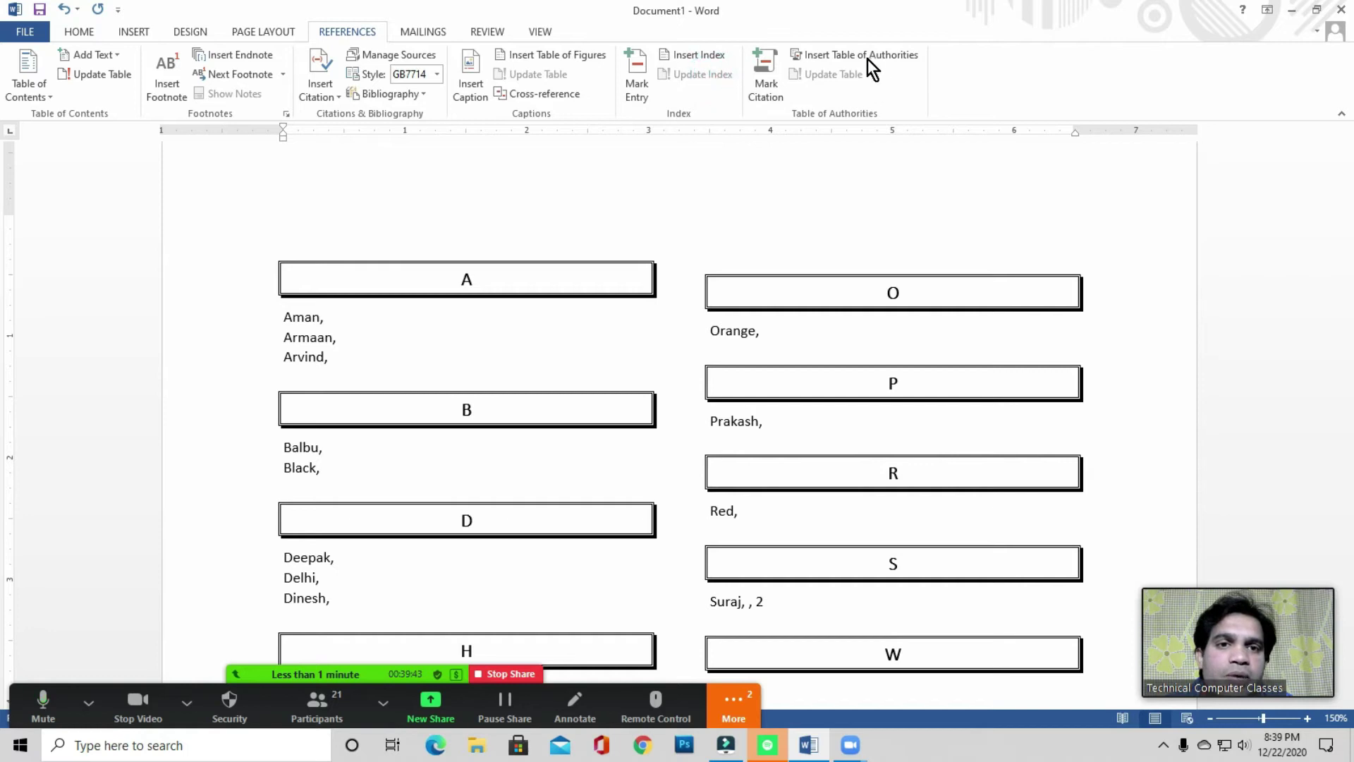
{"action": "left_click", "coordinate": [820, 83]}
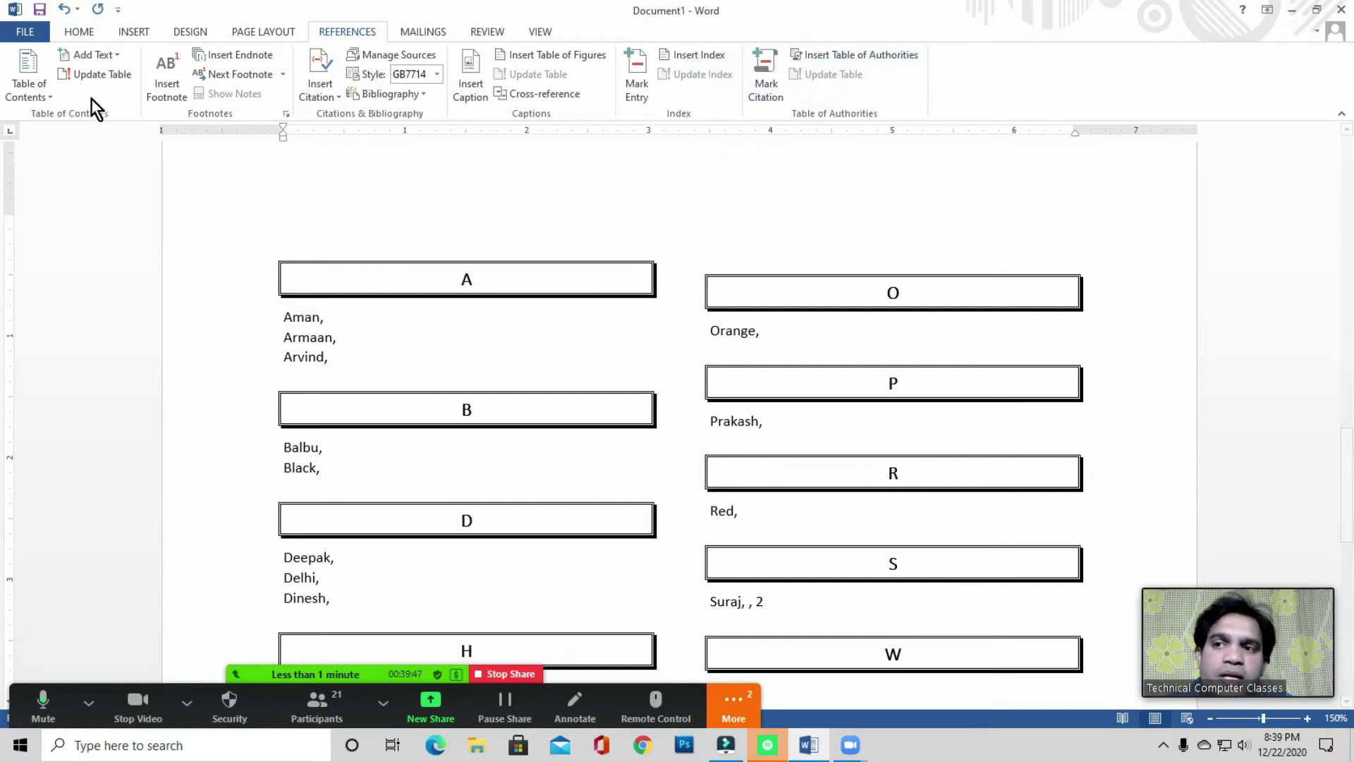
{"action": "left_click", "coordinate": [61, 95]}
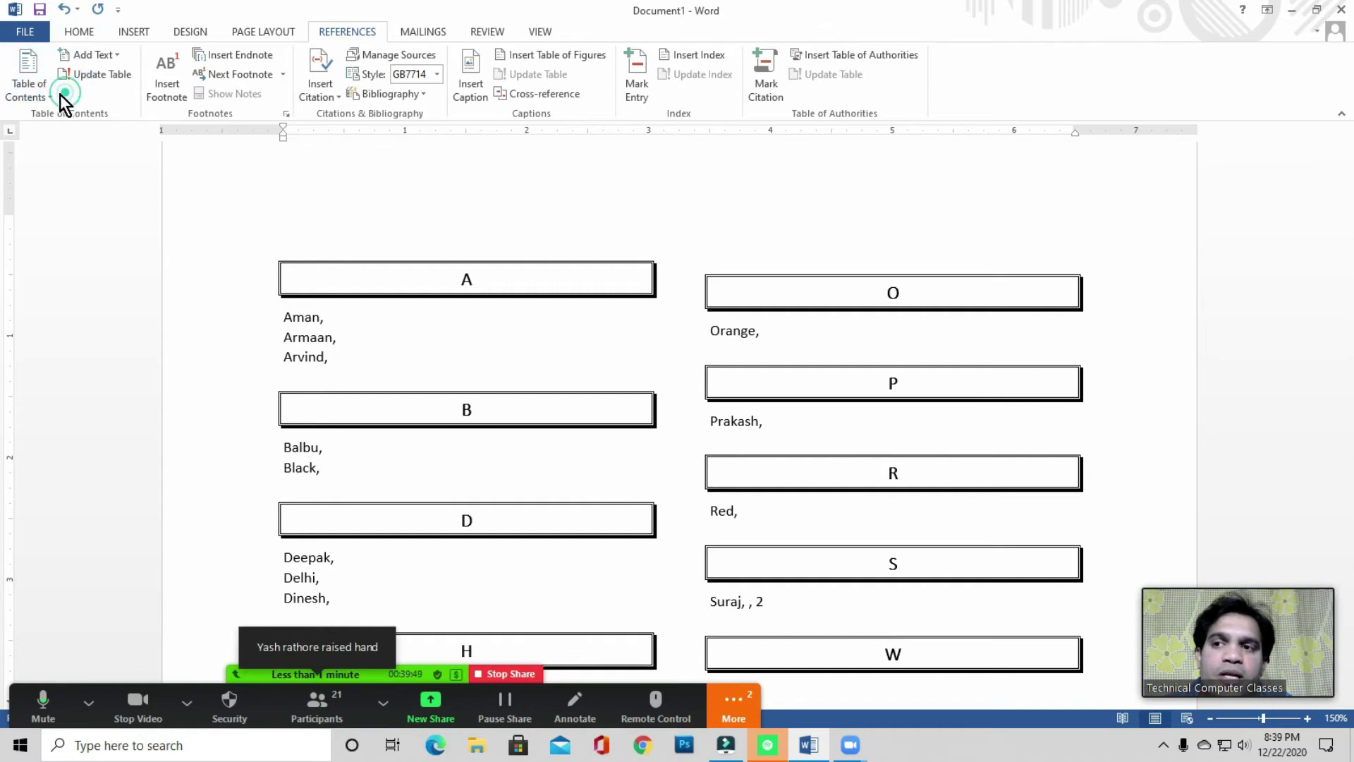
{"action": "left_click", "coordinate": [63, 104]}
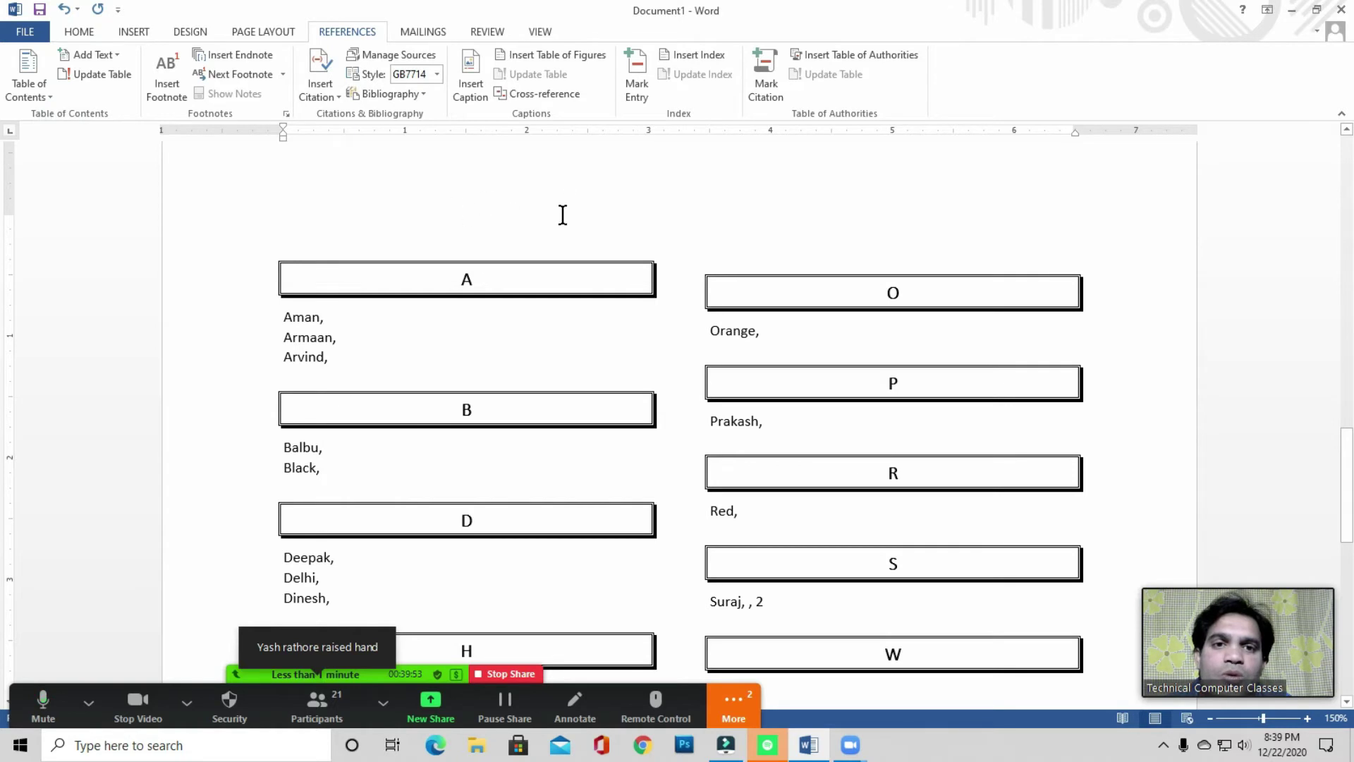
{"action": "left_click", "coordinate": [823, 81]}
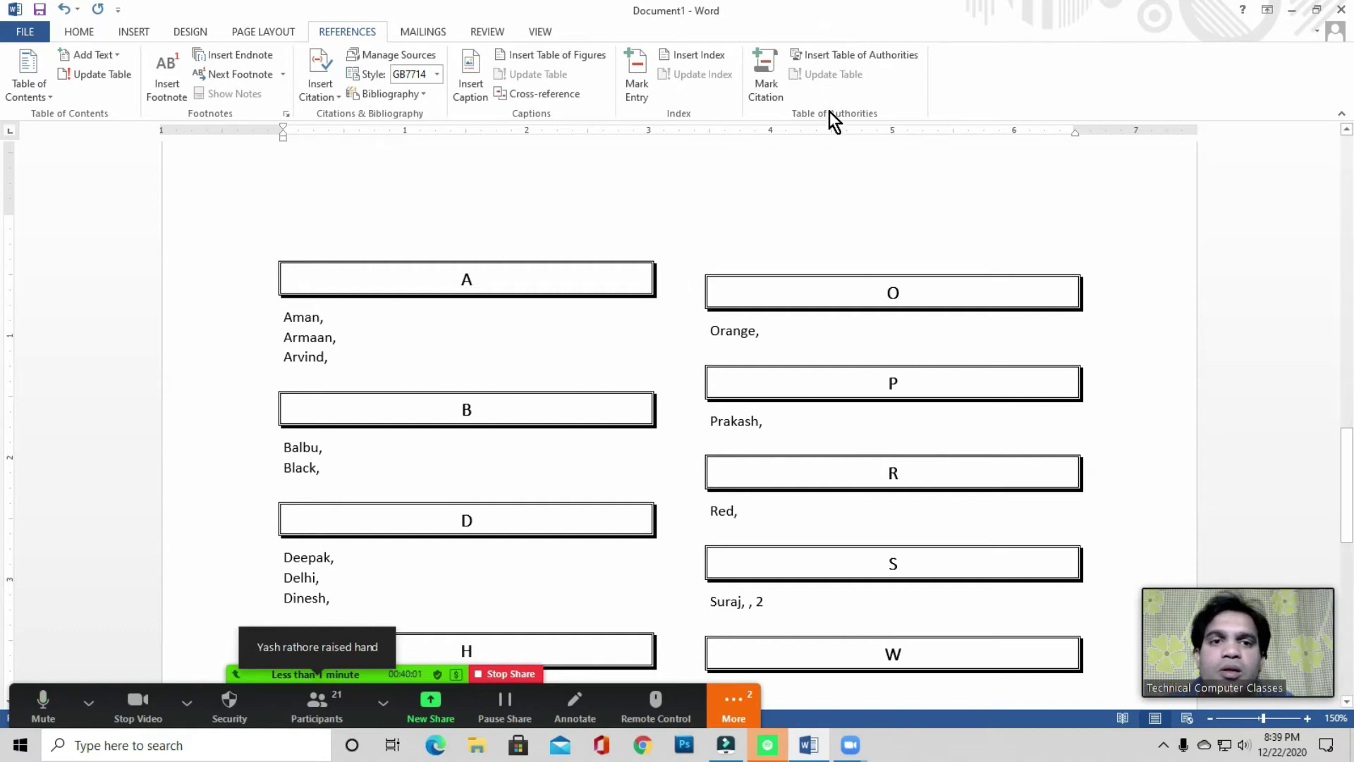
{"action": "key", "text": "ctrl+a"}
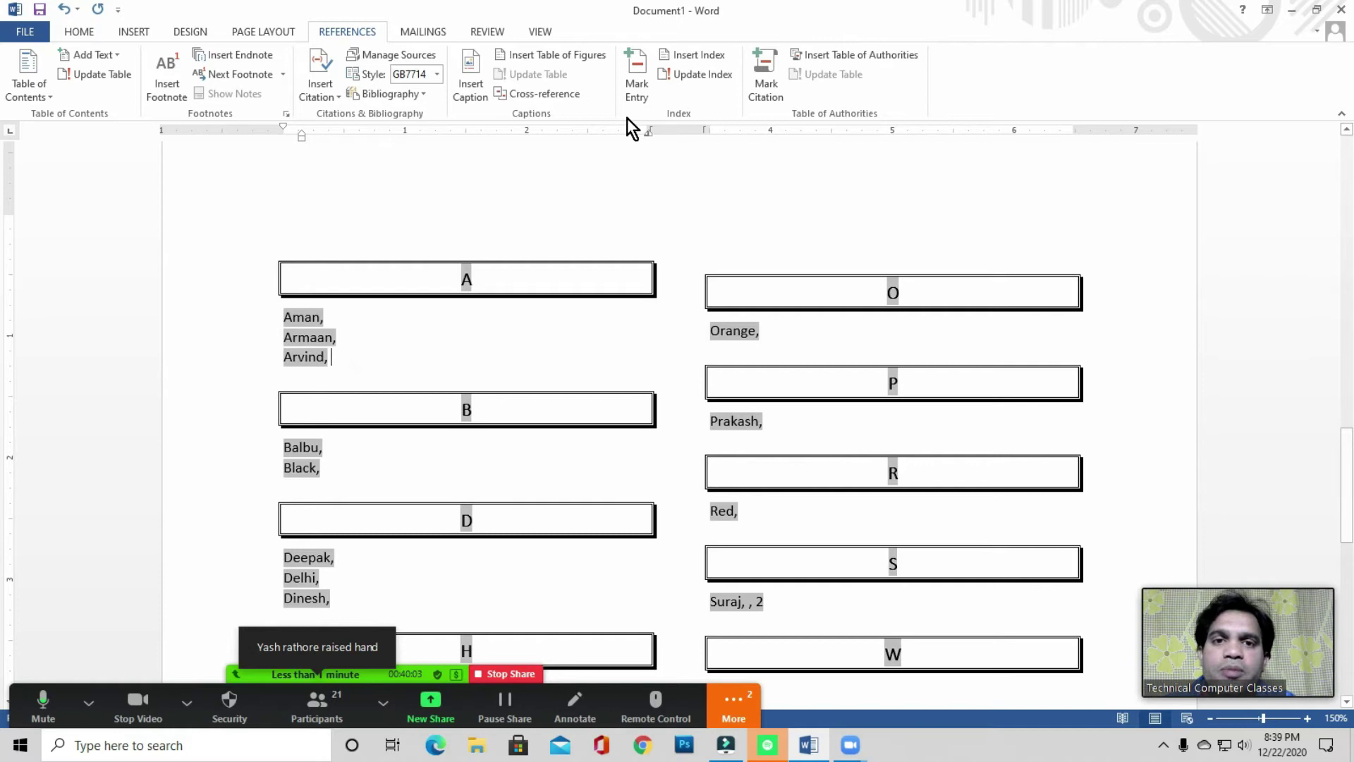
{"action": "left_click", "coordinate": [326, 710]}
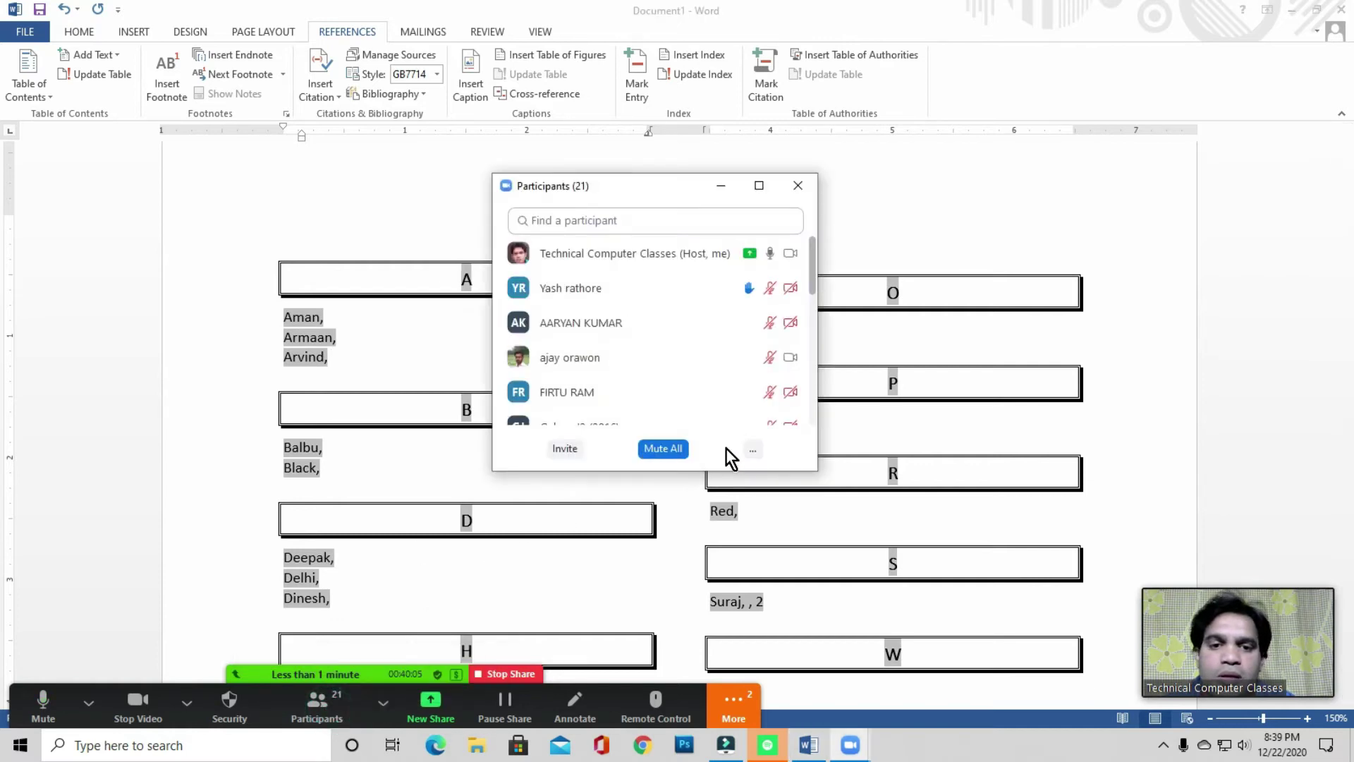
{"action": "left_click", "coordinate": [758, 448]}
{"action": "left_click", "coordinate": [797, 476]}
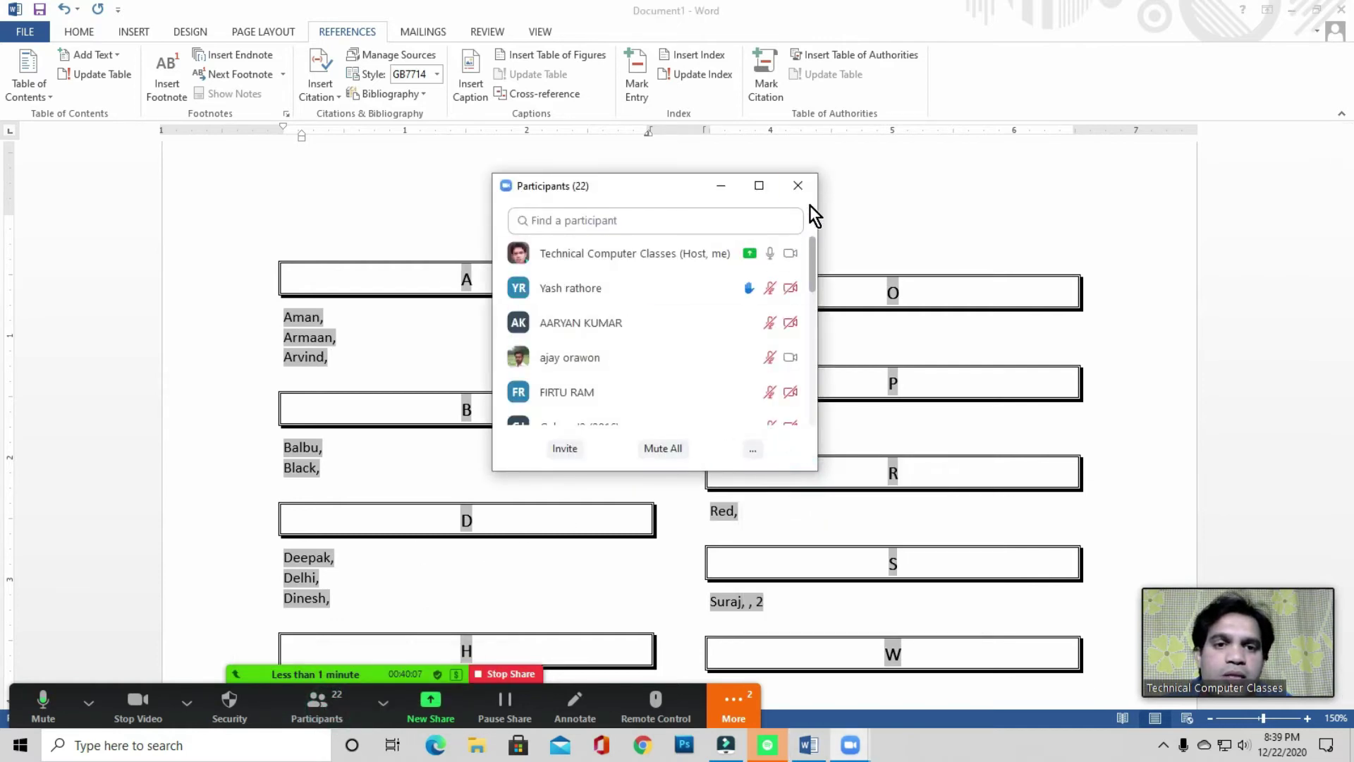
{"action": "left_click", "coordinate": [800, 188]}
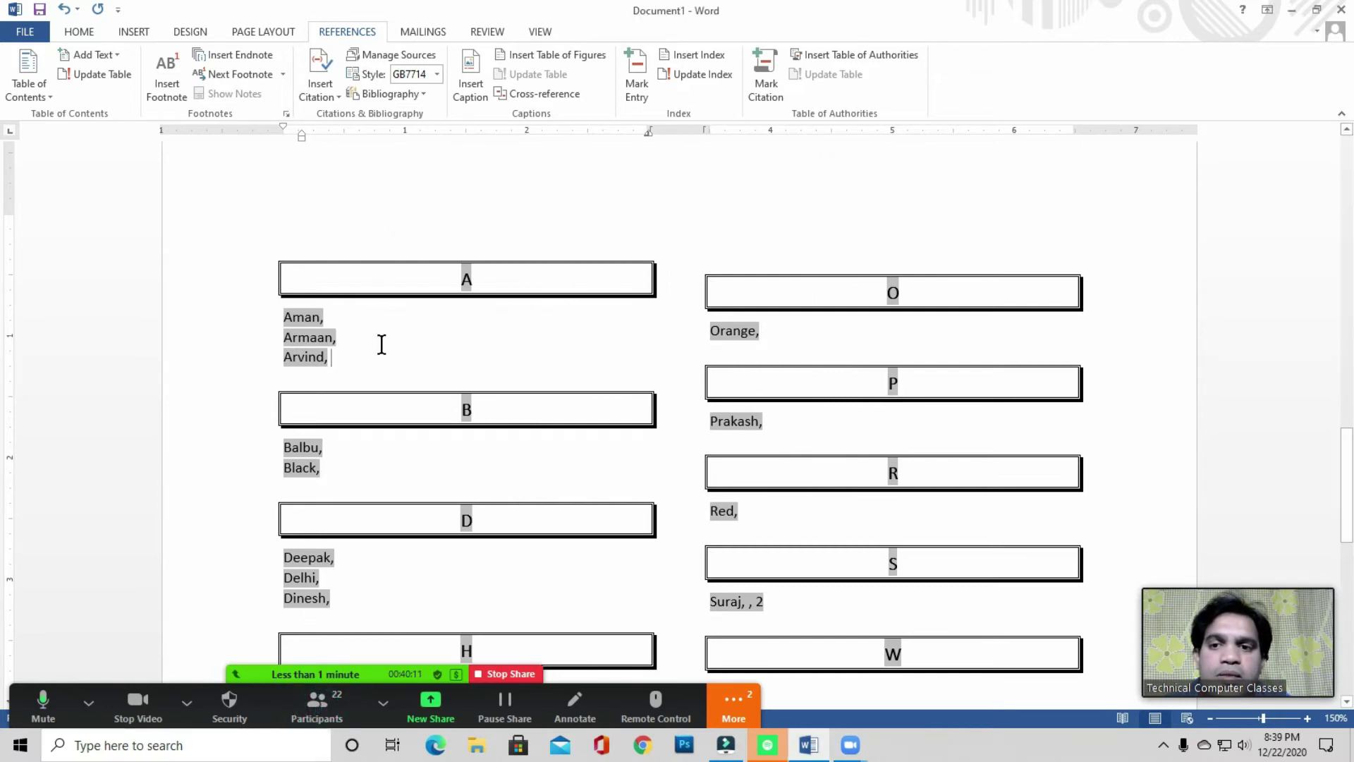
{"action": "left_click", "coordinate": [481, 343]}
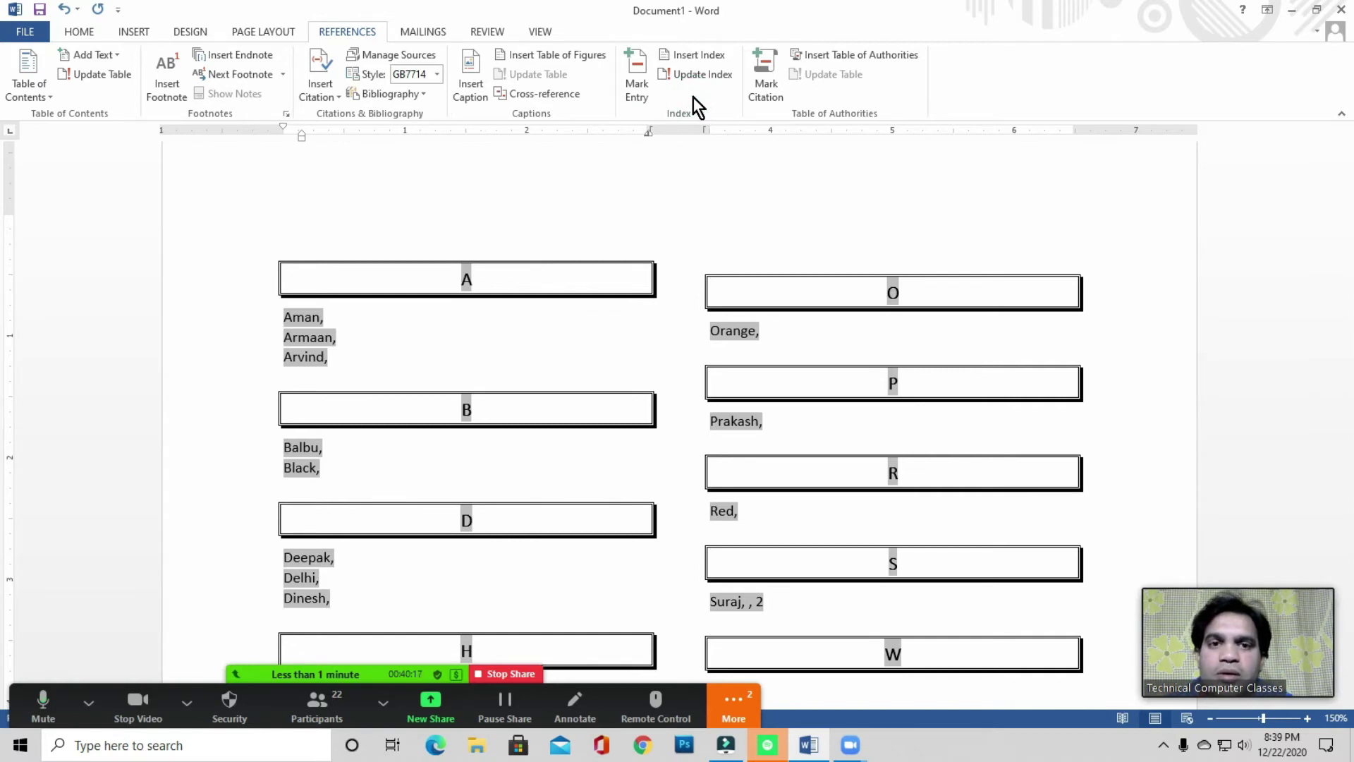
{"action": "left_click", "coordinate": [474, 332]}
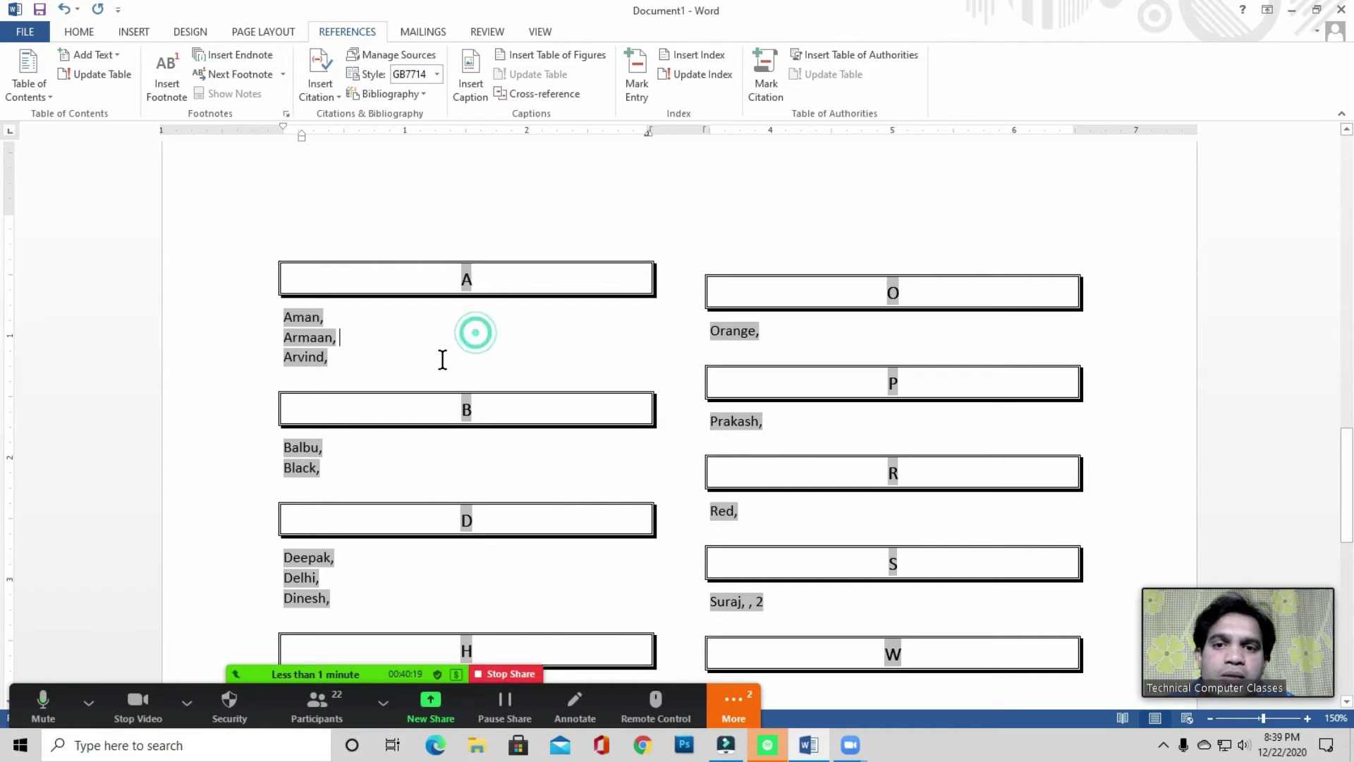
{"action": "scroll", "coordinate": [442, 359], "scroll_direction": "up", "scroll_amount": 2}
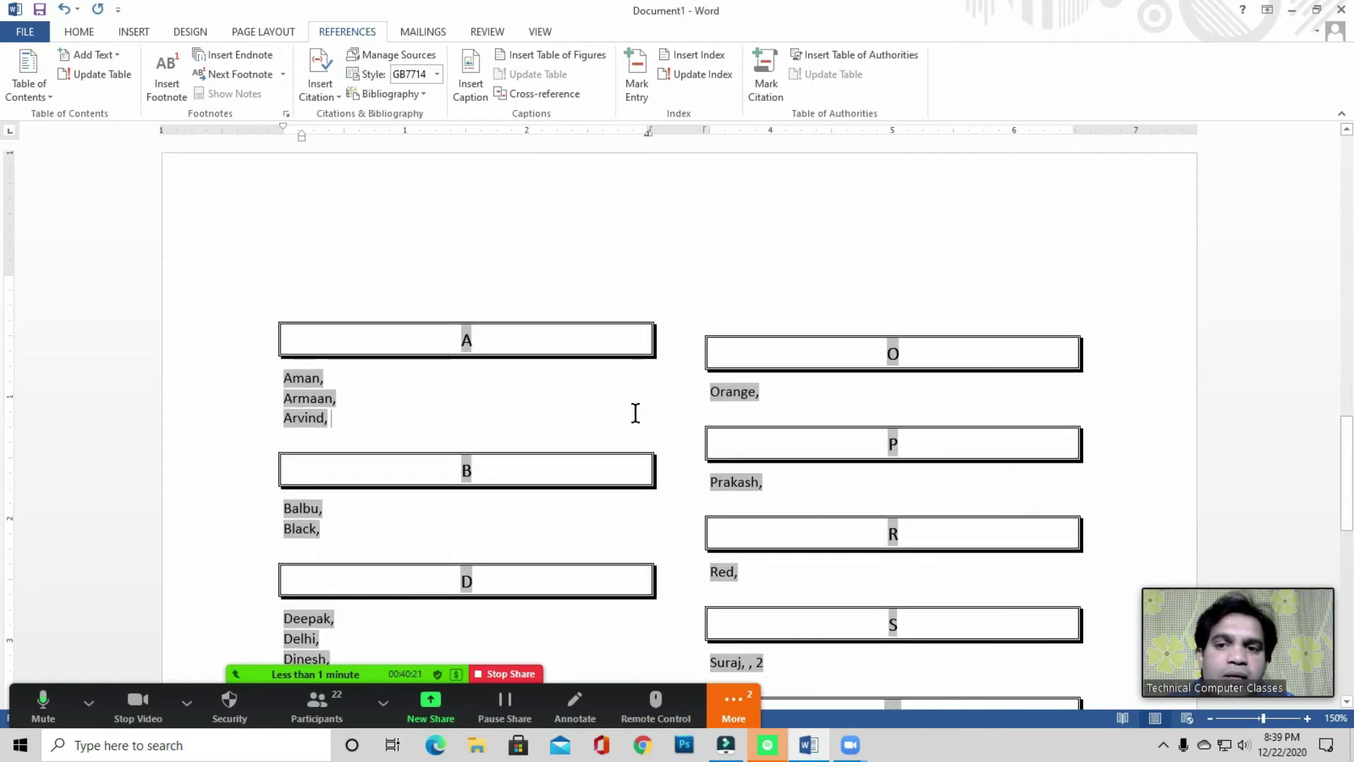
{"action": "scroll", "coordinate": [520, 388], "scroll_direction": "down", "scroll_amount": 5}
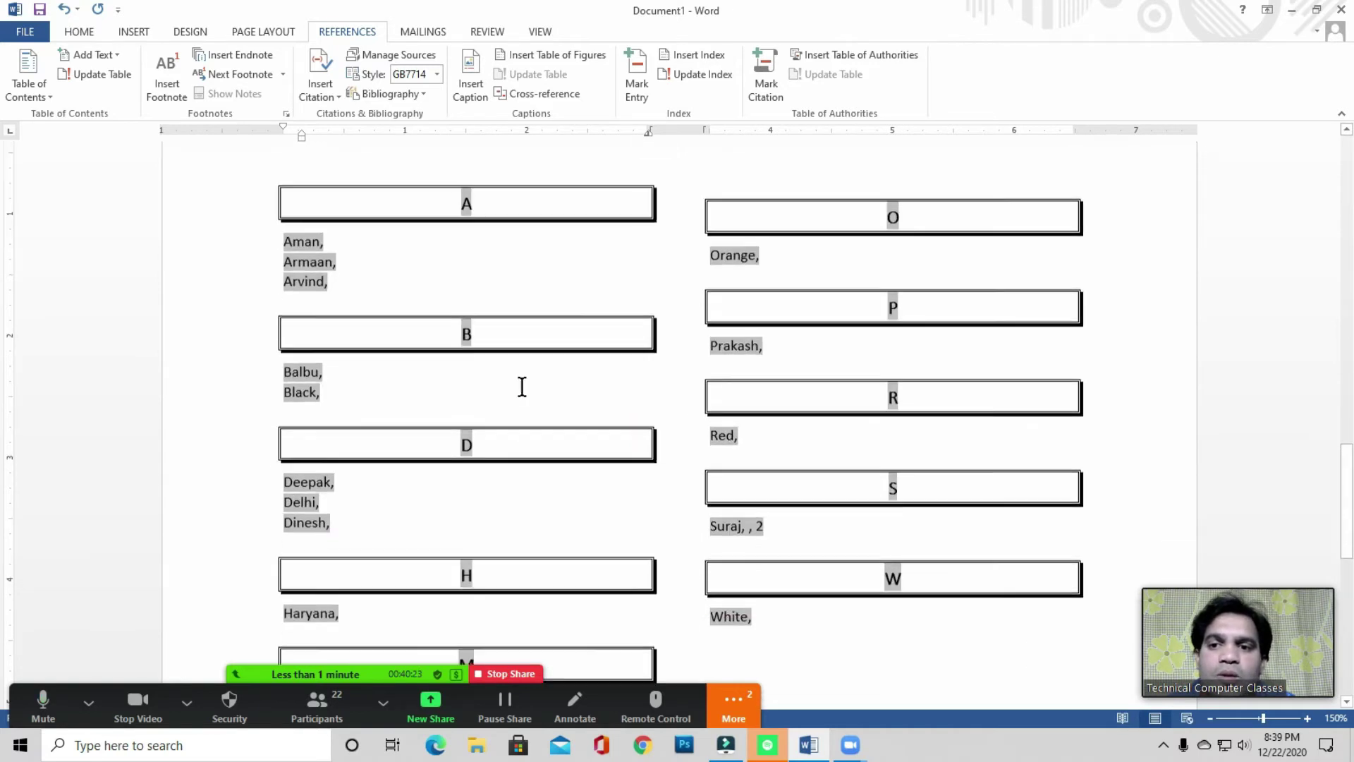
{"action": "left_click_drag", "start_coordinate": [709, 445], "coordinate": [293, 214]}
{"action": "scroll", "coordinate": [381, 572], "scroll_direction": "up", "scroll_amount": 2}
{"action": "left_click_drag", "start_coordinate": [376, 600], "coordinate": [238, 387]}
- Delete the selected index entries and start a new Zoom meeting with computer audio
{"action": "key", "text": "Delete"}
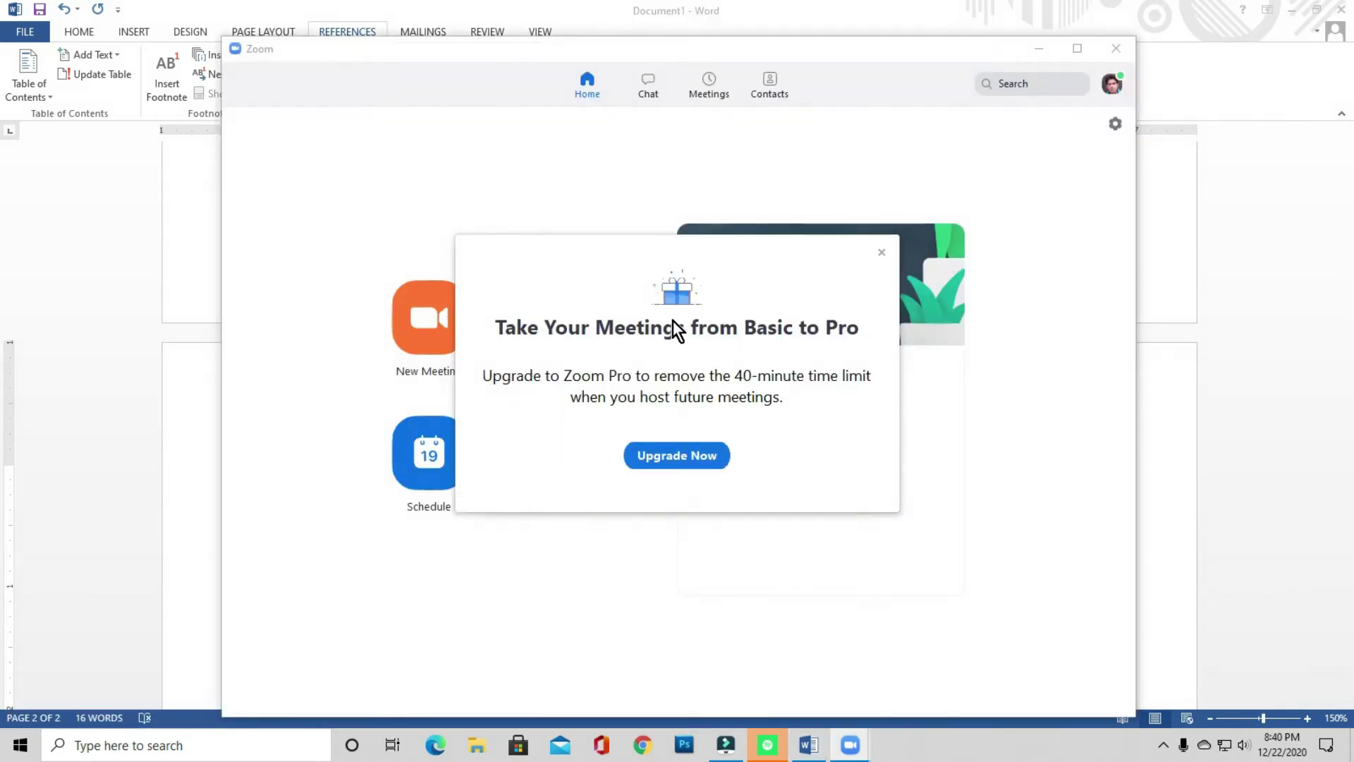
{"action": "left_click", "coordinate": [880, 252]}
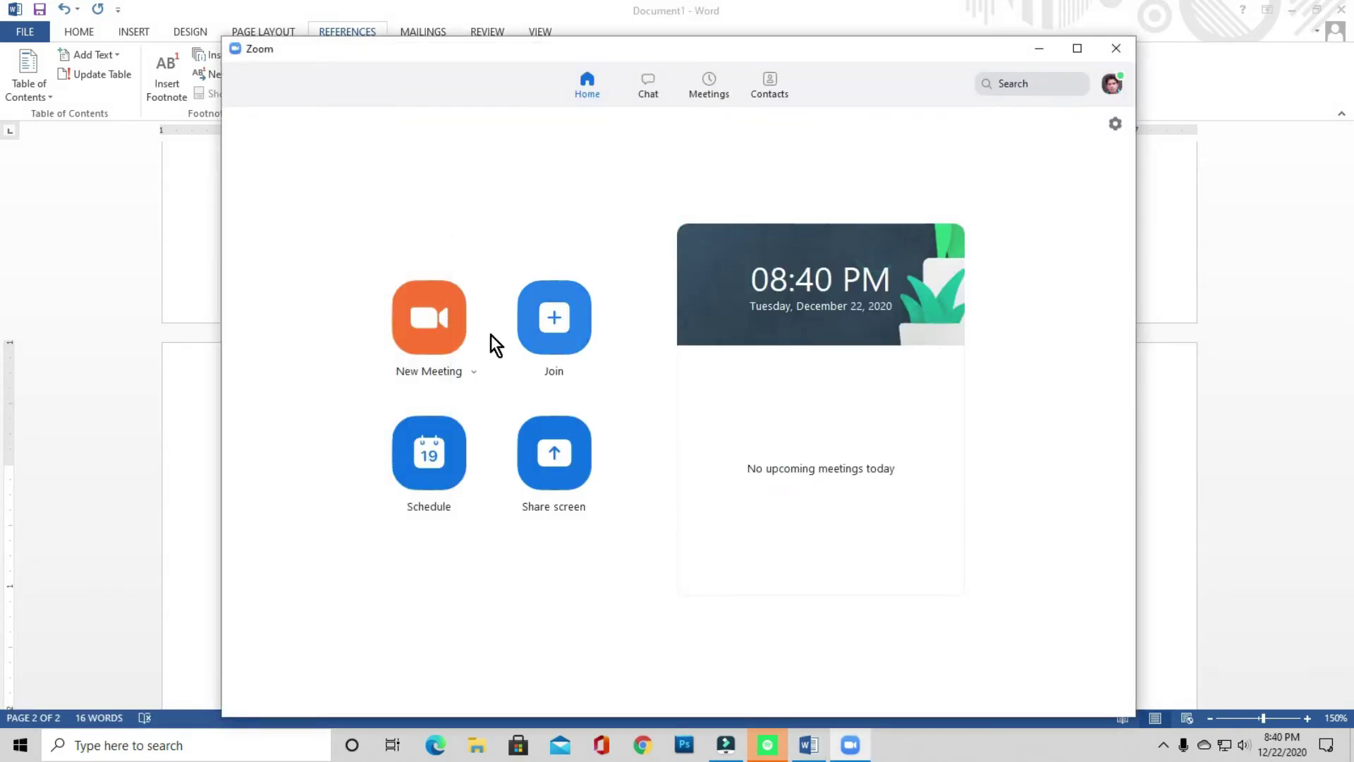
{"action": "left_click", "coordinate": [442, 318]}
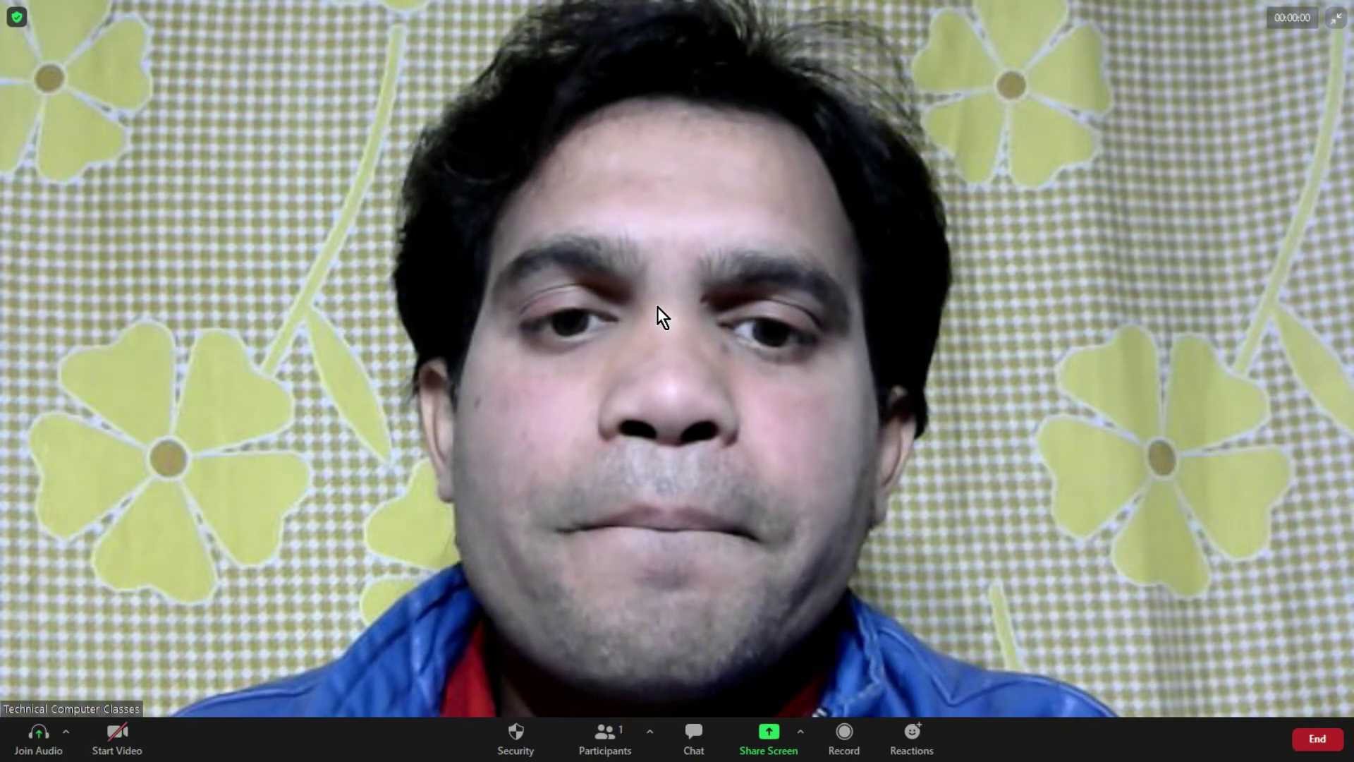
{"action": "left_click", "coordinate": [680, 325]}
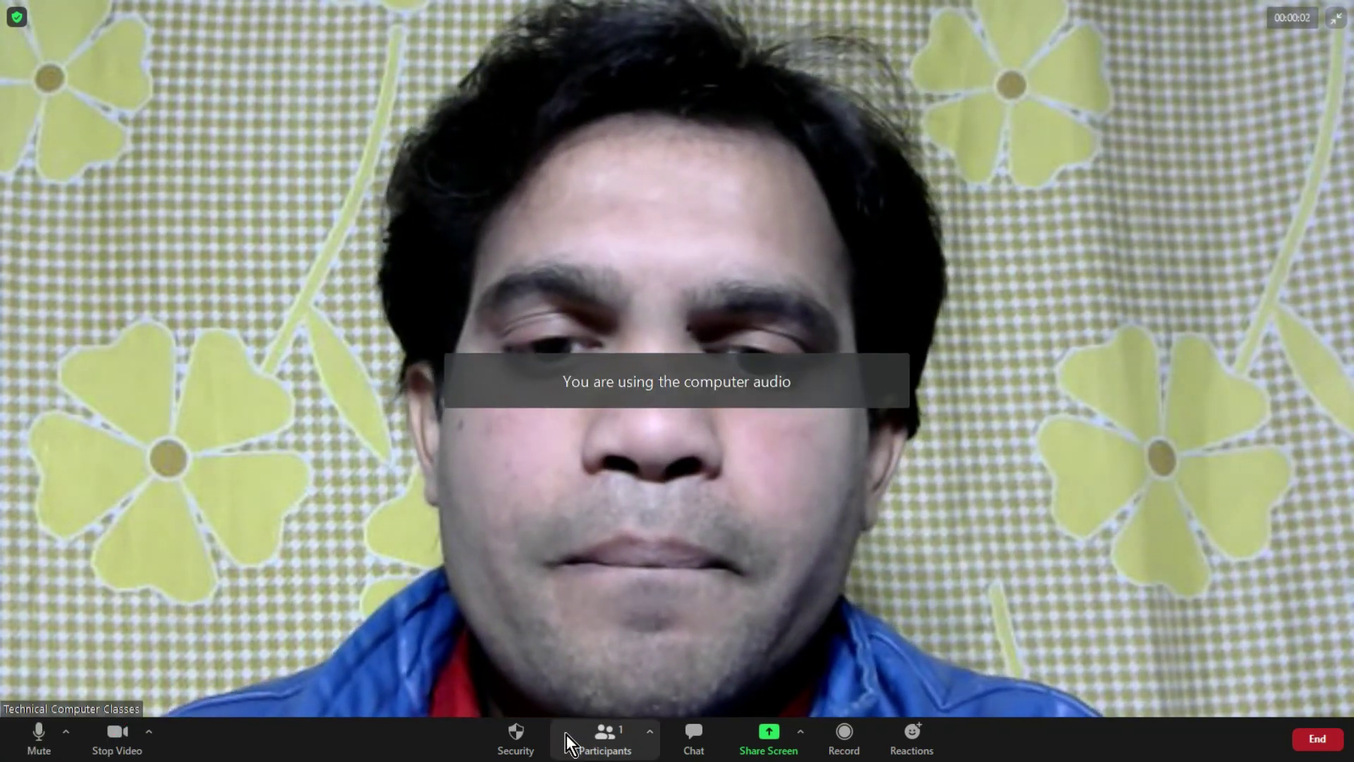
- Disable the Waiting Room and share the Document1 - Word window
{"action": "left_click", "coordinate": [518, 737]}
{"action": "left_click", "coordinate": [542, 510]}
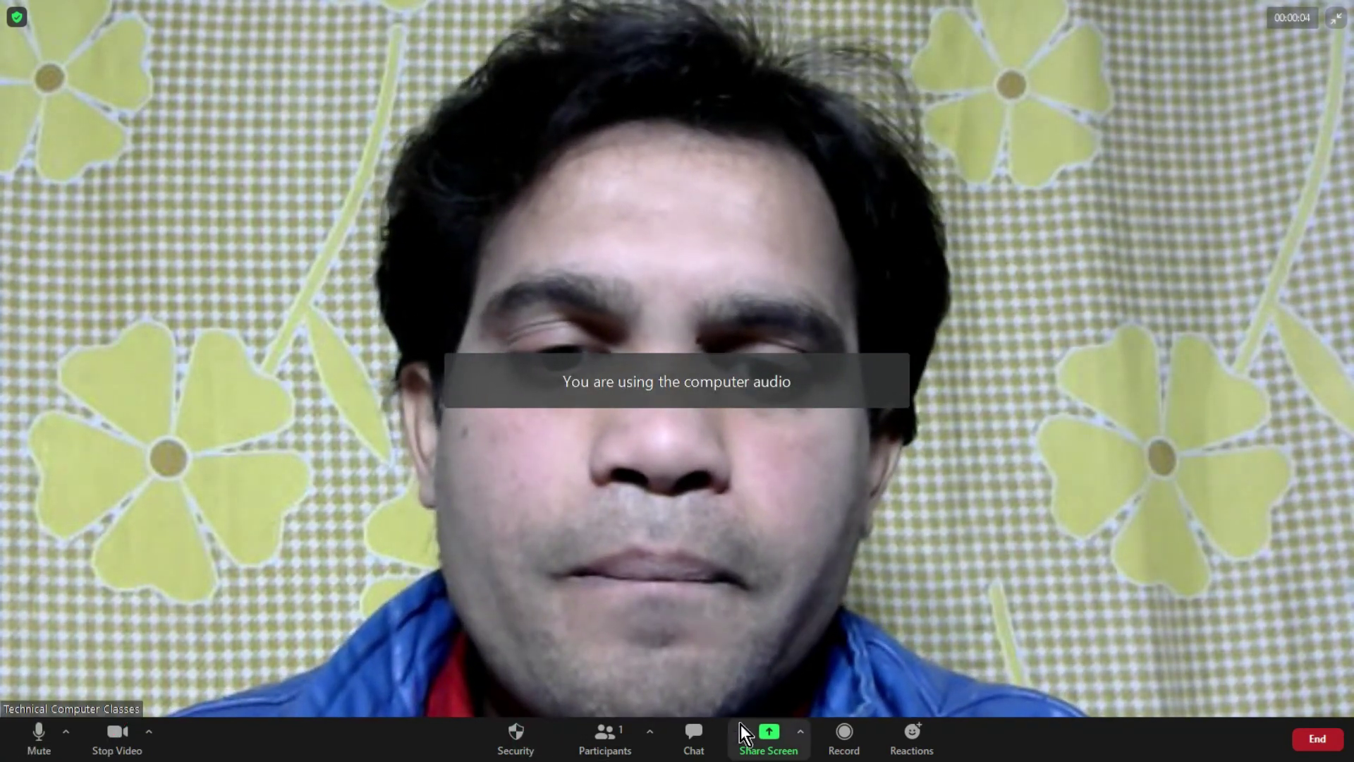
{"action": "left_click", "coordinate": [517, 740]}
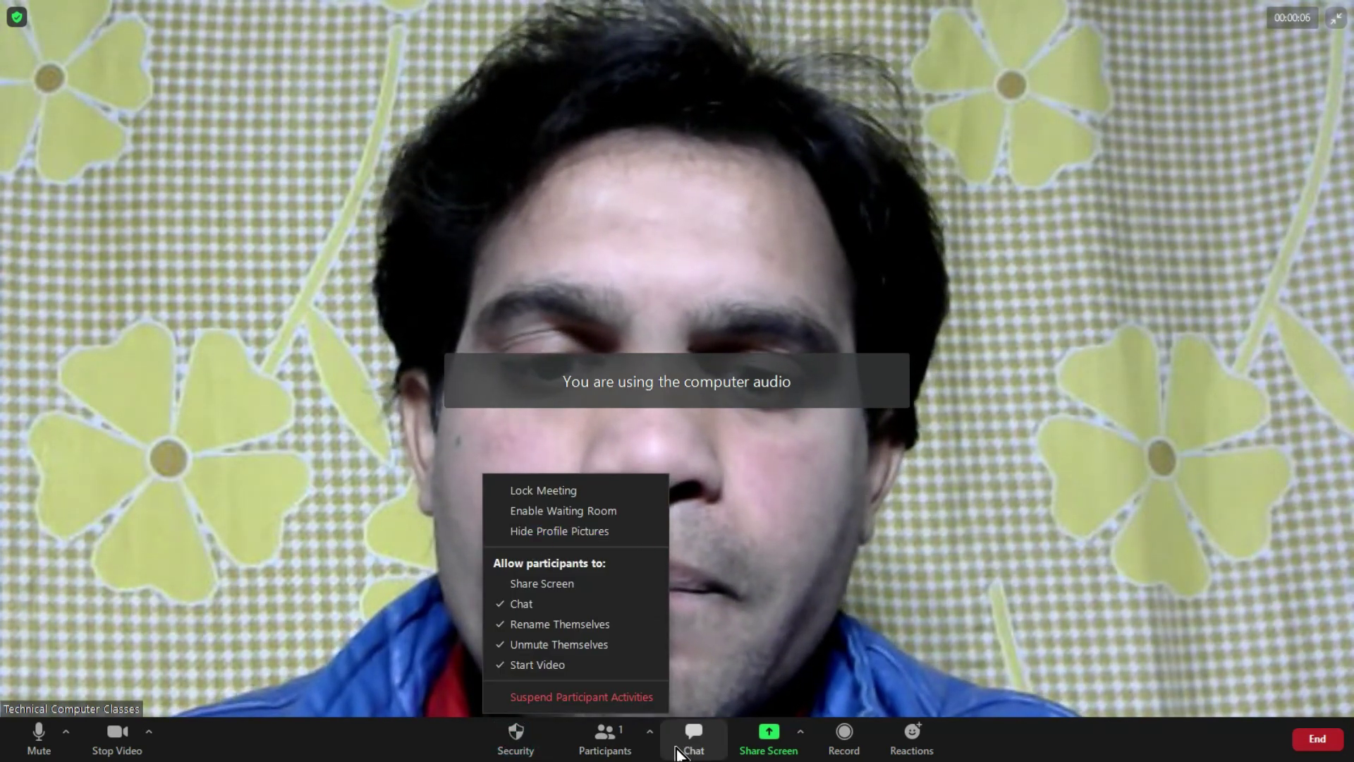
{"action": "left_click", "coordinate": [764, 732]}
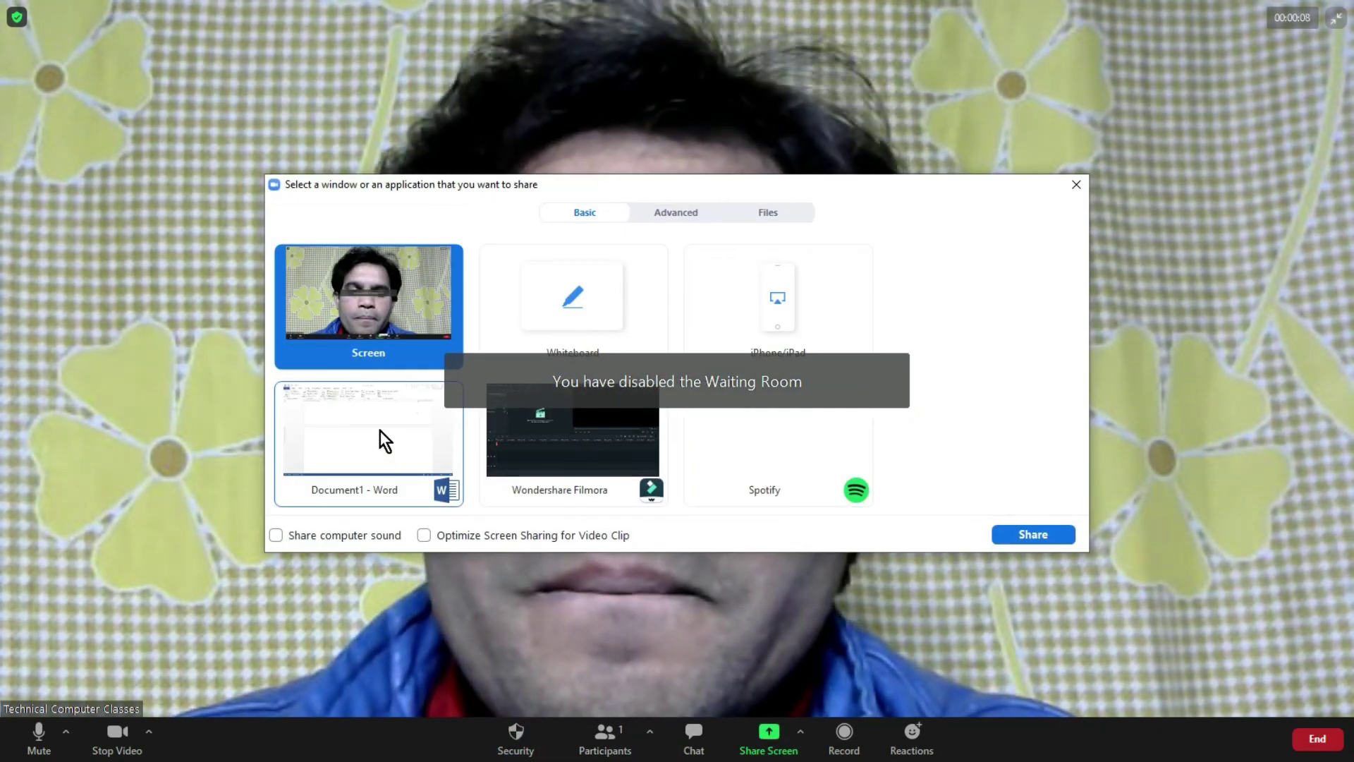
{"action": "left_click", "coordinate": [381, 435]}
{"action": "left_click", "coordinate": [1035, 533]}
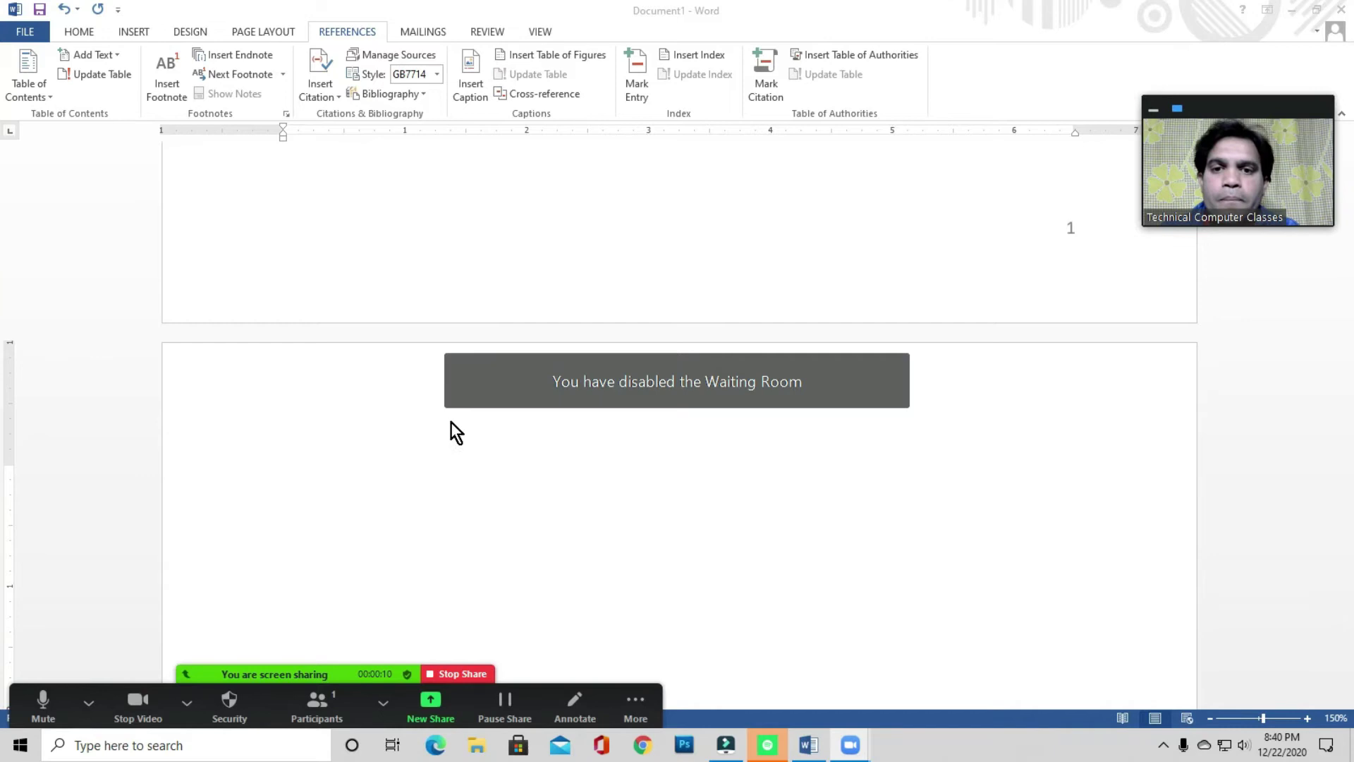
- Place the caret at the start of page 2 and bring up the Participants window above the page
{"action": "left_click", "coordinate": [329, 506]}
{"action": "scroll", "coordinate": [322, 519], "scroll_direction": "up", "scroll_amount": 3}
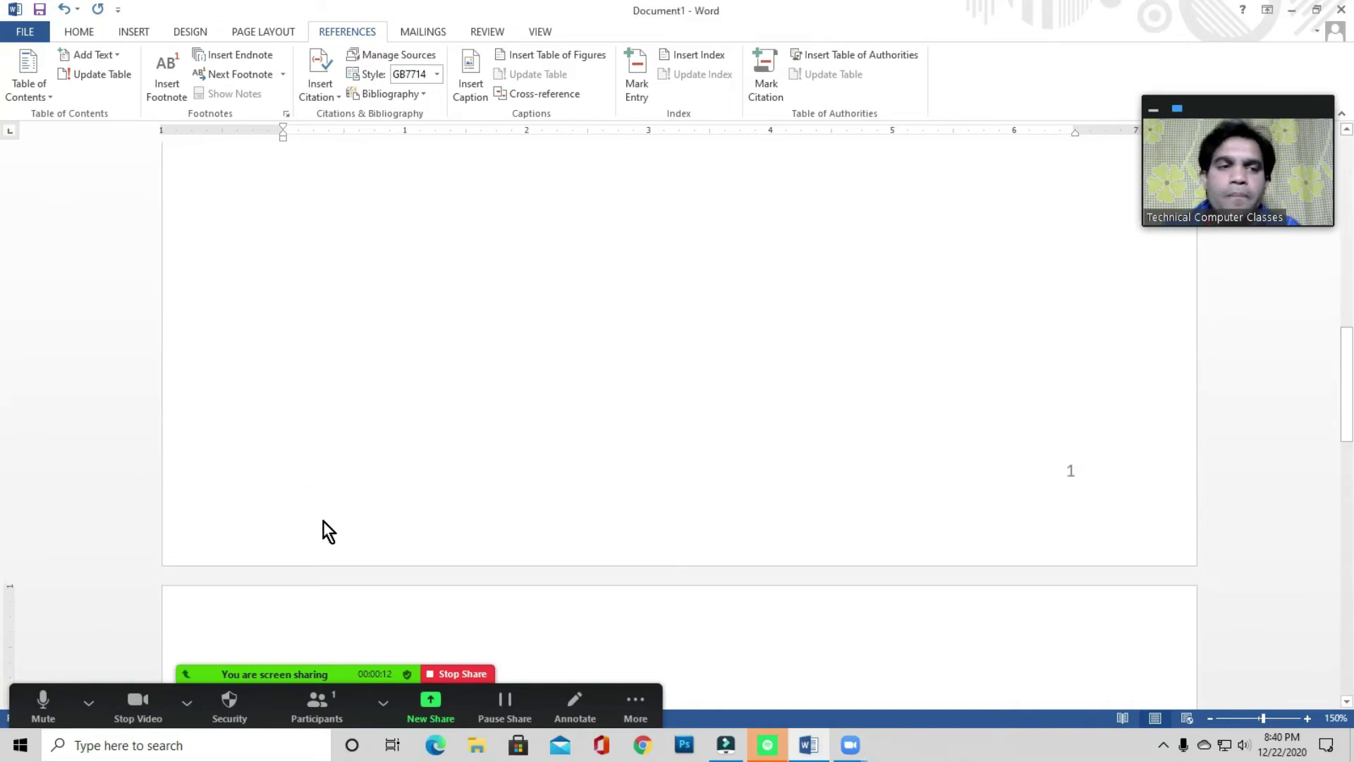
{"action": "left_click", "coordinate": [88, 701]}
{"action": "left_click", "coordinate": [88, 701]}
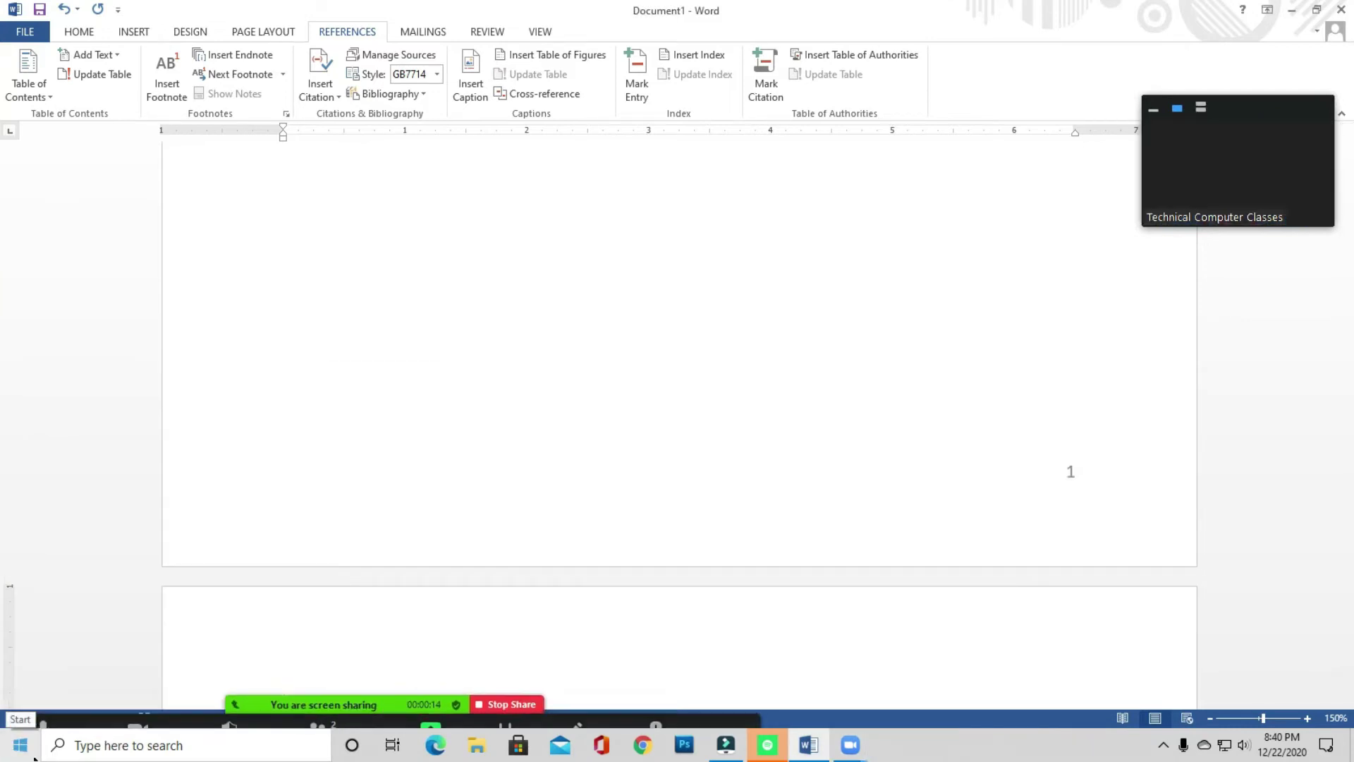
{"action": "mouse_move", "coordinate": [359, 581]}
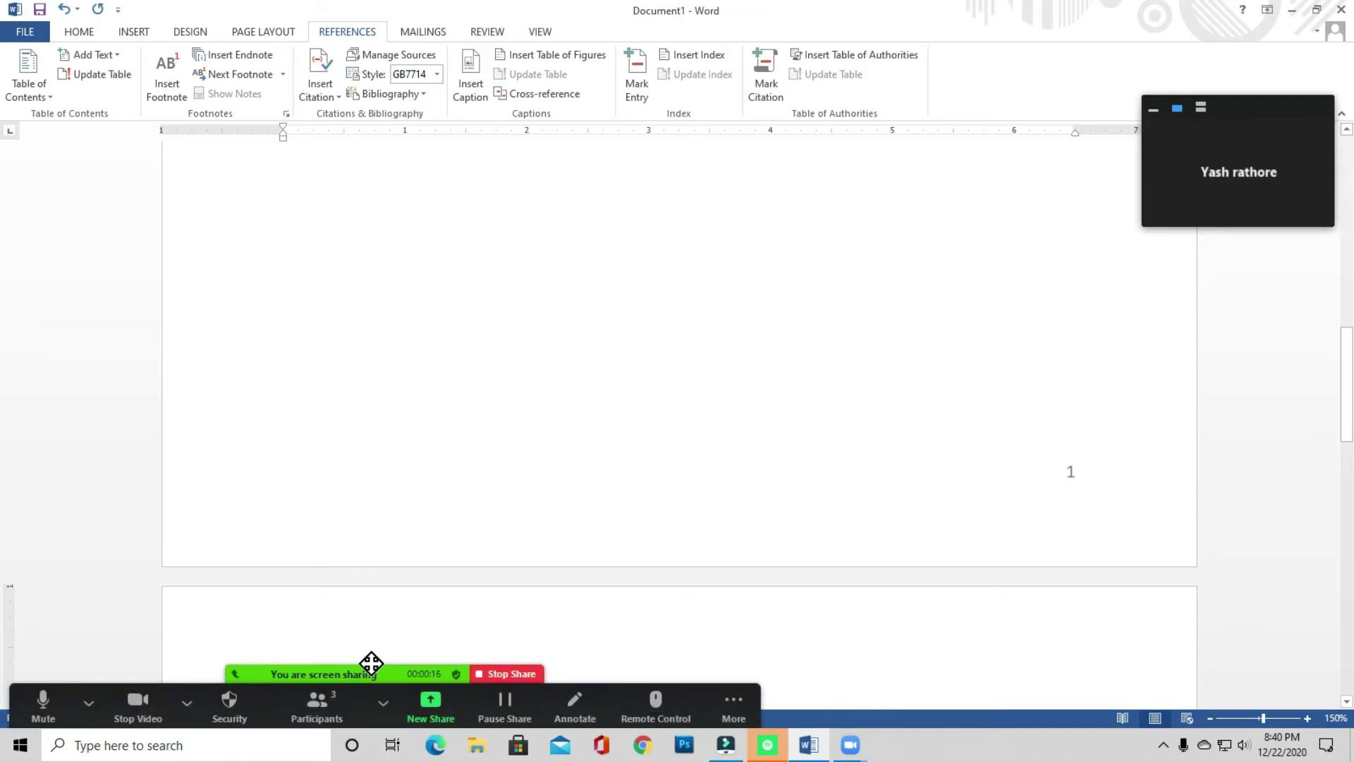
{"action": "left_click", "coordinate": [316, 712]}
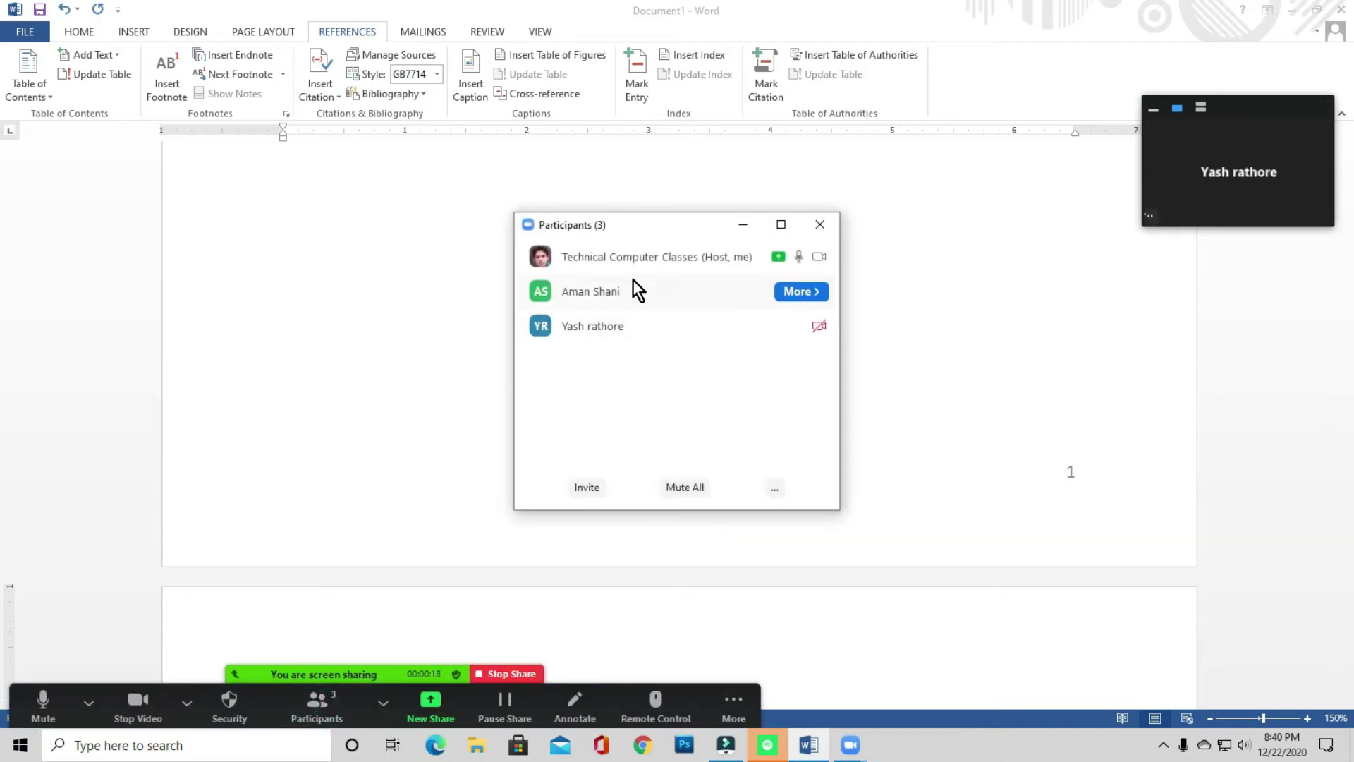
{"action": "left_click_drag", "start_coordinate": [656, 227], "coordinate": [620, 130]}
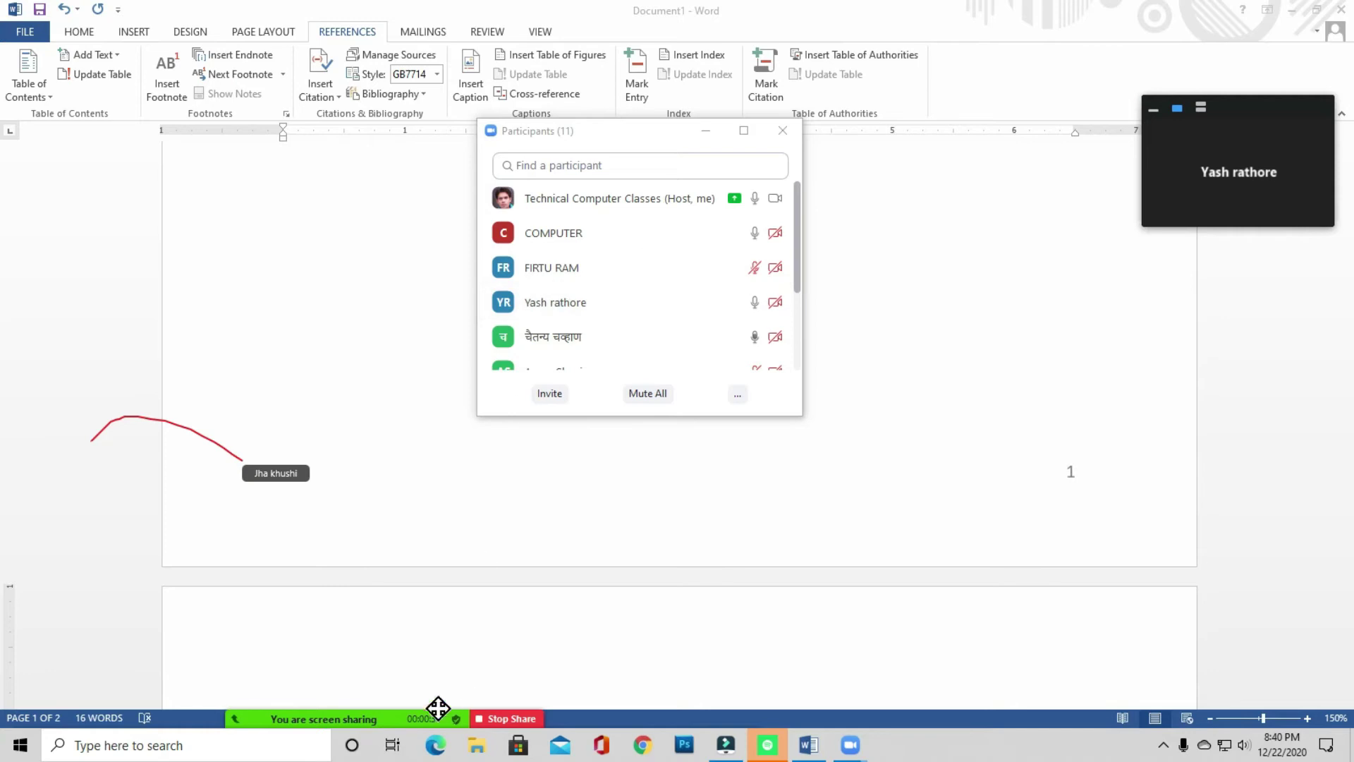
- Turn on Disable Annotation for Others from Zoom's More menu
{"action": "left_click", "coordinate": [718, 699]}
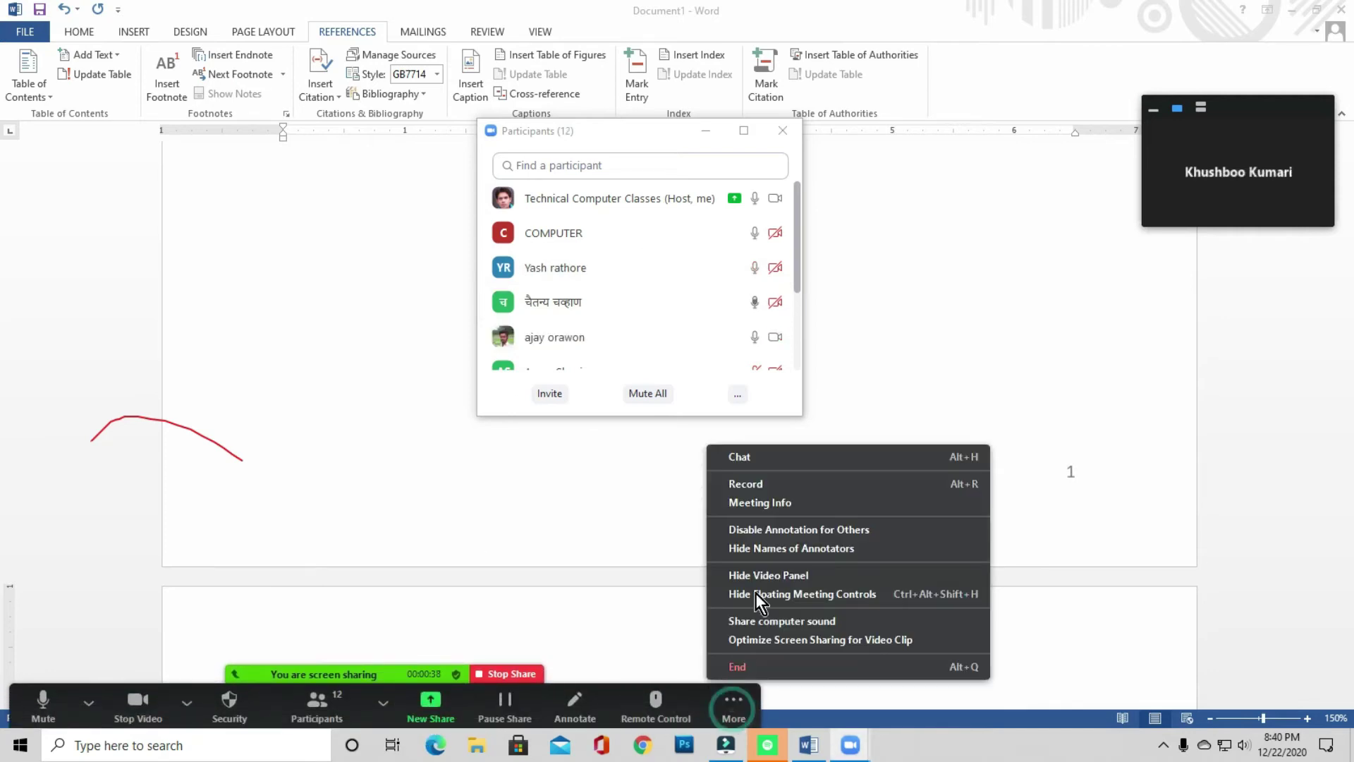
{"action": "left_click", "coordinate": [755, 593]}
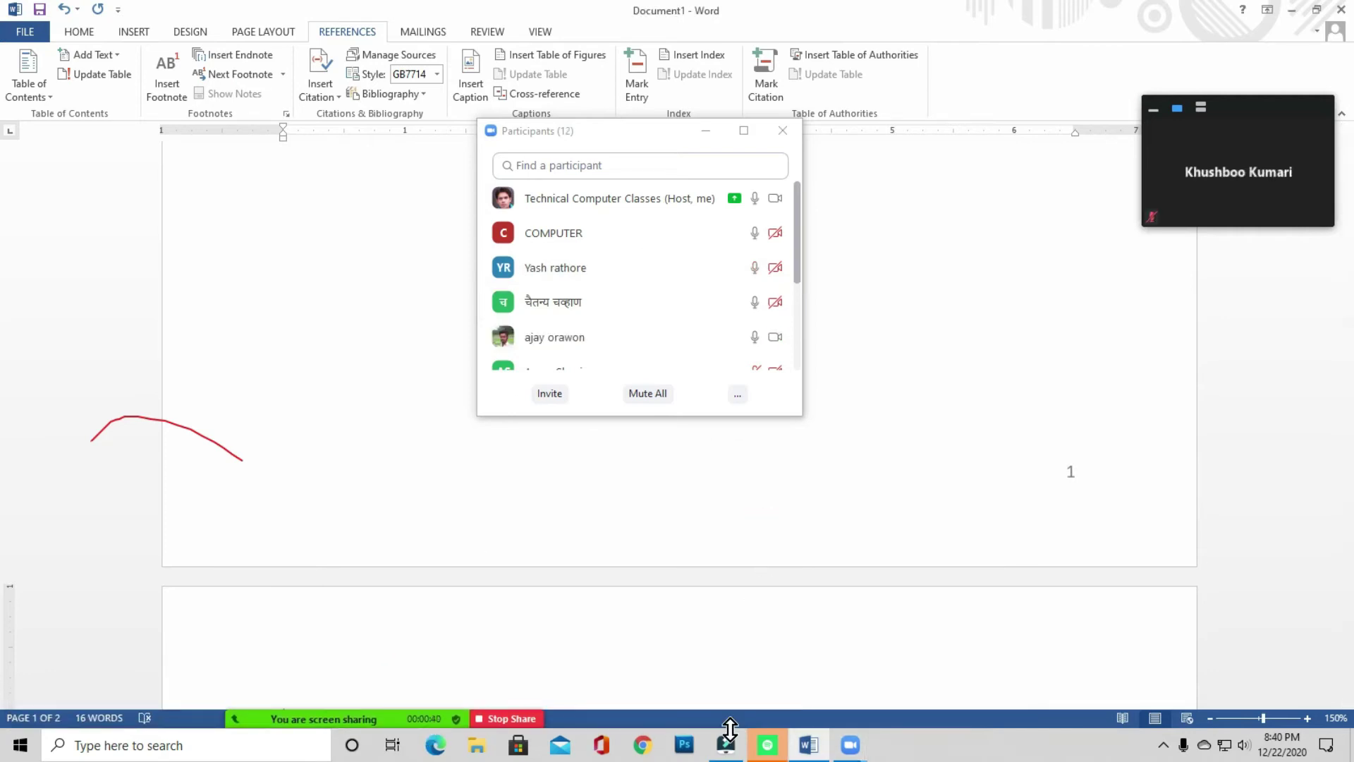
{"action": "mouse_move", "coordinate": [482, 708]}
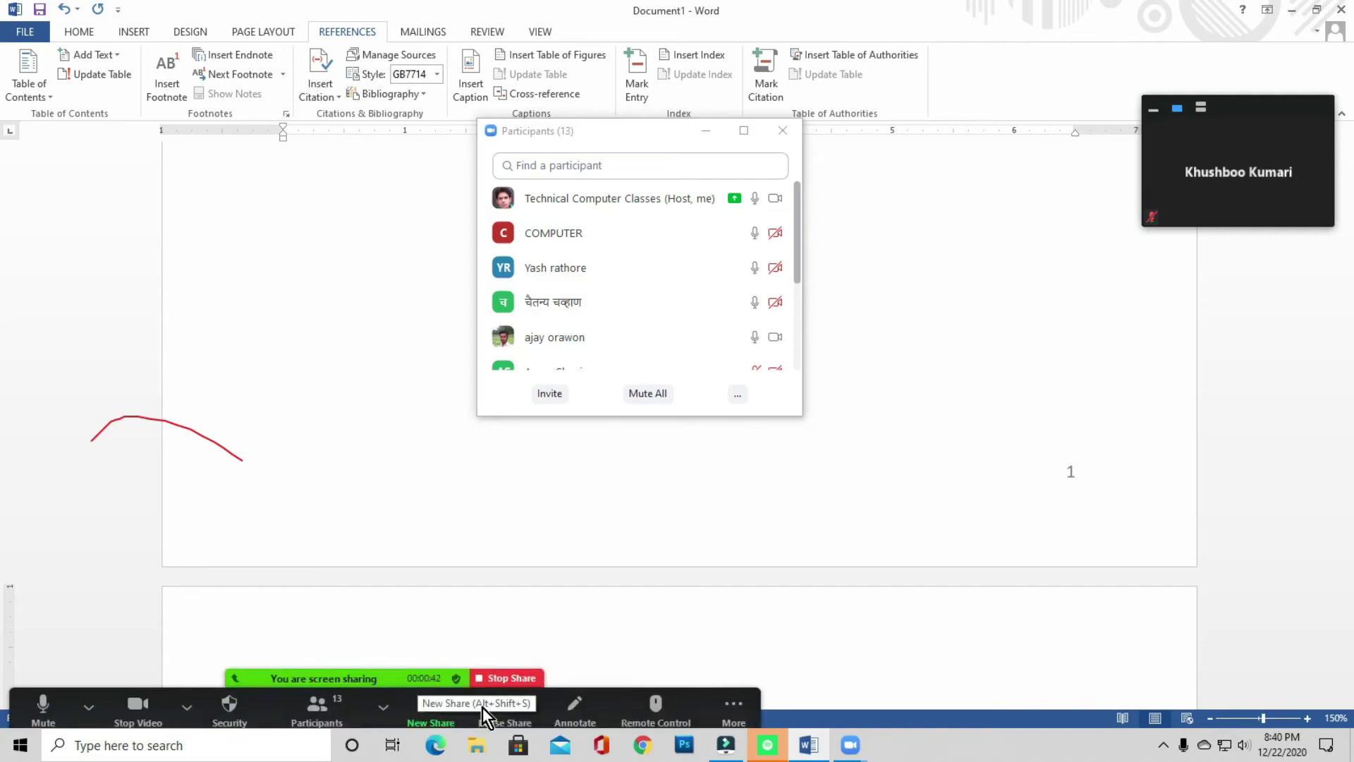
{"action": "left_click", "coordinate": [733, 701]}
{"action": "left_click", "coordinate": [759, 534]}
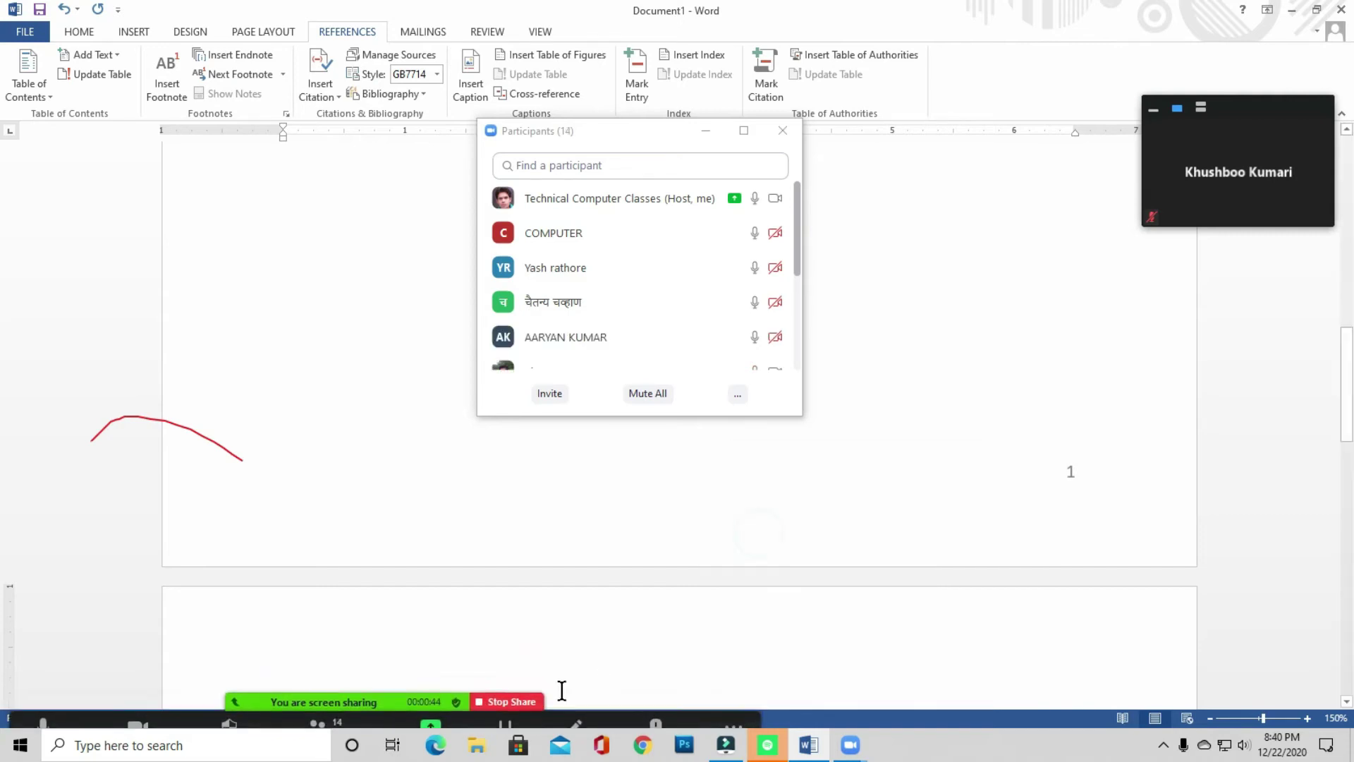
- Erase the red annotation stroke with the Eraser tool and close the annotation toolbar
{"action": "mouse_move", "coordinate": [492, 713]}
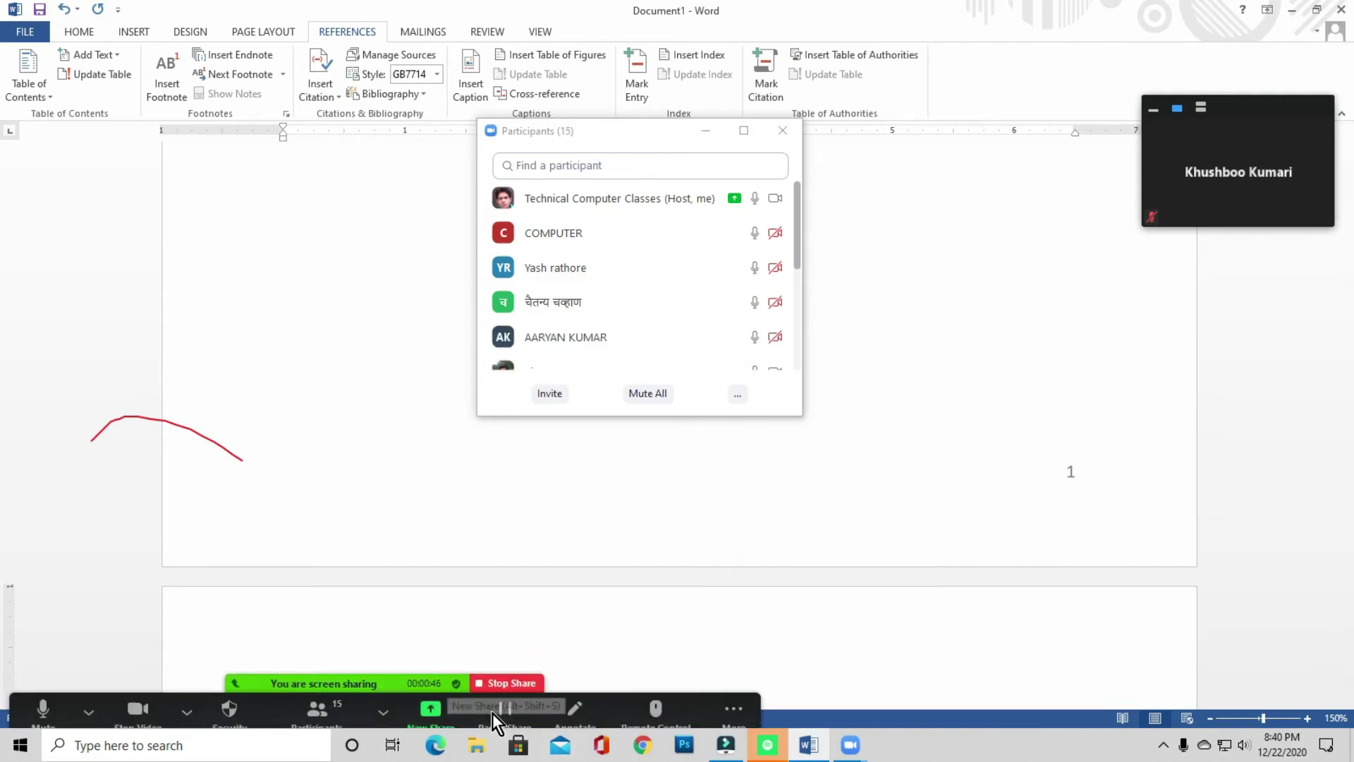
{"action": "left_click", "coordinate": [574, 702]}
{"action": "mouse_move", "coordinate": [762, 233]}
{"action": "left_click", "coordinate": [698, 96]}
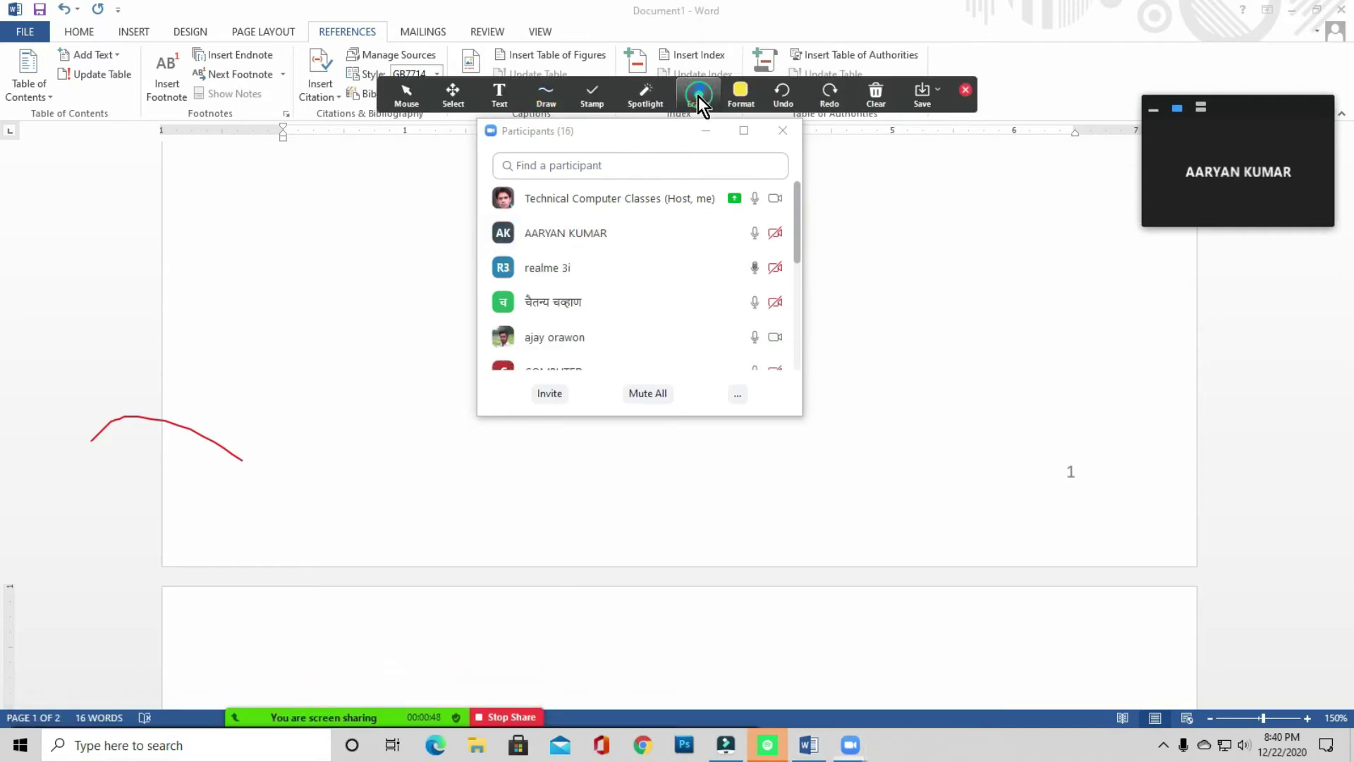
{"action": "left_click", "coordinate": [232, 453]}
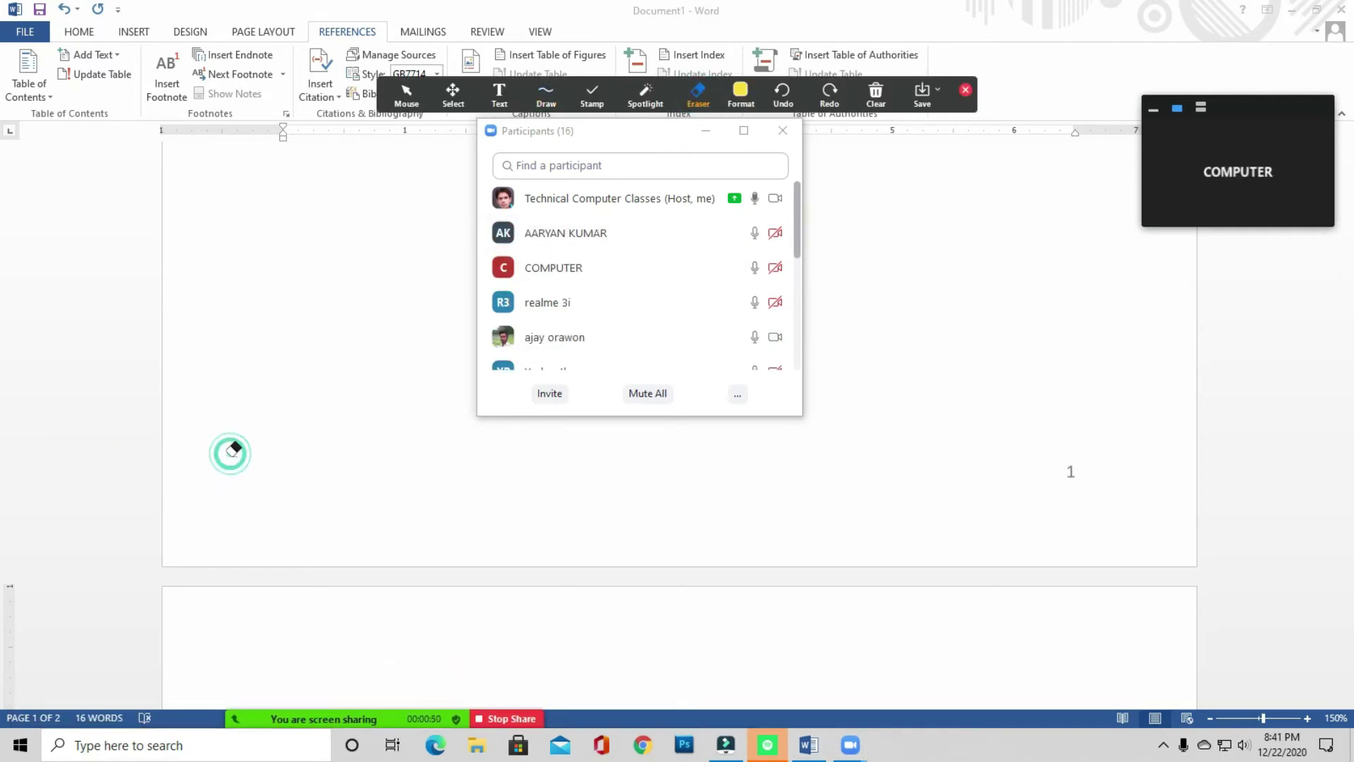
{"action": "left_click", "coordinate": [963, 92]}
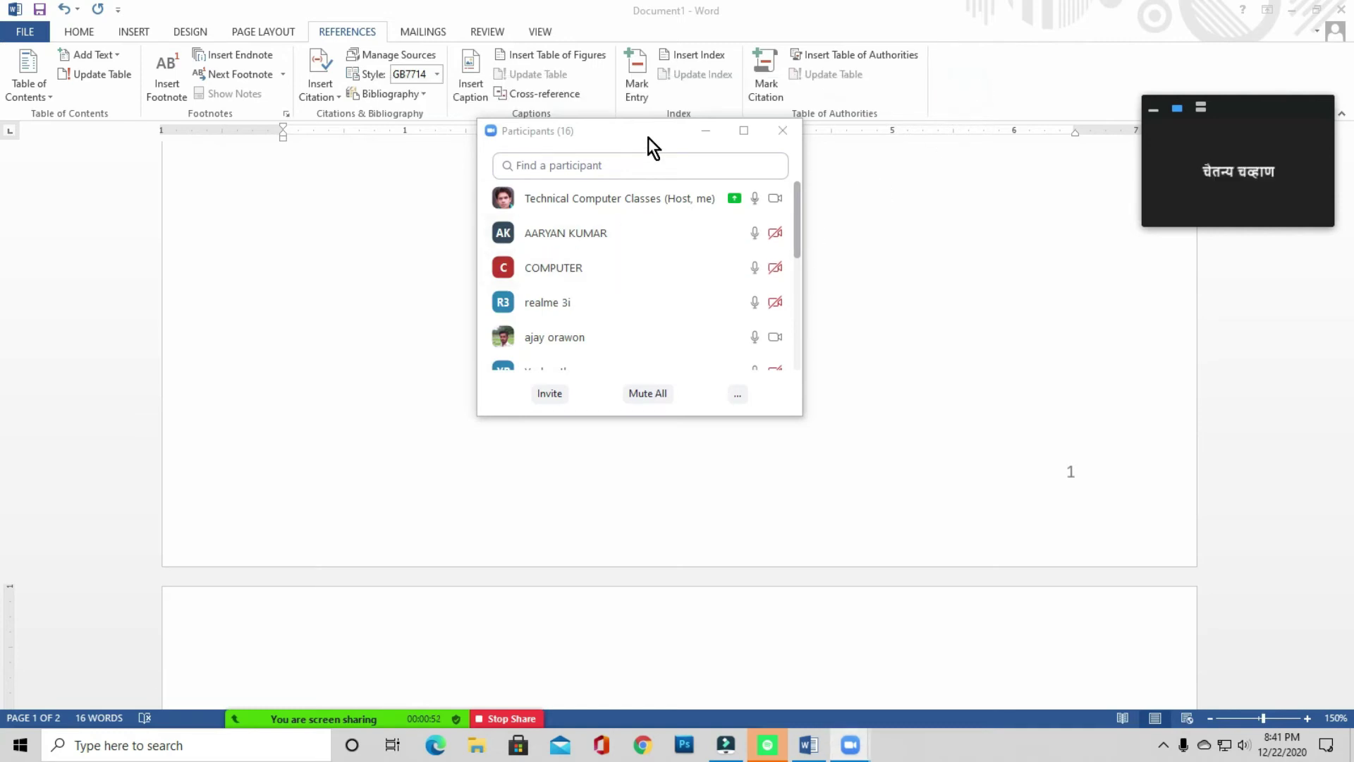
{"action": "left_click_drag", "start_coordinate": [649, 137], "coordinate": [646, 205]}
- Close the Participants window and delete the blank lines after Suraj
{"action": "left_click", "coordinate": [783, 198]}
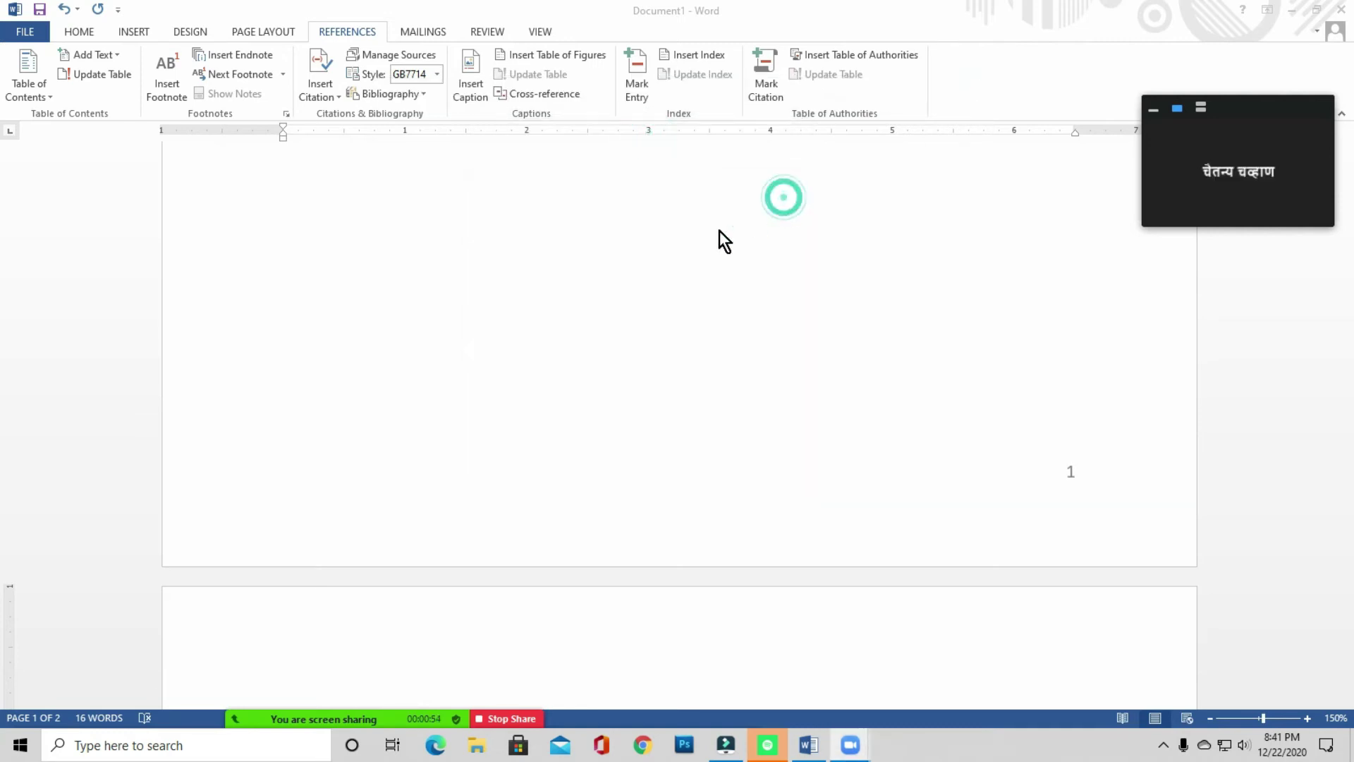
{"action": "left_click", "coordinate": [428, 282]}
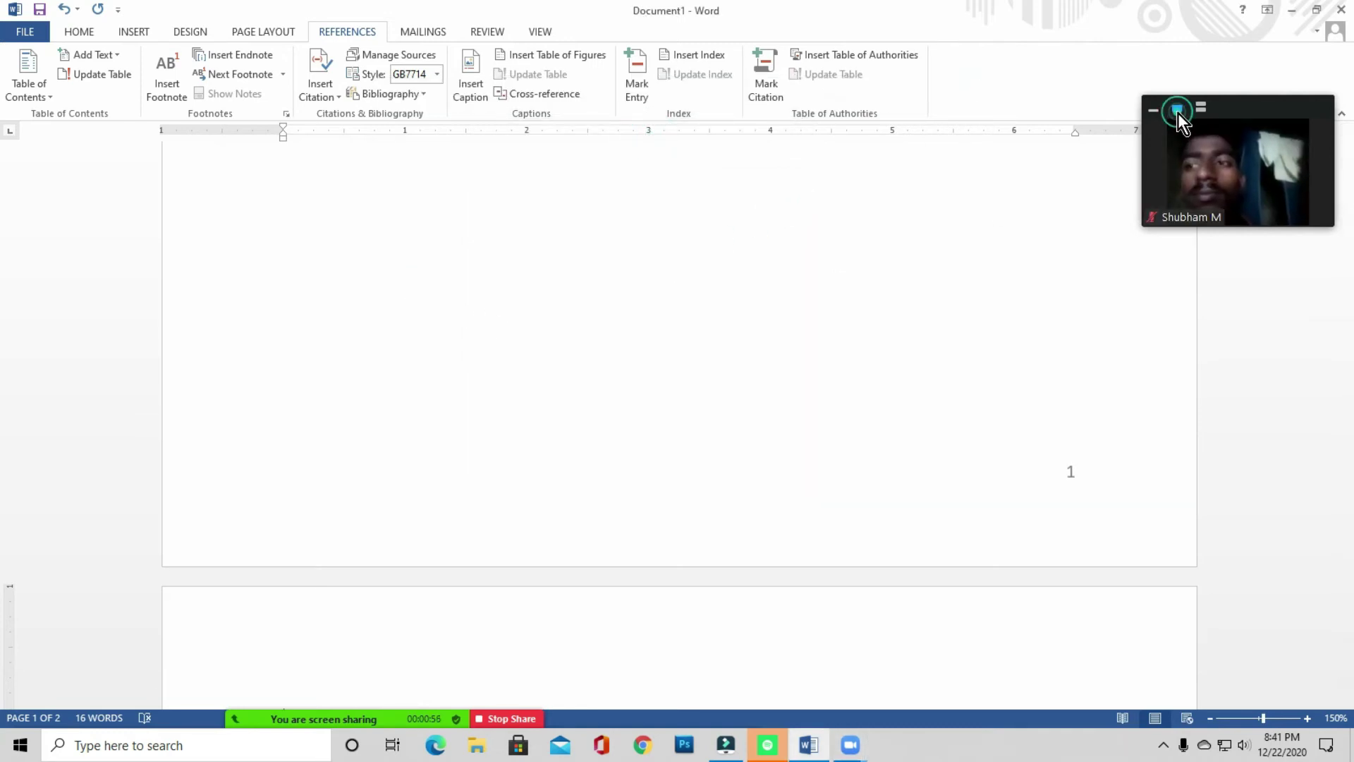
{"action": "scroll", "coordinate": [454, 301], "scroll_direction": "up", "scroll_amount": 3}
{"action": "left_click", "coordinate": [454, 303]}
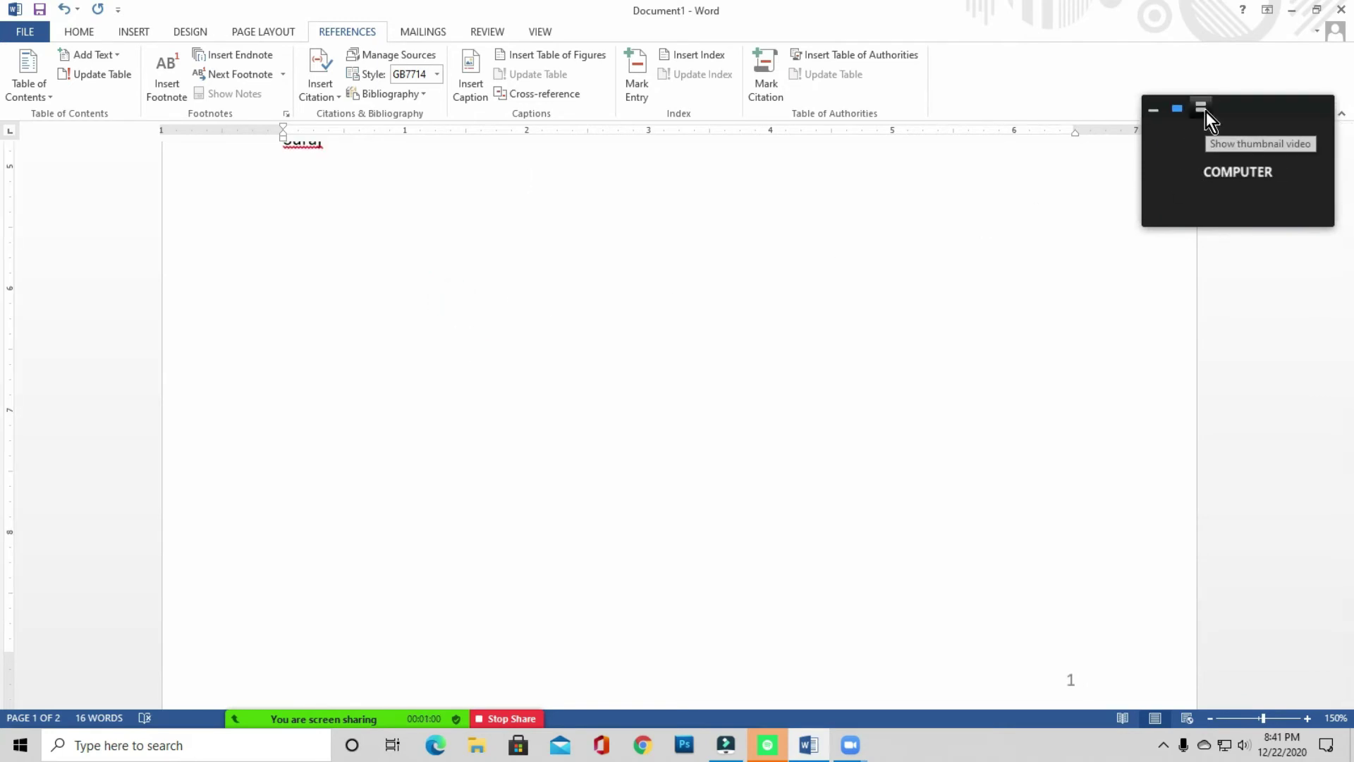
{"action": "scroll", "coordinate": [423, 318], "scroll_direction": "up", "scroll_amount": 3}
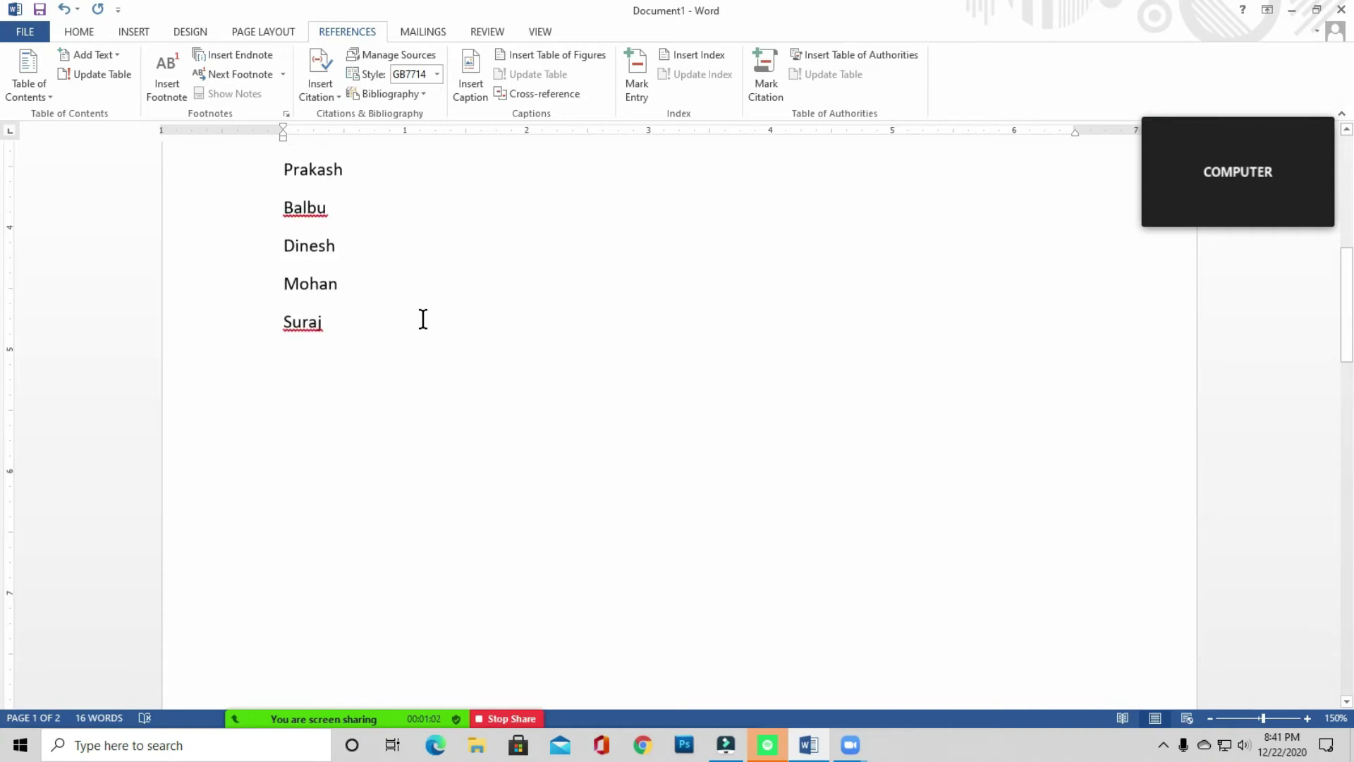
{"action": "left_click_drag", "start_coordinate": [348, 330], "coordinate": [510, 429]}
{"action": "key", "text": "Delete"}
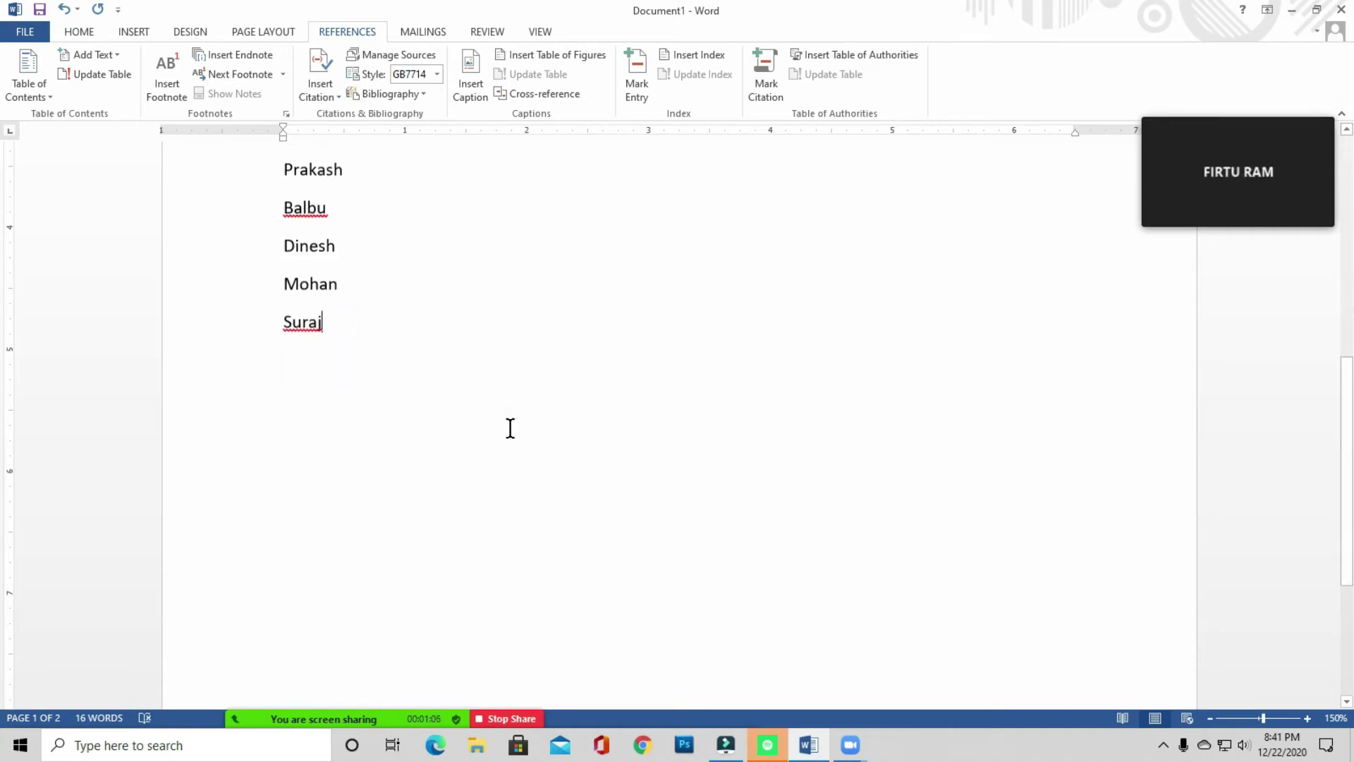
- Add empty lines below Suraj and select the empty paragraph beneath it
{"action": "scroll", "coordinate": [359, 384], "scroll_direction": "up", "scroll_amount": 2}
{"action": "scroll", "coordinate": [353, 433], "scroll_direction": "down", "scroll_amount": 5}
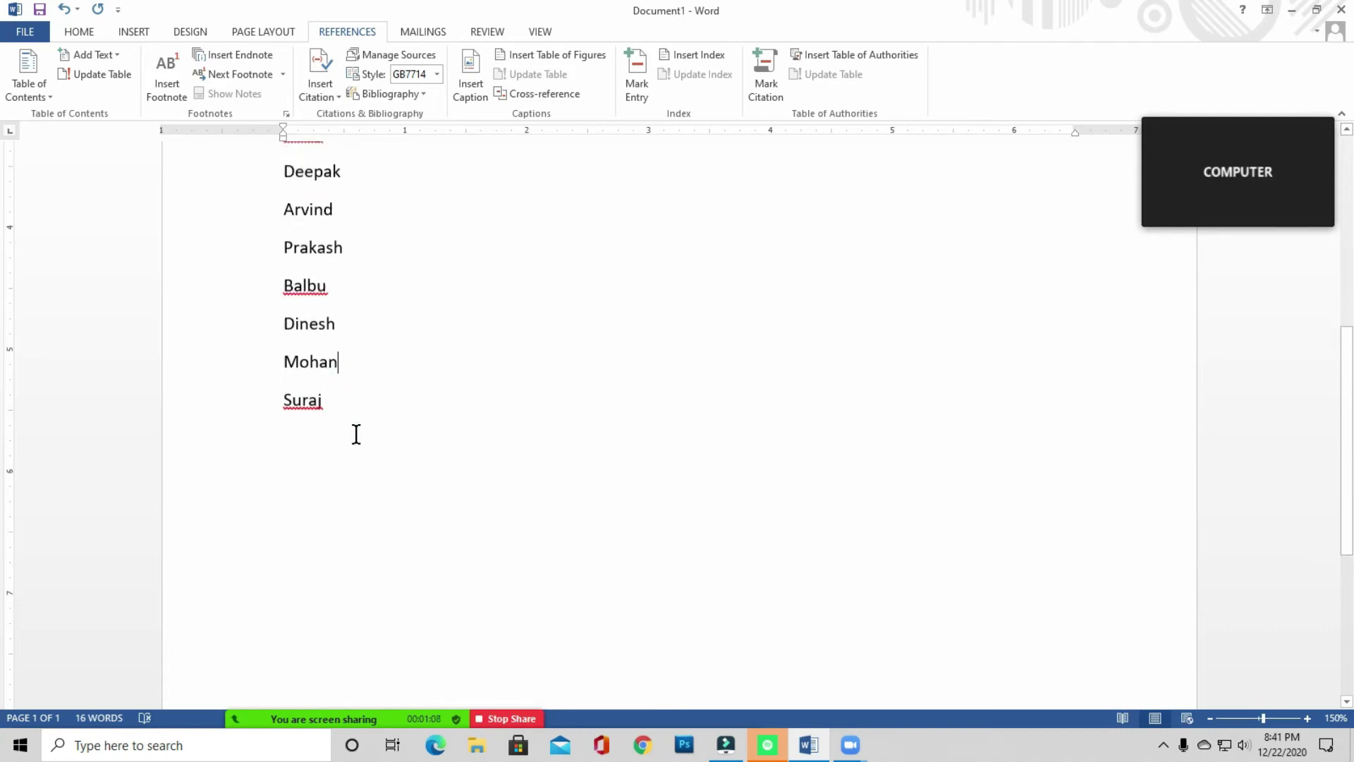
{"action": "mouse_move", "coordinate": [260, 718]}
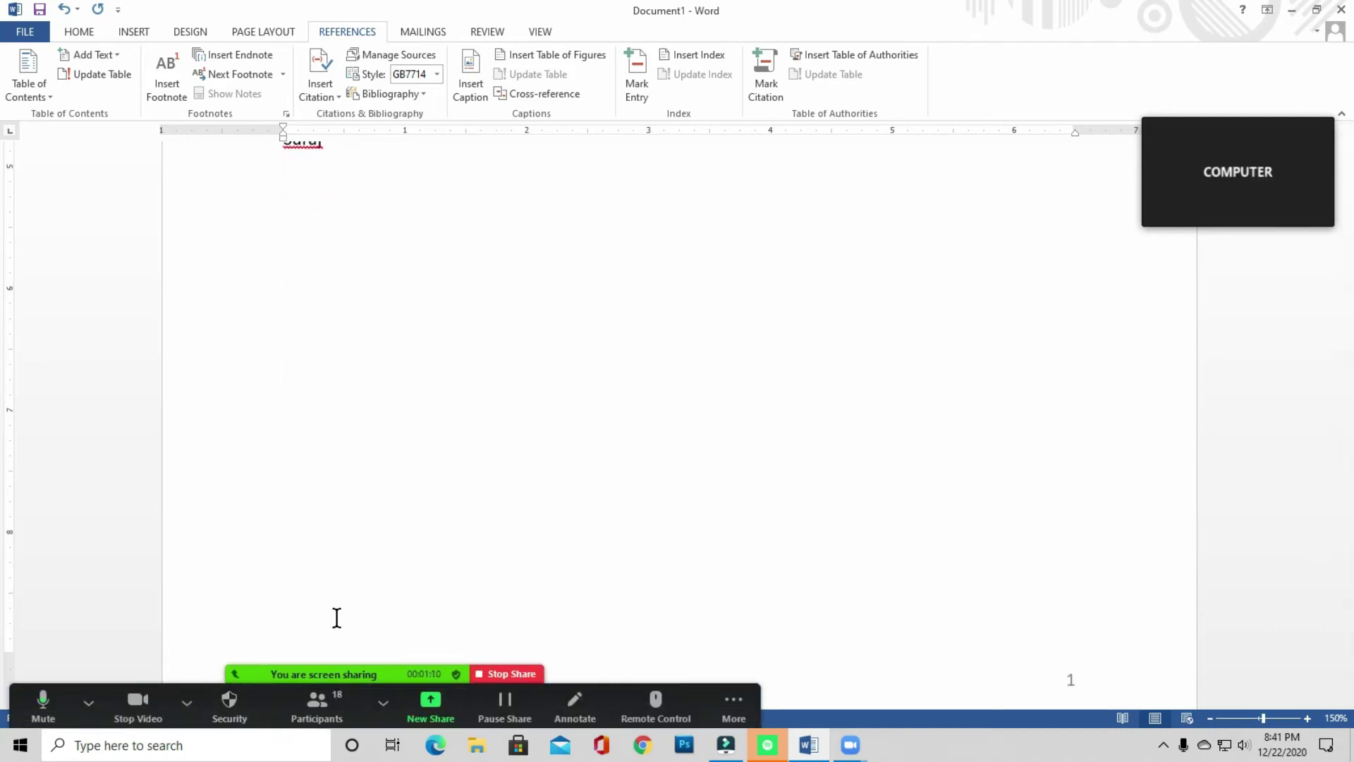
{"action": "scroll", "coordinate": [380, 375], "scroll_direction": "up", "scroll_amount": 3}
{"action": "left_click", "coordinate": [345, 327]}
{"action": "key", "text": "Return"}
{"action": "key", "text": "Return"}
{"action": "left_click", "coordinate": [306, 400]}
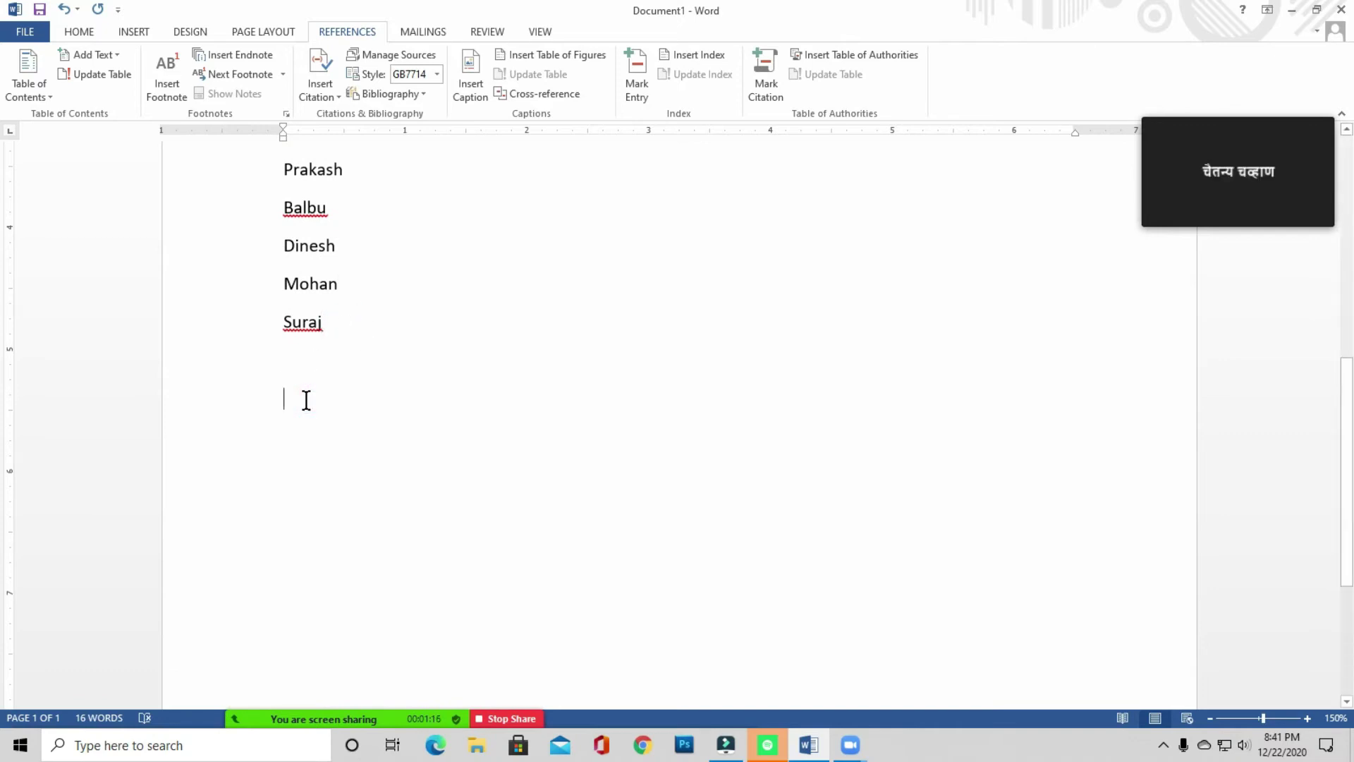
{"action": "left_click", "coordinate": [321, 399]}
{"action": "left_click", "coordinate": [307, 396]}
{"action": "left_click", "coordinate": [279, 400]}
{"action": "left_click_drag", "start_coordinate": [278, 402], "coordinate": [305, 402]}
{"action": "left_click", "coordinate": [307, 413]}
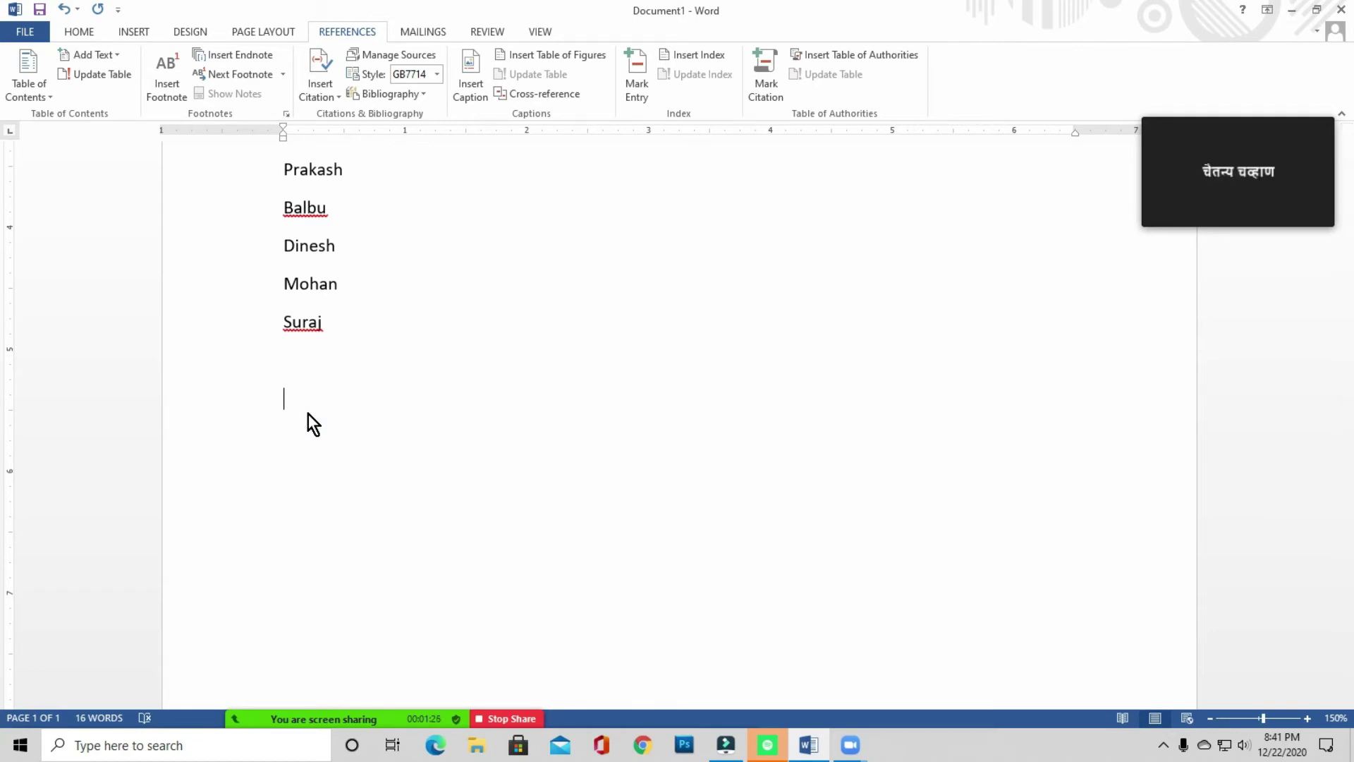
- Switch Zoom to gallery view, pin a participant's video, then return to speaker view
{"action": "mouse_move", "coordinate": [1293, 157]}
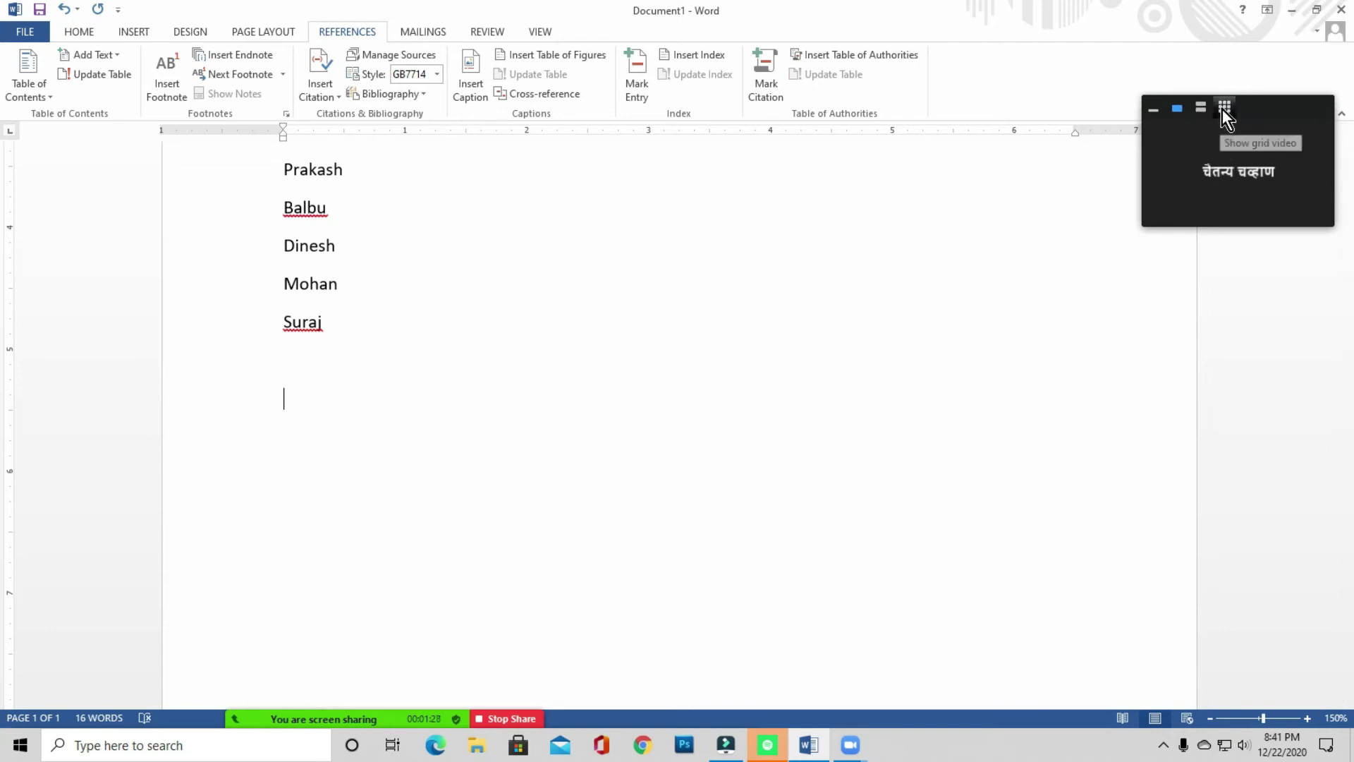
{"action": "left_click", "coordinate": [1224, 109]}
{"action": "left_click", "coordinate": [1317, 137]}
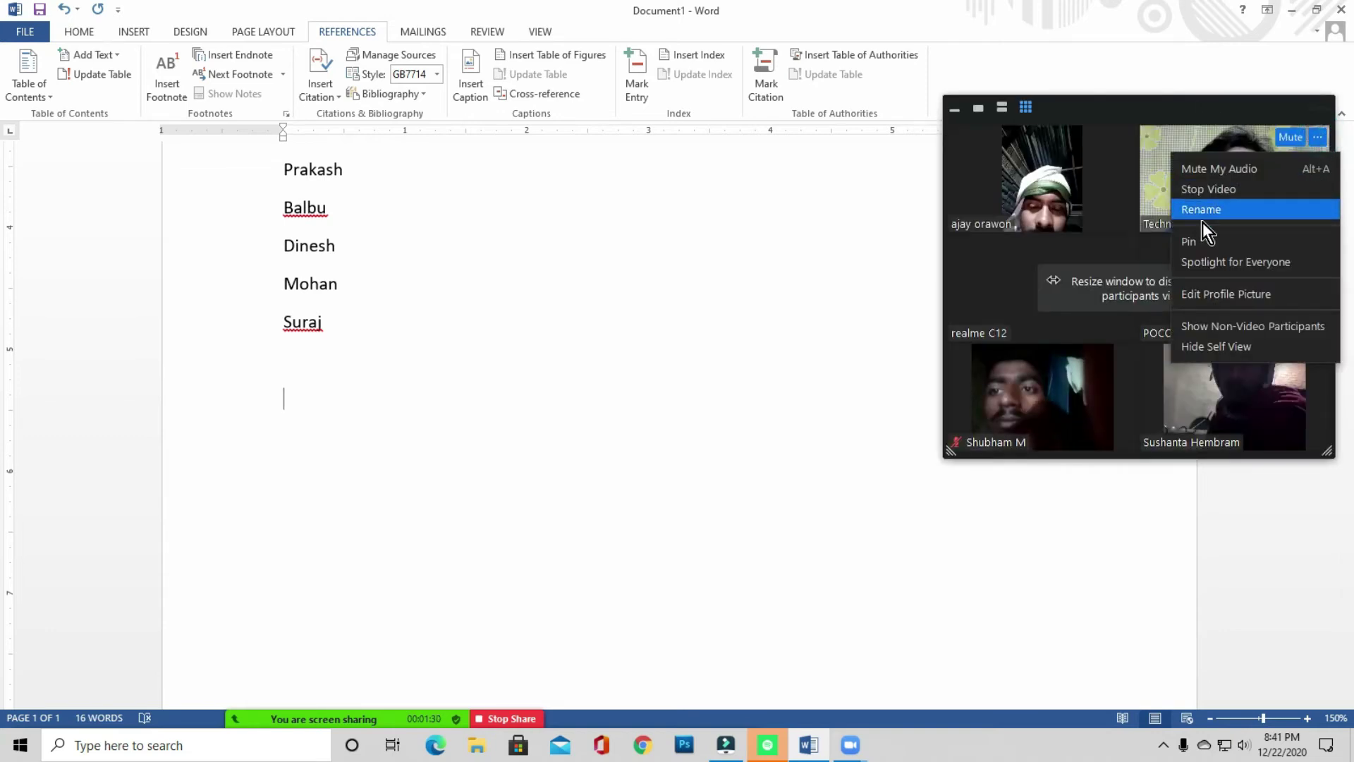
{"action": "left_click", "coordinate": [1190, 242]}
{"action": "left_click", "coordinate": [979, 110]}
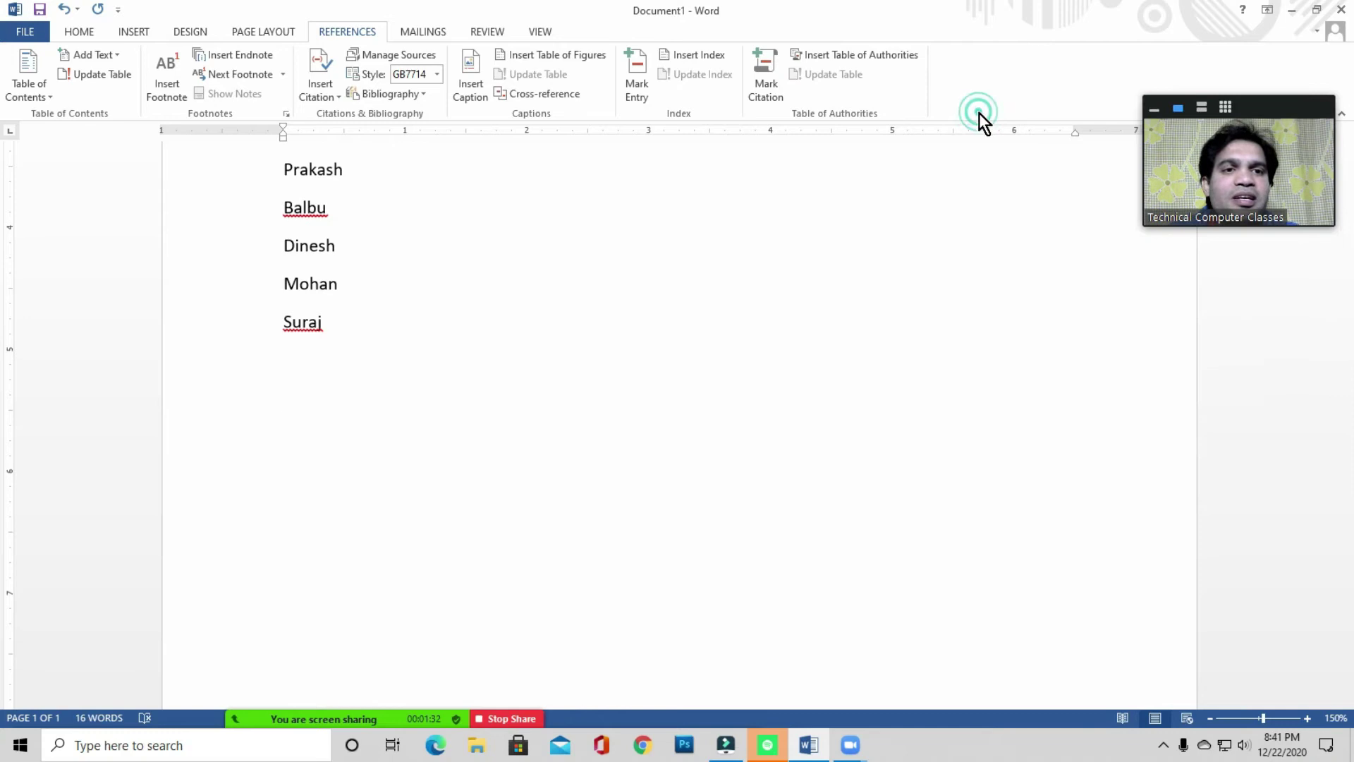
- Leave a single new empty line below Suraj
{"action": "left_click", "coordinate": [325, 323]}
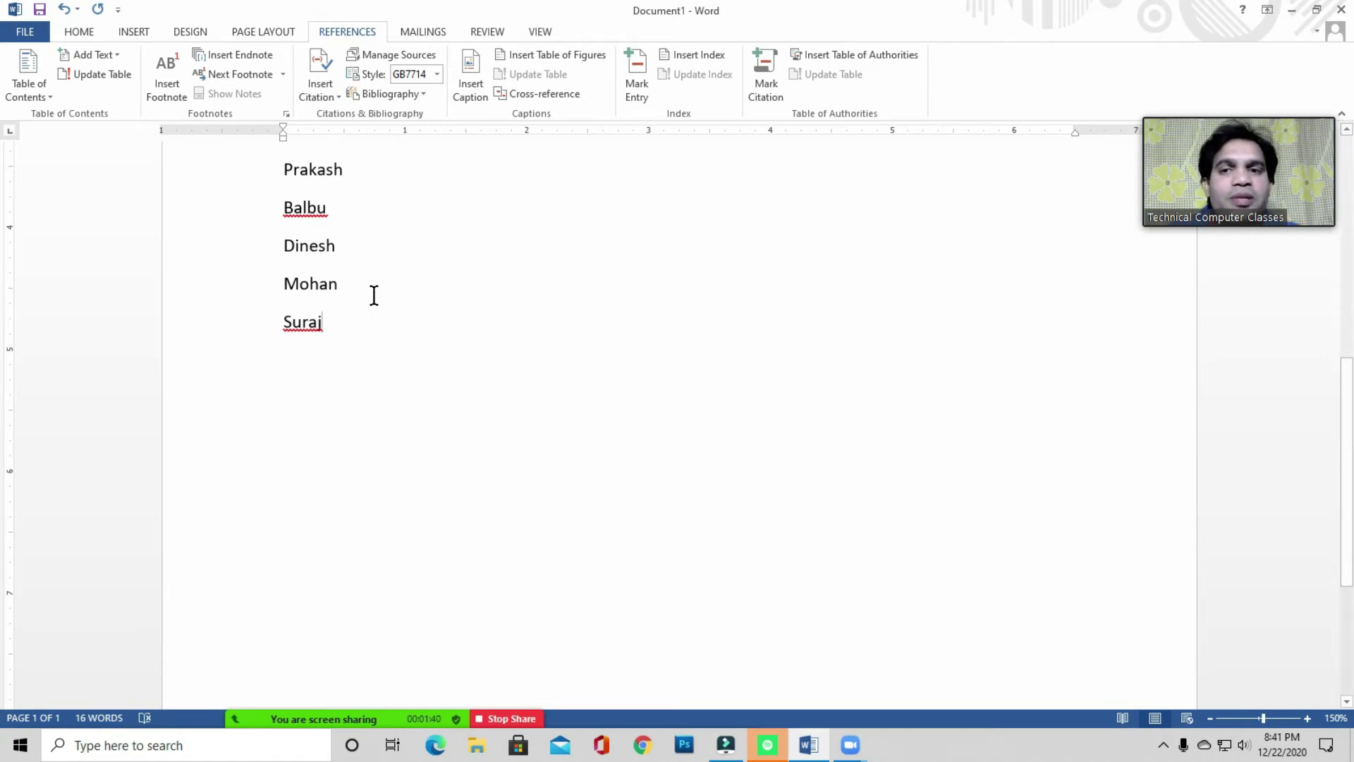
{"action": "scroll", "coordinate": [343, 325], "scroll_direction": "up", "scroll_amount": 6}
{"action": "scroll", "coordinate": [345, 323], "scroll_direction": "down", "scroll_amount": 3}
{"action": "scroll", "coordinate": [350, 323], "scroll_direction": "down", "scroll_amount": 3}
{"action": "left_click", "coordinate": [330, 384]}
{"action": "key", "text": "Return"}
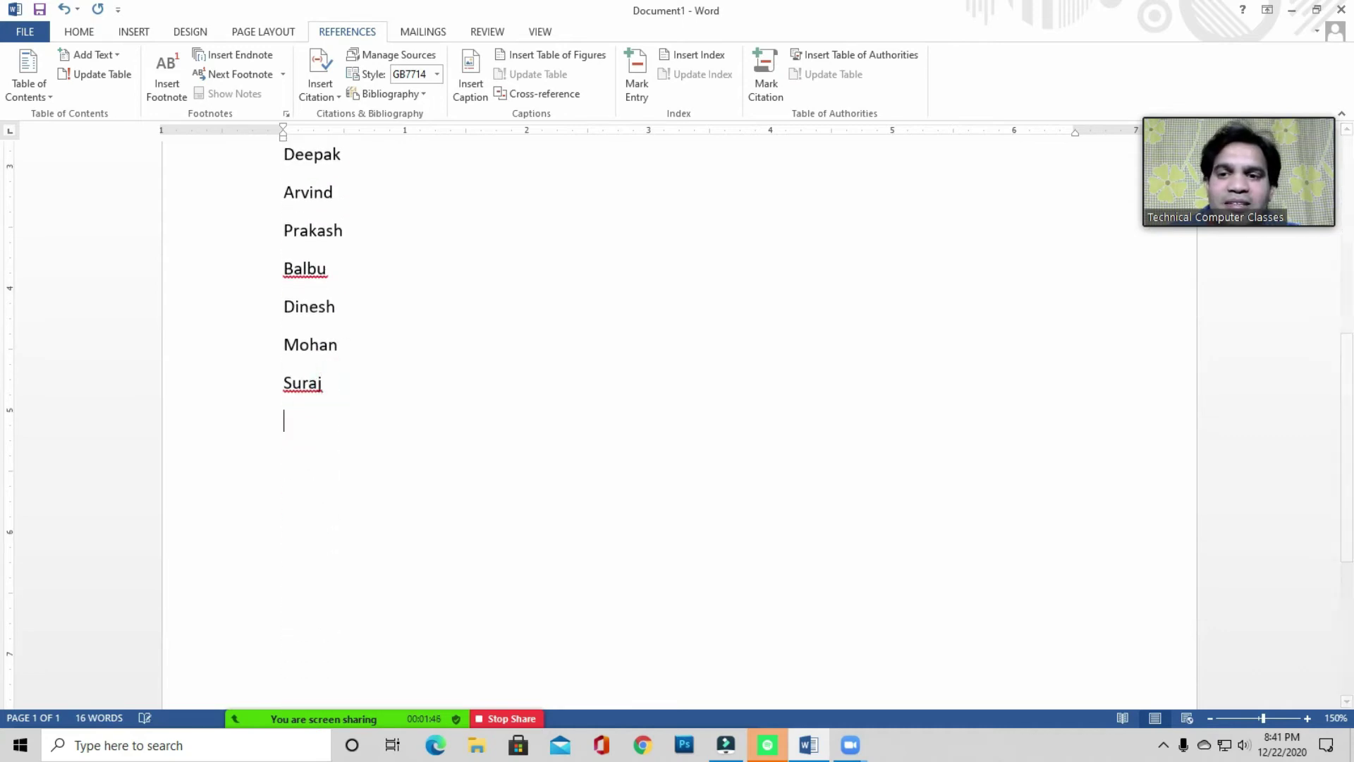
{"action": "left_click", "coordinate": [301, 425]}
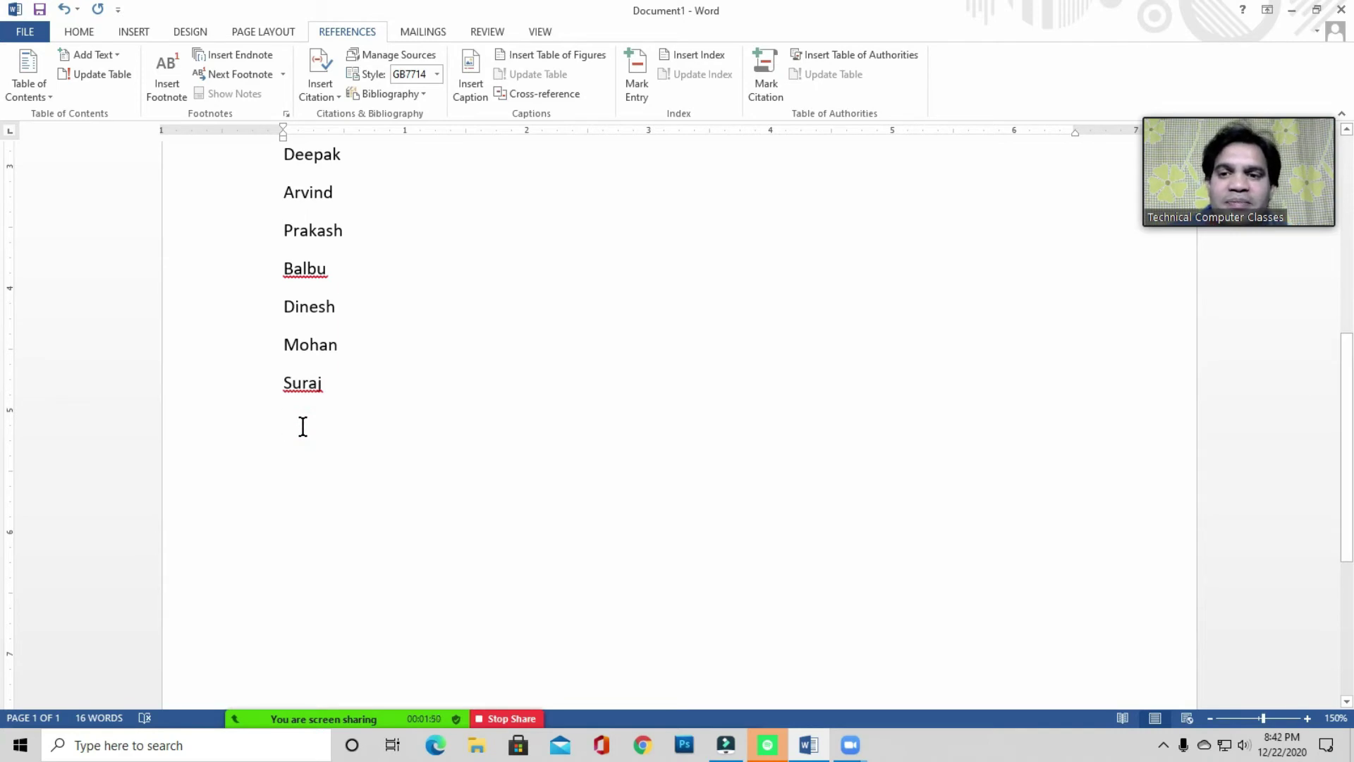
{"action": "left_click", "coordinate": [312, 425]}
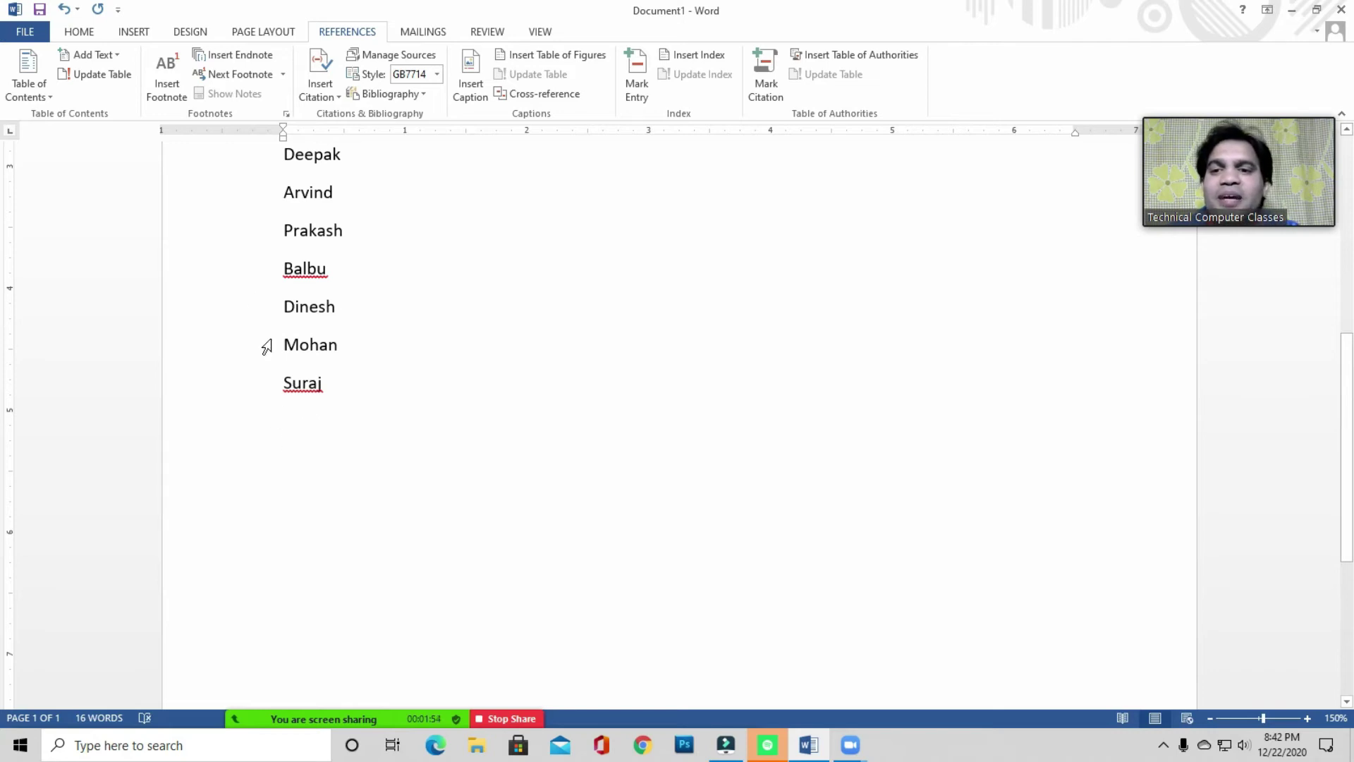
{"action": "left_click", "coordinate": [79, 32]}
- Switch the font to Kiran, type यस, and start new lines below it
{"action": "left_click", "coordinate": [184, 62]}
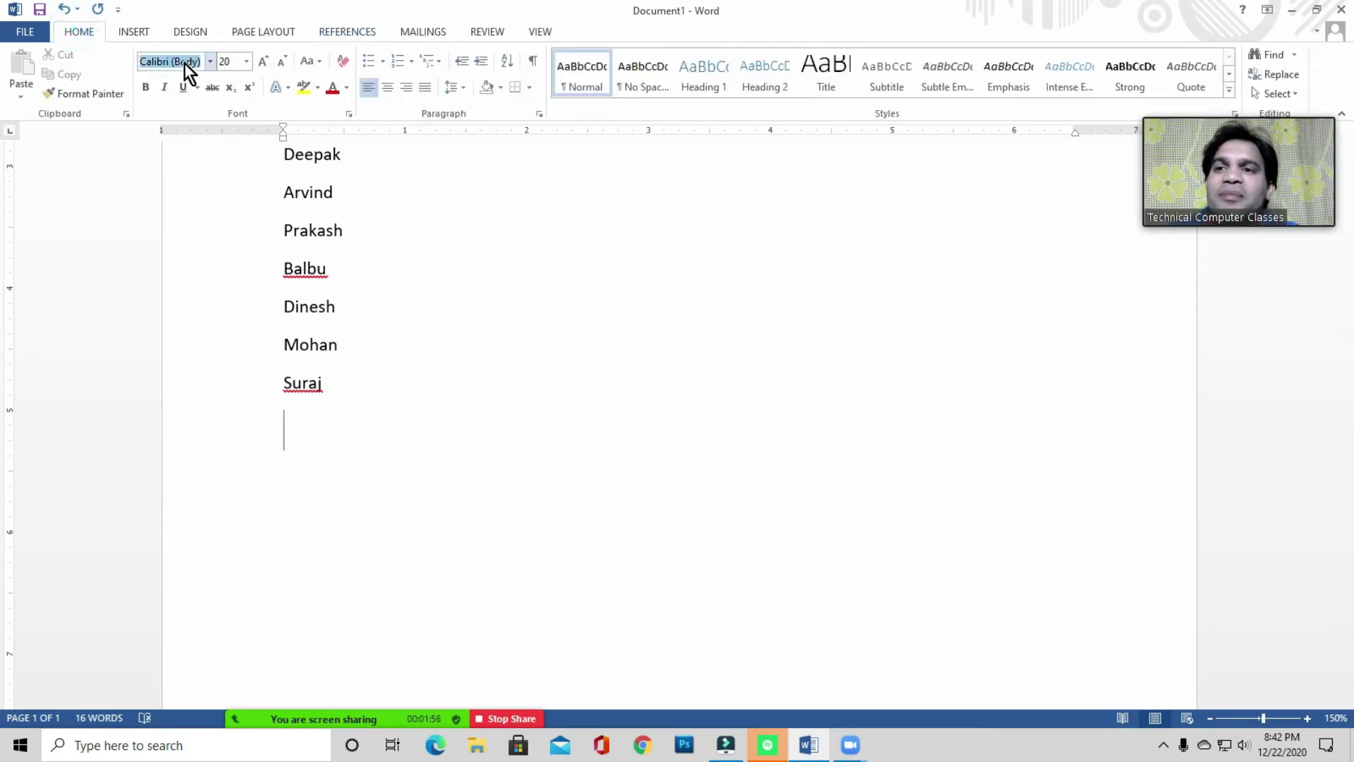
{"action": "type", "text": "Kiran"}
{"action": "key", "text": "Return"}
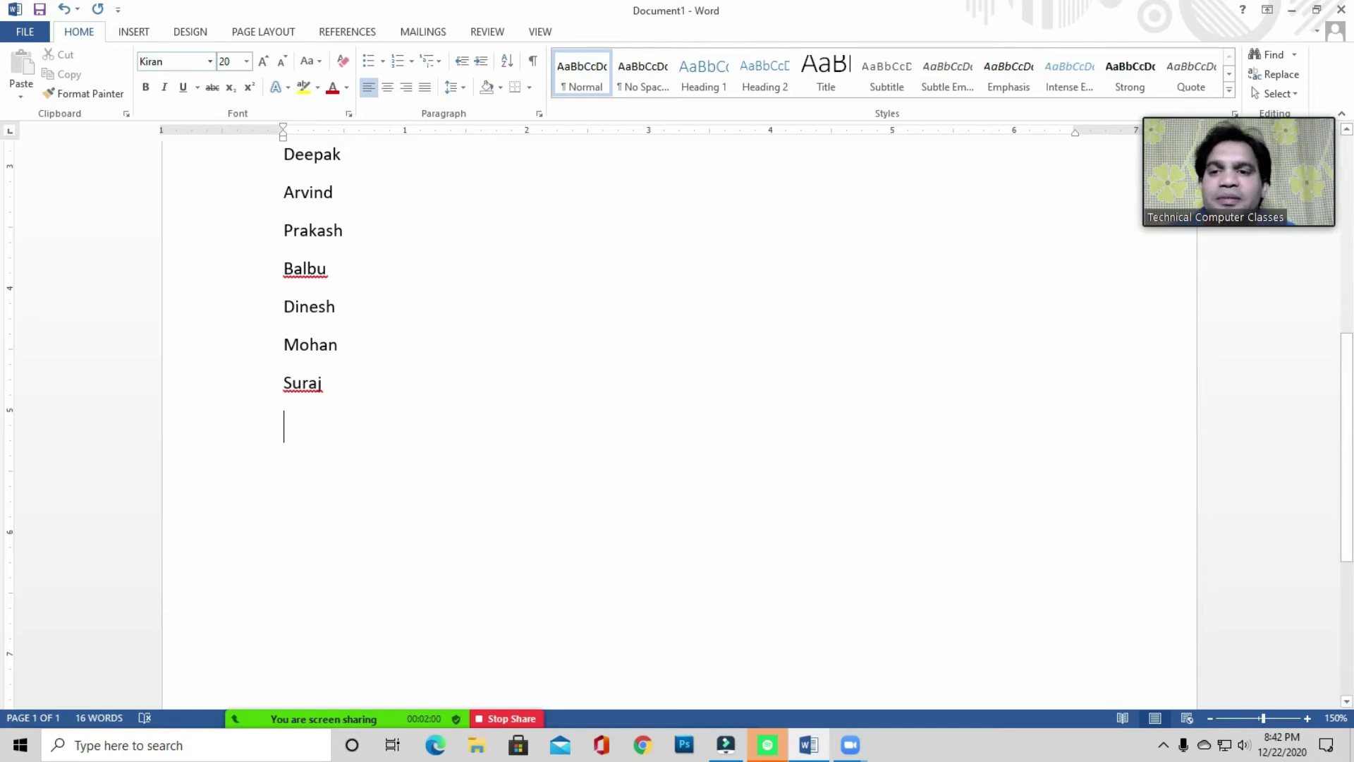
{"action": "type", "text": "यस"}
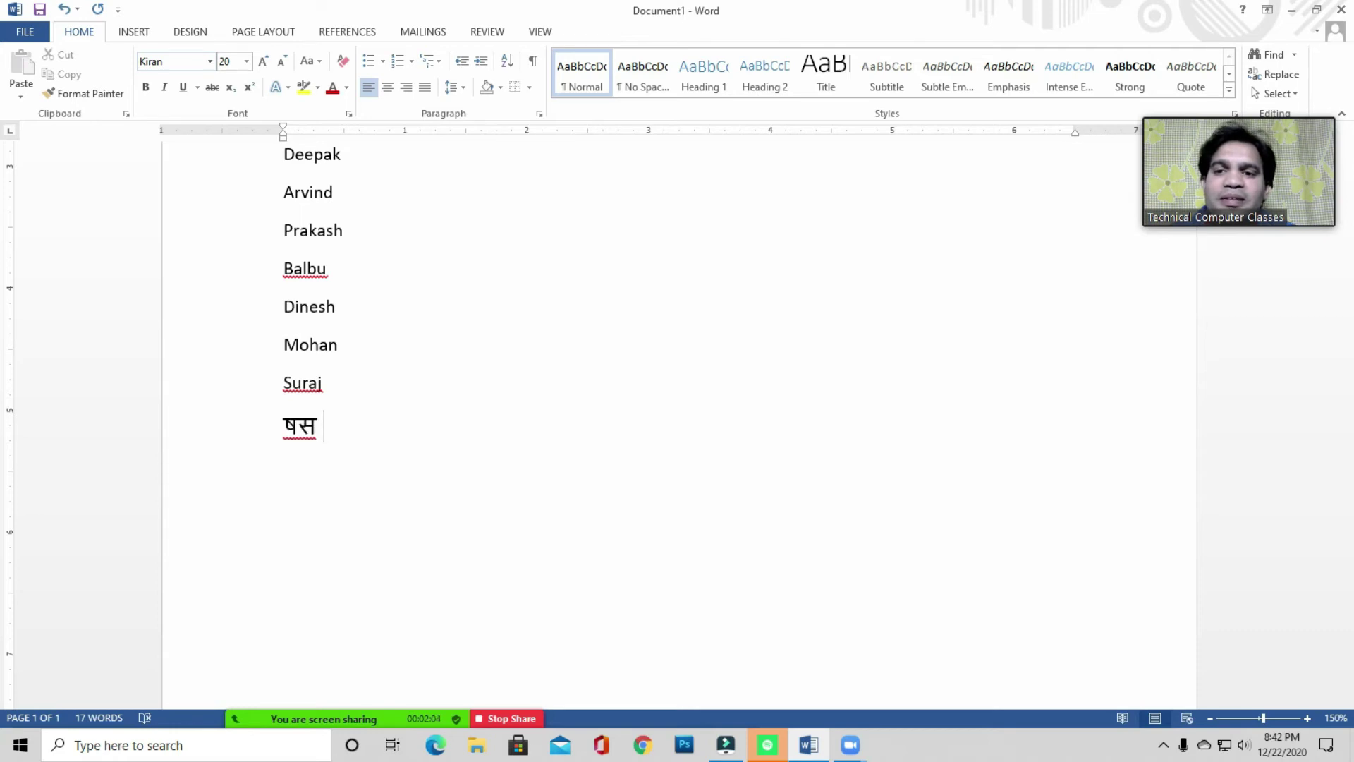
{"action": "key", "text": "ctrl+z"}
{"action": "key", "text": "BackSpace"}
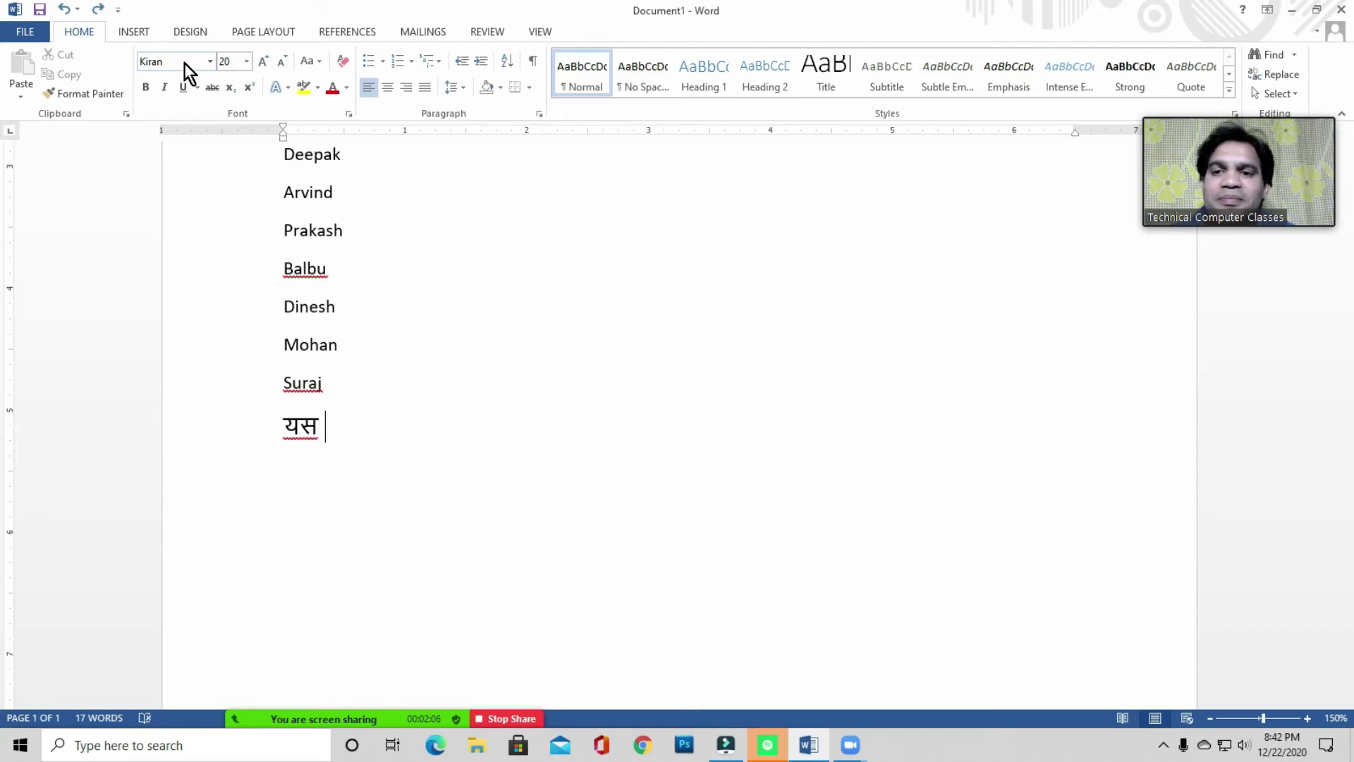
{"action": "key", "text": "Return"}
{"action": "key", "text": "Return"}
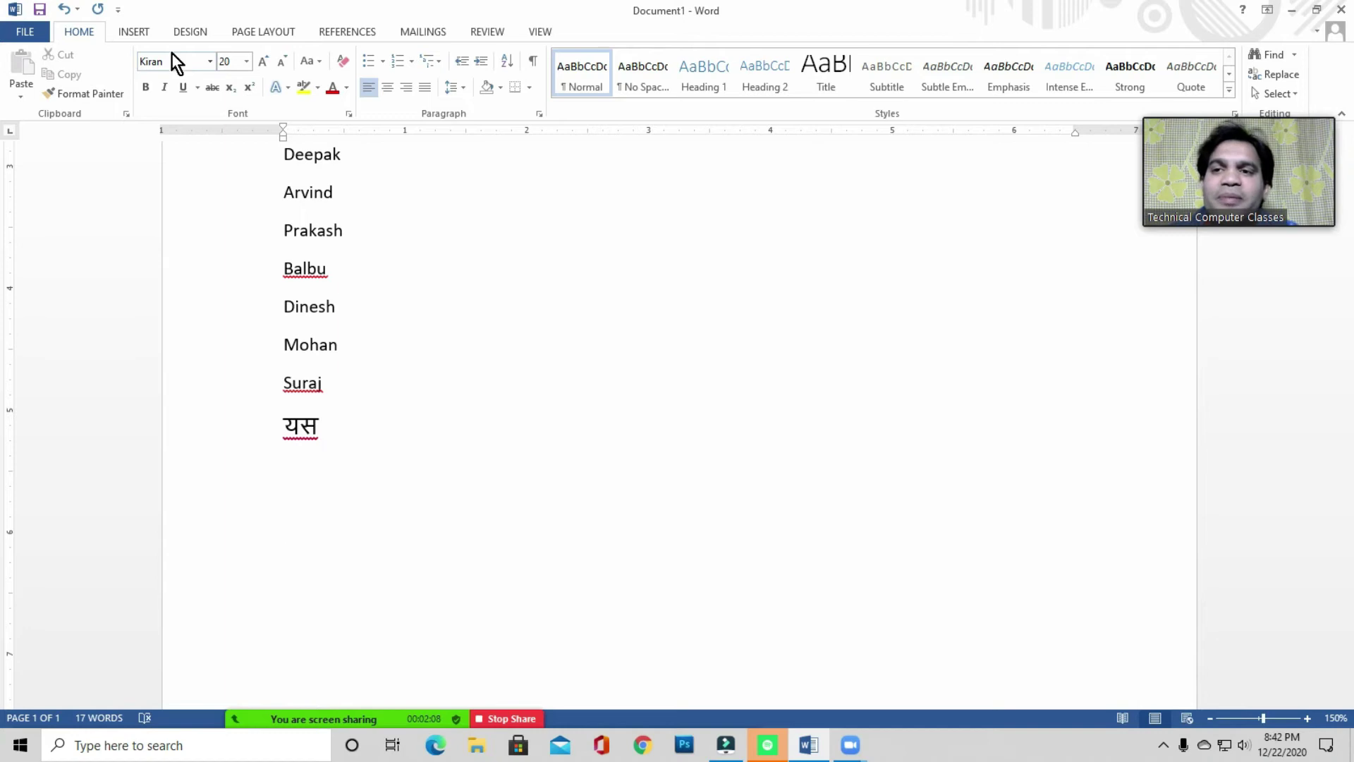
- Type the Hindi sentence आप का नाम क्या है on the next line and select it
{"action": "left_click", "coordinate": [299, 495]}
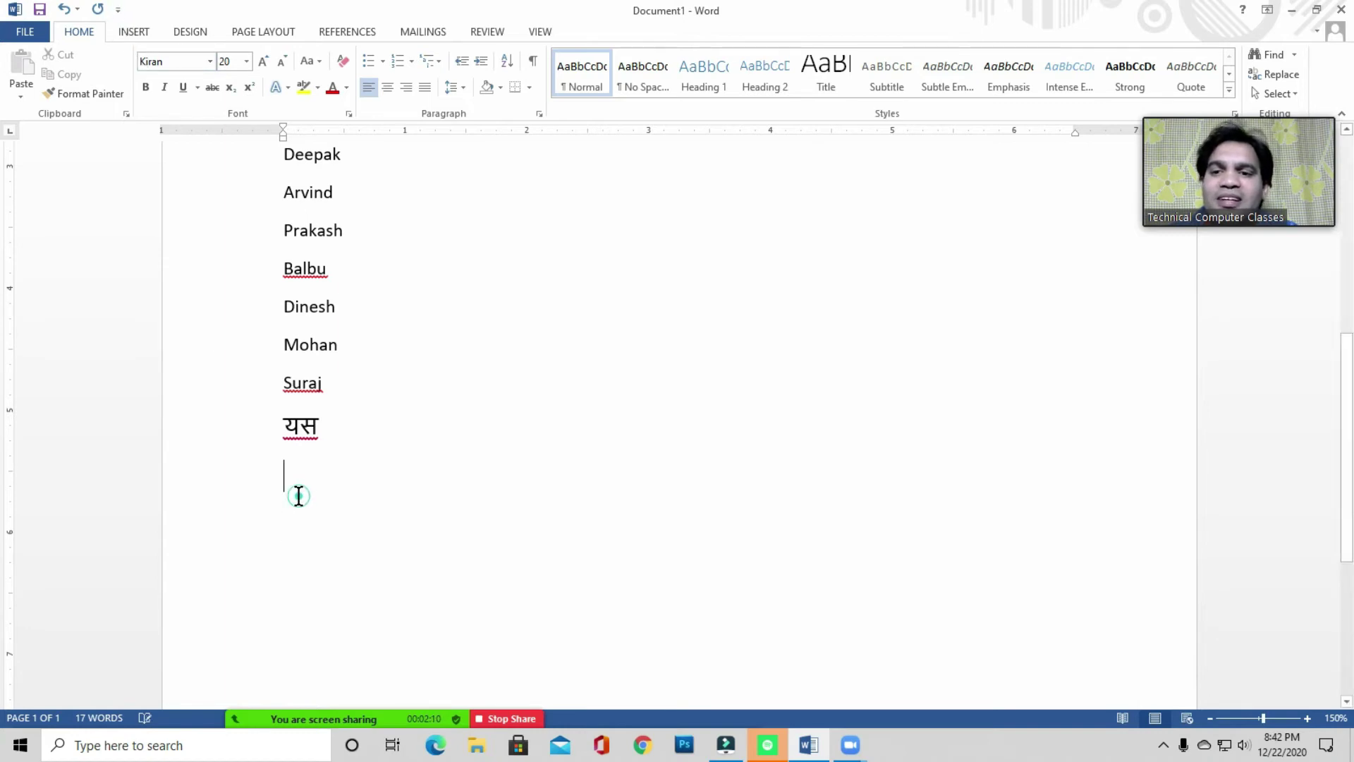
{"action": "type", "text": "श"}
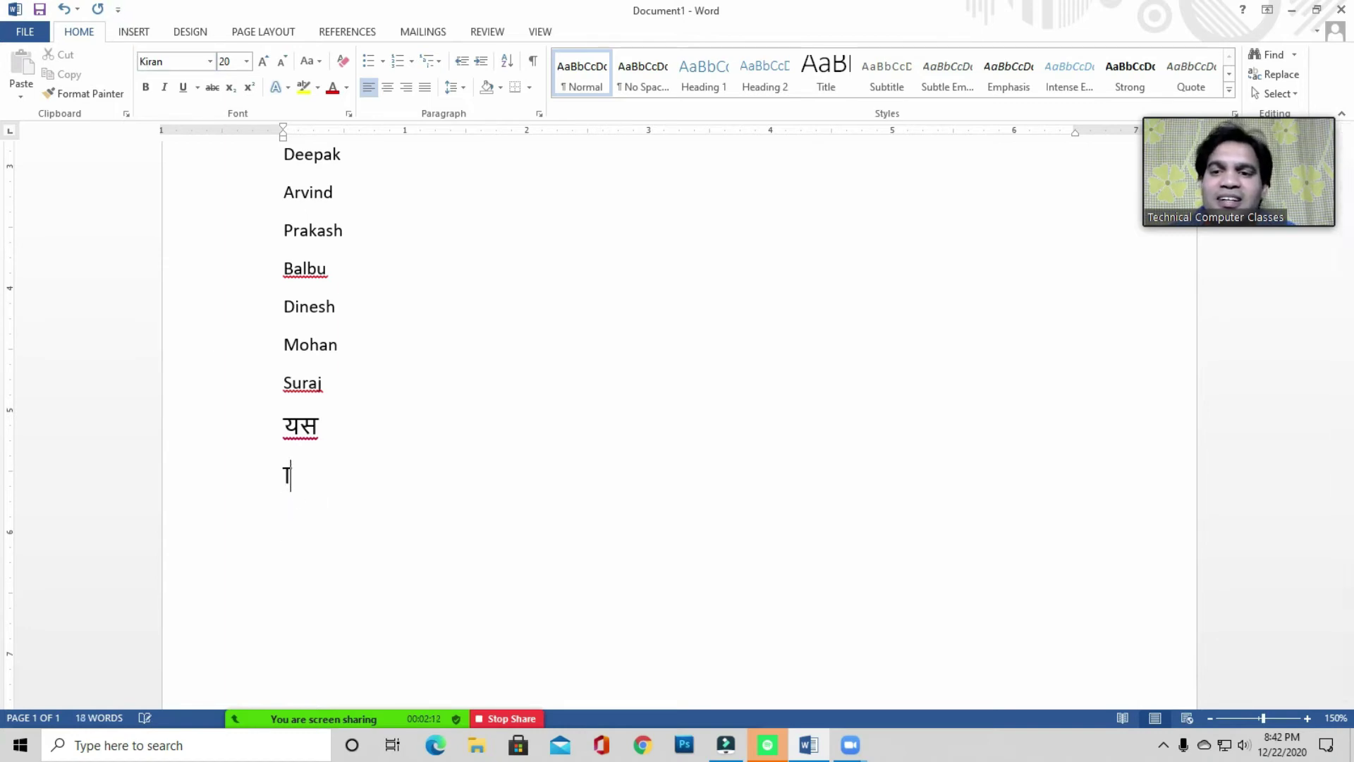
{"action": "key", "text": "BackSpace"}
{"action": "type", "text": "आ"}
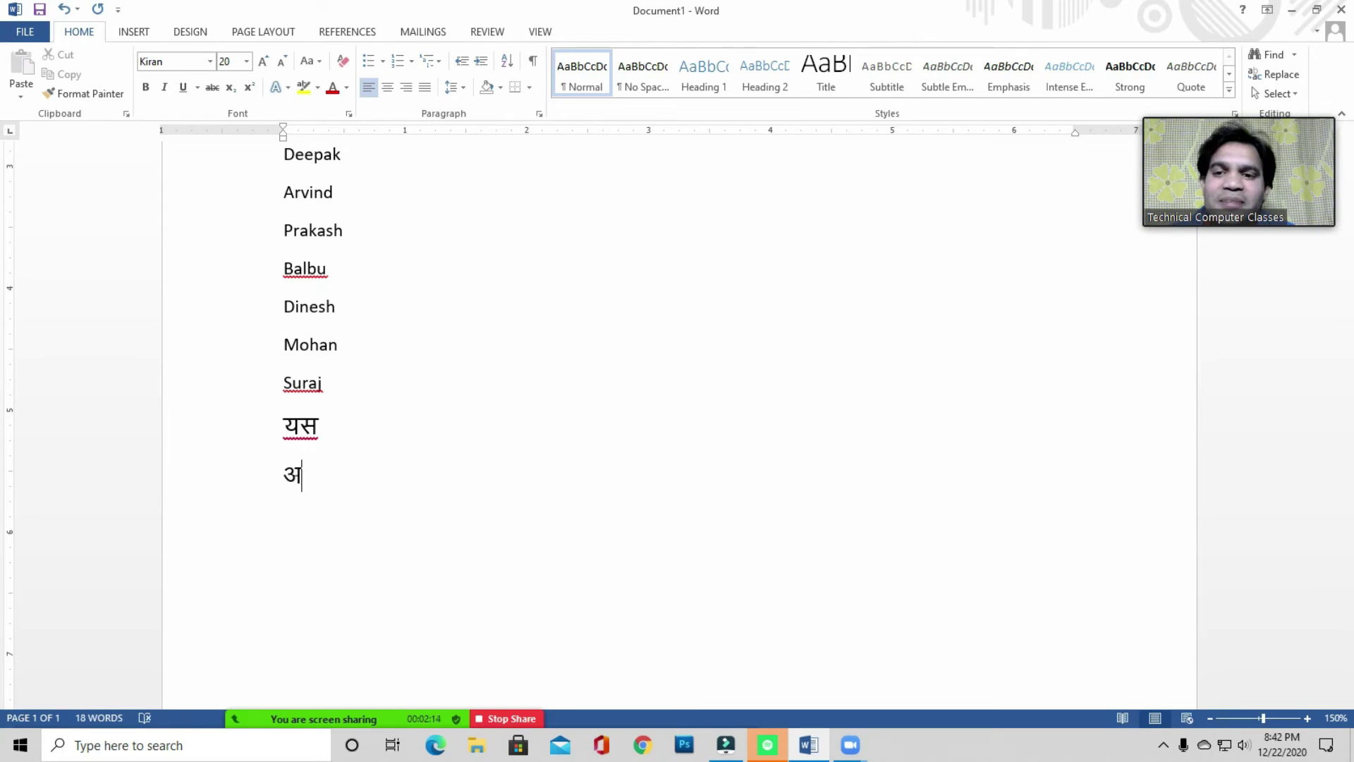
{"action": "type", "text": "प "}
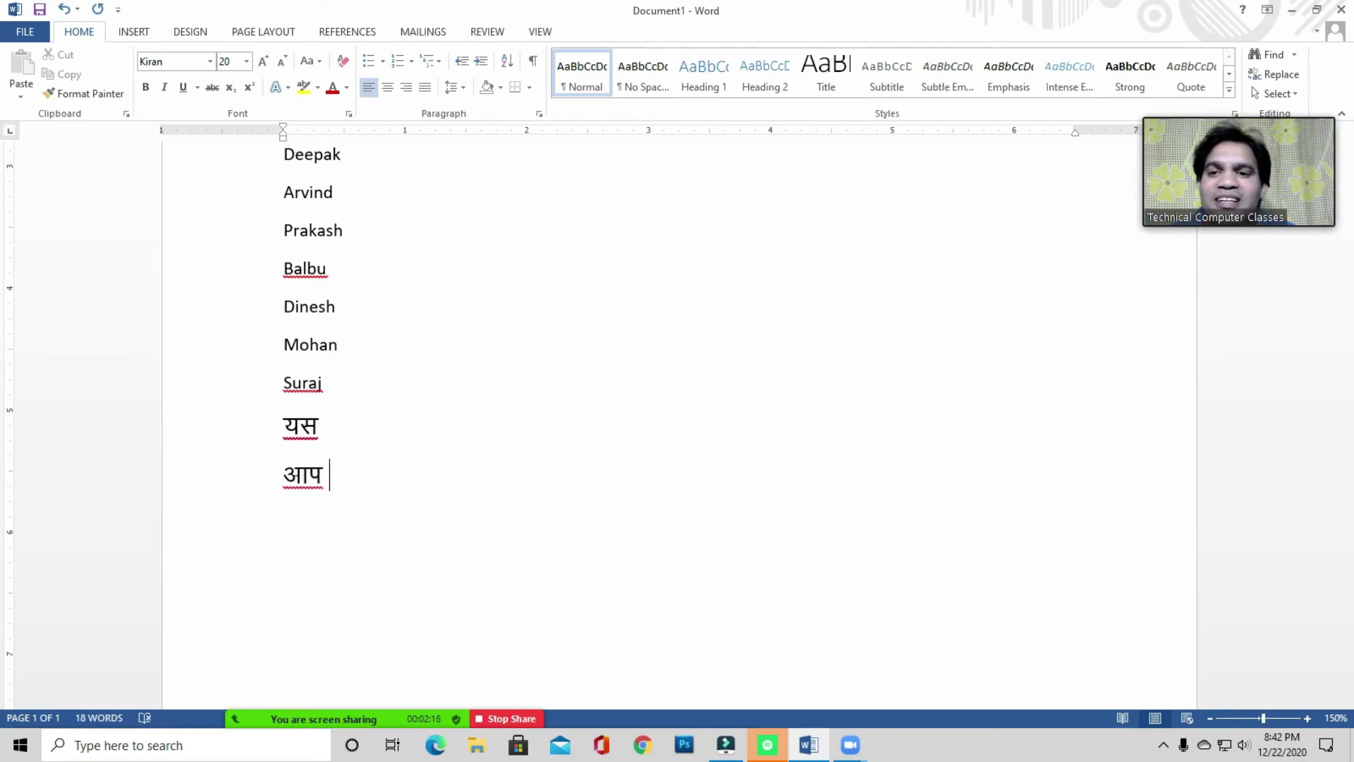
{"action": "type", "text": "का"}
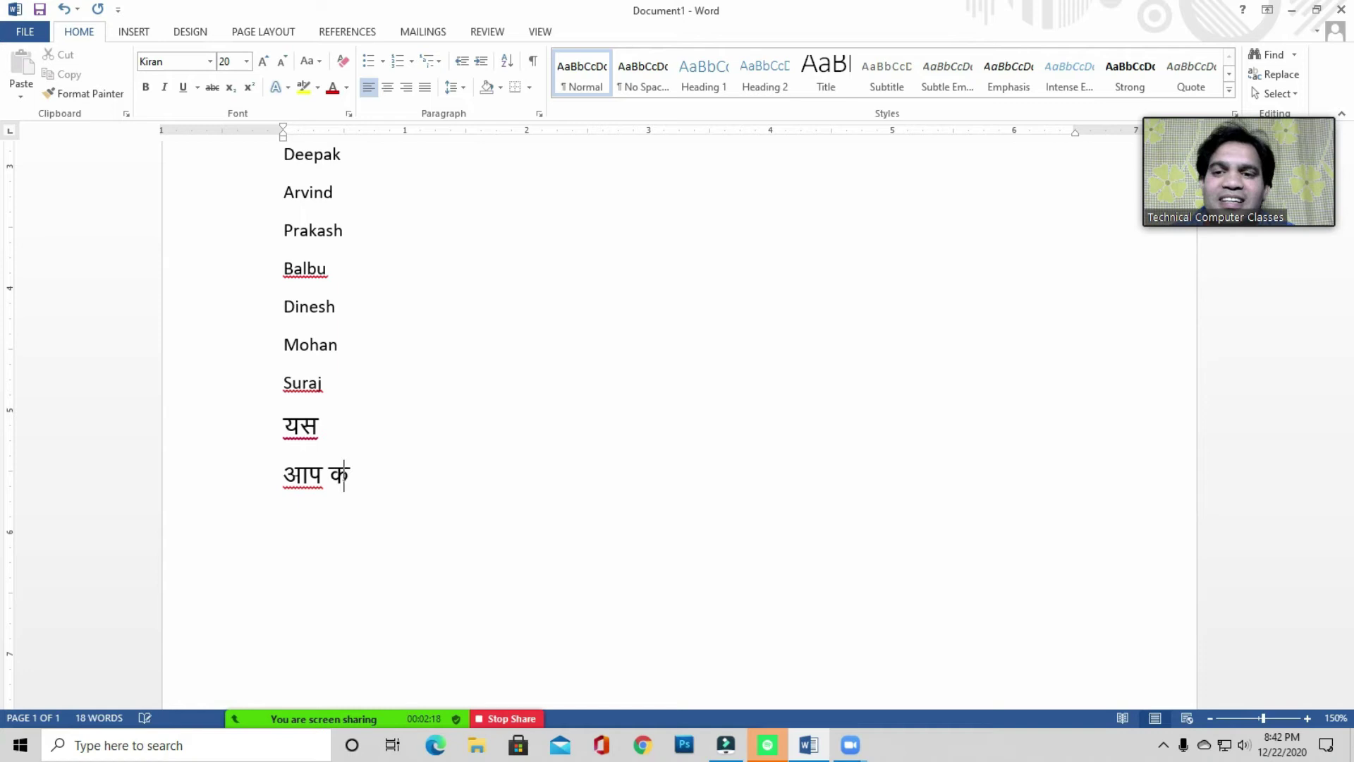
{"action": "type", "text": " नाम"}
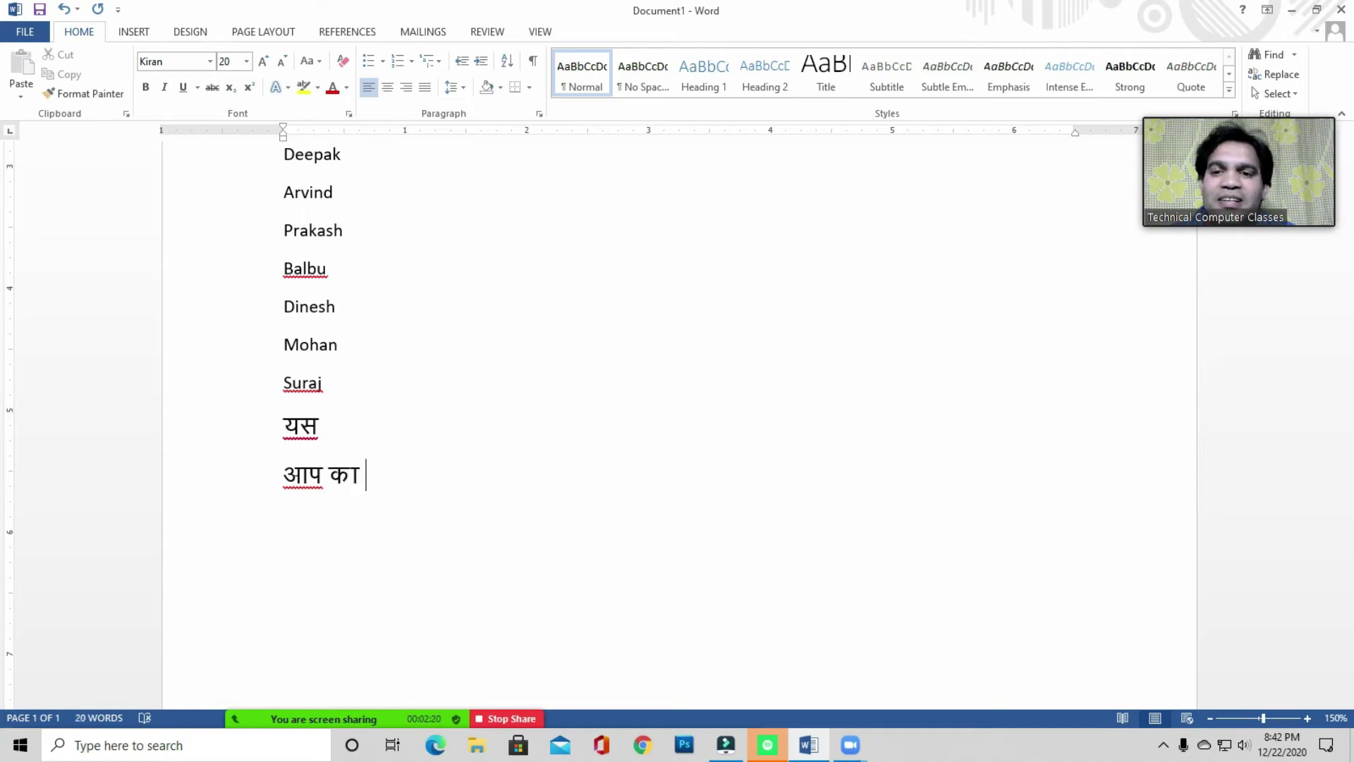
{"action": "type", "text": " का"}
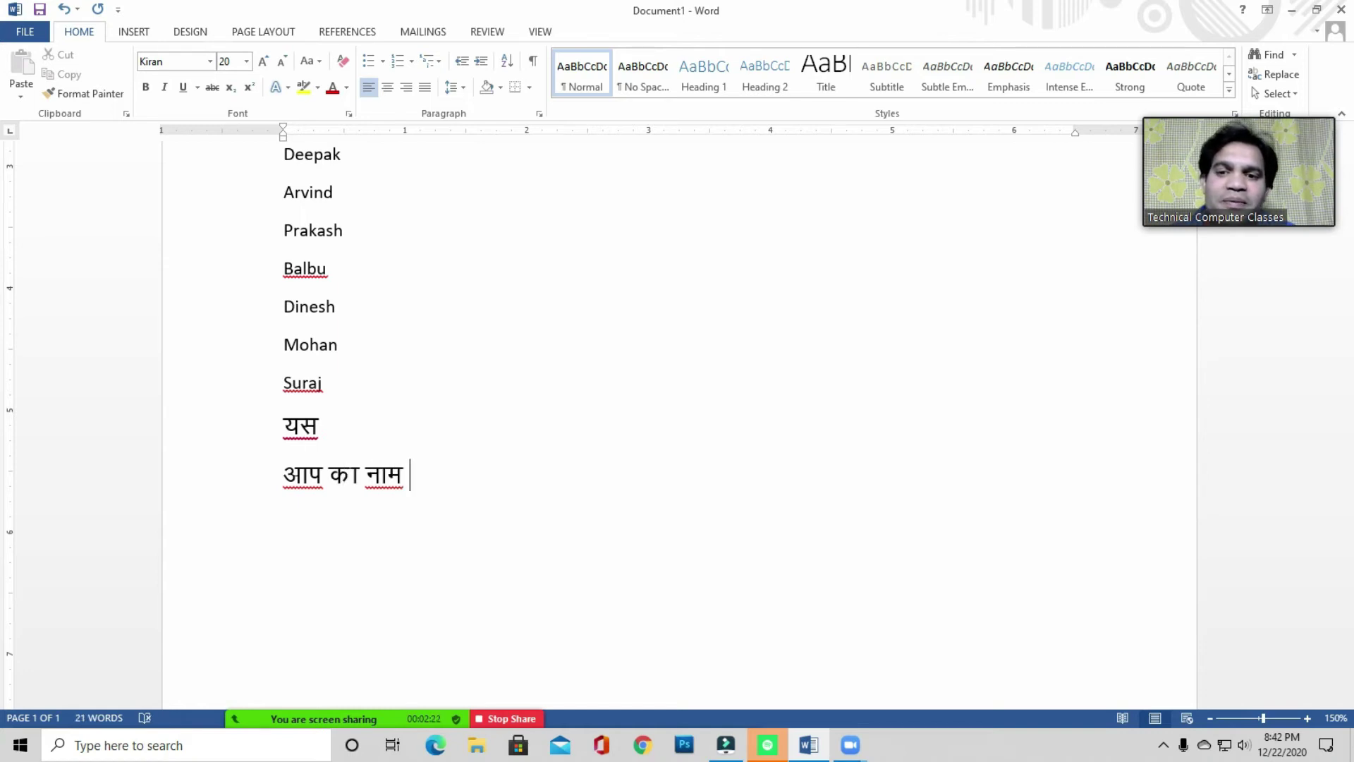
{"action": "key", "text": "BackSpace"}
{"action": "key", "text": "BackSpace"}
{"action": "type", "text": "क्या है ।"}
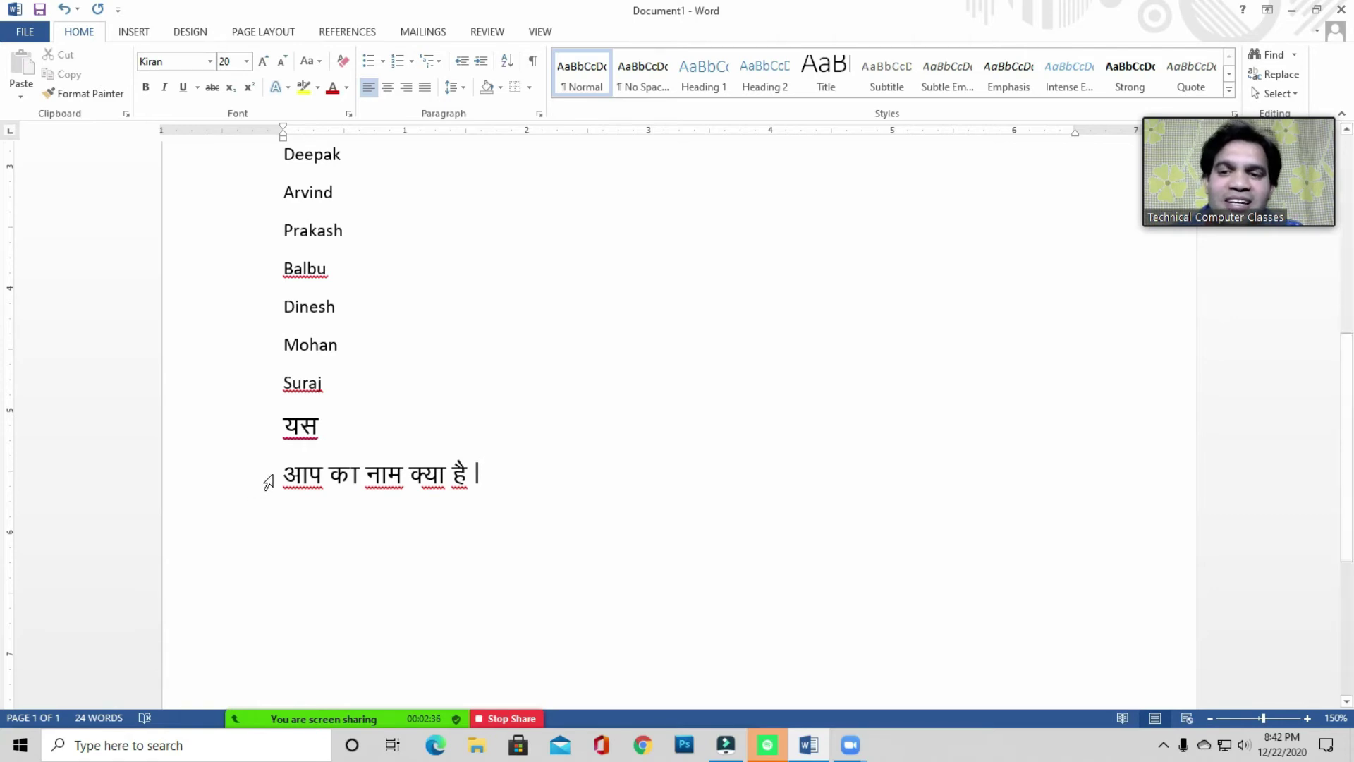
{"action": "left_click_drag", "start_coordinate": [266, 478], "coordinate": [498, 468]}
- Delete the selected Hindi sentence, leaving an empty line below यस
{"action": "key", "text": "BackSpace"}
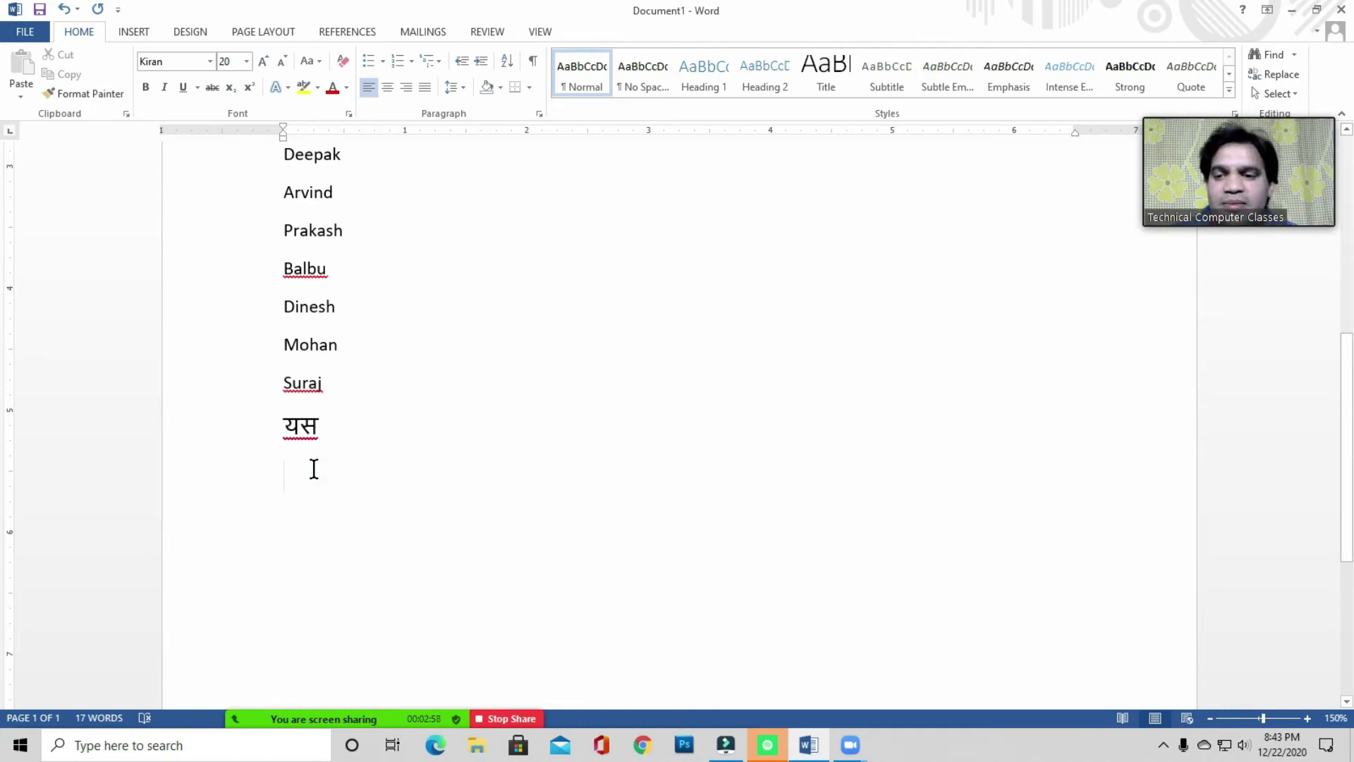
{"action": "left_click", "coordinate": [298, 493]}
{"action": "left_click", "coordinate": [305, 462]}
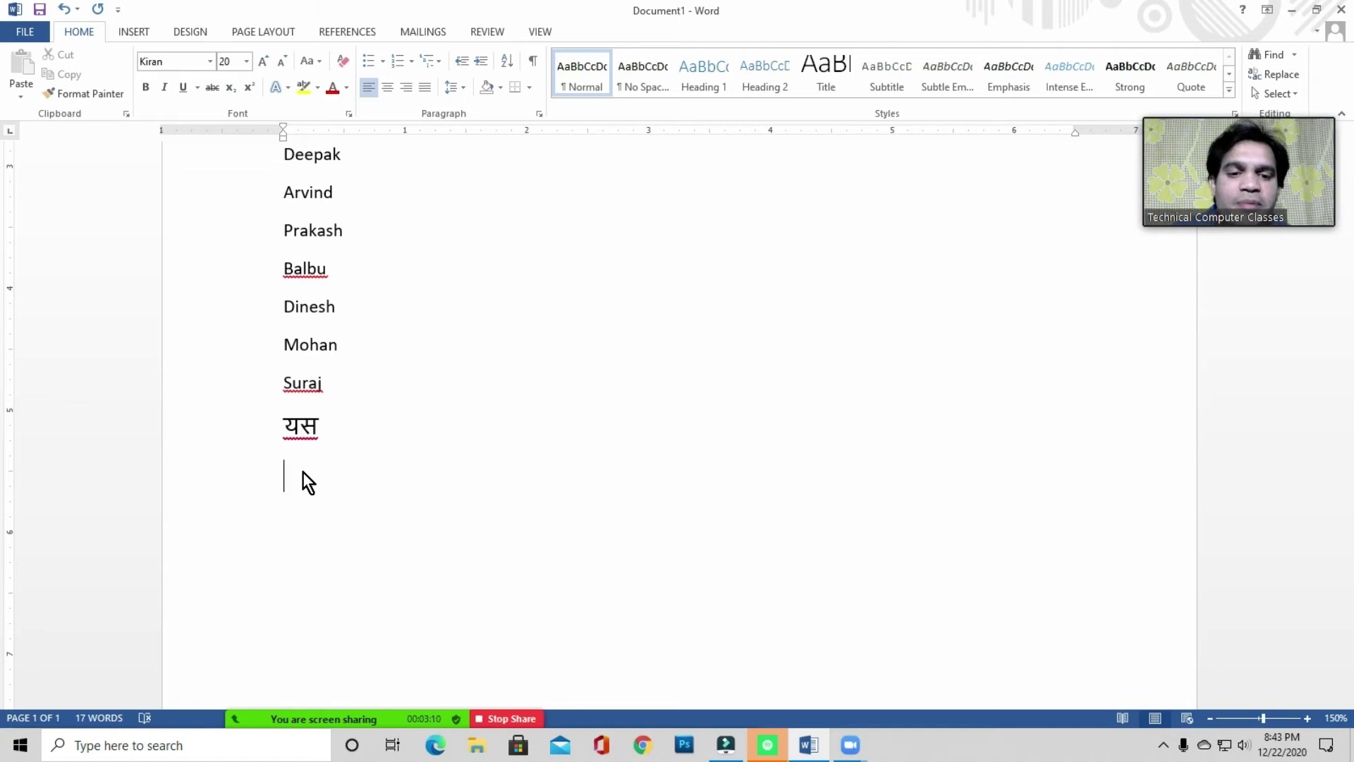
{"action": "scroll", "coordinate": [351, 487], "scroll_direction": "up", "scroll_amount": 2}
- Clear the whole document, then undo to restore the name list and select यस
{"action": "key", "text": "ctrl+a"}
{"action": "key", "text": "Delete"}
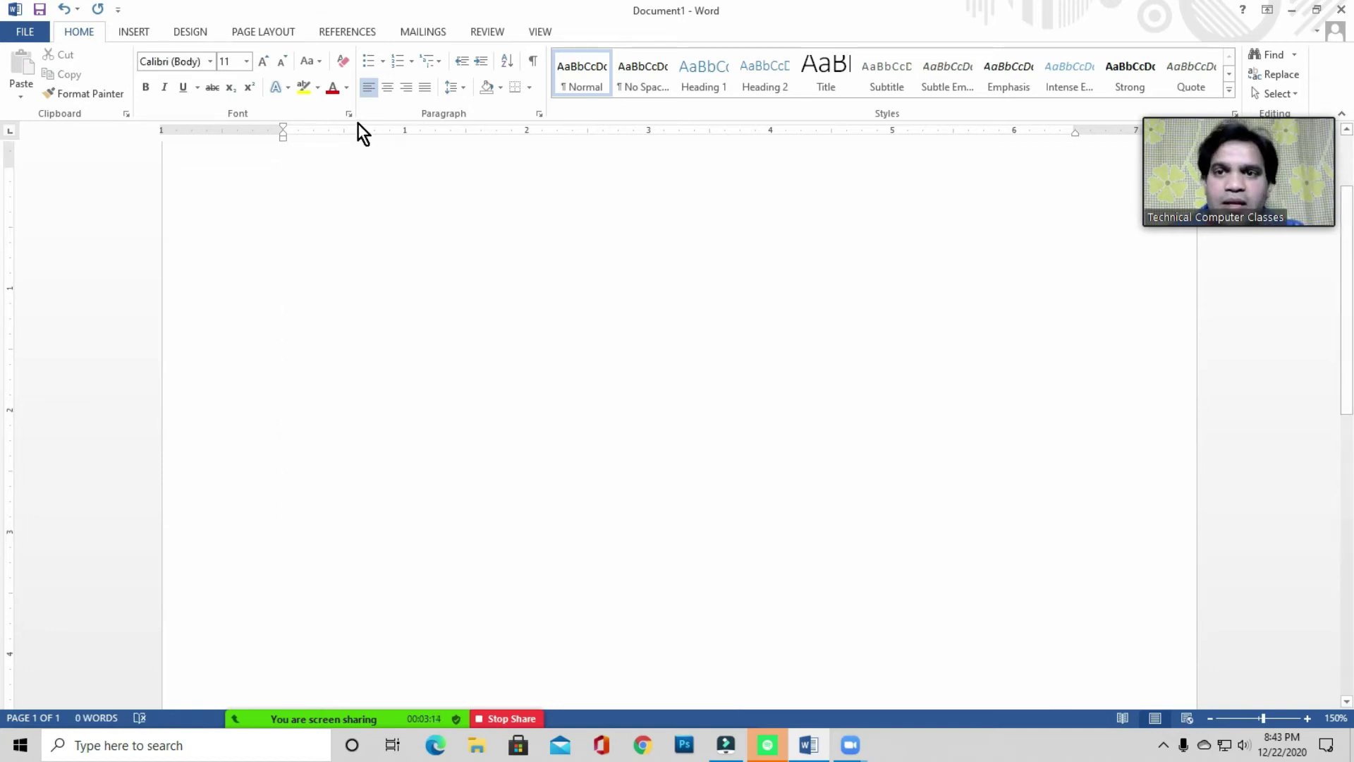
{"action": "left_click", "coordinate": [345, 31]}
{"action": "left_click", "coordinate": [317, 183]}
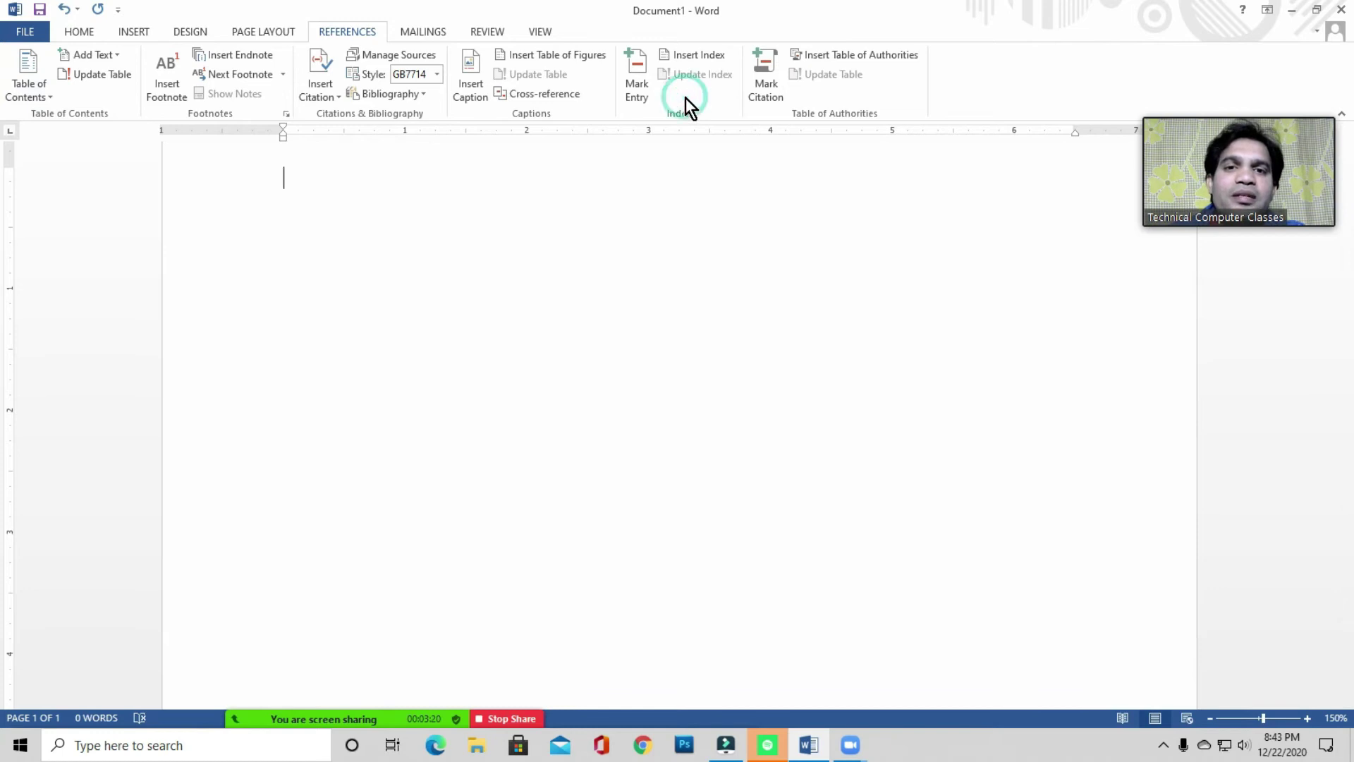
{"action": "key", "text": "ctrl+z"}
{"action": "scroll", "coordinate": [416, 337], "scroll_direction": "down", "scroll_amount": 3}
{"action": "left_click", "coordinate": [400, 334]}
{"action": "scroll", "coordinate": [414, 332], "scroll_direction": "down", "scroll_amount": 8}
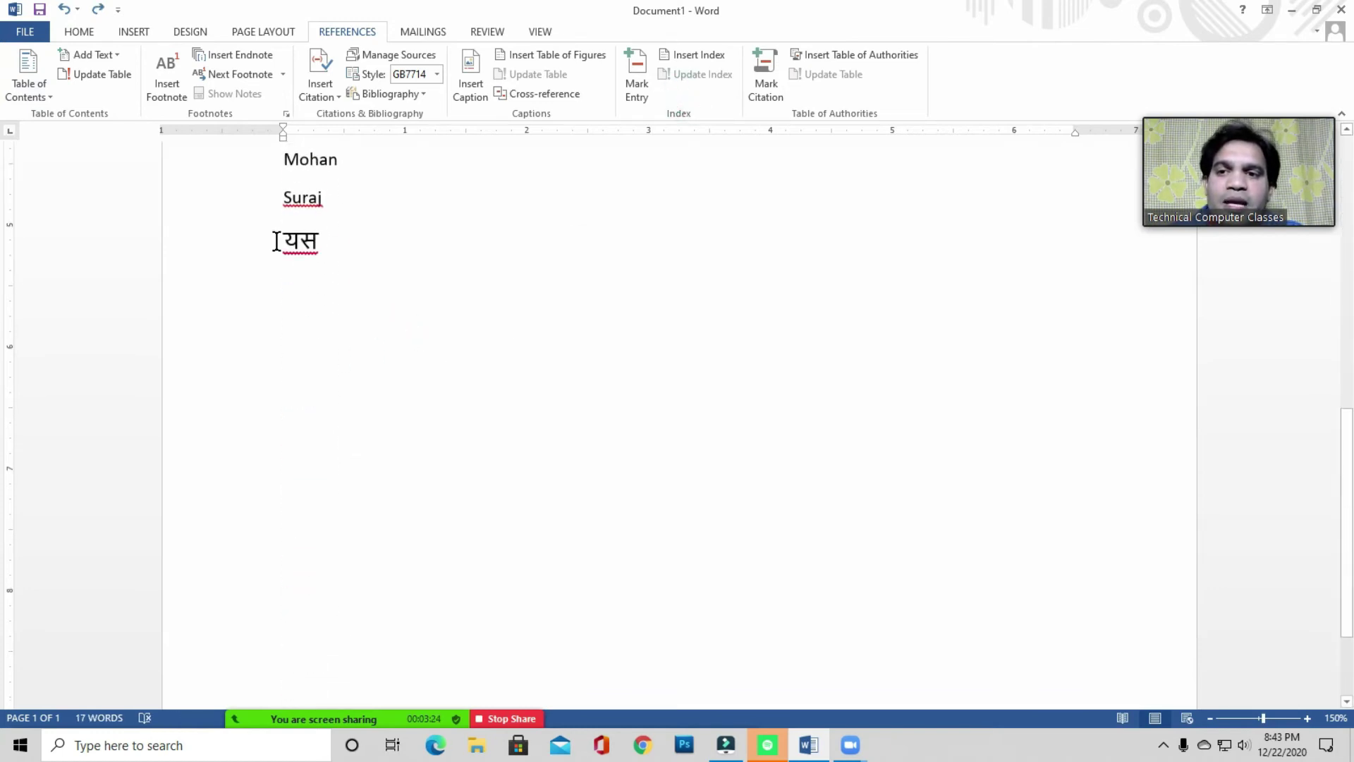
{"action": "left_click_drag", "start_coordinate": [277, 241], "coordinate": [348, 267]}
- Delete यस, then try inserting a Simple-format Table of Authorities, which finds no entries
{"action": "key", "text": "Delete"}
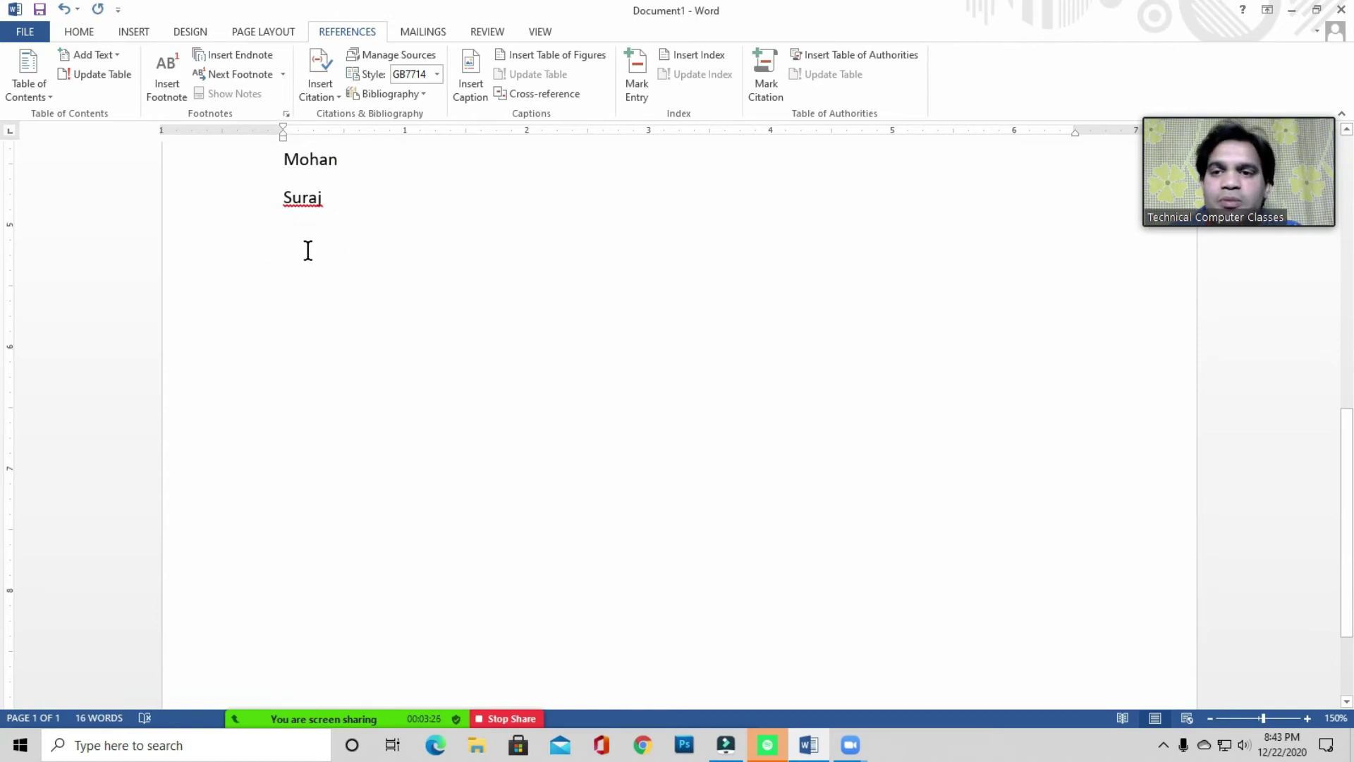
{"action": "mouse_move", "coordinate": [320, 713]}
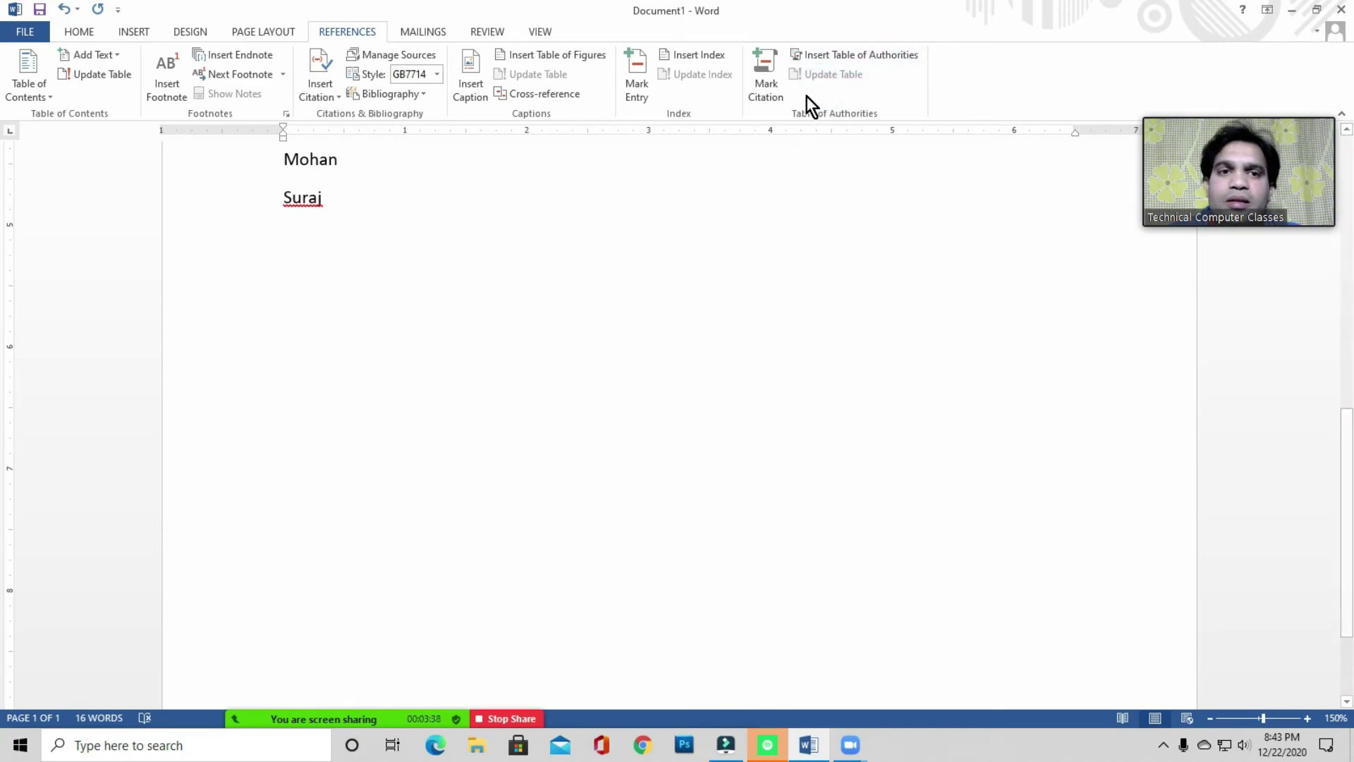
{"action": "left_click", "coordinate": [831, 55]}
{"action": "left_click", "coordinate": [586, 410]}
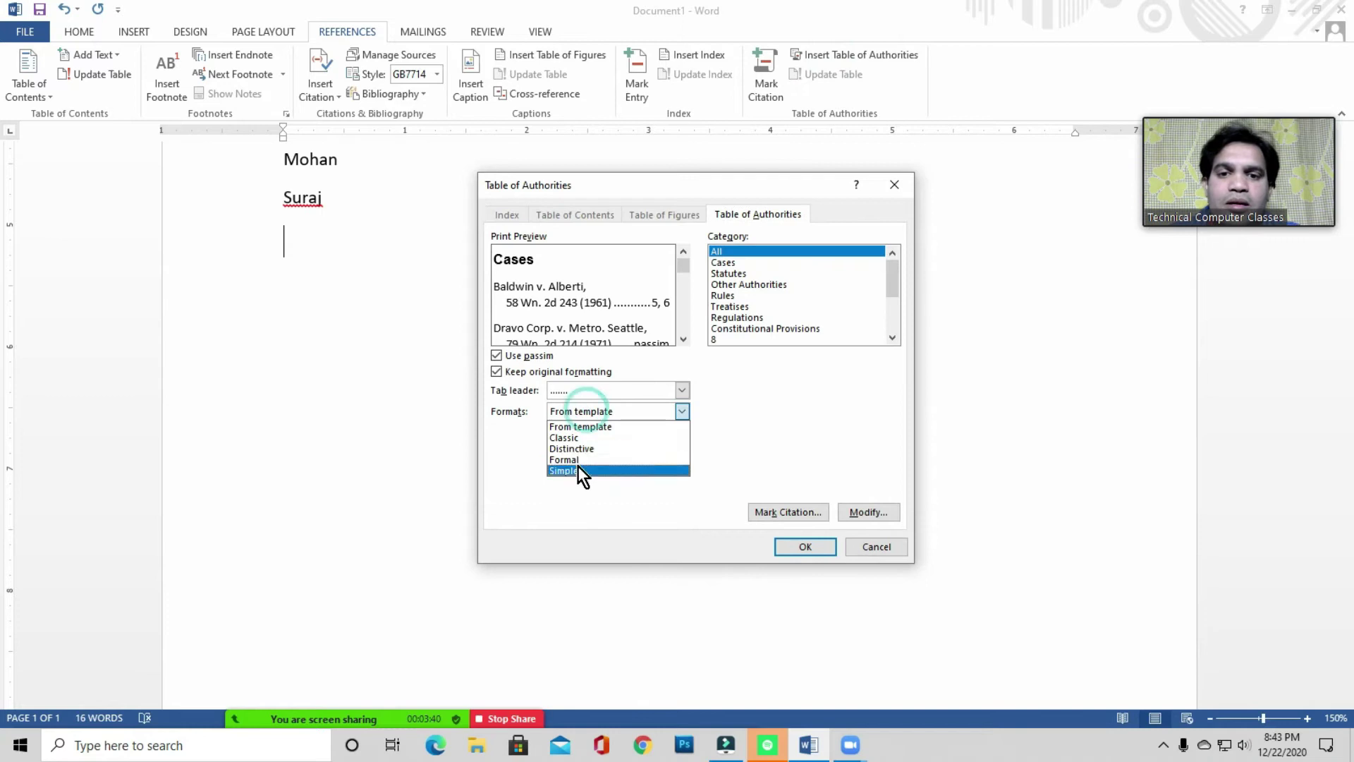
{"action": "left_click", "coordinate": [578, 470]}
{"action": "left_click", "coordinate": [804, 544]}
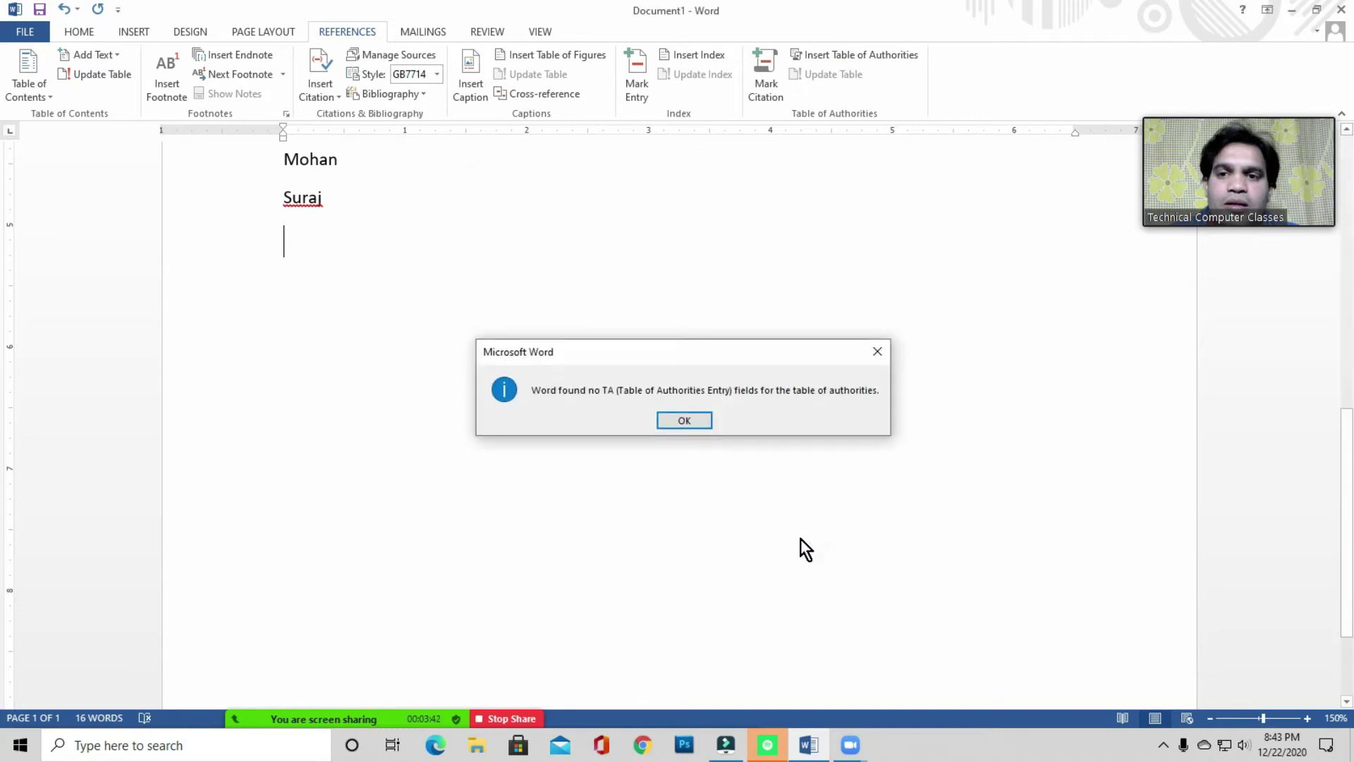
{"action": "left_click", "coordinate": [684, 420]}
{"action": "scroll", "coordinate": [478, 368], "scroll_direction": "up", "scroll_amount": 5}
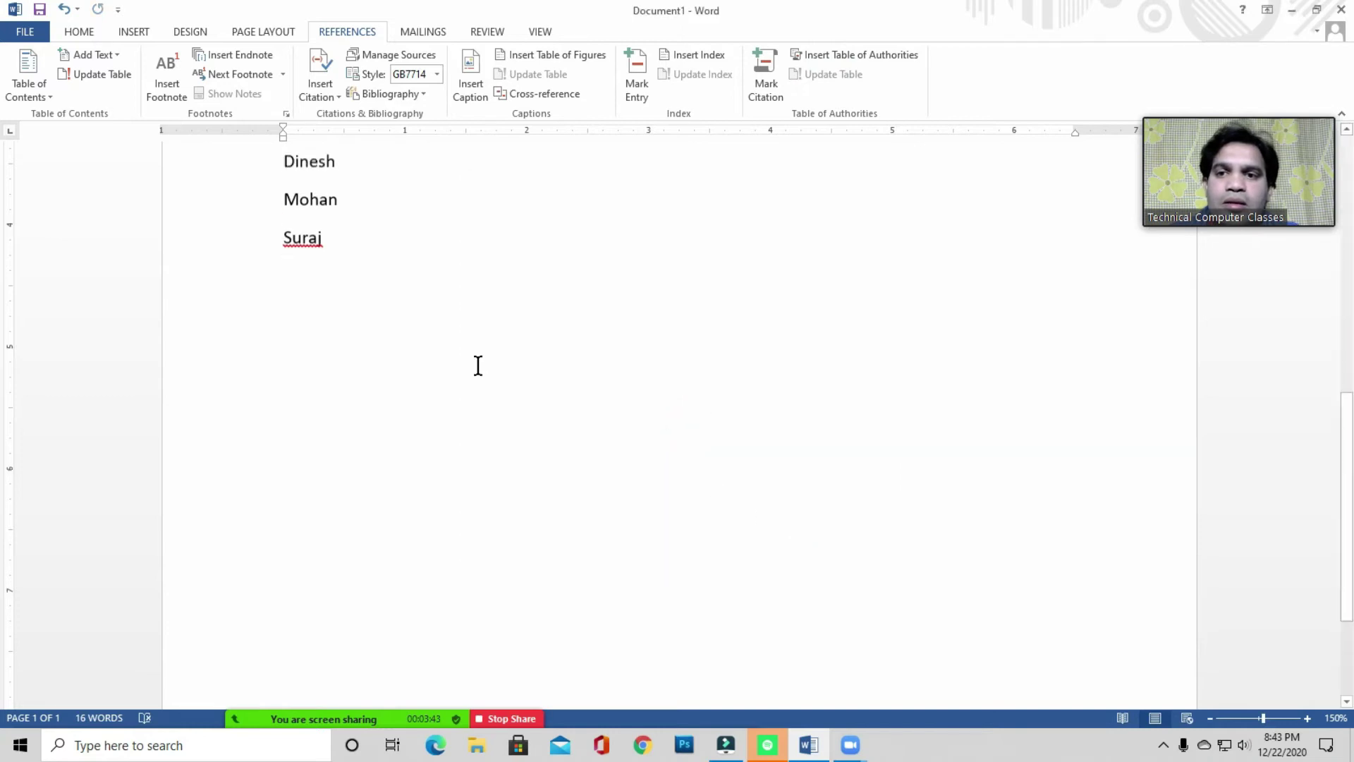
{"action": "left_click", "coordinate": [133, 32]}
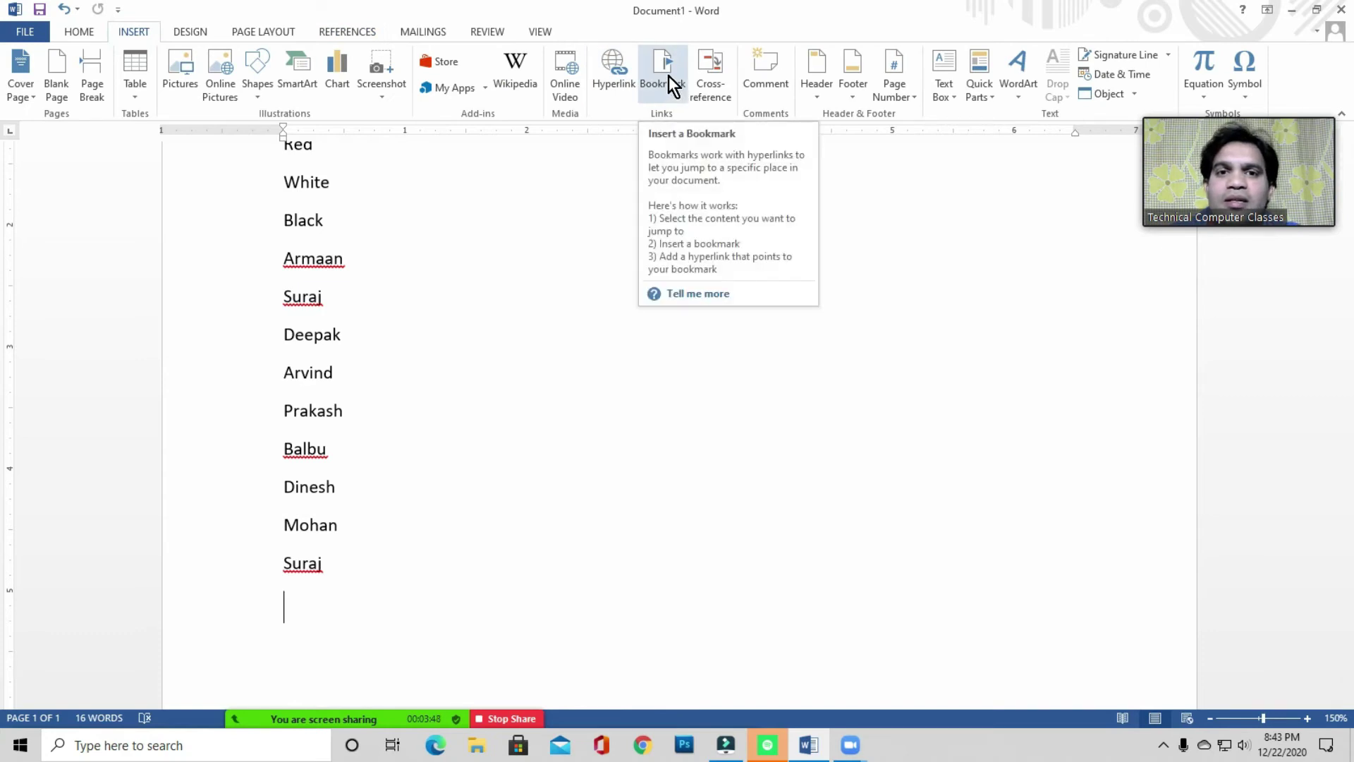
- Add a bookmark for Delhi at the word Delhi in the name list
{"action": "scroll", "coordinate": [449, 222], "scroll_direction": "up", "scroll_amount": 4}
{"action": "scroll", "coordinate": [489, 212], "scroll_direction": "down", "scroll_amount": 2}
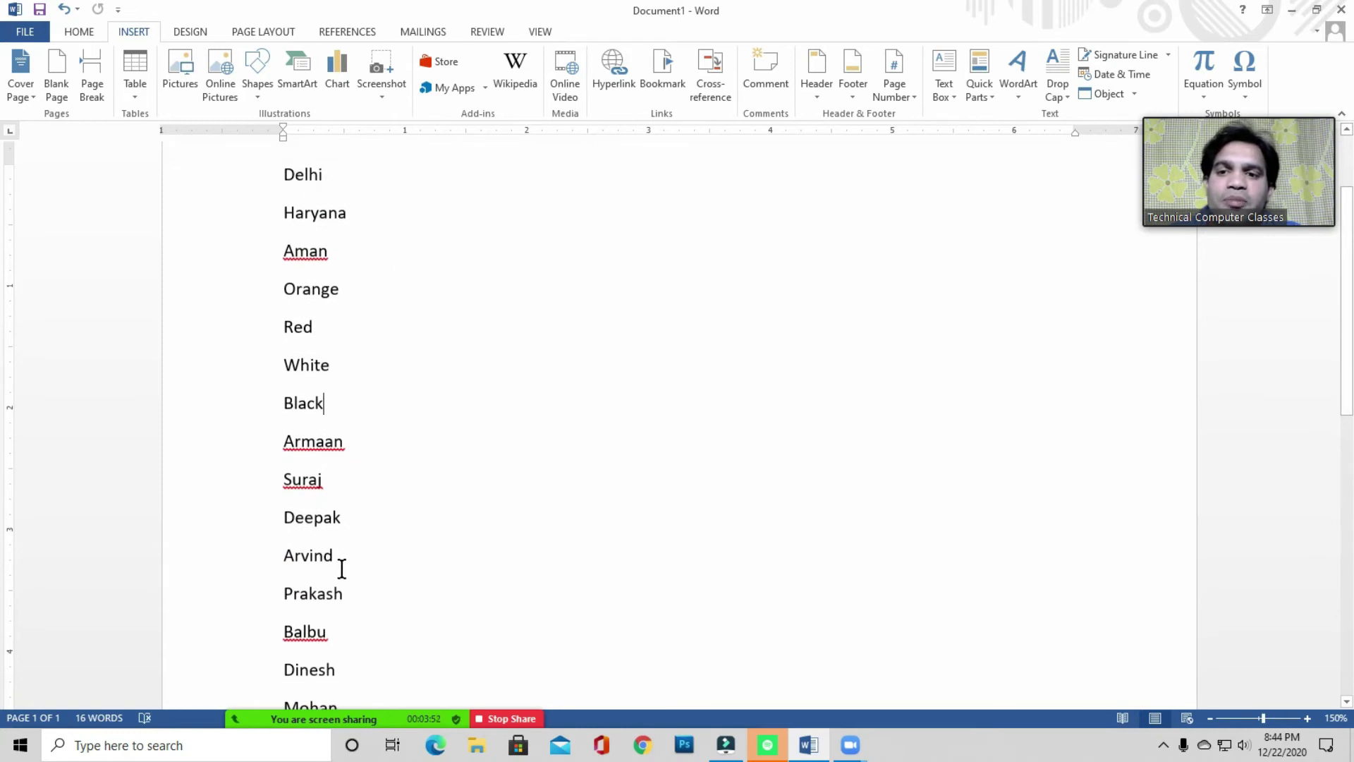
{"action": "scroll", "coordinate": [339, 253], "scroll_direction": "up", "scroll_amount": 1}
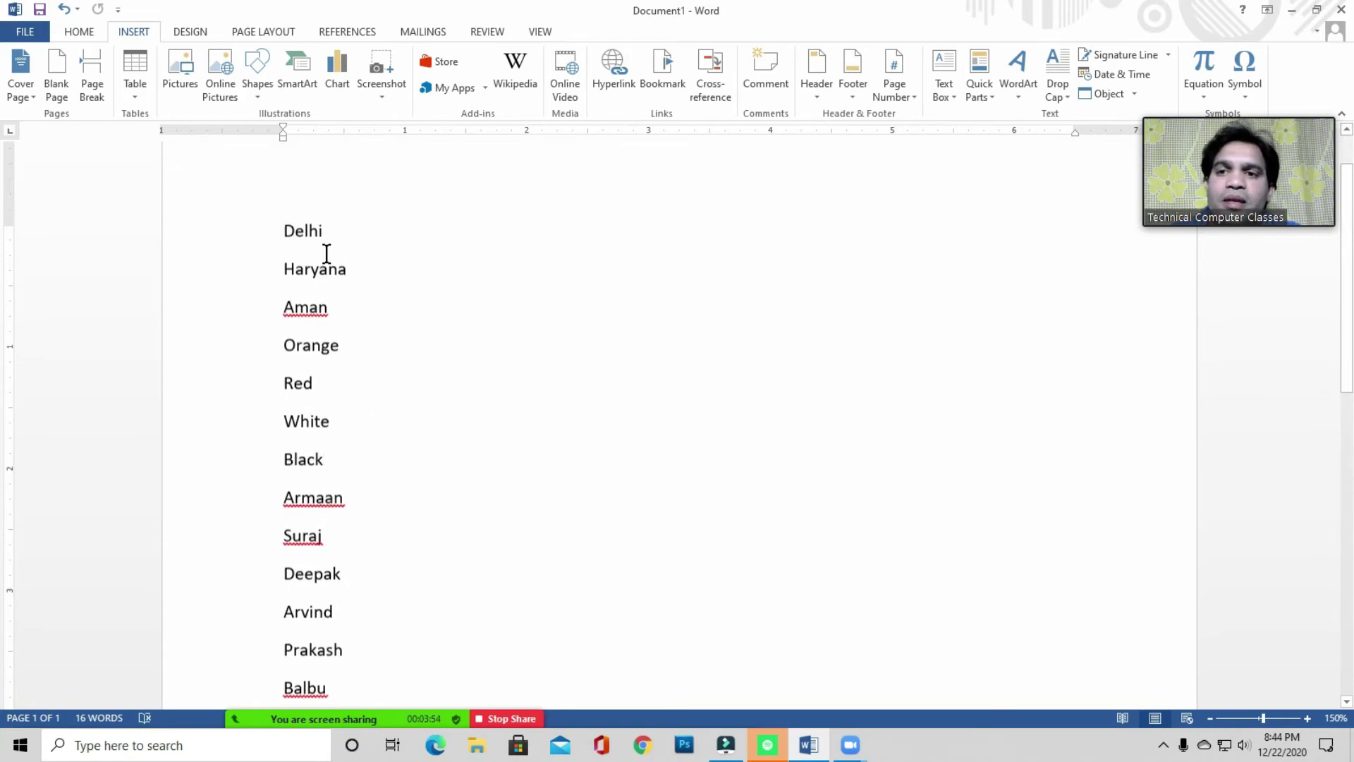
{"action": "left_click", "coordinate": [310, 235]}
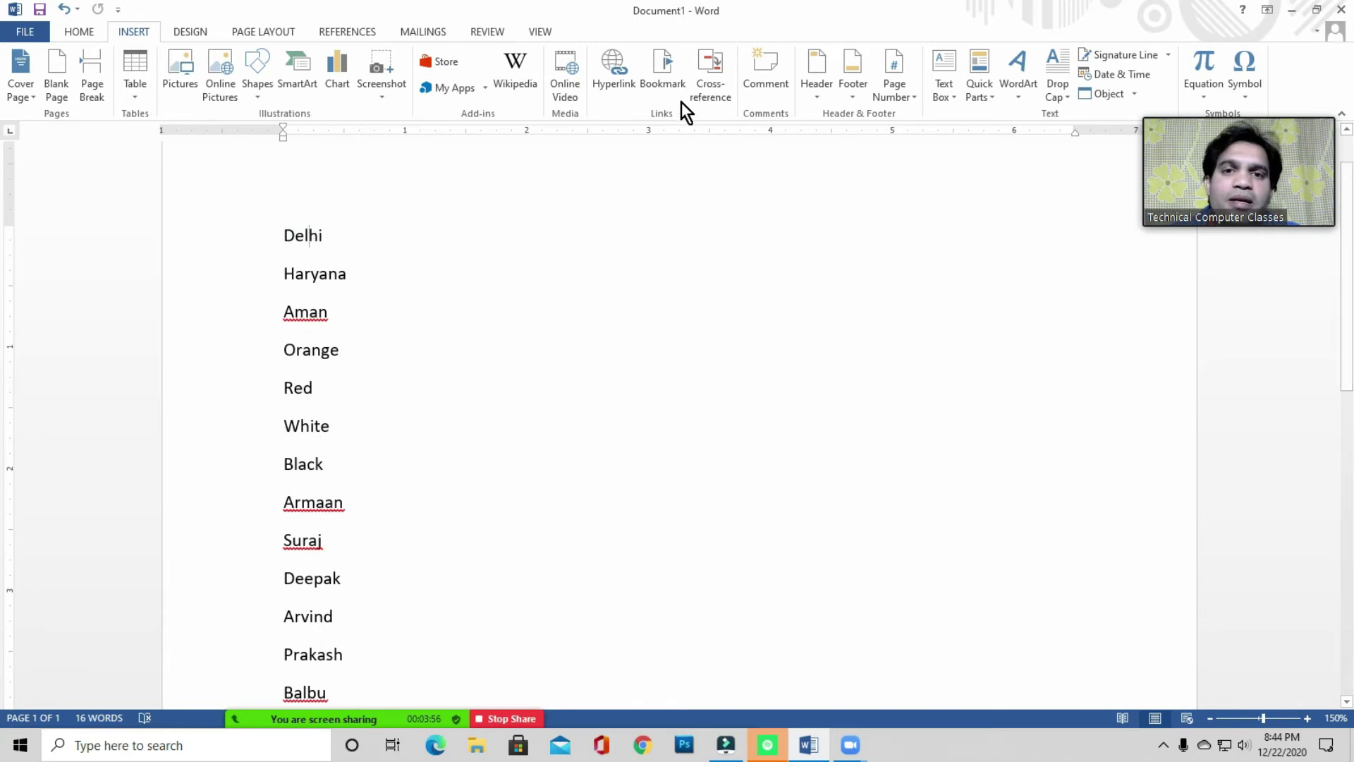
{"action": "left_click", "coordinate": [667, 74]}
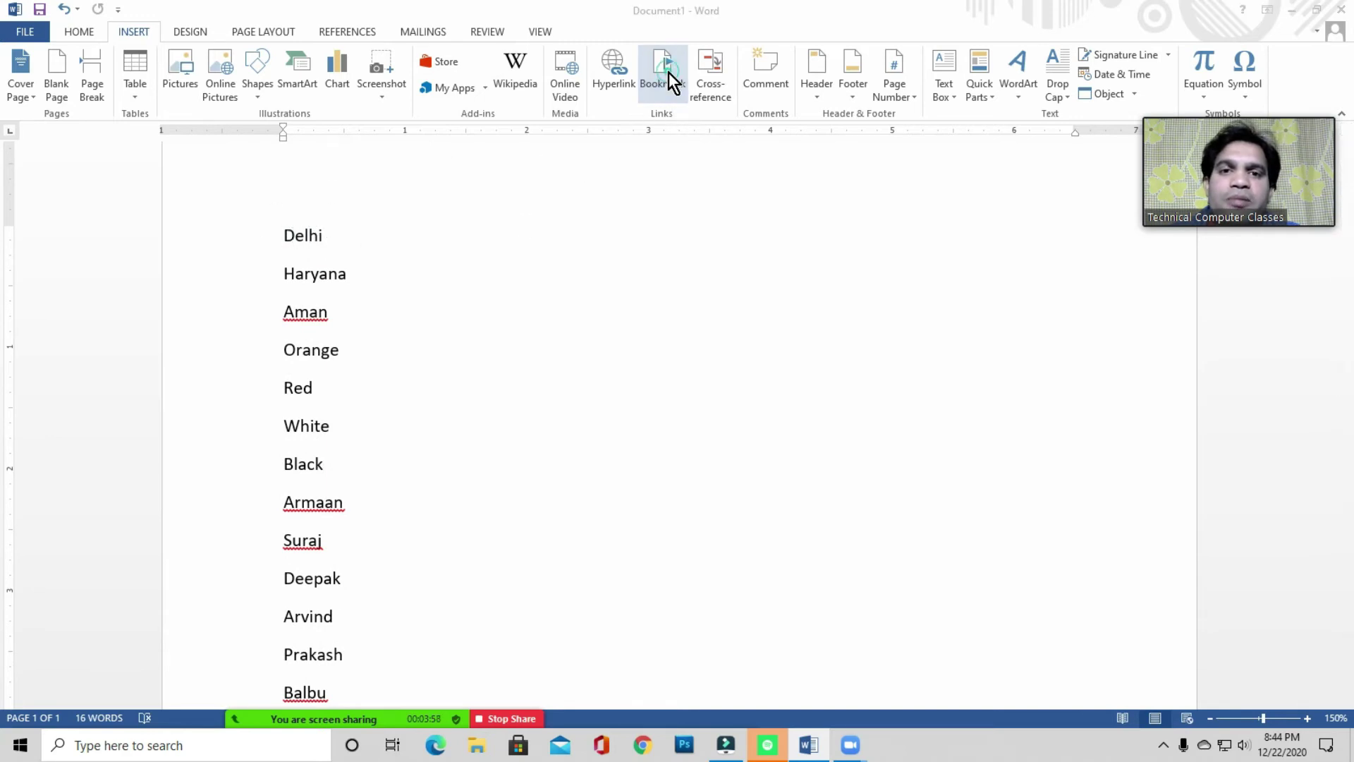
{"action": "type", "text": "Delhi"}
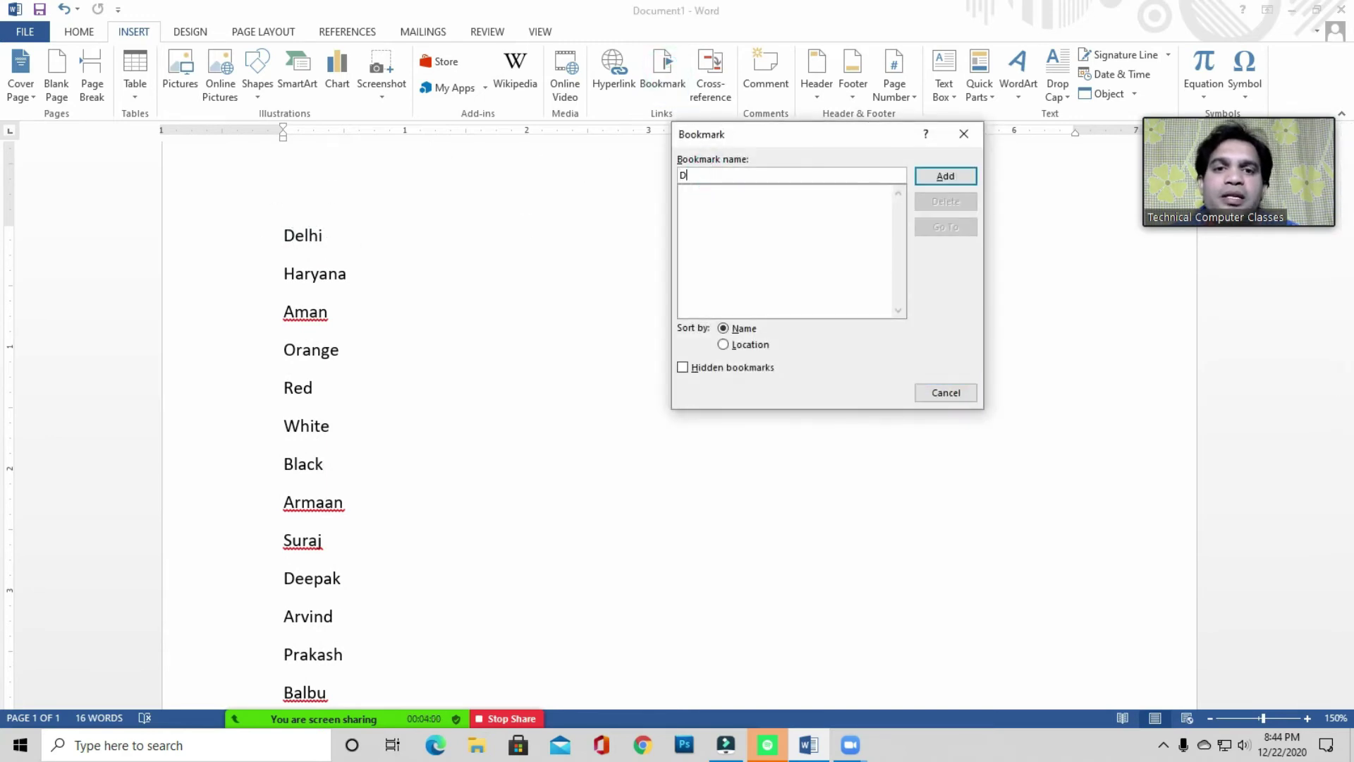
{"action": "left_click", "coordinate": [932, 185]}
- Add a bookmark named Arvind at the word Arvind
{"action": "scroll", "coordinate": [575, 374], "scroll_direction": "down", "scroll_amount": 5}
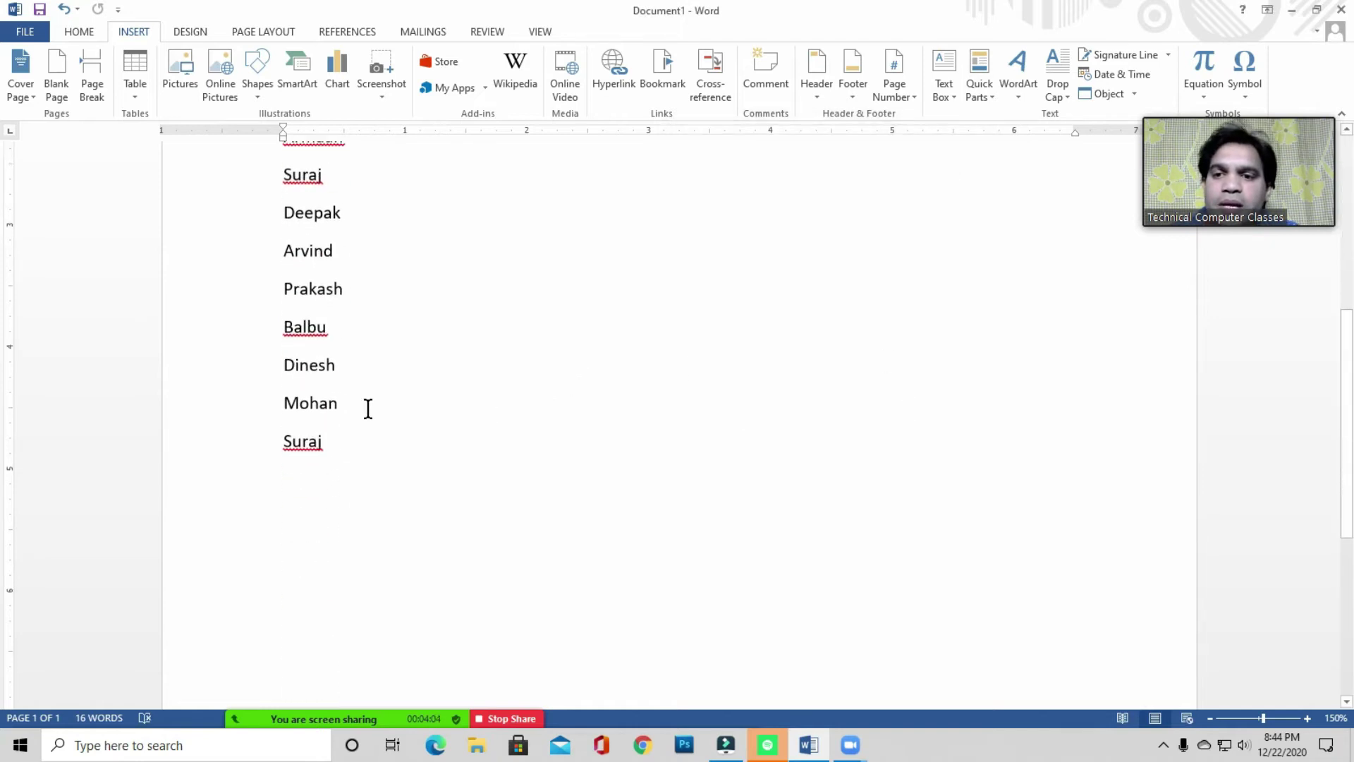
{"action": "left_click", "coordinate": [303, 252]}
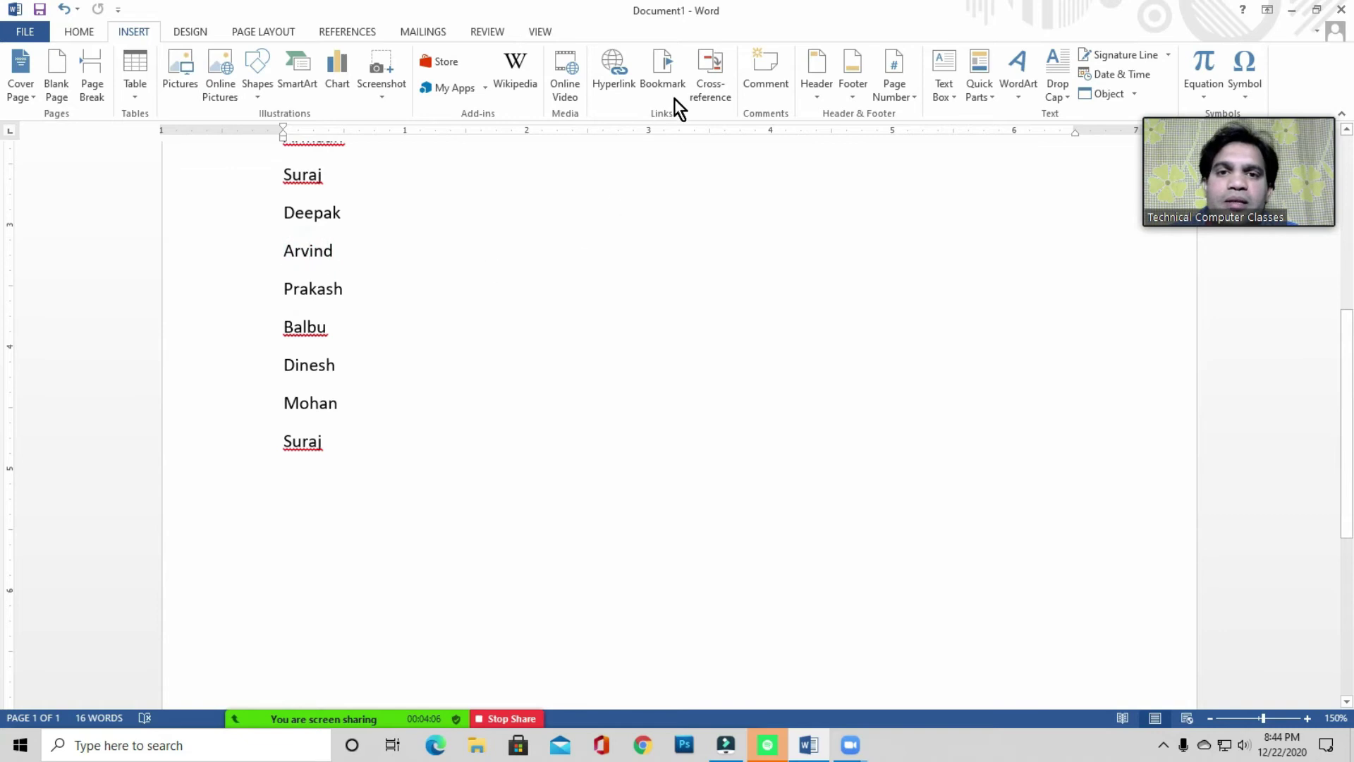
{"action": "left_click", "coordinate": [665, 70]}
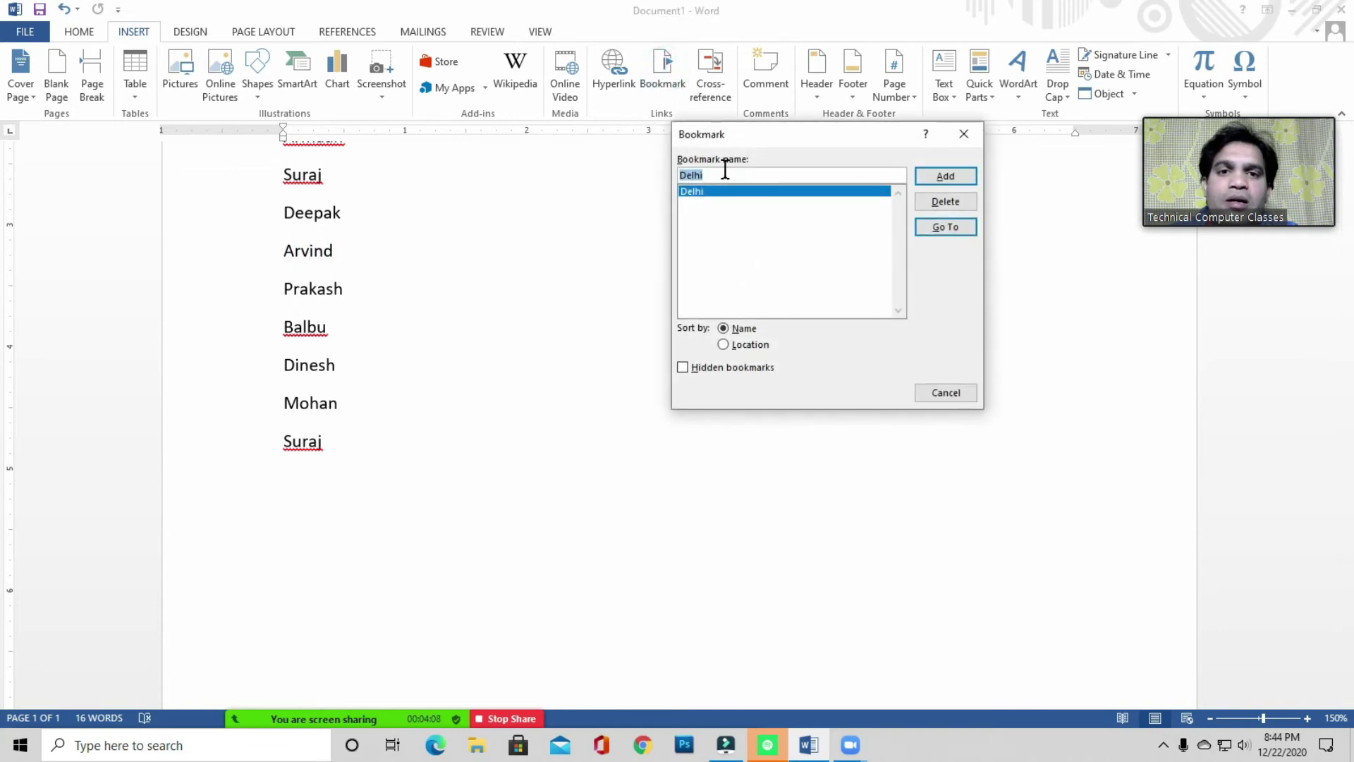
{"action": "type", "text": "Arvind"}
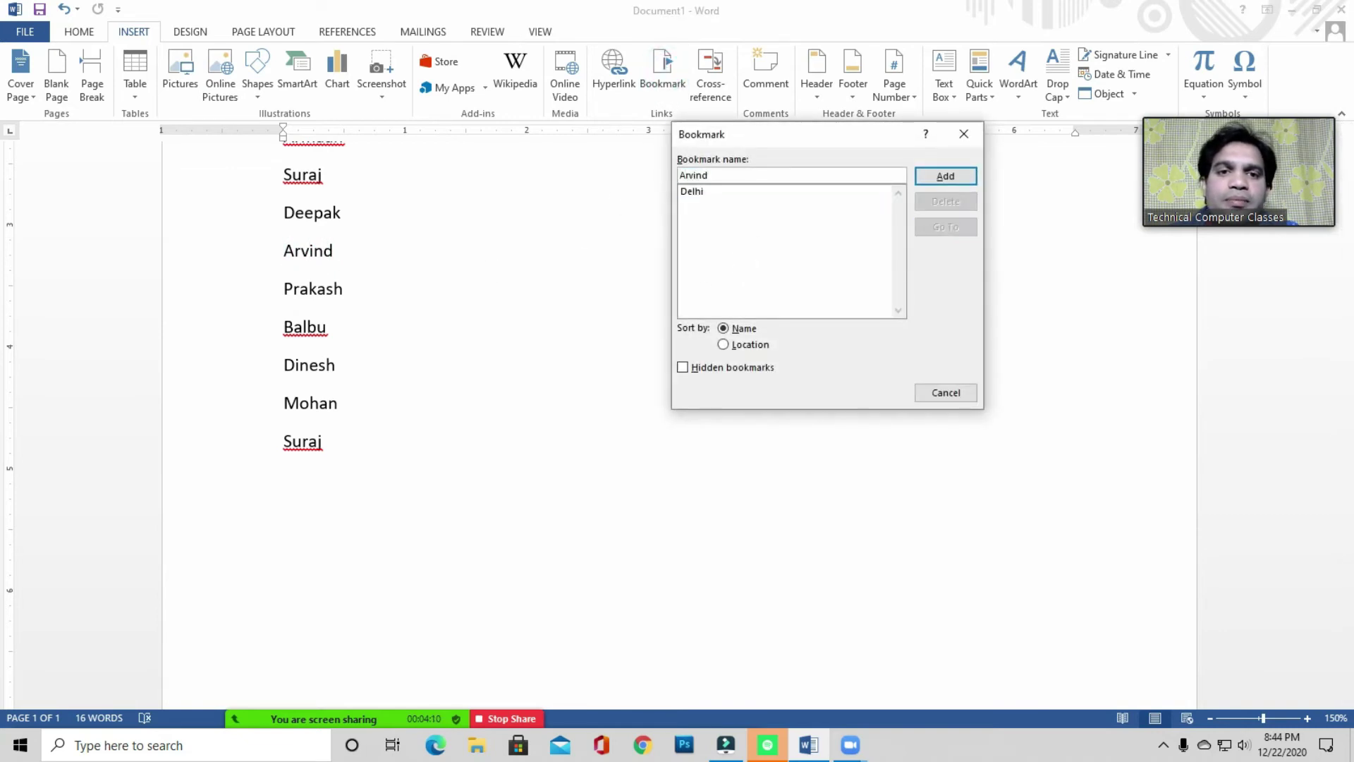
{"action": "left_click", "coordinate": [945, 176]}
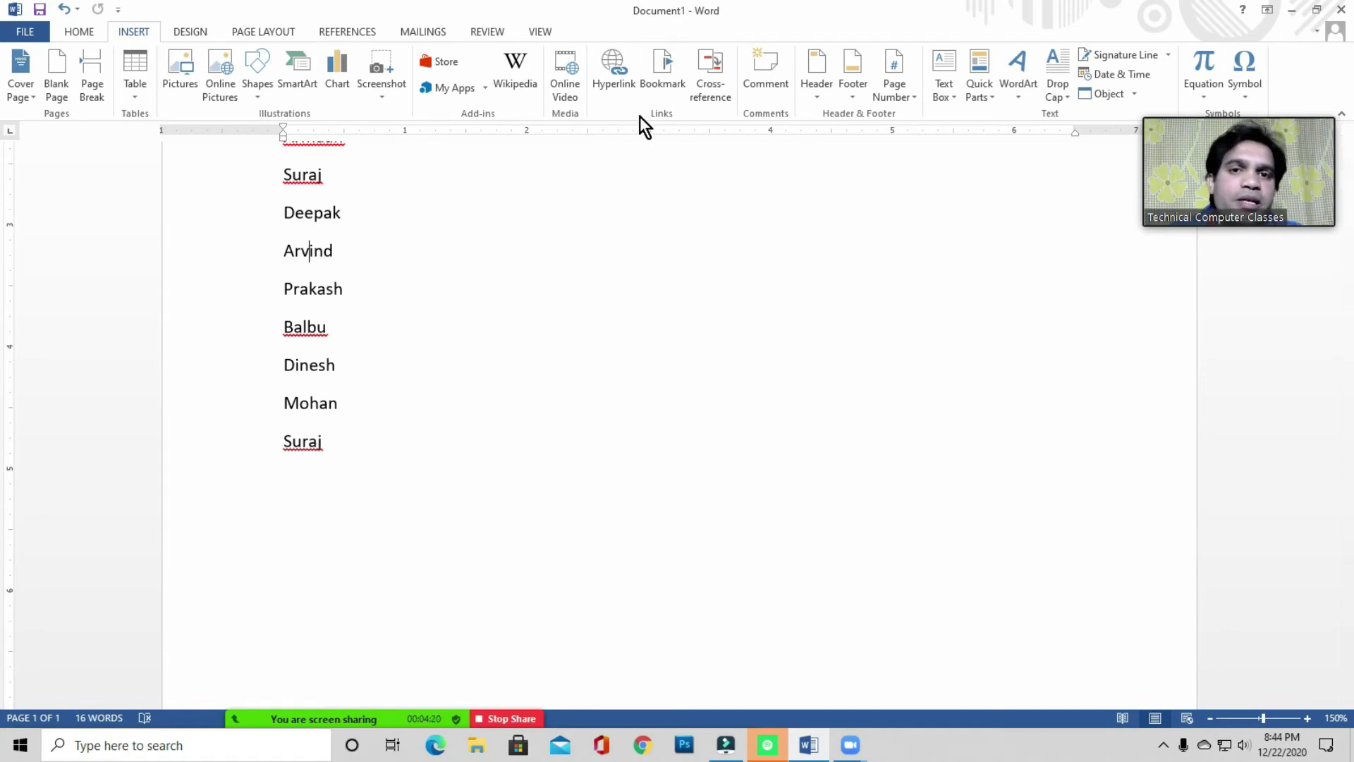
{"action": "left_click", "coordinate": [359, 300]}
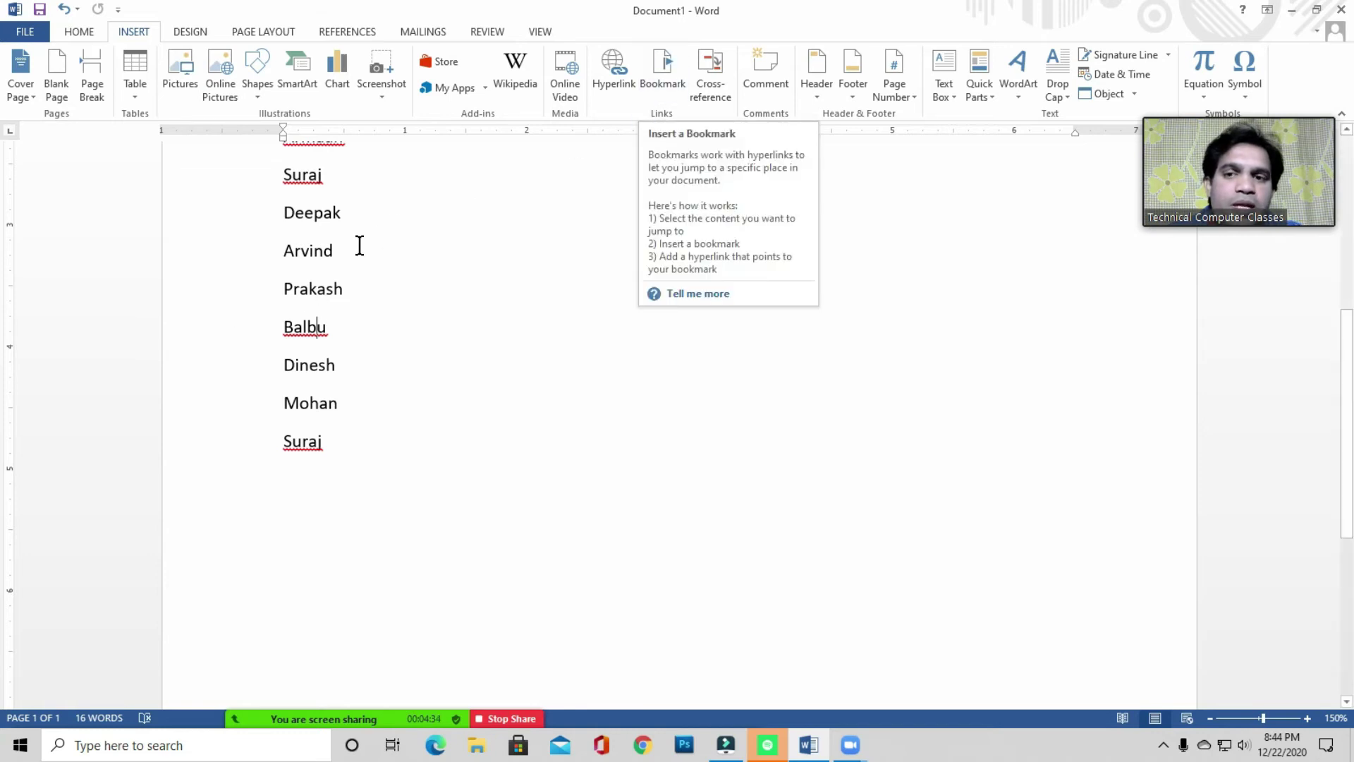
{"action": "left_click", "coordinate": [663, 78]}
{"action": "left_click_drag", "start_coordinate": [780, 133], "coordinate": [729, 172]}
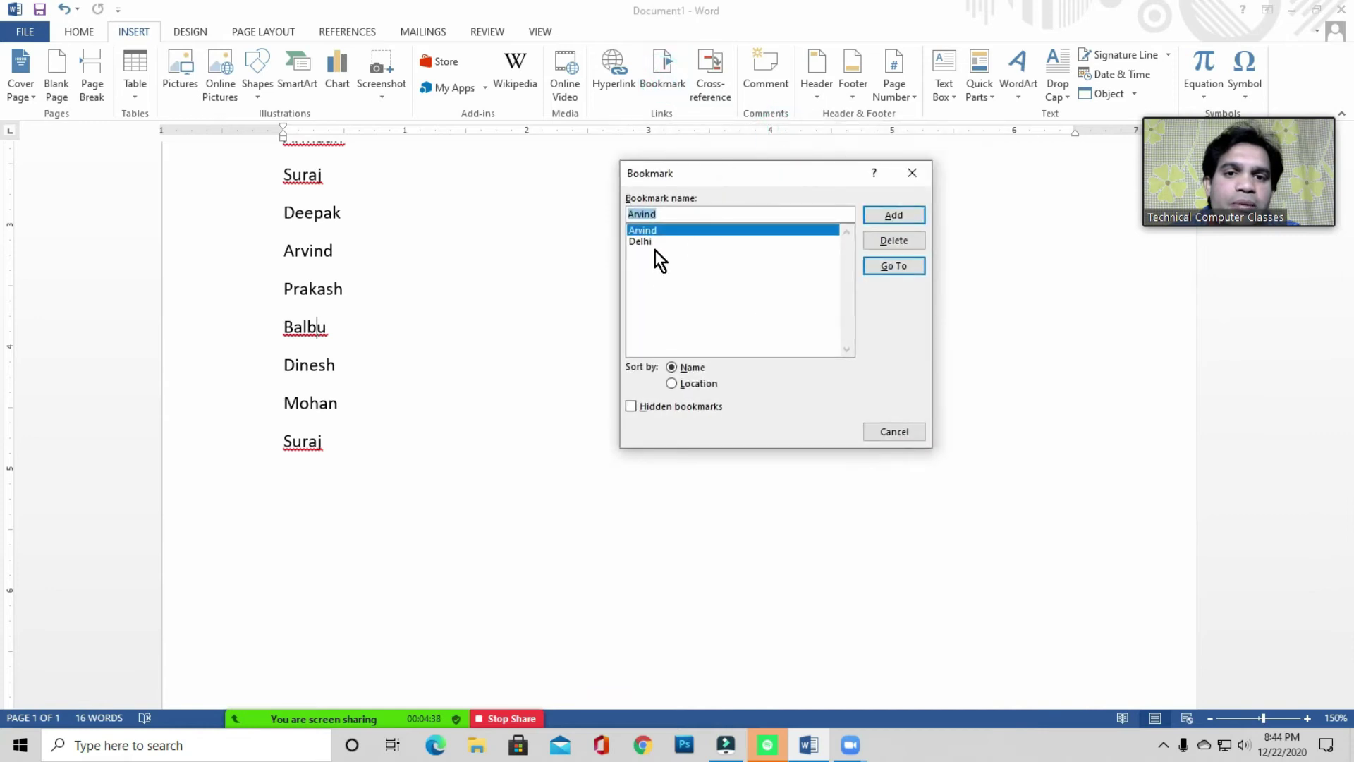
{"action": "left_click", "coordinate": [654, 288]}
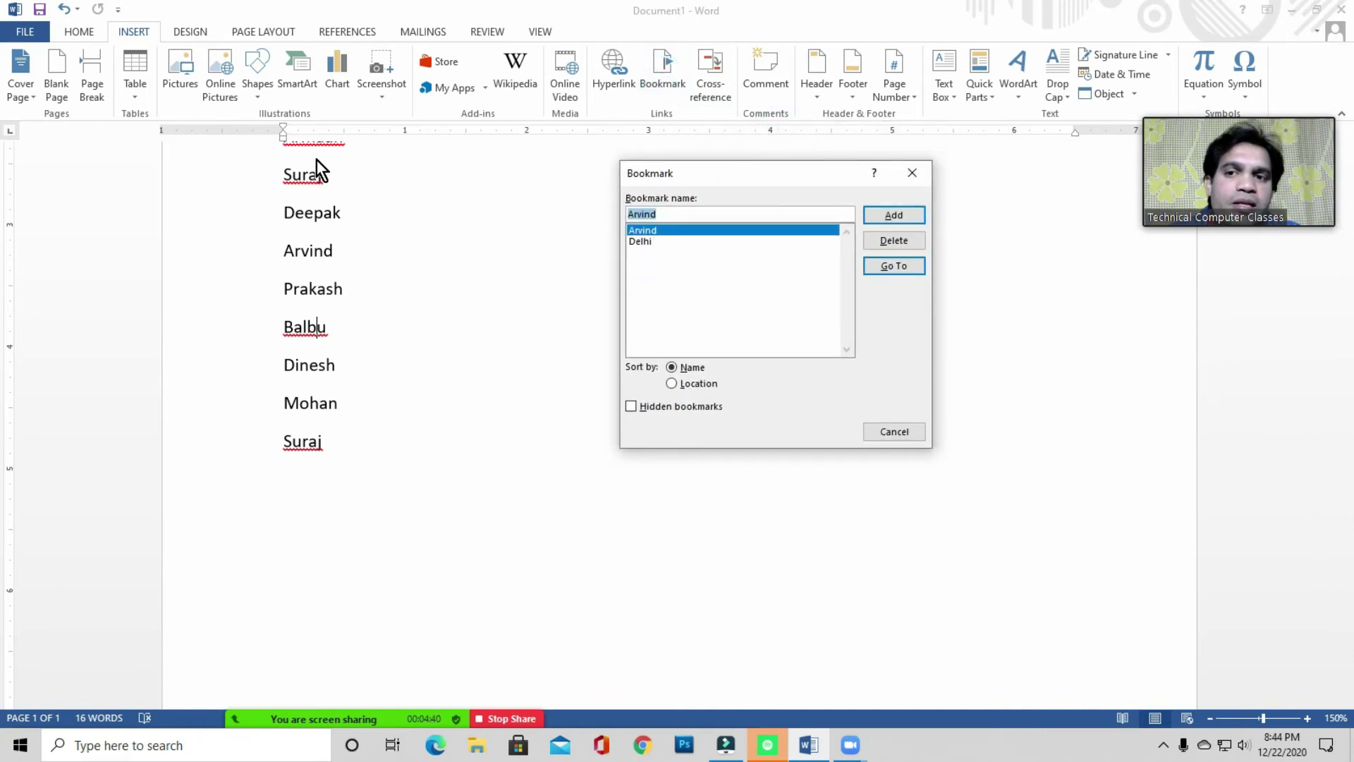
{"action": "left_click", "coordinate": [638, 241]}
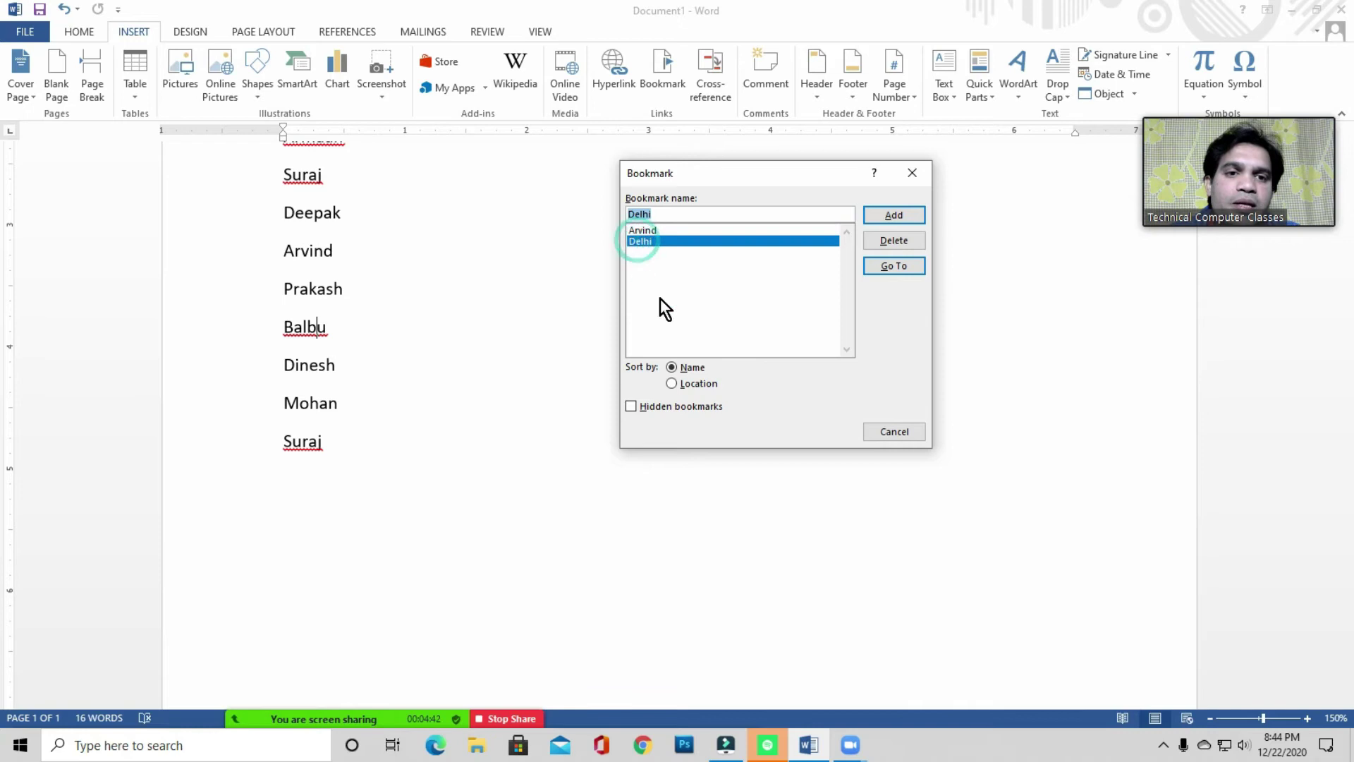
{"action": "left_click", "coordinate": [894, 265]}
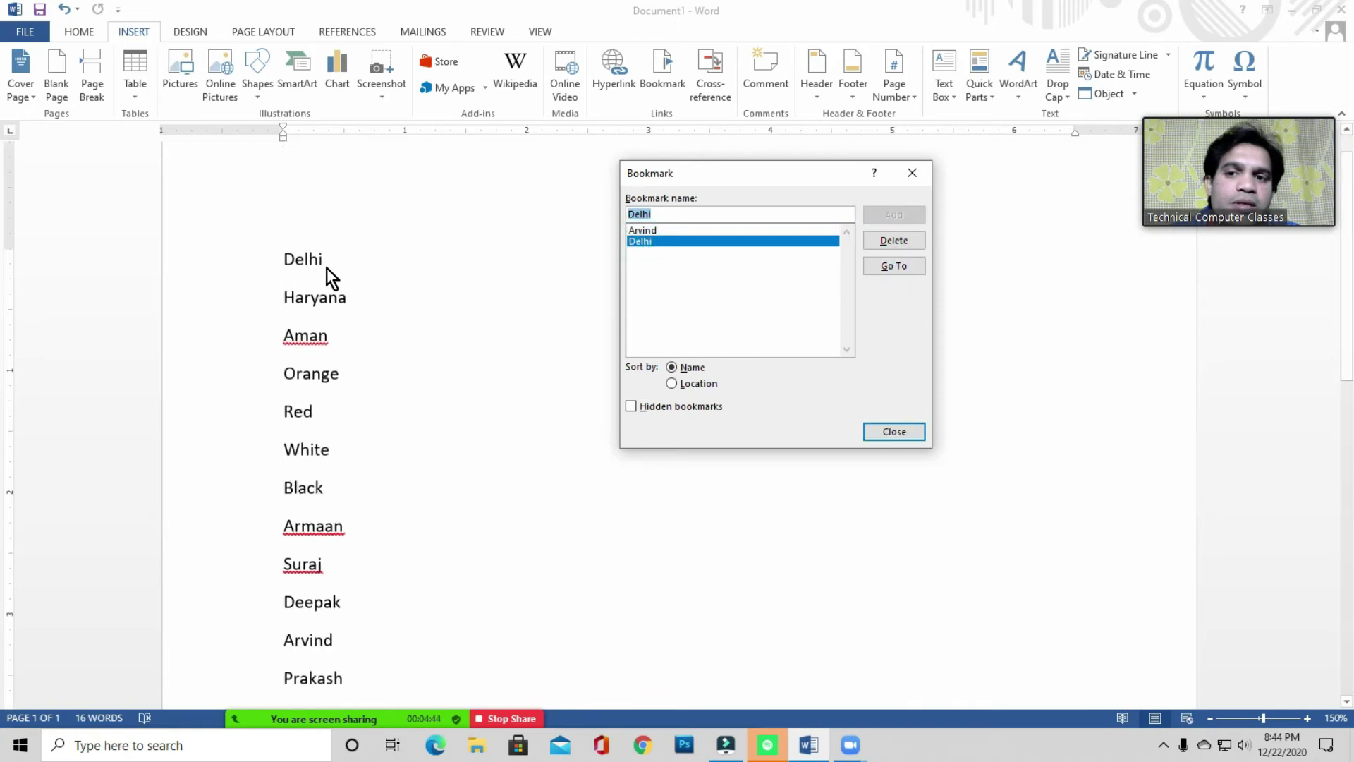
{"action": "left_click", "coordinate": [647, 230]}
{"action": "left_click", "coordinate": [892, 266]}
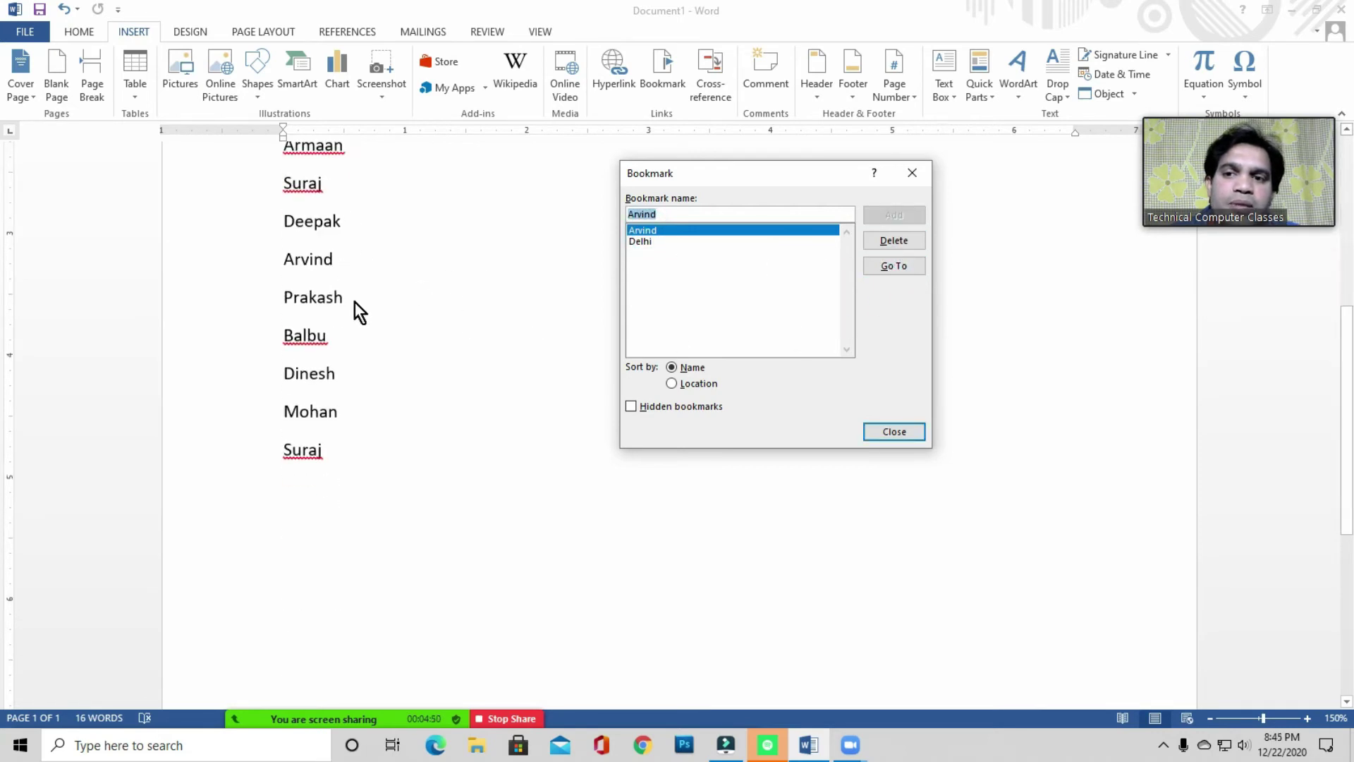
{"action": "left_click", "coordinate": [881, 431]}
- Place the caret next to Arvind in the name list
{"action": "left_click", "coordinate": [348, 263]}
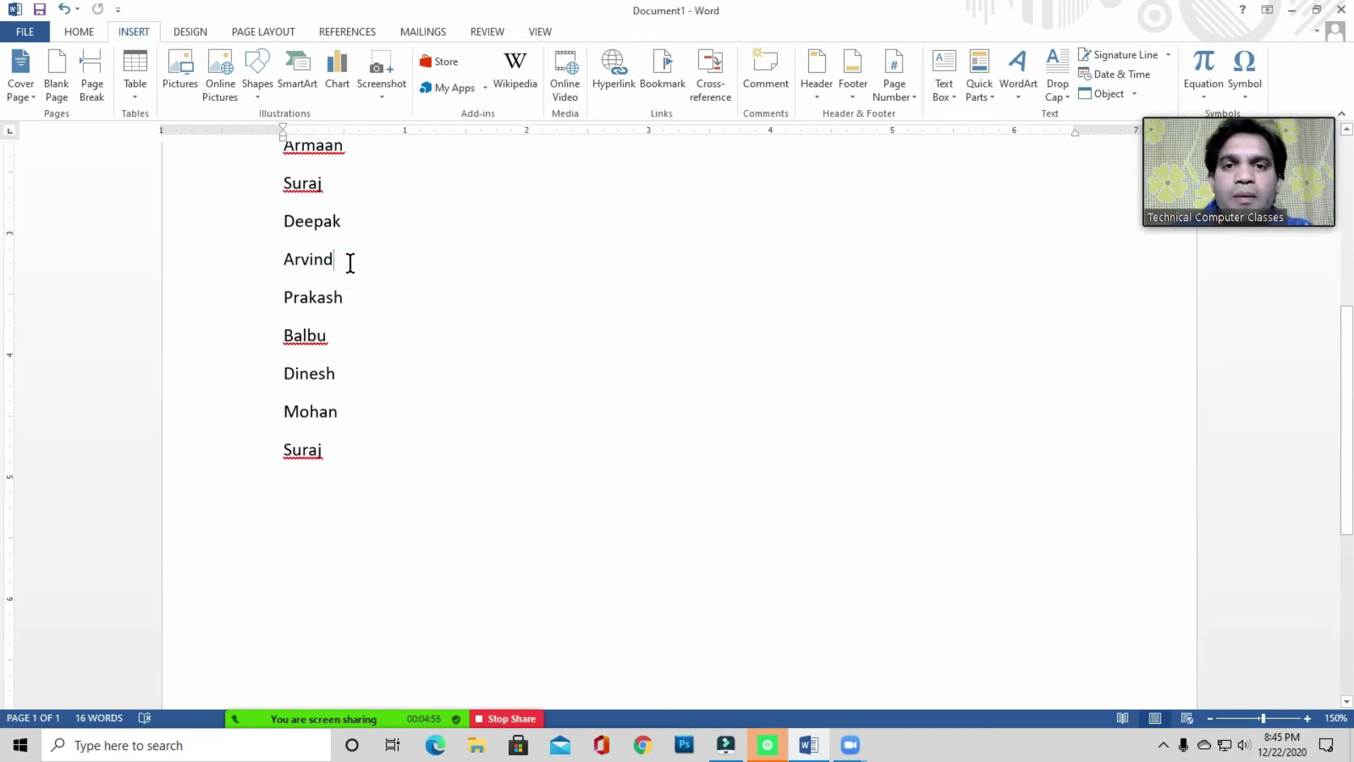
{"action": "left_click", "coordinate": [347, 266]}
{"action": "left_click", "coordinate": [287, 260]}
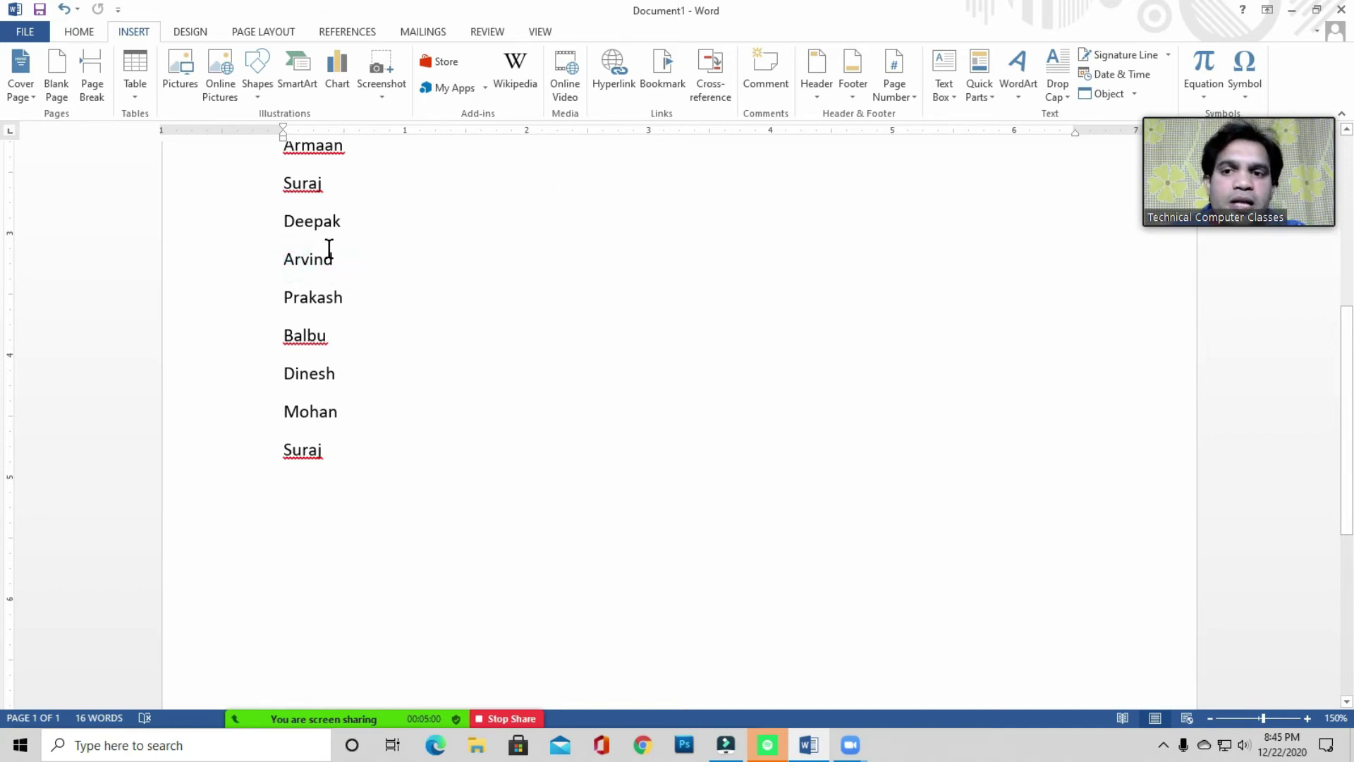
{"action": "scroll", "coordinate": [388, 287], "scroll_direction": "up", "scroll_amount": 2}
{"action": "left_click_drag", "start_coordinate": [284, 251], "coordinate": [364, 250]}
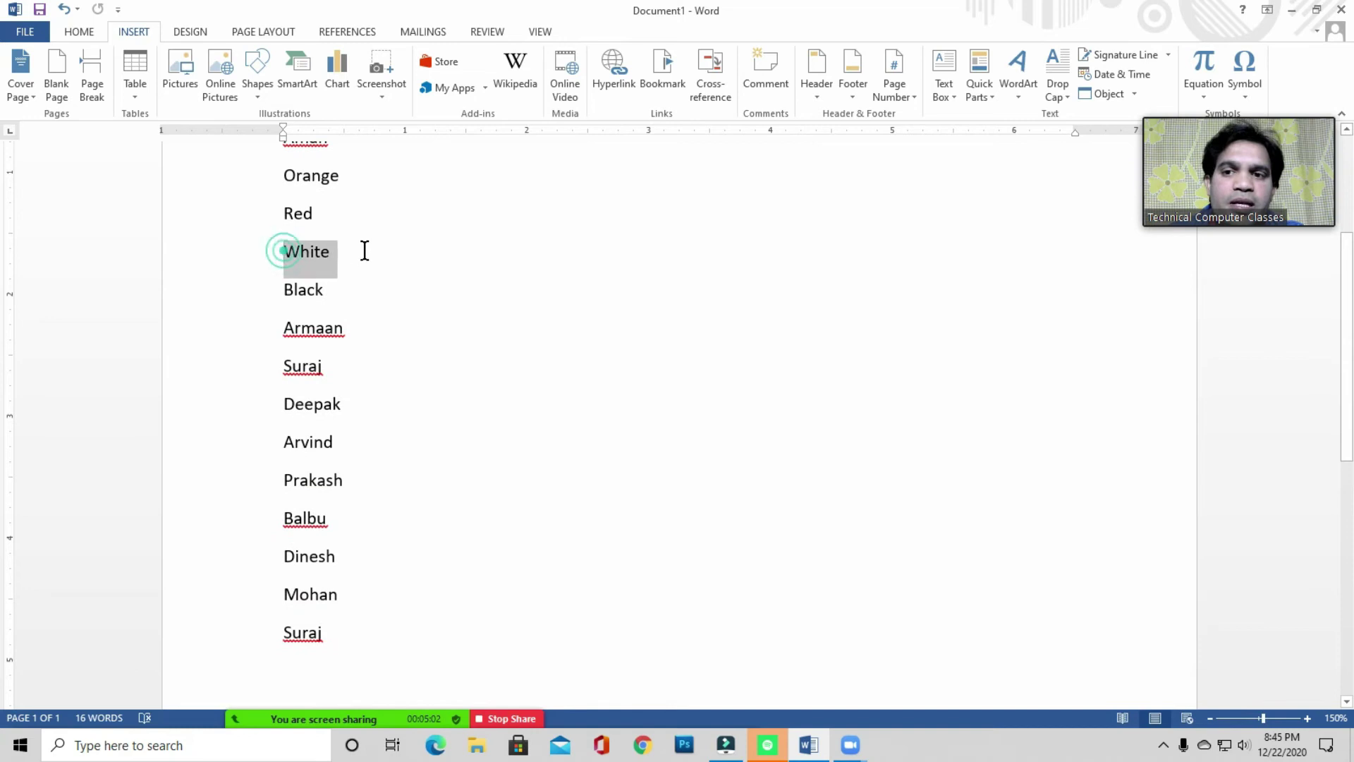
{"action": "left_click", "coordinate": [340, 254]}
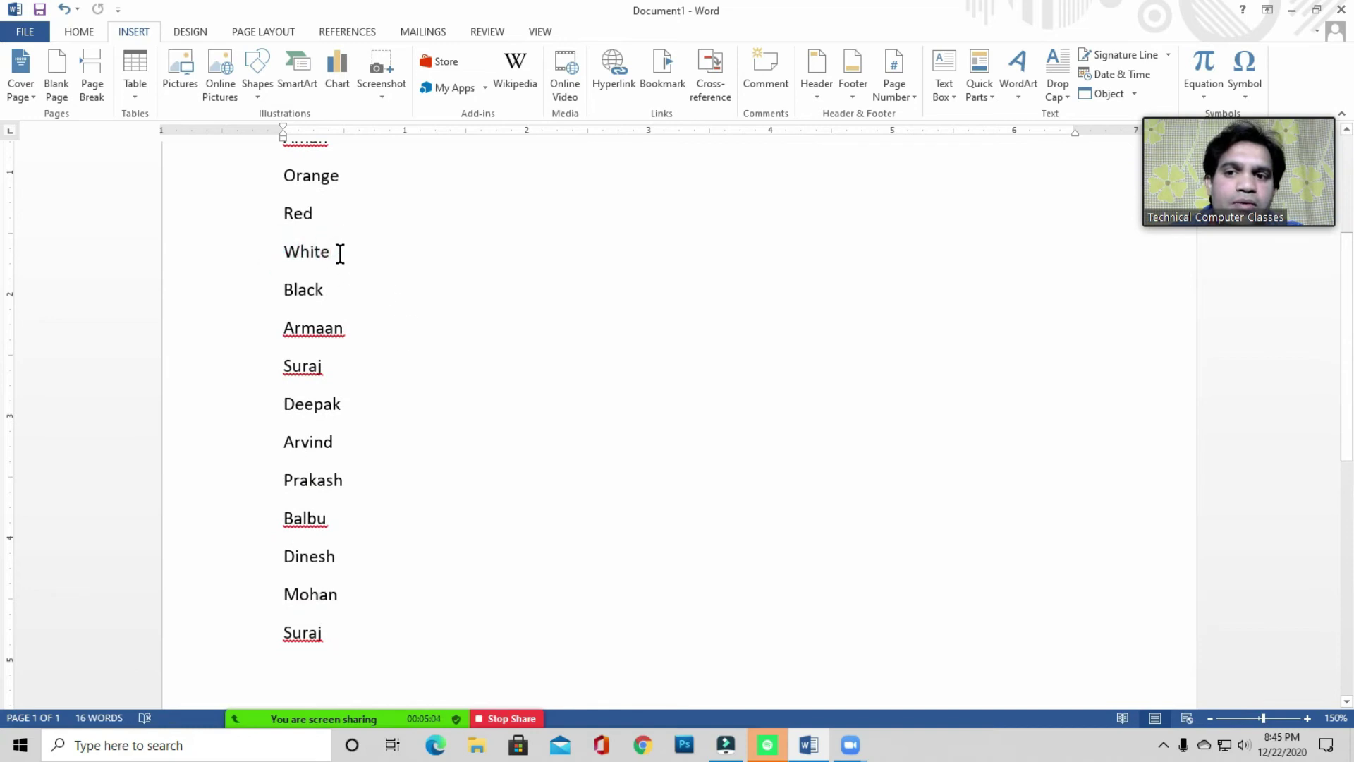
- Go to the Arvind bookmark, close the Bookmark dialog, and show the References tools
{"action": "left_click", "coordinate": [659, 68]}
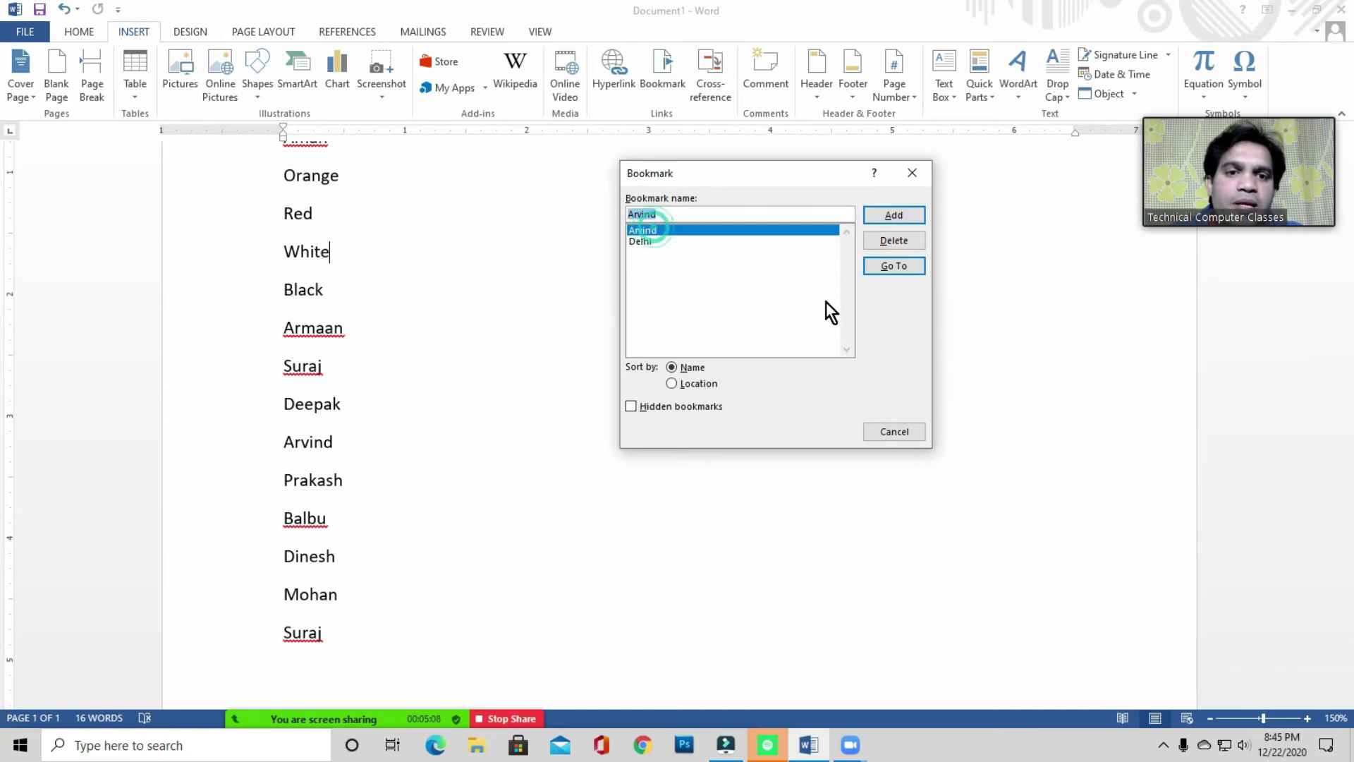
{"action": "left_click", "coordinate": [900, 265]}
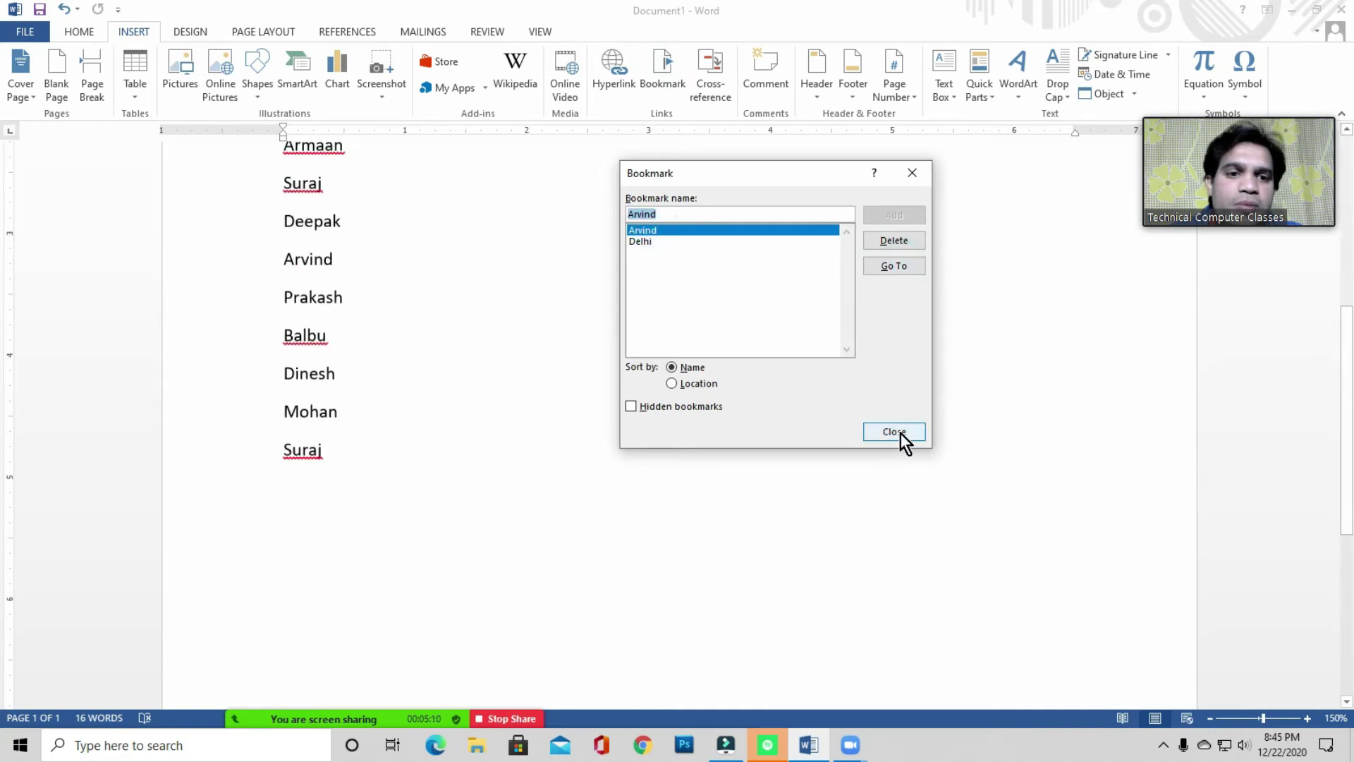
{"action": "left_click", "coordinate": [895, 431]}
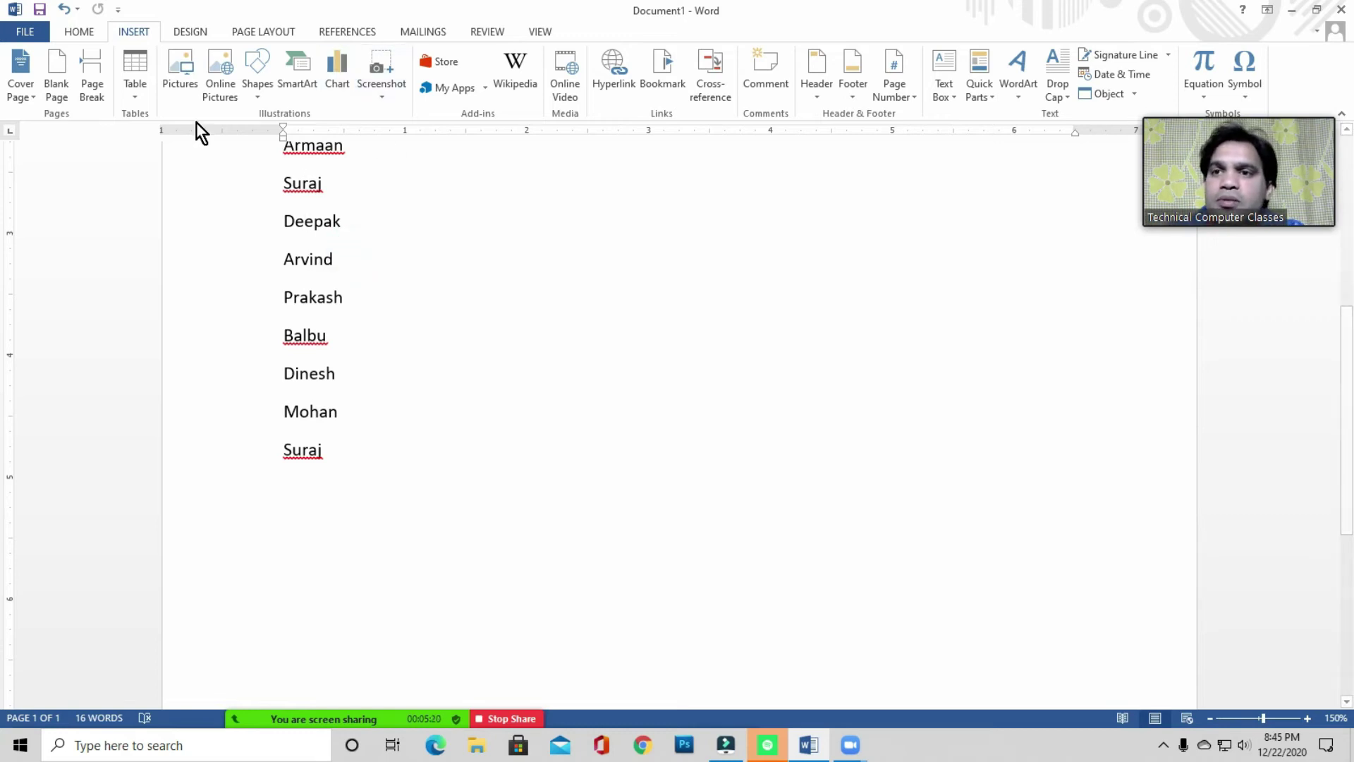
{"action": "left_click", "coordinate": [332, 34]}
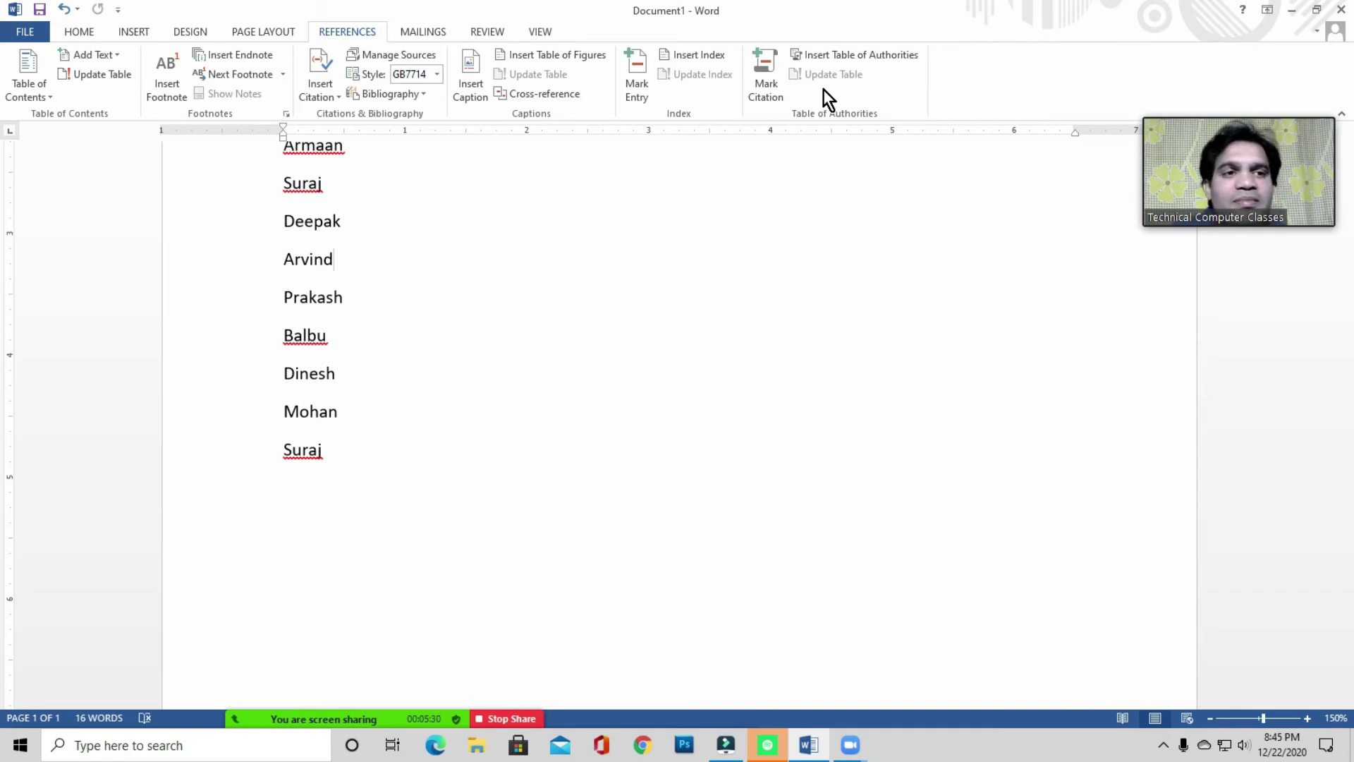
- Select the names from Aman to the last Suraj, then undo the deletion
{"action": "double_click", "coordinate": [316, 452]}
{"action": "left_click", "coordinate": [319, 452]}
{"action": "scroll", "coordinate": [302, 384], "scroll_direction": "up", "scroll_amount": 3}
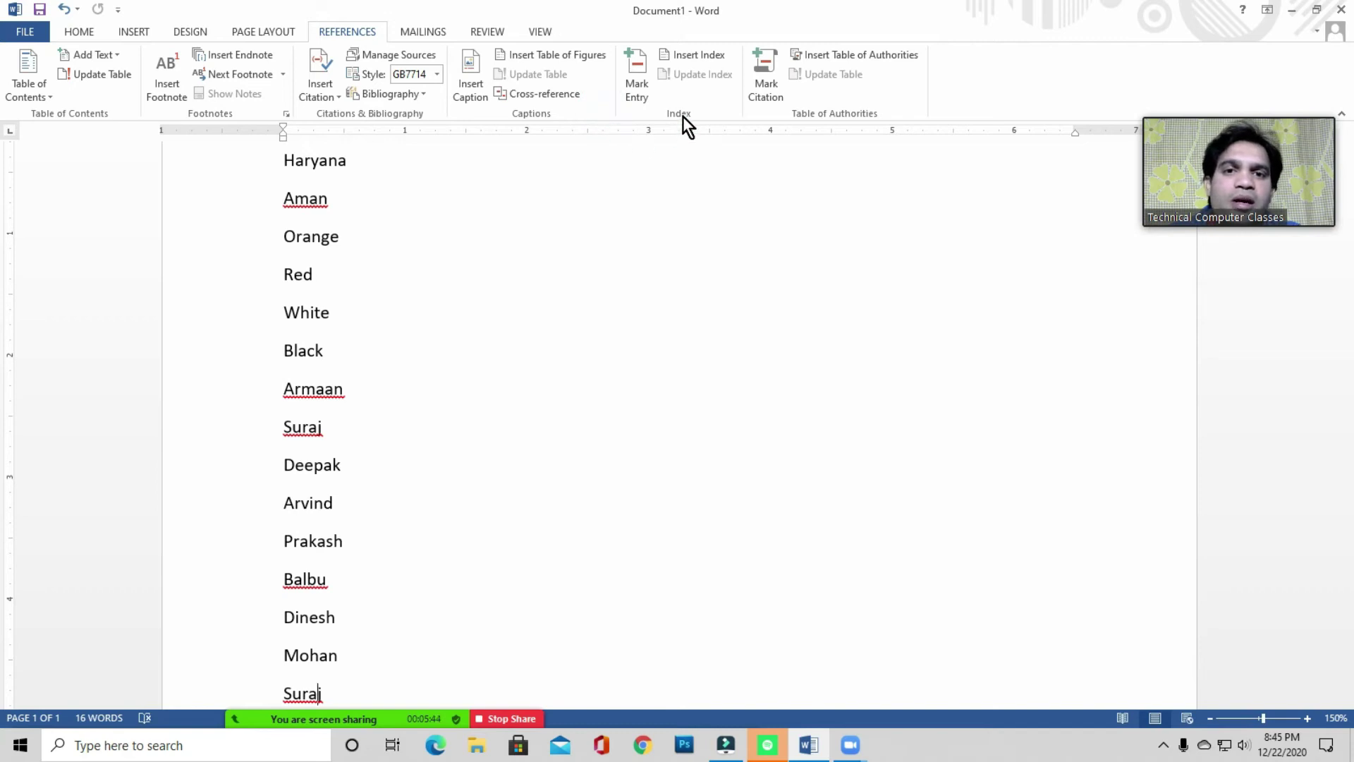
{"action": "left_click", "coordinate": [566, 111]}
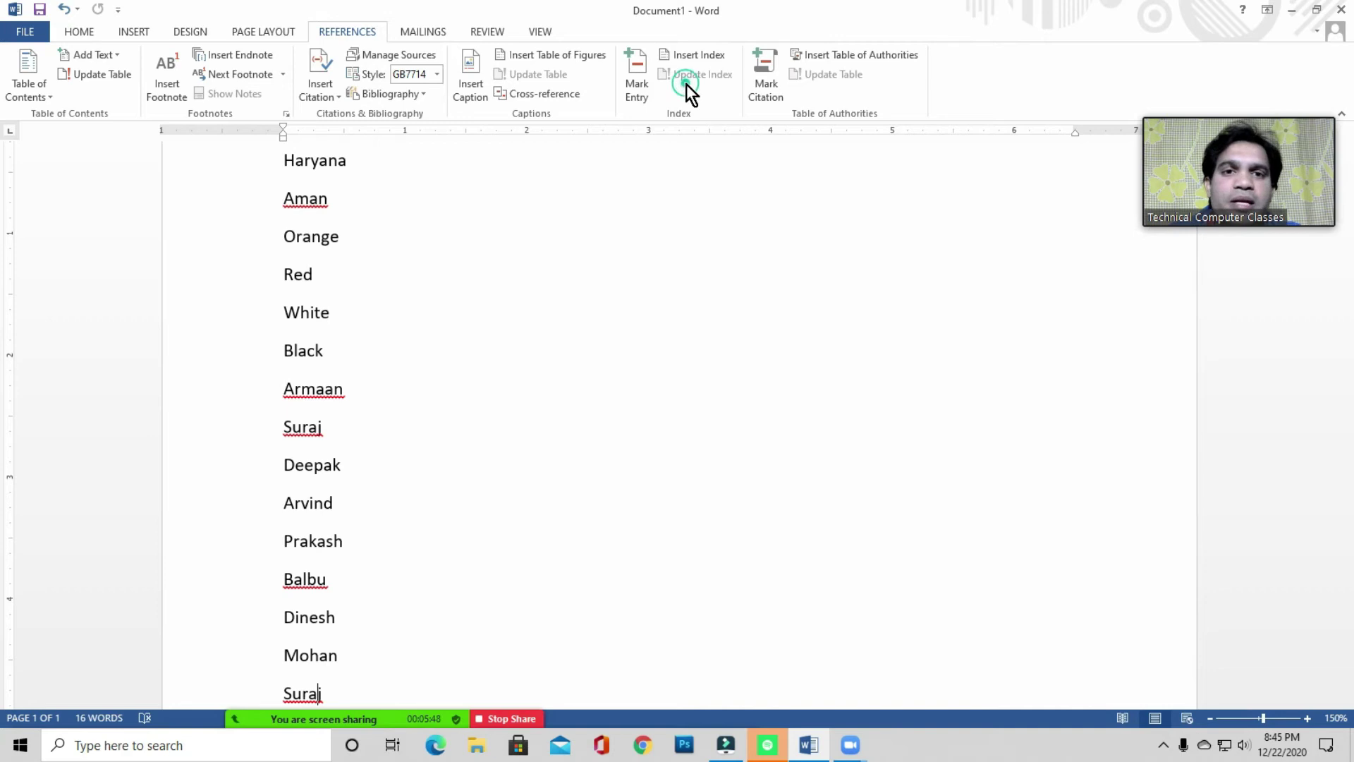
{"action": "left_click", "coordinate": [494, 305]}
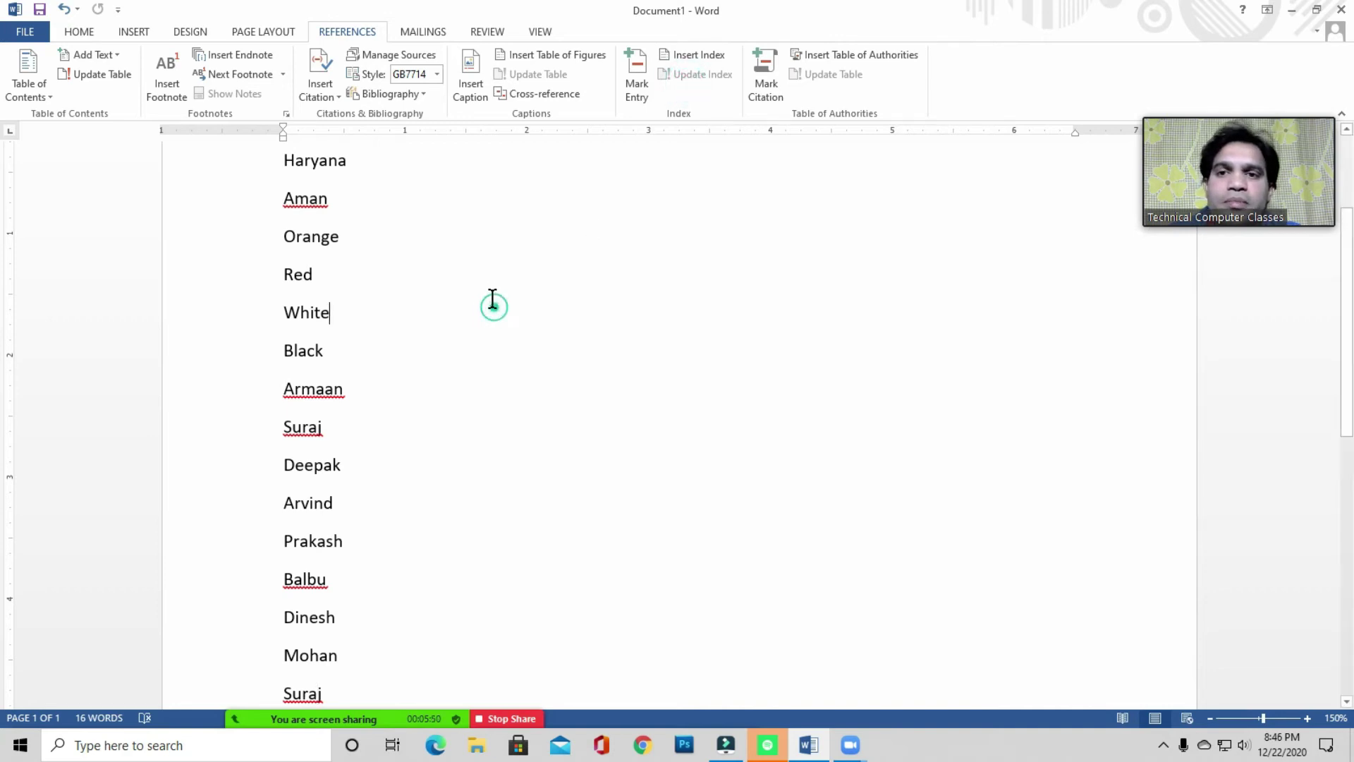
{"action": "scroll", "coordinate": [489, 293], "scroll_direction": "up", "scroll_amount": 3}
{"action": "left_click_drag", "start_coordinate": [278, 321], "coordinate": [487, 620]}
{"action": "scroll", "coordinate": [492, 564], "scroll_direction": "up", "scroll_amount": 6}
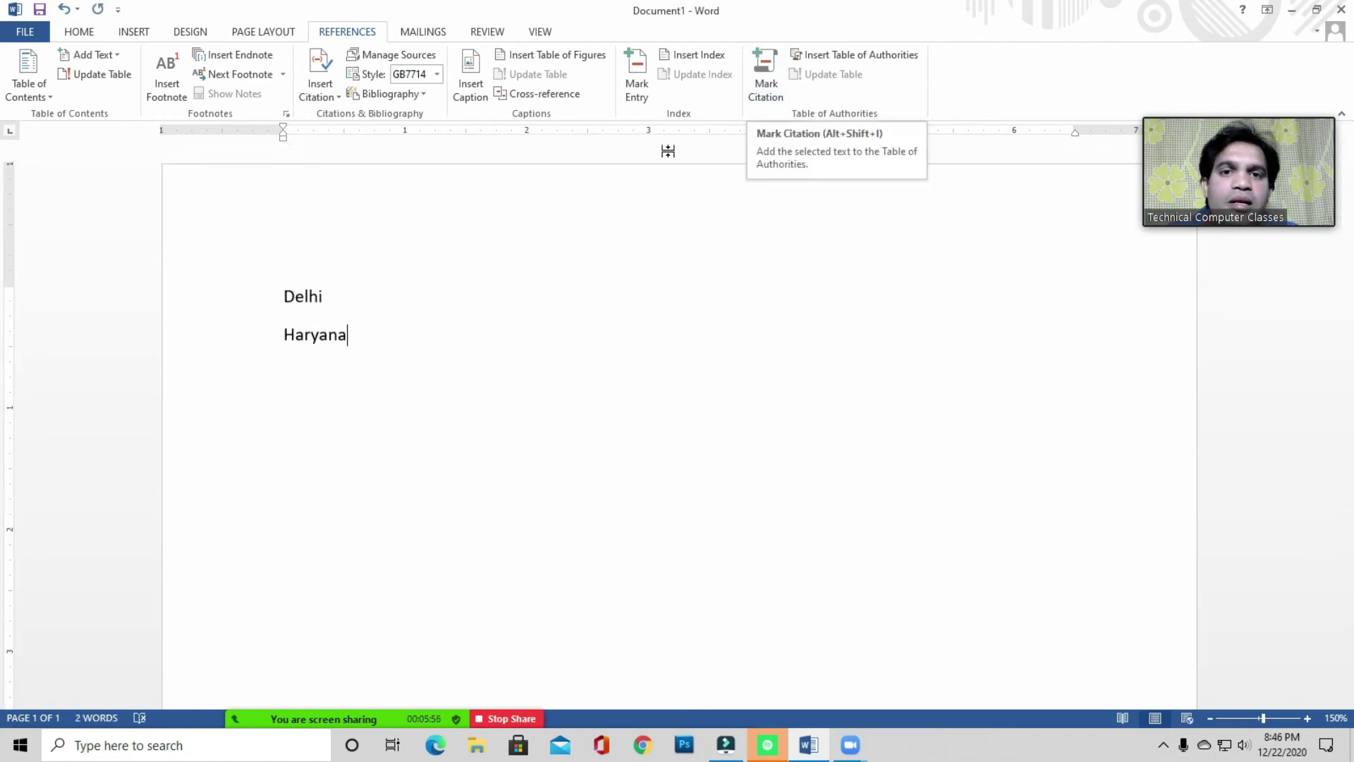
{"action": "left_click", "coordinate": [698, 85]}
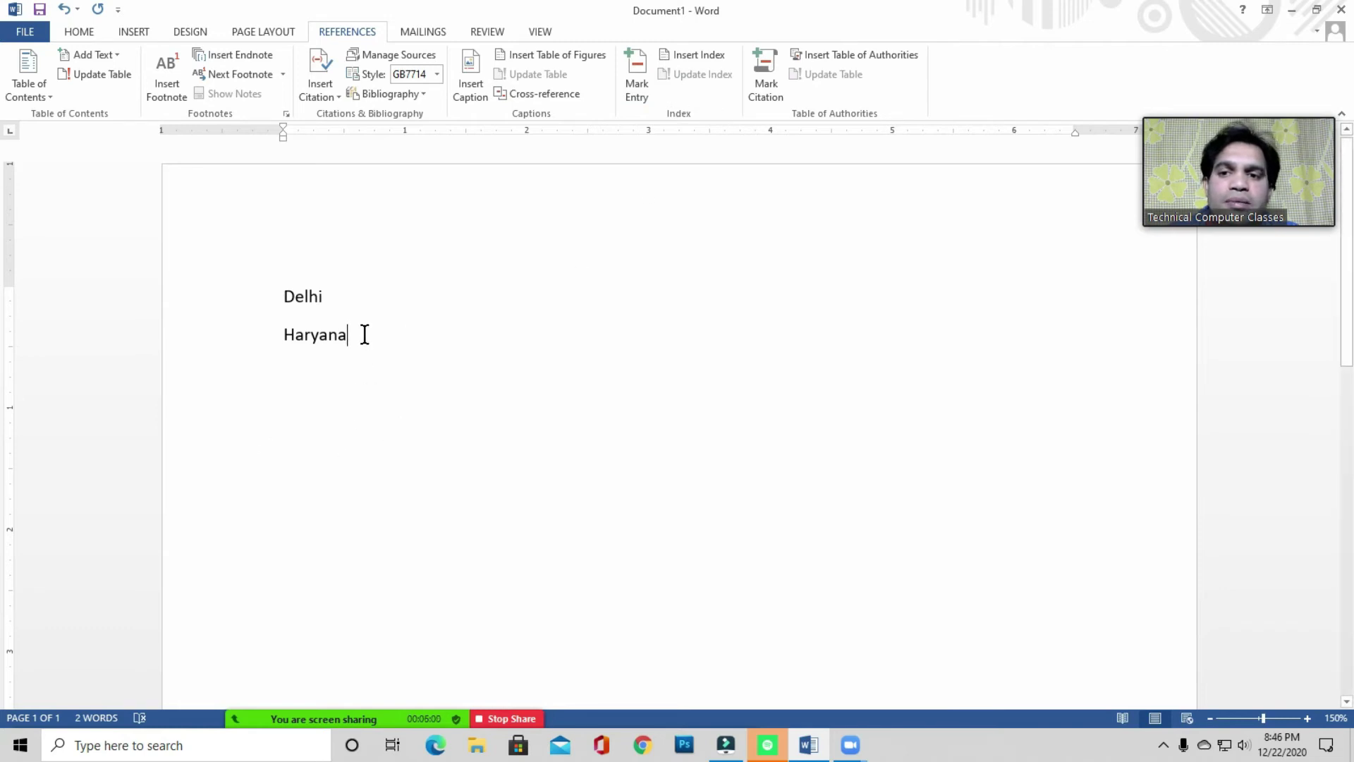
{"action": "key", "text": "ctrl+z"}
- Delete every name from White through the last Suraj, leaving five lines
{"action": "scroll", "coordinate": [344, 416], "scroll_direction": "down", "scroll_amount": 3}
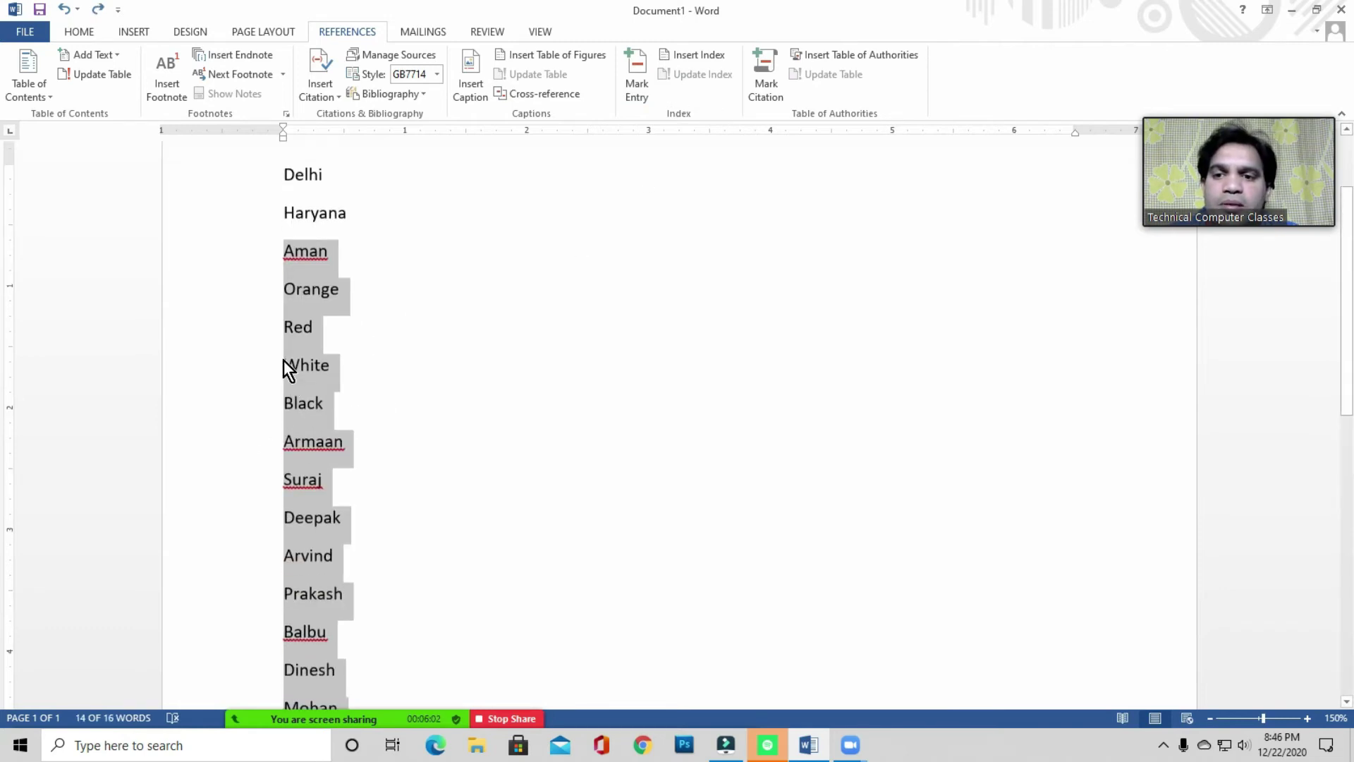
{"action": "left_click", "coordinate": [285, 401]}
{"action": "left_click_drag", "start_coordinate": [281, 362], "coordinate": [416, 706]}
{"action": "key", "text": "Delete"}
{"action": "scroll", "coordinate": [371, 475], "scroll_direction": "up", "scroll_amount": 3}
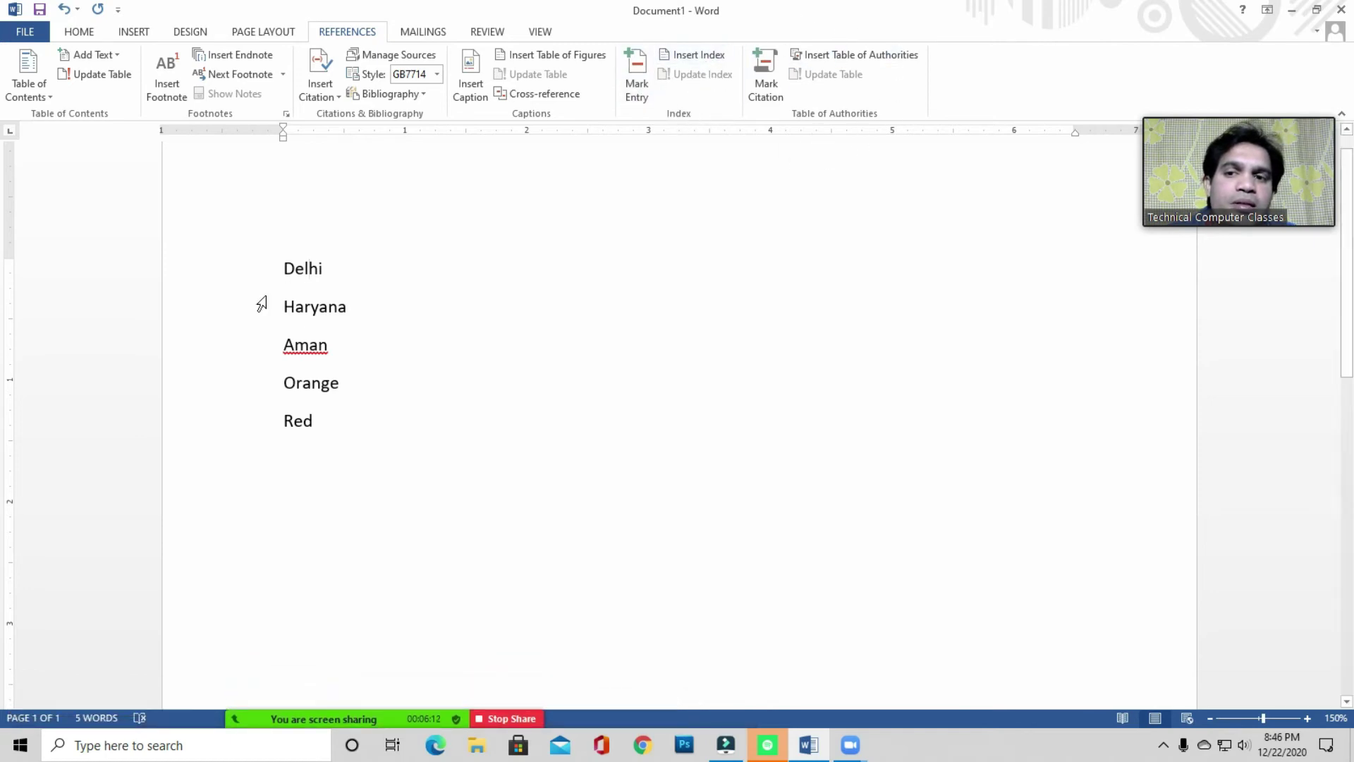
- Mark Delhi as a citation in the Mark Citation window
{"action": "left_click", "coordinate": [319, 268]}
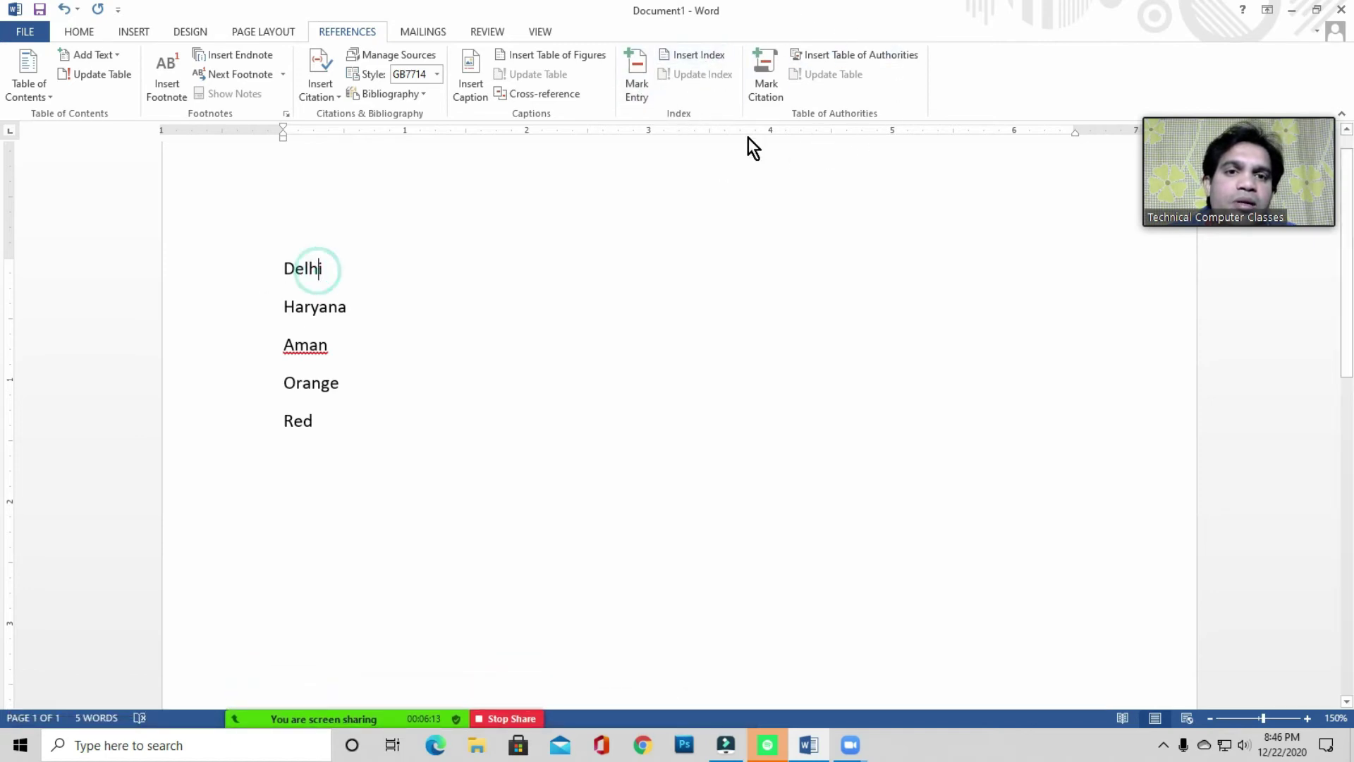
{"action": "left_click", "coordinate": [771, 92]}
{"action": "left_click", "coordinate": [546, 366]}
{"action": "left_click", "coordinate": [551, 366]}
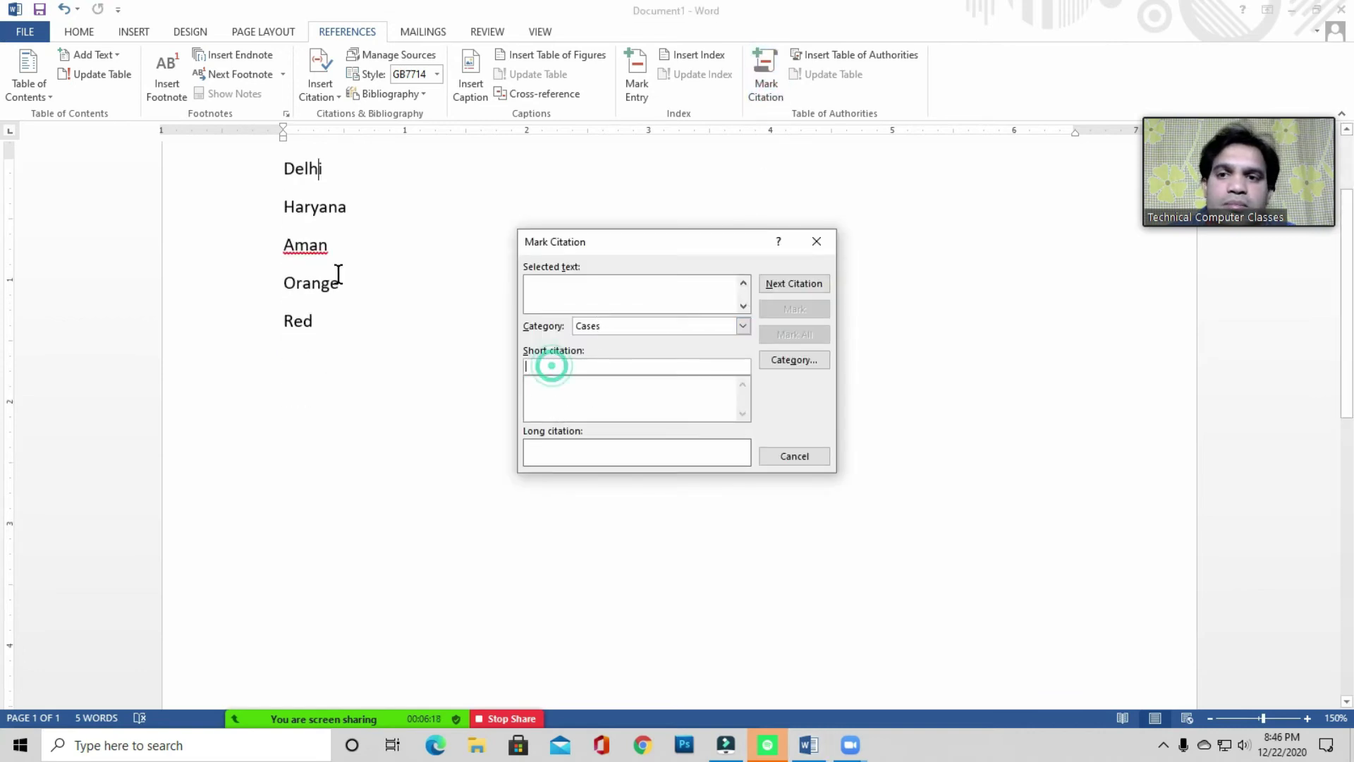
{"action": "double_click", "coordinate": [305, 172]}
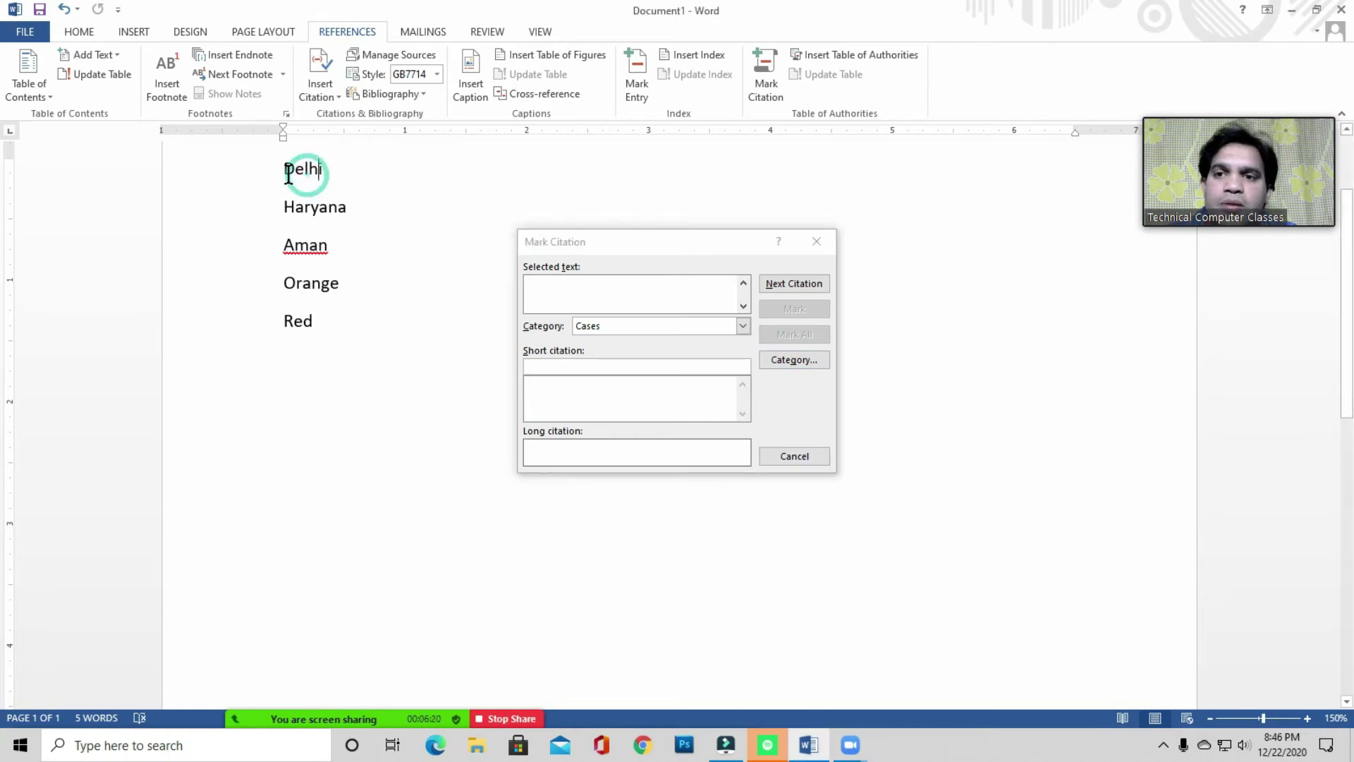
{"action": "left_click", "coordinate": [758, 407]}
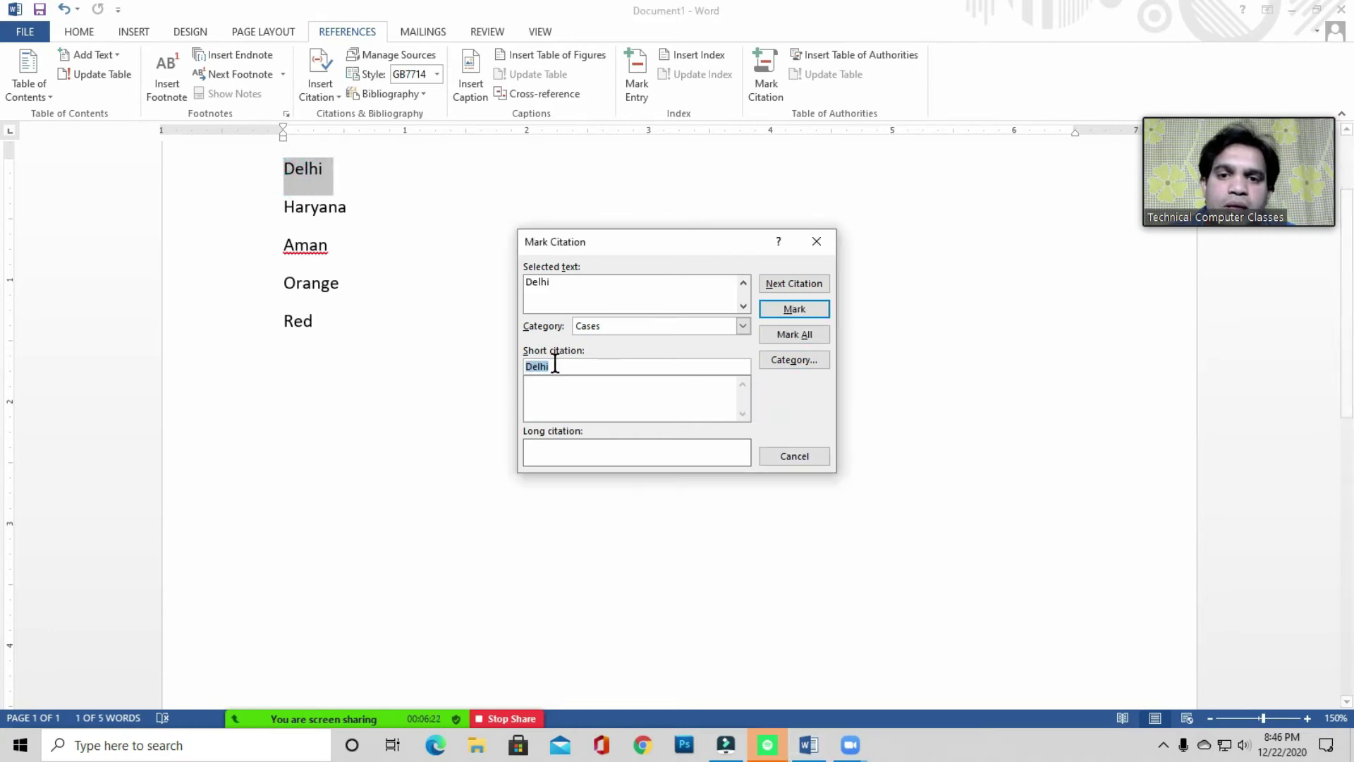
{"action": "left_click", "coordinate": [777, 392]}
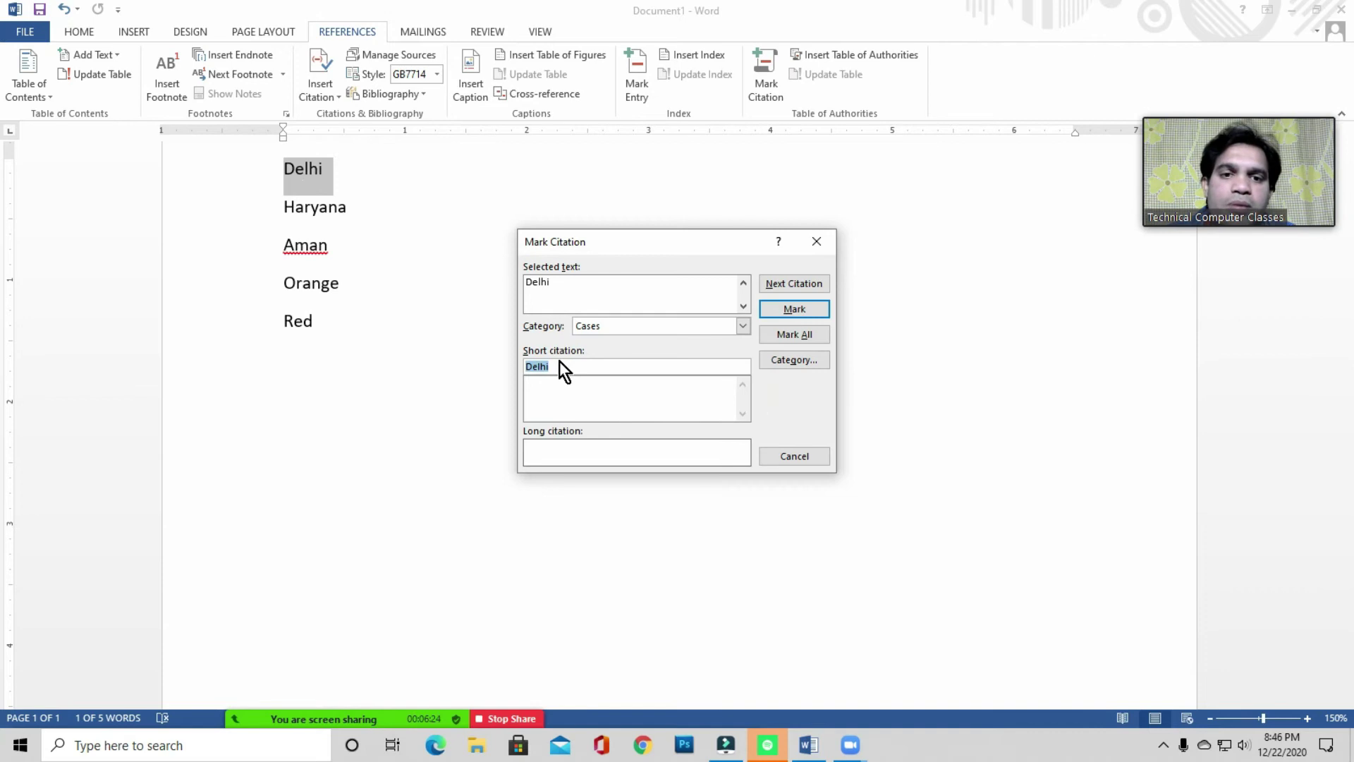
{"action": "left_click", "coordinate": [793, 309]}
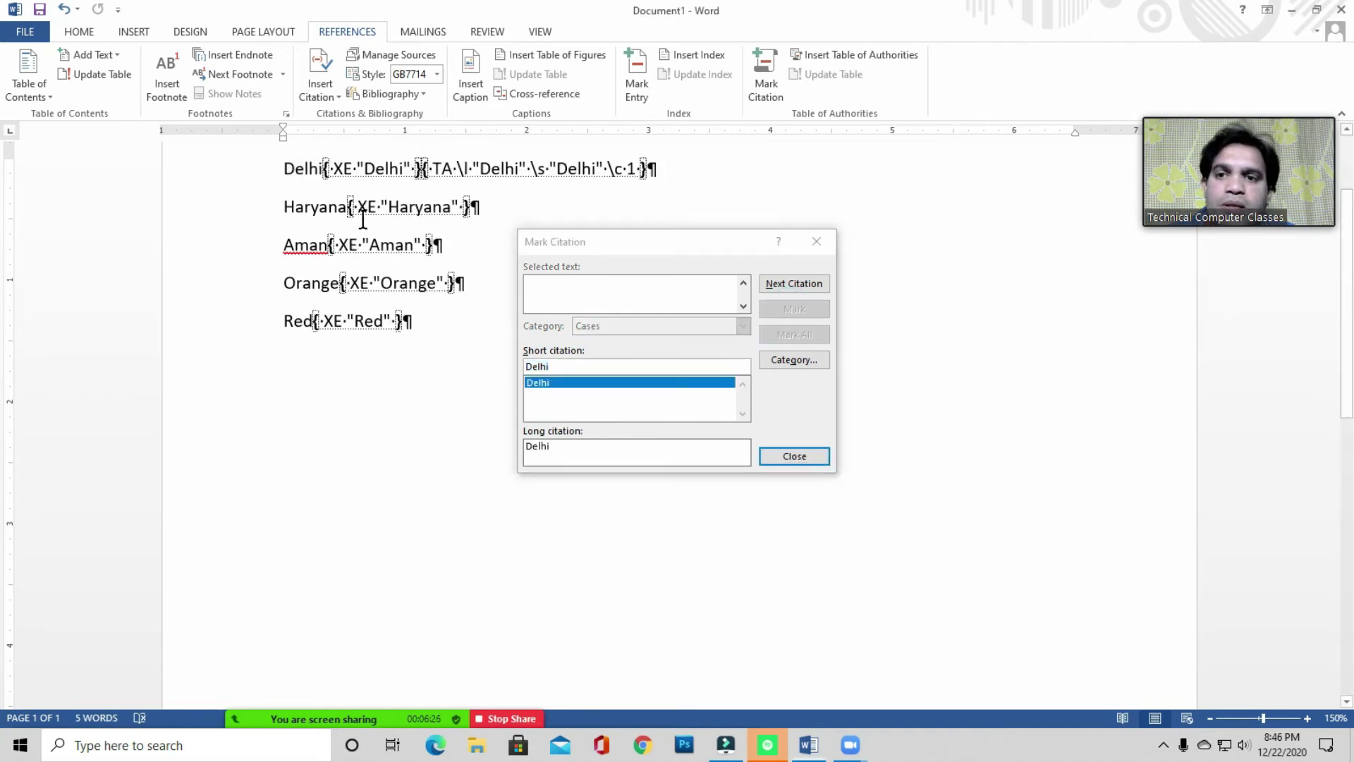
- Mark Haryana and Aman as Cases citations
{"action": "triple_click", "coordinate": [289, 208]}
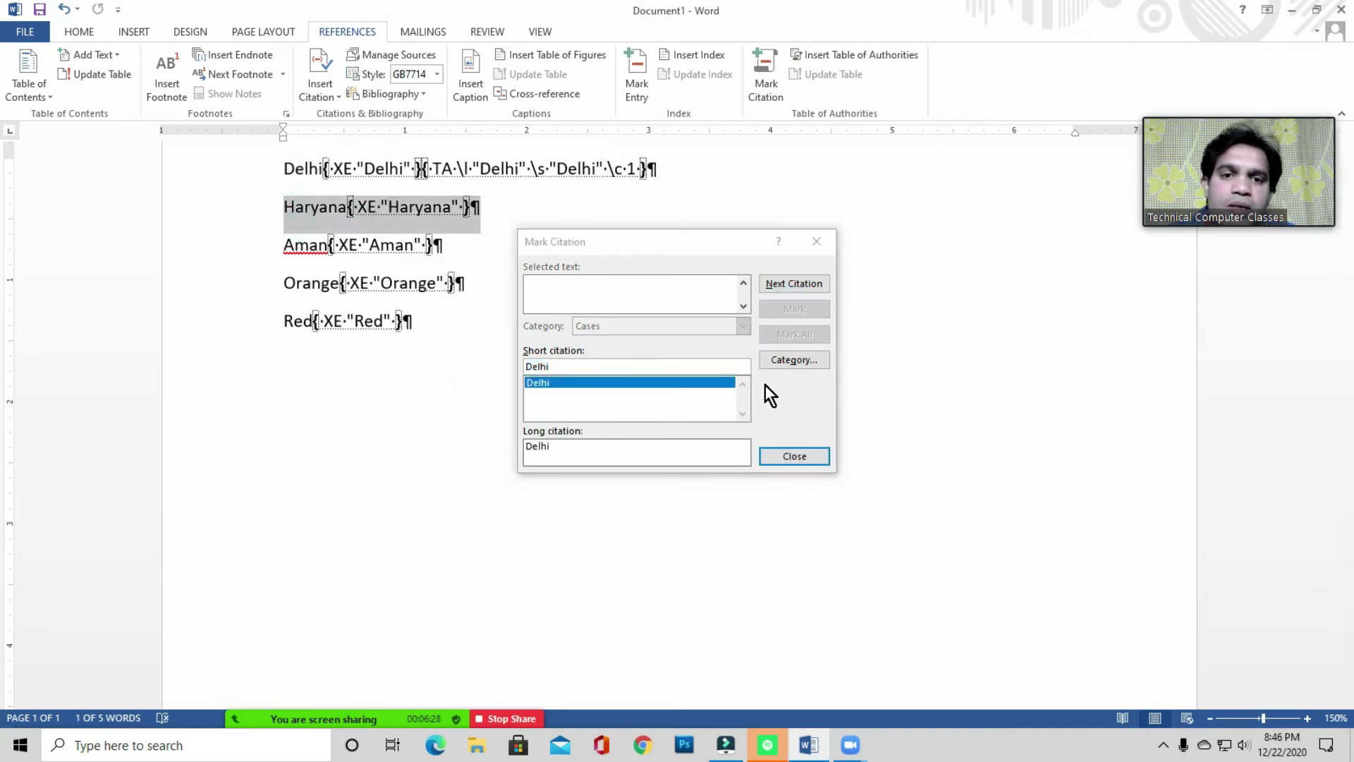
{"action": "left_click", "coordinate": [793, 397]}
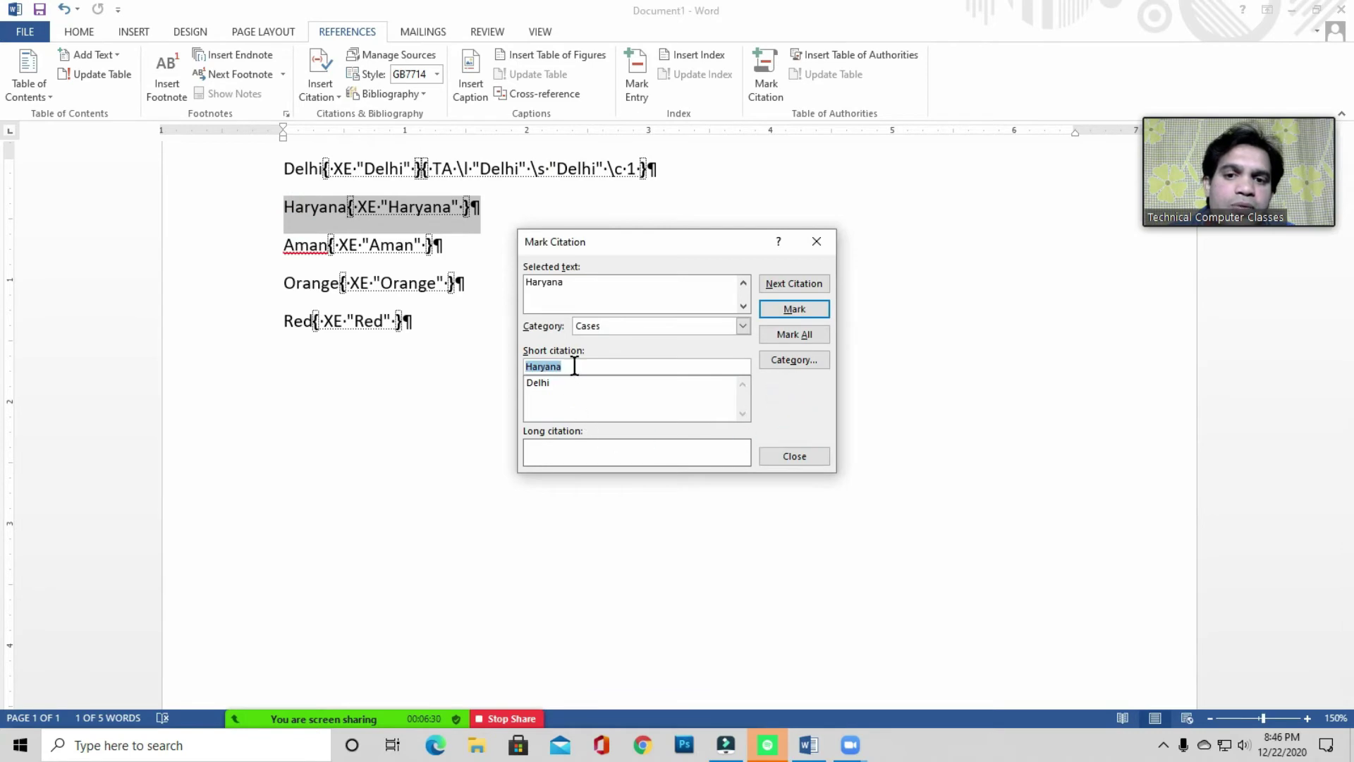
{"action": "left_click", "coordinate": [794, 311]}
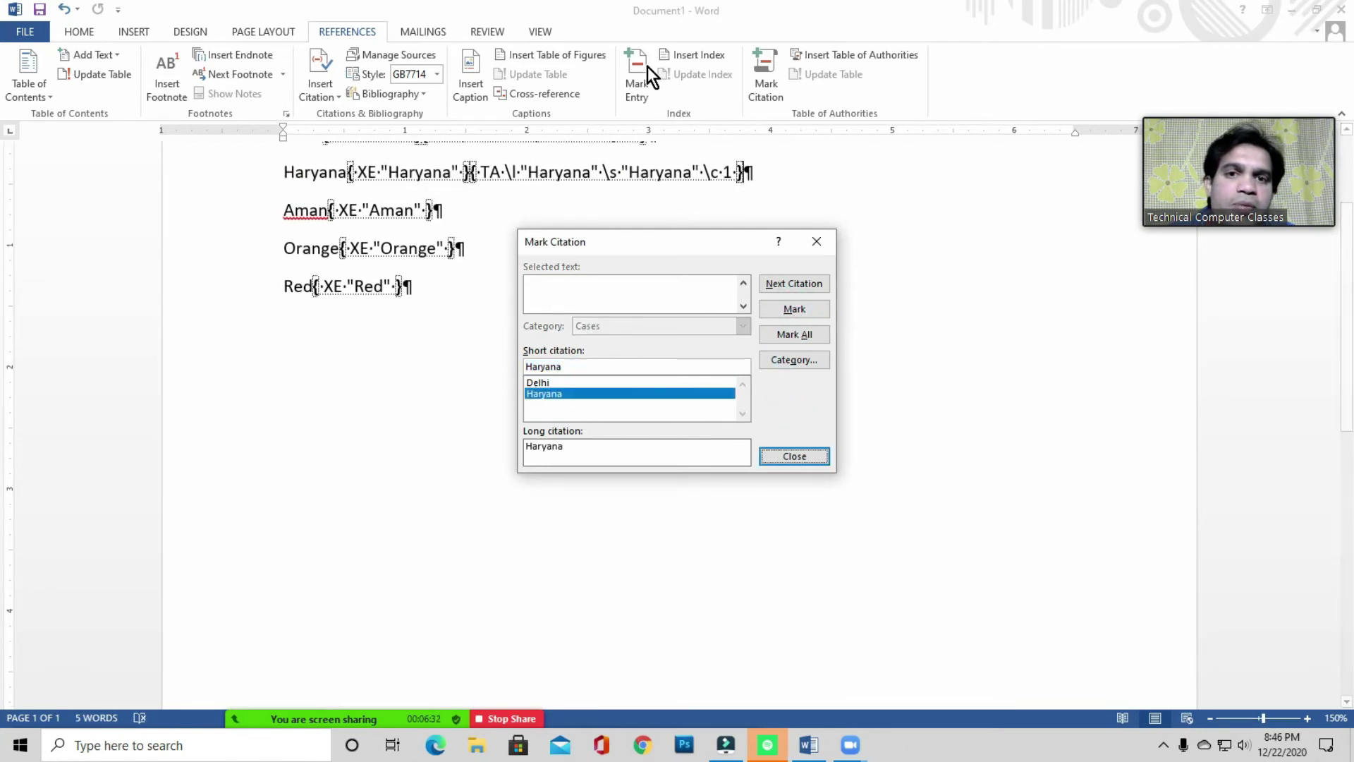
{"action": "left_click_drag", "start_coordinate": [284, 210], "coordinate": [442, 212]}
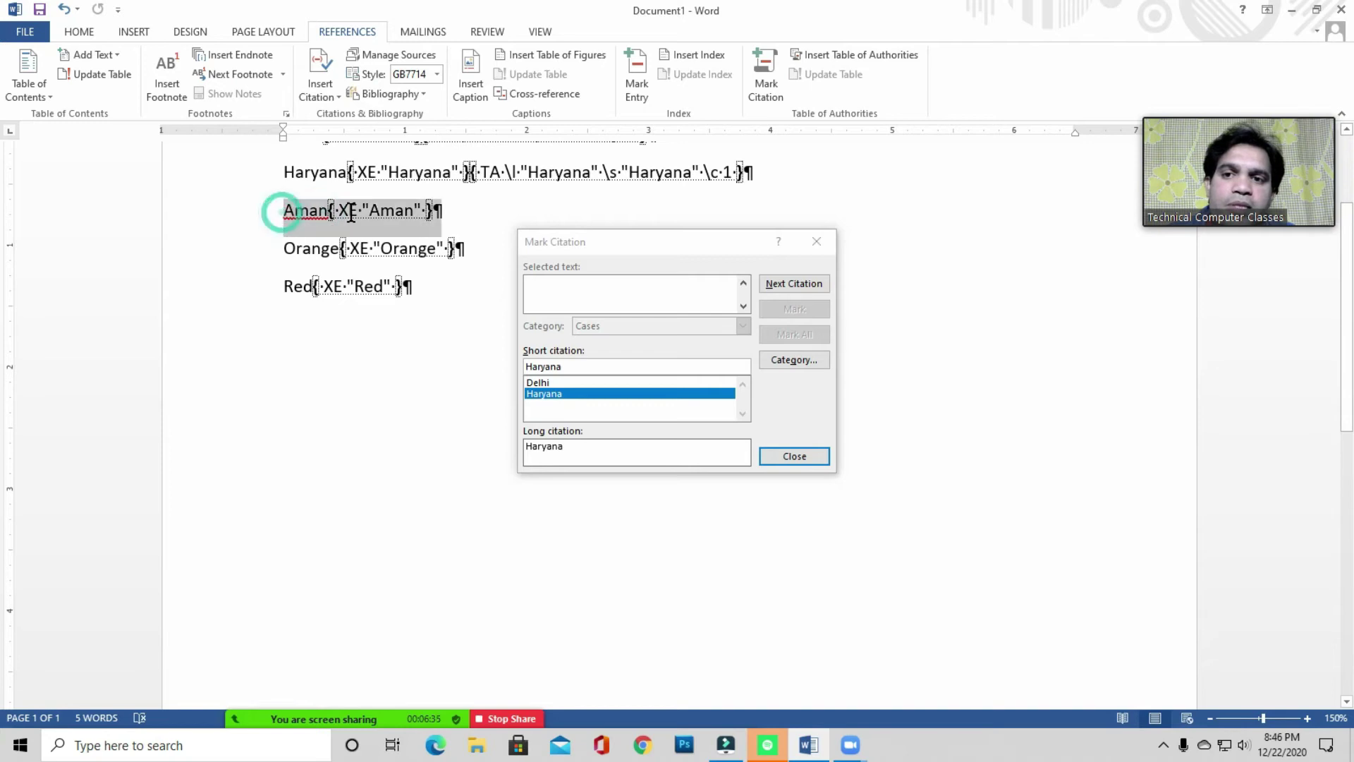
{"action": "left_click", "coordinate": [797, 398]}
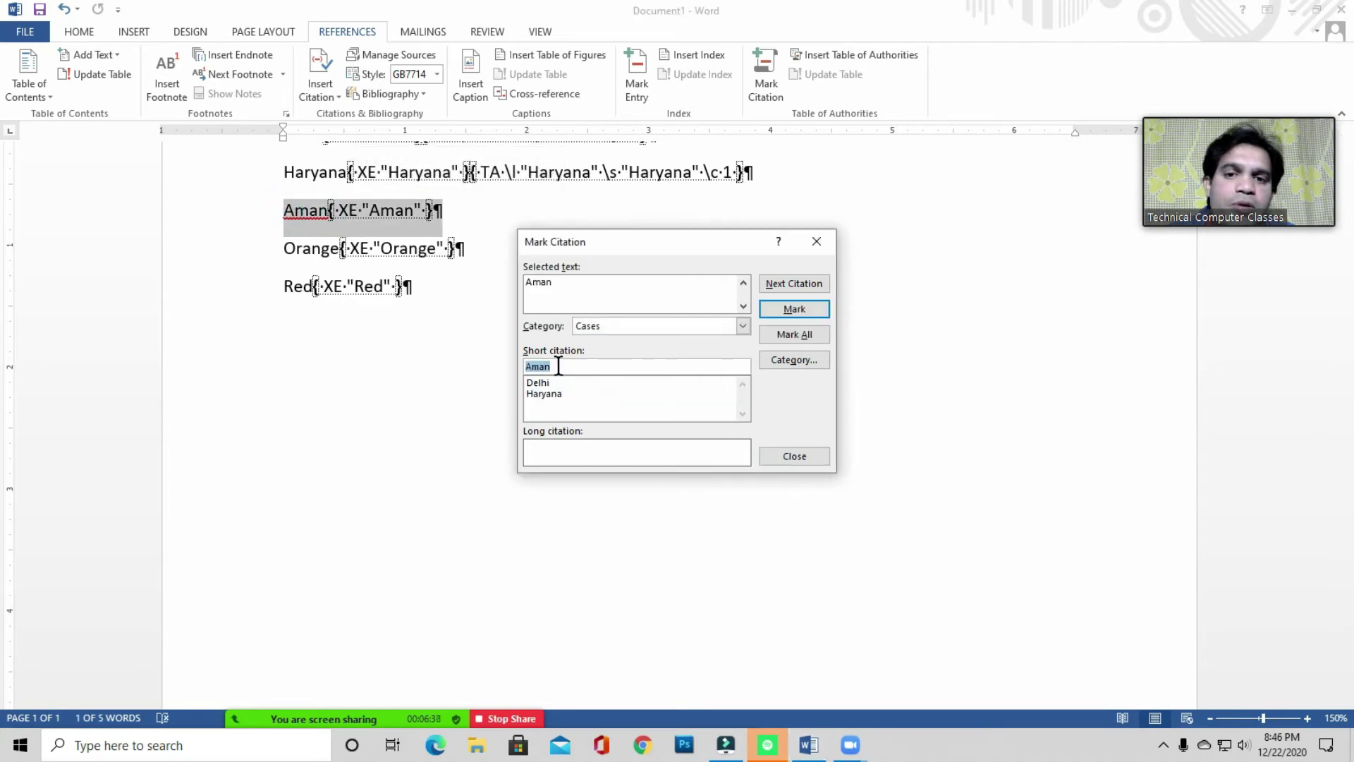
{"action": "left_click", "coordinate": [795, 308]}
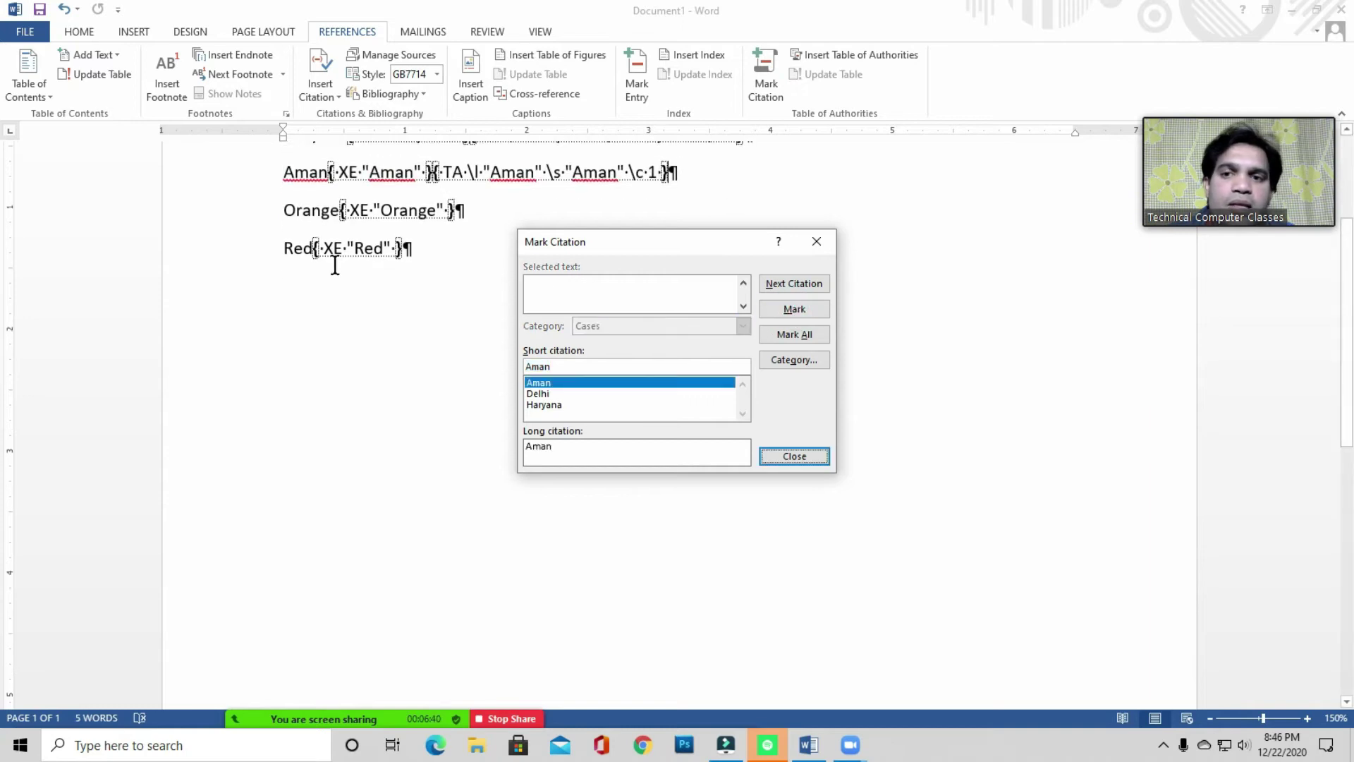
- Mark Orange and Red as Cases citations and close the Mark Citation window
{"action": "left_click", "coordinate": [296, 211]}
{"action": "double_click", "coordinate": [324, 210]}
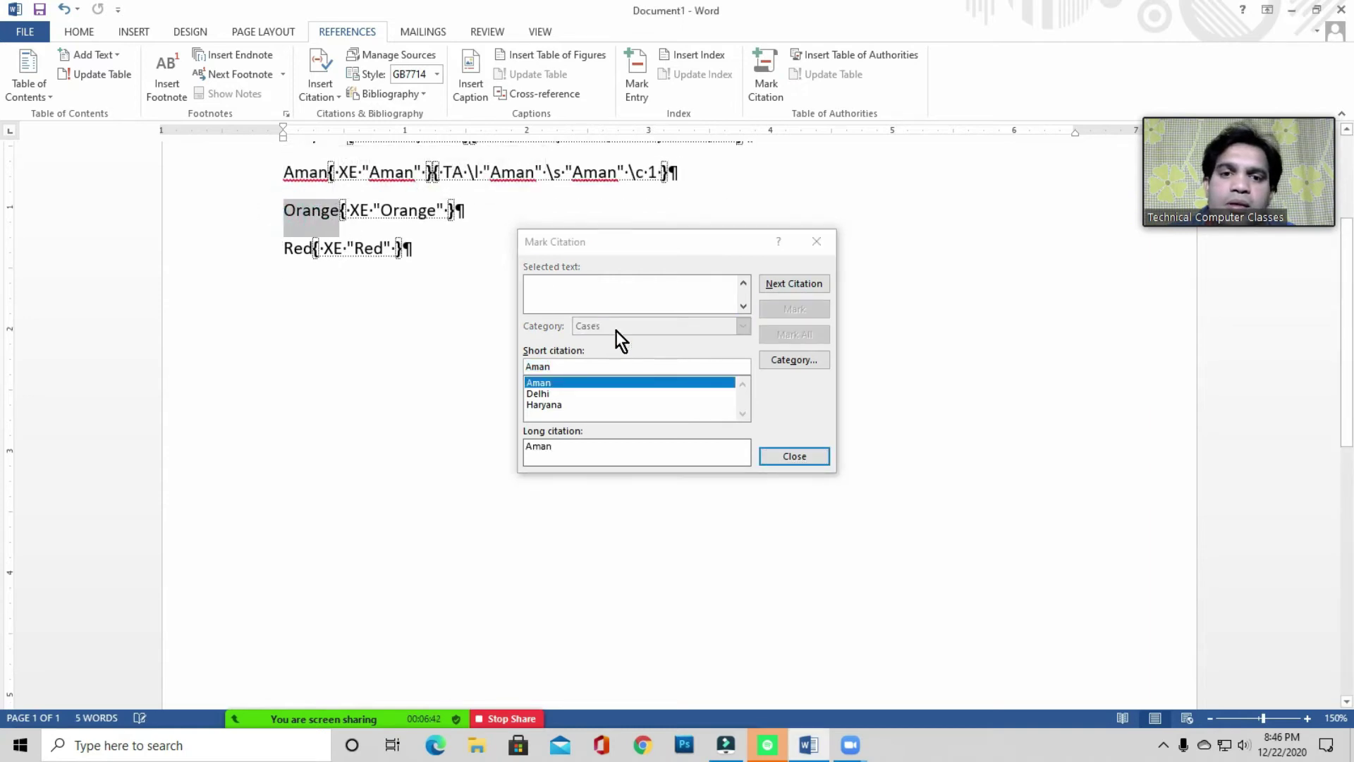
{"action": "left_click", "coordinate": [763, 394]}
{"action": "left_click", "coordinate": [786, 311]}
{"action": "left_click", "coordinate": [357, 225]}
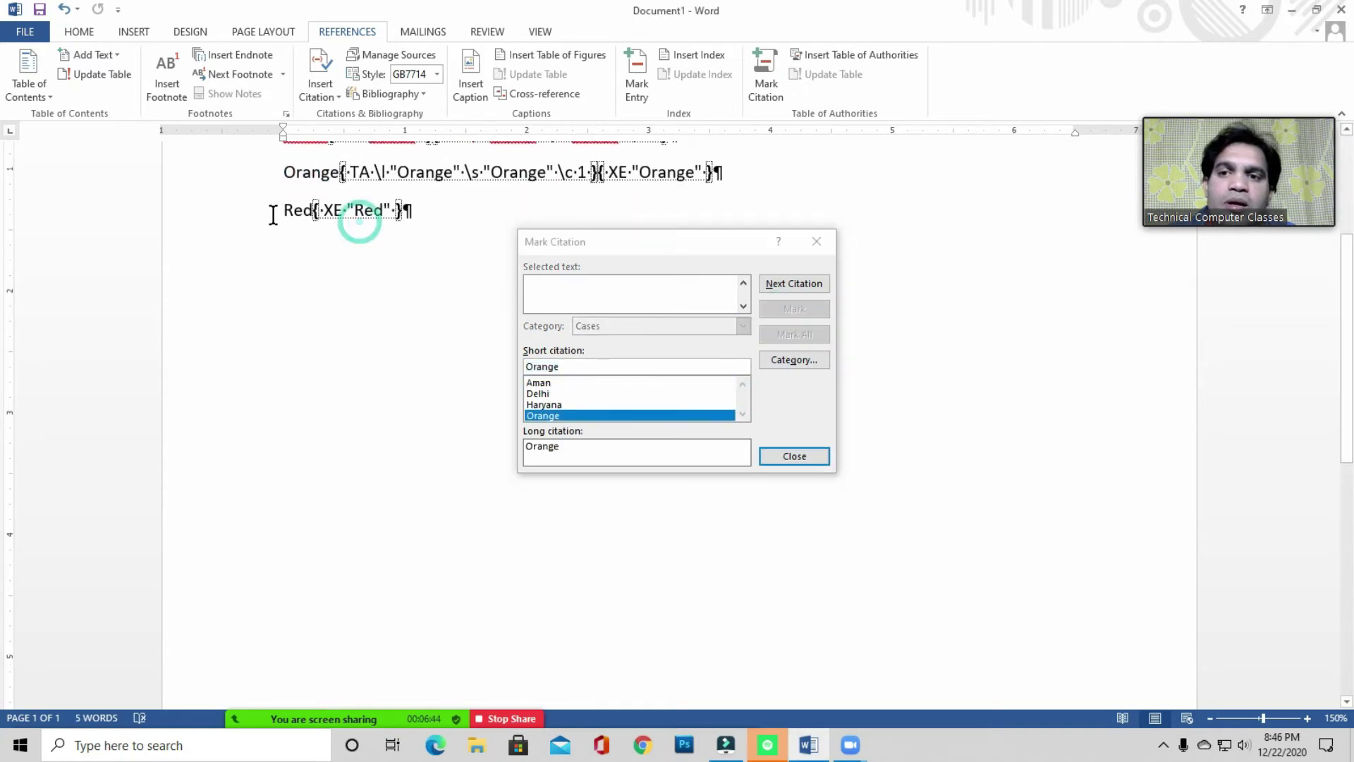
{"action": "left_click", "coordinate": [272, 218]}
{"action": "left_click", "coordinate": [785, 387]}
{"action": "left_click", "coordinate": [784, 308]}
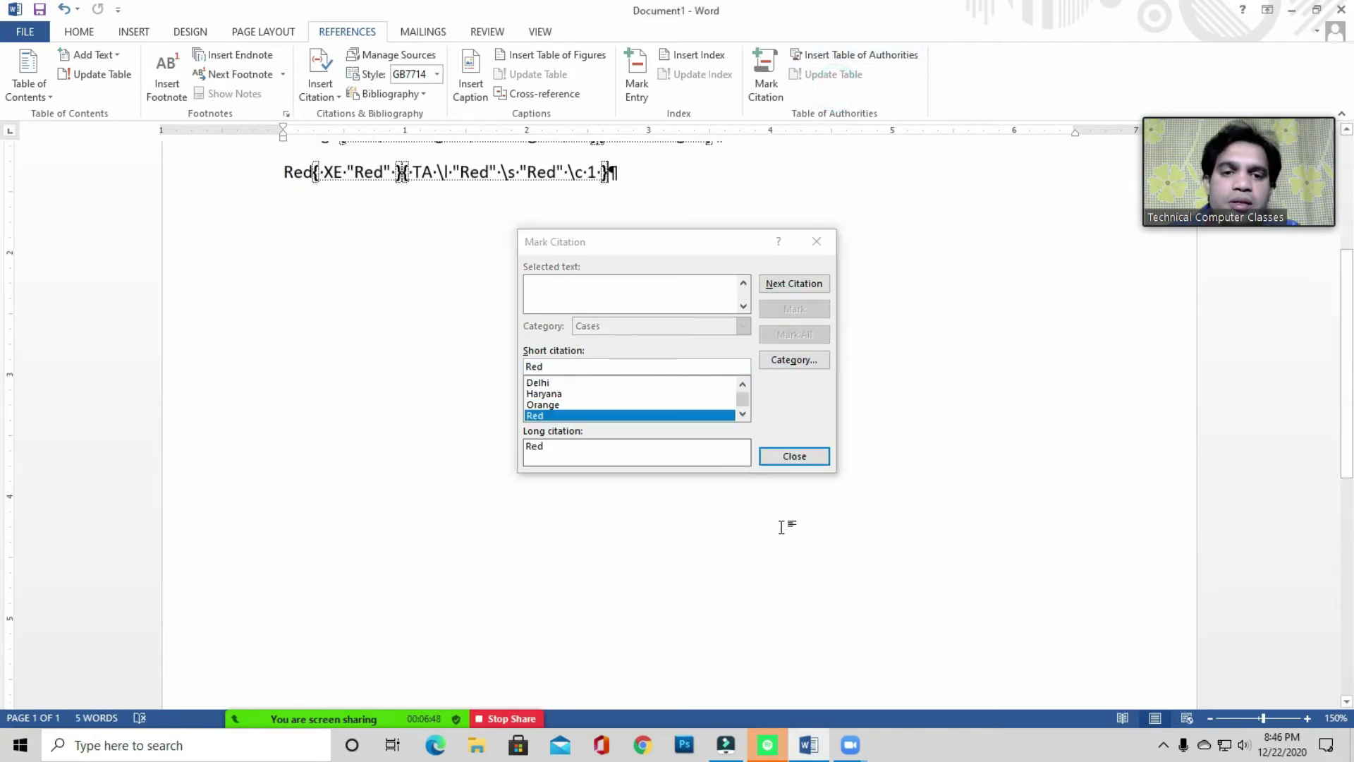
{"action": "left_click", "coordinate": [801, 455]}
{"action": "left_click", "coordinate": [801, 455]}
{"action": "scroll", "coordinate": [511, 316], "scroll_direction": "up", "scroll_amount": 3}
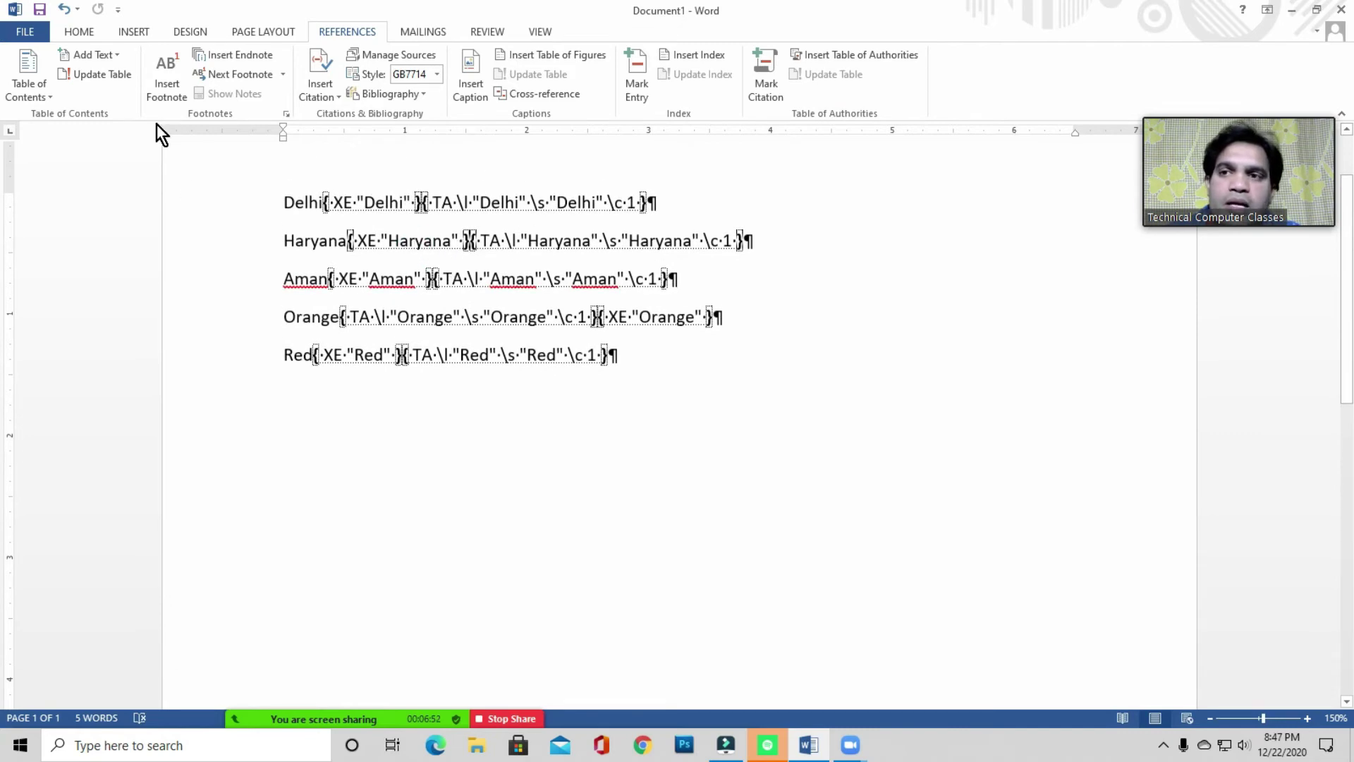
- Turn off Show/Hide ¶ and add an empty line below Red
{"action": "left_click", "coordinate": [79, 31]}
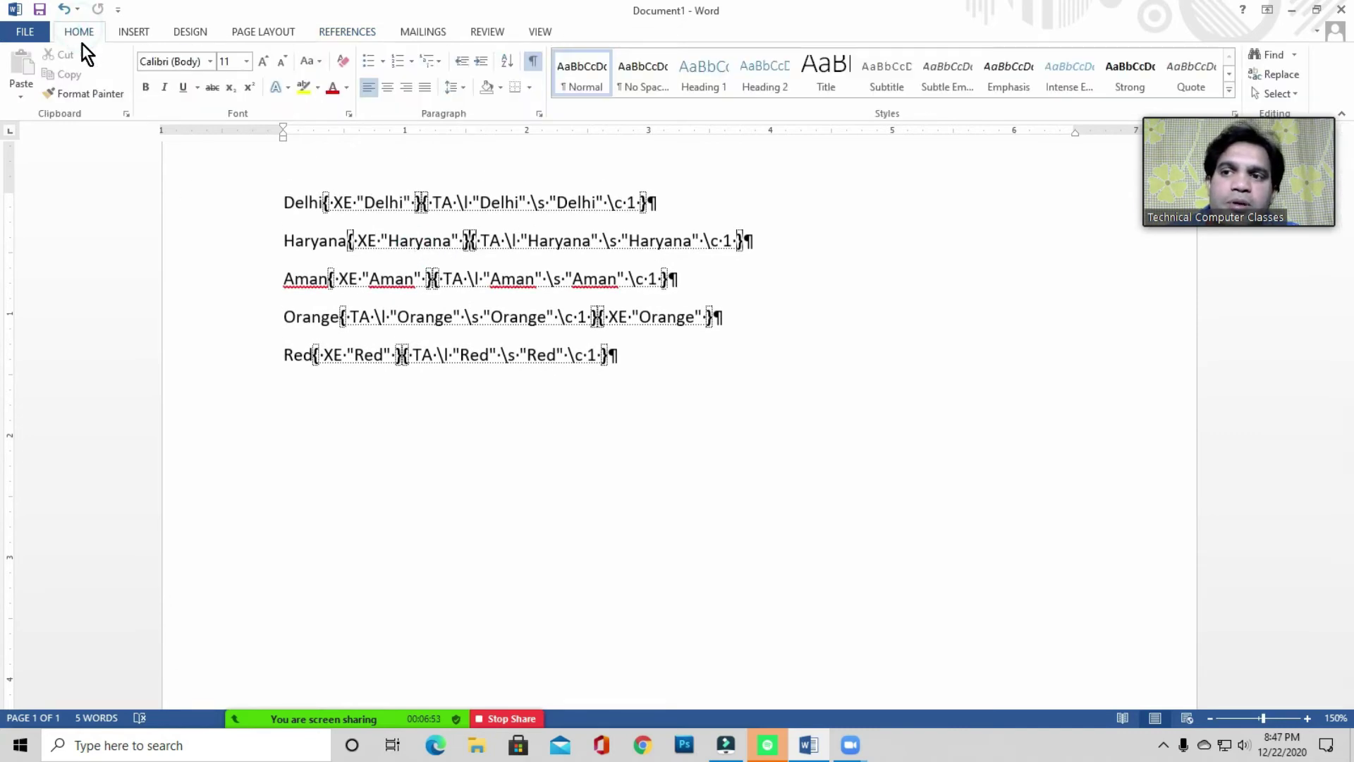
{"action": "left_click", "coordinate": [532, 60]}
{"action": "left_click", "coordinate": [330, 345]}
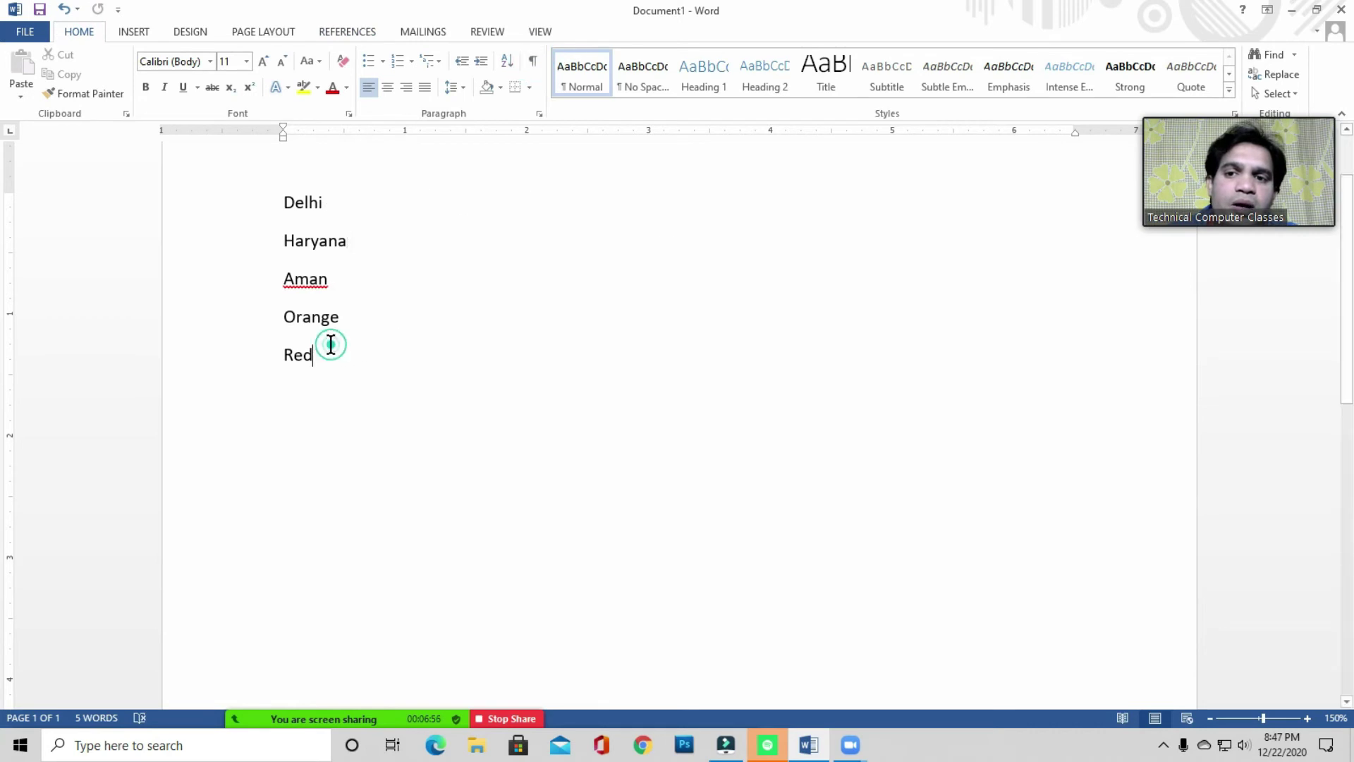
{"action": "key", "text": "Return"}
{"action": "key", "text": "Return"}
{"action": "key", "text": "Return"}
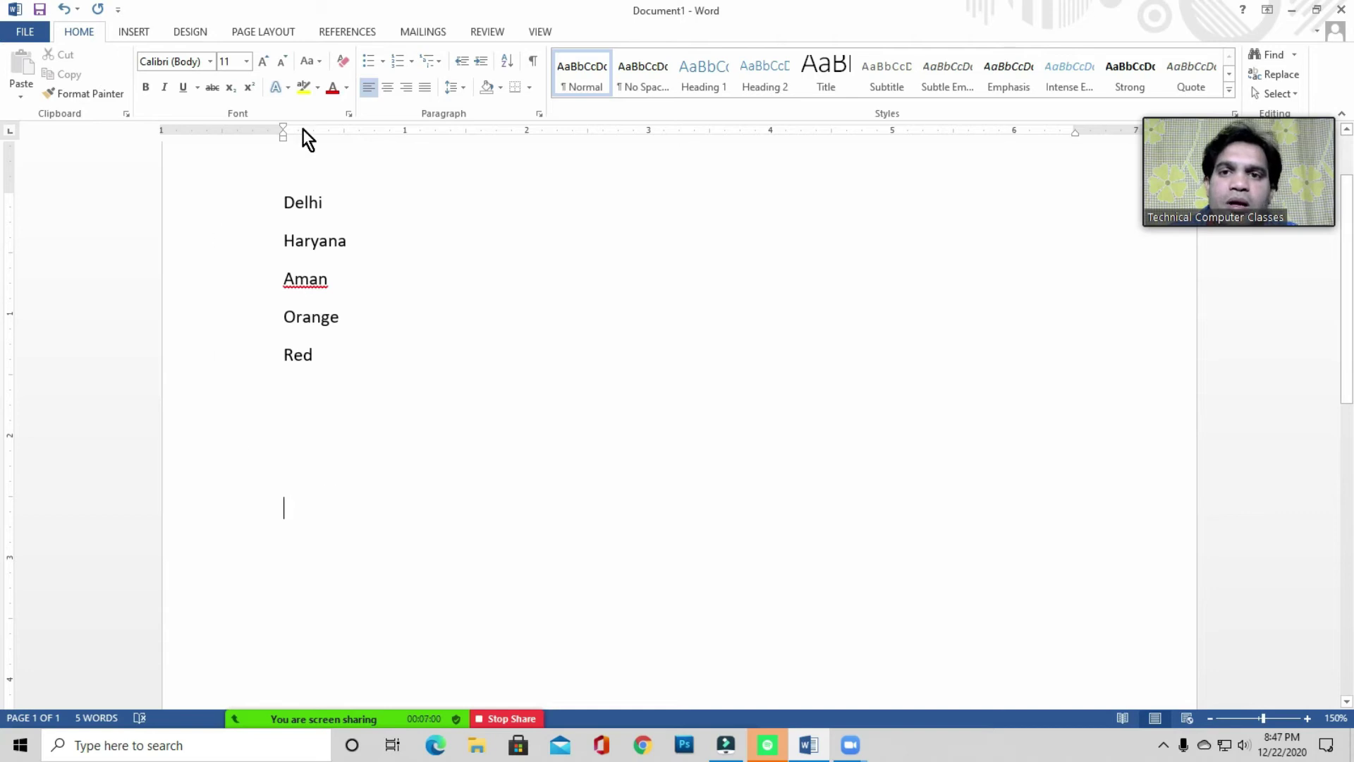
- Insert a Table of Authorities using the Distinctive format
{"action": "left_click", "coordinate": [345, 32]}
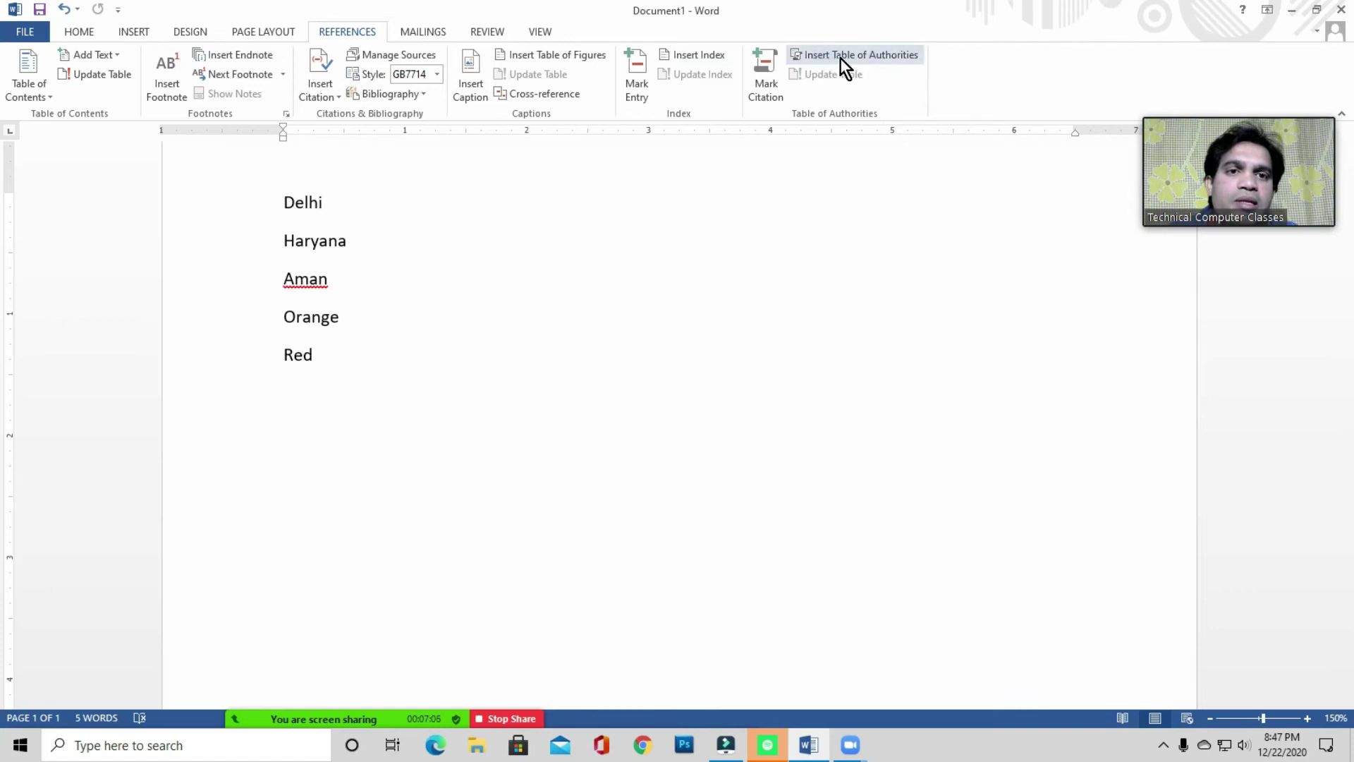
{"action": "left_click", "coordinate": [873, 55]}
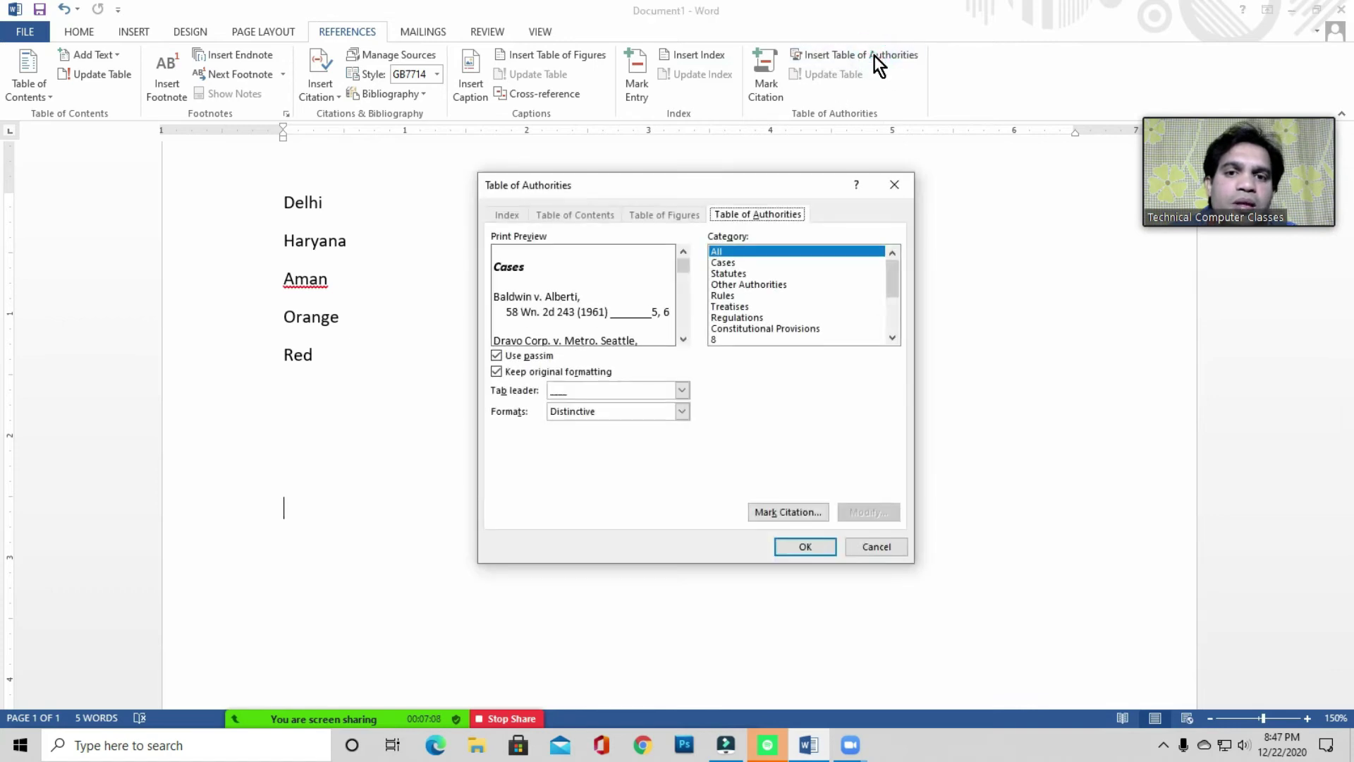
{"action": "left_click", "coordinate": [580, 411]}
{"action": "left_click", "coordinate": [587, 460]}
{"action": "left_click", "coordinate": [587, 416]}
{"action": "left_click", "coordinate": [581, 447]}
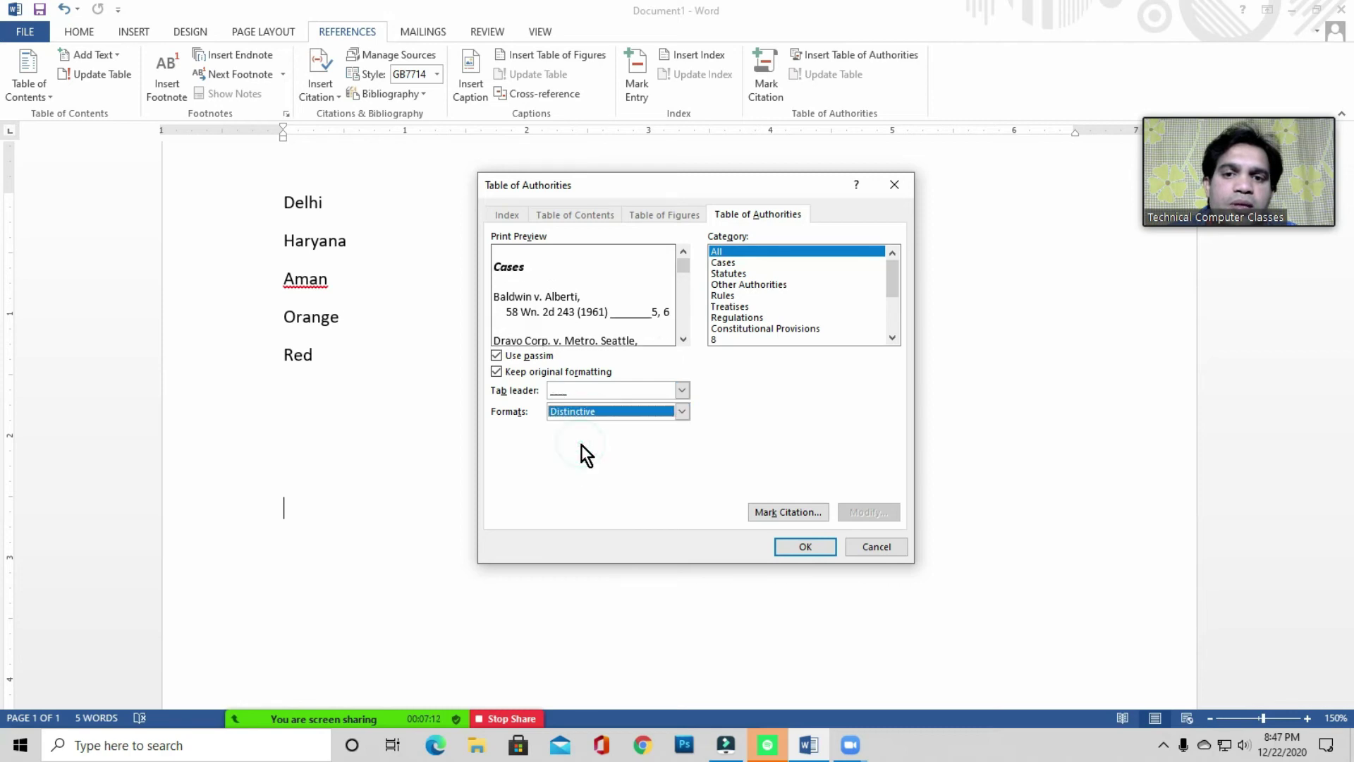
{"action": "left_click", "coordinate": [821, 546]}
- Select the entire document and delete everything
{"action": "scroll", "coordinate": [564, 423], "scroll_direction": "down", "scroll_amount": 2}
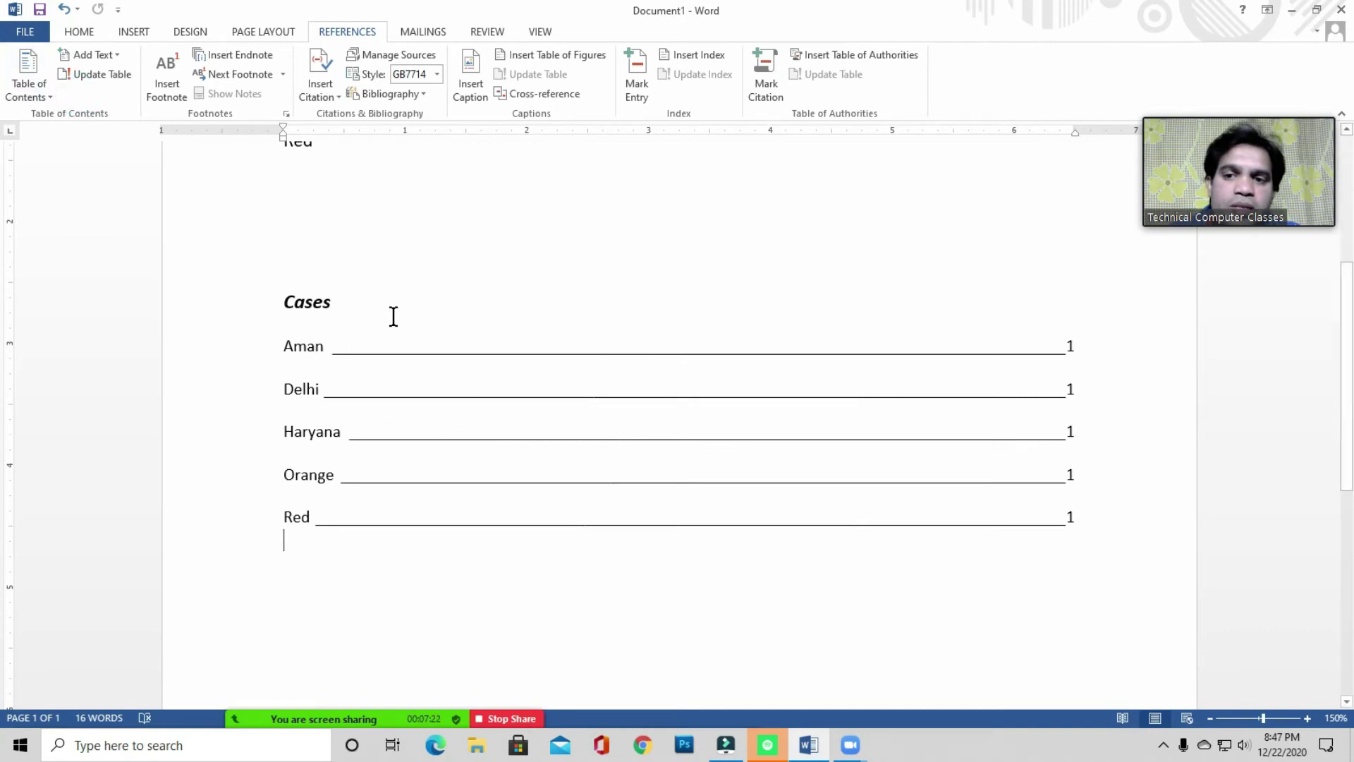
{"action": "left_click", "coordinate": [432, 346]}
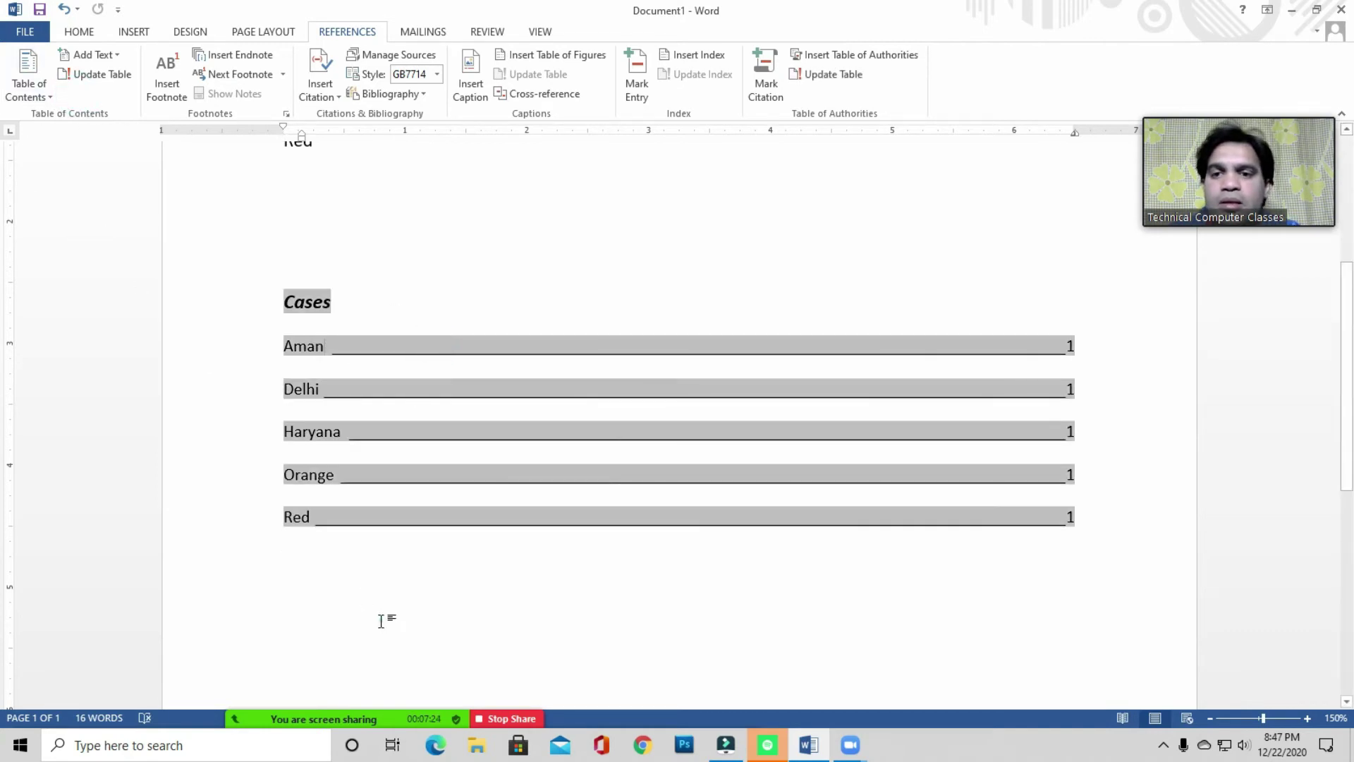
{"action": "left_click", "coordinate": [382, 619]}
{"action": "key", "text": "ctrl+a"}
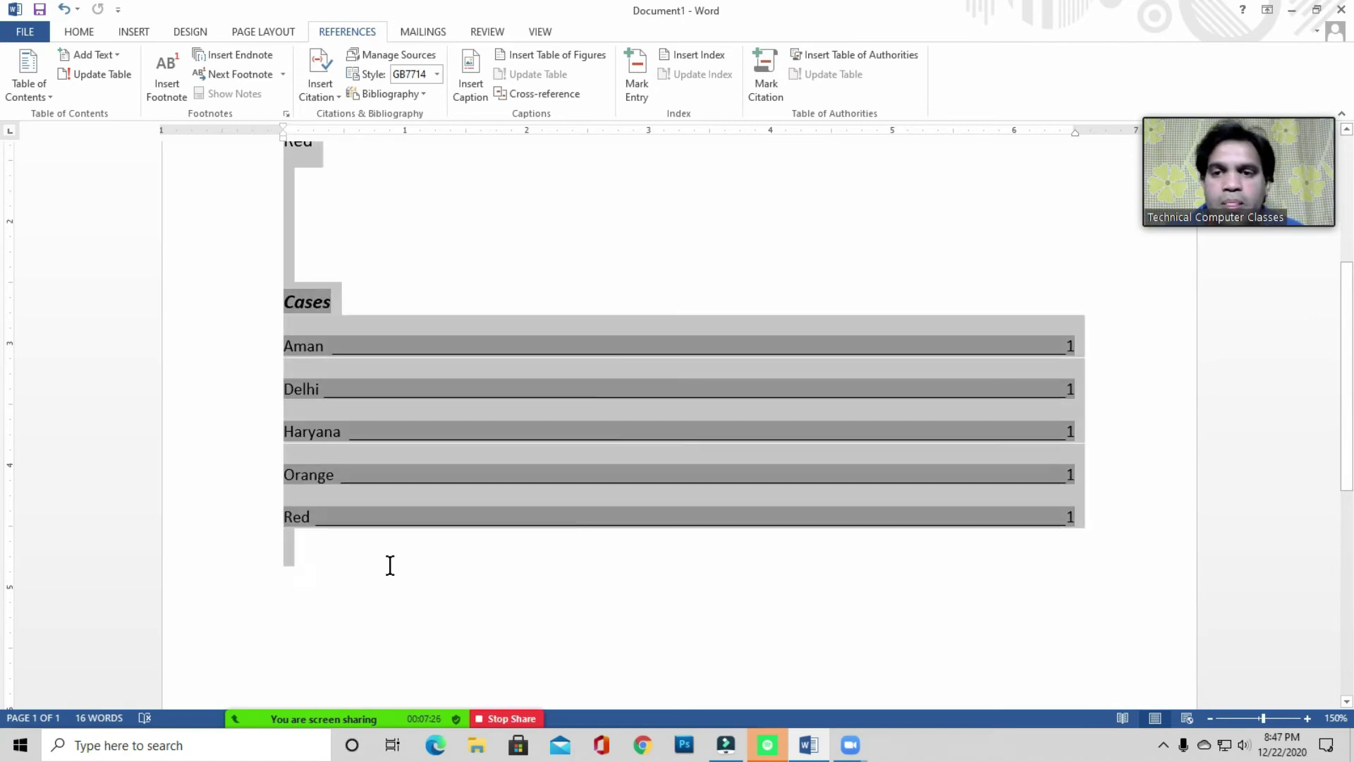
{"action": "key", "text": "Delete"}
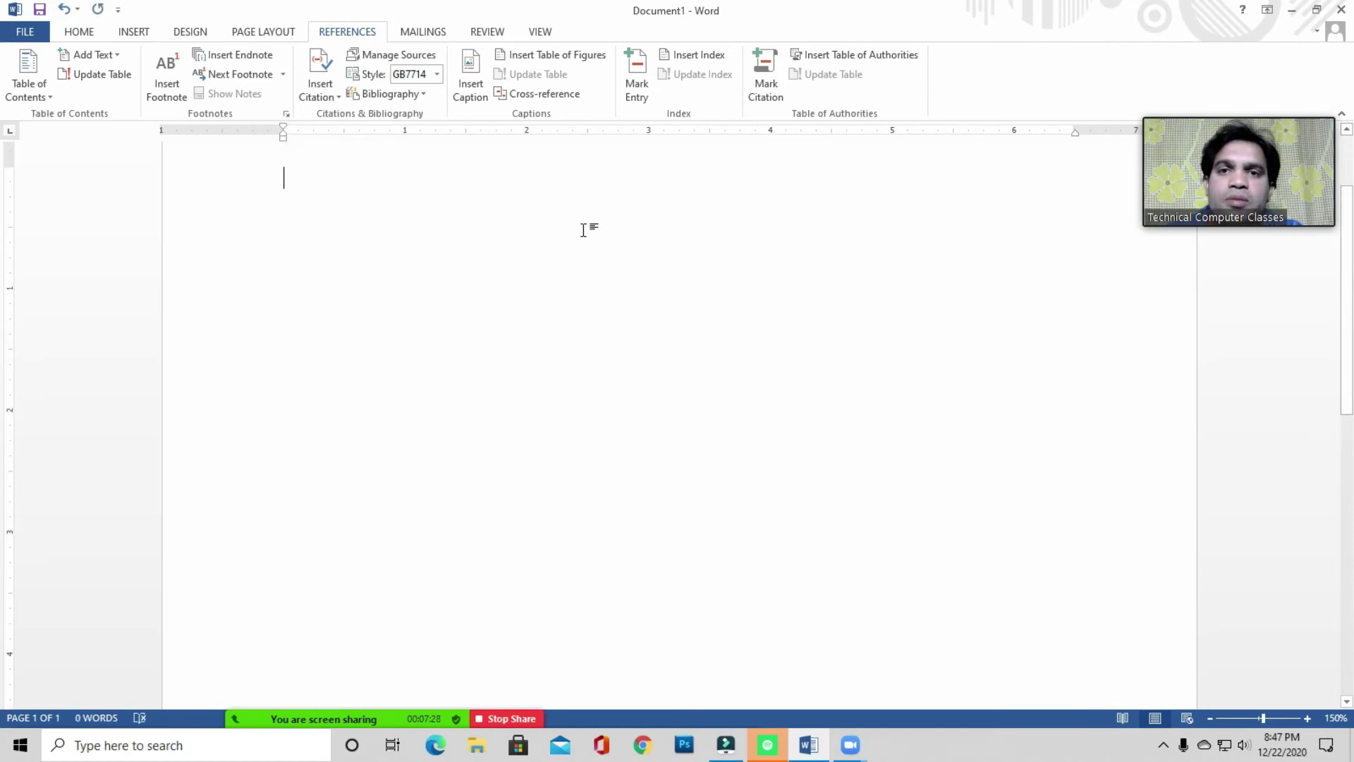
{"action": "left_click", "coordinate": [338, 31]}
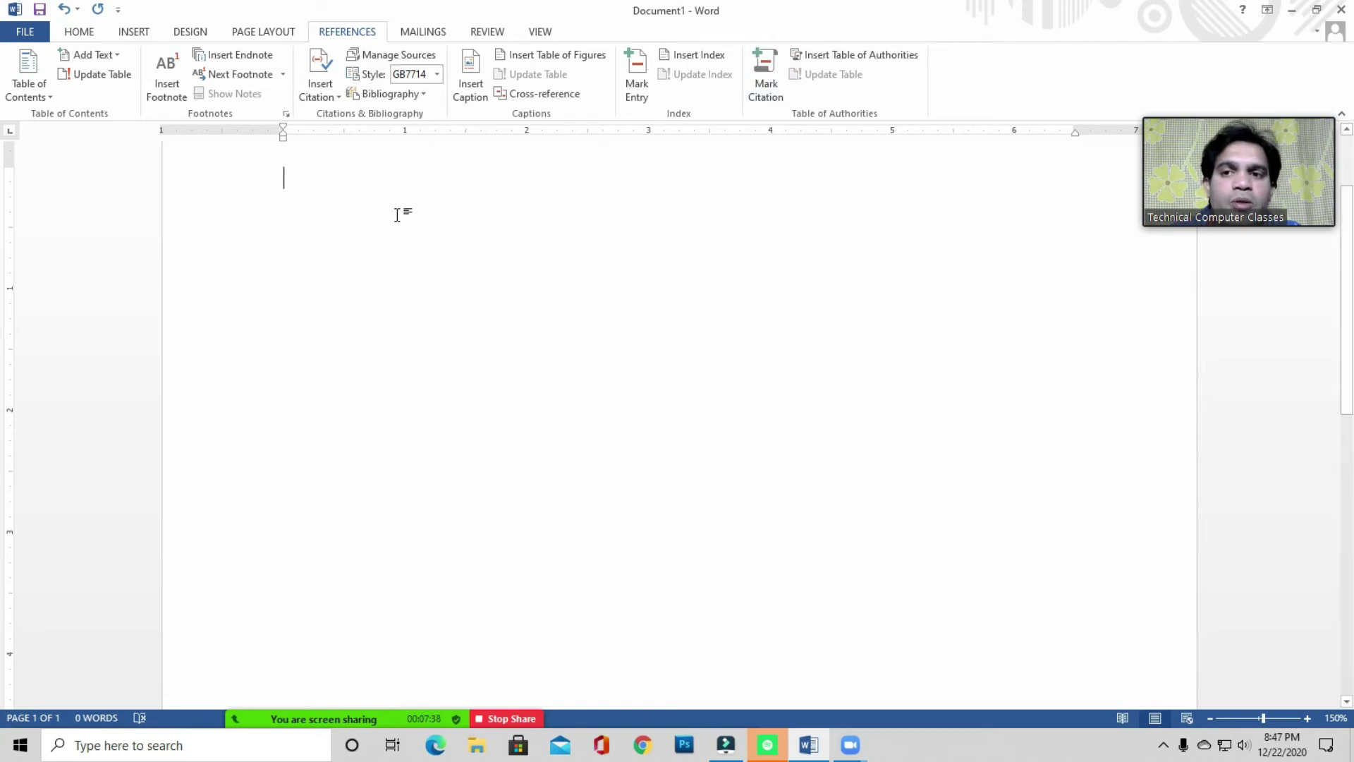
{"action": "scroll", "coordinate": [308, 198], "scroll_direction": "up", "scroll_amount": 2}
{"action": "left_click", "coordinate": [306, 275]}
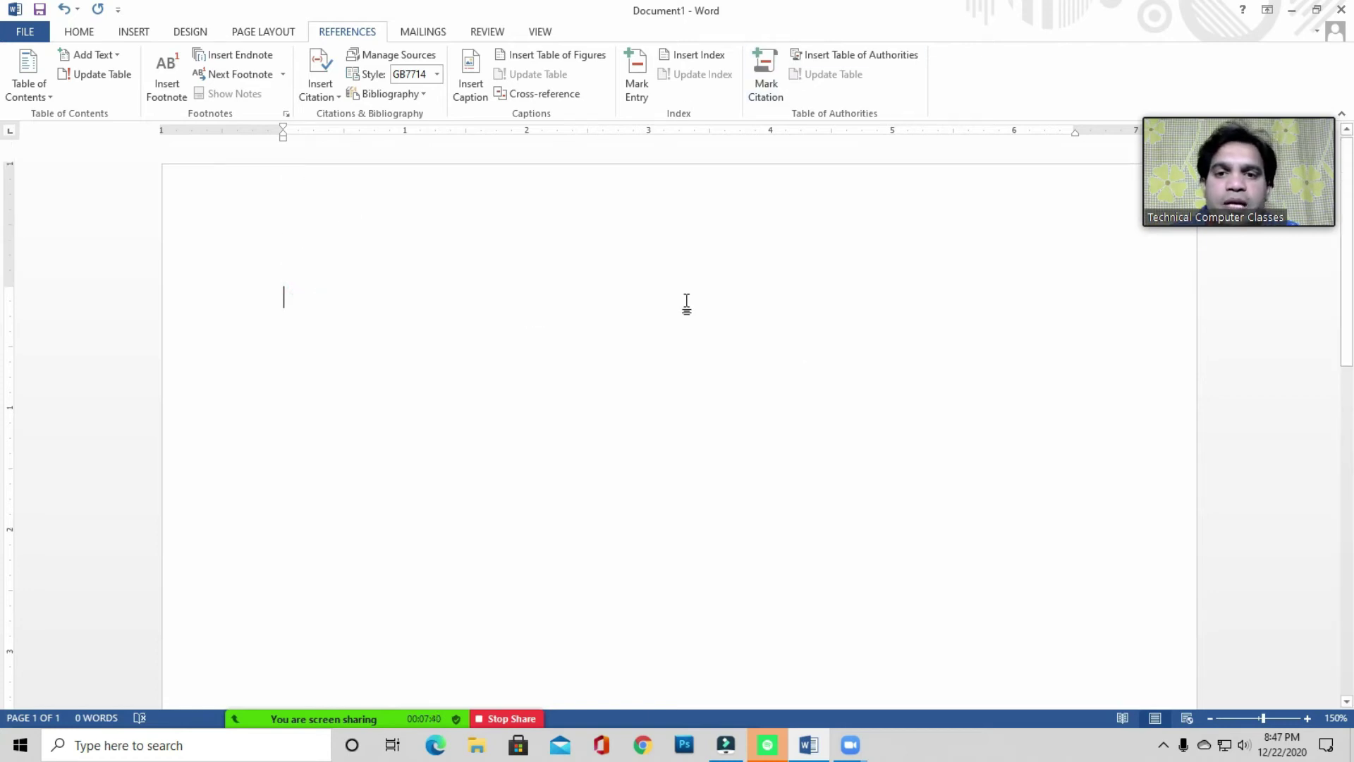
{"action": "left_click", "coordinate": [311, 277]}
{"action": "scroll", "coordinate": [366, 288], "scroll_direction": "down", "scroll_amount": 2}
{"action": "scroll", "coordinate": [305, 278], "scroll_direction": "up", "scroll_amount": 2}
{"action": "left_click", "coordinate": [305, 247]}
{"action": "left_click", "coordinate": [304, 299]}
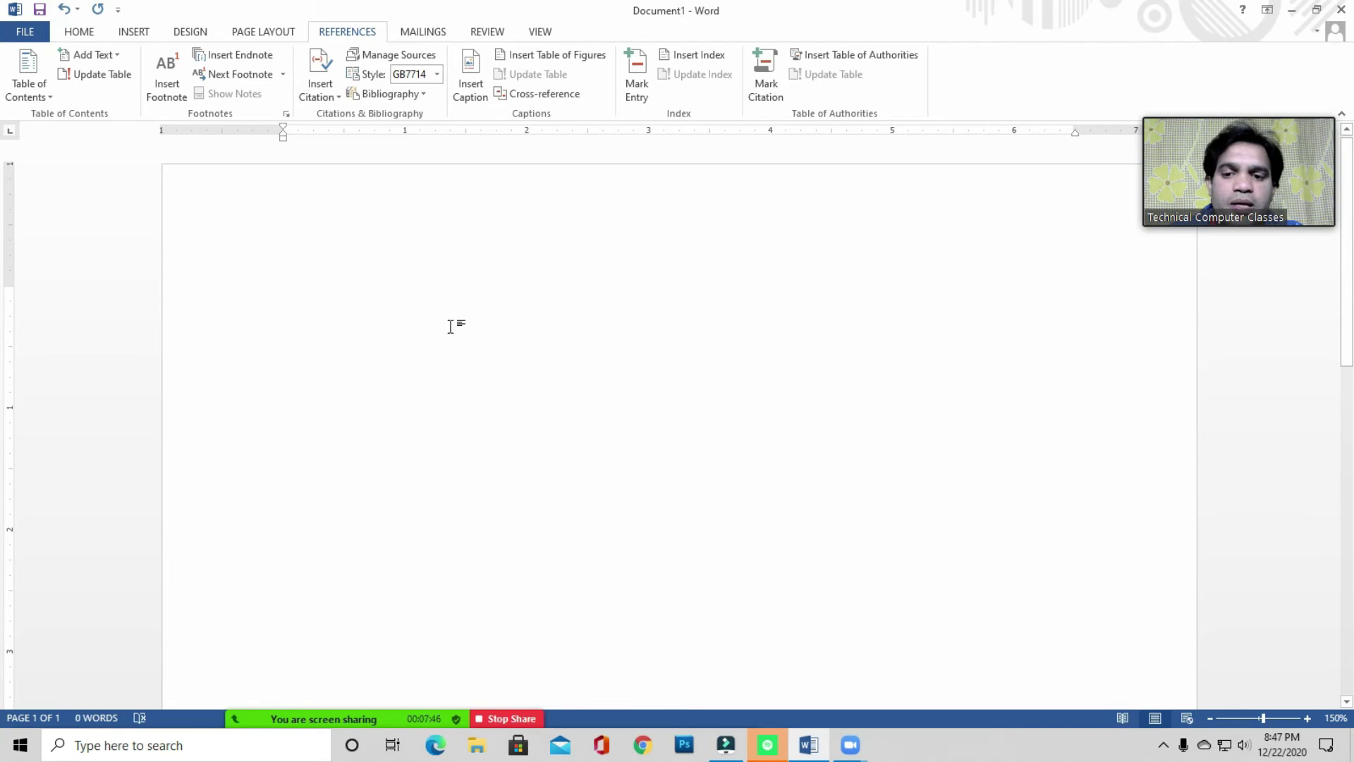
{"action": "left_click", "coordinate": [286, 295]}
{"action": "mouse_move", "coordinate": [320, 723]}
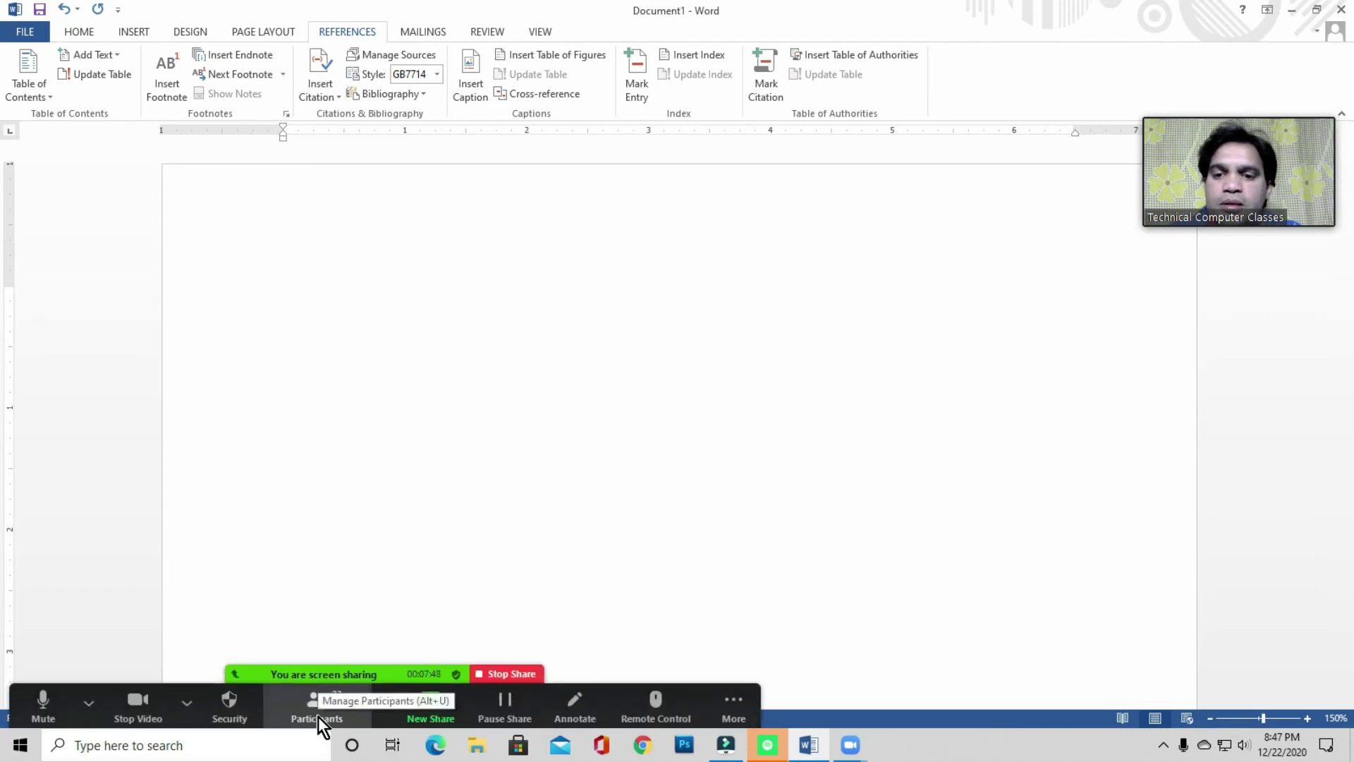
{"action": "left_click", "coordinate": [298, 280]}
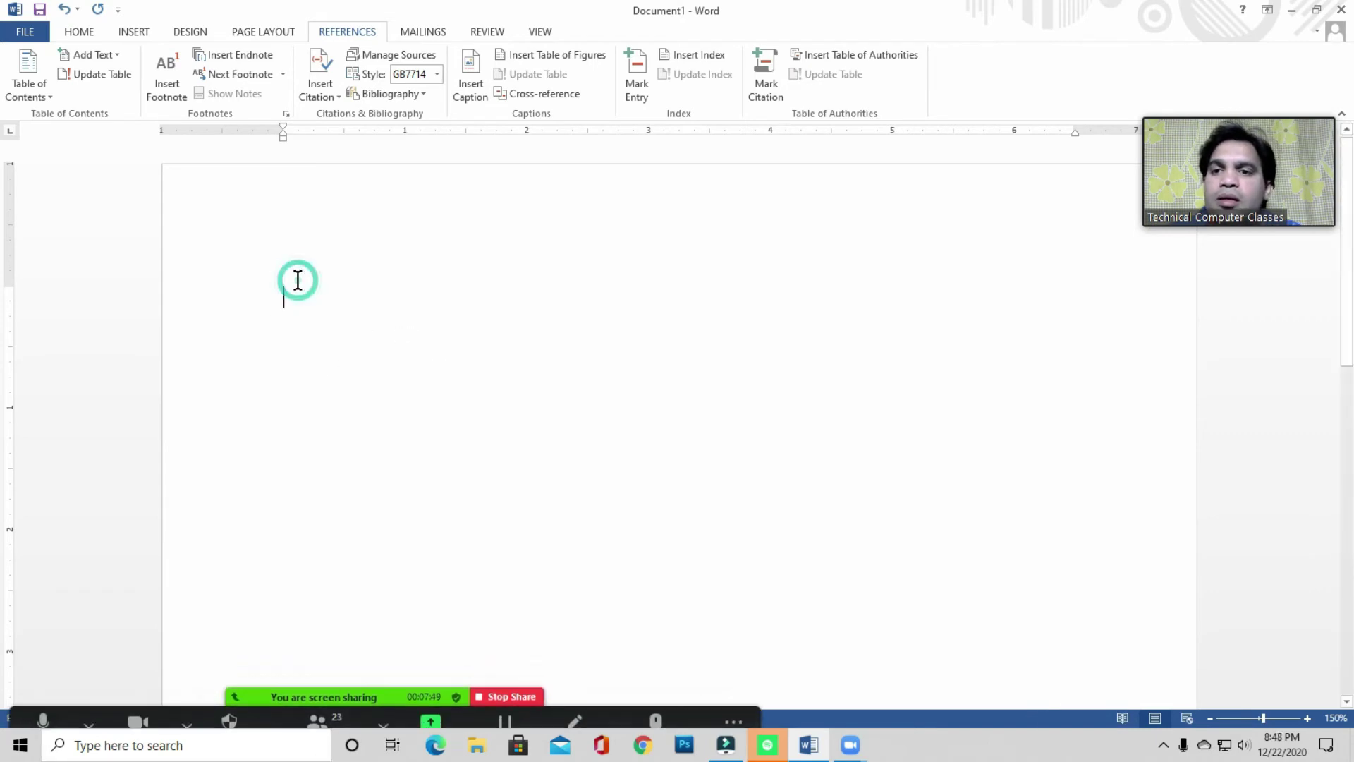
- Set the zoom to 100% and type a ten-digit phone number on the first line
{"action": "left_click", "coordinate": [544, 35]}
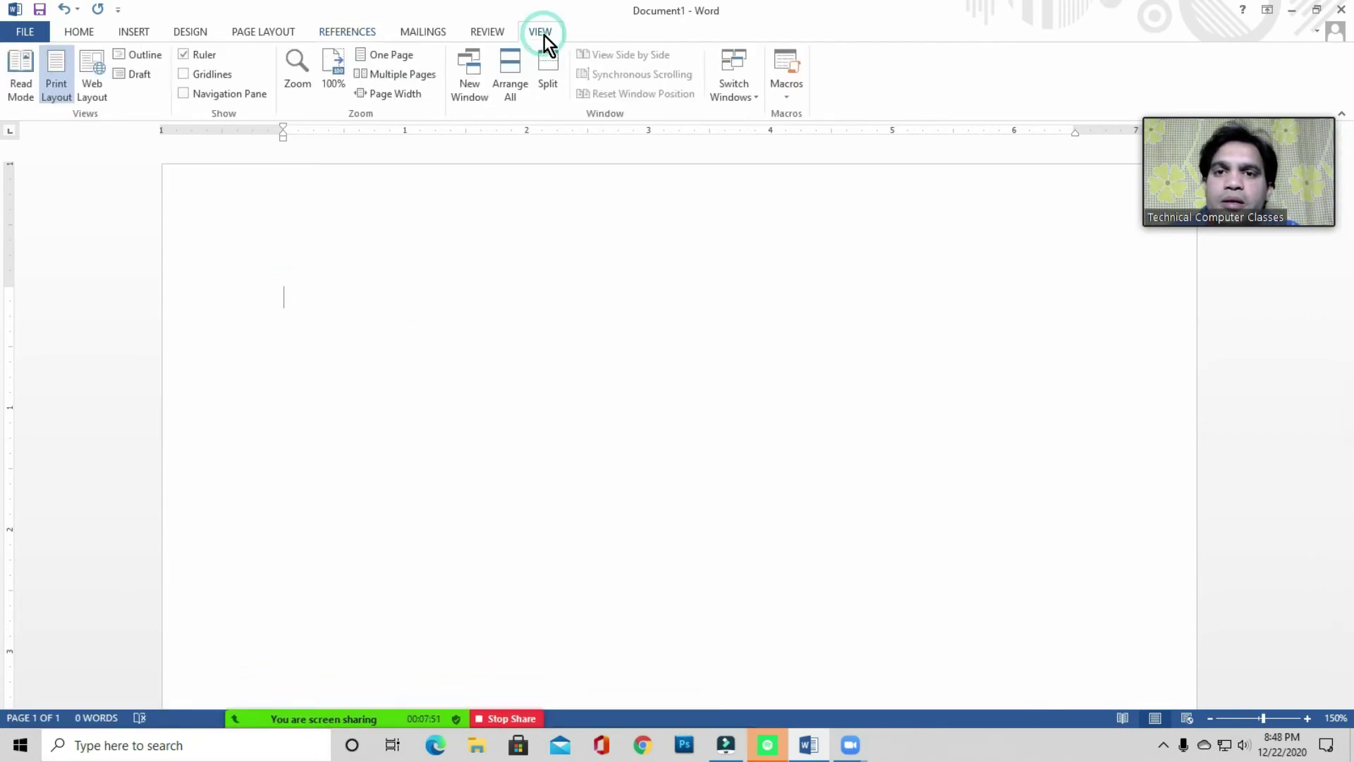
{"action": "left_click", "coordinate": [335, 81]}
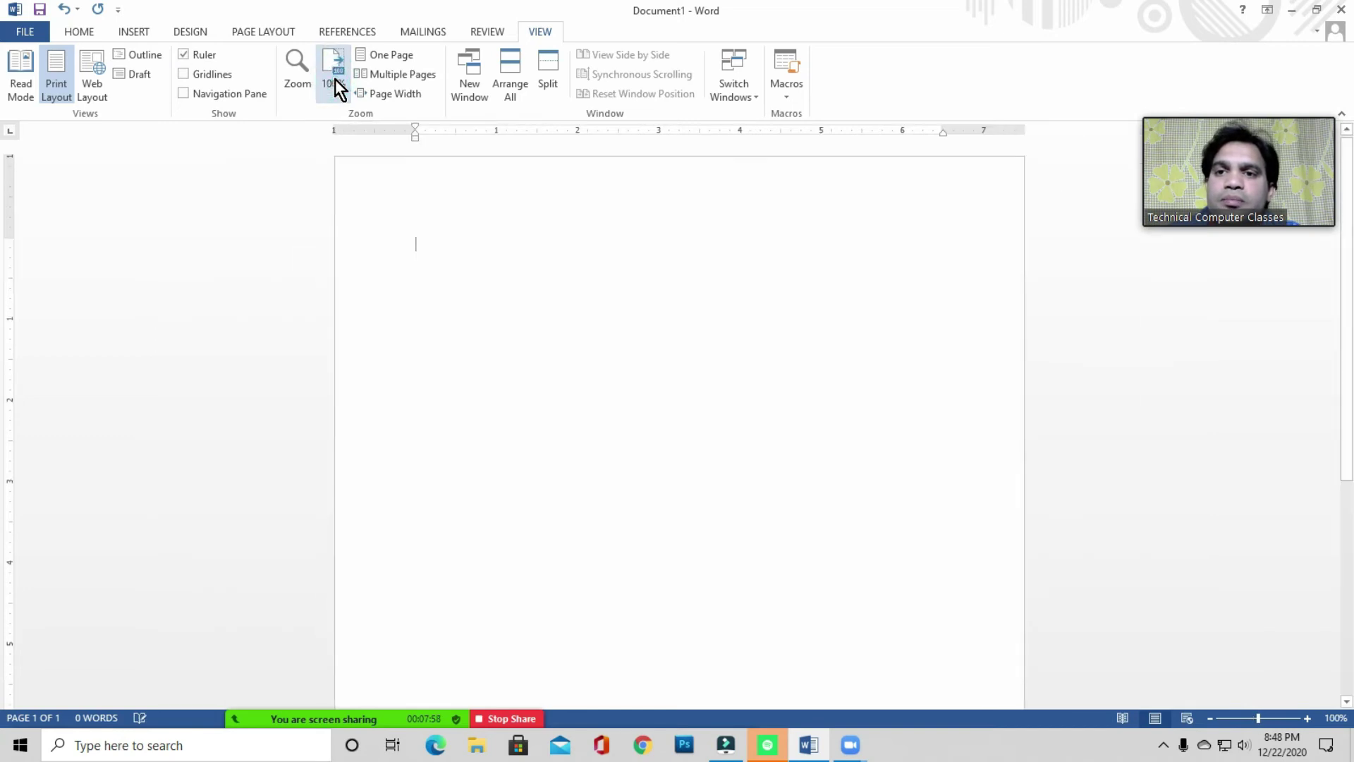
{"action": "scroll", "coordinate": [636, 340], "scroll_direction": "down", "scroll_amount": 1}
{"action": "left_click", "coordinate": [452, 215]}
{"action": "scroll", "coordinate": [438, 261], "scroll_direction": "up", "scroll_amount": 1}
{"action": "left_click", "coordinate": [433, 248]}
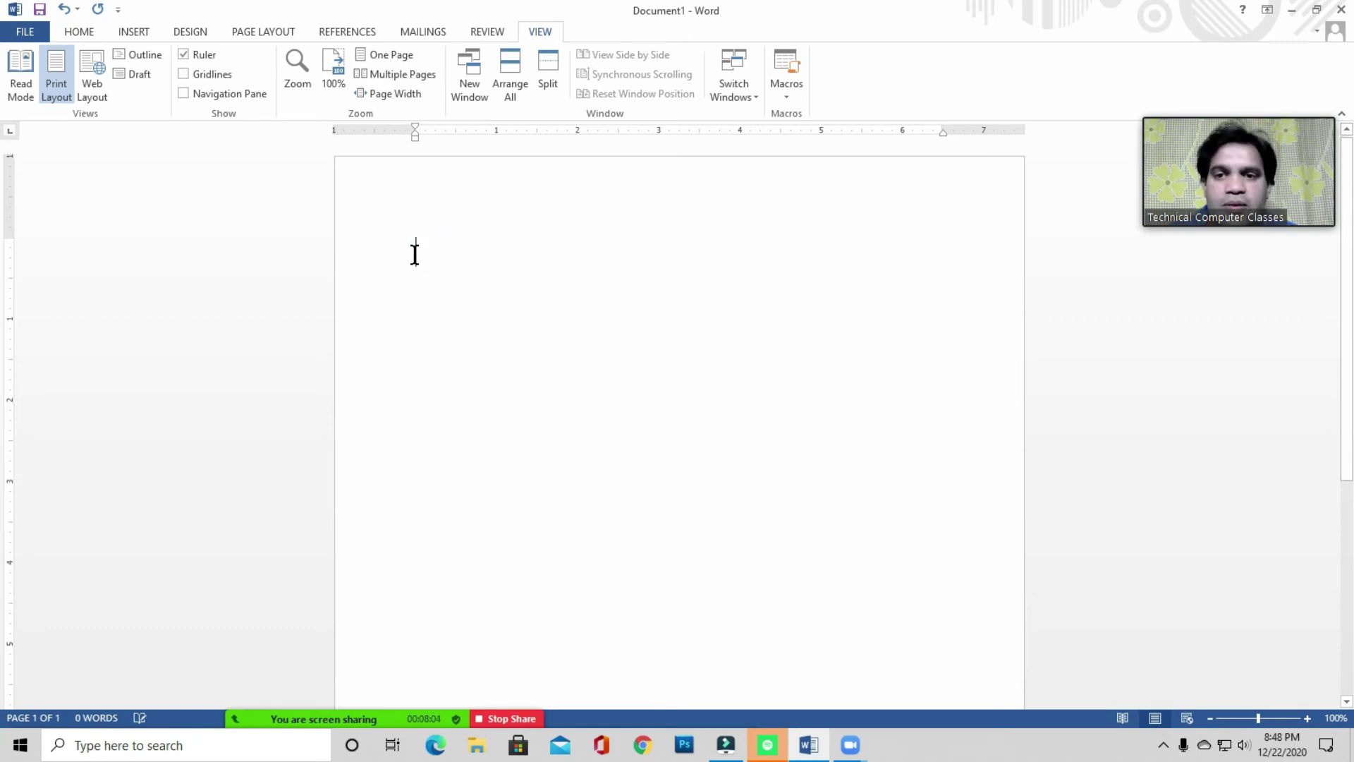
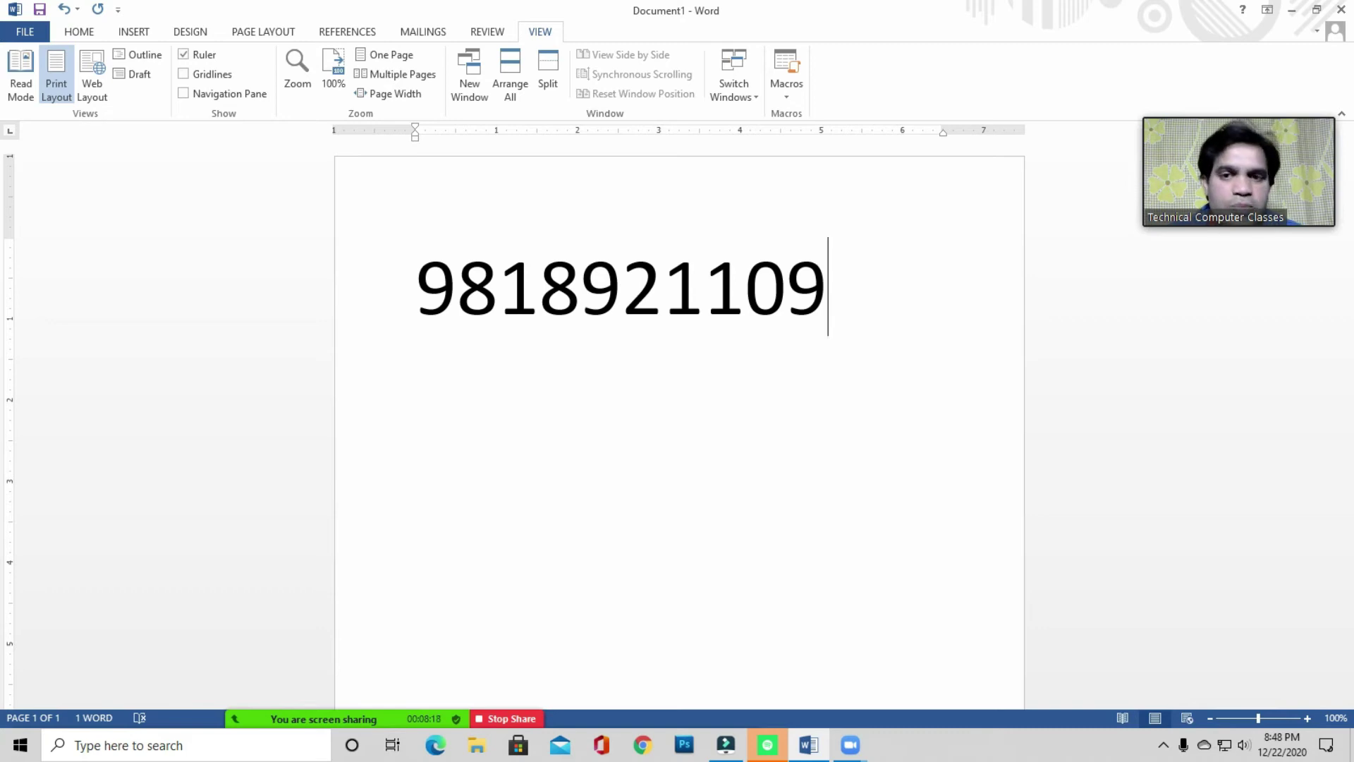
- Delete the typed phone number and zoom the now-blank page to 140%
{"action": "triple_click", "coordinate": [413, 256]}
{"action": "key", "text": "BackSpace"}
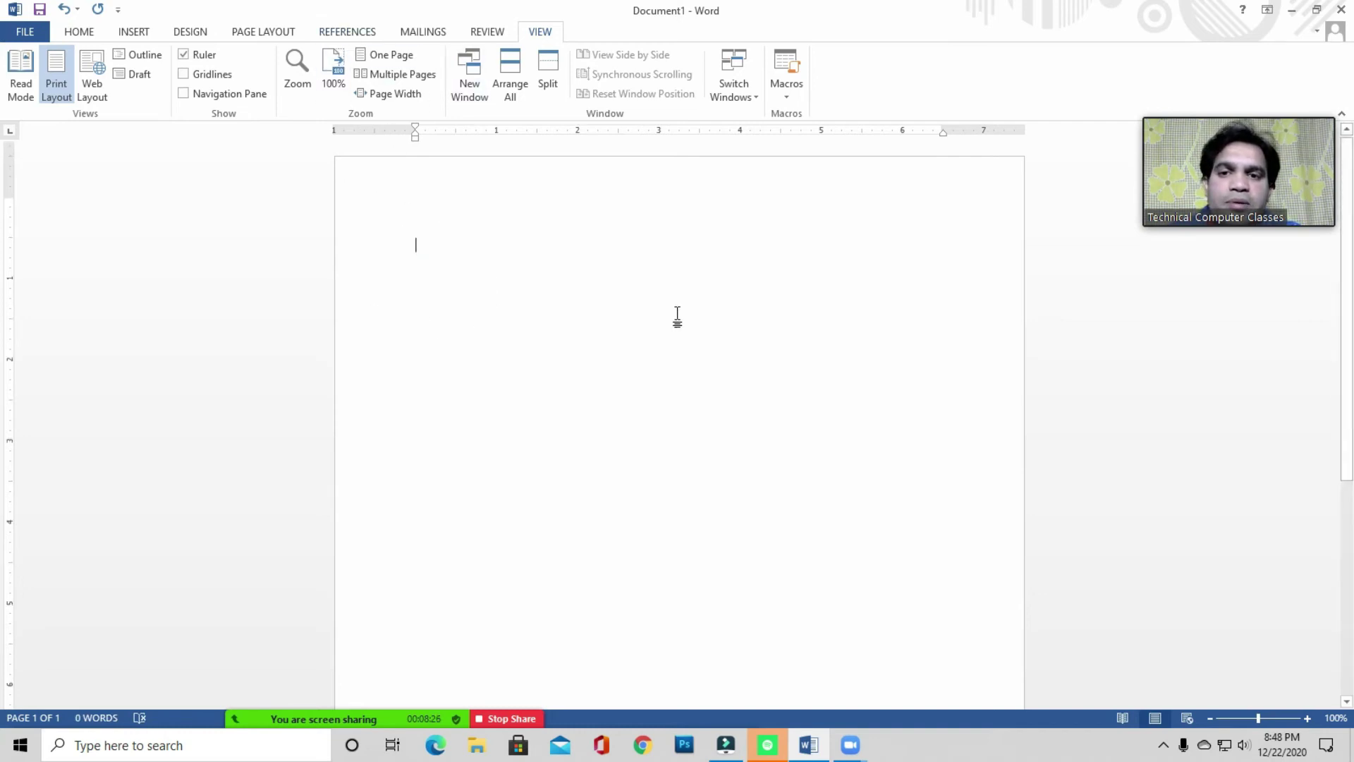
{"action": "scroll", "coordinate": [560, 310], "scroll_direction": "up", "scroll_amount": 3}
{"action": "scroll", "coordinate": [557, 312], "scroll_direction": "up", "scroll_amount": 1}
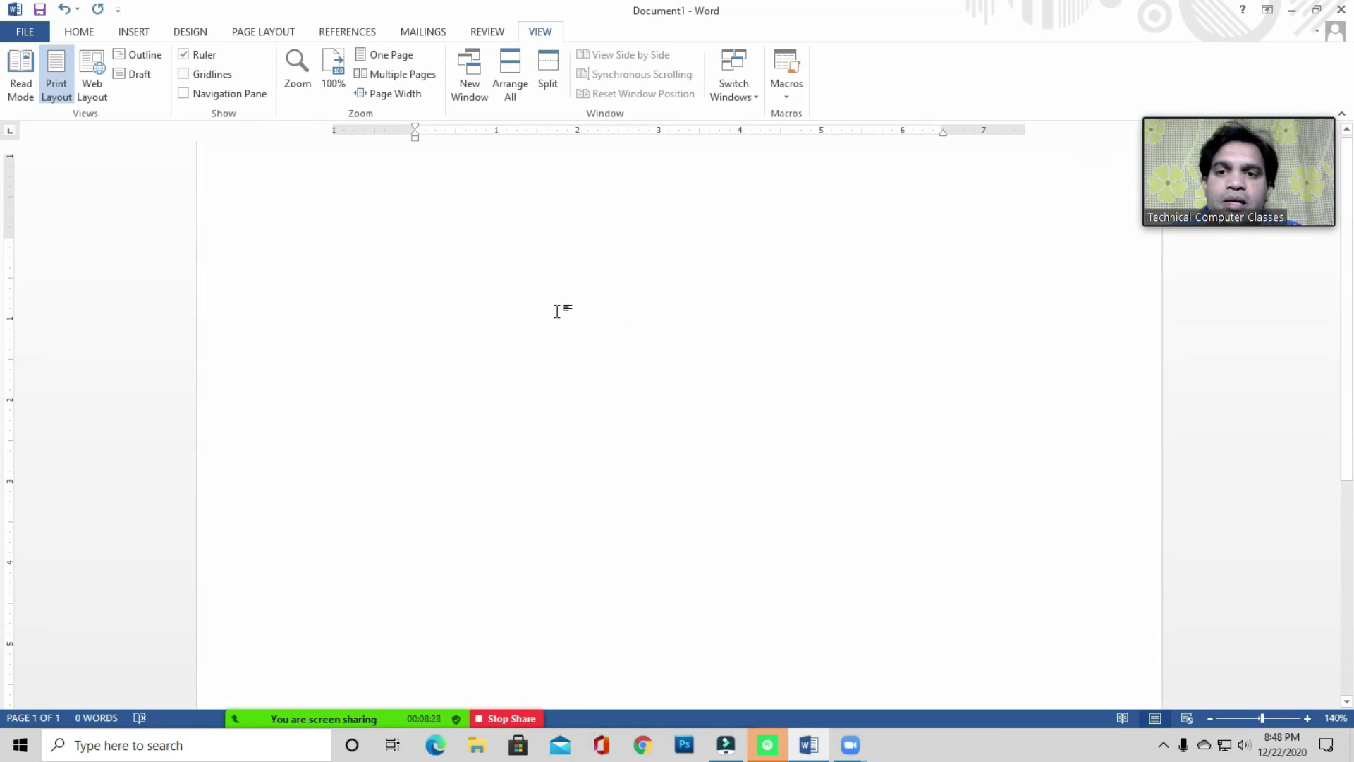
{"action": "left_click", "coordinate": [83, 32]}
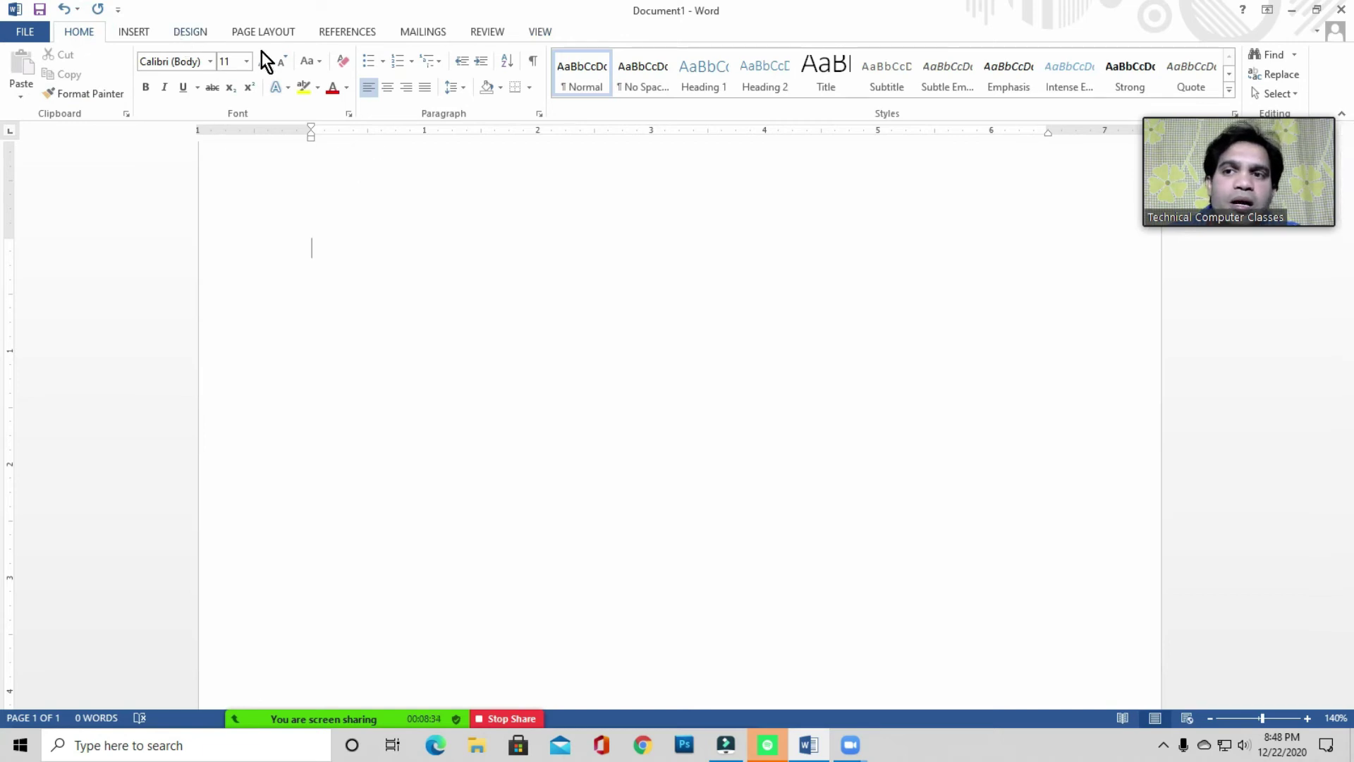
{"action": "left_click", "coordinate": [268, 32]}
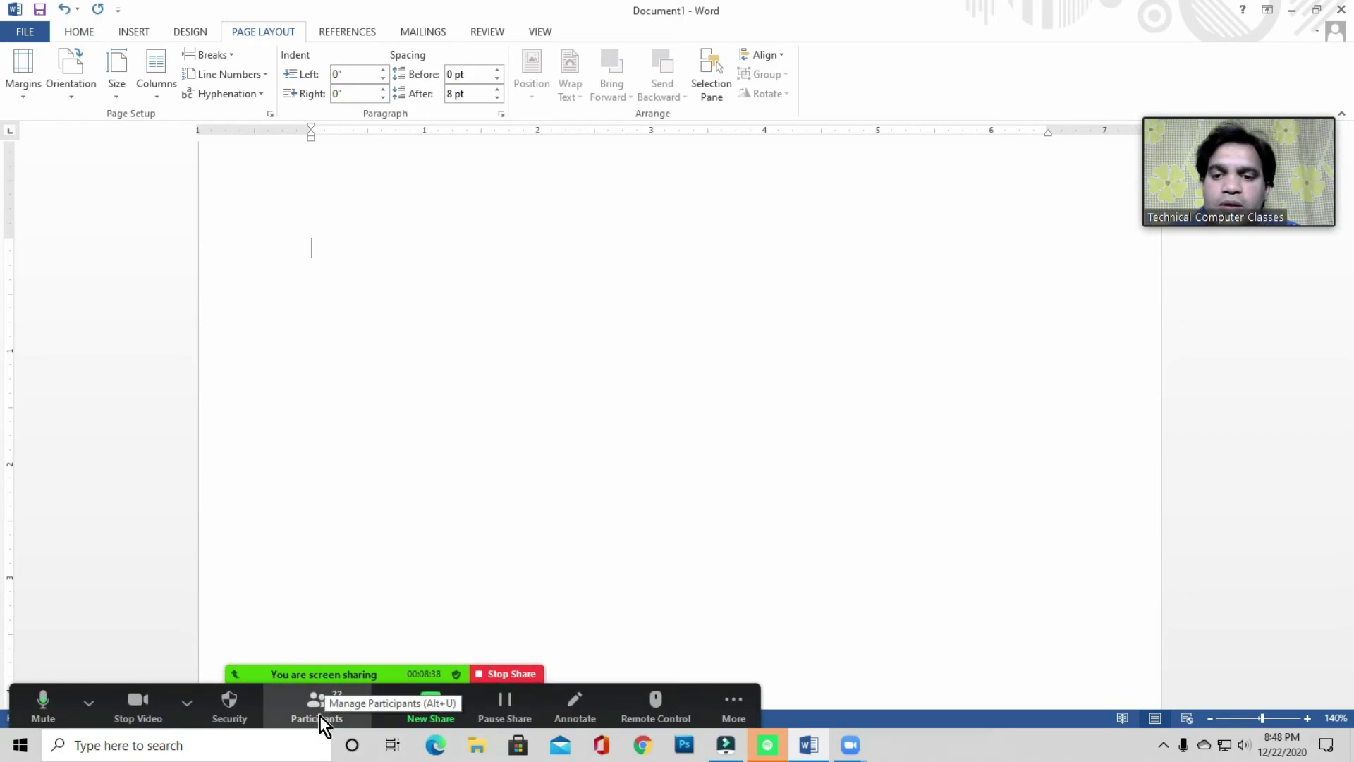
- Mute all 22 Zoom meeting participants, close the participants list and return to Word
{"action": "left_click", "coordinate": [320, 714]}
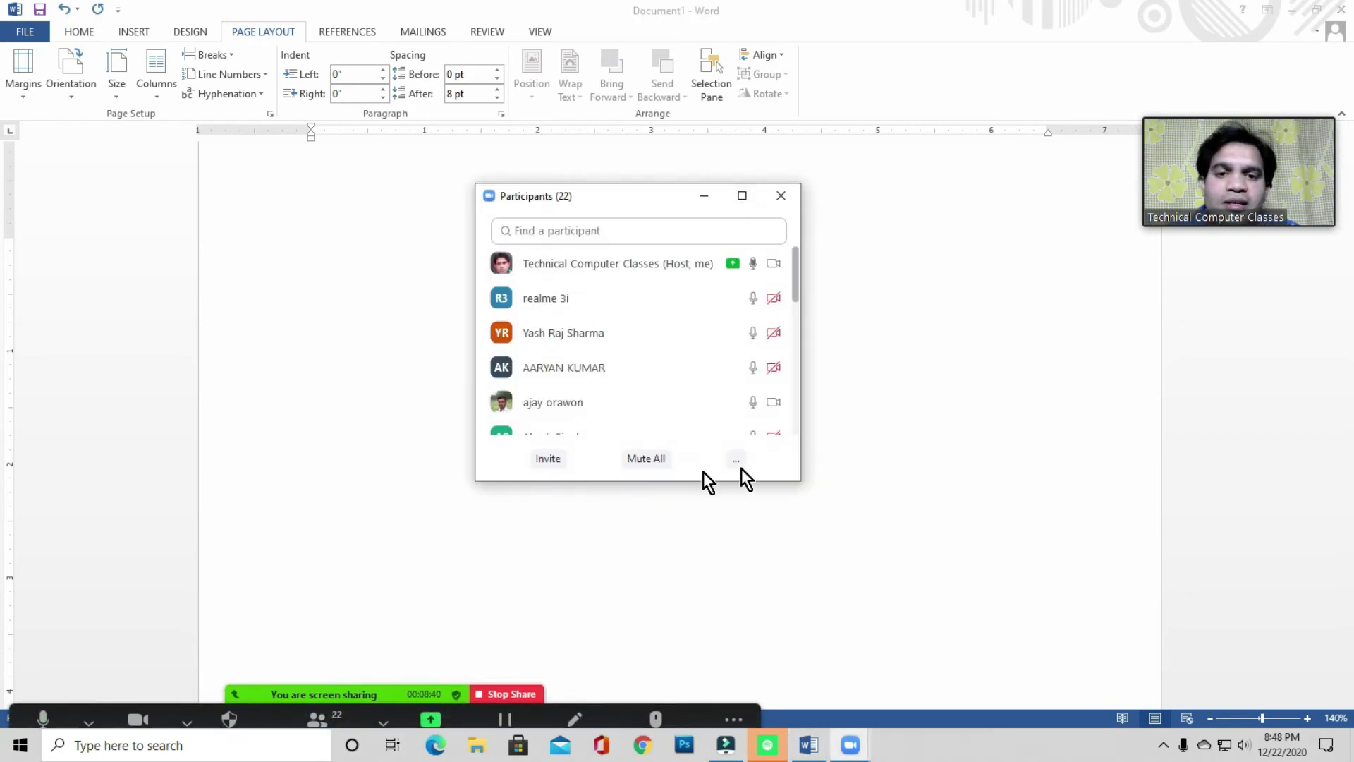
{"action": "left_click", "coordinate": [732, 463]}
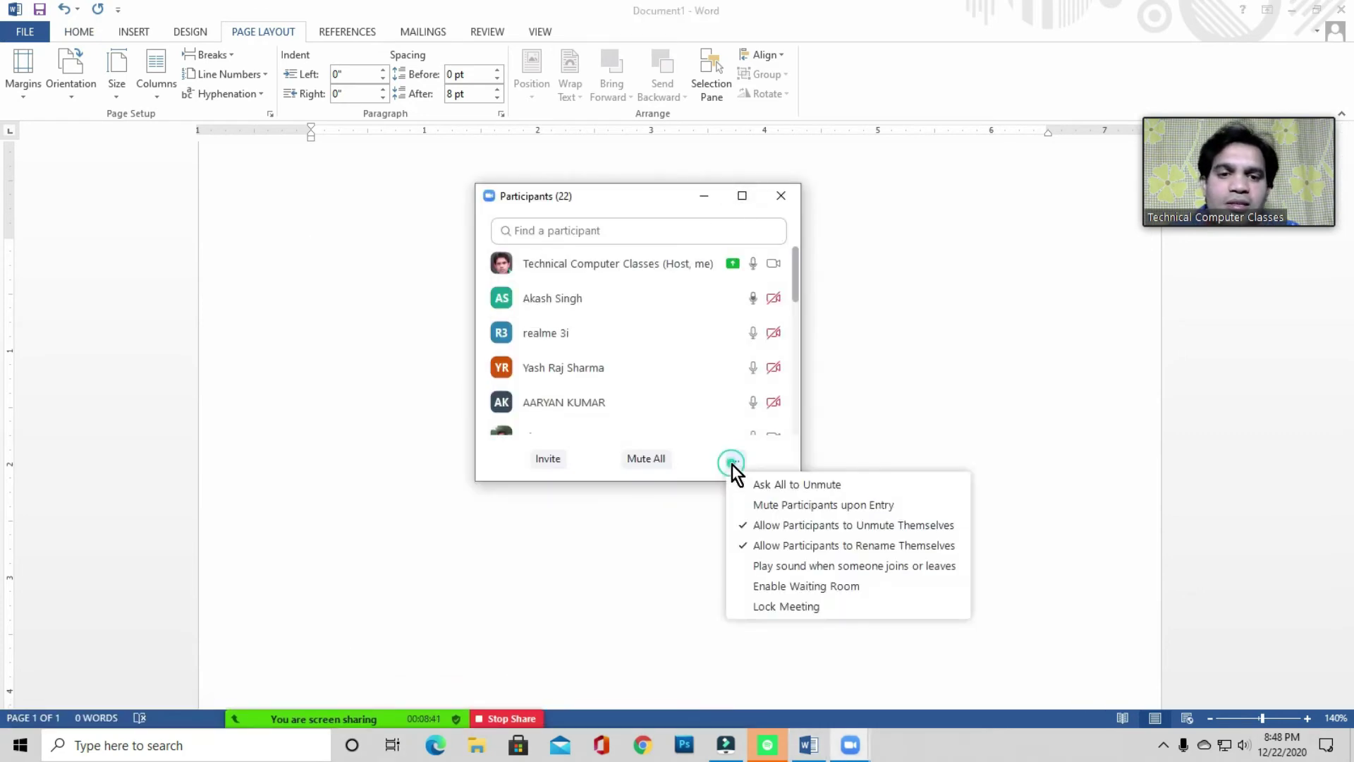
{"action": "left_click", "coordinate": [792, 484]}
{"action": "left_click", "coordinate": [636, 461]}
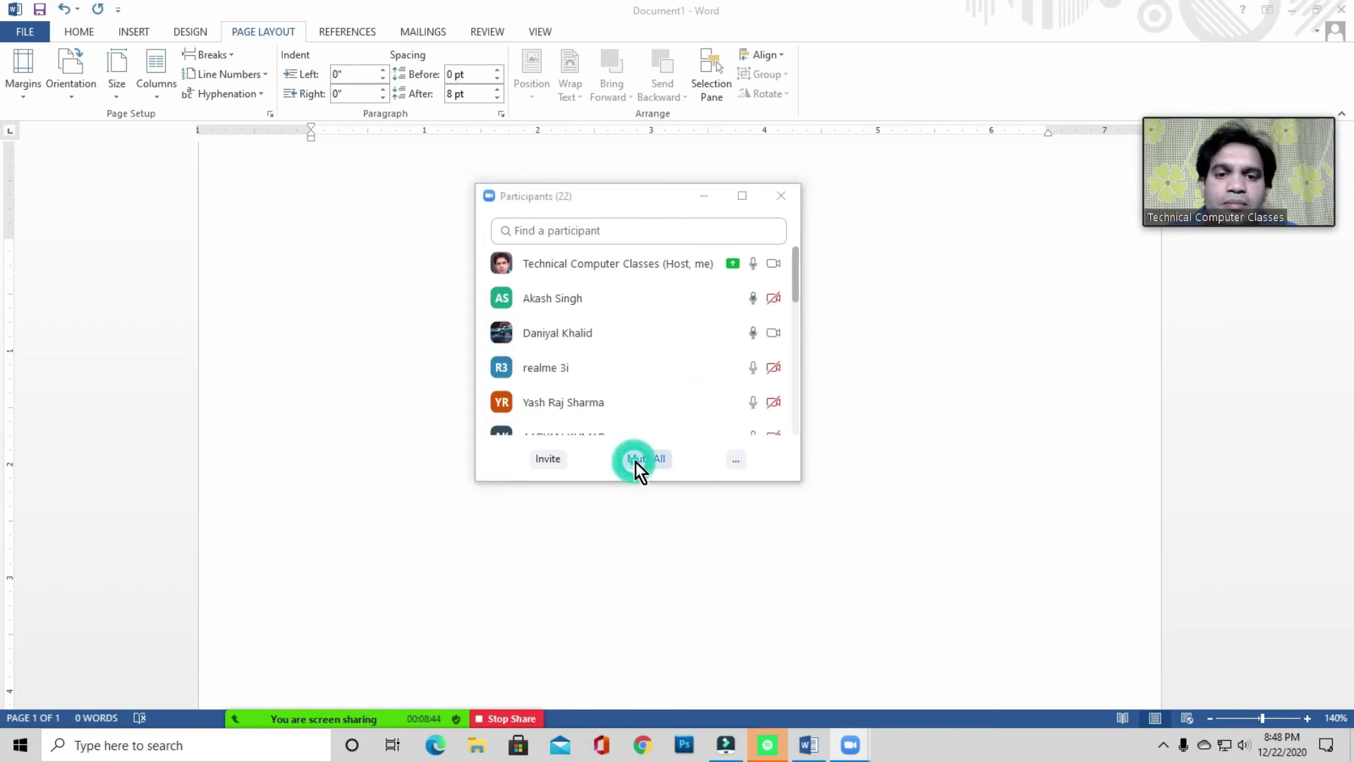
{"action": "left_click", "coordinate": [734, 418]}
{"action": "left_click", "coordinate": [781, 195]}
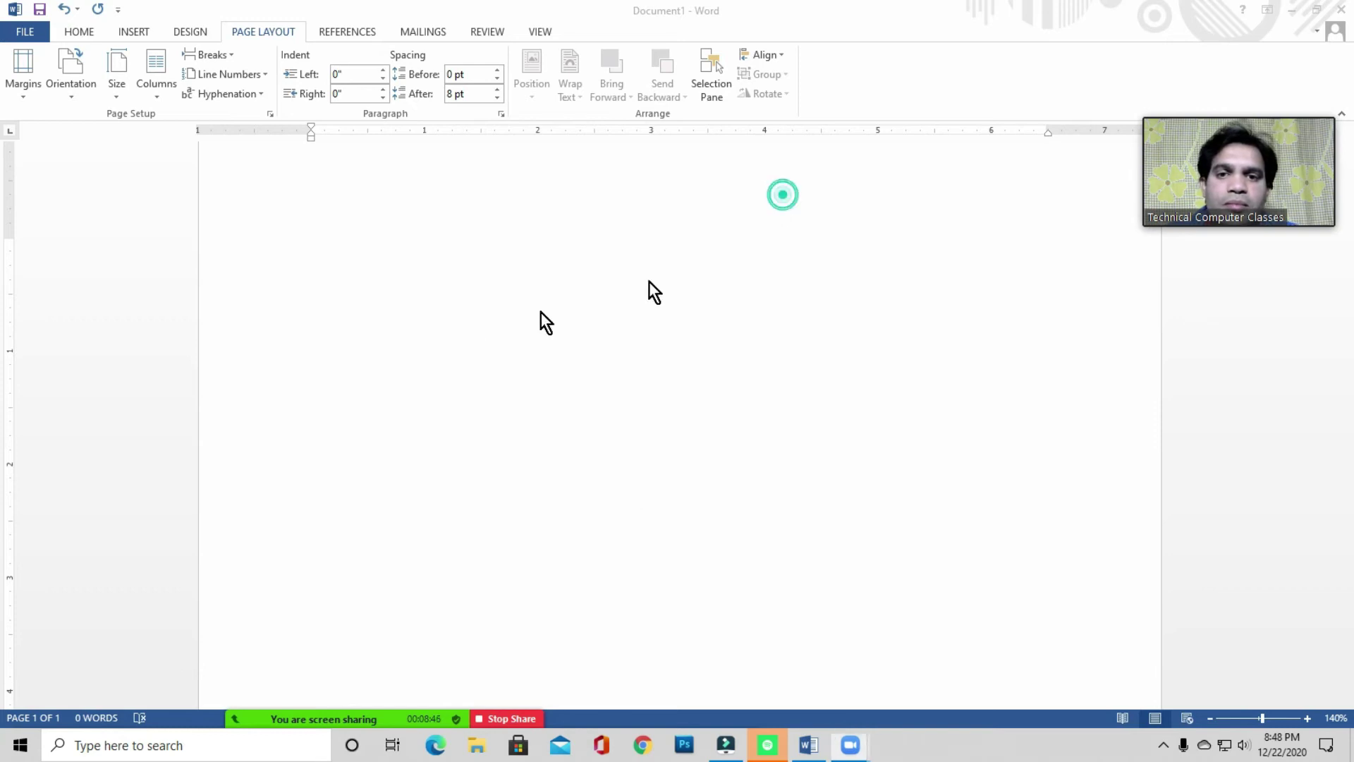
{"action": "left_click", "coordinate": [441, 282]}
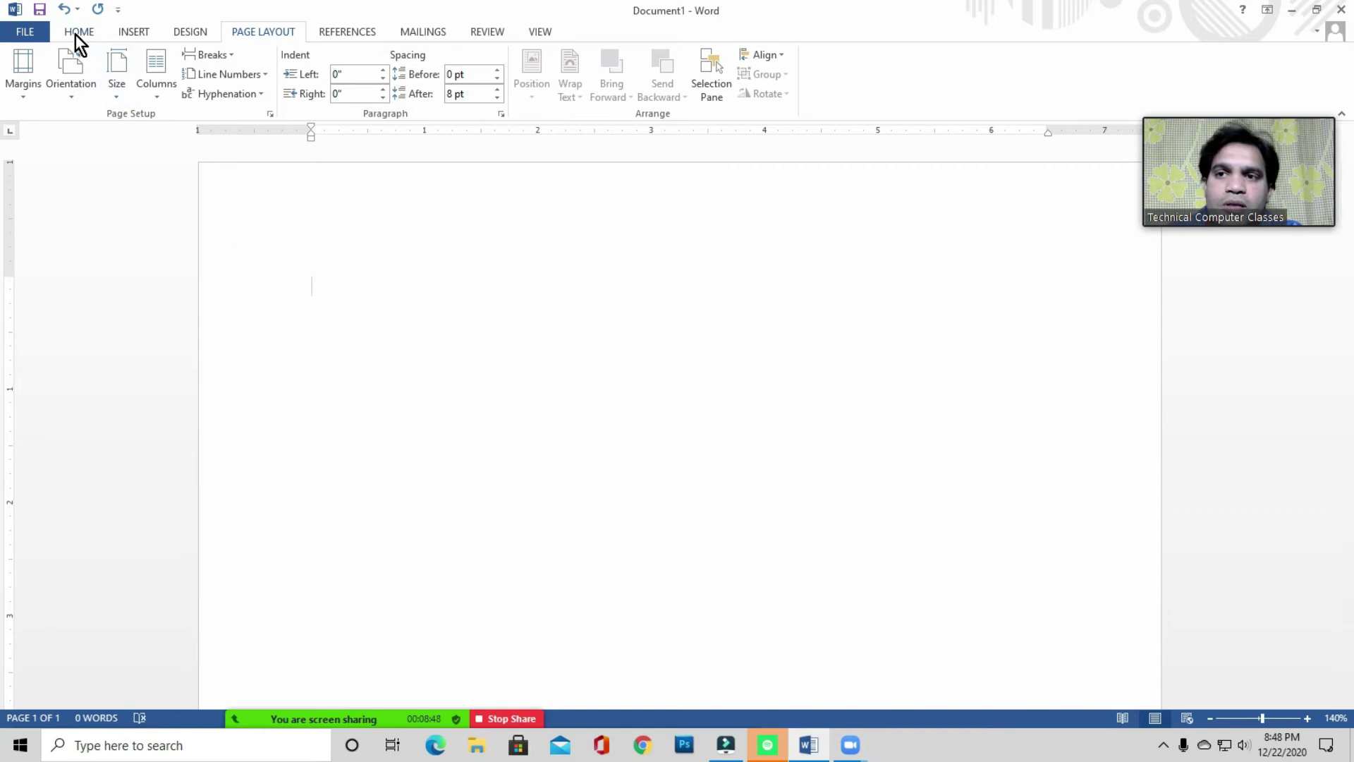
- Look through the References and Mailings tabs and place the cursor on the blank page
{"action": "left_click", "coordinate": [352, 33]}
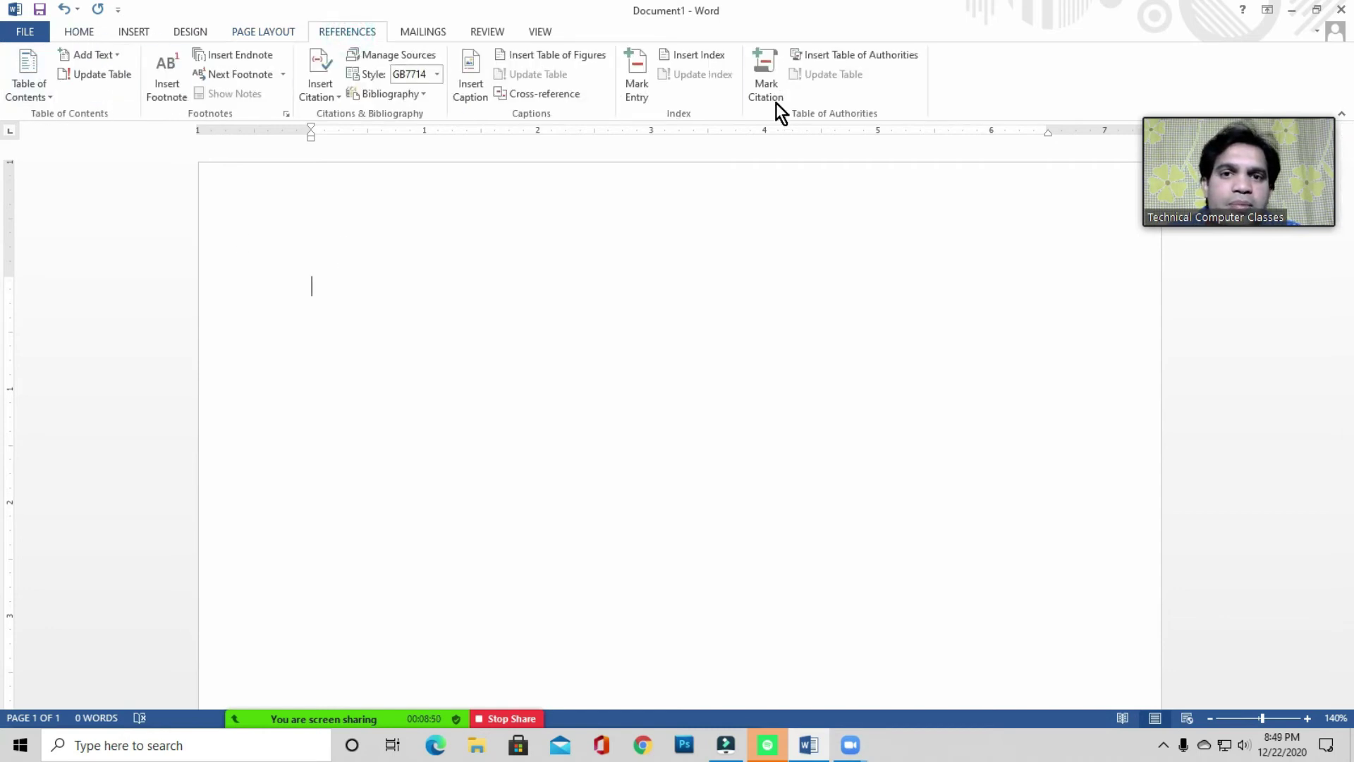
{"action": "left_click", "coordinate": [426, 34]}
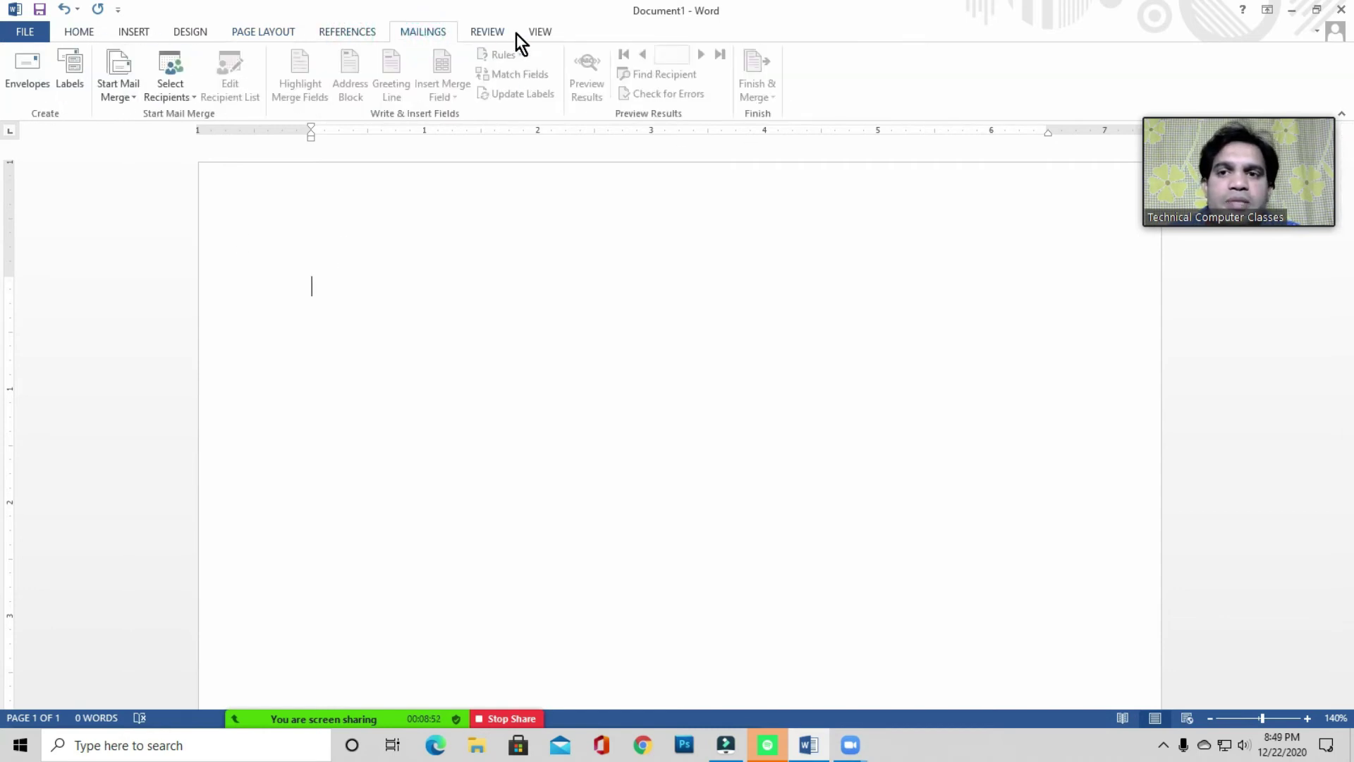
{"action": "left_click", "coordinate": [357, 32]}
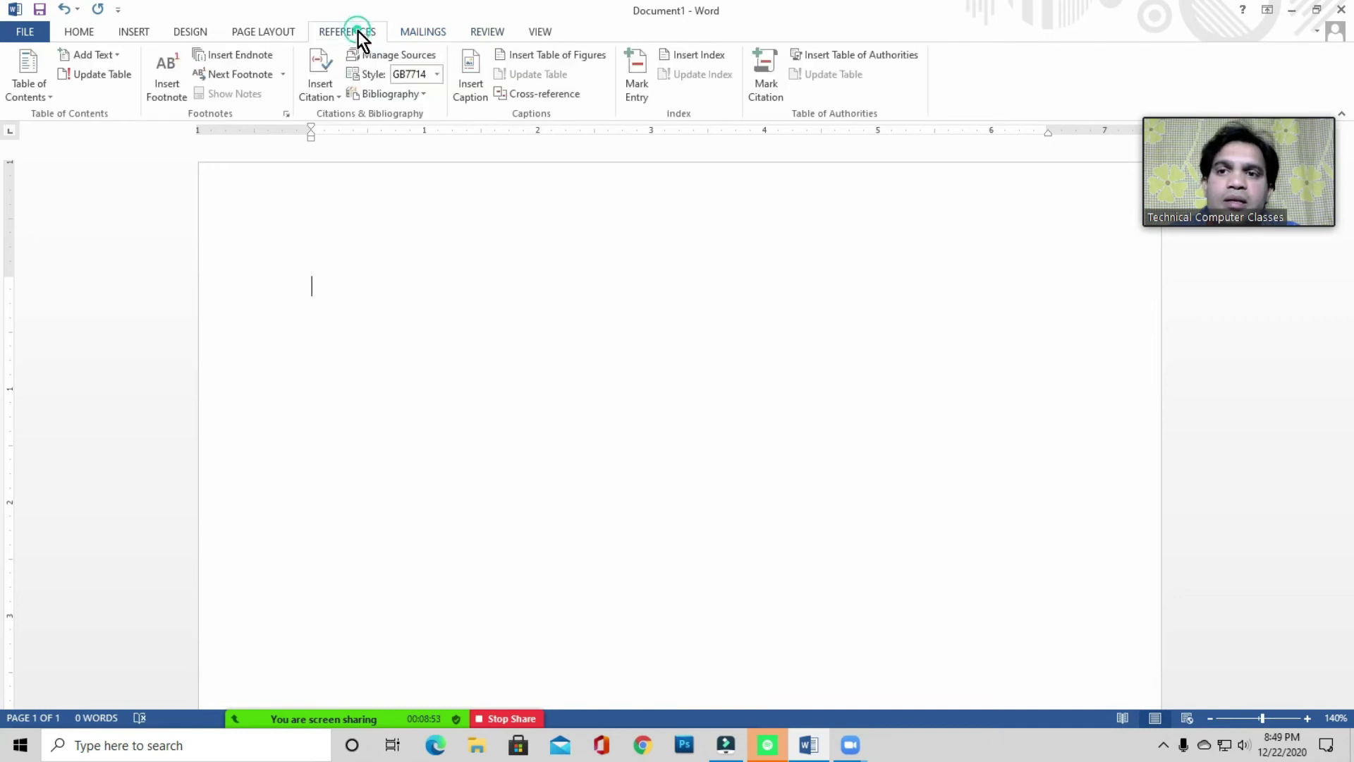
{"action": "left_click", "coordinate": [339, 274]}
{"action": "left_click", "coordinate": [360, 299]}
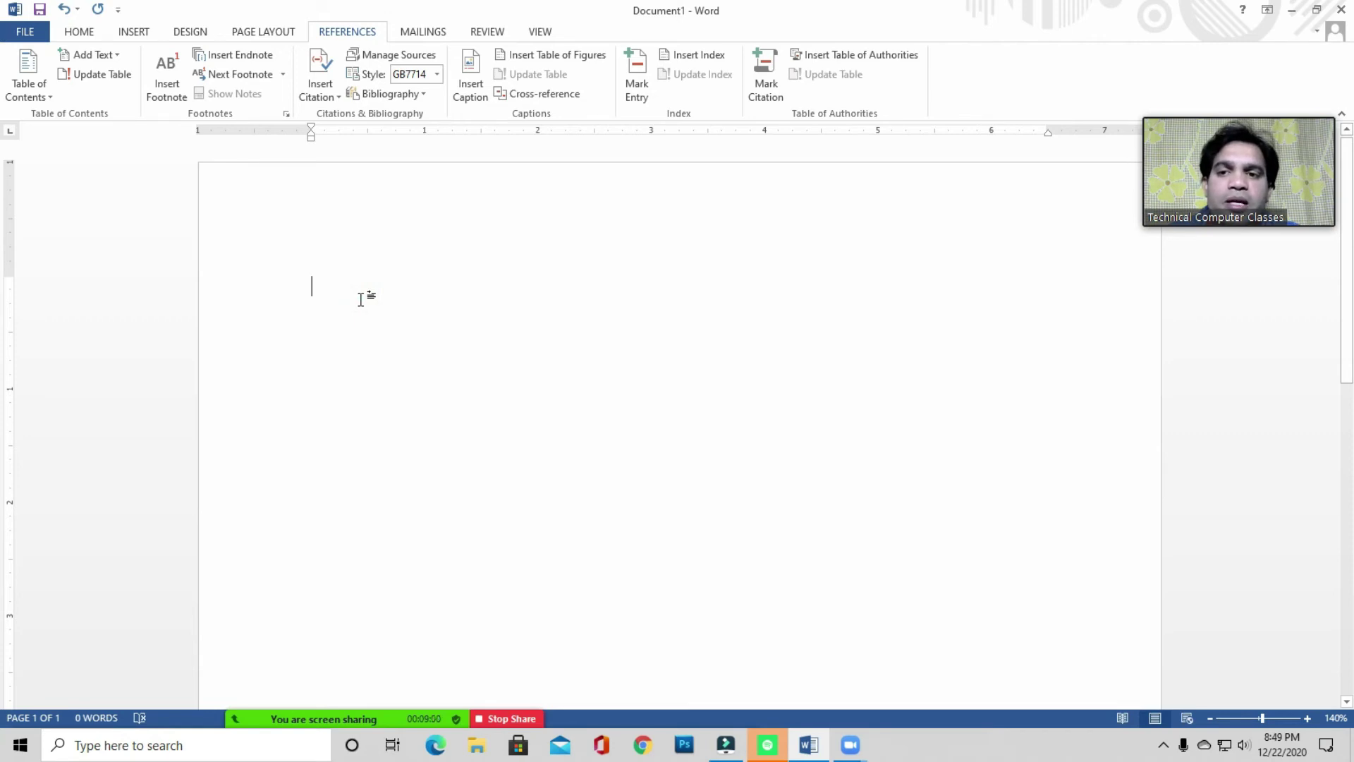
{"action": "left_click", "coordinate": [330, 287]}
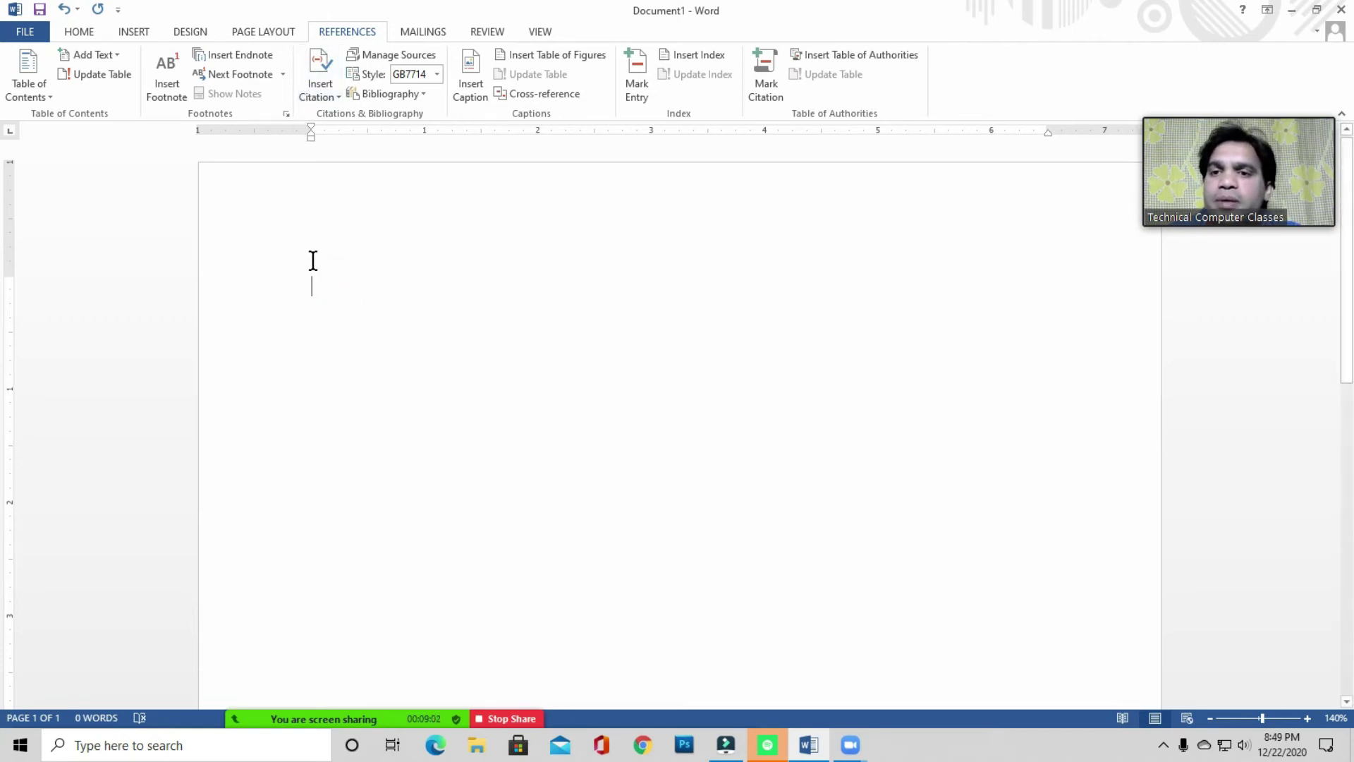
{"action": "left_click", "coordinate": [134, 33]}
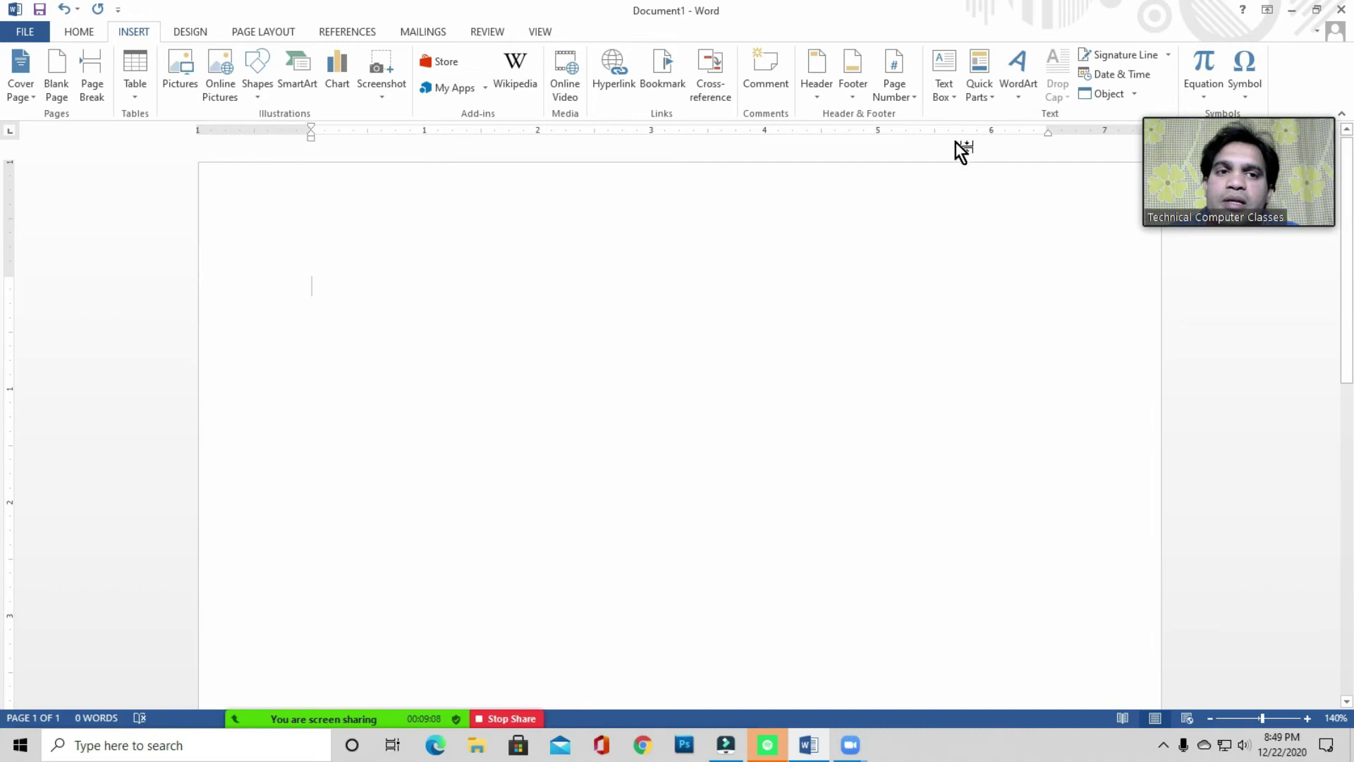
- Draw a text box below the page centre containing 'Computer' and 'Application' on two lines
{"action": "left_click", "coordinate": [946, 96]}
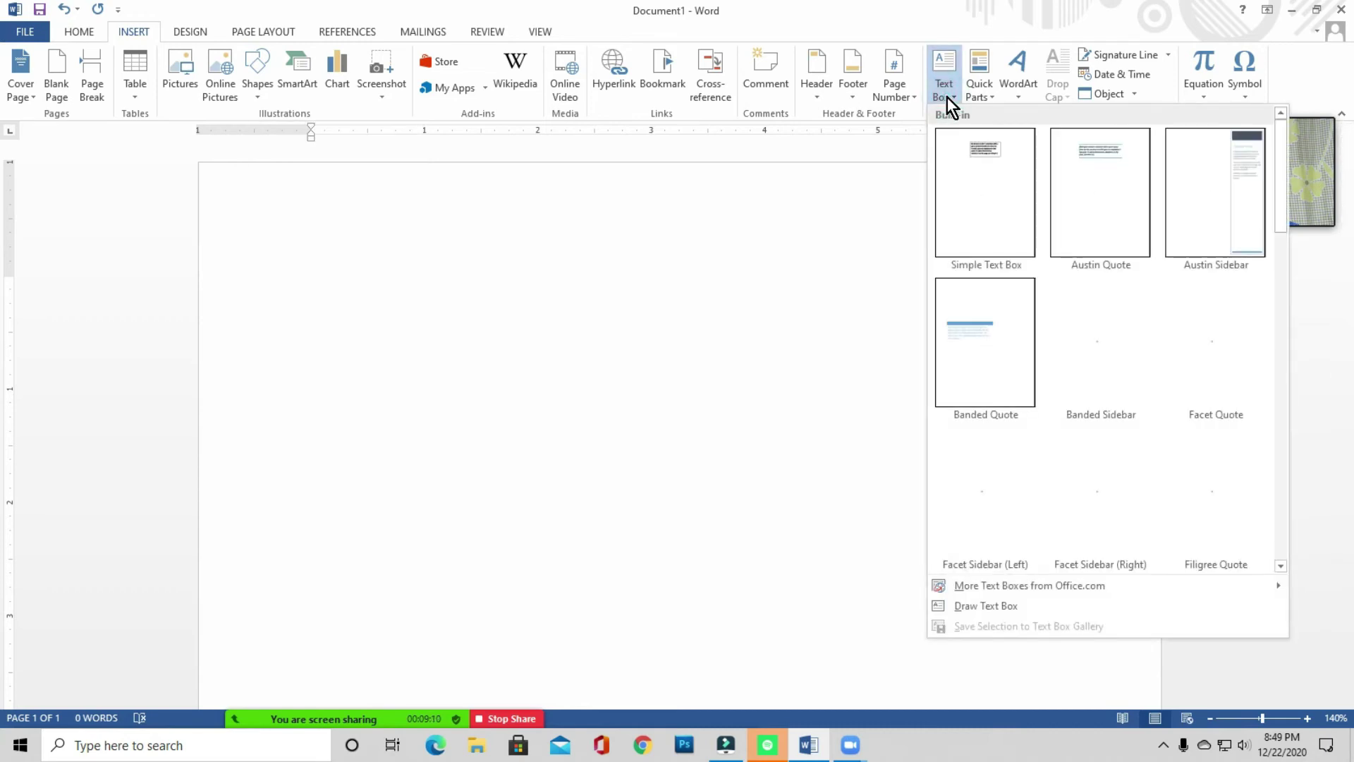
{"action": "left_click", "coordinate": [985, 605]}
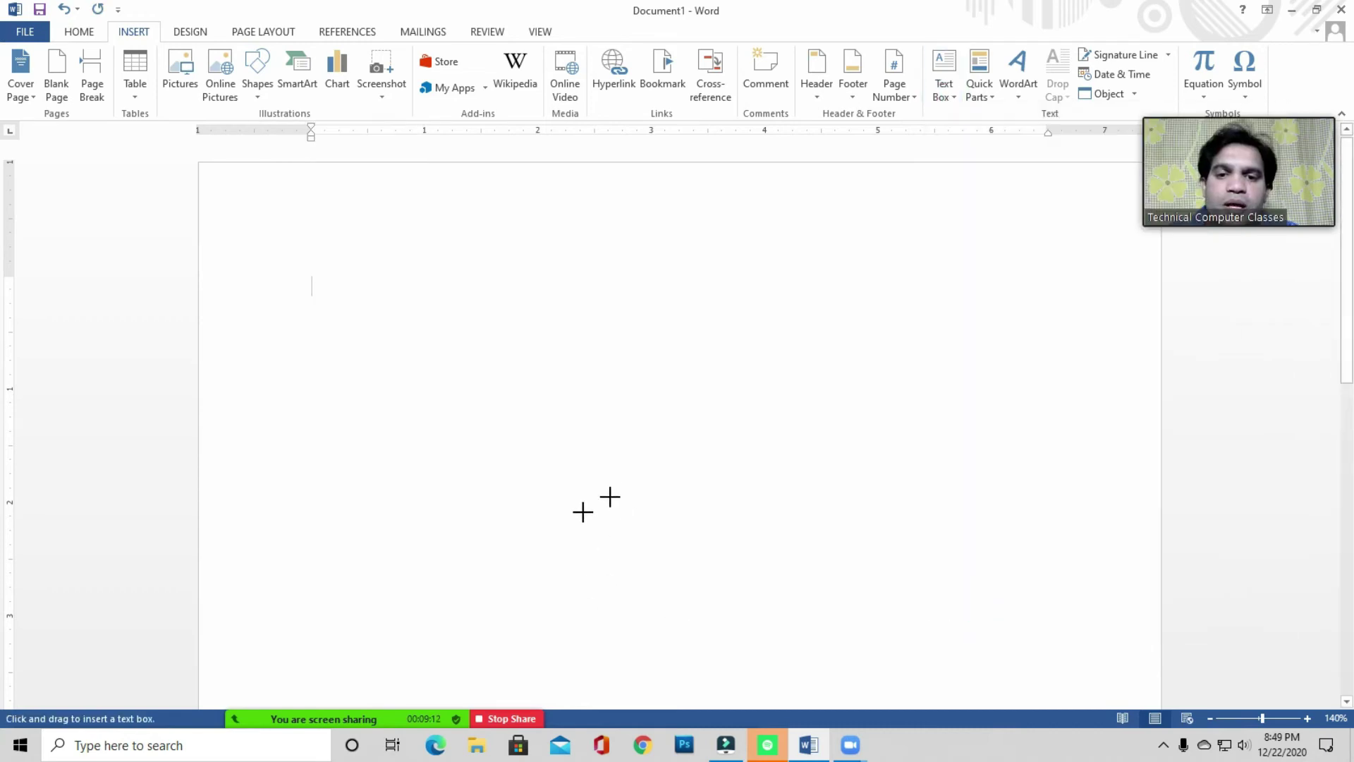
{"action": "mouse_move", "coordinate": [538, 497]}
{"action": "left_mouse_down"}
{"action": "mouse_move", "coordinate": [607, 561]}
{"action": "mouse_move", "coordinate": [730, 623]}
{"action": "left_mouse_up"}
{"action": "left_click_drag", "start_coordinate": [665, 495], "coordinate": [695, 497]}
{"action": "left_click", "coordinate": [595, 525]}
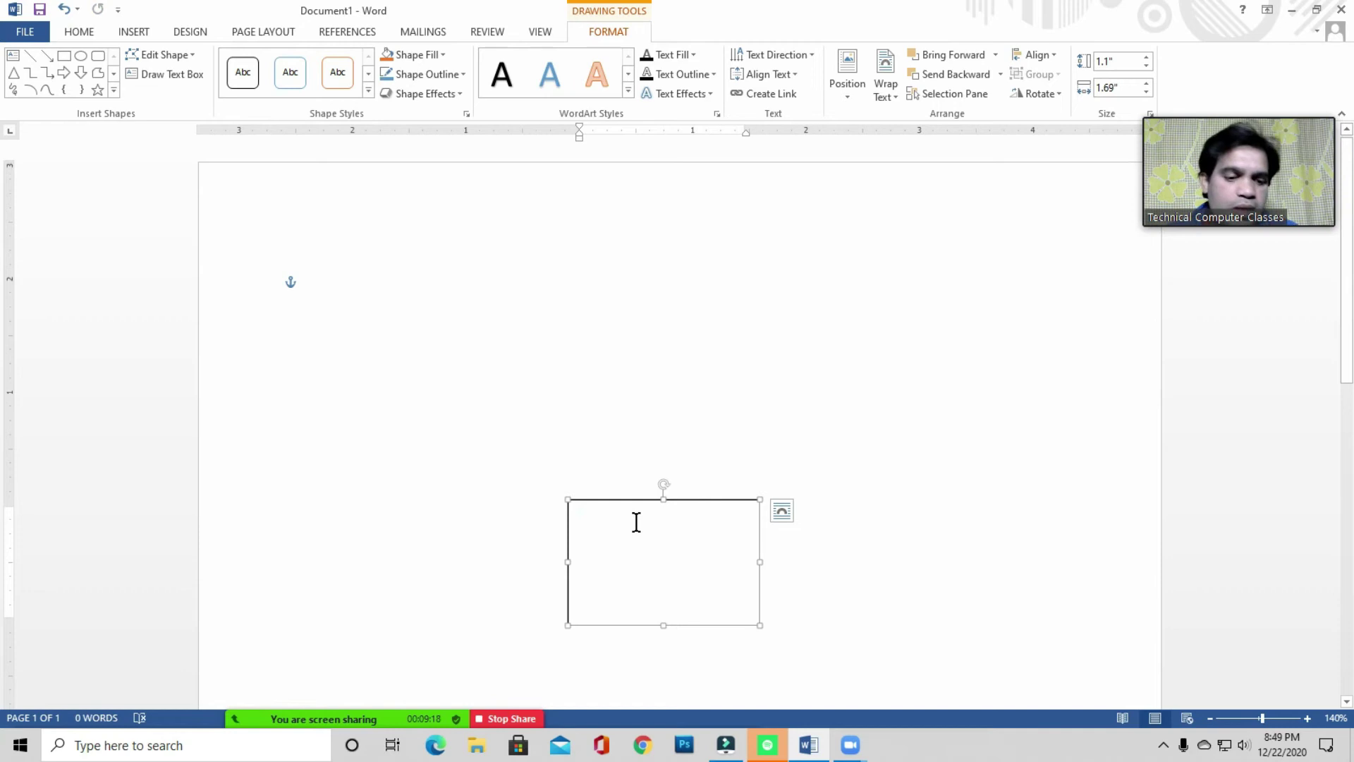
{"action": "type", "text": "Computer "}
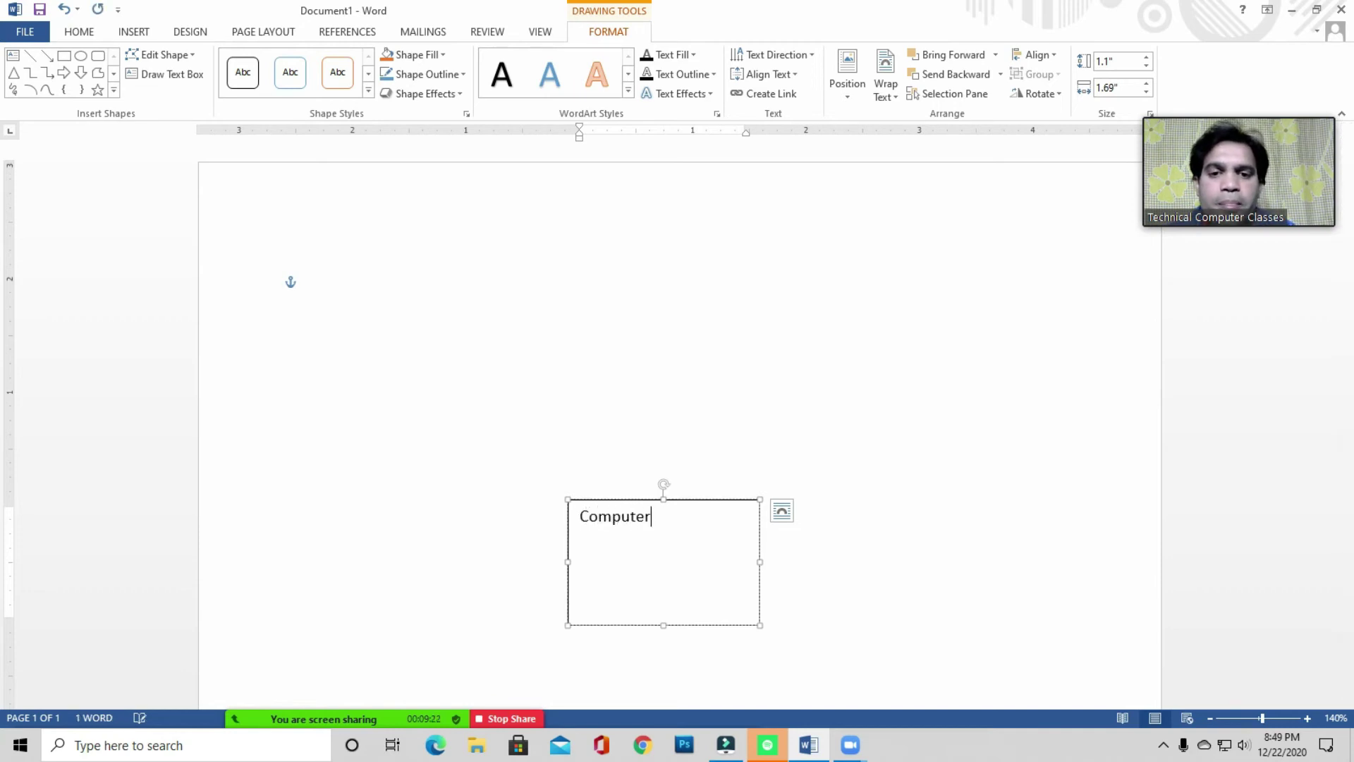
{"action": "type", "text": "Application"}
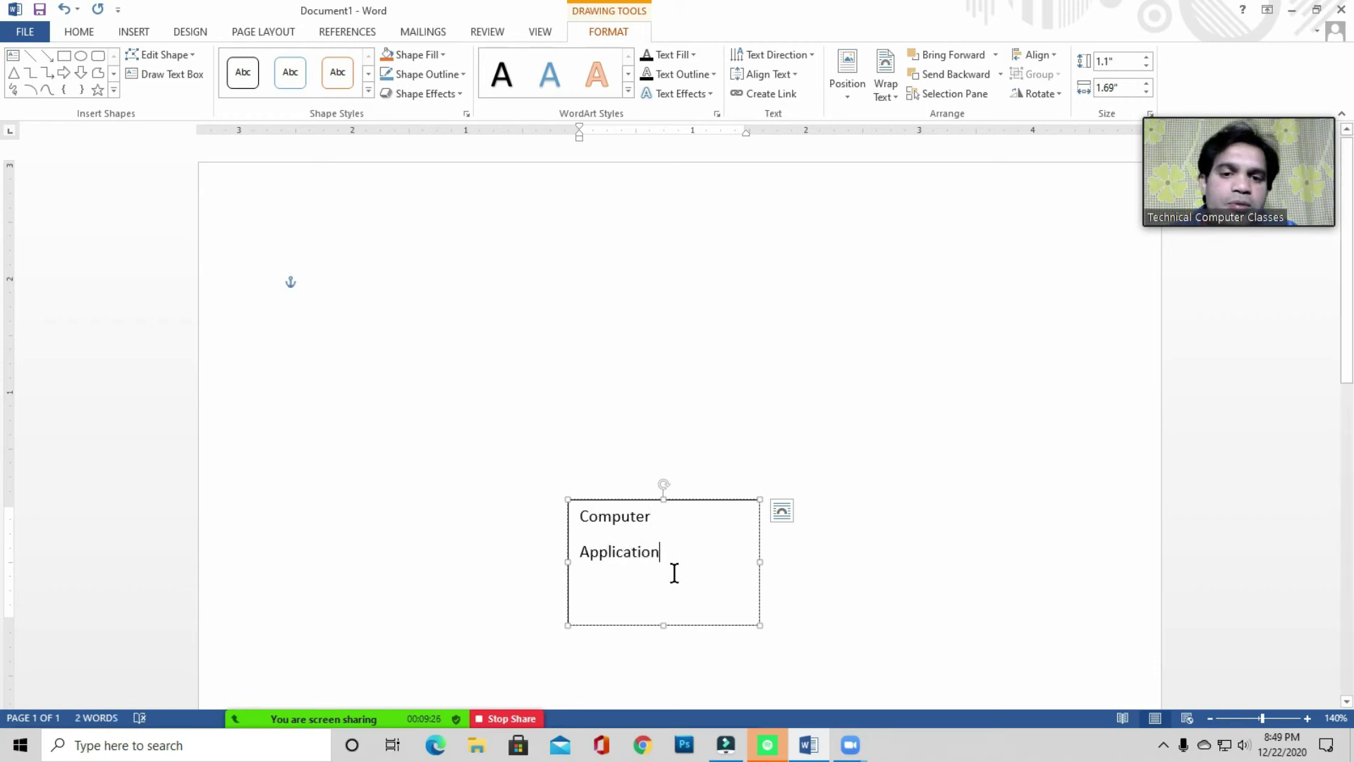
{"action": "left_click_drag", "start_coordinate": [673, 561], "coordinate": [594, 522]}
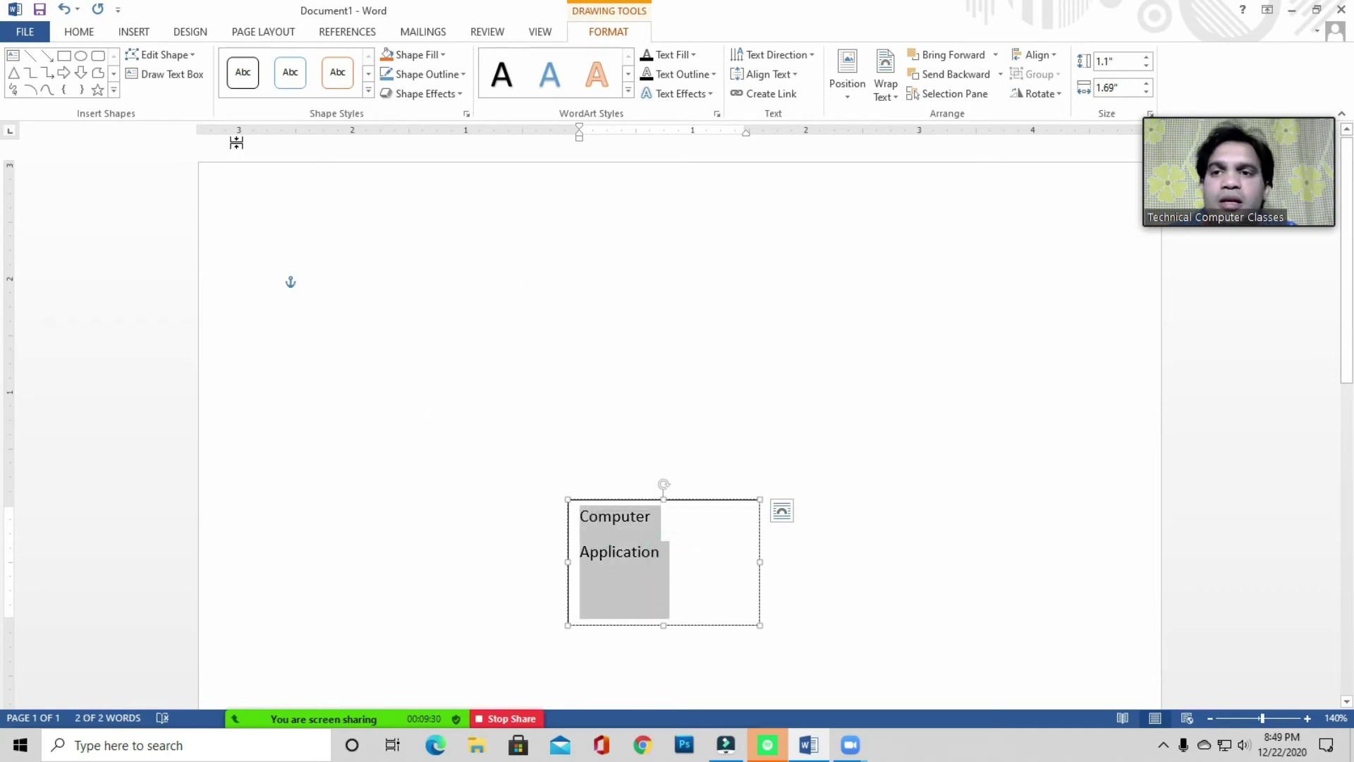
- Set the box text to single line spacing with no extra space after lines
{"action": "left_click", "coordinate": [76, 33]}
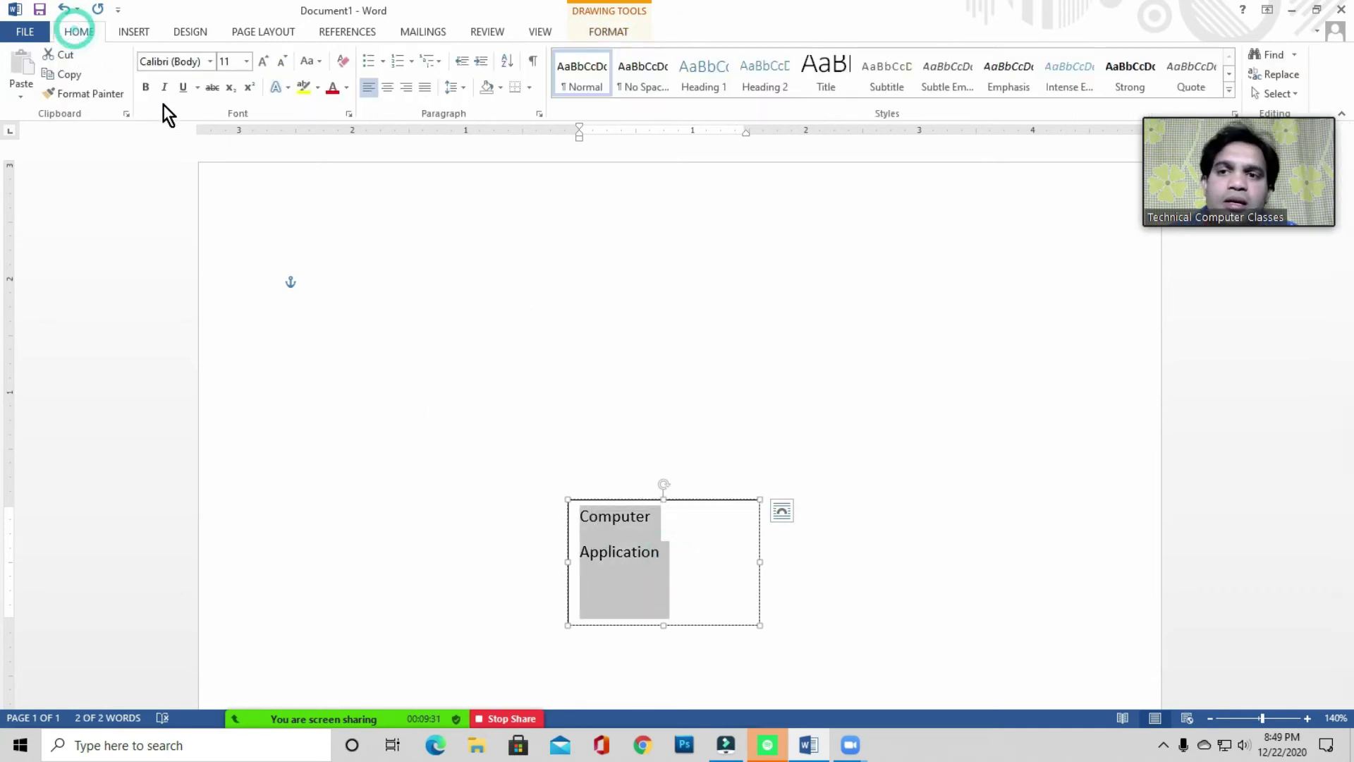
{"action": "left_click", "coordinate": [459, 92]}
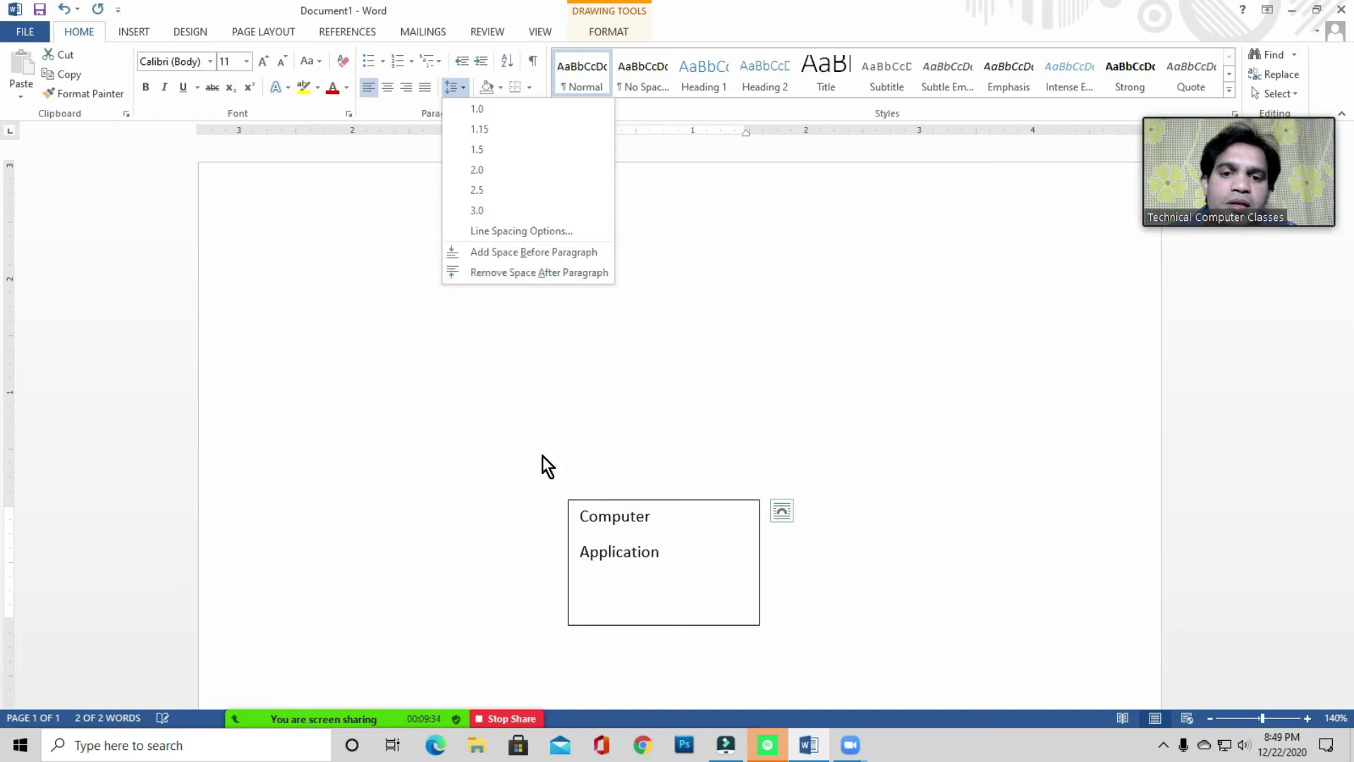
{"action": "left_click", "coordinate": [650, 532]}
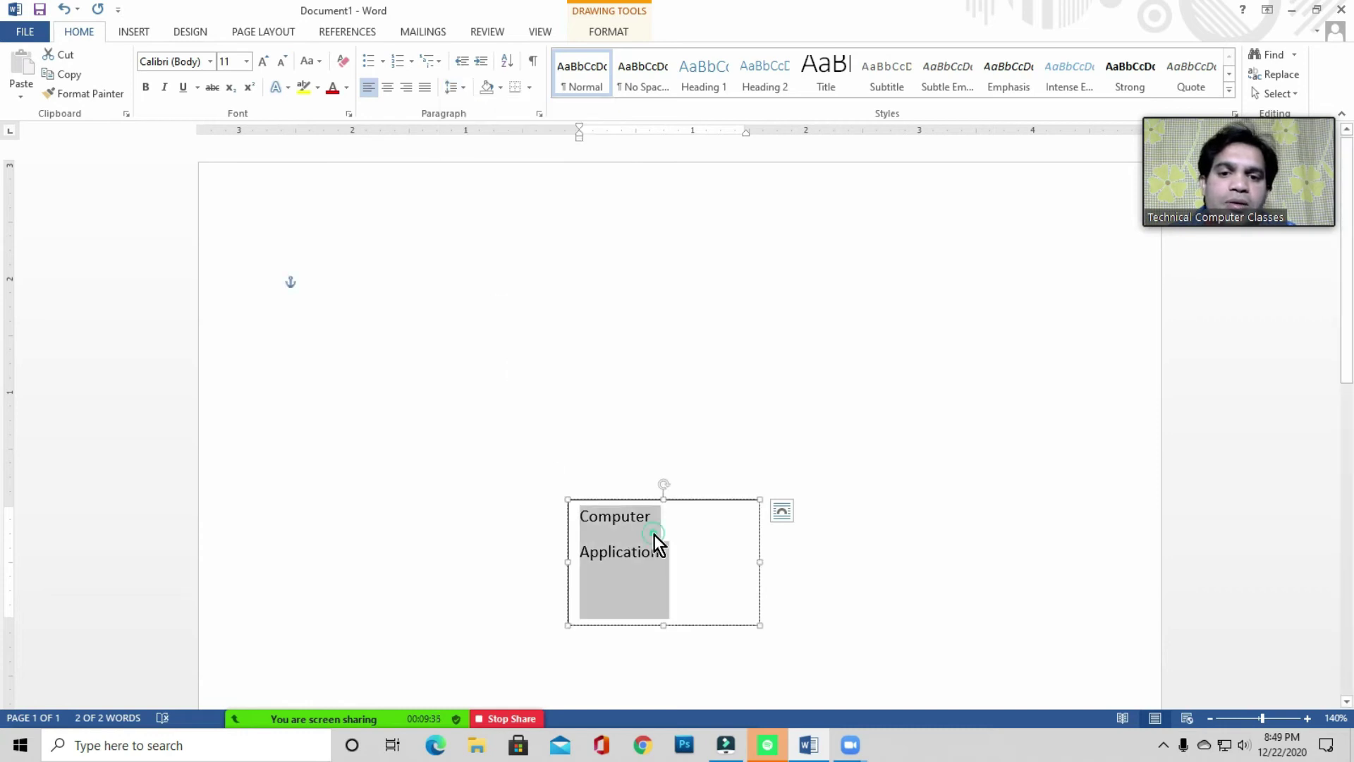
{"action": "left_click", "coordinate": [459, 91]}
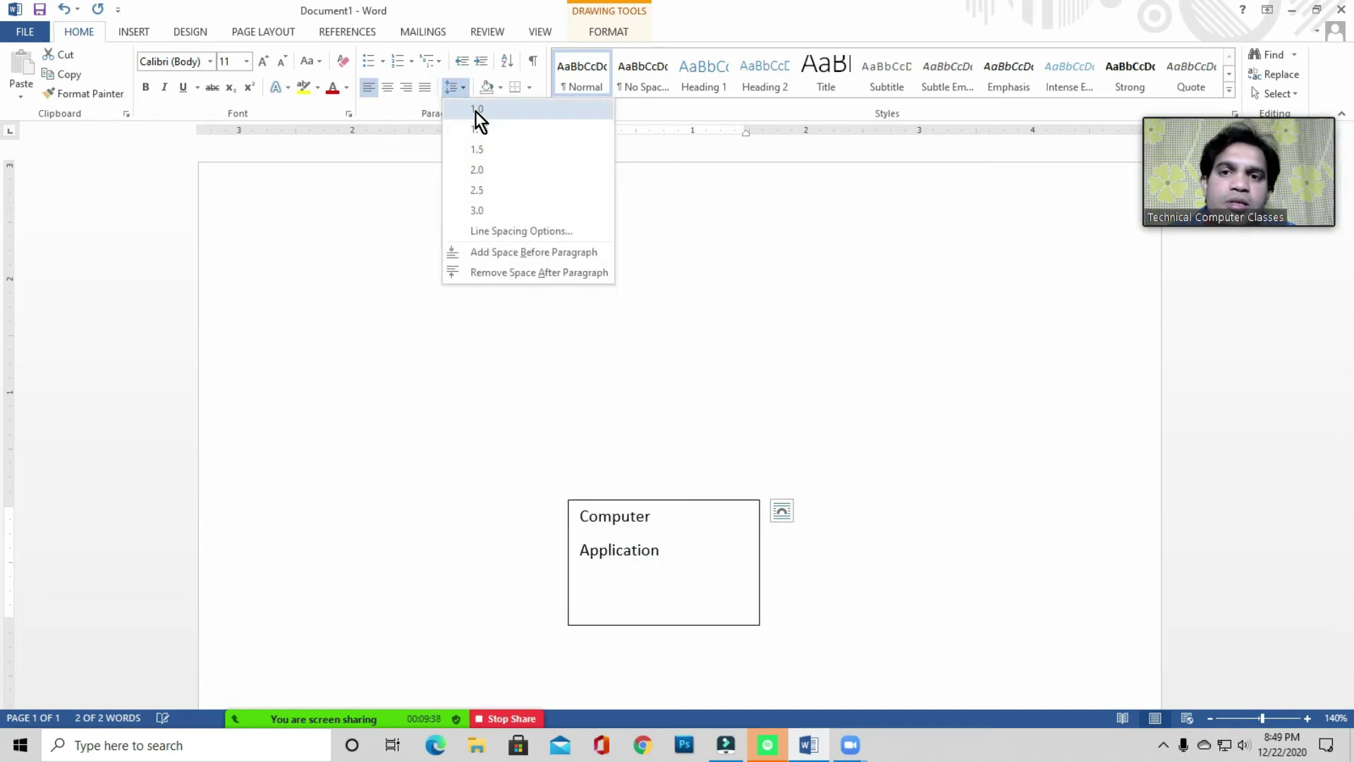
{"action": "left_click", "coordinate": [480, 110]}
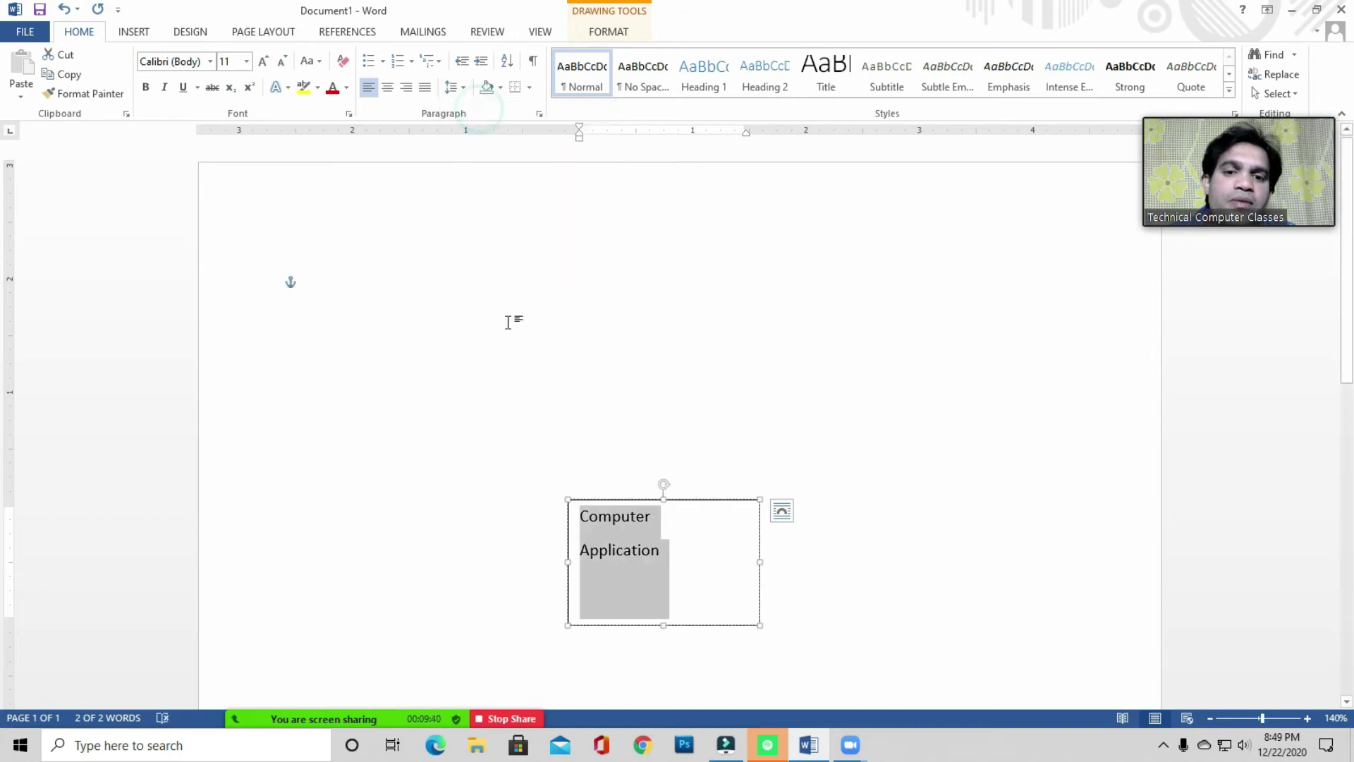
{"action": "left_click", "coordinate": [621, 549]}
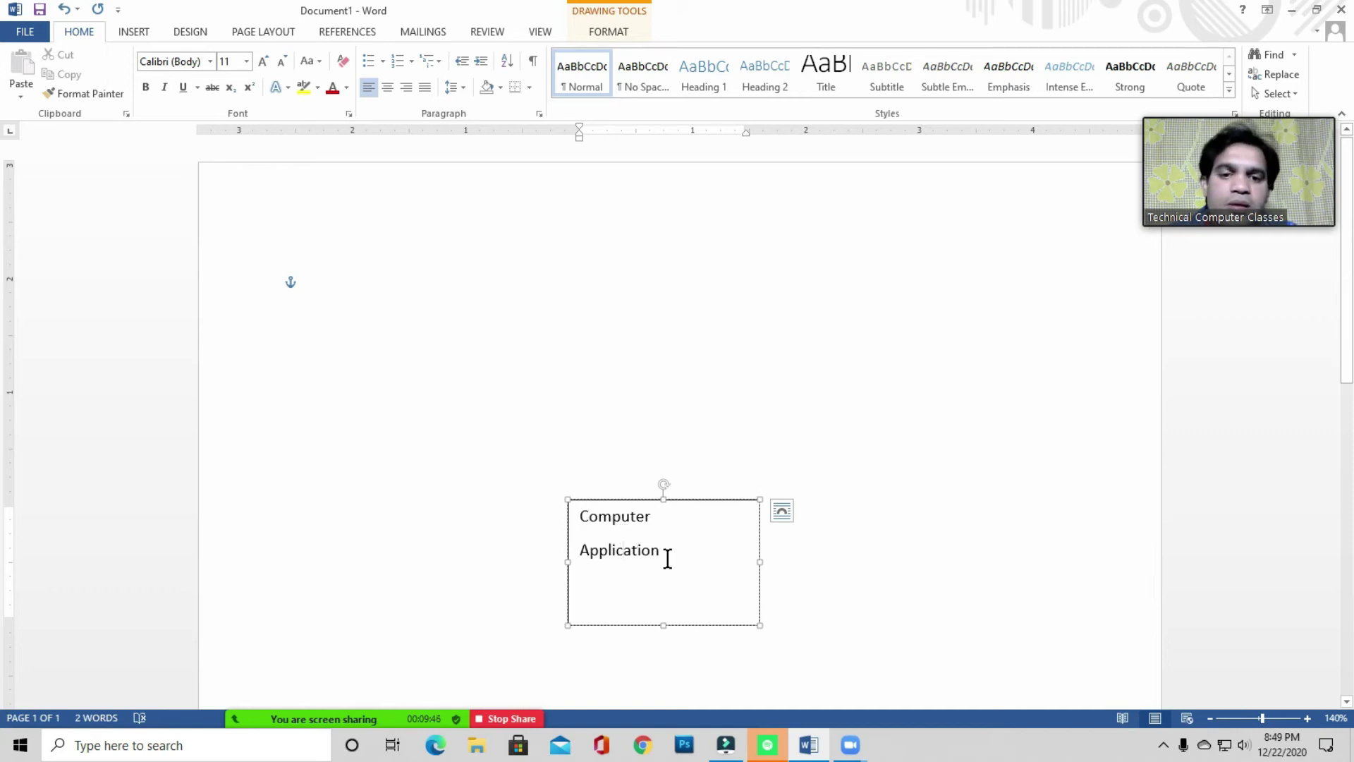
{"action": "left_click_drag", "start_coordinate": [674, 555], "coordinate": [580, 517]}
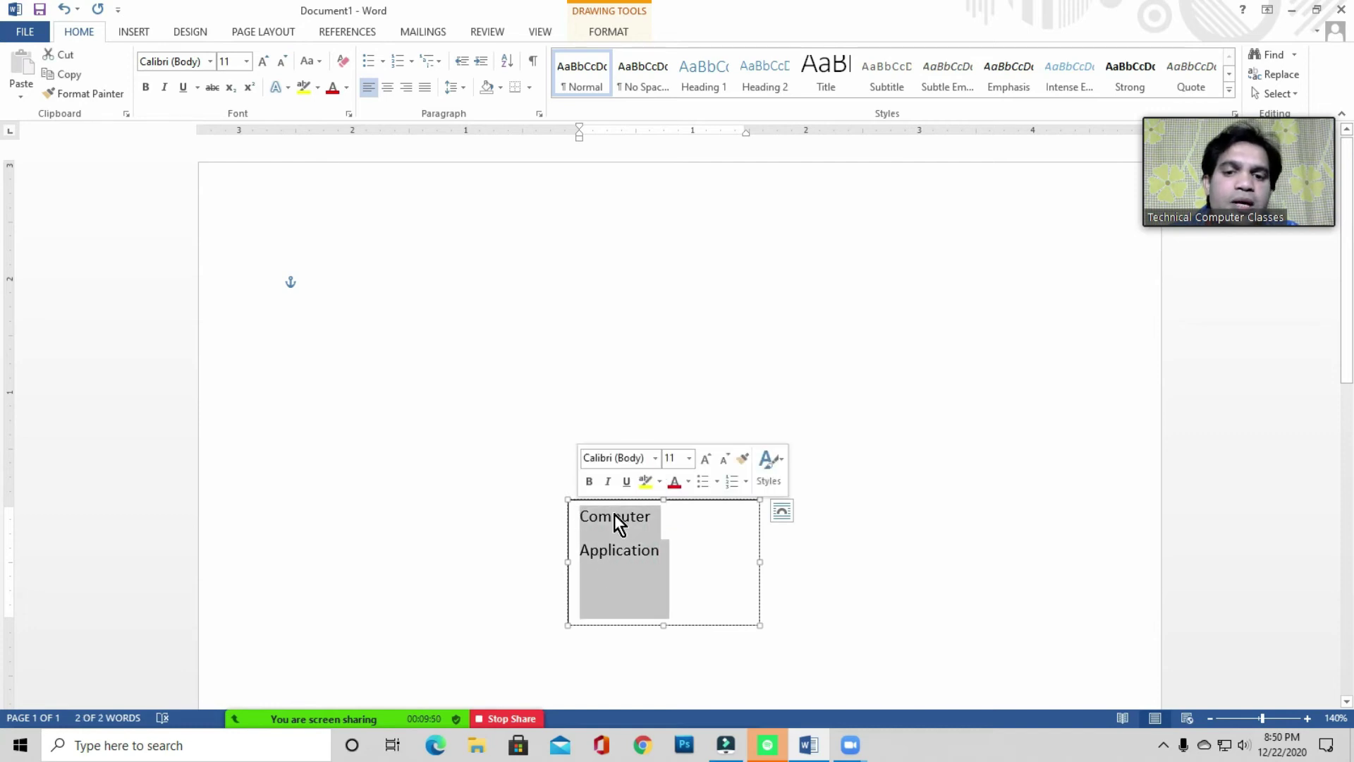
{"action": "left_click", "coordinate": [455, 88]}
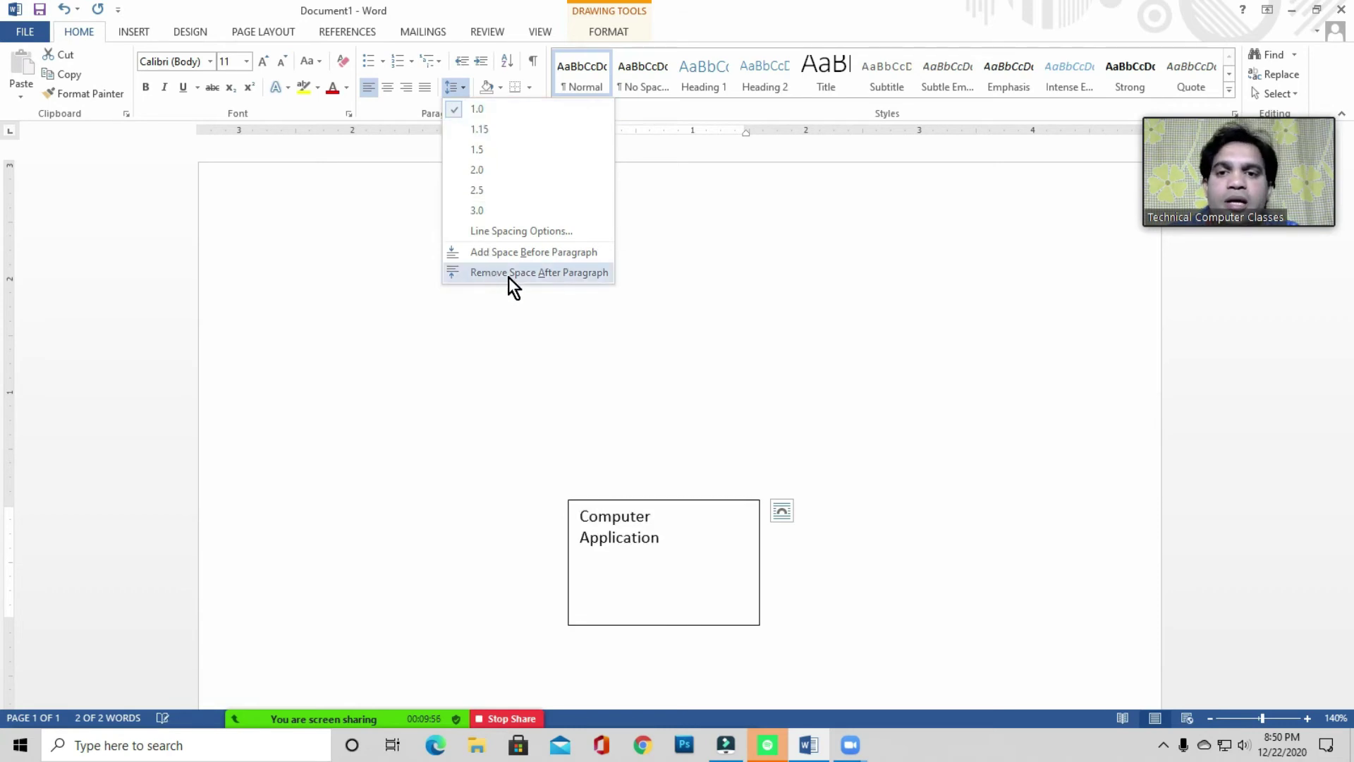
{"action": "left_click", "coordinate": [560, 274]}
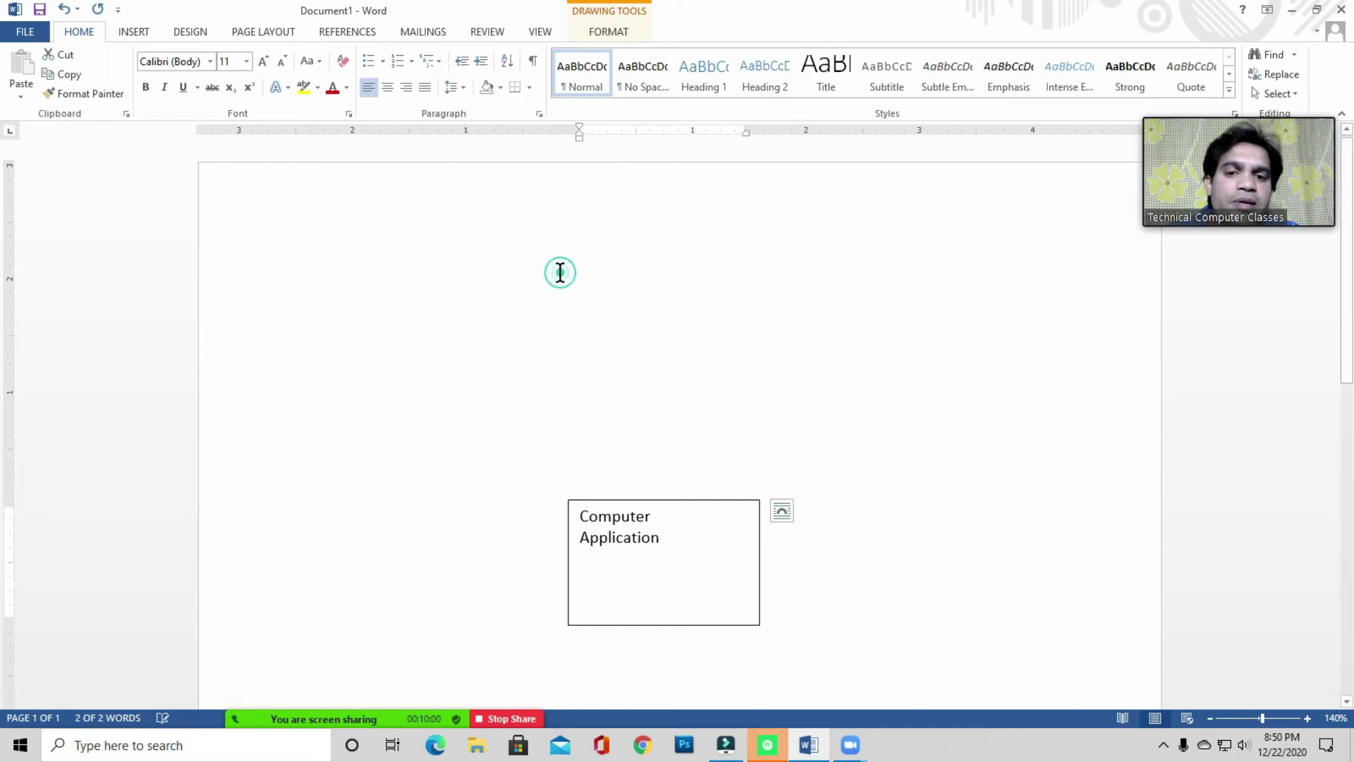
{"action": "left_click", "coordinate": [671, 542]}
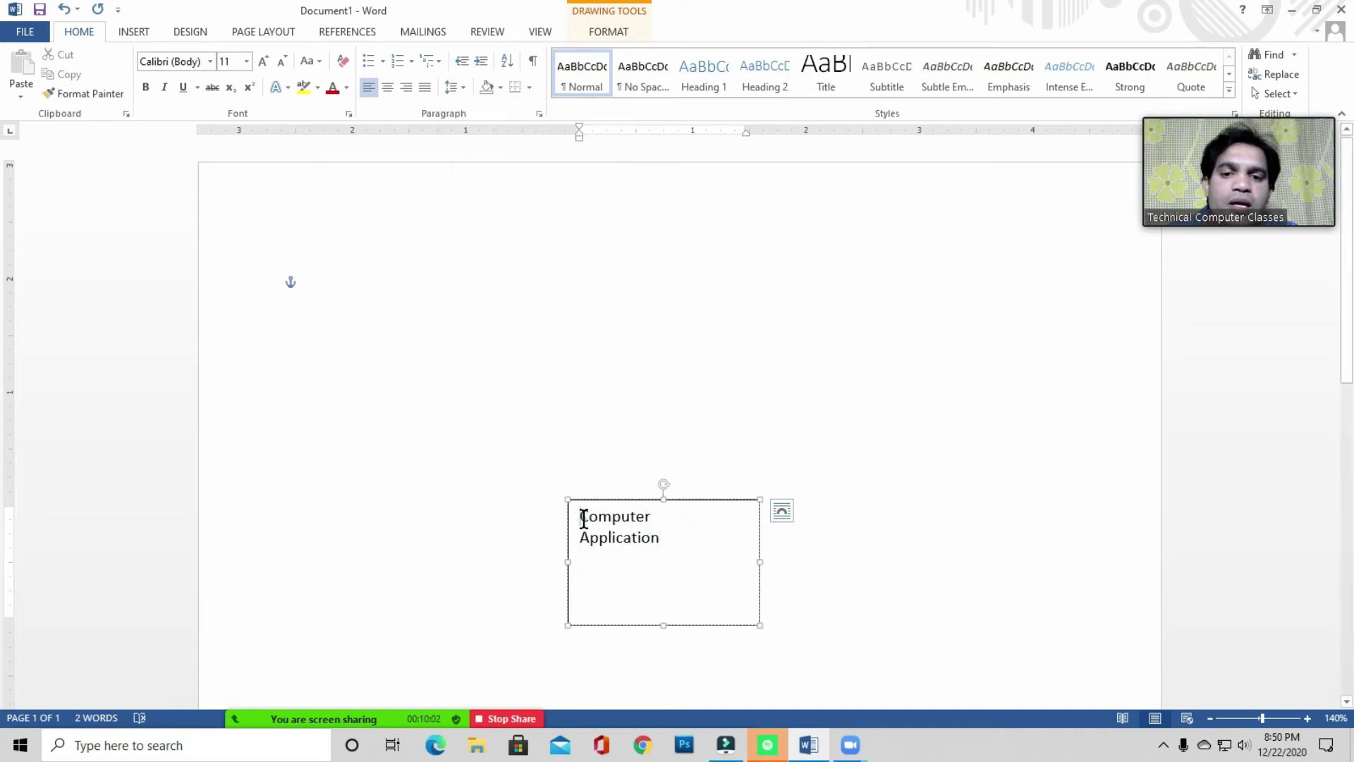
- Add two blank lines above the text, make the box taller, and centre the text
{"action": "left_click", "coordinate": [582, 520]}
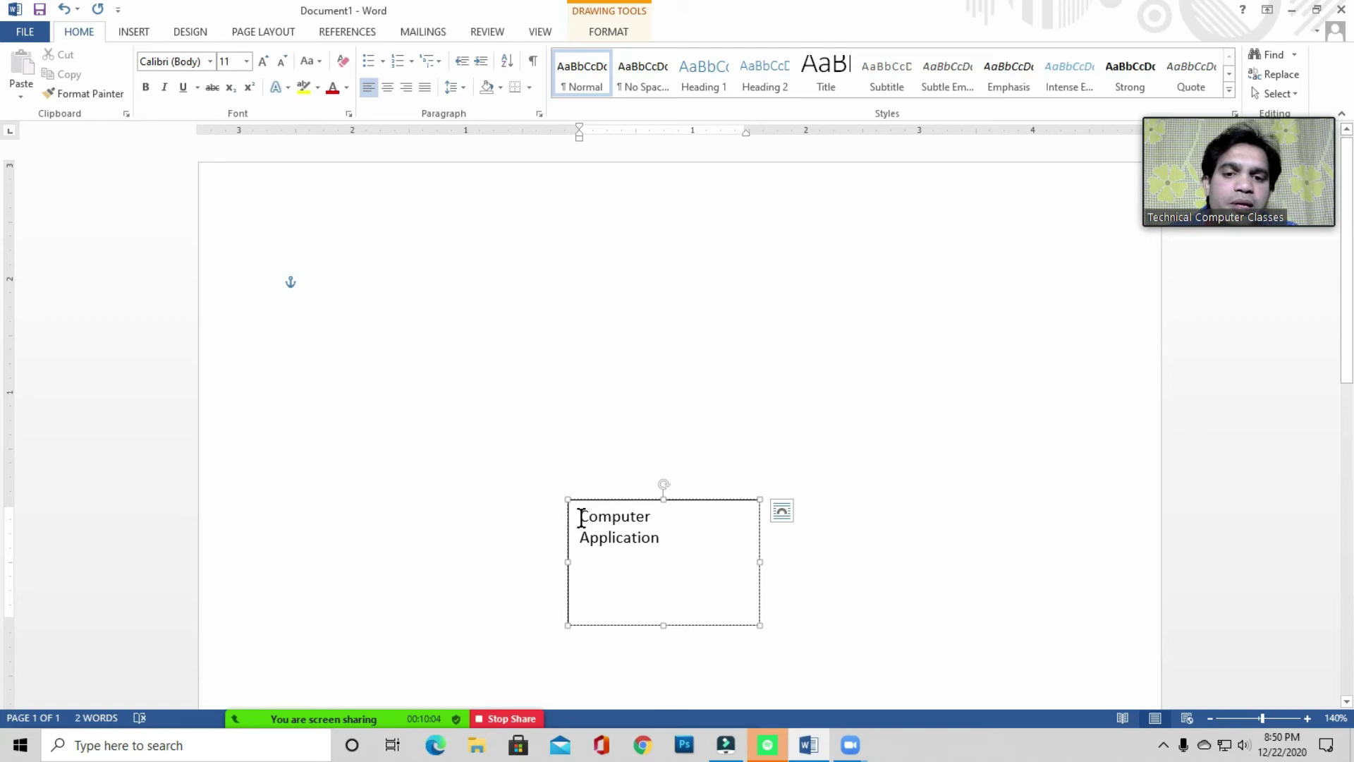
{"action": "key", "text": "Return"}
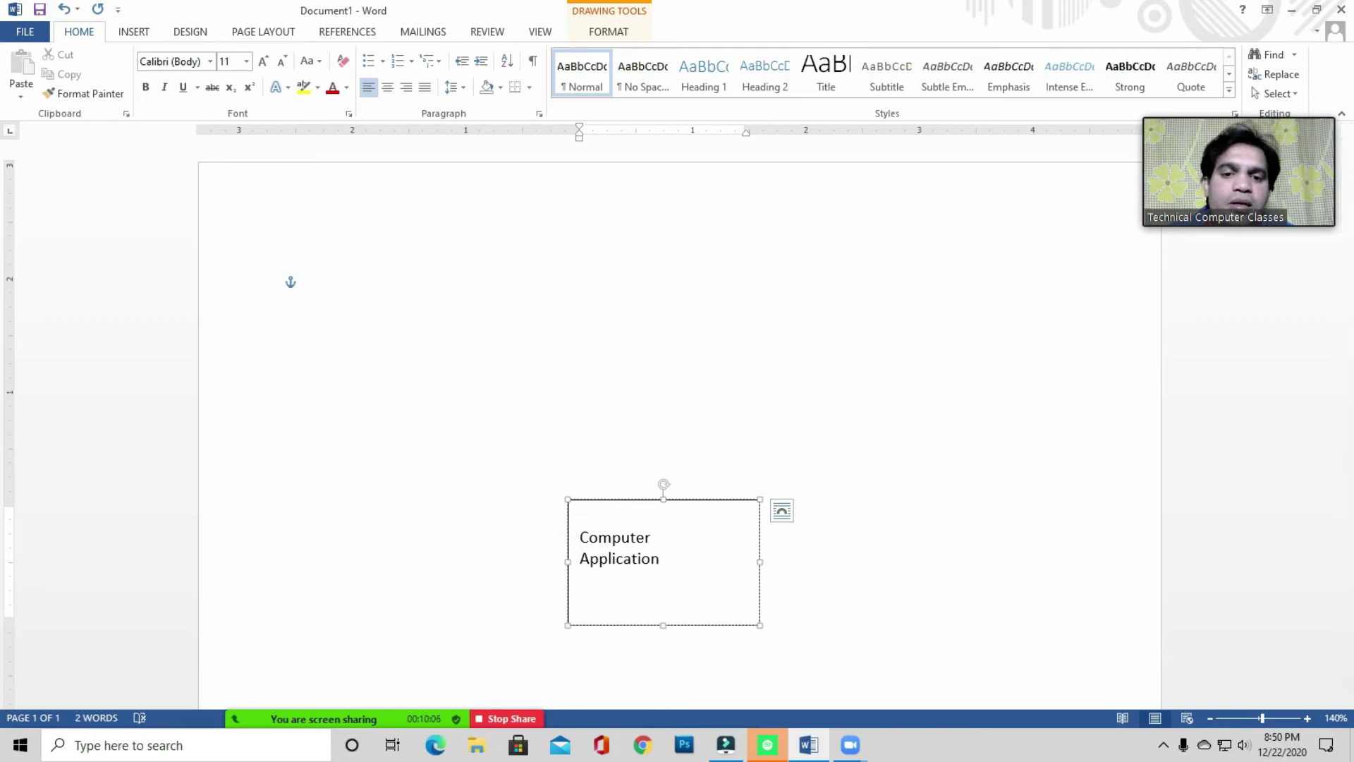
{"action": "key", "text": "Return"}
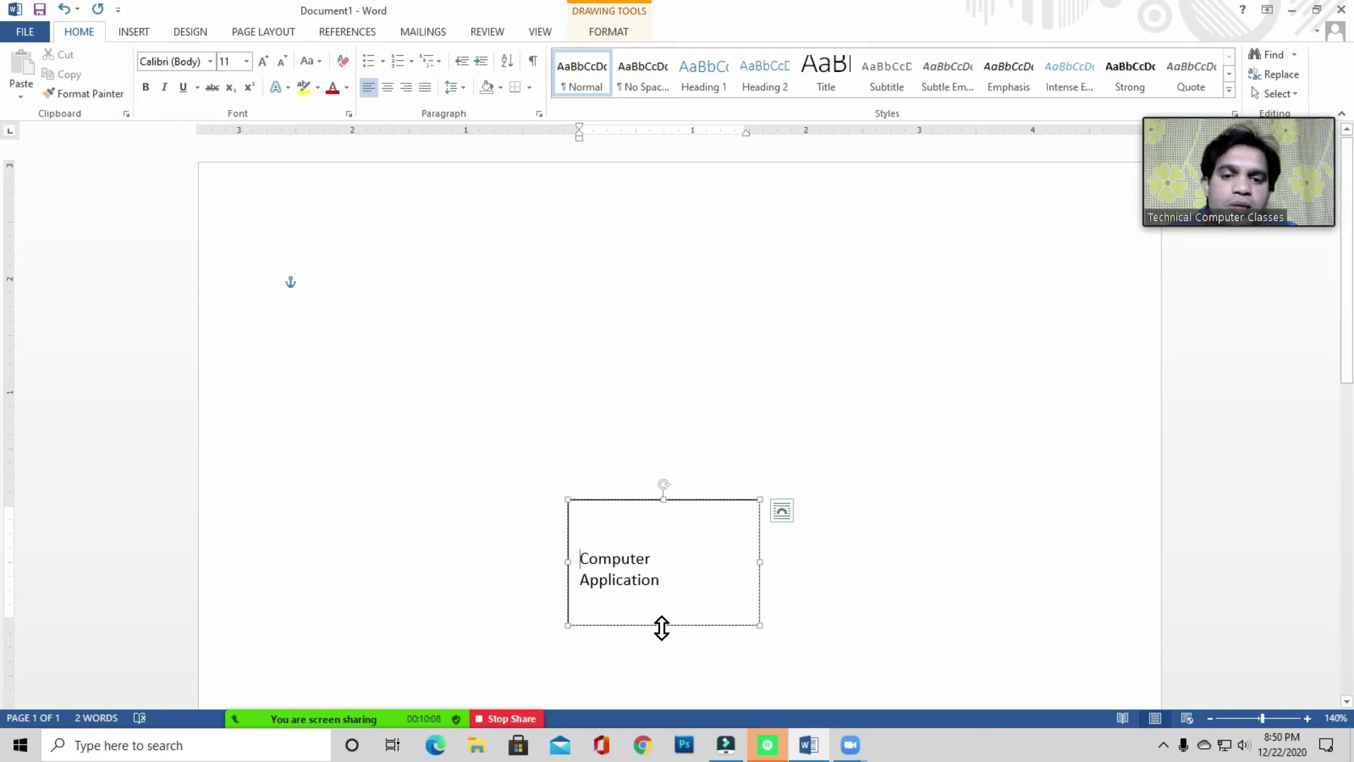
{"action": "left_click_drag", "start_coordinate": [663, 624], "coordinate": [665, 641]}
{"action": "left_click", "coordinate": [584, 557]}
{"action": "left_click_drag", "start_coordinate": [639, 565], "coordinate": [662, 592]}
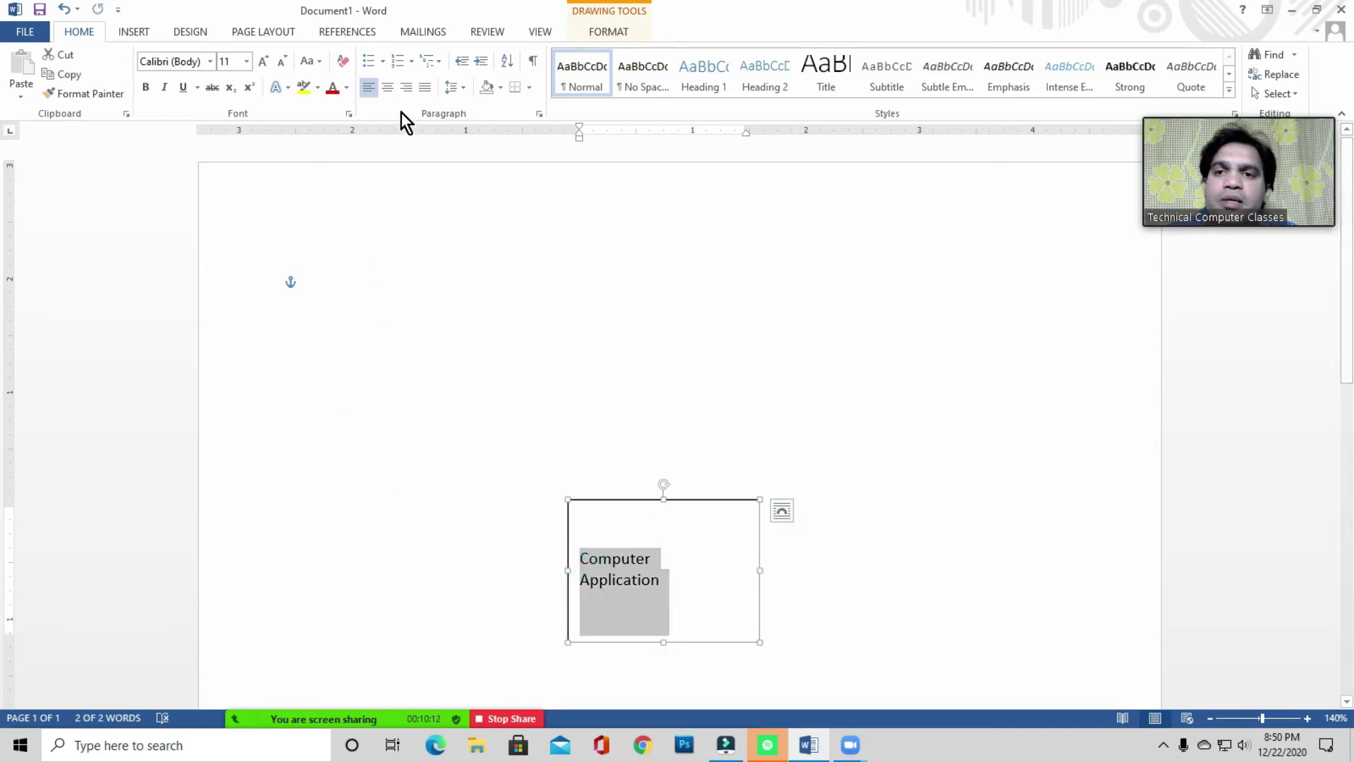
{"action": "left_click", "coordinate": [388, 87]}
{"action": "left_click", "coordinate": [883, 500]}
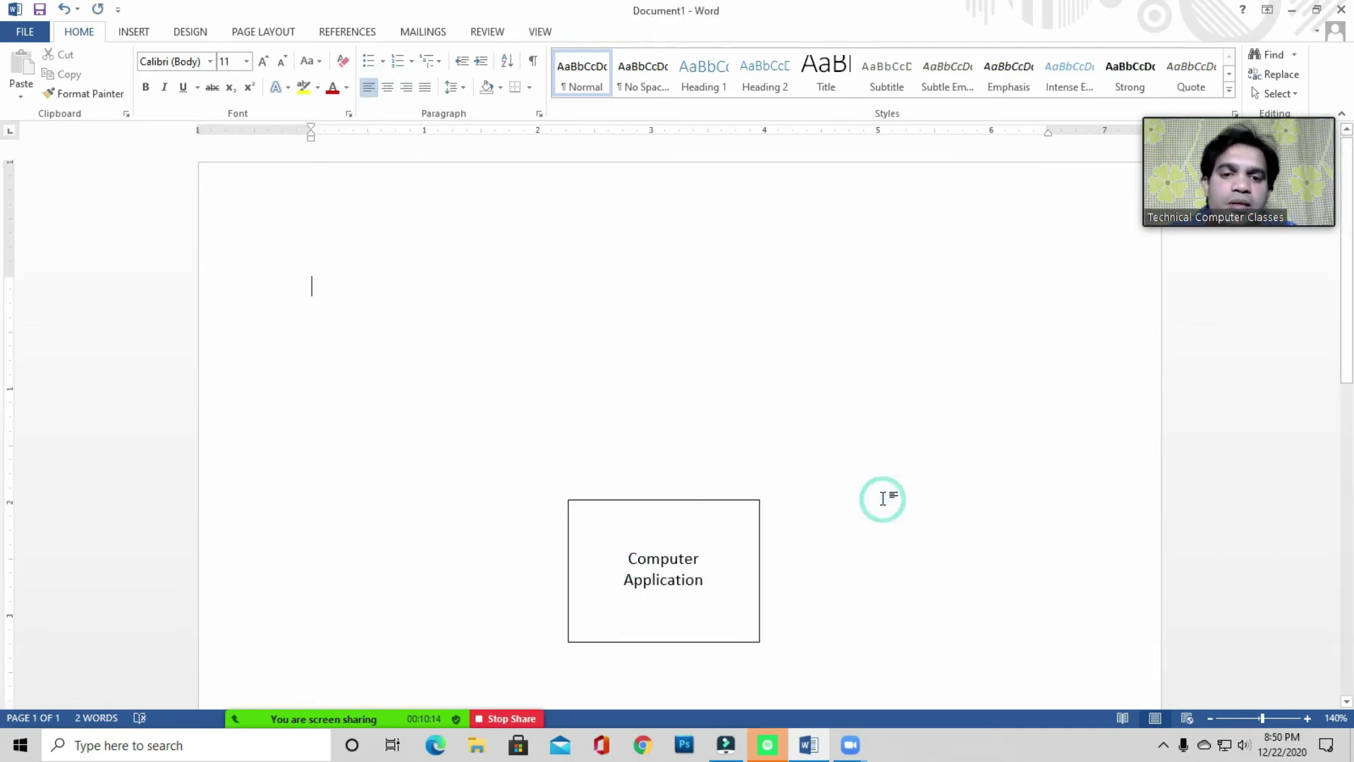
{"action": "left_click", "coordinate": [667, 578]}
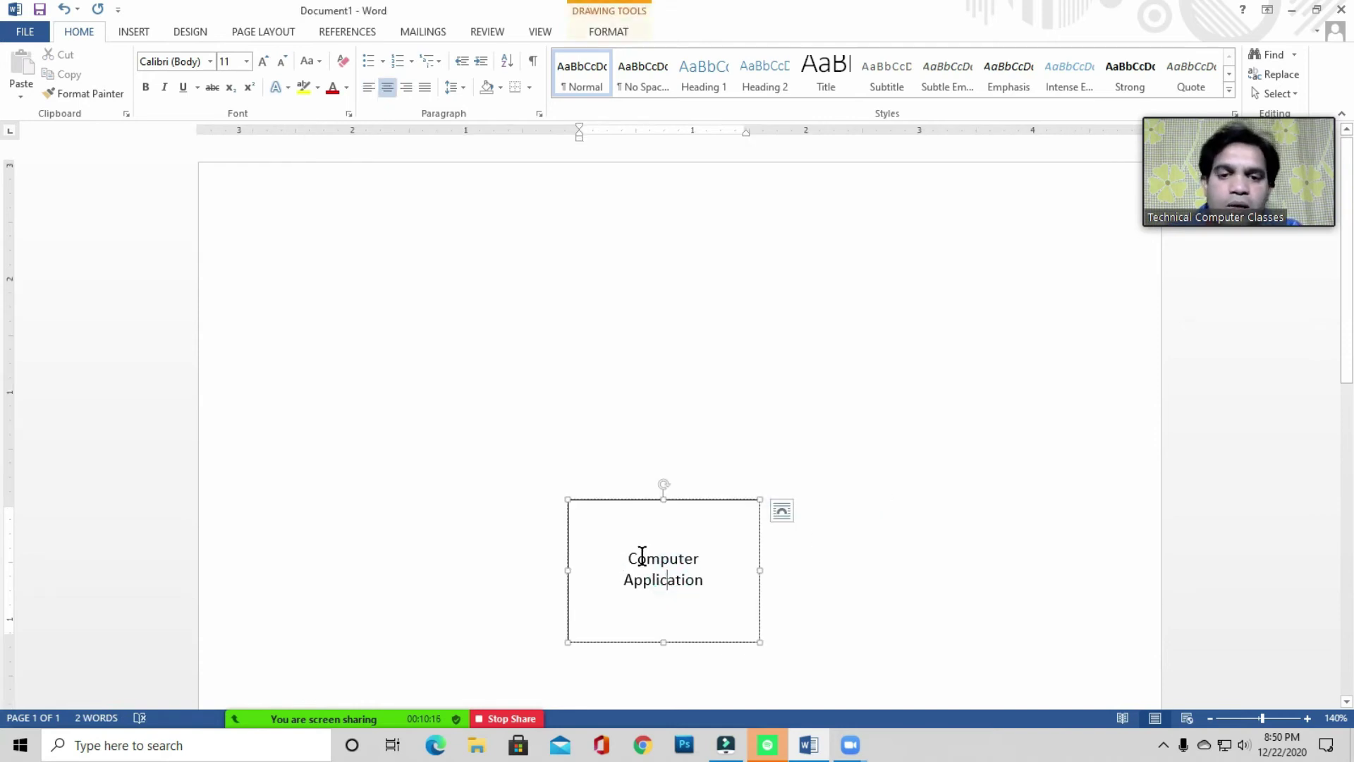
- Enlarge the box text to 16 pt and shrink the empty top line to 6 pt
{"action": "left_click_drag", "start_coordinate": [626, 562], "coordinate": [712, 589]}
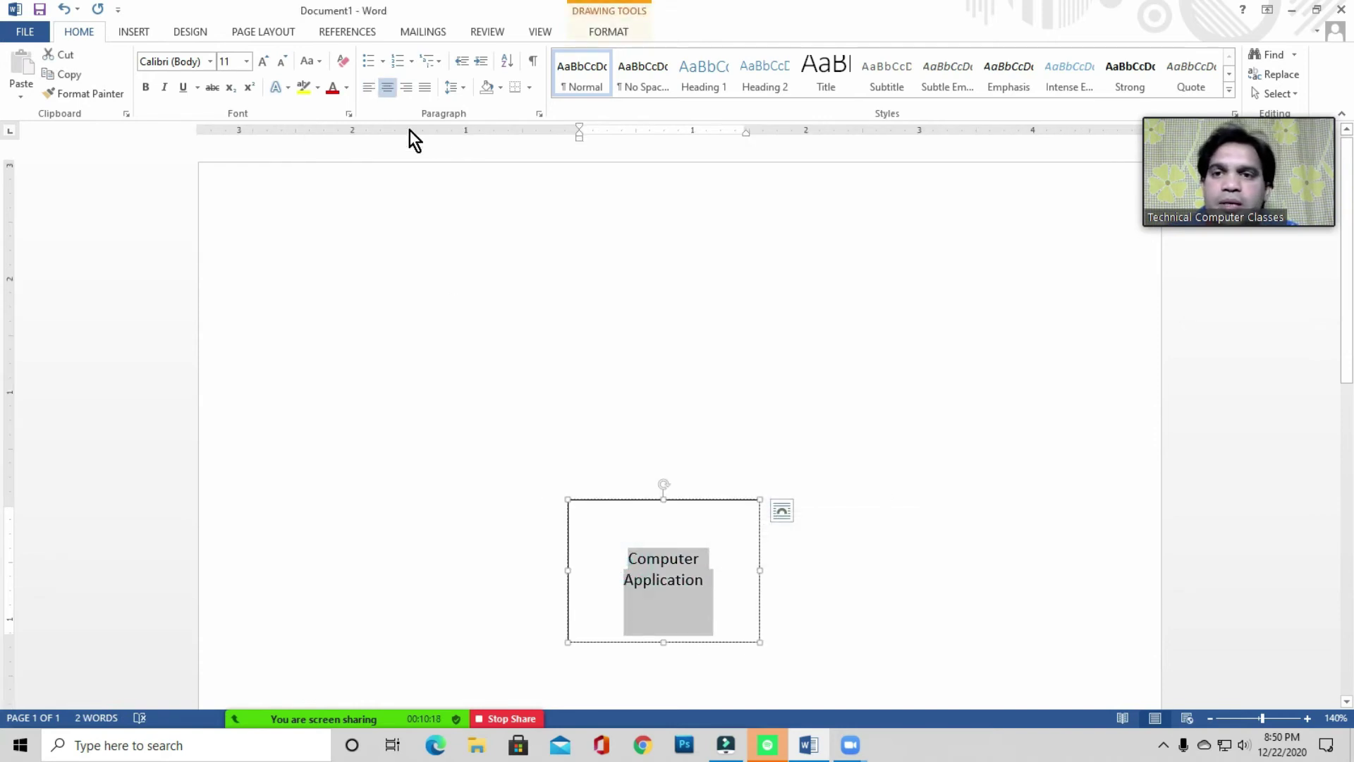
{"action": "left_click", "coordinate": [265, 63]}
{"action": "left_click", "coordinate": [264, 63]}
{"action": "left_click", "coordinate": [265, 63]}
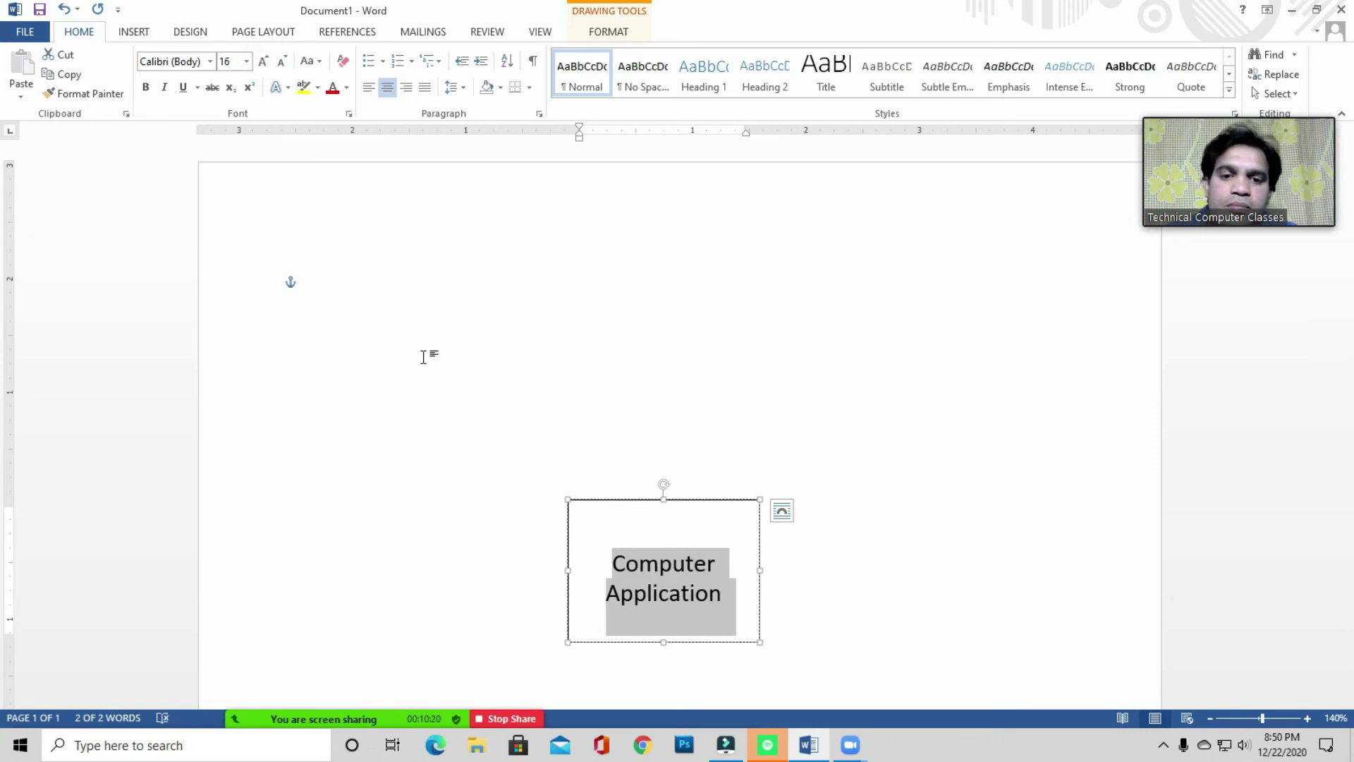
{"action": "left_click", "coordinate": [638, 533]}
{"action": "left_click", "coordinate": [580, 538]}
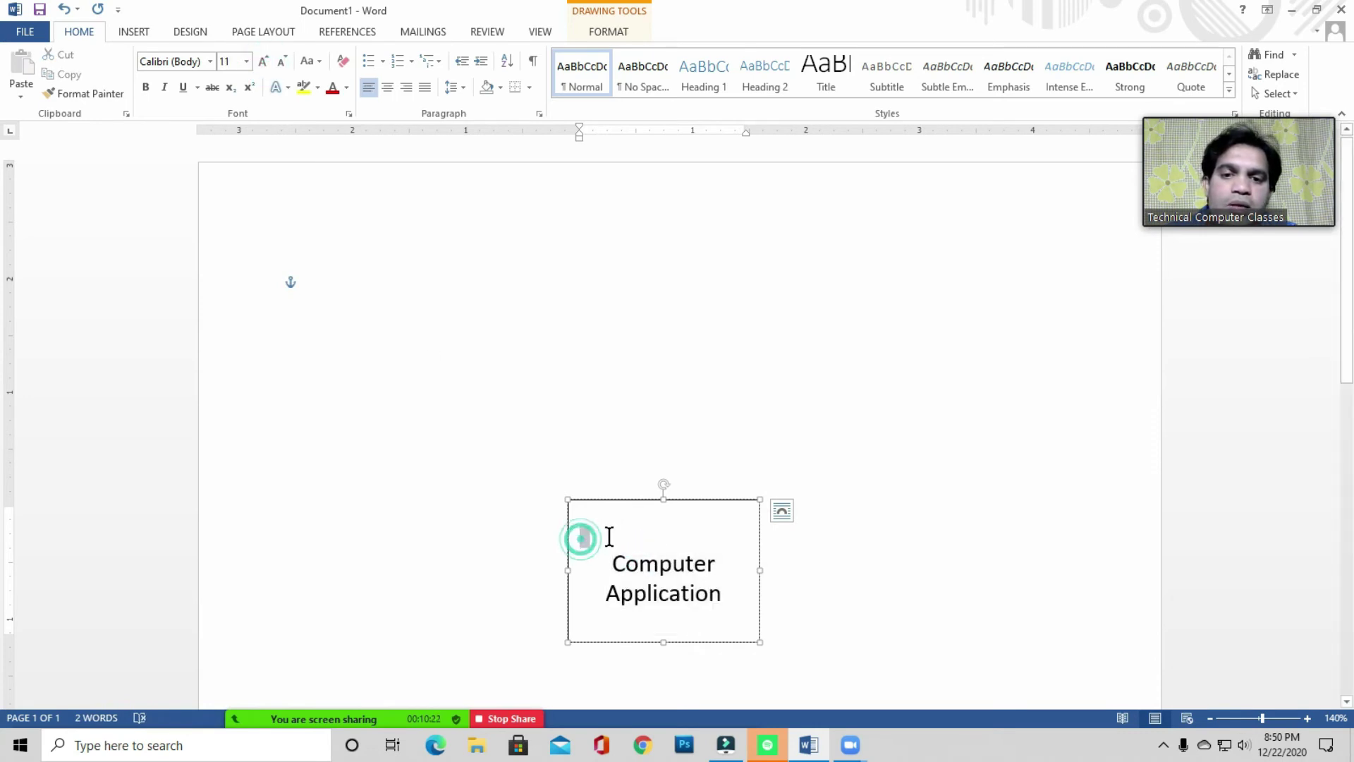
{"action": "left_click", "coordinate": [282, 62]}
{"action": "left_click", "coordinate": [282, 62]}
{"action": "left_click", "coordinate": [281, 62]}
{"action": "left_click", "coordinate": [281, 62]}
{"action": "left_click", "coordinate": [281, 62]}
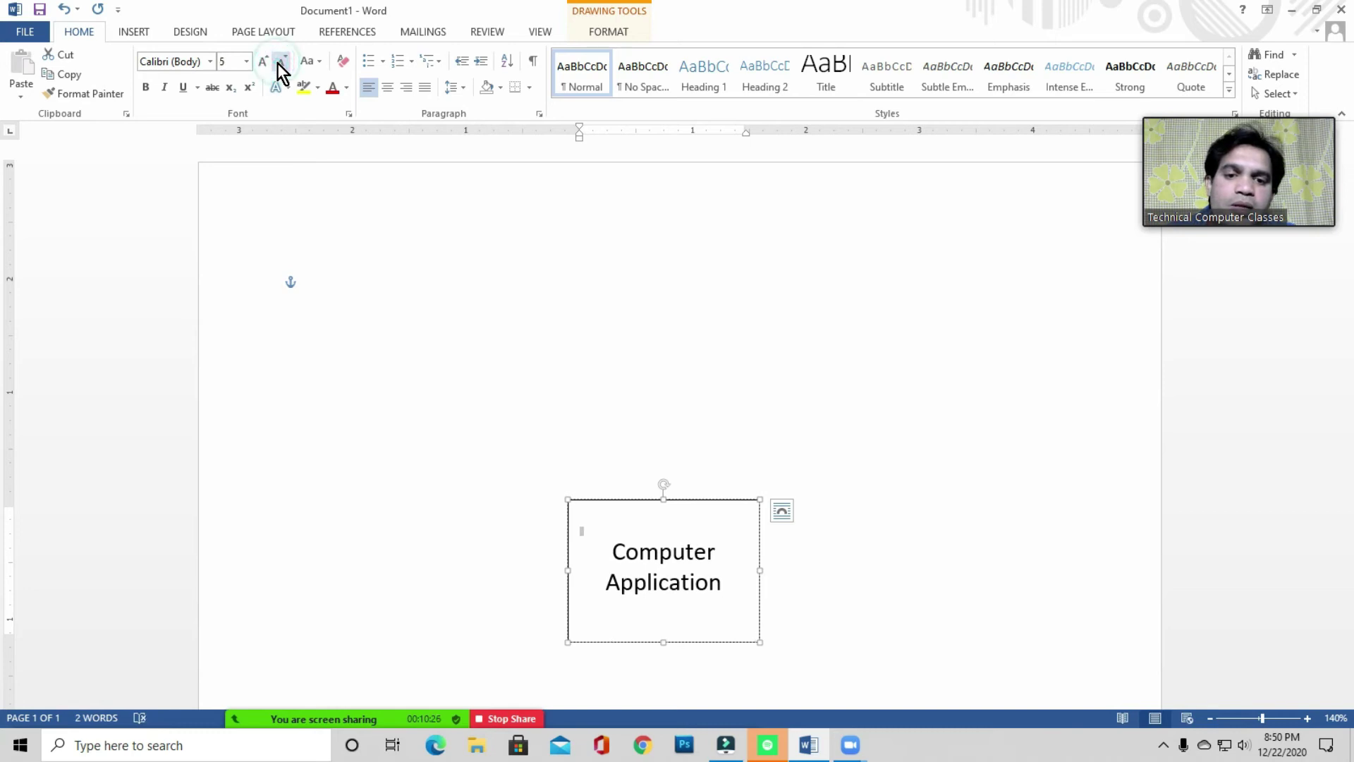
{"action": "left_click", "coordinate": [679, 574]}
{"action": "left_click", "coordinate": [676, 526]}
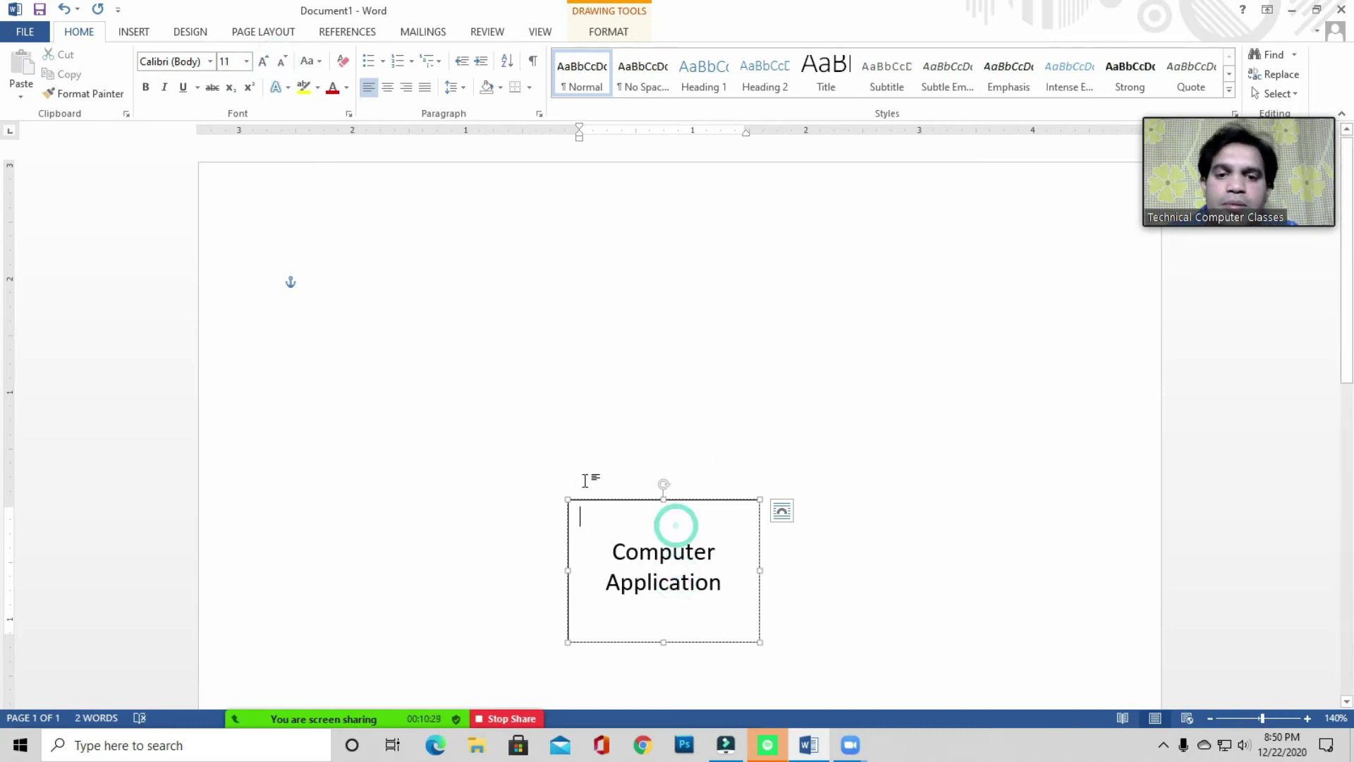
{"action": "left_click", "coordinate": [137, 32]}
- Draw two straight lines from the box top: one diagonal up-left, one vertical
{"action": "left_click", "coordinate": [260, 93]}
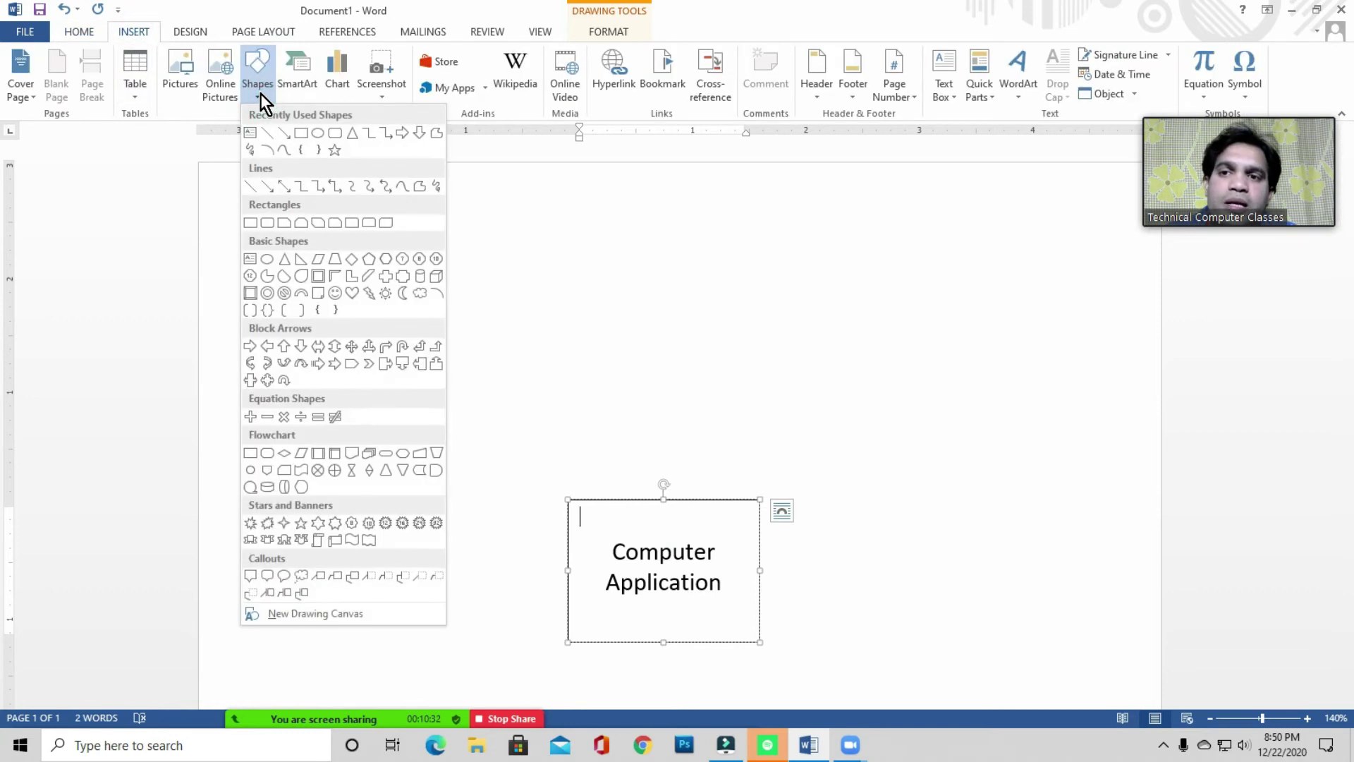
{"action": "left_click", "coordinate": [268, 134]}
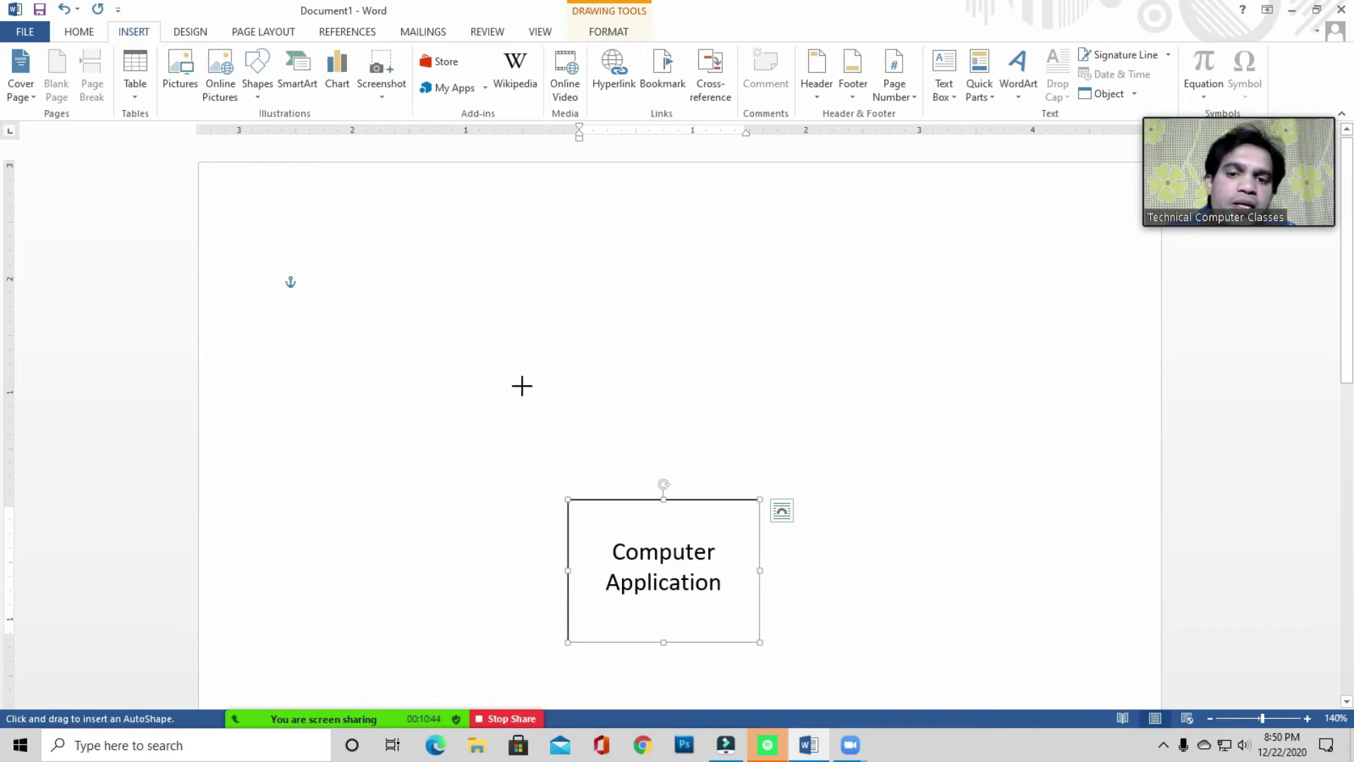
{"action": "left_click_drag", "start_coordinate": [568, 498], "coordinate": [473, 392]}
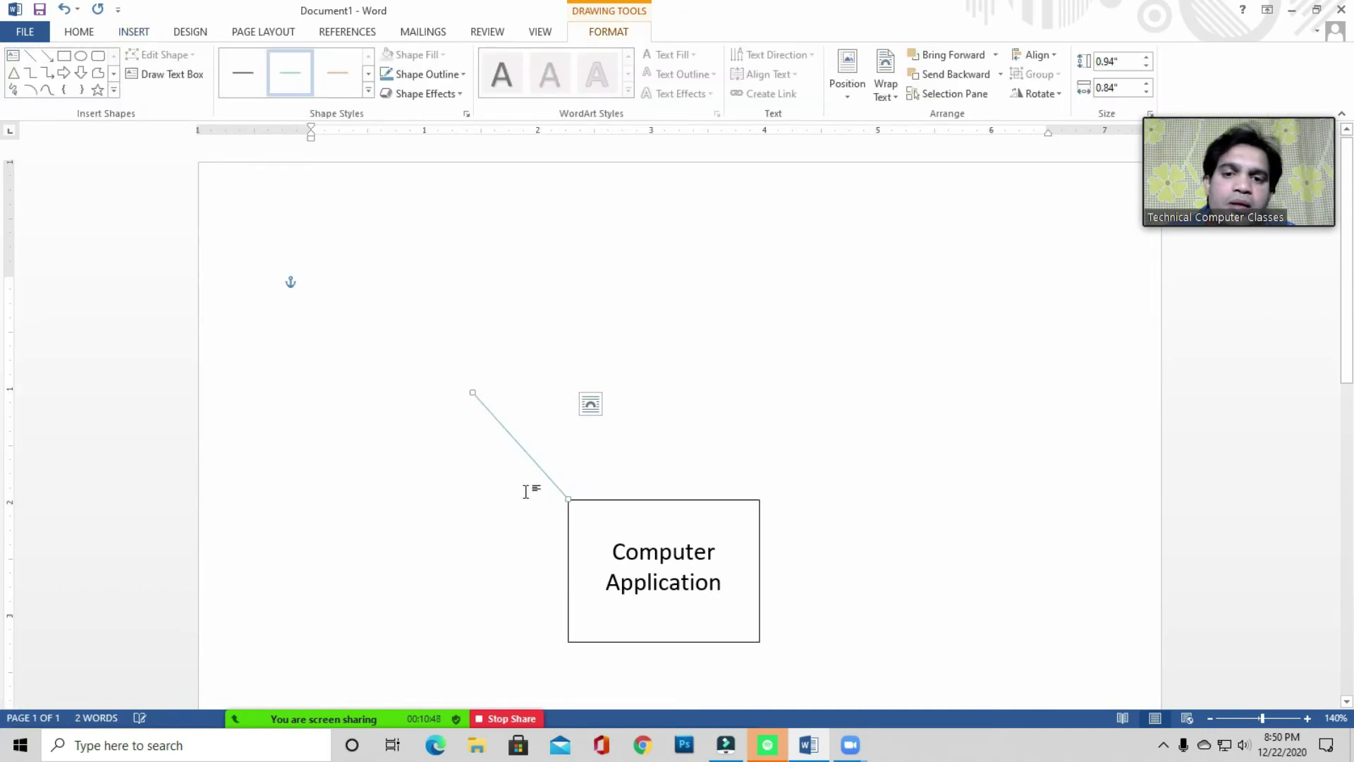
{"action": "left_click", "coordinate": [665, 536]}
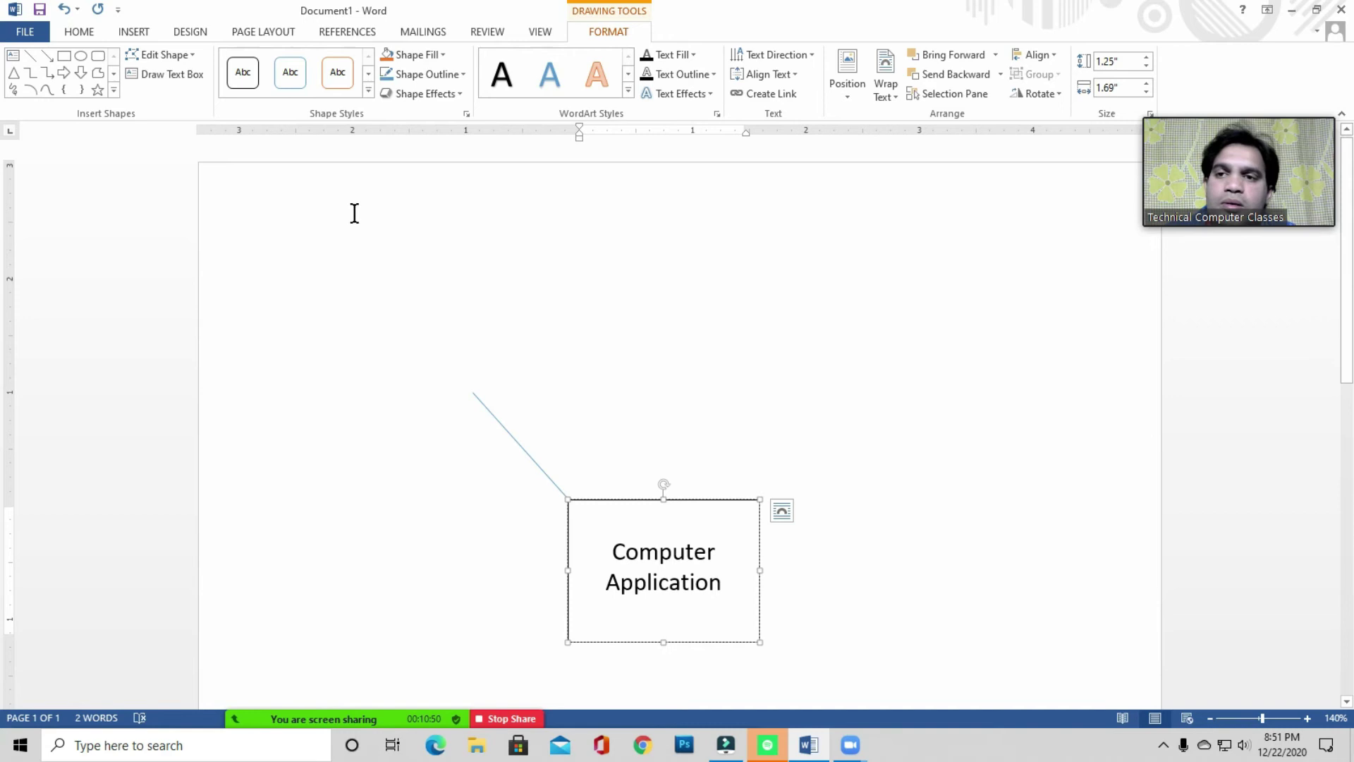
{"action": "left_click", "coordinate": [29, 55]}
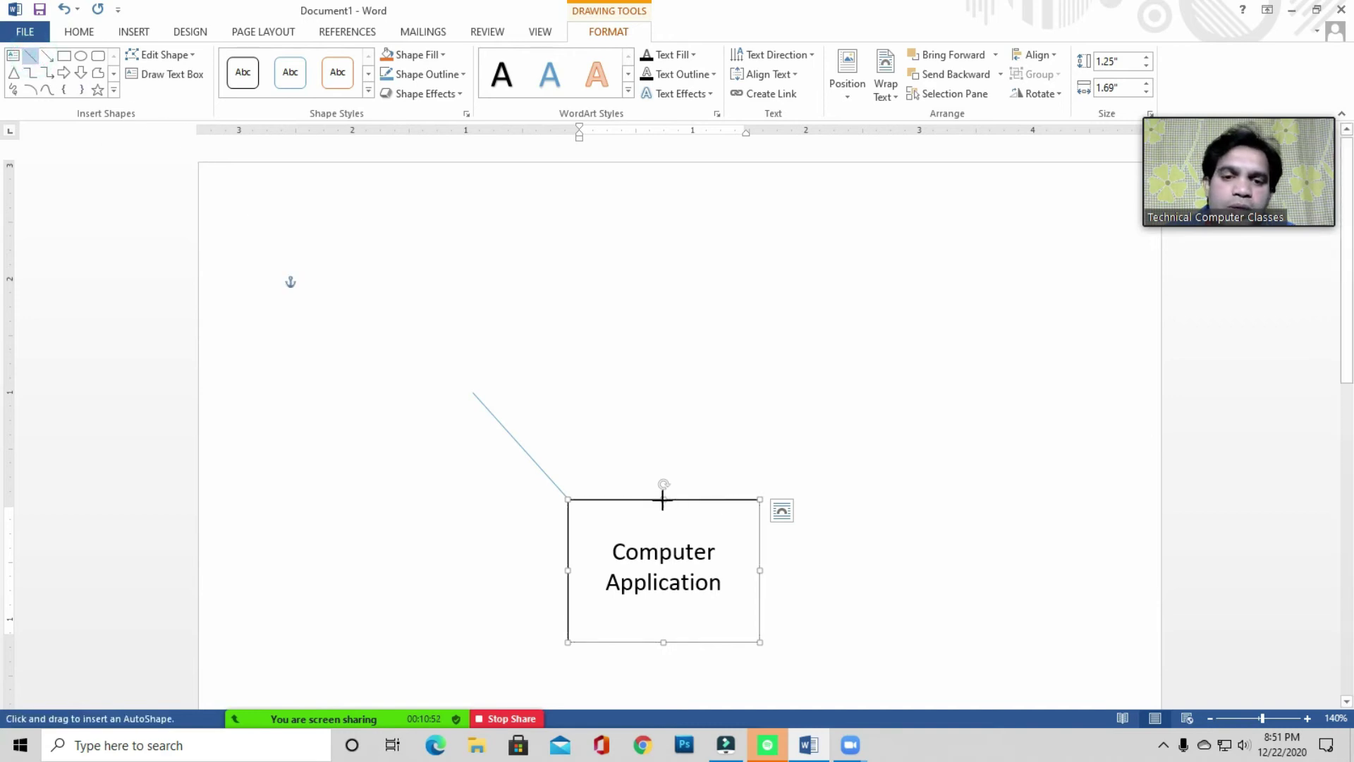
{"action": "left_click_drag", "start_coordinate": [664, 499], "coordinate": [665, 368]}
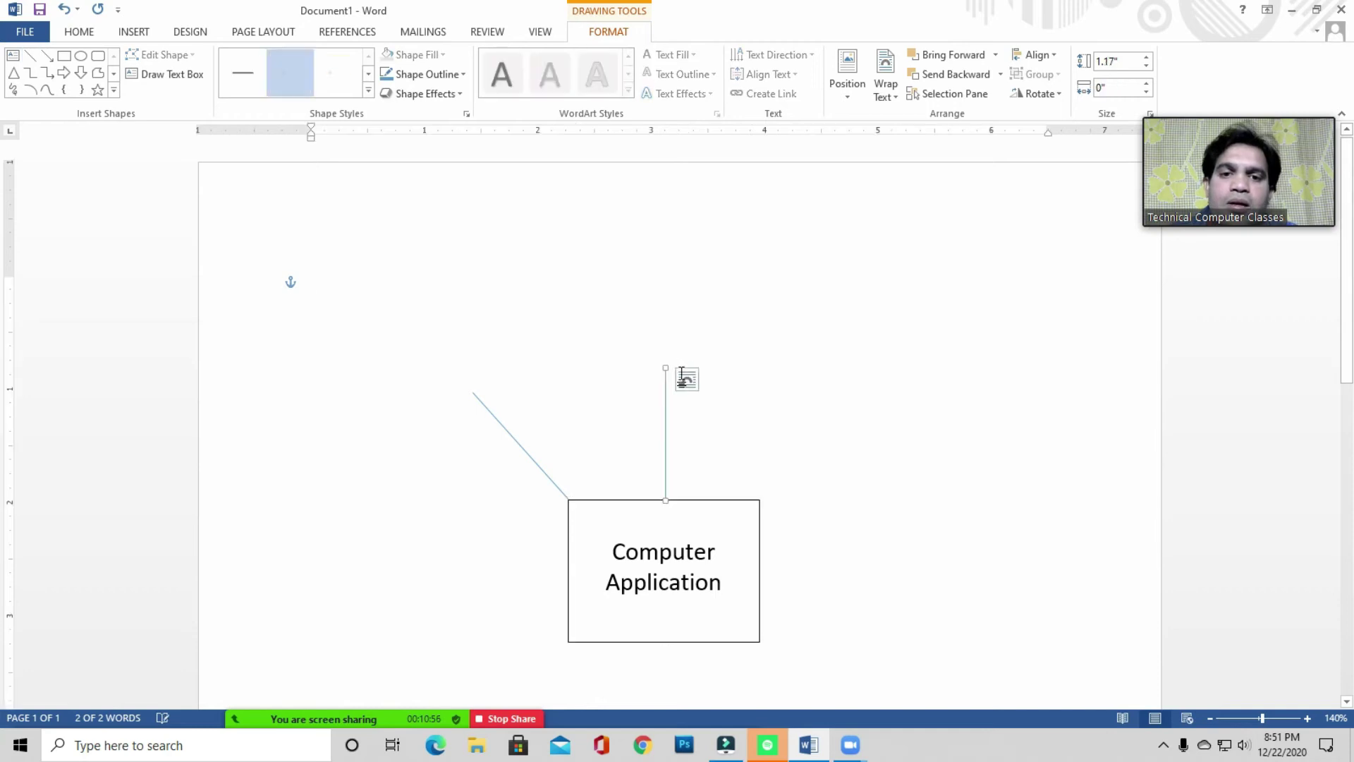
- Make the diagonal line black and set its outline weight
{"action": "left_click", "coordinate": [519, 443]}
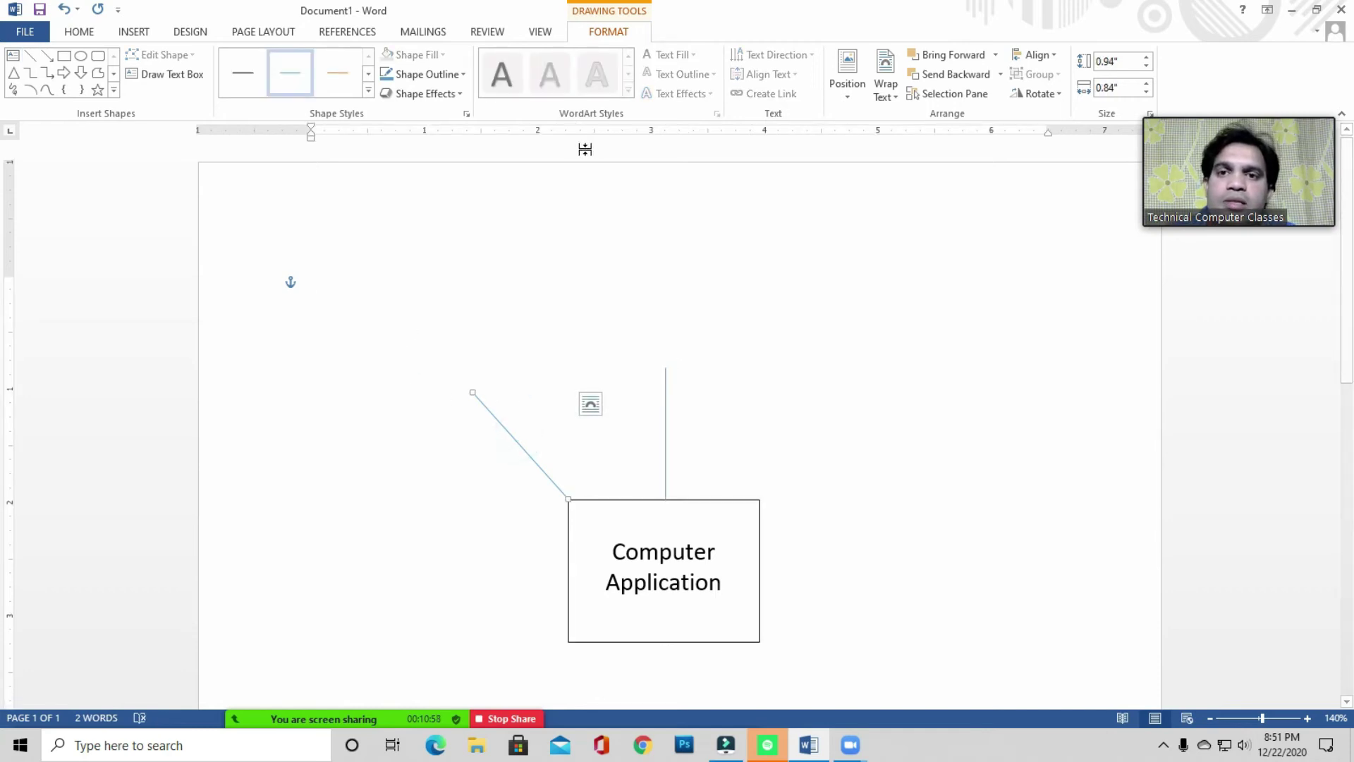
{"action": "left_click", "coordinate": [454, 75]}
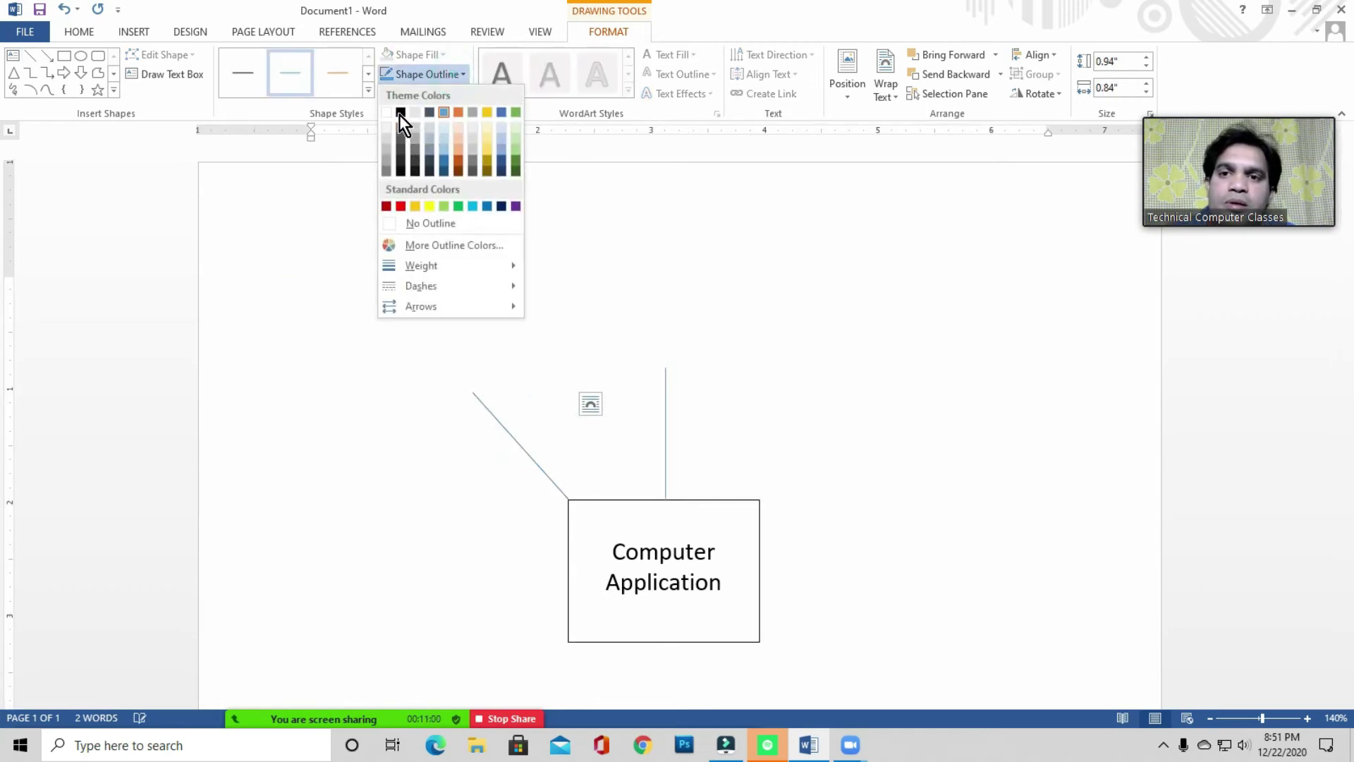
{"action": "left_click", "coordinate": [400, 112]}
{"action": "left_click", "coordinate": [435, 74]}
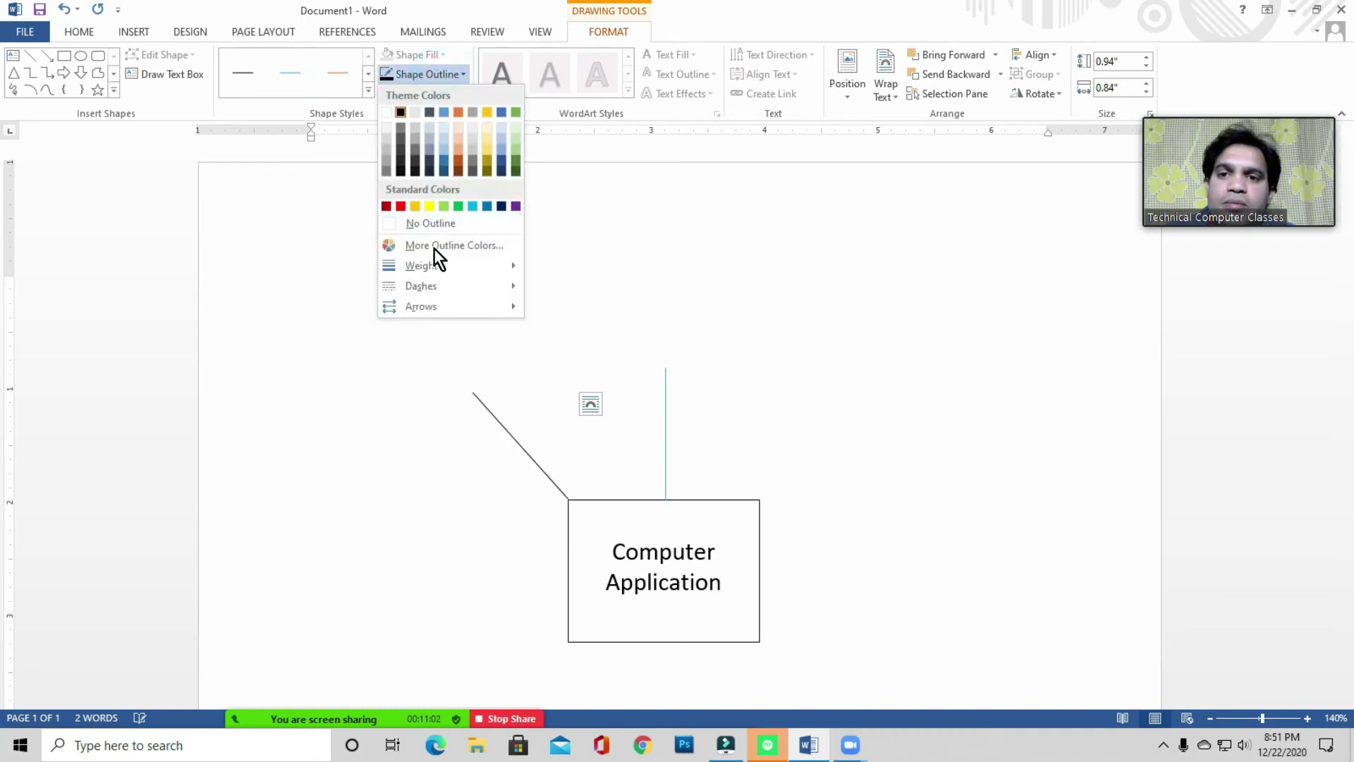
{"action": "mouse_move", "coordinate": [434, 265]}
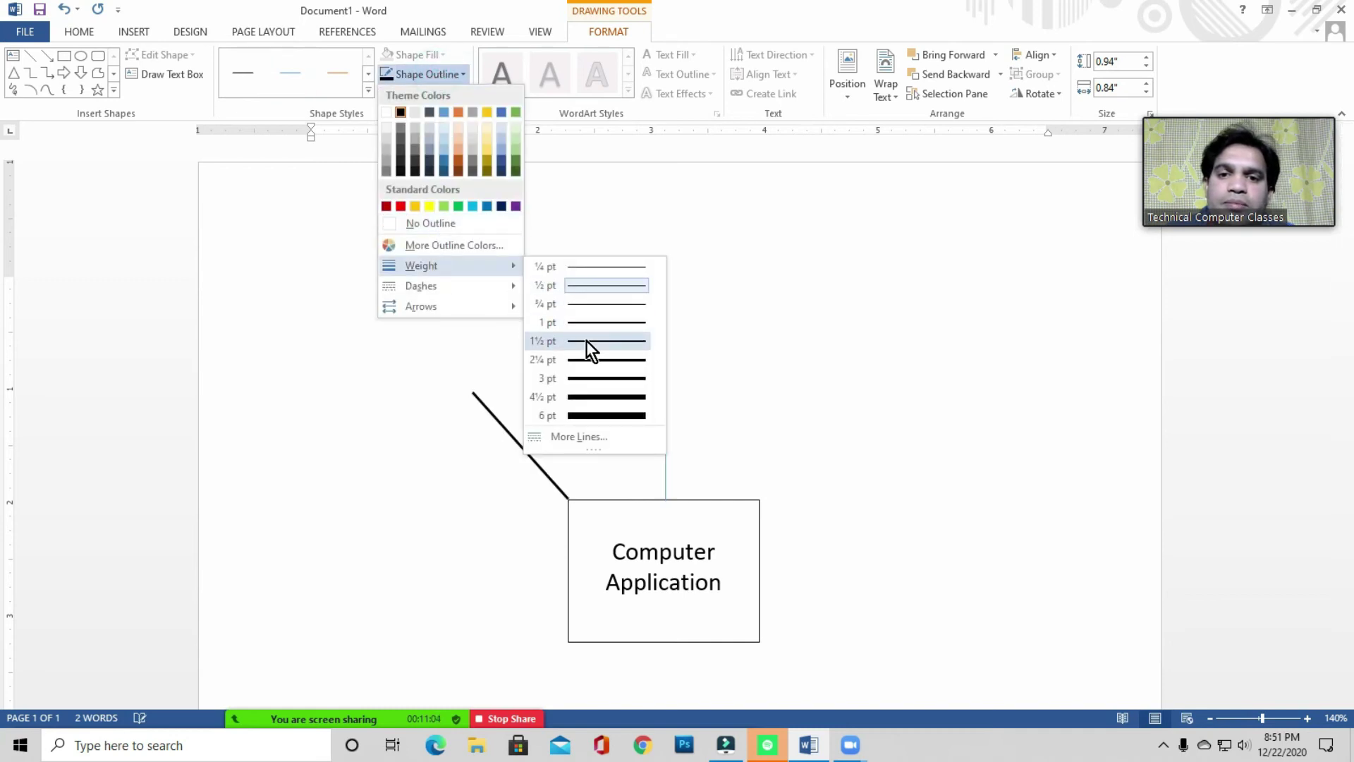
{"action": "left_click", "coordinate": [592, 321]}
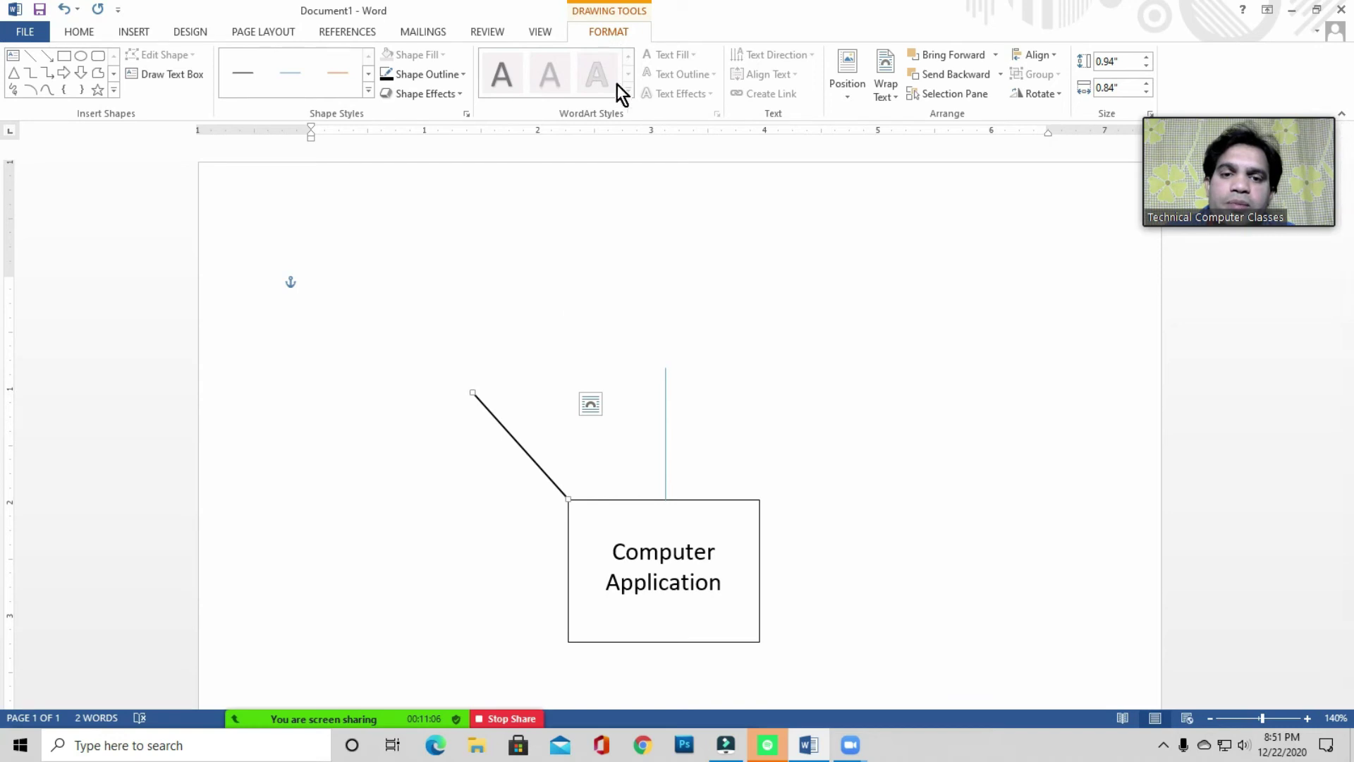
- Make the vertical line black and set its outline weight
{"action": "left_click", "coordinate": [665, 436]}
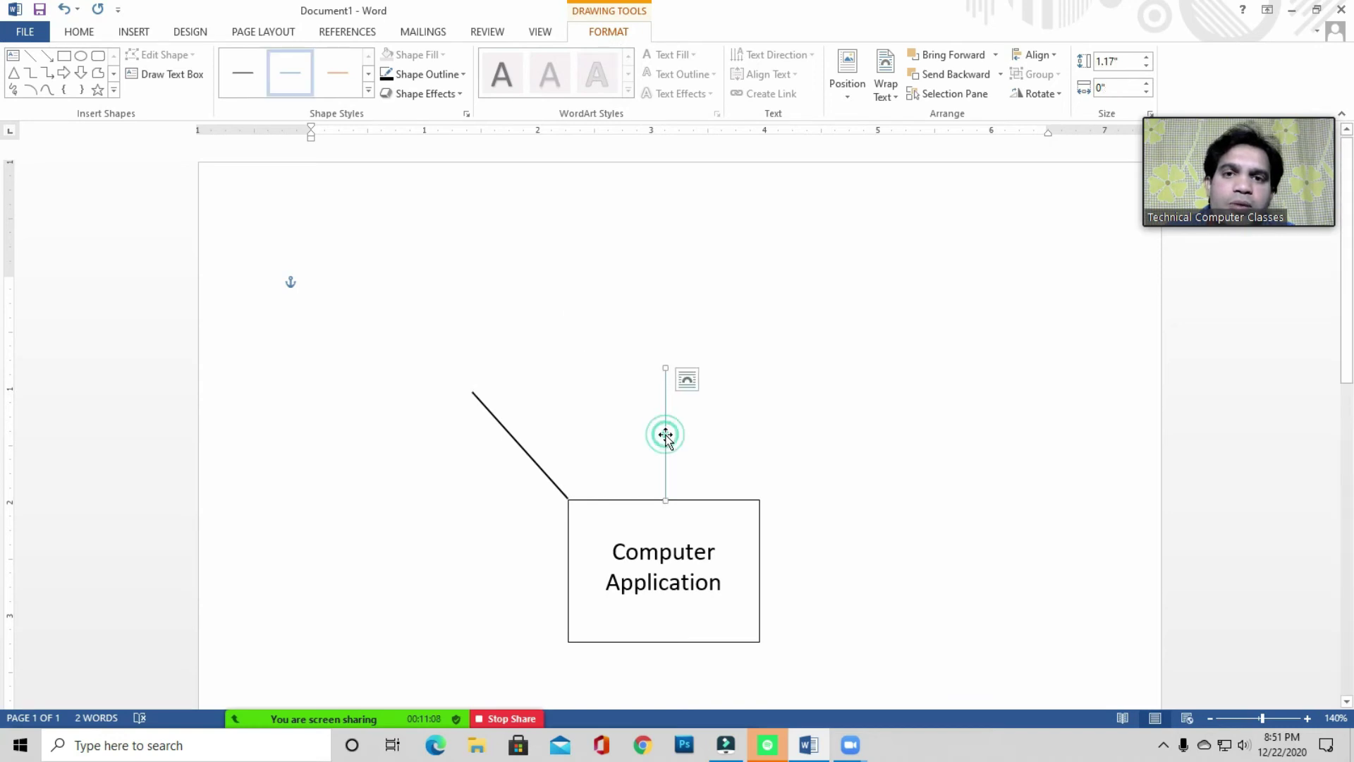
{"action": "left_click", "coordinate": [443, 75]}
{"action": "left_click", "coordinate": [403, 112]}
{"action": "left_click", "coordinate": [432, 75]}
{"action": "mouse_move", "coordinate": [436, 266]}
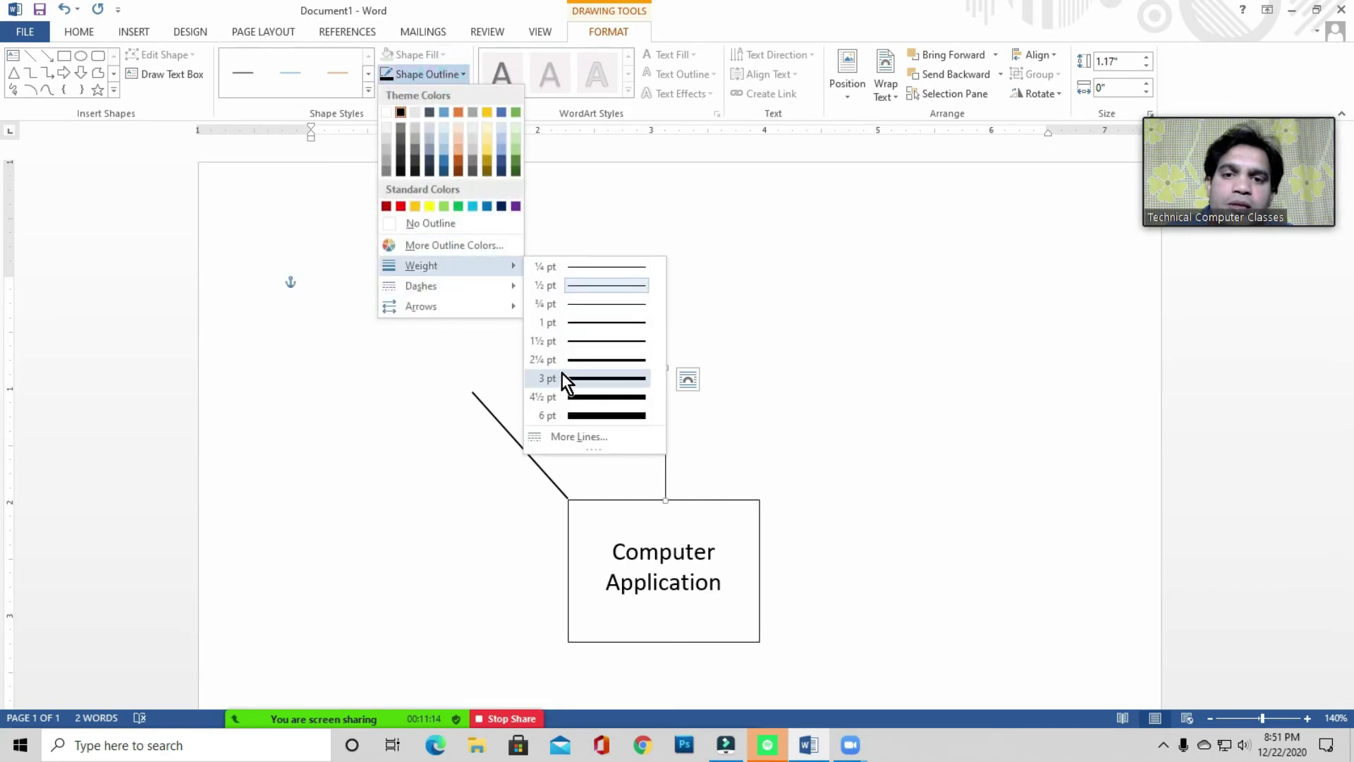
{"action": "left_click", "coordinate": [581, 326]}
{"action": "left_click", "coordinate": [846, 417]}
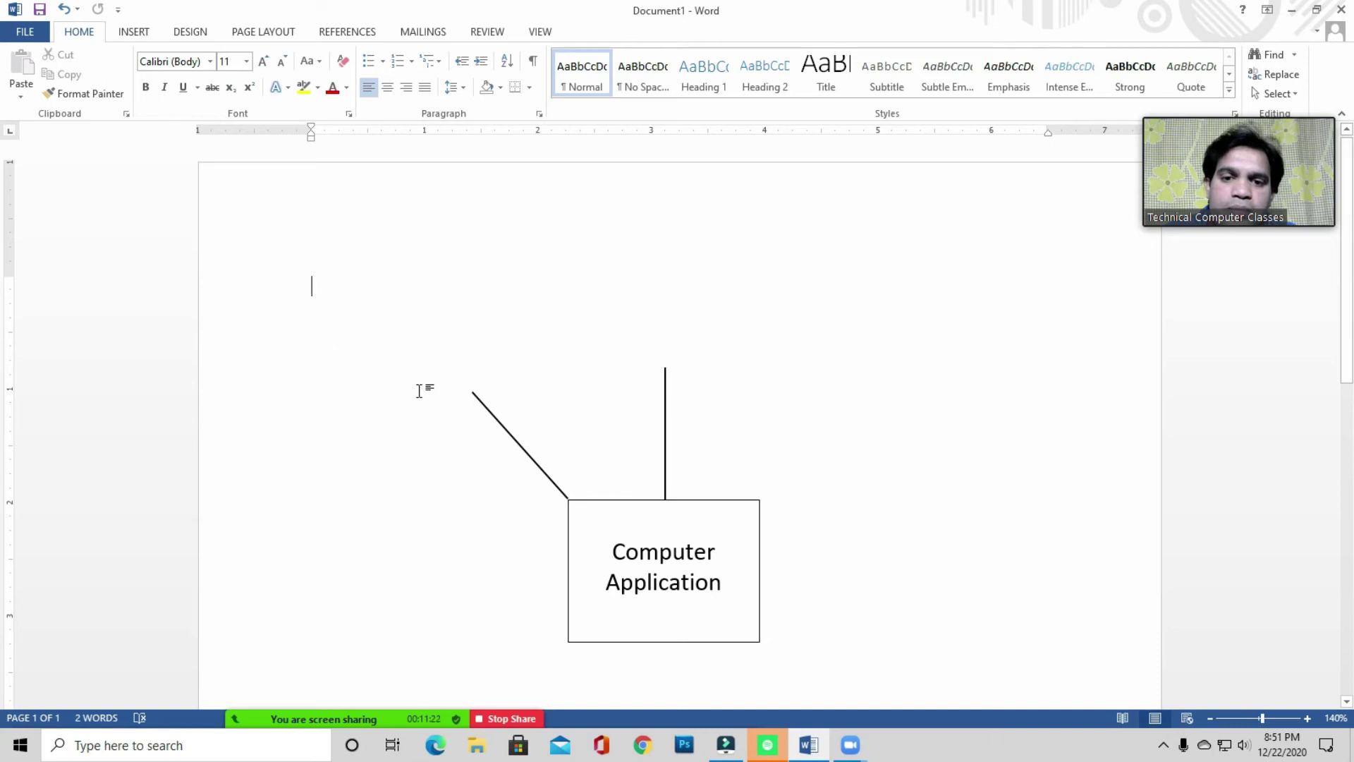
- Insert the Desktop clipart of a woman at a computer at the diagonal line's upper end
{"action": "left_click", "coordinate": [135, 34]}
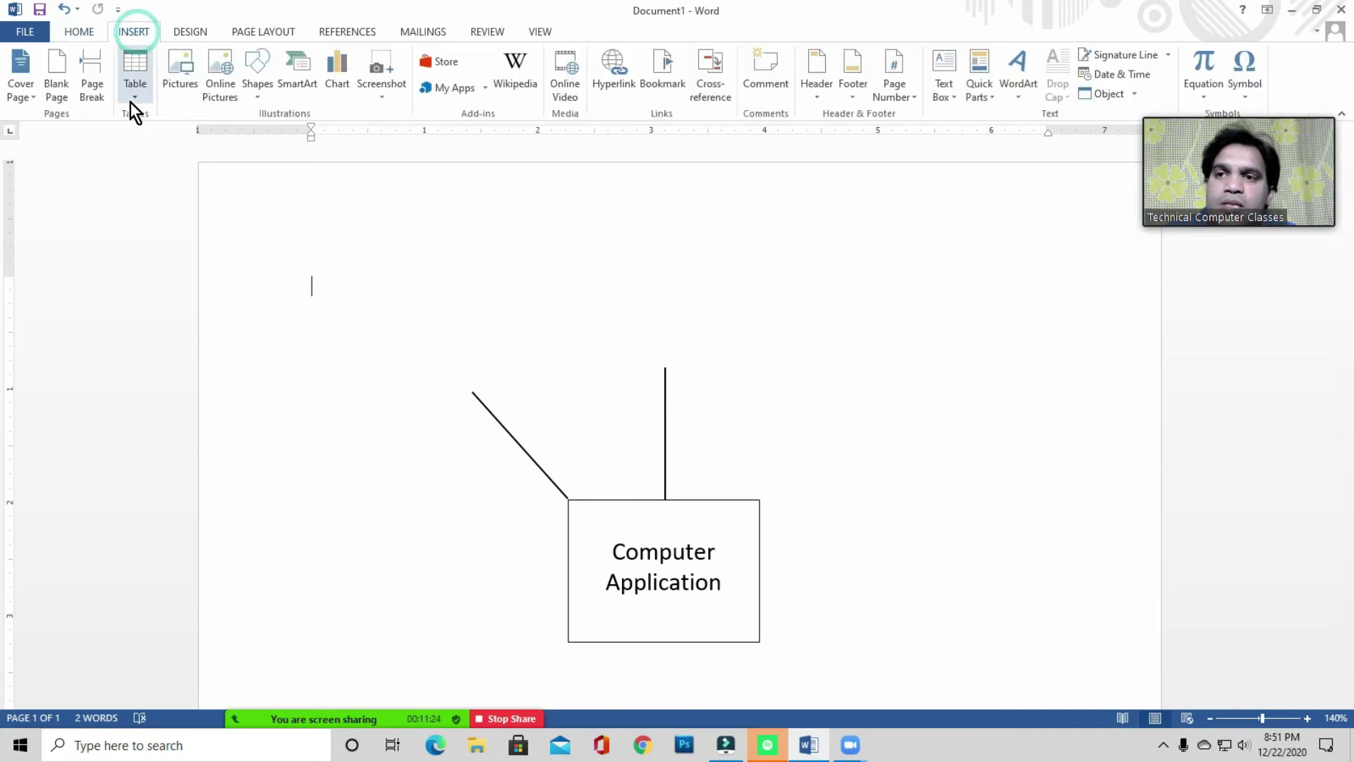
{"action": "left_click", "coordinate": [183, 81]}
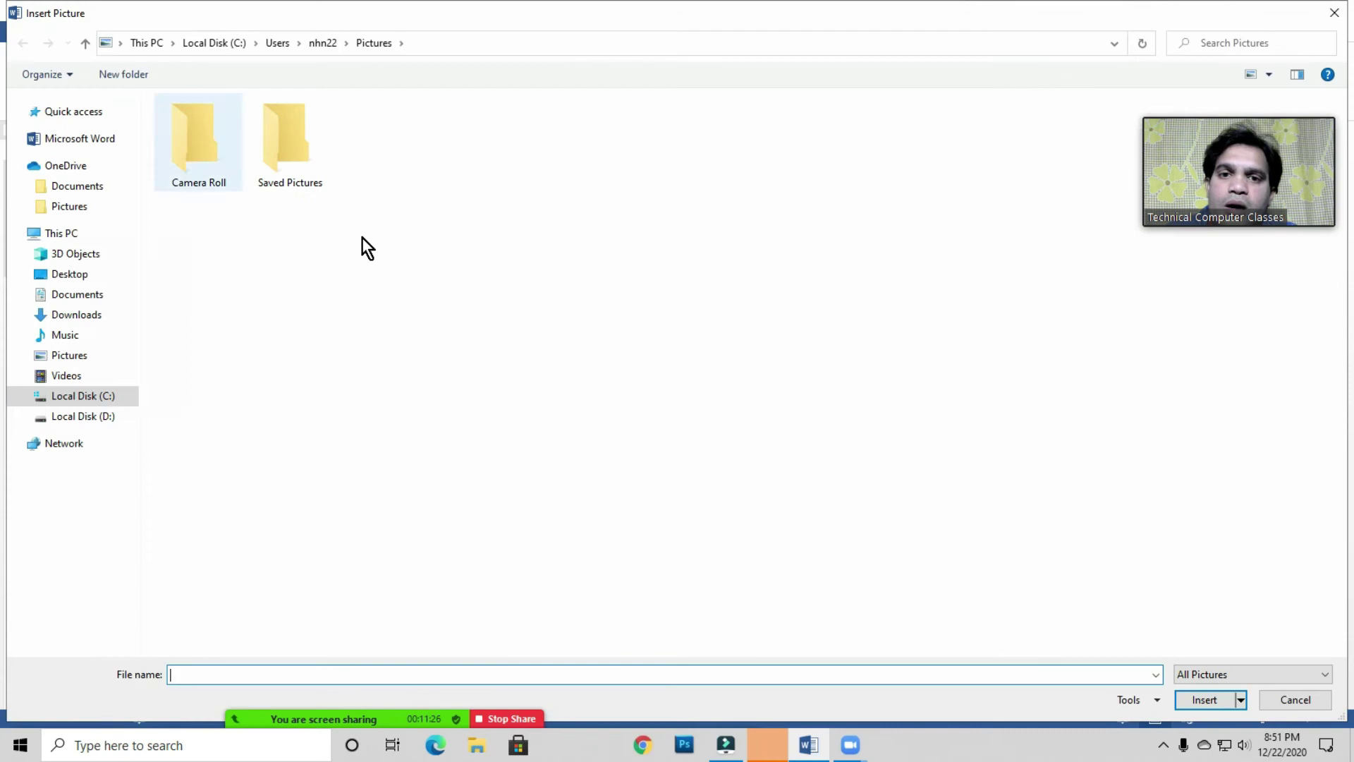
{"action": "left_click", "coordinate": [70, 275]}
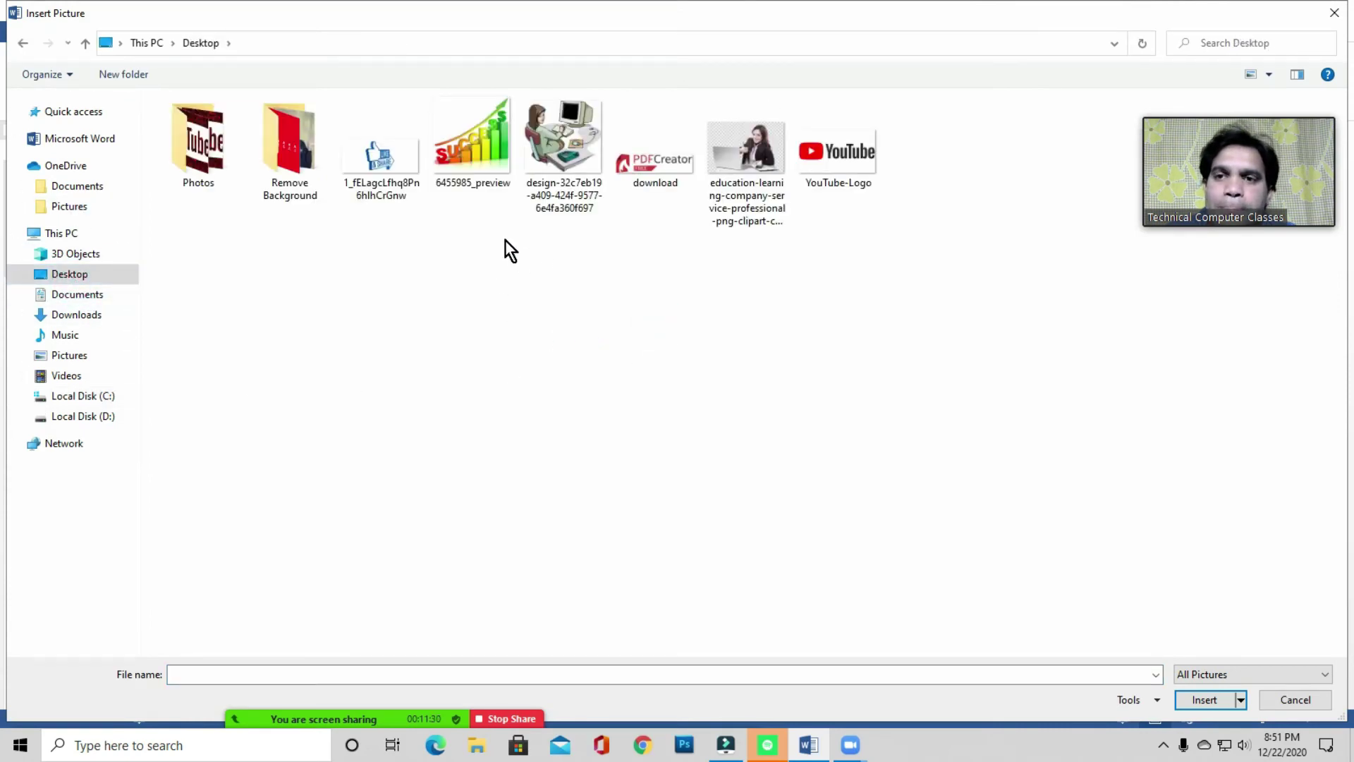
{"action": "double_click", "coordinate": [565, 148]}
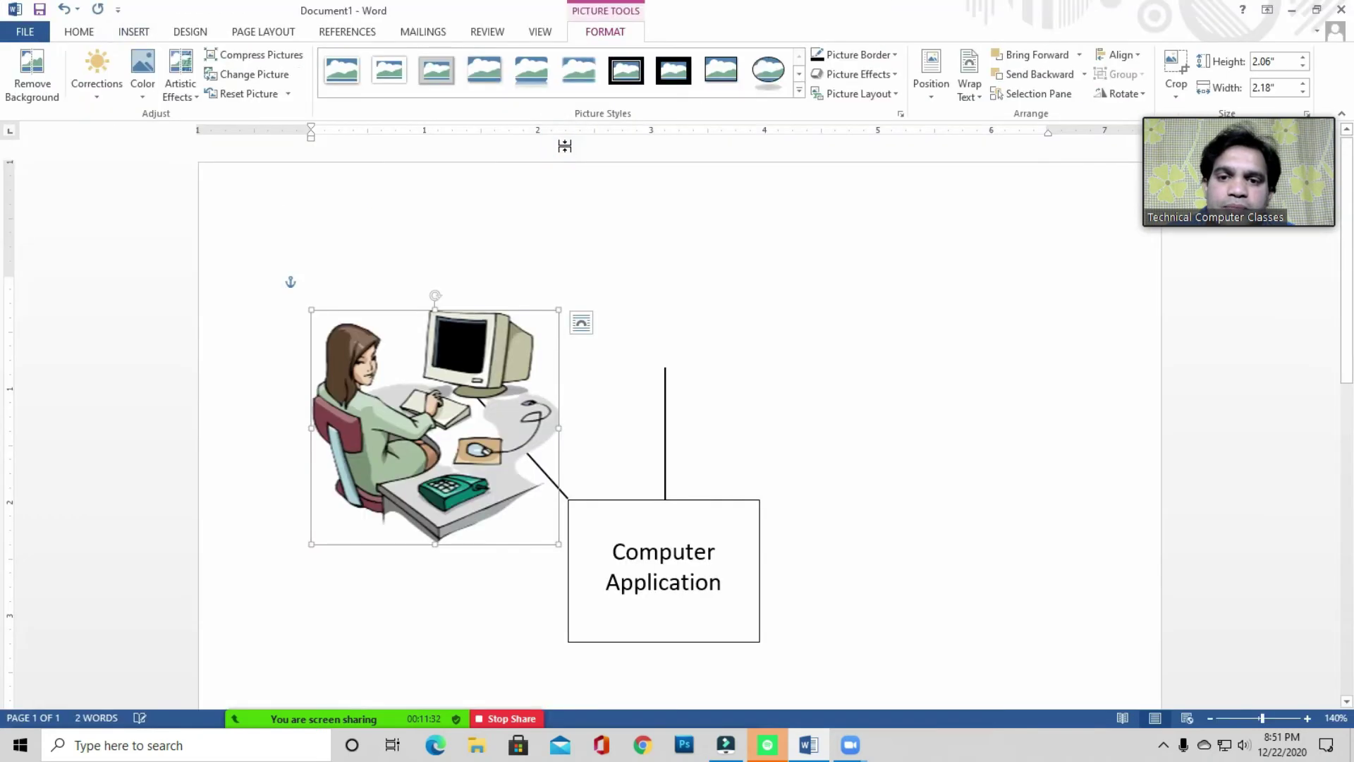
{"action": "mouse_move", "coordinate": [434, 394]}
{"action": "left_mouse_down"}
{"action": "mouse_move", "coordinate": [438, 379]}
{"action": "mouse_move", "coordinate": [464, 396]}
{"action": "mouse_move", "coordinate": [456, 403]}
{"action": "mouse_move", "coordinate": [425, 363]}
{"action": "mouse_move", "coordinate": [463, 415]}
{"action": "mouse_move", "coordinate": [439, 377]}
{"action": "left_mouse_up"}
{"action": "left_click_drag", "start_coordinate": [413, 332], "coordinate": [428, 371]}
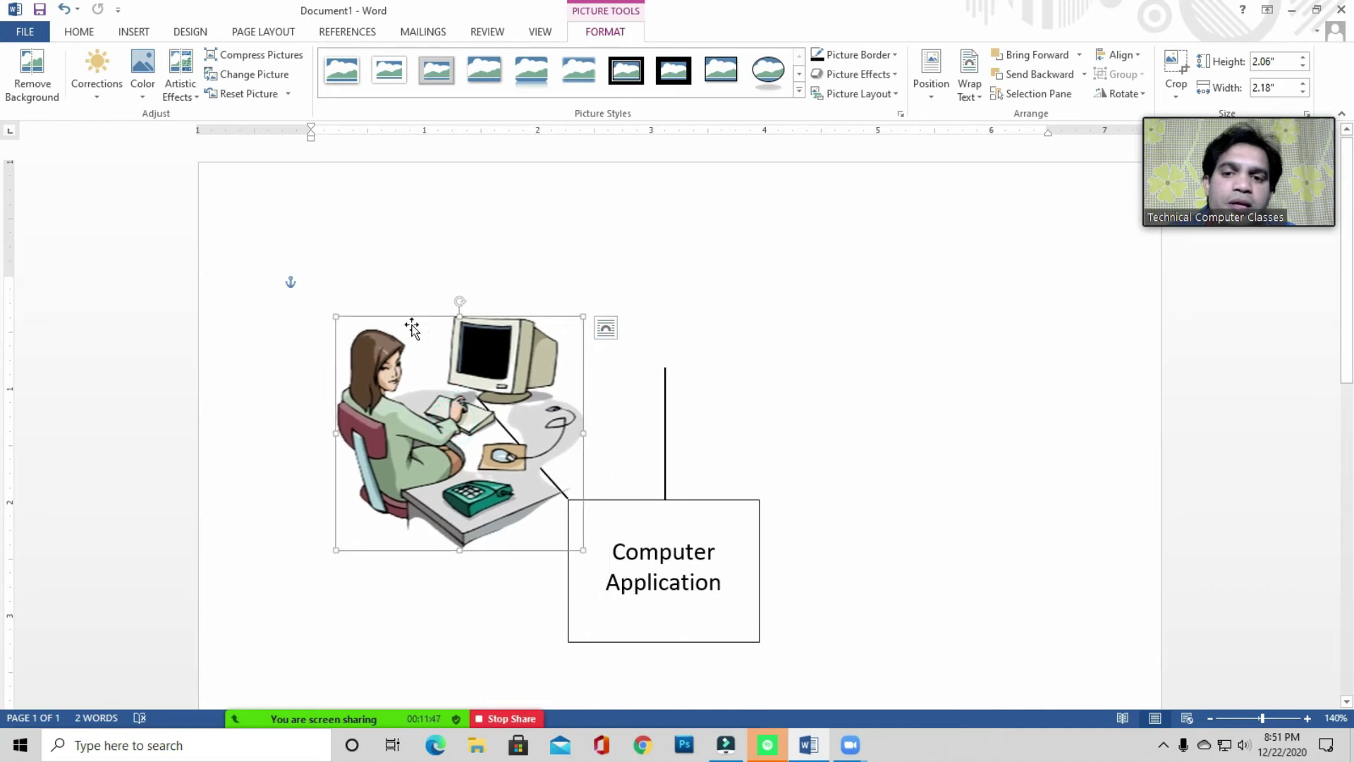
- Set the picture to In Front of Text, shrink it to 1.05" × 1.1", and move it atop the diagonal line
{"action": "right_click", "coordinate": [437, 376]}
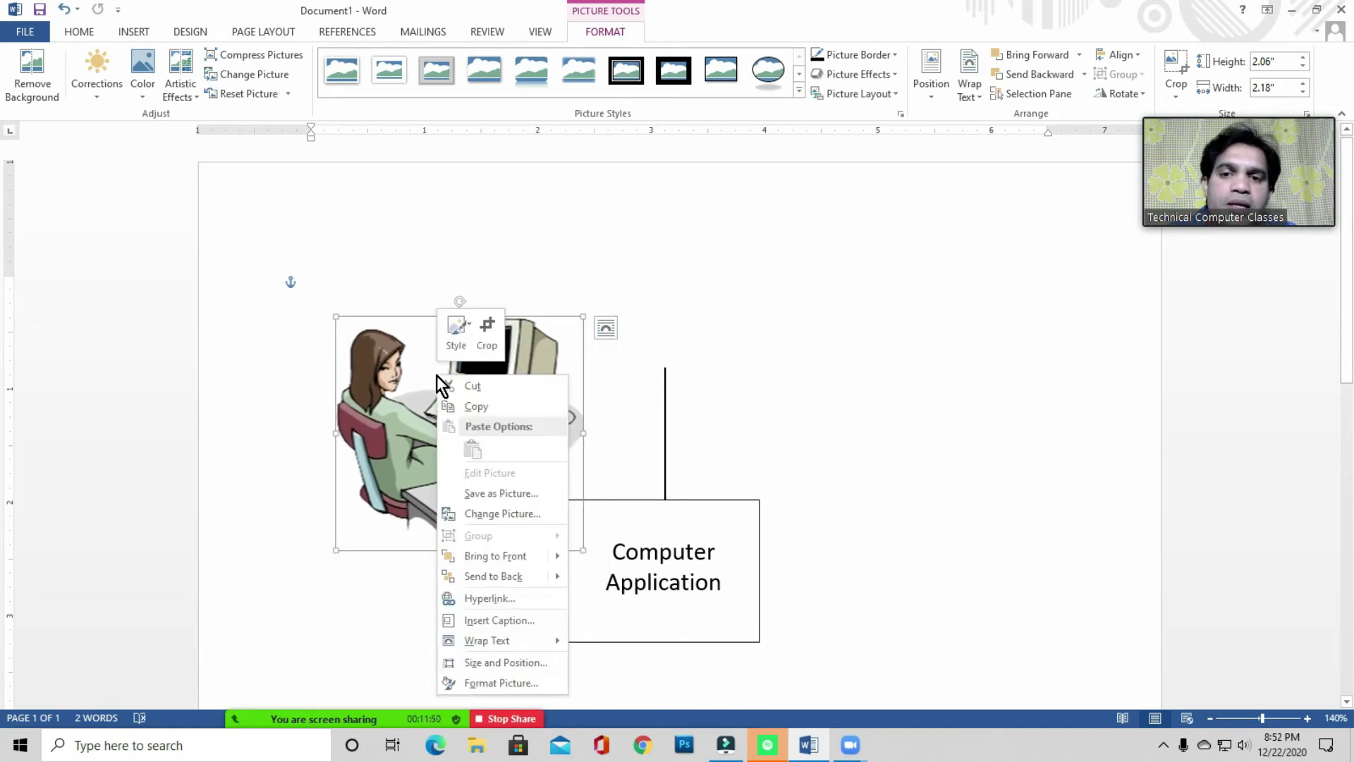
{"action": "mouse_move", "coordinate": [497, 640]}
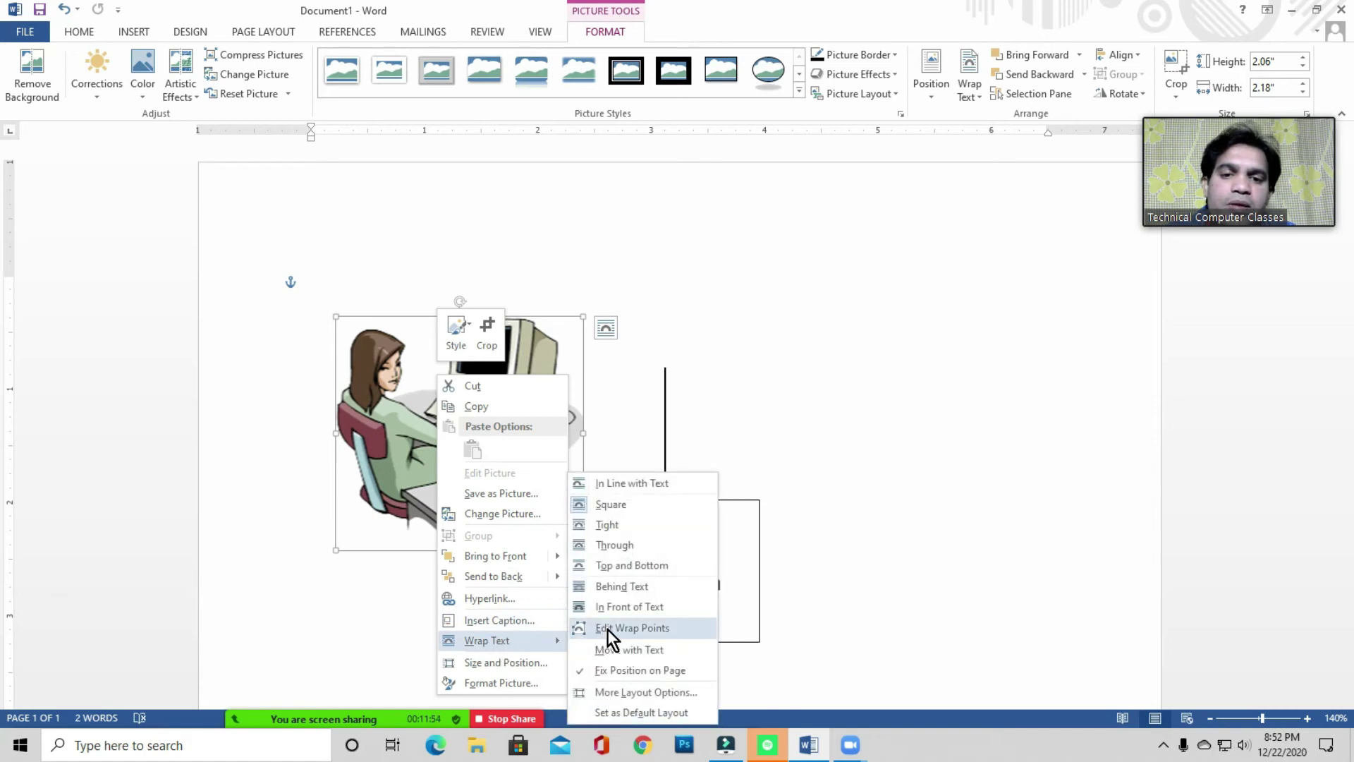
{"action": "left_click", "coordinate": [612, 505]}
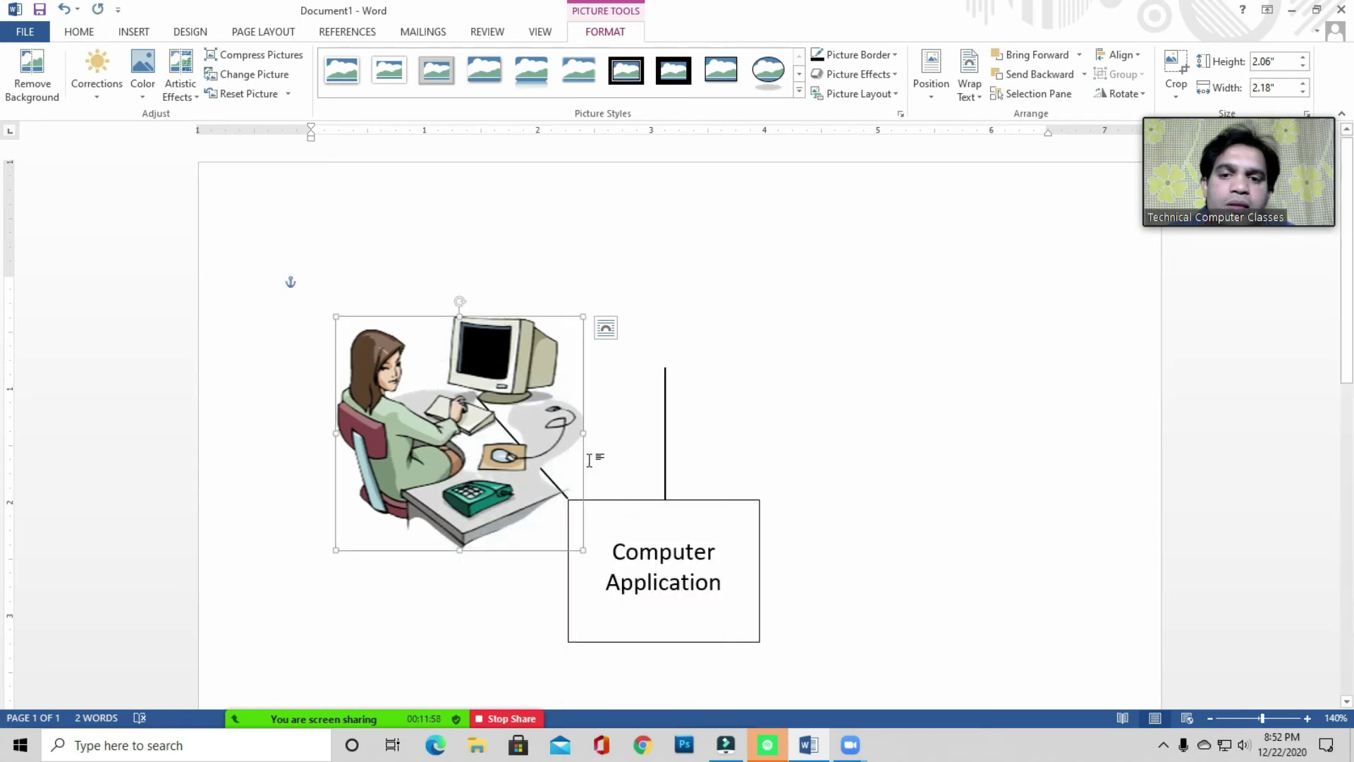
{"action": "left_click_drag", "start_coordinate": [453, 444], "coordinate": [422, 425]}
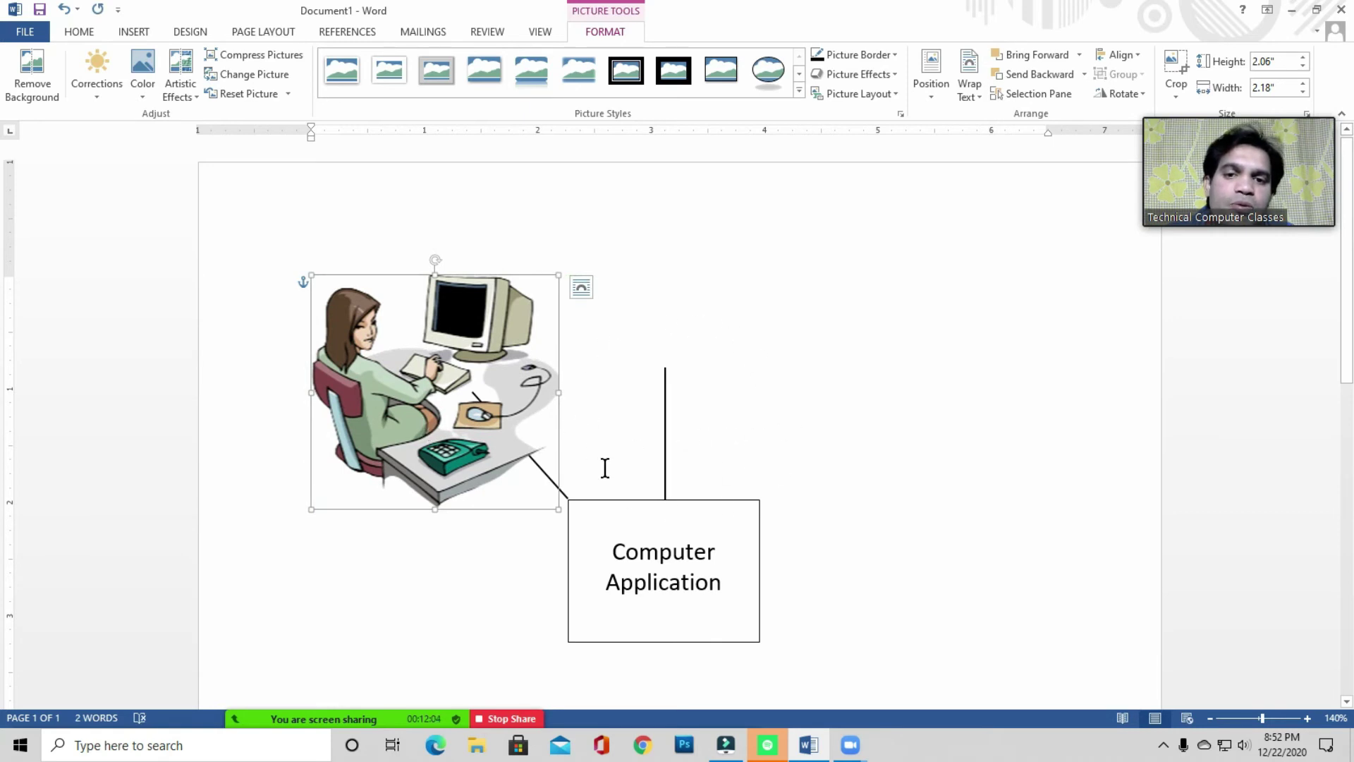
{"action": "right_click", "coordinate": [462, 394]}
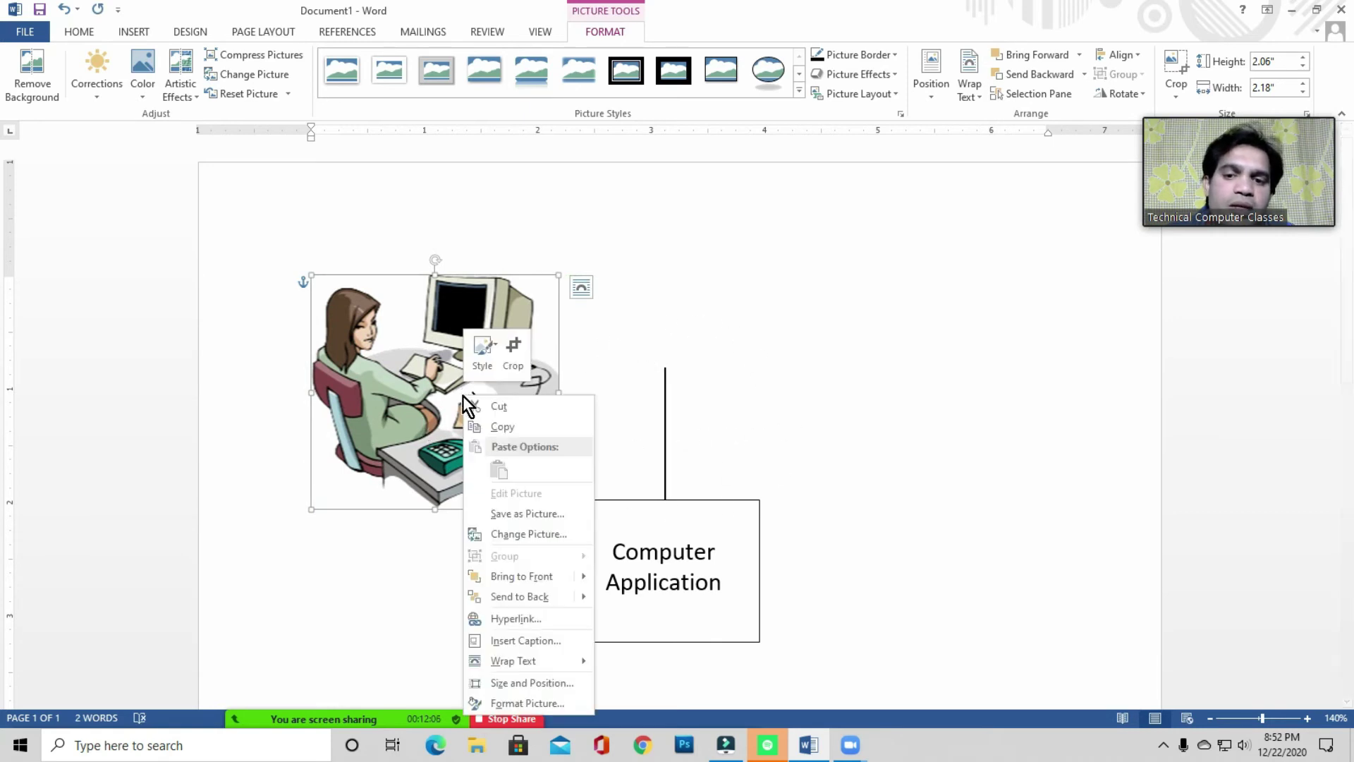
{"action": "mouse_move", "coordinate": [513, 662]}
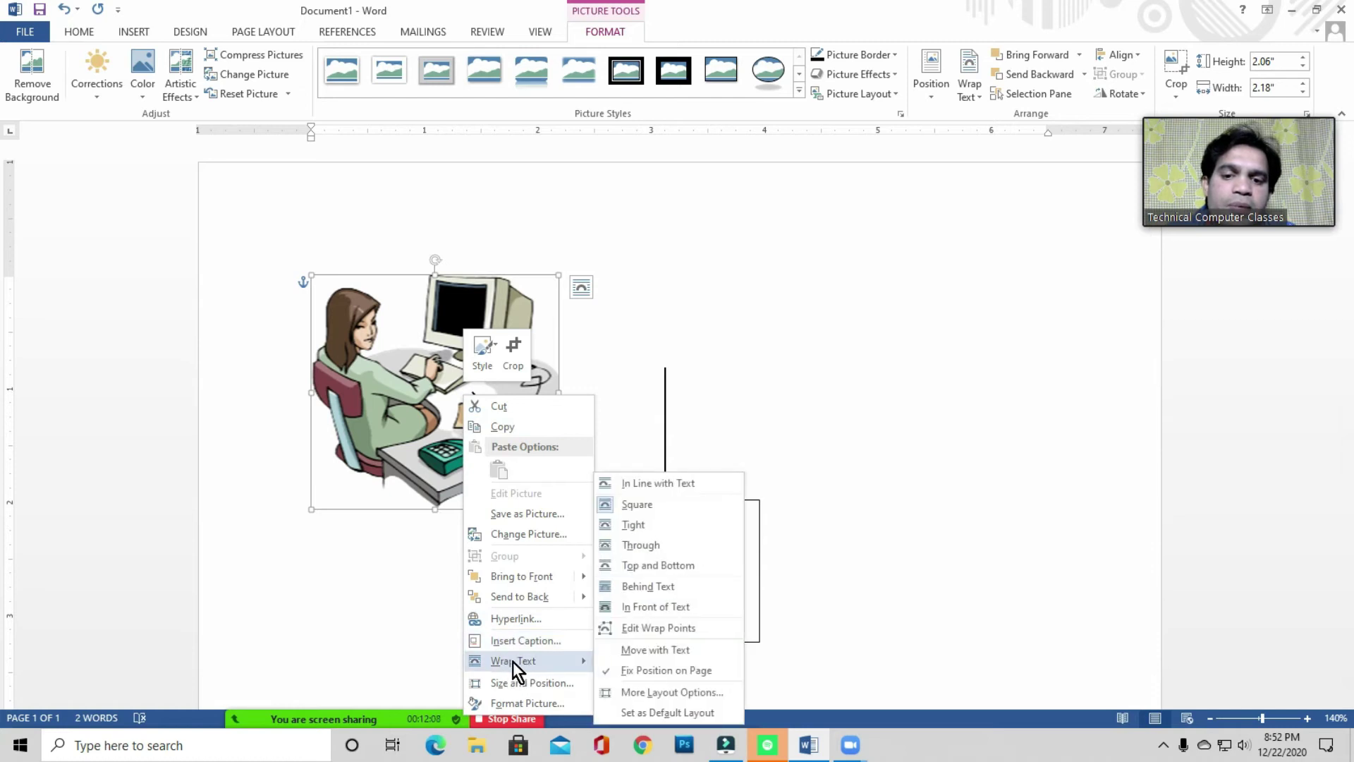
{"action": "left_click", "coordinate": [655, 607]}
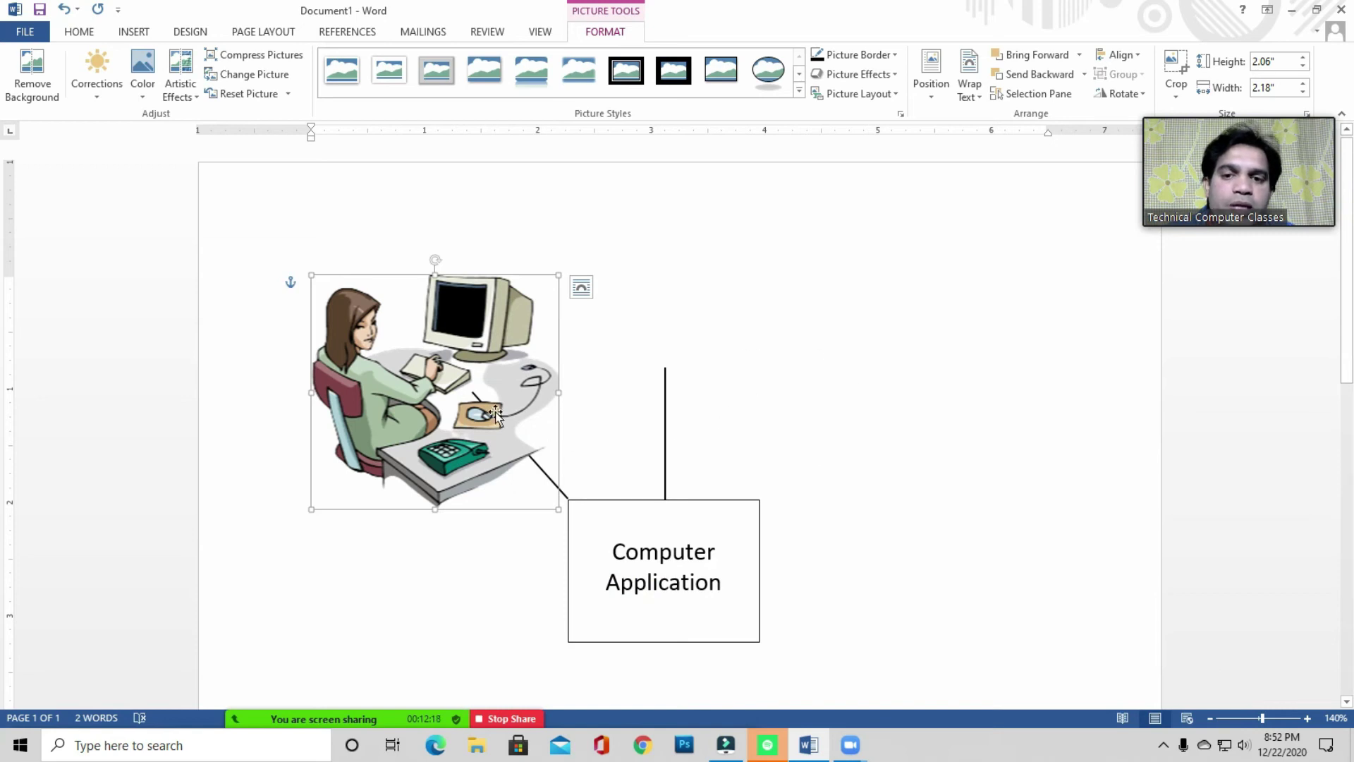
{"action": "left_click_drag", "start_coordinate": [558, 507], "coordinate": [437, 393]}
{"action": "left_click_drag", "start_coordinate": [379, 346], "coordinate": [400, 312]}
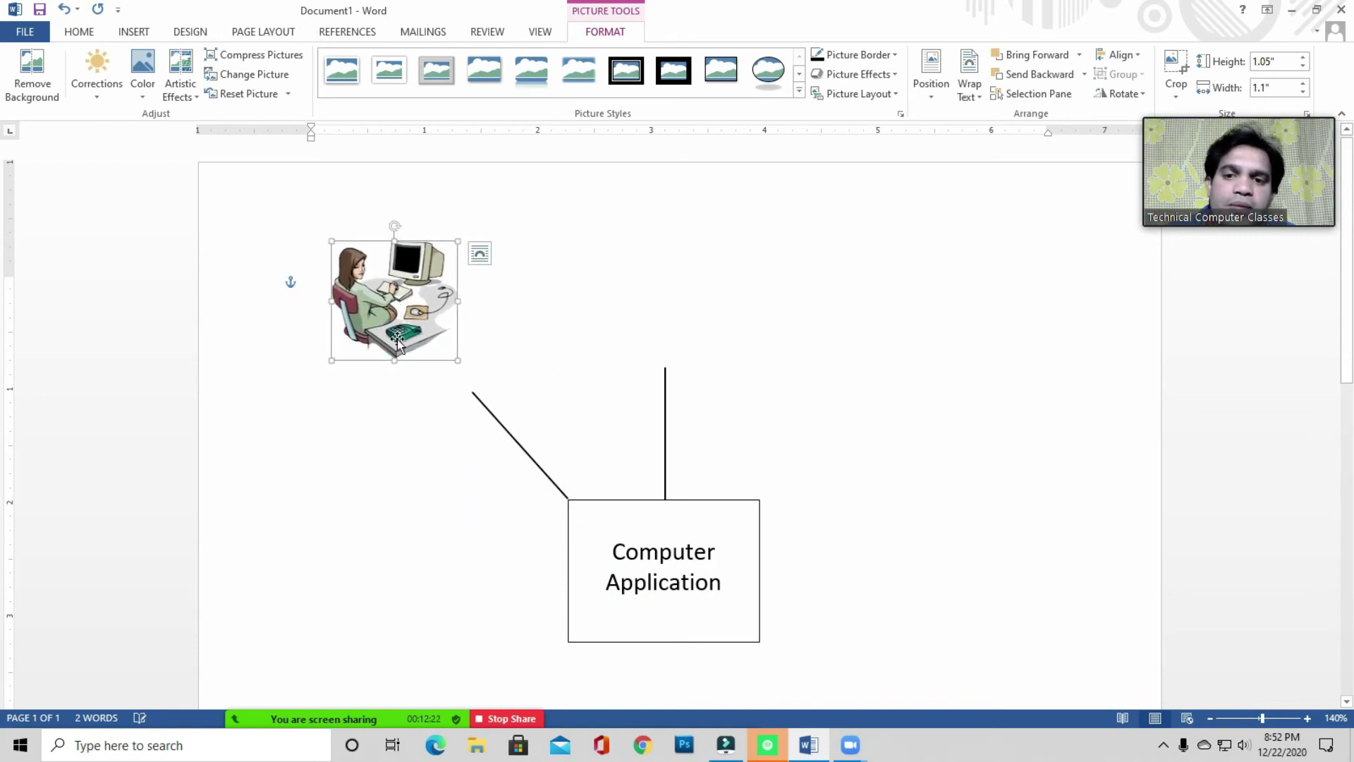
- Give the computer picture a black picture border
{"action": "left_click", "coordinate": [548, 392]}
{"action": "left_click", "coordinate": [404, 316]}
{"action": "left_click", "coordinate": [547, 371]}
{"action": "double_click", "coordinate": [407, 293]}
{"action": "left_click", "coordinate": [605, 32]}
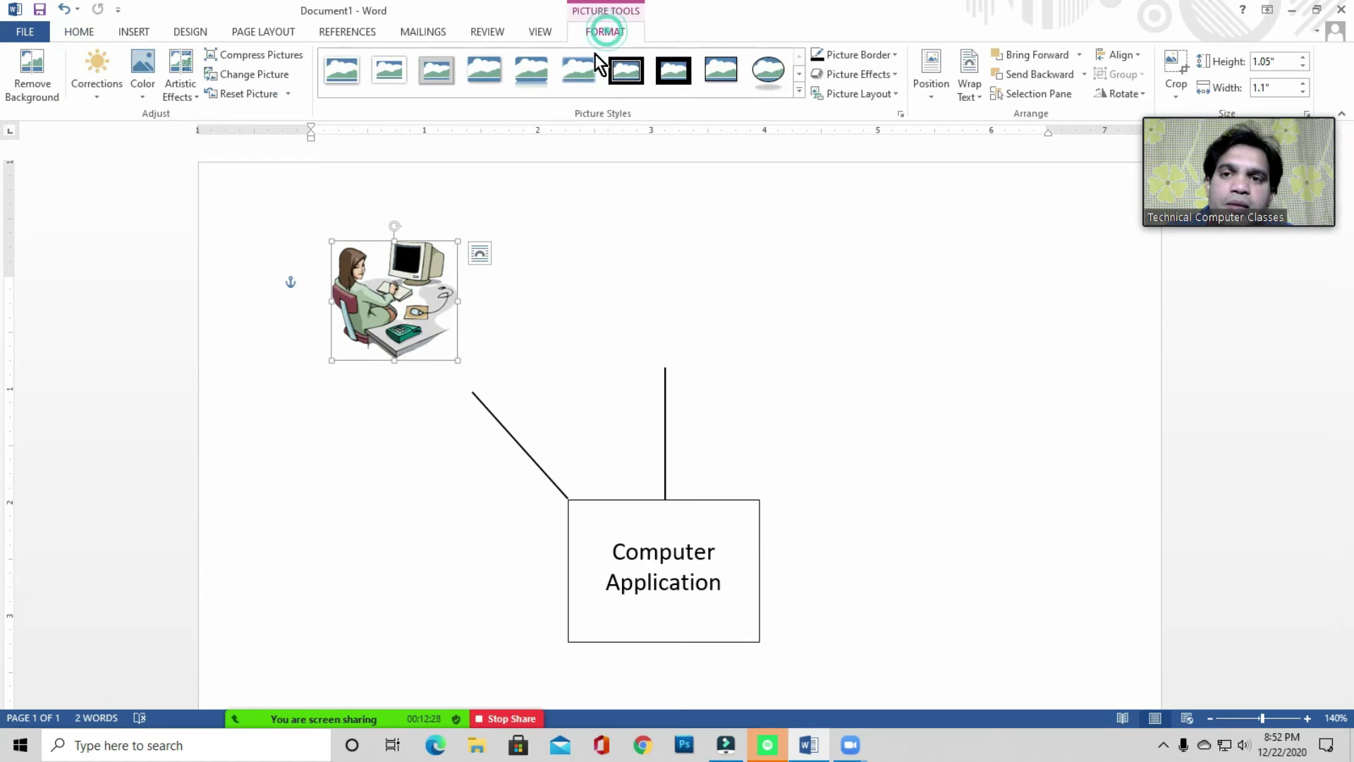
{"action": "left_click", "coordinate": [606, 28]}
{"action": "left_click", "coordinate": [854, 56]}
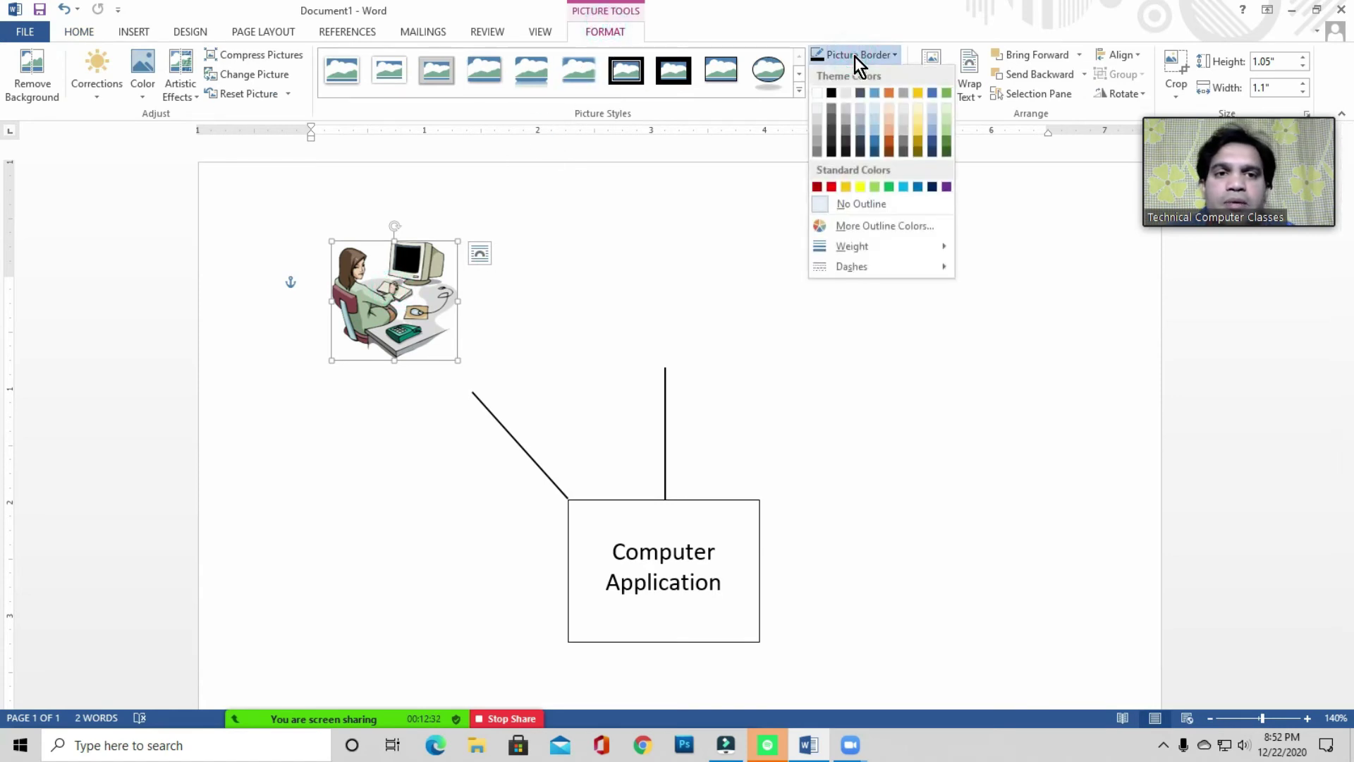
{"action": "left_click", "coordinate": [834, 95]}
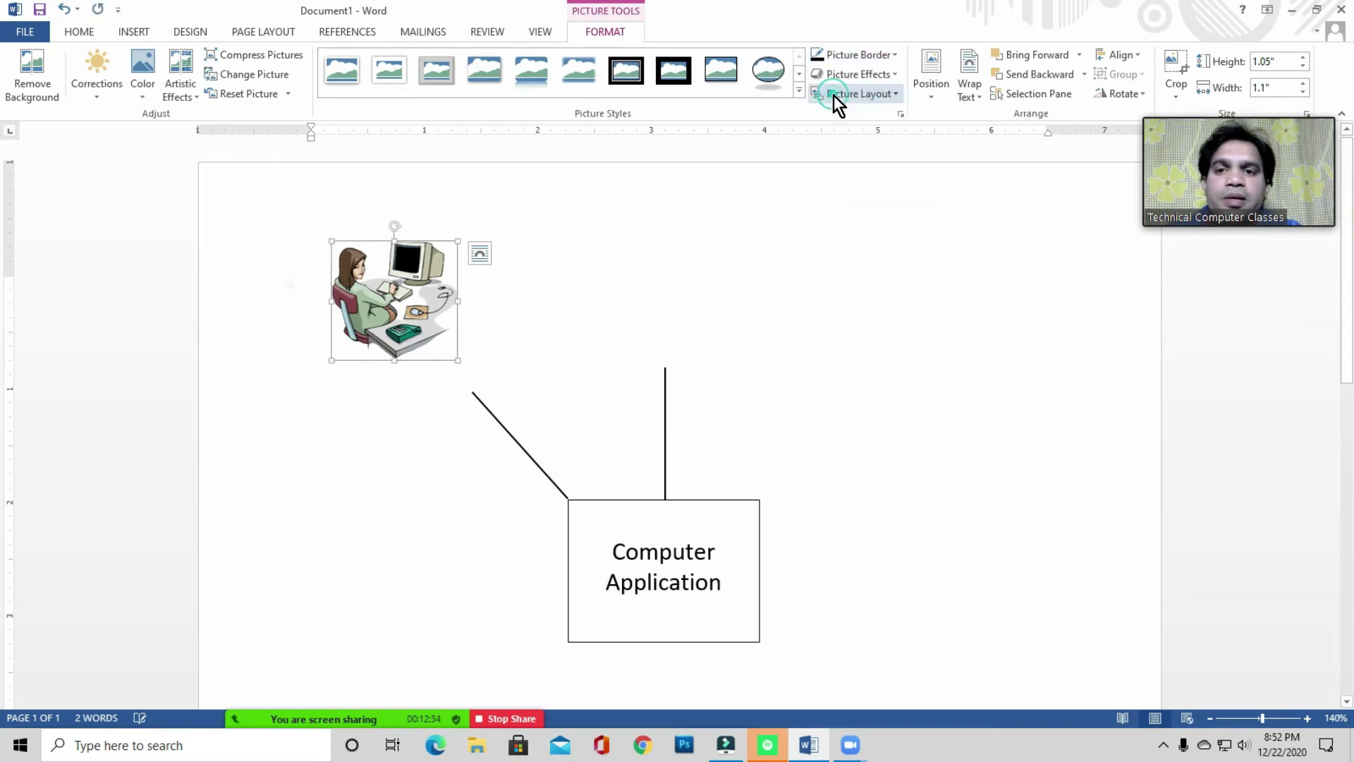
{"action": "left_click", "coordinate": [524, 334]}
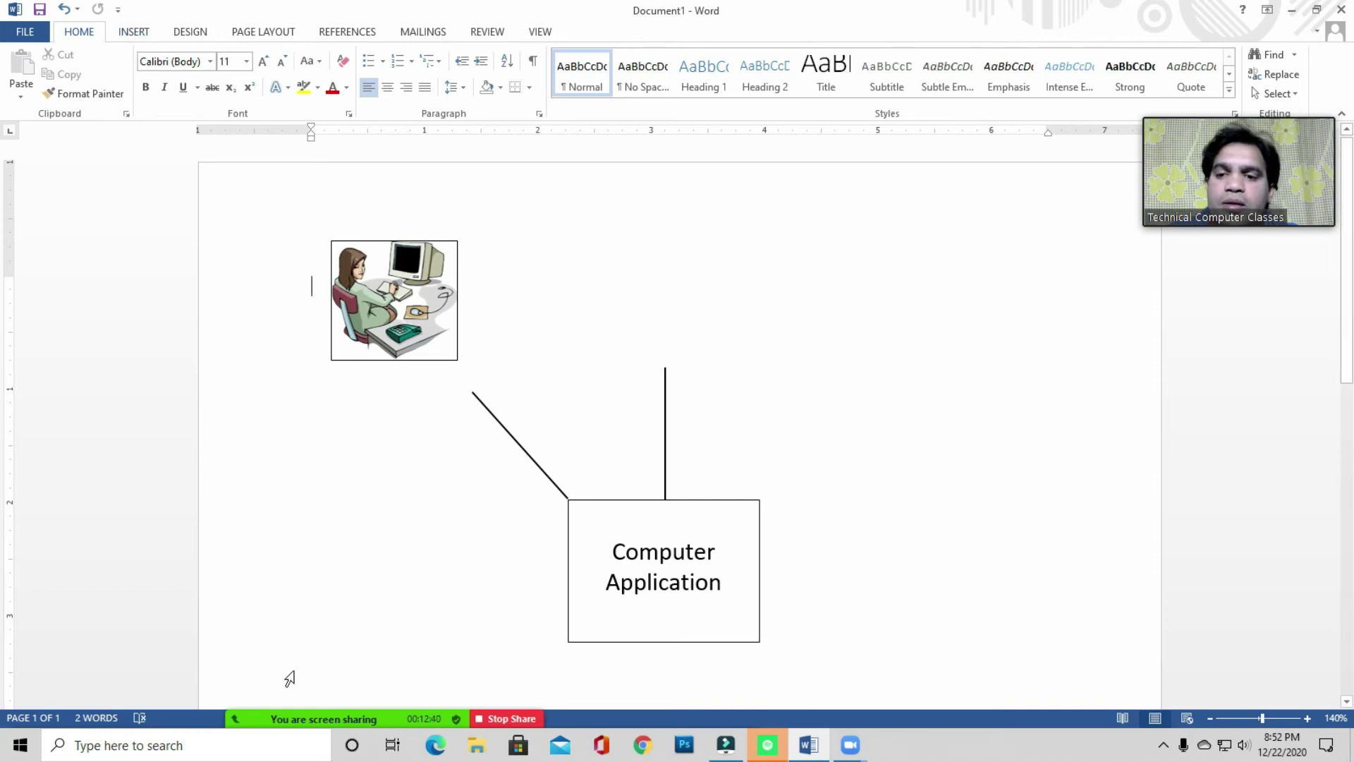
- Draw a text box below the picture with the centred caption 'Picture - 1'
{"action": "left_click", "coordinate": [134, 32]}
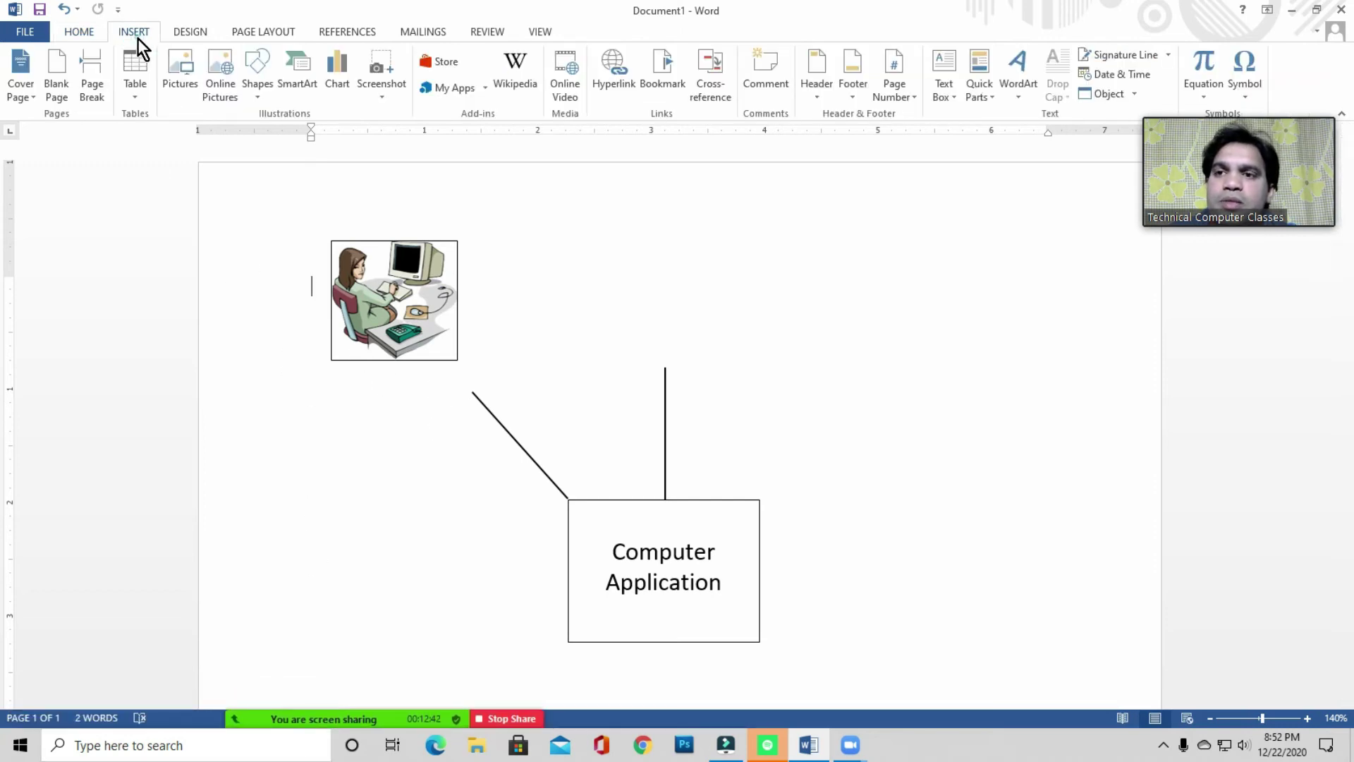
{"action": "left_click", "coordinate": [947, 98]}
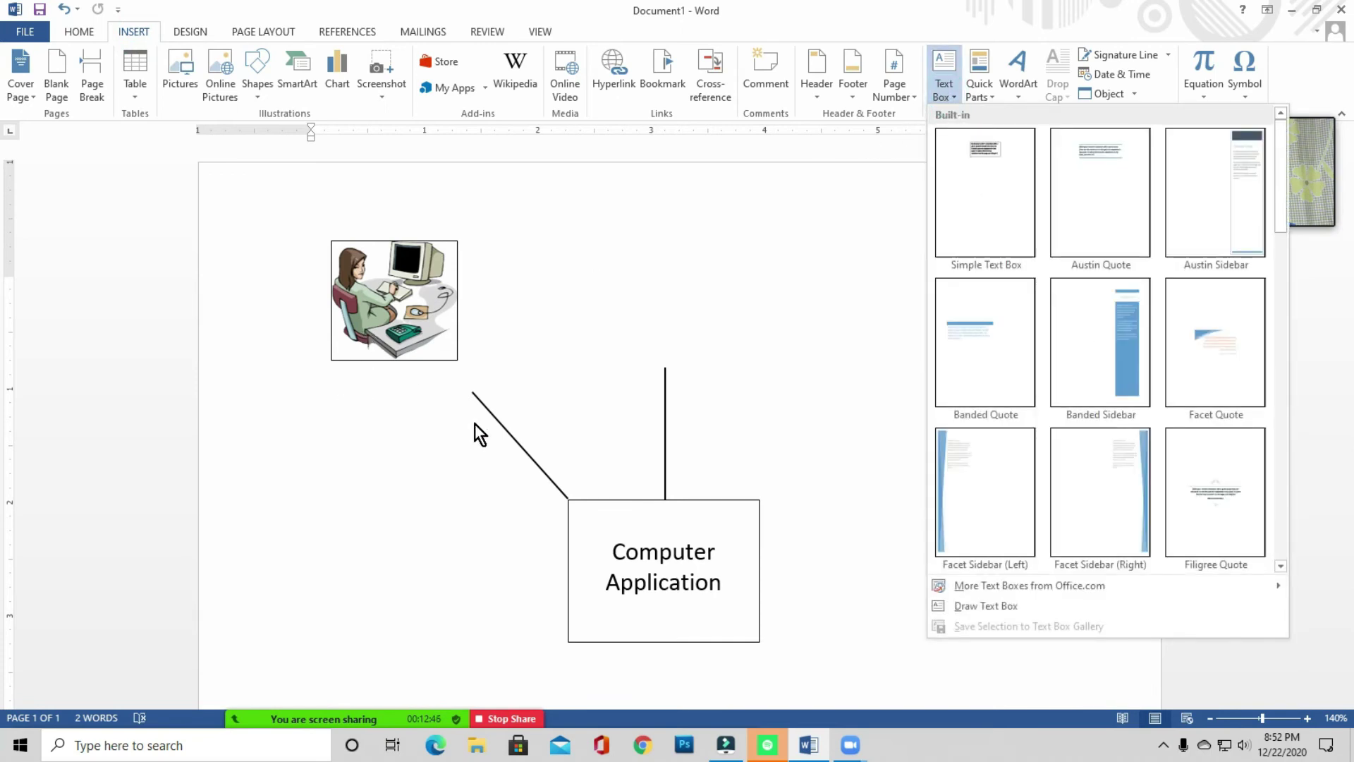
{"action": "left_click", "coordinate": [964, 605]}
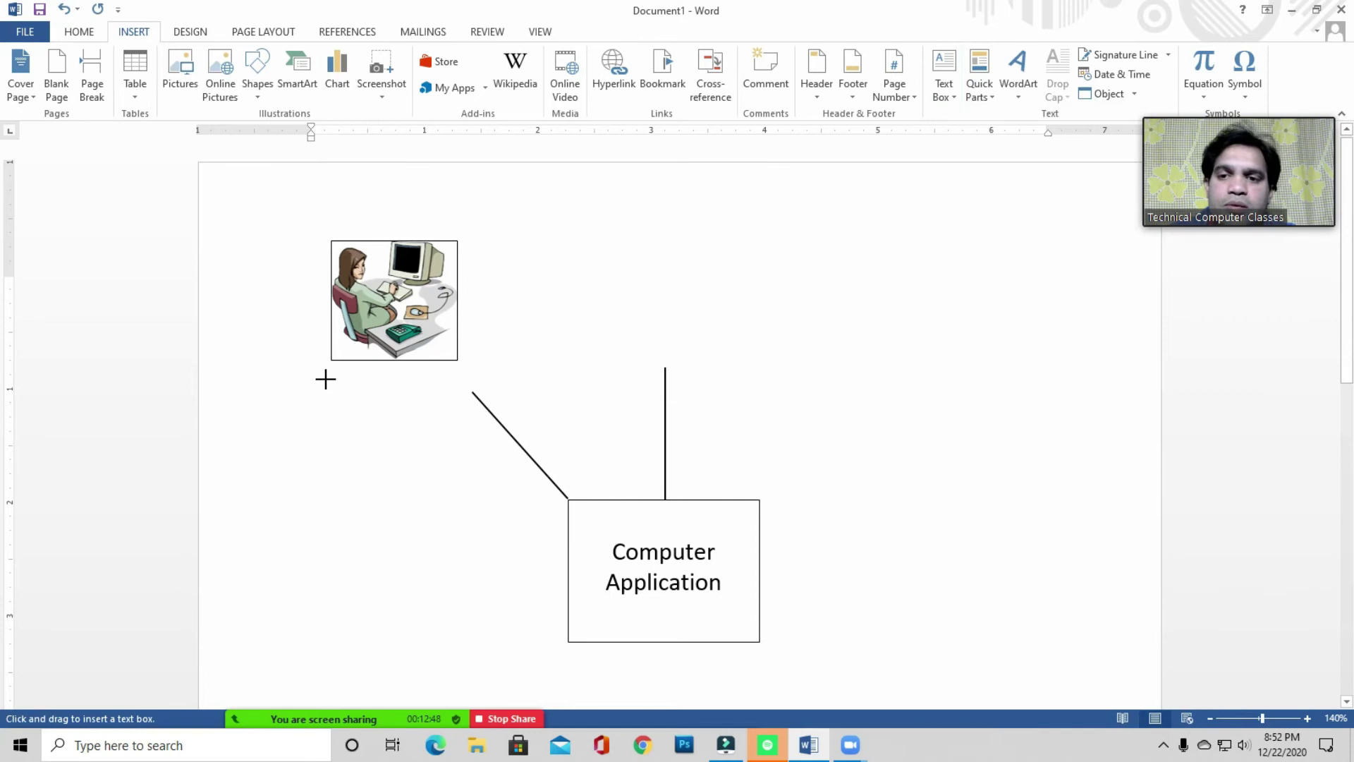
{"action": "mouse_move", "coordinate": [329, 374]}
{"action": "left_mouse_down"}
{"action": "mouse_move", "coordinate": [339, 402]}
{"action": "mouse_move", "coordinate": [457, 407]}
{"action": "left_mouse_up"}
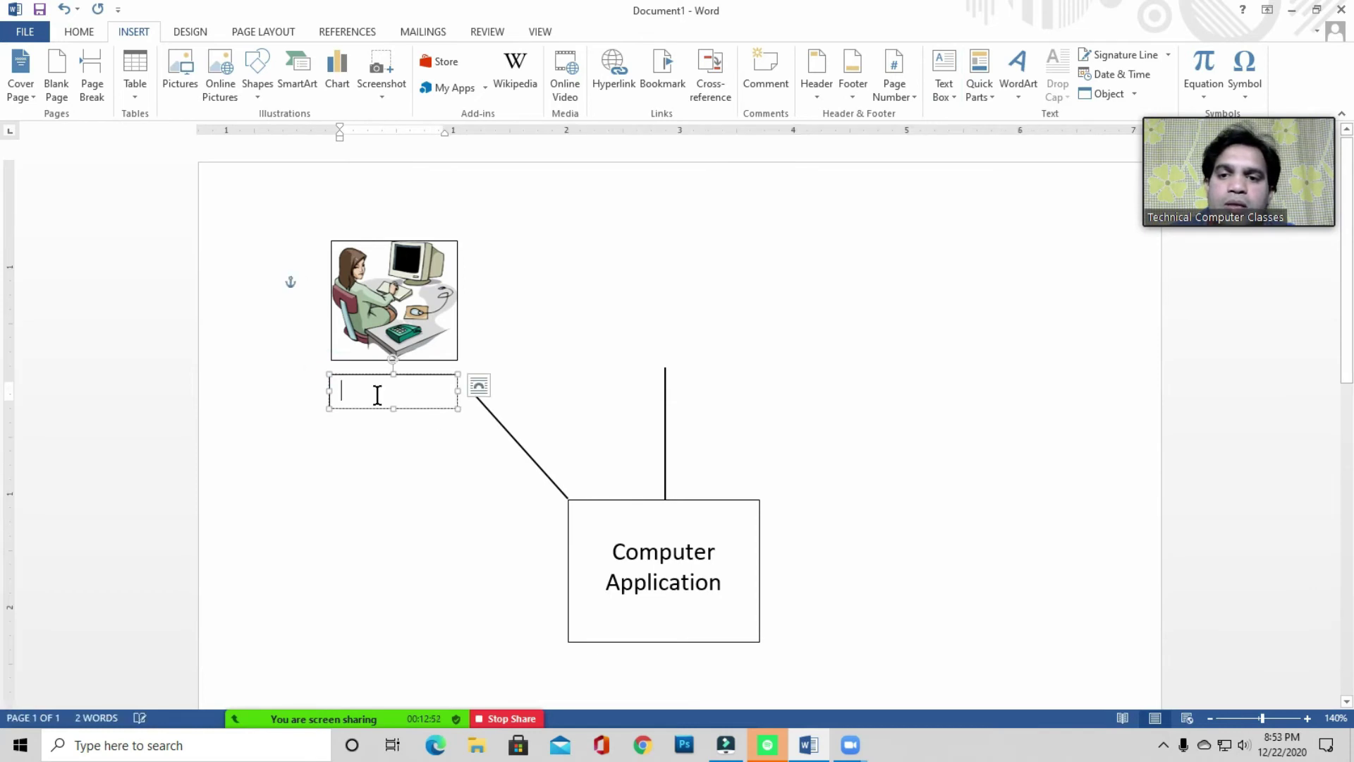
{"action": "left_click", "coordinate": [377, 394]}
{"action": "type", "text": "Picture - 1"}
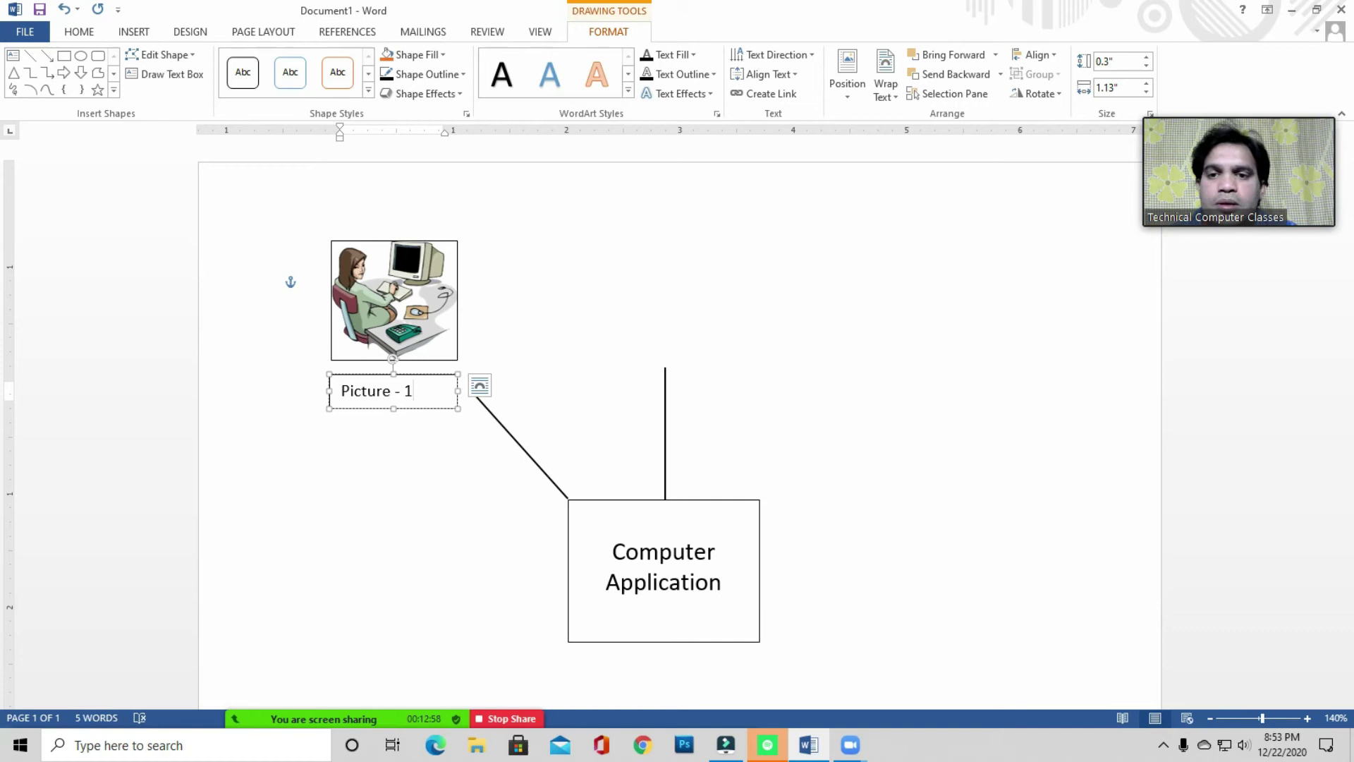
{"action": "left_click", "coordinate": [81, 33]}
{"action": "left_click", "coordinate": [383, 93]}
{"action": "left_click", "coordinate": [618, 321]}
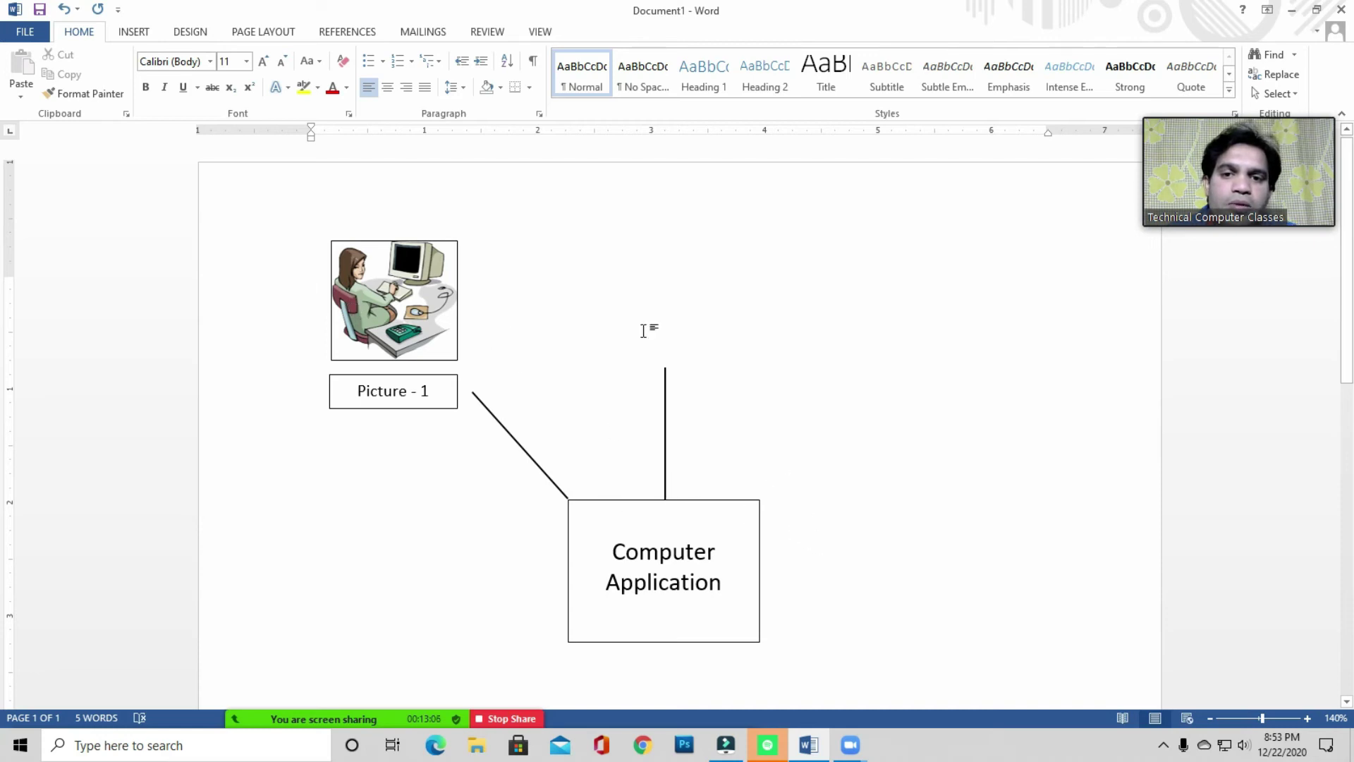
- Insert the rupee-notes picture from the Remove Background folder below the caption
{"action": "left_click", "coordinate": [578, 307]}
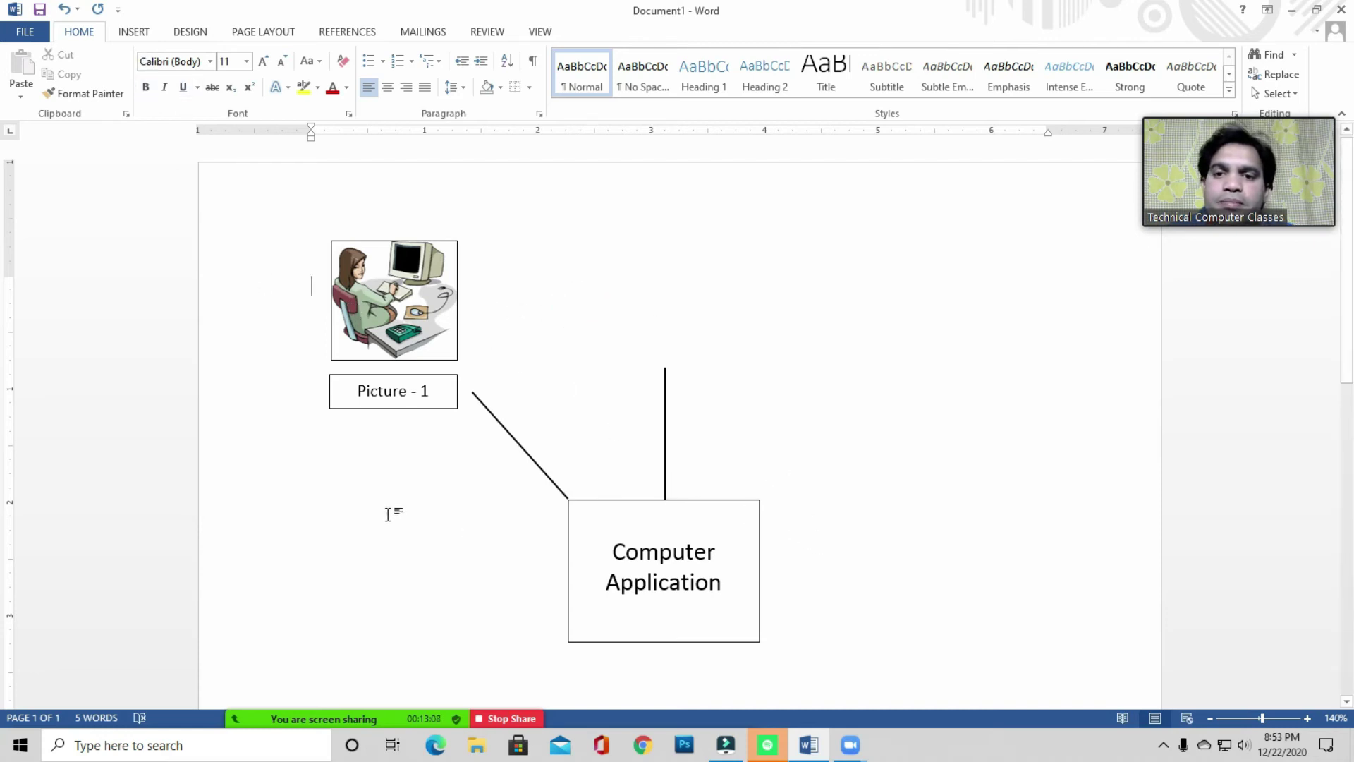
{"action": "left_click", "coordinate": [340, 506]}
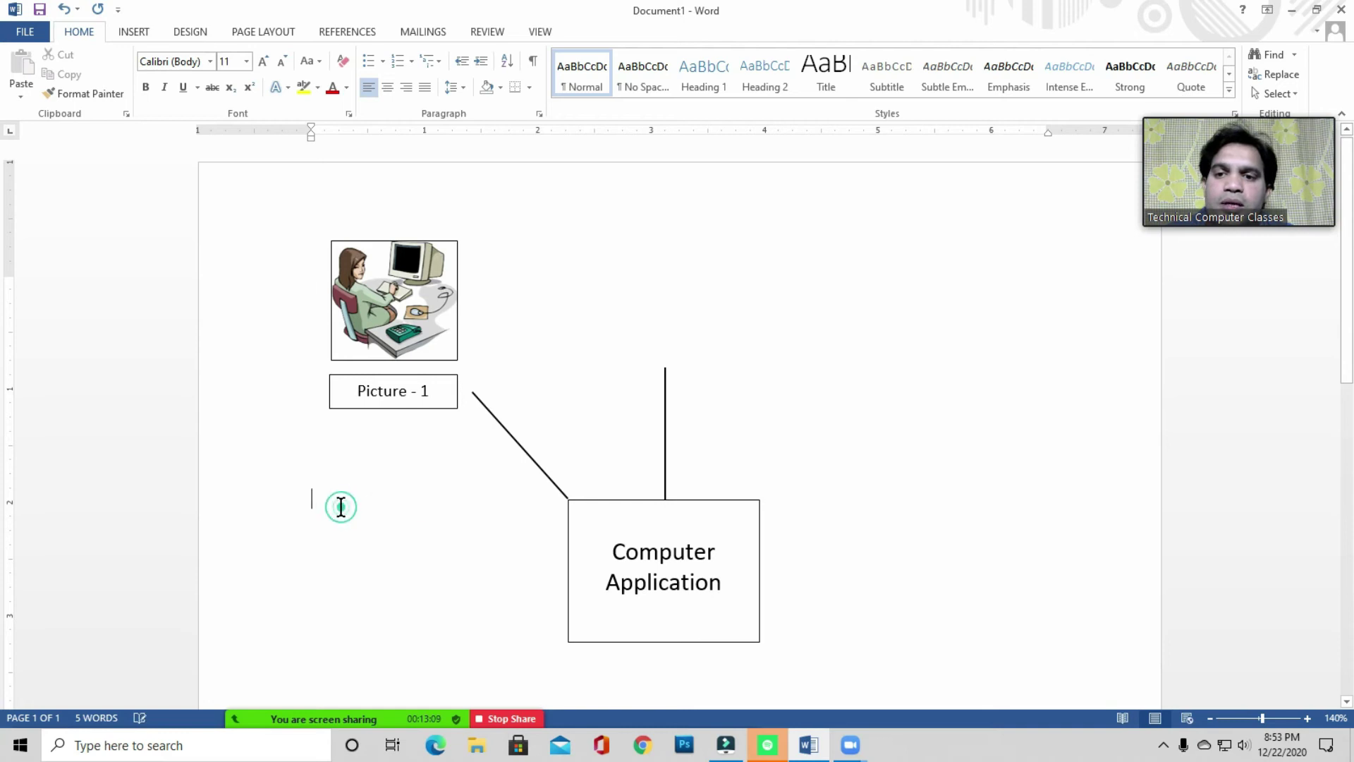
{"action": "left_click", "coordinate": [139, 32]}
{"action": "left_click", "coordinate": [182, 90]}
{"action": "left_click", "coordinate": [411, 290]}
{"action": "double_click", "coordinate": [278, 132]}
{"action": "left_click", "coordinate": [724, 344]}
{"action": "left_click", "coordinate": [876, 274]}
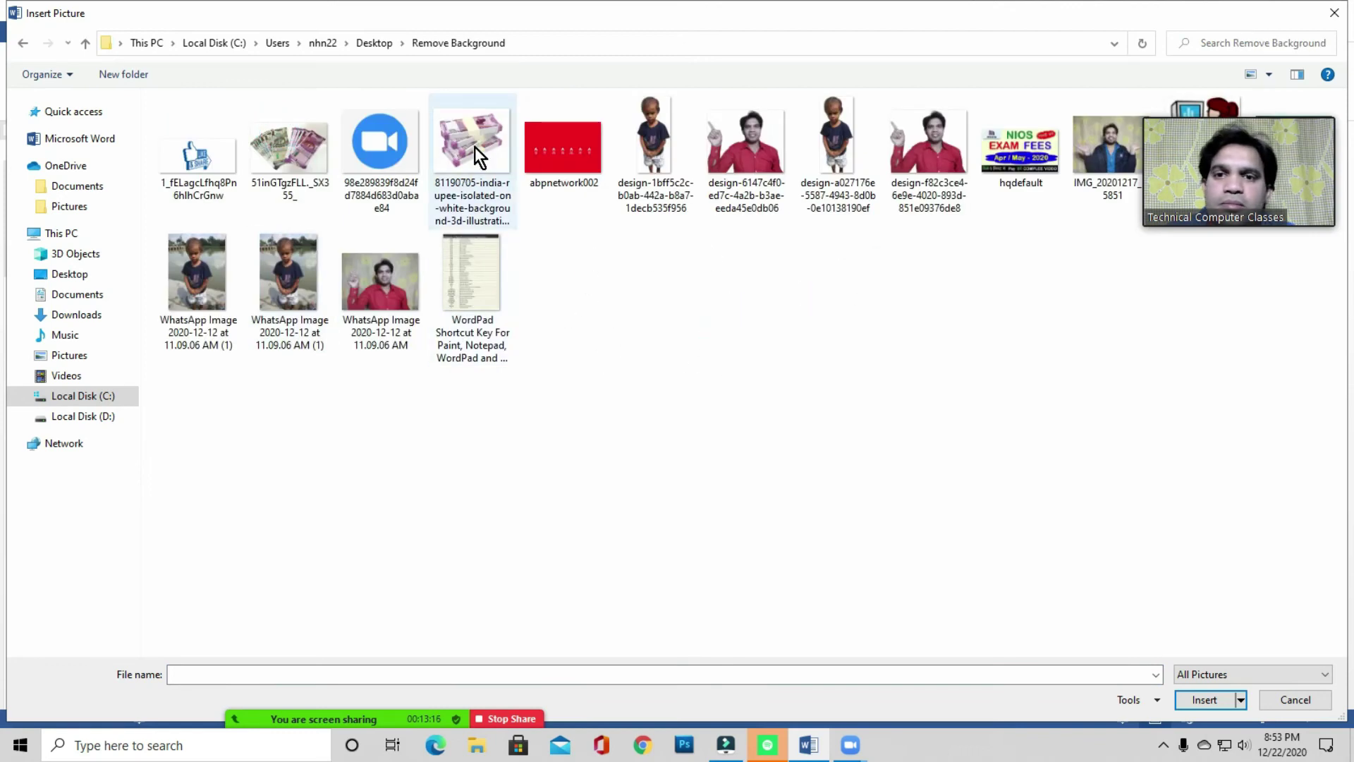
{"action": "double_click", "coordinate": [302, 154]}
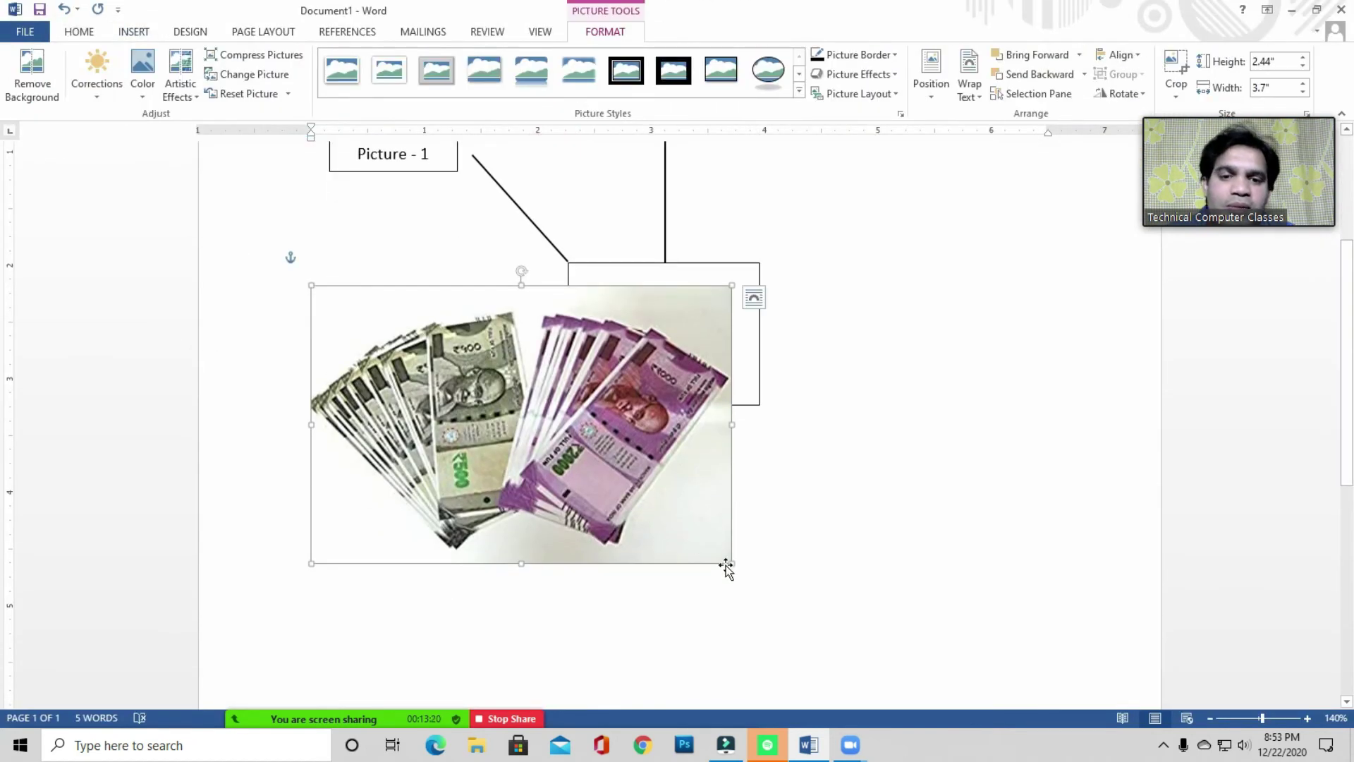
- Shrink the rupee-notes picture to 1.04" × 1.34" and adjust its position
{"action": "left_click_drag", "start_coordinate": [731, 563], "coordinate": [478, 395]}
{"action": "scroll", "coordinate": [543, 414], "scroll_direction": "up", "scroll_amount": 1}
{"action": "left_click_drag", "start_coordinate": [394, 451], "coordinate": [395, 471]}
{"action": "left_click_drag", "start_coordinate": [479, 475], "coordinate": [464, 462]}
{"action": "scroll", "coordinate": [494, 438], "scroll_direction": "up", "scroll_amount": 2}
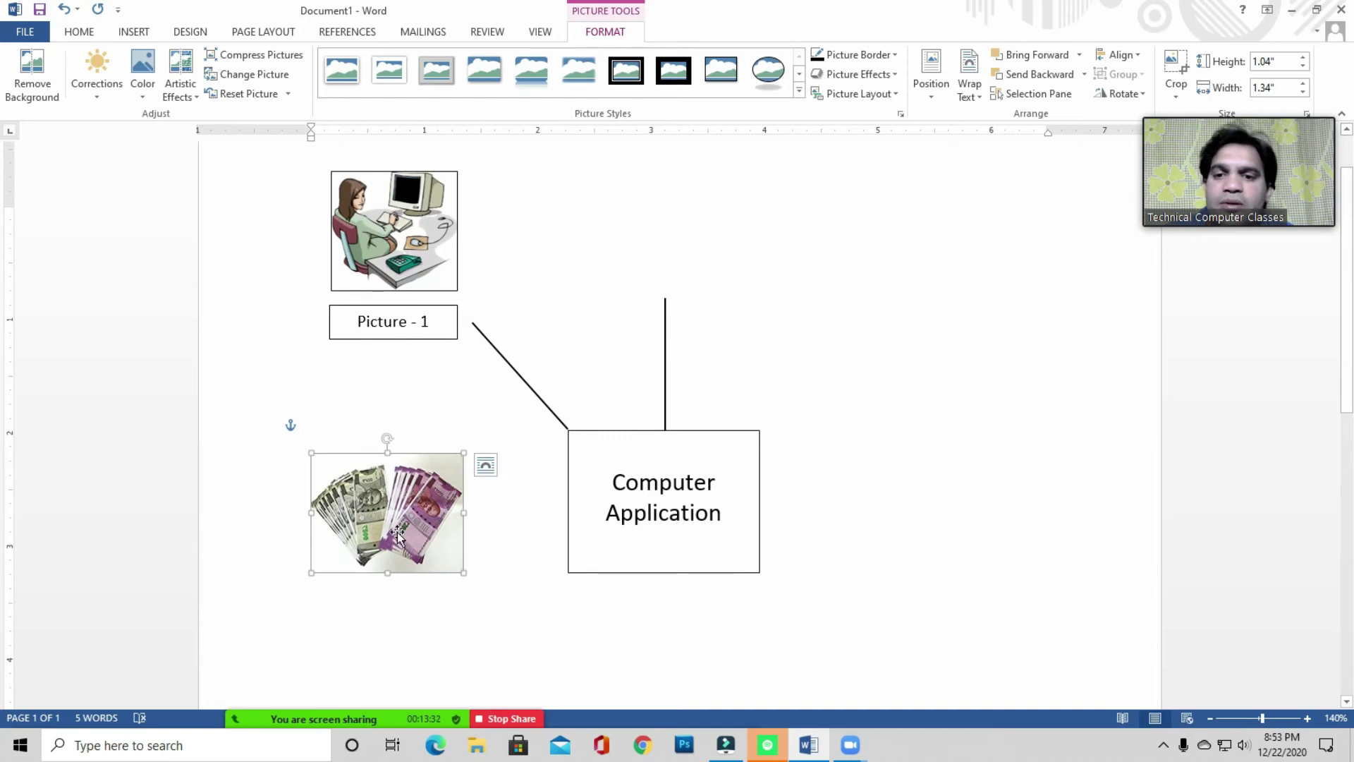
{"action": "left_click", "coordinate": [409, 229]}
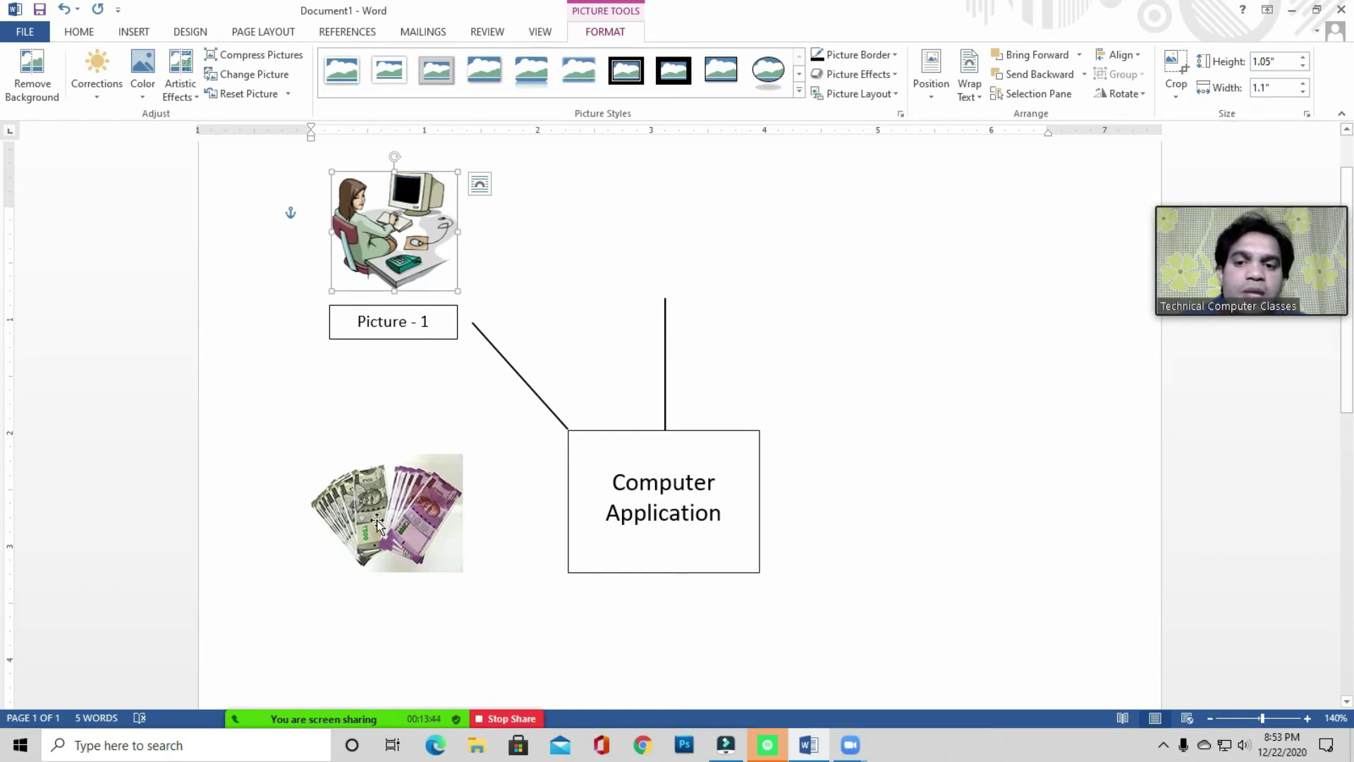
- Set the rupee picture to In Front of Text, move it beside the computer picture, and give it a black border
{"action": "left_click", "coordinate": [392, 503]}
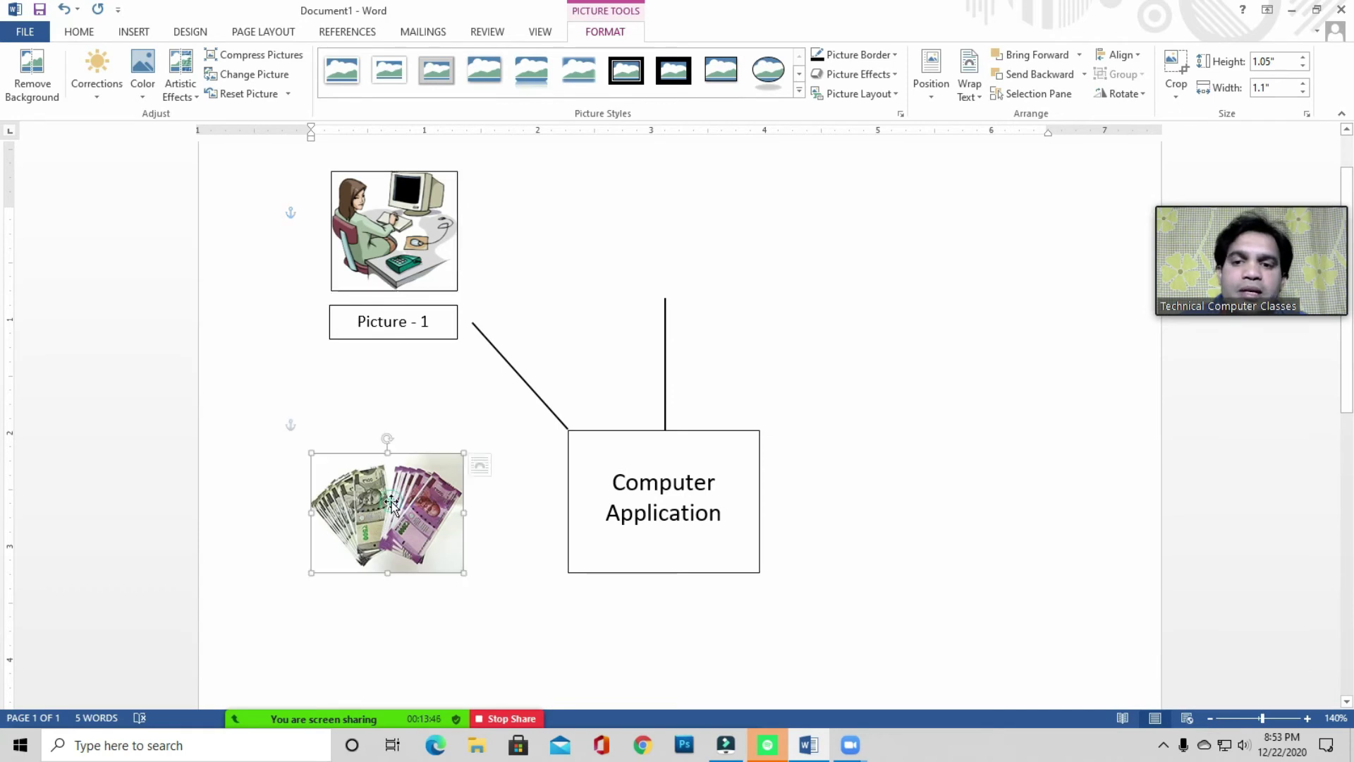
{"action": "right_click", "coordinate": [397, 505]}
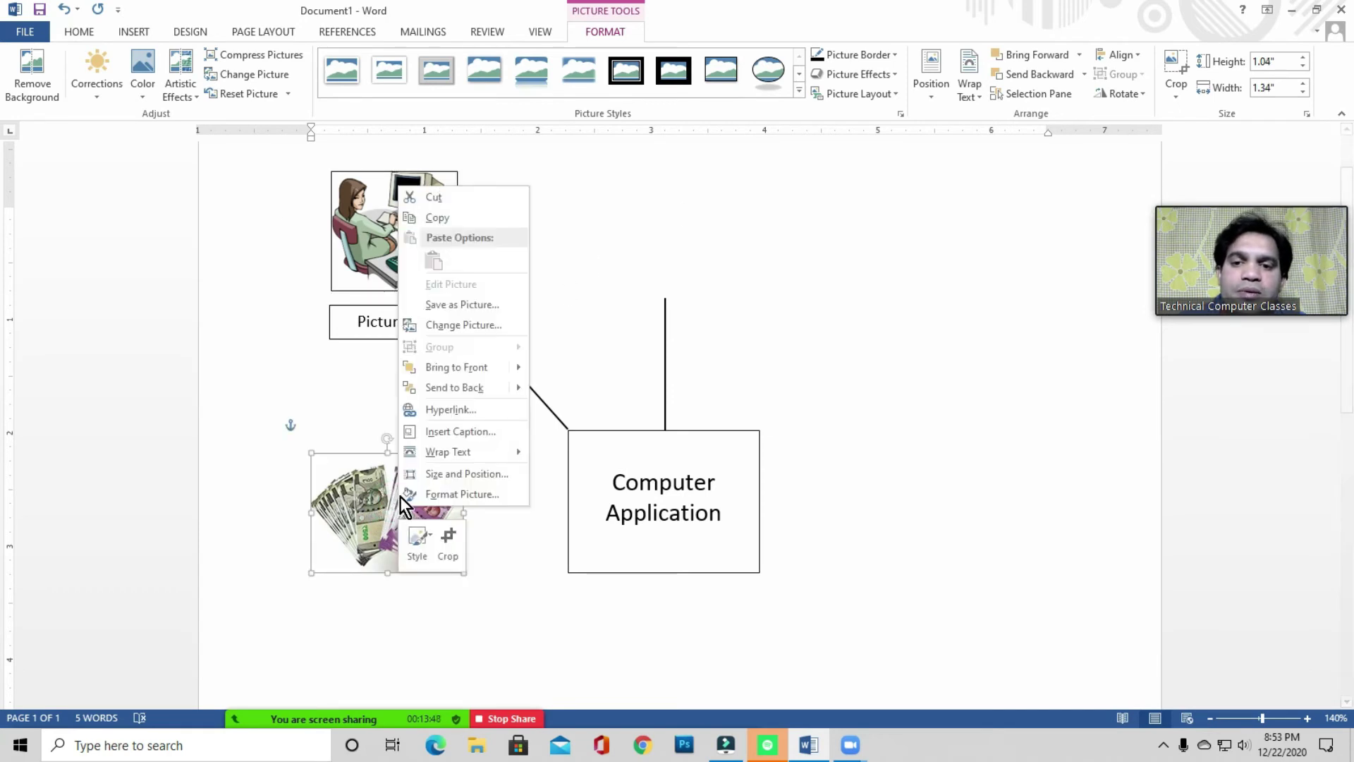
{"action": "left_click", "coordinate": [450, 451]}
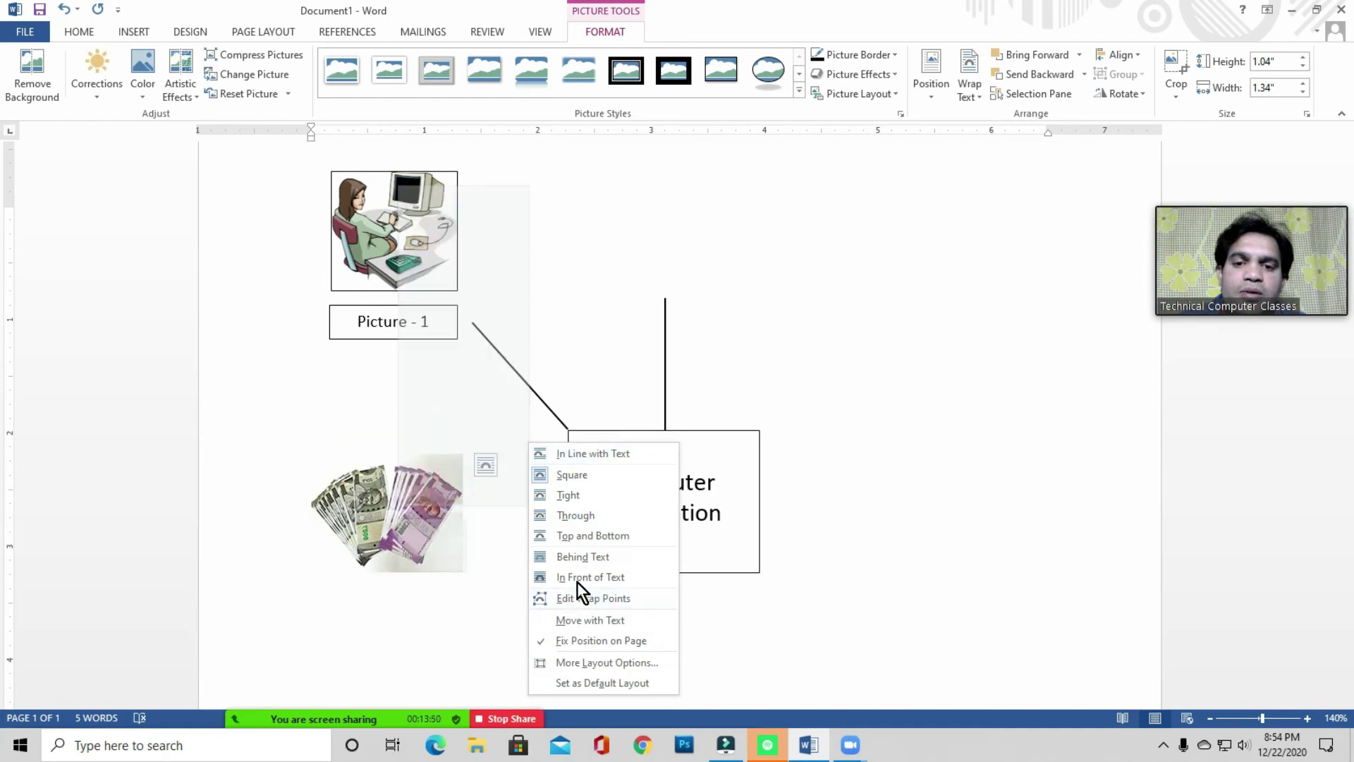
{"action": "left_click", "coordinate": [610, 578]}
{"action": "left_click_drag", "start_coordinate": [419, 530], "coordinate": [437, 282]}
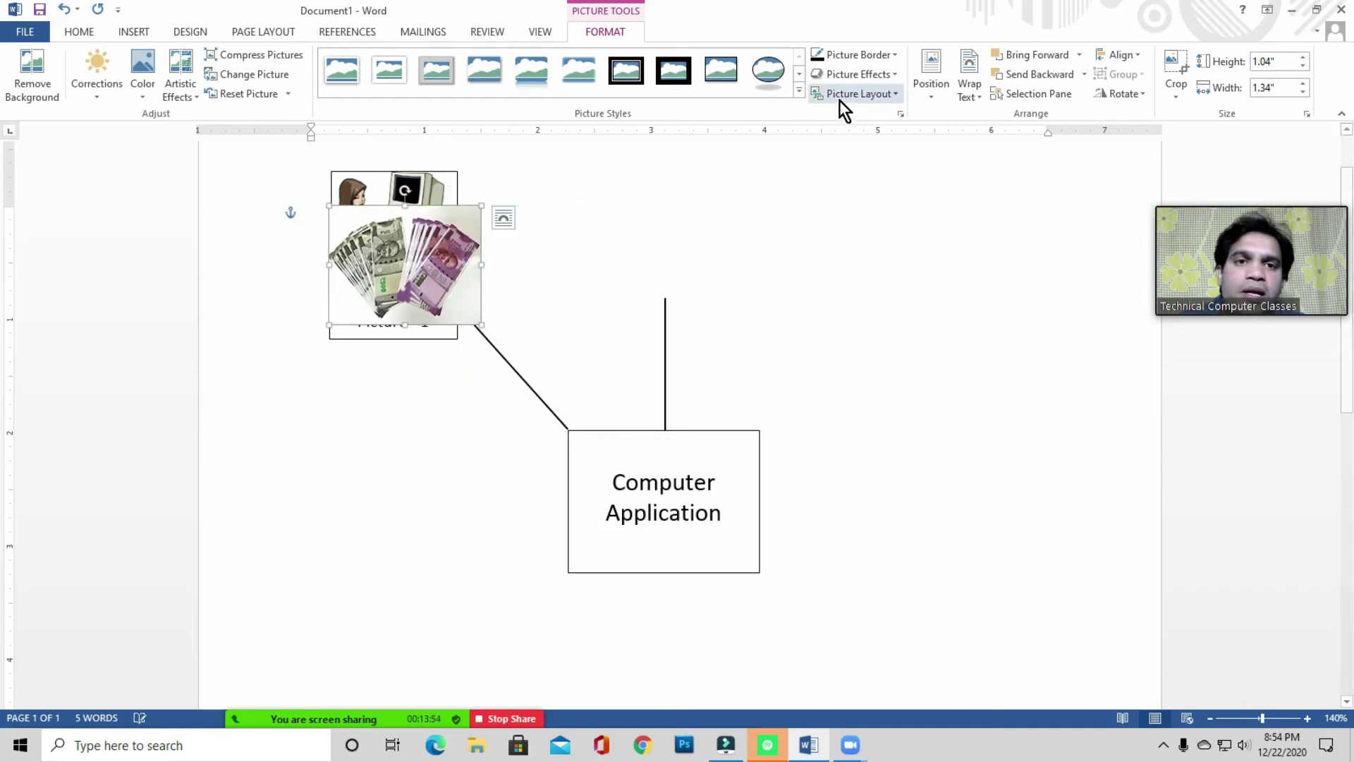
{"action": "left_click_drag", "start_coordinate": [447, 289], "coordinate": [614, 343]}
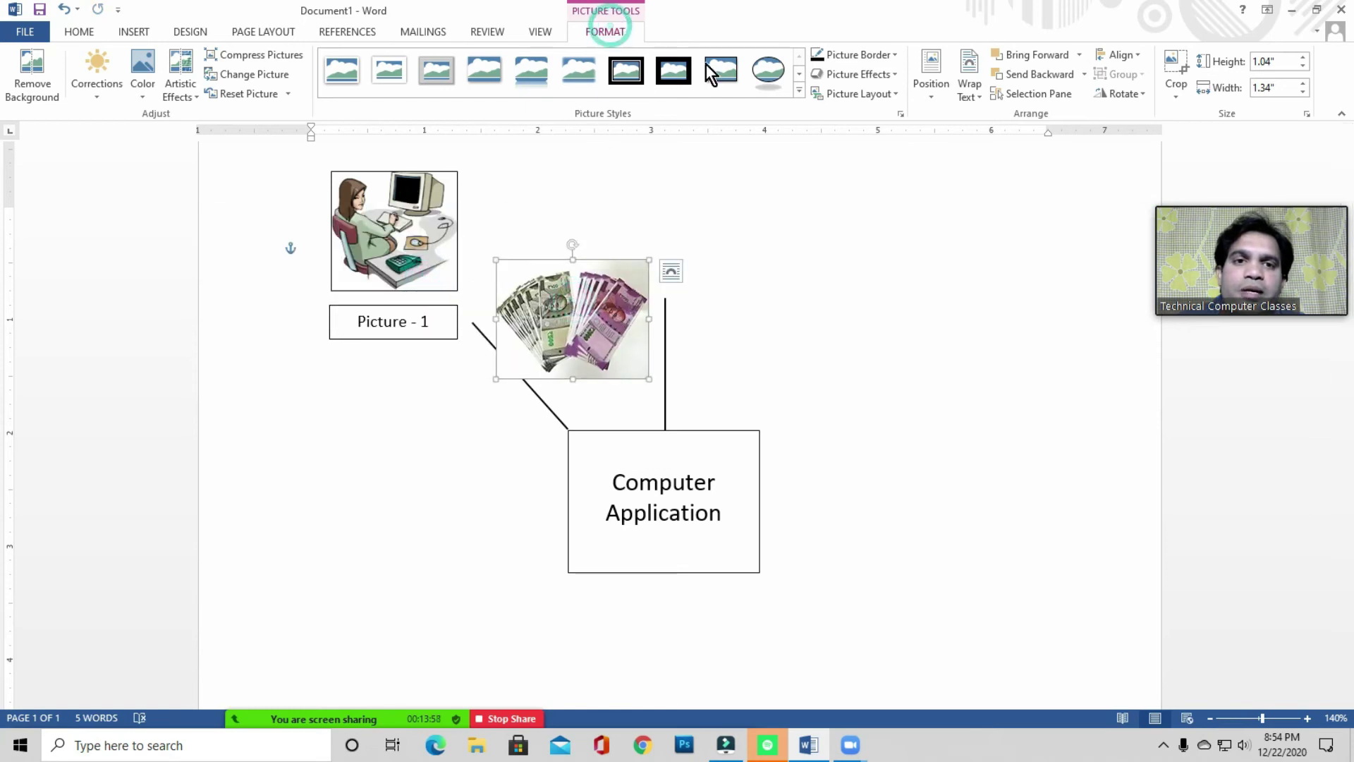
{"action": "left_click", "coordinate": [855, 56]}
{"action": "left_click", "coordinate": [831, 93]}
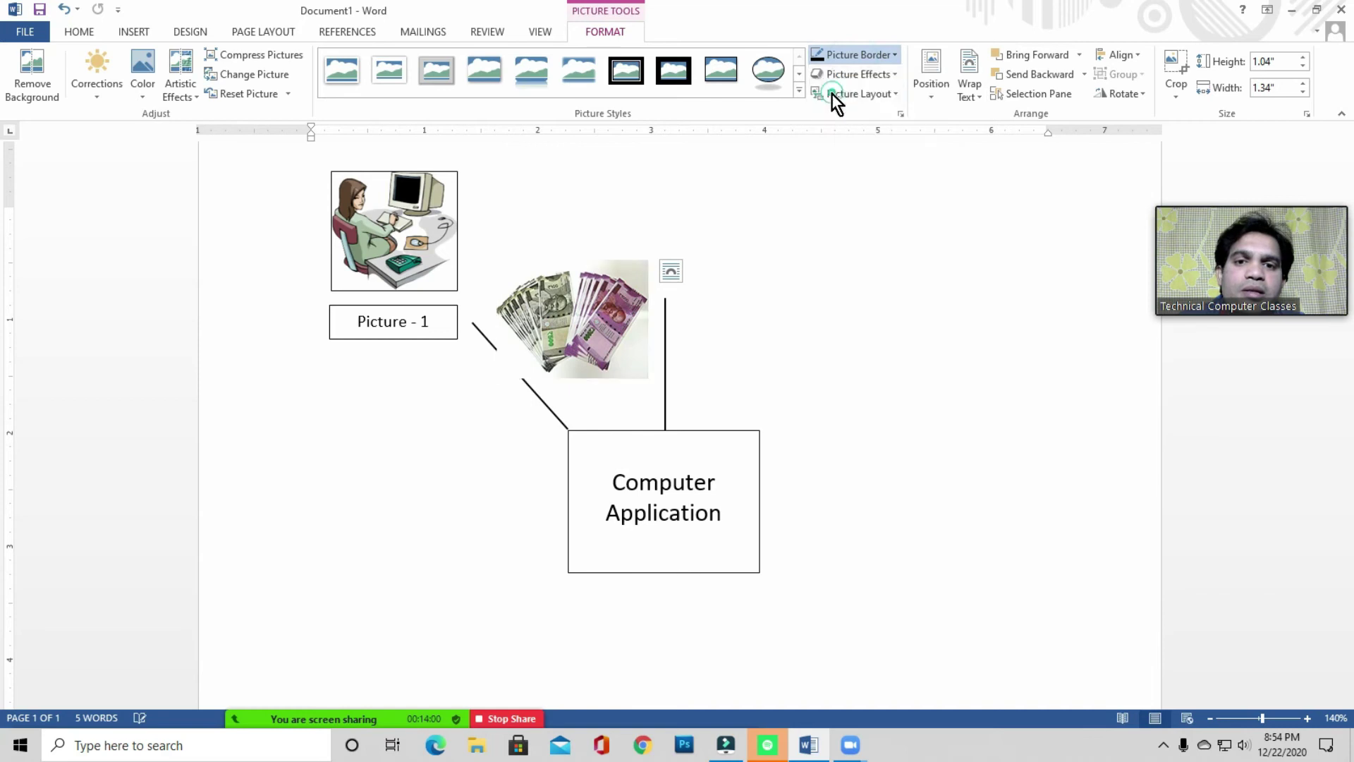
- Resize the rupee picture to 1.05" × 1.1" and place it above the vertical connector
{"action": "left_click_drag", "start_coordinate": [564, 317], "coordinate": [399, 228]}
{"action": "left_click_drag", "start_coordinate": [482, 230], "coordinate": [458, 229]}
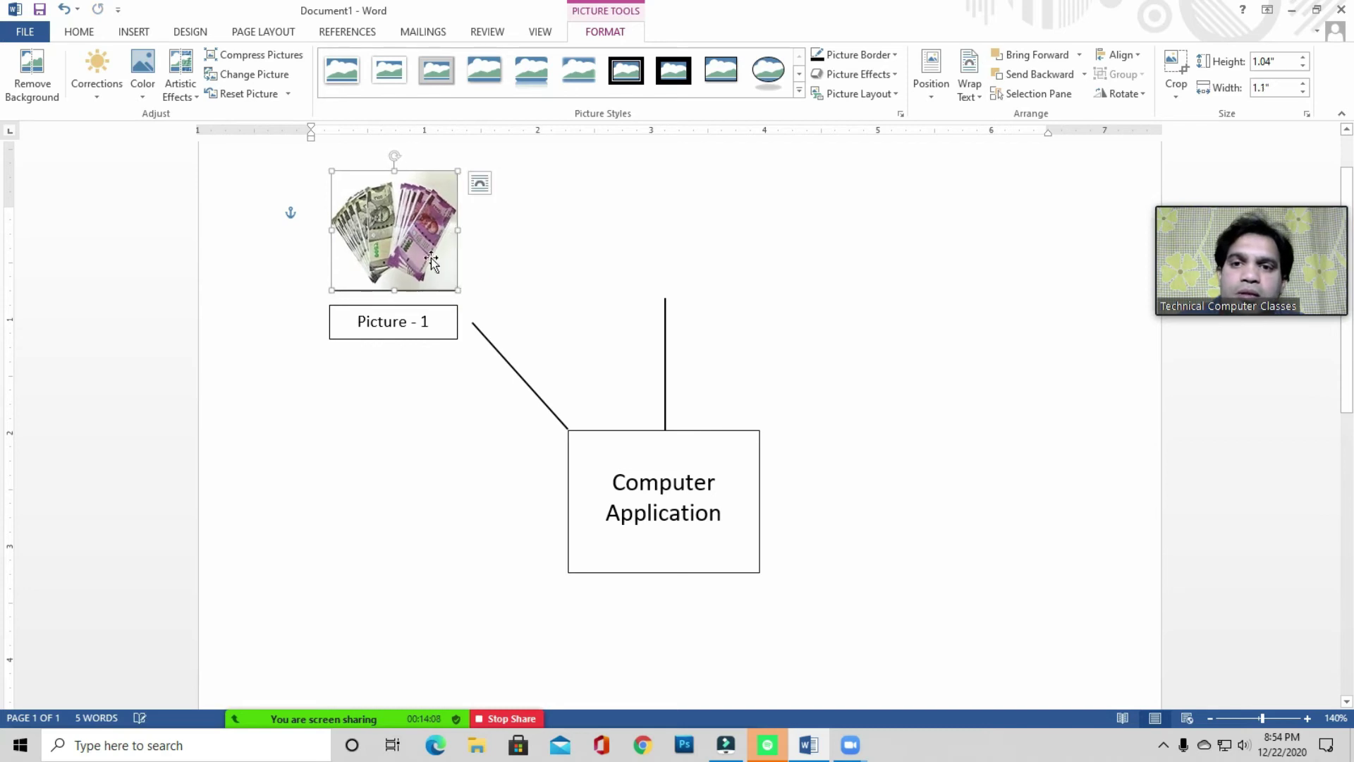
{"action": "mouse_move", "coordinate": [396, 292]}
{"action": "left_mouse_down"}
{"action": "mouse_move", "coordinate": [397, 275]}
{"action": "mouse_move", "coordinate": [395, 292]}
{"action": "left_mouse_up"}
{"action": "left_click", "coordinate": [396, 275]}
{"action": "left_click_drag", "start_coordinate": [391, 238], "coordinate": [656, 225]}
{"action": "left_click", "coordinate": [782, 347]}
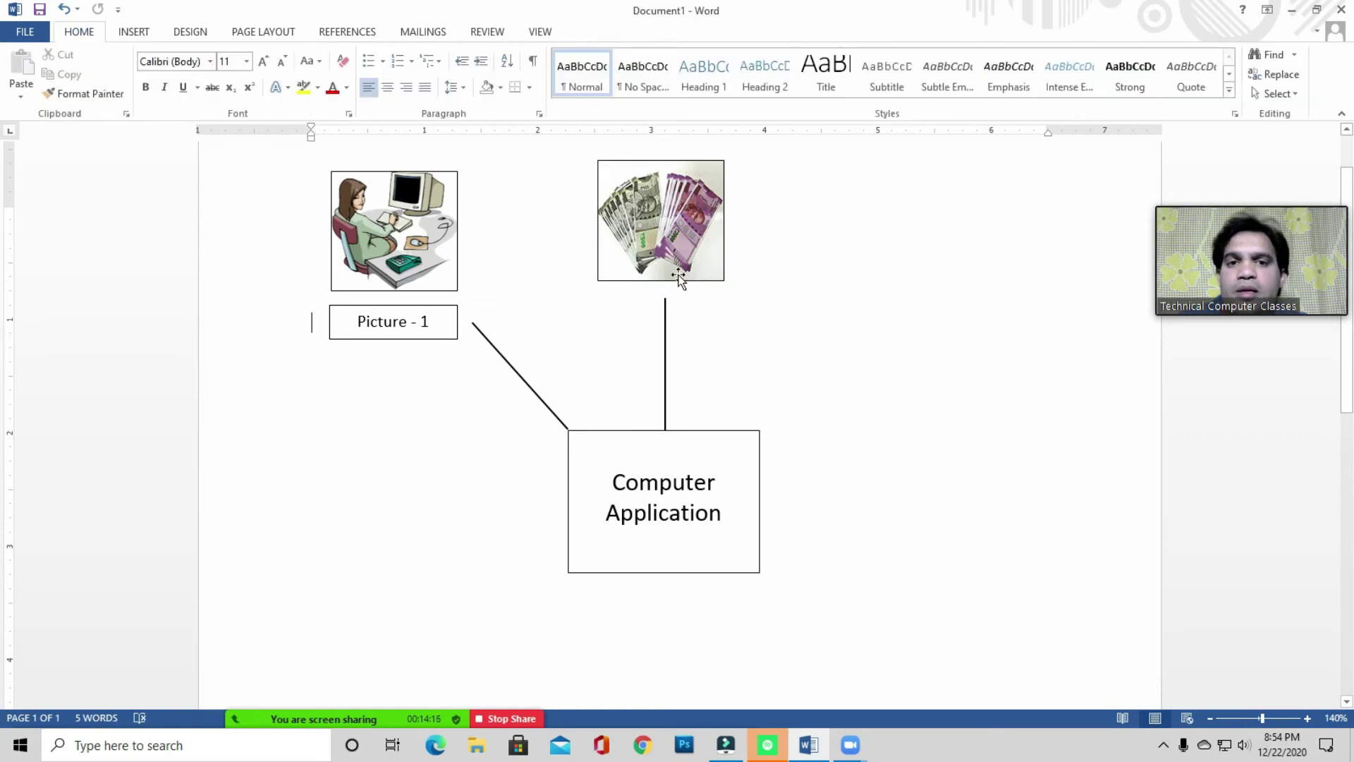
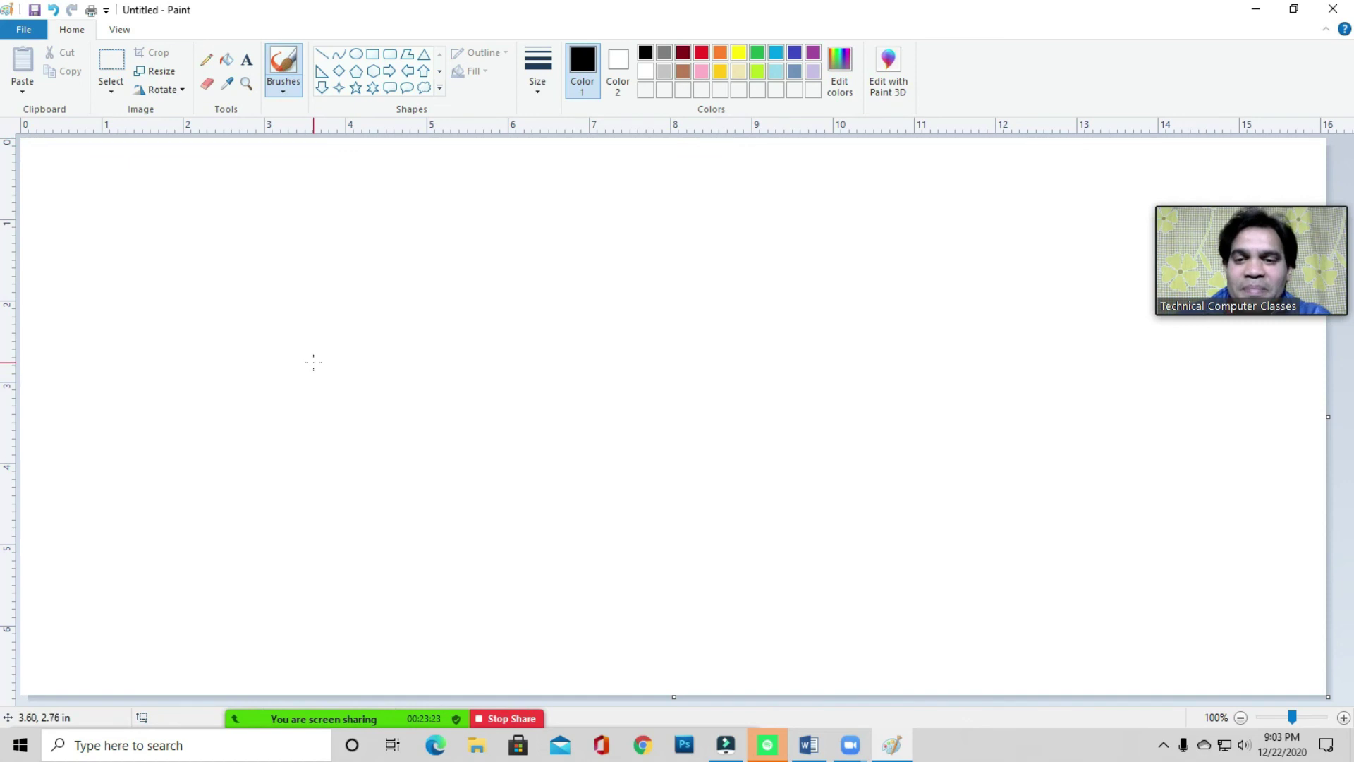
- Toggle Zoom's gallery view and back, then adjust Paint's View display options for rulers, status bar and gridlines
{"action": "left_click", "coordinate": [1239, 200]}
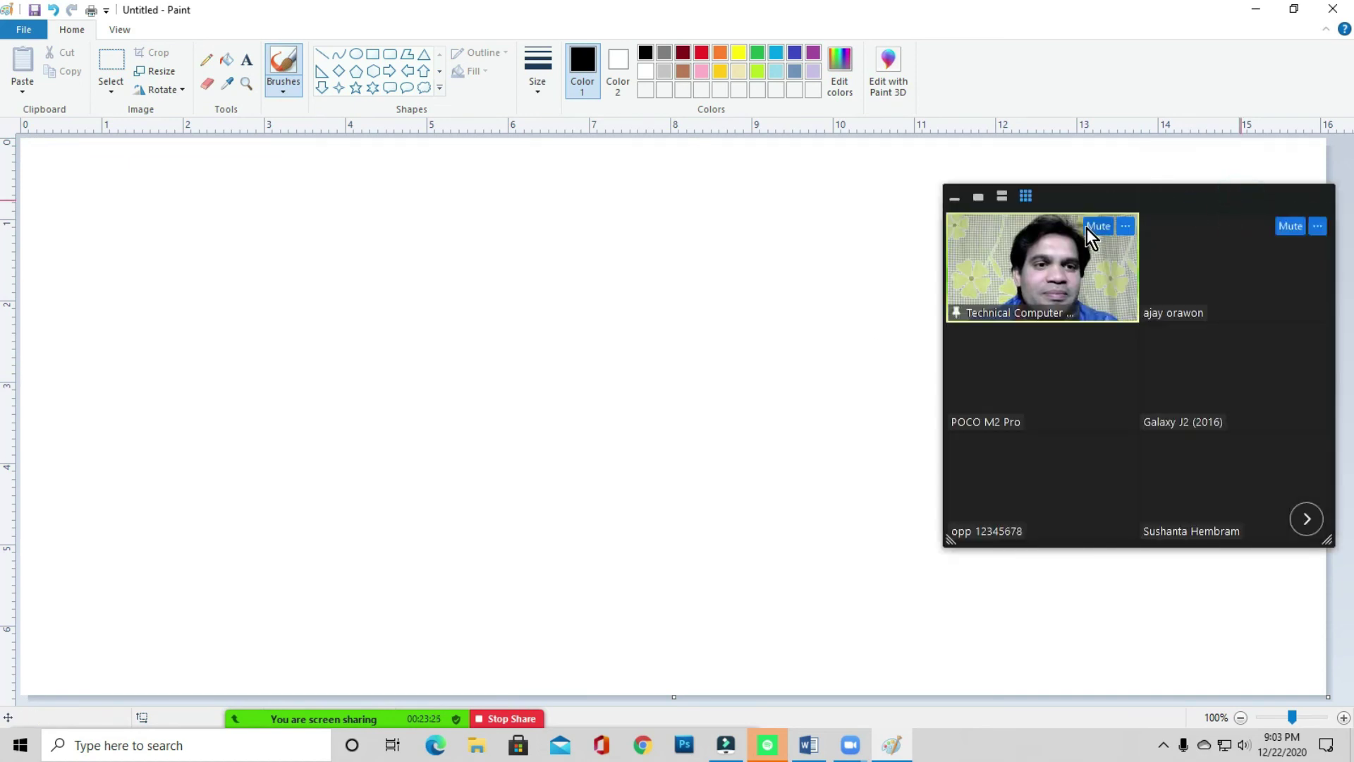
{"action": "left_click", "coordinate": [979, 197]}
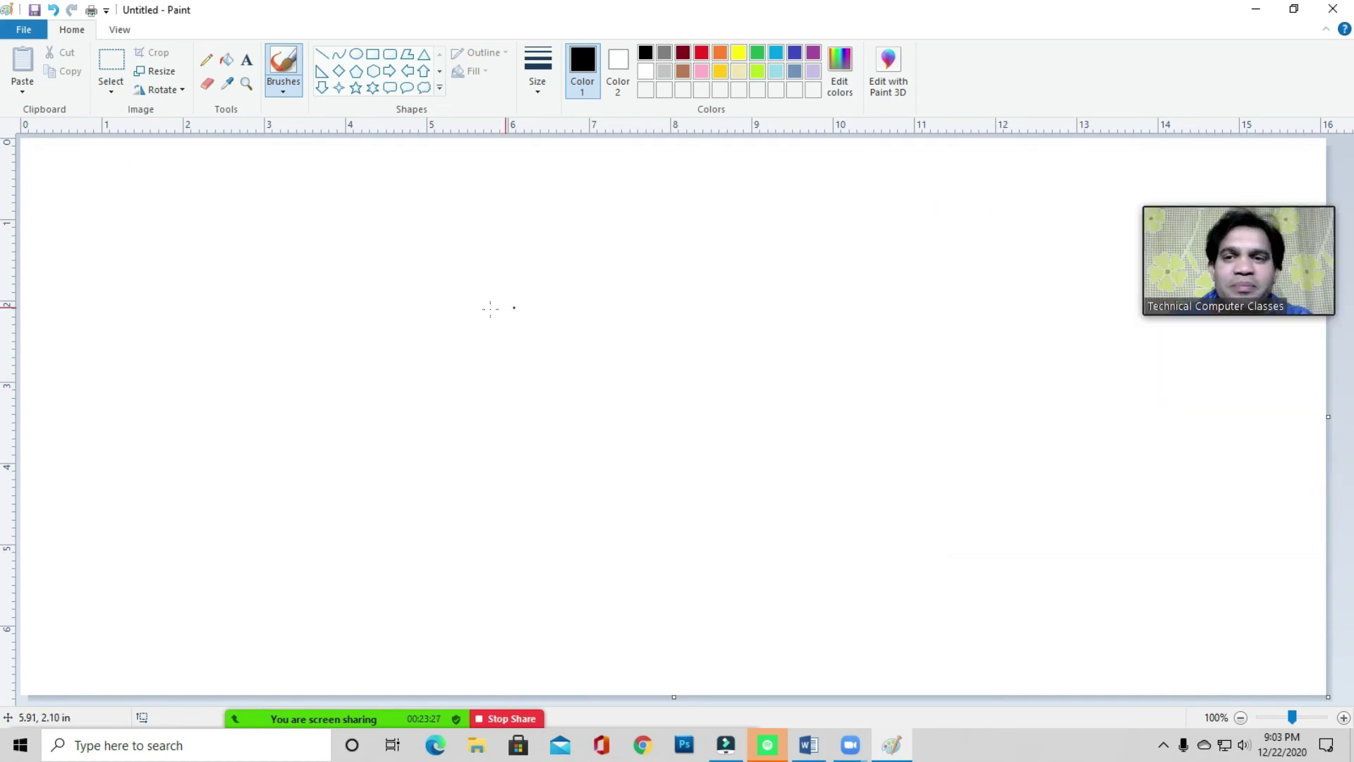
{"action": "left_click", "coordinate": [120, 30]}
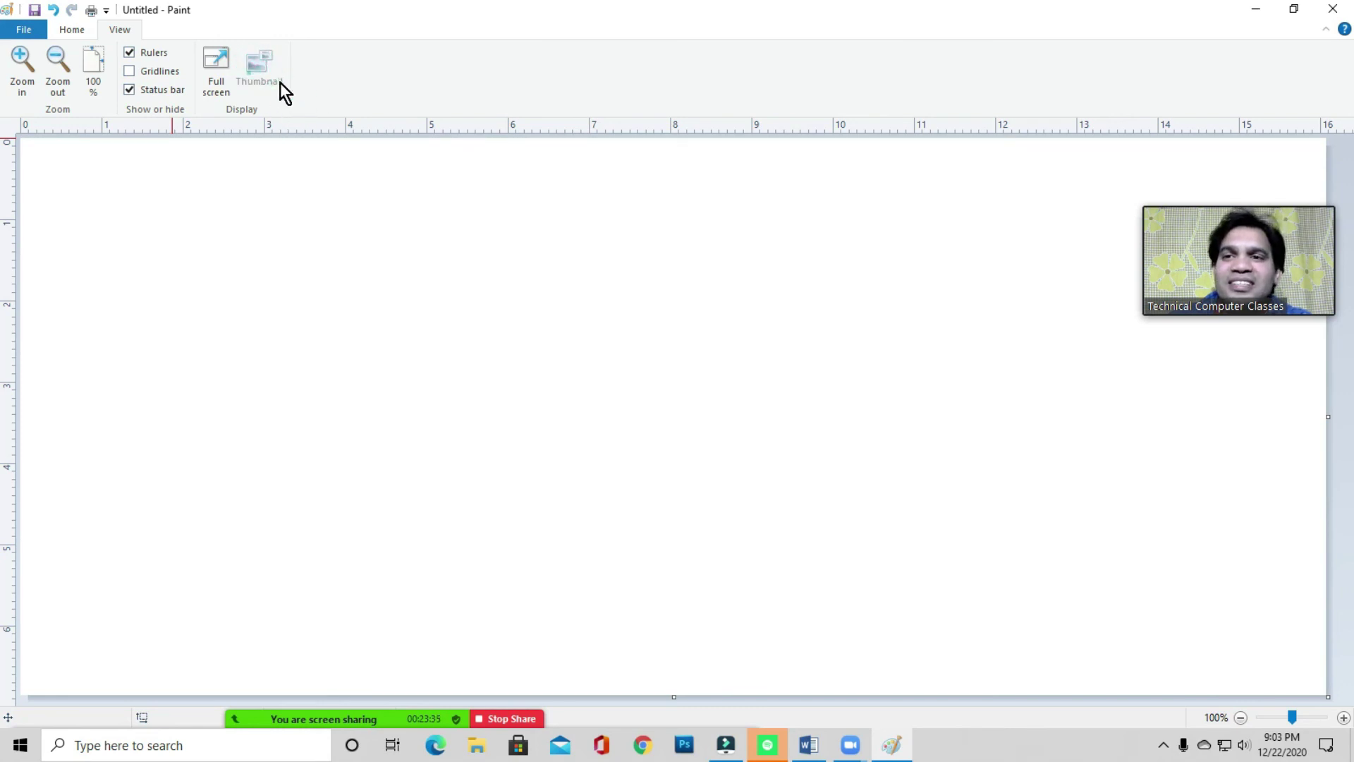
{"action": "left_click", "coordinate": [258, 85]}
{"action": "left_click", "coordinate": [316, 78]}
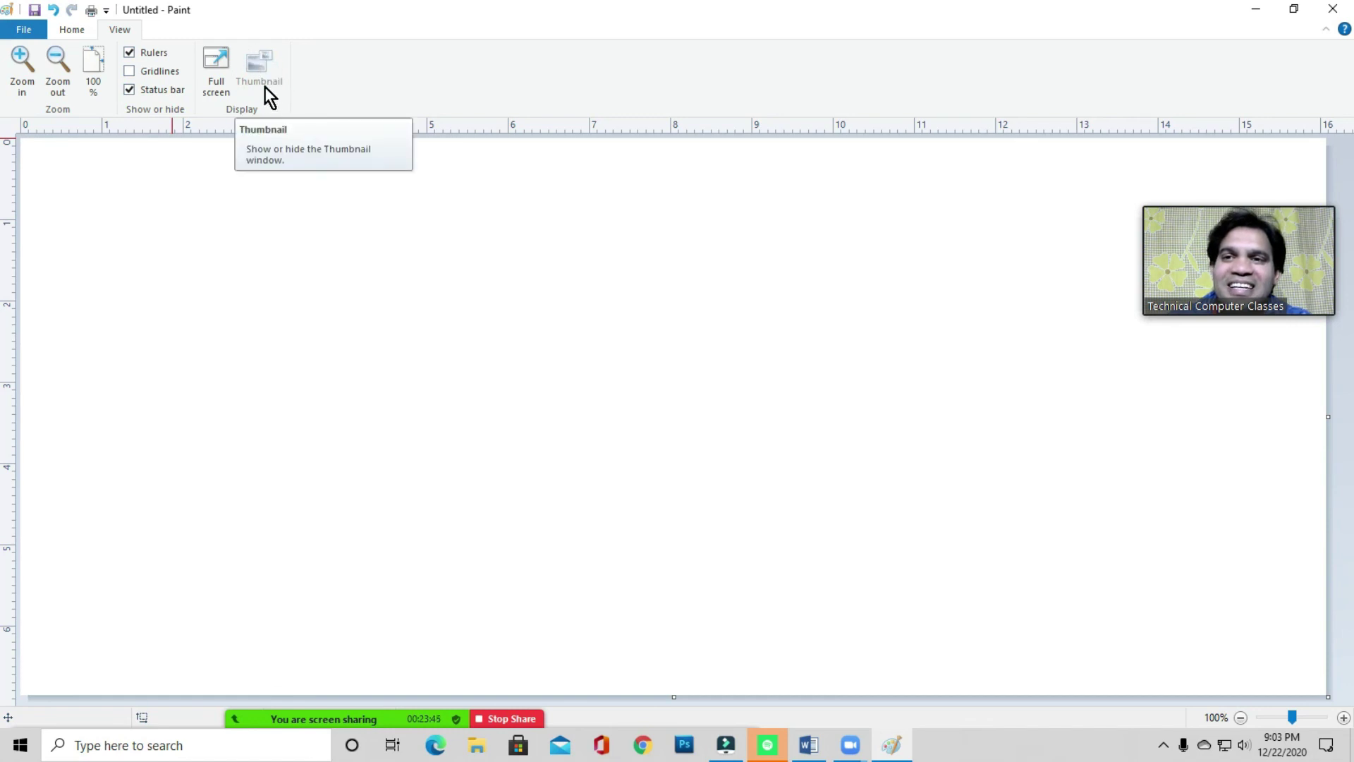
{"action": "left_click", "coordinate": [258, 68]}
{"action": "left_click", "coordinate": [329, 76]}
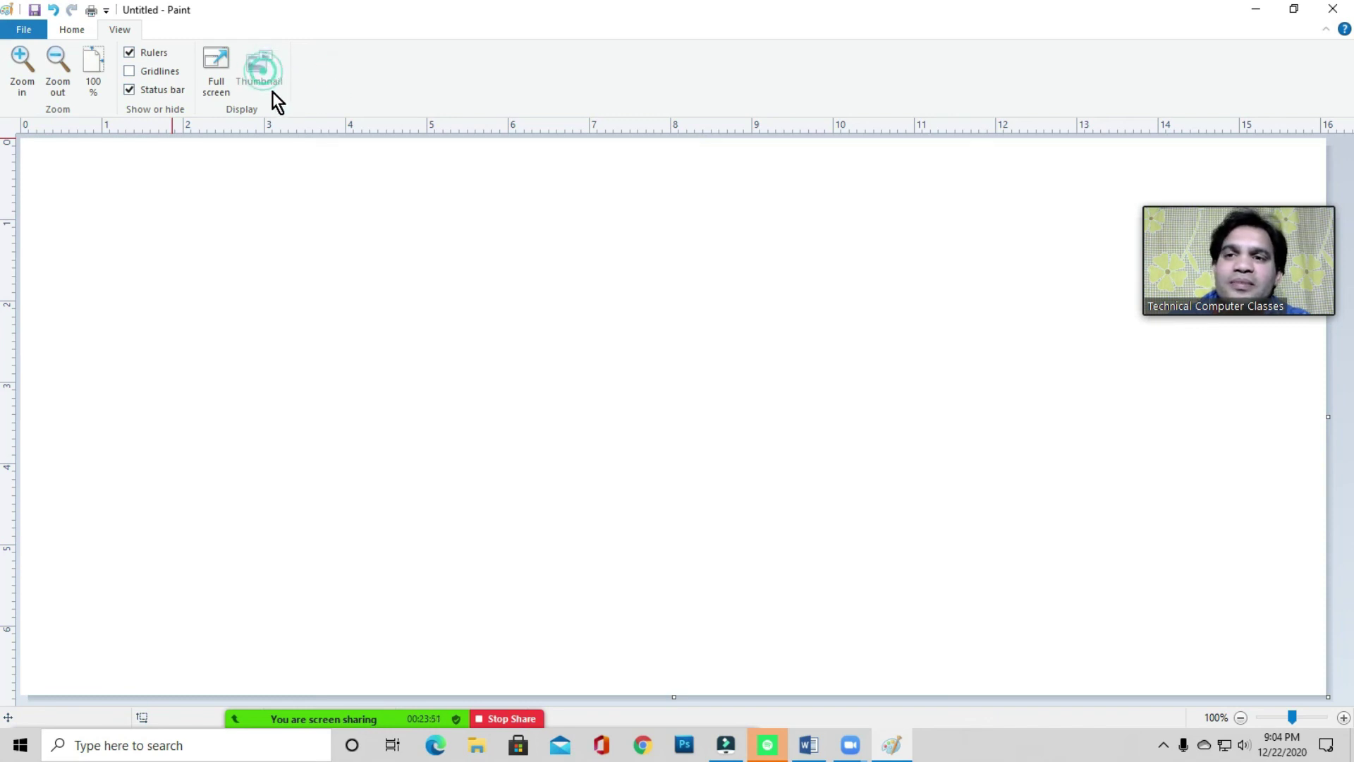
{"action": "left_click", "coordinate": [304, 75]}
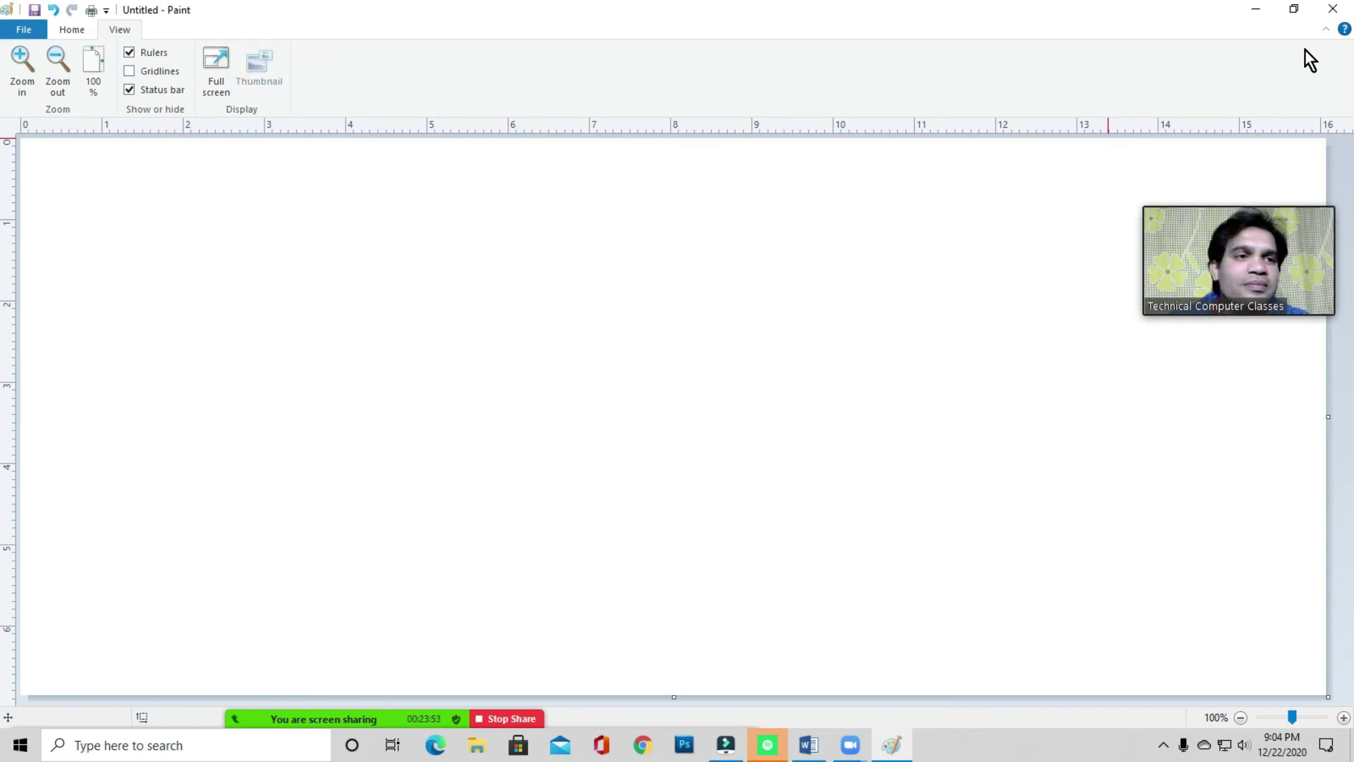
- Close Paint and dismiss Zoom's 'Screen sharing has stopped' message
{"action": "left_click", "coordinate": [703, 371]}
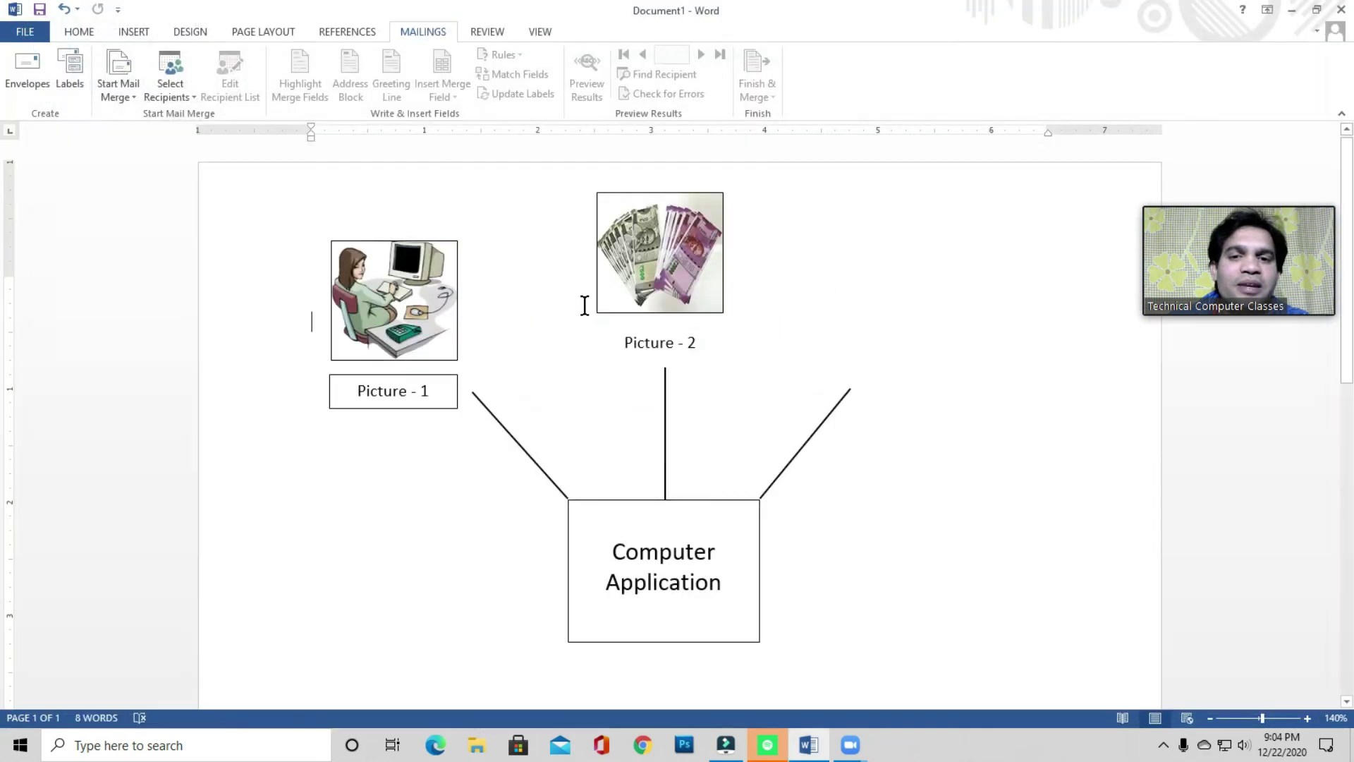
{"action": "left_click_drag", "start_coordinate": [664, 309], "coordinate": [717, 273]}
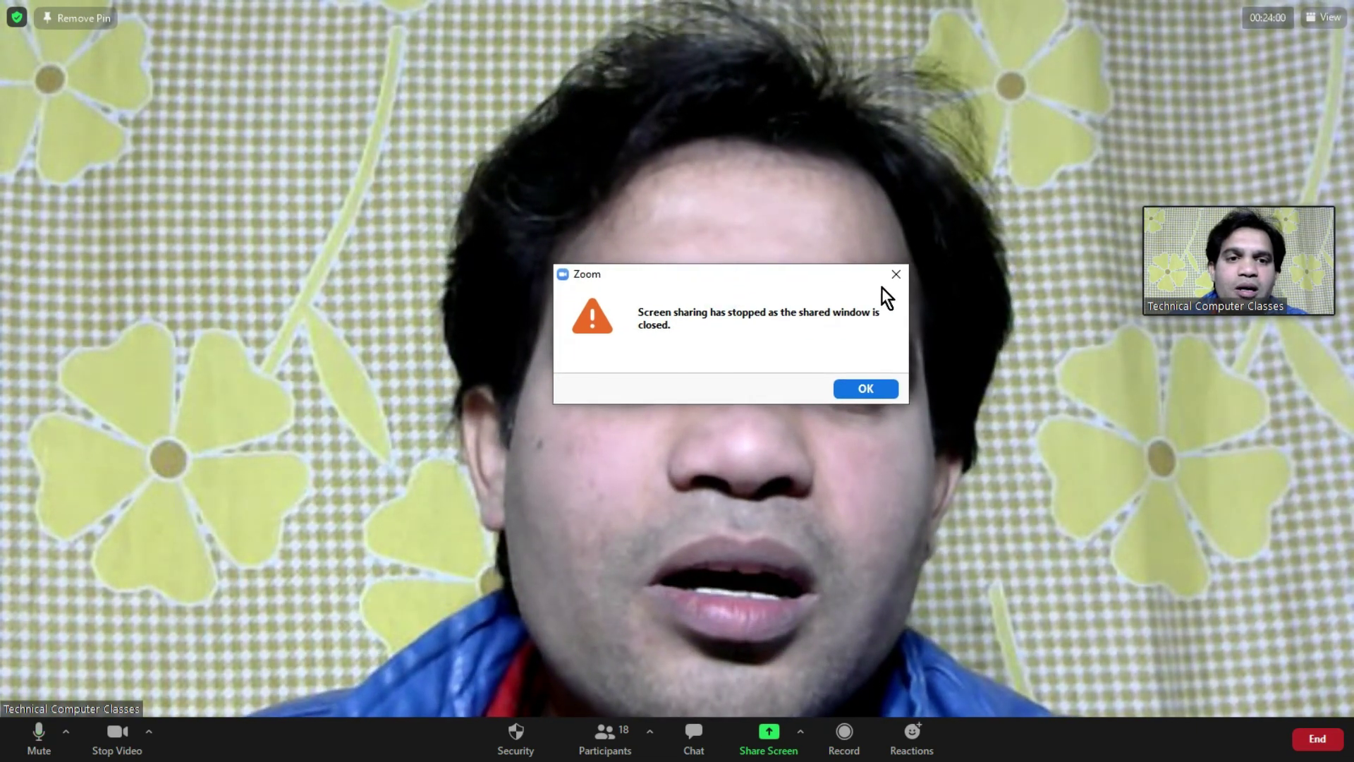
{"action": "left_click", "coordinate": [895, 275]}
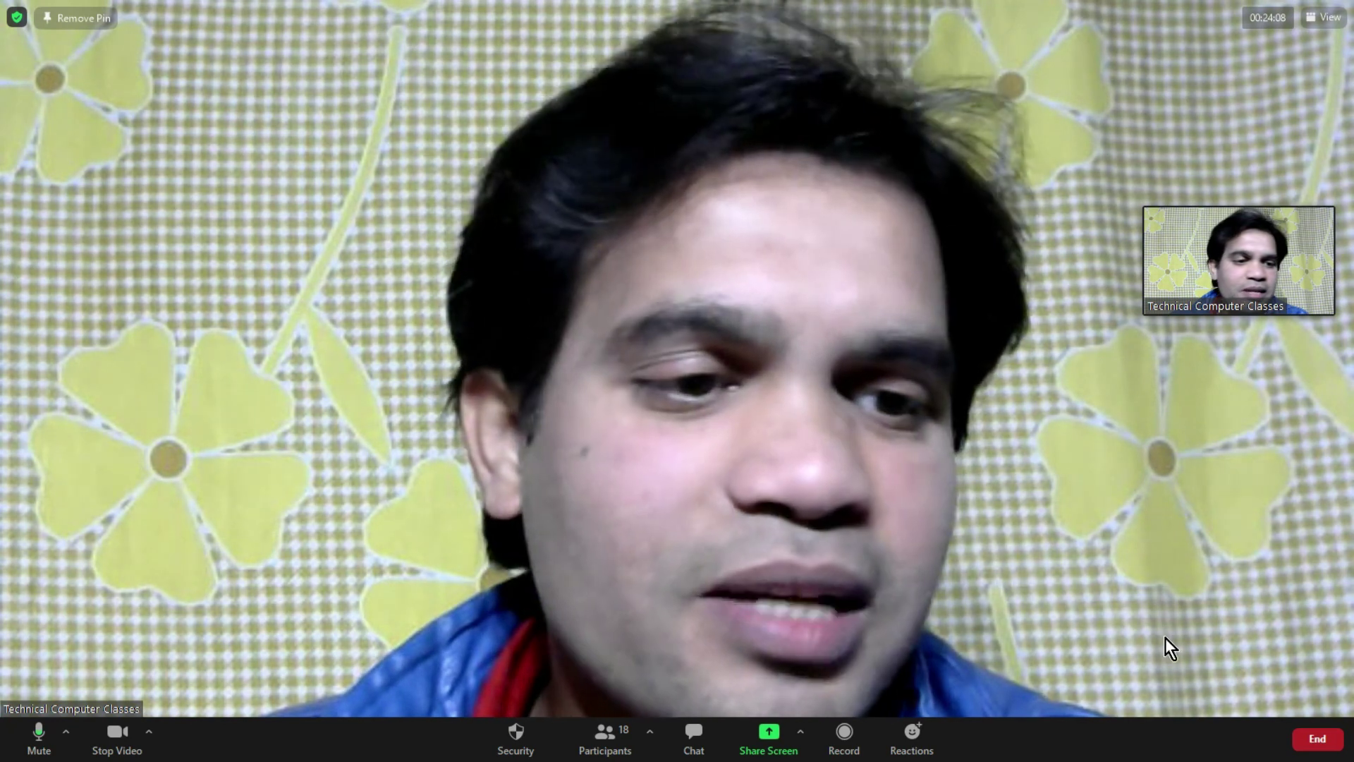
- Cancel ending the meeting and choose the Document1 - Word window to share
{"action": "left_click", "coordinate": [1316, 738]}
{"action": "left_click", "coordinate": [998, 650]}
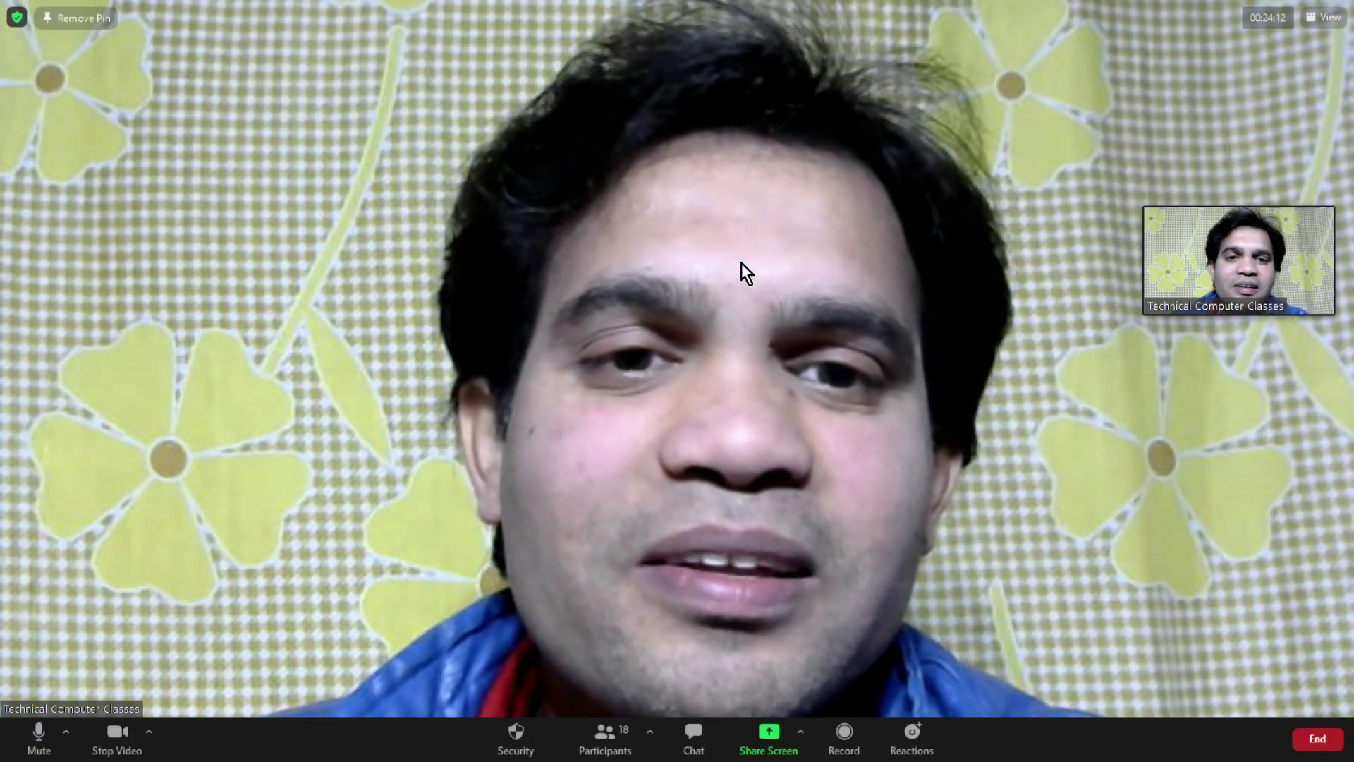
{"action": "left_click", "coordinate": [773, 748]}
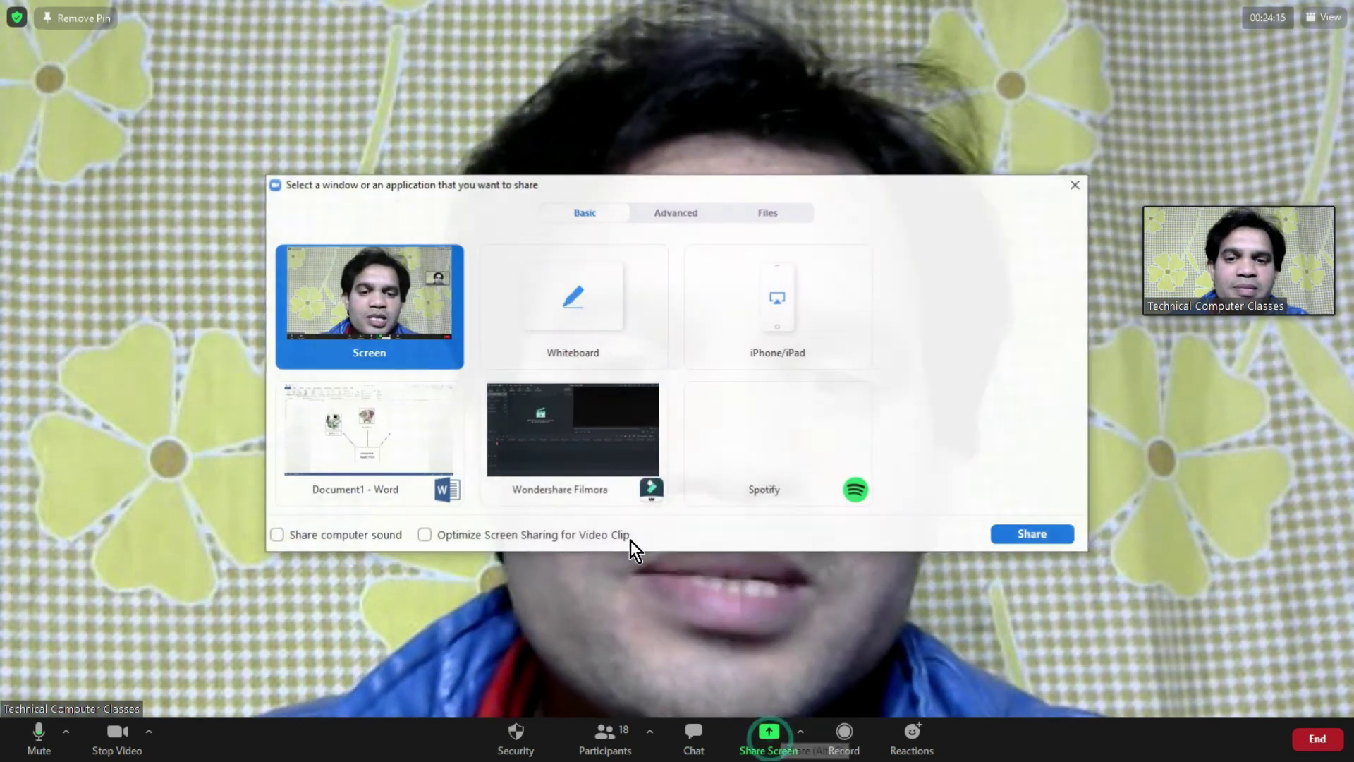
{"action": "left_click", "coordinate": [350, 447]}
- Start sharing Word, then enlarge the money picture and shrink it back to its size
{"action": "left_click", "coordinate": [1031, 535]}
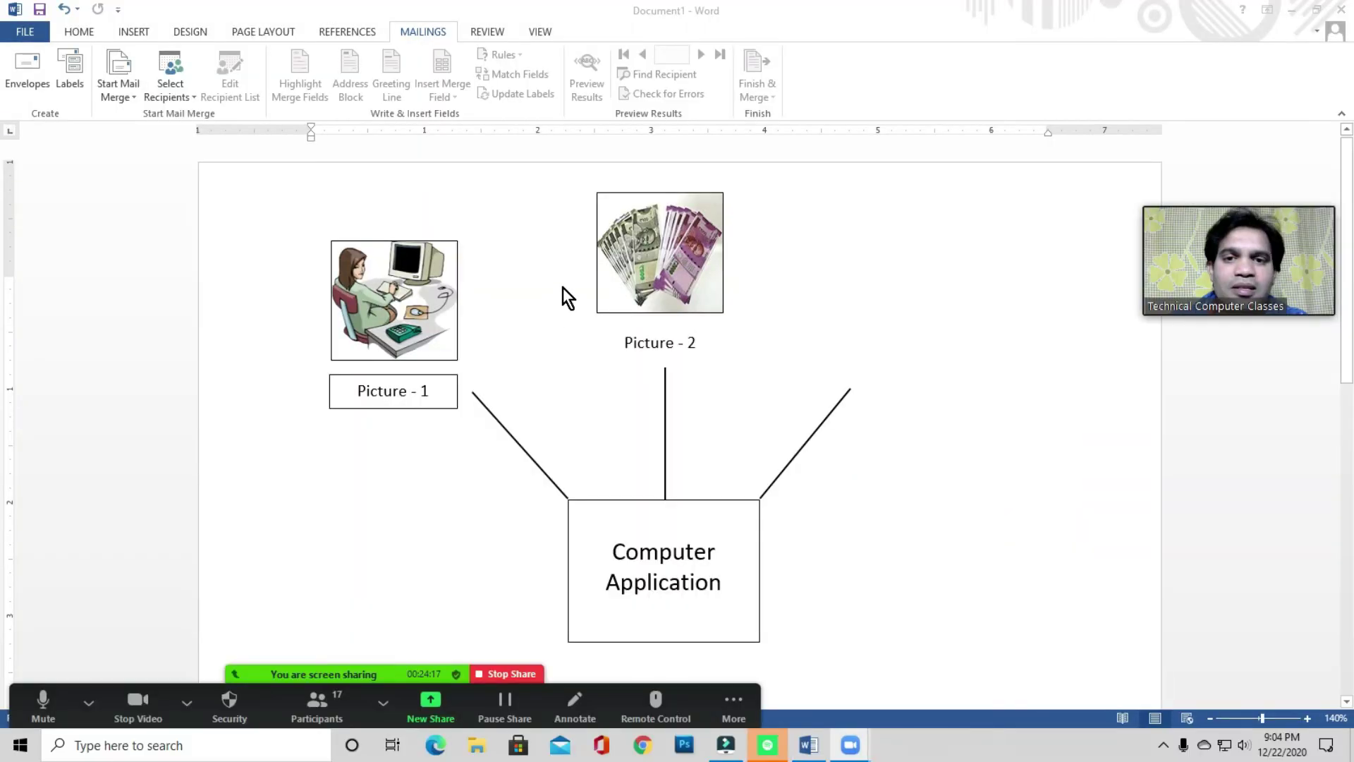
{"action": "left_click", "coordinate": [656, 275]}
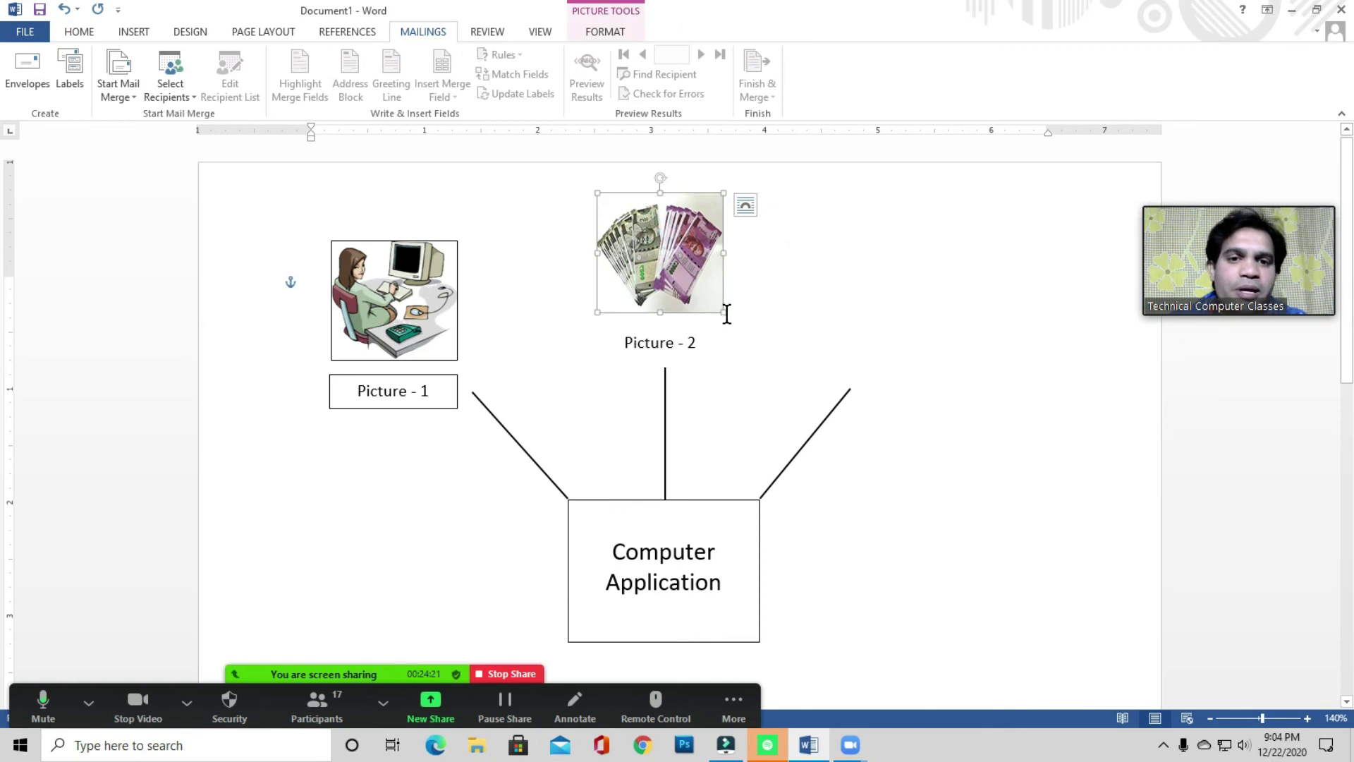
{"action": "left_click_drag", "start_coordinate": [719, 311], "coordinate": [971, 431]}
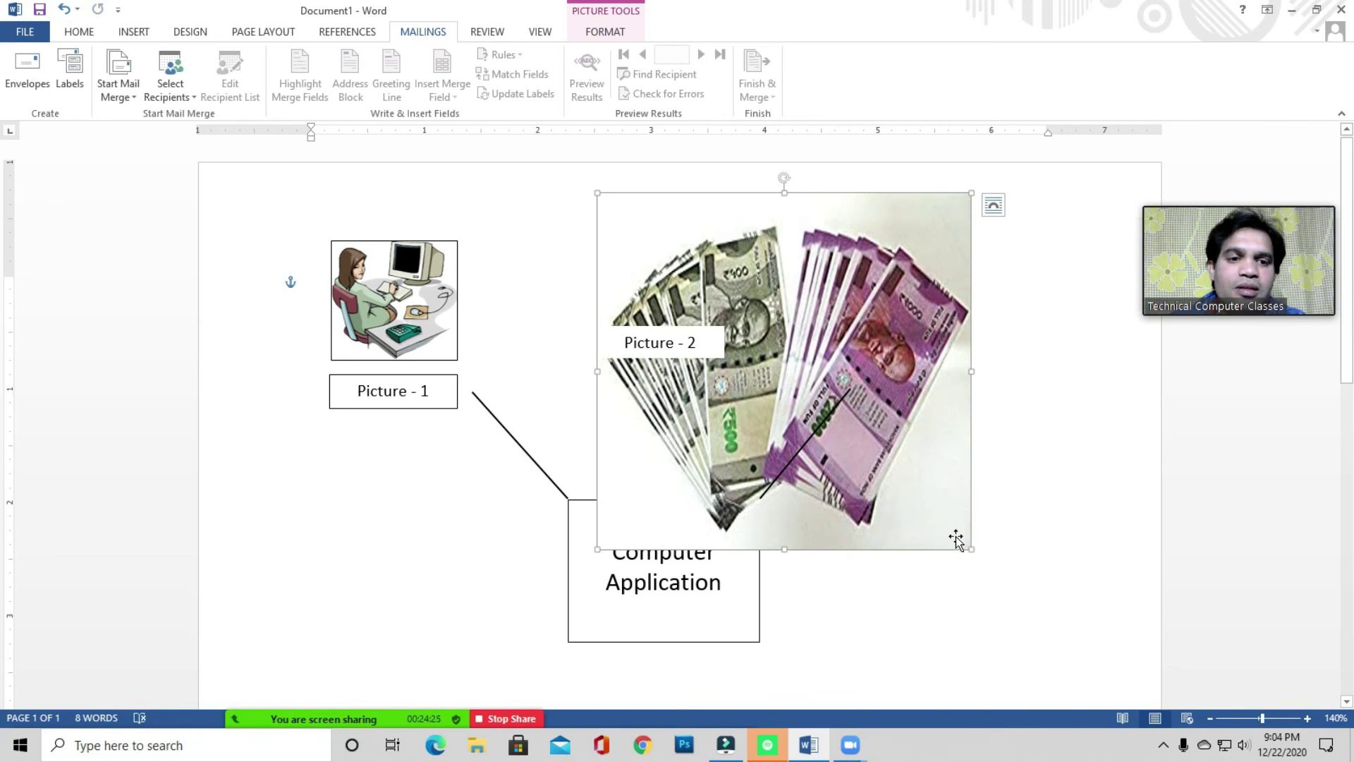
{"action": "left_click_drag", "start_coordinate": [971, 549], "coordinate": [728, 269]}
{"action": "left_click", "coordinate": [770, 321]}
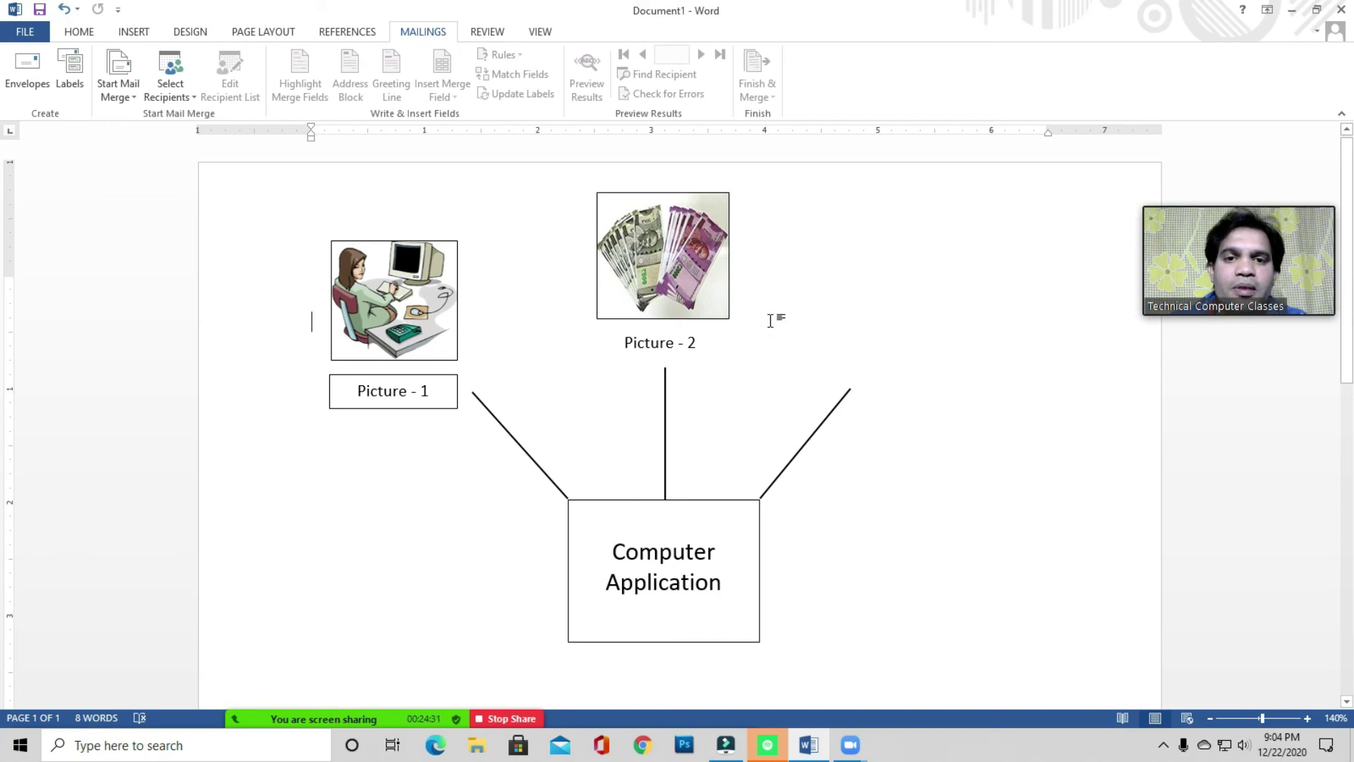
- Select the money picture above Picture - 2
{"action": "left_click", "coordinate": [661, 258]}
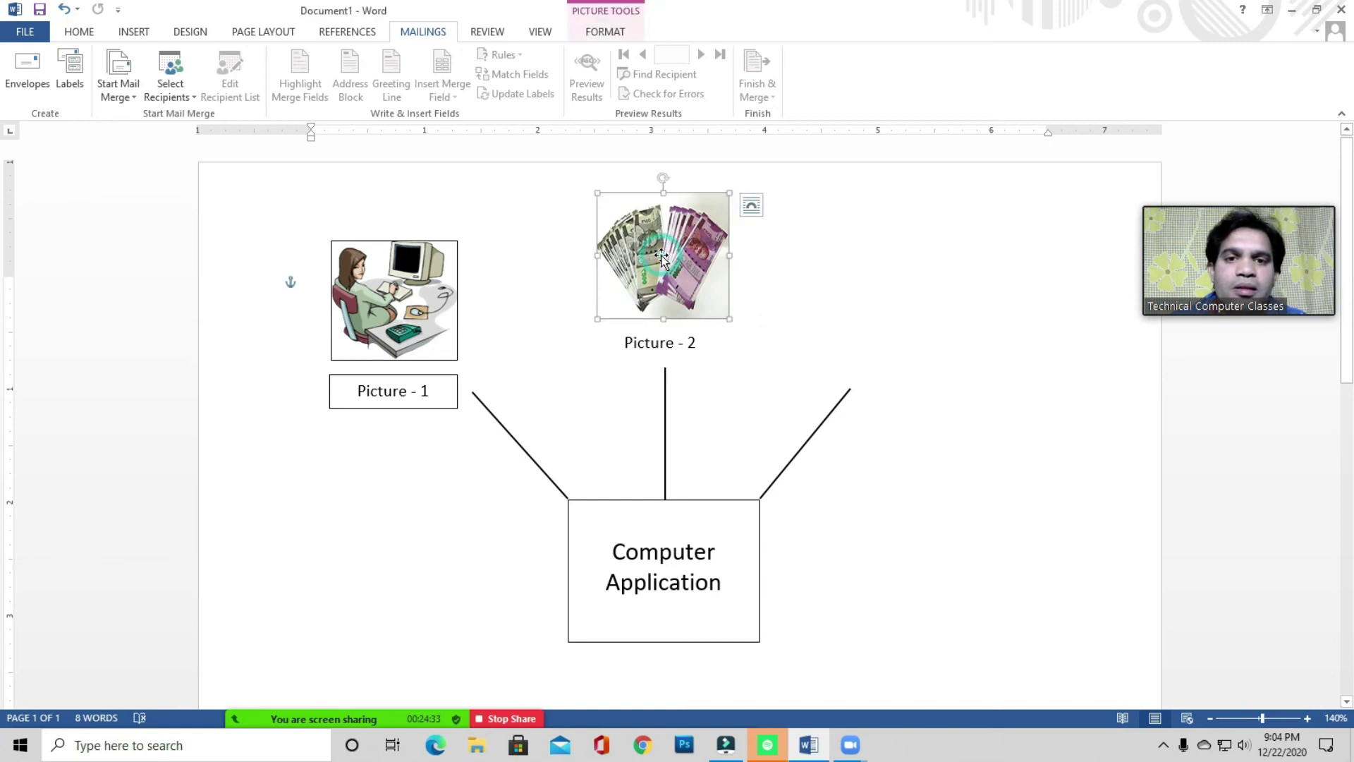
{"action": "left_click", "coordinate": [769, 305]}
{"action": "left_click", "coordinate": [666, 260]}
{"action": "left_click", "coordinate": [738, 321]}
{"action": "left_click", "coordinate": [694, 293]}
{"action": "left_click", "coordinate": [755, 289]}
{"action": "left_click", "coordinate": [663, 275]}
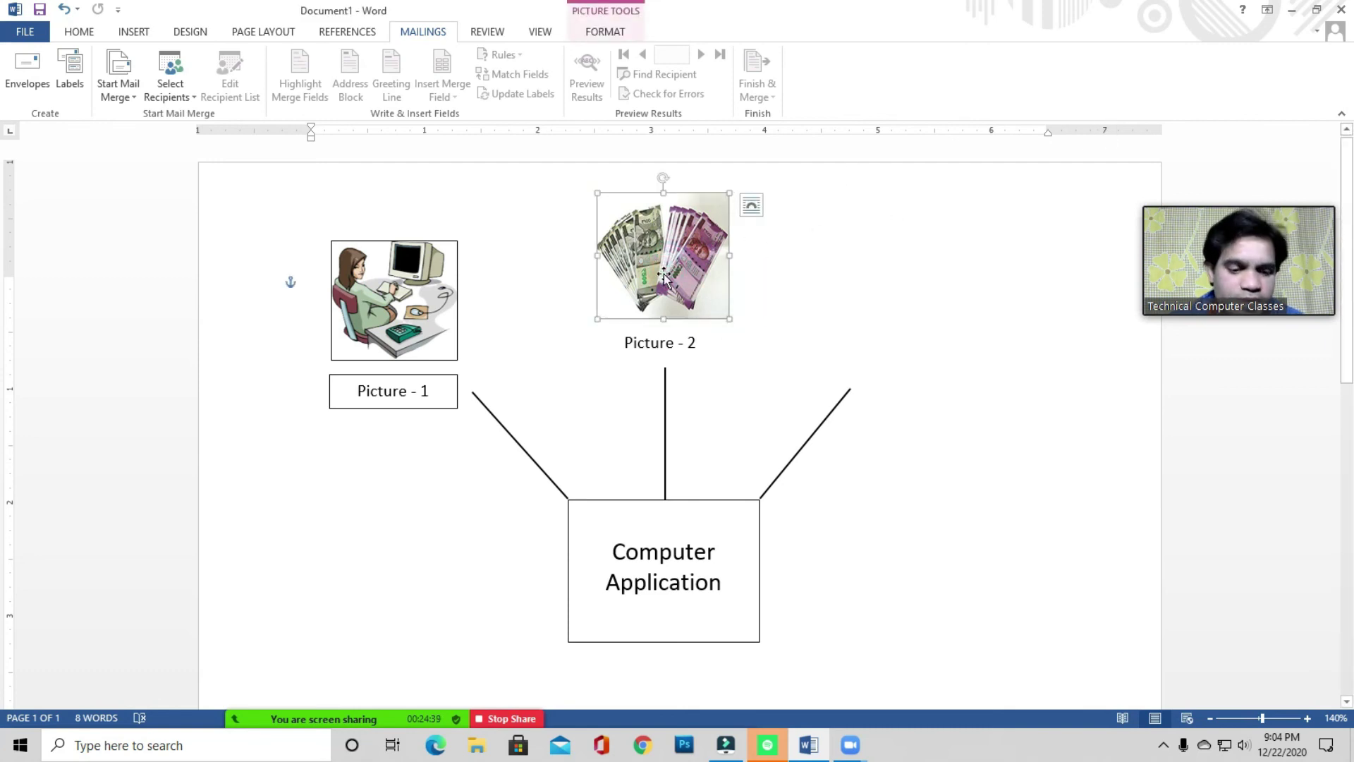
- Delete the money and computer-user pictures, then close Word without saving
{"action": "key", "text": "Delete"}
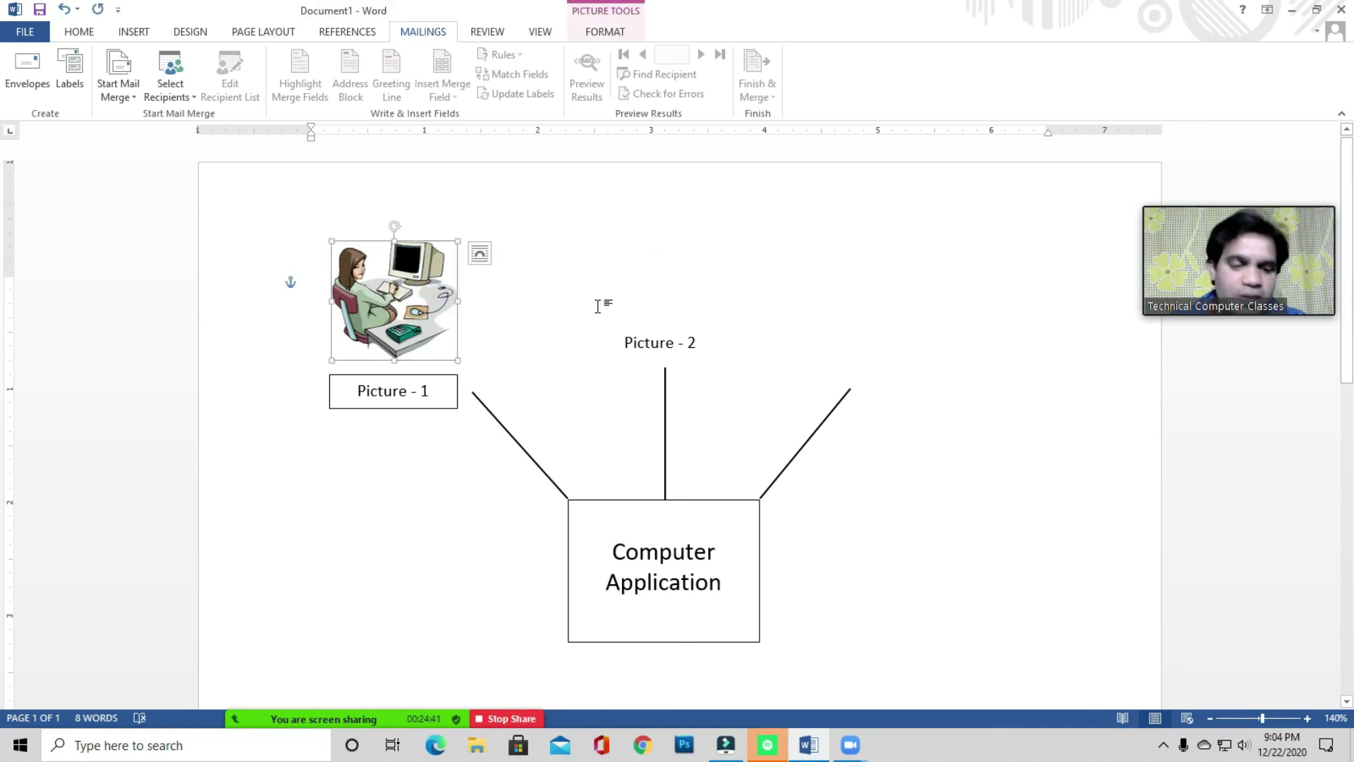
{"action": "key", "text": "Delete"}
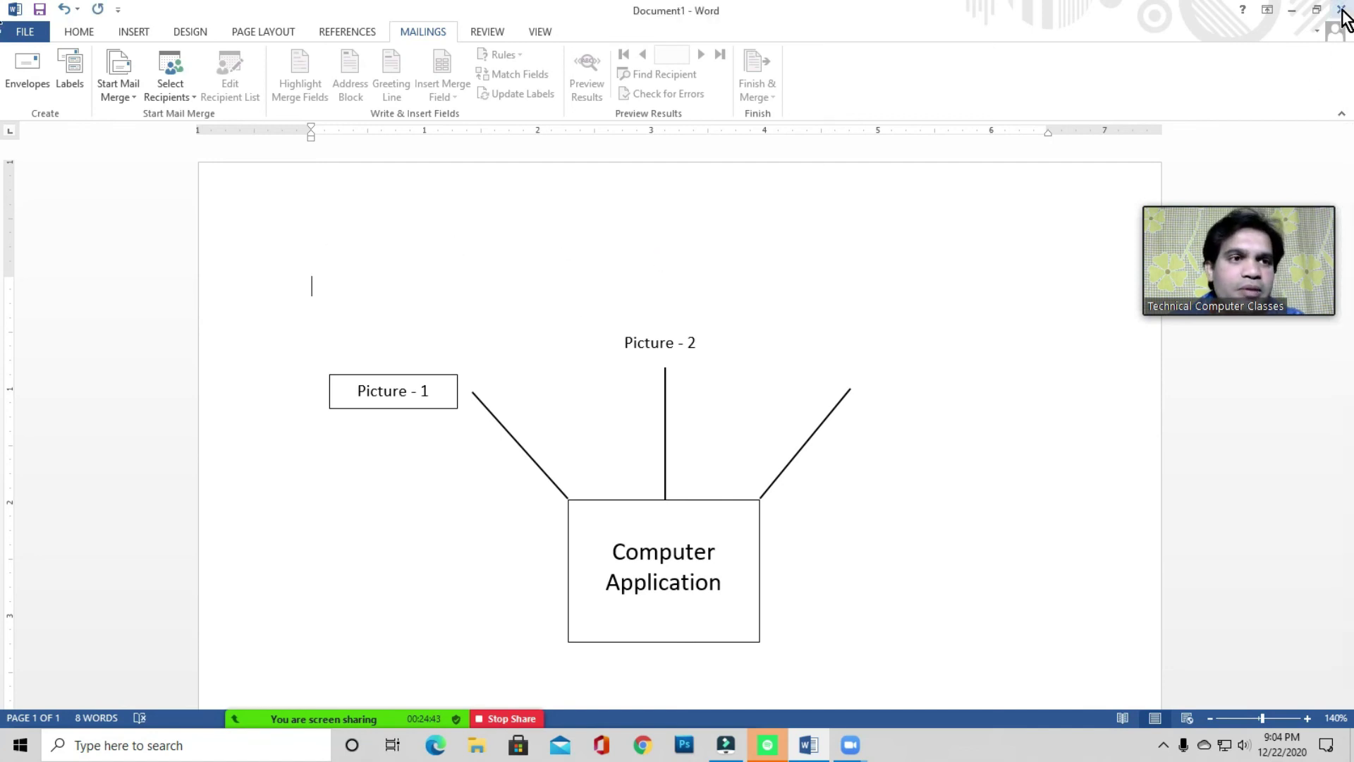
{"action": "left_click", "coordinate": [1342, 10]}
{"action": "left_click", "coordinate": [677, 405]}
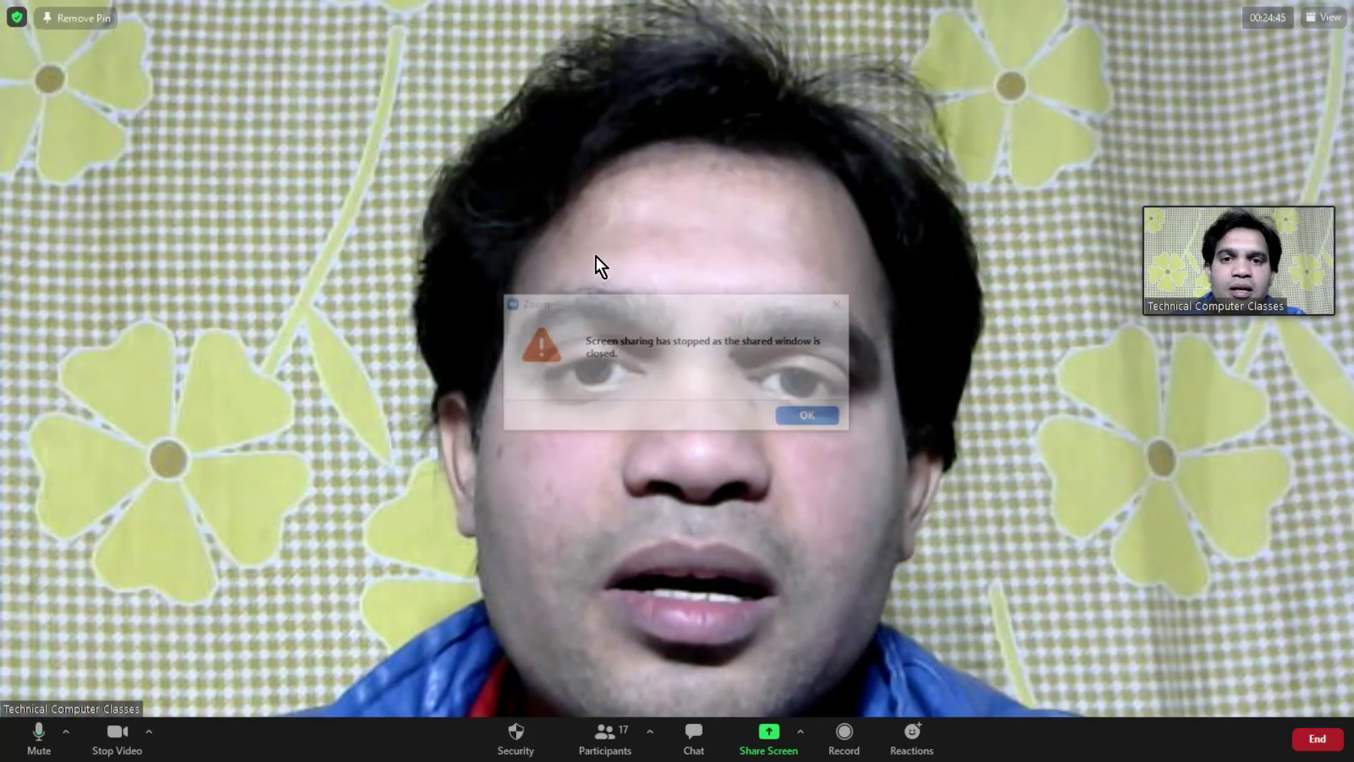
- Dismiss the sharing-stopped message and back out of Zoom's share chooser without sharing
{"action": "left_click", "coordinate": [811, 417]}
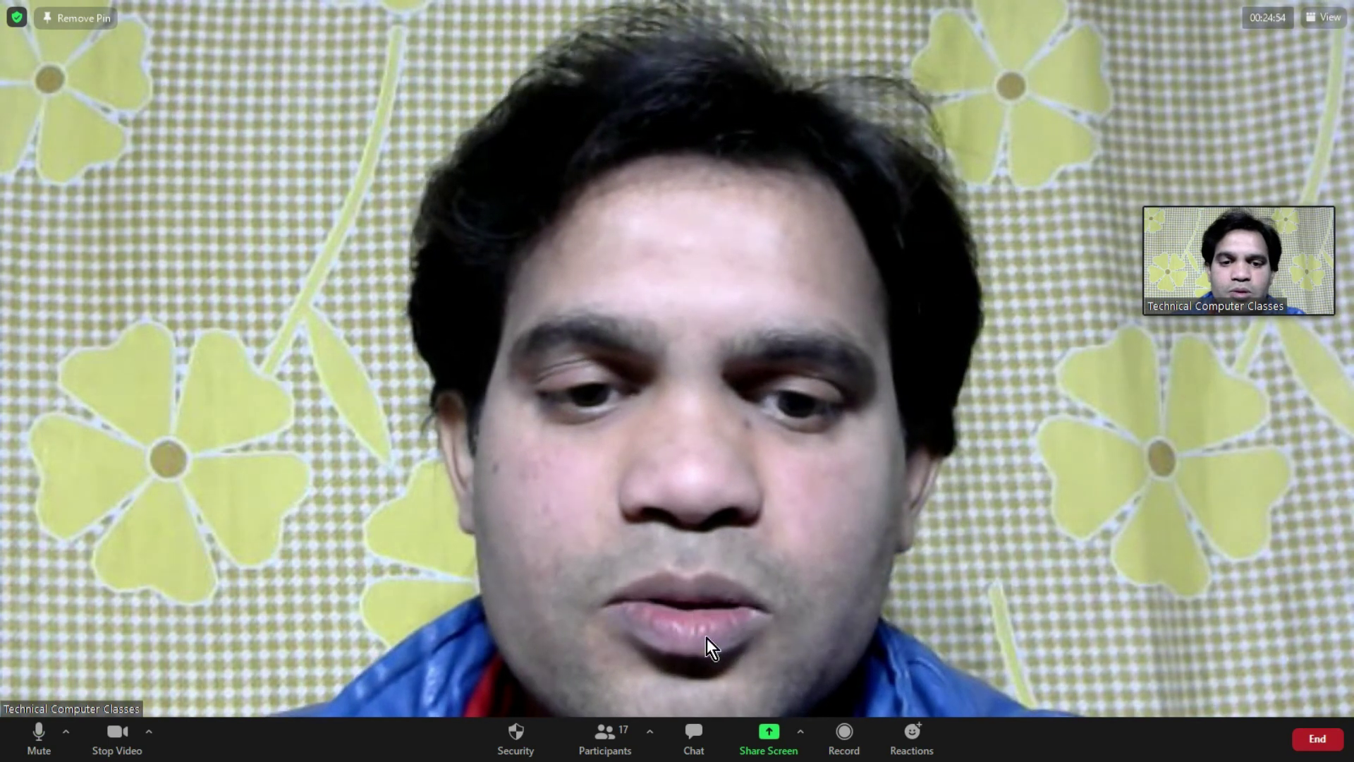
{"action": "left_click", "coordinate": [769, 733]}
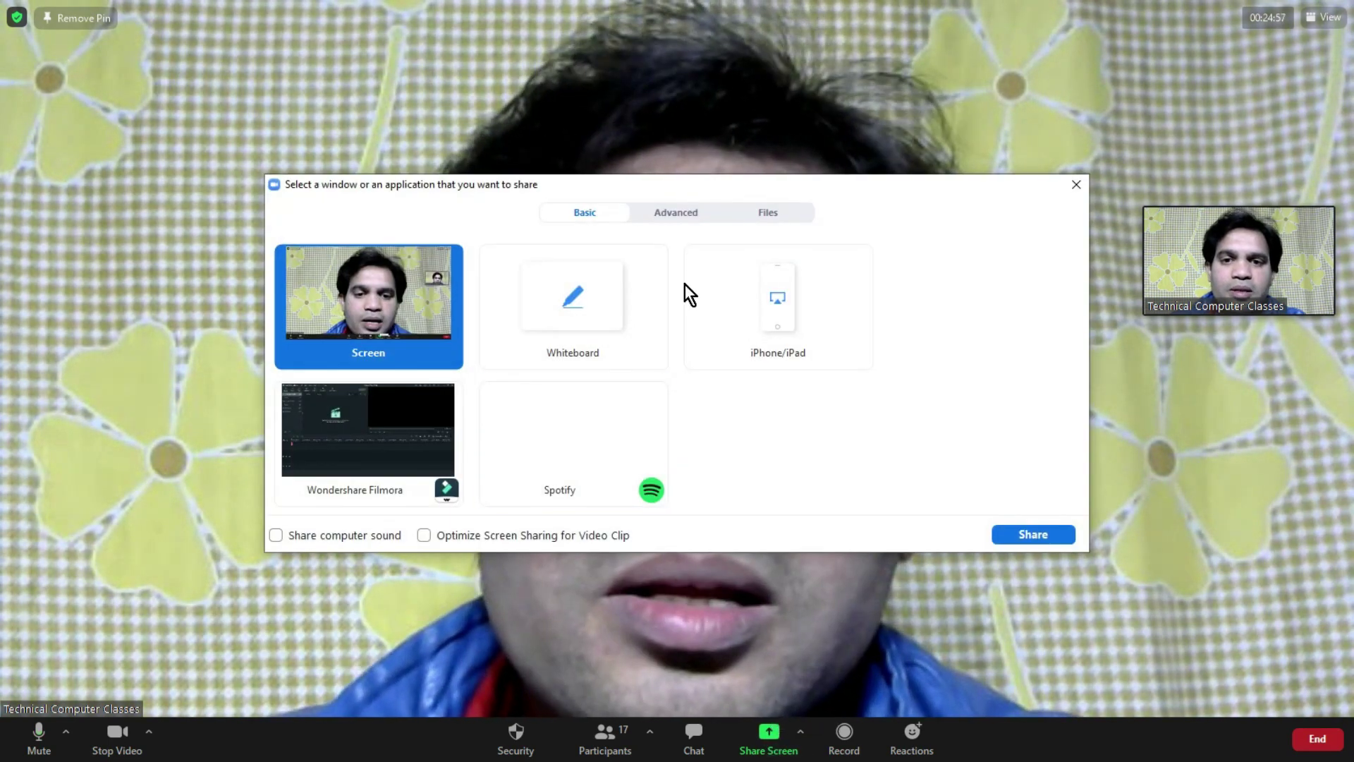
{"action": "left_click", "coordinate": [736, 425]}
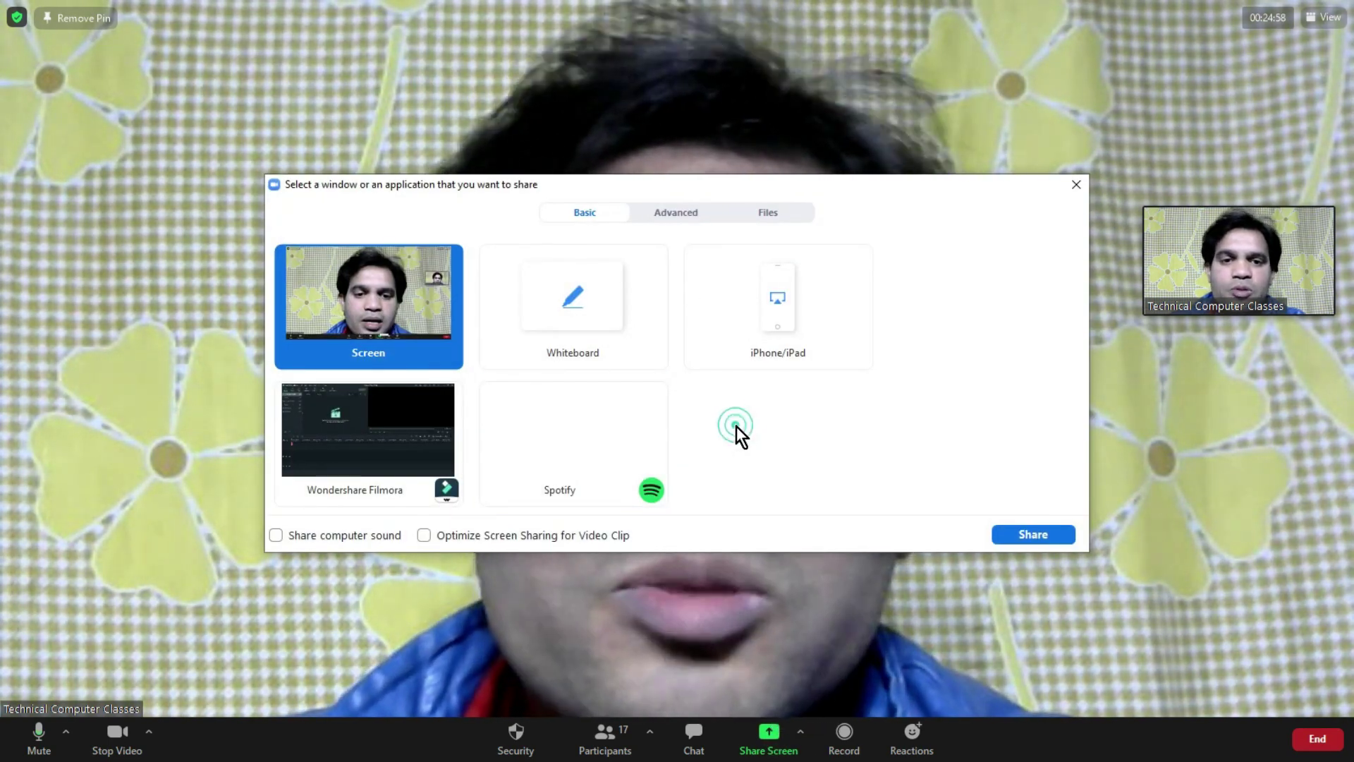
{"action": "left_click", "coordinate": [1073, 186]}
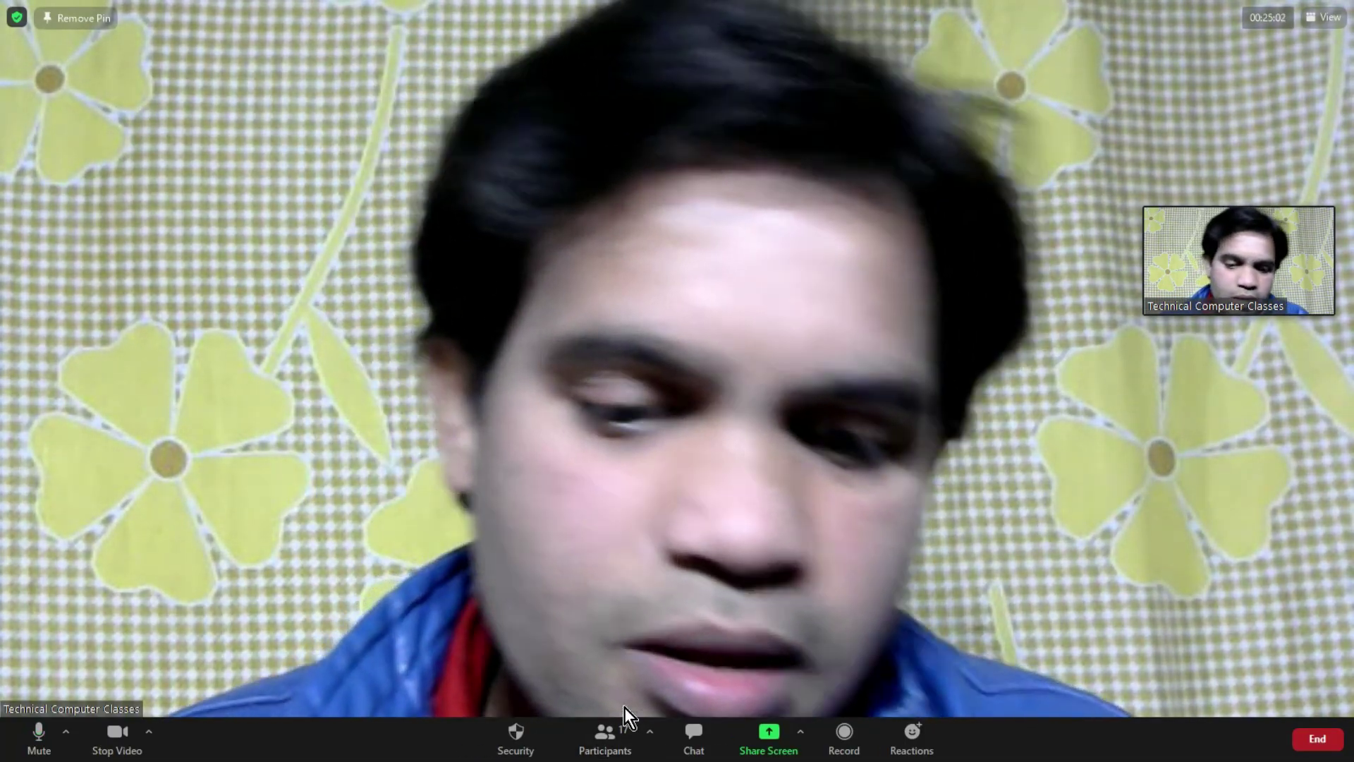
- Launch Paint by running mspaint from the Run box
{"action": "key", "text": "super+r"}
{"action": "type", "text": "nsoa"}
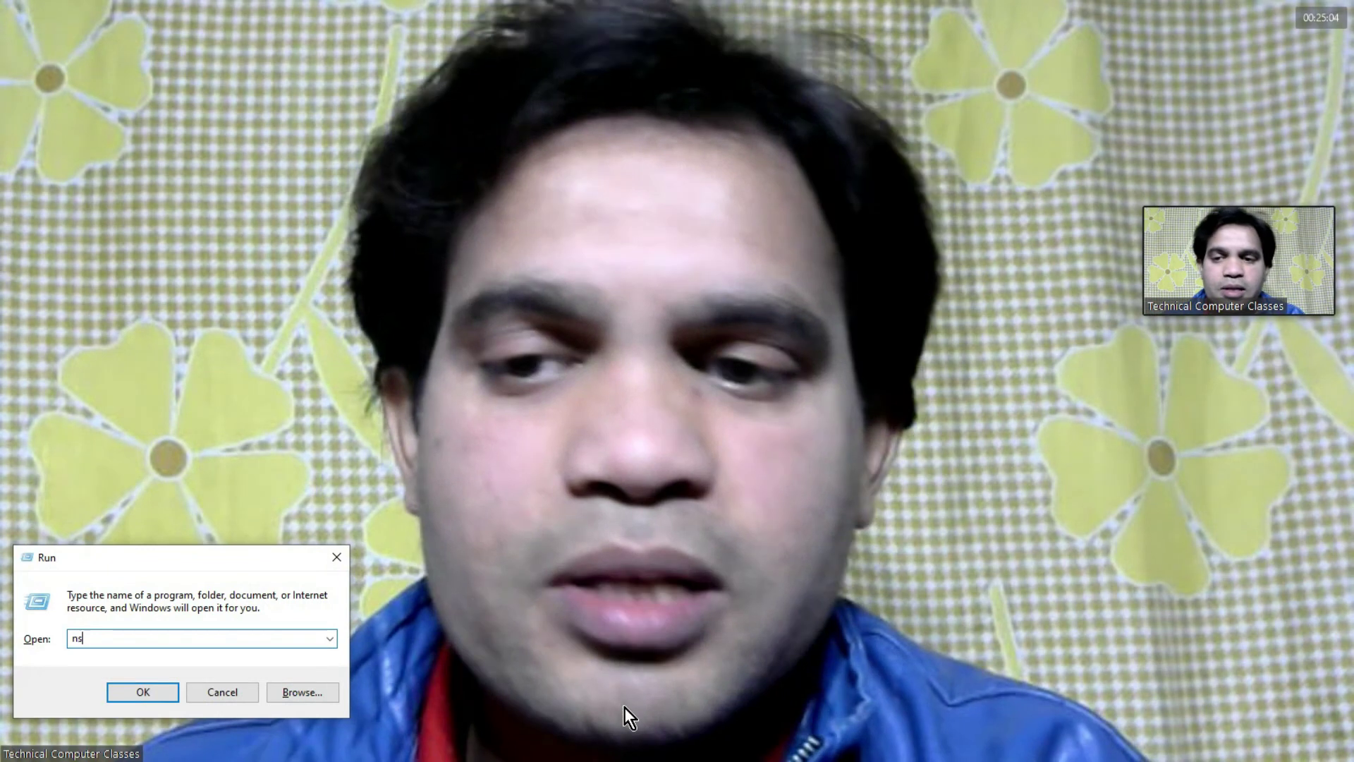
{"action": "key", "text": "BackSpace"}
{"action": "key", "text": "BackSpace"}
{"action": "key", "text": "BackSpace"}
{"action": "key", "text": "BackSpace"}
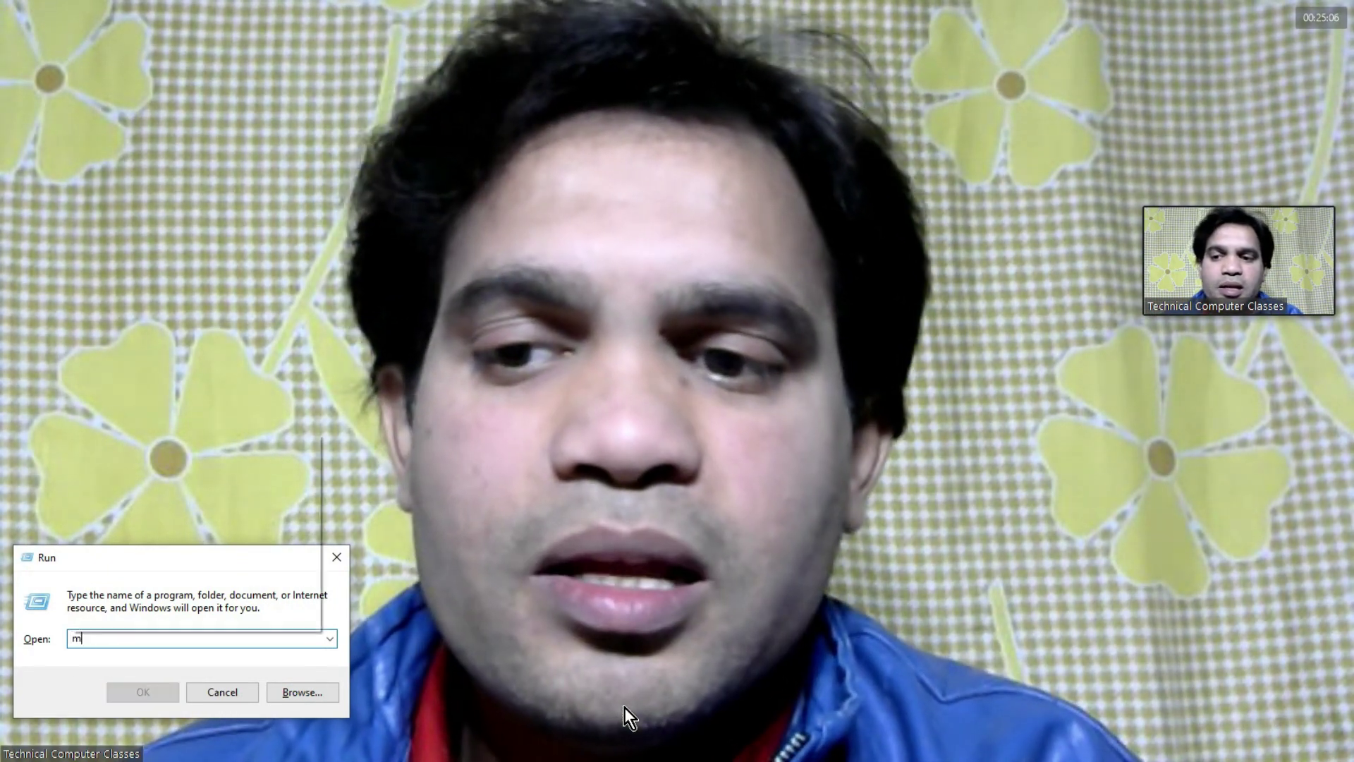
{"action": "type", "text": "mspaint"}
{"action": "key", "text": "Return"}
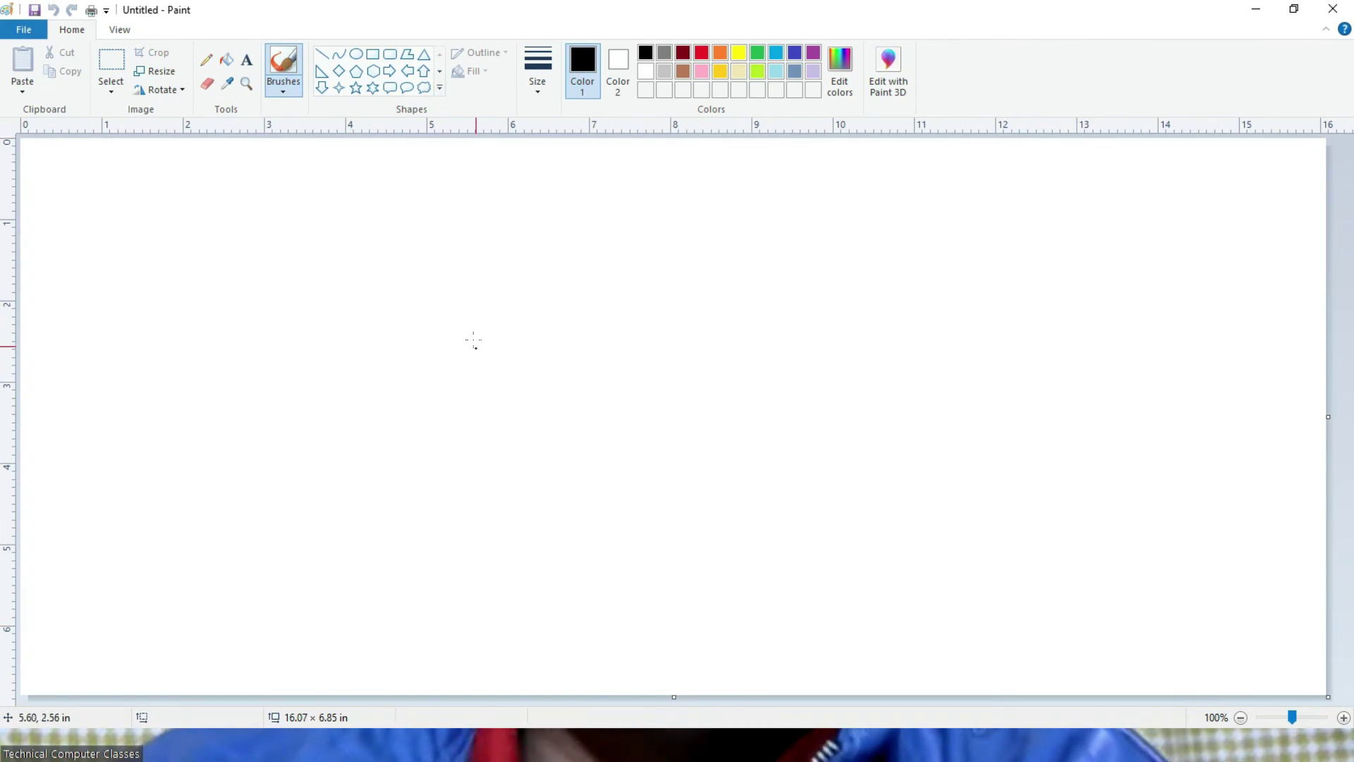
- Share the Untitled - Paint window in the Zoom meeting
{"action": "left_click", "coordinate": [762, 748]}
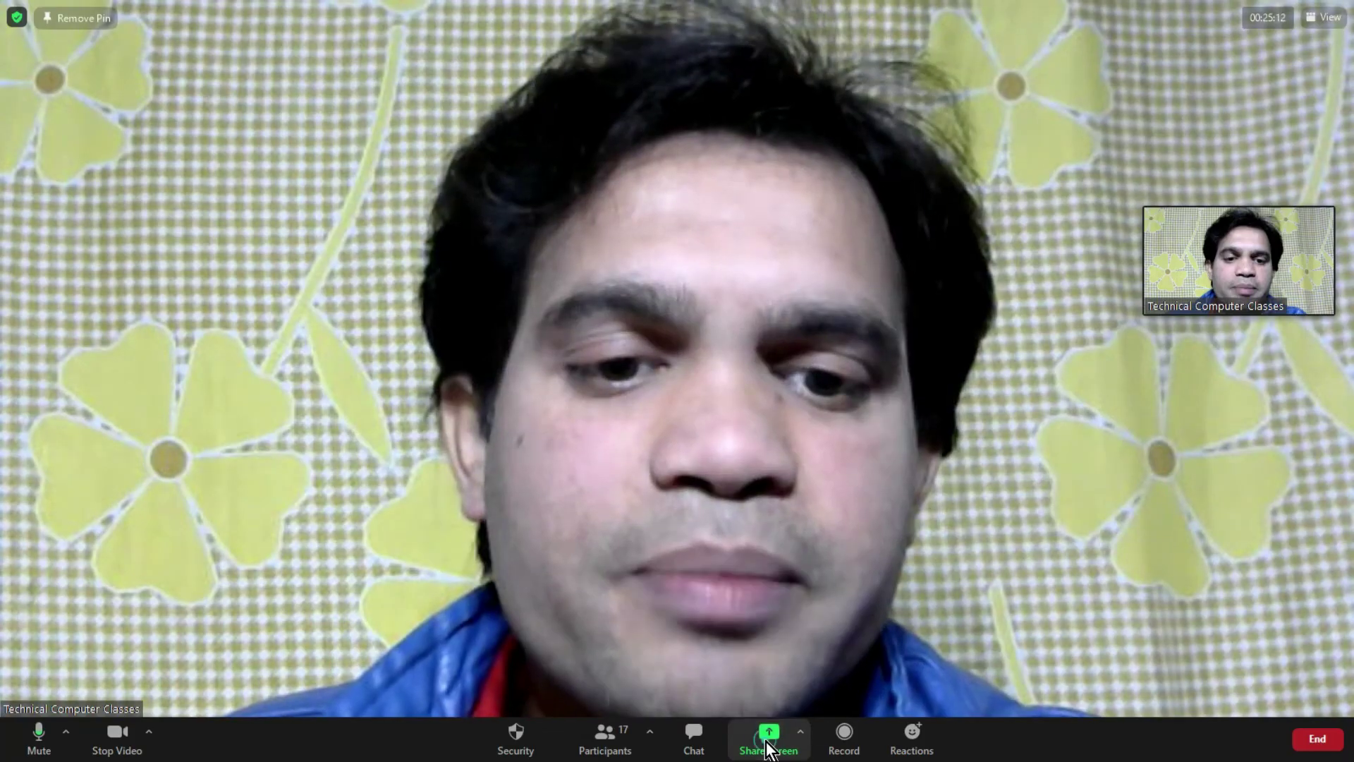
{"action": "left_click", "coordinate": [415, 488]}
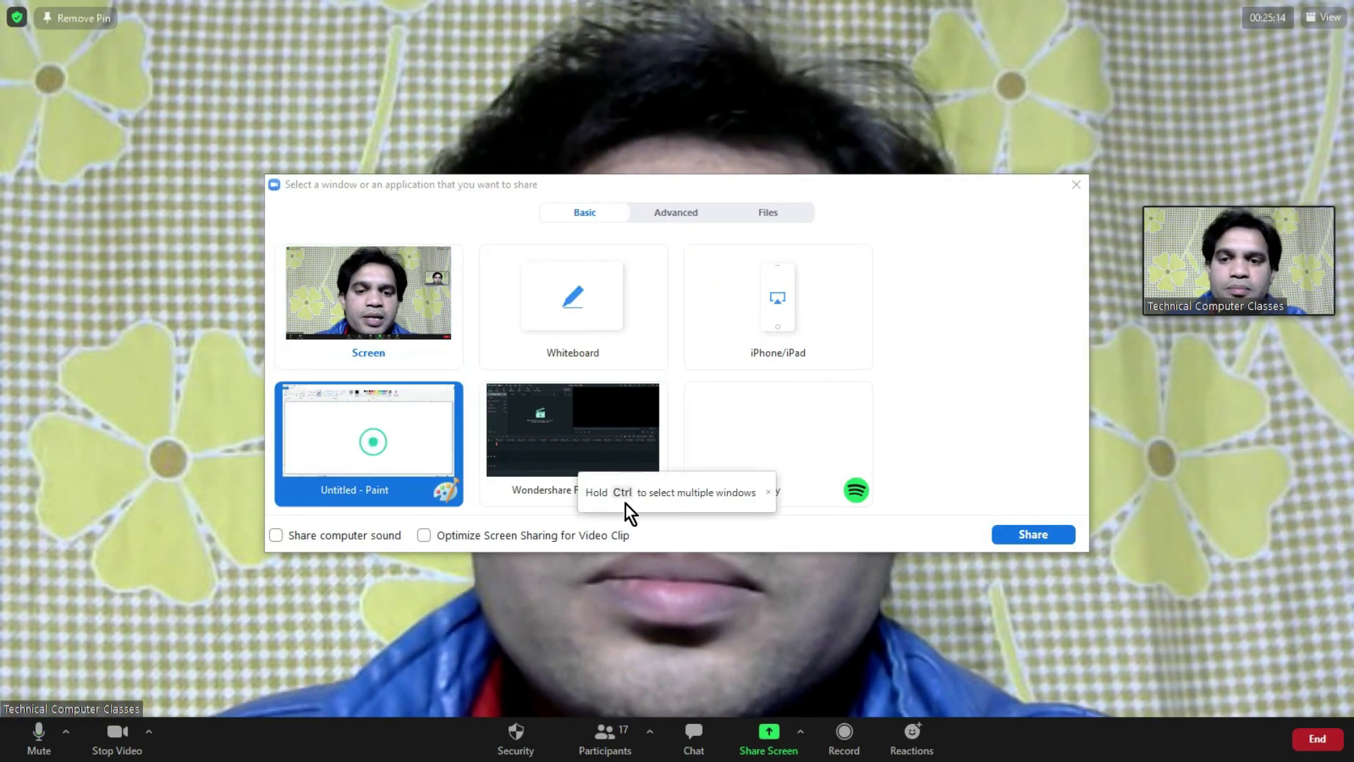
{"action": "left_click", "coordinate": [1033, 534]}
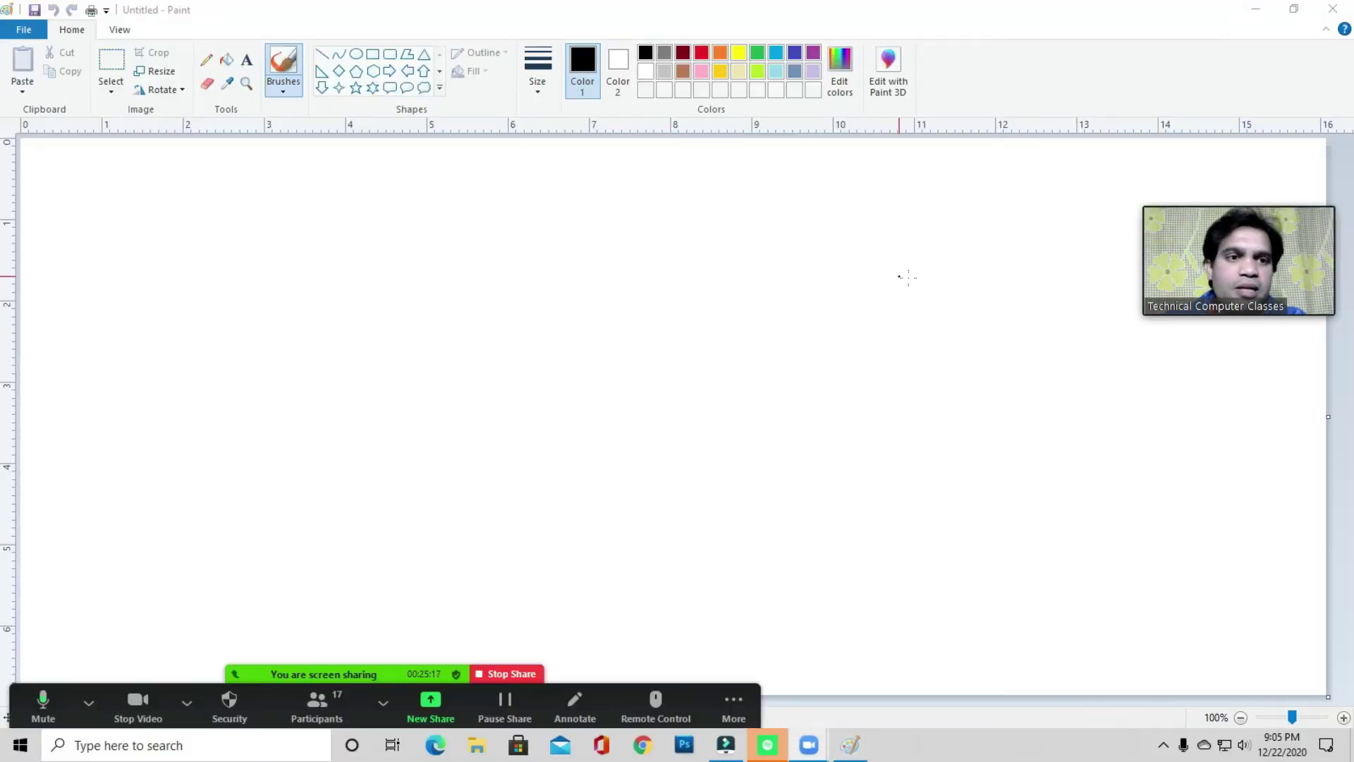
- Move the Zoom video preview aside and open Paint's Open dialog at the Desktop folder
{"action": "mouse_move", "coordinate": [1234, 233]}
{"action": "left_click_drag", "start_coordinate": [1234, 233], "coordinate": [1230, 615]}
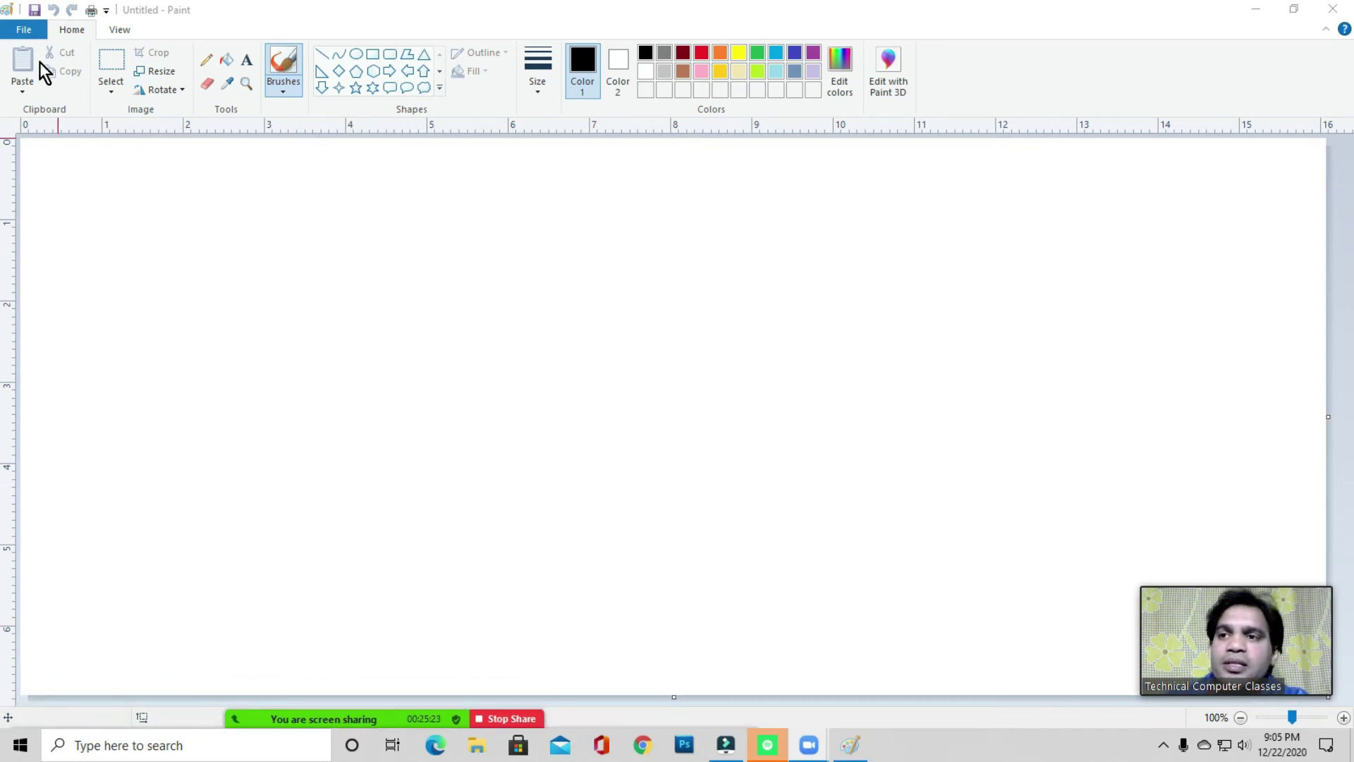
{"action": "left_click", "coordinate": [23, 32]}
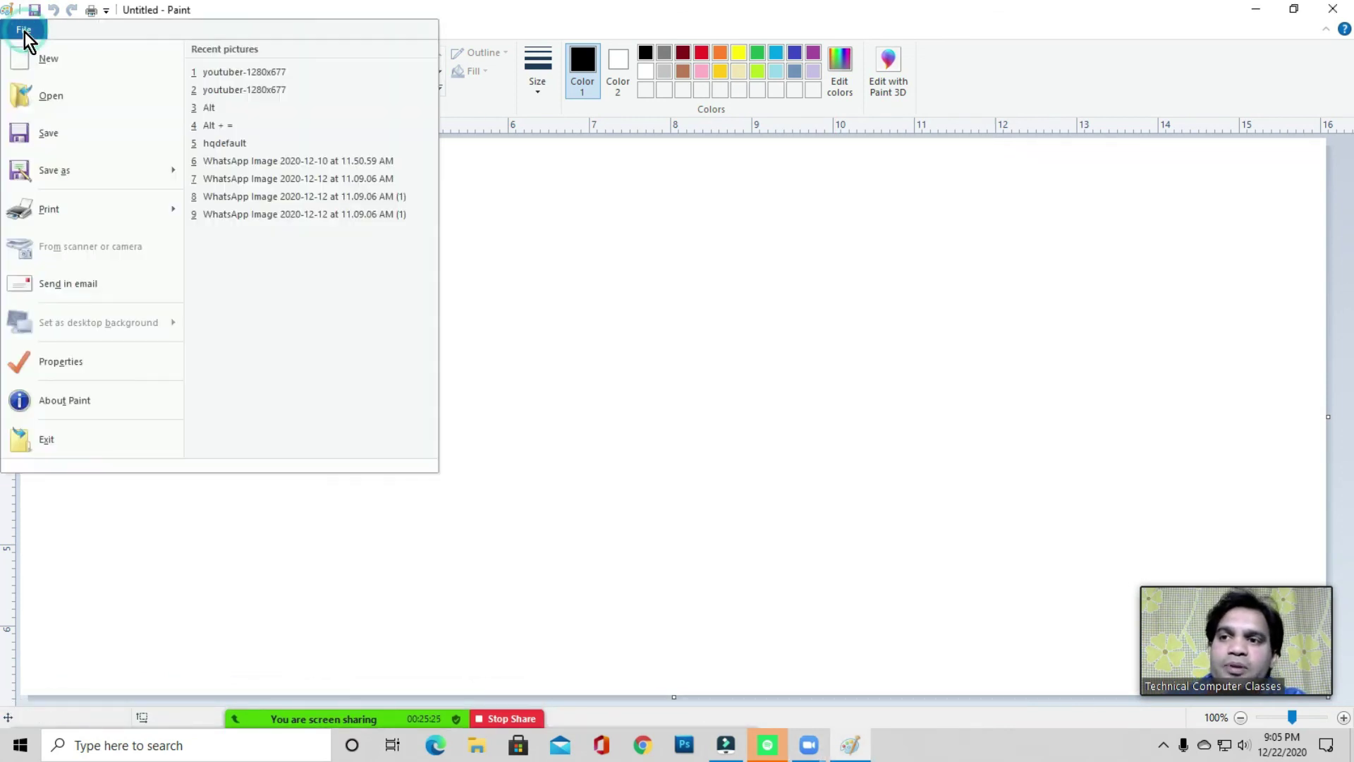
{"action": "left_click", "coordinate": [59, 97]}
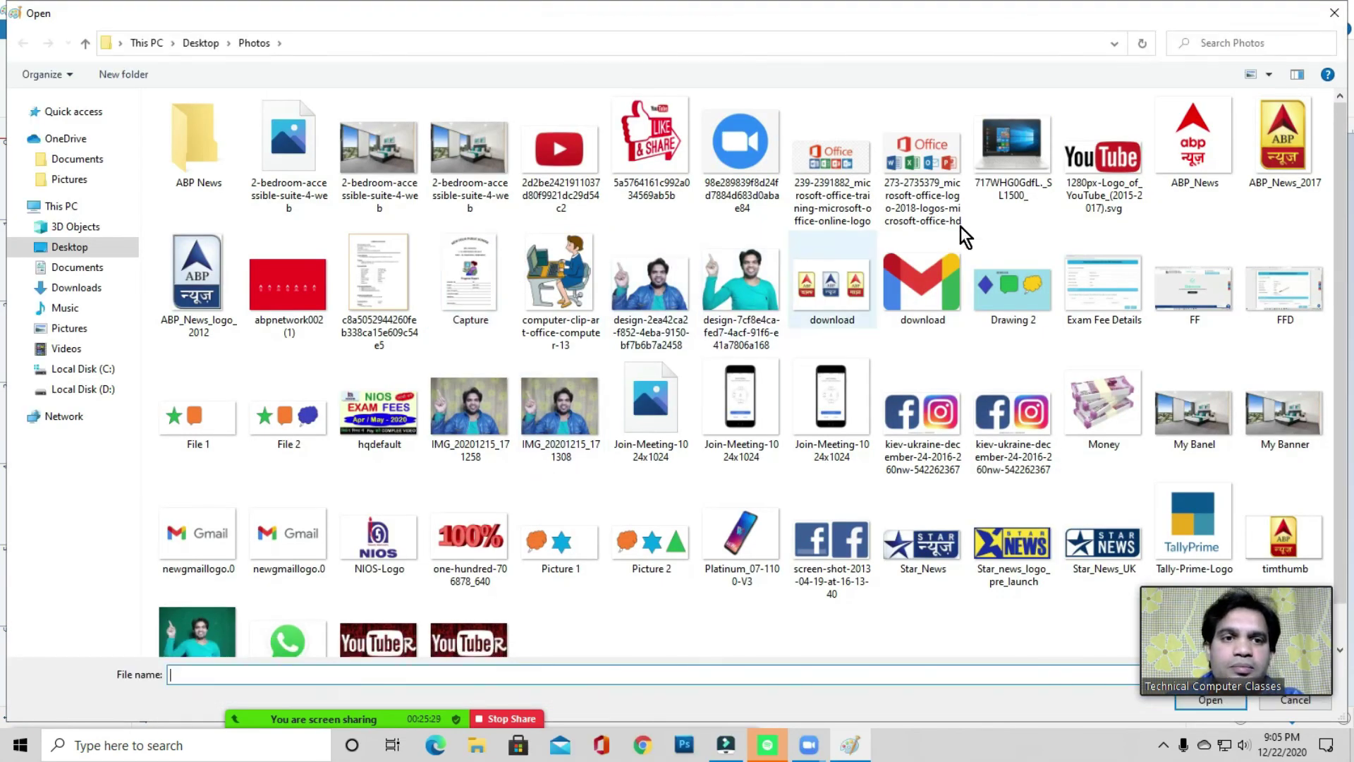
{"action": "left_click", "coordinate": [70, 248]}
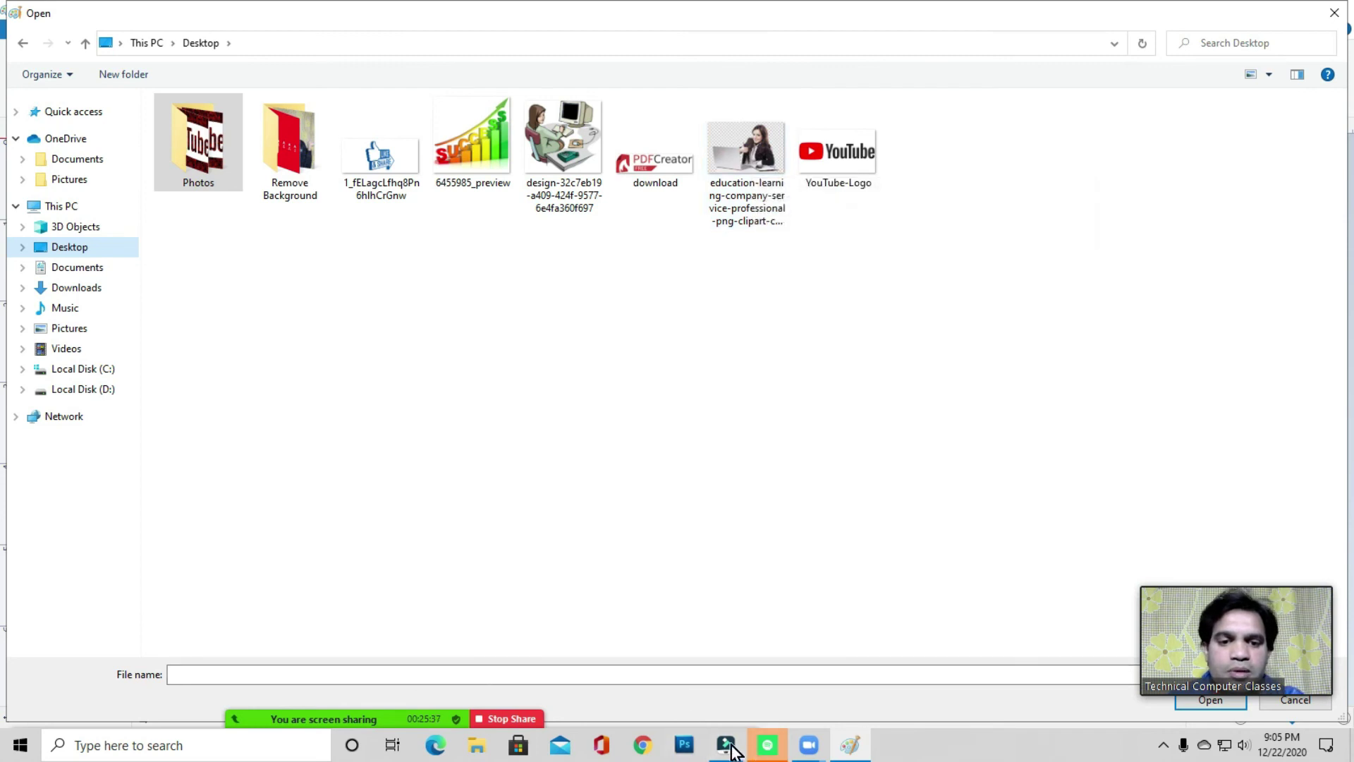
- Check the Zoom window previews, then close the stray Spotify window
{"action": "left_click", "coordinate": [809, 746]}
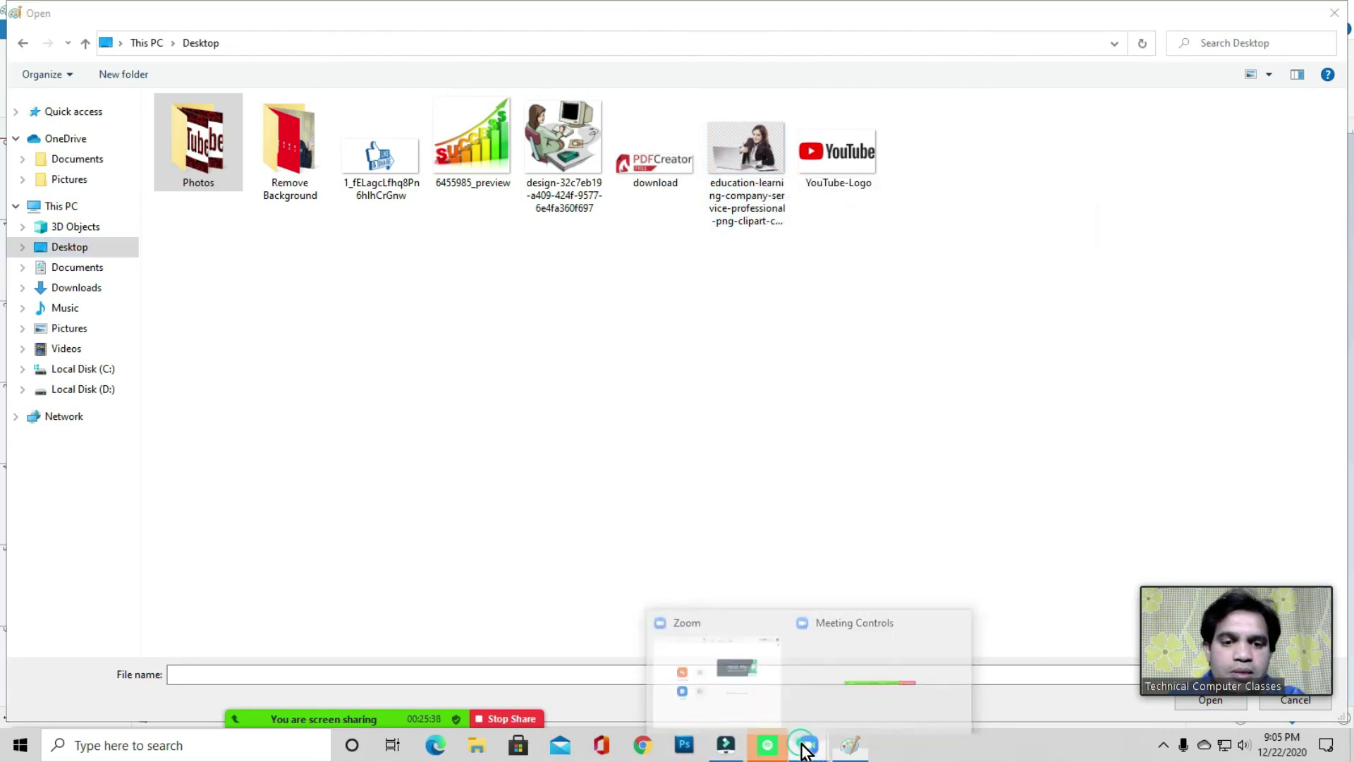
{"action": "left_click", "coordinate": [825, 669]}
{"action": "left_click", "coordinate": [769, 746]}
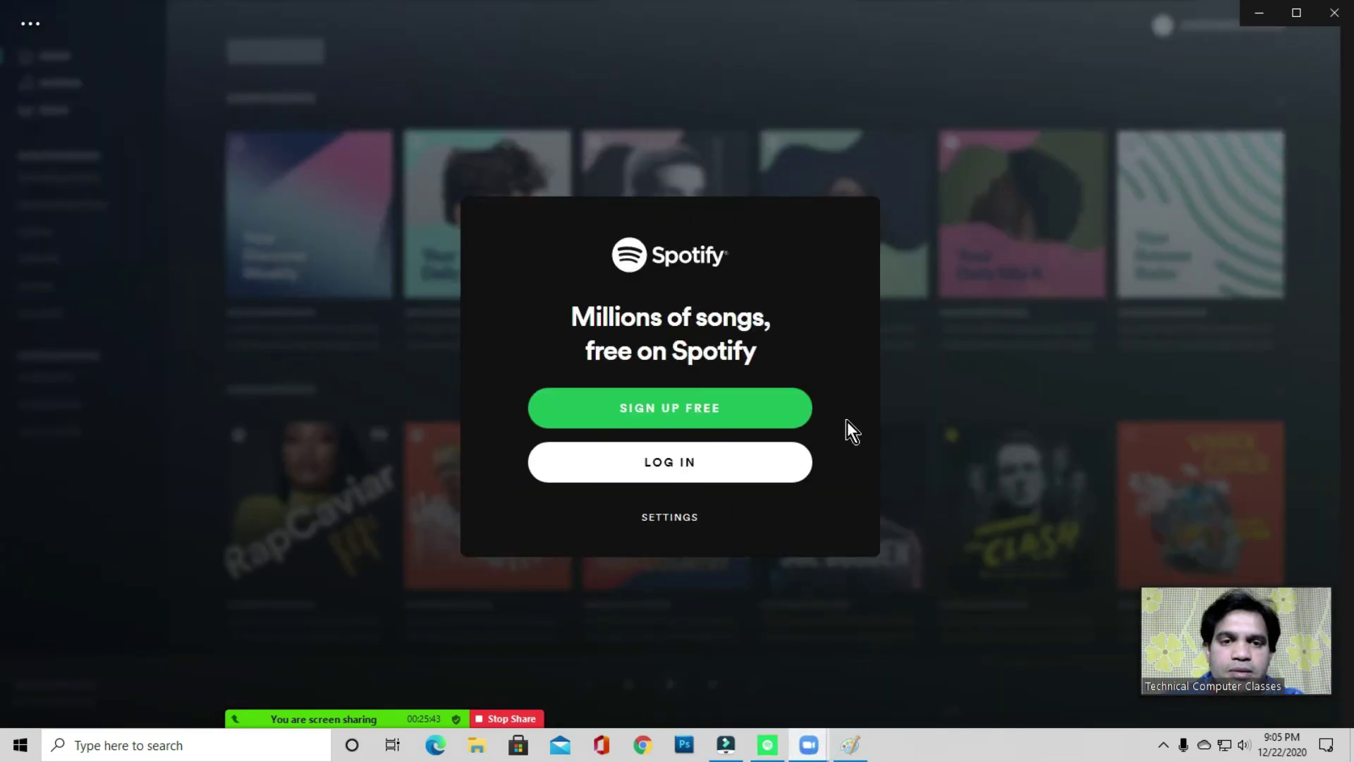
{"action": "left_click", "coordinate": [1334, 13]}
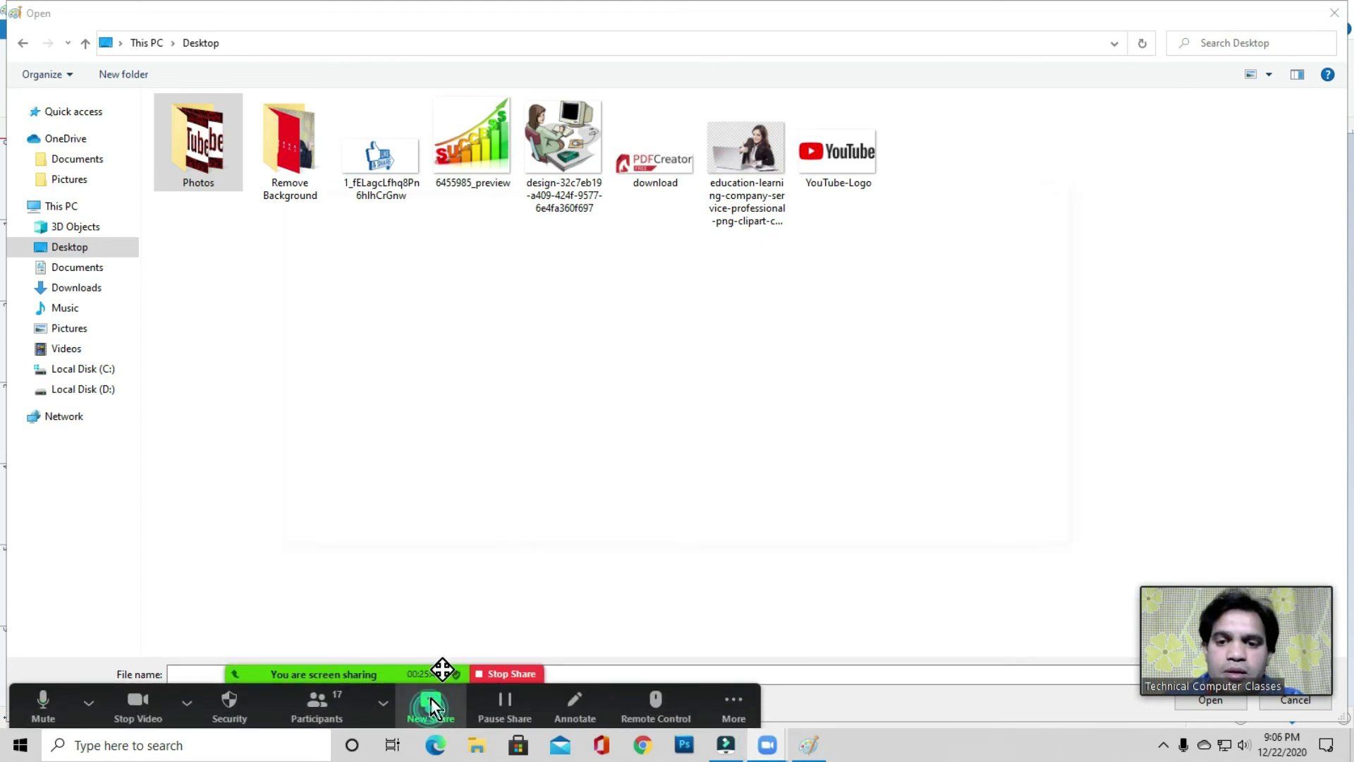
- Switch the Zoom share to the entire Screen
{"action": "left_click", "coordinate": [431, 702]}
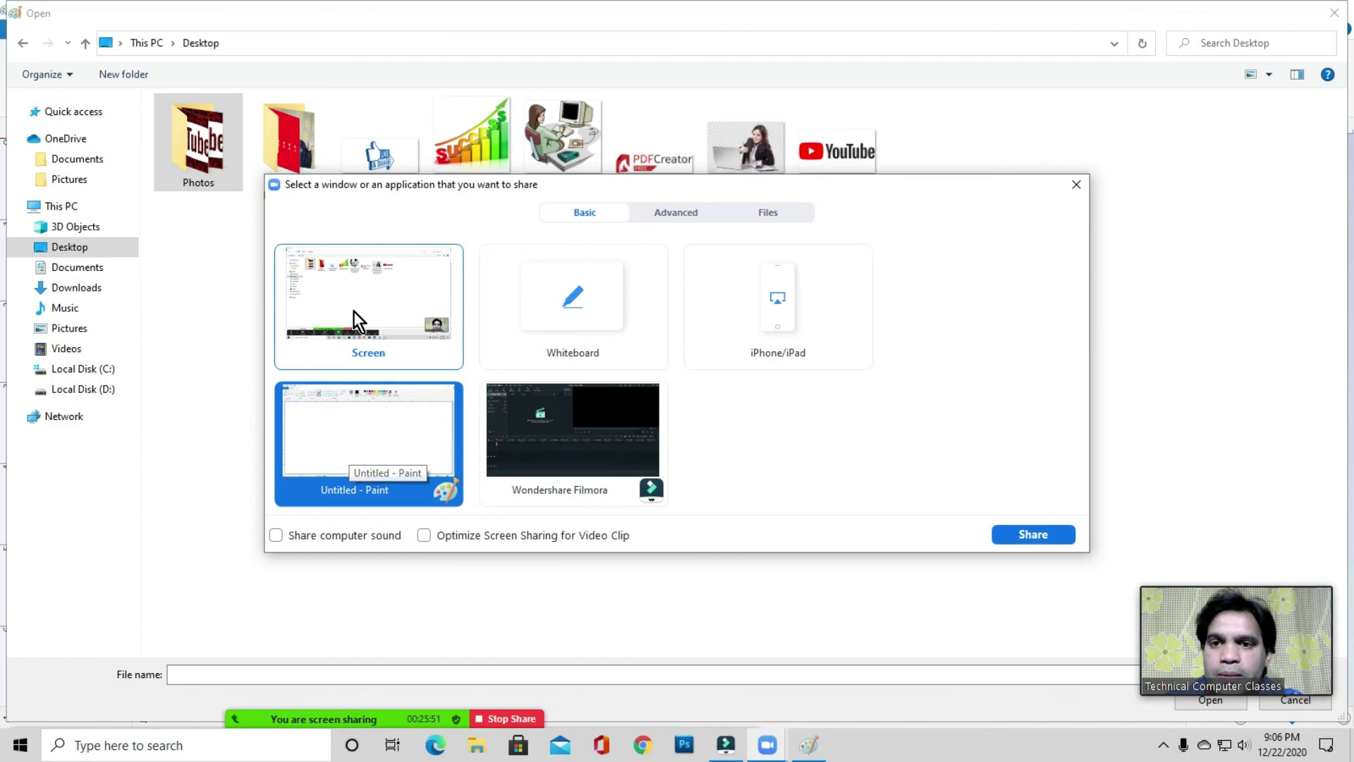
{"action": "left_click", "coordinate": [358, 290]}
{"action": "left_click", "coordinate": [1030, 533]}
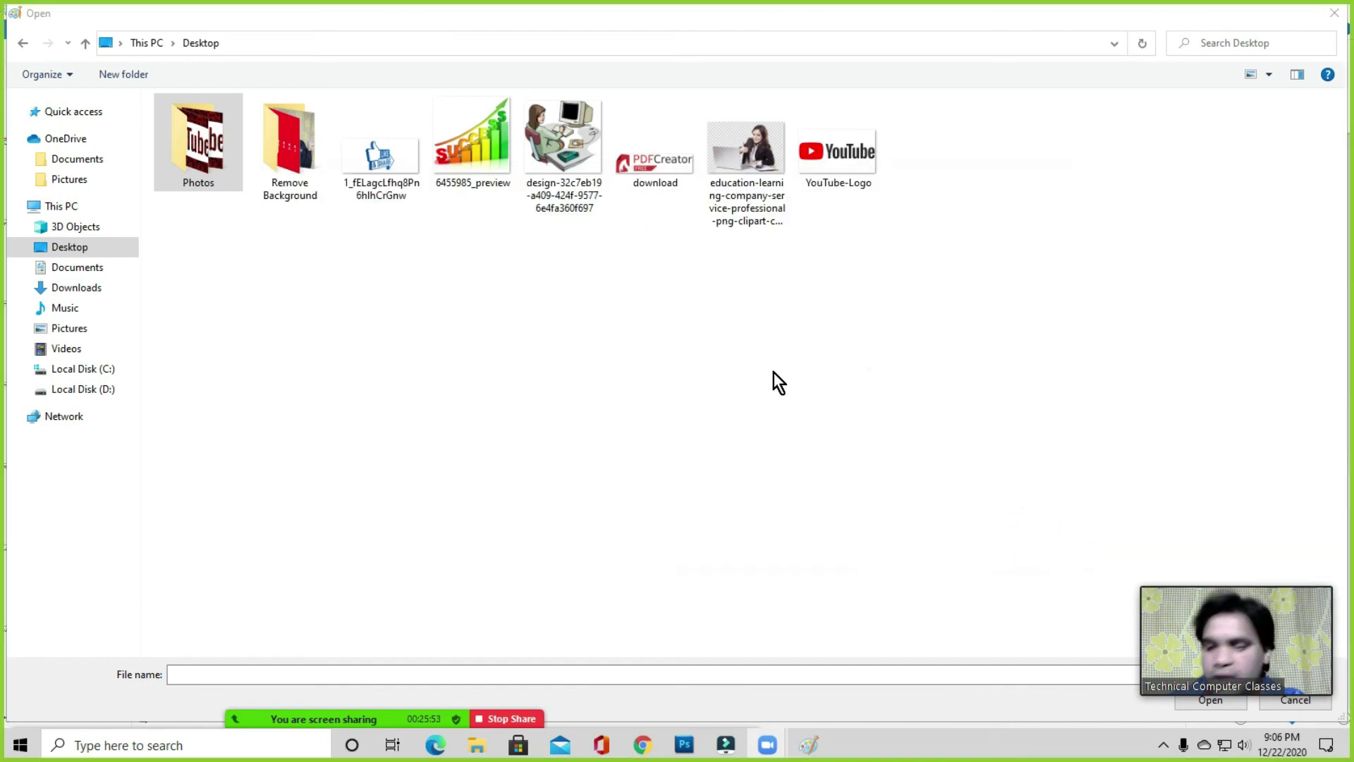
- Enlarge the icons and look at the education clipart picture's file options
{"action": "scroll", "coordinate": [769, 372], "scroll_direction": "up", "scroll_amount": 5, "text": "ctrl"}
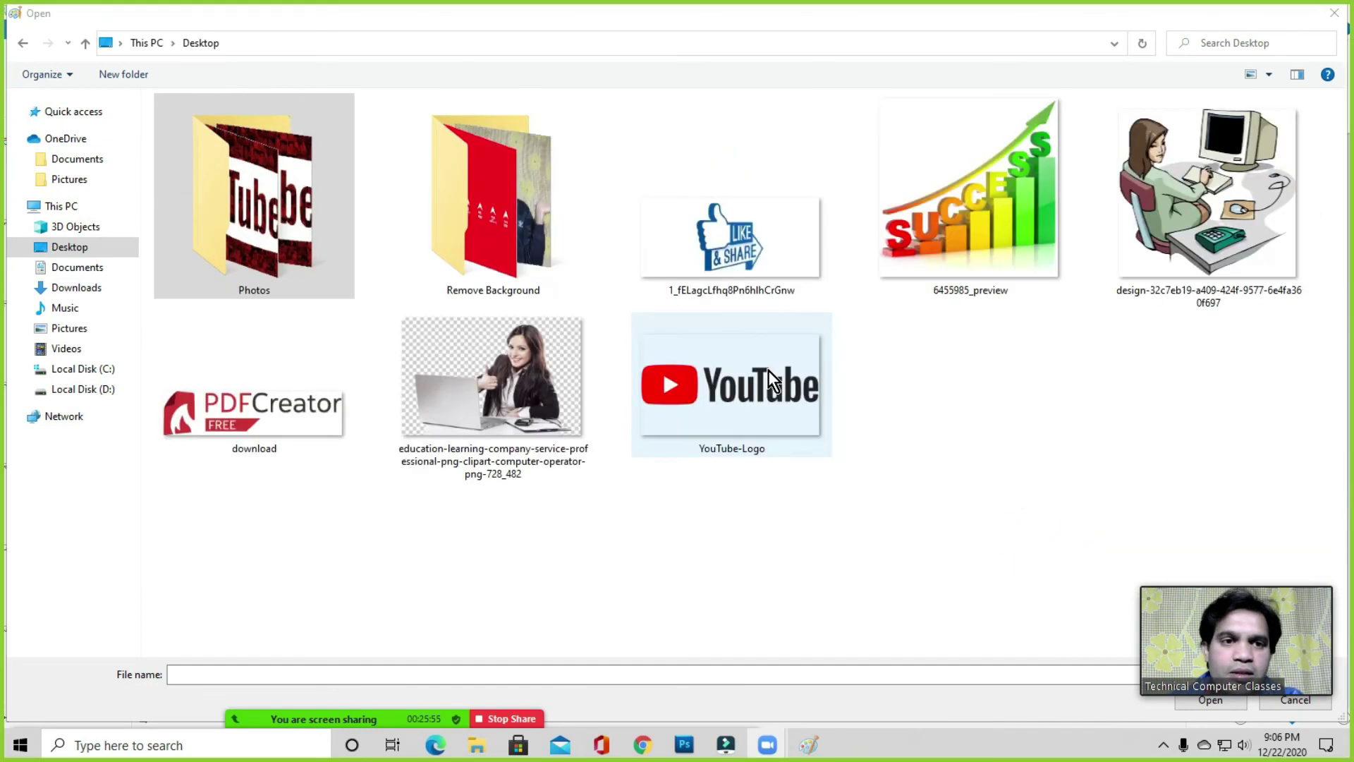
{"action": "double_click", "coordinate": [514, 386]}
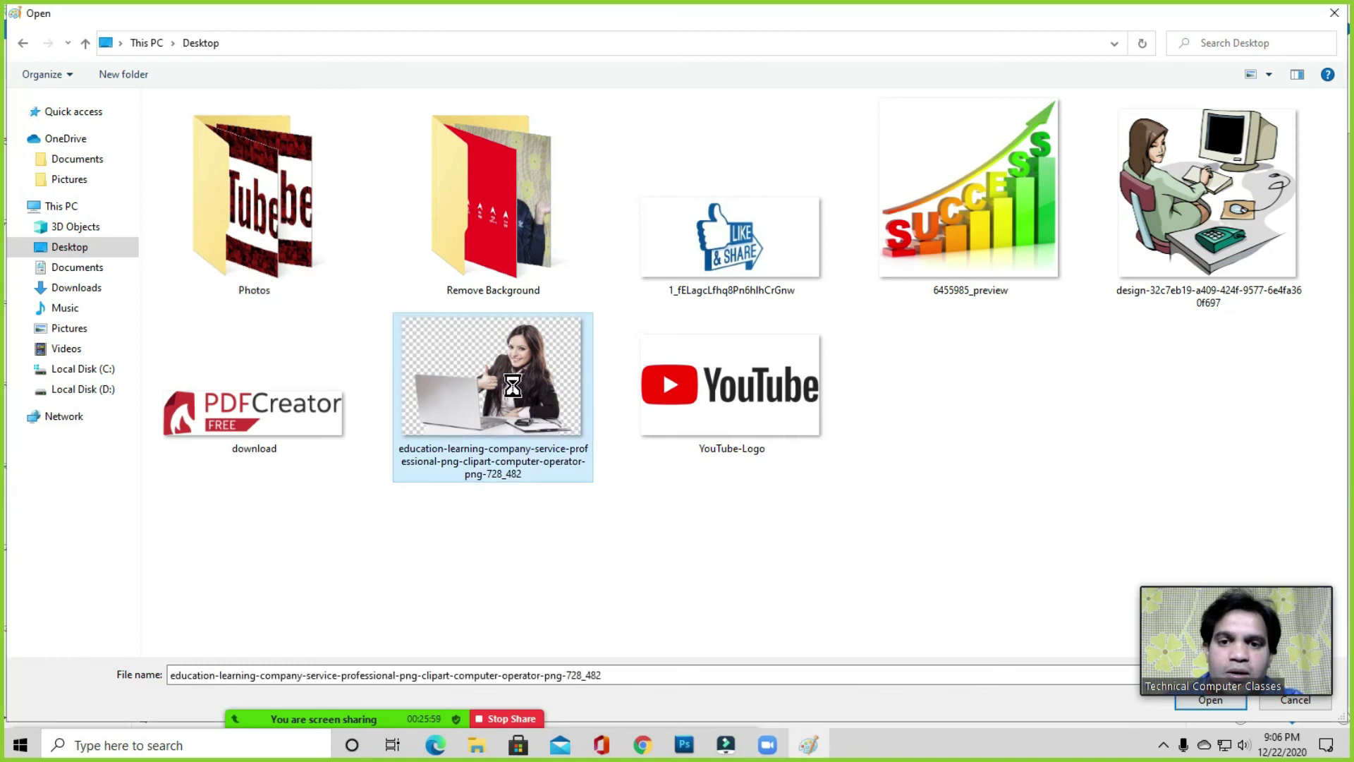
{"action": "right_click", "coordinate": [513, 386]}
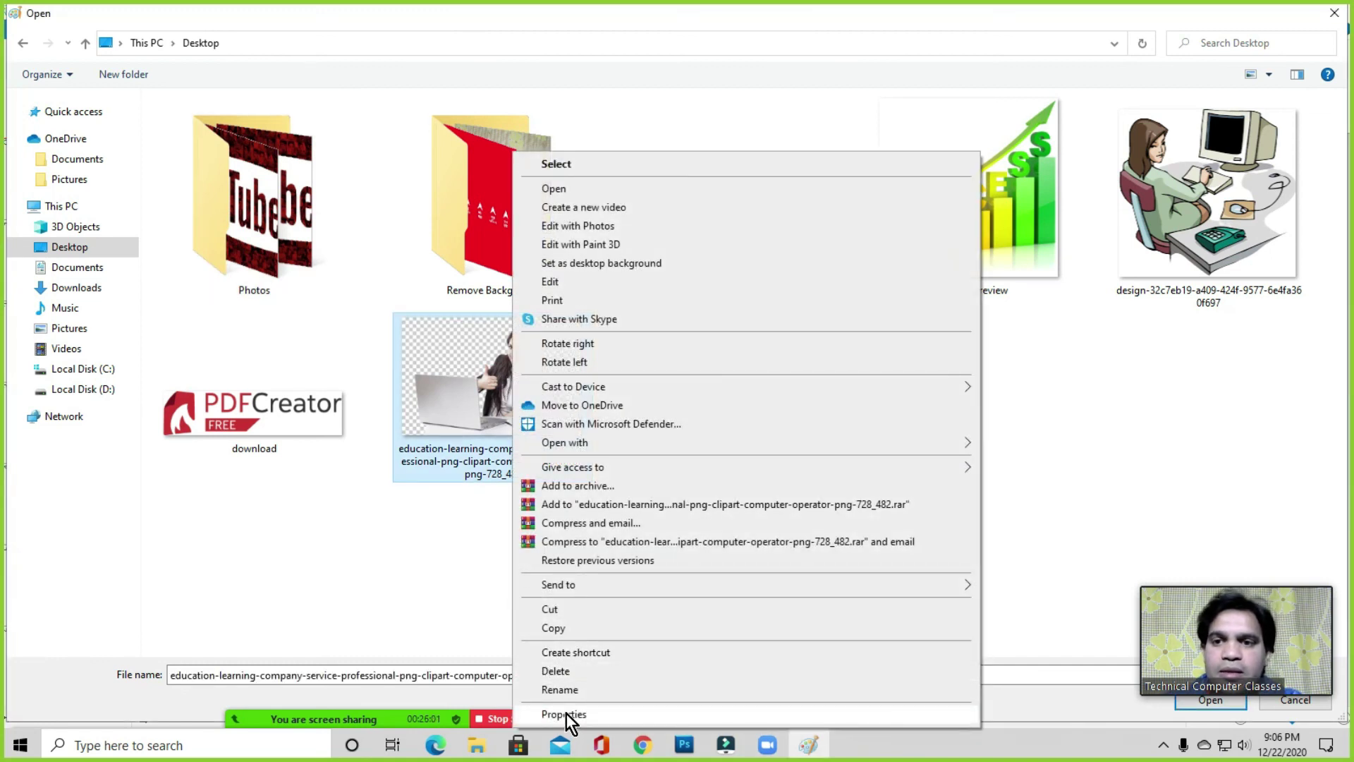
{"action": "key", "text": "Escape"}
- Browse the Remove Background folder, selecting the design-a027176e image and IMG_20201217_135851 photo
{"action": "double_click", "coordinate": [497, 188]}
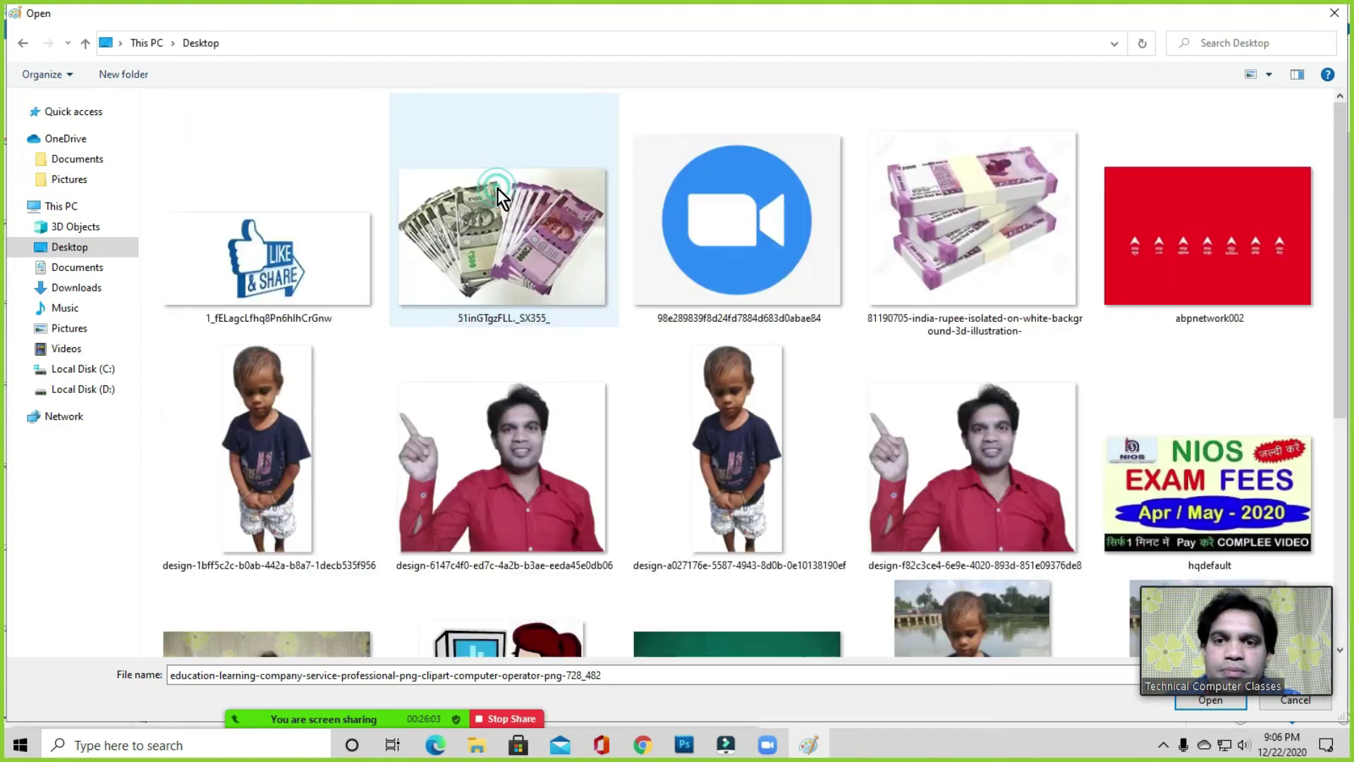
{"action": "left_click", "coordinate": [708, 376]}
{"action": "scroll", "coordinate": [712, 370], "scroll_direction": "down", "scroll_amount": 5}
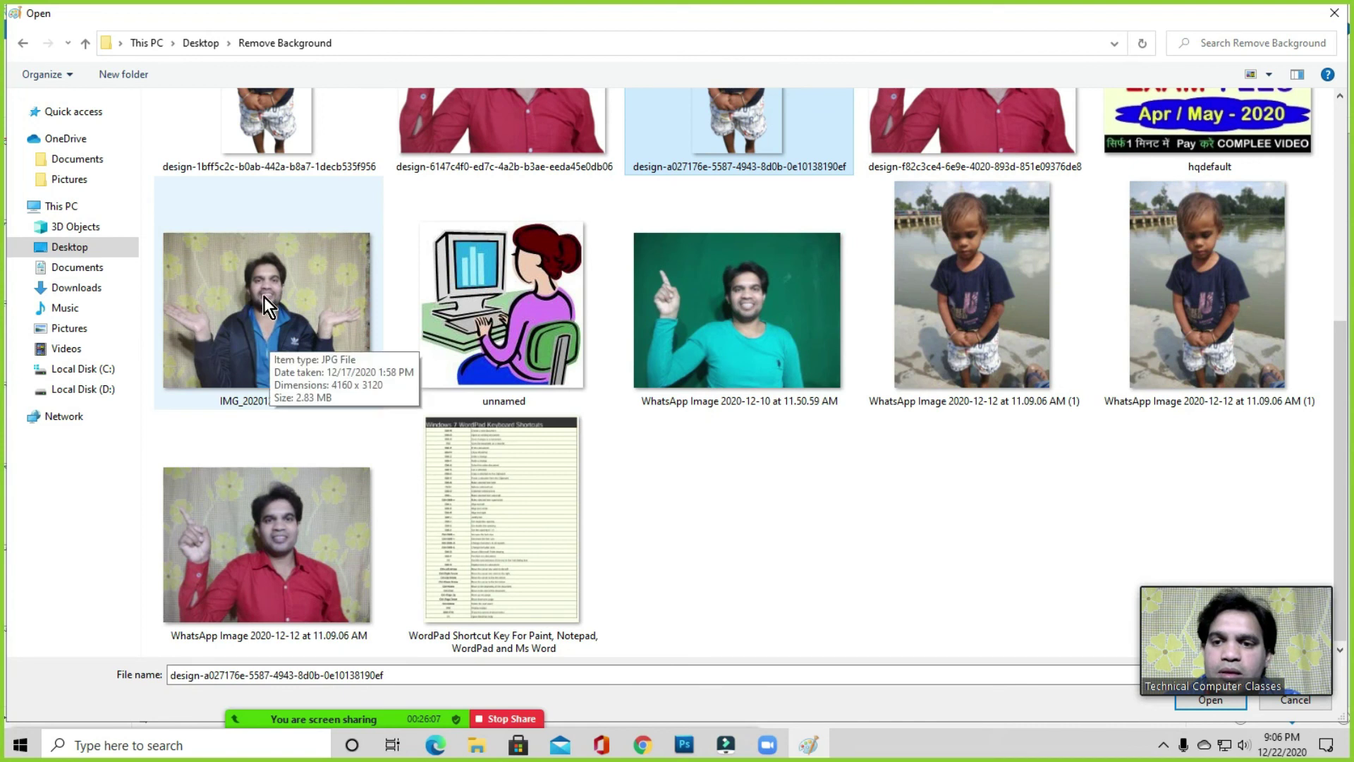
{"action": "left_click", "coordinate": [276, 317]}
{"action": "scroll", "coordinate": [648, 346], "scroll_direction": "up", "scroll_amount": 5}
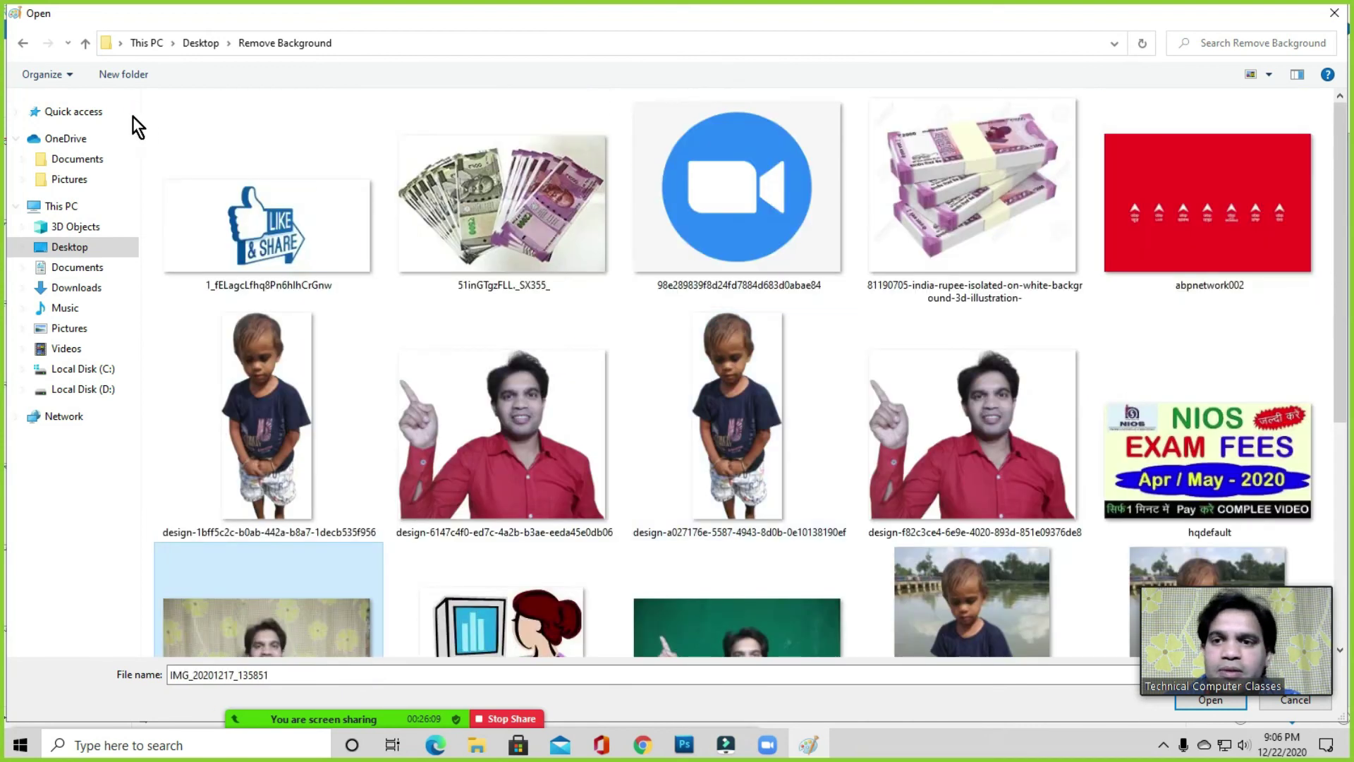
- Open the Desktop's Photos folder and pick a bedroom photo, bringing up its file options
{"action": "left_click", "coordinate": [22, 43]}
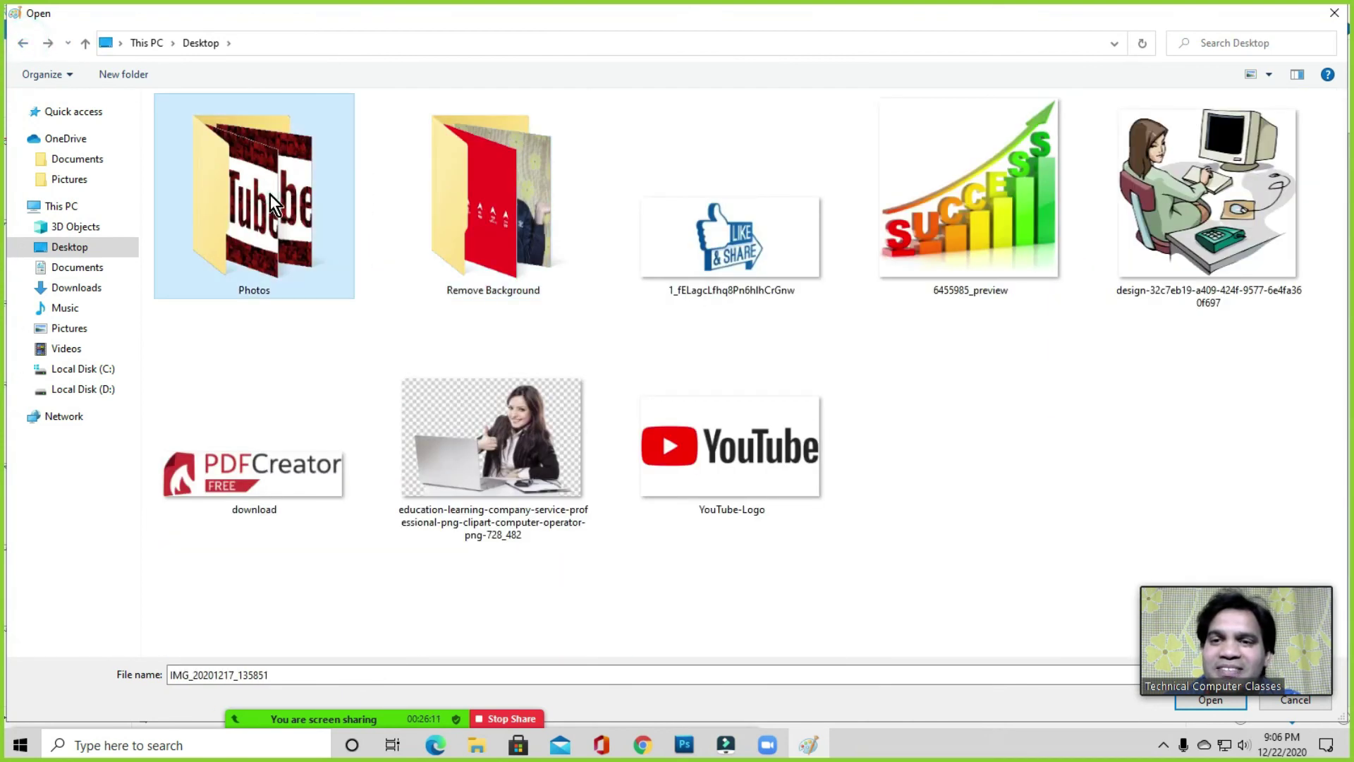
{"action": "double_click", "coordinate": [269, 194]}
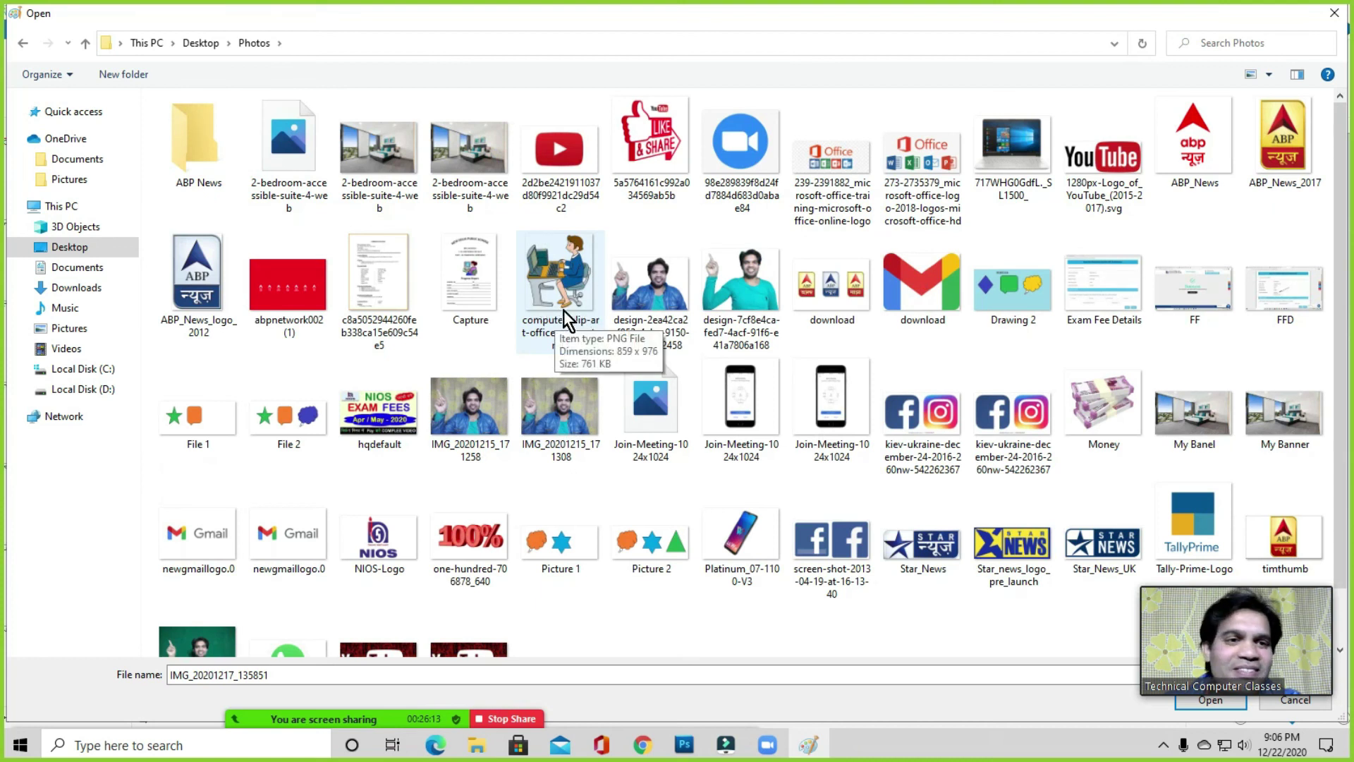
{"action": "scroll", "coordinate": [647, 337], "scroll_direction": "down", "scroll_amount": 1}
{"action": "scroll", "coordinate": [647, 336], "scroll_direction": "up", "scroll_amount": 1}
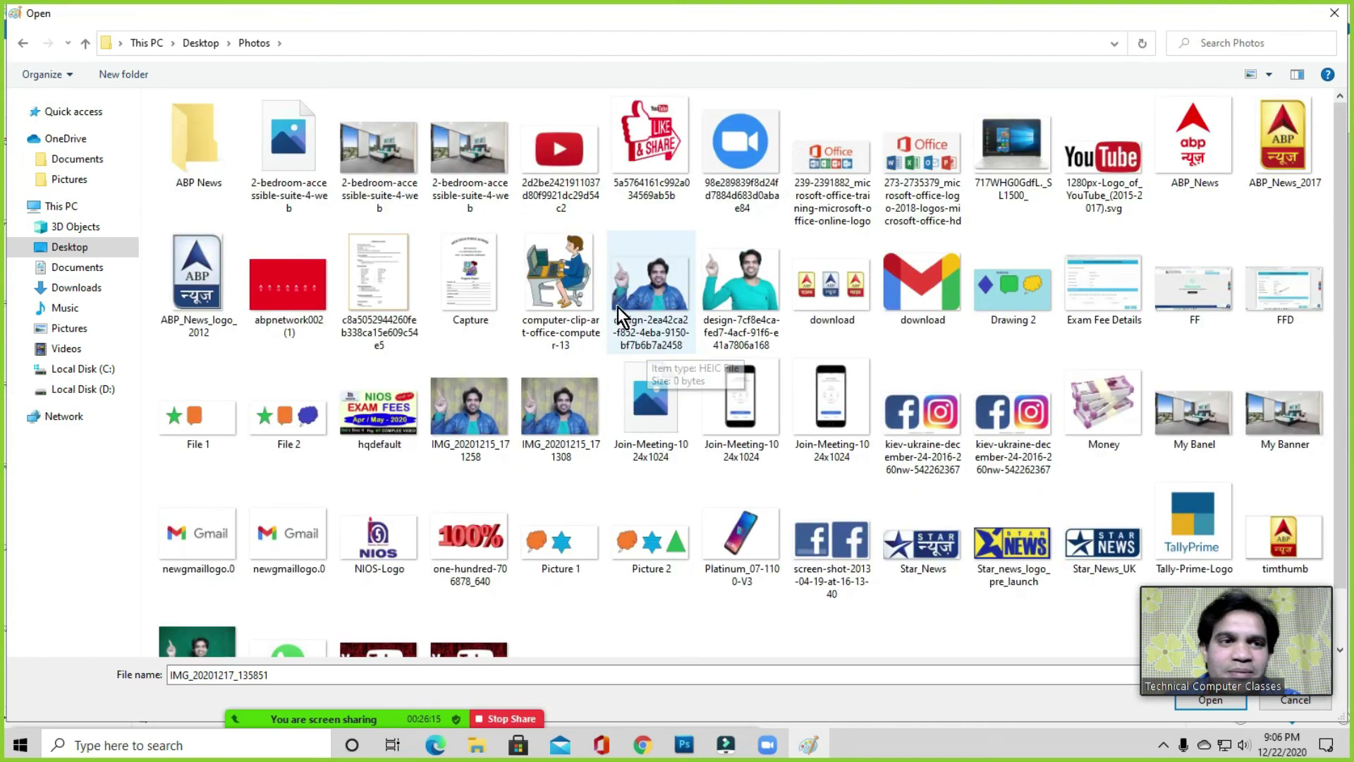
{"action": "left_click", "coordinate": [1283, 141]}
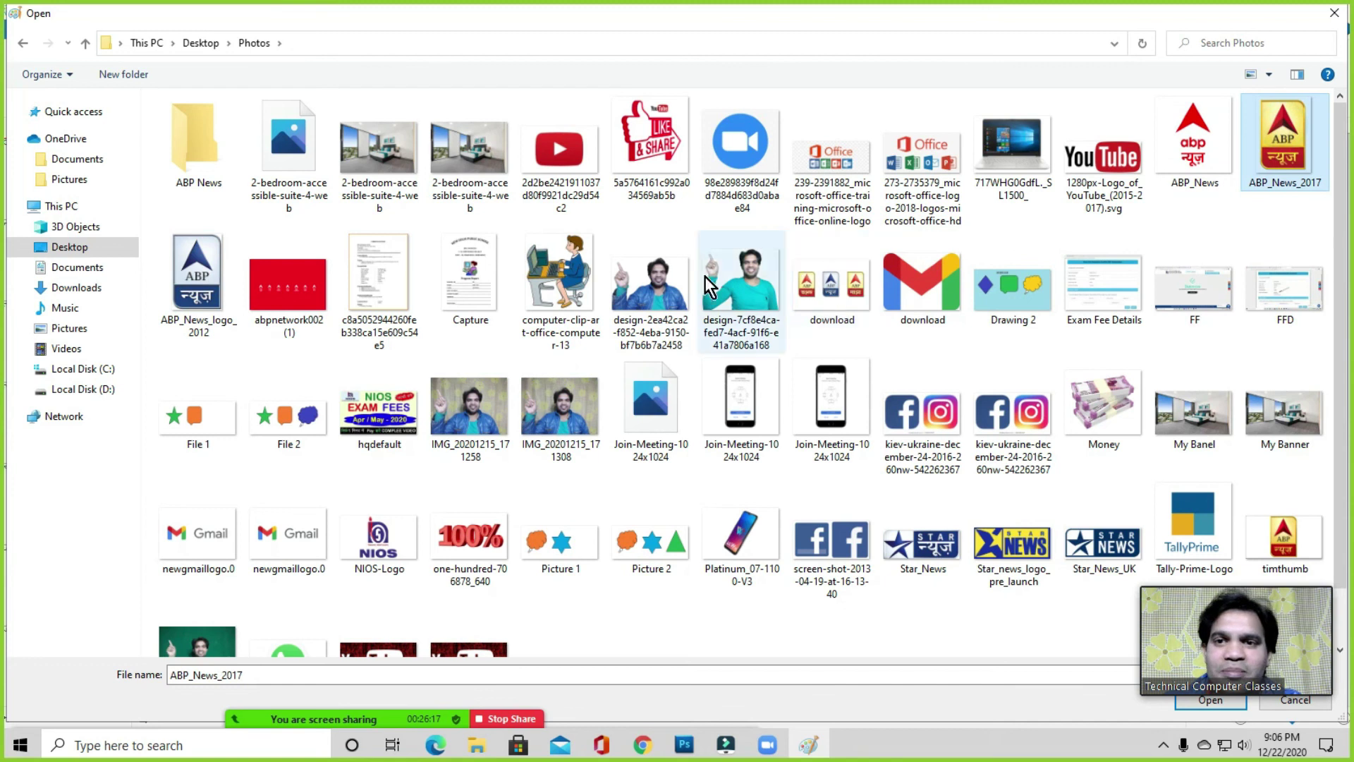
{"action": "left_click", "coordinate": [479, 167]}
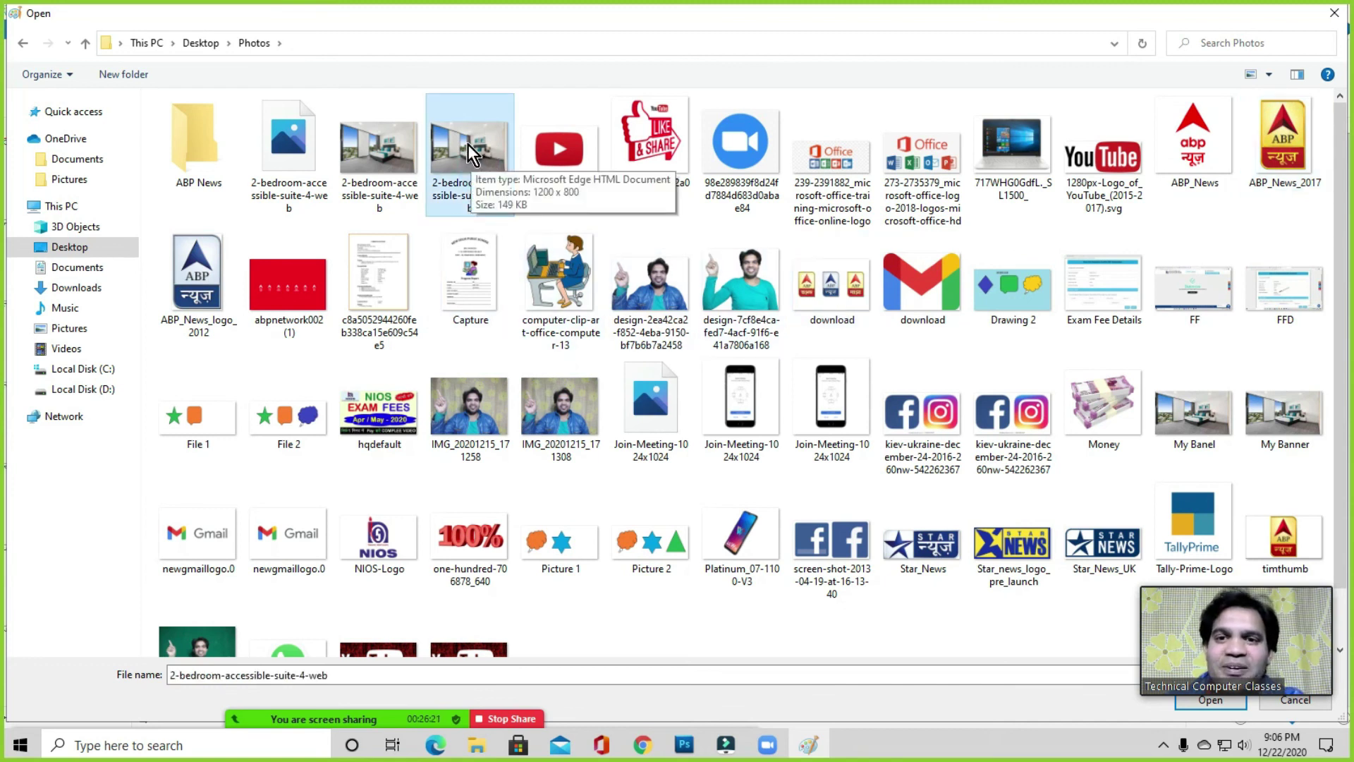
{"action": "scroll", "coordinate": [466, 163], "scroll_direction": "up", "scroll_amount": 5, "text": "ctrl"}
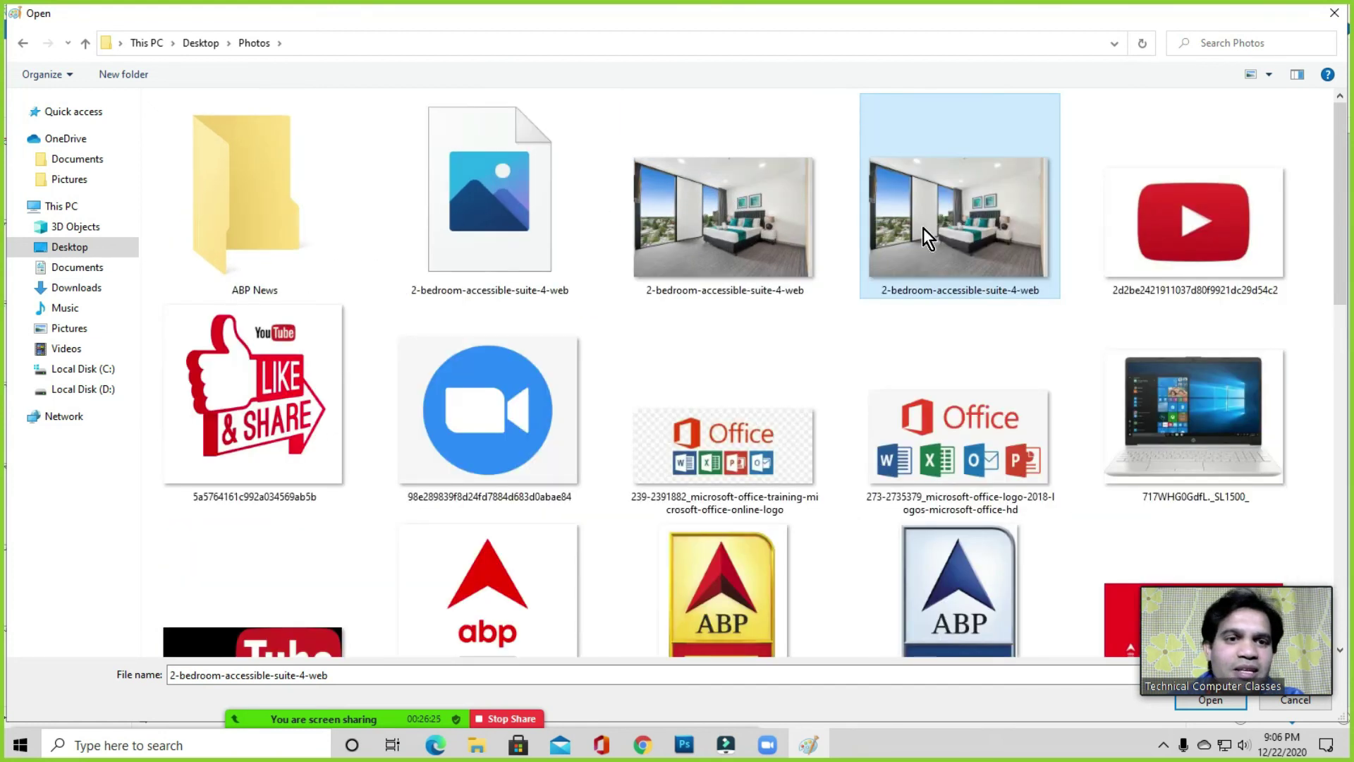
{"action": "left_click", "coordinate": [752, 206]}
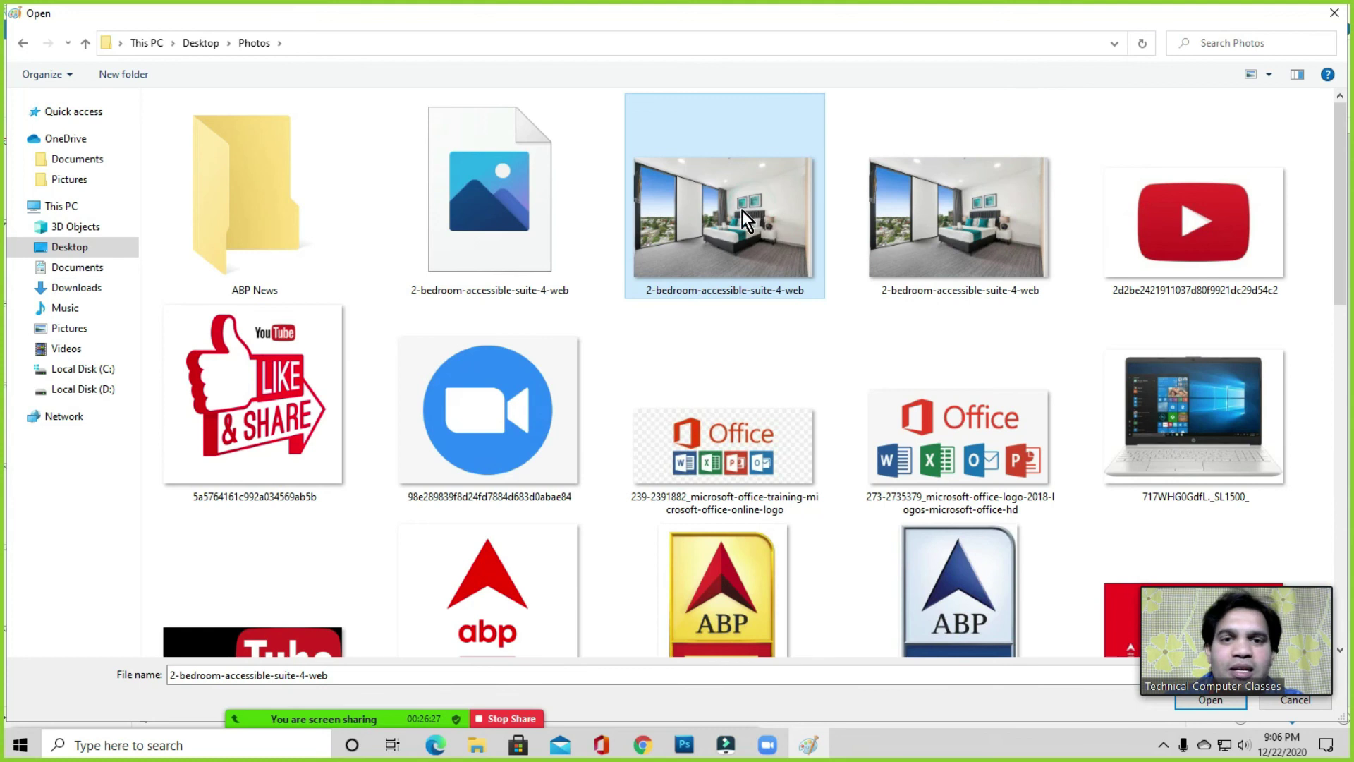
{"action": "right_click", "coordinate": [722, 206]}
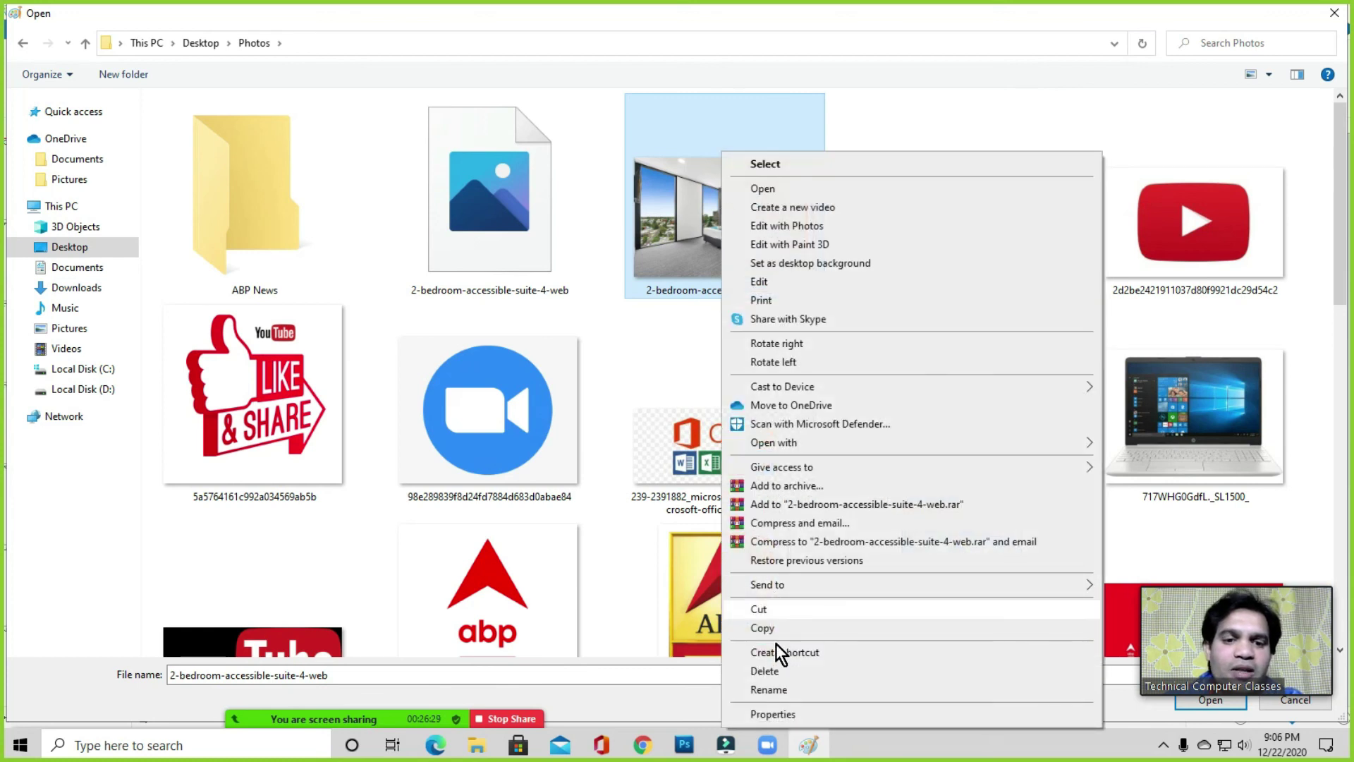
- View the bedroom photo's Properties and confirm its size is 262 KB
{"action": "left_click", "coordinate": [777, 711]}
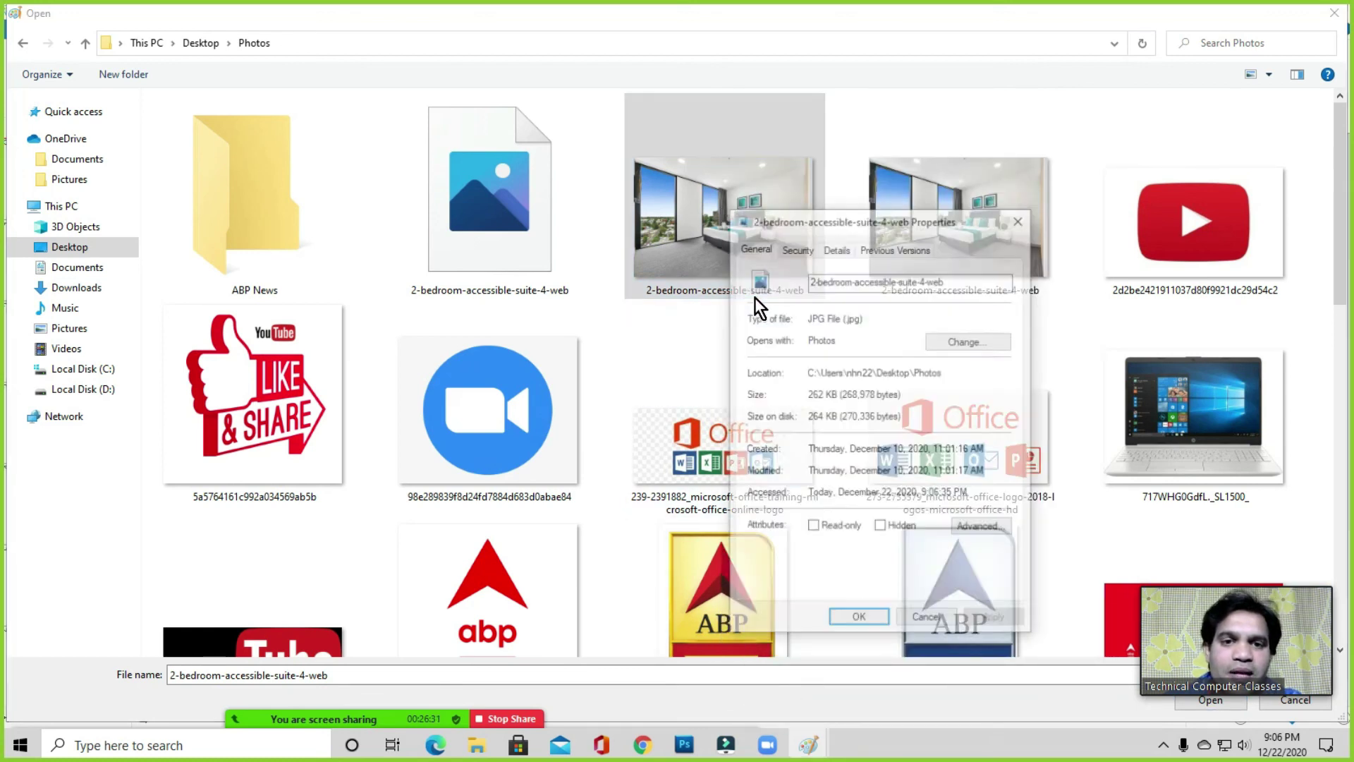
{"action": "left_click_drag", "start_coordinate": [860, 227], "coordinate": [719, 190]}
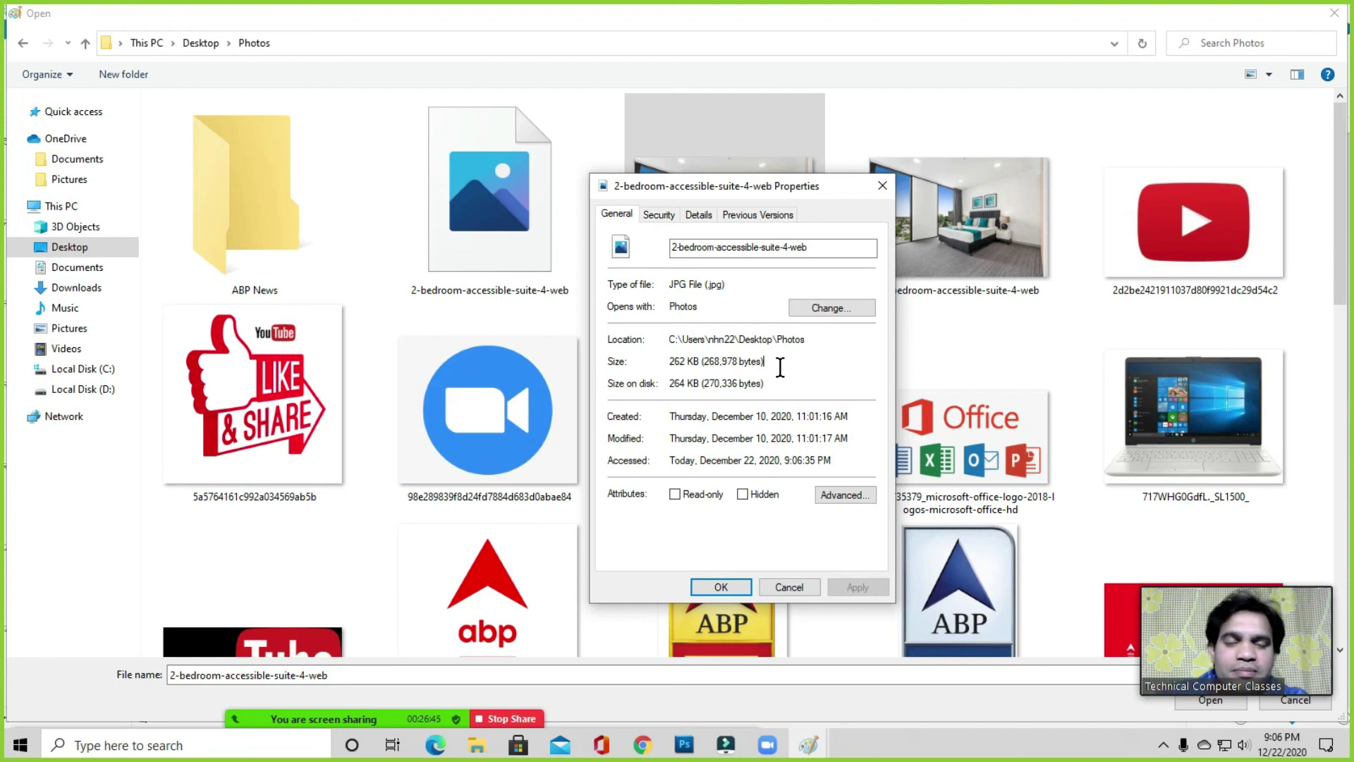
{"action": "left_click", "coordinate": [666, 367]}
{"action": "left_click", "coordinate": [801, 372]}
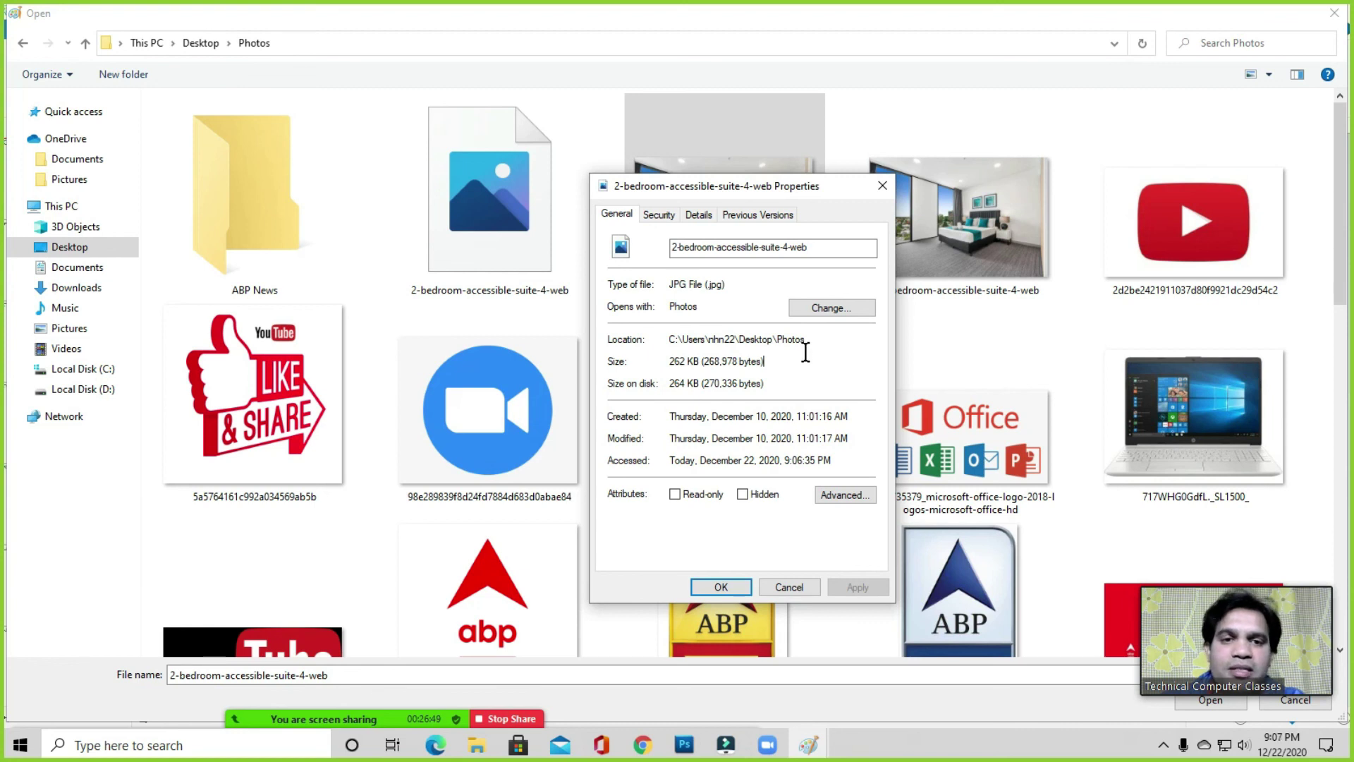
{"action": "left_click", "coordinate": [882, 186]}
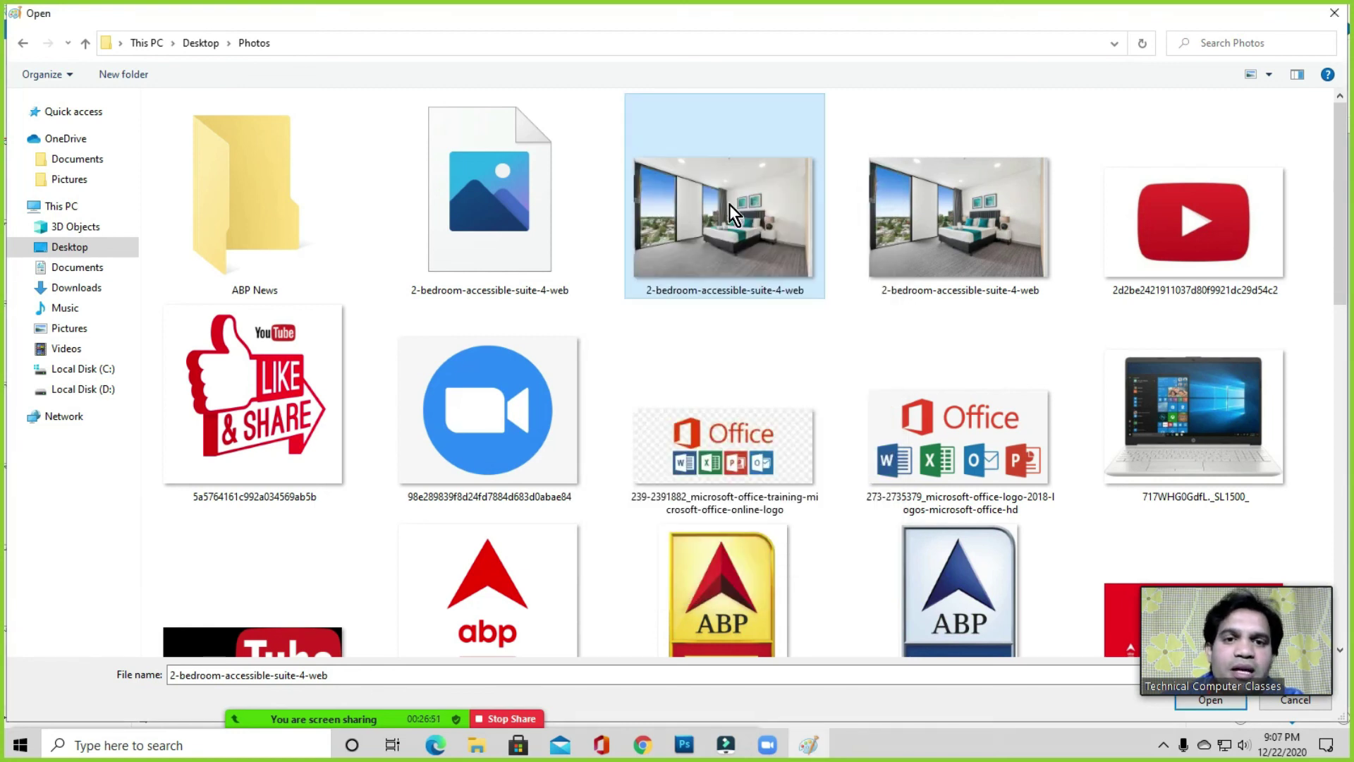
- Open the 2-bedroom-accessible-suite-4-web photo for editing in Paint
{"action": "right_click", "coordinate": [729, 205]}
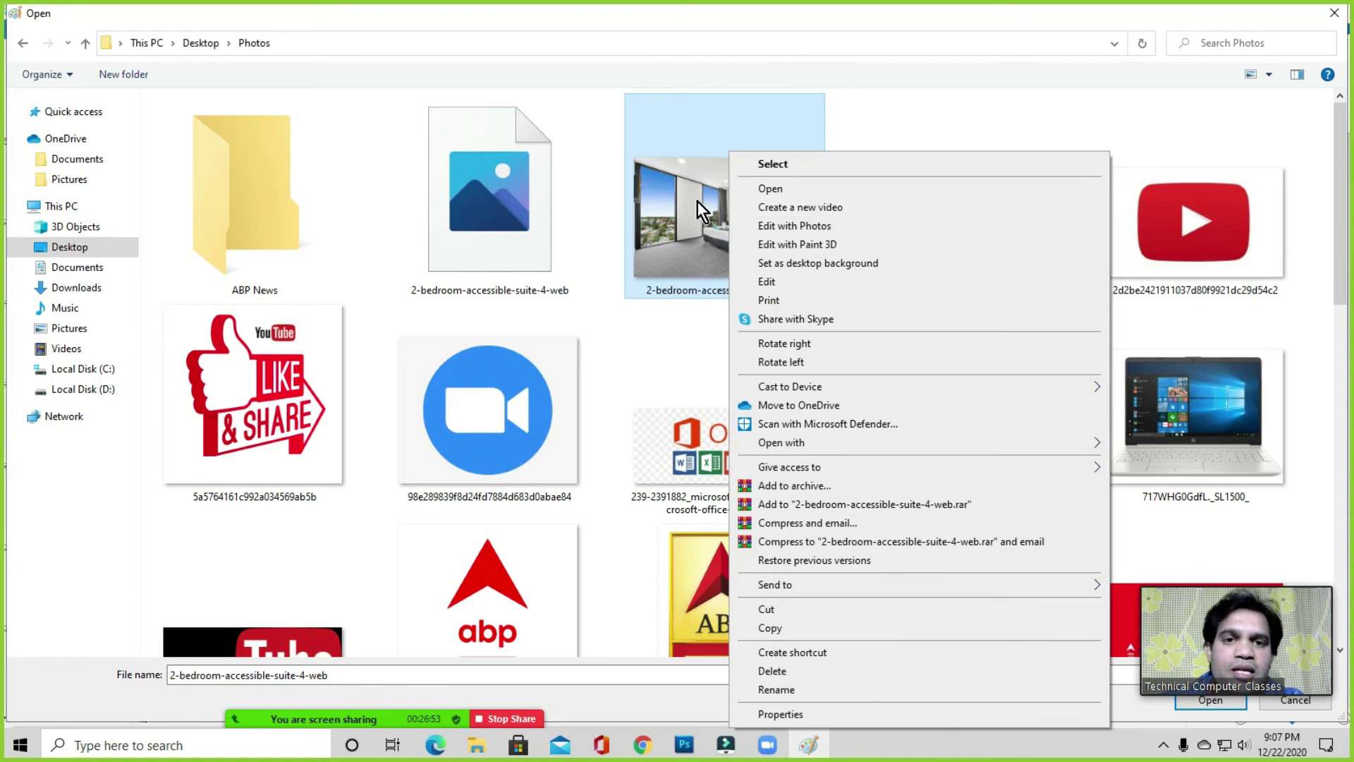
{"action": "right_click", "coordinate": [696, 201]}
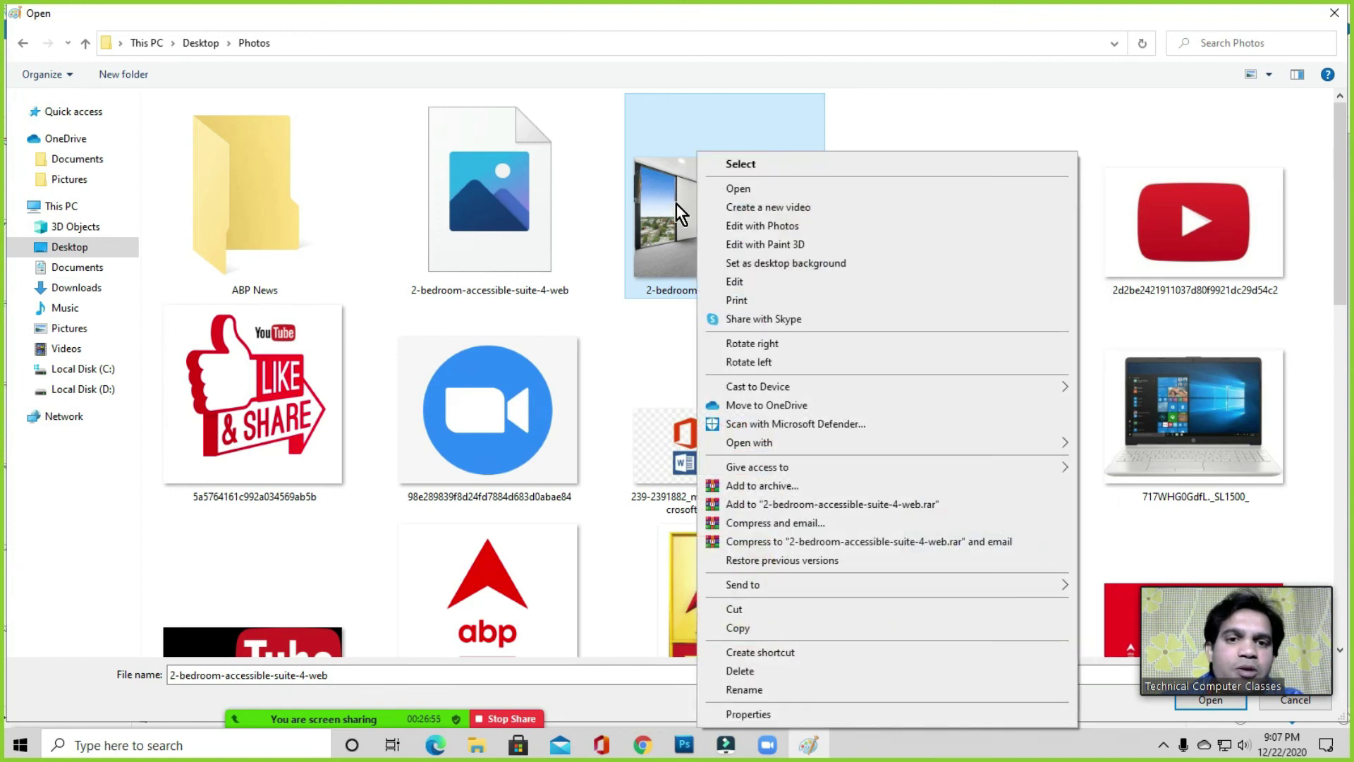
{"action": "left_click", "coordinate": [735, 281]}
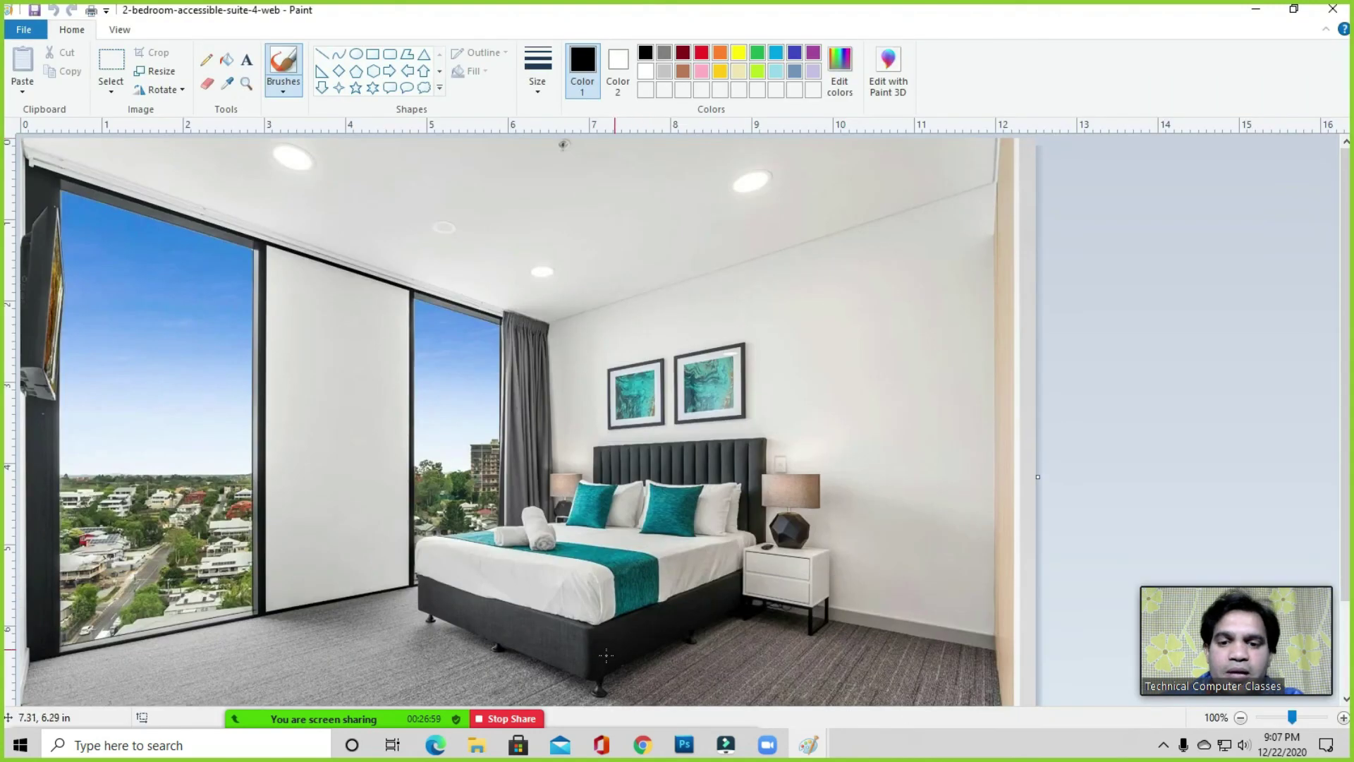
{"action": "left_click", "coordinate": [767, 747]}
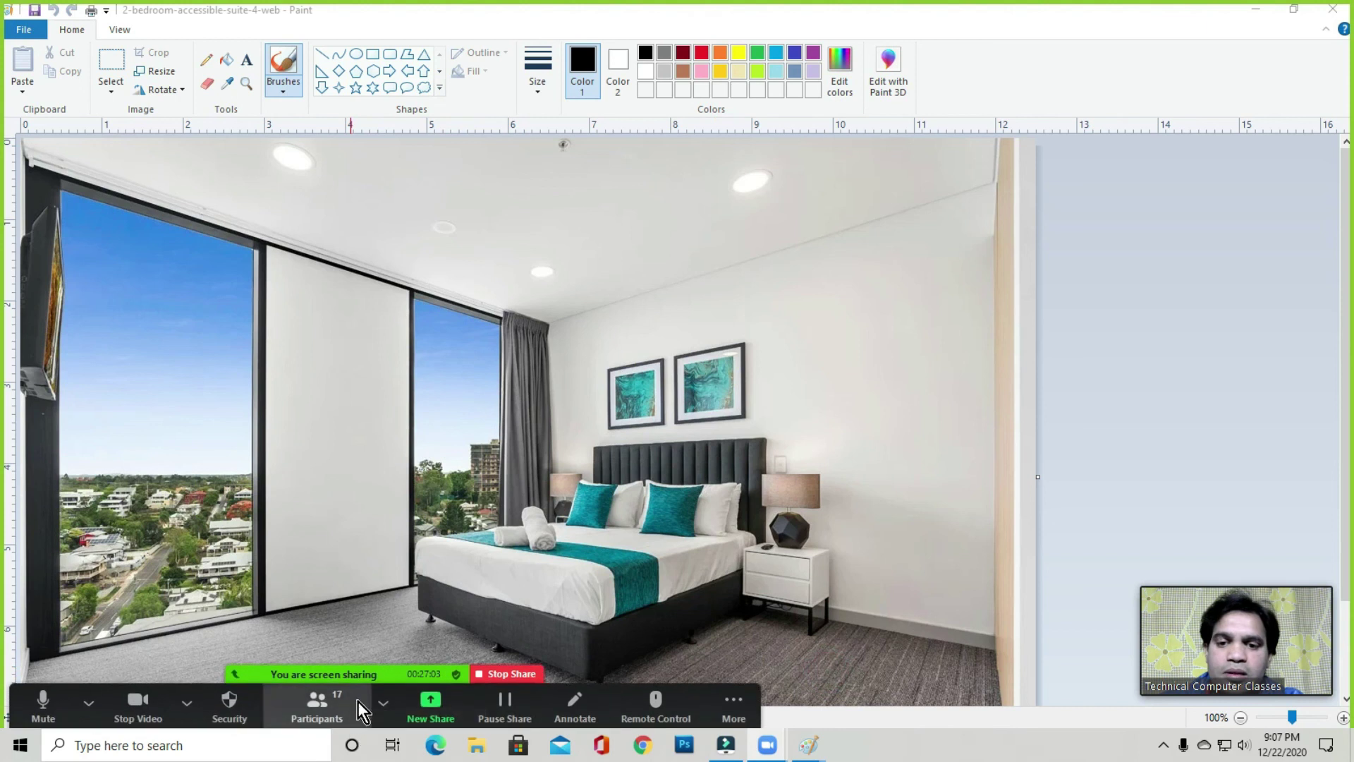
{"action": "left_click", "coordinate": [433, 702]}
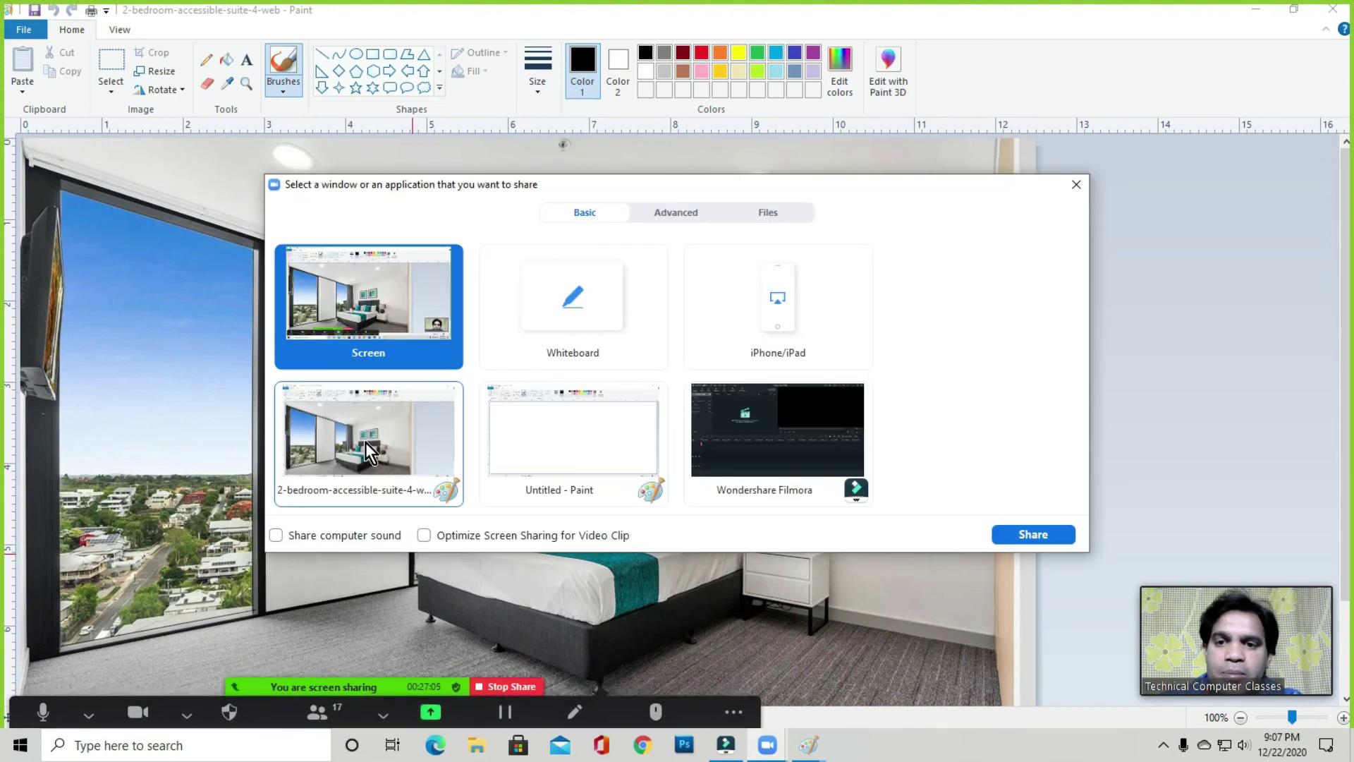
{"action": "left_click", "coordinate": [1037, 535]}
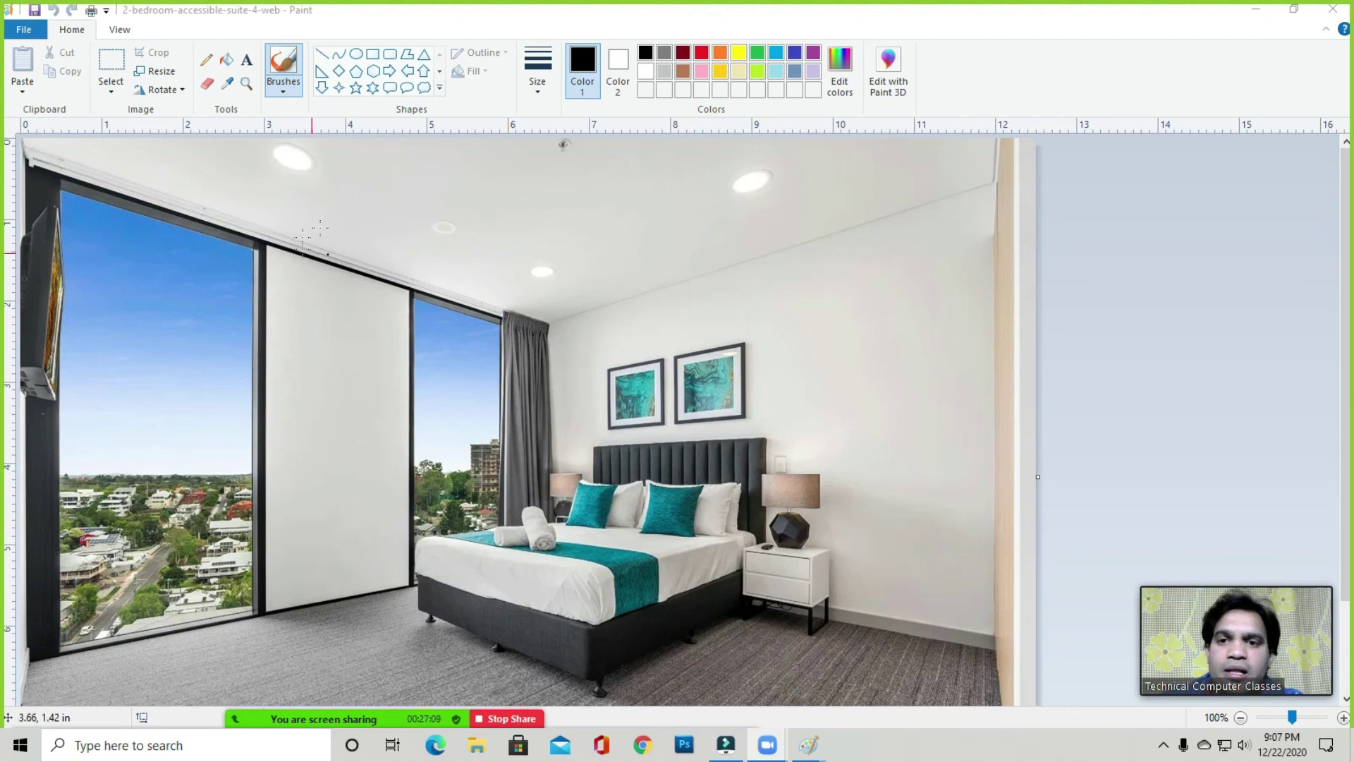
- Resize the bedroom photo to 50% with aspect ratio maintained, then start Save As
{"action": "left_click", "coordinate": [158, 73]}
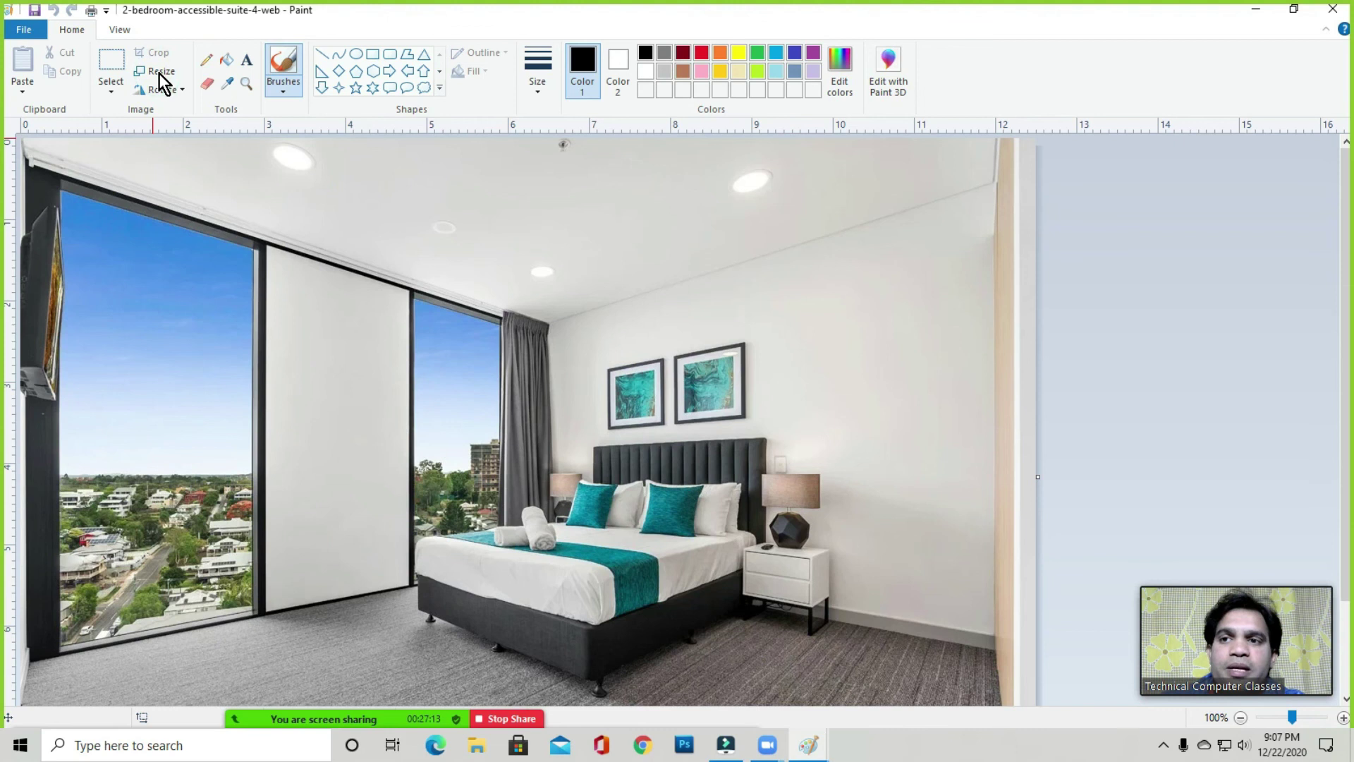
{"action": "left_click_drag", "start_coordinate": [181, 78], "coordinate": [610, 90]}
{"action": "double_click", "coordinate": [610, 163]}
{"action": "type", "text": "50"}
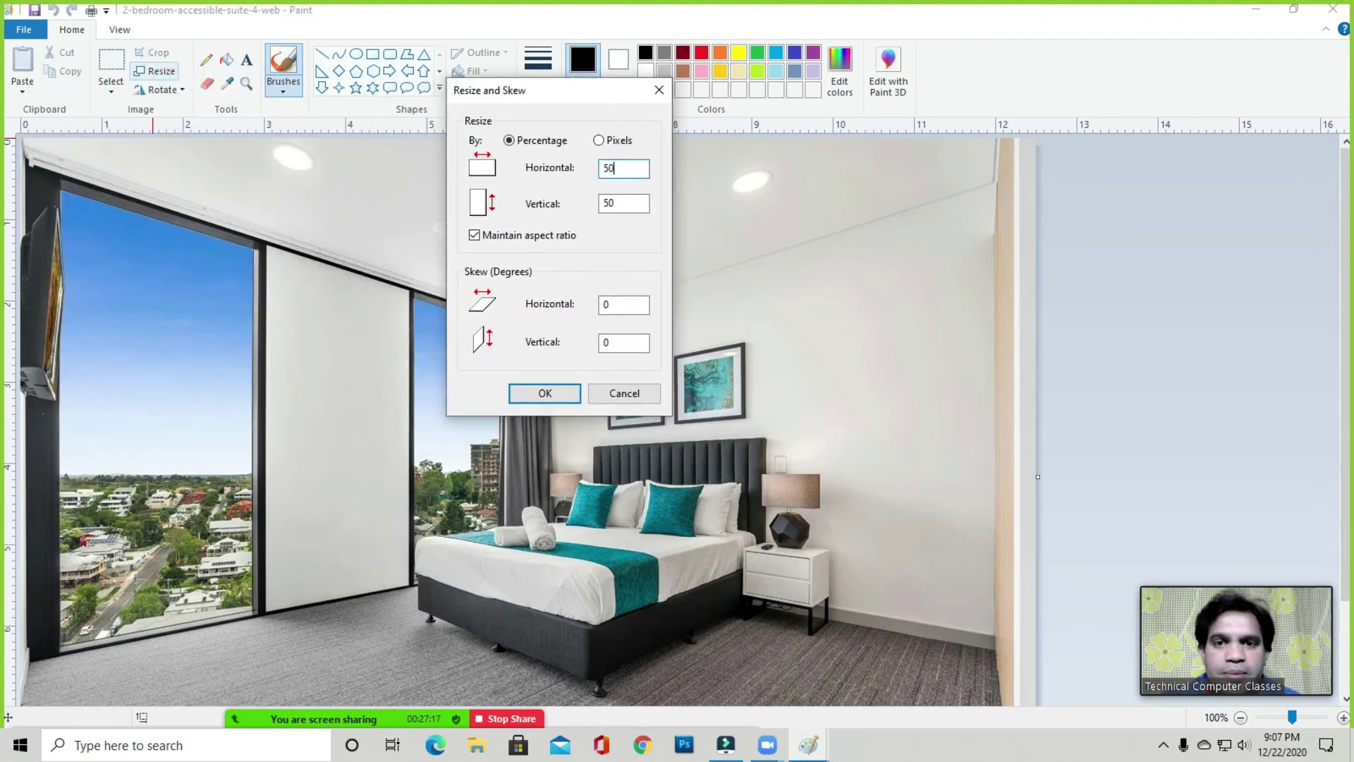
{"action": "key", "text": "Return"}
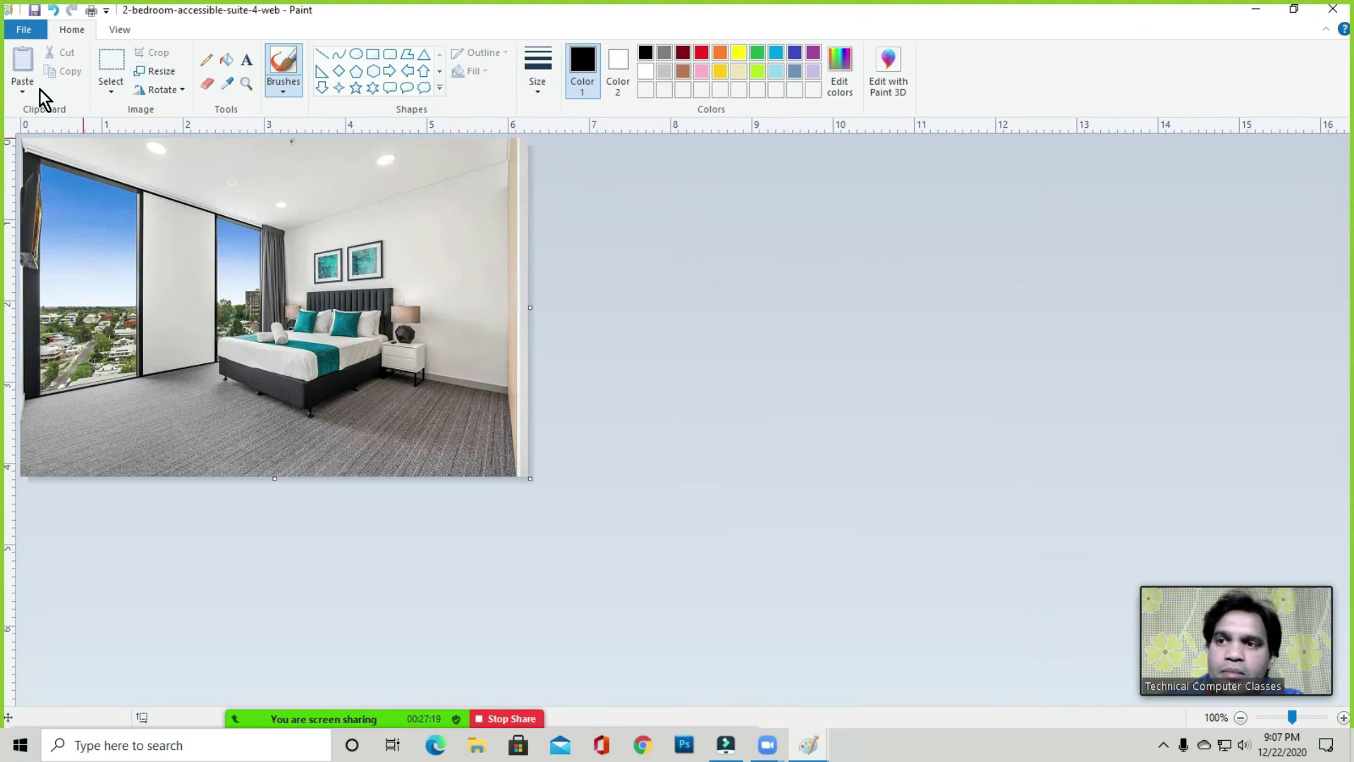
{"action": "left_click", "coordinate": [24, 29]}
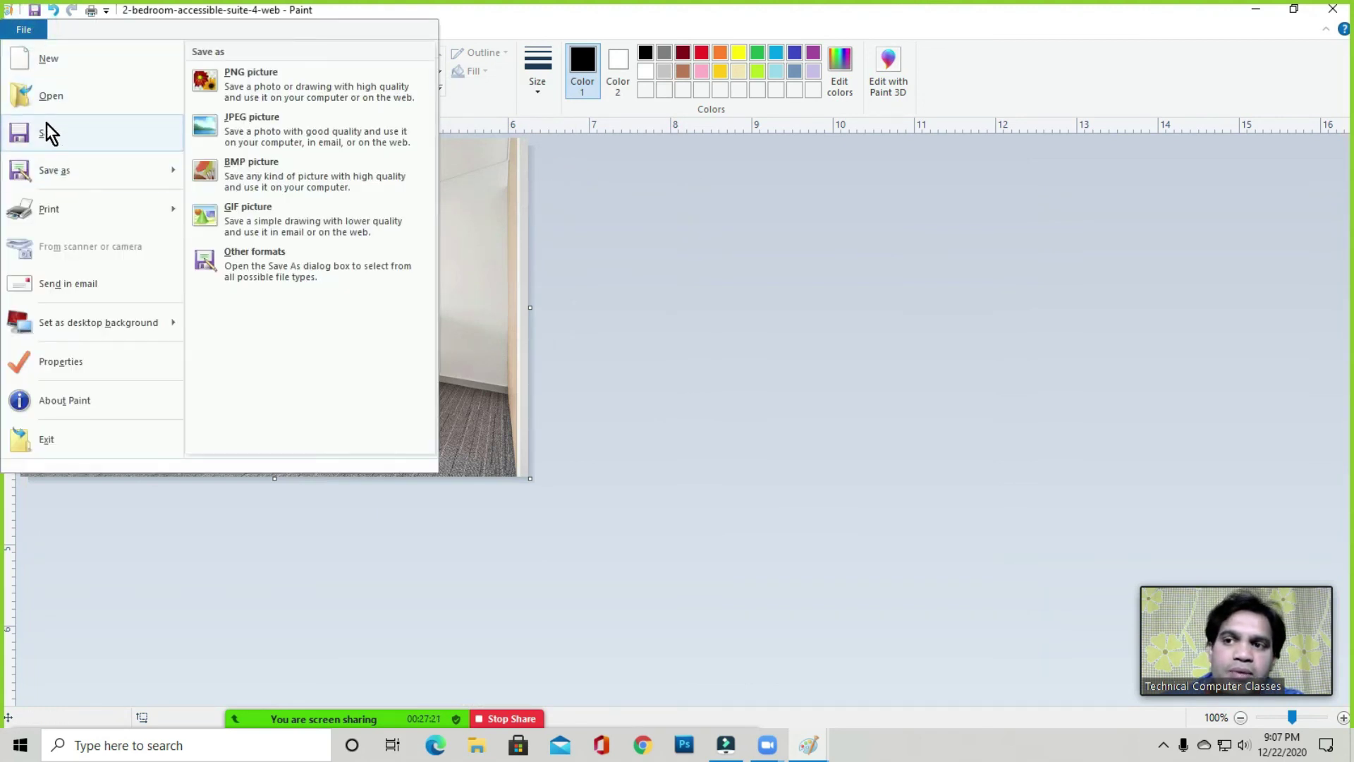
{"action": "left_click", "coordinate": [57, 172]}
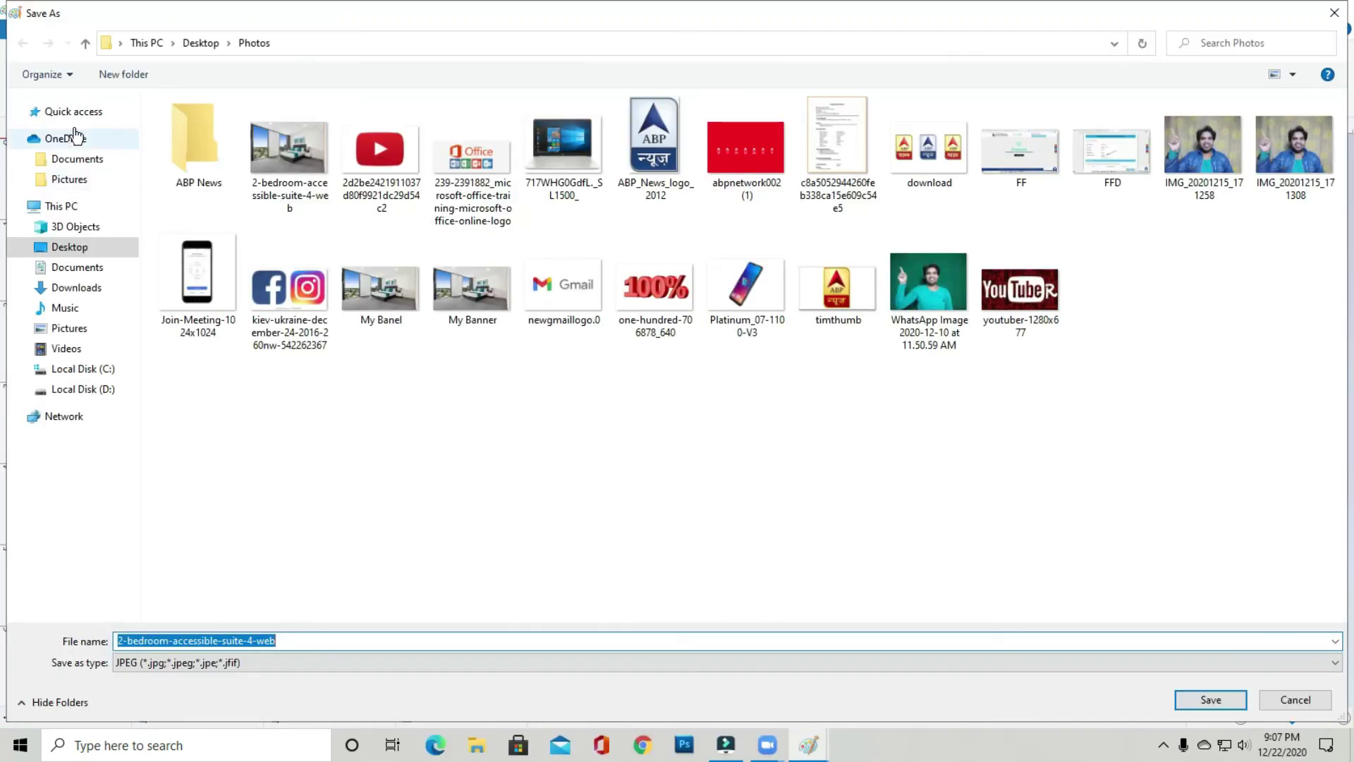
- Save the resized photo to the Desktop as 123, then show the desktop
{"action": "left_click", "coordinate": [78, 251]}
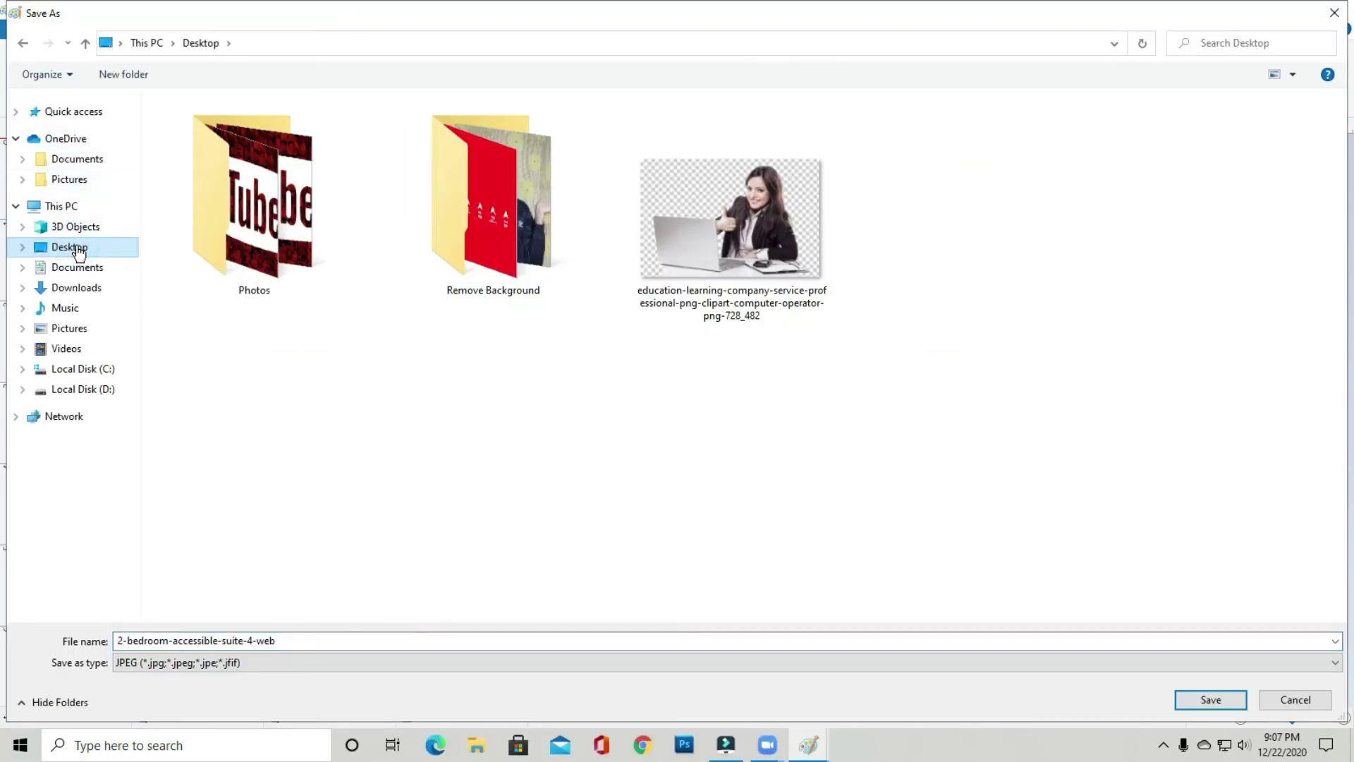
{"action": "double_click", "coordinate": [202, 639]}
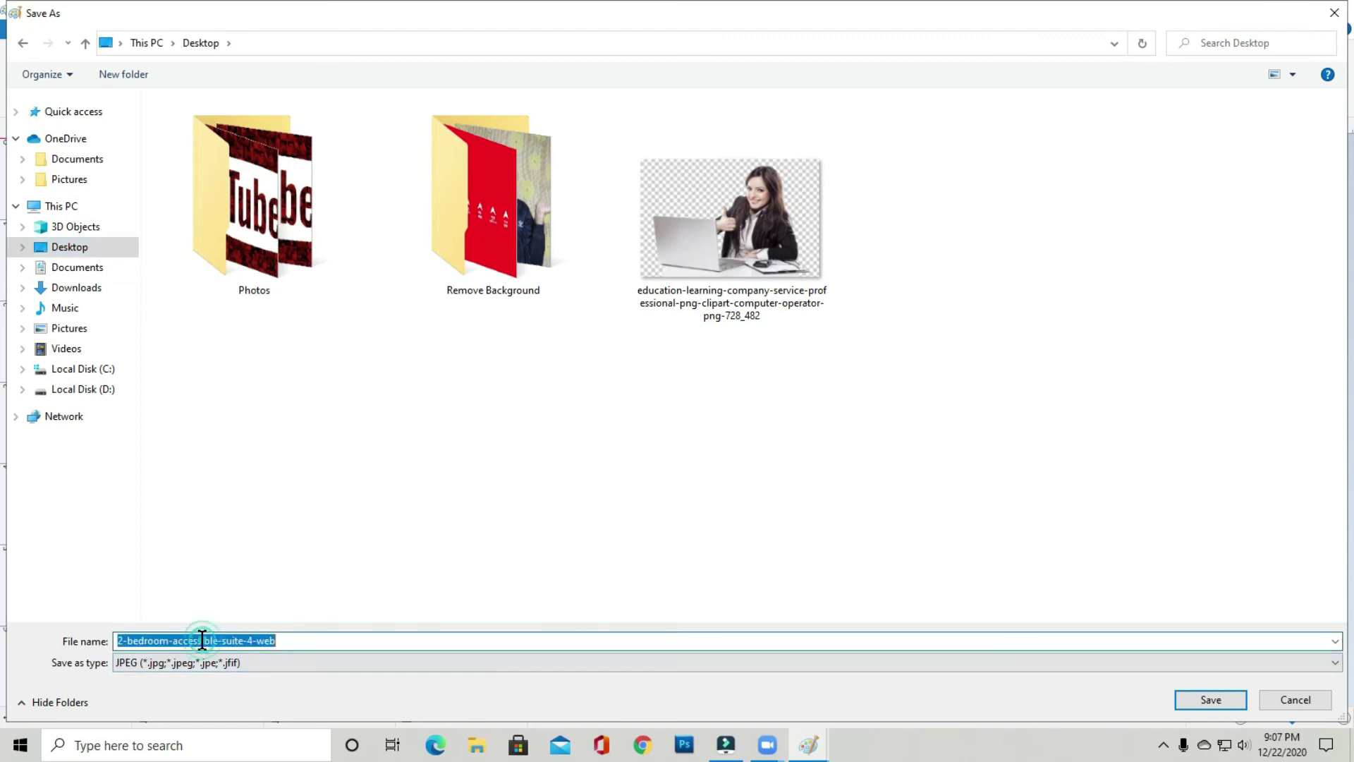
{"action": "type", "text": "123"}
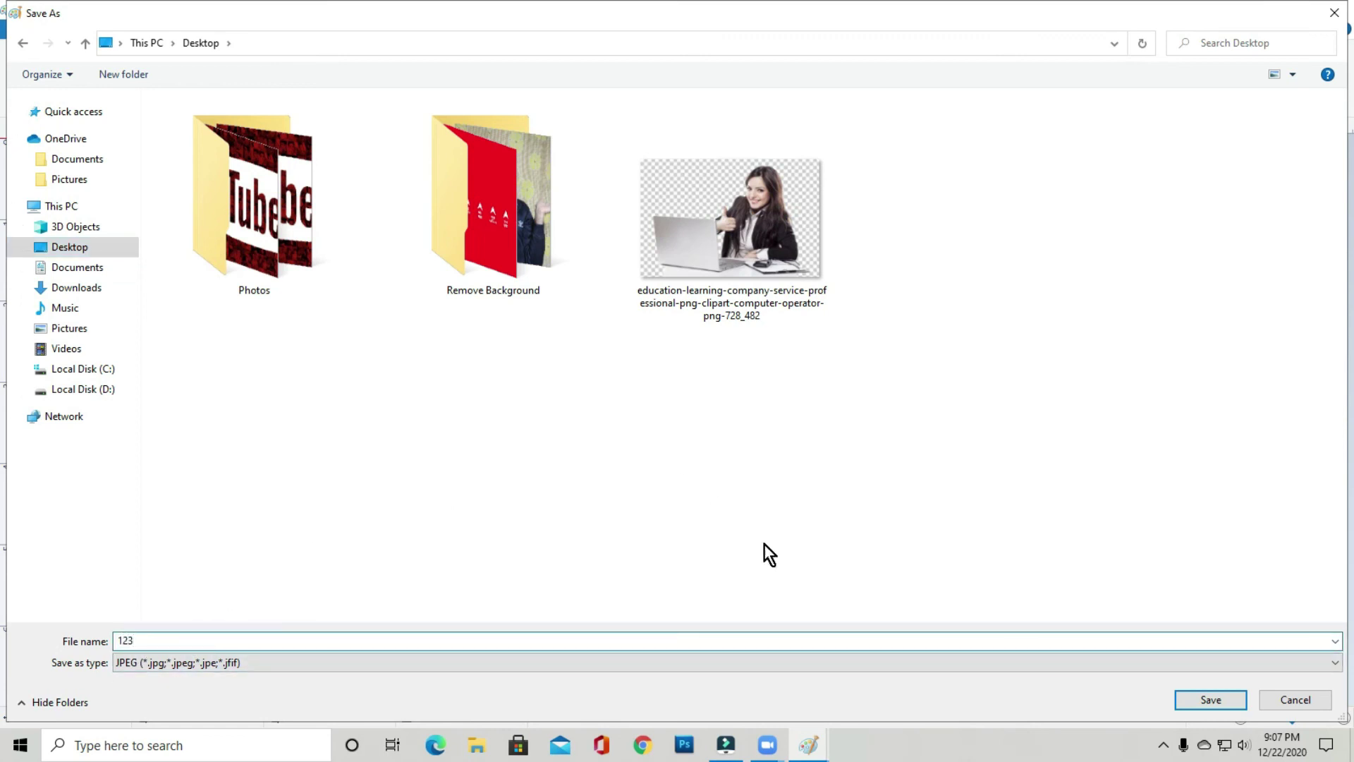
{"action": "left_click", "coordinate": [1208, 700]}
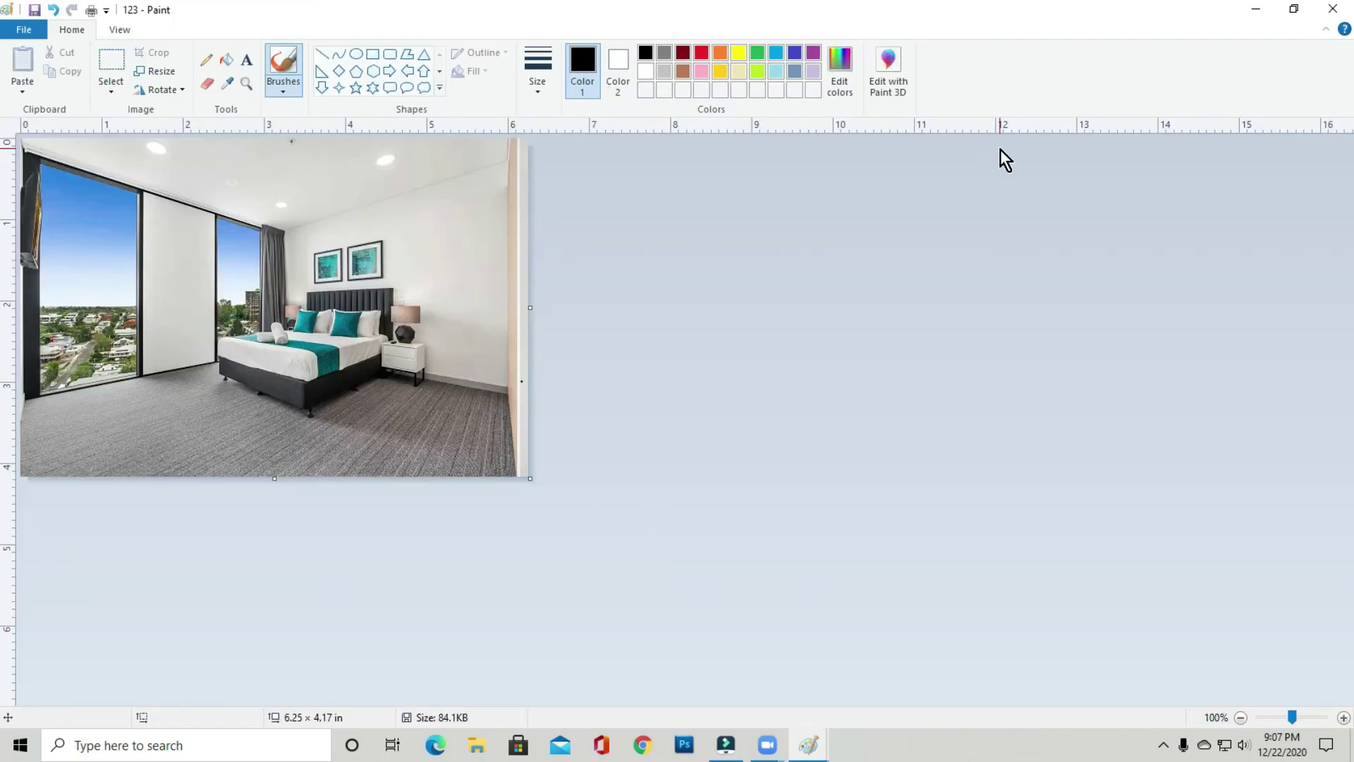
{"action": "left_click", "coordinate": [1351, 746]}
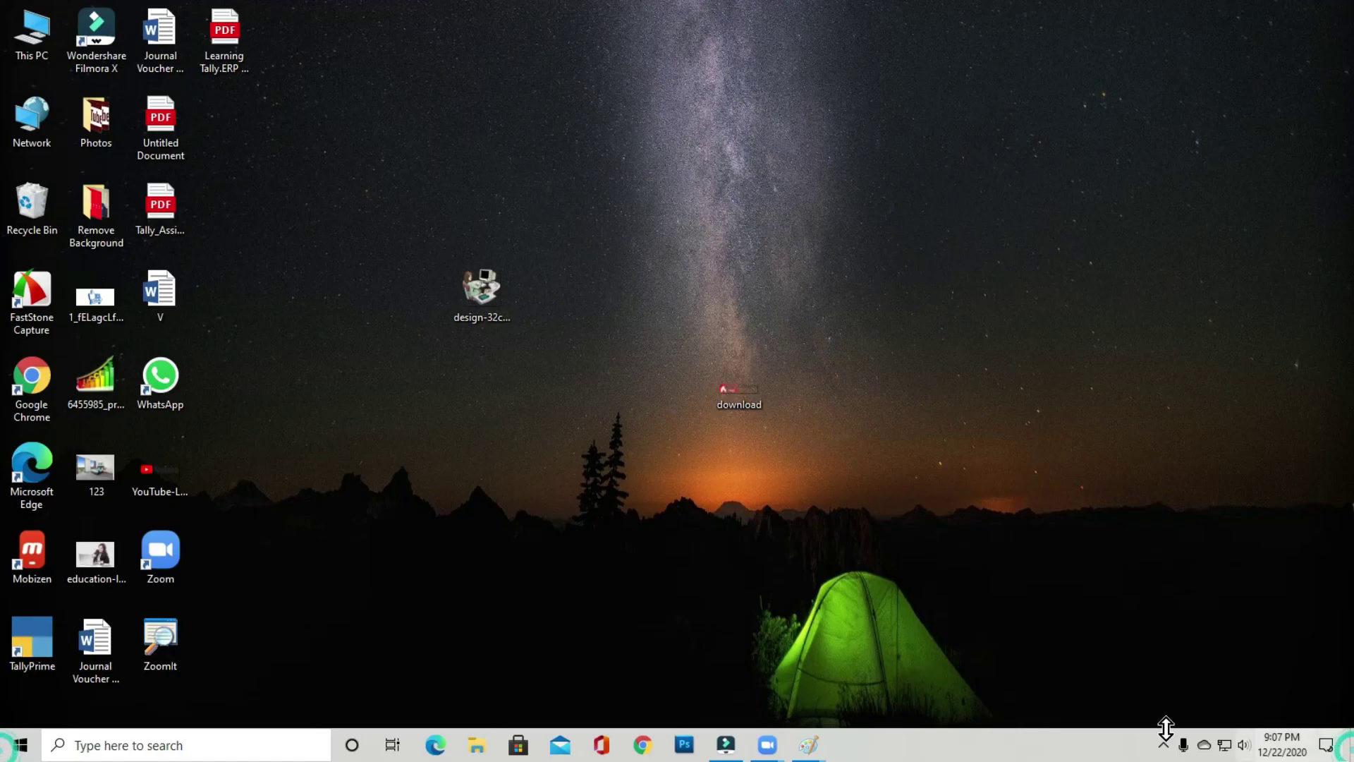
- Start a new Zoom share of the entire screen and show the desktop
{"action": "mouse_move", "coordinate": [767, 745]}
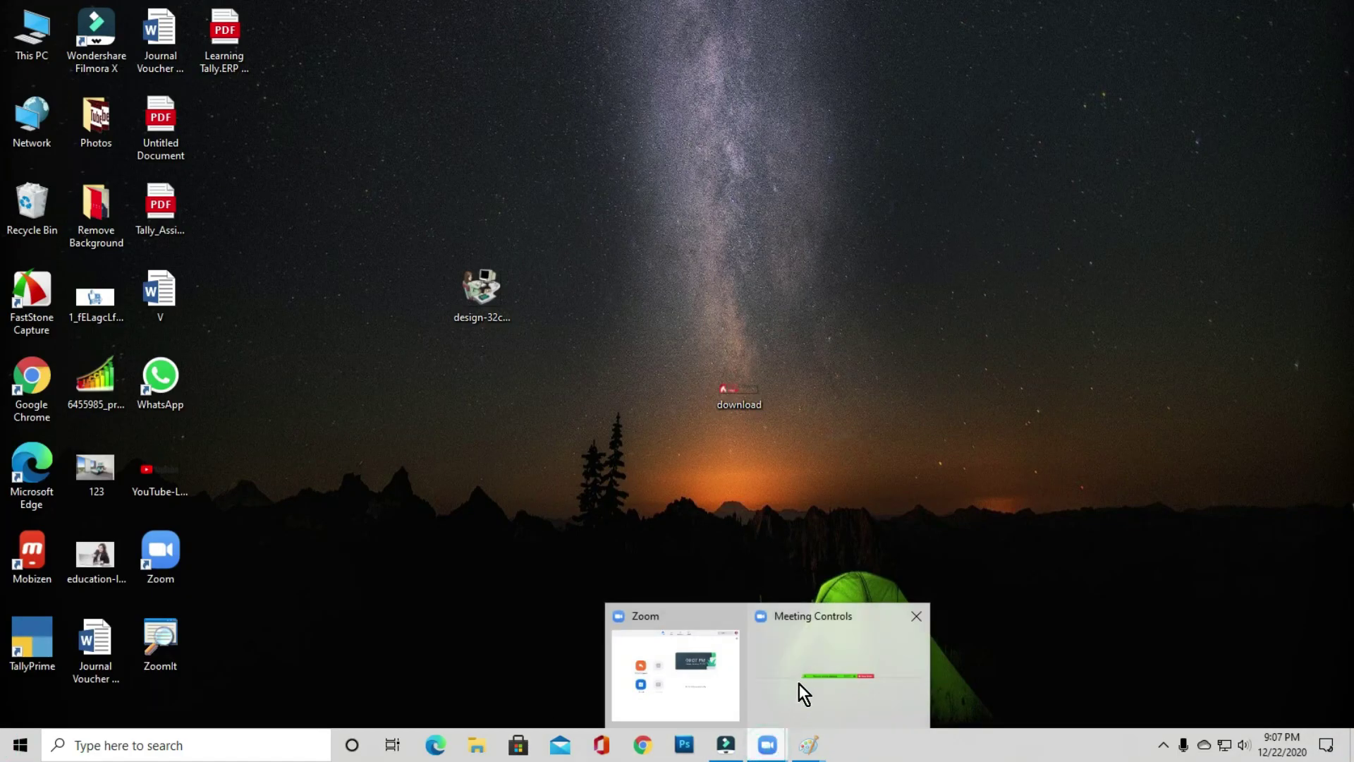
{"action": "left_click", "coordinate": [811, 679]}
{"action": "mouse_move", "coordinate": [344, 713]}
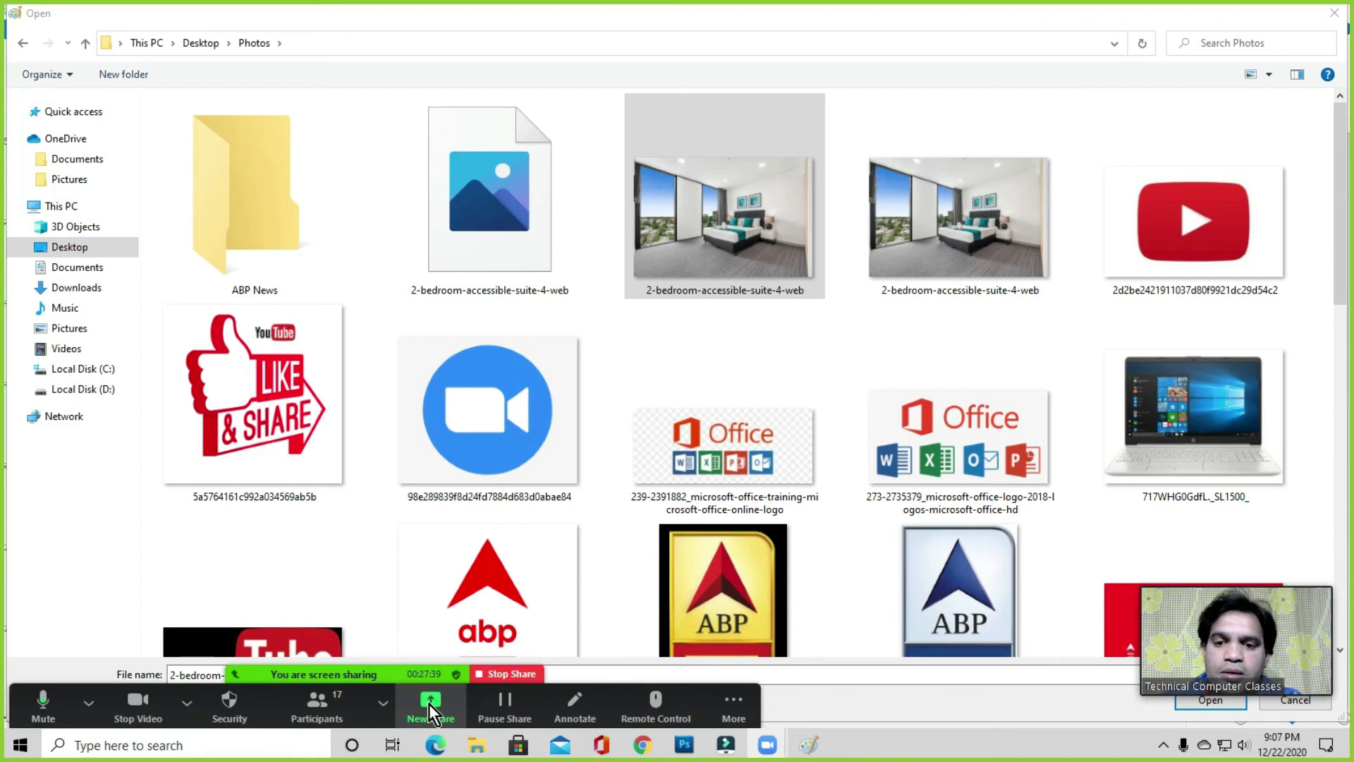
{"action": "left_click", "coordinate": [429, 702]}
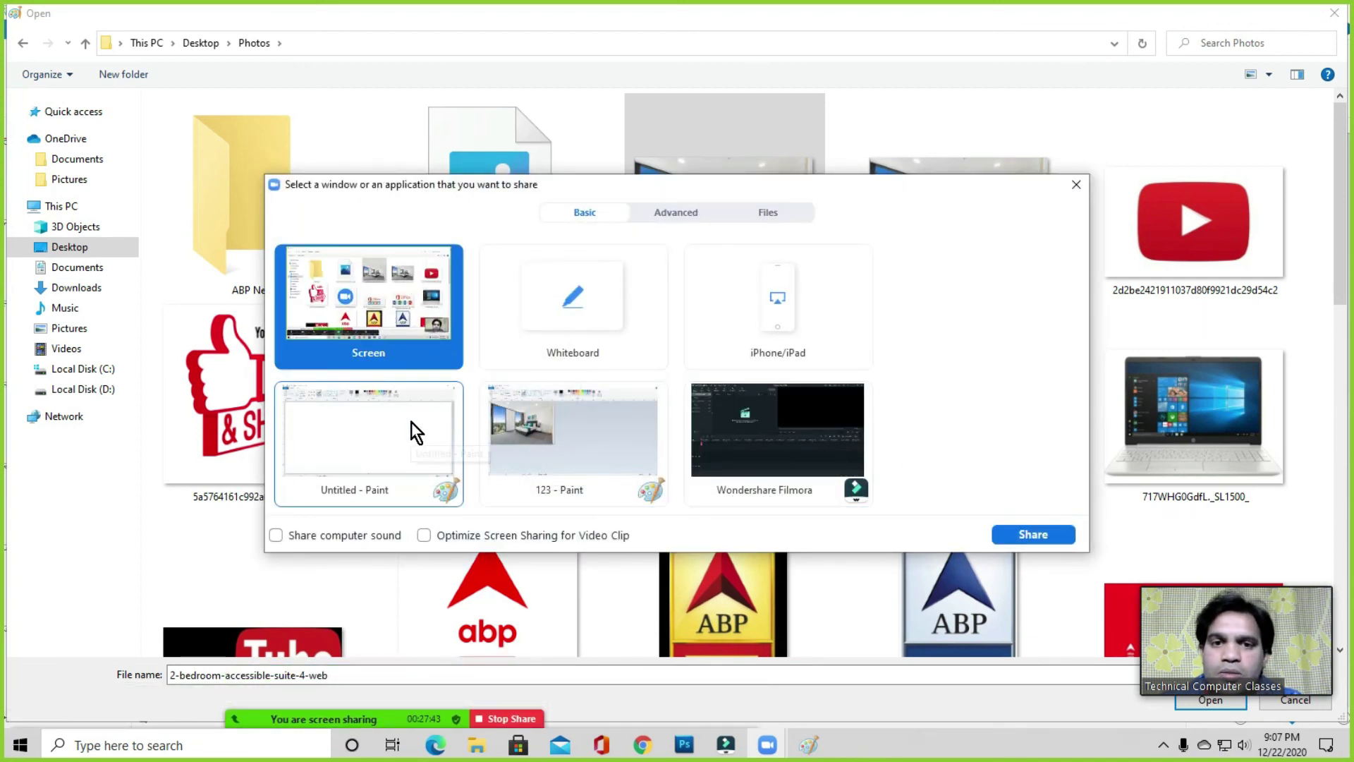
{"action": "left_click", "coordinate": [1033, 533]}
{"action": "key", "text": "super+d"}
{"action": "left_click", "coordinate": [514, 422]}
- Re-share the whole screen and move the 123 photo to the upper middle of the desktop
{"action": "mouse_move", "coordinate": [363, 717]}
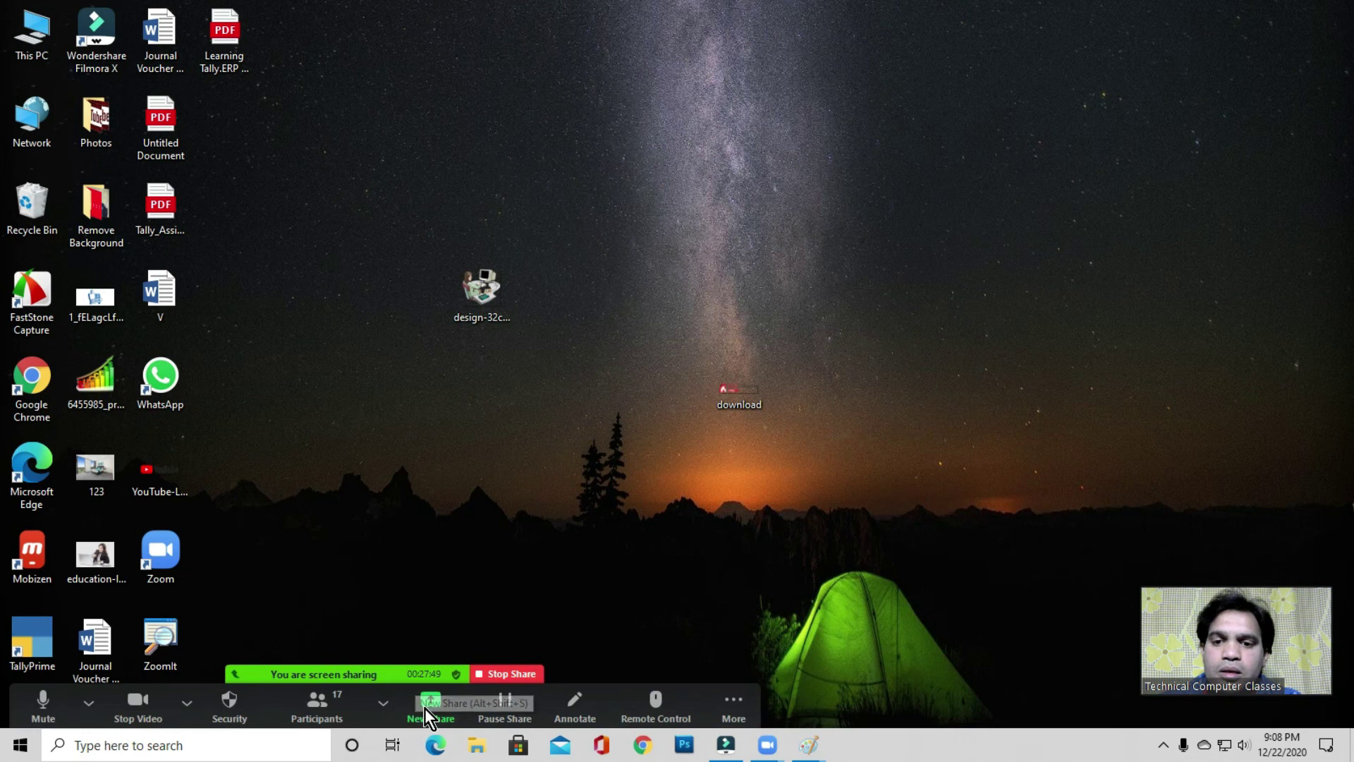
{"action": "left_click", "coordinate": [425, 708]}
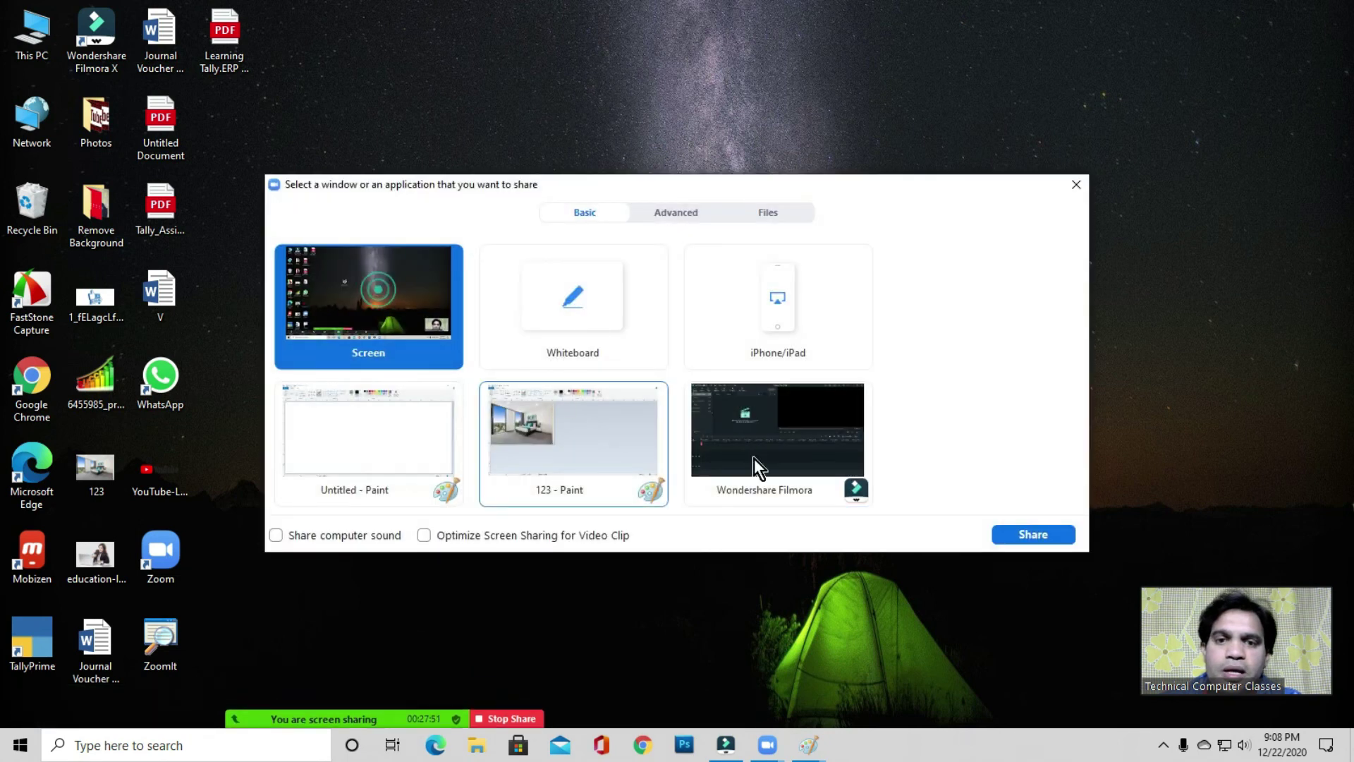
{"action": "left_click", "coordinate": [1031, 534]}
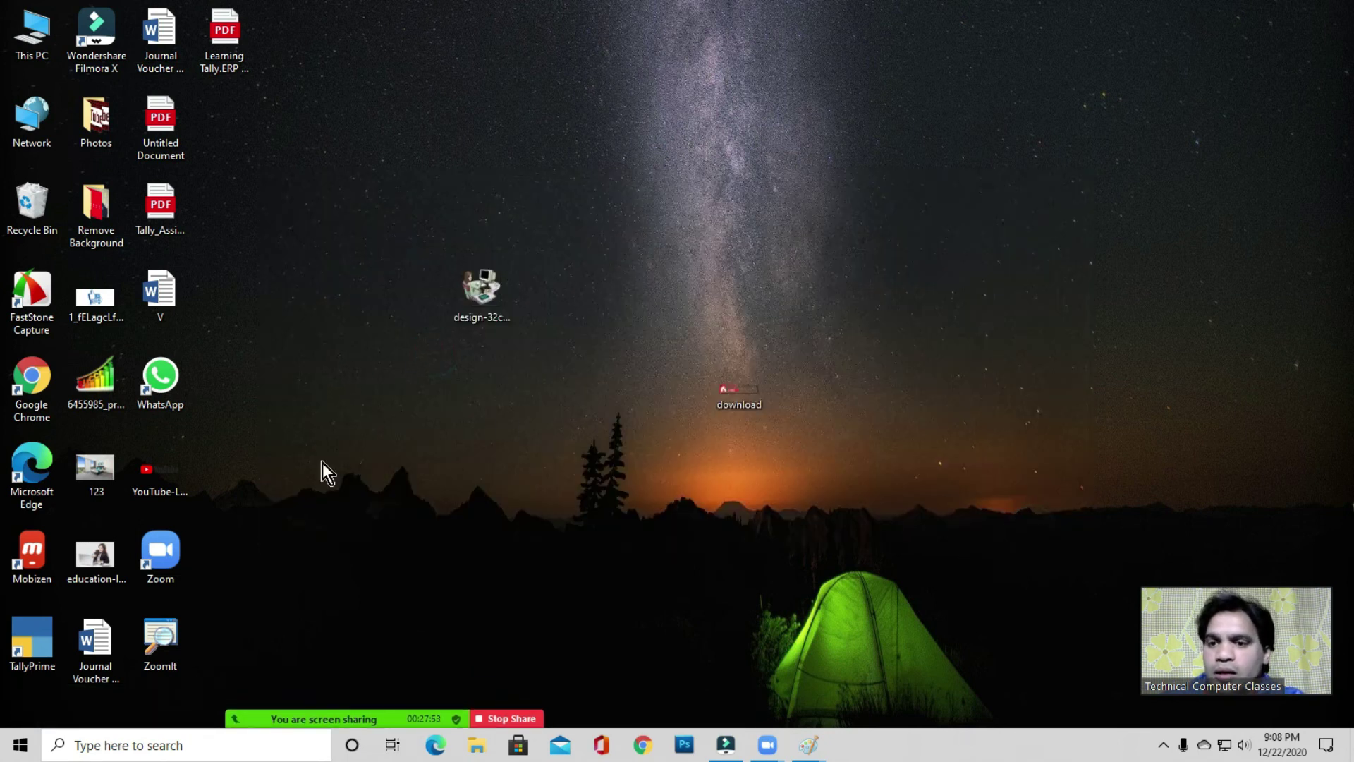
{"action": "left_click", "coordinate": [289, 472]}
{"action": "key", "text": "1"}
{"action": "left_click_drag", "start_coordinate": [100, 464], "coordinate": [675, 193]}
- Open the 123 photo's properties and highlight its 84.1 KB file size
{"action": "right_click", "coordinate": [675, 195]}
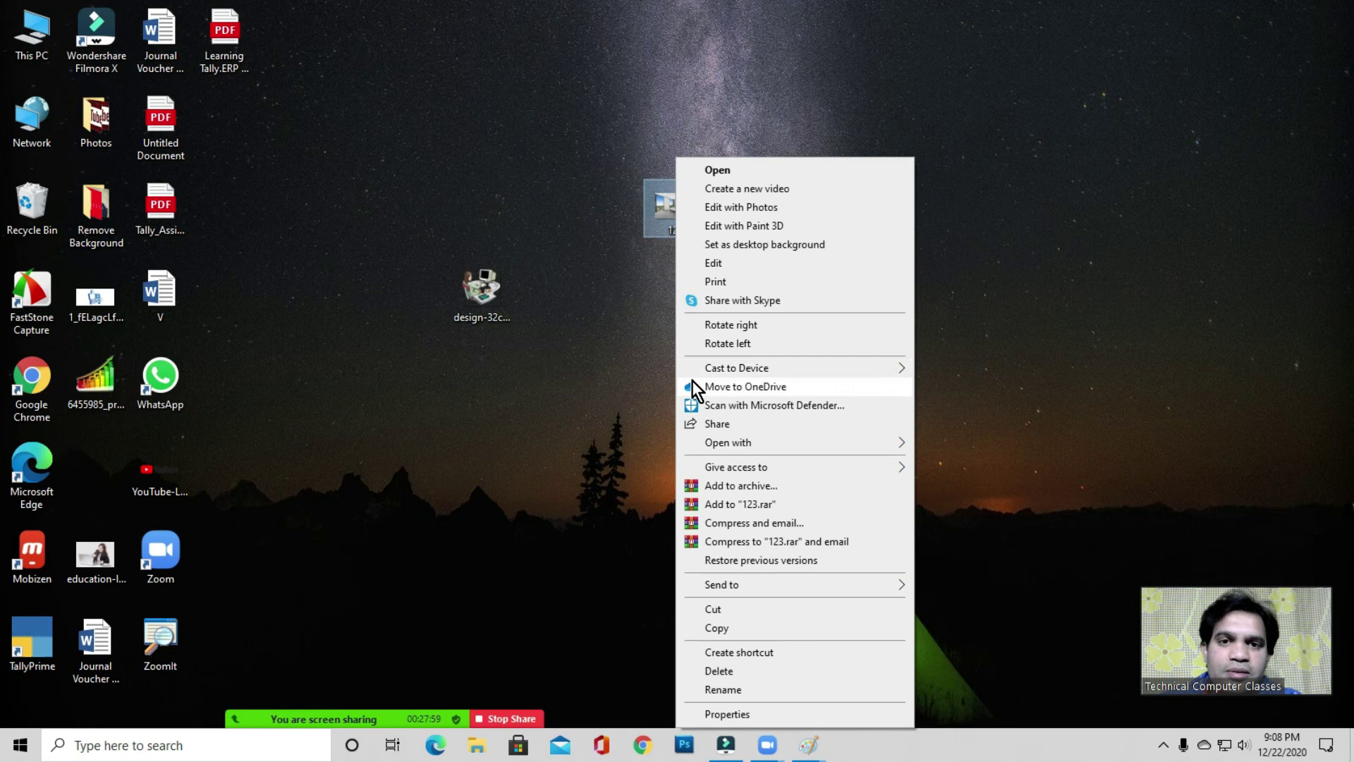
{"action": "left_click", "coordinate": [746, 714]}
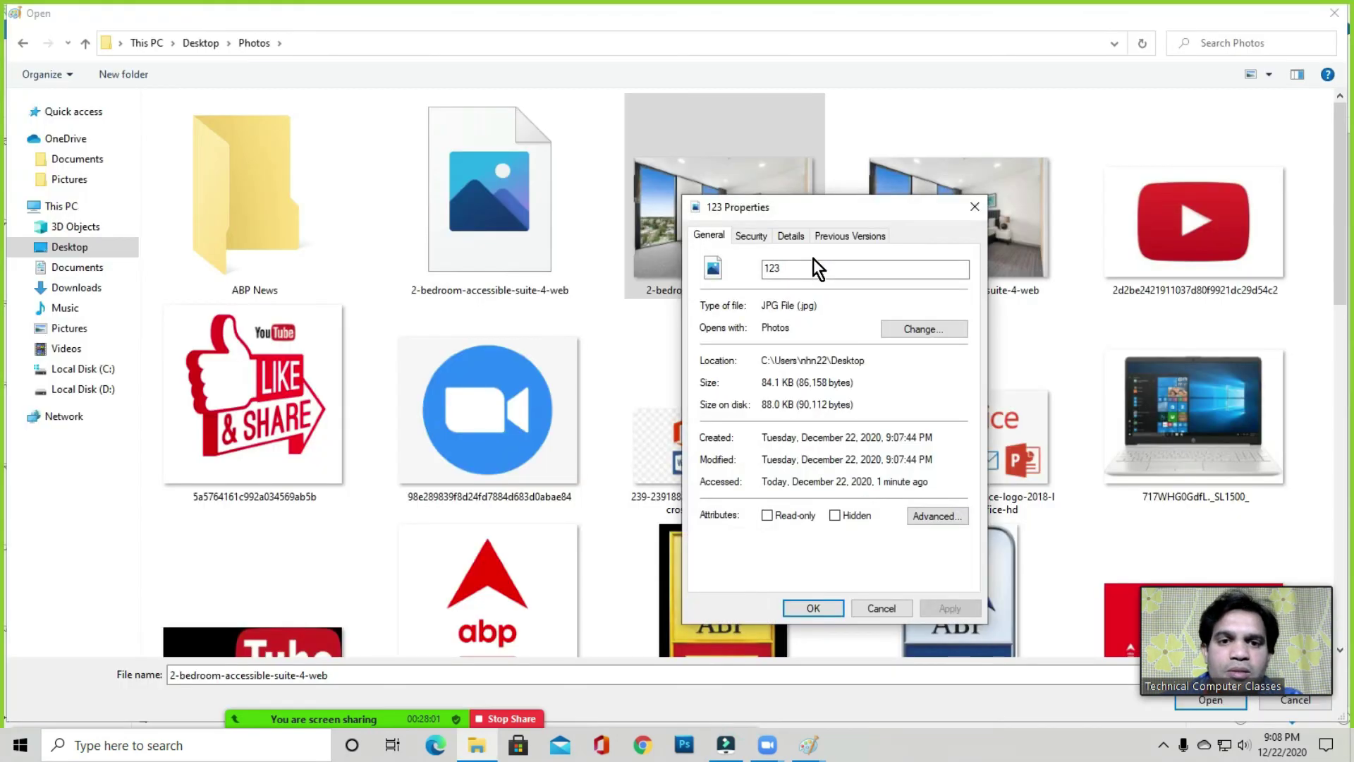
{"action": "left_click", "coordinate": [763, 388]}
{"action": "left_click", "coordinate": [903, 385]}
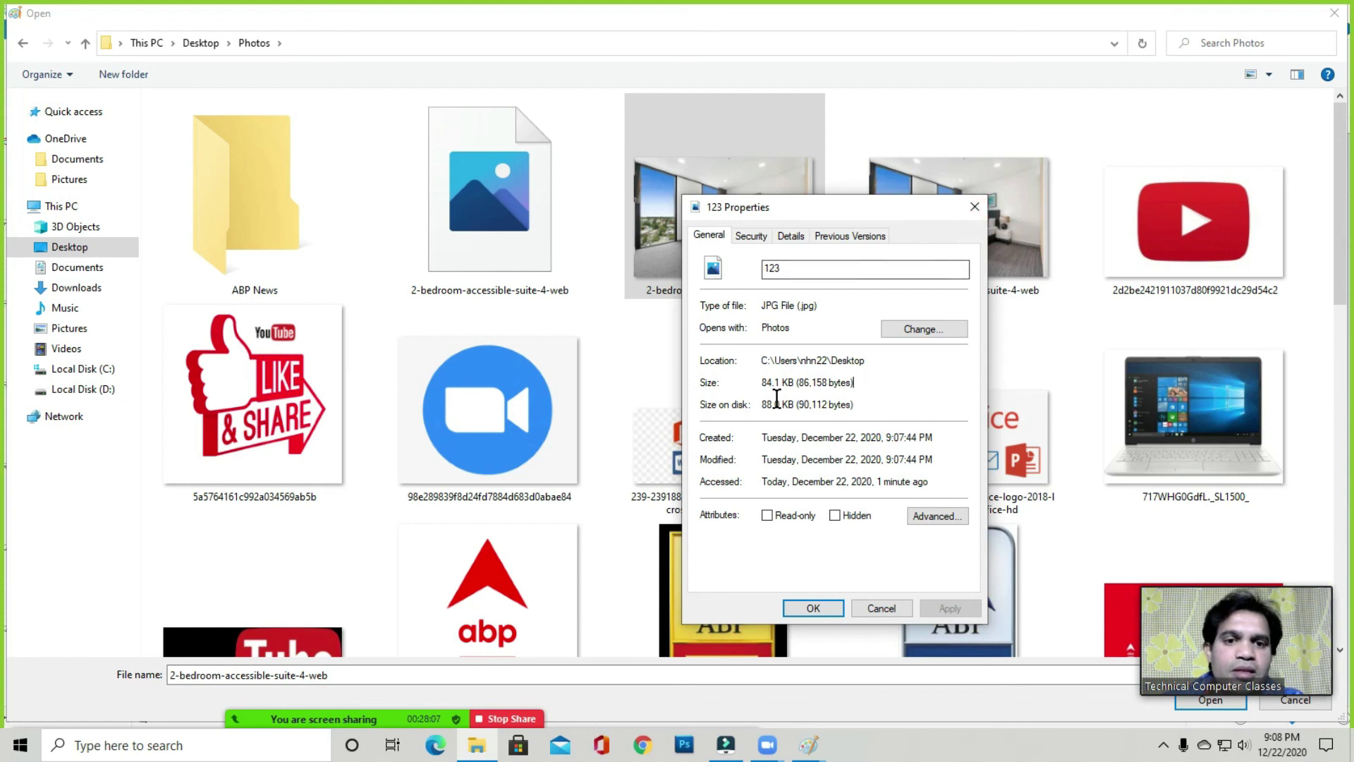
{"action": "left_click_drag", "start_coordinate": [767, 382], "coordinate": [780, 383]}
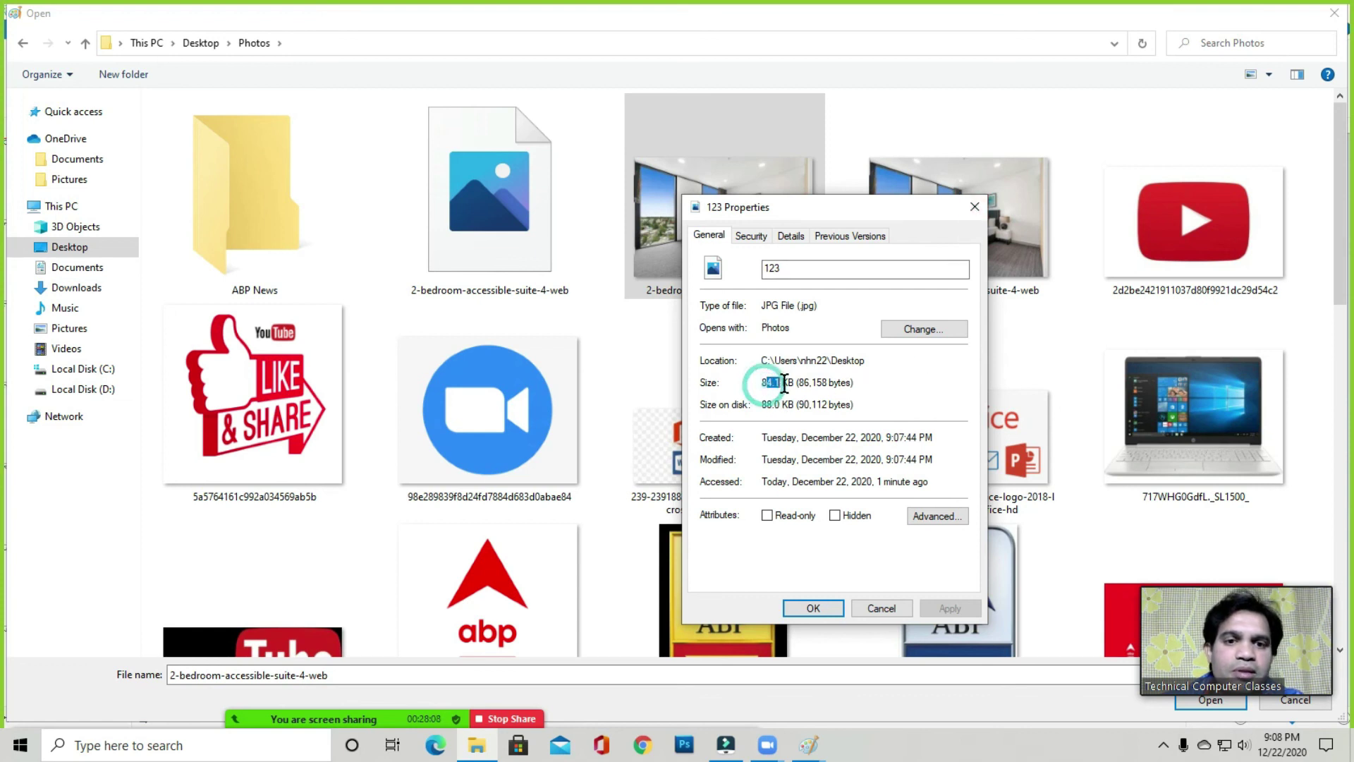
{"action": "left_click", "coordinate": [911, 381]}
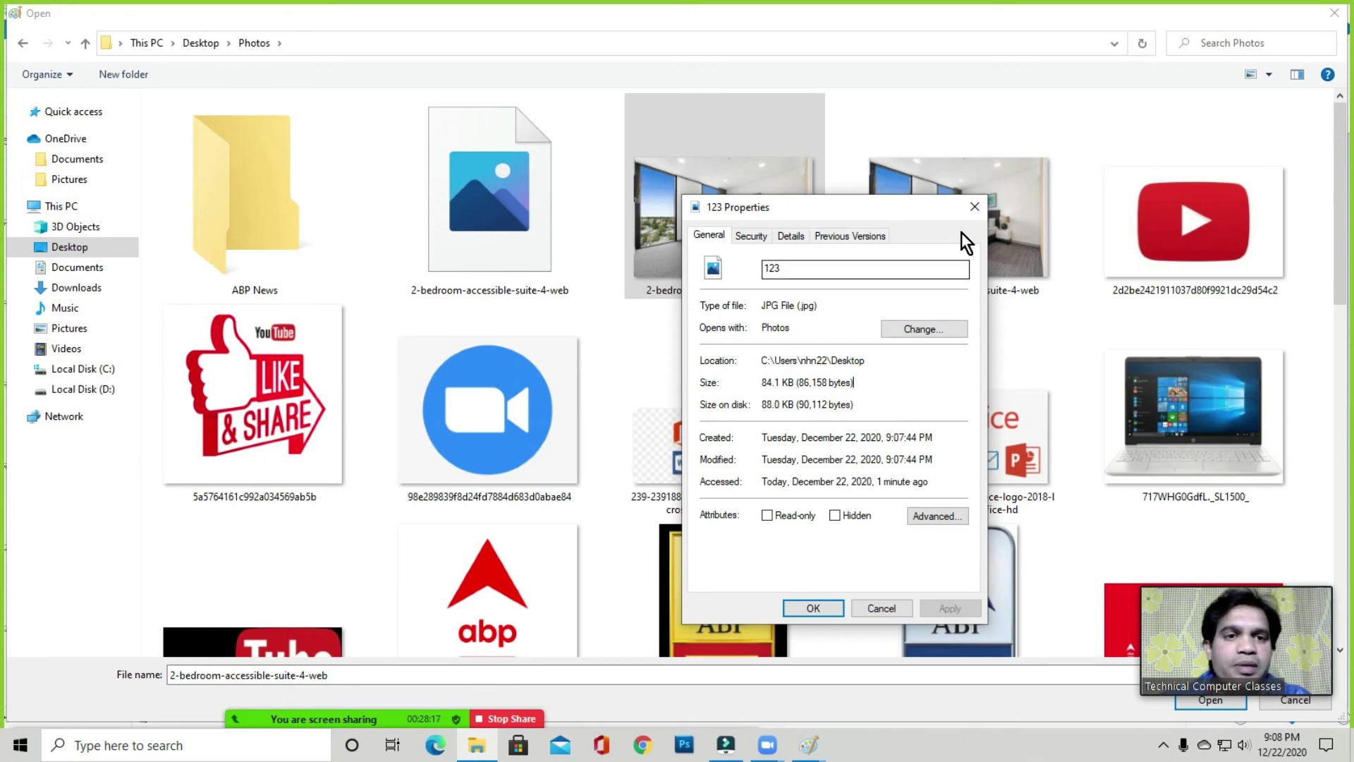
- Close the properties, compare the original's 262 KB size, then close the Open dialog and Paint
{"action": "left_click", "coordinate": [973, 207]}
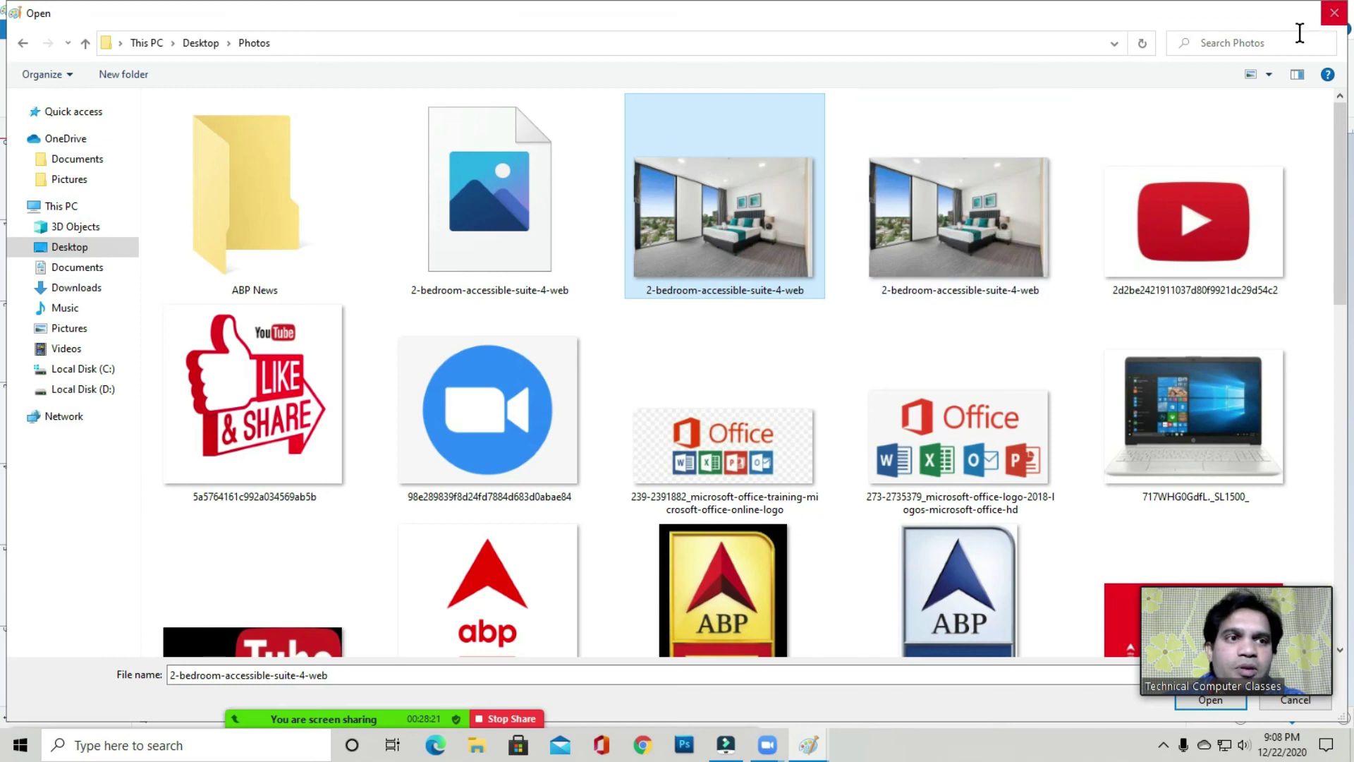
{"action": "mouse_move", "coordinate": [781, 165]}
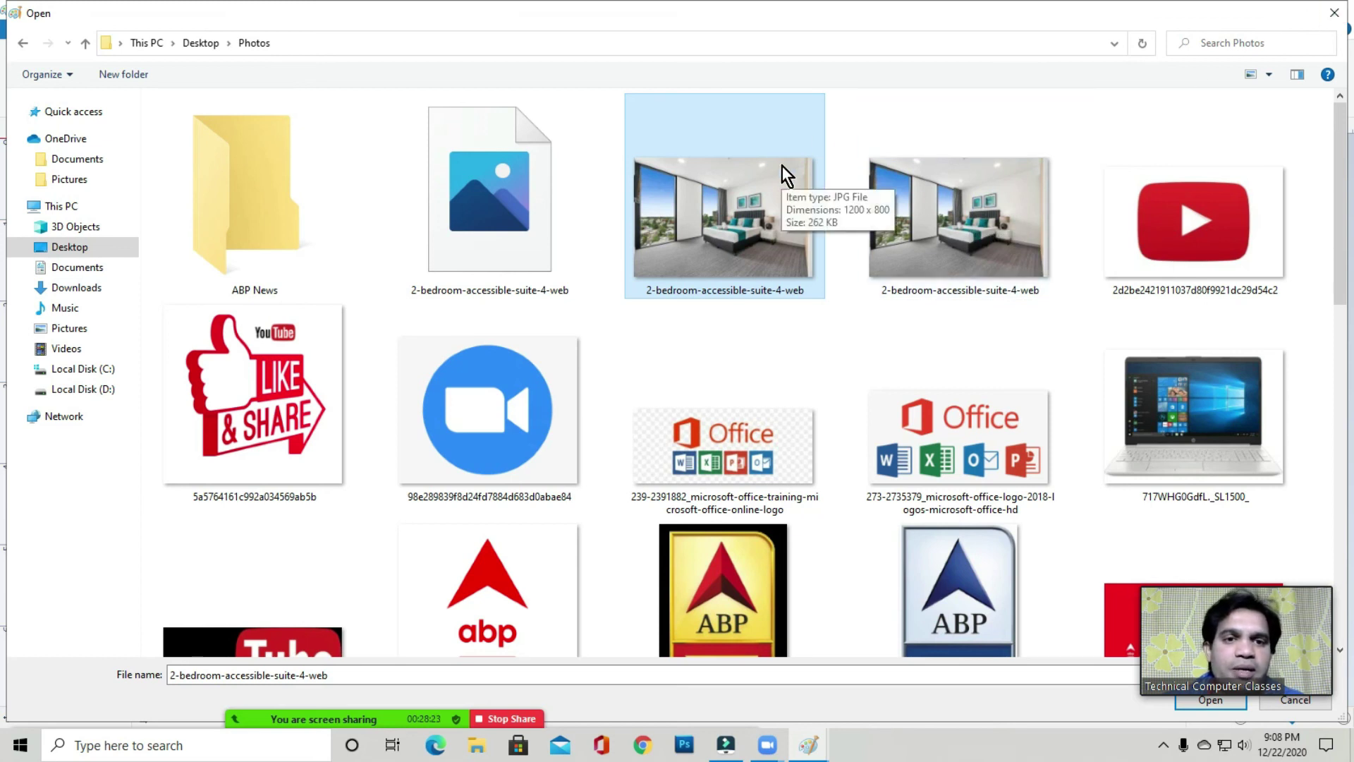
{"action": "left_click", "coordinate": [1334, 13]}
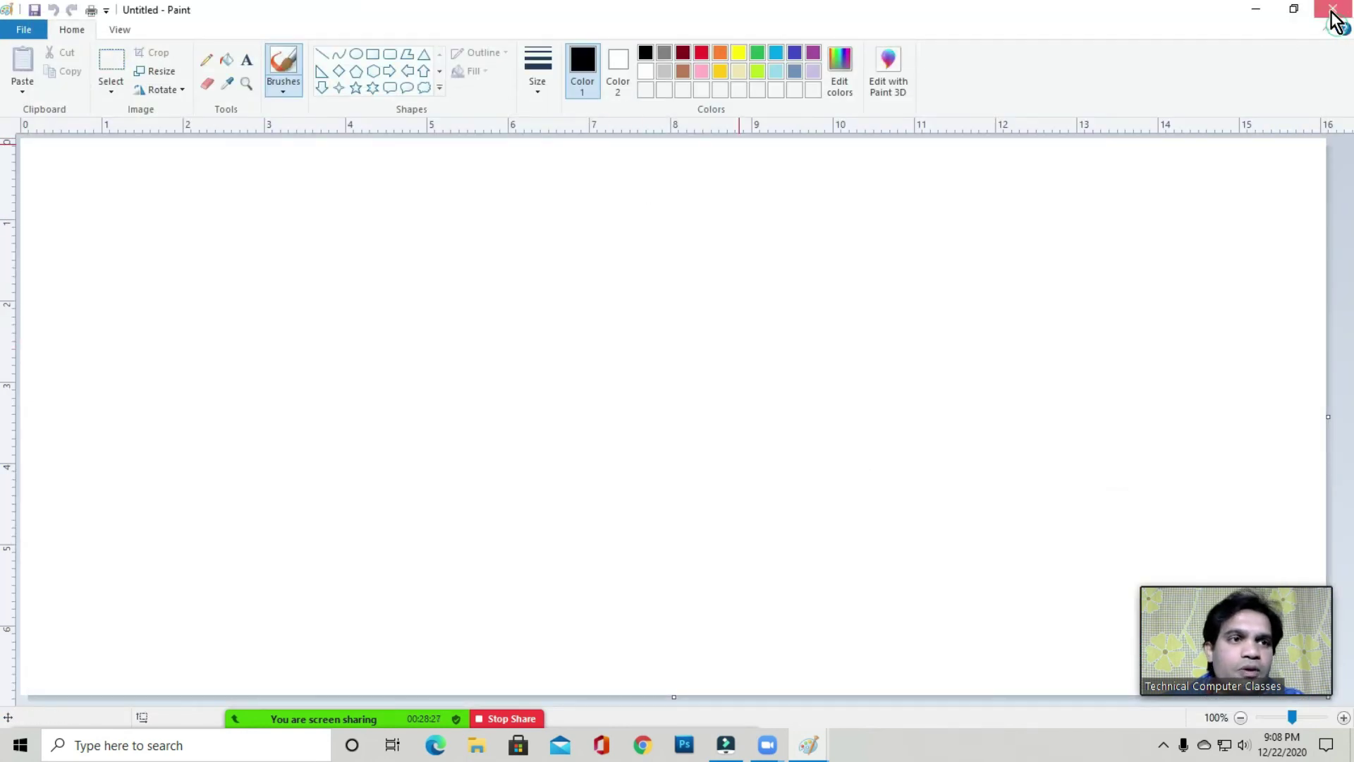
{"action": "left_click", "coordinate": [1332, 11]}
{"action": "left_click", "coordinate": [671, 129]}
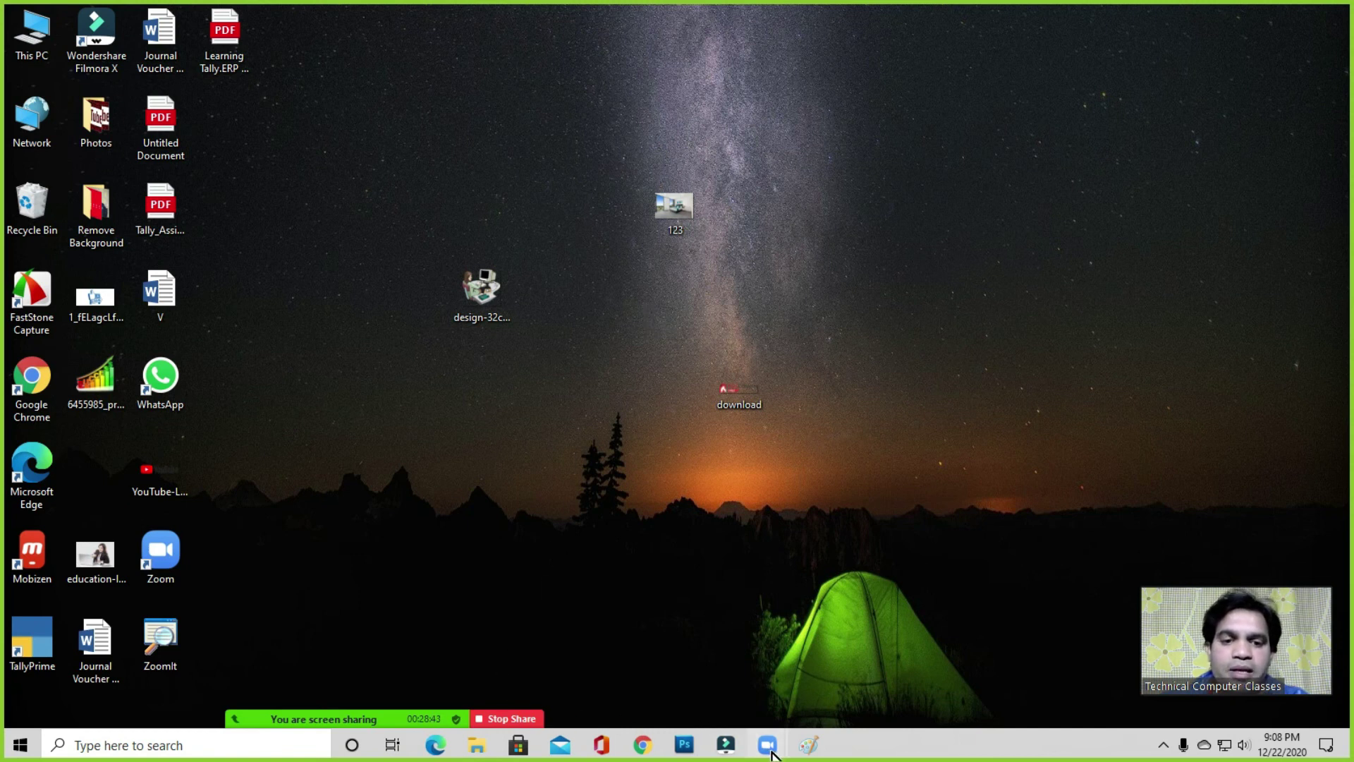
{"action": "mouse_move", "coordinate": [768, 747]}
{"action": "mouse_move", "coordinate": [362, 709]}
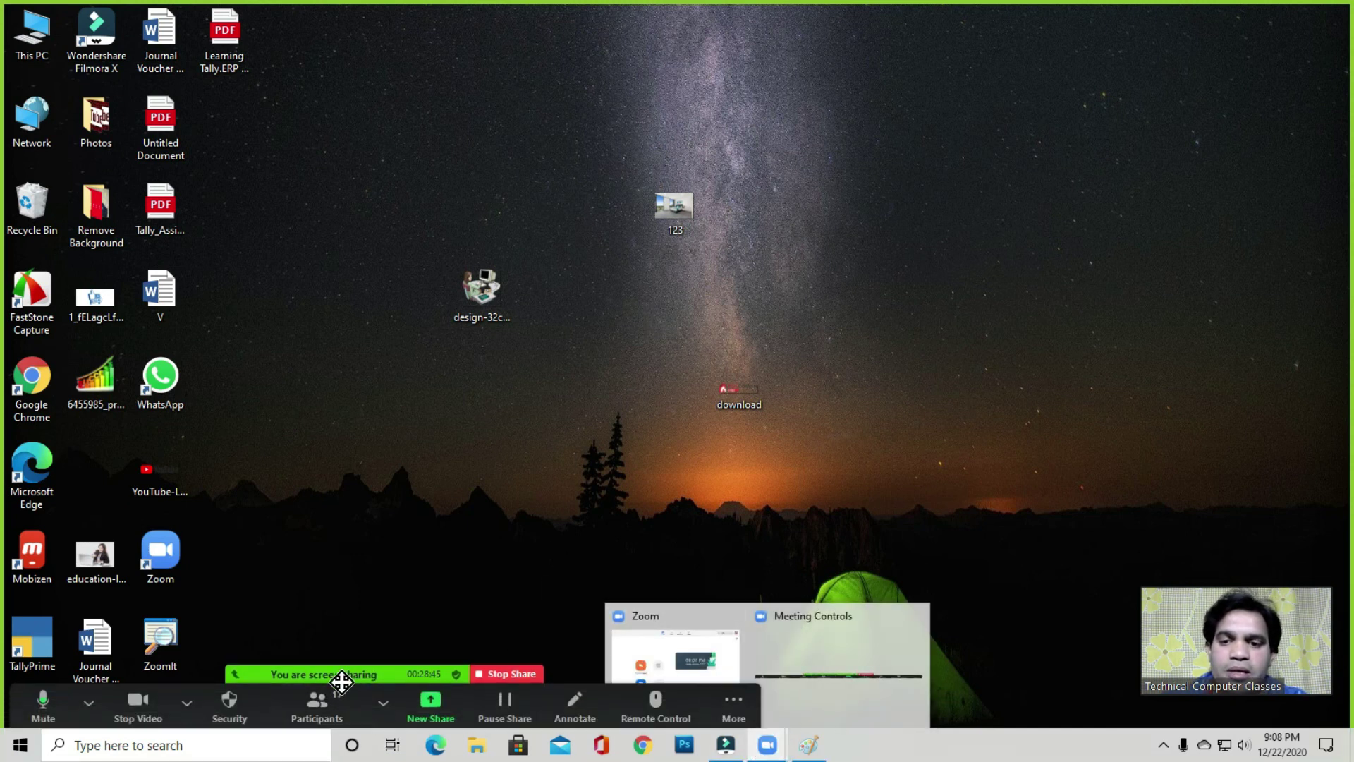
{"action": "left_click", "coordinate": [316, 704]}
{"action": "left_click_drag", "start_coordinate": [653, 205], "coordinate": [661, 185]}
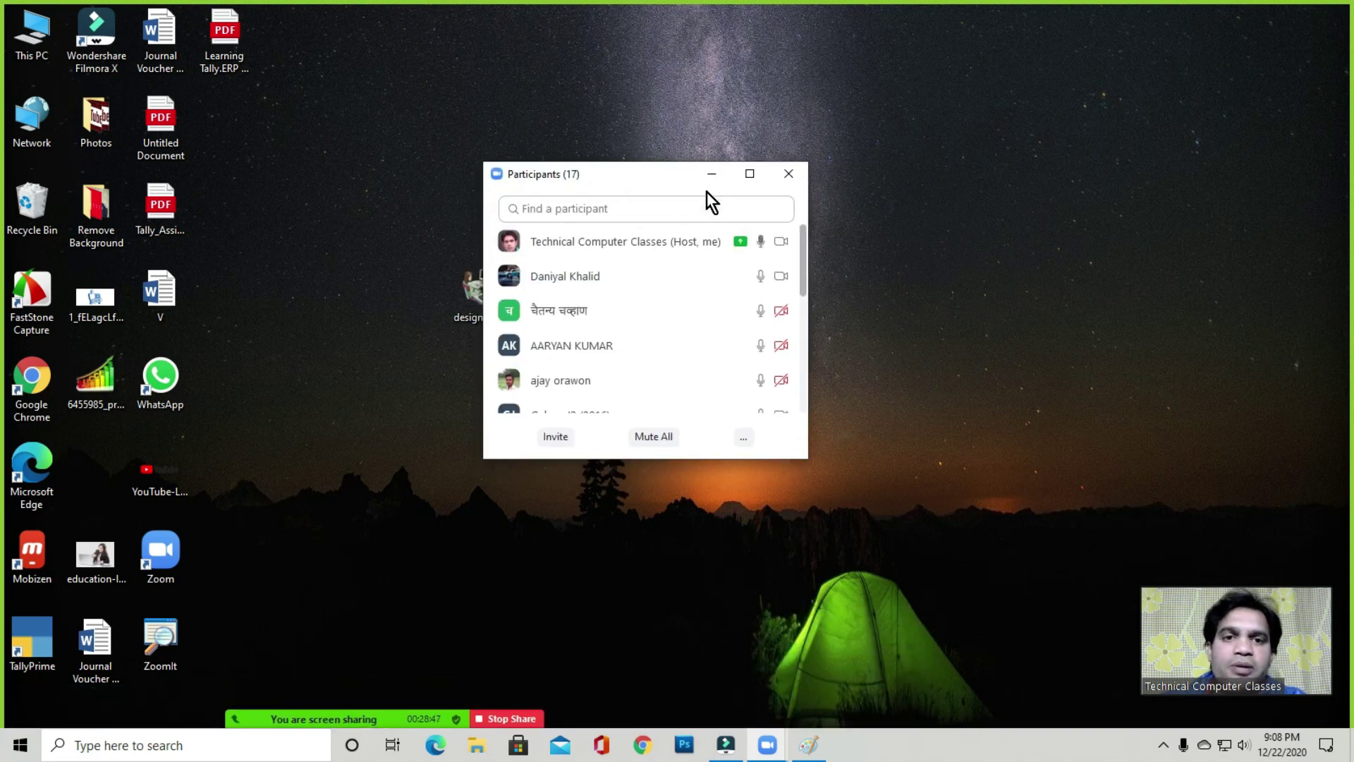
{"action": "left_click", "coordinate": [788, 174]}
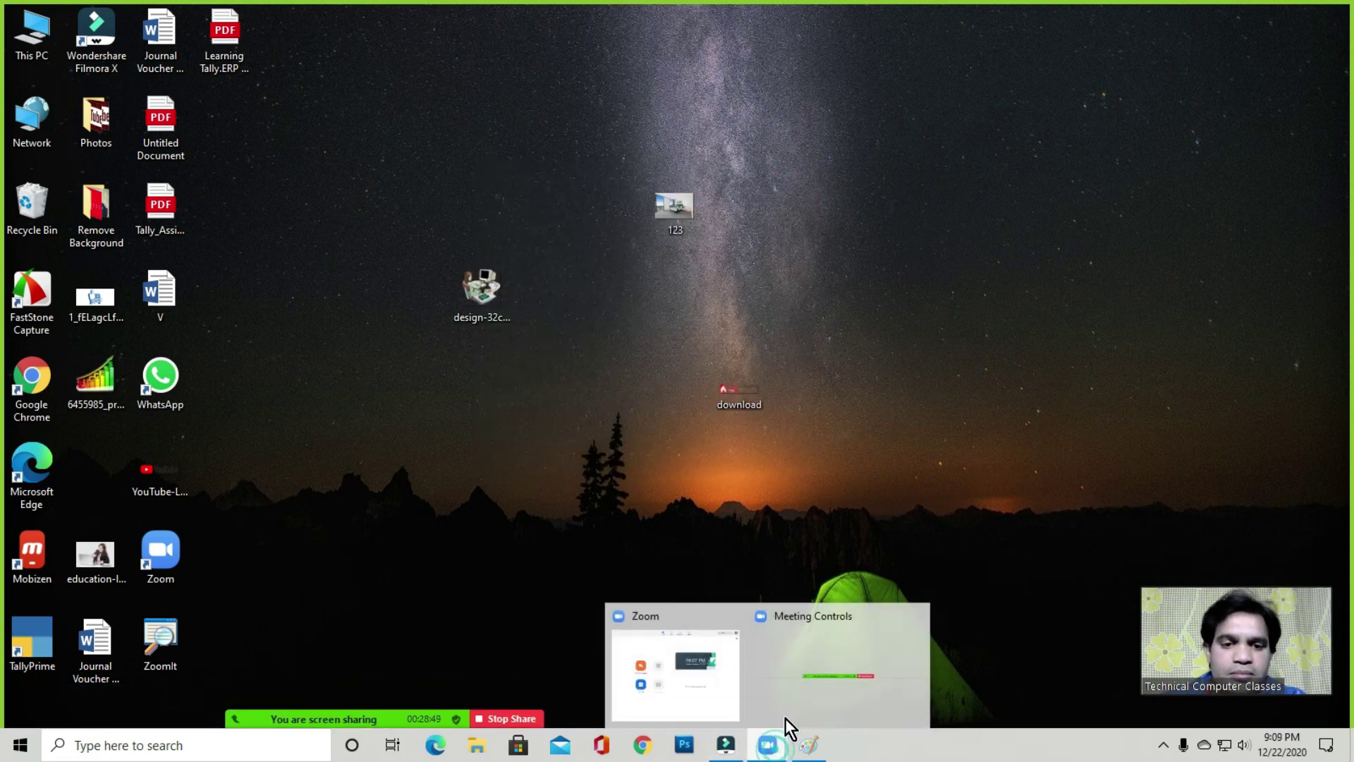
{"action": "left_click", "coordinate": [673, 318]}
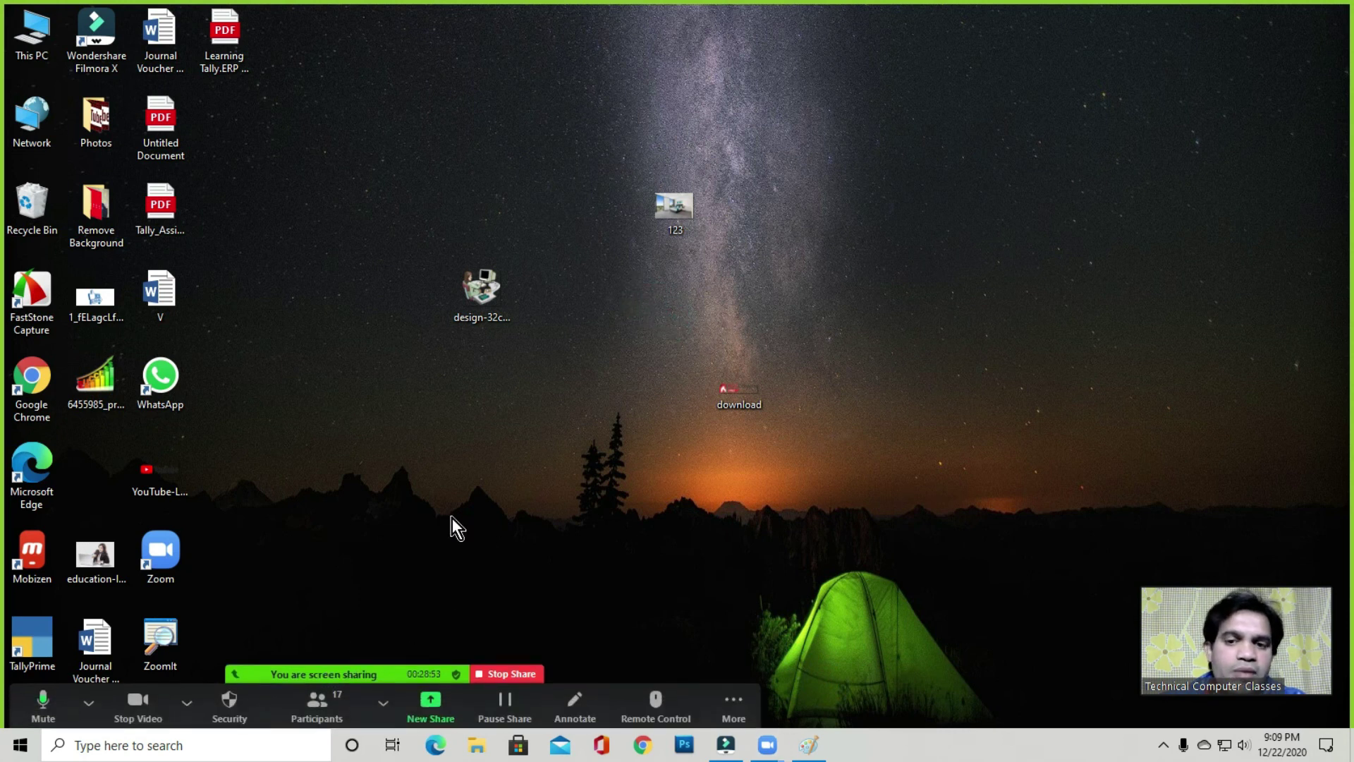
{"action": "left_click", "coordinate": [652, 304]}
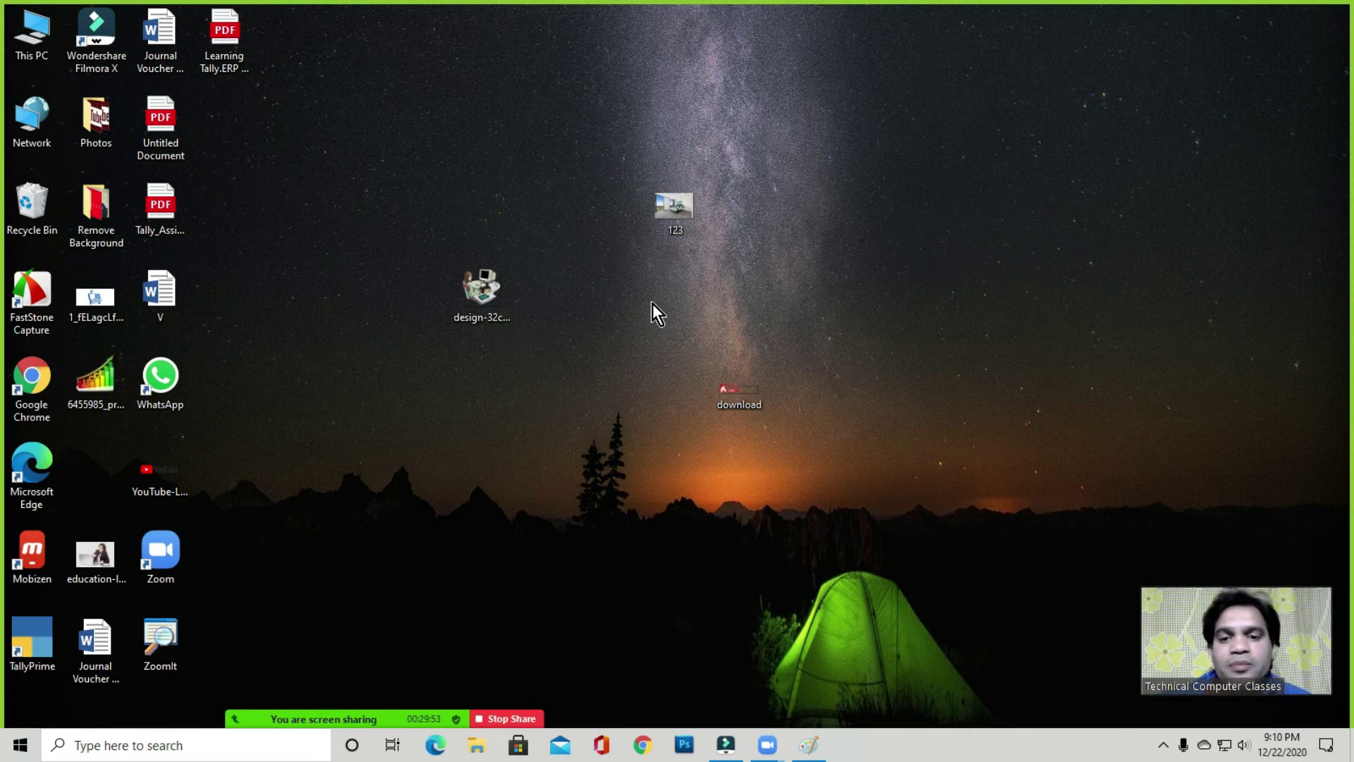
{"action": "mouse_move", "coordinate": [336, 724]}
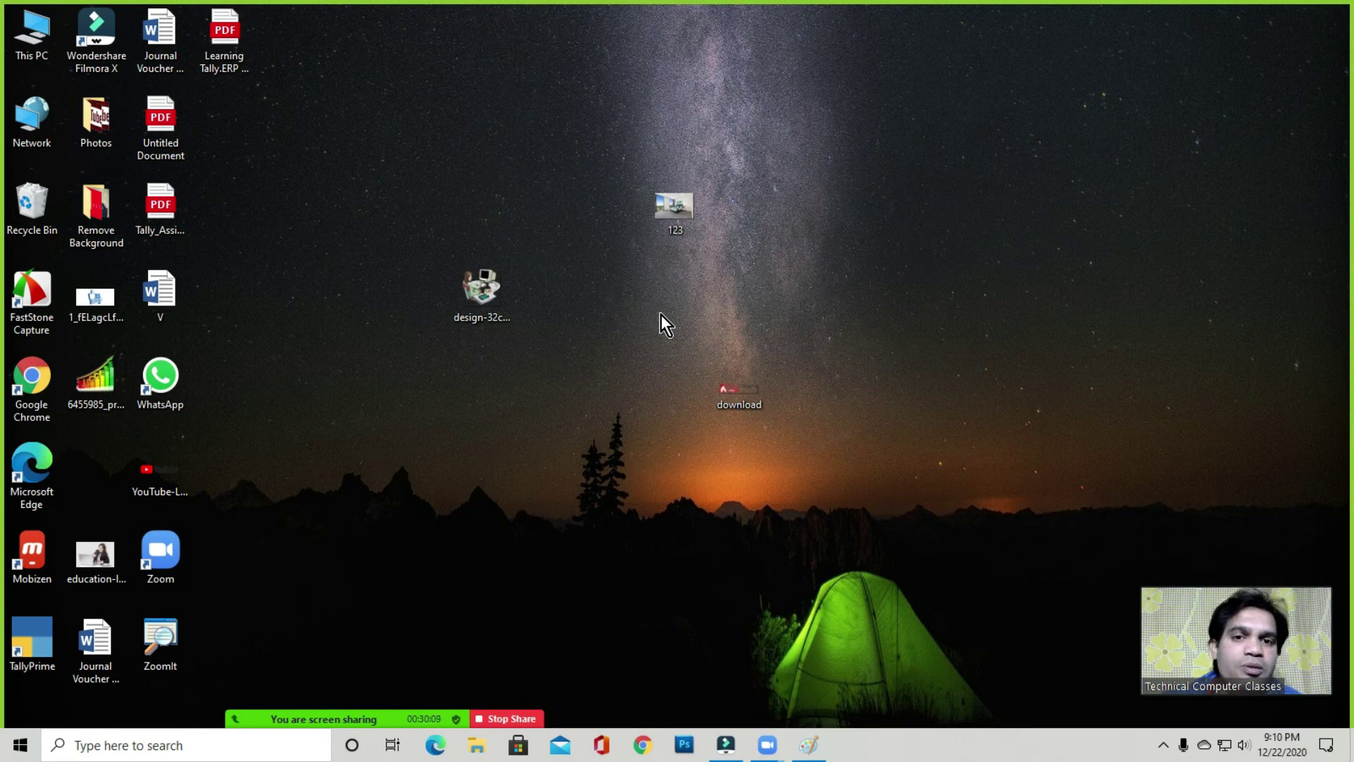
{"action": "left_click", "coordinate": [661, 319]}
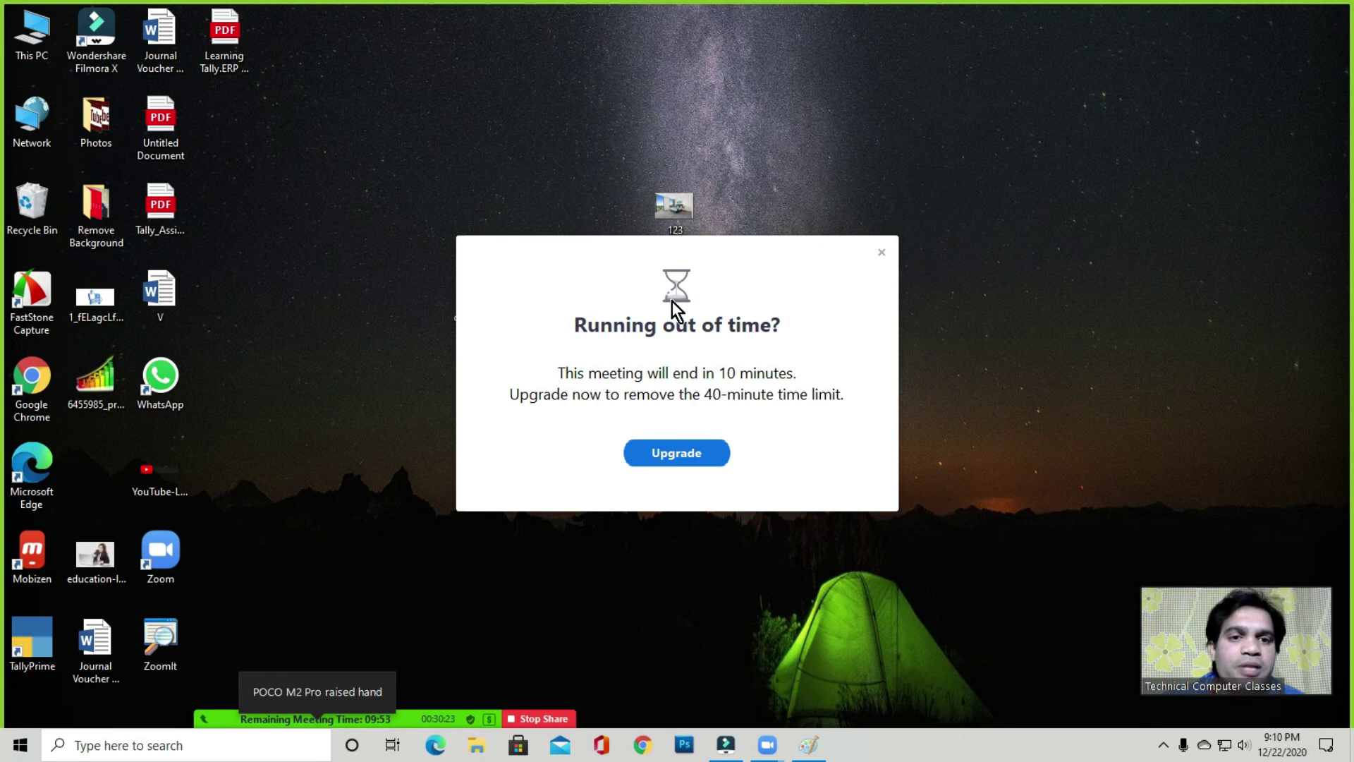
{"action": "left_click", "coordinate": [881, 252]}
{"action": "left_click", "coordinate": [680, 326]}
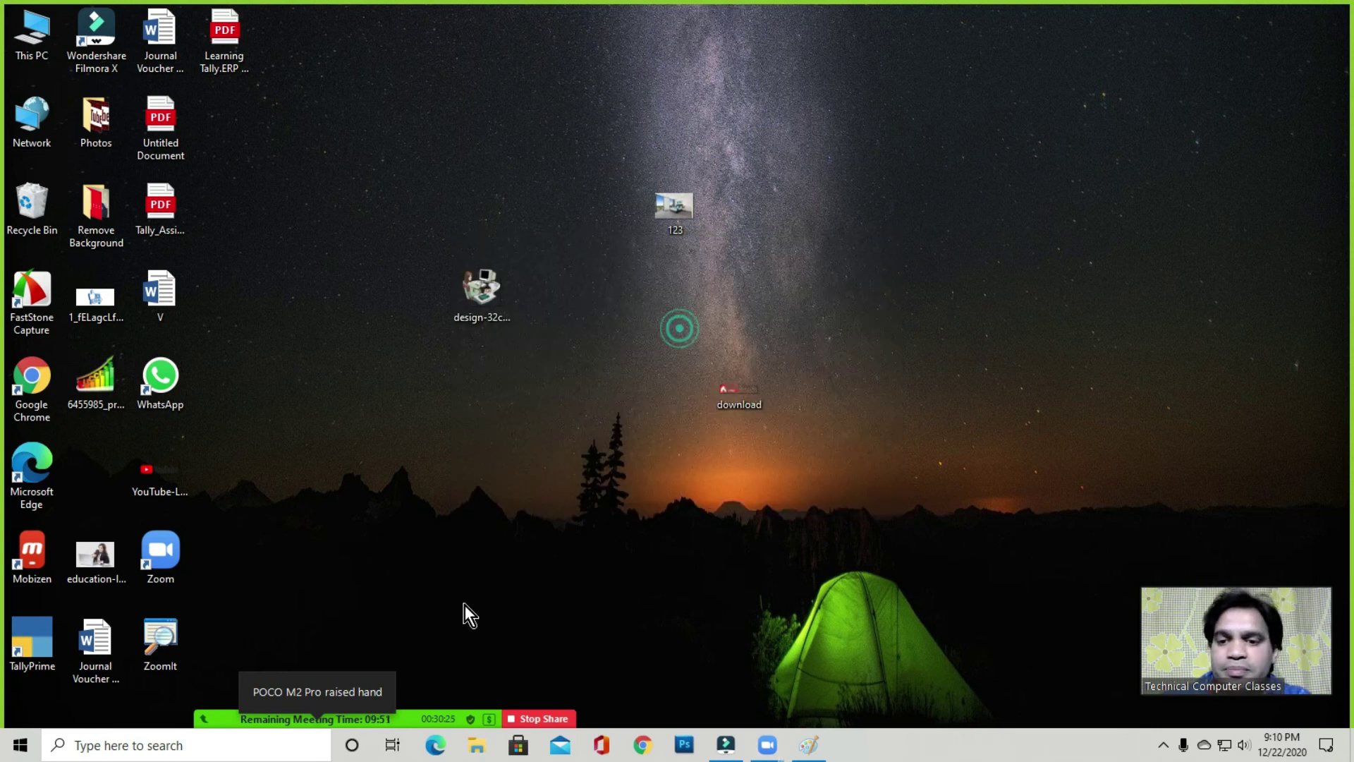
{"action": "mouse_move", "coordinate": [398, 719]}
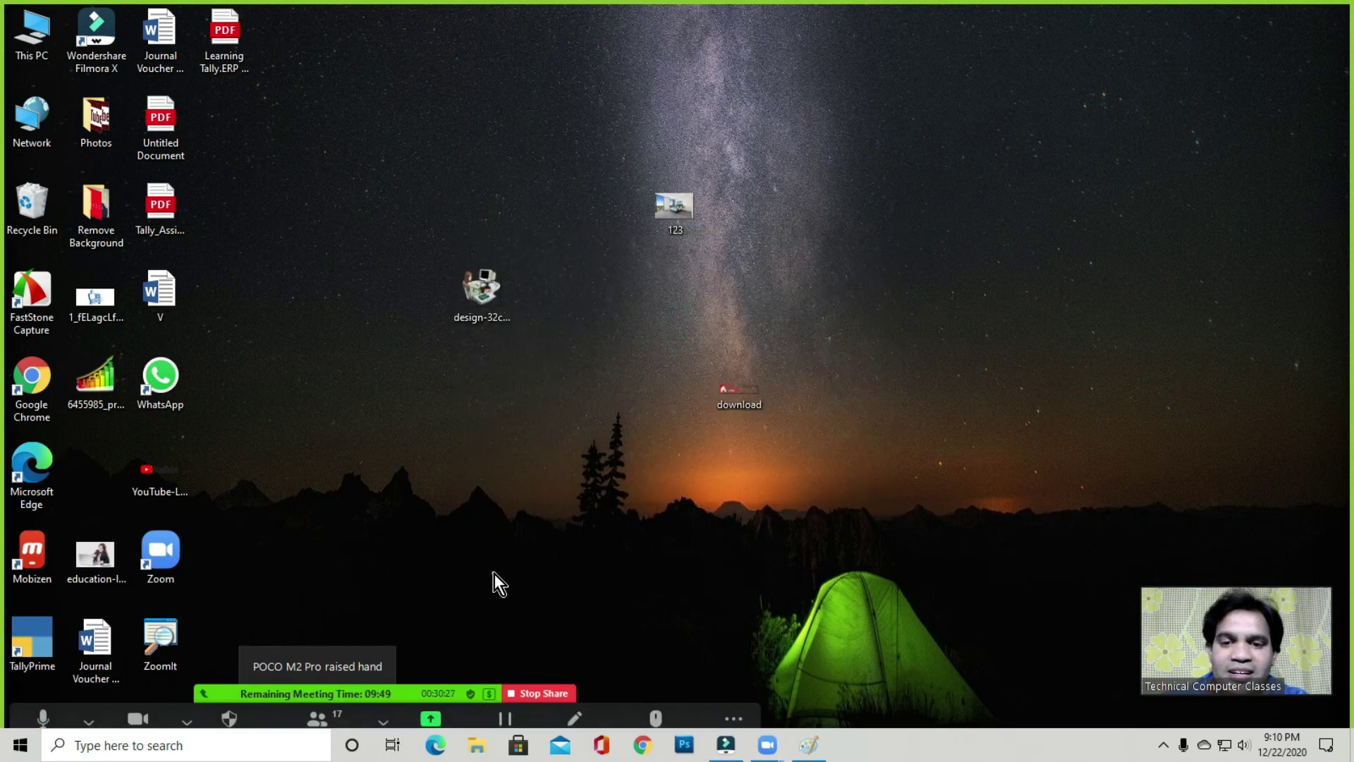
{"action": "left_click", "coordinate": [653, 464]}
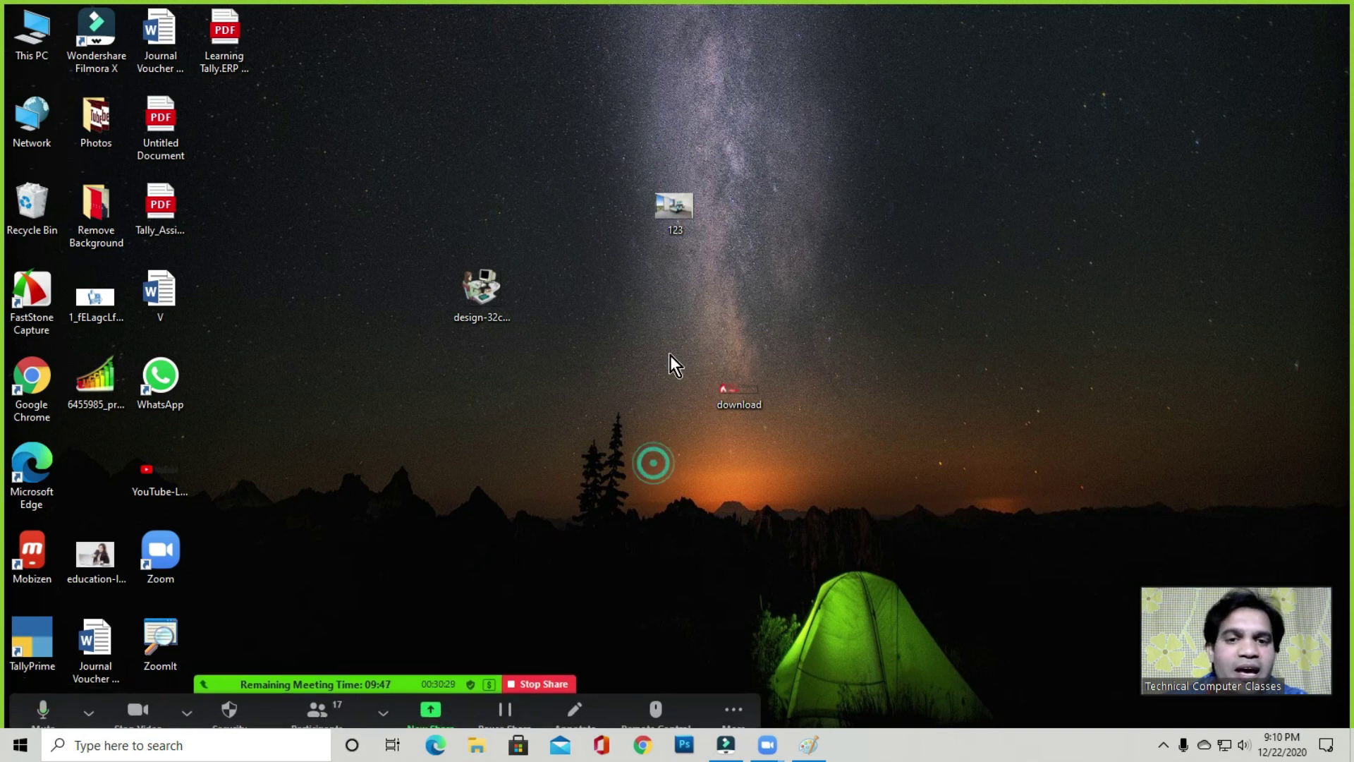
{"action": "left_click", "coordinate": [673, 325]}
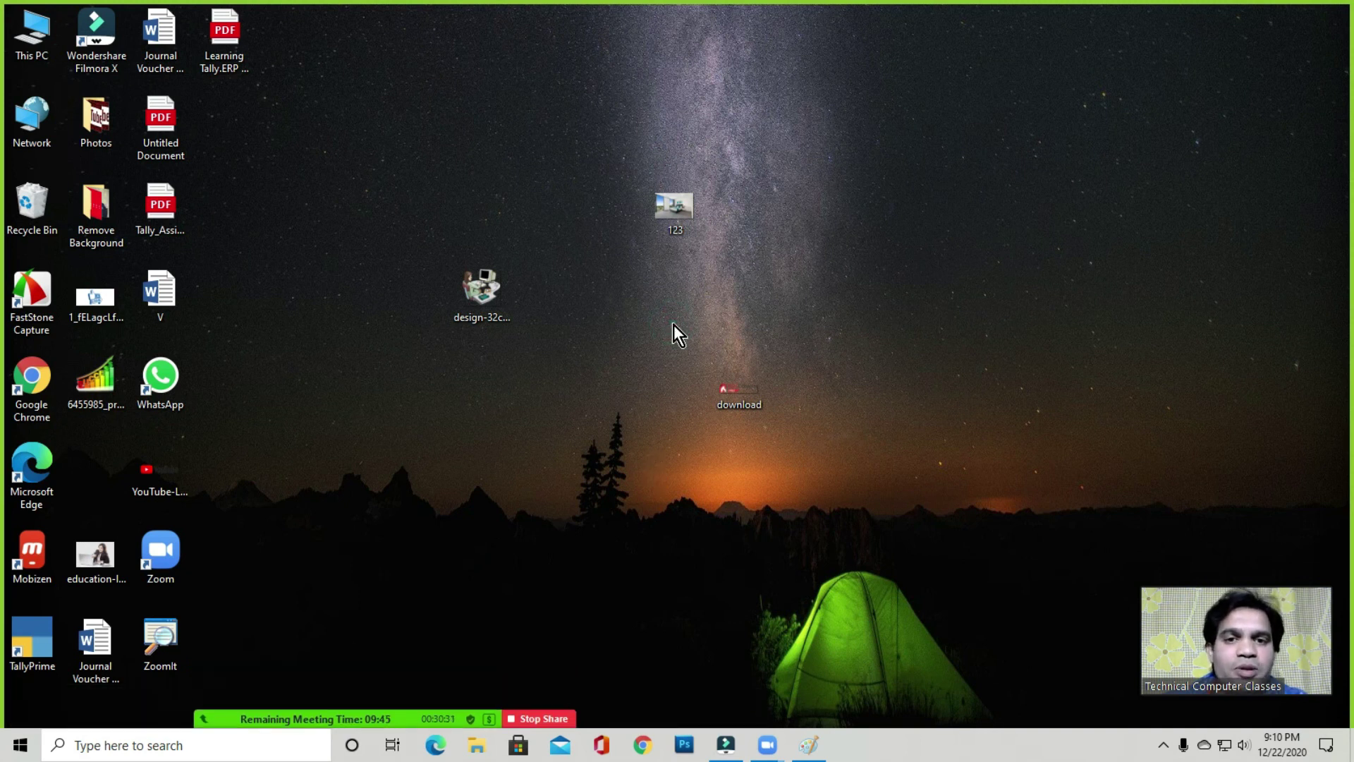